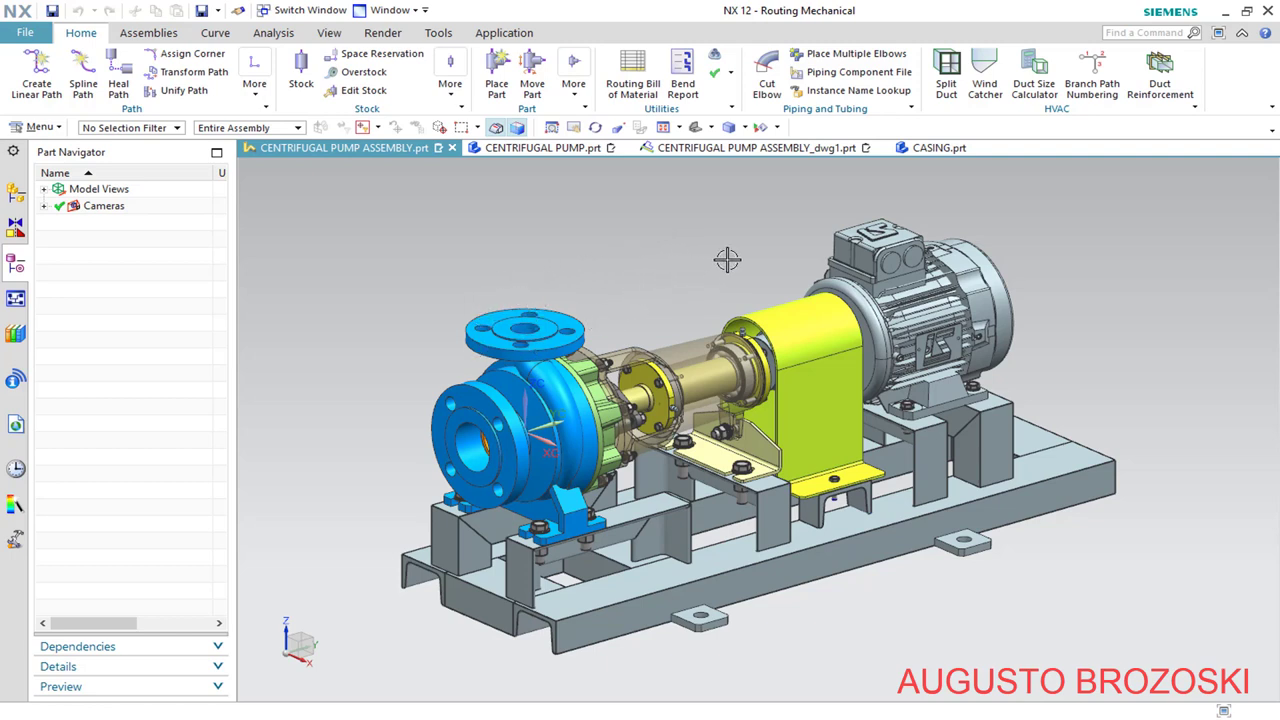
Set the assembly view orientation to Right, then switch to the CENTRIFUGAL PUMP.prt part
click(700, 128)
click(711, 127)
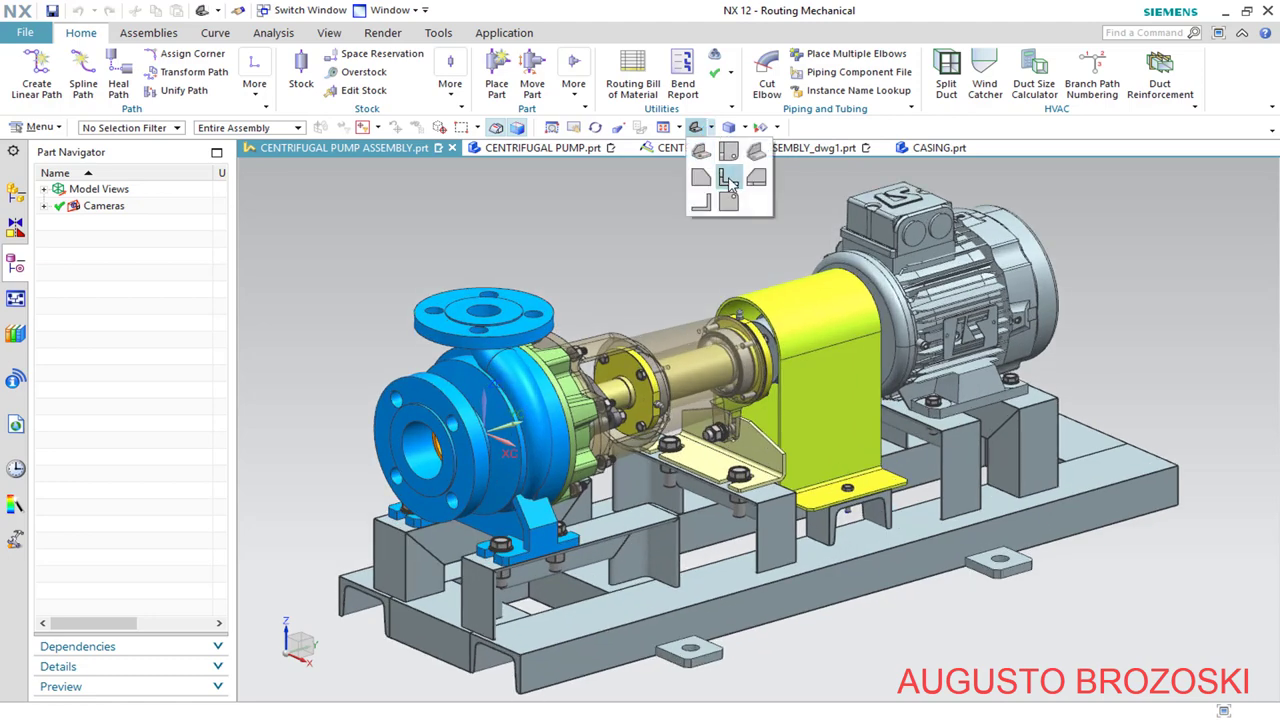
click(756, 179)
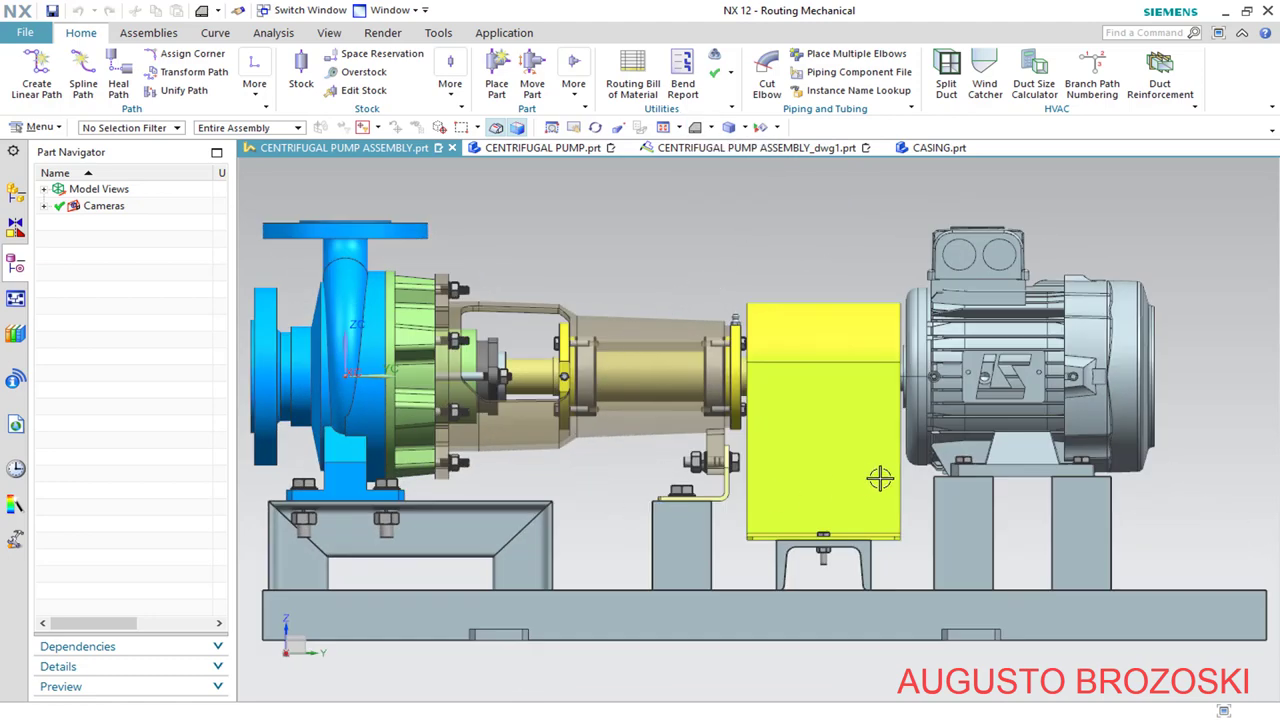
click(545, 148)
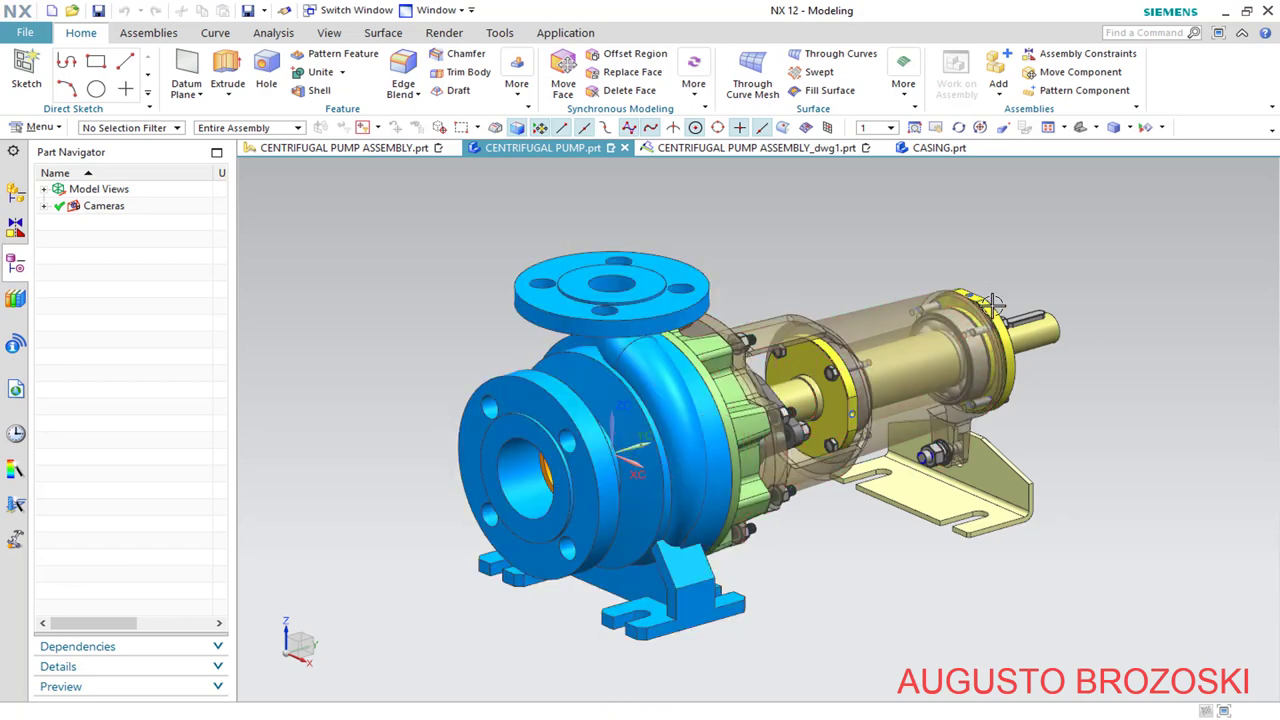
Review the dwg1 assembly drawing sheet, then switch to CASING.prt and rotate its model
click(757, 148)
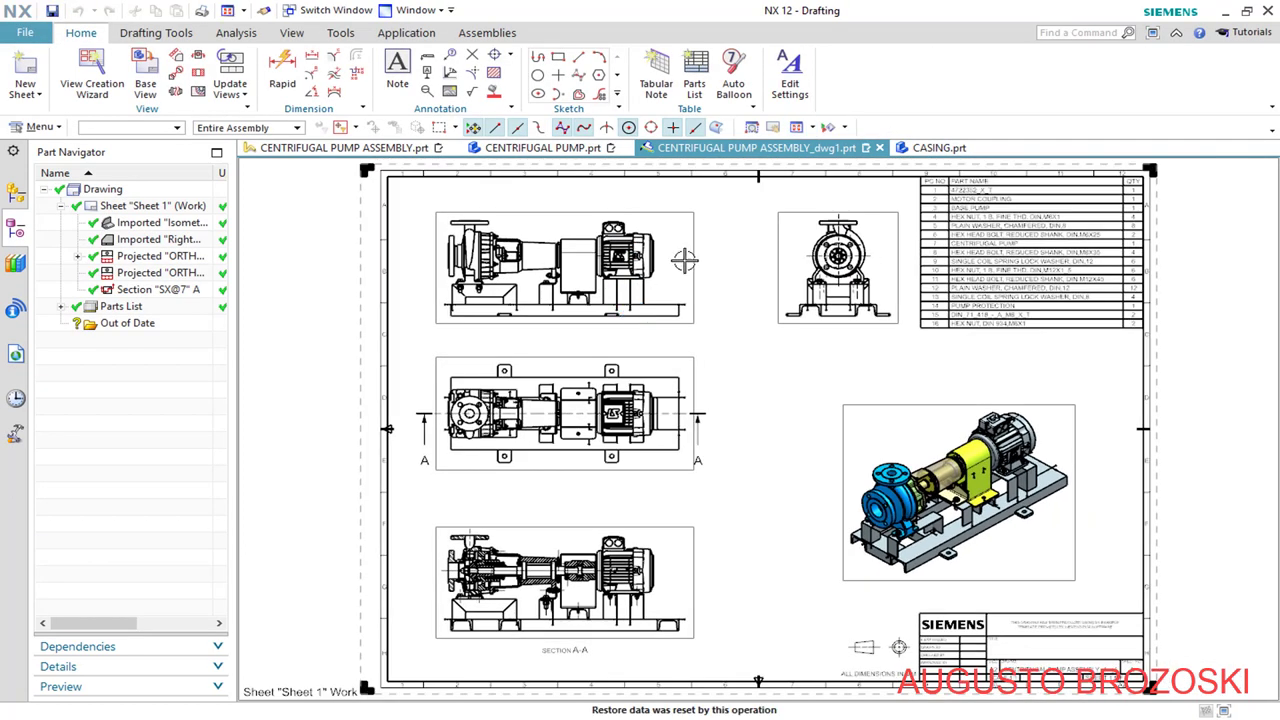
click(925, 148)
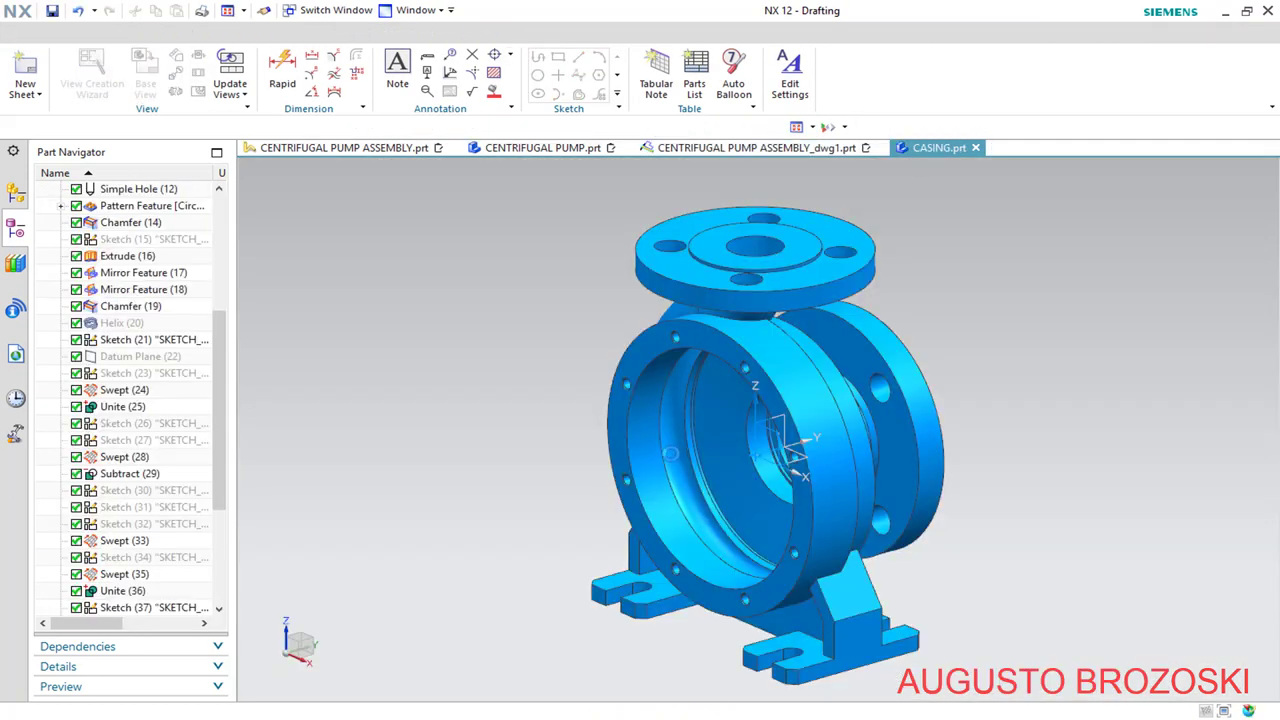
middle_drag(661, 398, 663, 449)
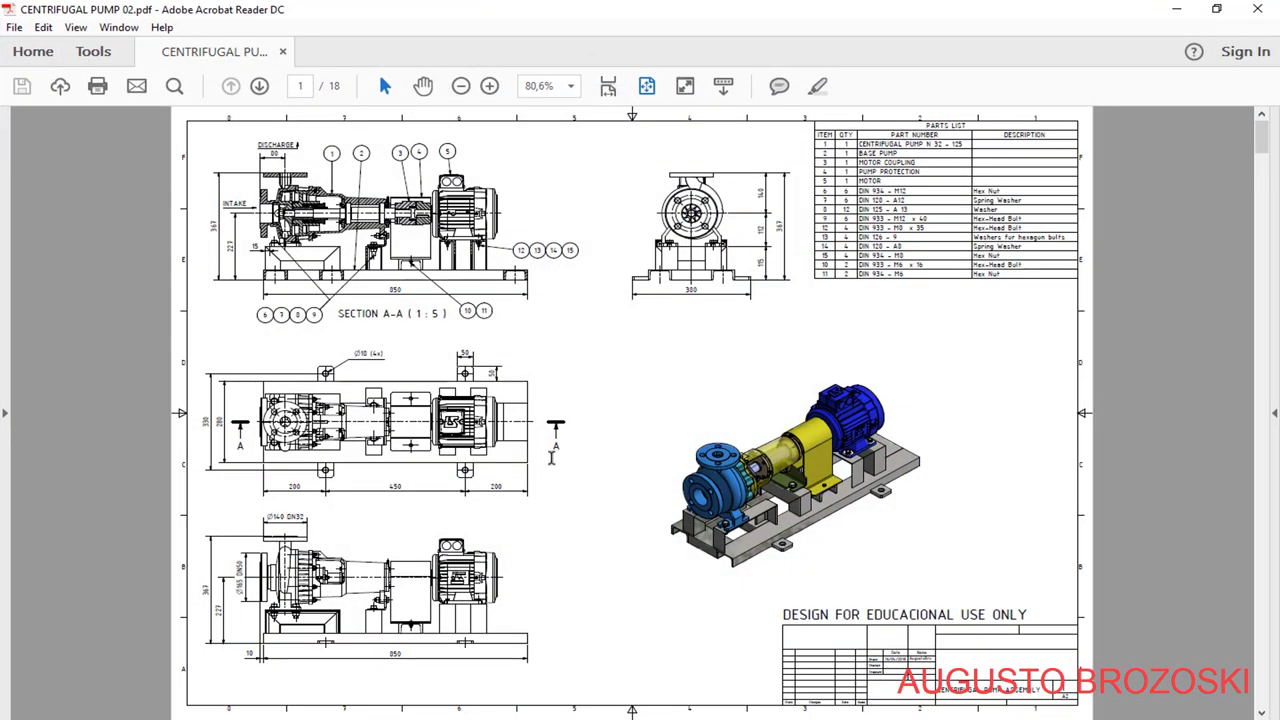
Scroll through CENTRIFUGAL PUMP 02.pdf down to page 6 of 18
scroll(616, 425, down, 4)
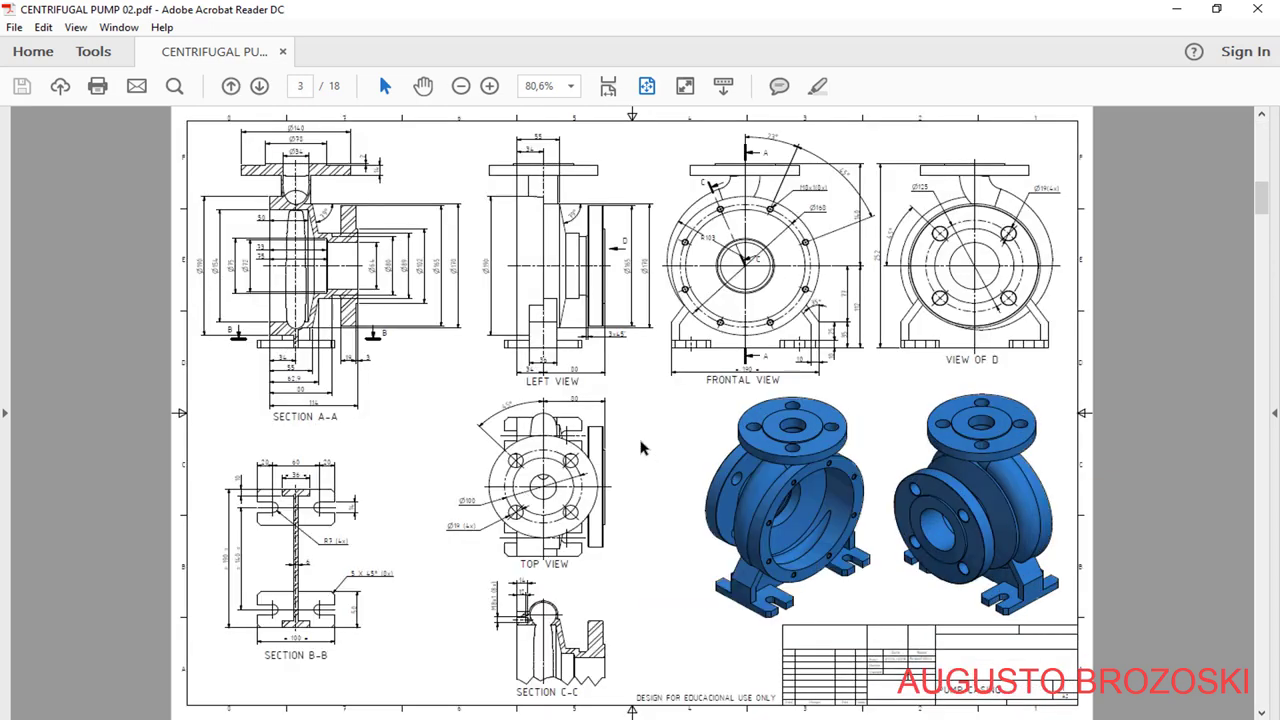
scroll(616, 460, down, 1)
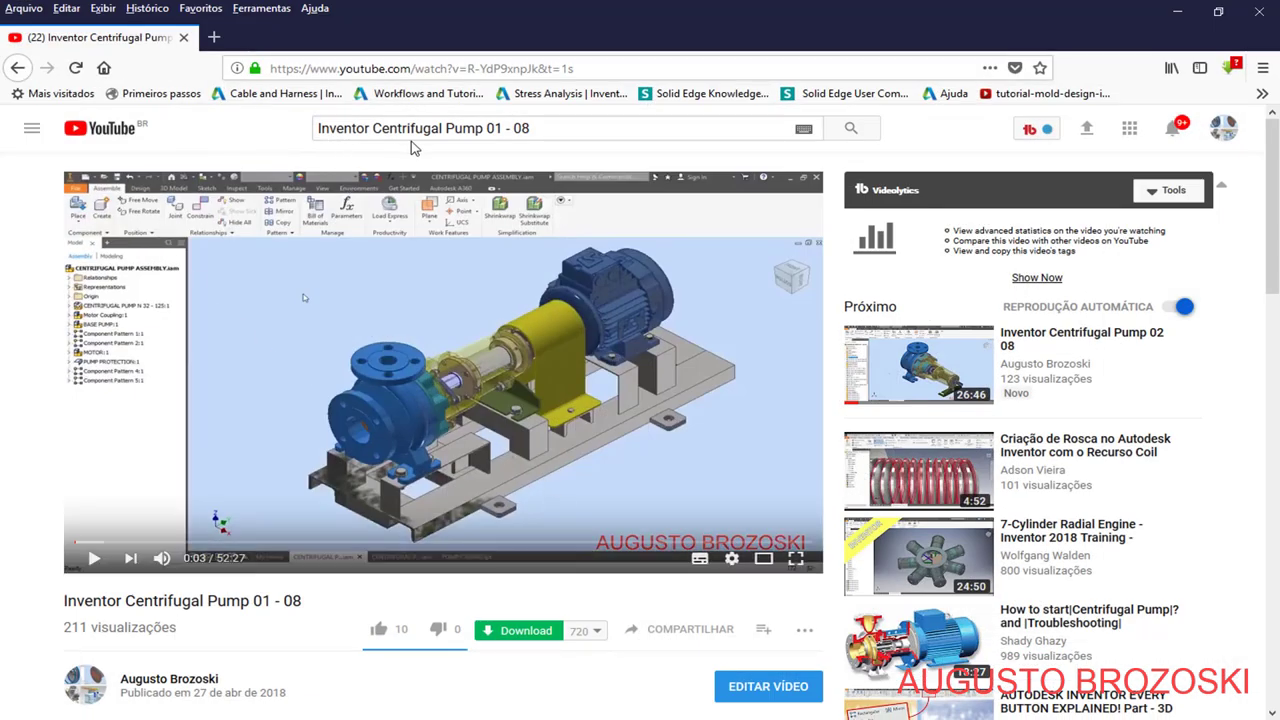
Expand the video's full description with MOSTRAR MAIS, read its links, then minimize Firefox
scroll(290, 580, down, 4)
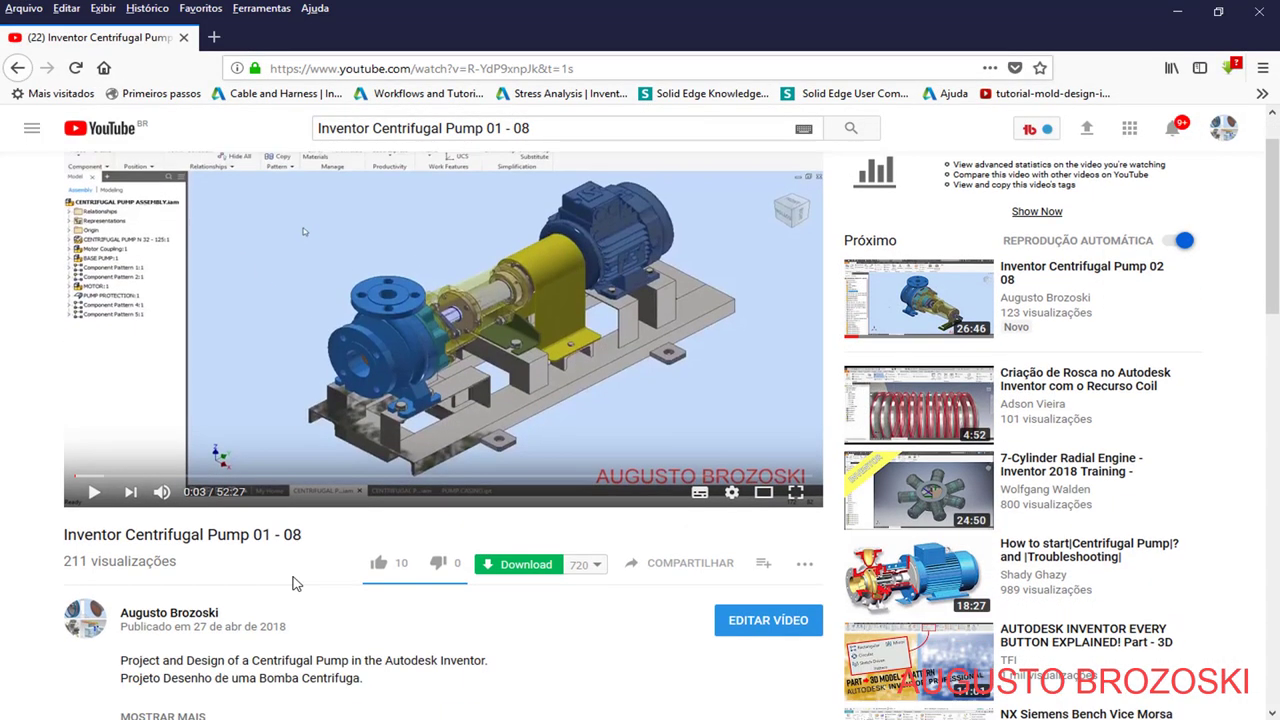
click(190, 402)
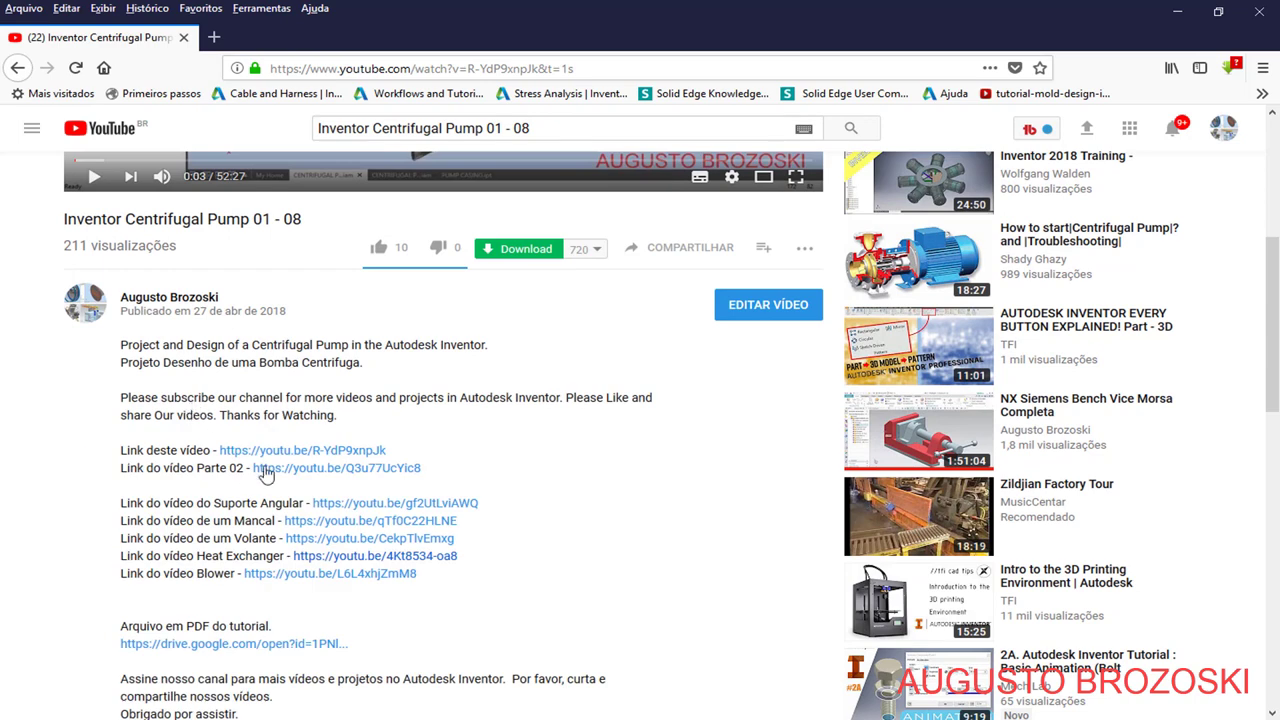
scroll(404, 491, down, 2)
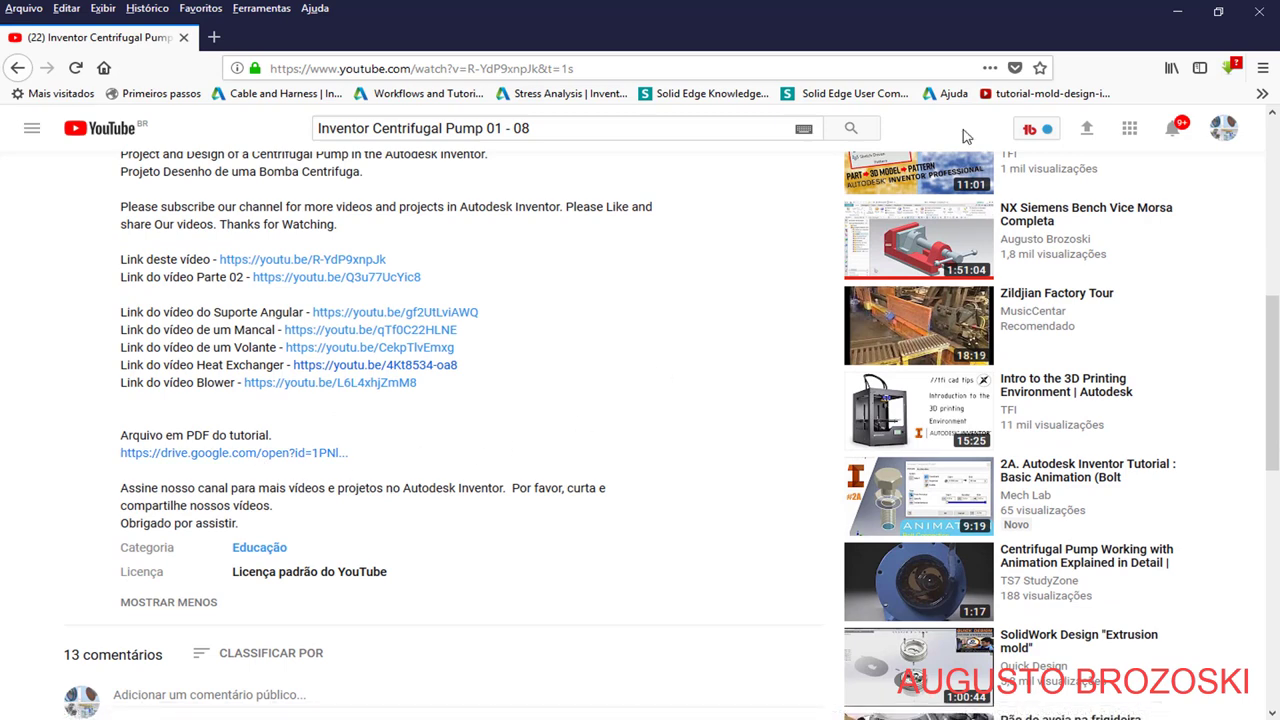
click(1177, 12)
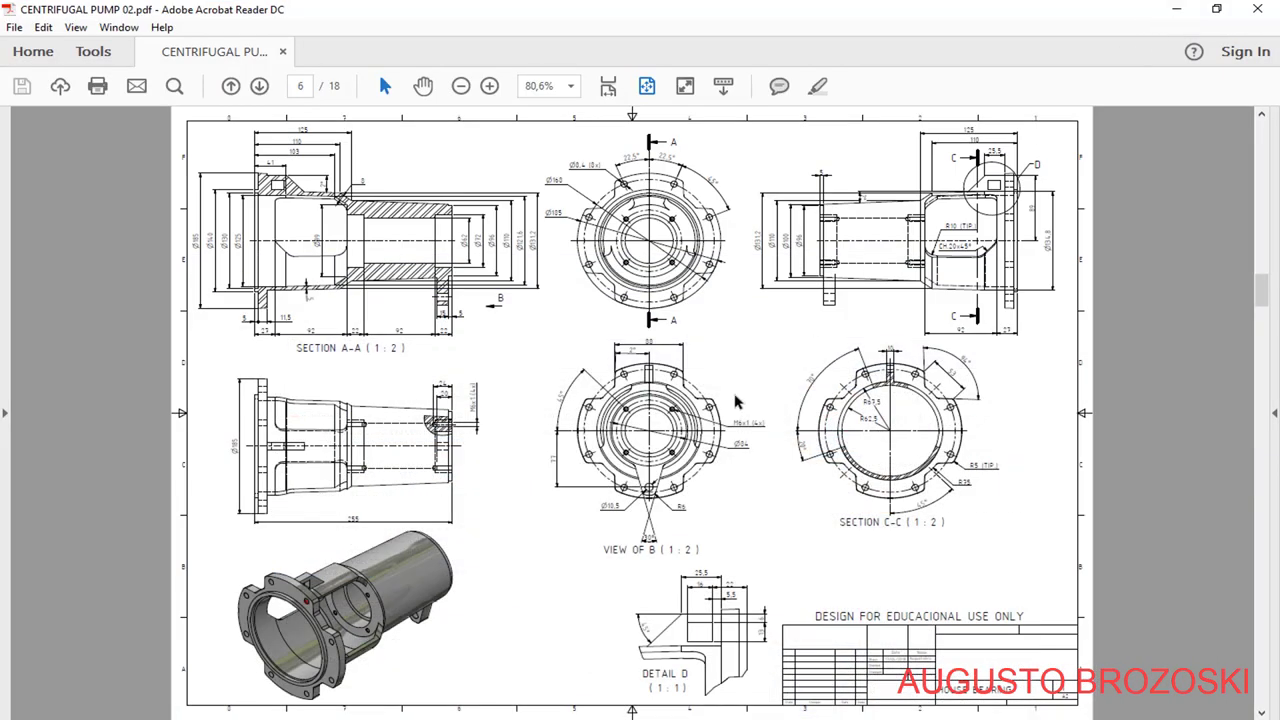
Switch from Acrobat Reader back to NX 12 with Alt+Tab
key(alt+Tab)
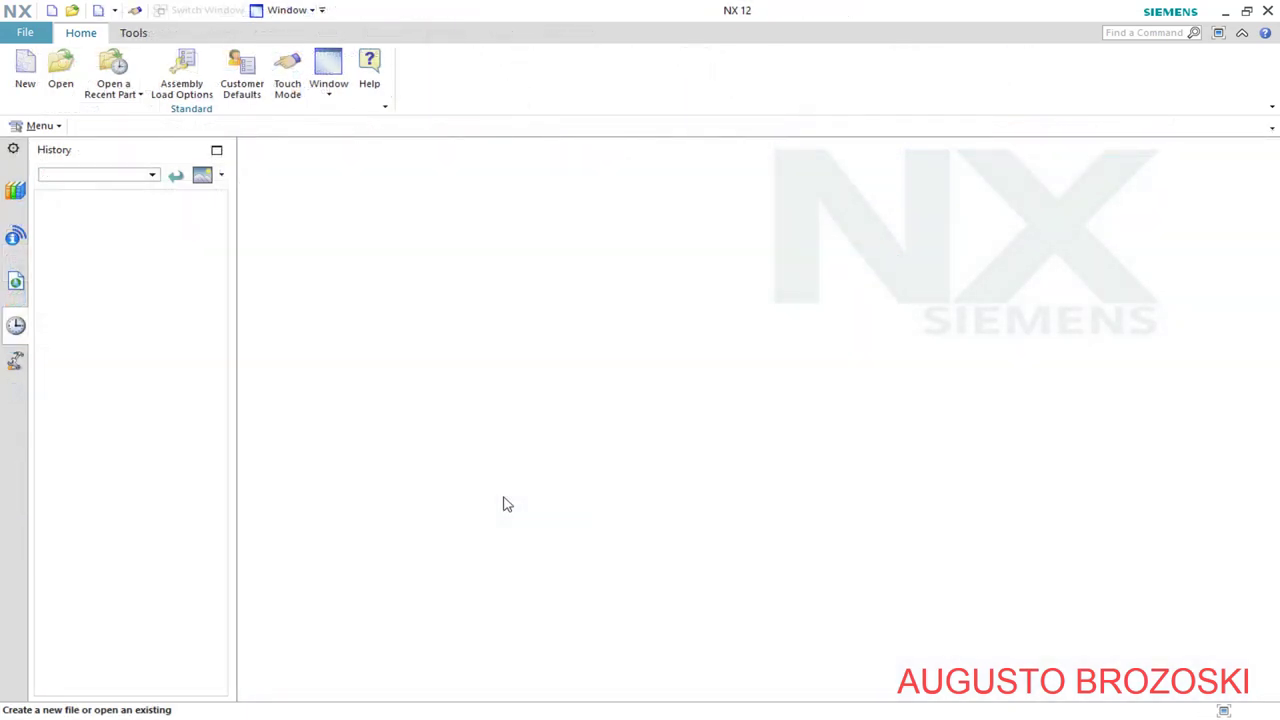
Bring the NX Centrifugal Pump Video folder forward from the File Explorer taskbar preview
mouse_move(209, 686)
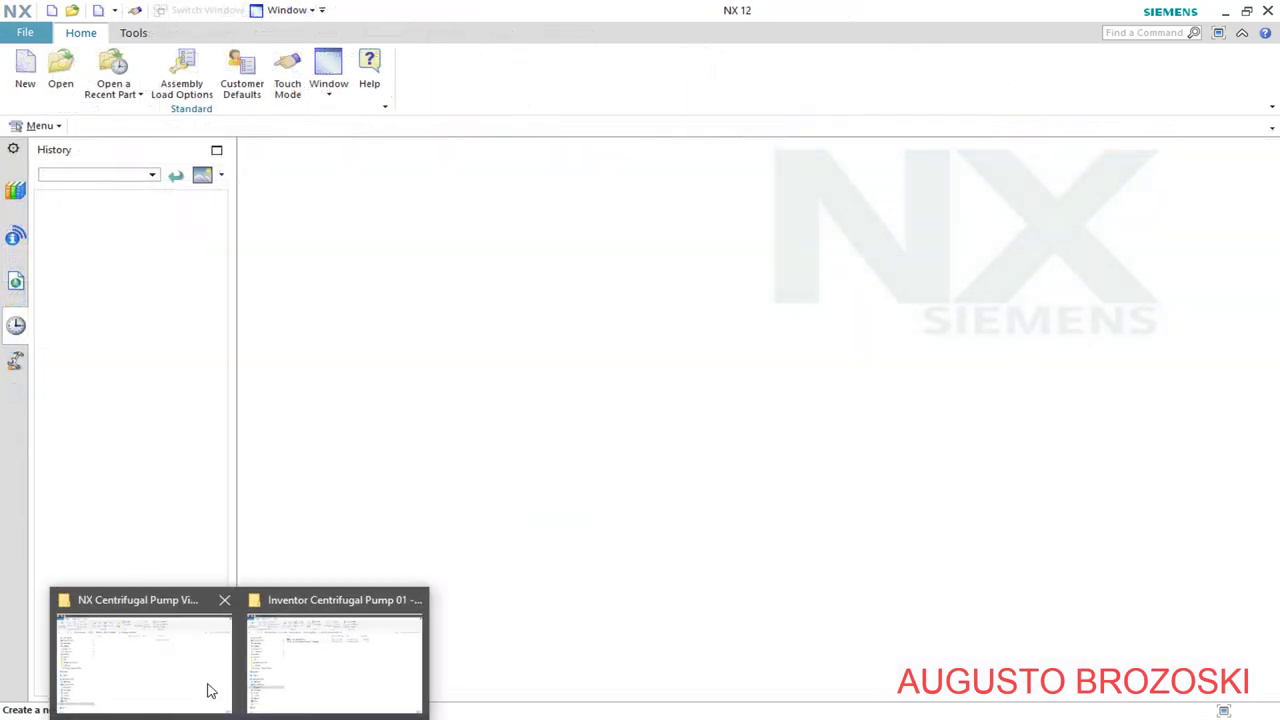
click(168, 612)
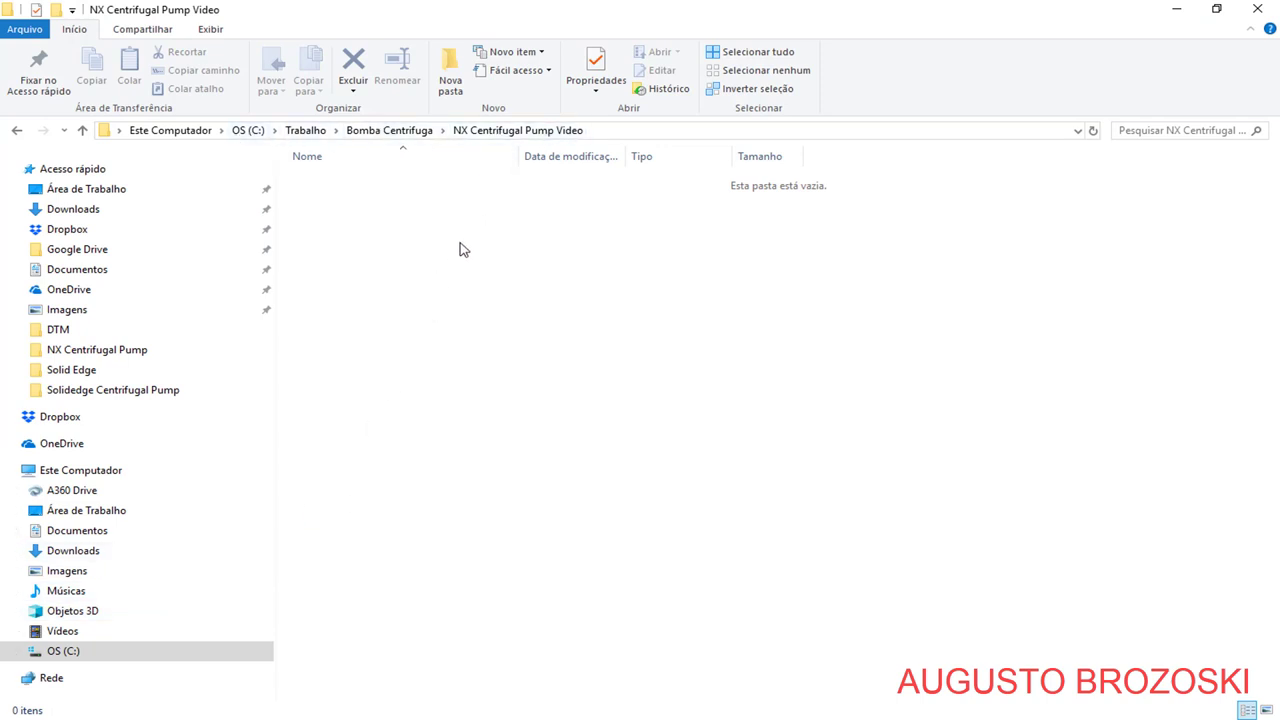
Minimize the empty NX Centrifugal Pump Video folder window
click(1179, 12)
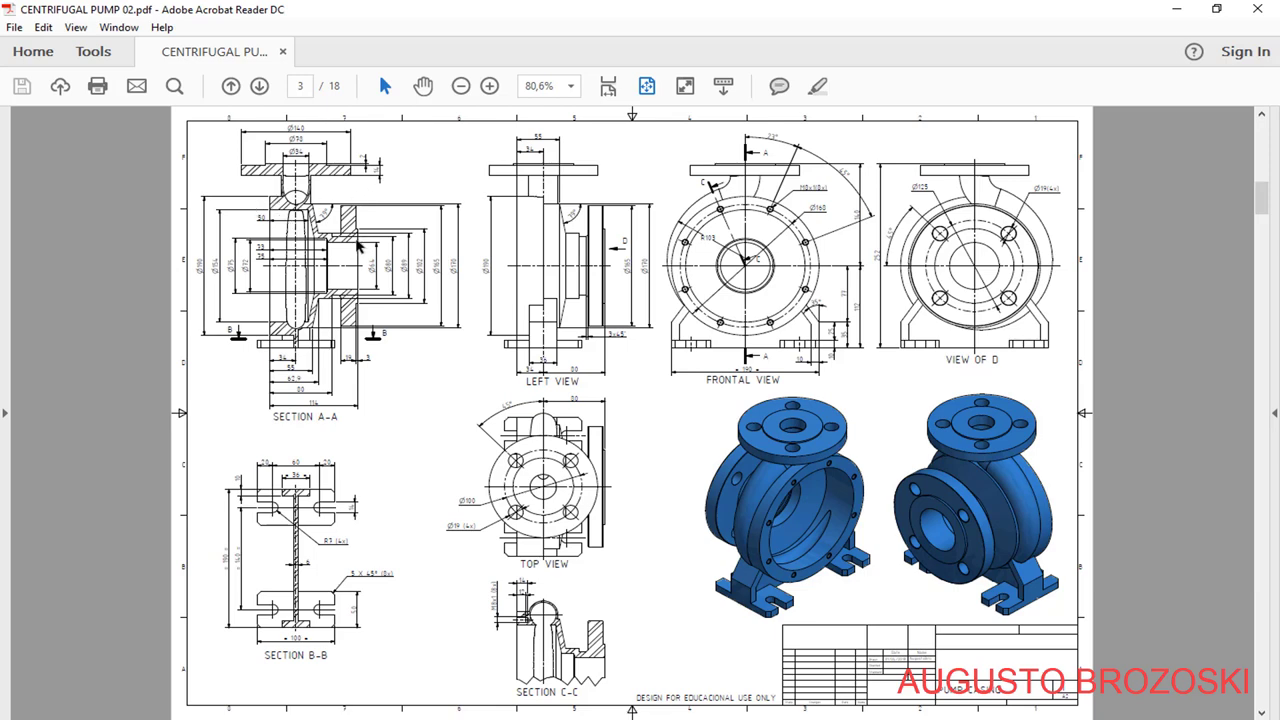
Minimize Acrobat Reader and start a new Millimeters Model part file in NX
click(1178, 14)
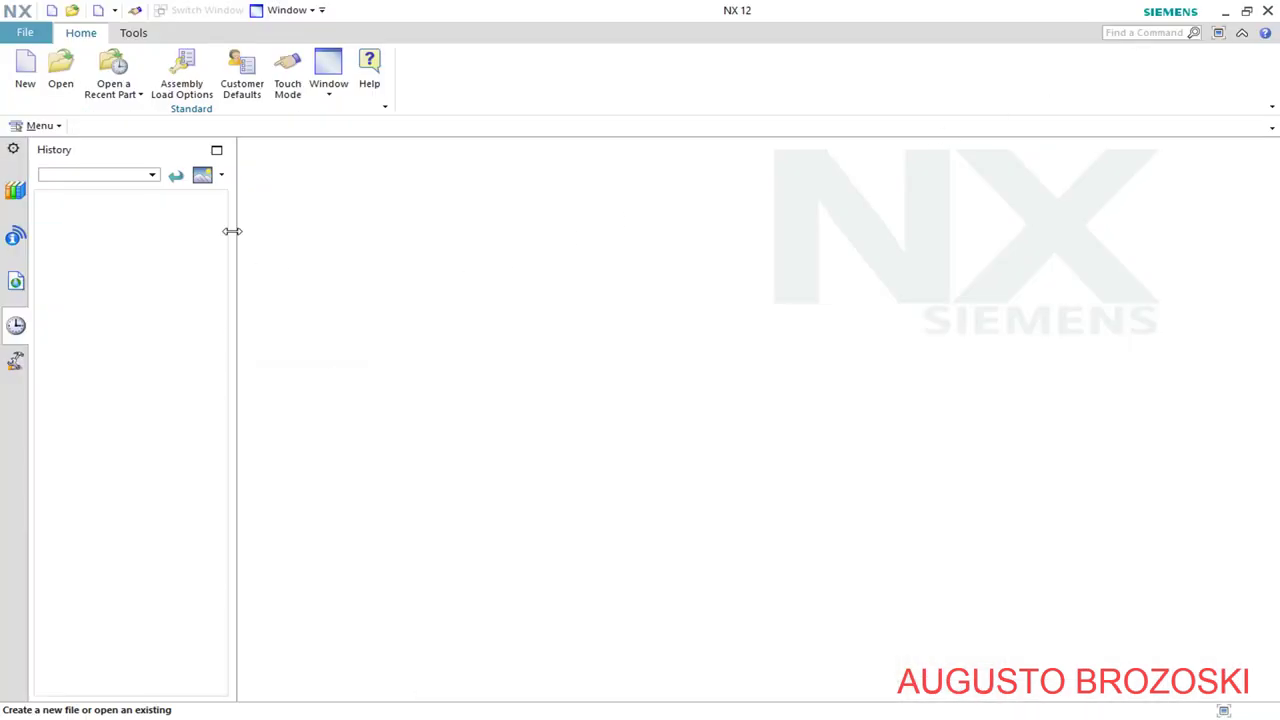
click(26, 75)
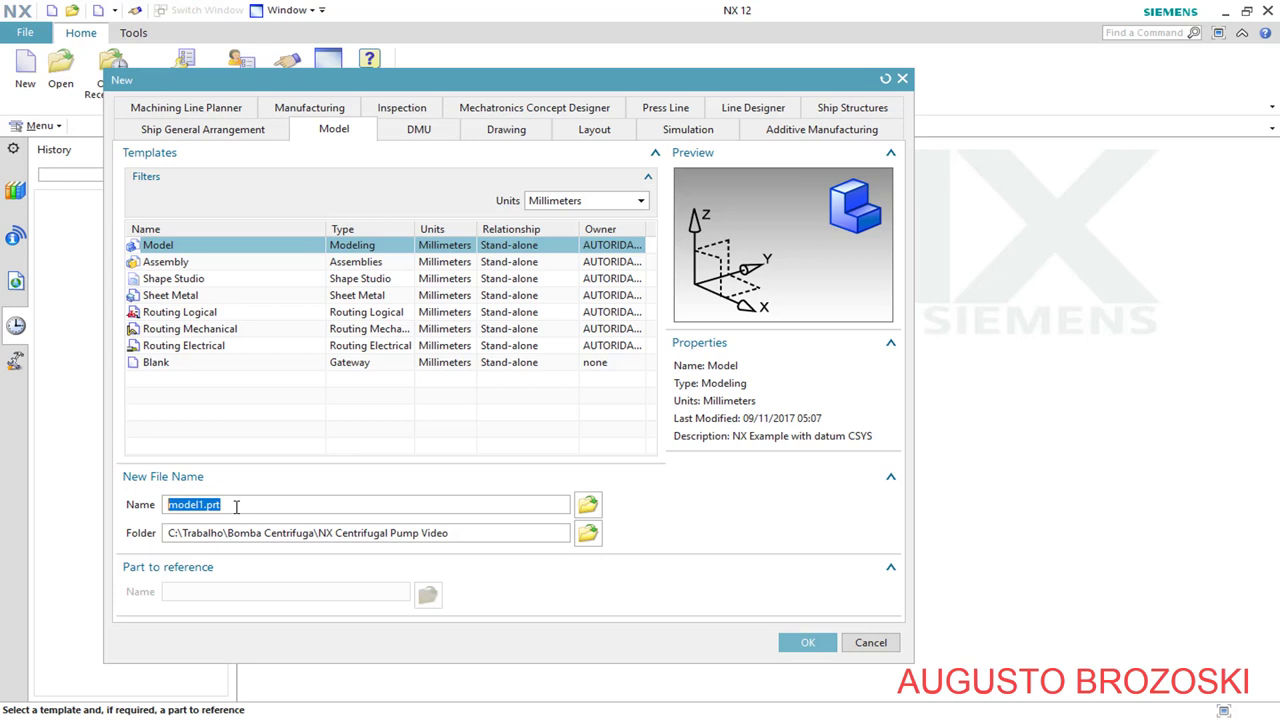
Create the PUMP CASING.prt part and start a sketch on the YZ datum plane
text(PUMP CASING)
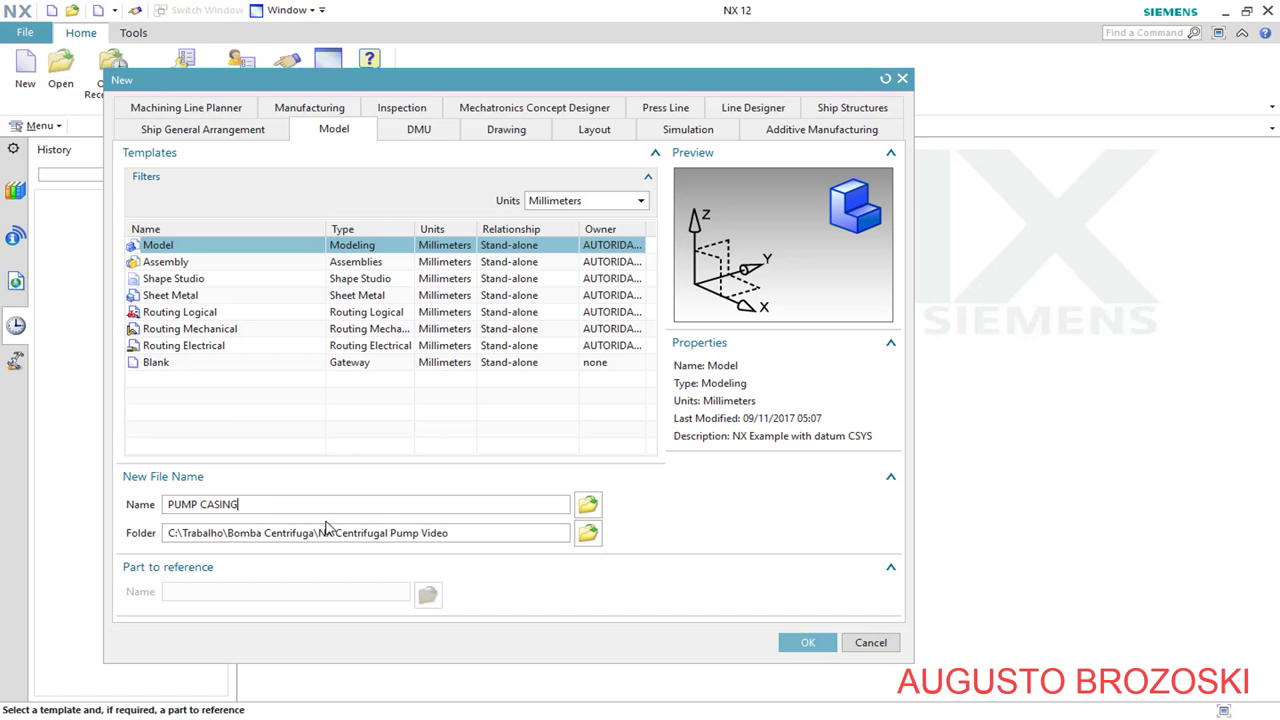
click(806, 643)
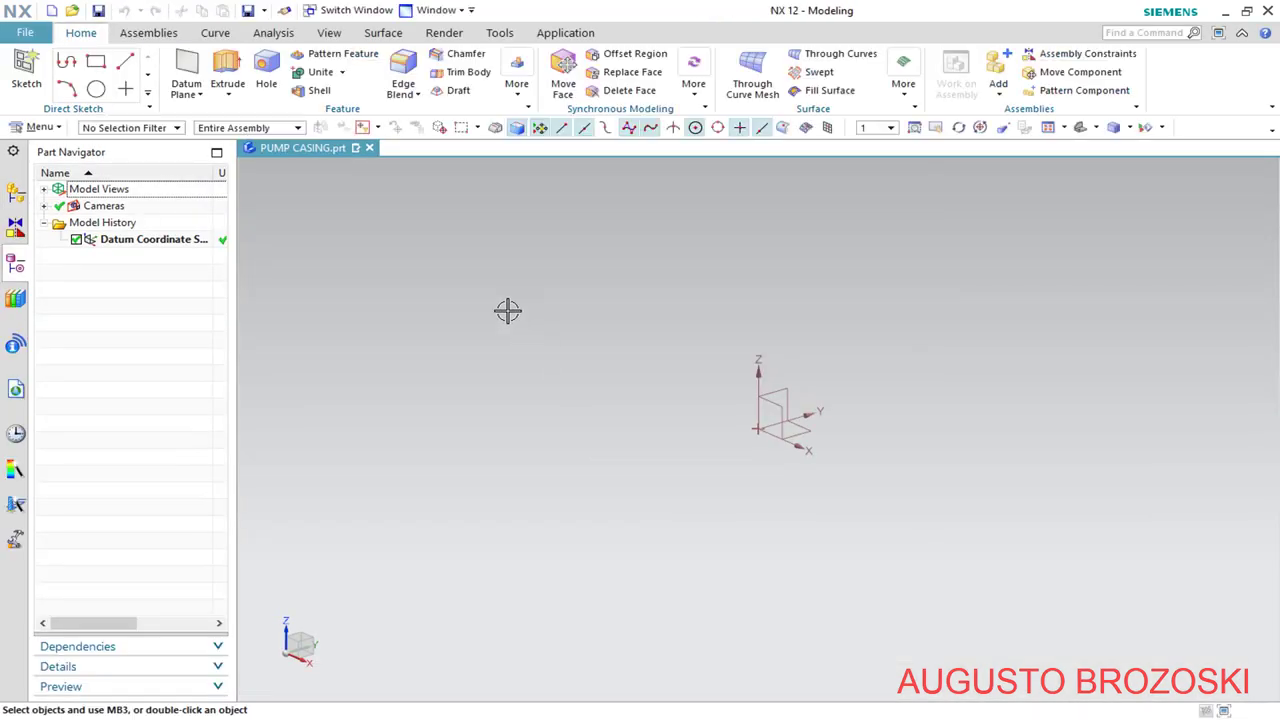
click(26, 72)
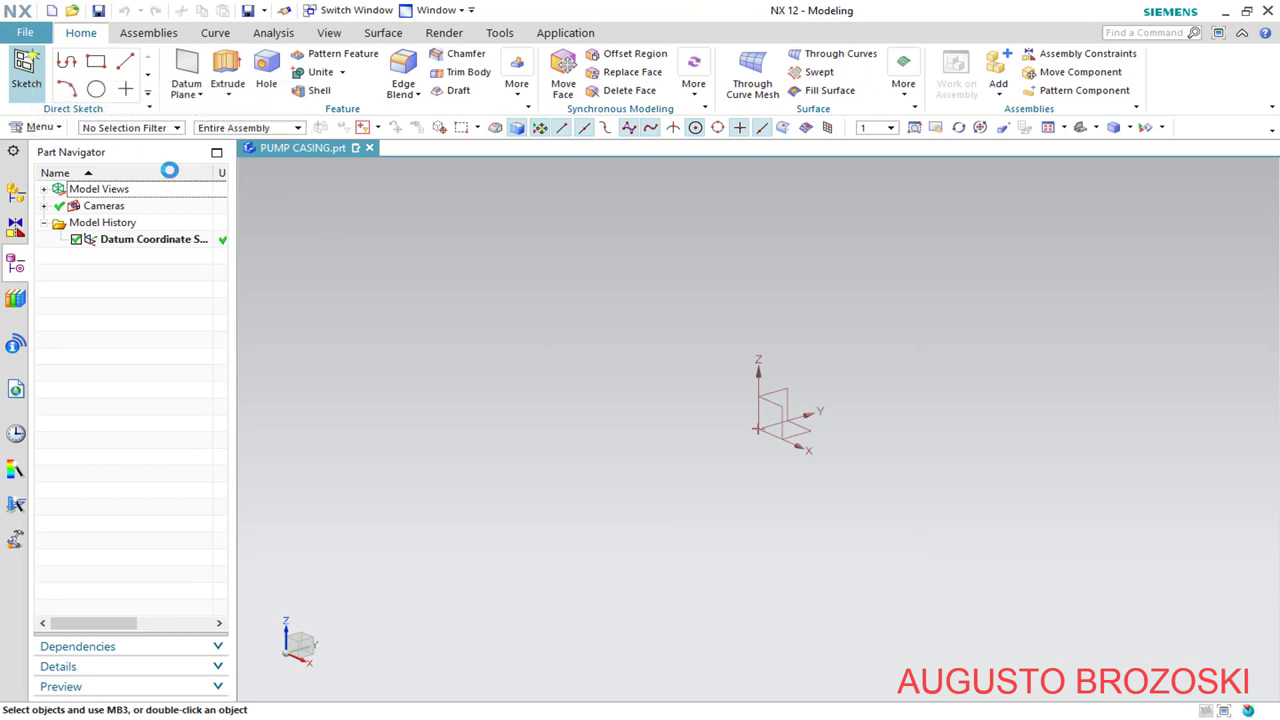
click(790, 389)
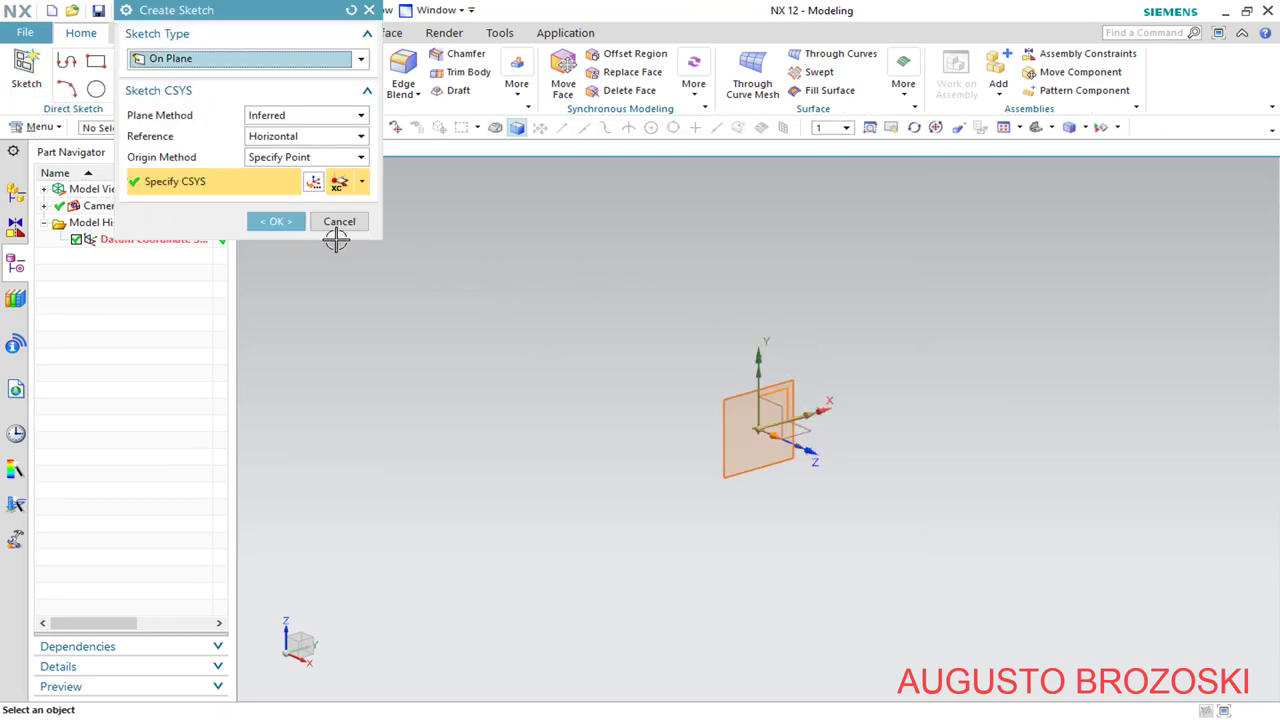
click(278, 222)
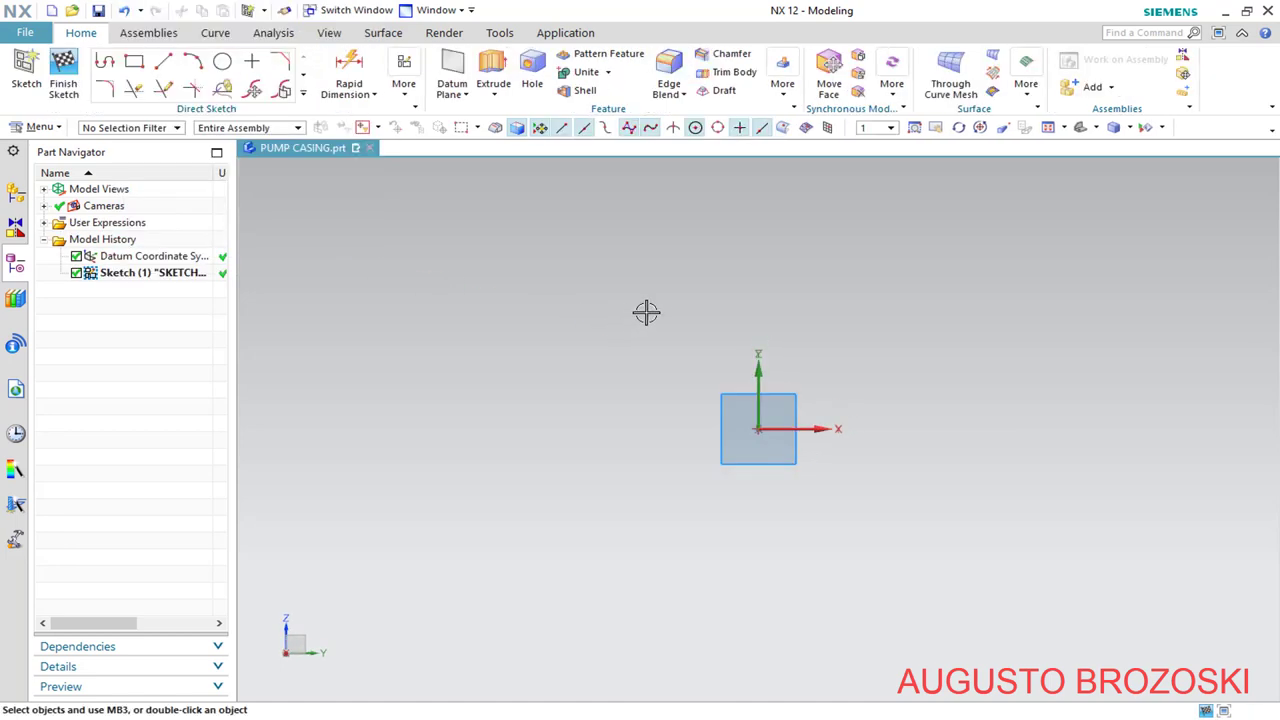
Draw a horizontal line from the sketch origin along the X axis
click(163, 61)
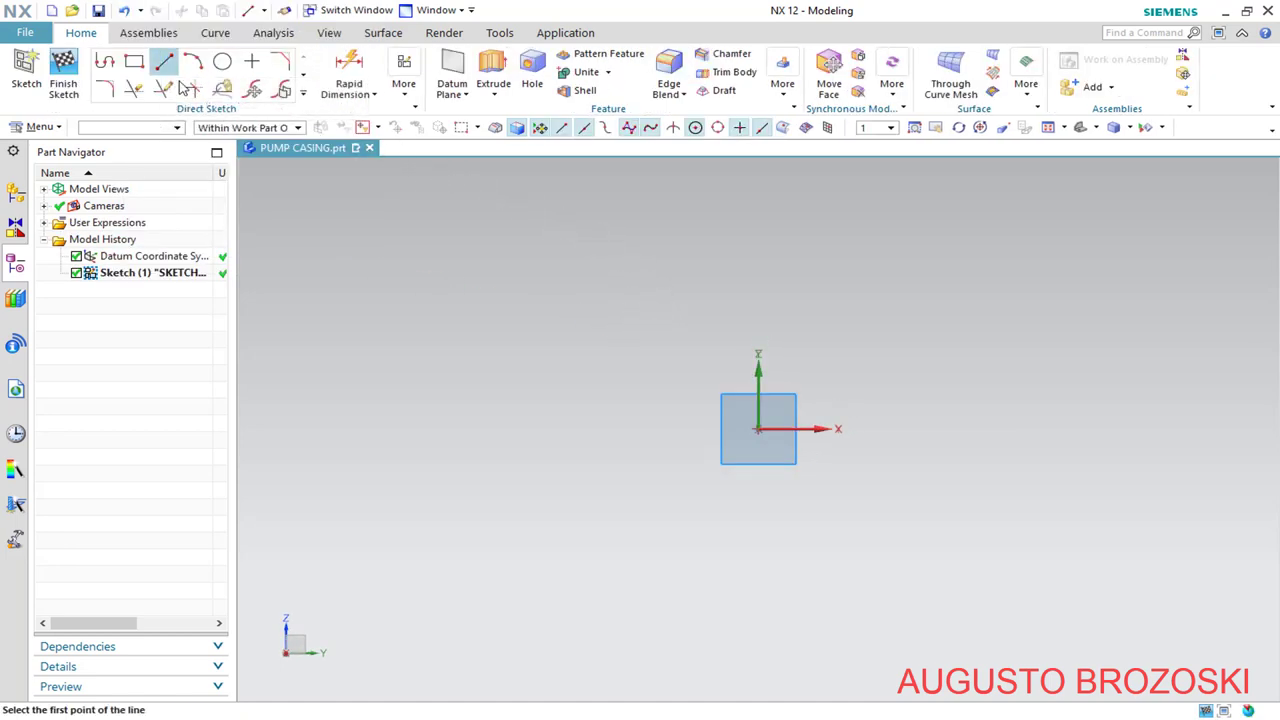
click(758, 428)
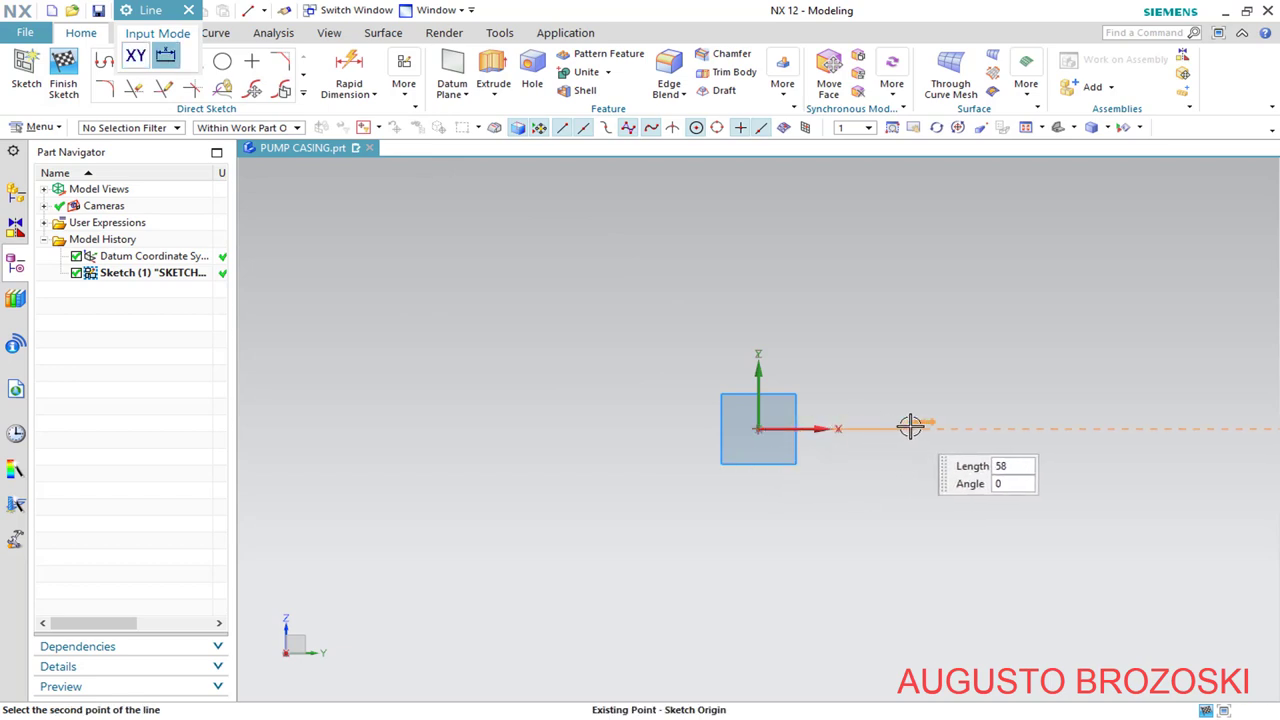
click(1030, 429)
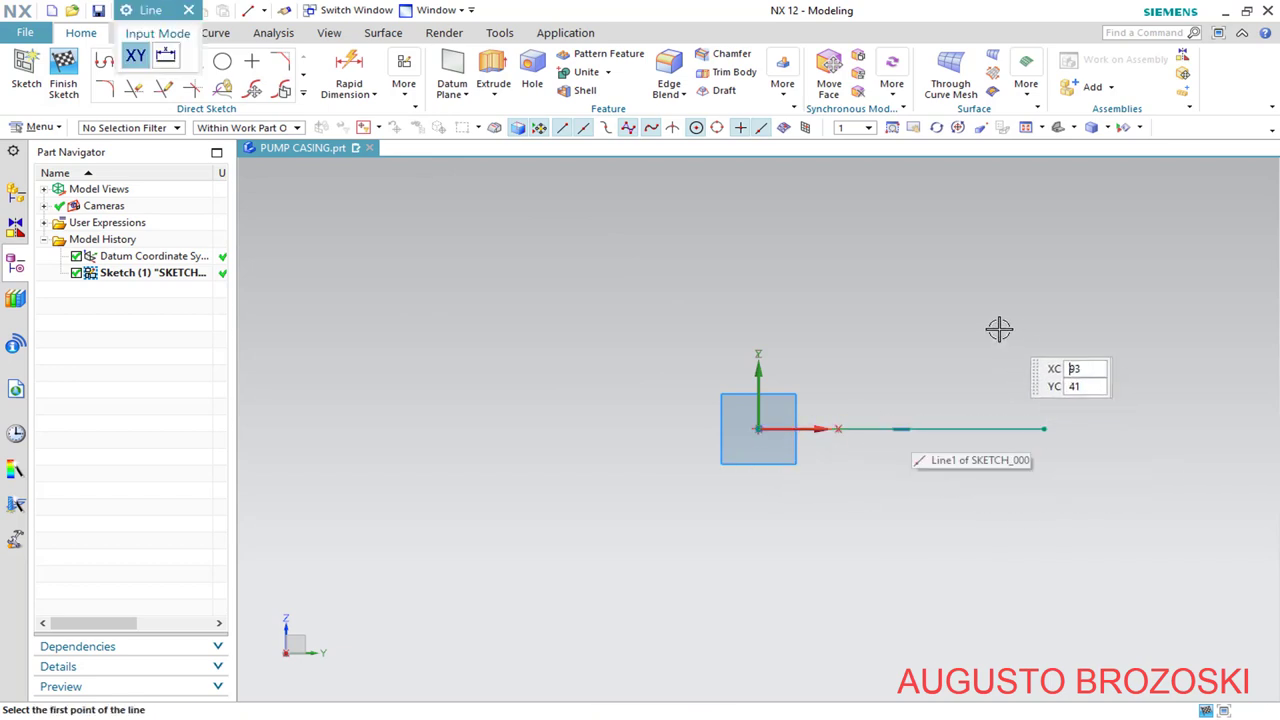
key(Escape)
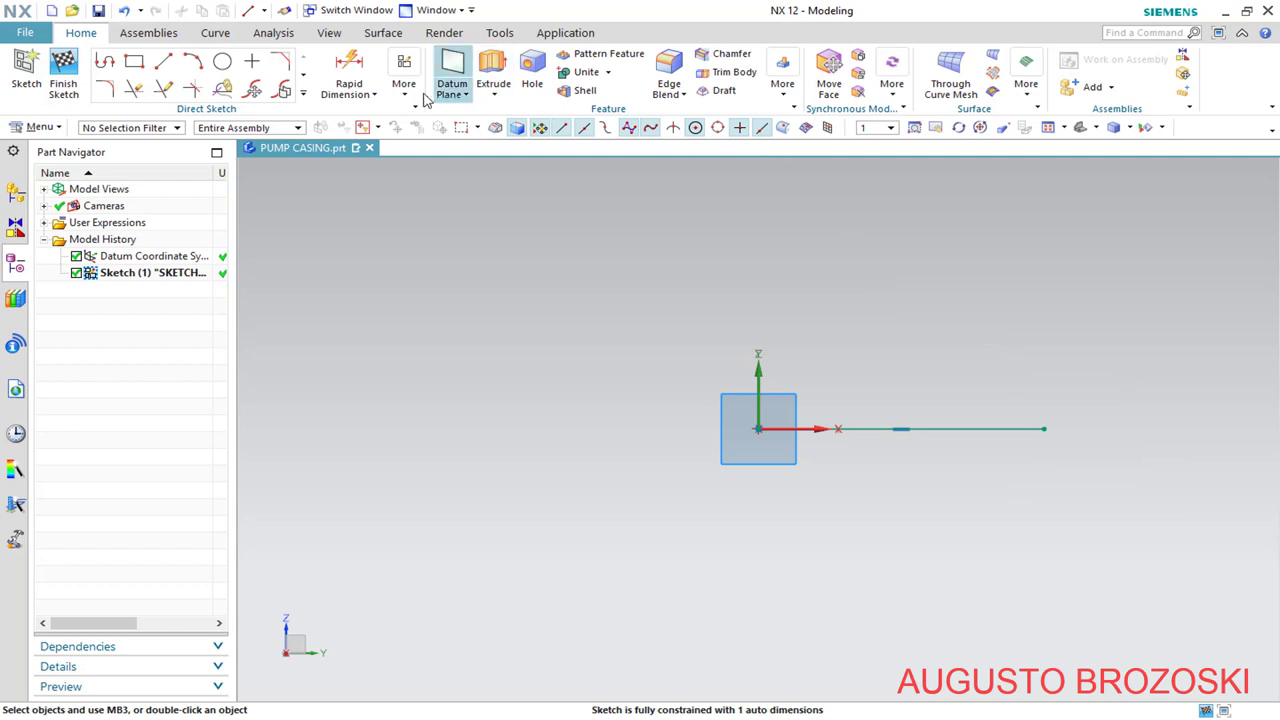
Dimension the axis line to 120 and convert it to a reference line
click(349, 72)
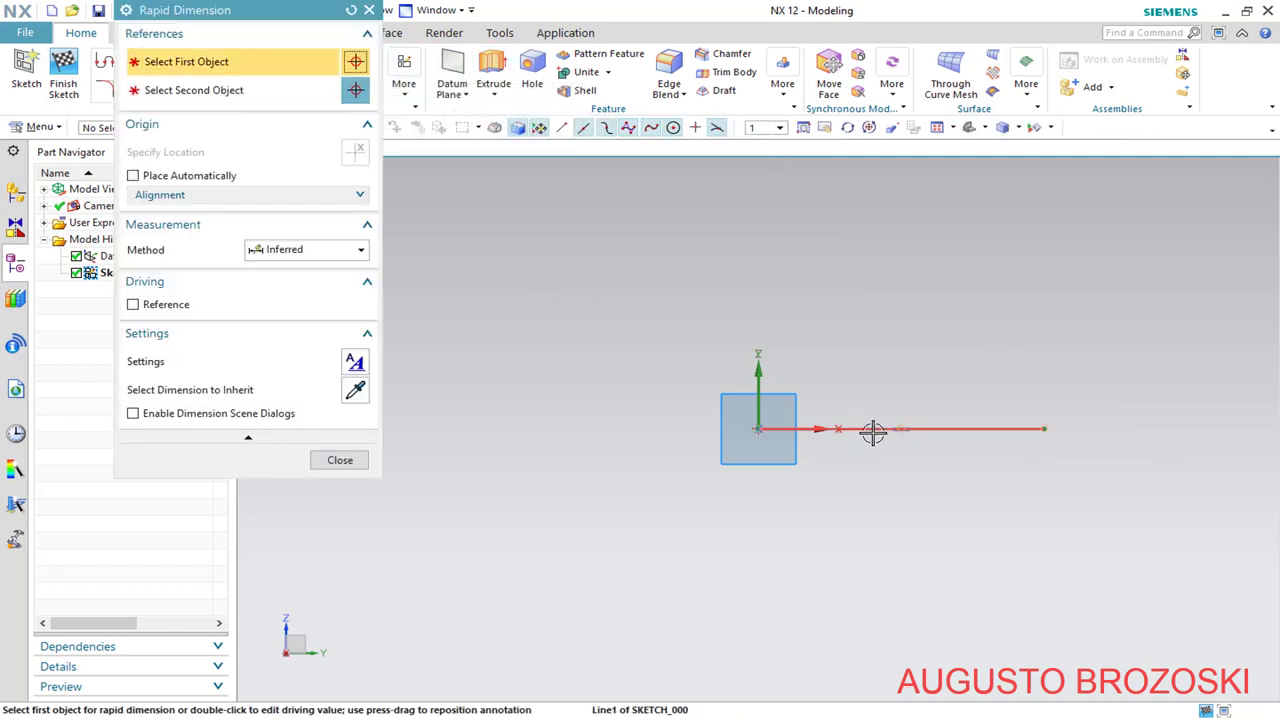
click(858, 430)
click(872, 454)
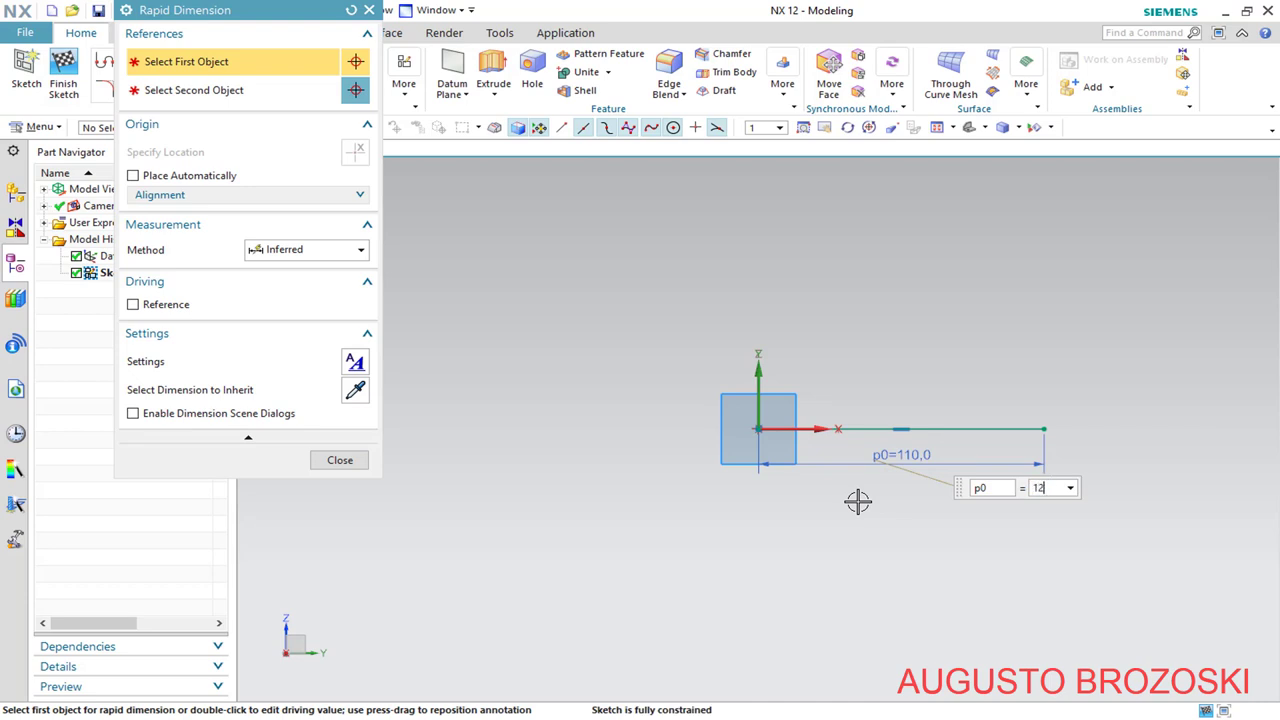
text(120)
key(Return)
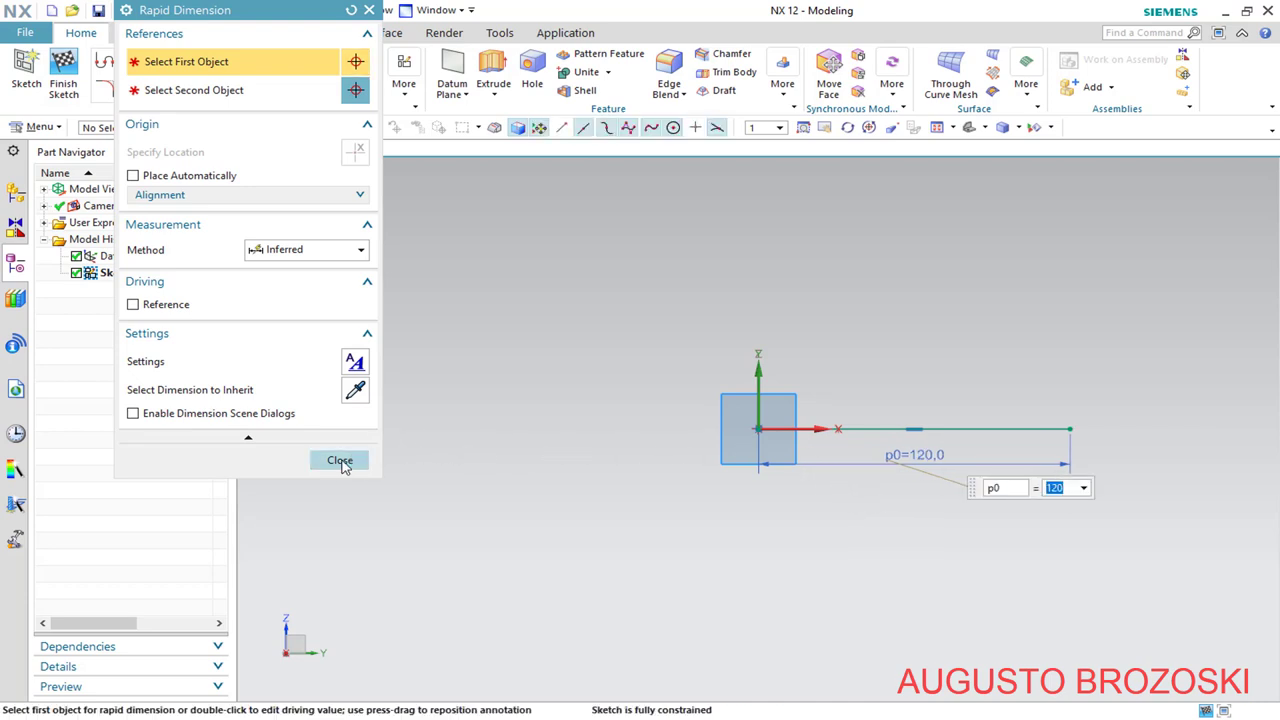
click(341, 460)
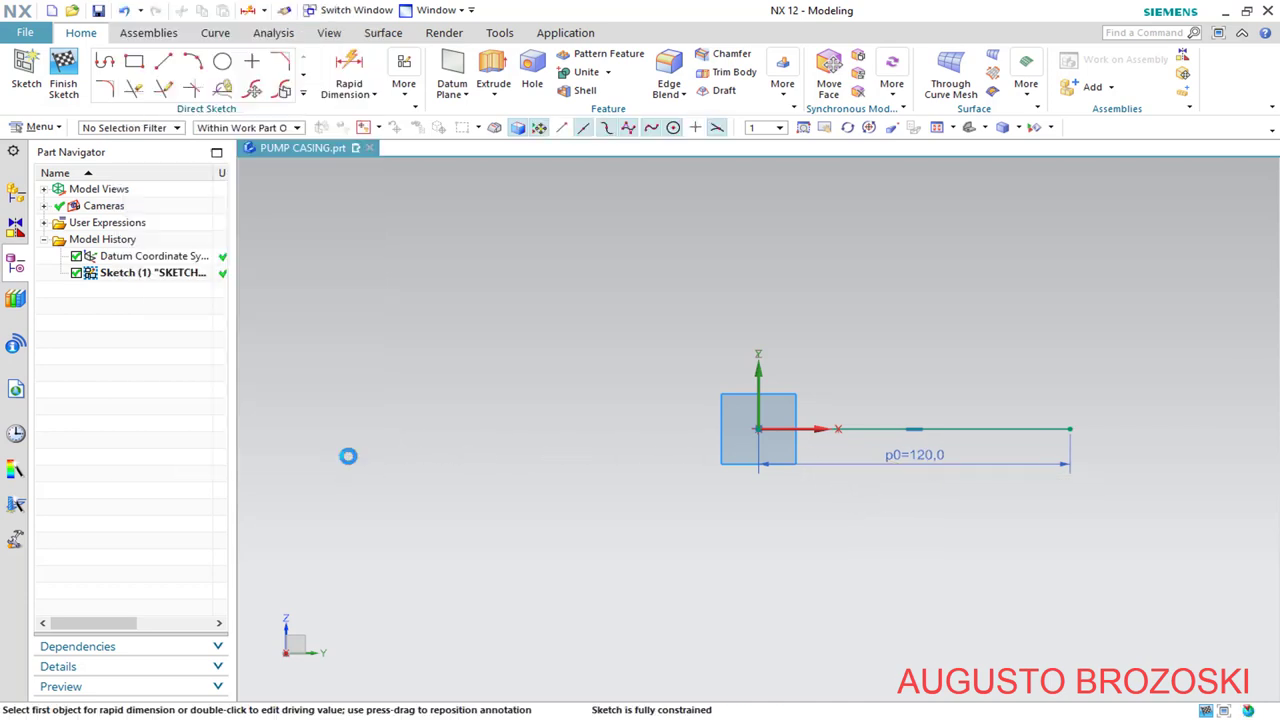
right_click(983, 425)
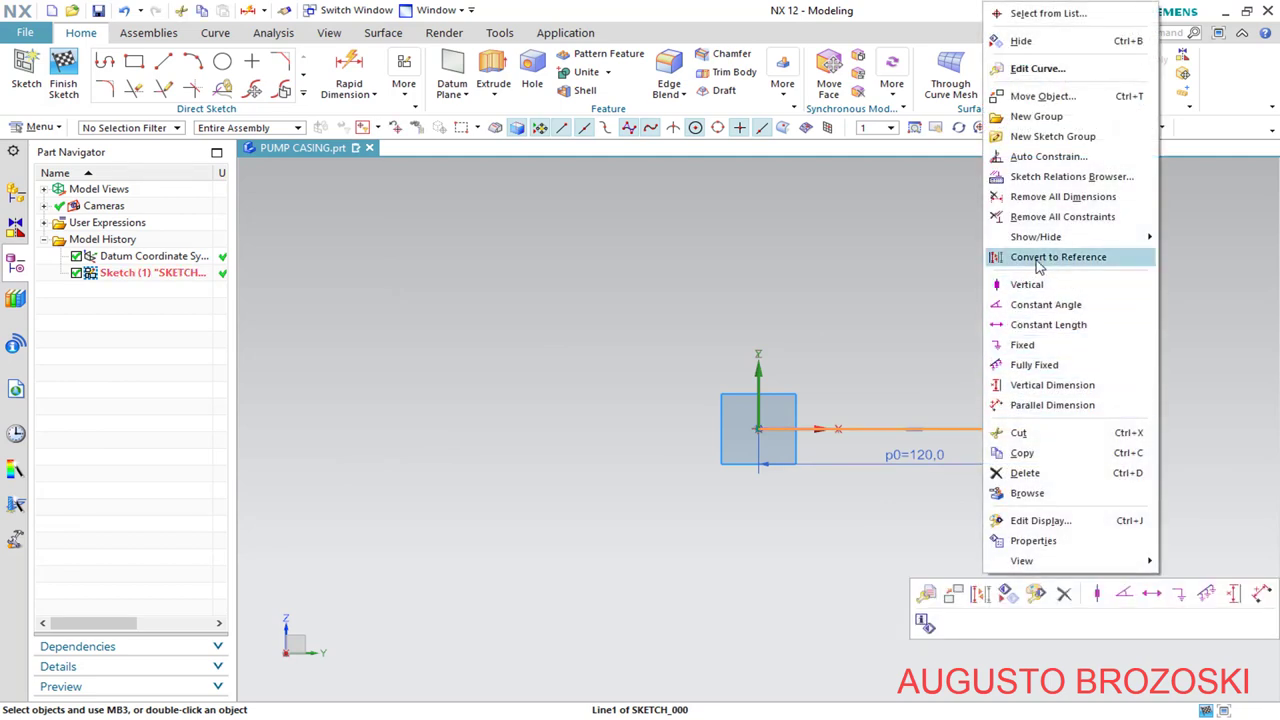
click(1075, 259)
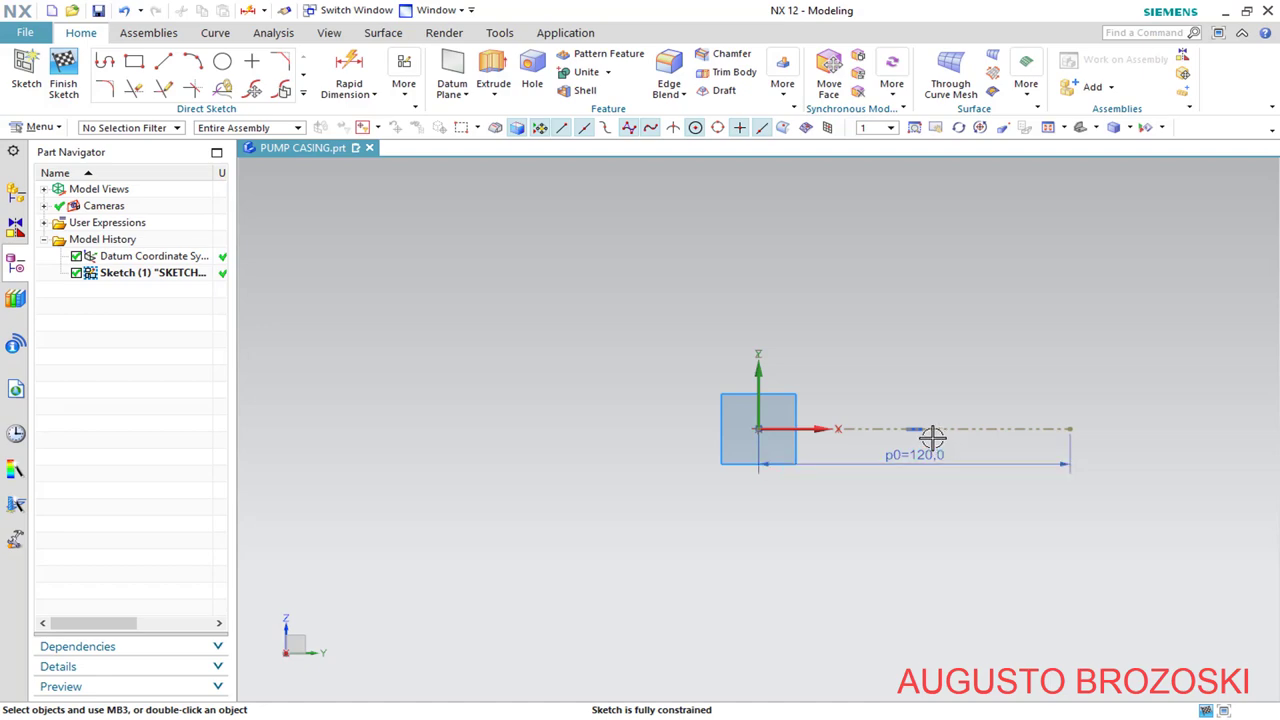
Bring up the centrifugal pump drawing PDF and zoom it to 150% to read Section A-A
key(alt+Tab)
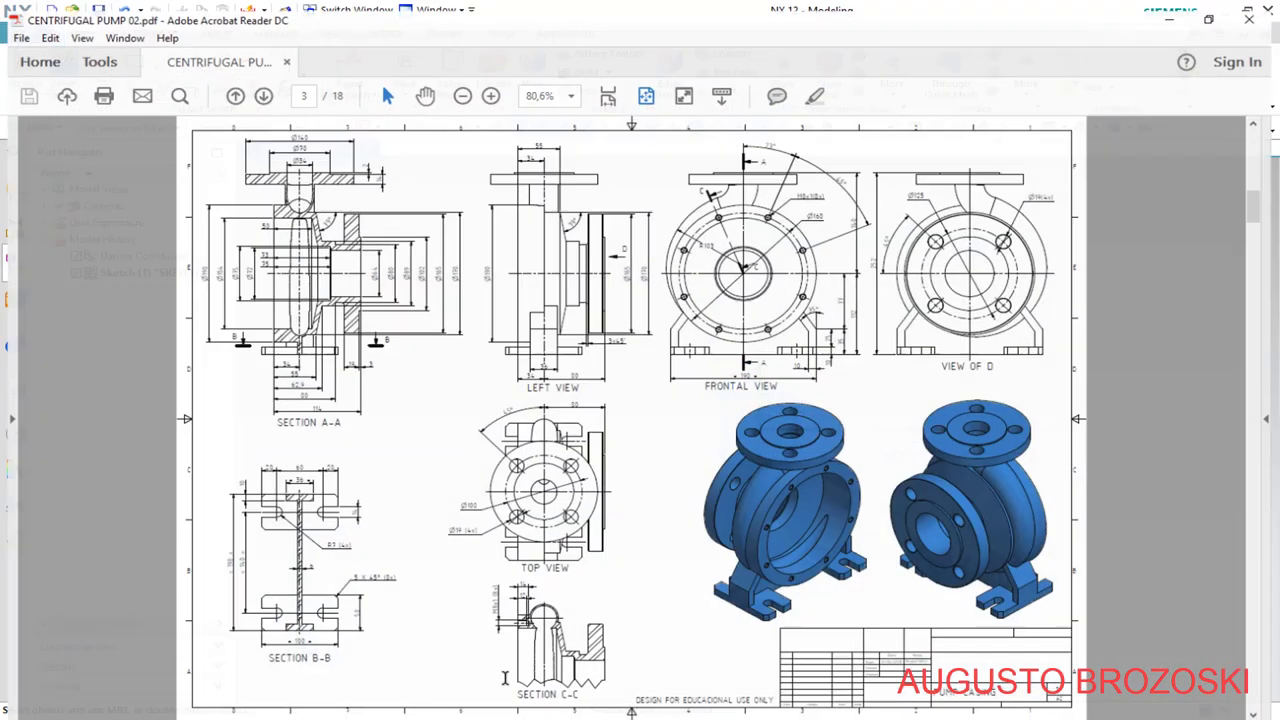
click(489, 86)
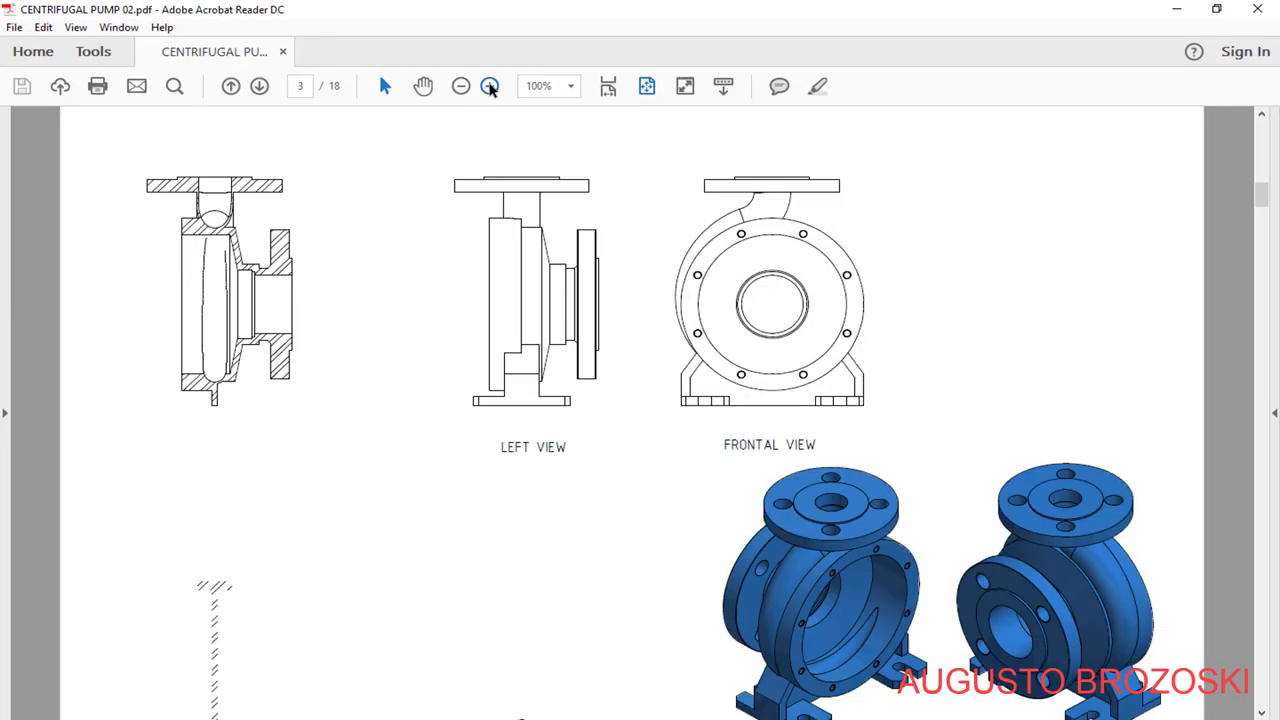
click(489, 86)
click(489, 86)
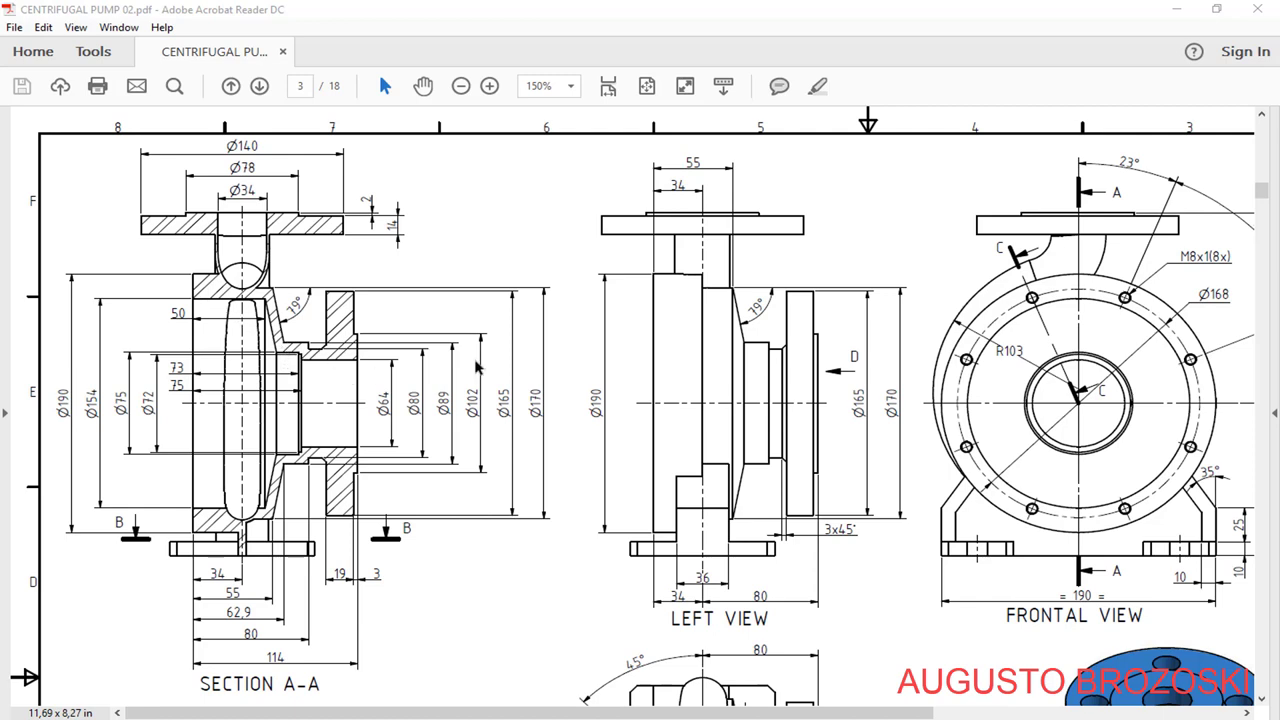
Start a profile above the origin with a top horizontal line and a line slanting down-right
click(1176, 9)
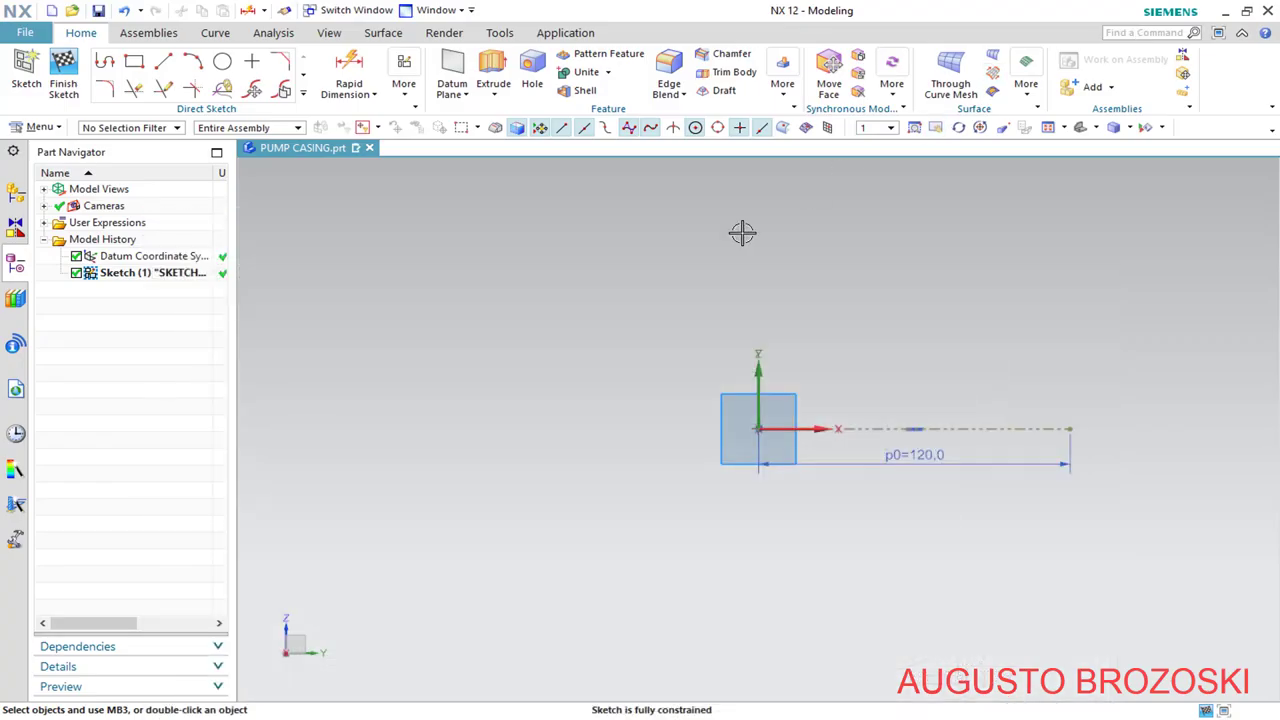
click(104, 60)
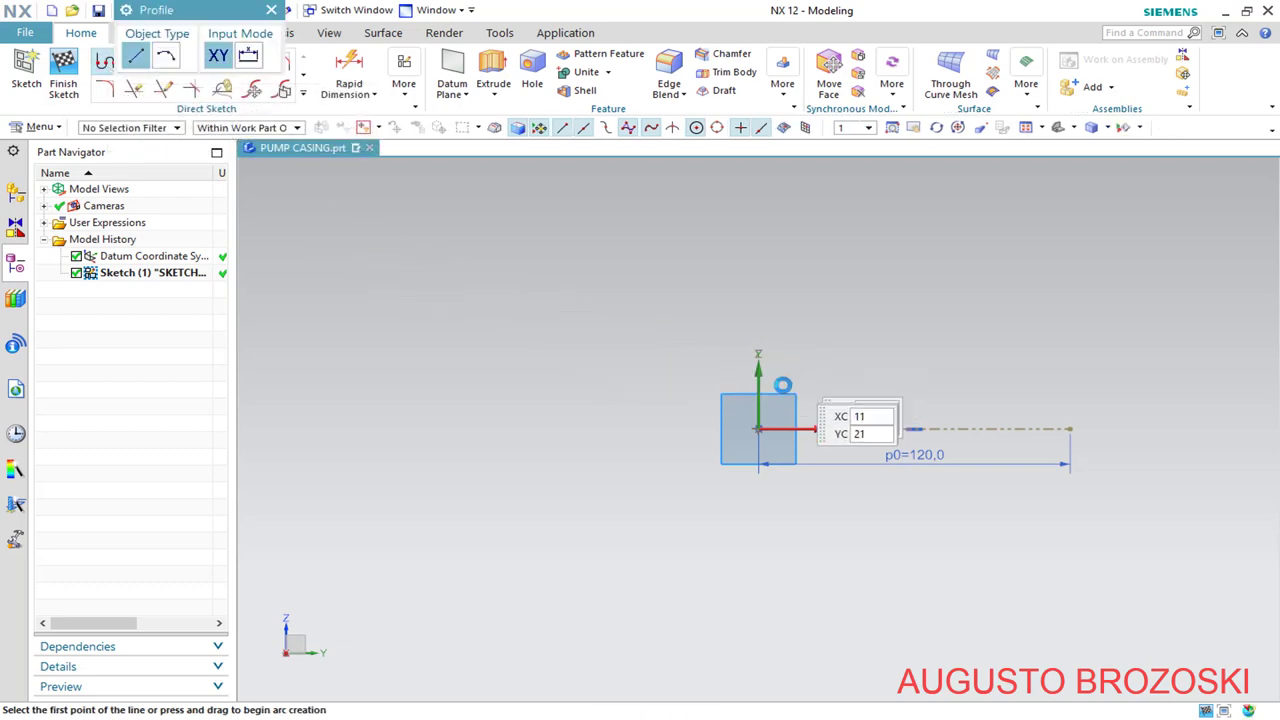
click(757, 305)
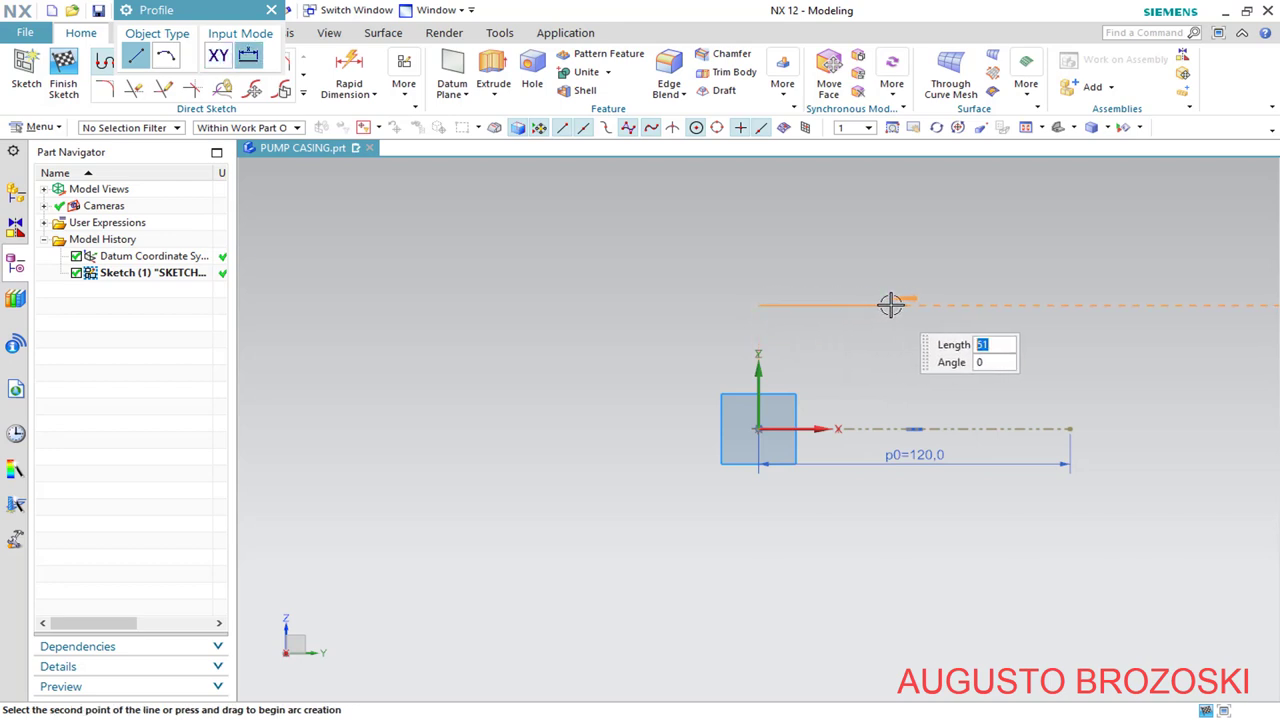
click(891, 305)
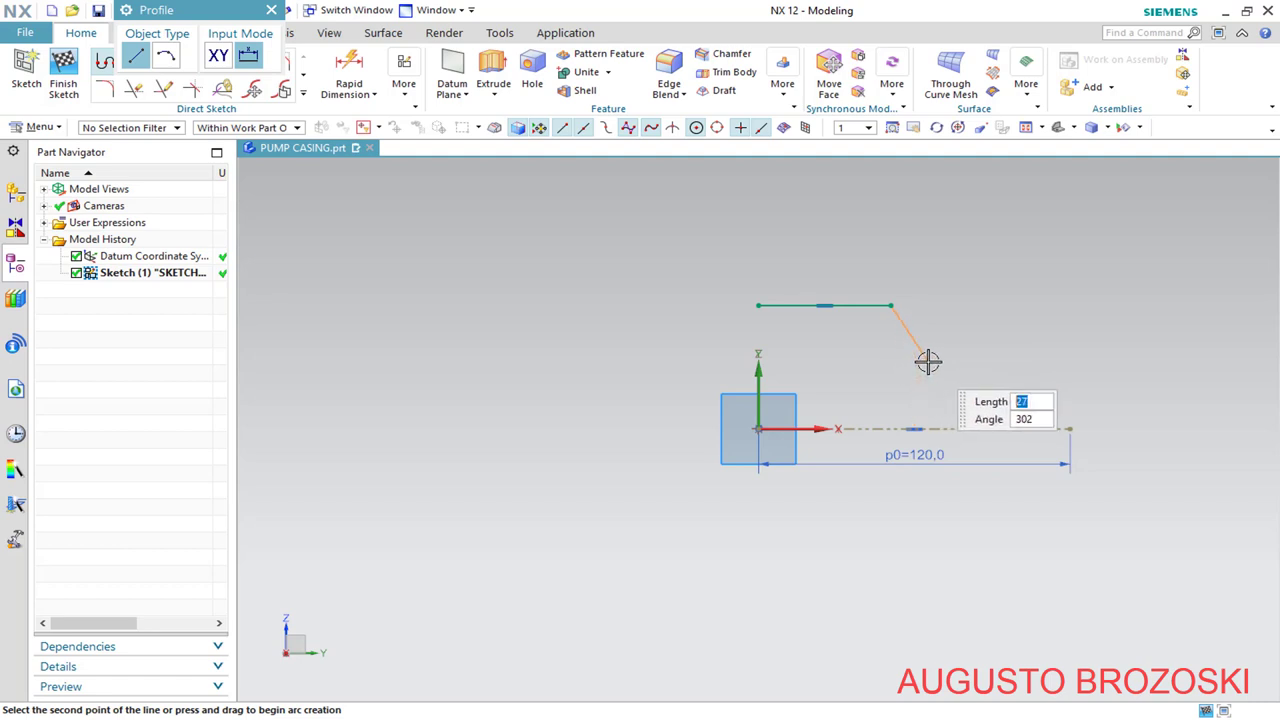
click(928, 361)
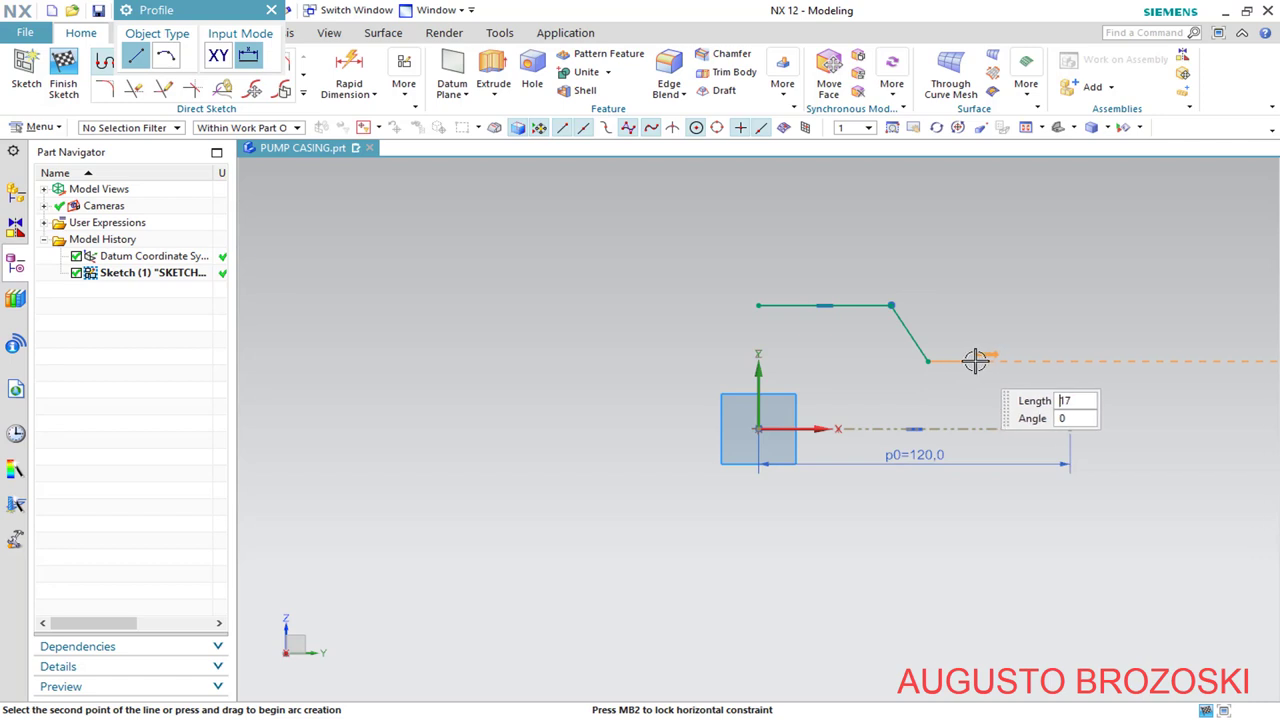
Continue with two small downward steps, a lower horizontal line and a tall vertical rise, then end the chain
click(975, 361)
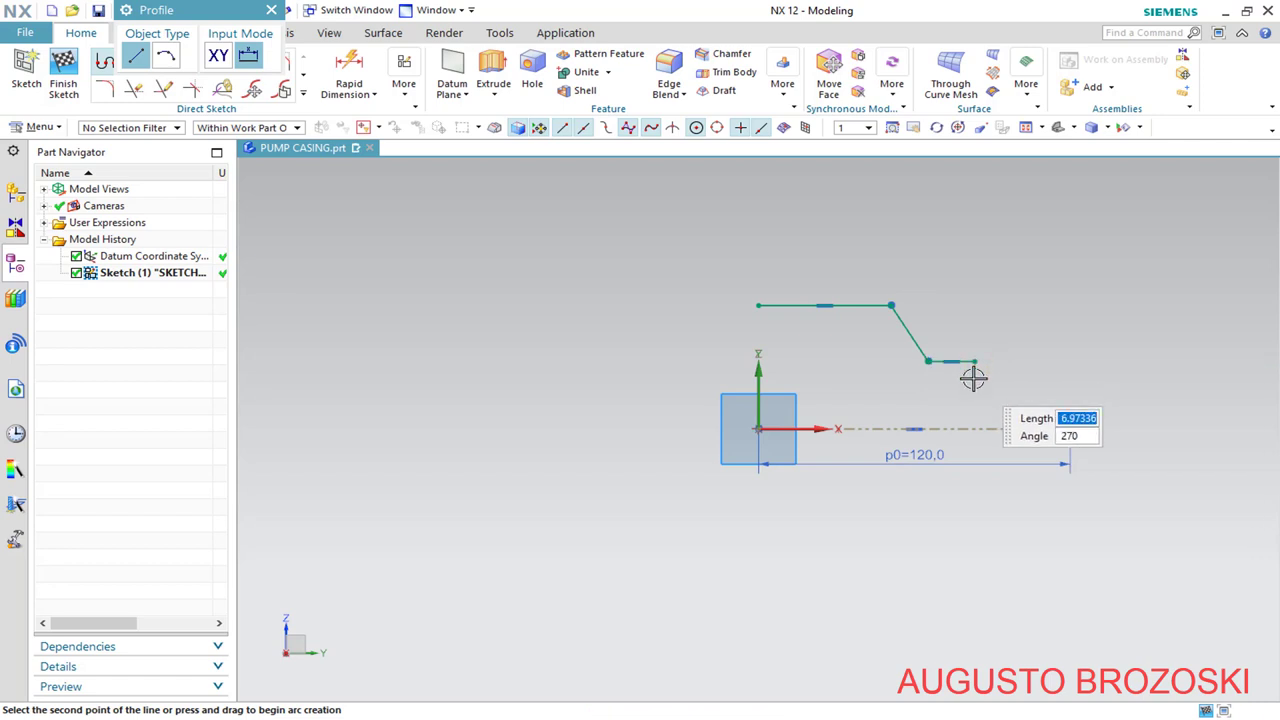
click(975, 378)
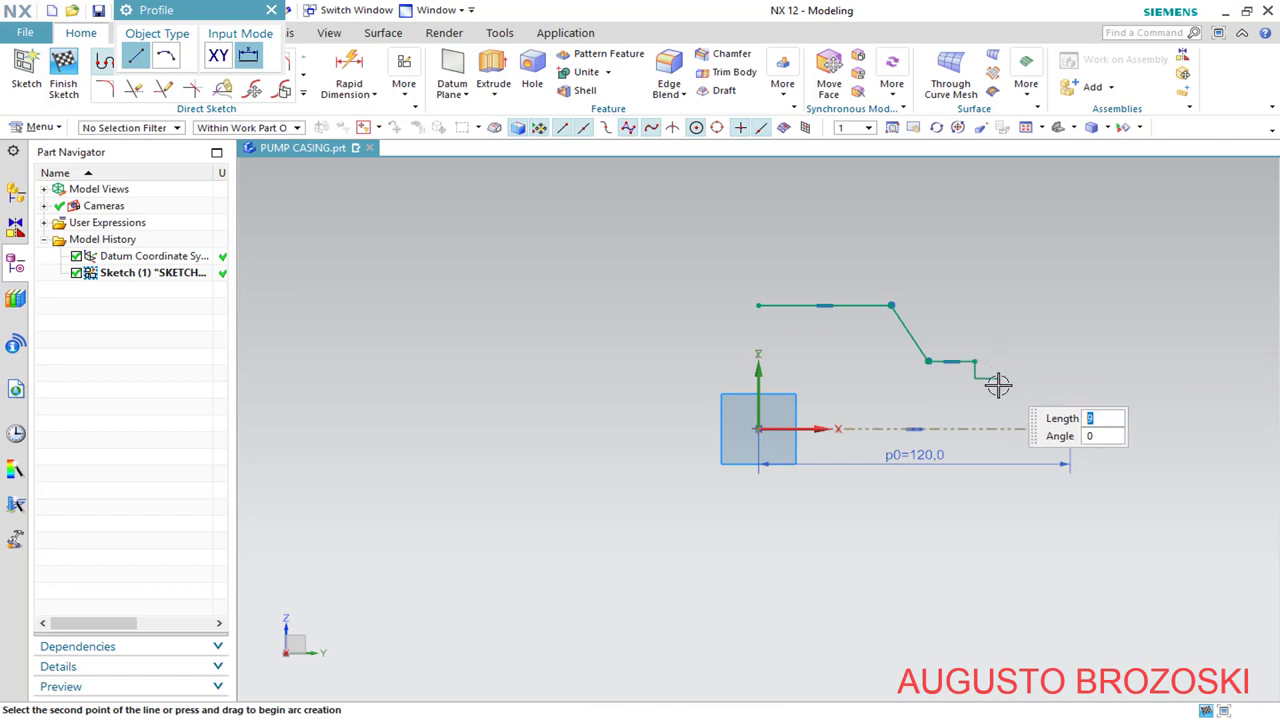
click(997, 378)
click(997, 390)
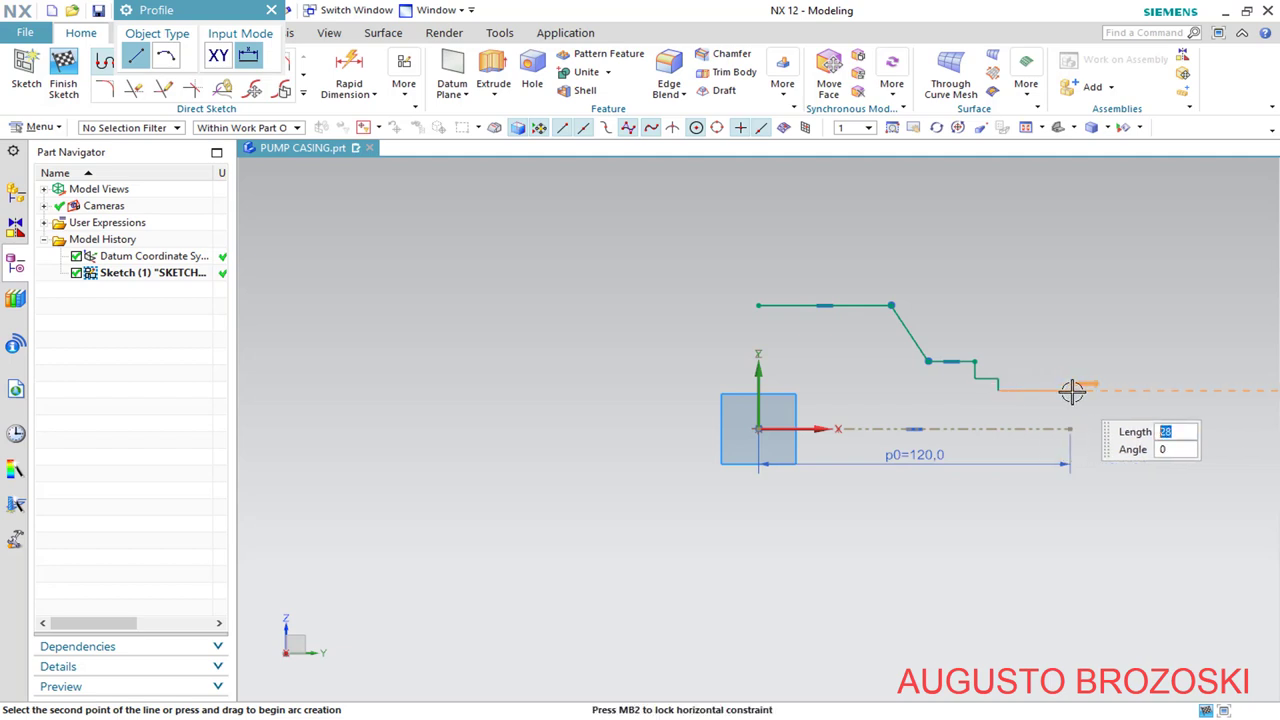
click(1071, 390)
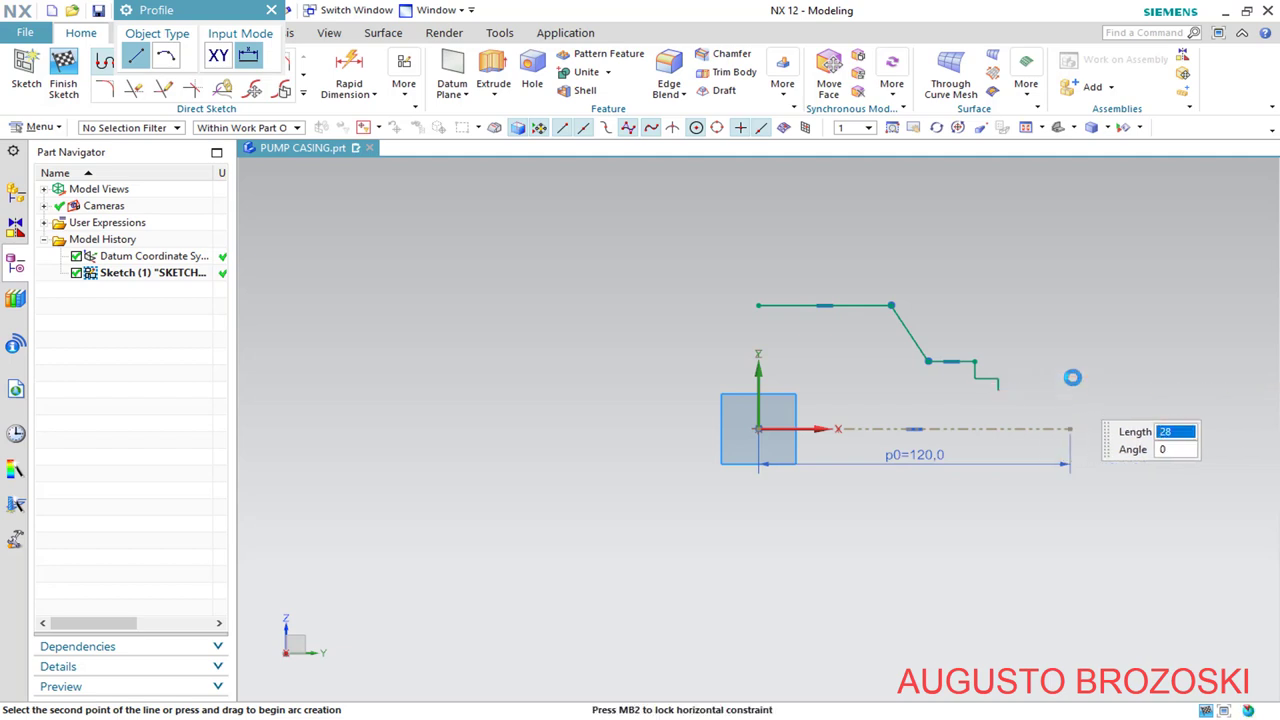
click(1072, 257)
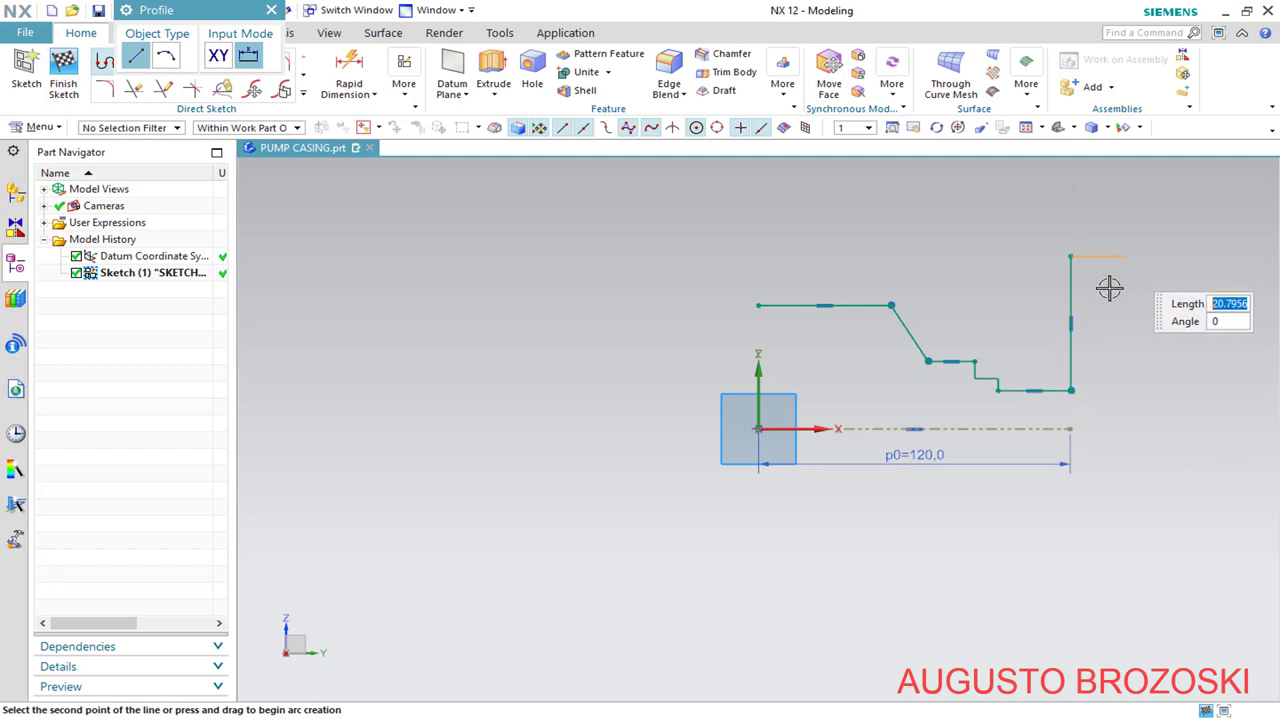
middle_click(1106, 295)
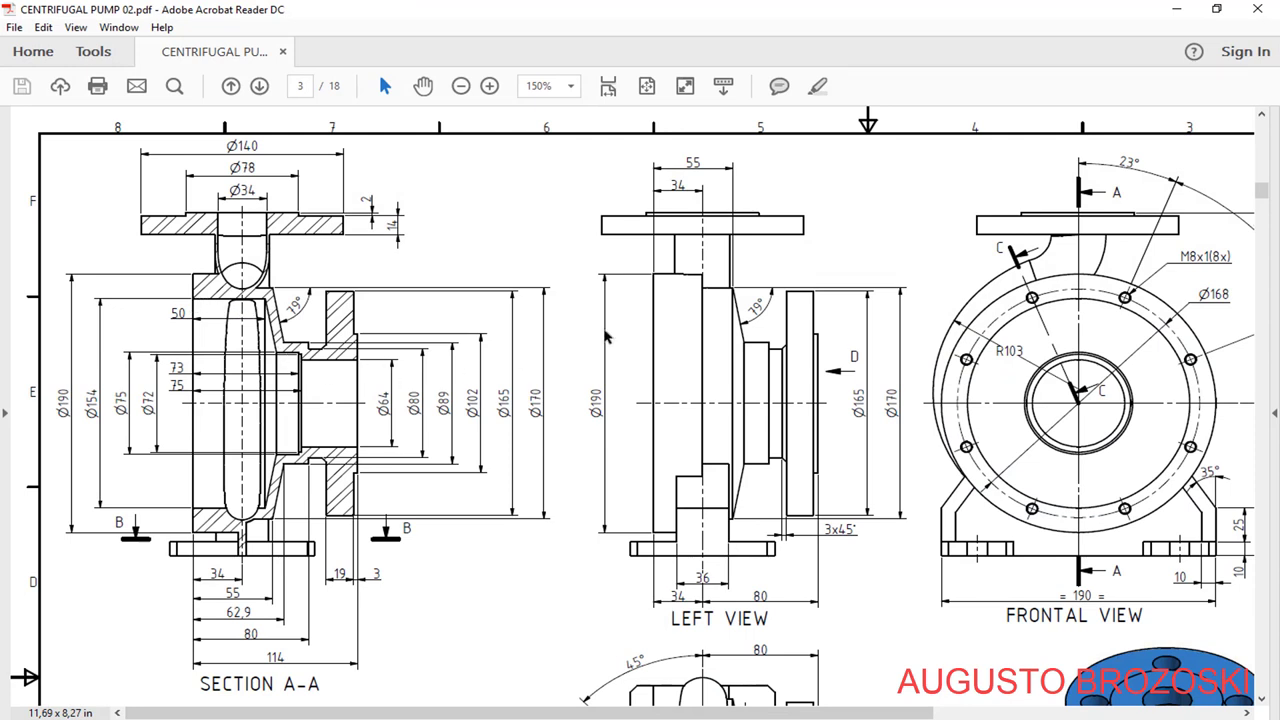
click(1176, 9)
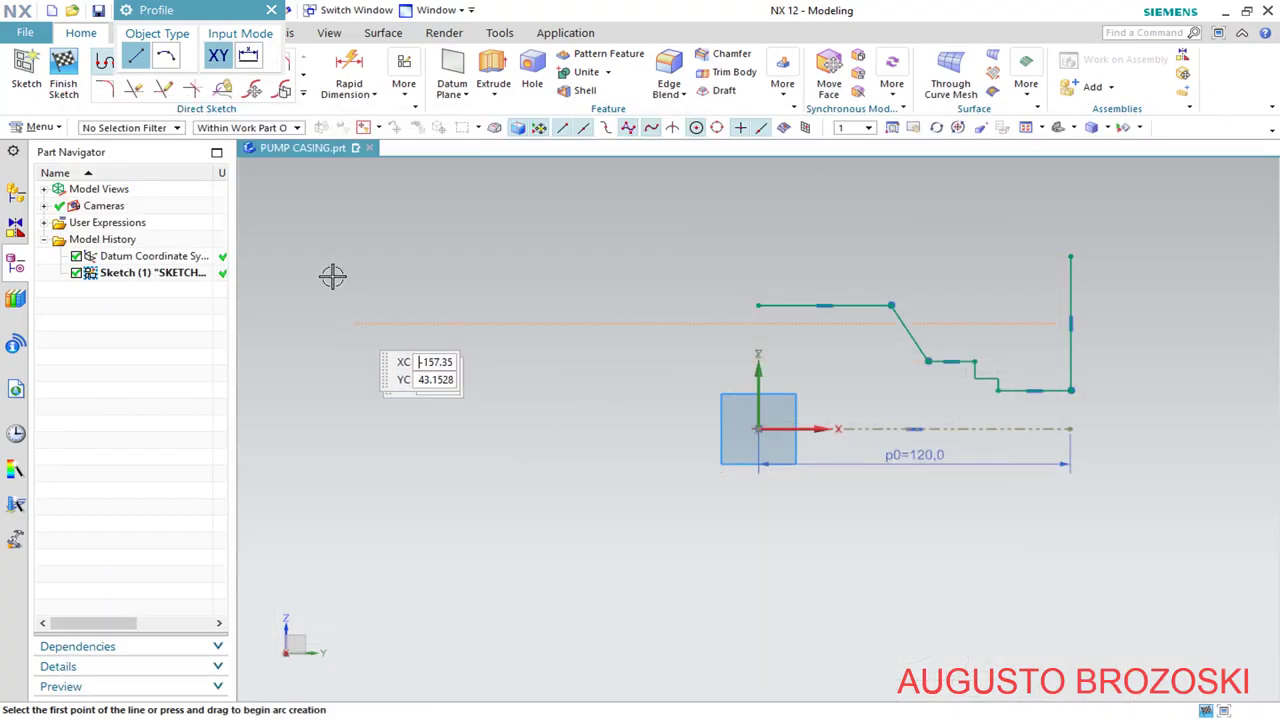
Dimension the top profile line's length as 50 (p1)
click(271, 10)
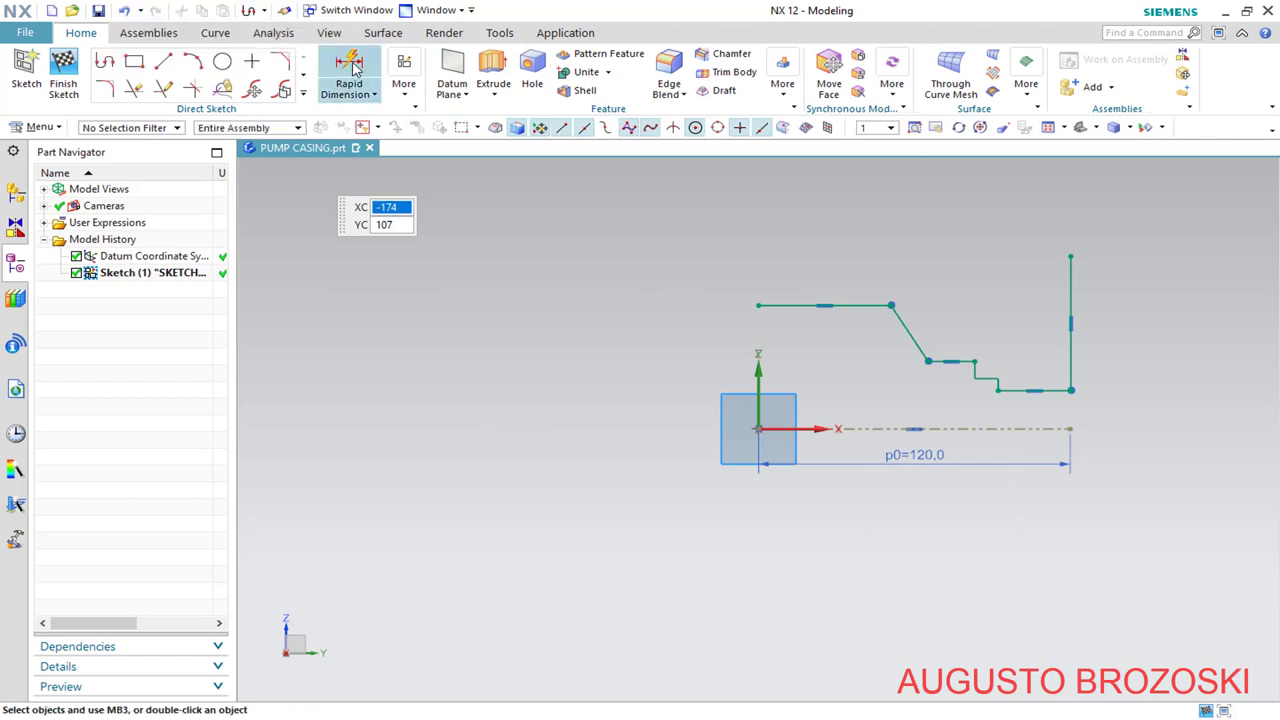
click(352, 70)
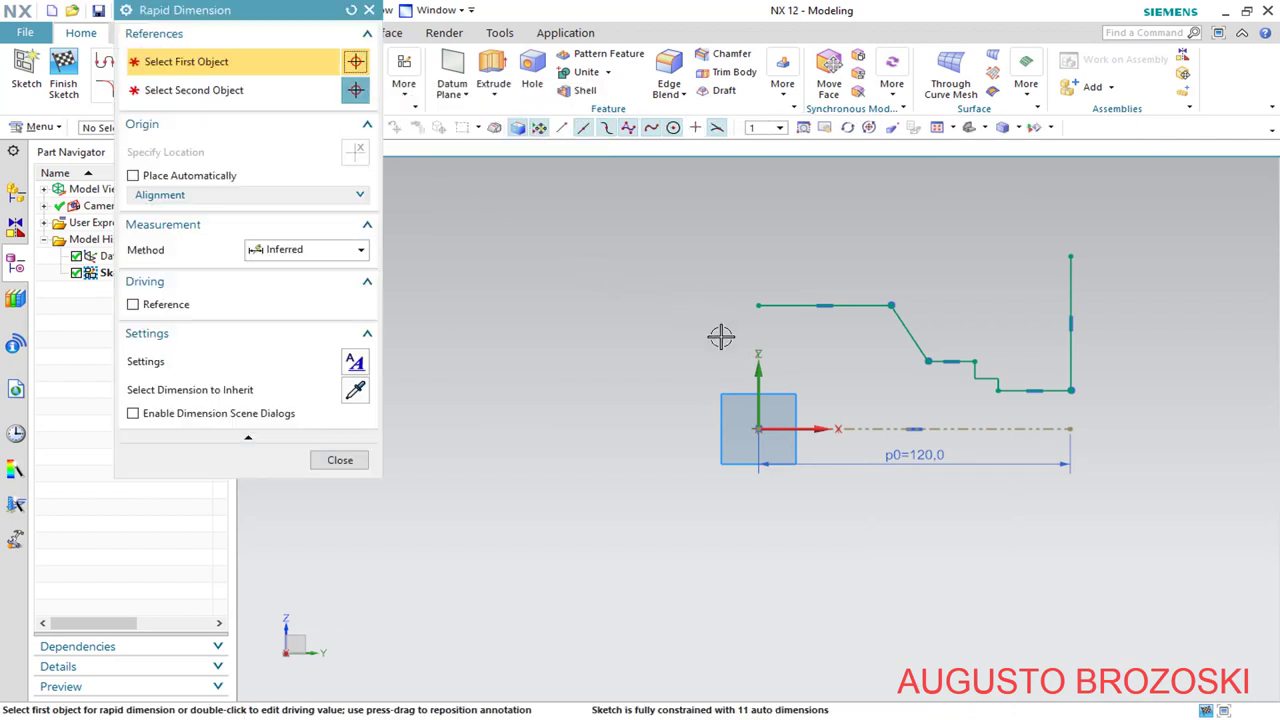
click(795, 306)
click(801, 329)
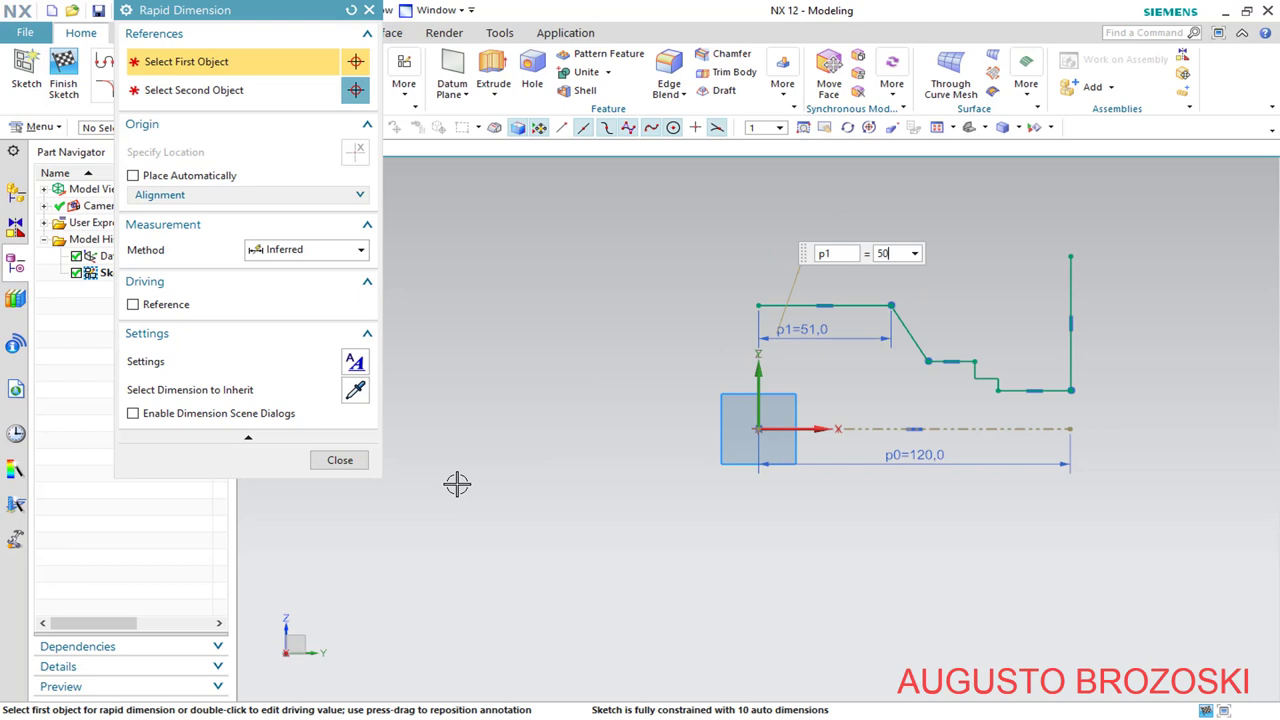
text(50)
key(Return)
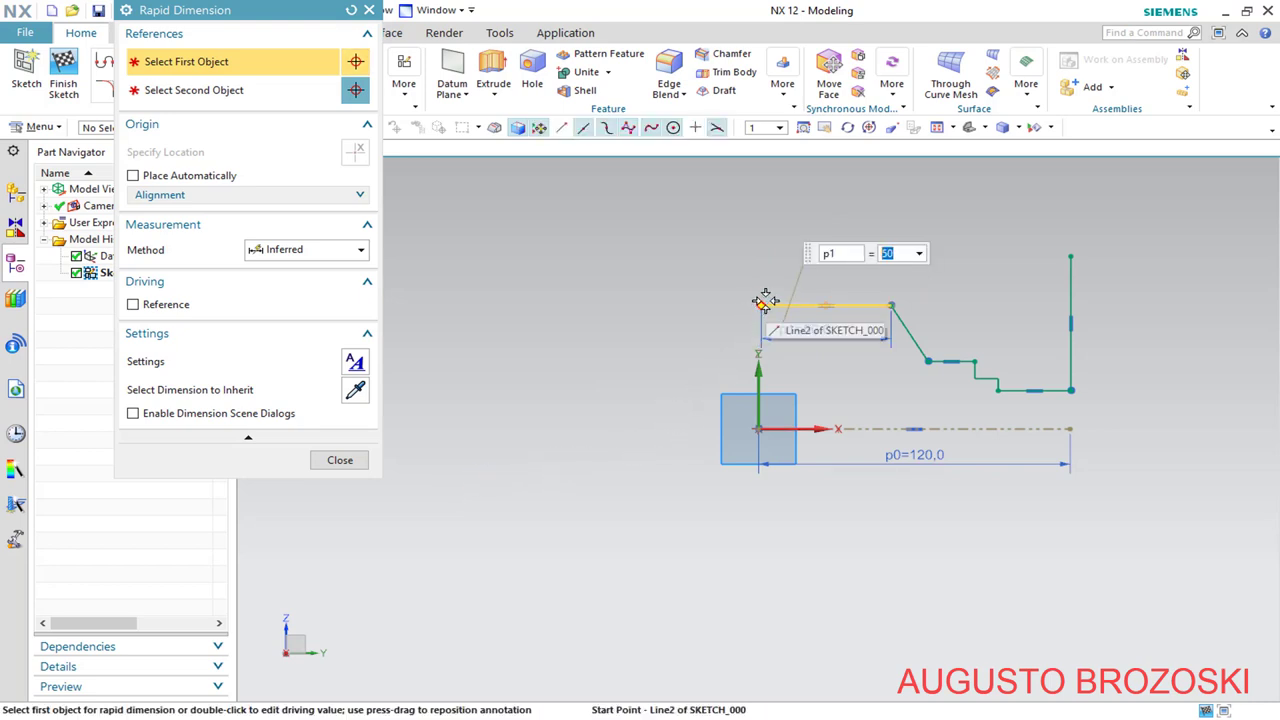
Dimension the top line's height above the origin as 154/2, giving p2=77
click(762, 305)
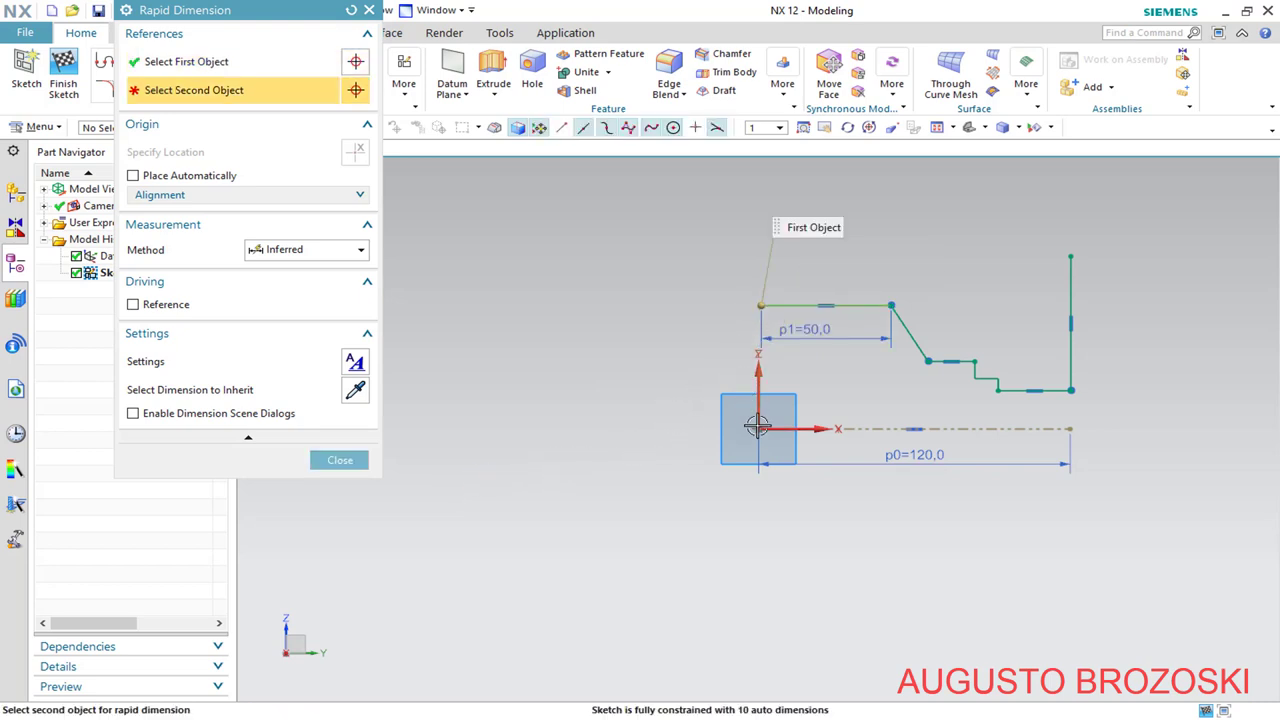
click(758, 428)
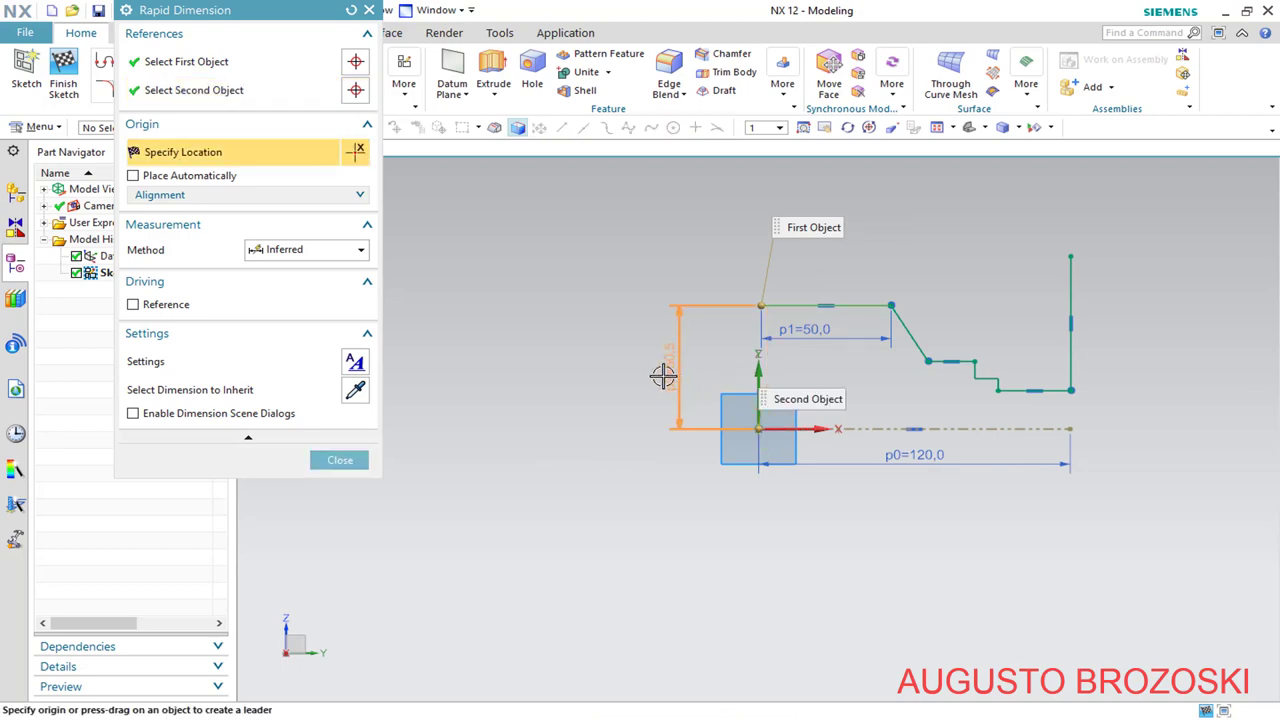
click(679, 372)
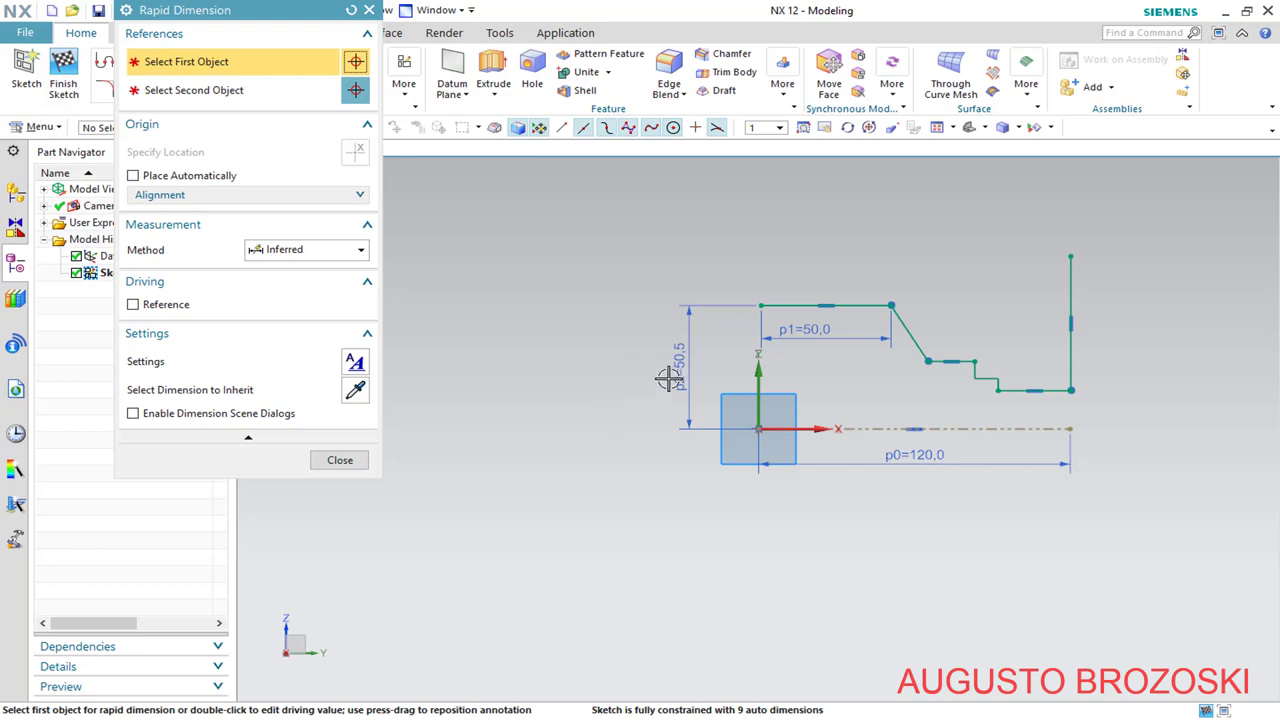
click(681, 367)
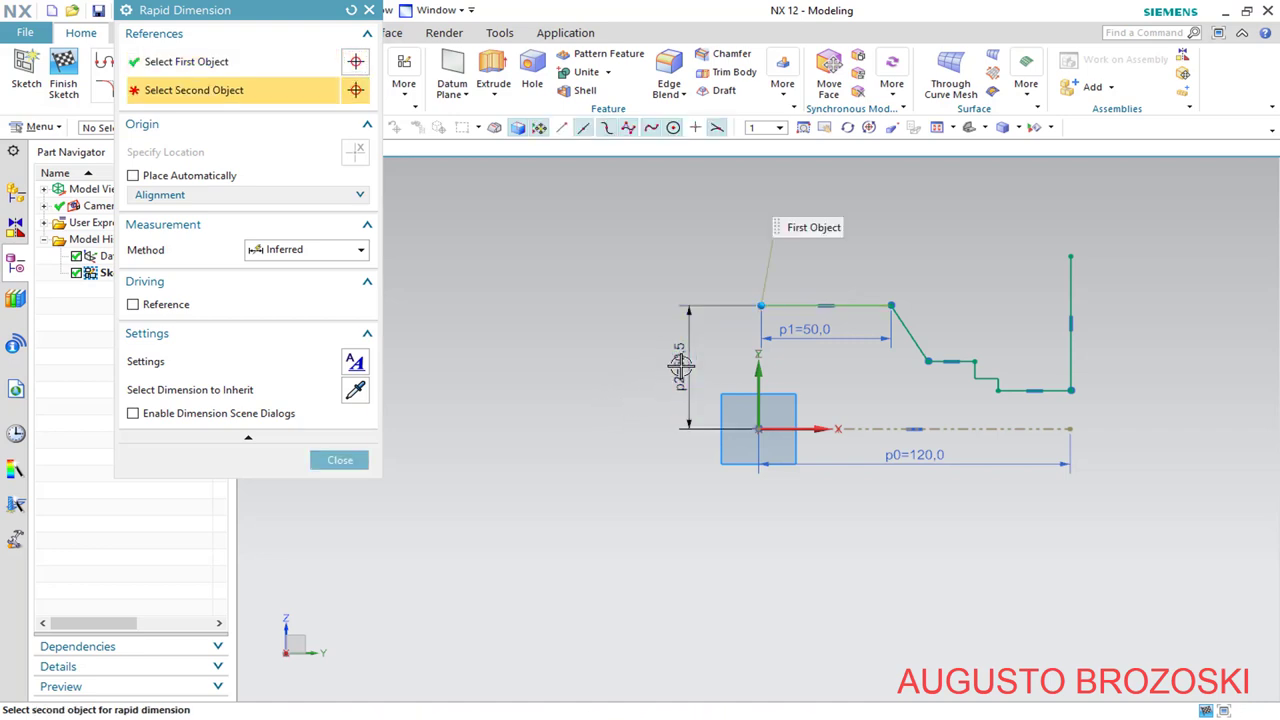
click(684, 360)
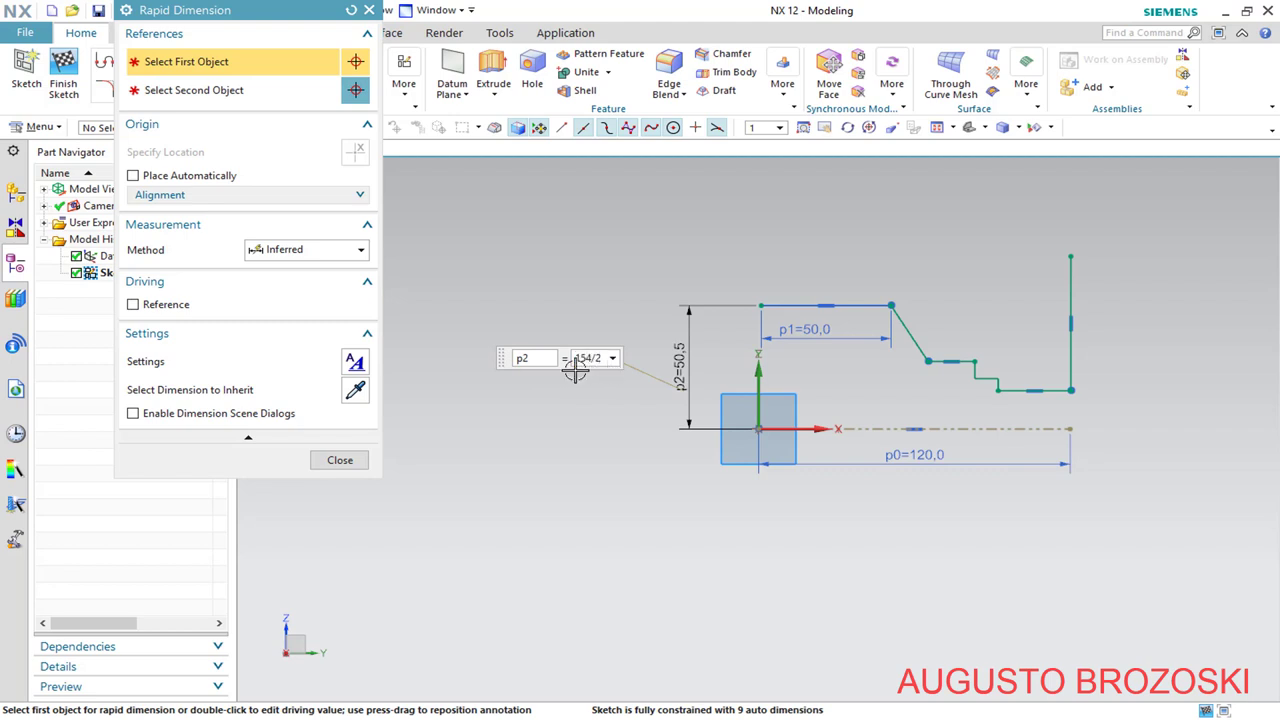
text(154/2)
key(Return)
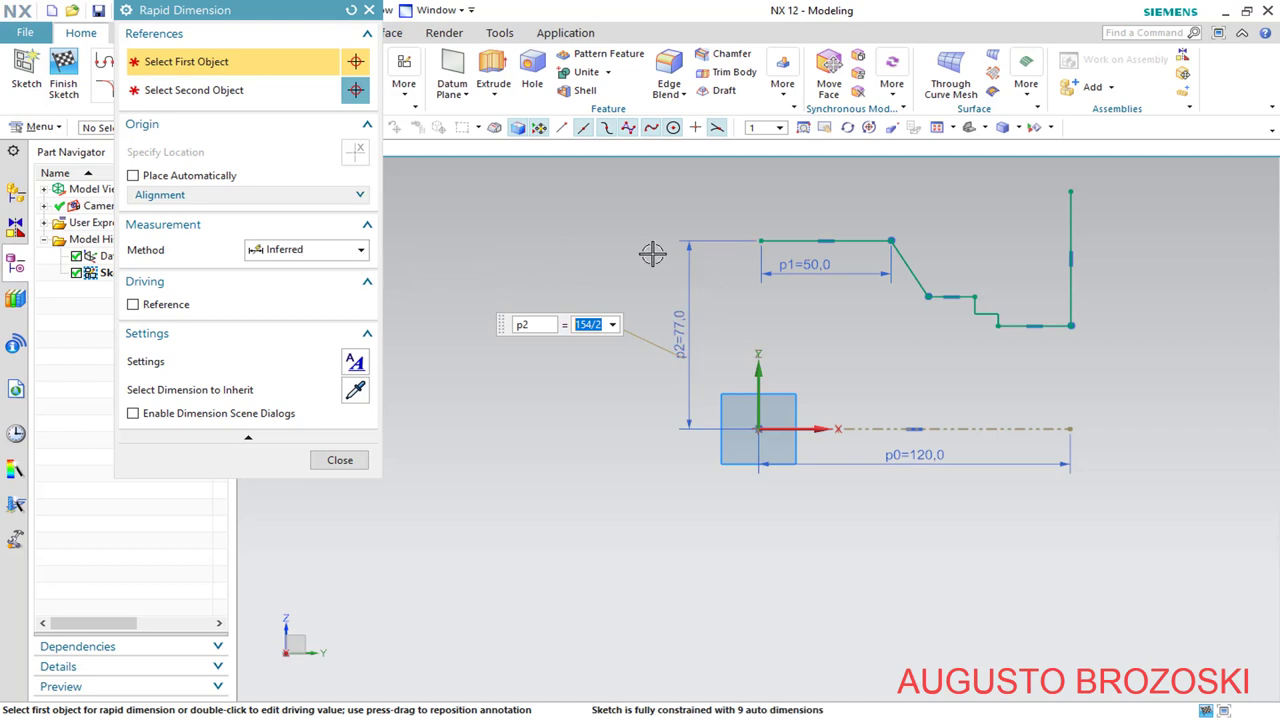
Dimension the middle line's height above the origin as 75/2, giving p3=37.5
click(929, 297)
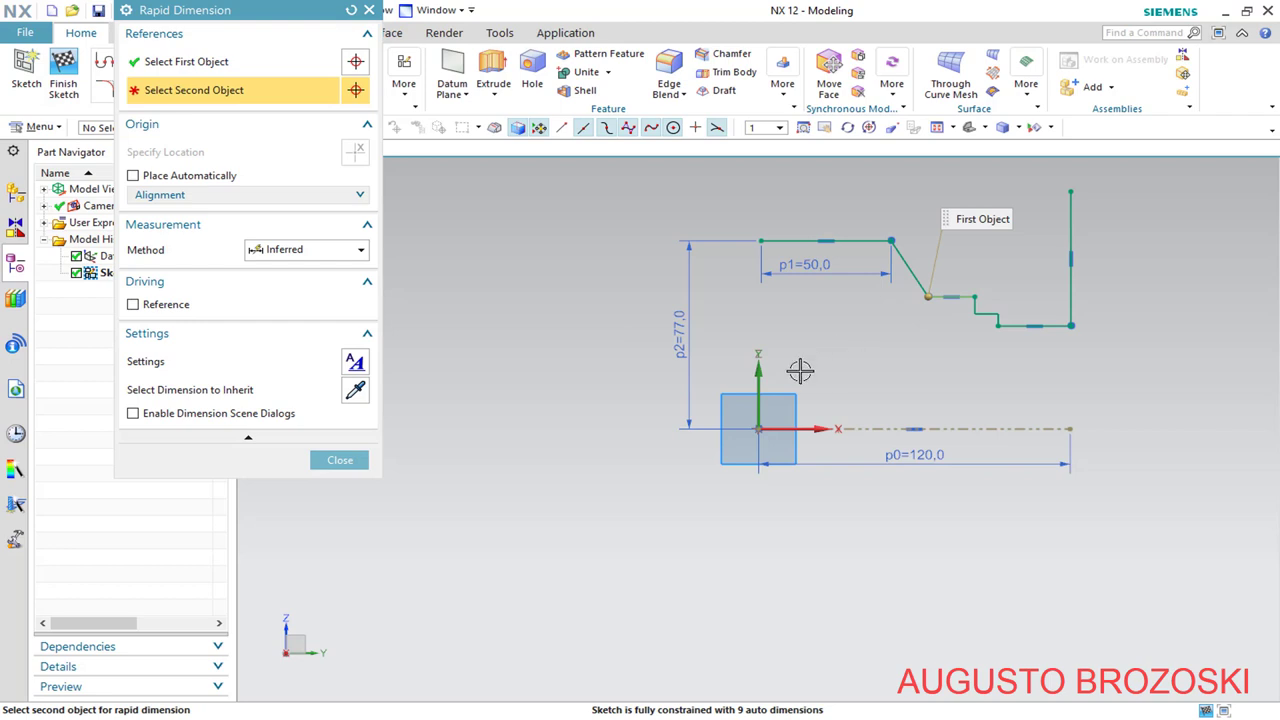
click(760, 428)
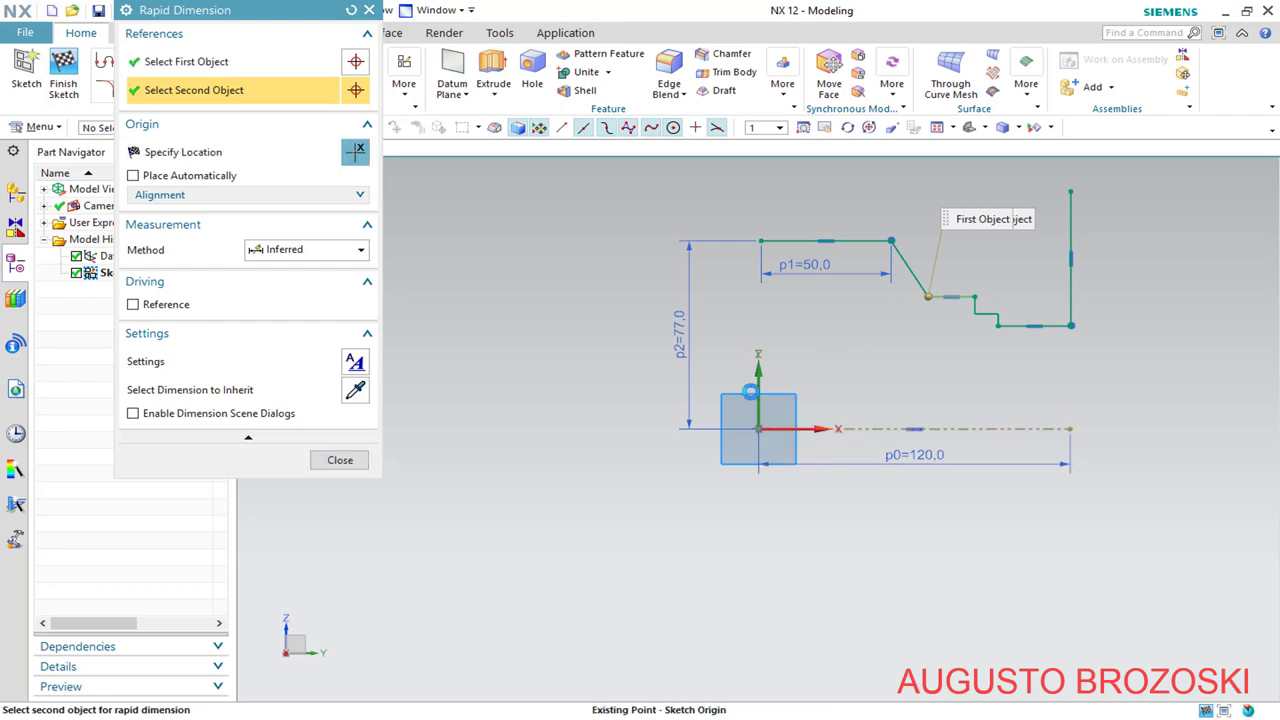
click(727, 340)
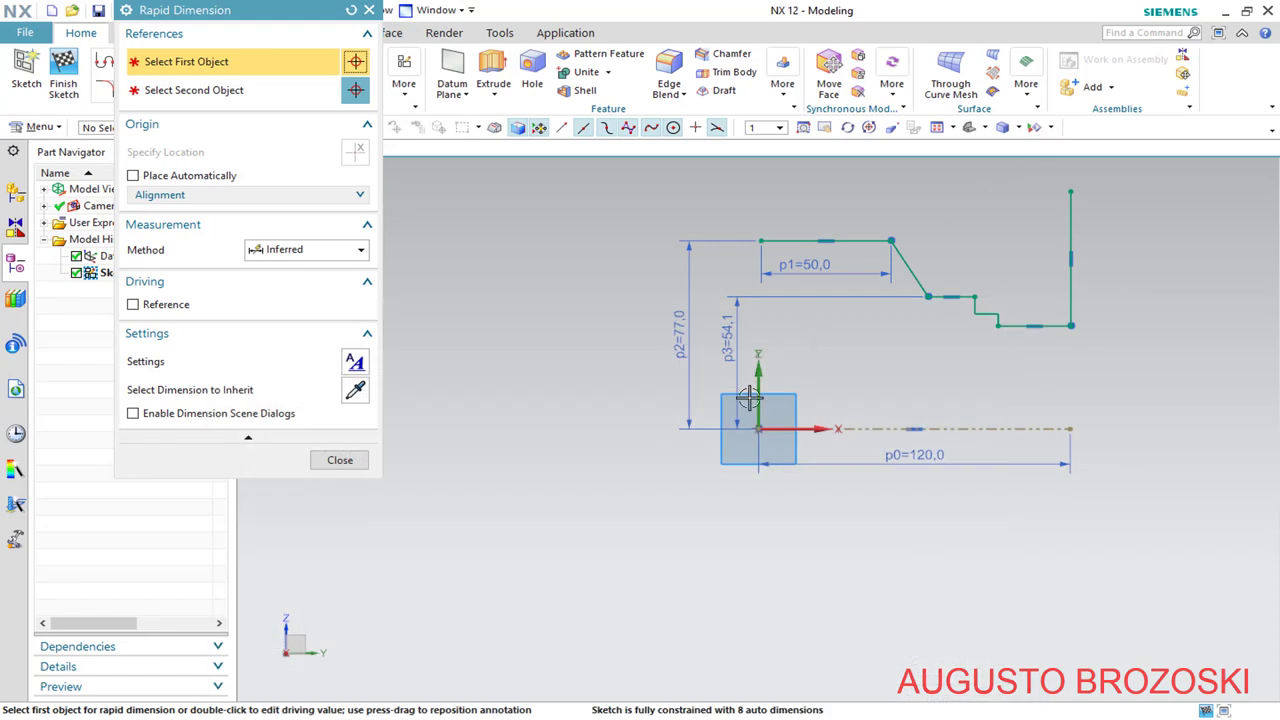
double_click(714, 343)
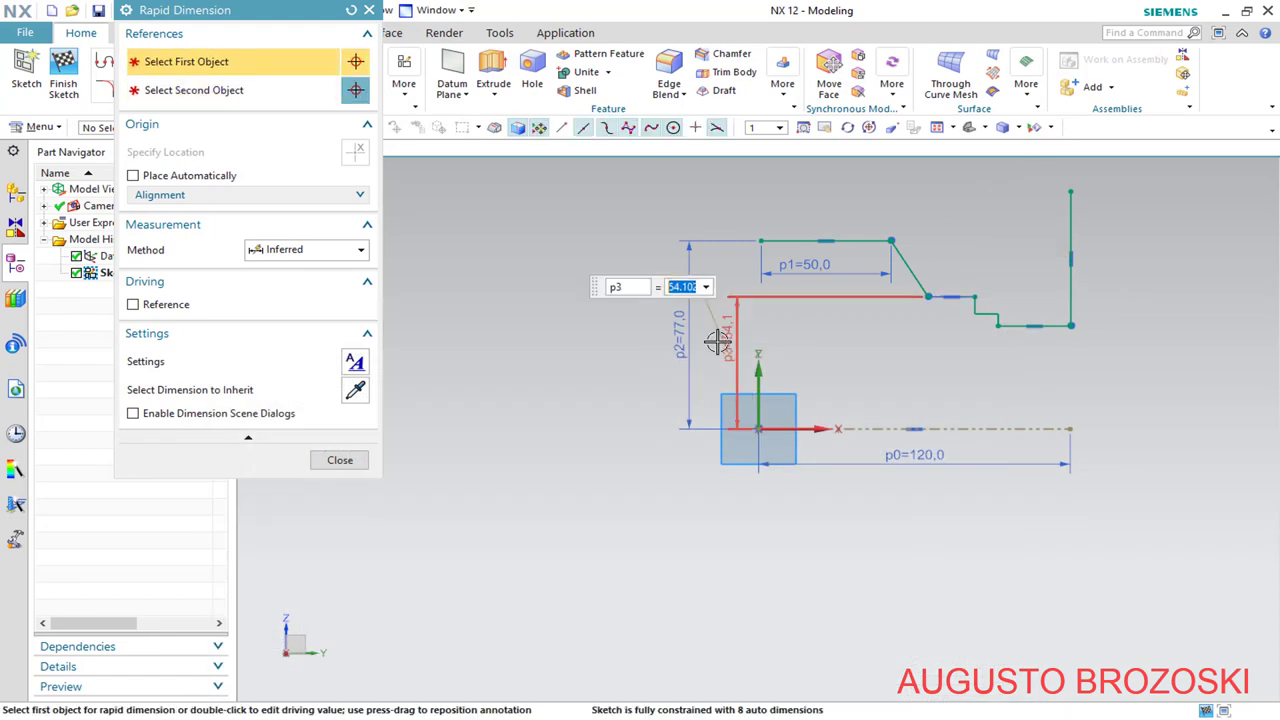
text(75/2)
key(Return)
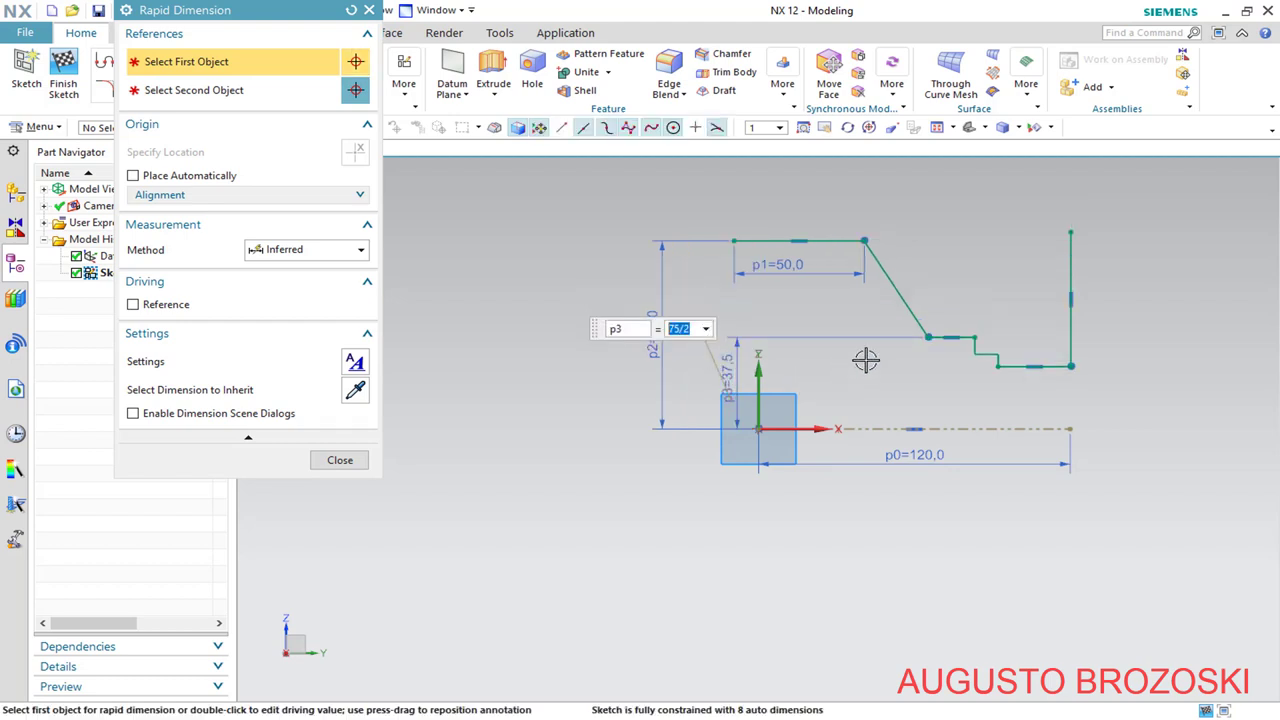
Add a 79° angle p4 between the top and sloped lines, then finish dimensioning
click(858, 242)
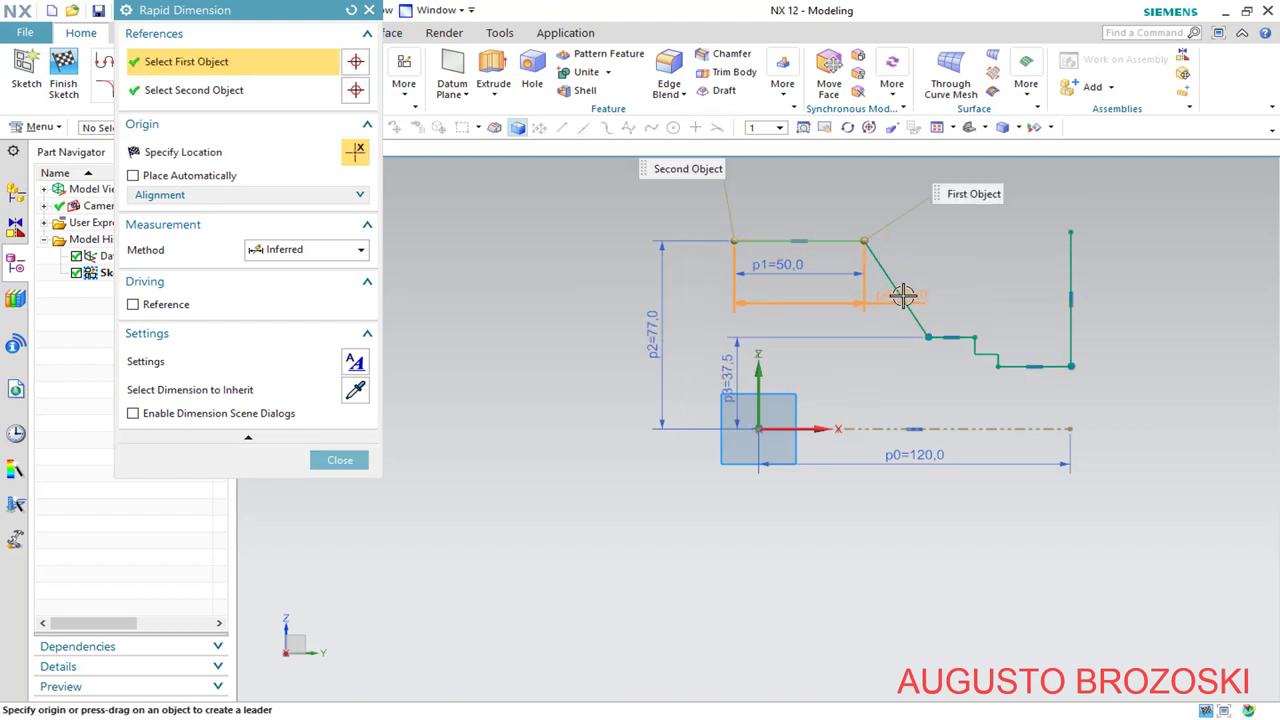
click(922, 285)
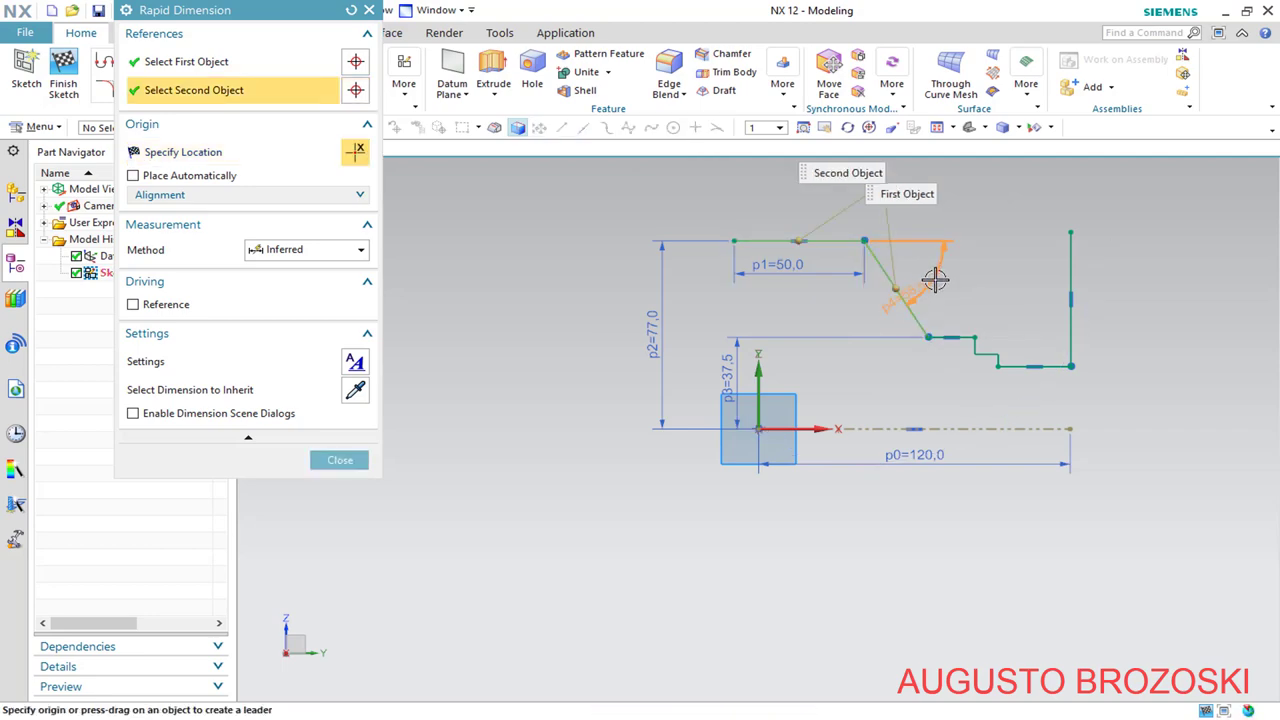
click(848, 346)
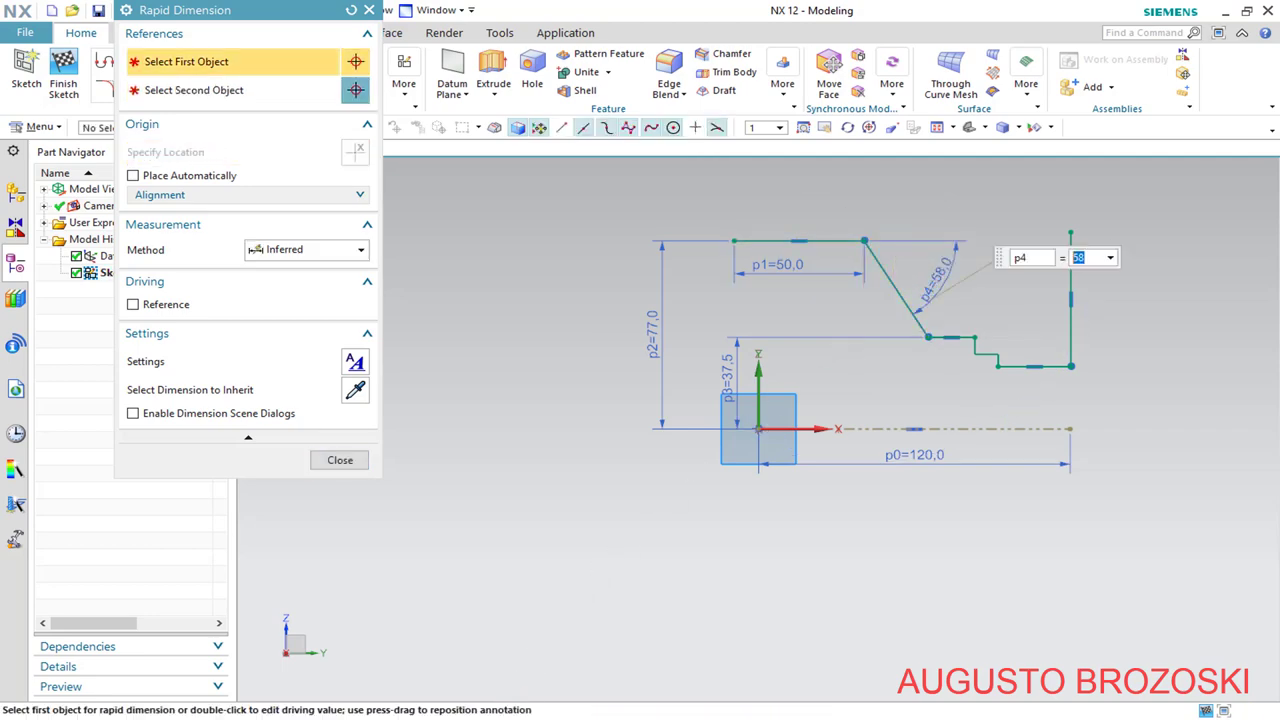
key(alt+Tab)
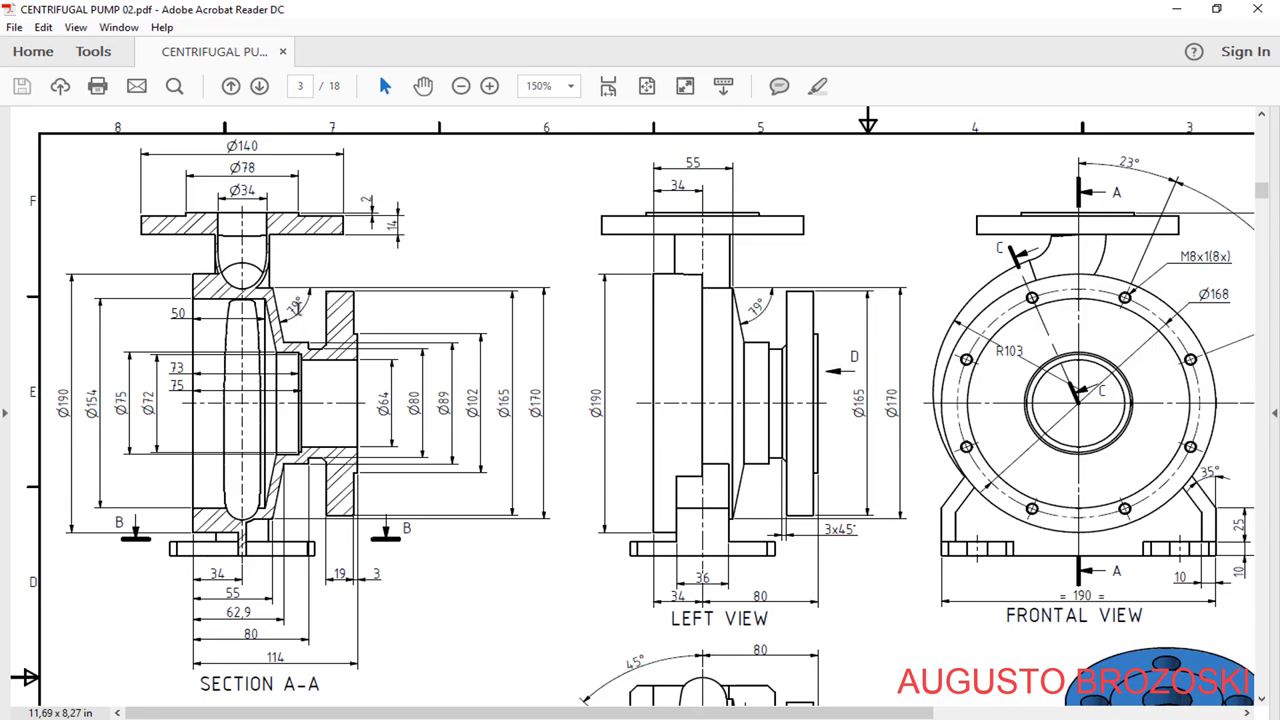
click(1176, 9)
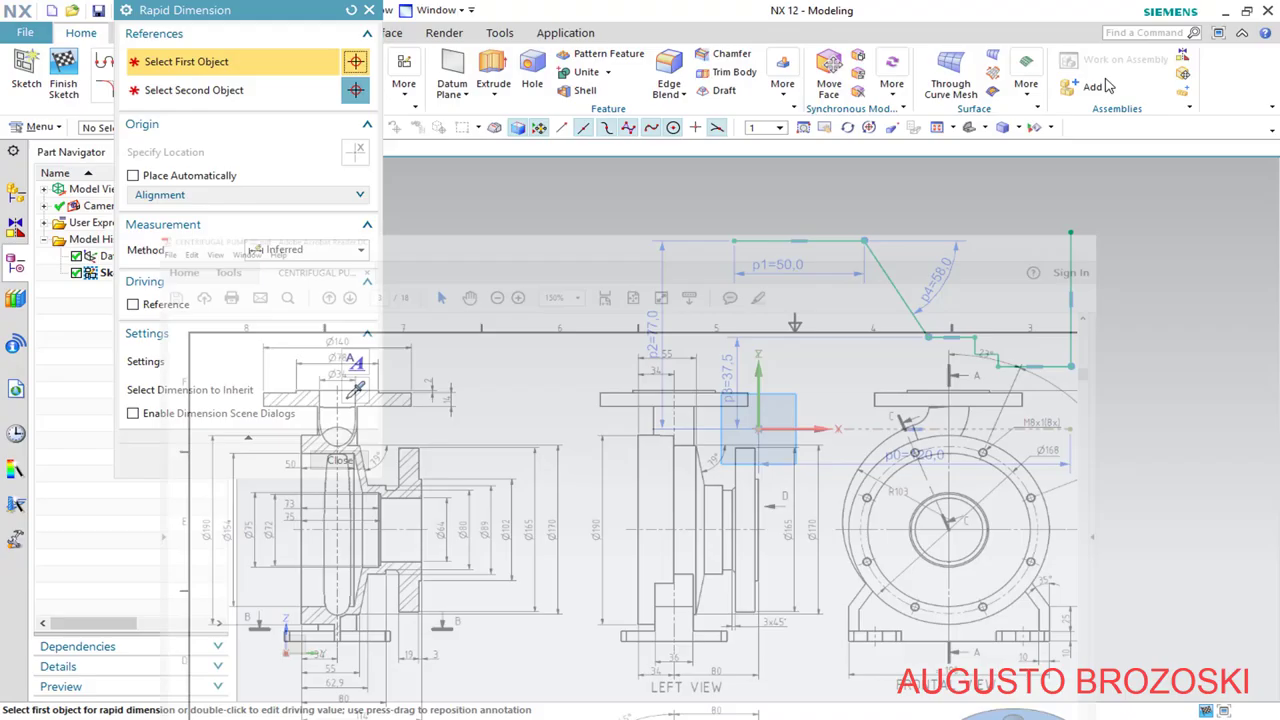
double_click(942, 275)
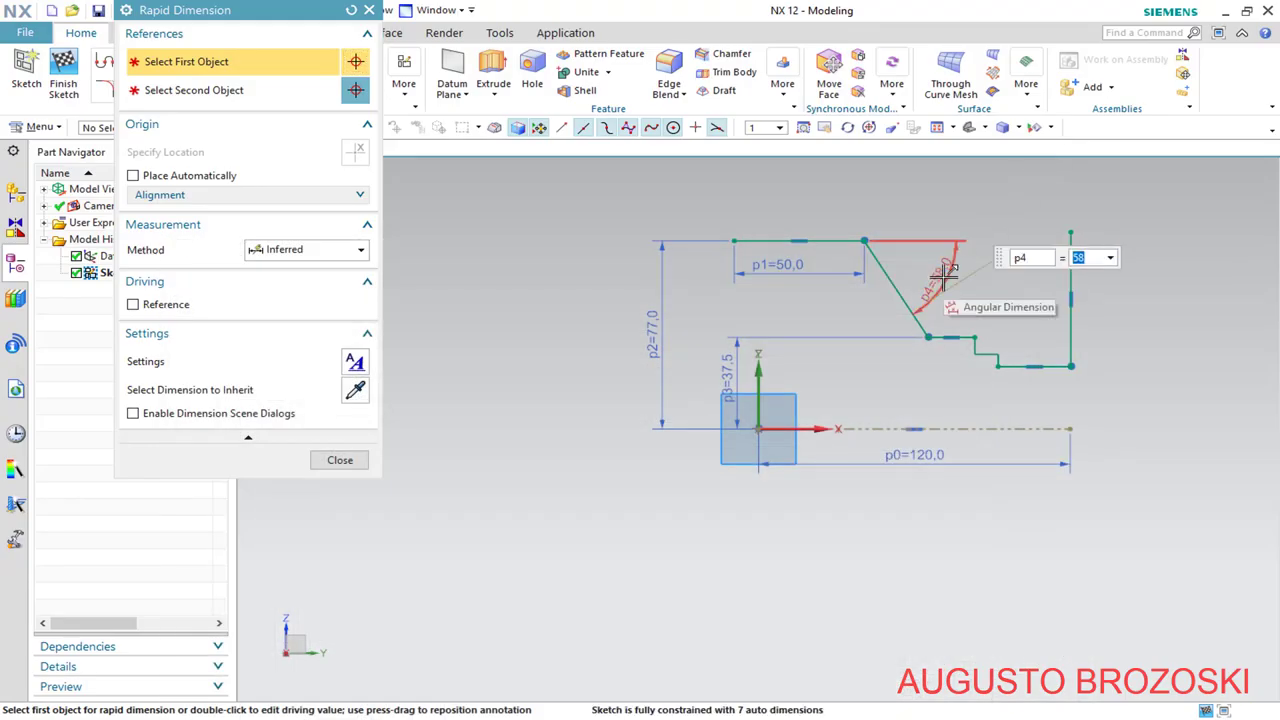
text(79)
key(Return)
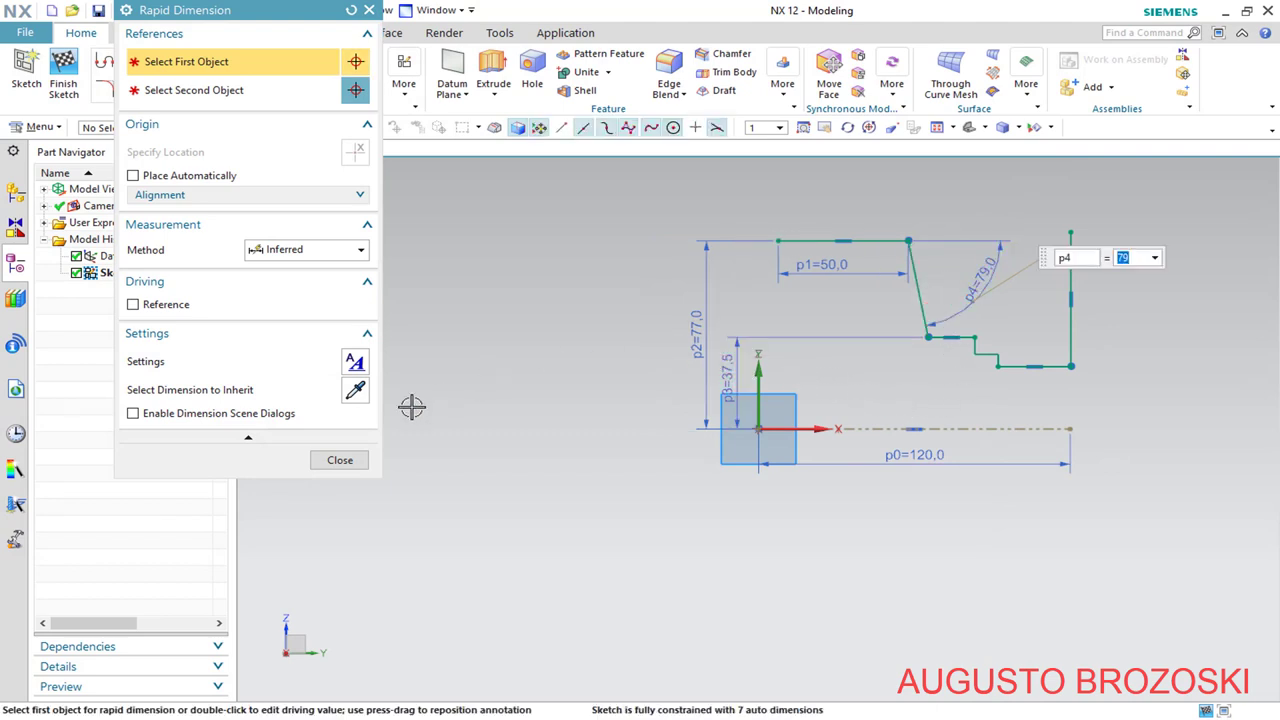
click(340, 459)
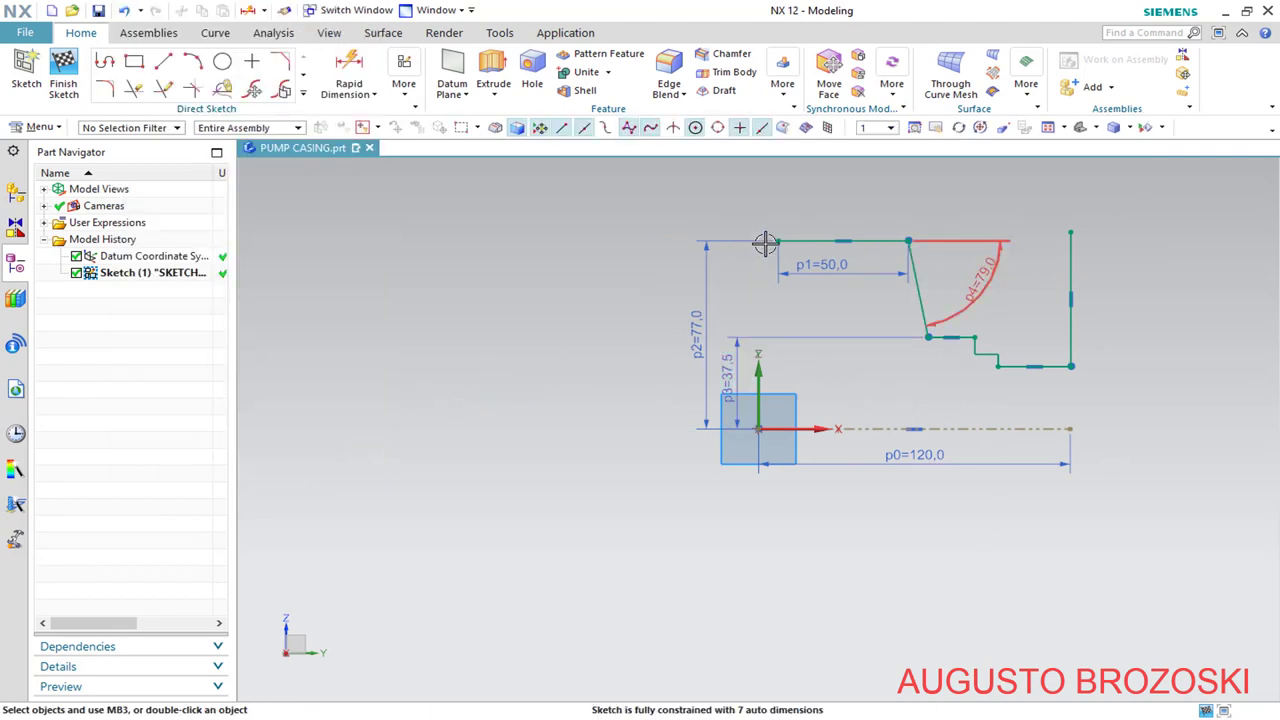
Drag the top line's left end outward, fix it 34 from the origin (p5), and shift p2 and p3 left
drag(780, 238, 668, 246)
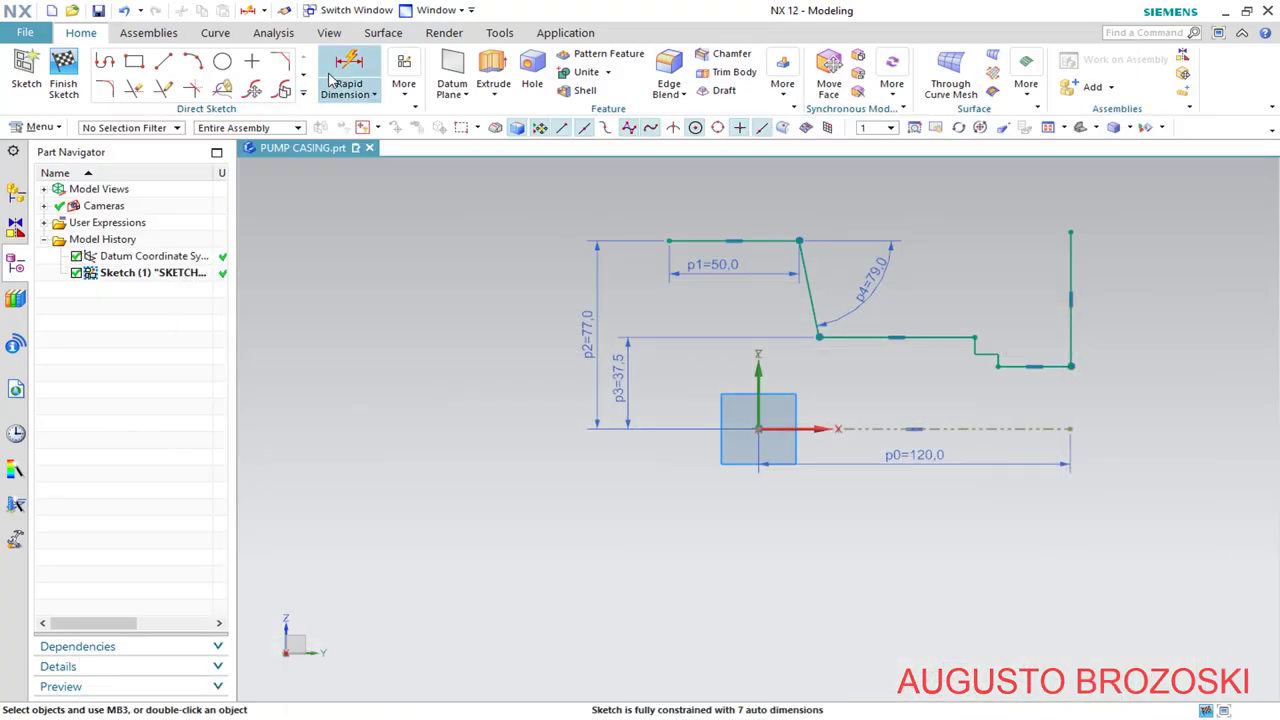
click(349, 85)
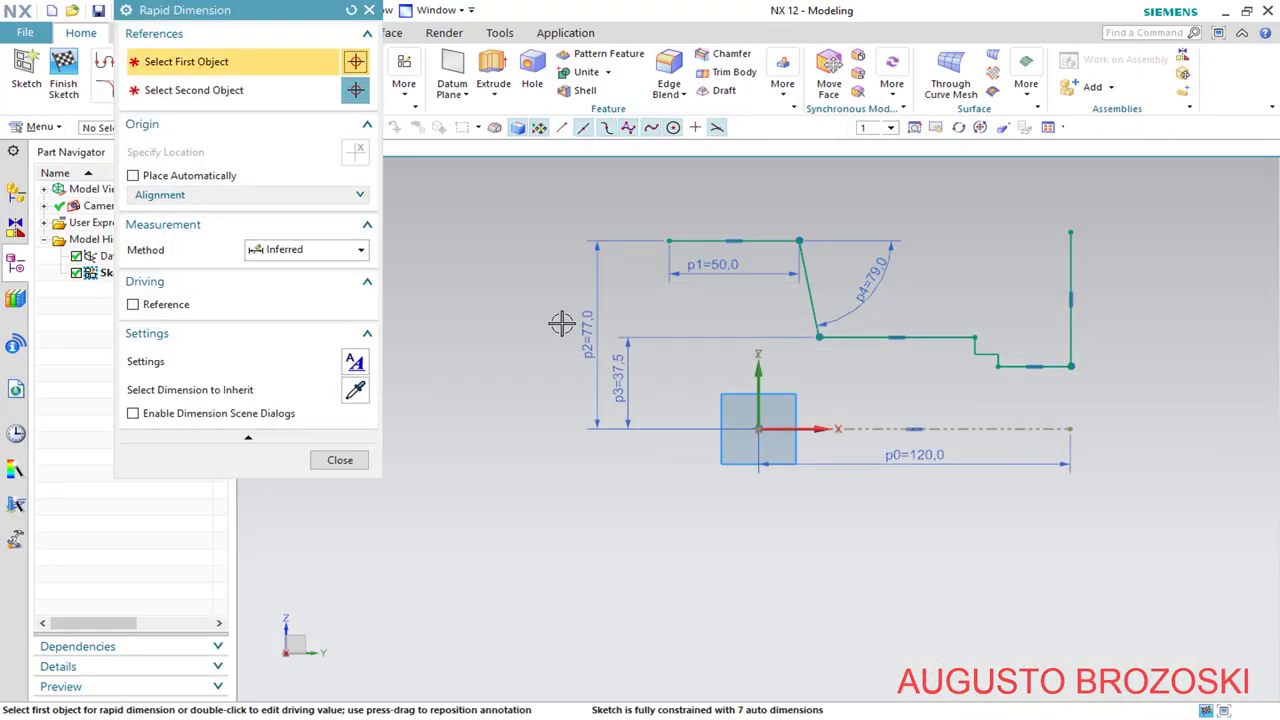
click(672, 241)
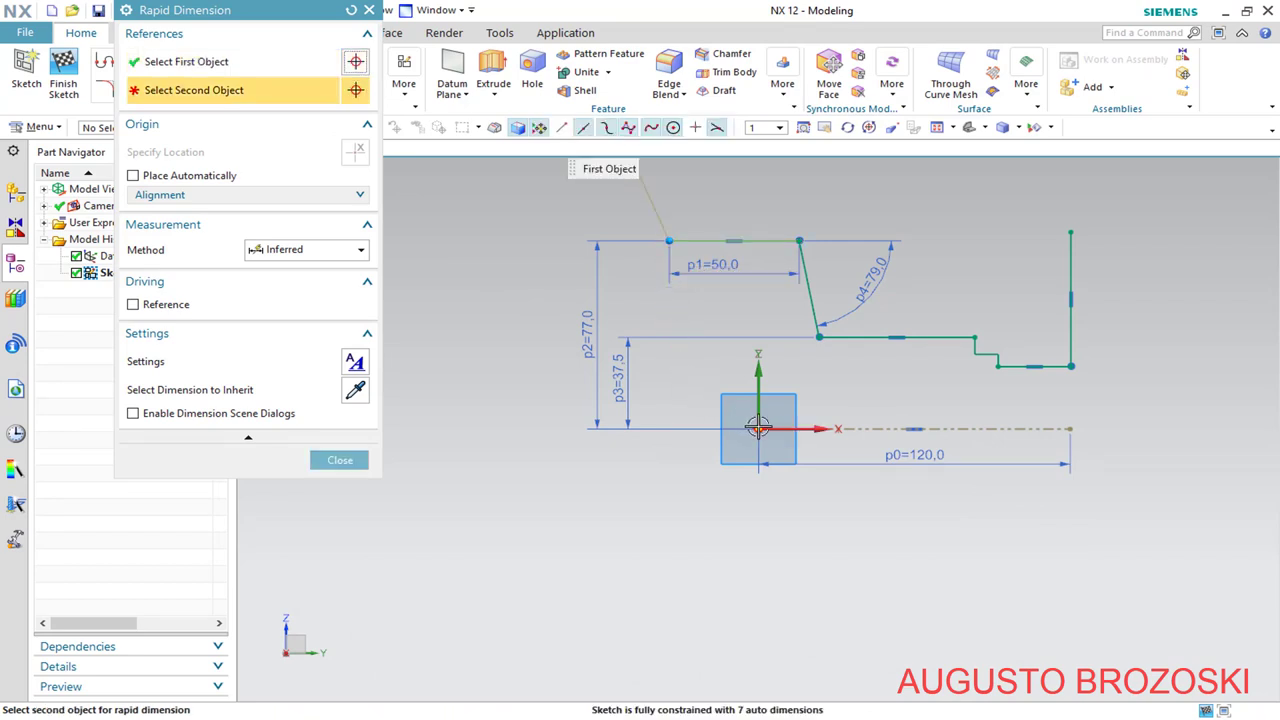
click(758, 427)
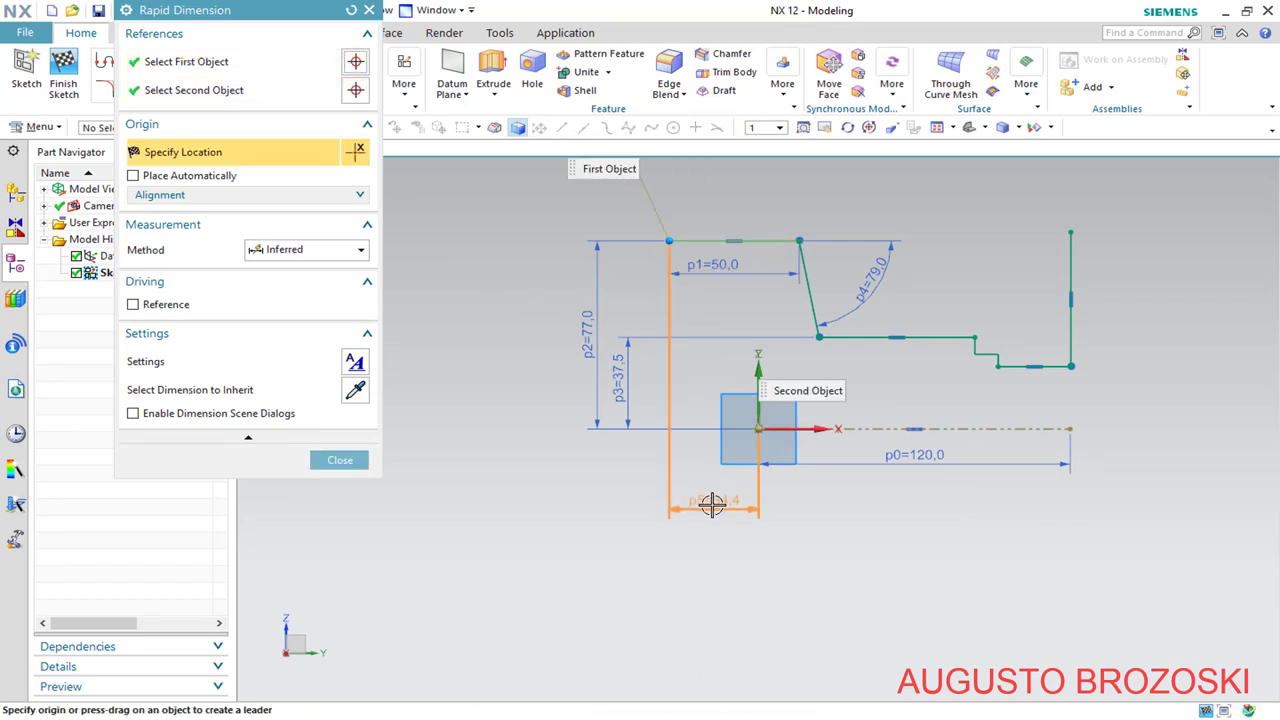
click(716, 510)
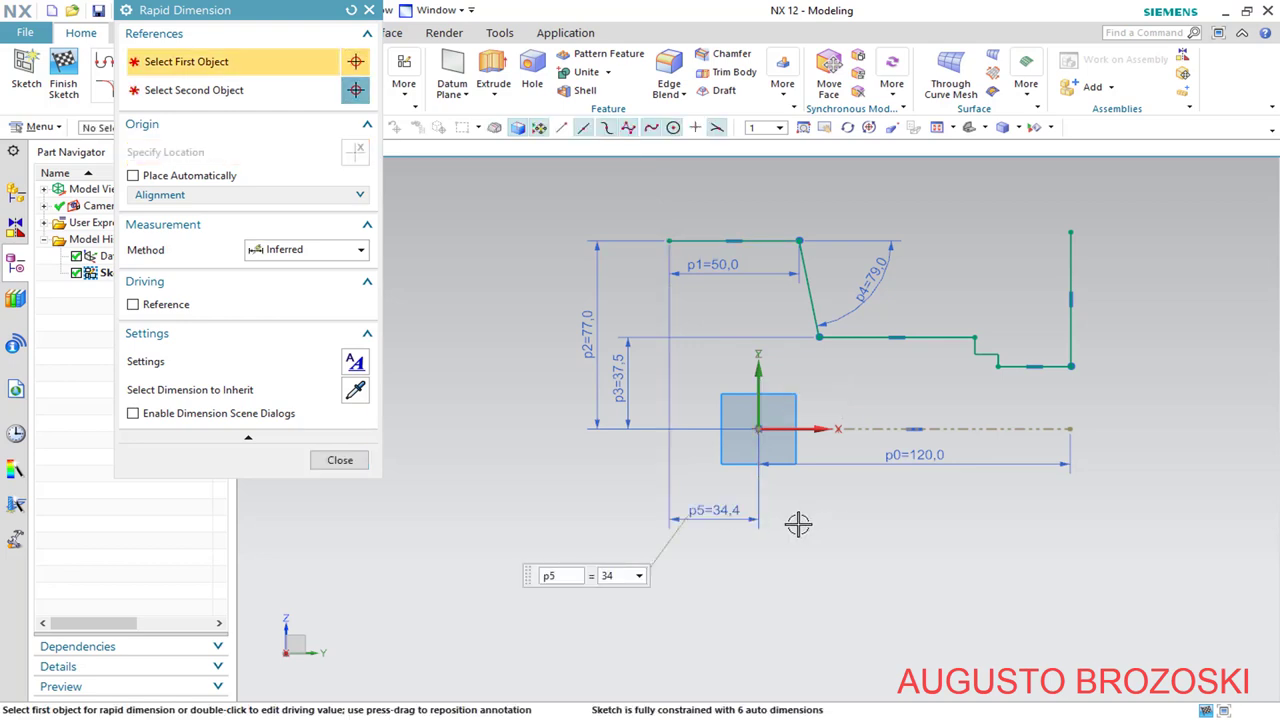
text(34)
key(Return)
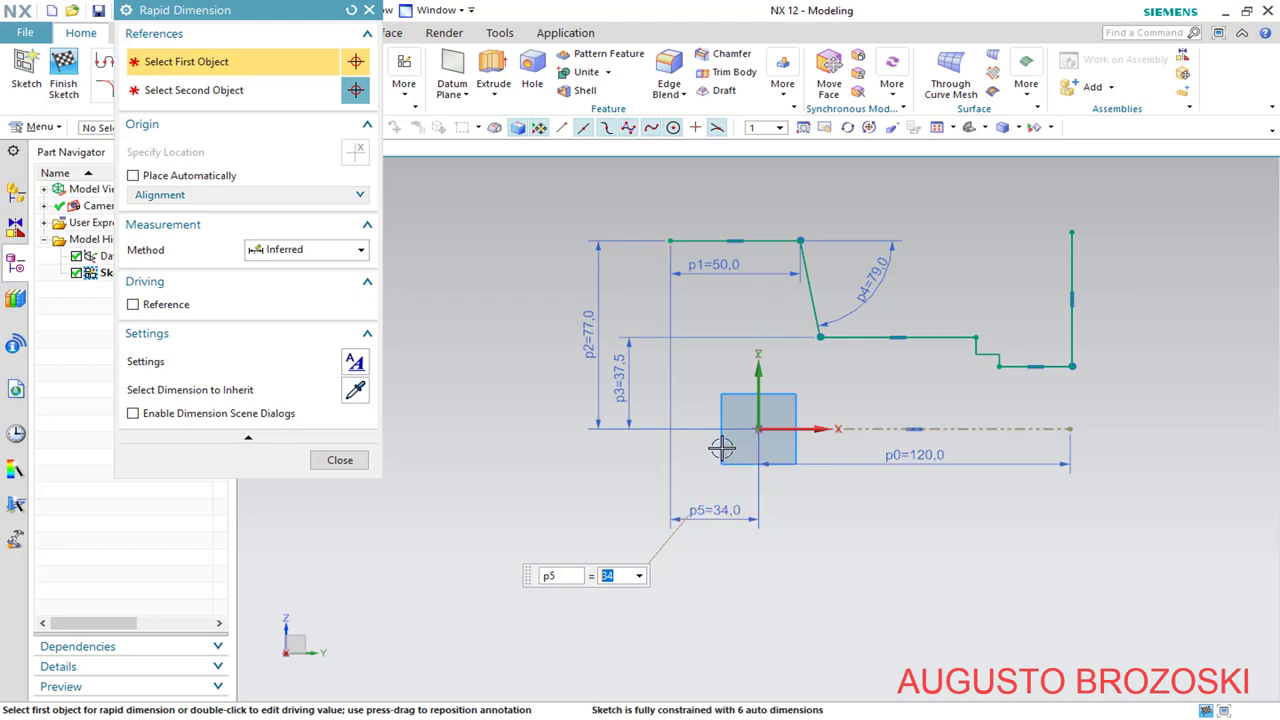
click(339, 460)
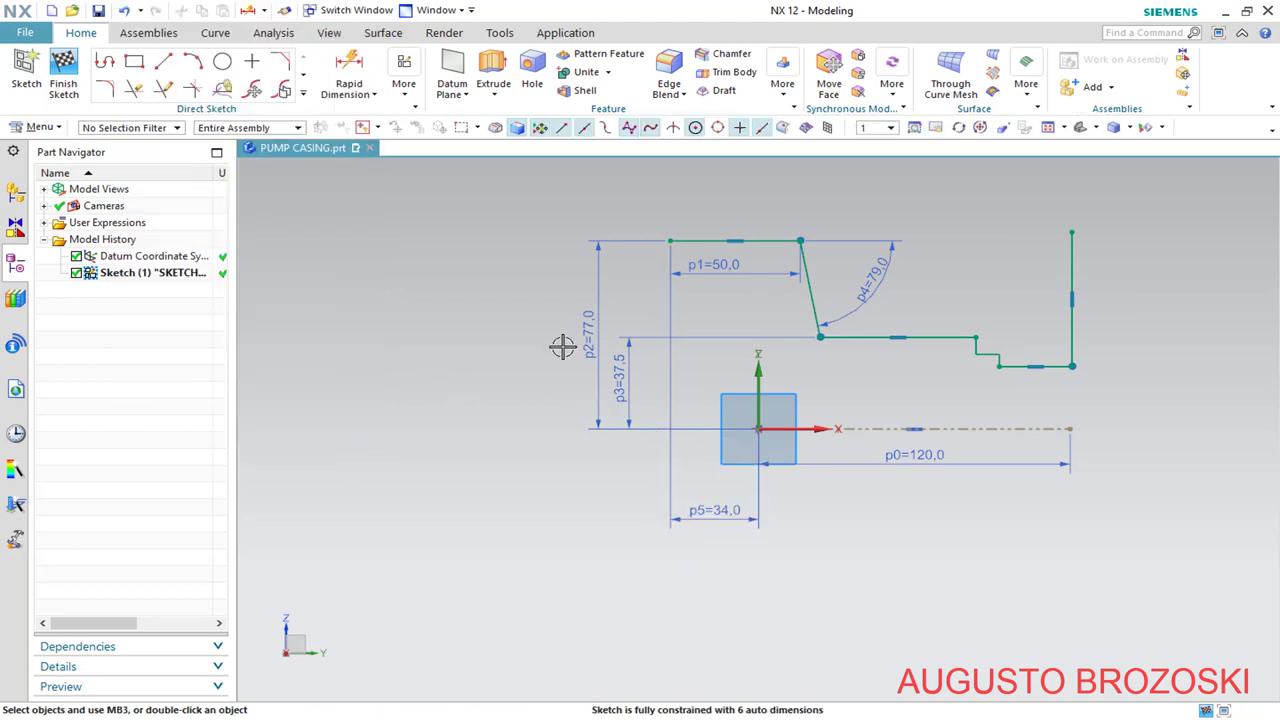
drag(583, 323, 507, 342)
drag(609, 371, 579, 375)
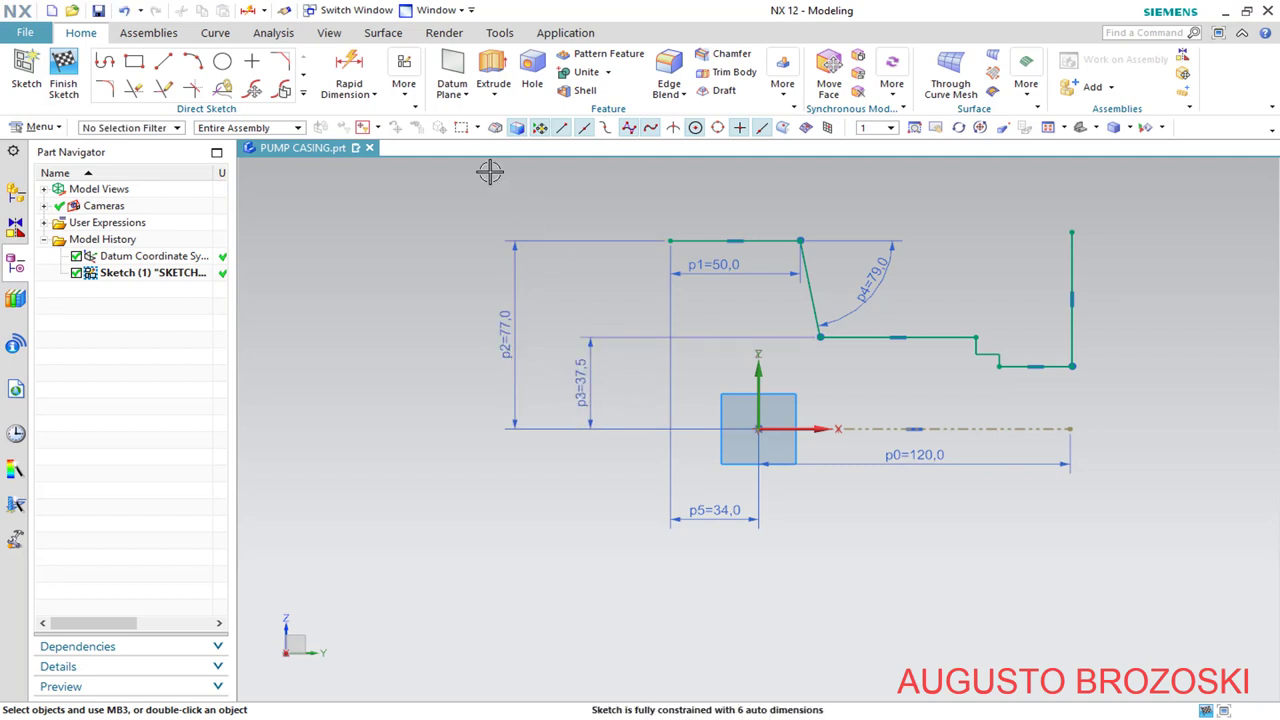
Dimension the lower step's height above the origin as 72/2, giving p6=36
click(350, 72)
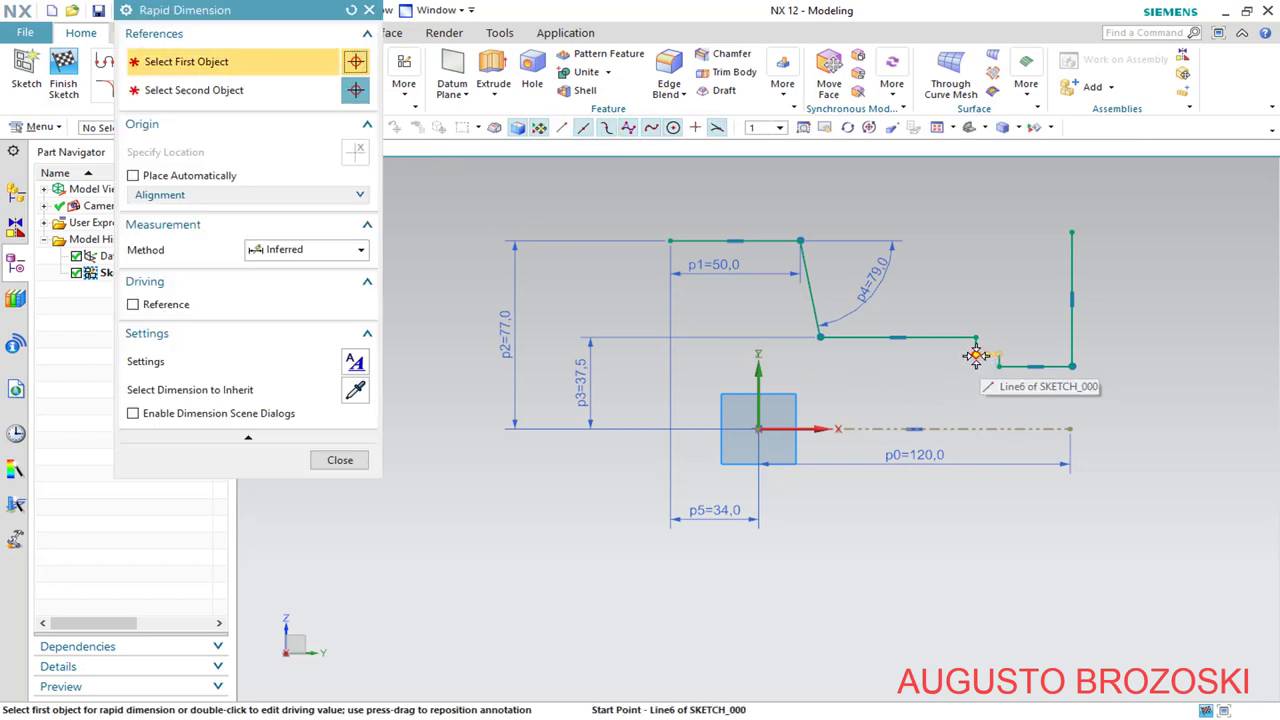
click(976, 354)
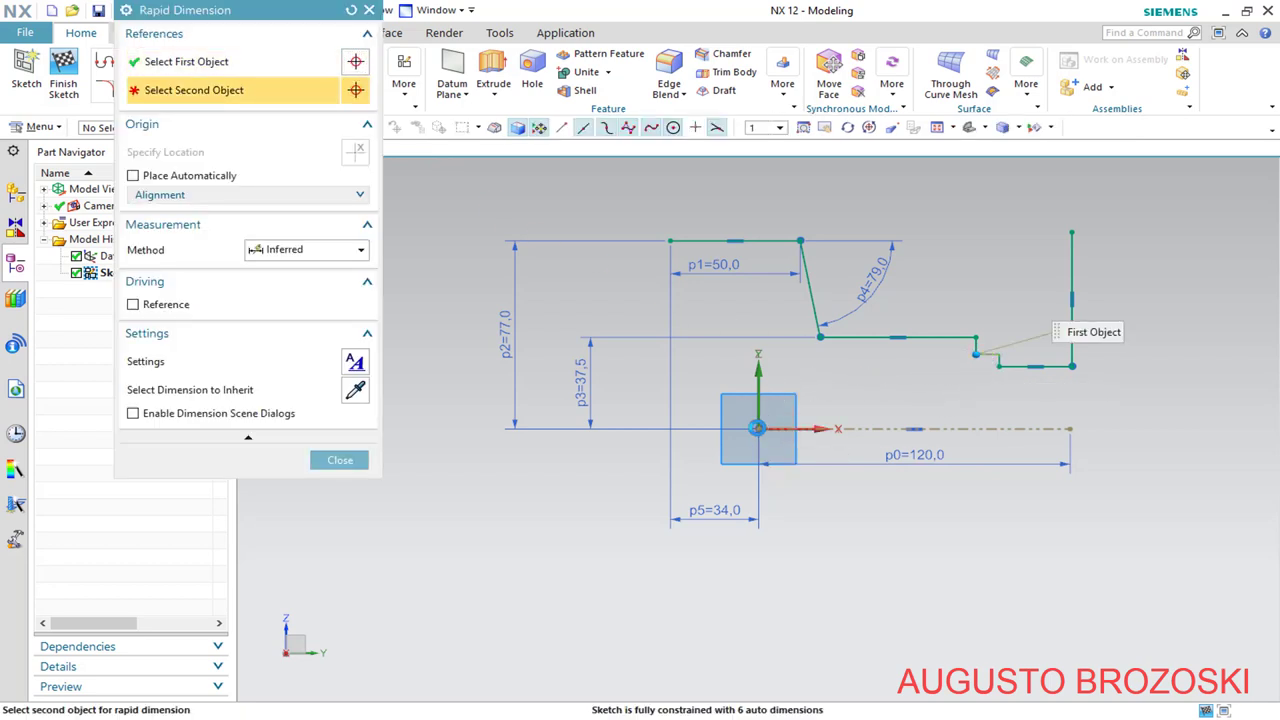
click(759, 428)
click(614, 386)
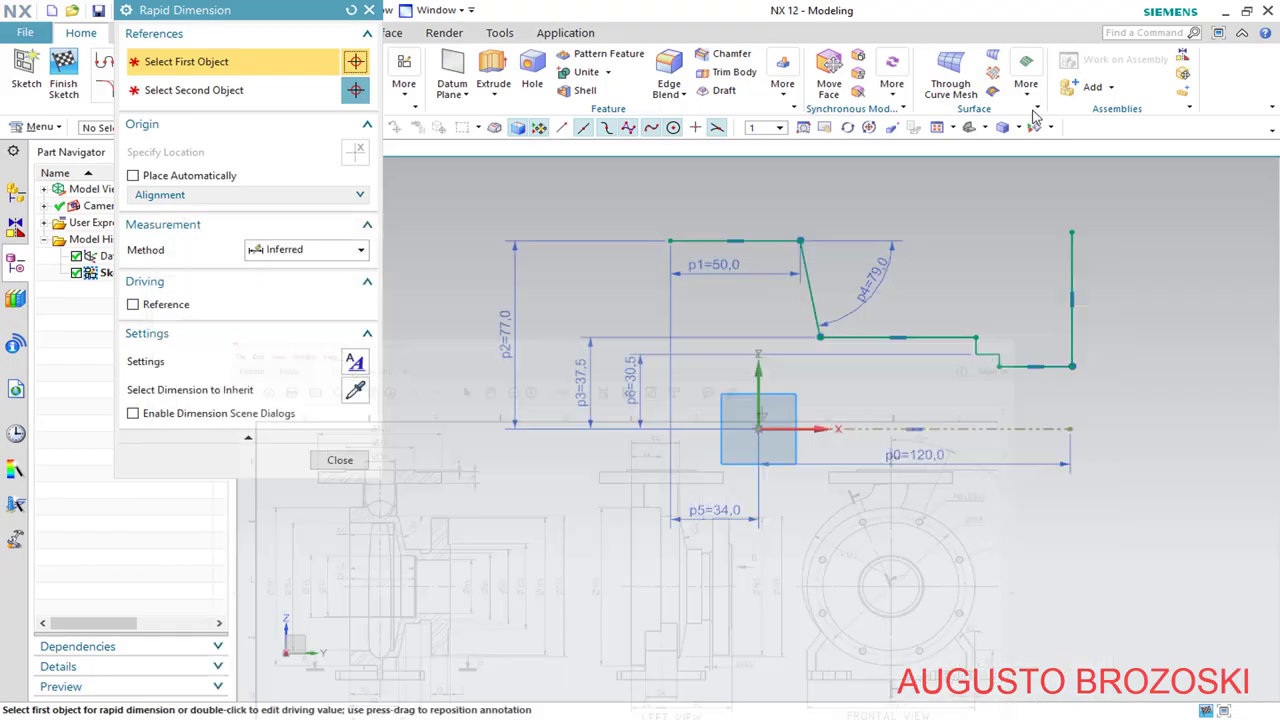
double_click(636, 382)
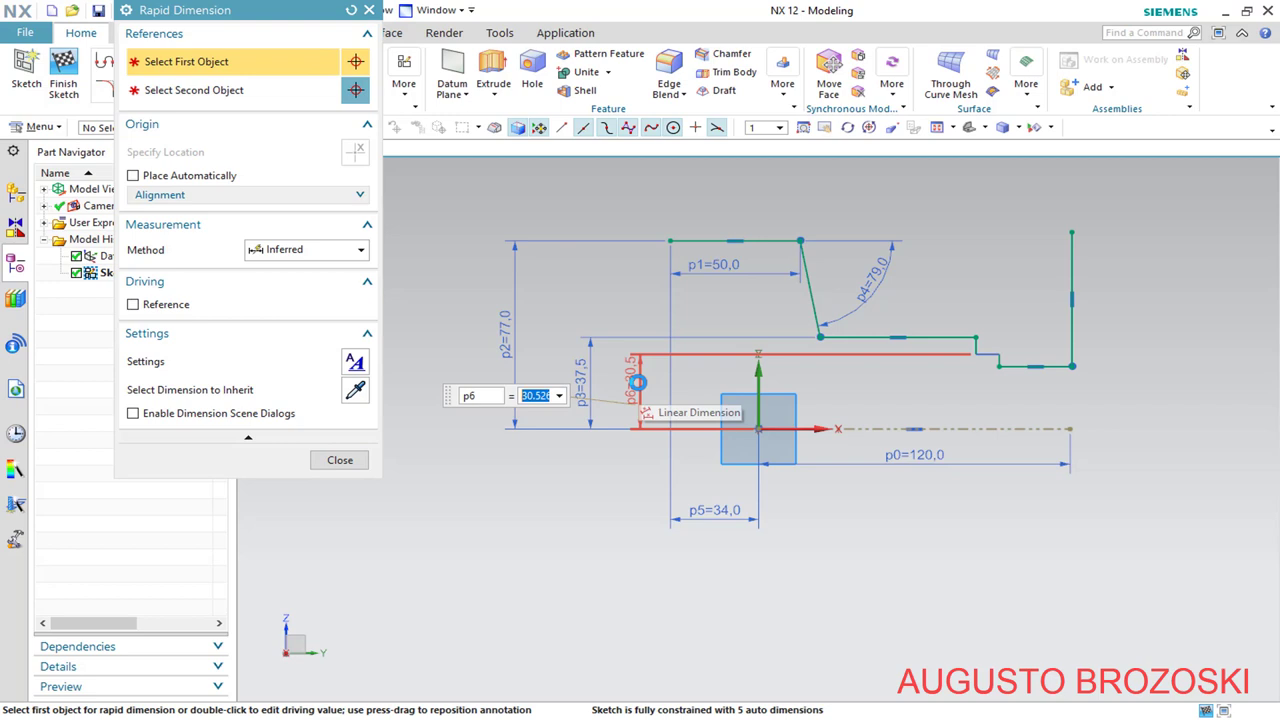
text(72/2)
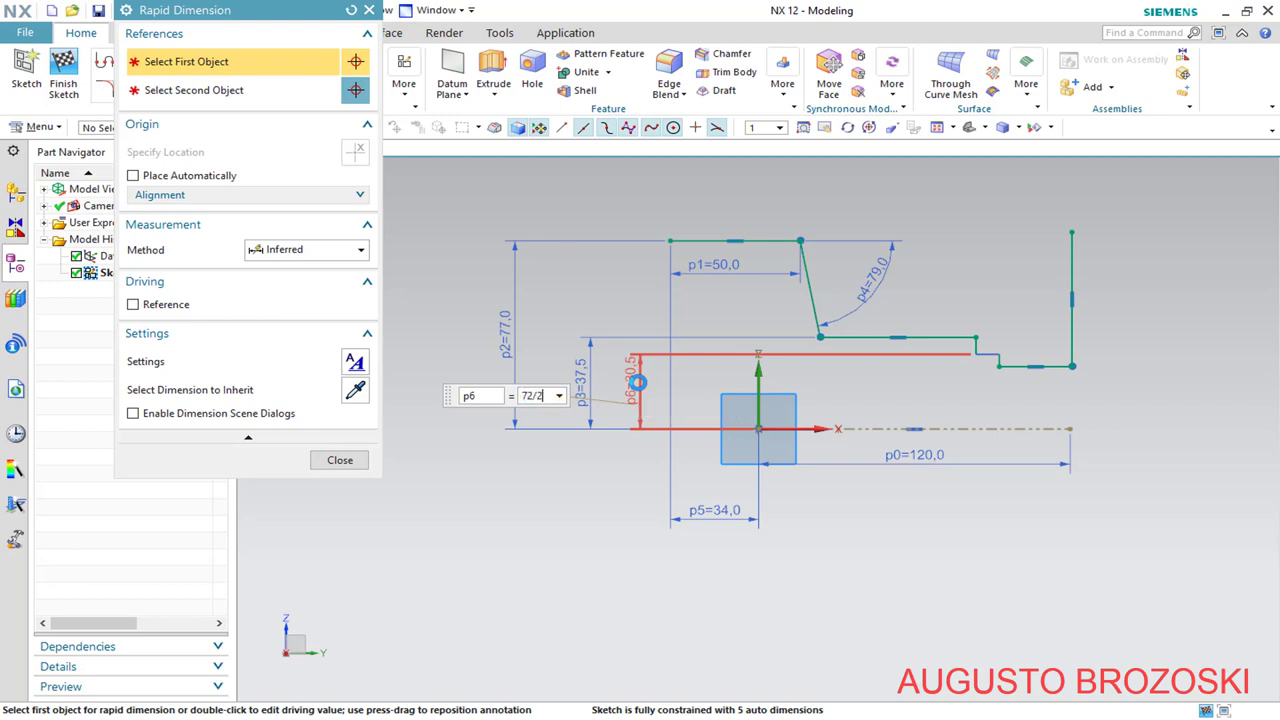
key(Return)
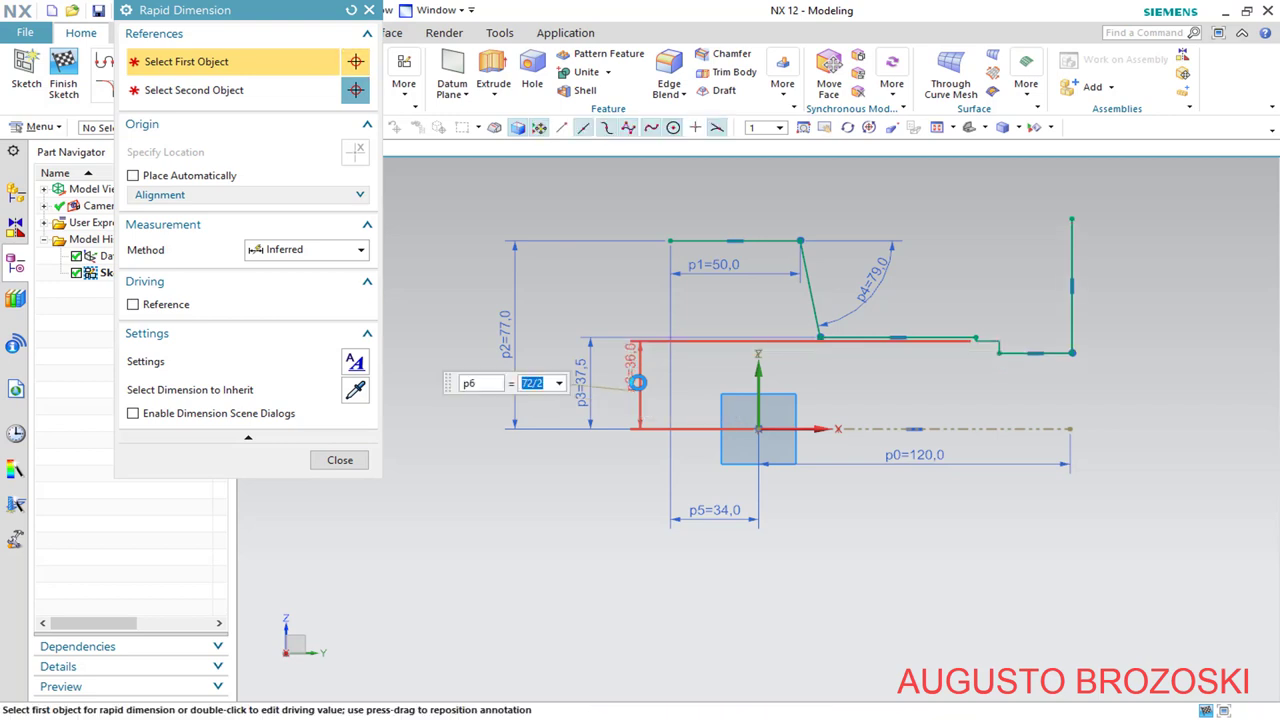
Add horizontal dimension p7 from the lower right line's start to the top-left endpoint
click(998, 355)
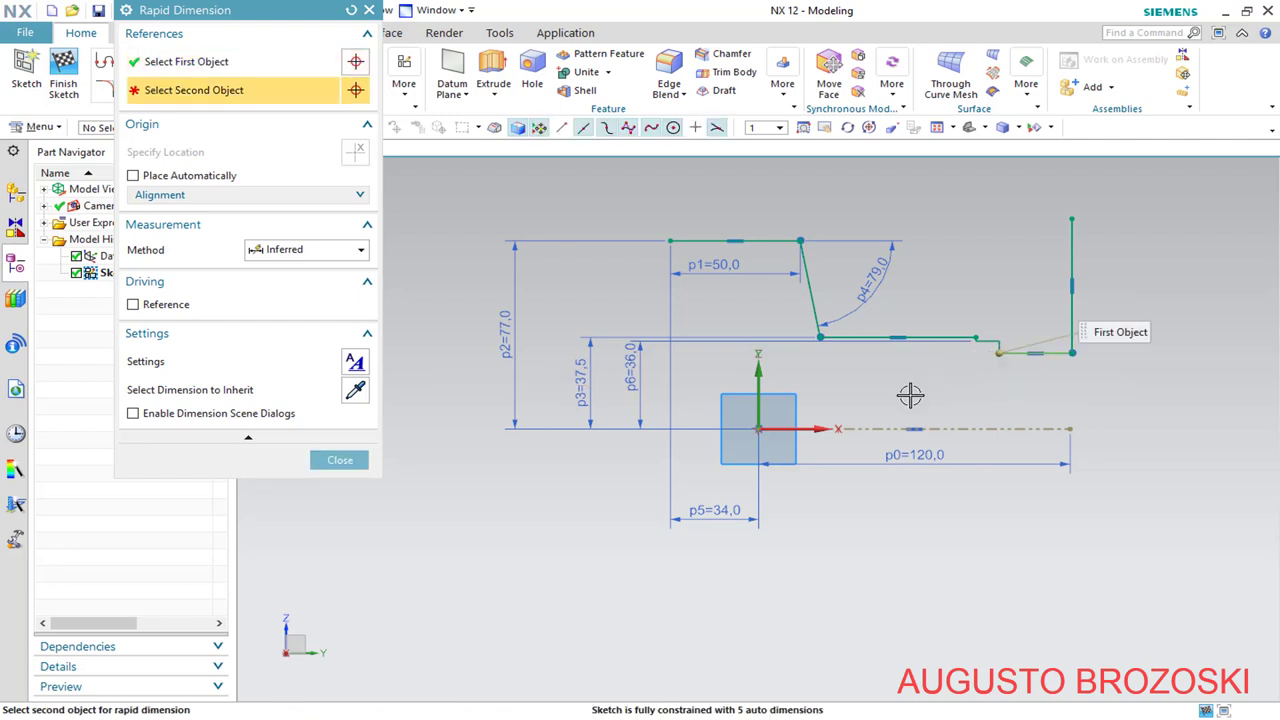
click(670, 243)
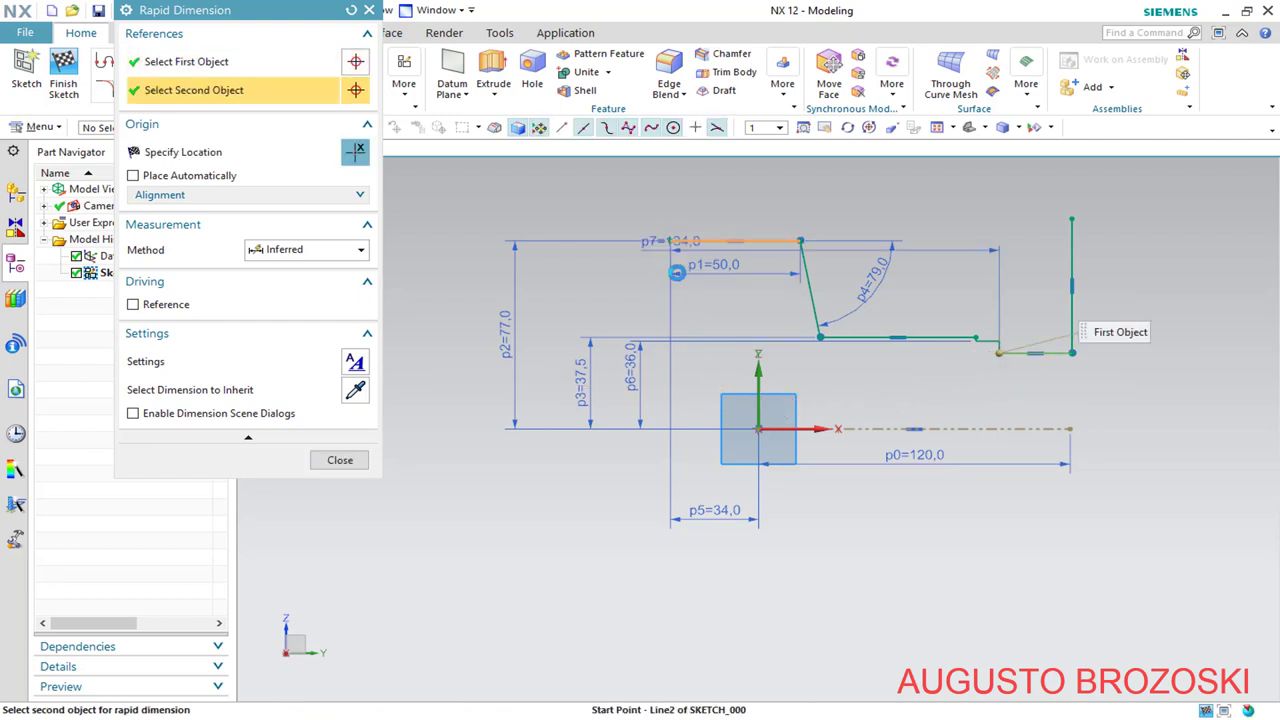
click(730, 555)
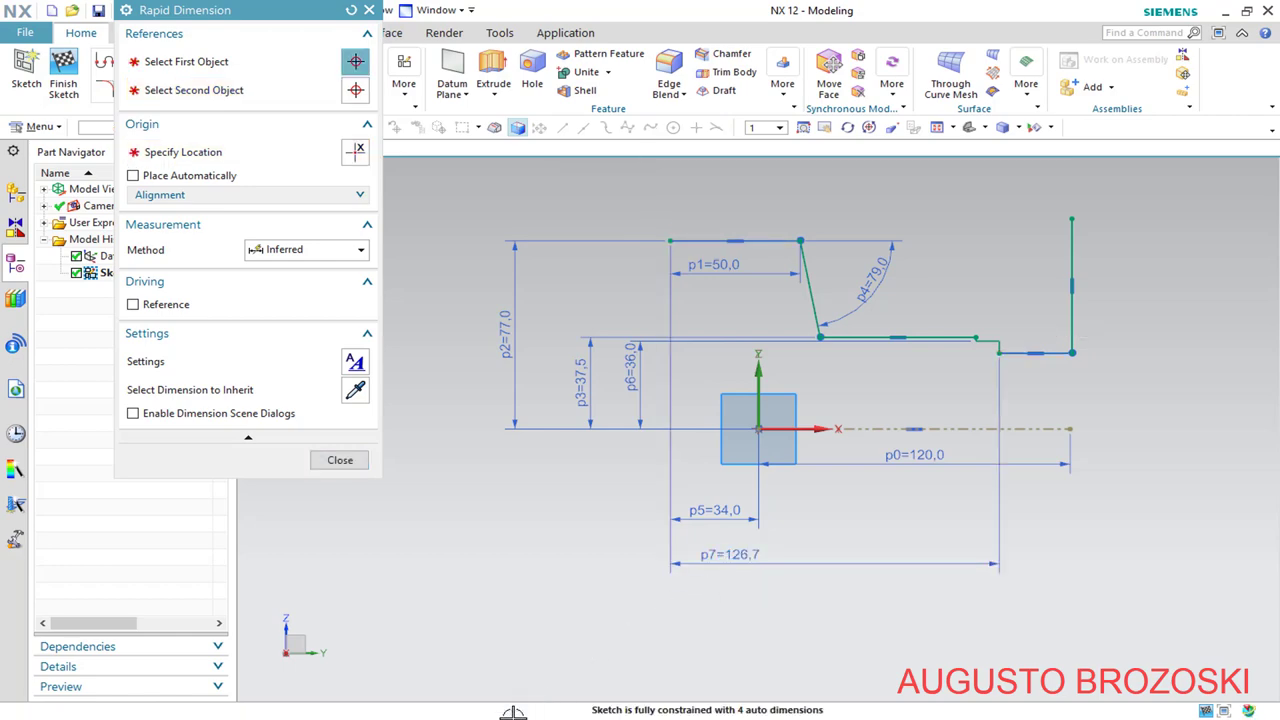
key(alt+Tab)
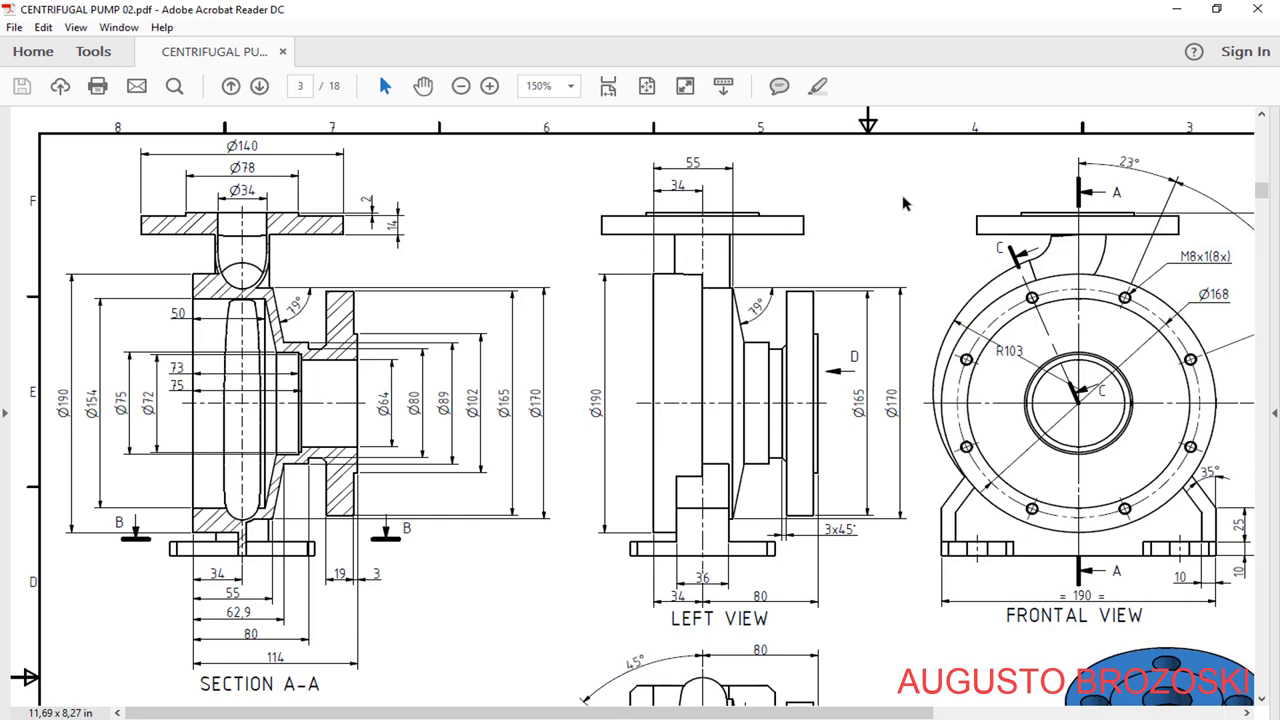
Change p7 to 75 and add a 73 horizontal dimension p8 to the top-left endpoint
click(1175, 10)
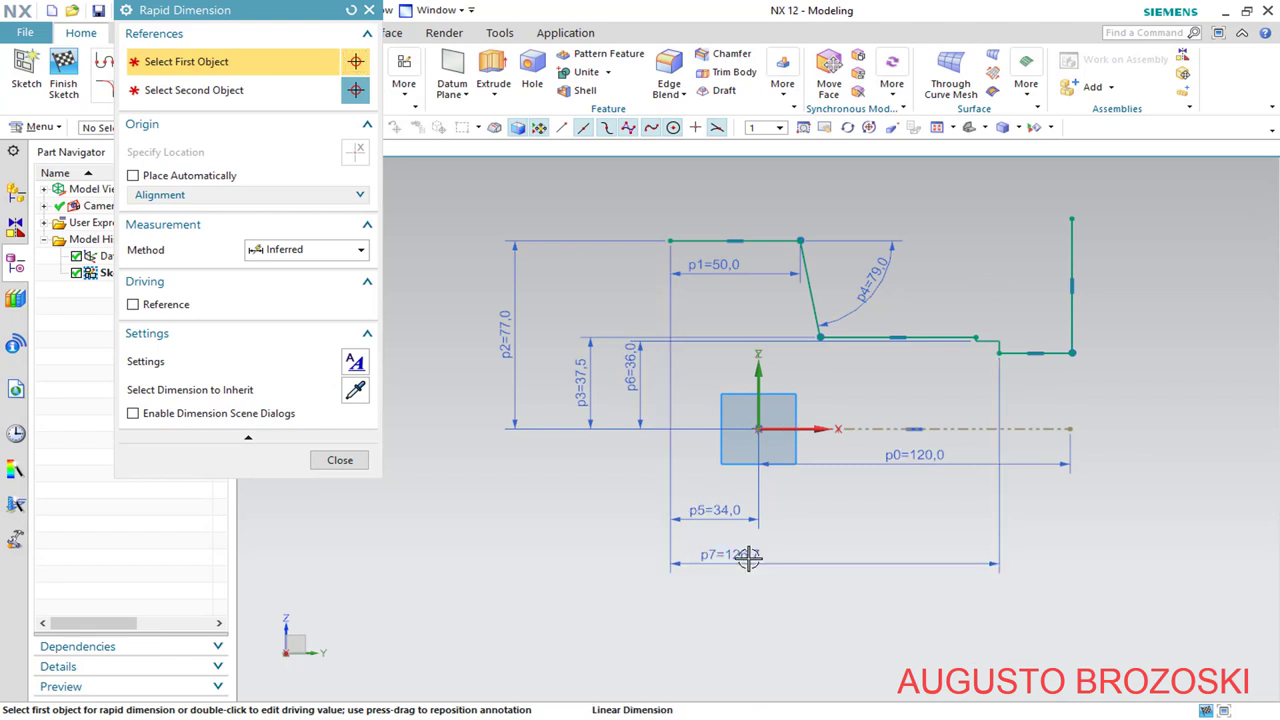
double_click(749, 558)
text(7)
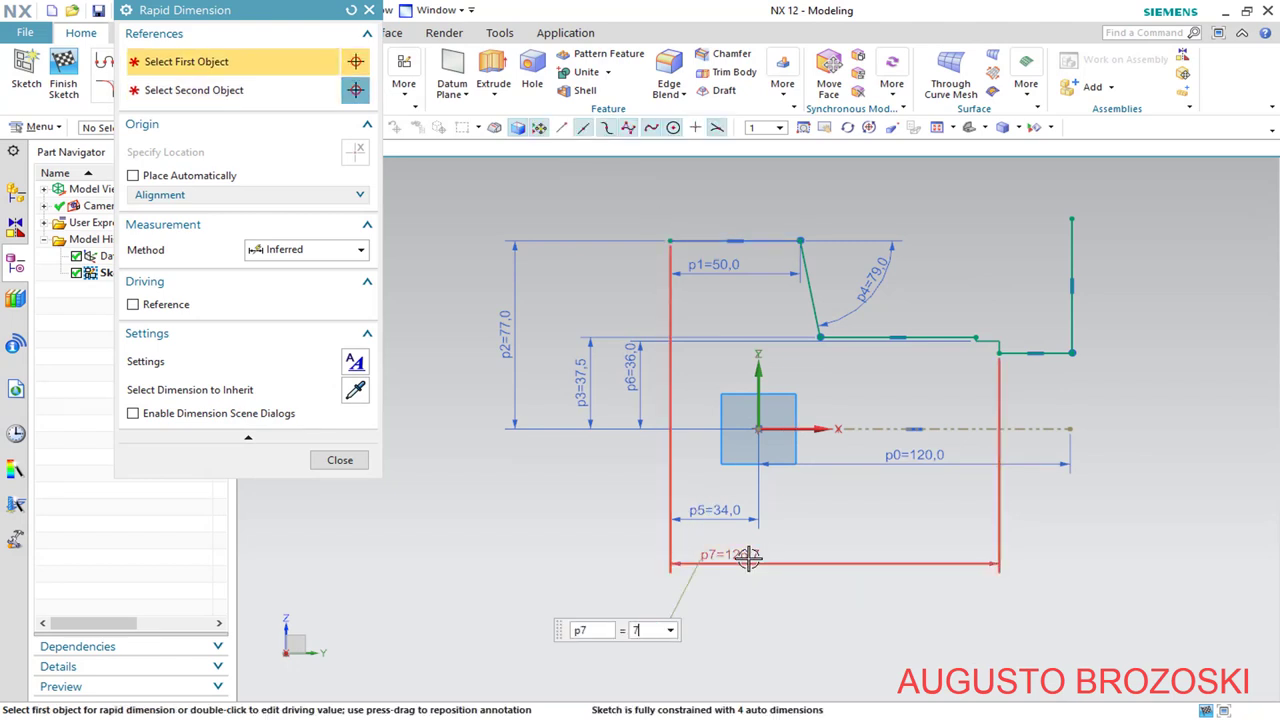
text(5)
key(Return)
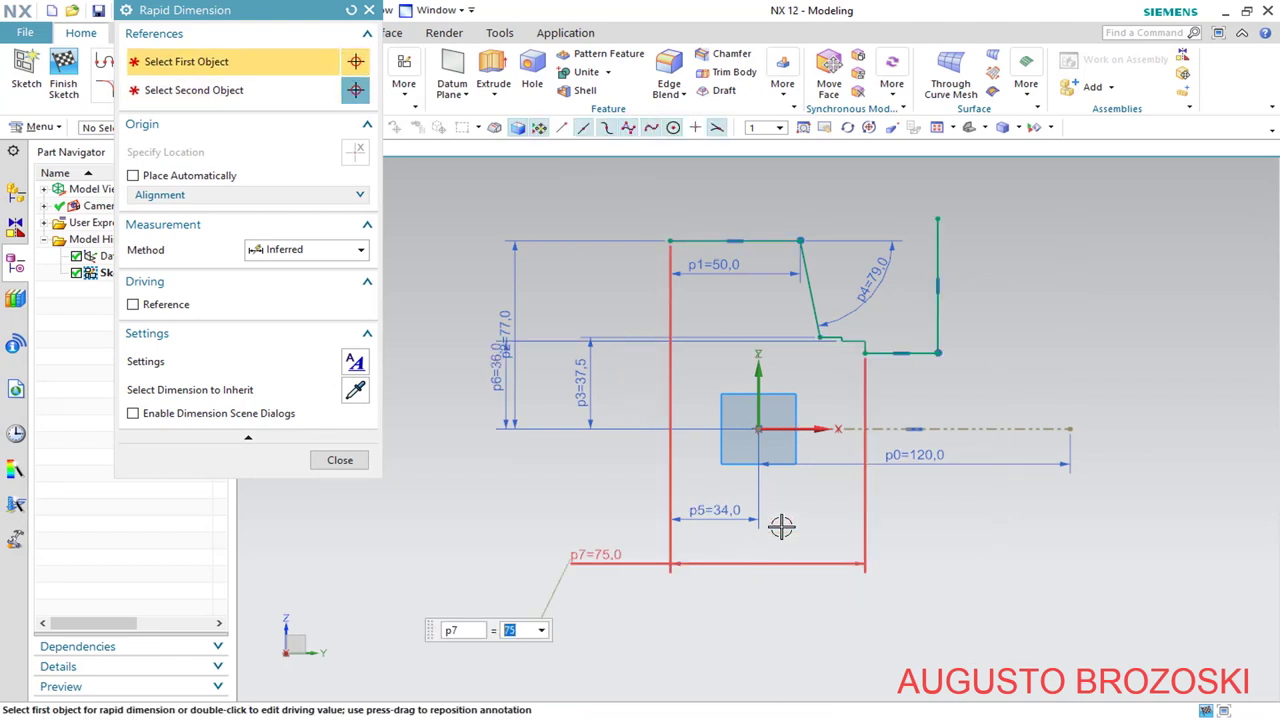
click(845, 343)
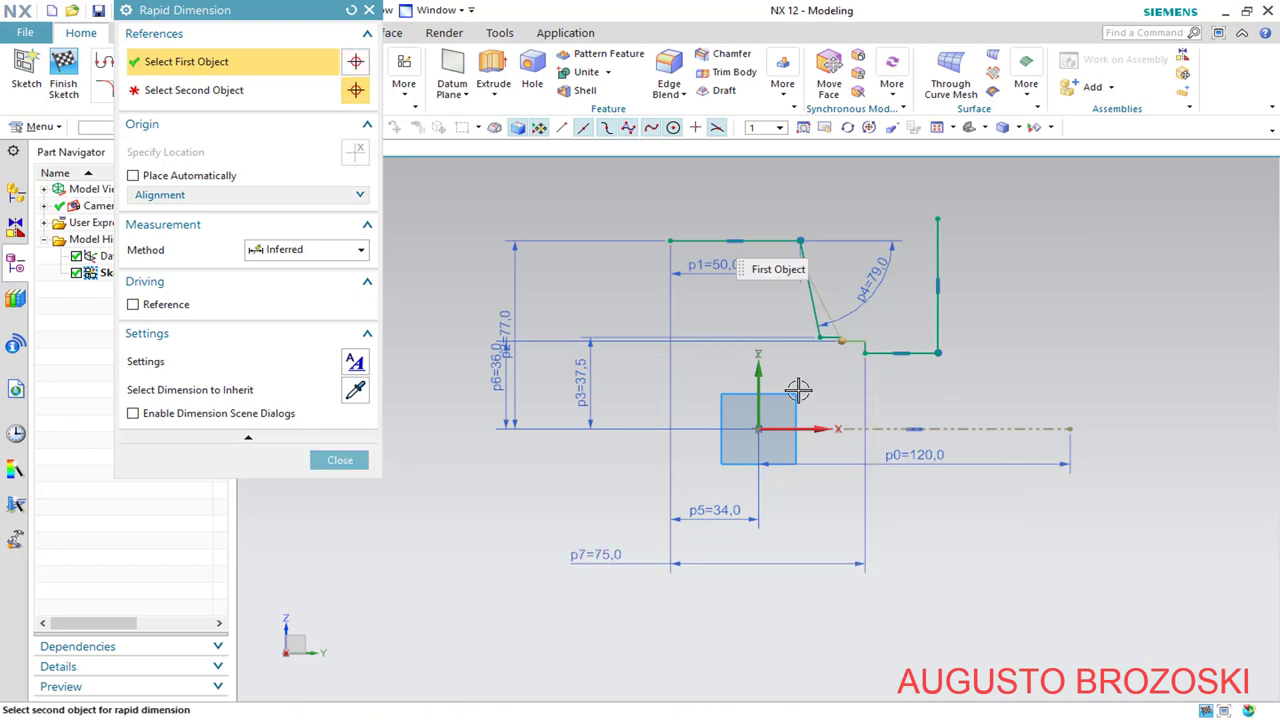
click(670, 242)
click(736, 538)
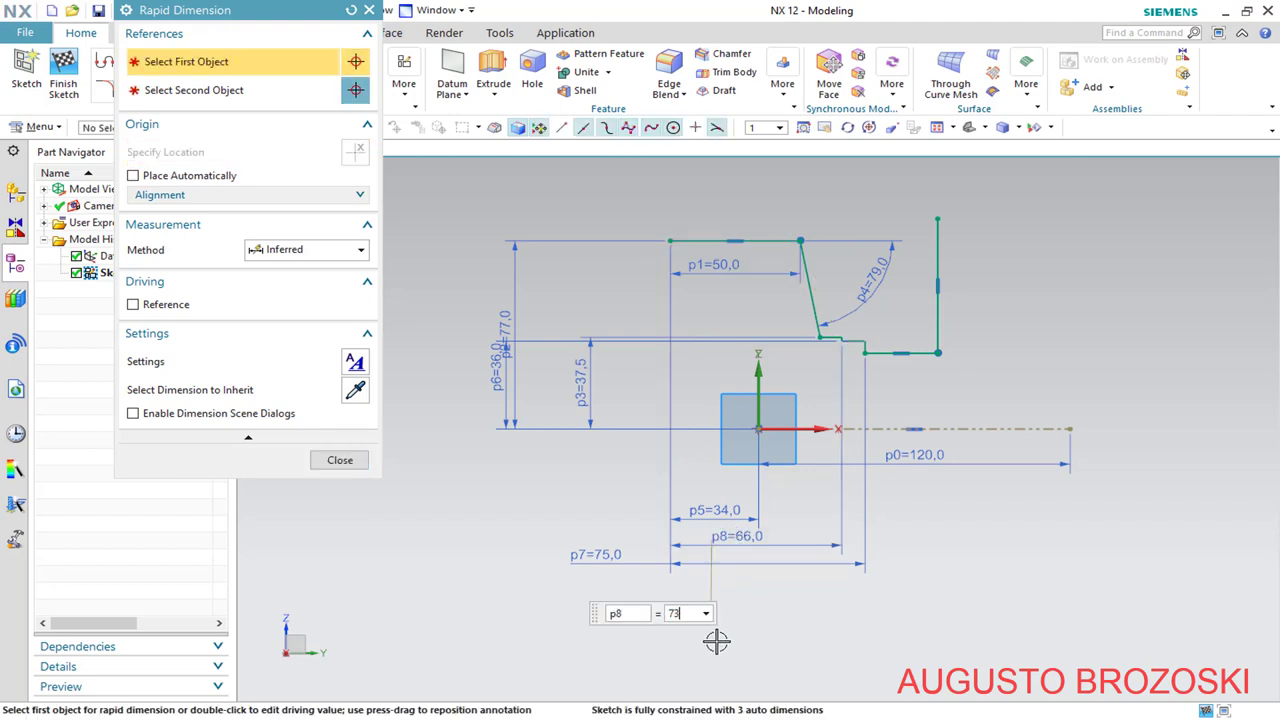
key(Return)
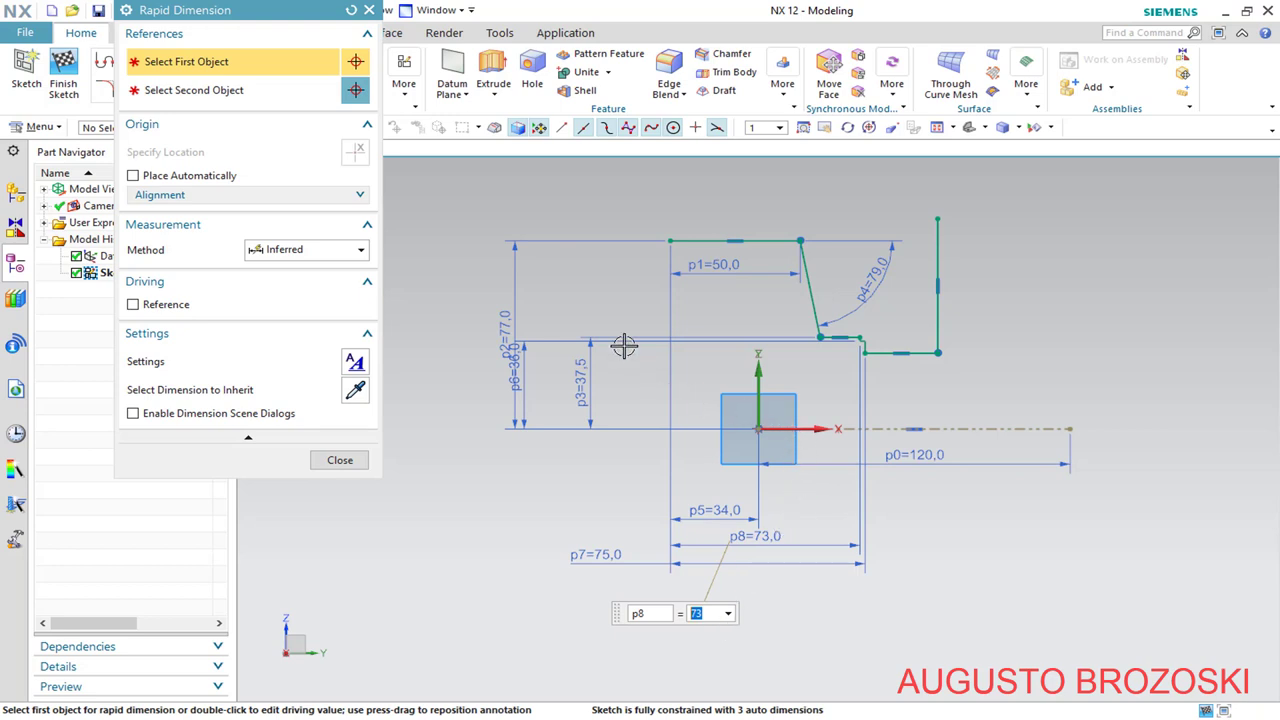
Dimension the vertical line's endpoint 32 above the horizontal axis (p9)
click(943, 351)
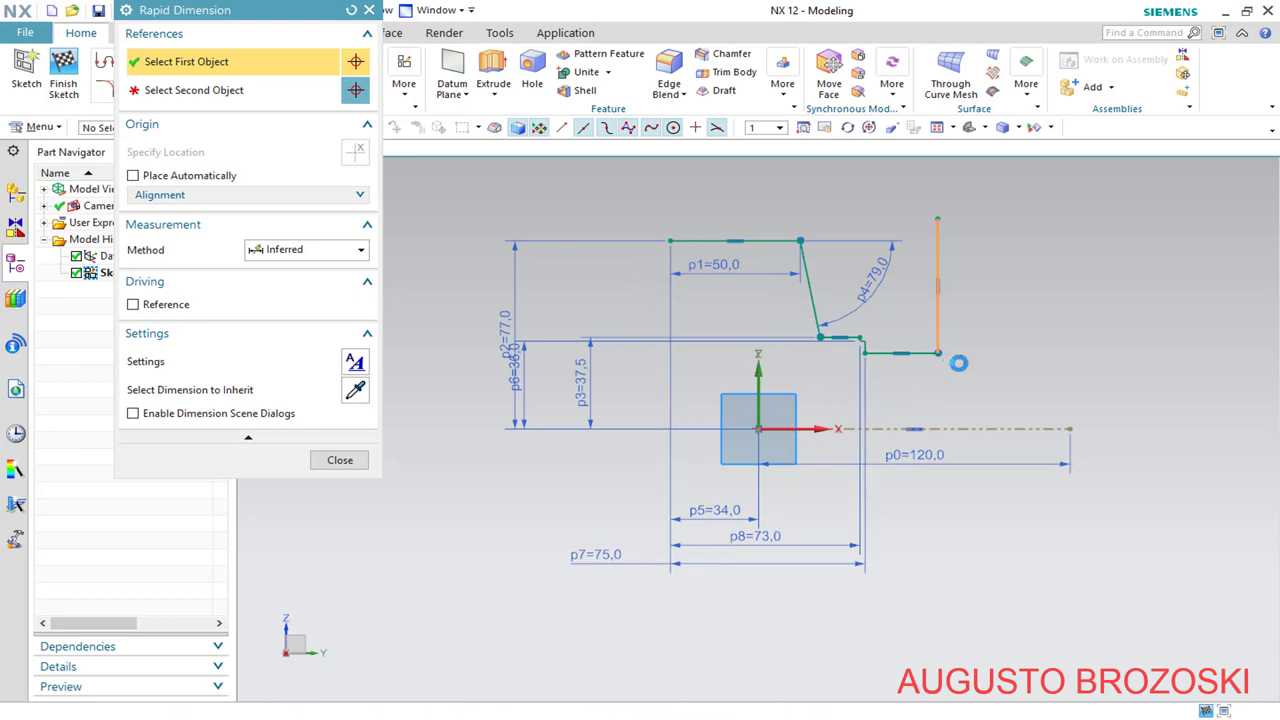
click(1007, 428)
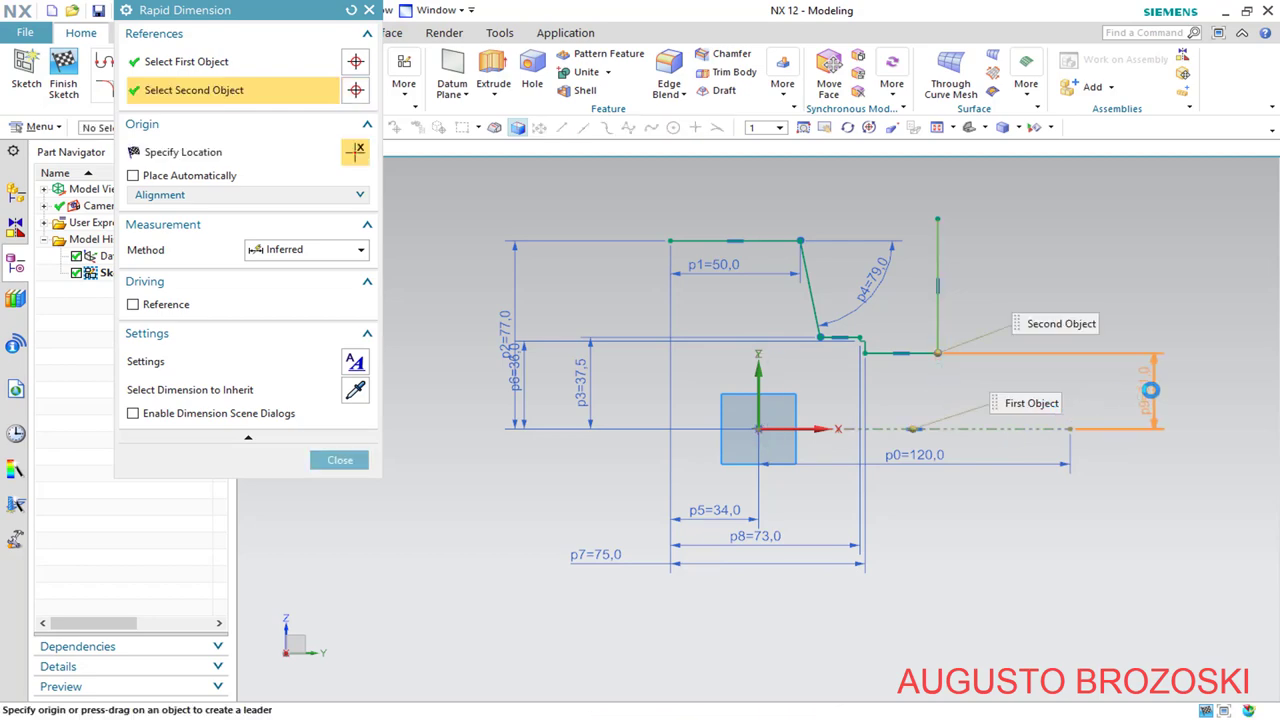
click(1147, 393)
key(alt+Tab)
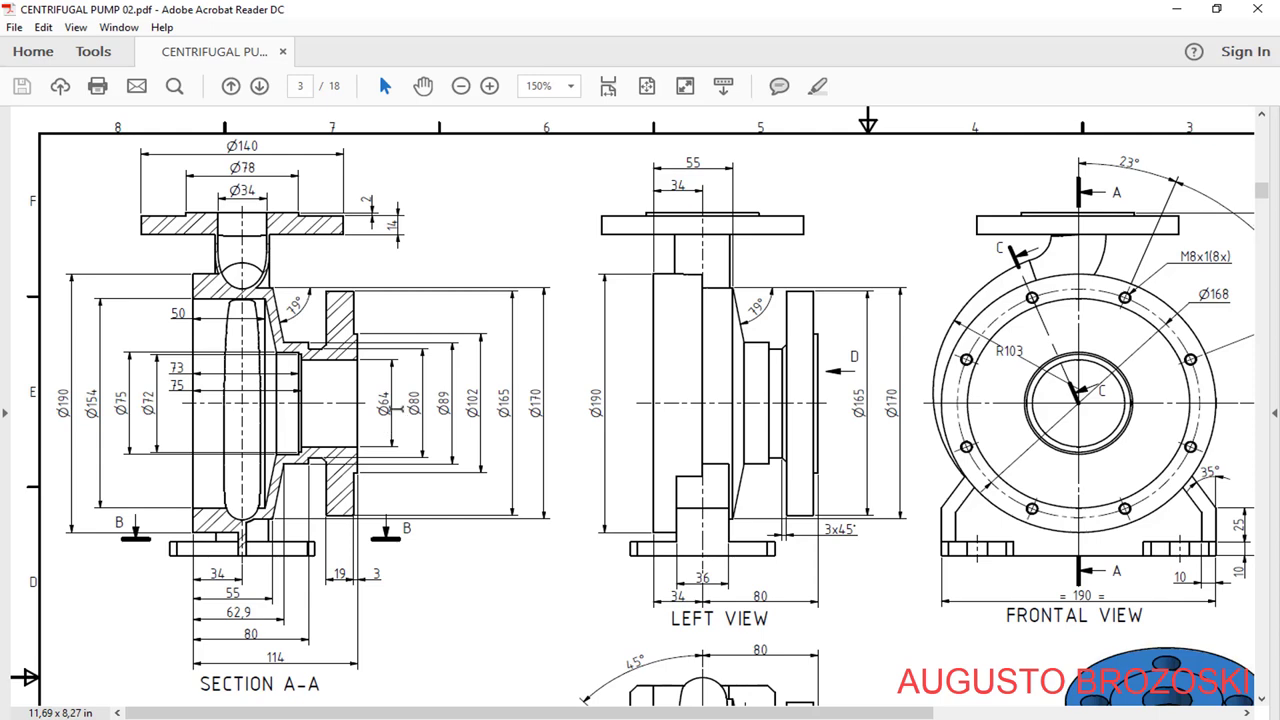
click(1177, 10)
click(1162, 390)
click(1150, 391)
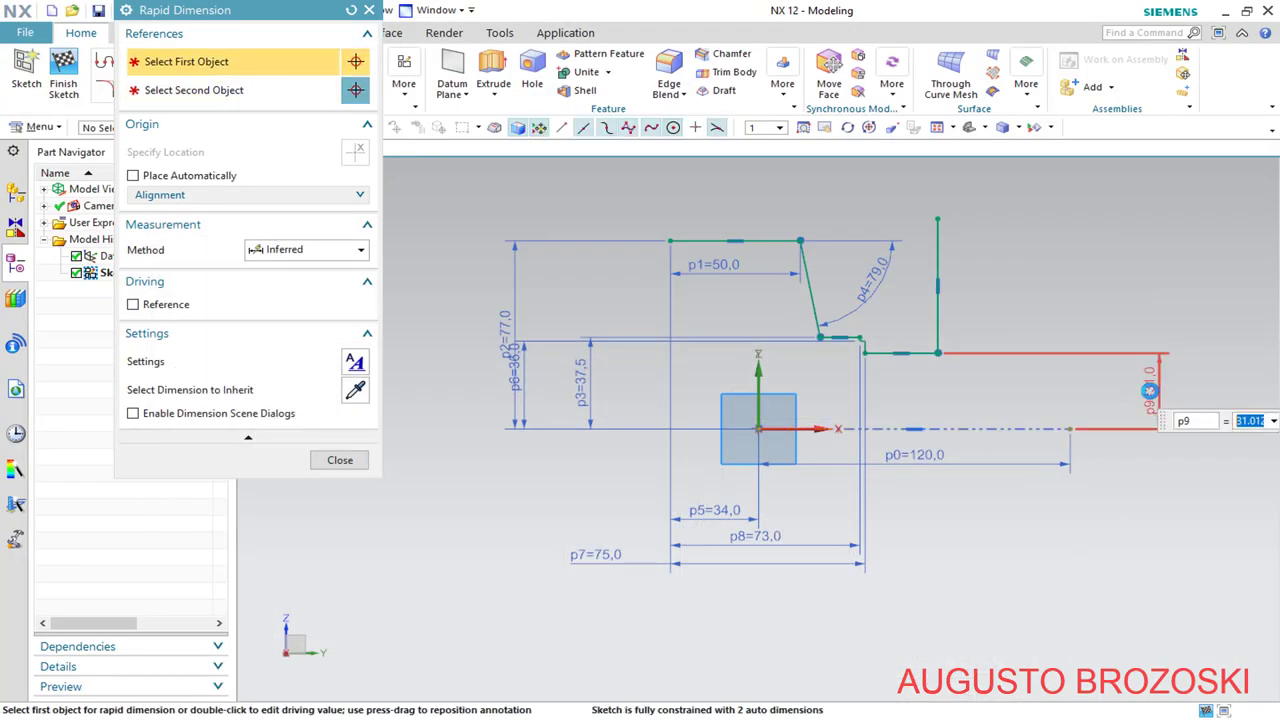
text(32)
key(Return)
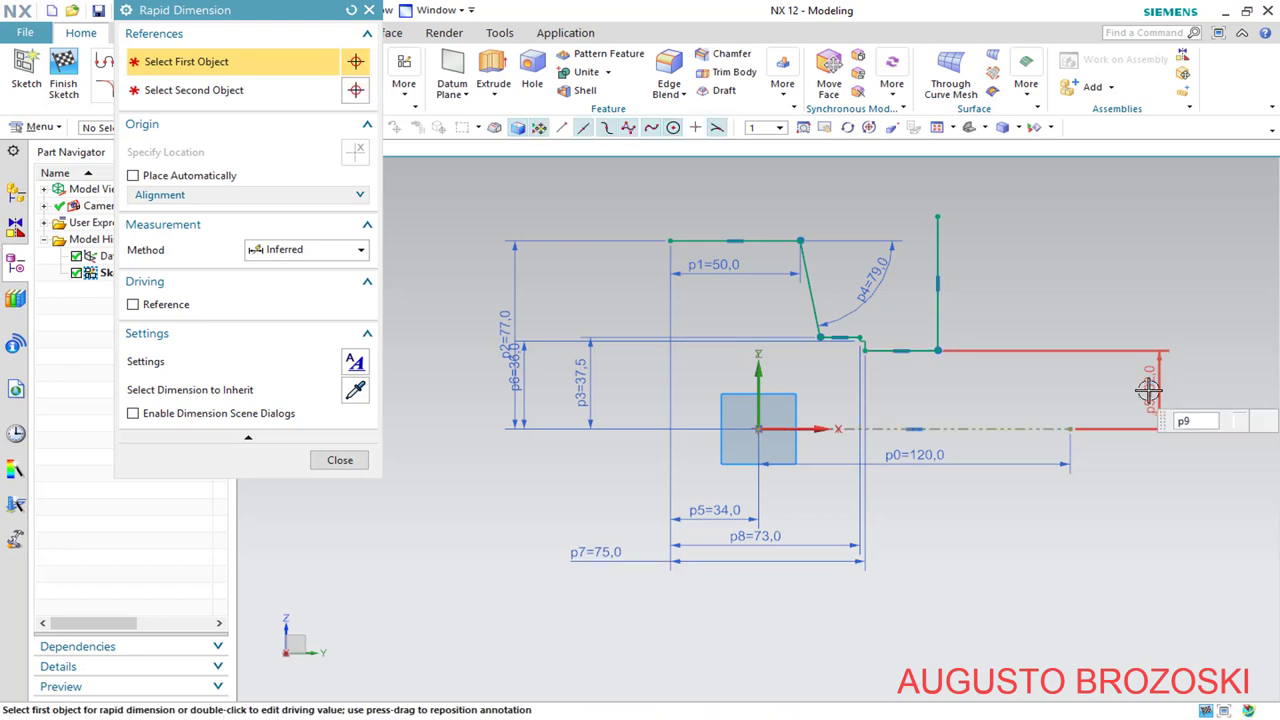
Dimension the tall vertical line's top end from the origin as 102/2 (p10=51) and close
click(938, 217)
click(757, 429)
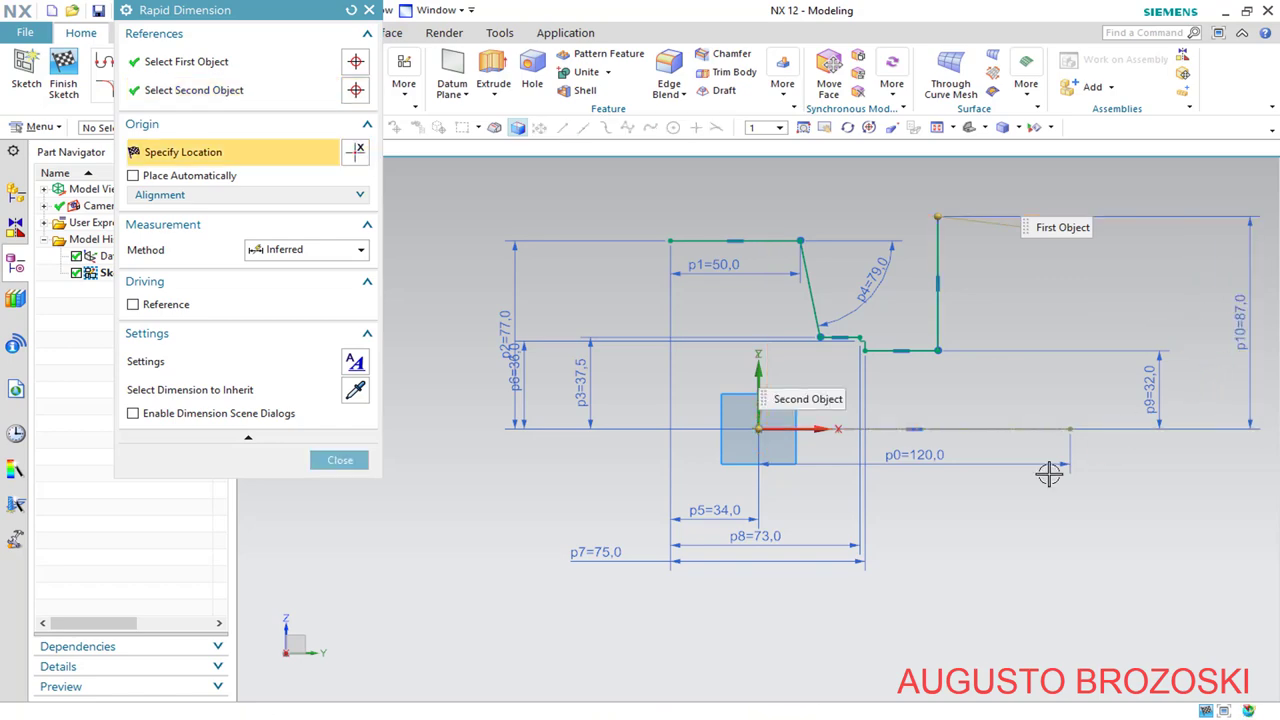
click(1238, 340)
key(alt+Tab)
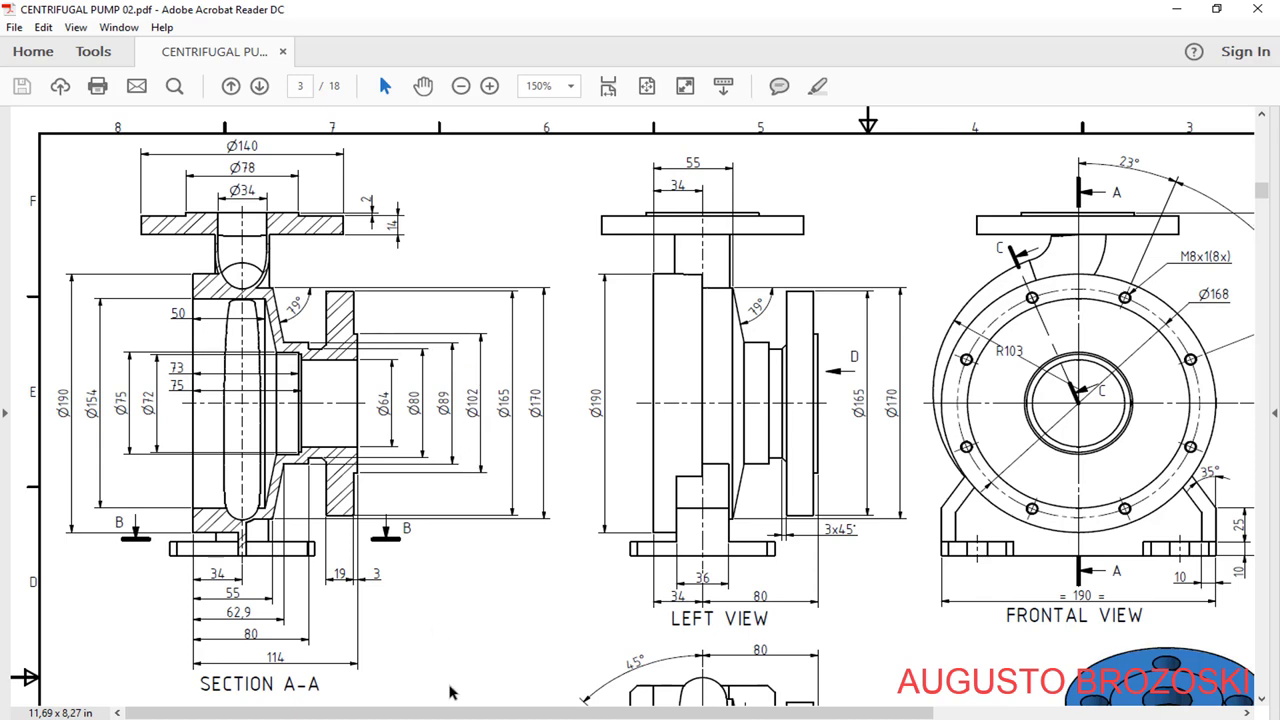
key(alt+Tab)
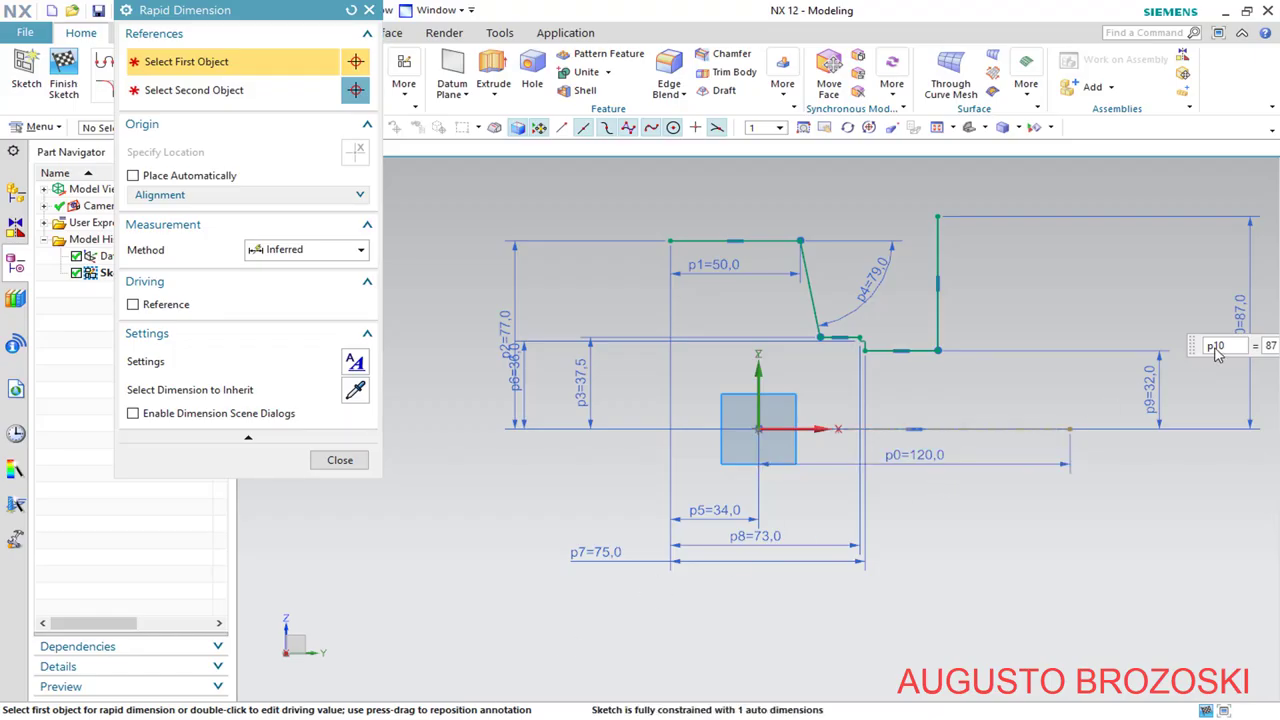
drag(1195, 347, 1030, 276)
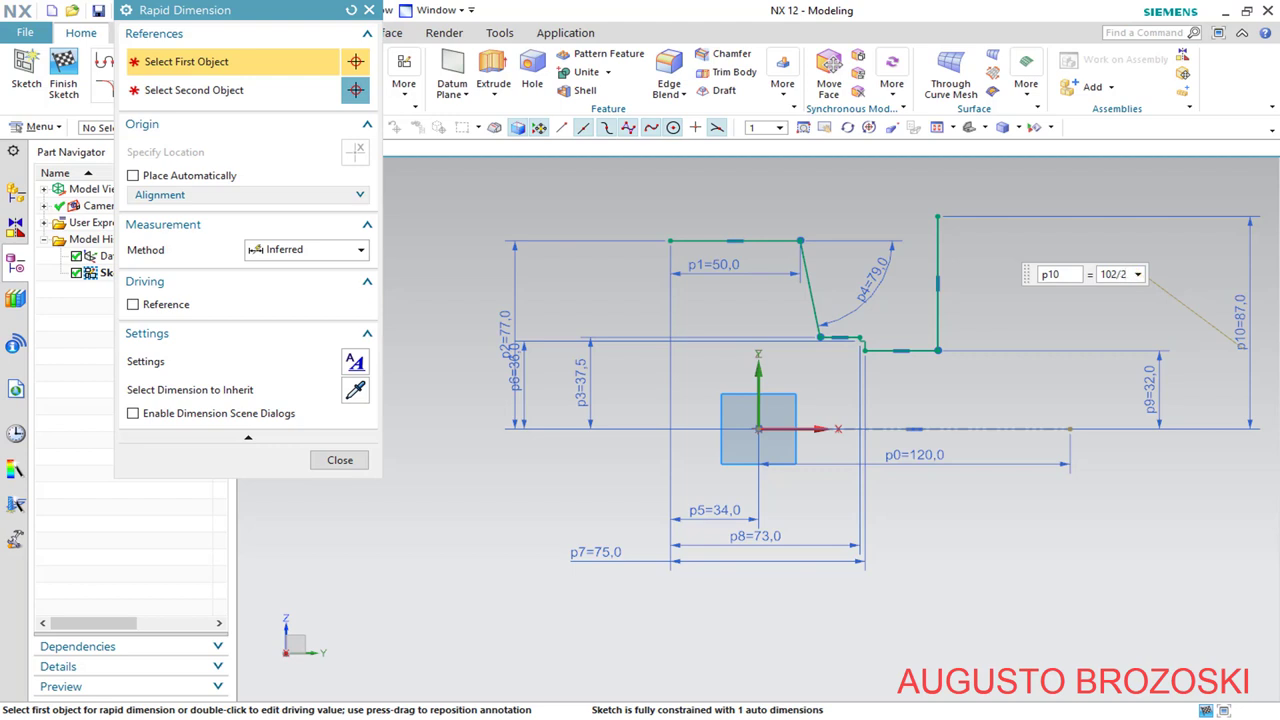
key(Return)
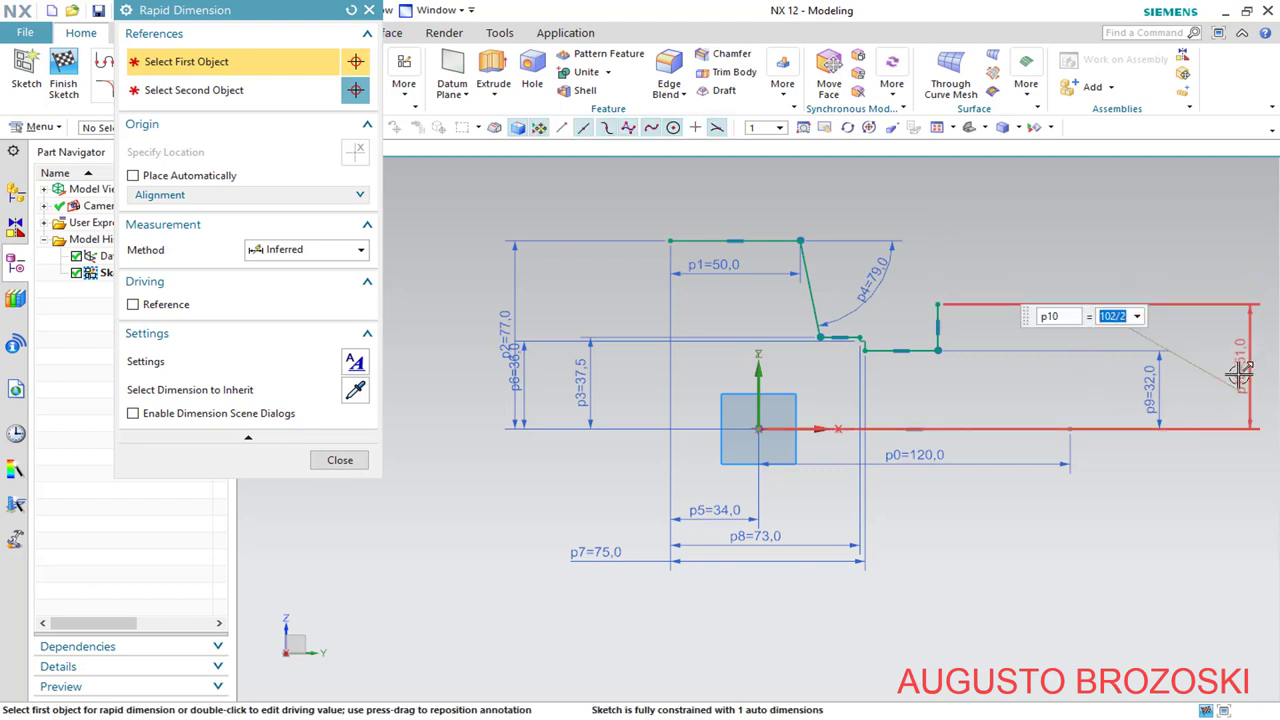
click(339, 461)
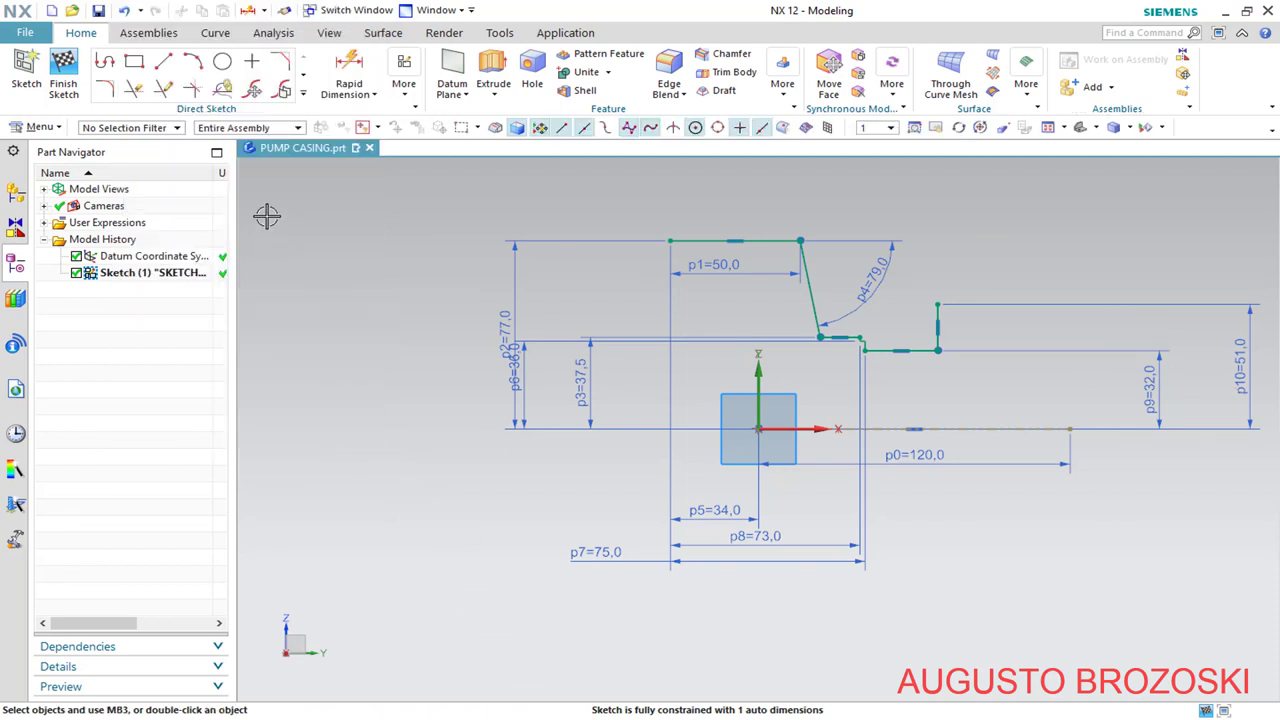
Draw a new line chain from the top edge's left end: up, across, down, then slanting beside the angled edge
click(104, 61)
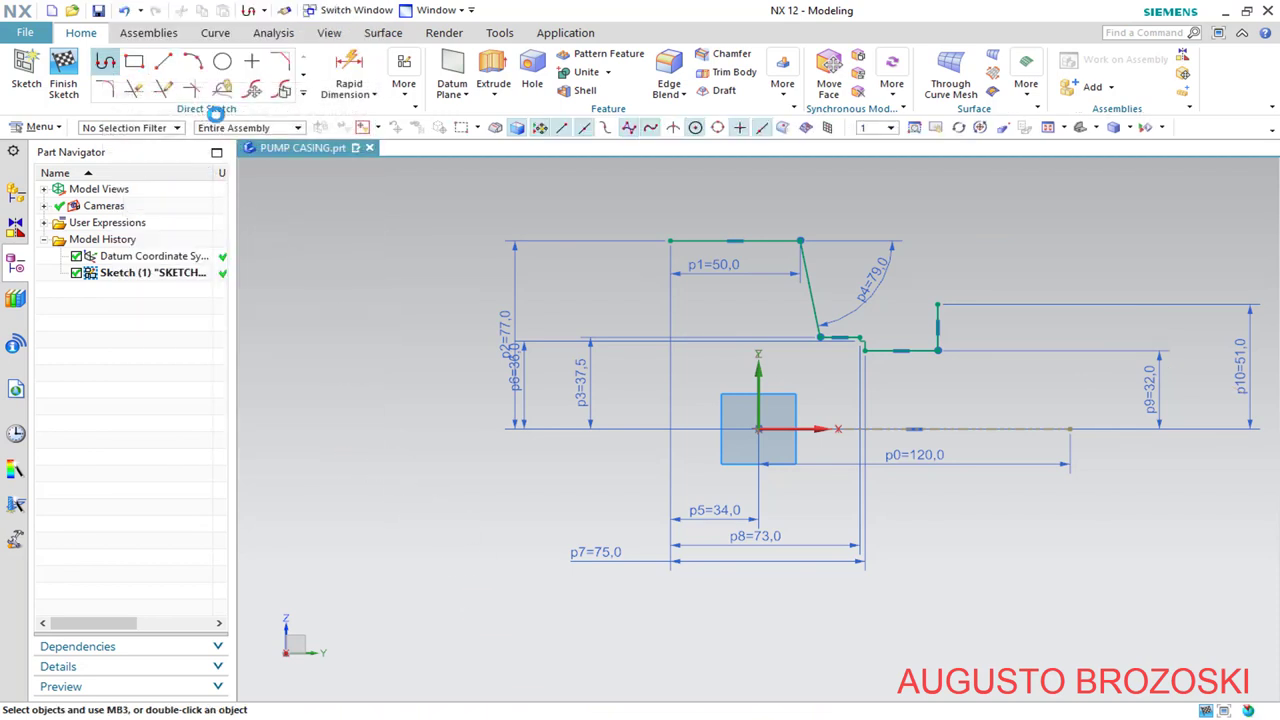
scroll(728, 200, down, 2)
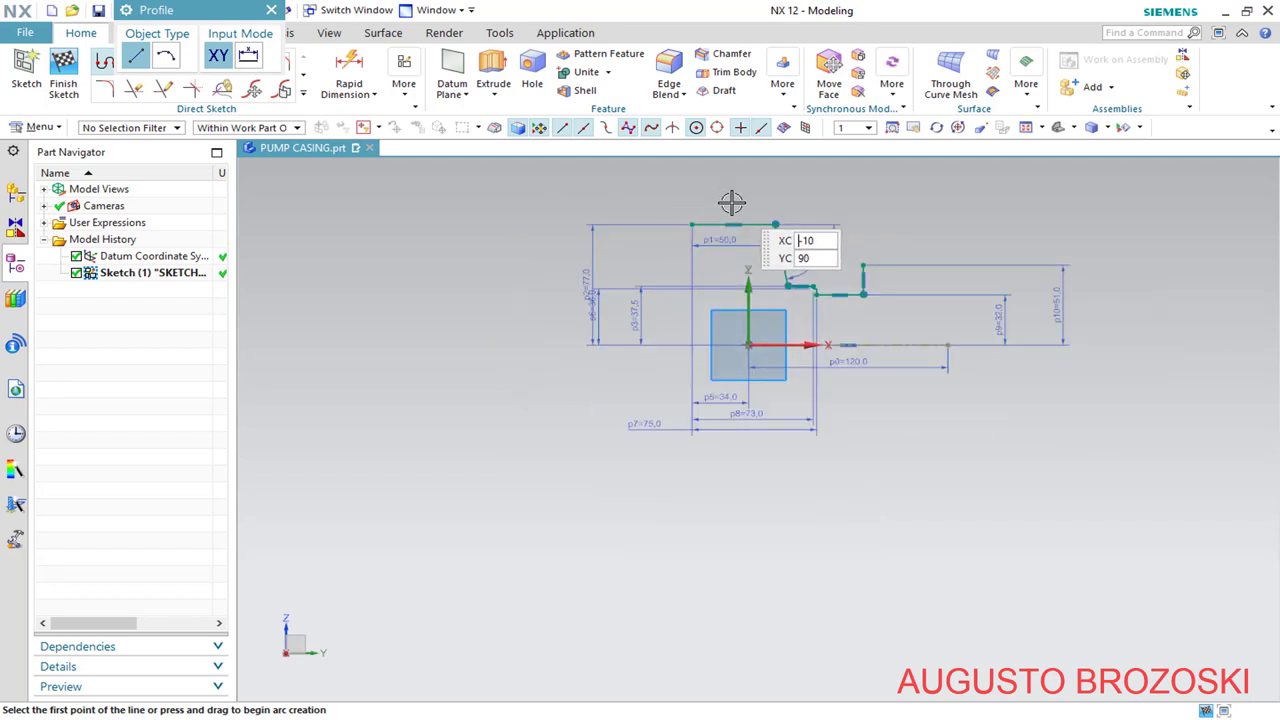
scroll(770, 200, up, 2)
scroll(775, 197, up, 2)
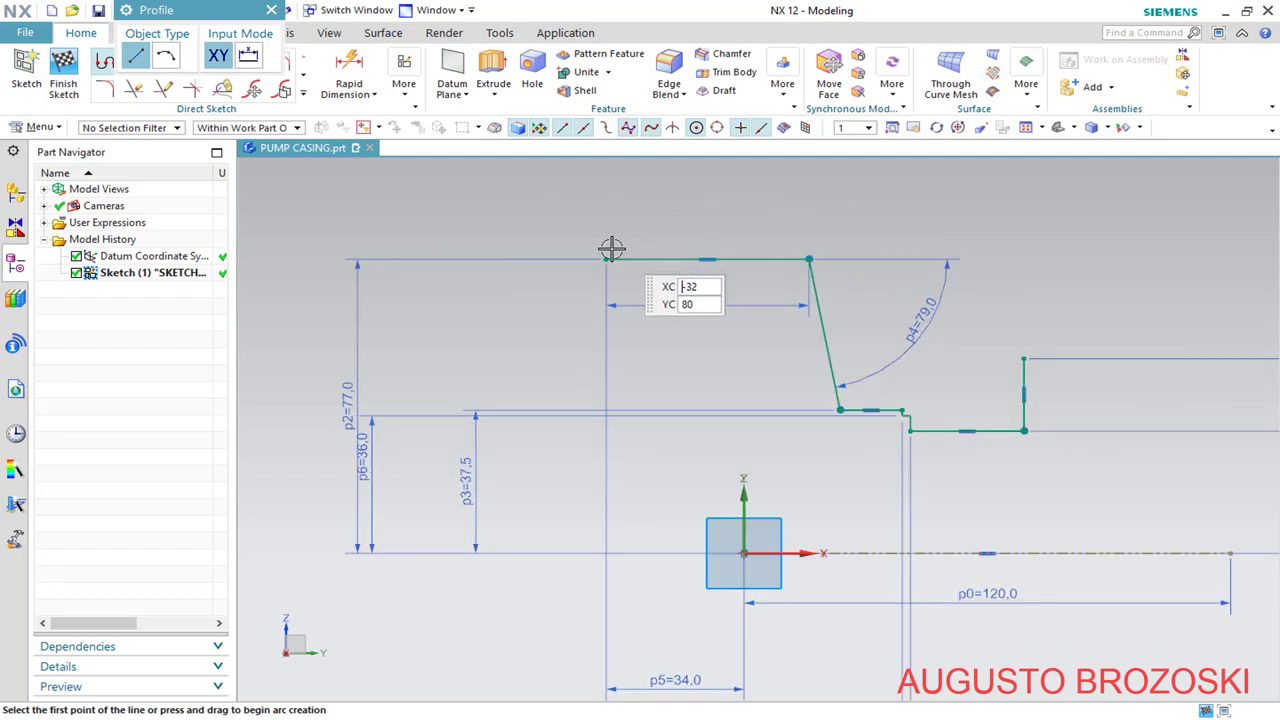
click(605, 259)
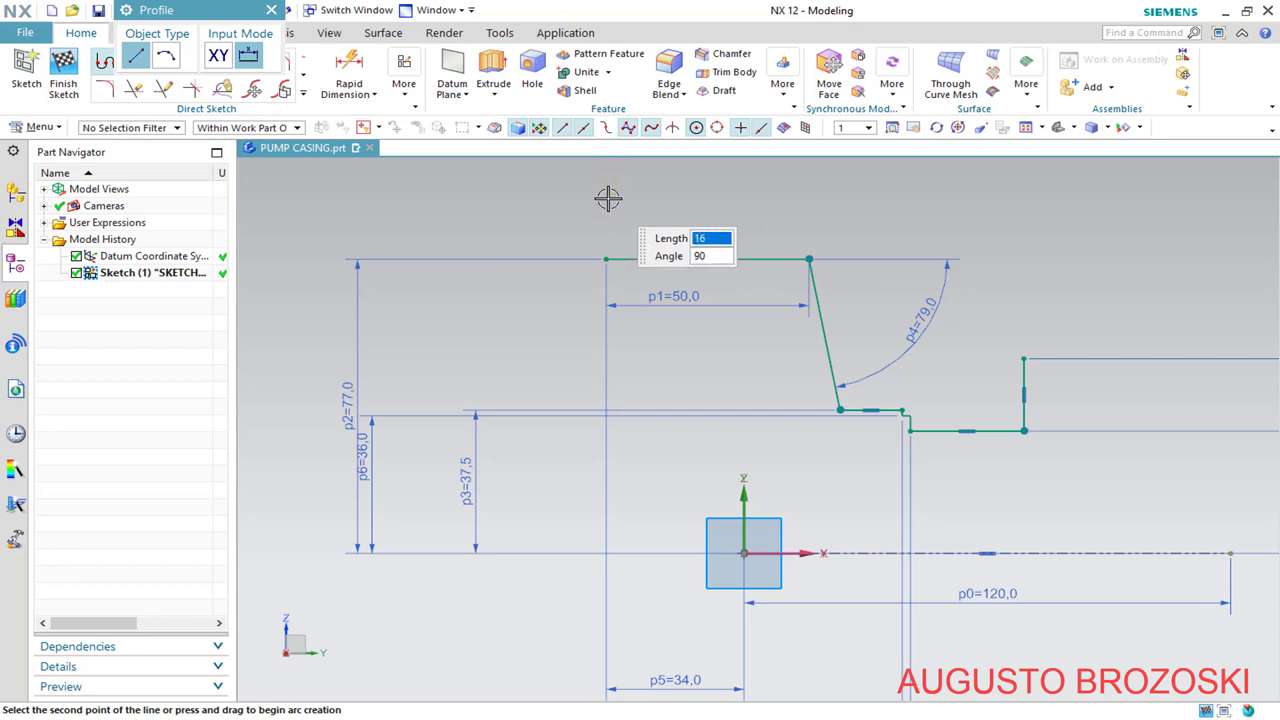
click(607, 197)
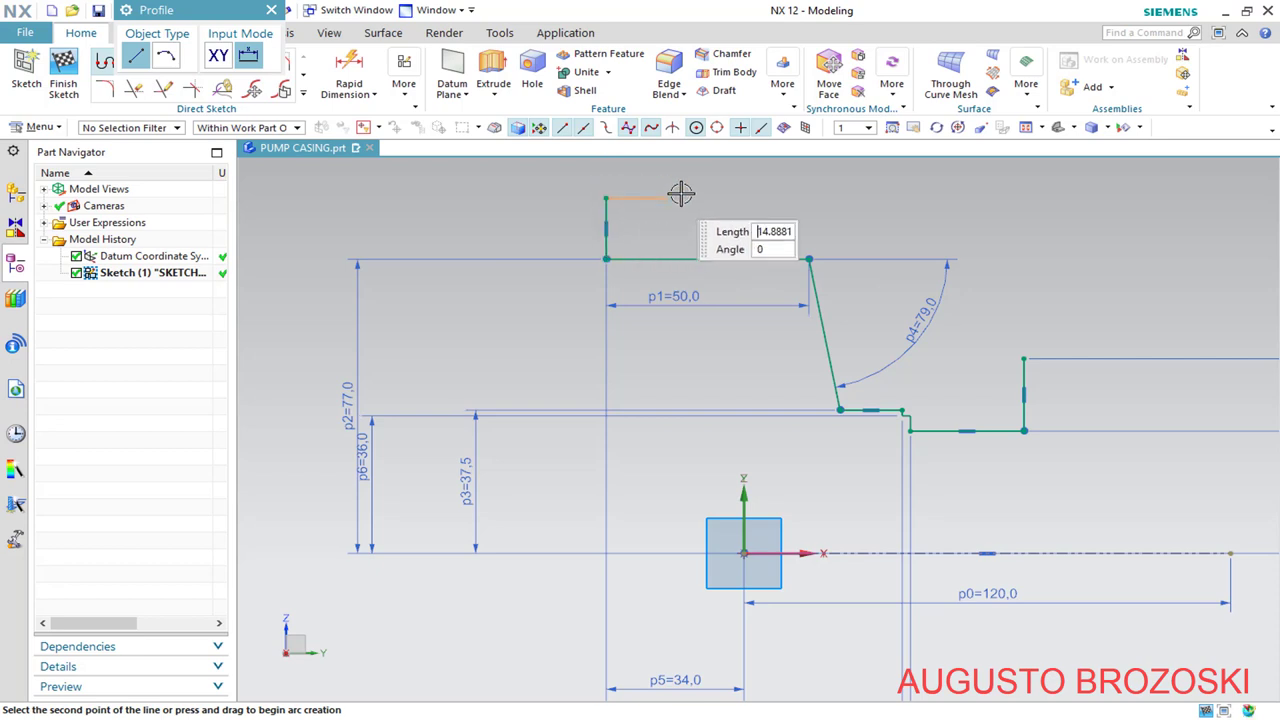
click(740, 198)
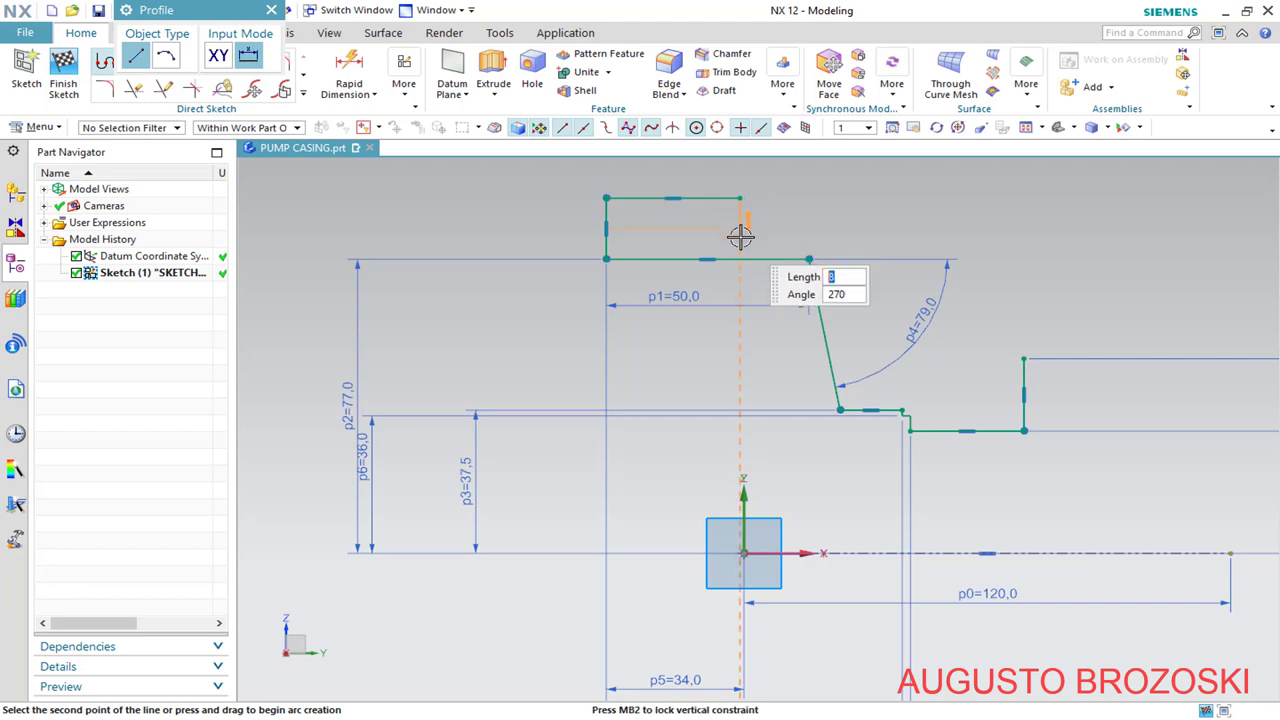
click(740, 239)
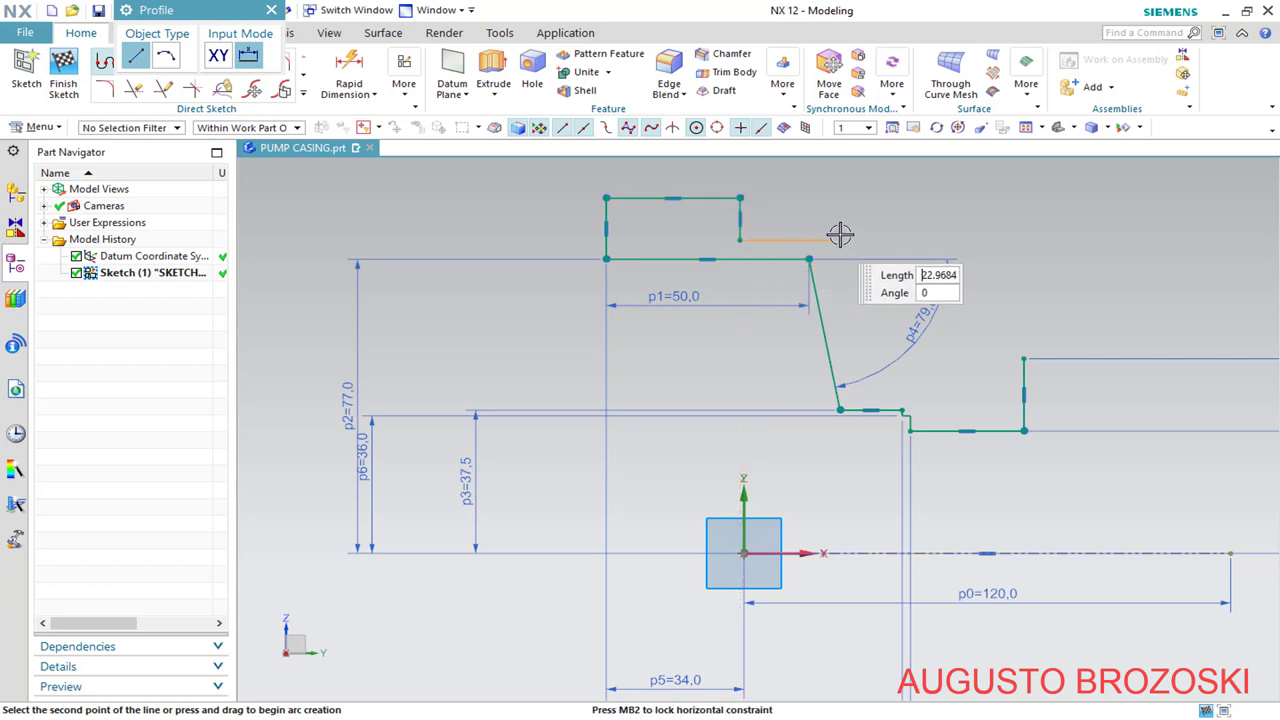
click(893, 382)
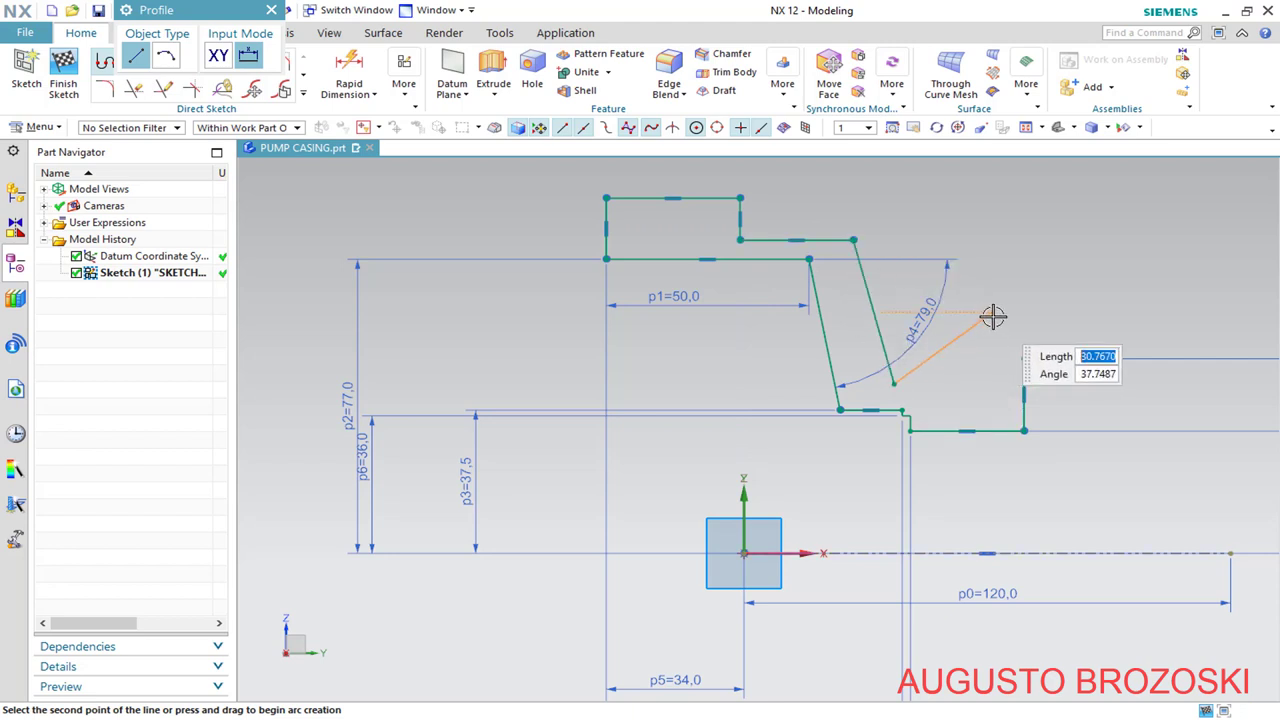
key(Escape)
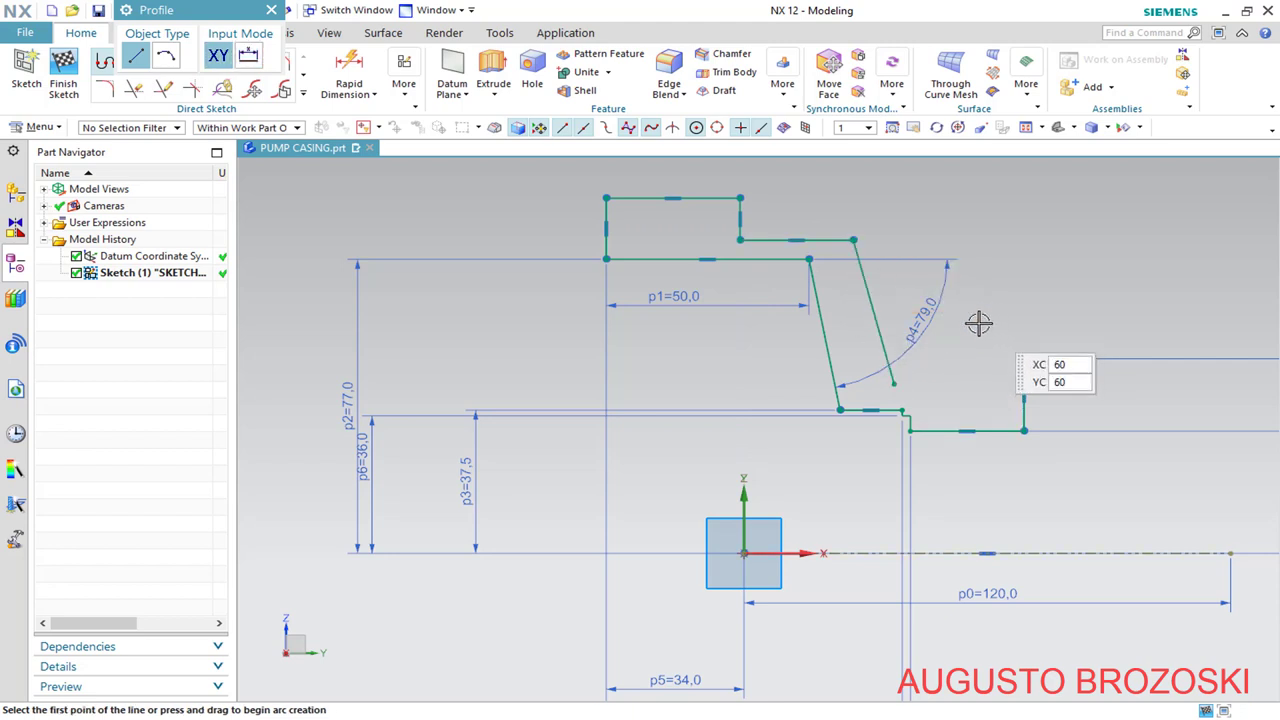
Set the new step's height from the origin to 190/2 (p11=95) and add a width dimension on the top edge
click(349, 70)
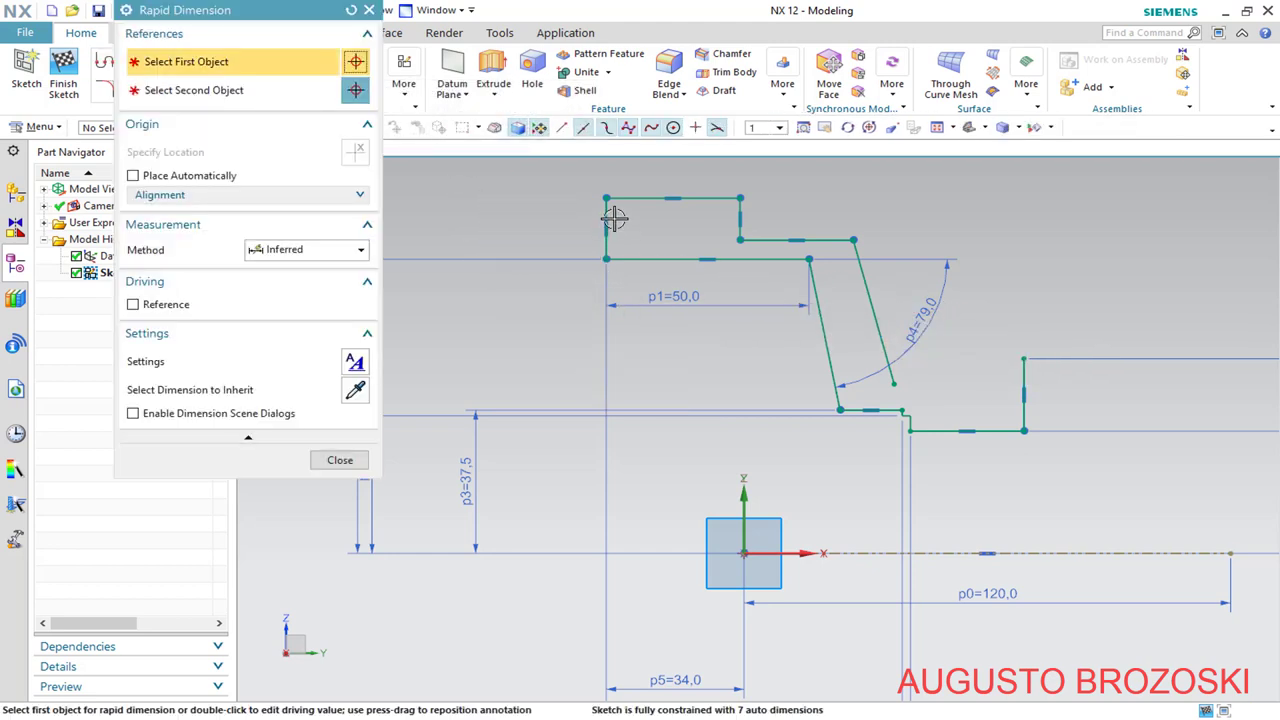
click(605, 202)
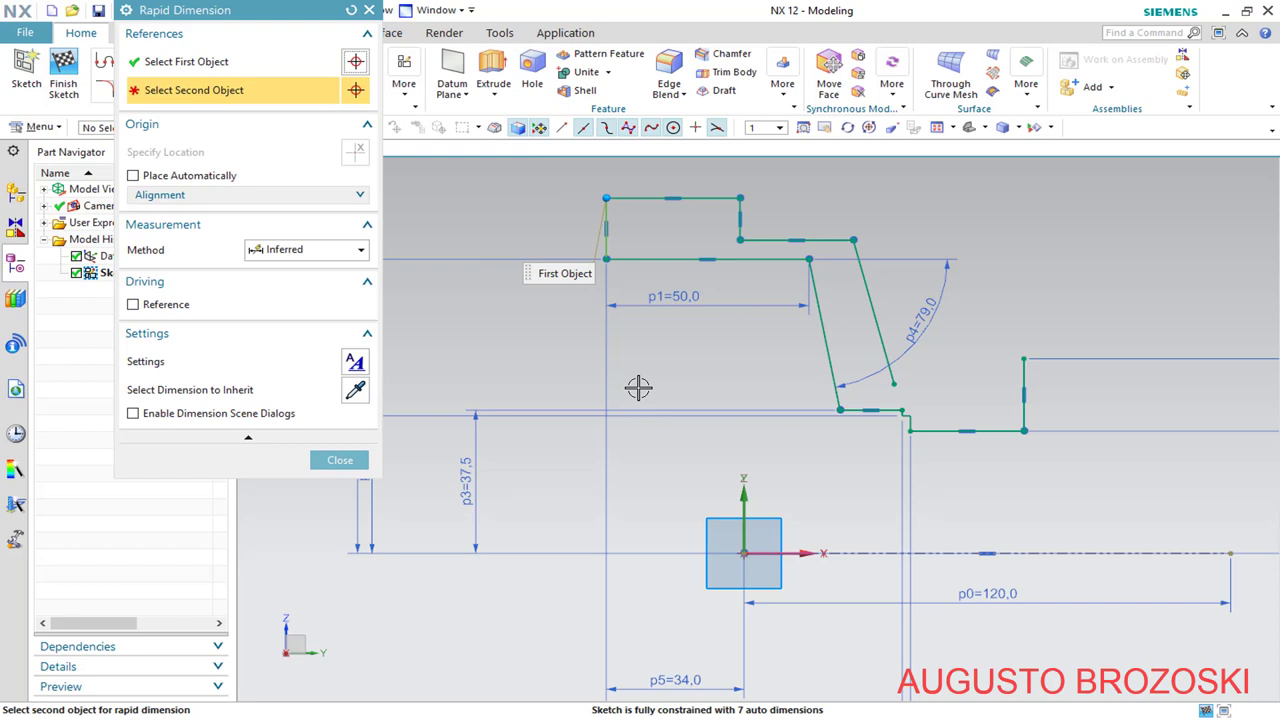
click(743, 551)
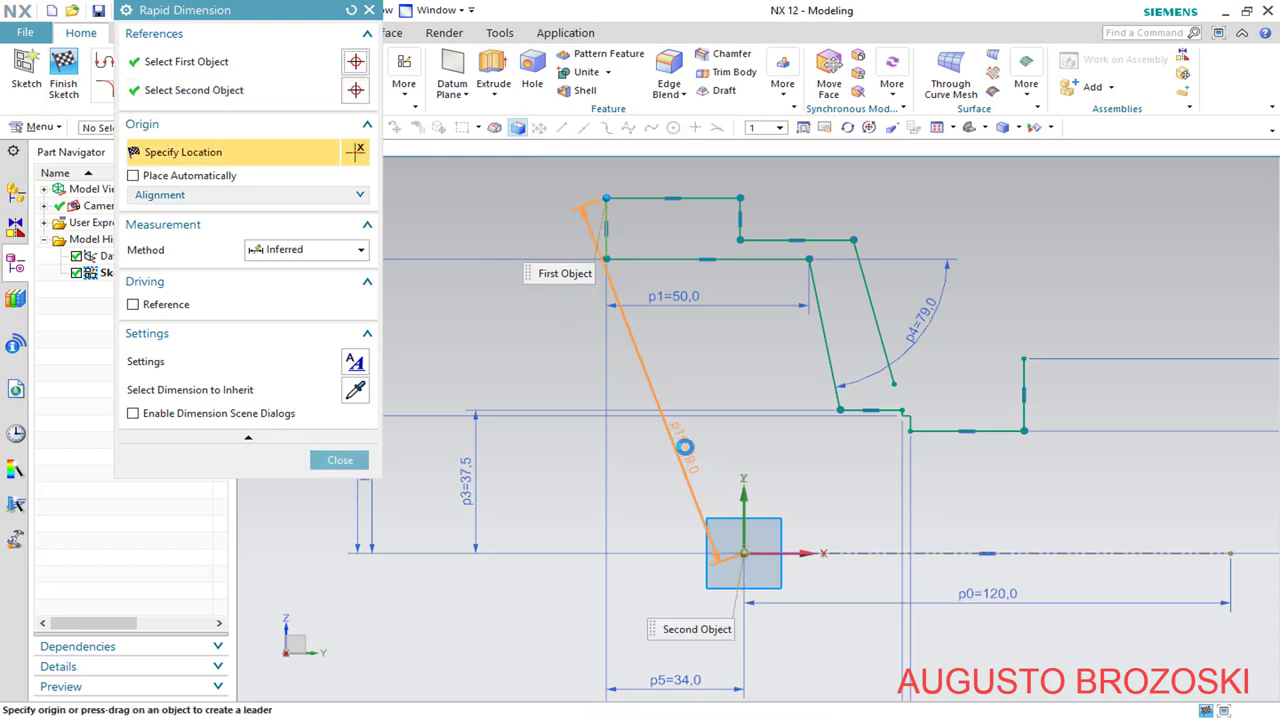
scroll(684, 447, up, 4)
scroll(686, 449, down, 8)
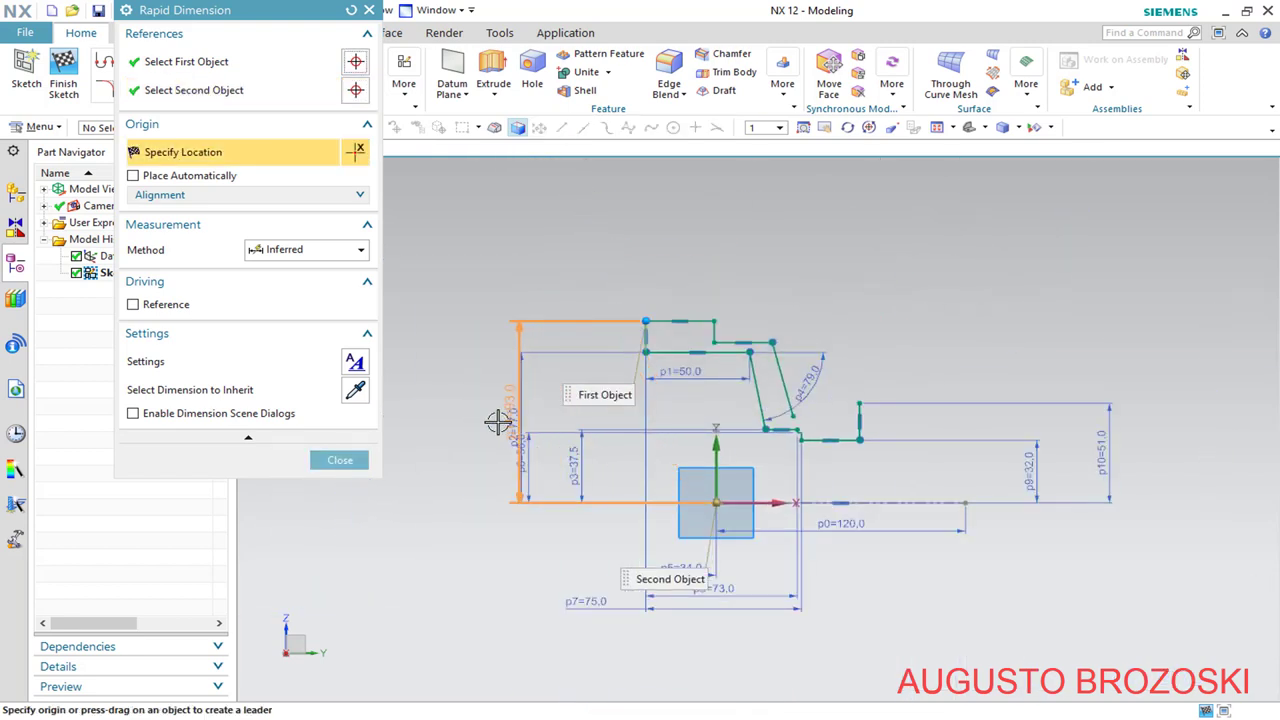
click(470, 400)
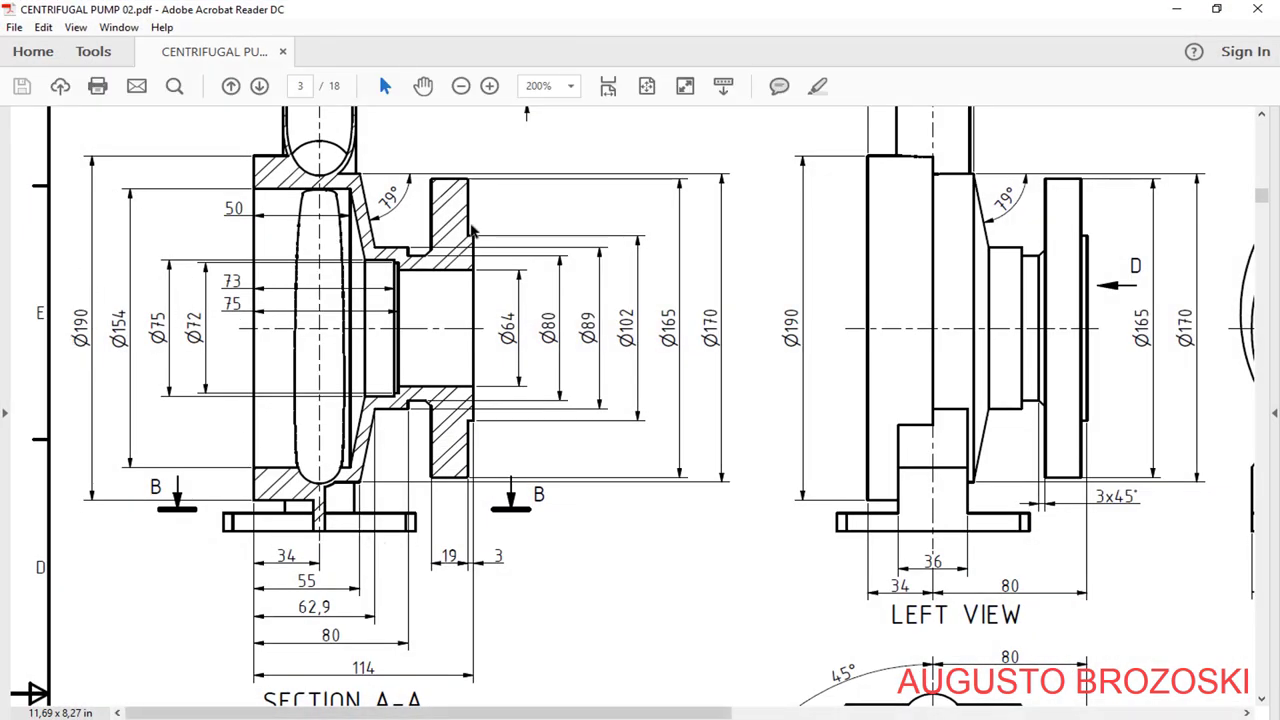
click(1174, 10)
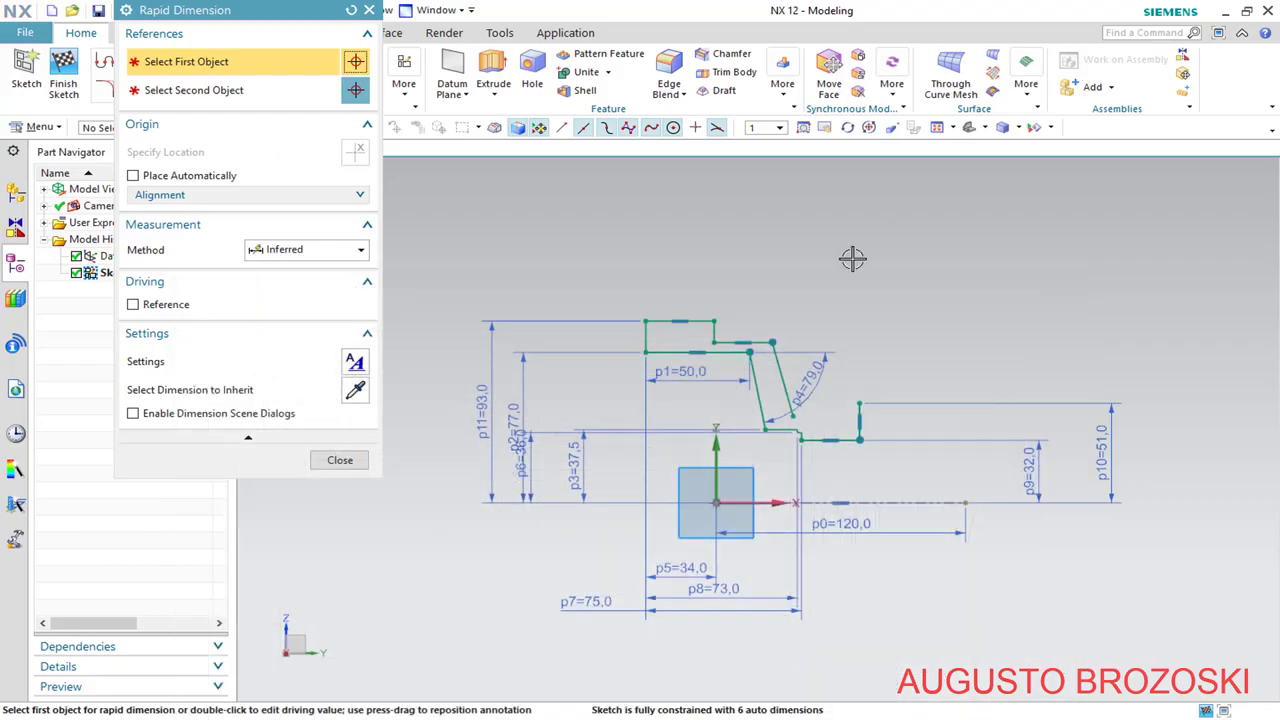
double_click(490, 407)
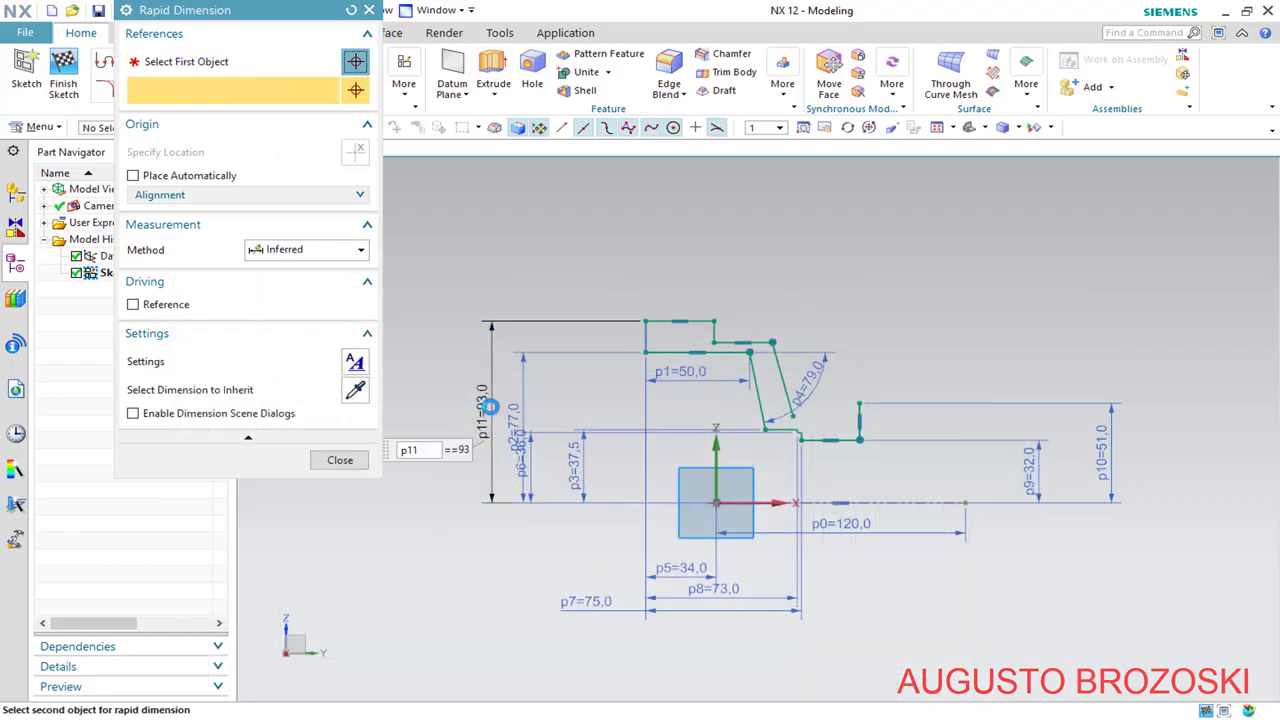
text(190/2)
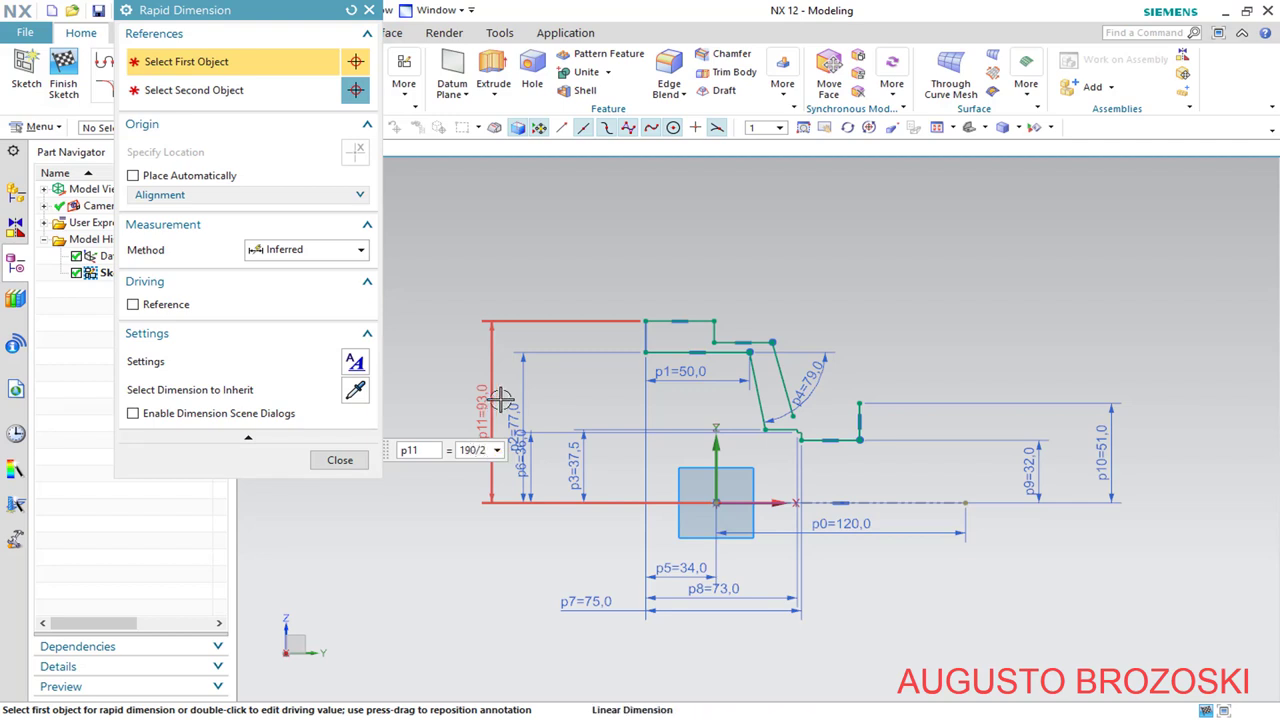
key(Return)
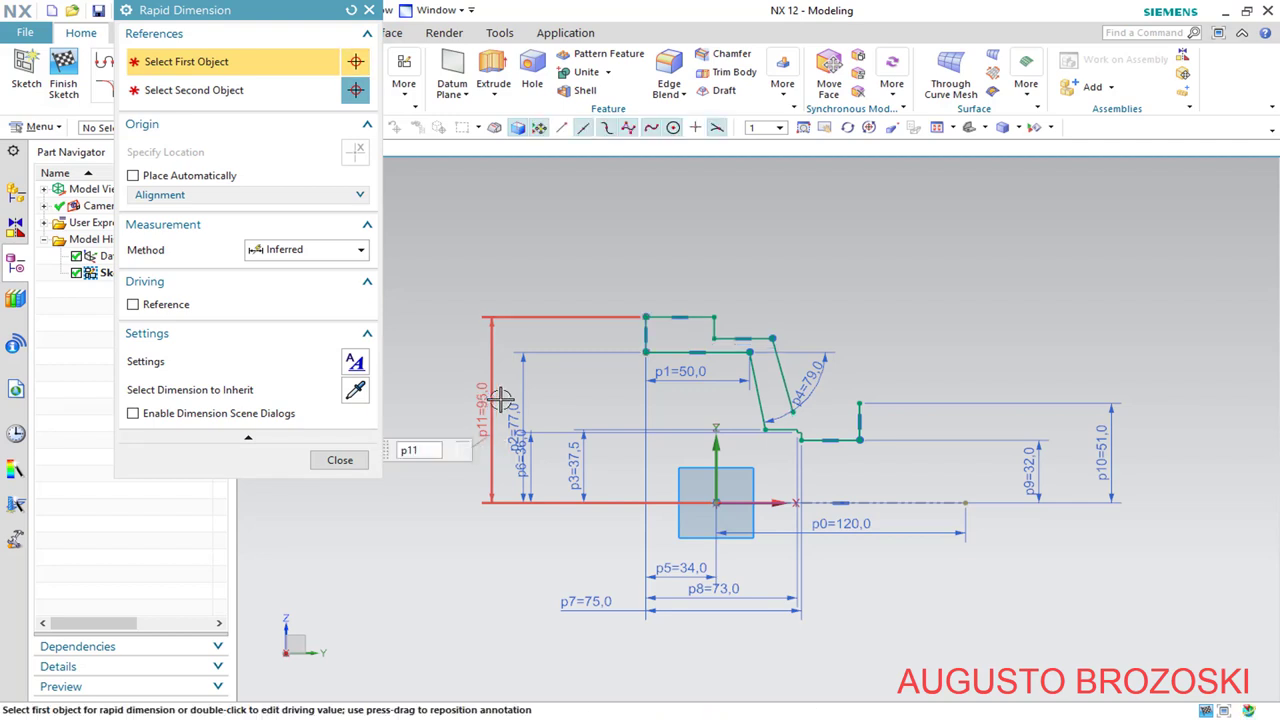
click(664, 314)
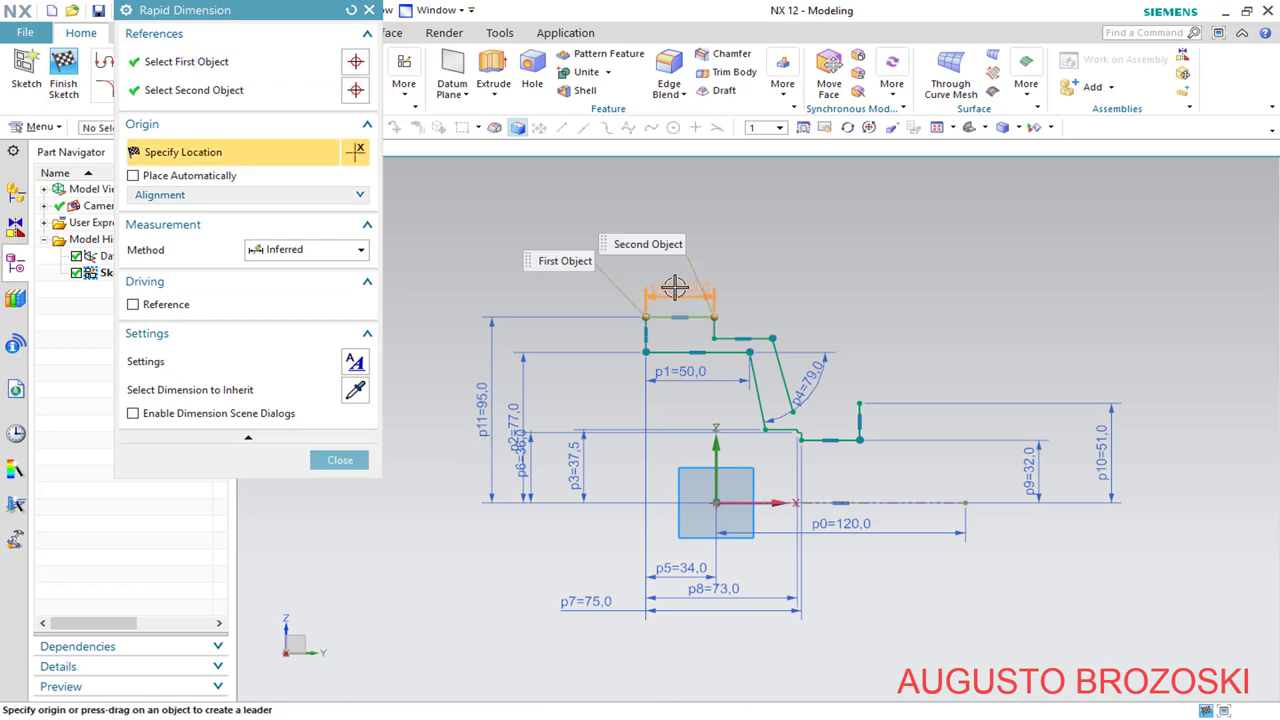
click(675, 287)
Set the top edge width dimension p12 to 34
key(alt+Tab)
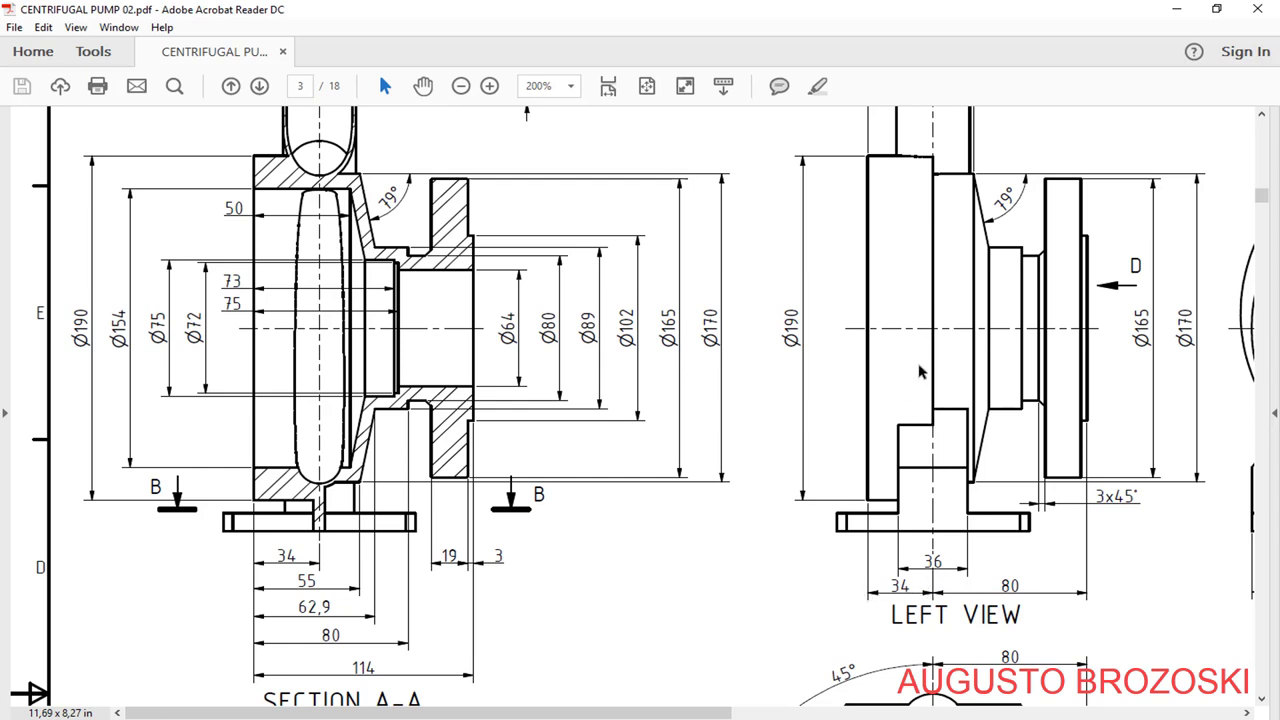
key(alt+Tab)
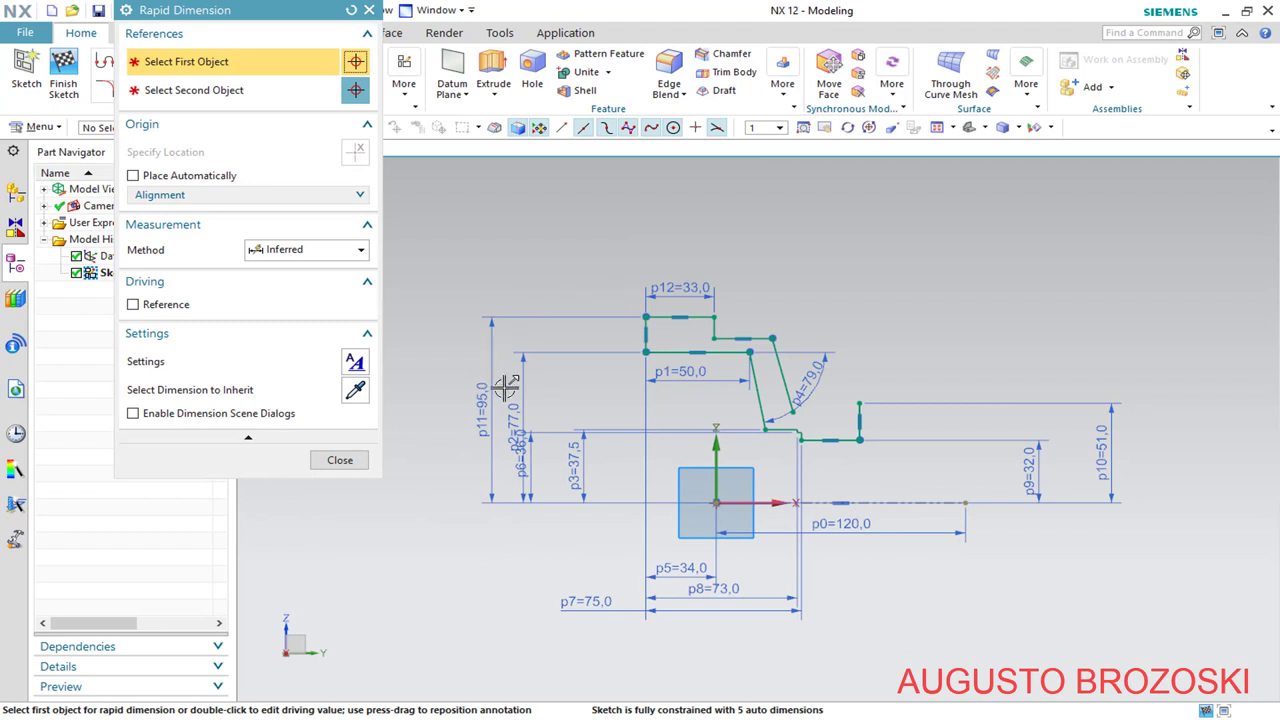
double_click(682, 288)
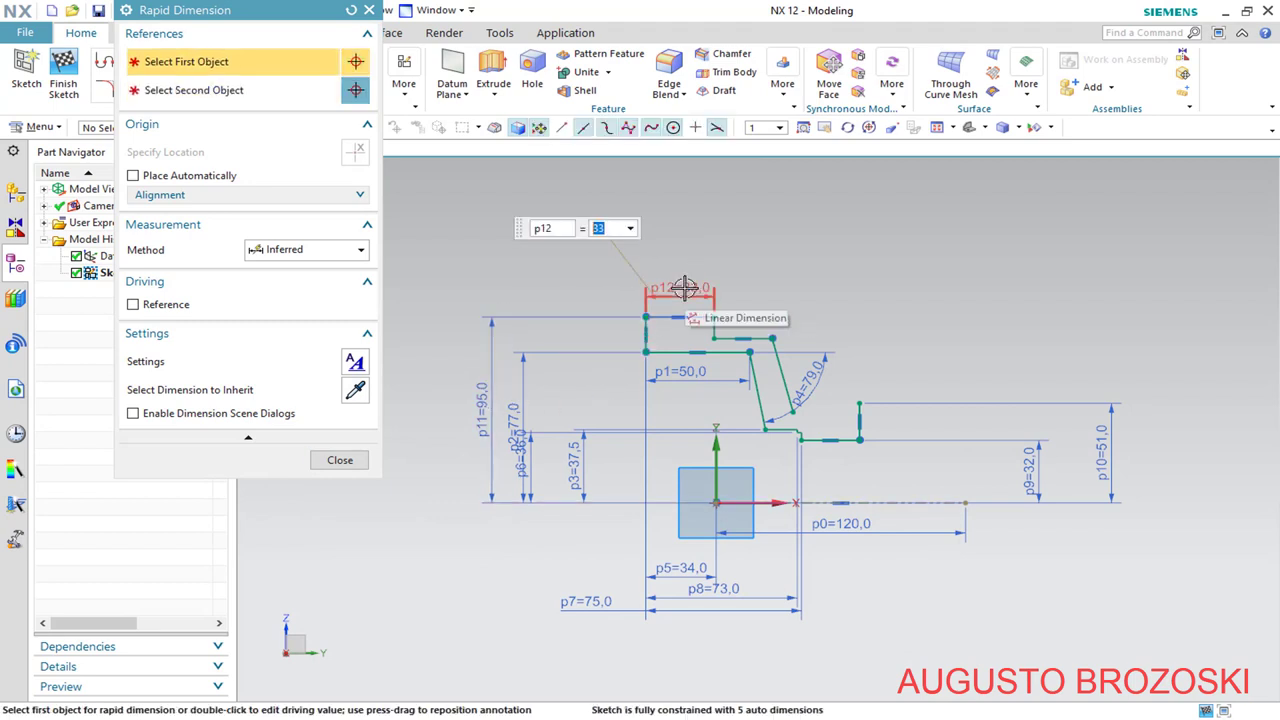
text(3)
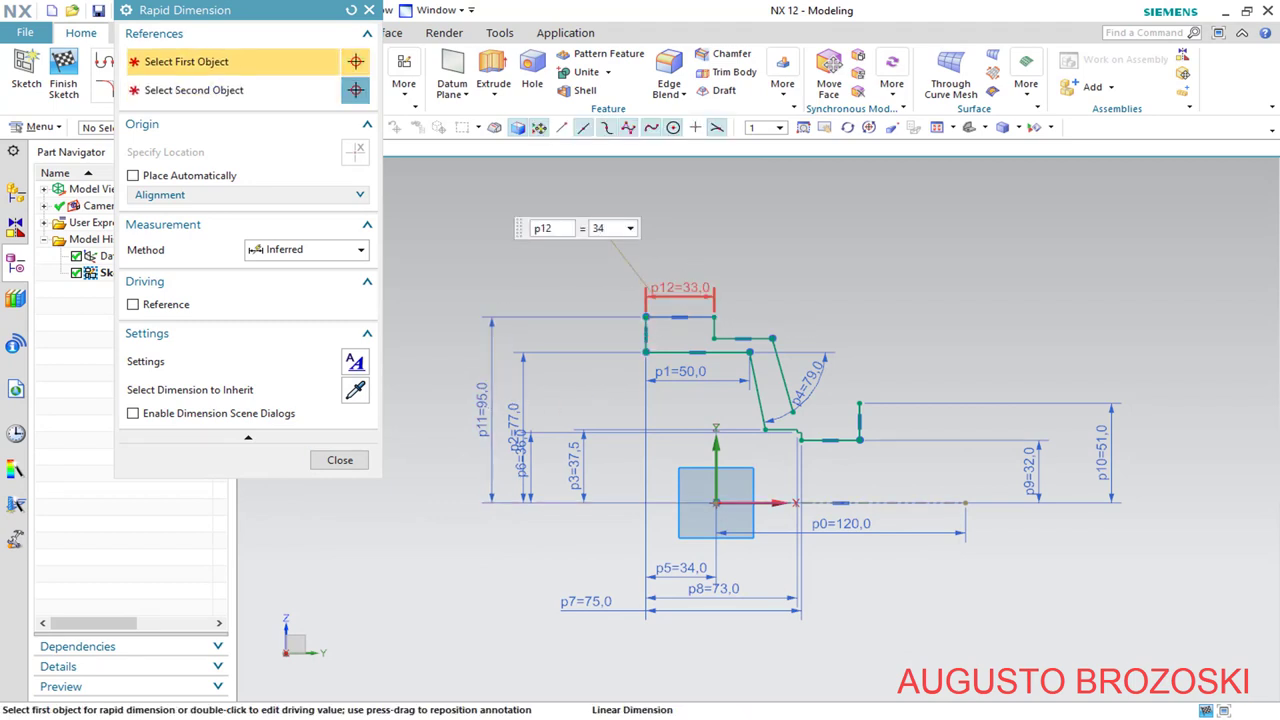
text(4)
key(Return)
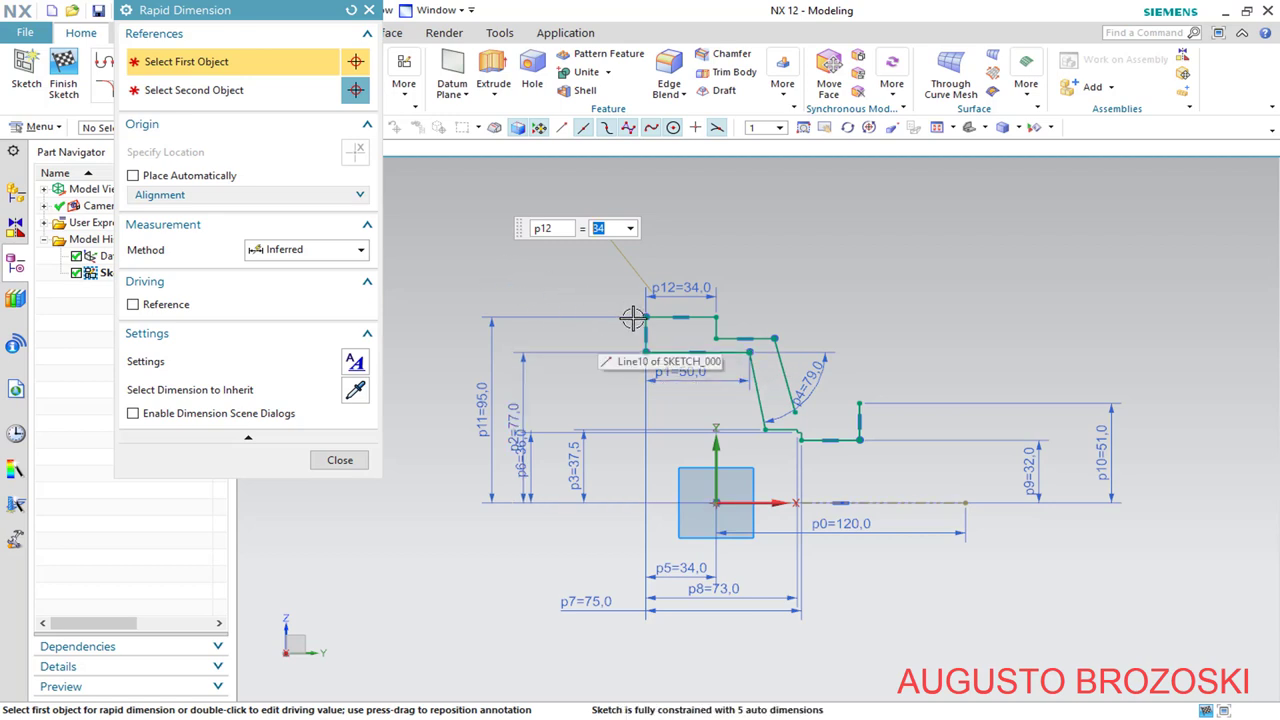
Add horizontal dimension p13 from the top-left point to the slanted line's upper end, set to 55
click(645, 317)
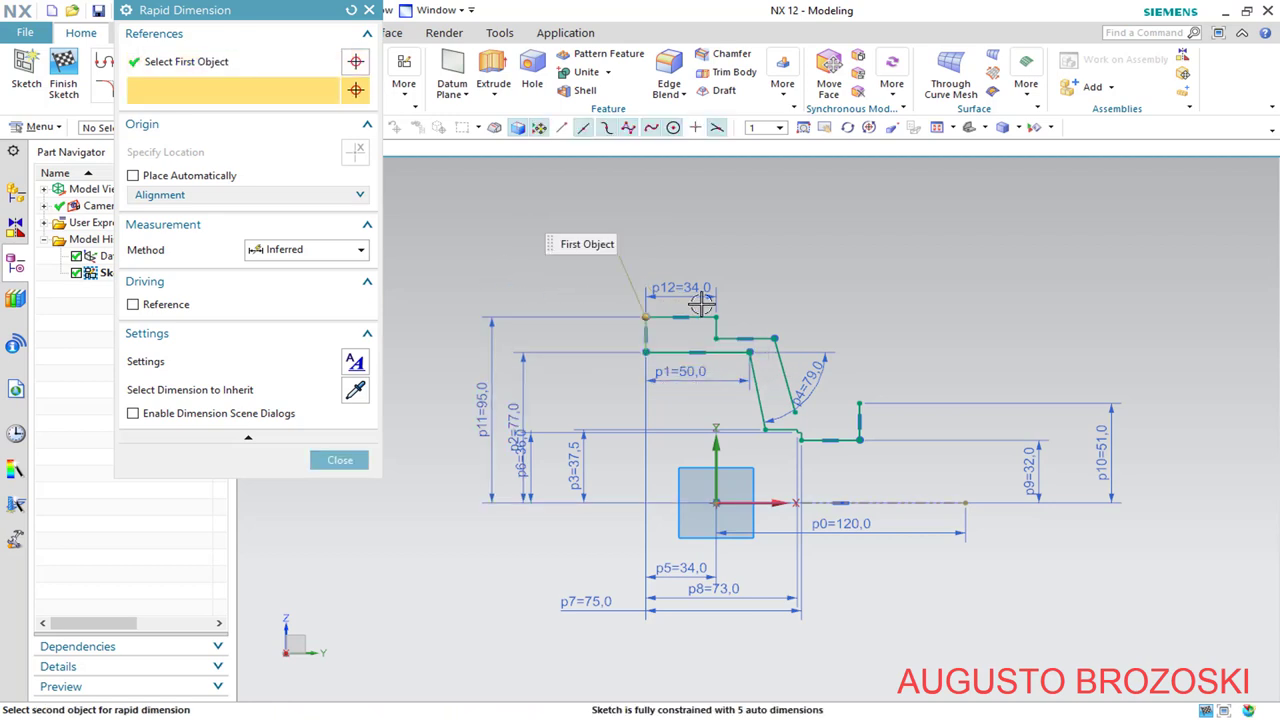
click(775, 336)
click(719, 247)
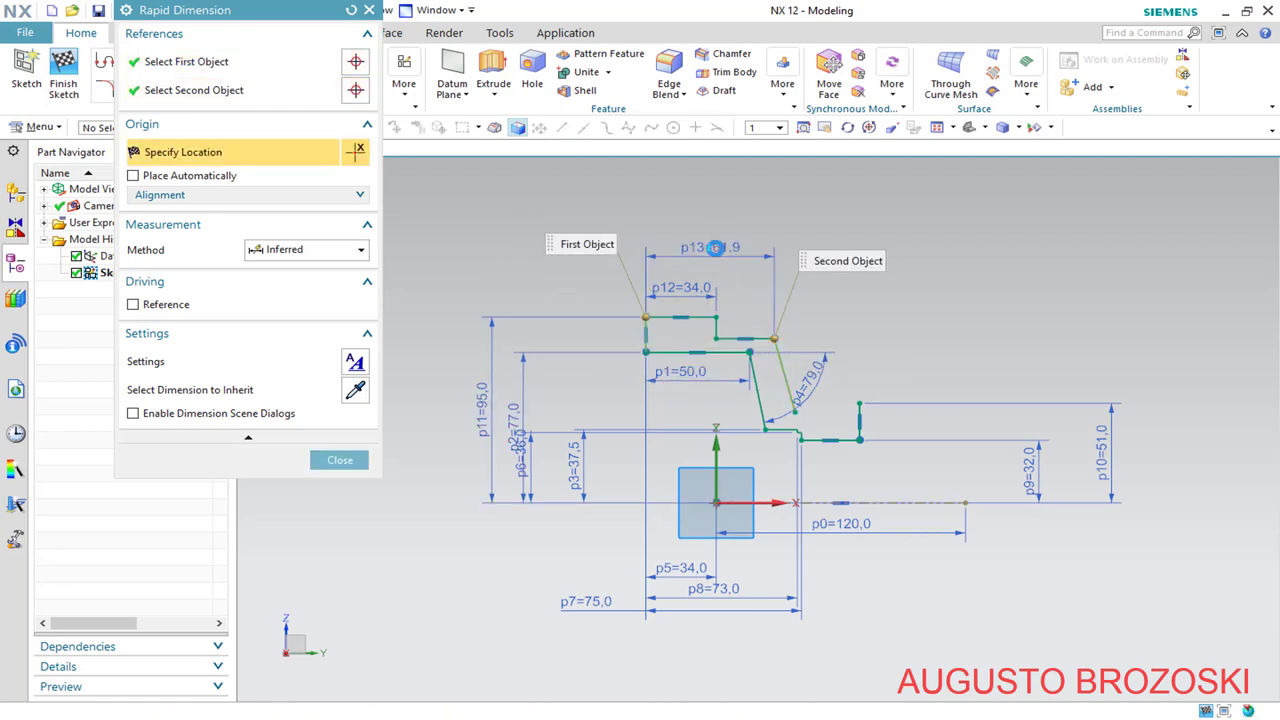
key(alt+Tab)
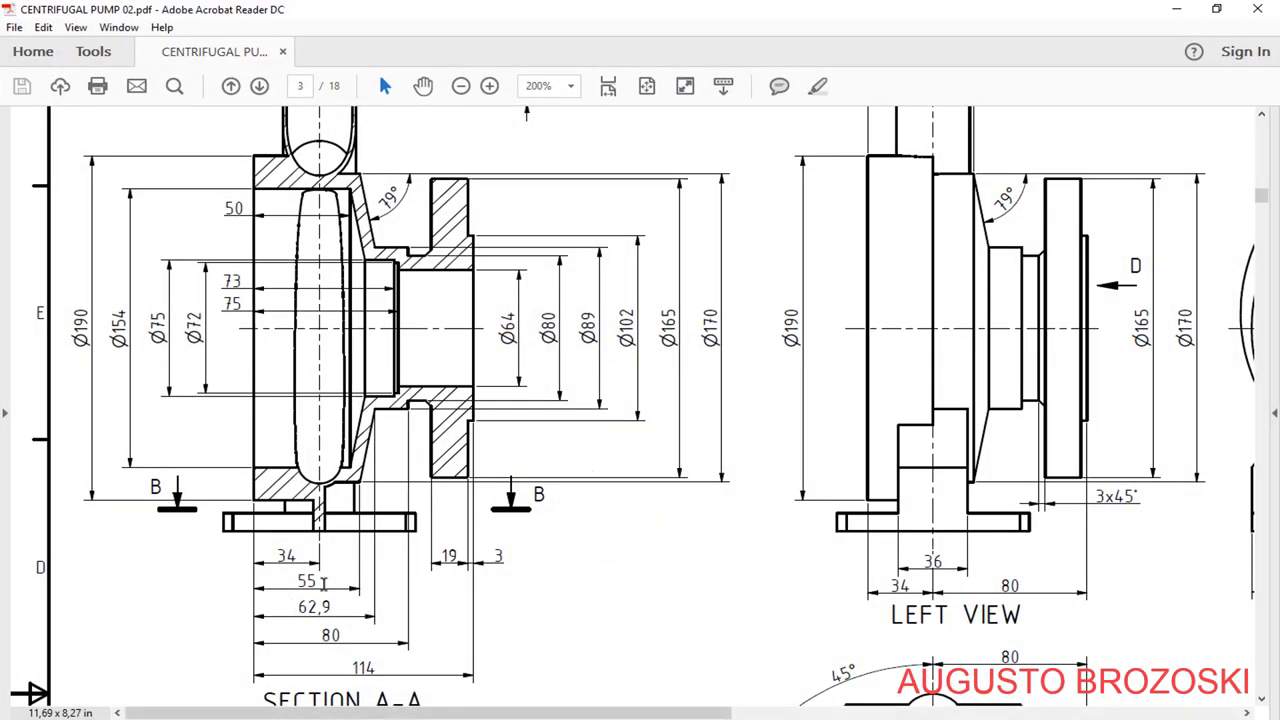
click(1172, 10)
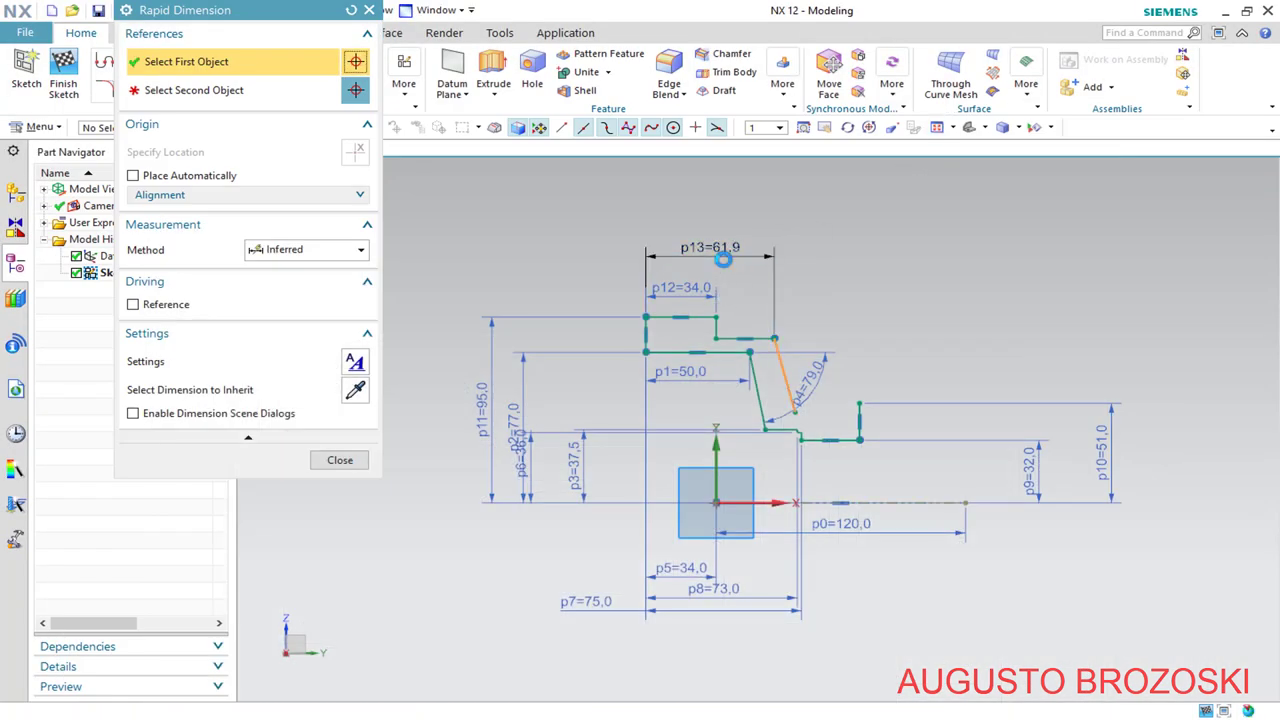
double_click(723, 259)
text(5)
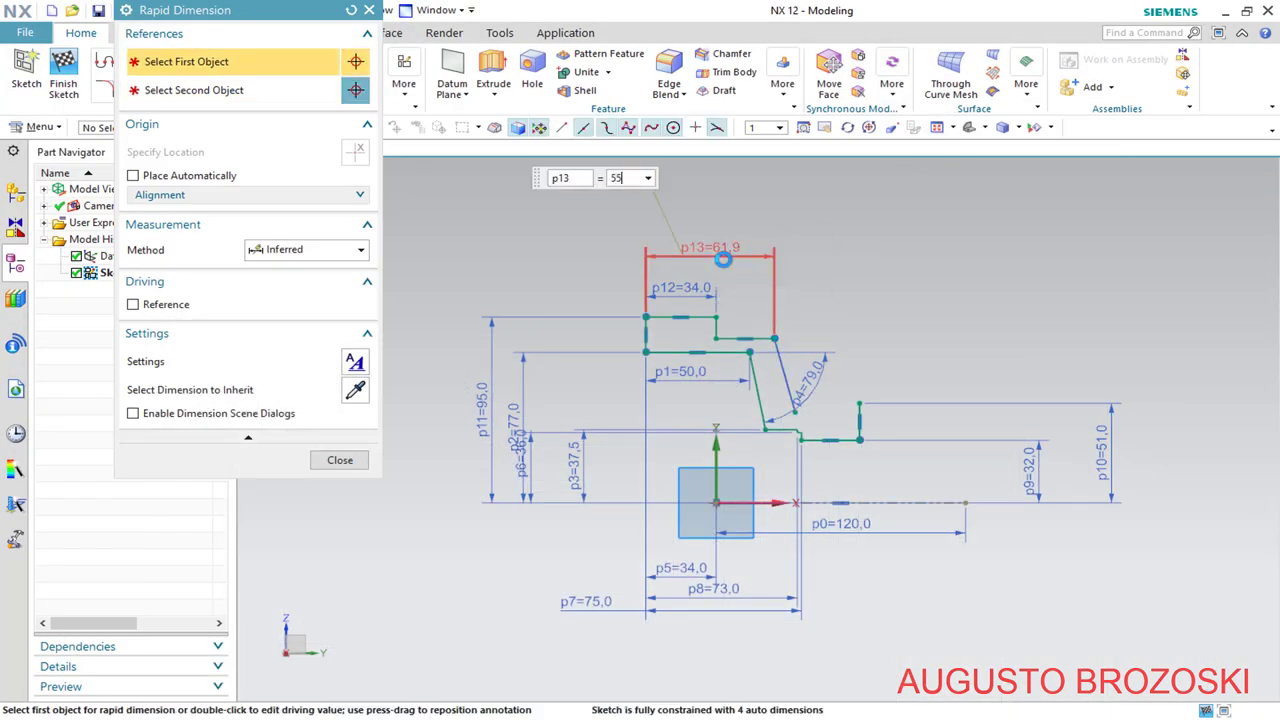
text(5)
key(Return)
scroll(725, 398, down, 1)
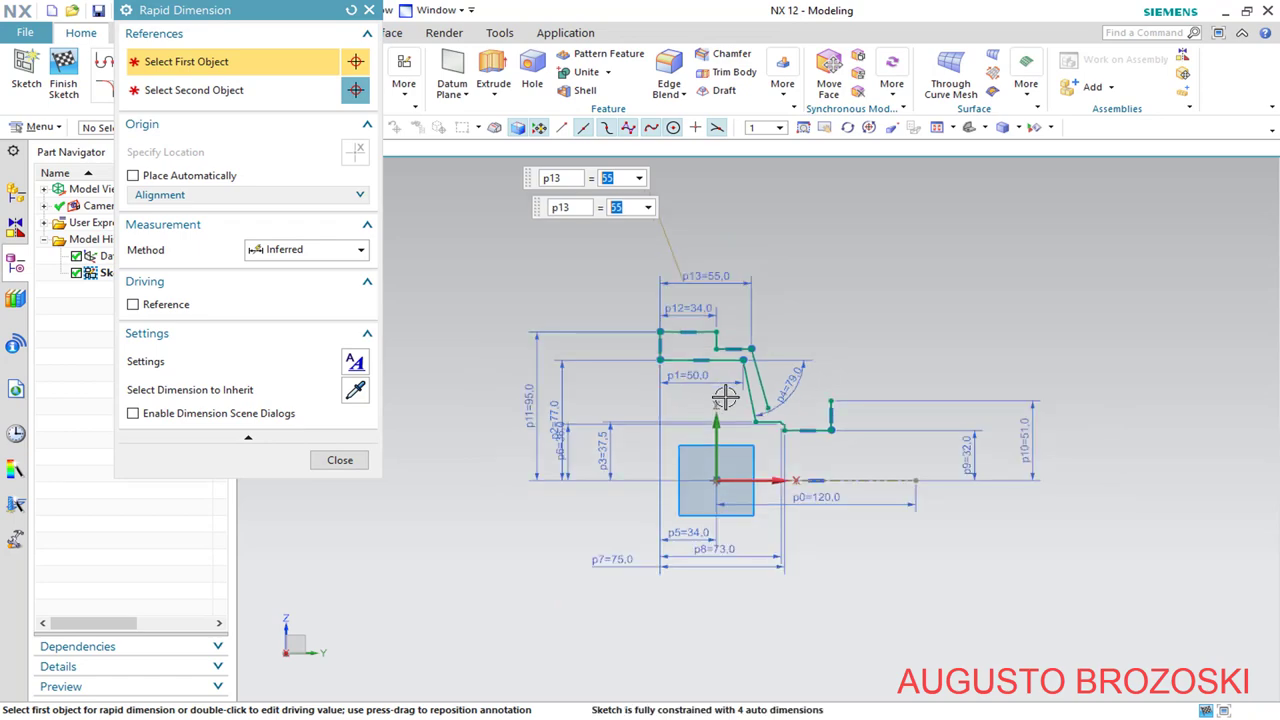
scroll(725, 398, up, 4)
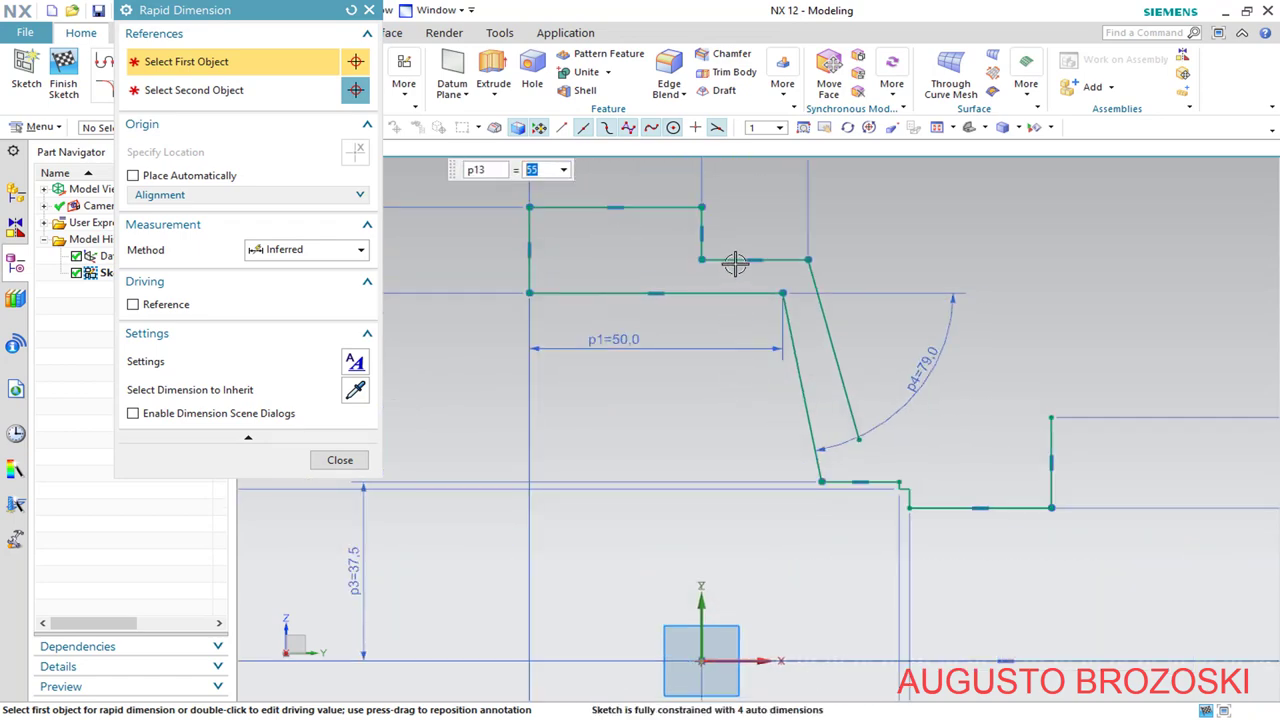
Close Rapid Dimension and constrain the two slanted lines parallel
click(369, 10)
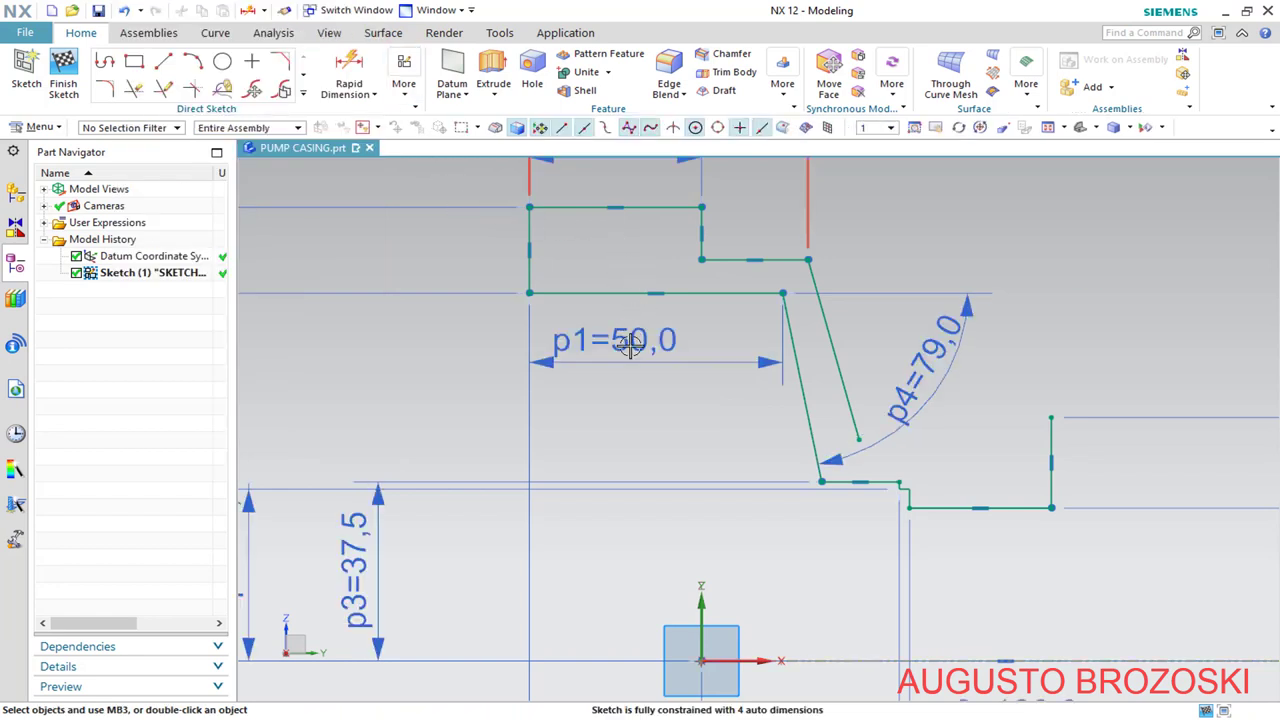
click(793, 360)
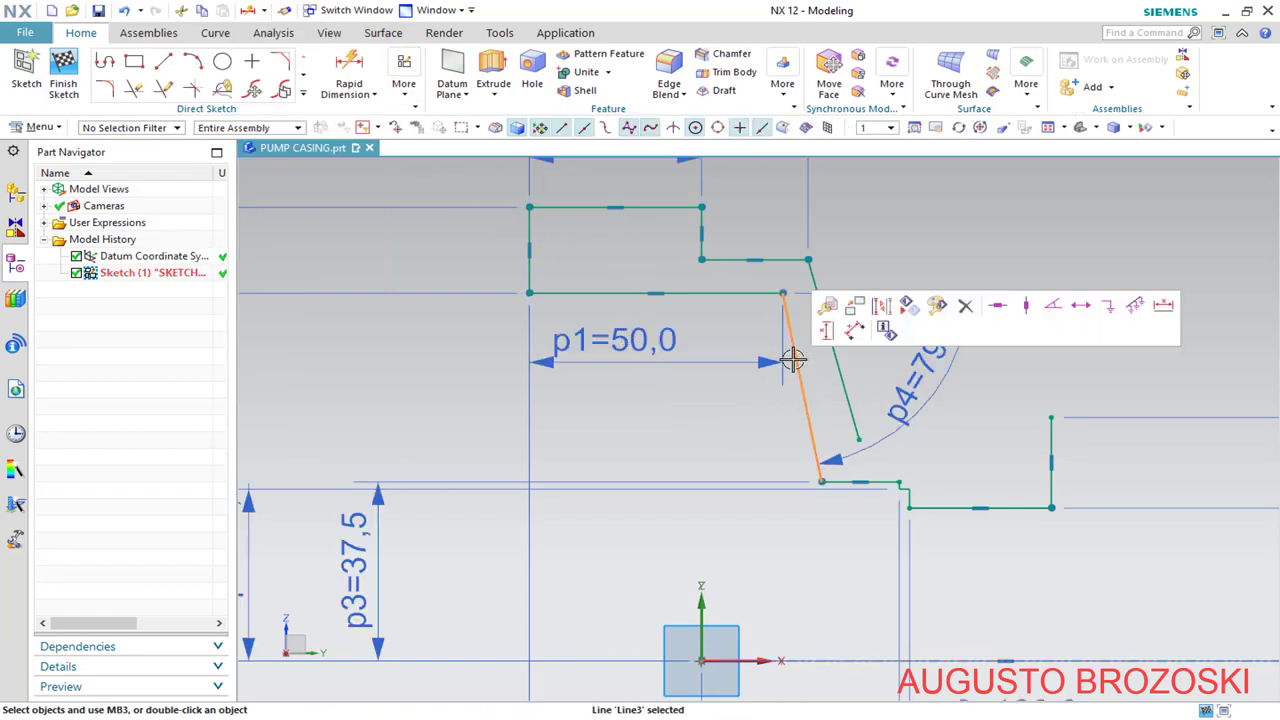
click(843, 375)
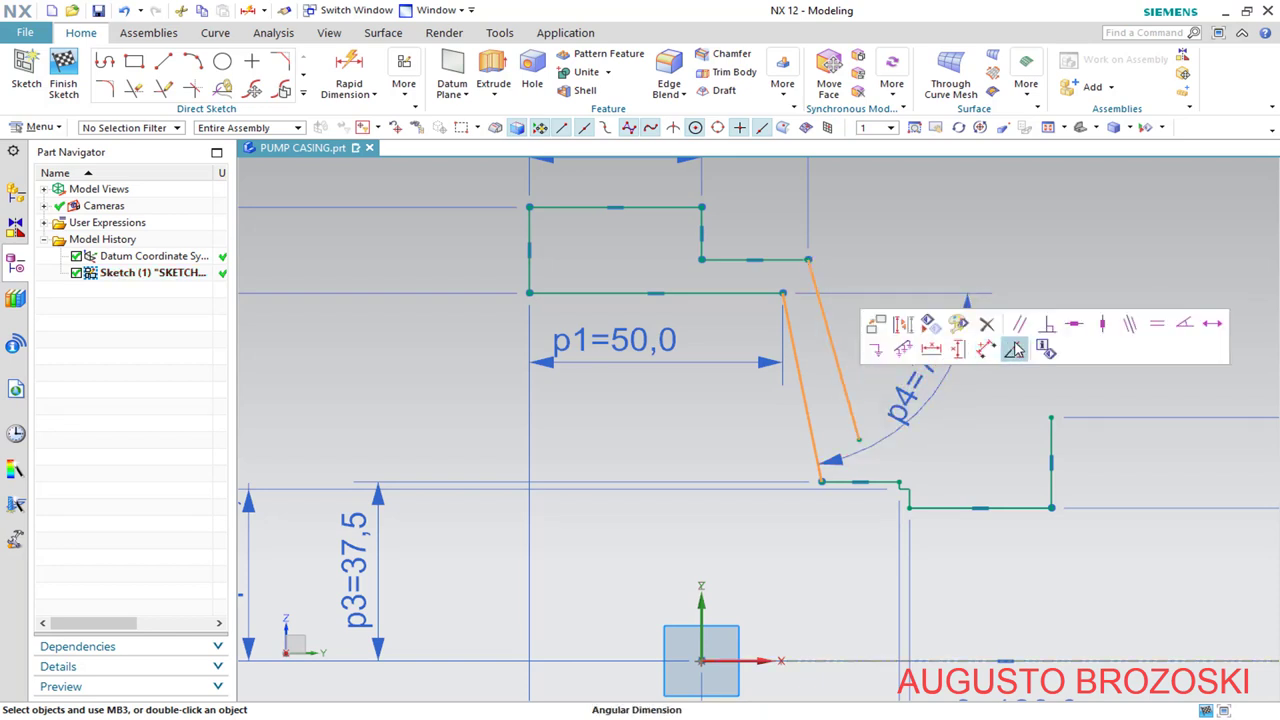
click(1020, 326)
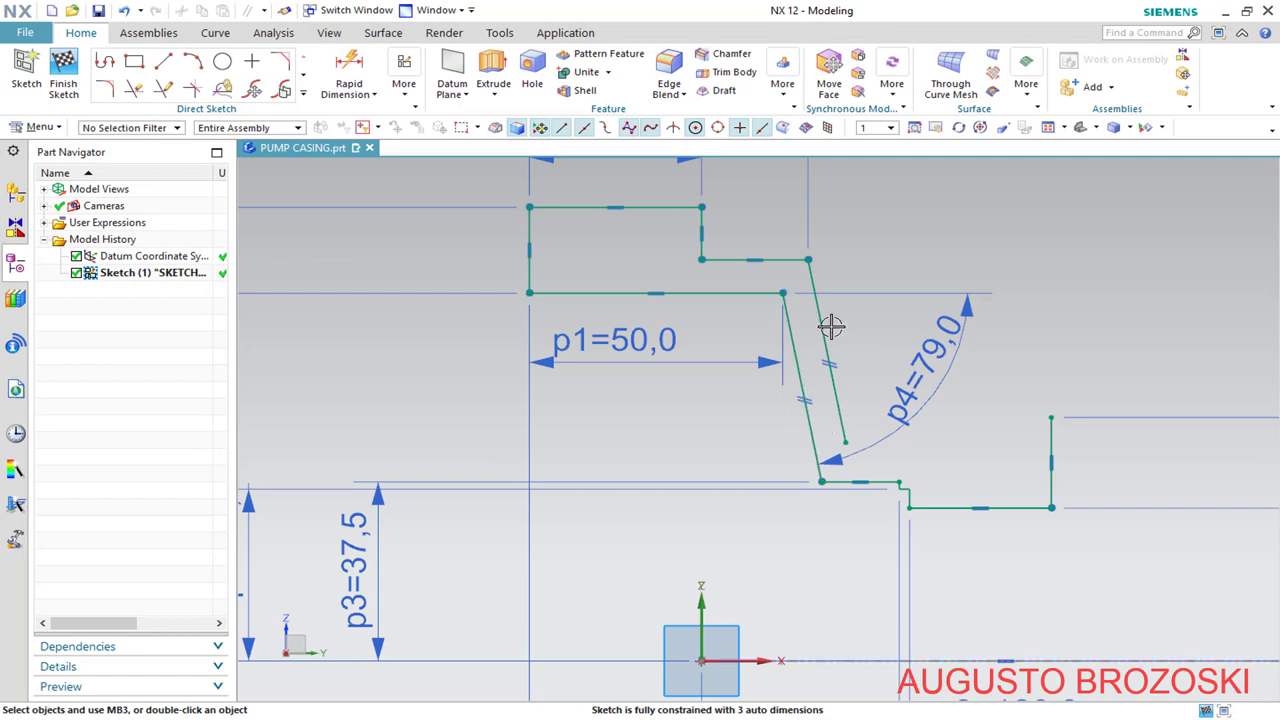
Move the p6 dimension right of p3 and the p2 dimension away from p11
scroll(689, 394, down, 6)
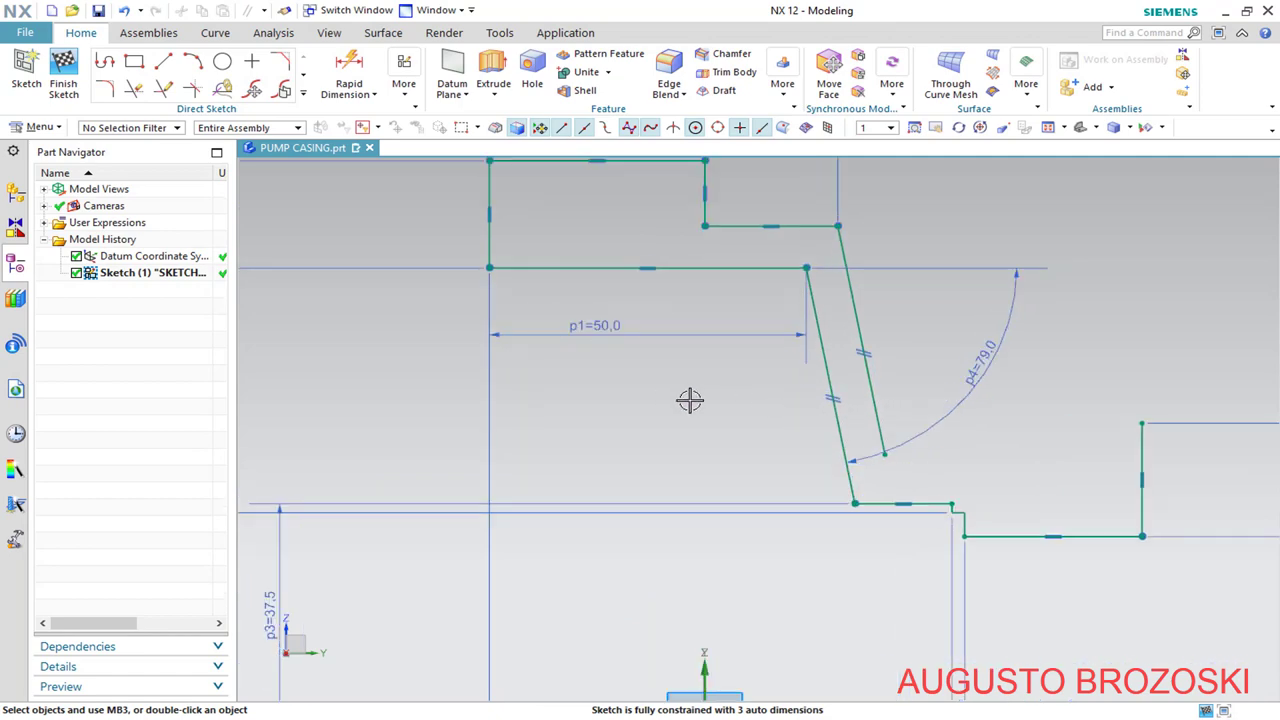
scroll(650, 415, up, 2)
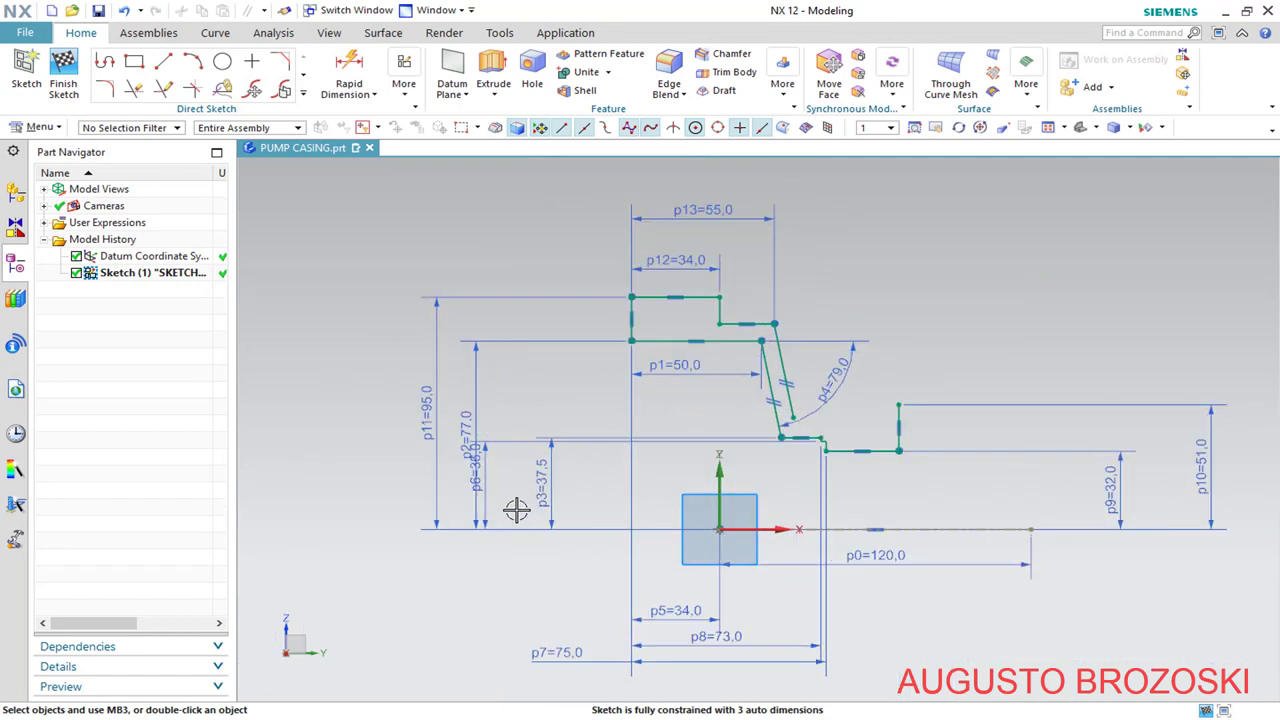
drag(486, 480, 582, 481)
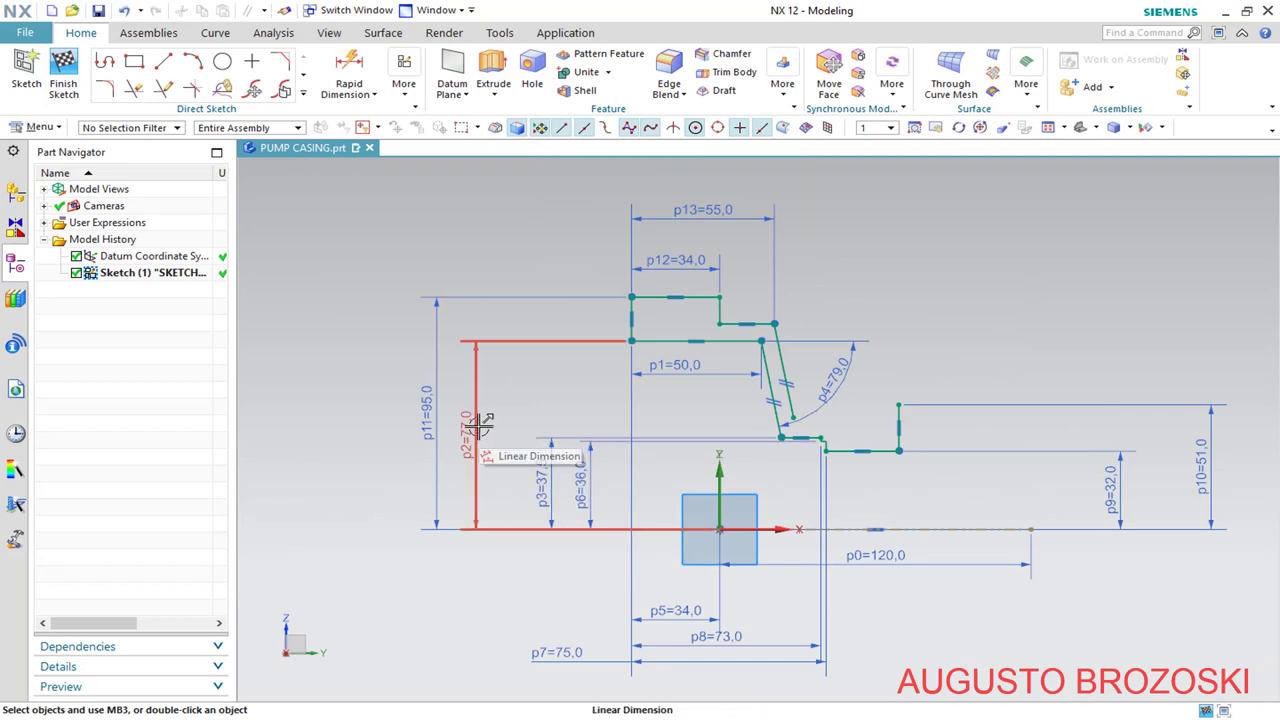
mouse_move(466, 429)
mouse_down()
mouse_move(514, 434)
mouse_move(434, 403)
mouse_move(474, 417)
mouse_up()
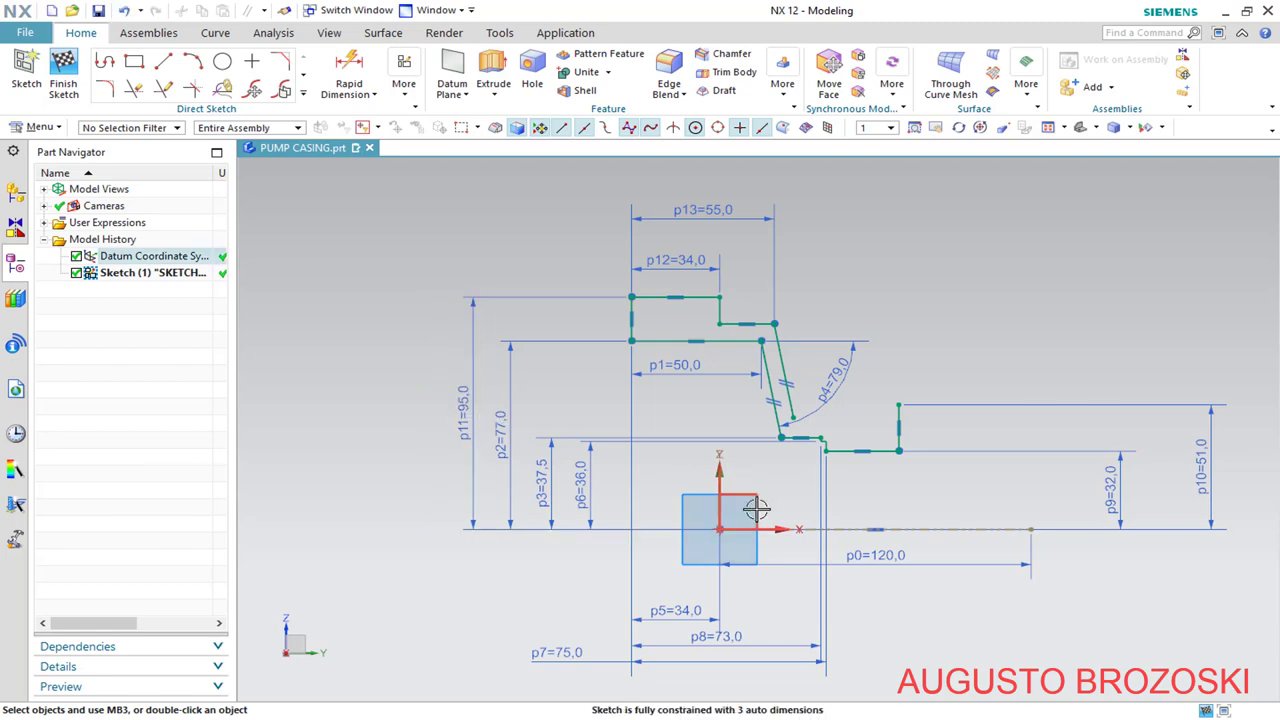
scroll(1015, 460, down, 1)
scroll(1010, 473, up, 3)
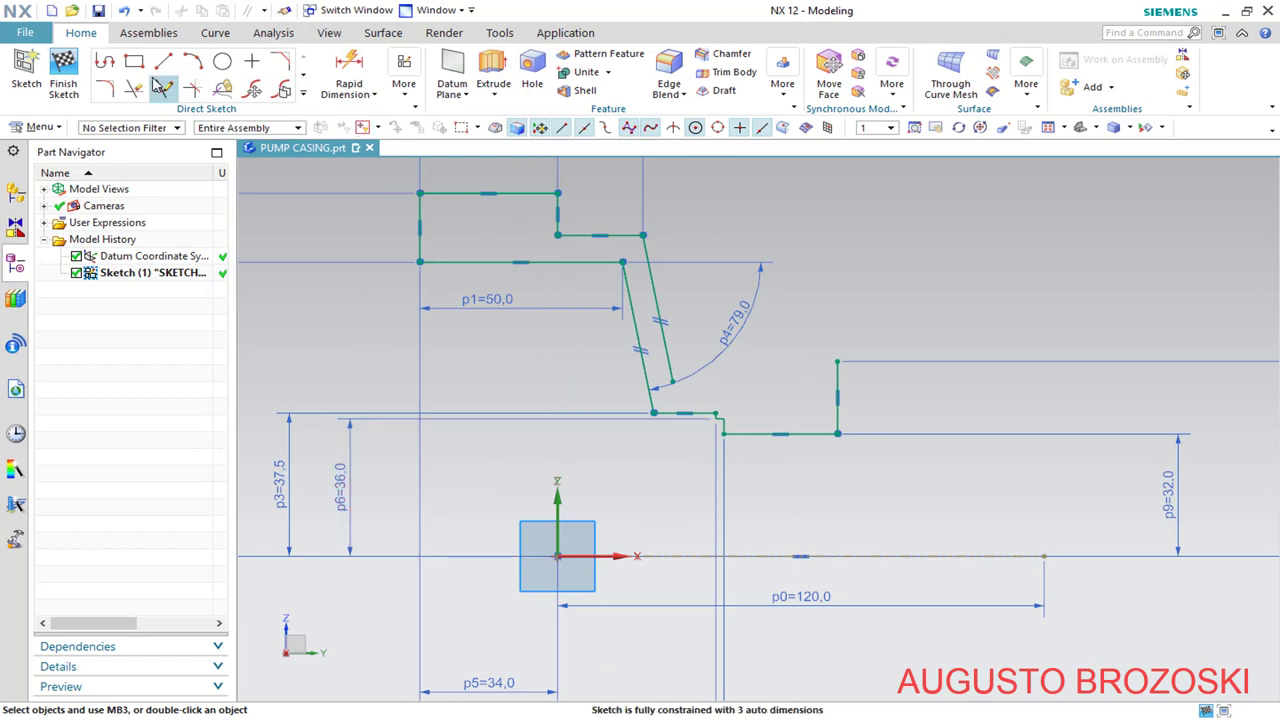
Draw short horizontal and downward lines from the slanted line's lower end with Profile
click(105, 61)
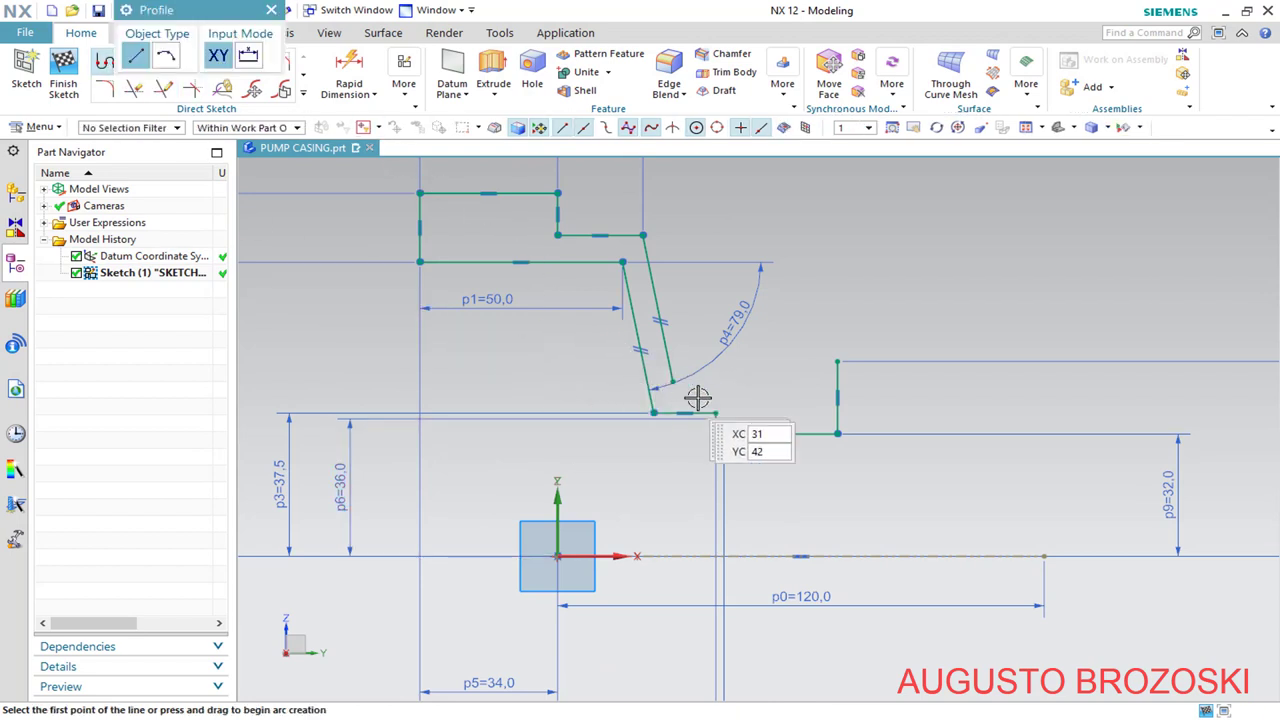
scroll(708, 391, up, 1)
click(663, 380)
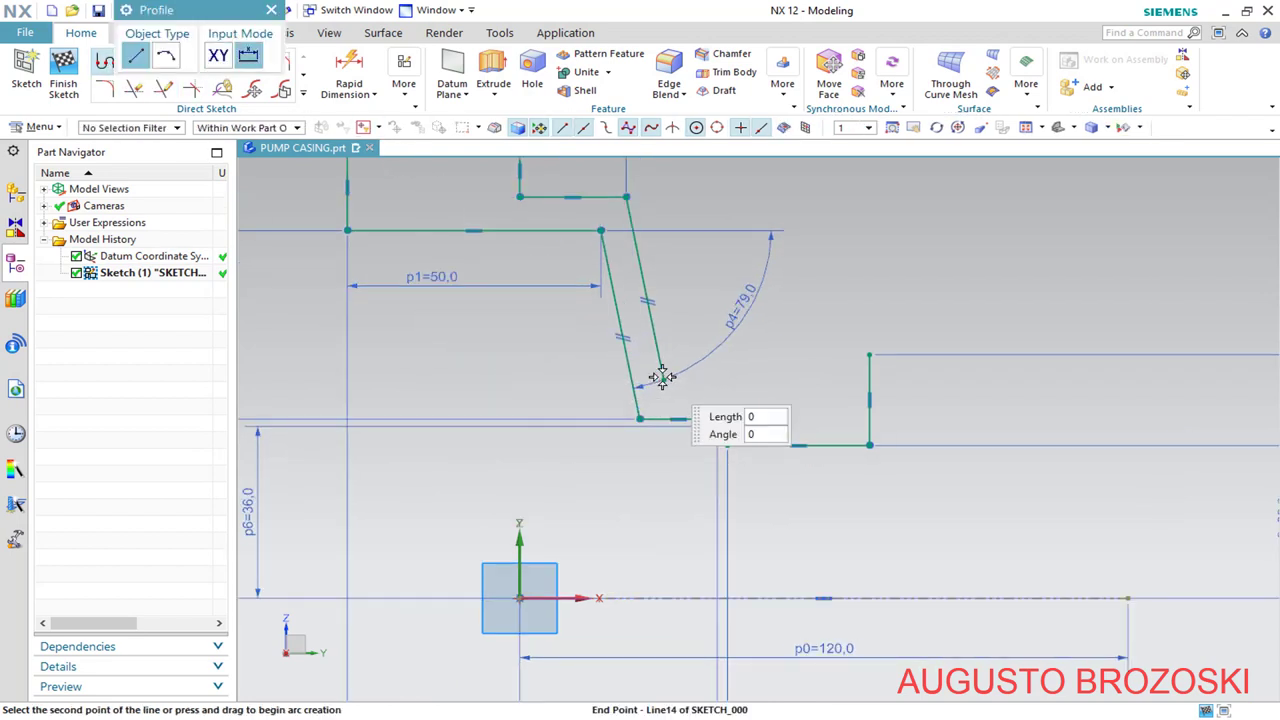
click(750, 380)
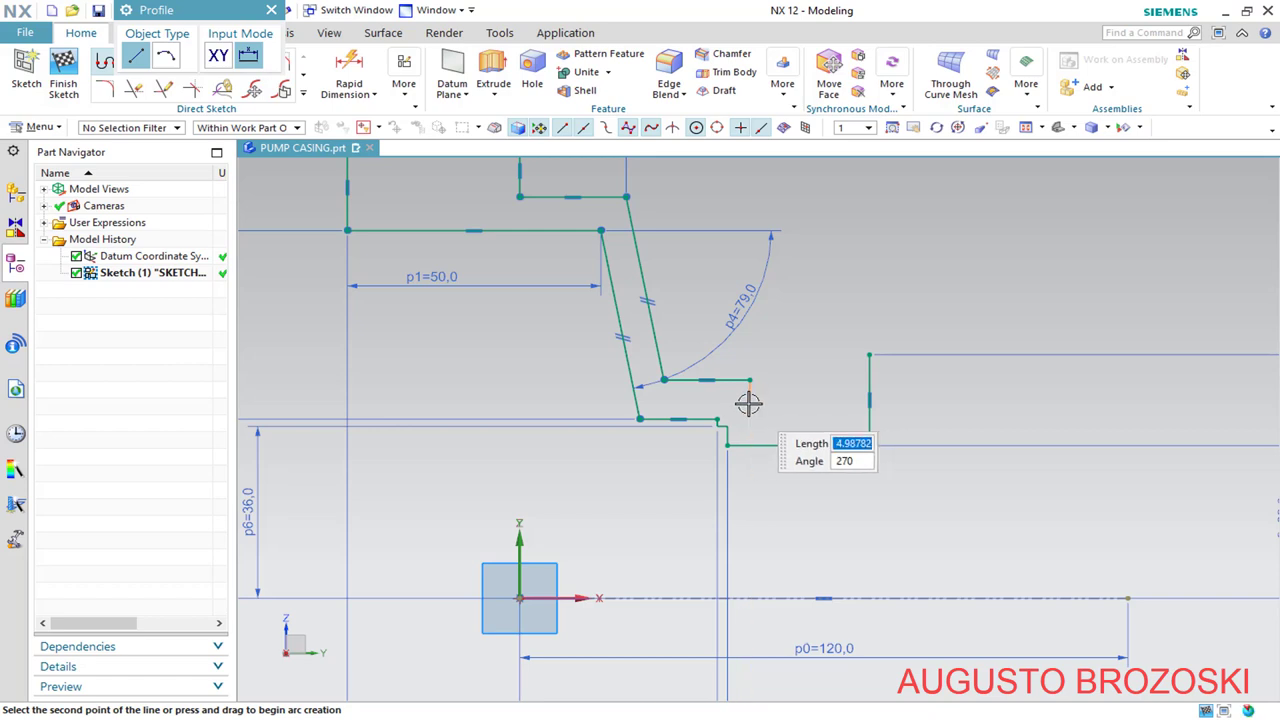
click(768, 402)
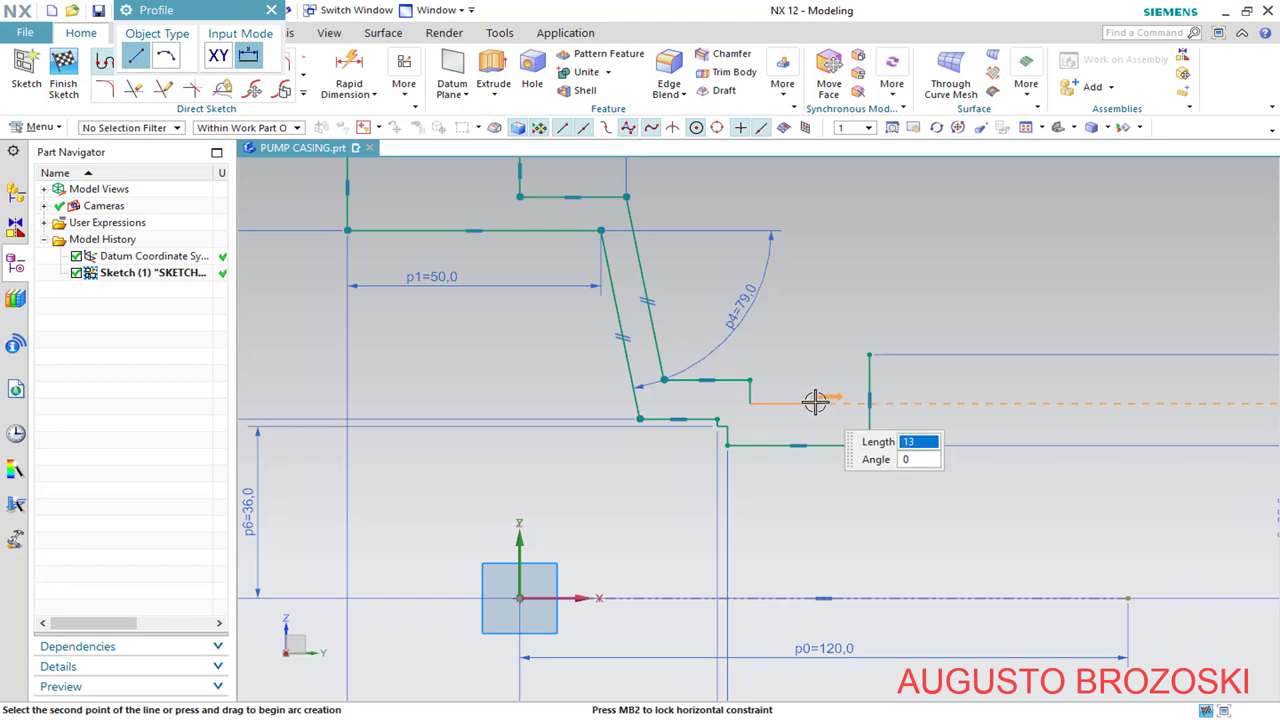
click(816, 402)
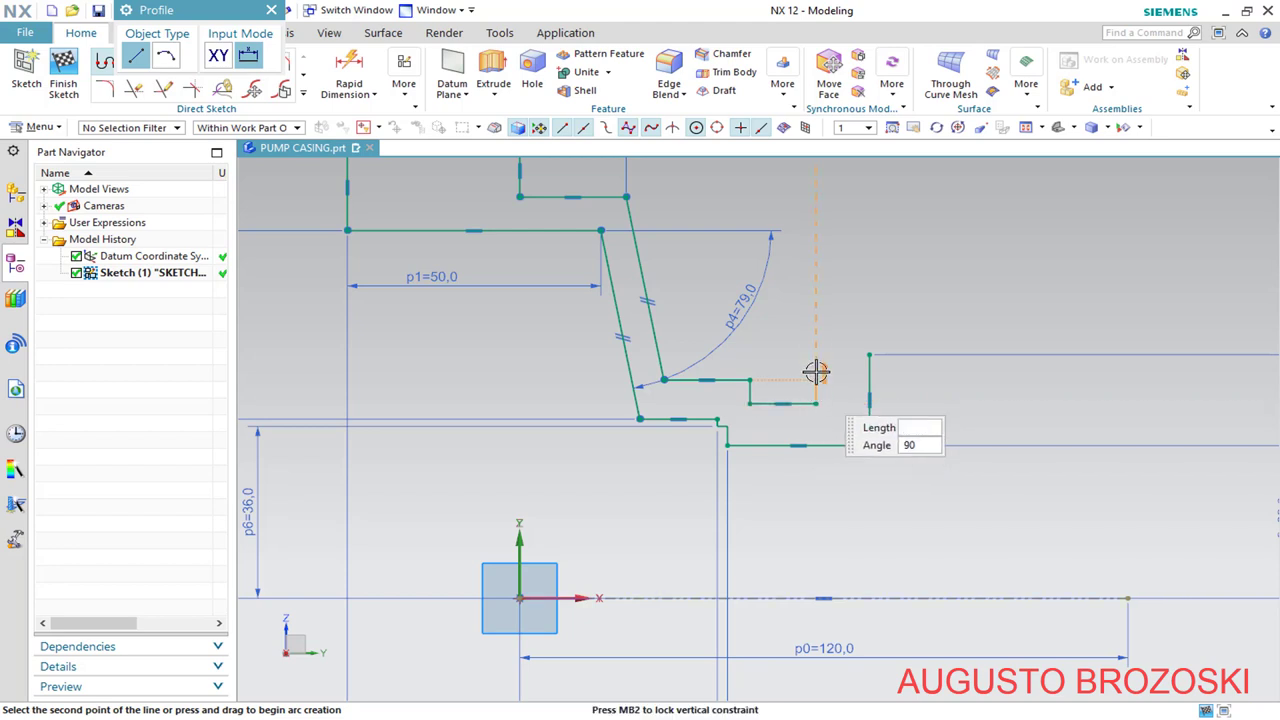
Draw the flange's vertical, top and face lines, closing the profile onto the existing endpoint
click(812, 251)
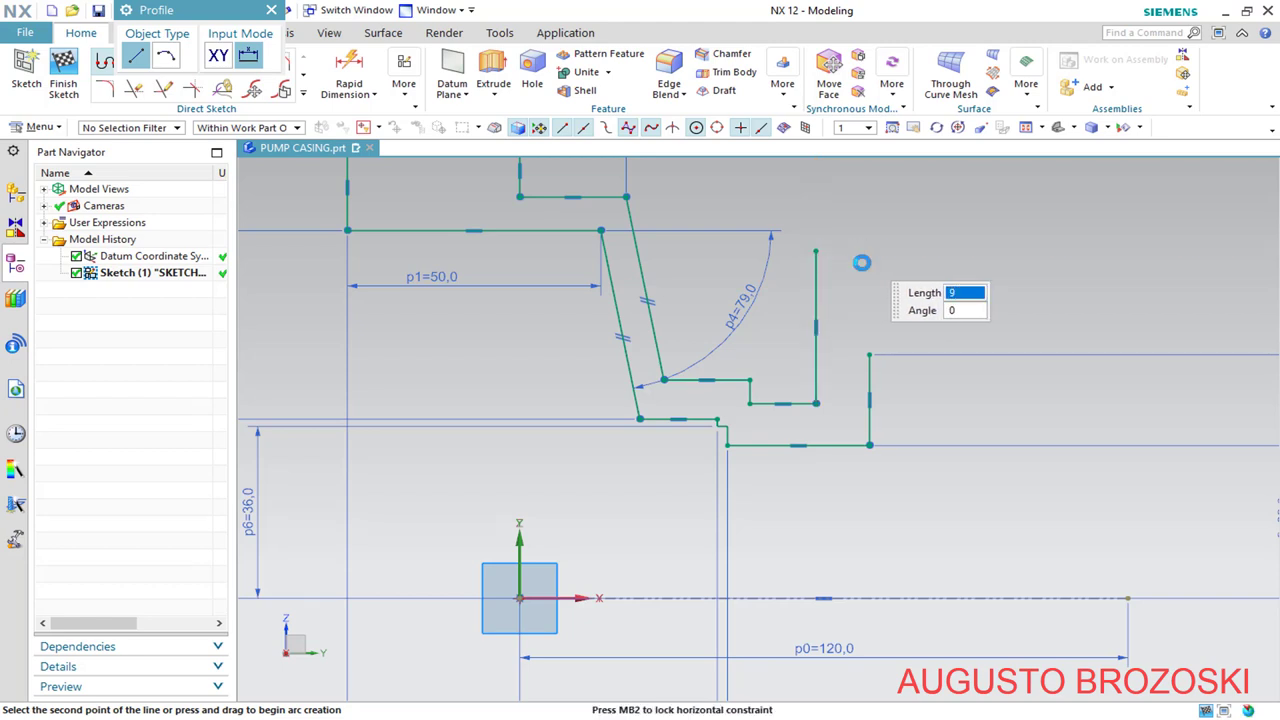
click(862, 251)
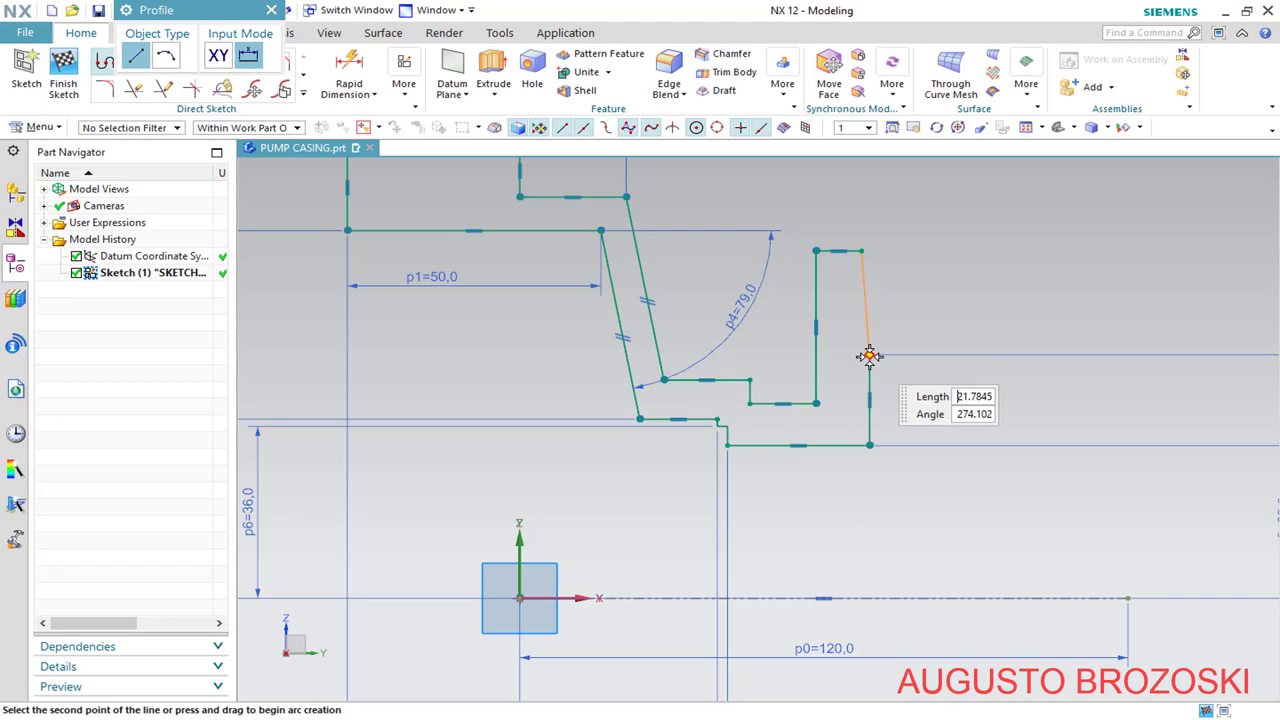
scroll(869, 356, up, 6)
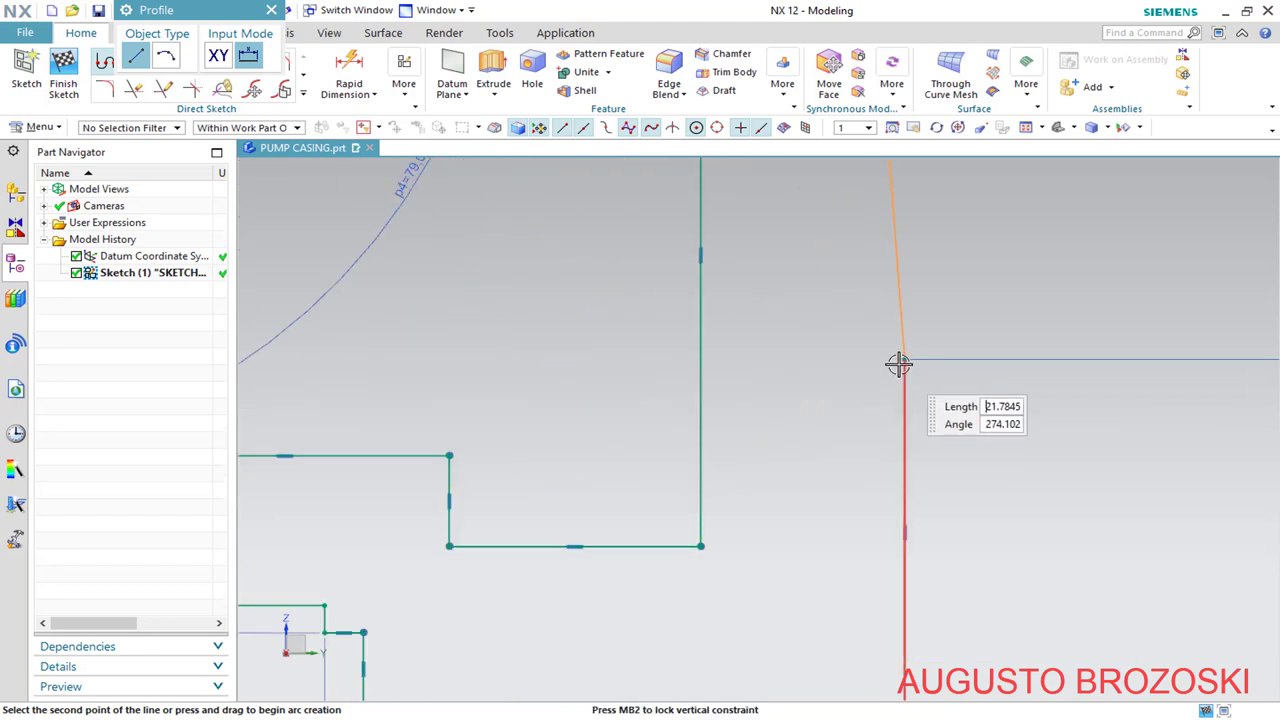
click(875, 358)
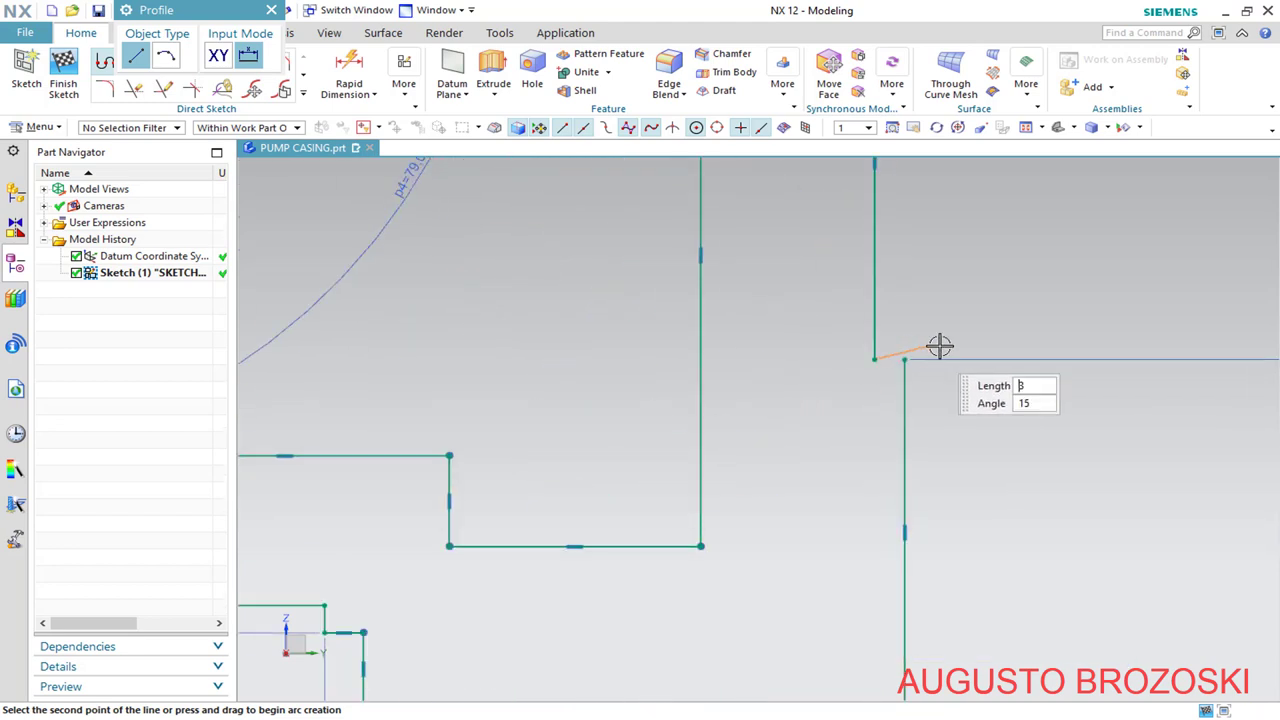
click(904, 358)
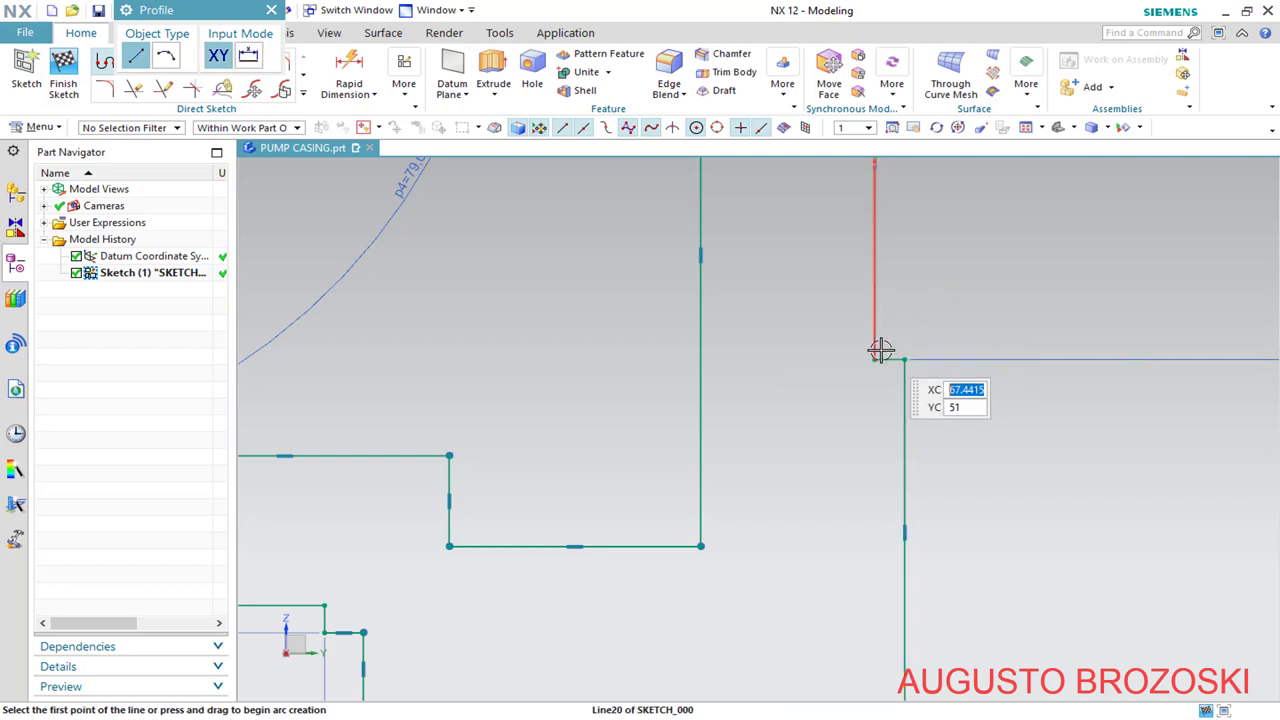
scroll(880, 350, down, 8)
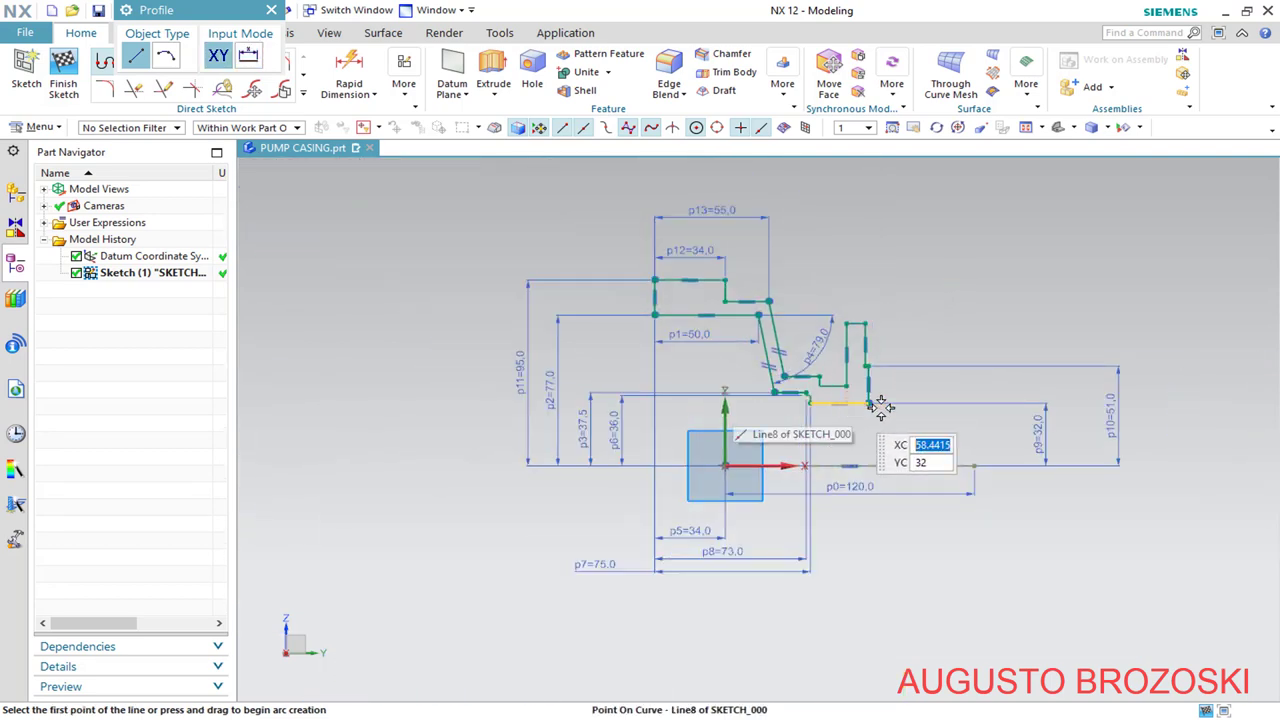
scroll(995, 422, up, 1)
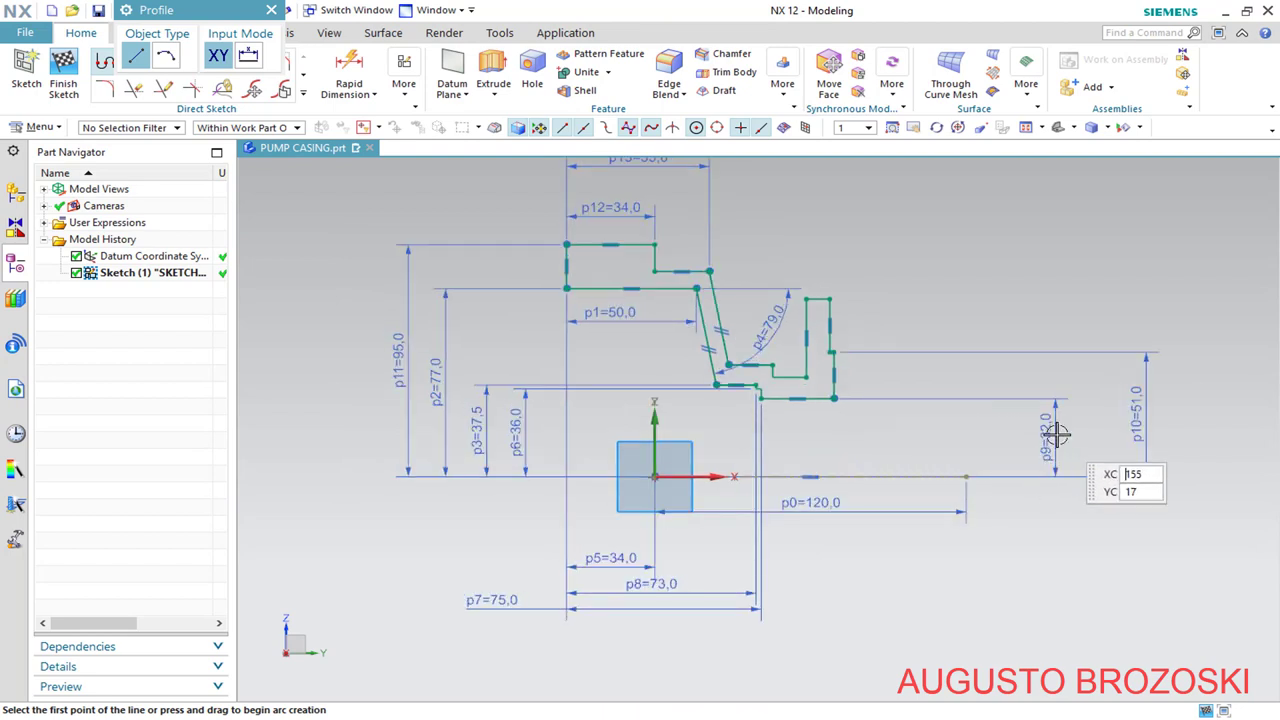
Finish the profile and move the p9 and p10 dimensions closer to the sketch
key(Escape)
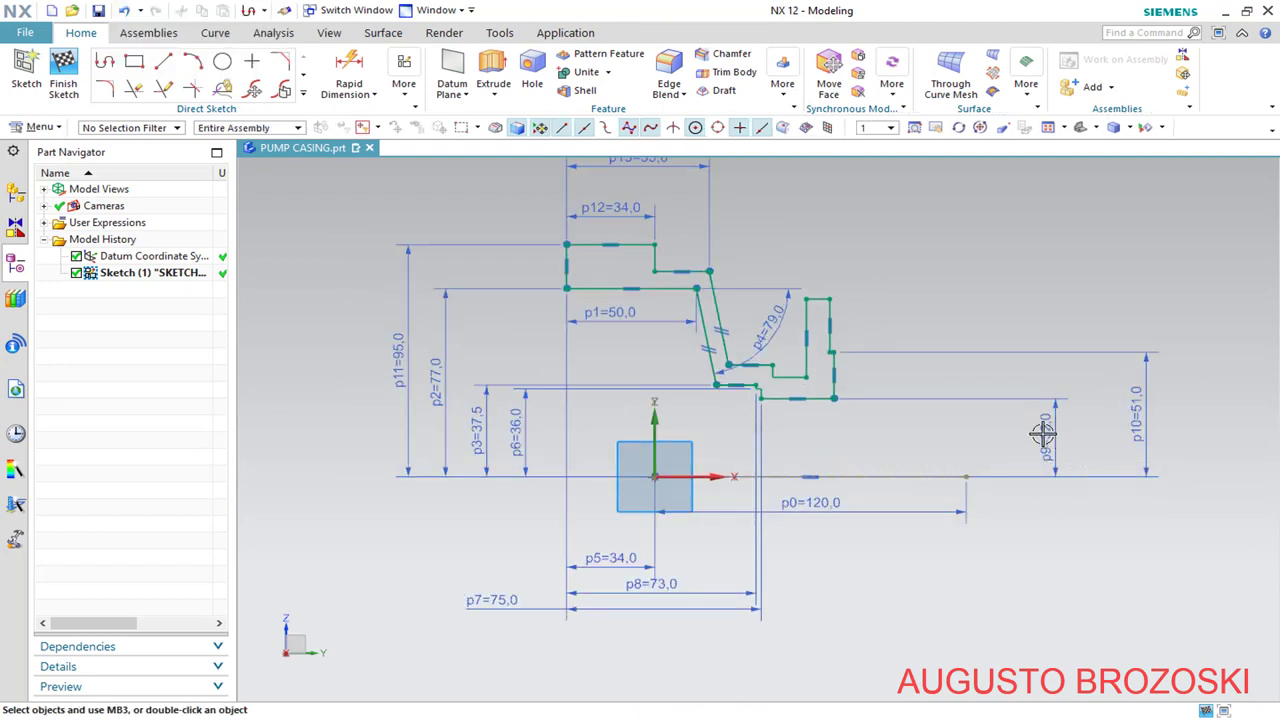
drag(1042, 432, 890, 432)
drag(1143, 408, 1010, 414)
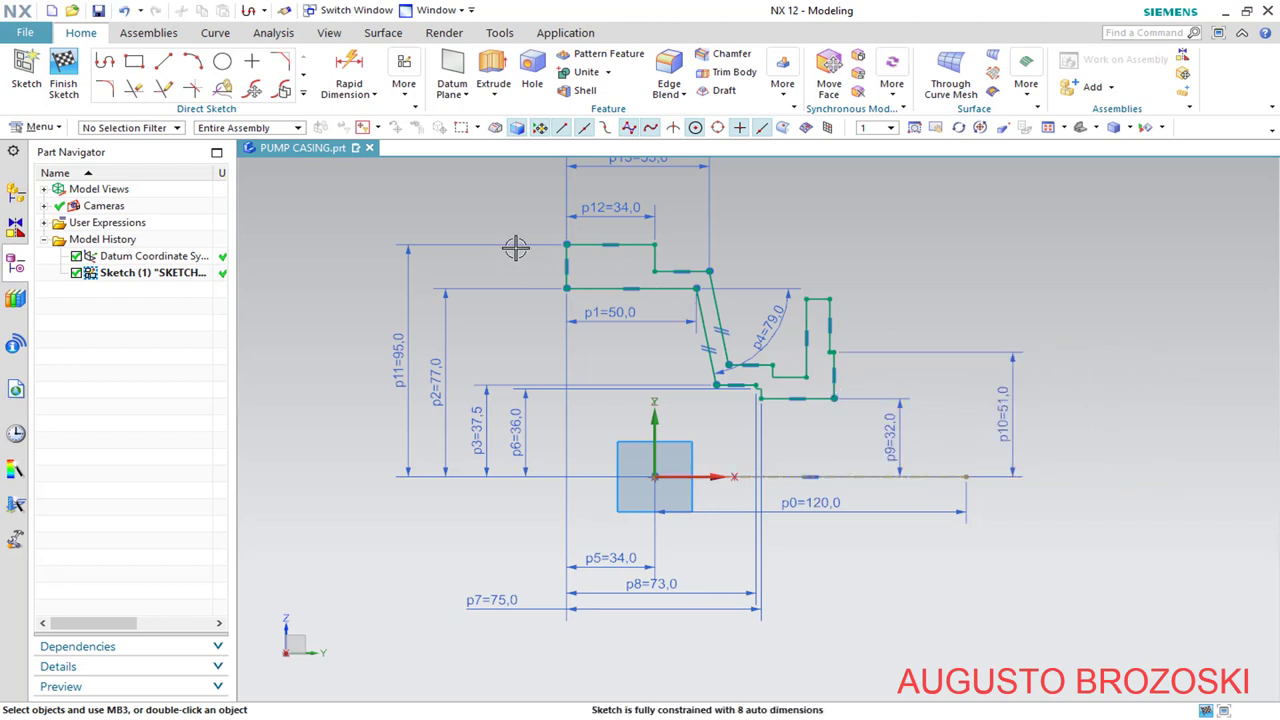
Add vertical dimension p14 from the X axis and set it to 80/2 (40,0)
click(349, 64)
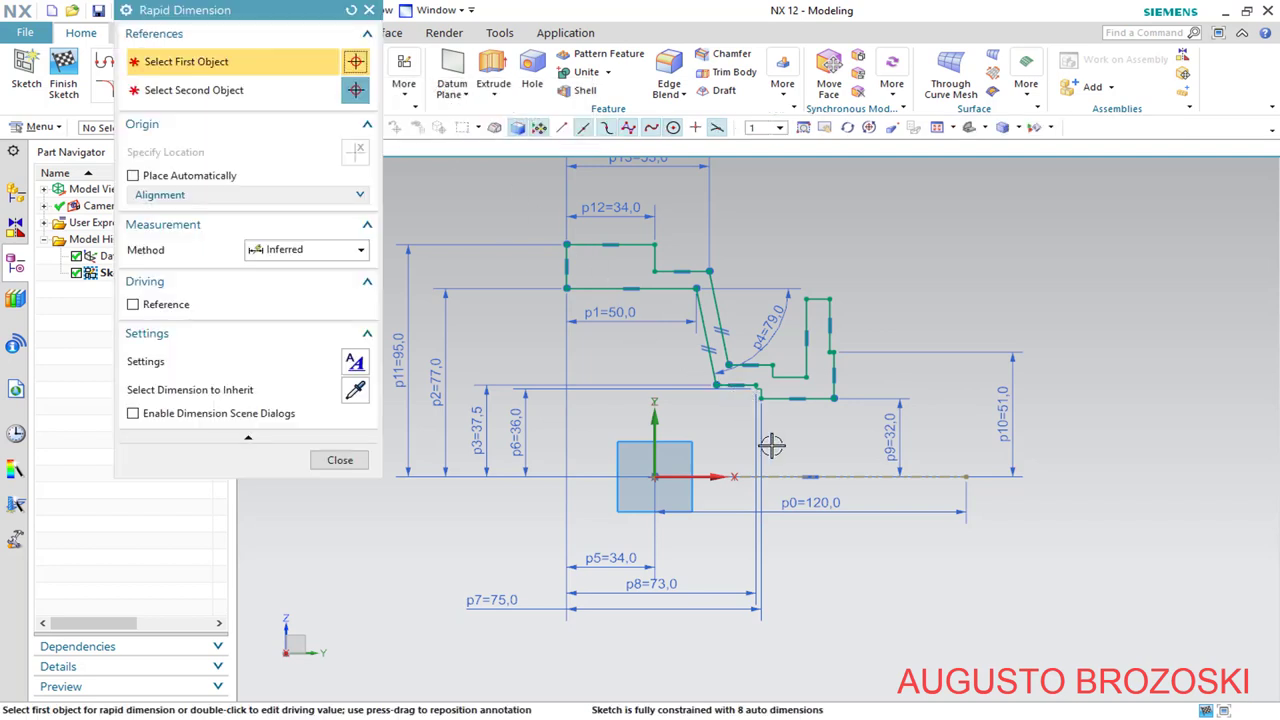
click(780, 449)
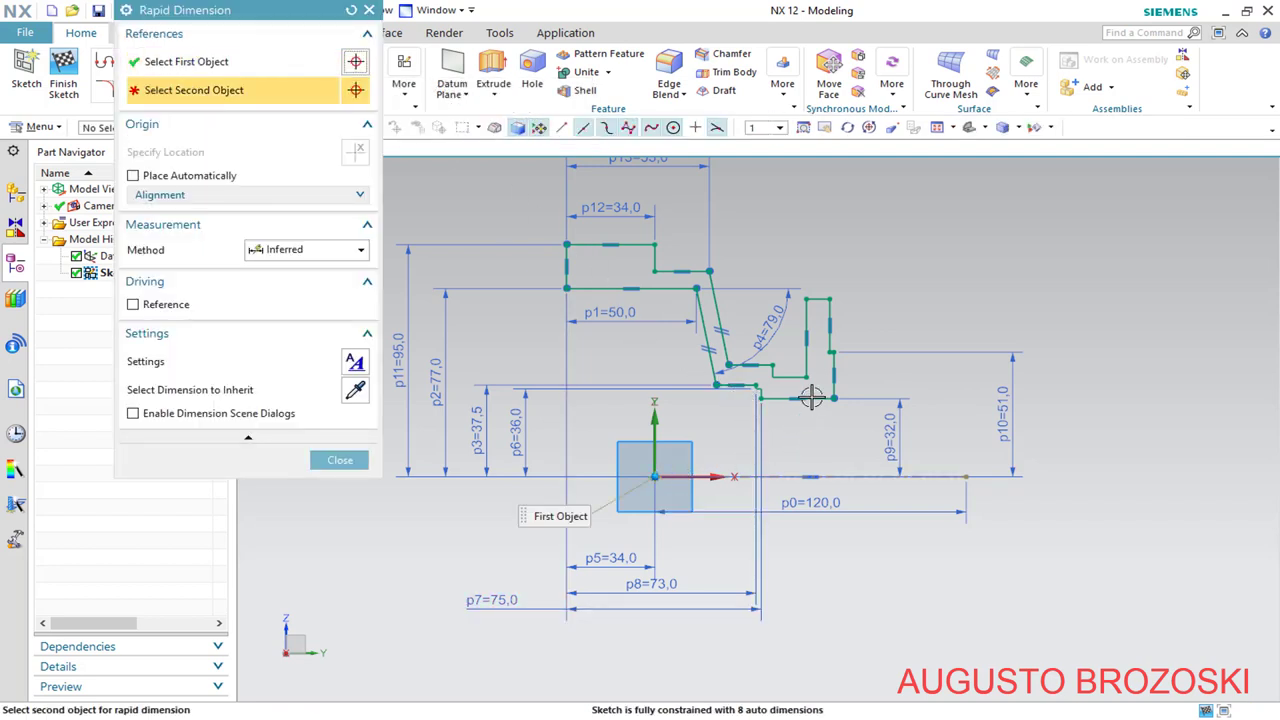
click(806, 379)
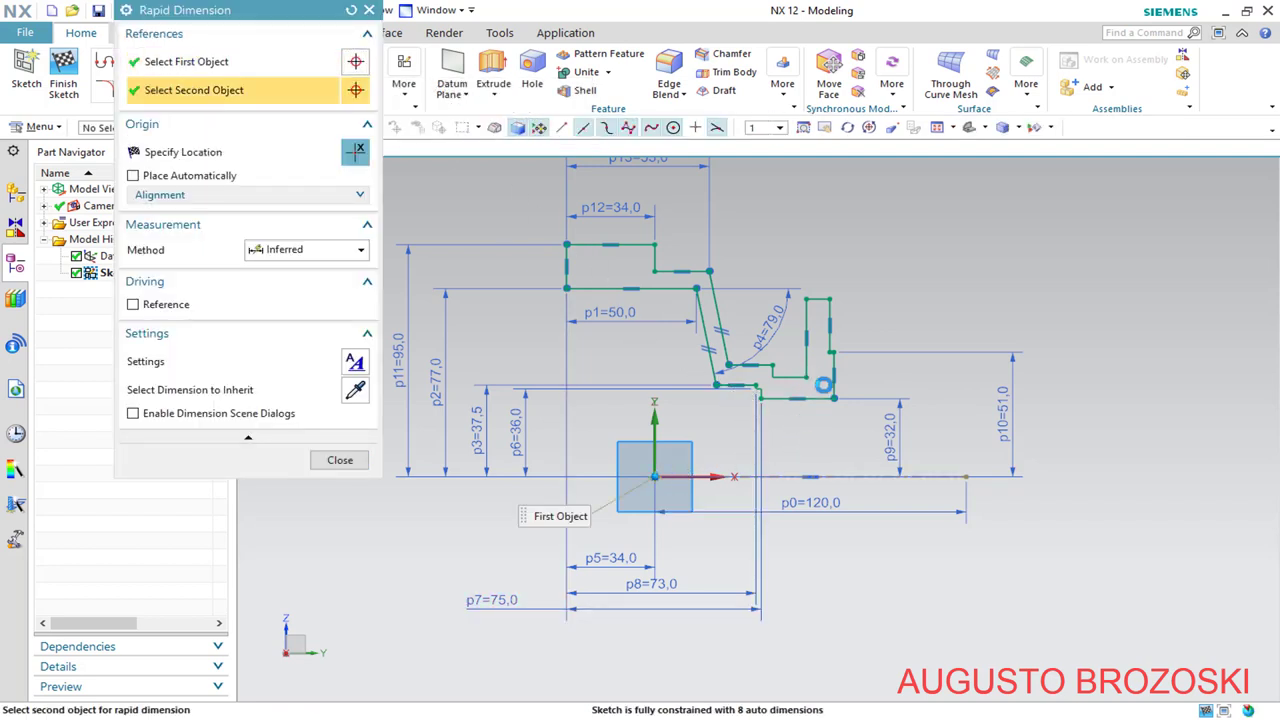
click(926, 415)
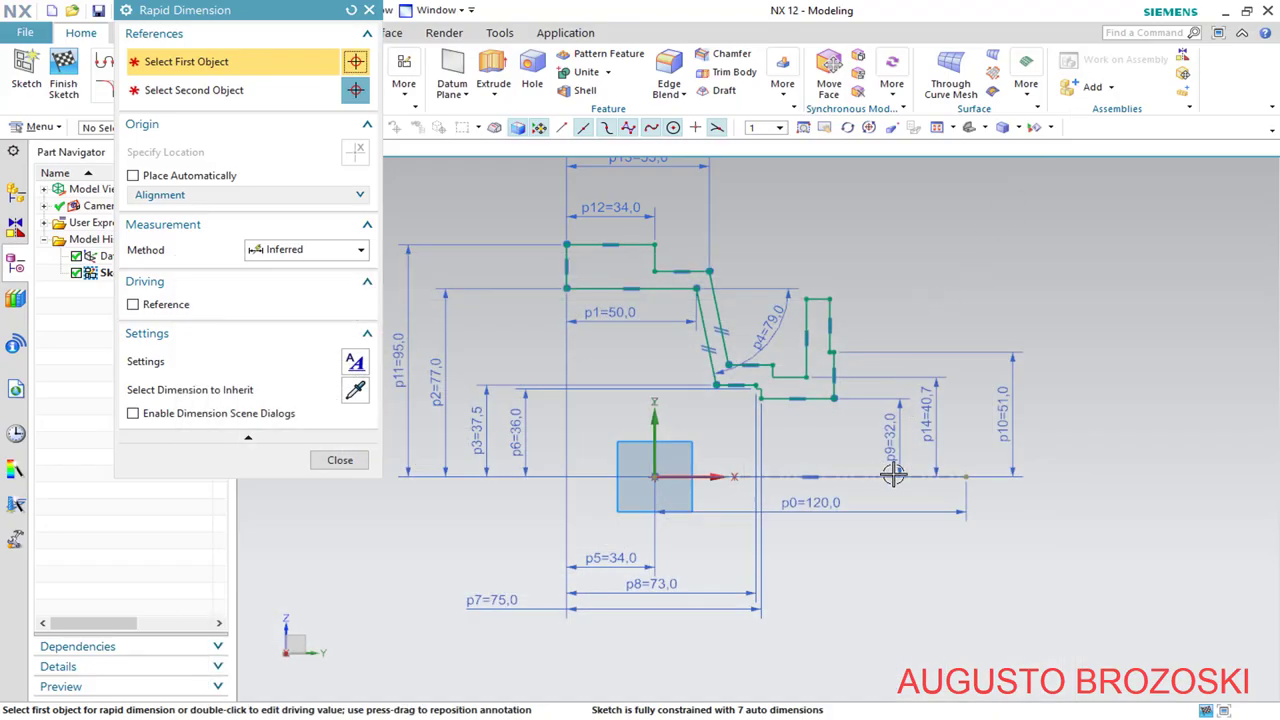
double_click(930, 420)
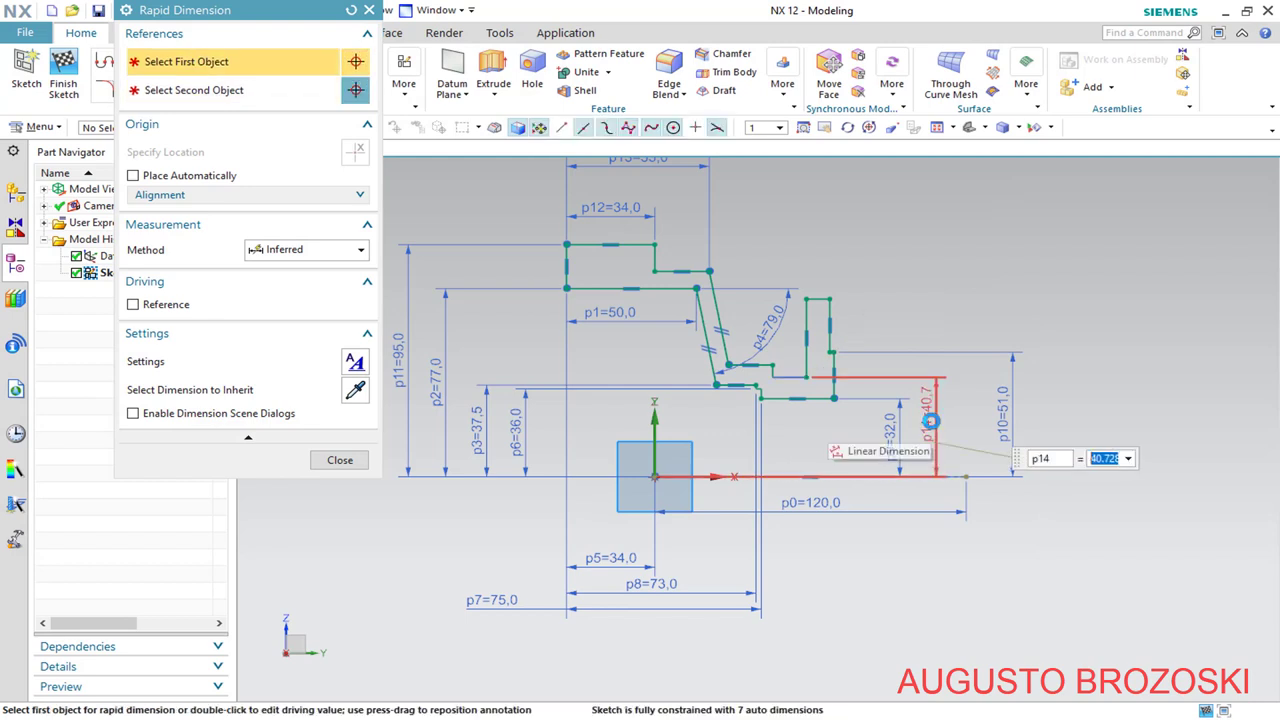
text(8)
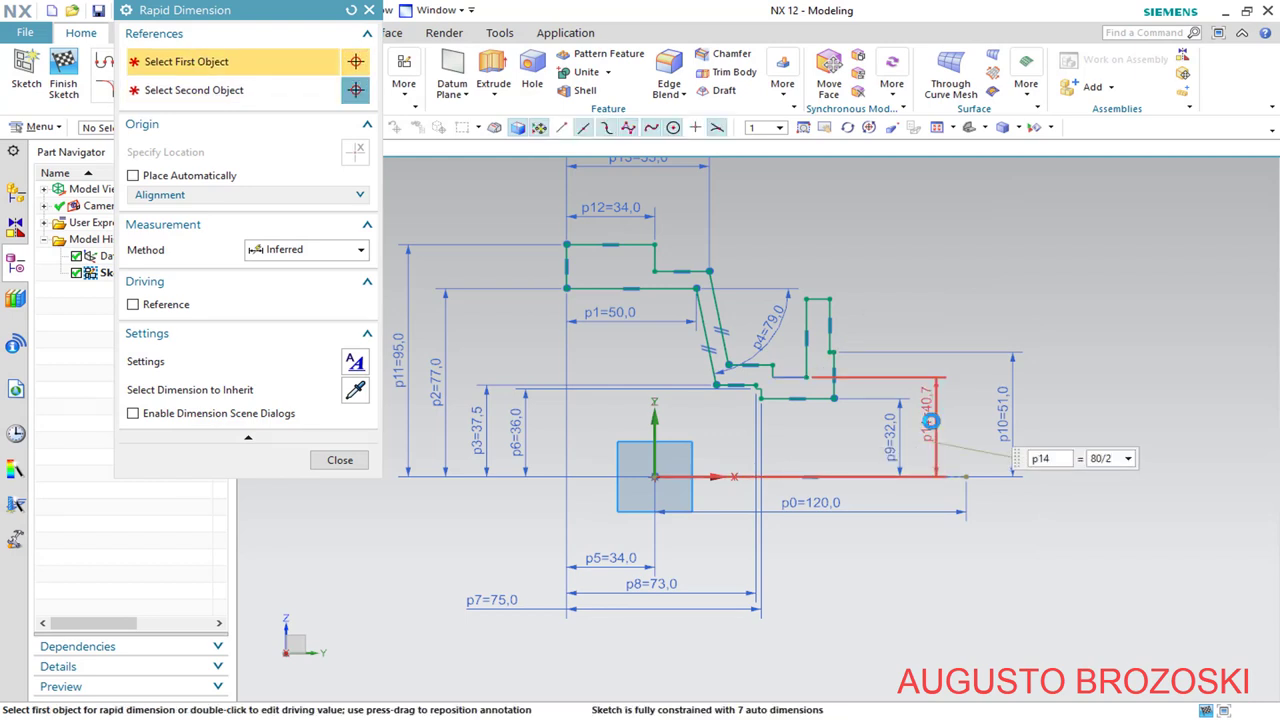
text(0/2)
key(Return)
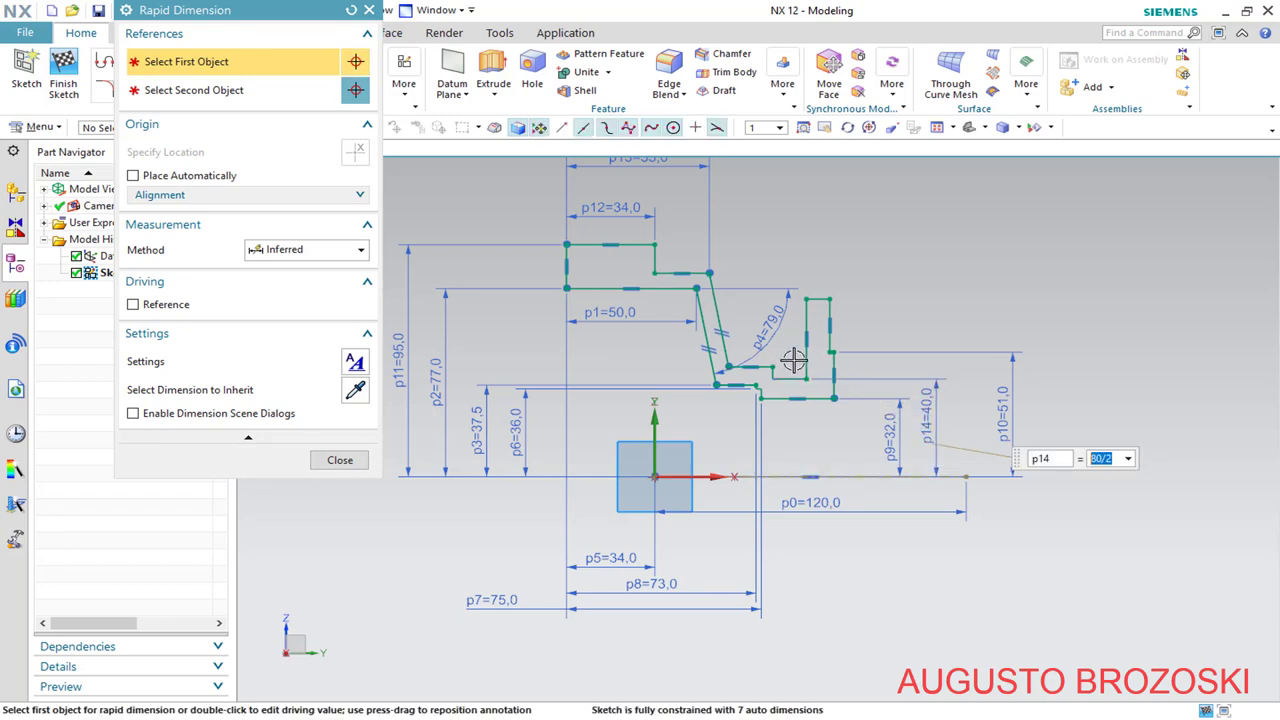
Add vertical dimension p15 from the slanted line to the axis, set to 44,5
click(772, 367)
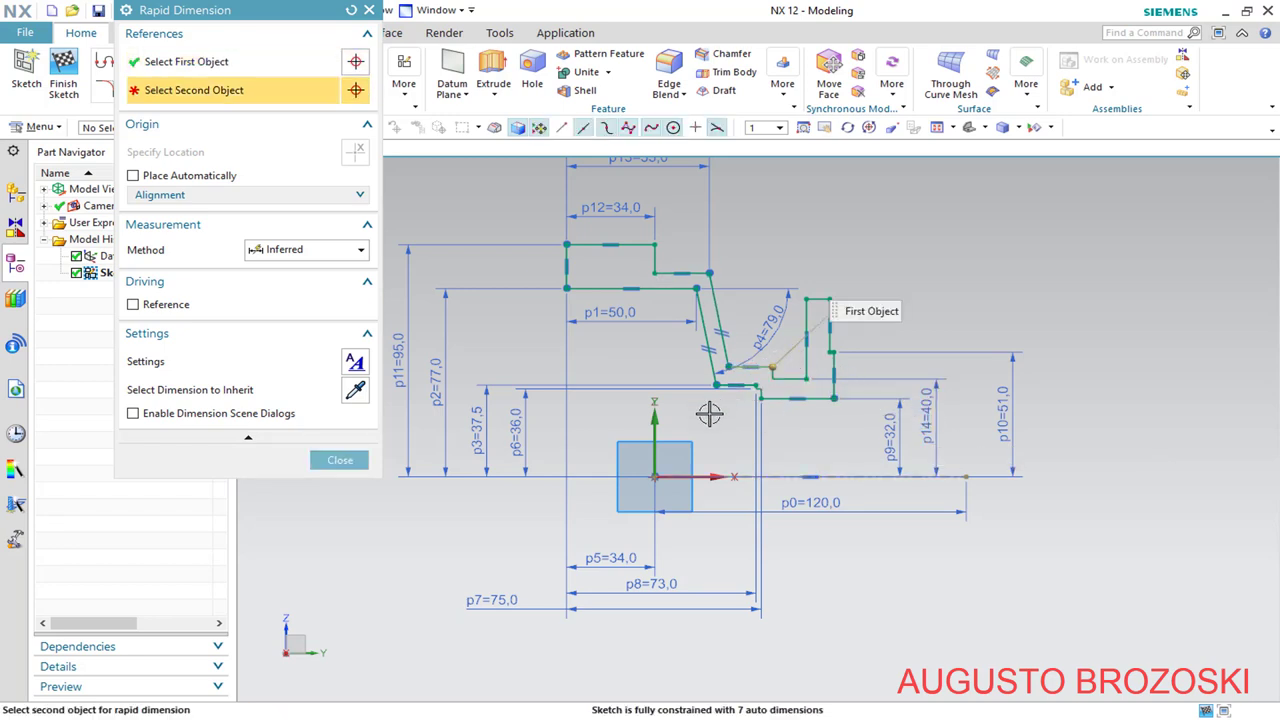
click(654, 476)
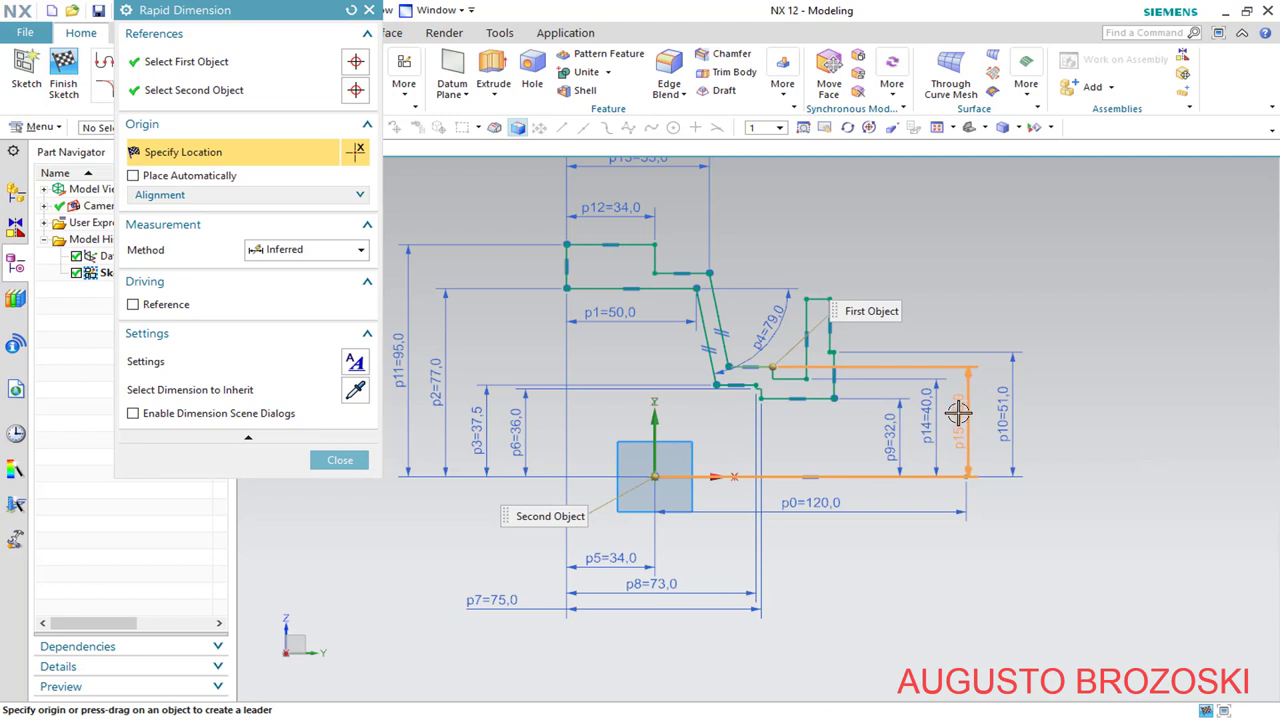
click(958, 412)
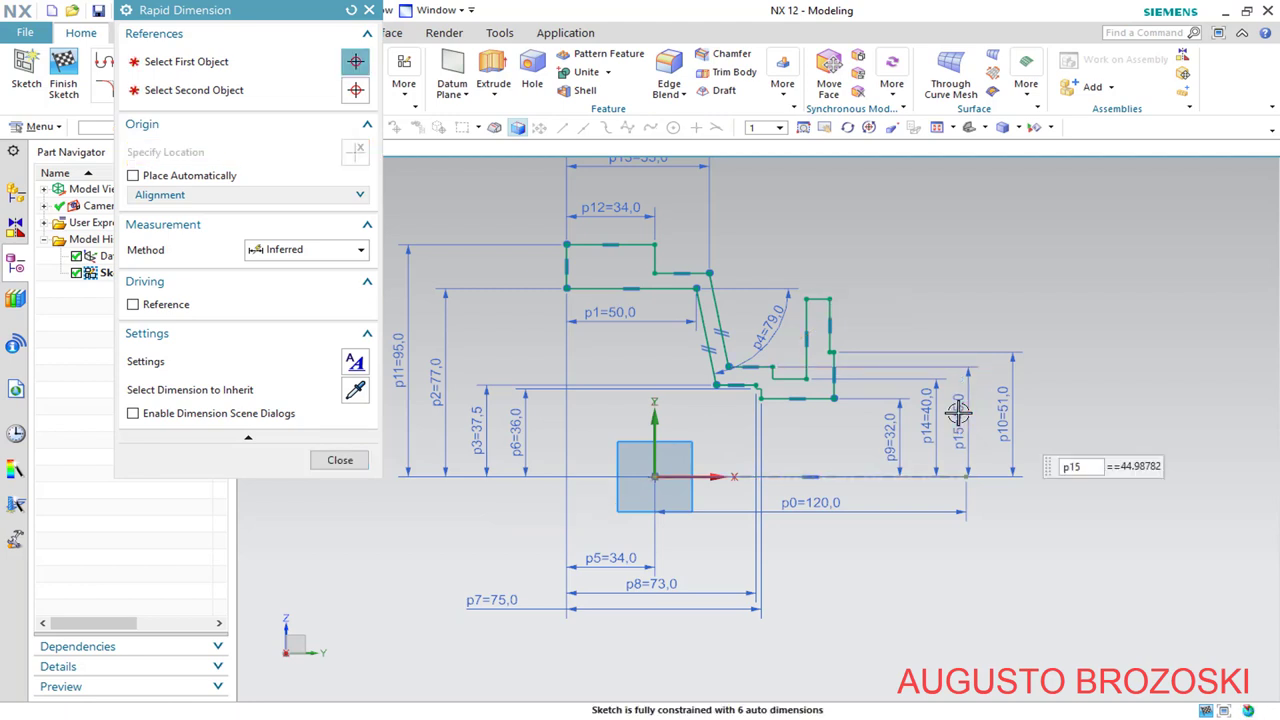
text(89/2)
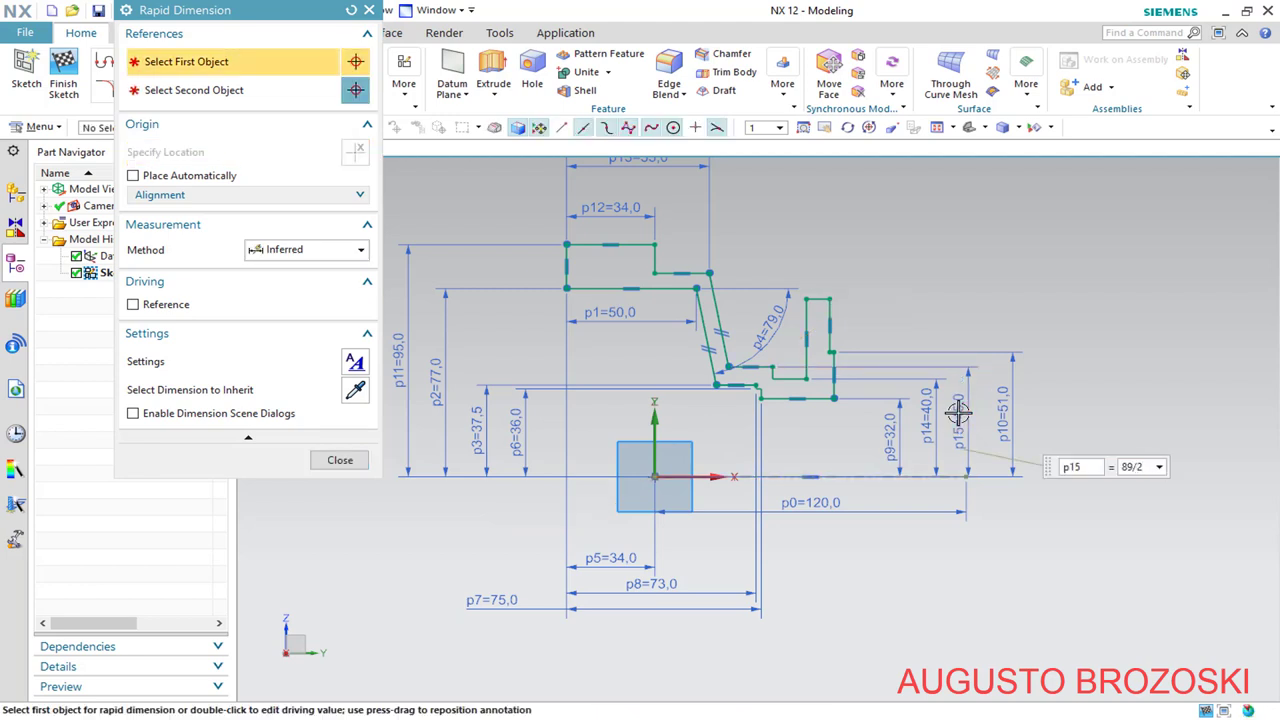
key(Return)
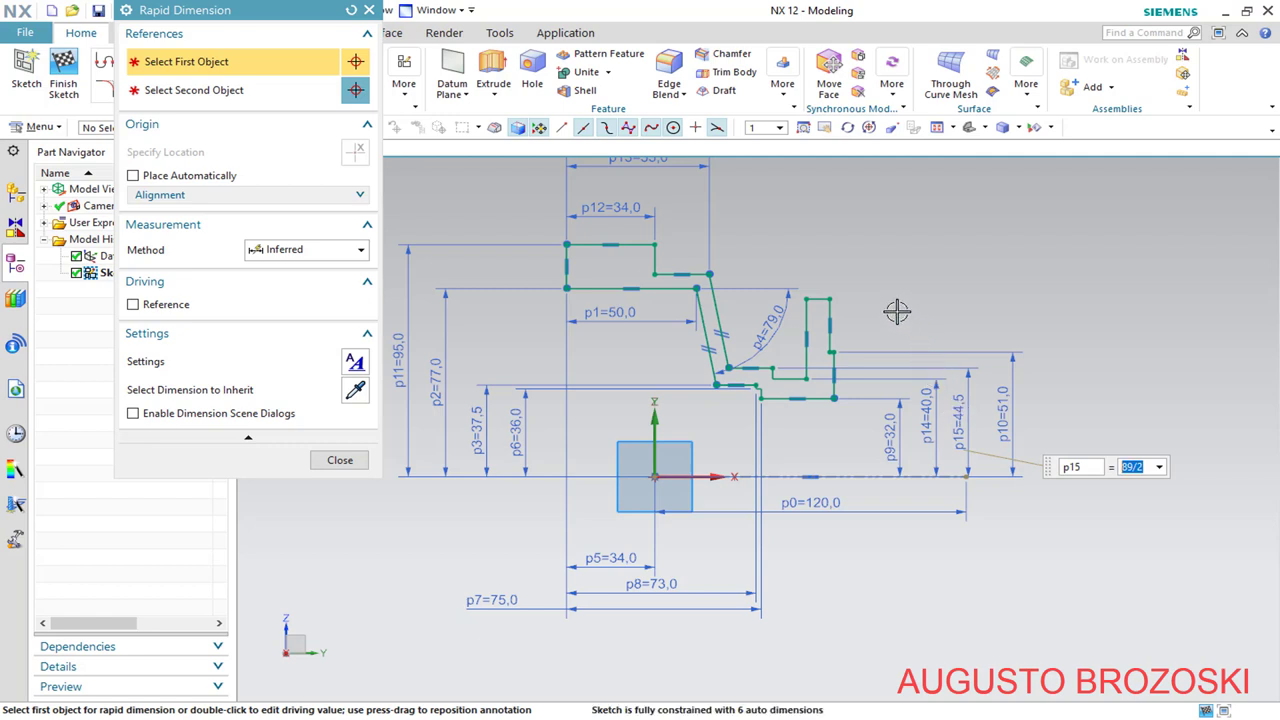
Add vertical dimension p16 from the top-right endpoint to the origin, then view the pump drawing PDF
click(832, 297)
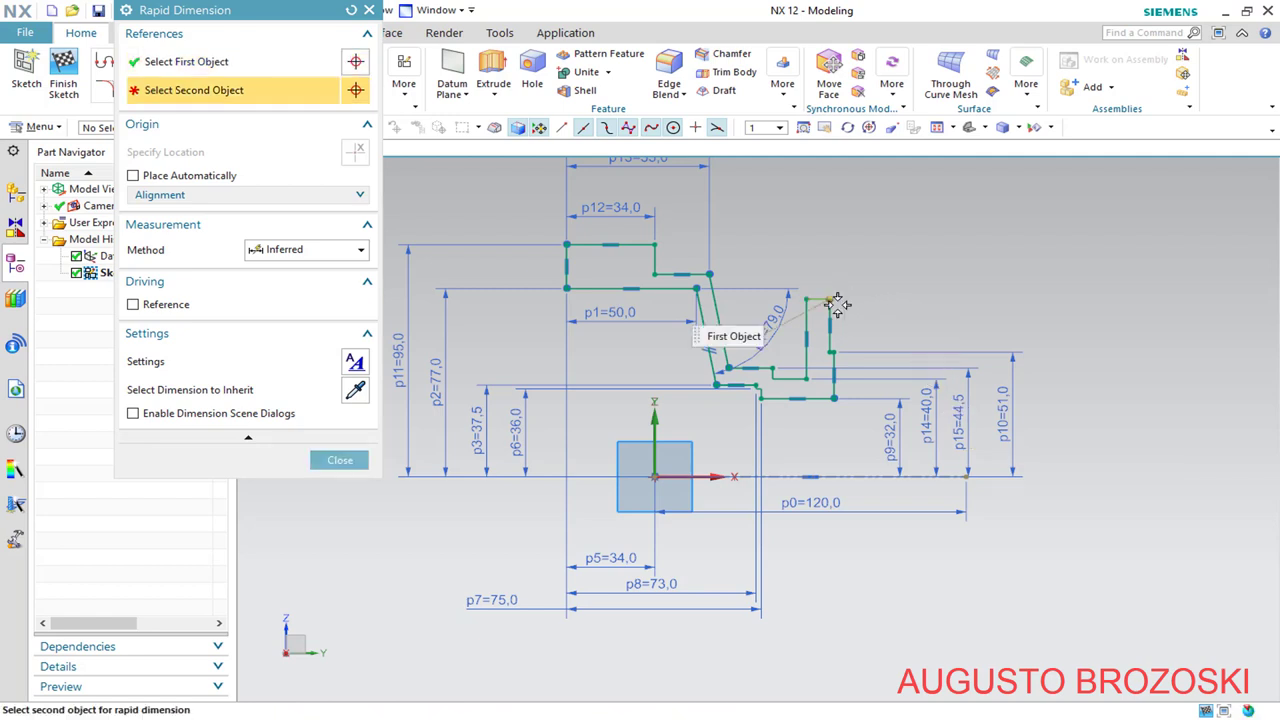
click(655, 476)
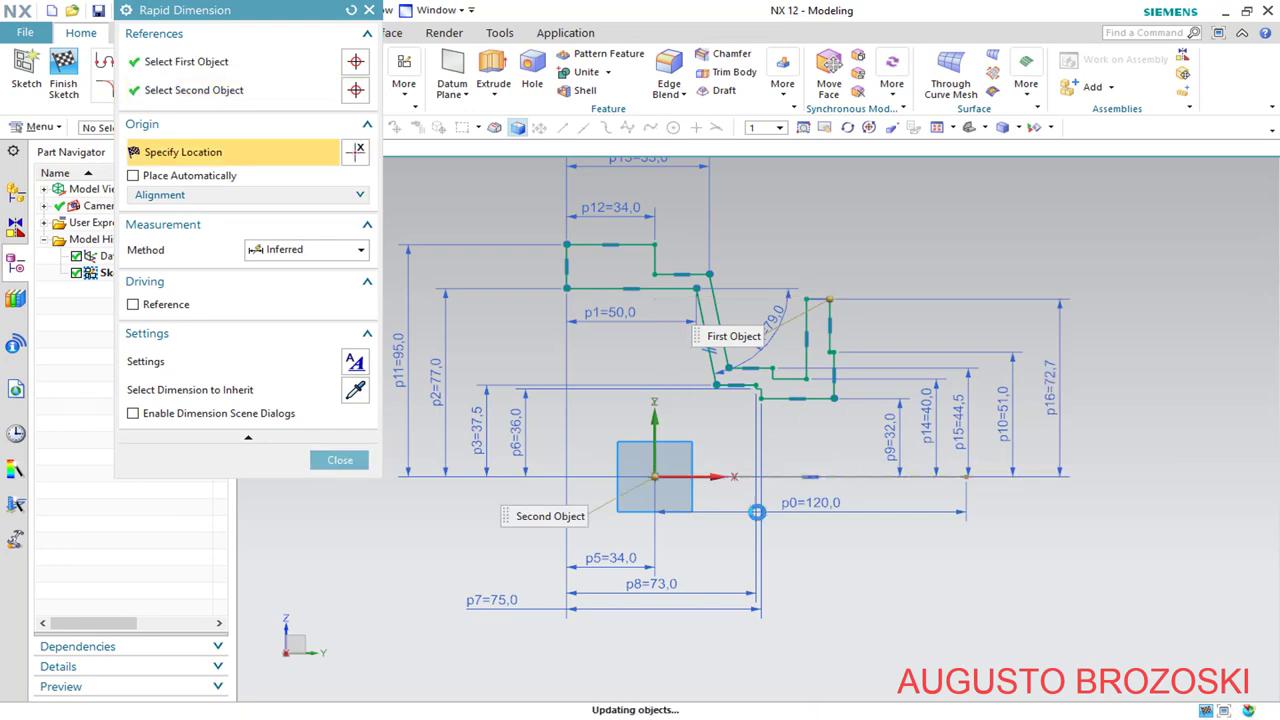
click(1190, 420)
key(alt+Tab)
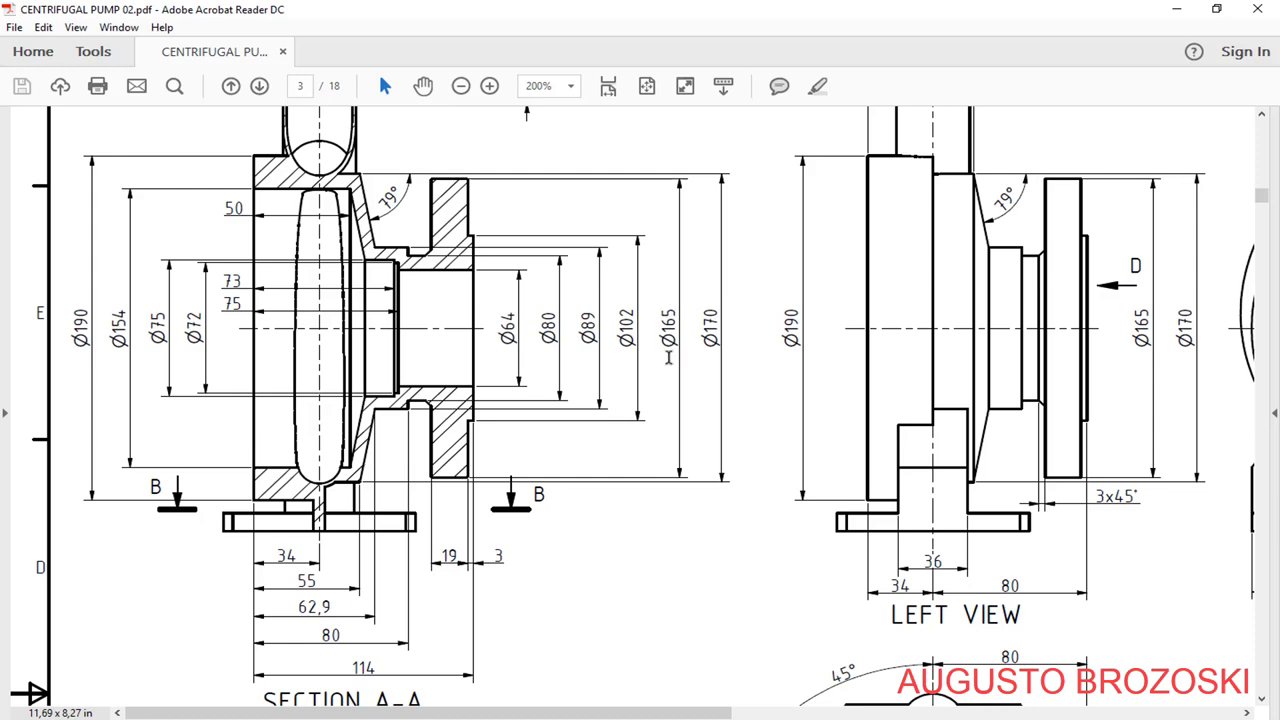
Set dimension p16 to 82,5 (half of 165)
click(1176, 8)
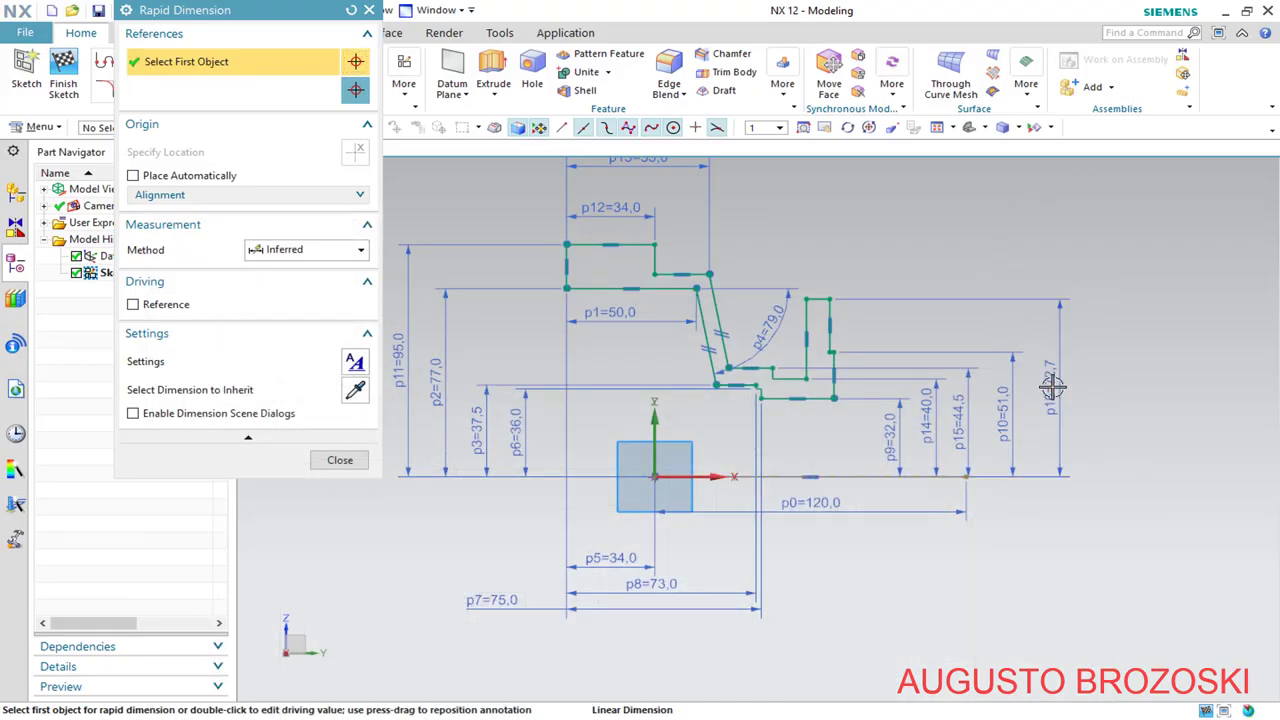
double_click(1052, 386)
text(165/2)
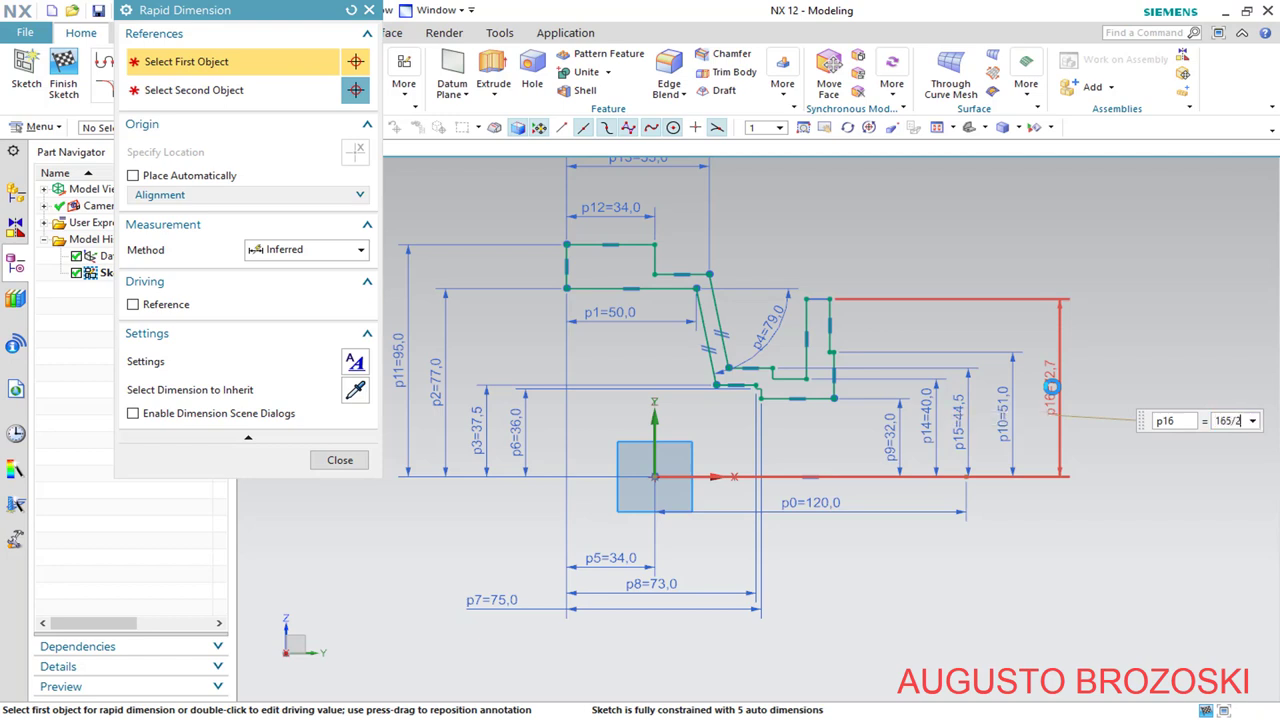
key(Return)
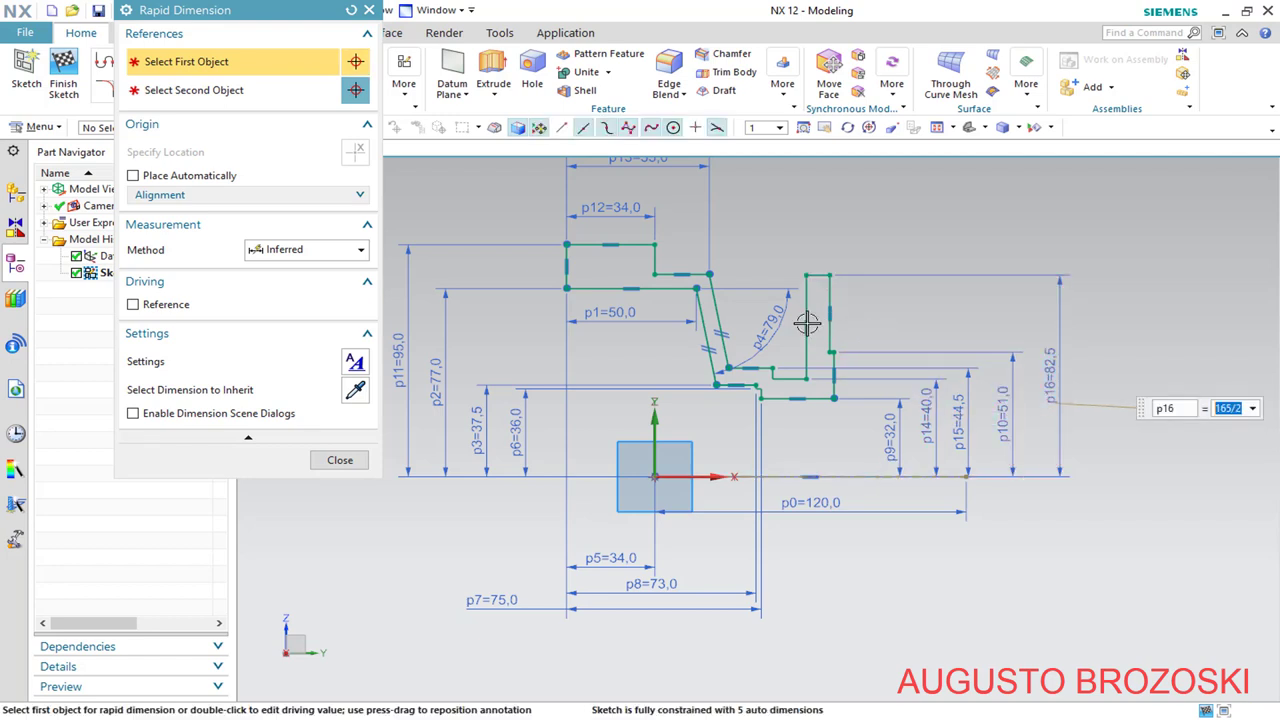
Add vertical dimension p17 from the upper step to the origin and set it to 170/2
click(710, 275)
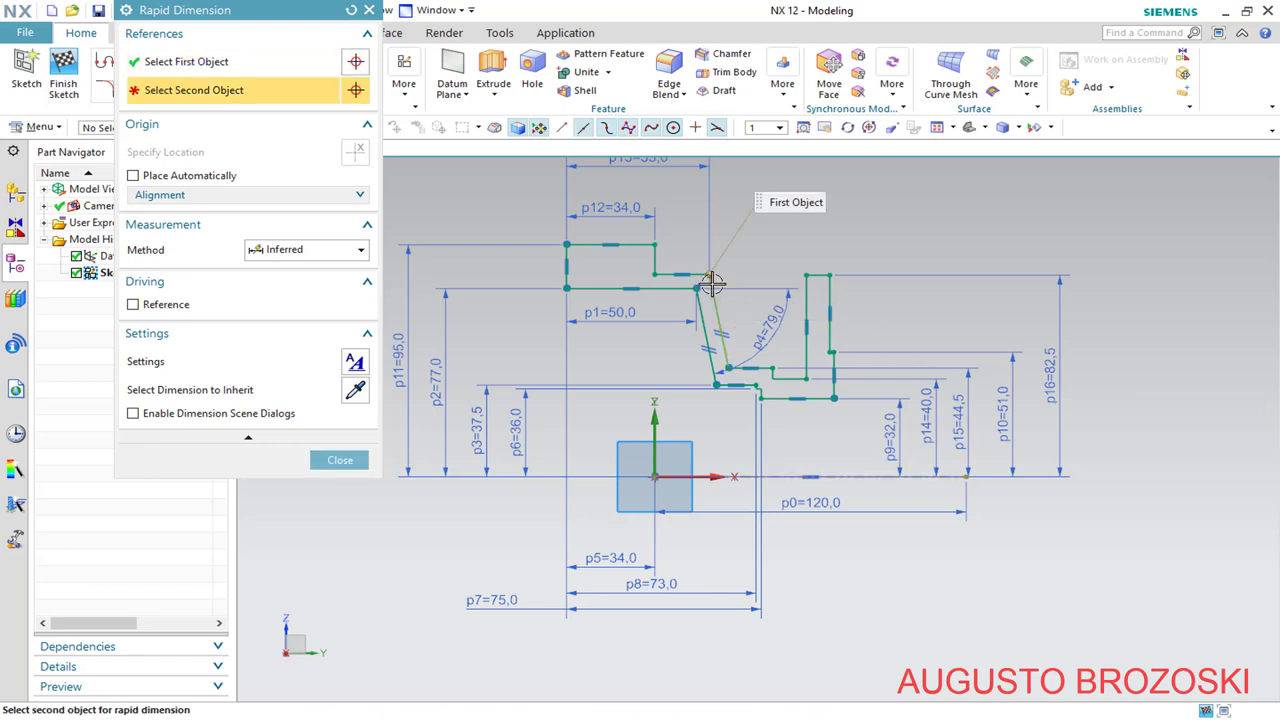
click(656, 476)
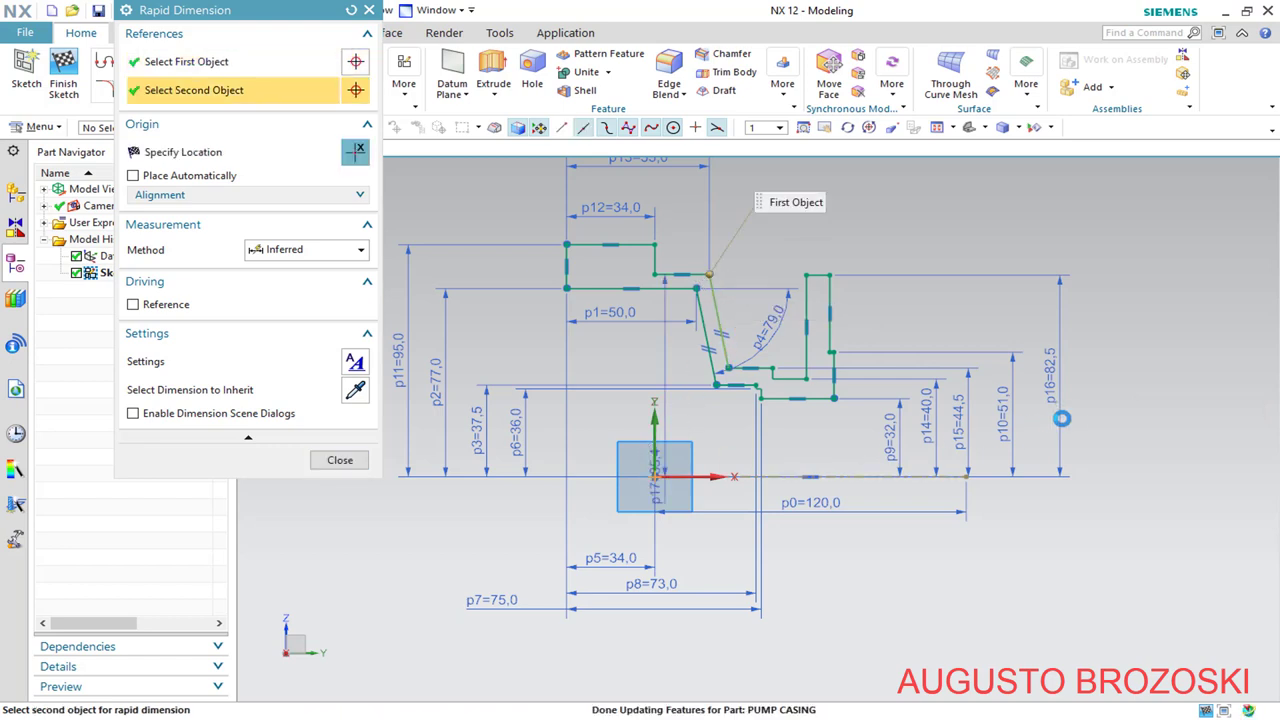
click(764, 463)
key(alt+Tab)
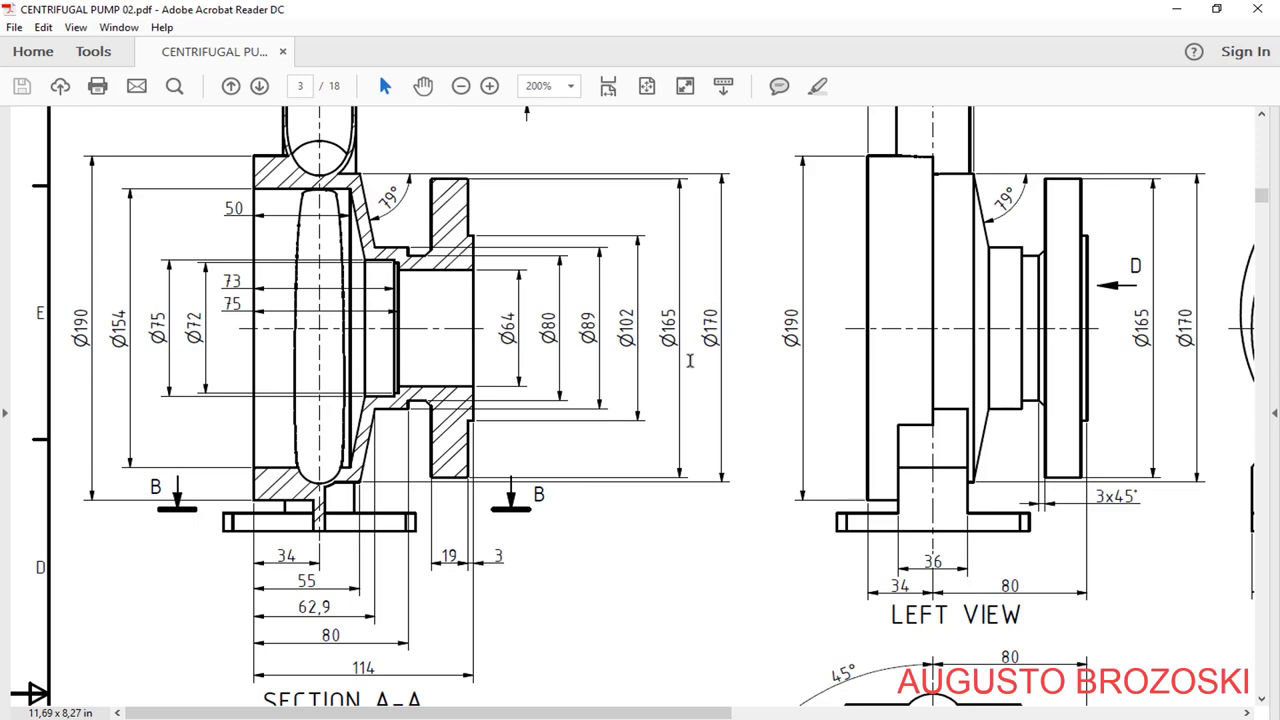
click(1177, 10)
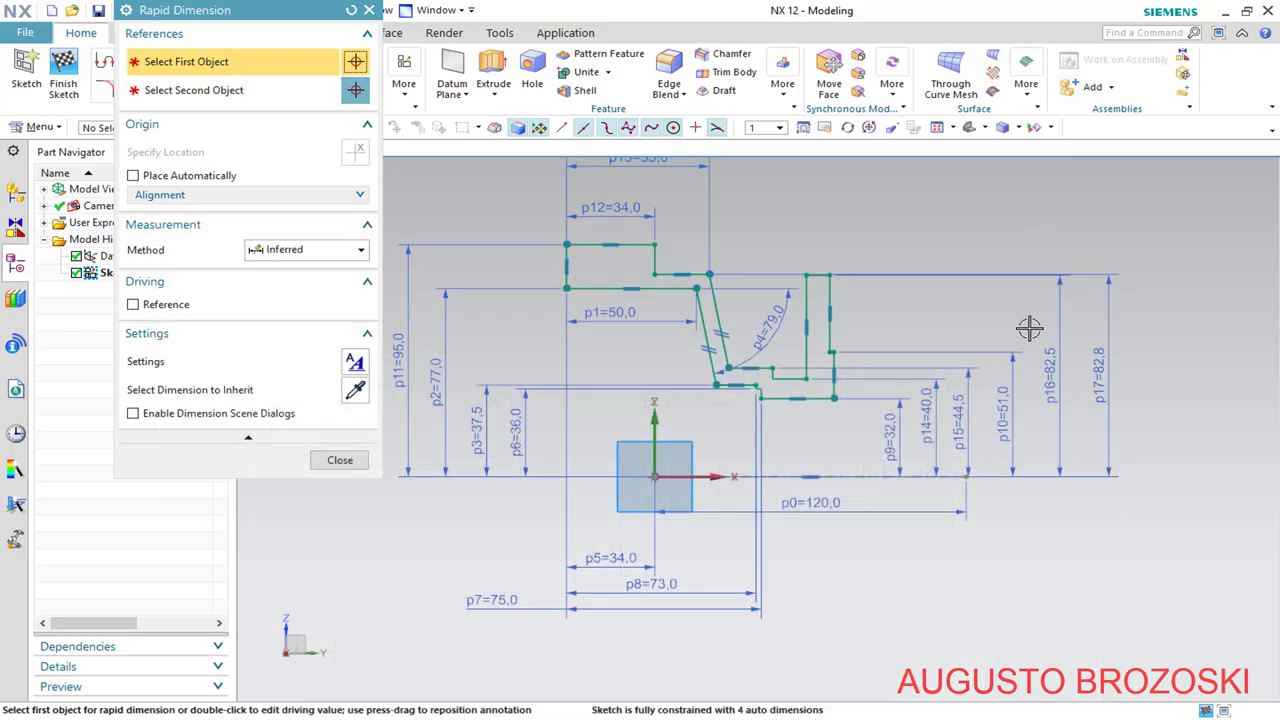
double_click(1101, 374)
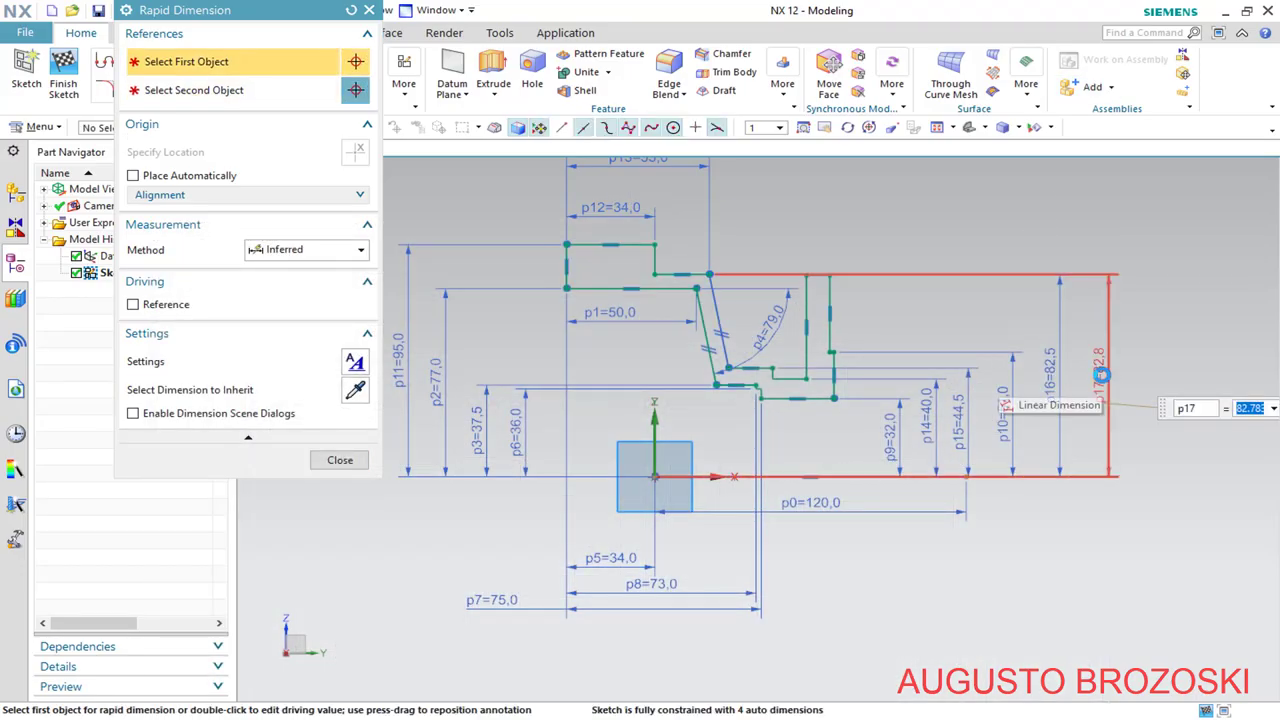
text(170/)
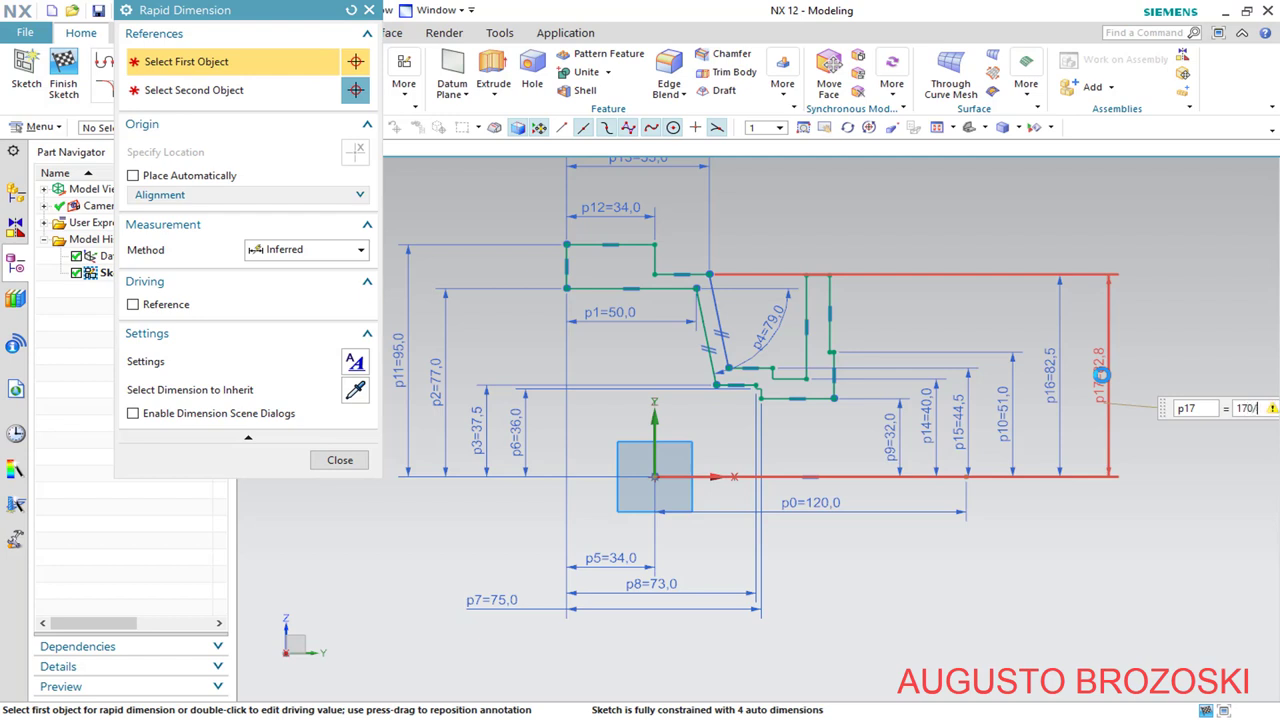
text(2)
key(Return)
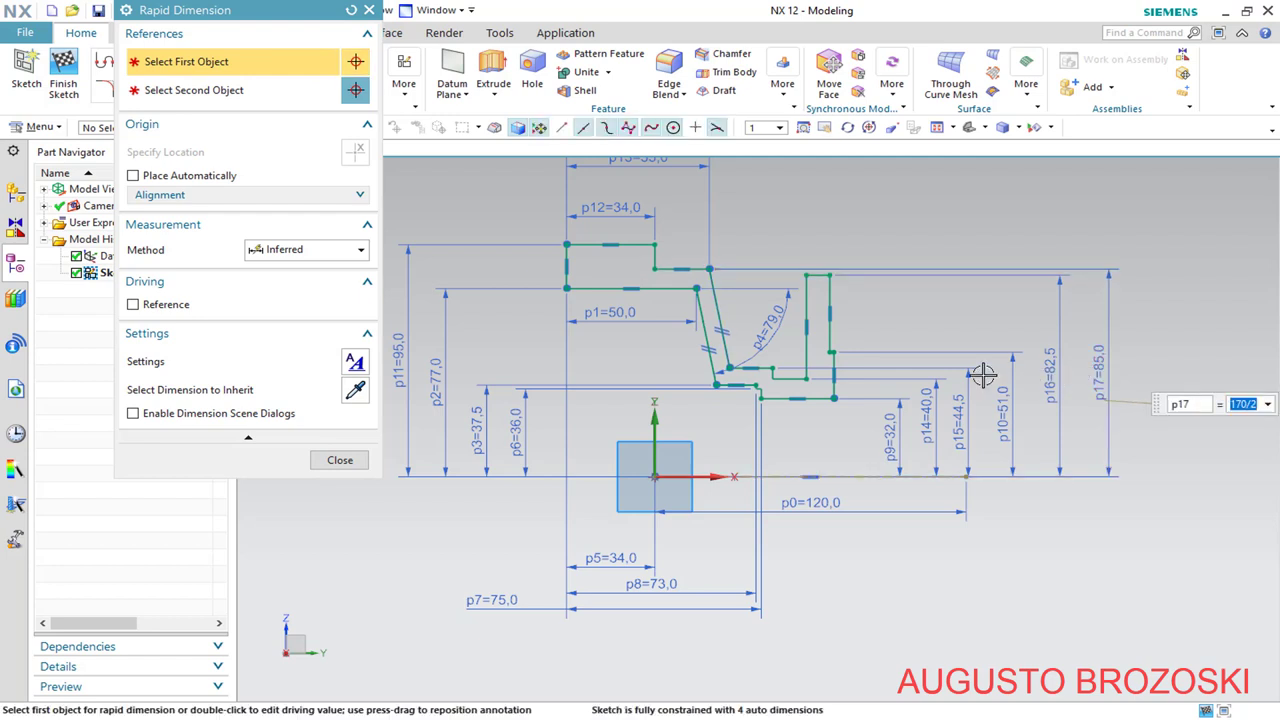
Add dimension p18 above the step against Line21 and set it to 3
scroll(866, 274, up, 5)
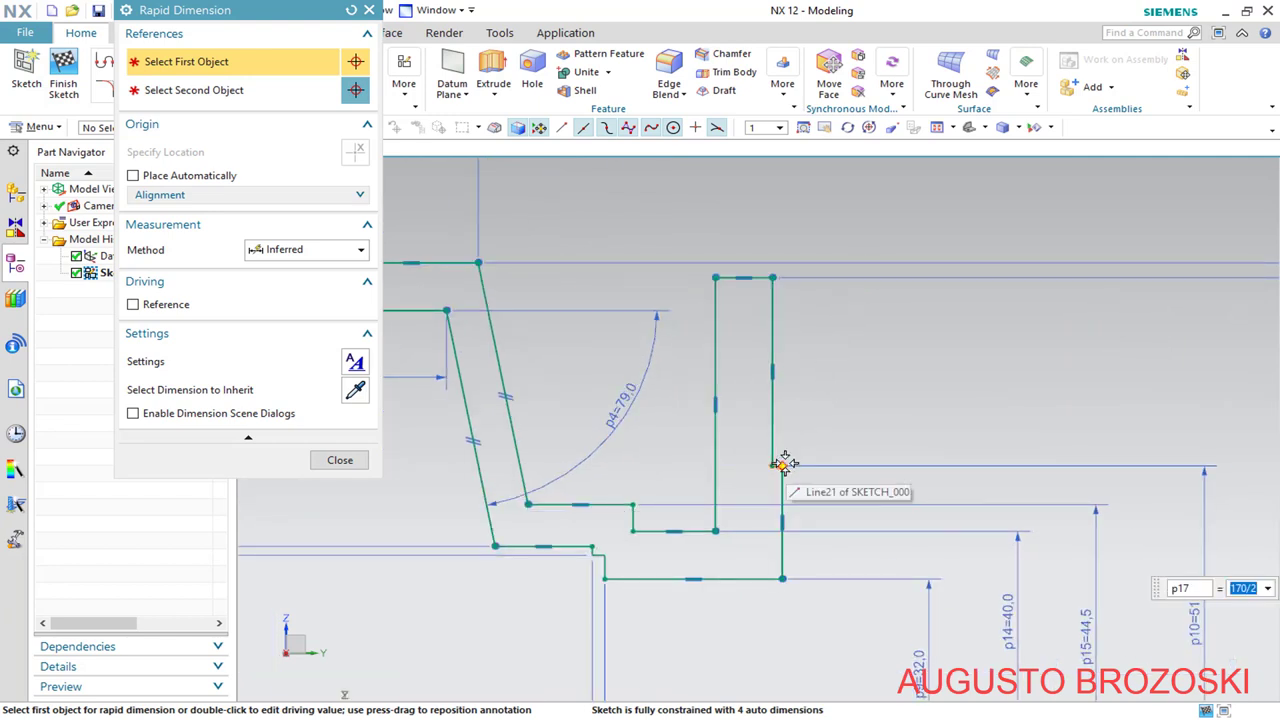
click(782, 465)
click(772, 282)
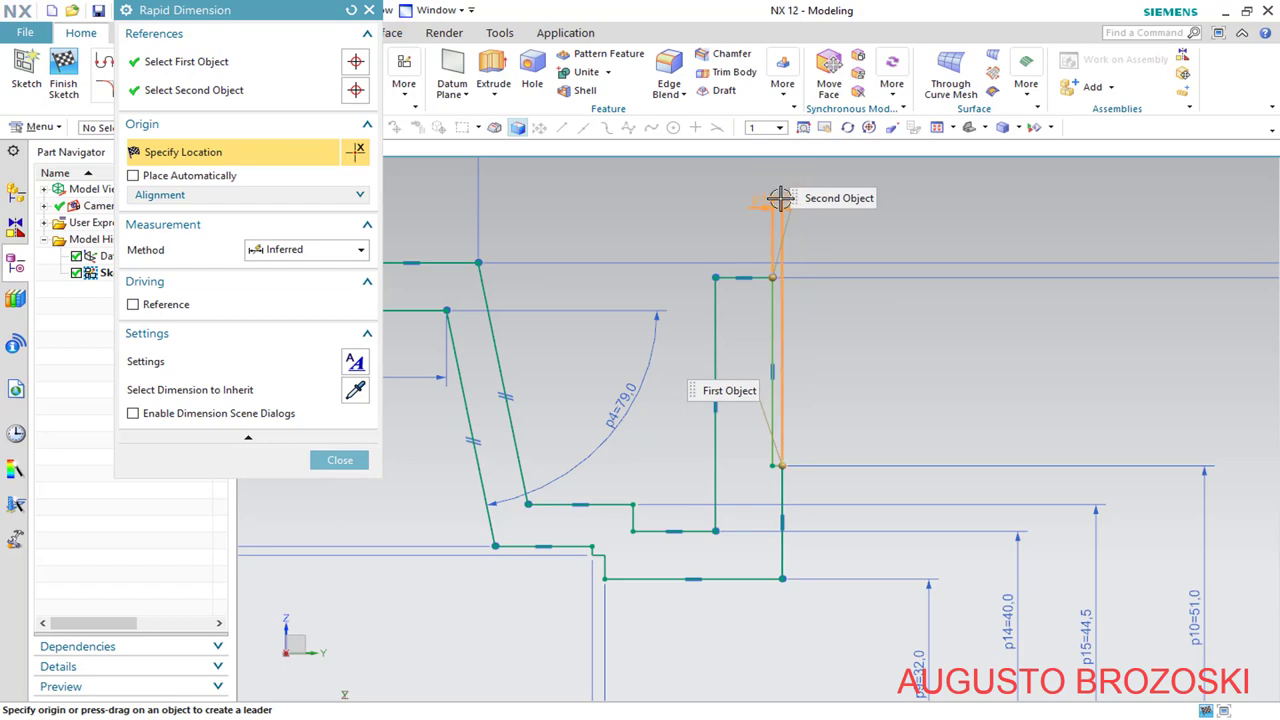
click(780, 198)
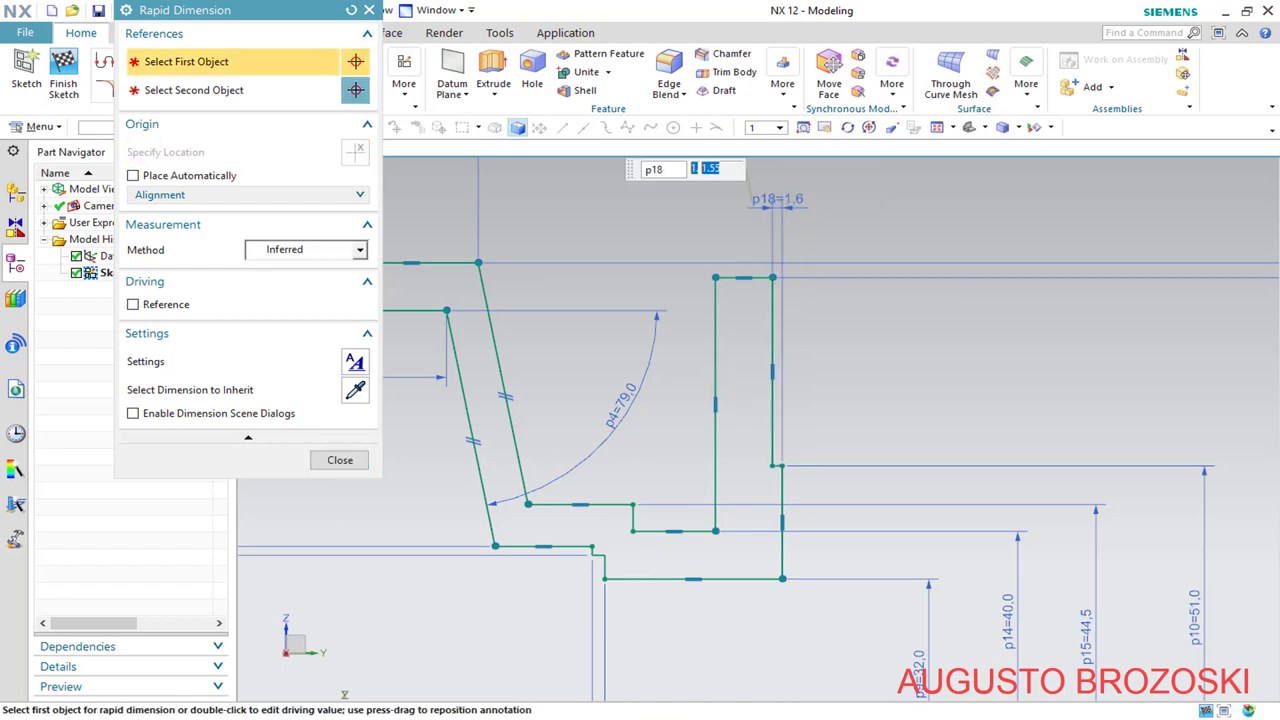
key(alt+Tab)
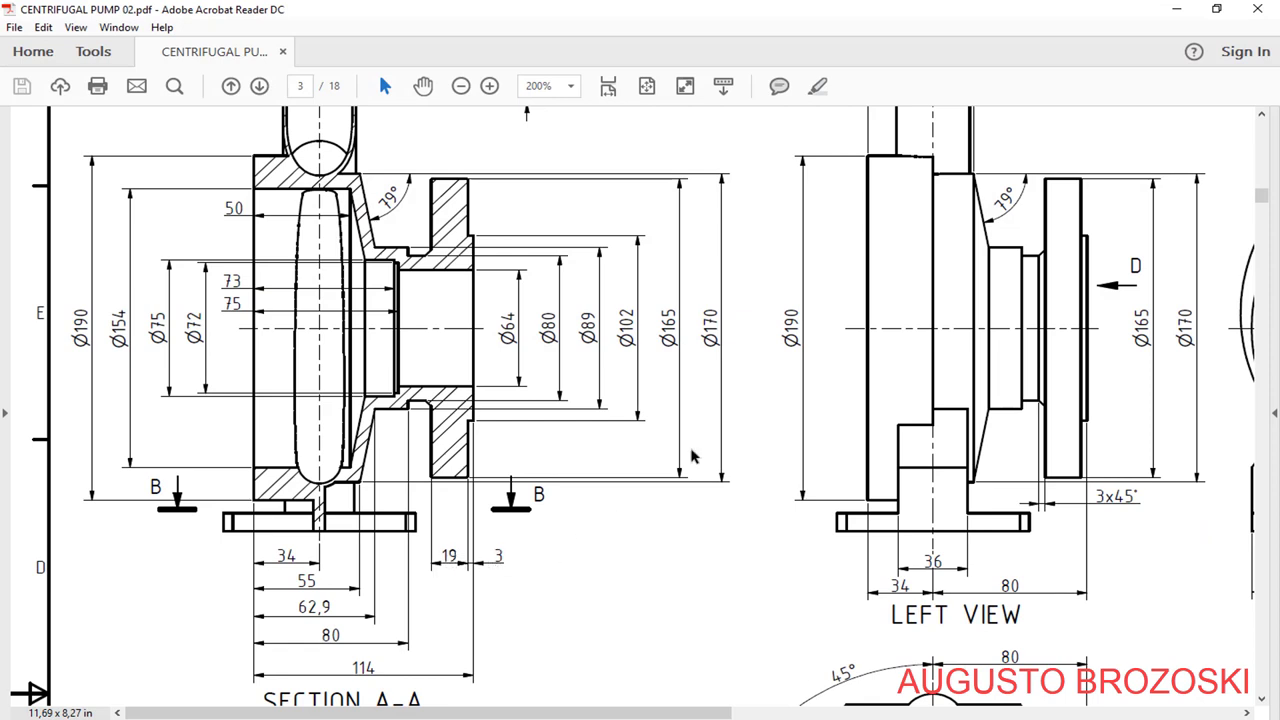
click(1176, 9)
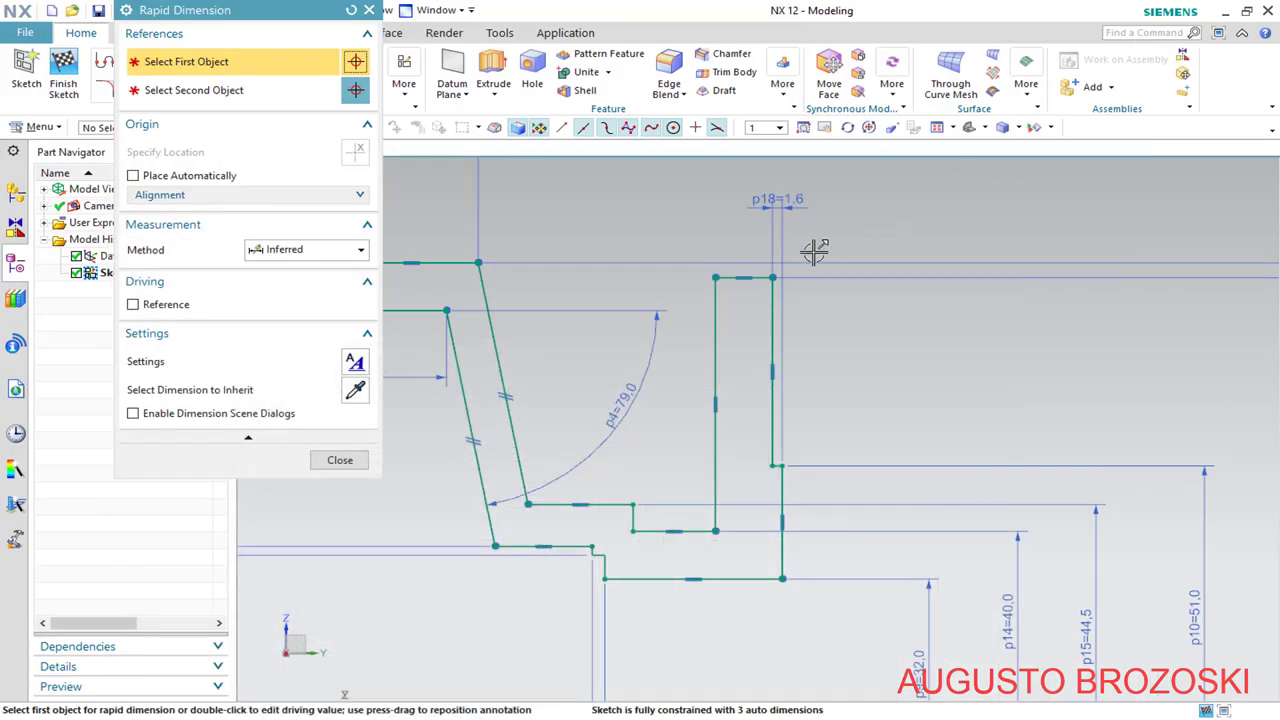
double_click(796, 198)
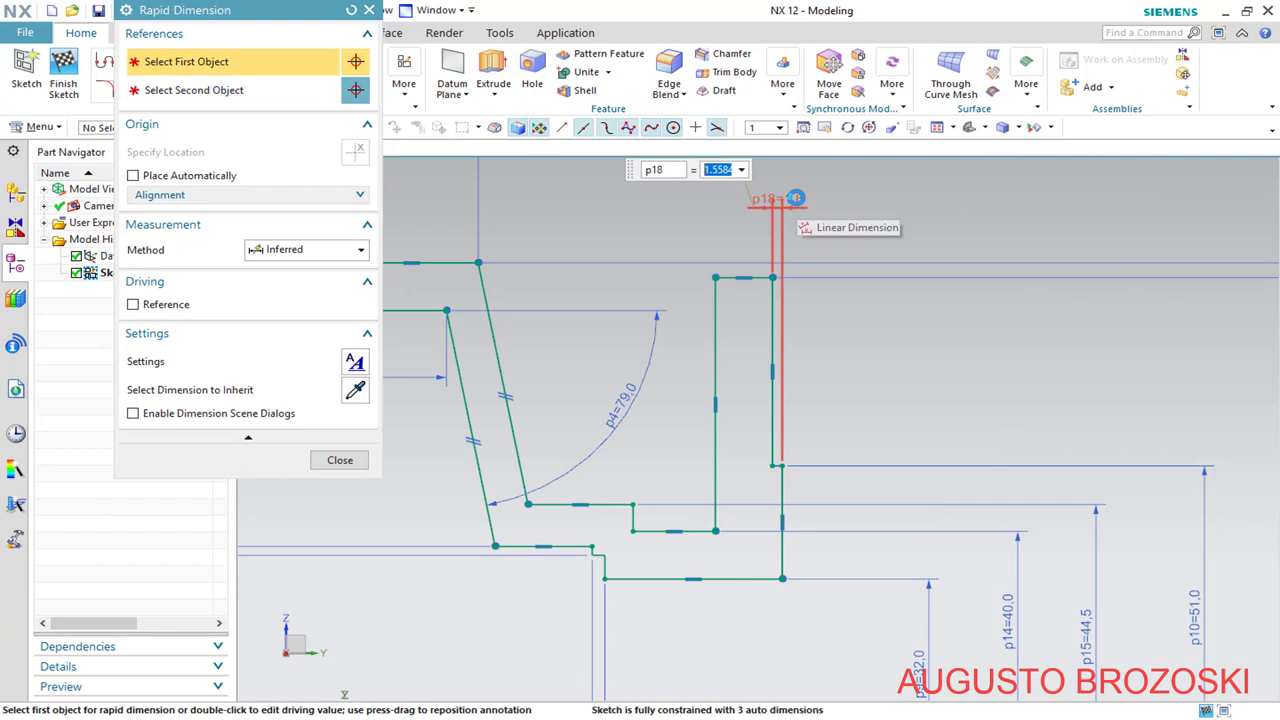
text(3)
key(Return)
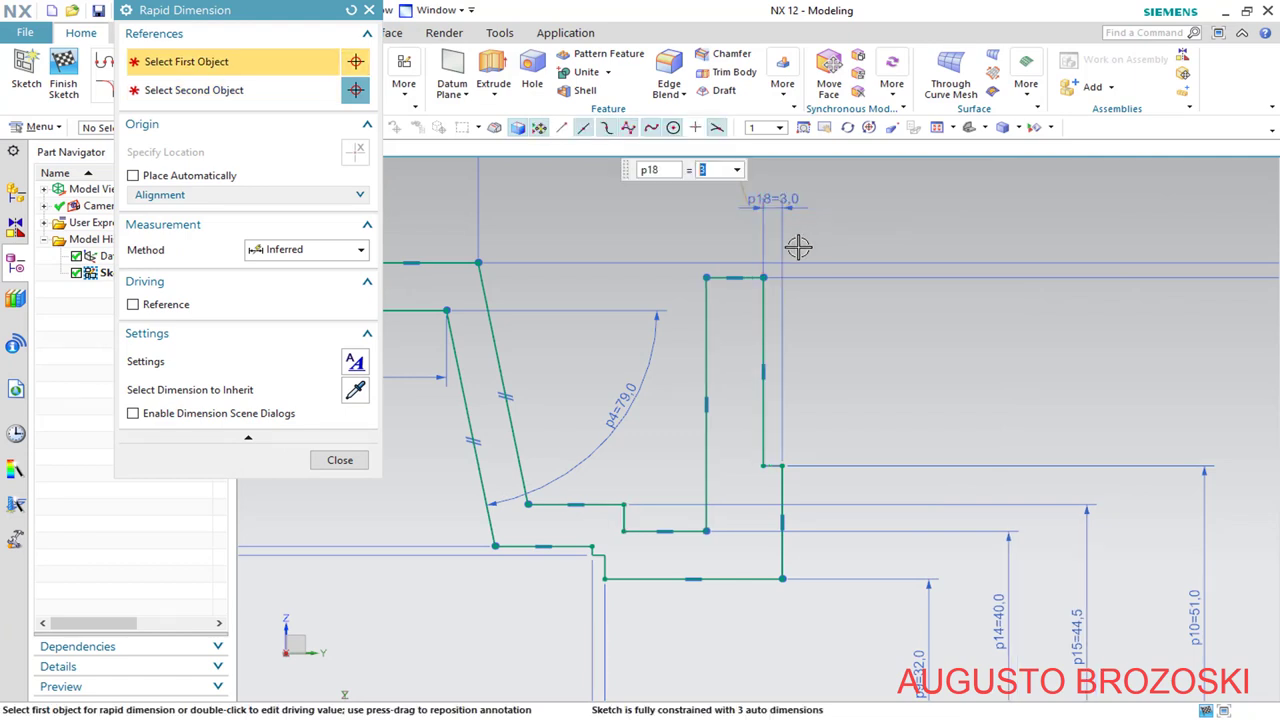
Add width dimension p19 (19,0) on the top flange line, then check the pump drawing
scroll(750, 222, up, 2)
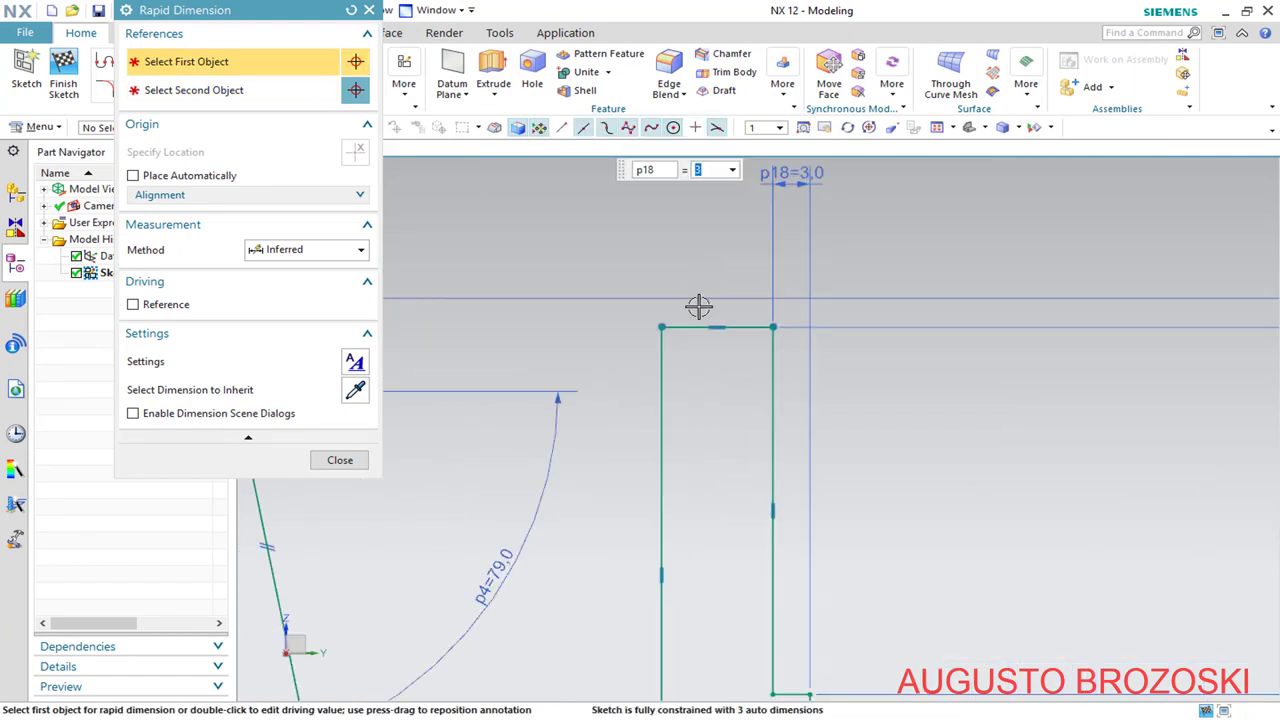
click(688, 328)
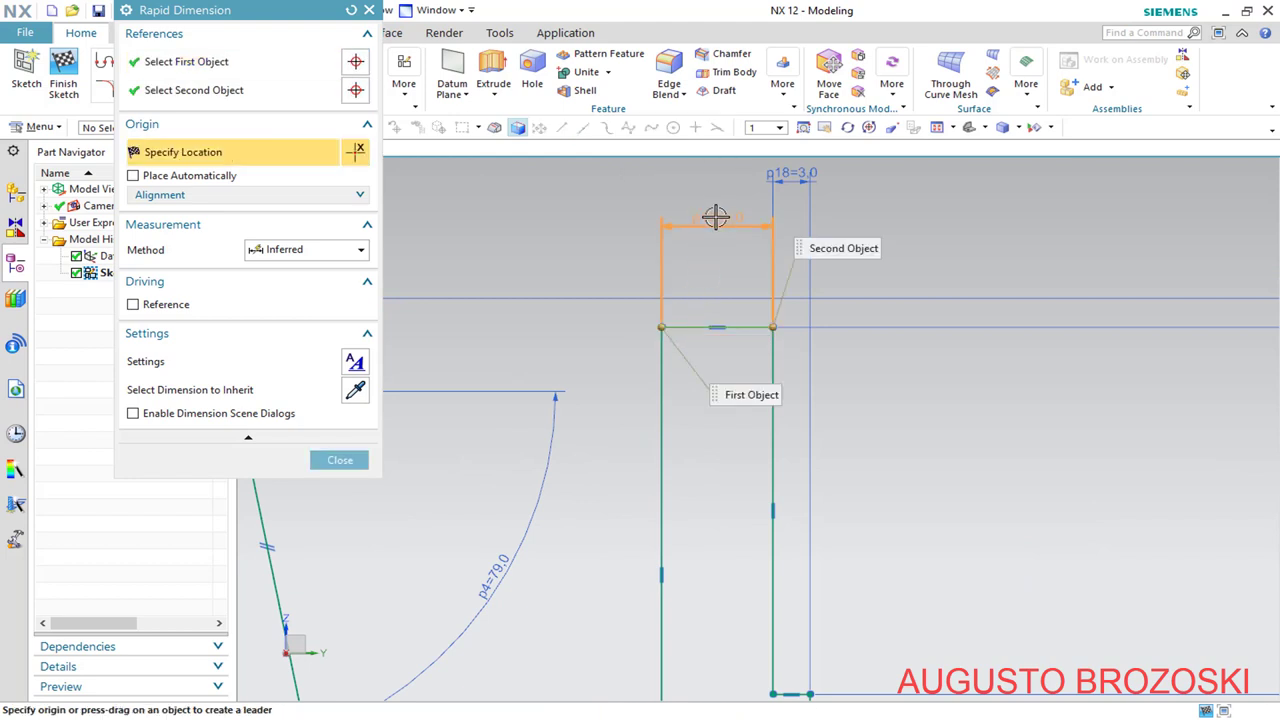
click(714, 215)
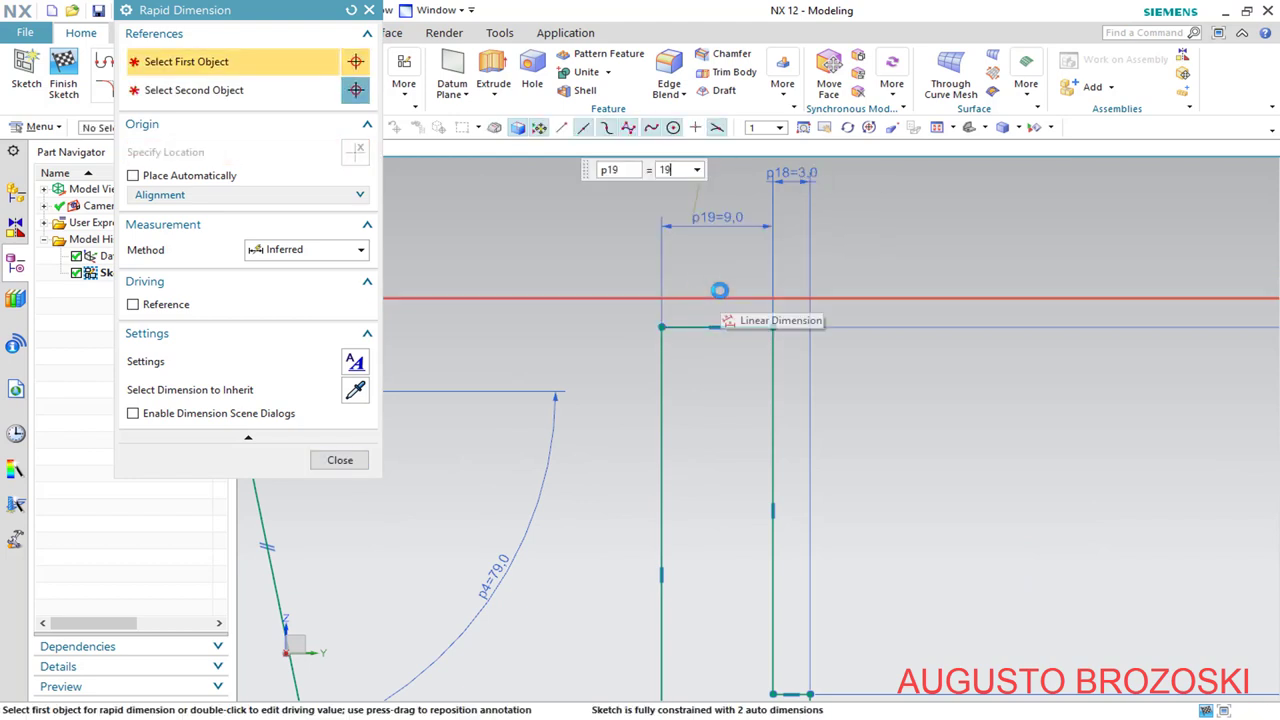
scroll(844, 329, down, 2)
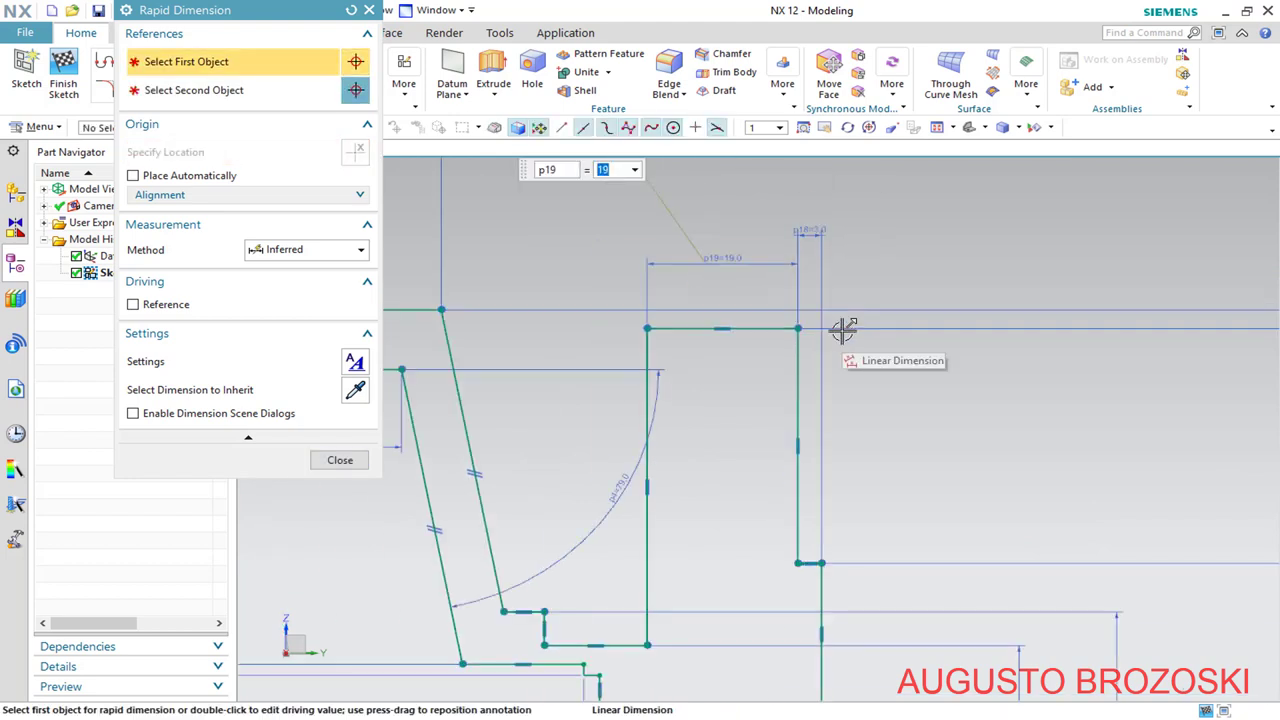
scroll(844, 329, down, 3)
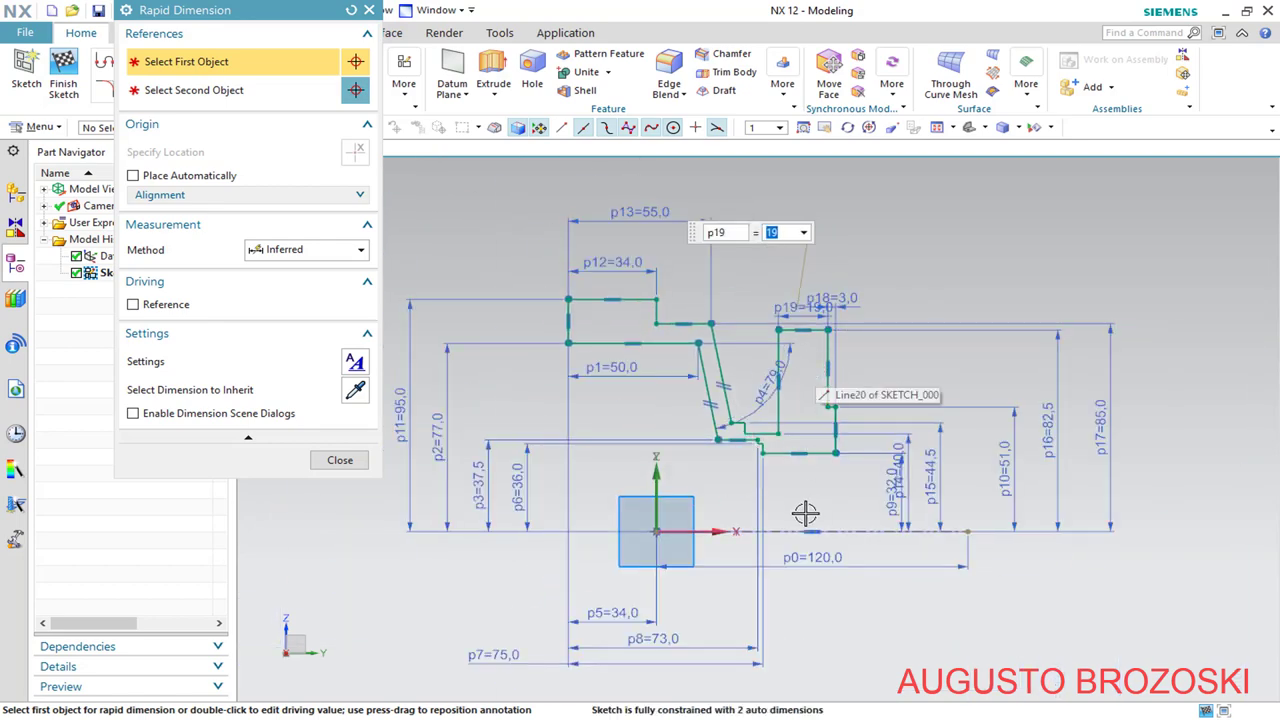
scroll(805, 512, up, 3)
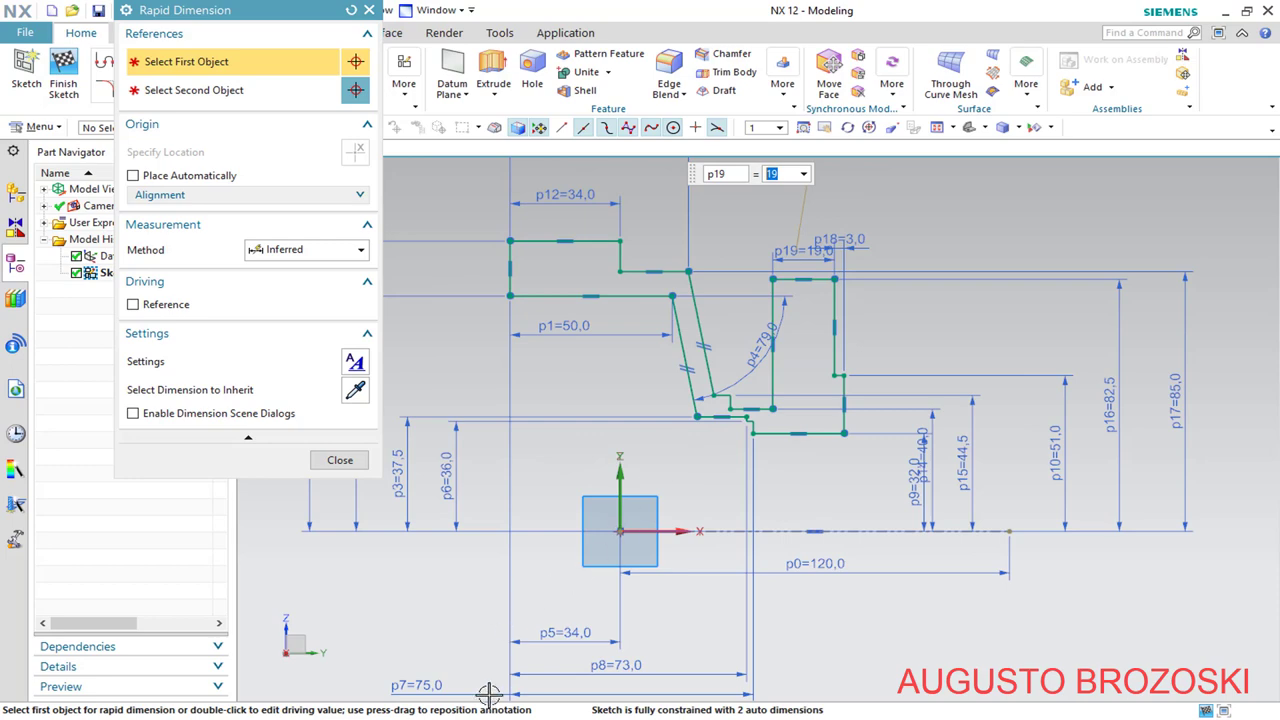
key(alt+Tab)
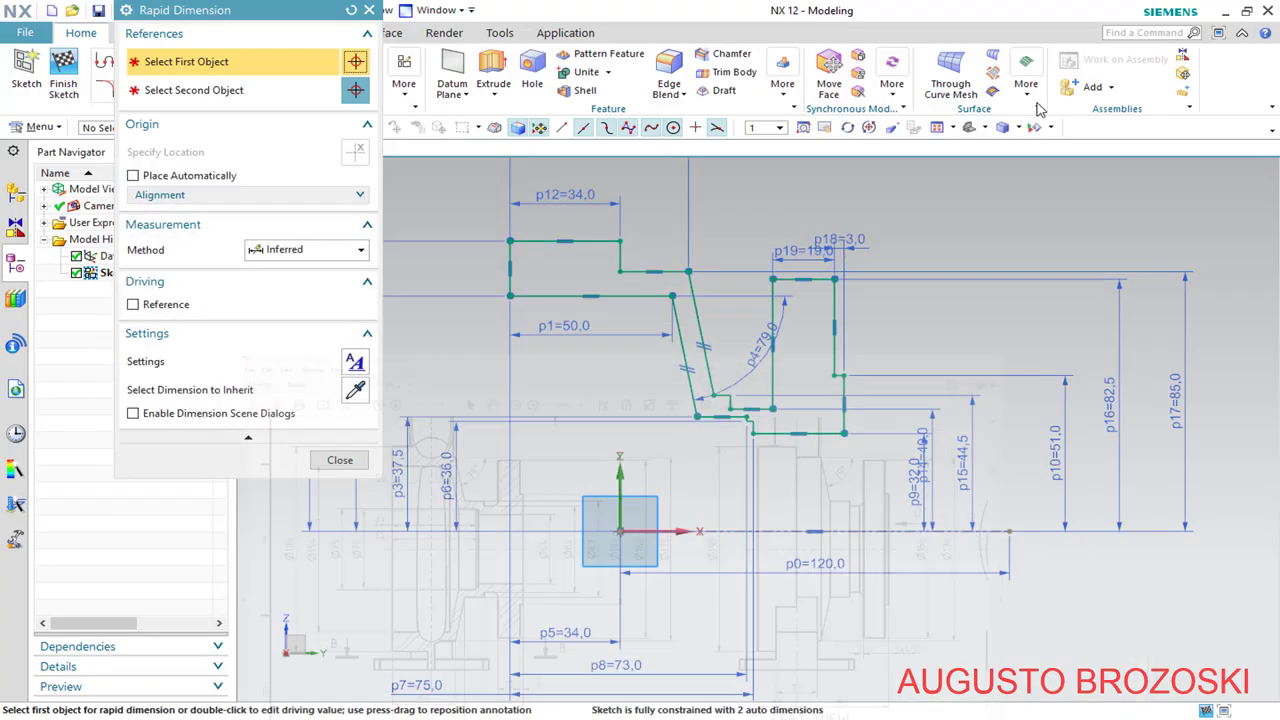
Minimize Acrobat Reader to bring the NX pump casing sketch back
click(1176, 9)
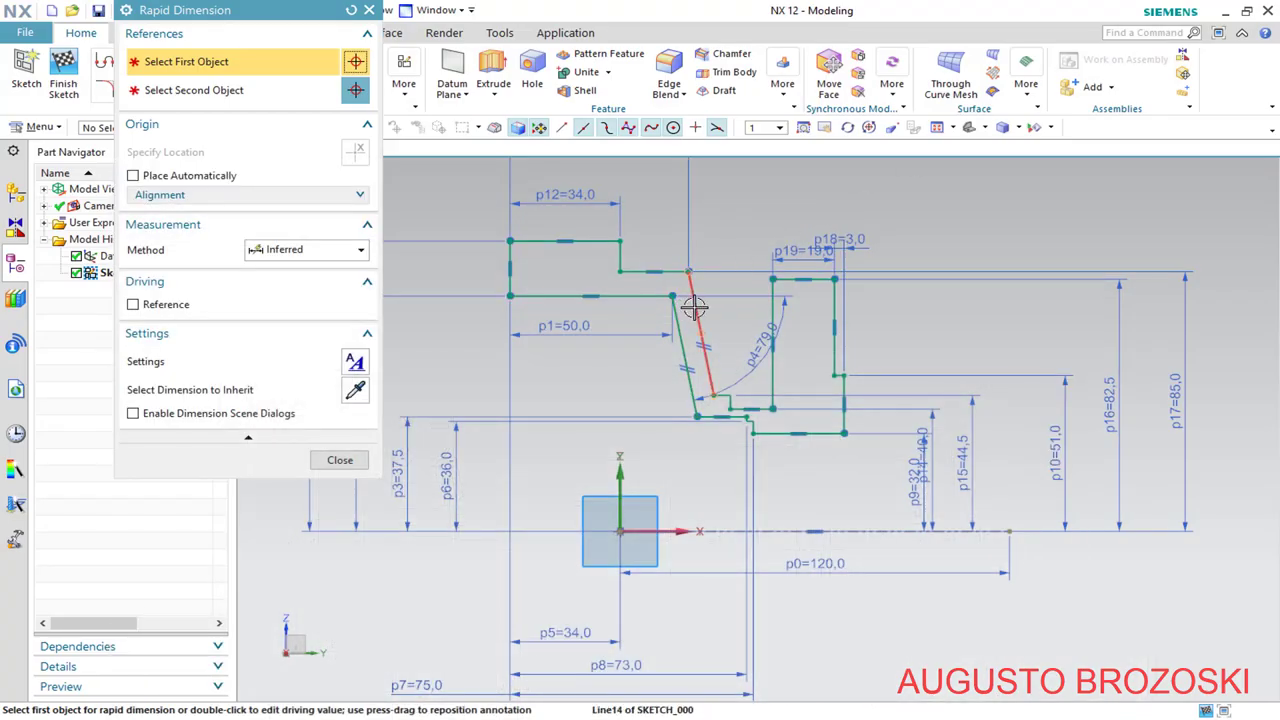
Add the overall width dimension p20 across the top, set to 114
scroll(700, 330, down, 2)
scroll(720, 214, up, 1)
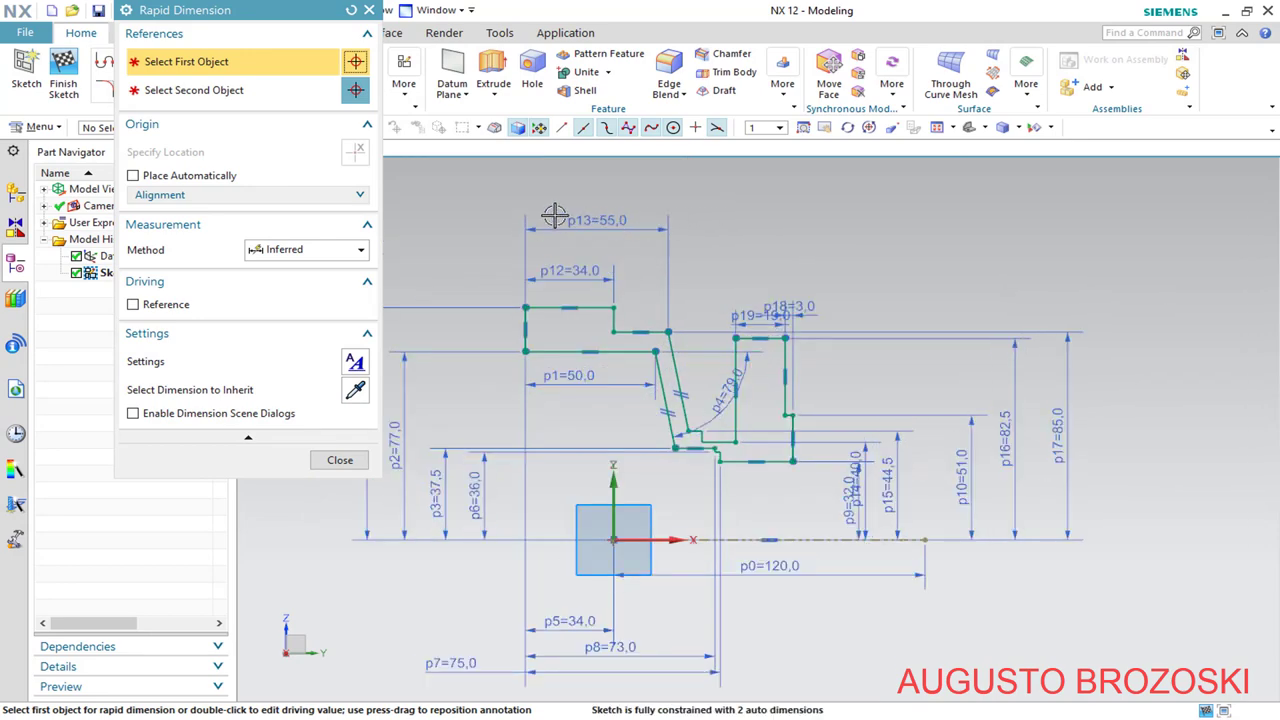
click(526, 307)
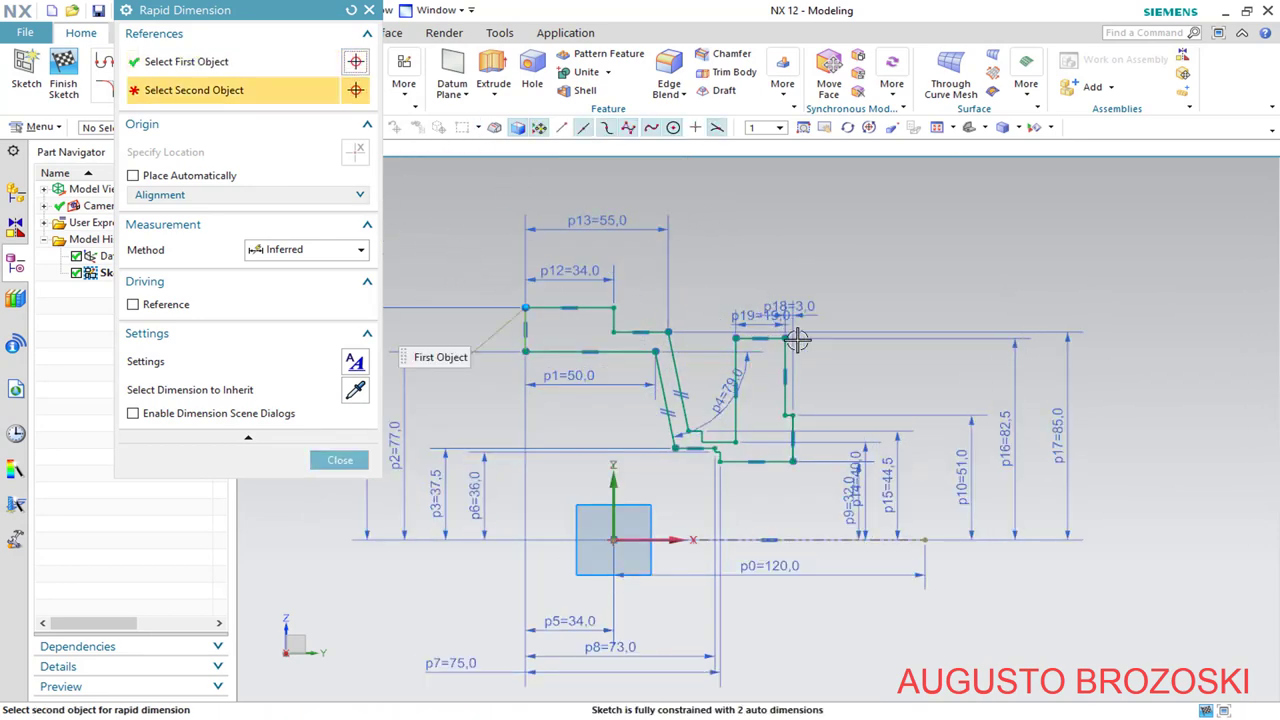
click(795, 415)
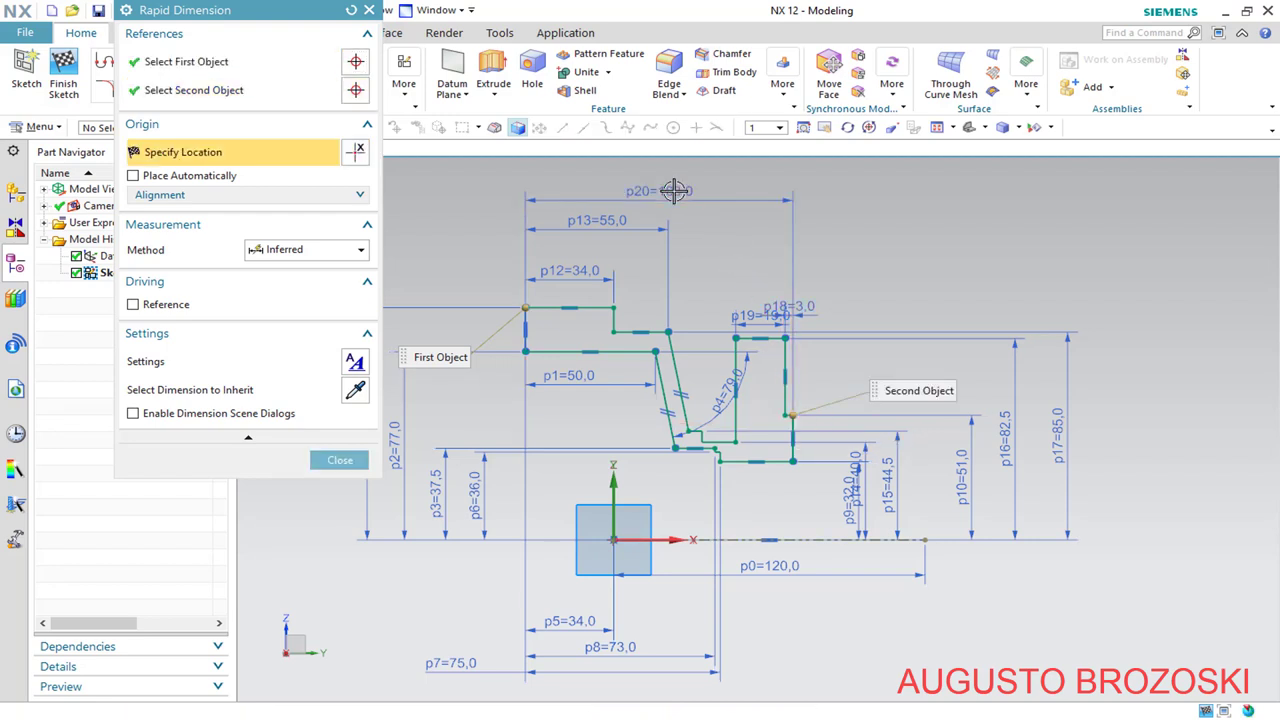
click(673, 190)
text(114)
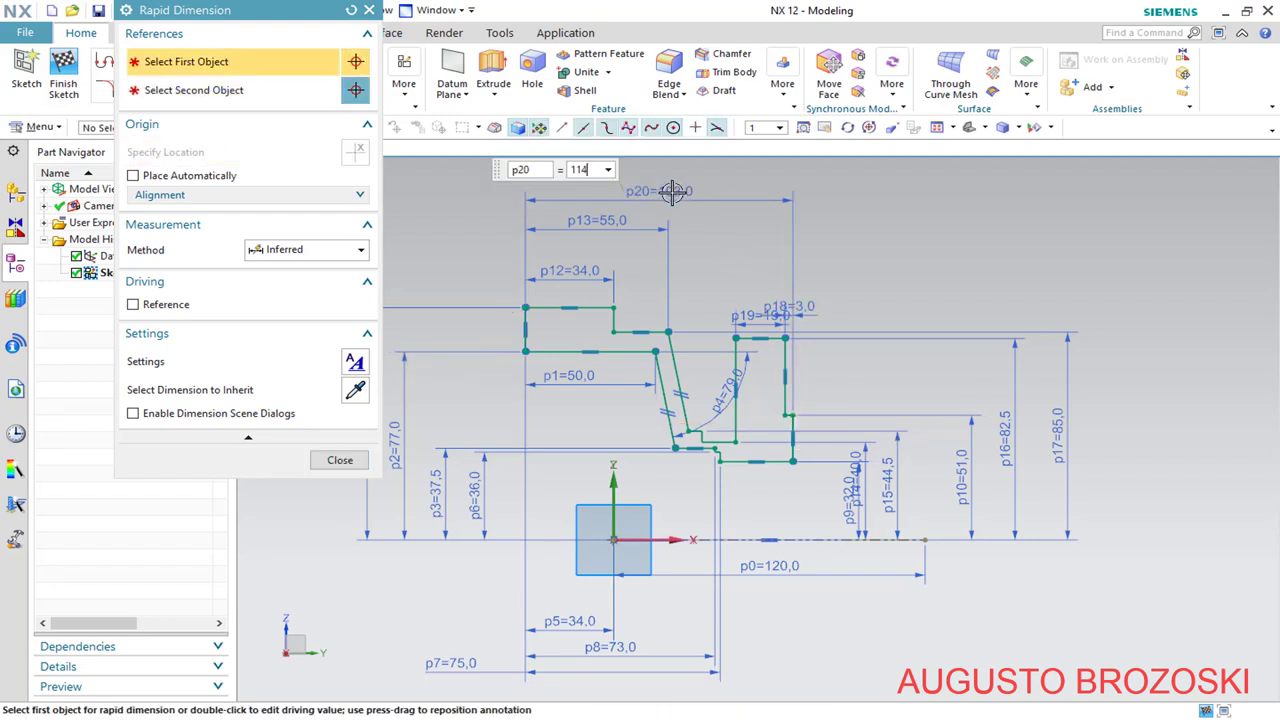
key(Return)
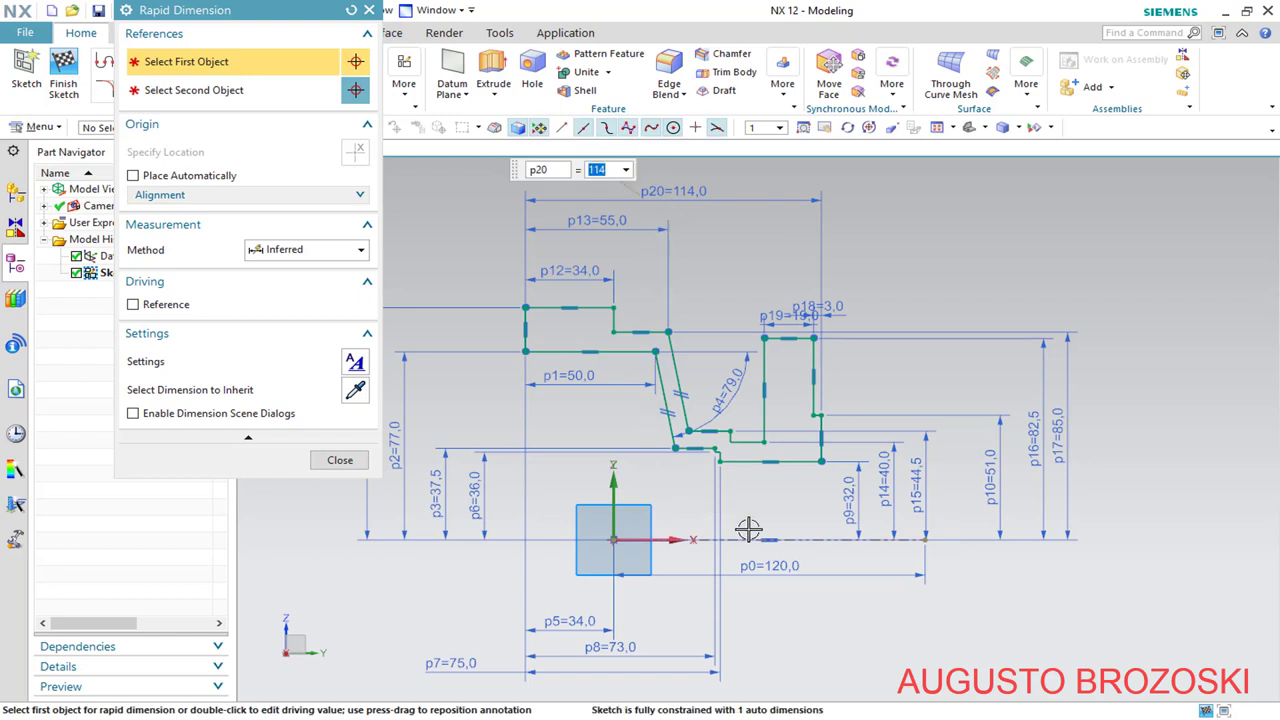
Add dimension p21 from the left top corner to the inner vertex, set to 80, and close Rapid Dimension
click(524, 308)
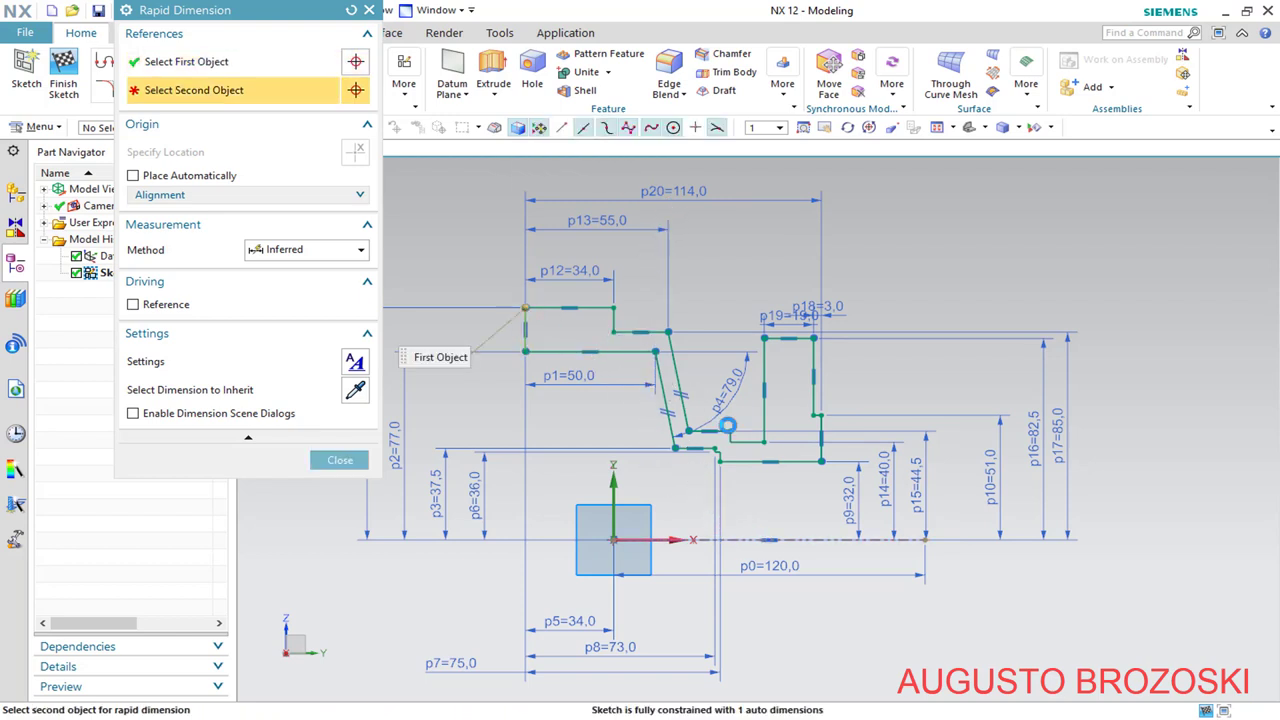
click(727, 425)
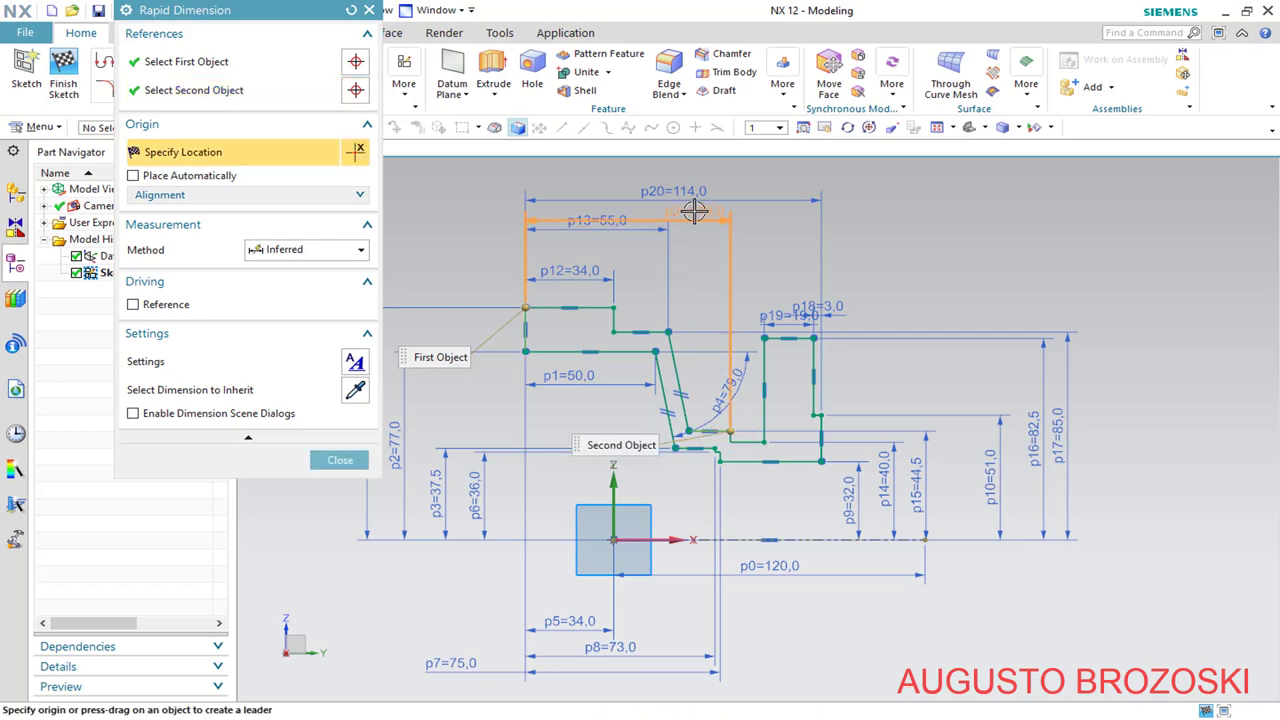
click(694, 211)
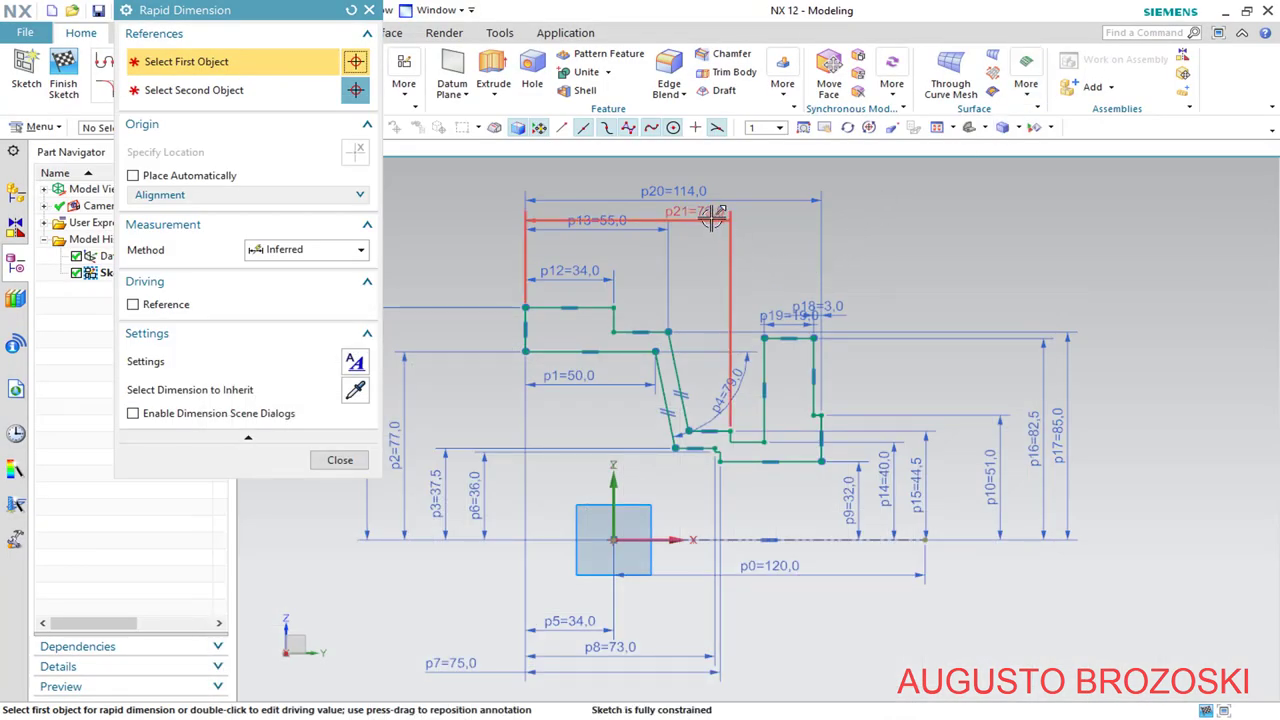
double_click(711, 215)
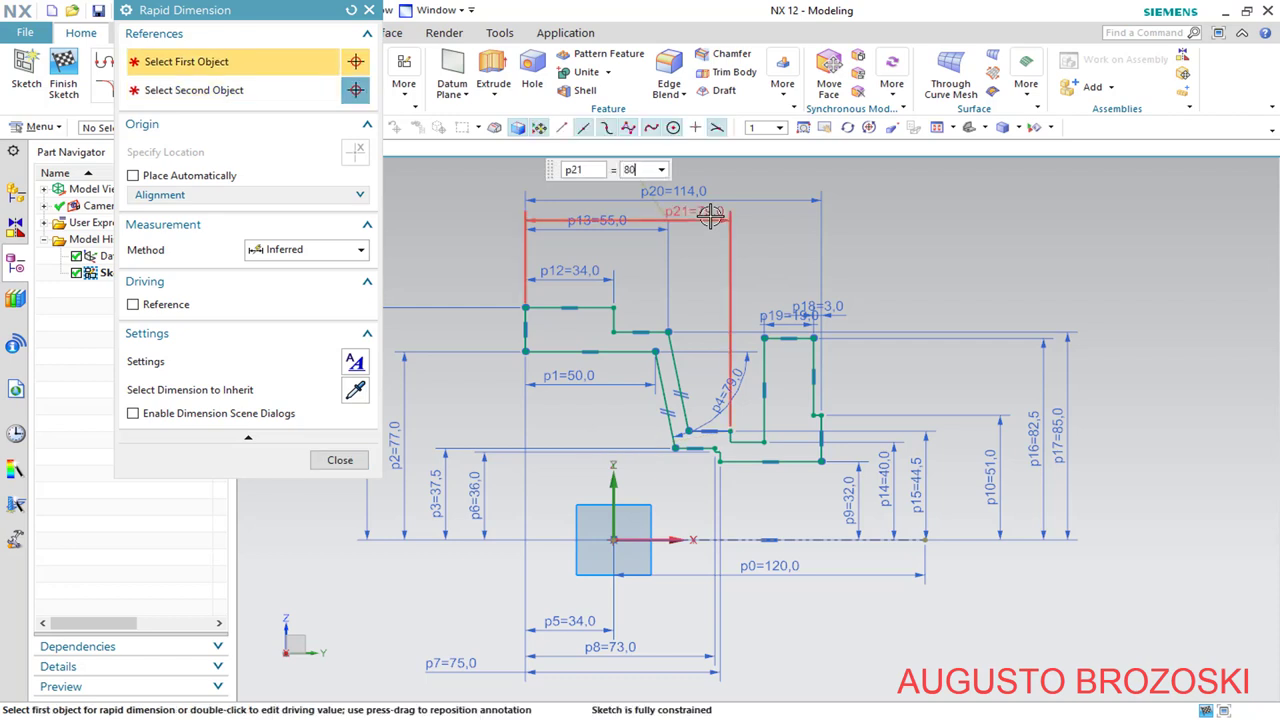
text(80)
key(Return)
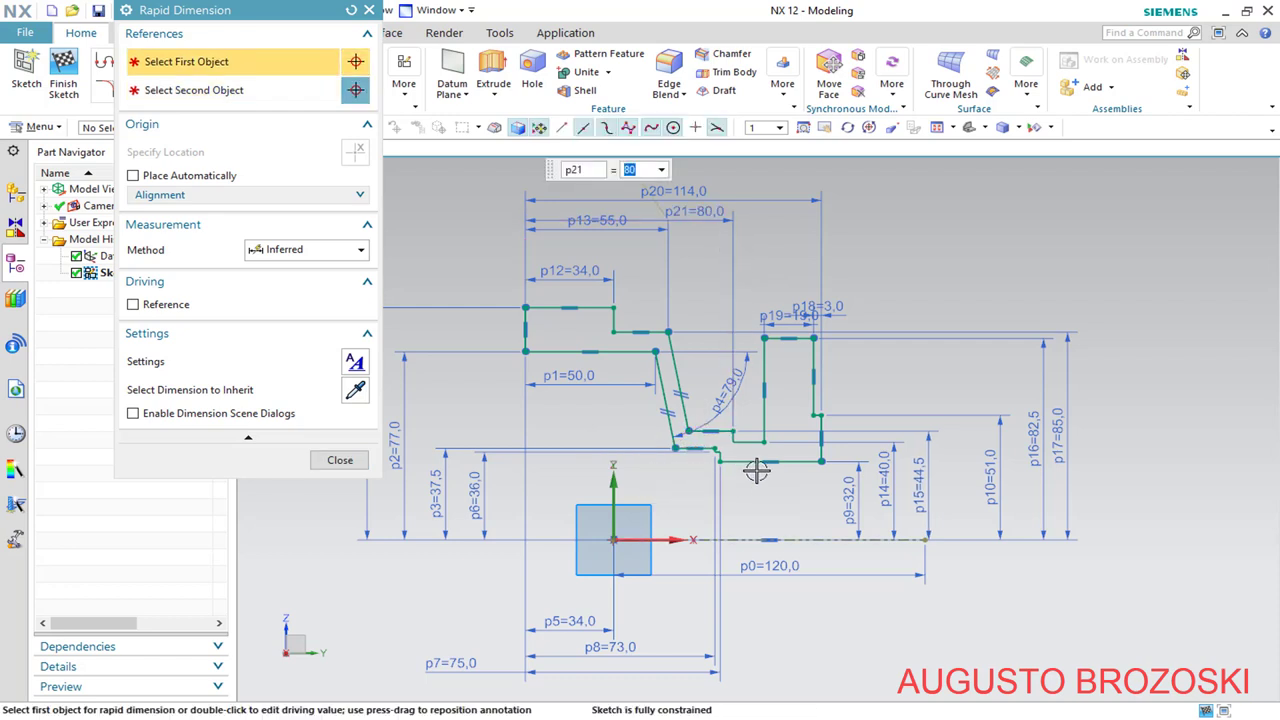
click(336, 466)
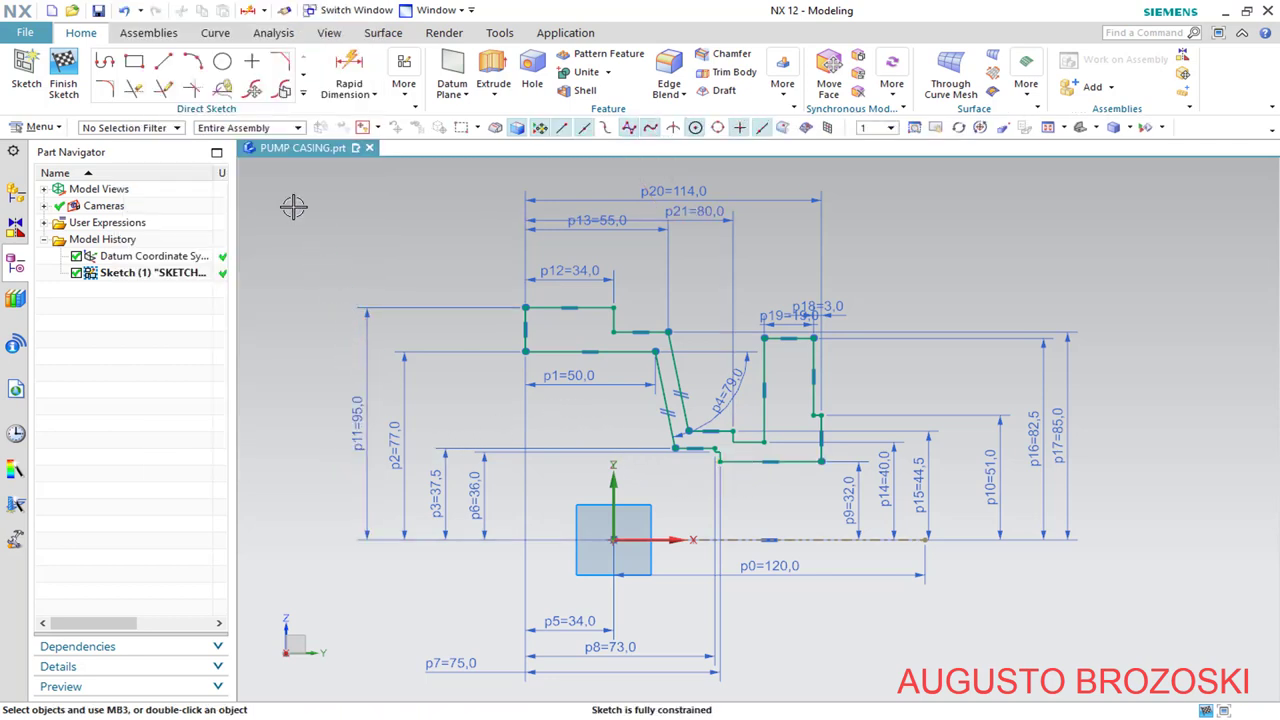
Finish the sketch and revolve its profile 360° about the Y axis through the datum origin
click(68, 72)
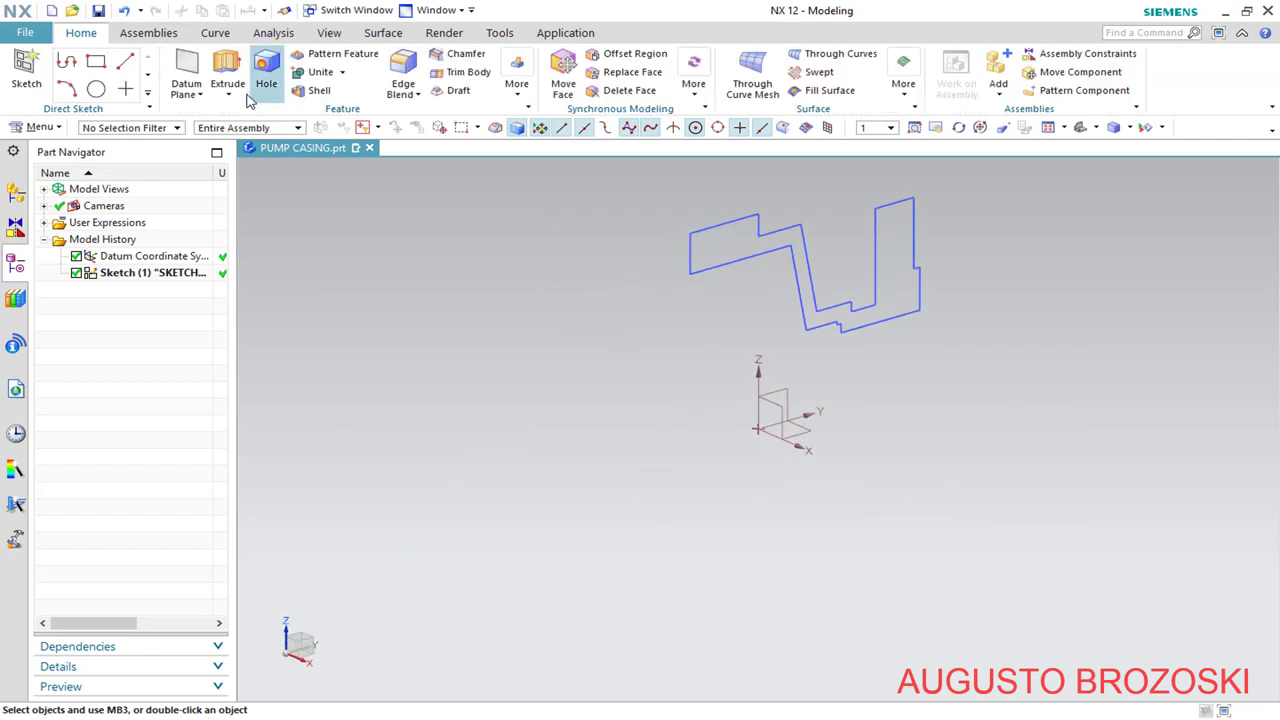
click(232, 96)
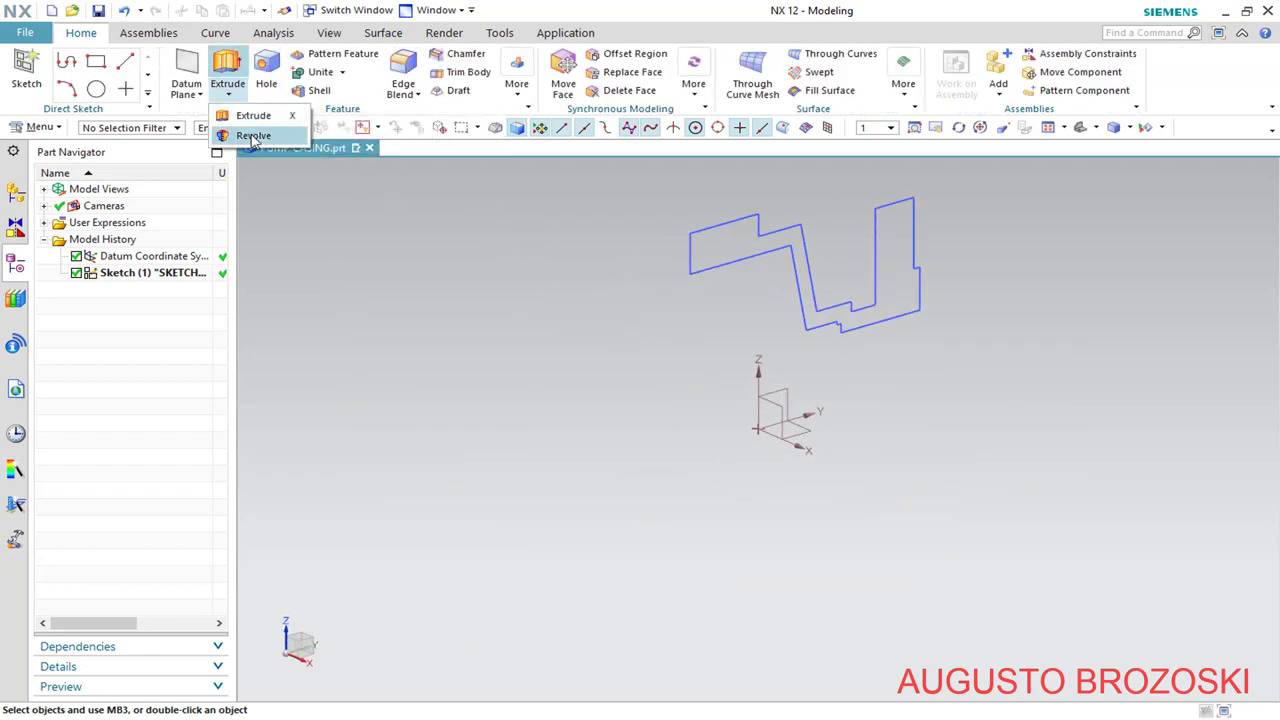
click(253, 135)
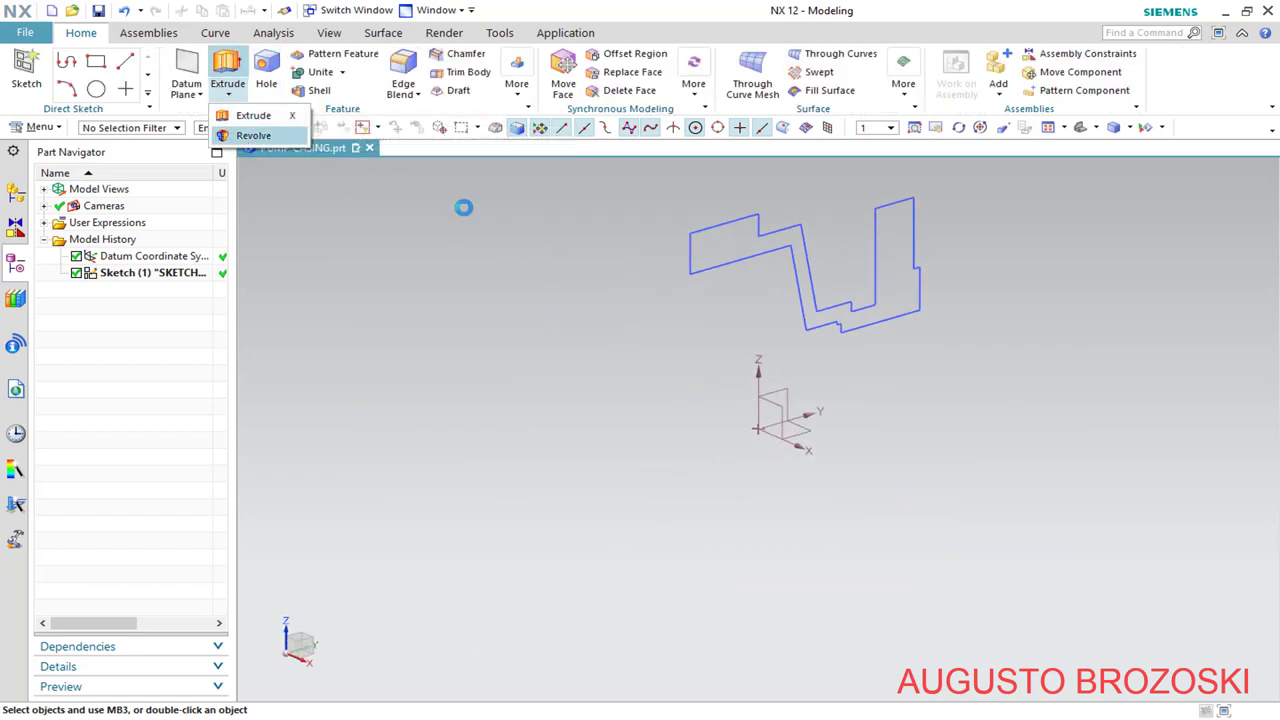
click(752, 262)
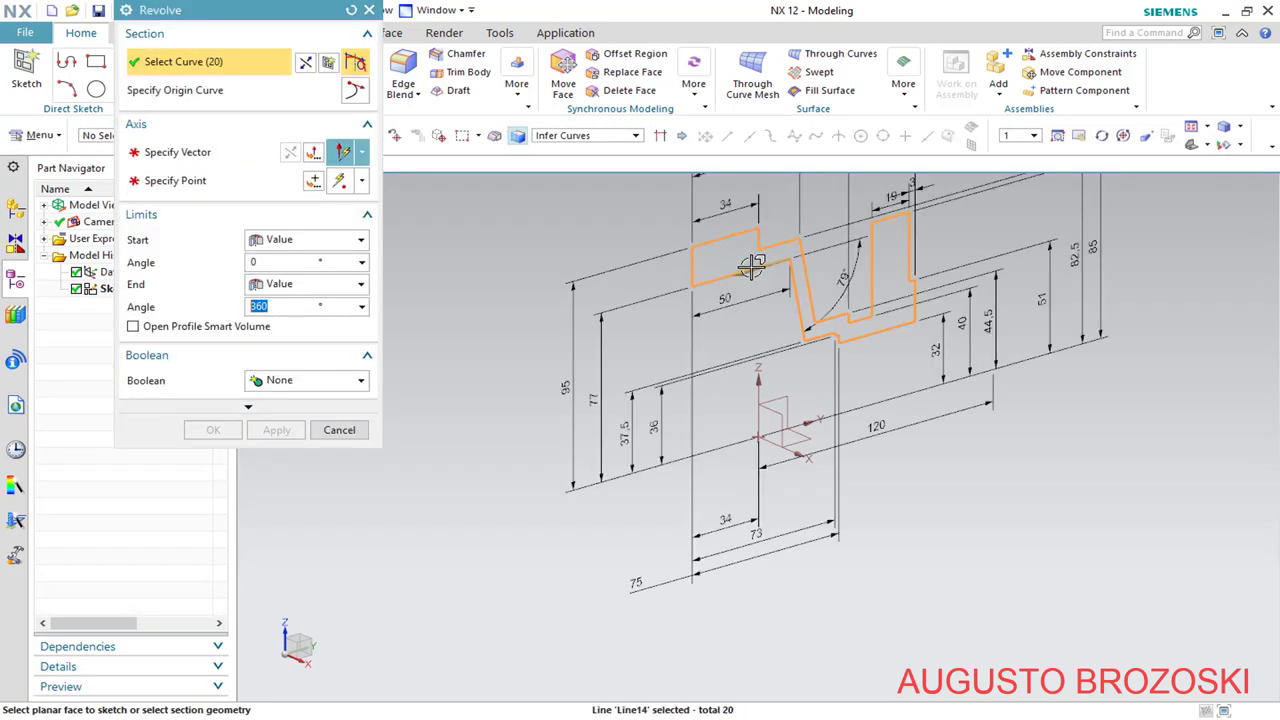
click(177, 152)
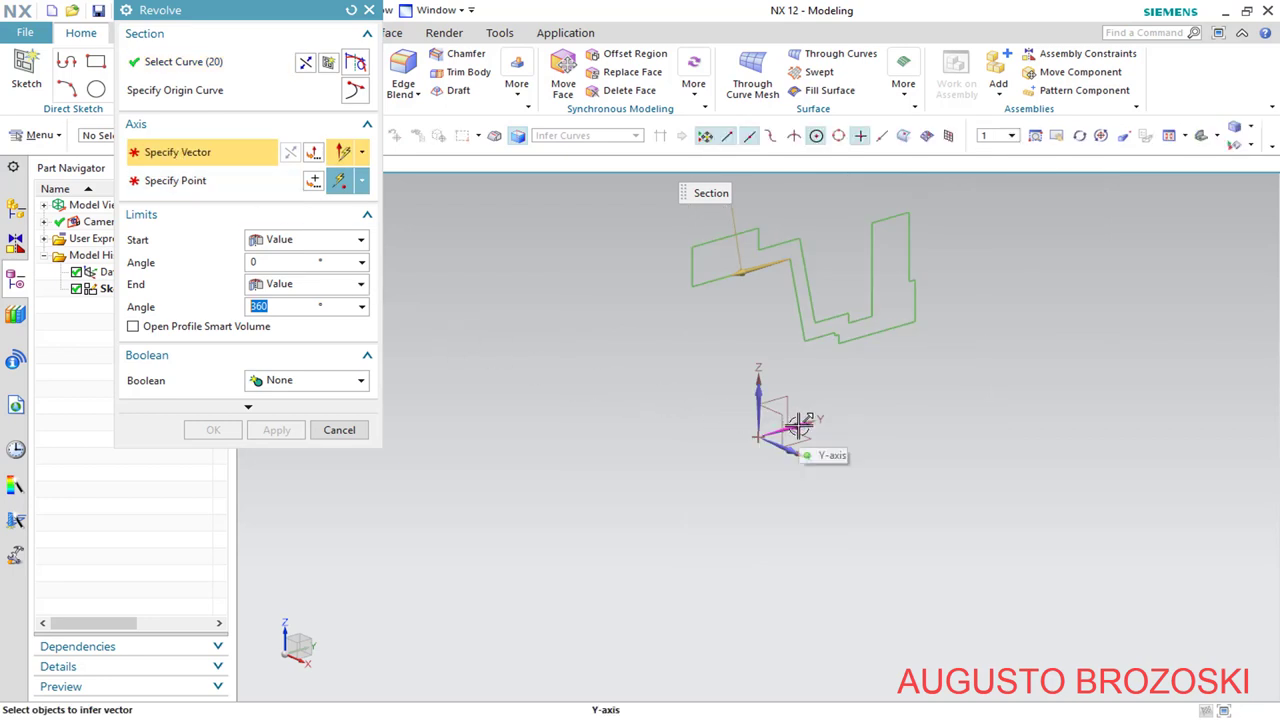
click(797, 427)
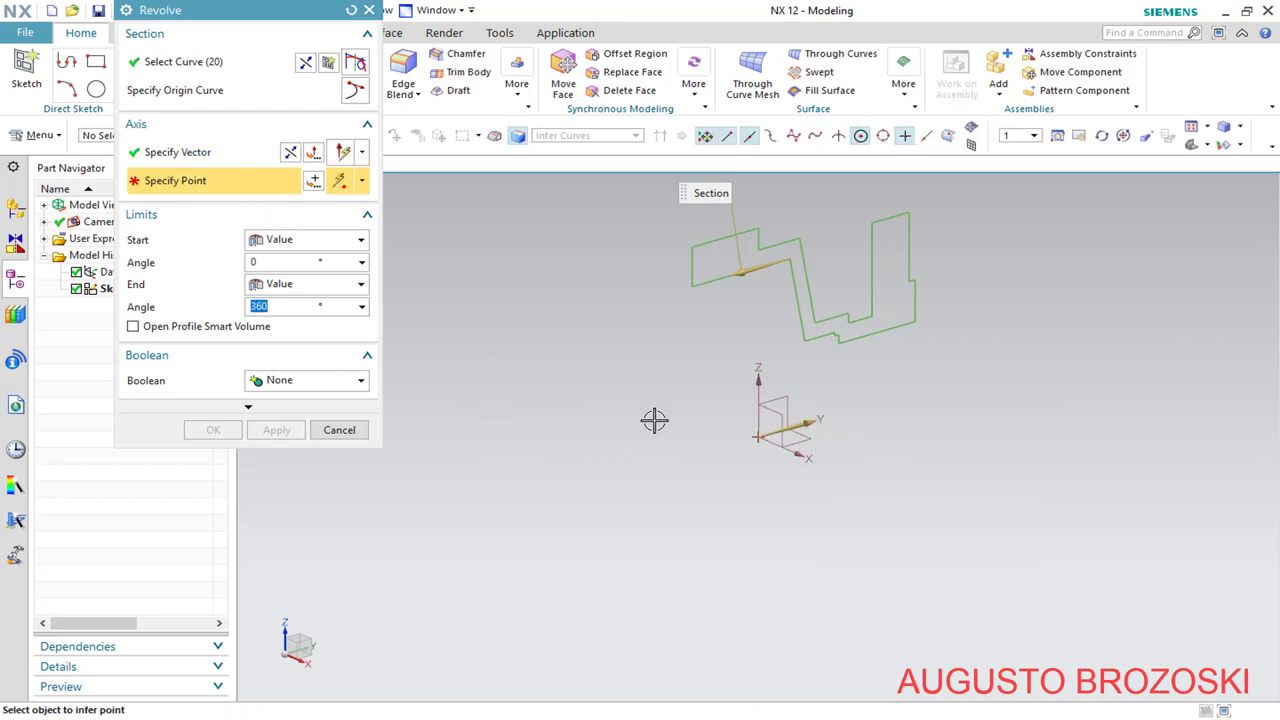
click(757, 436)
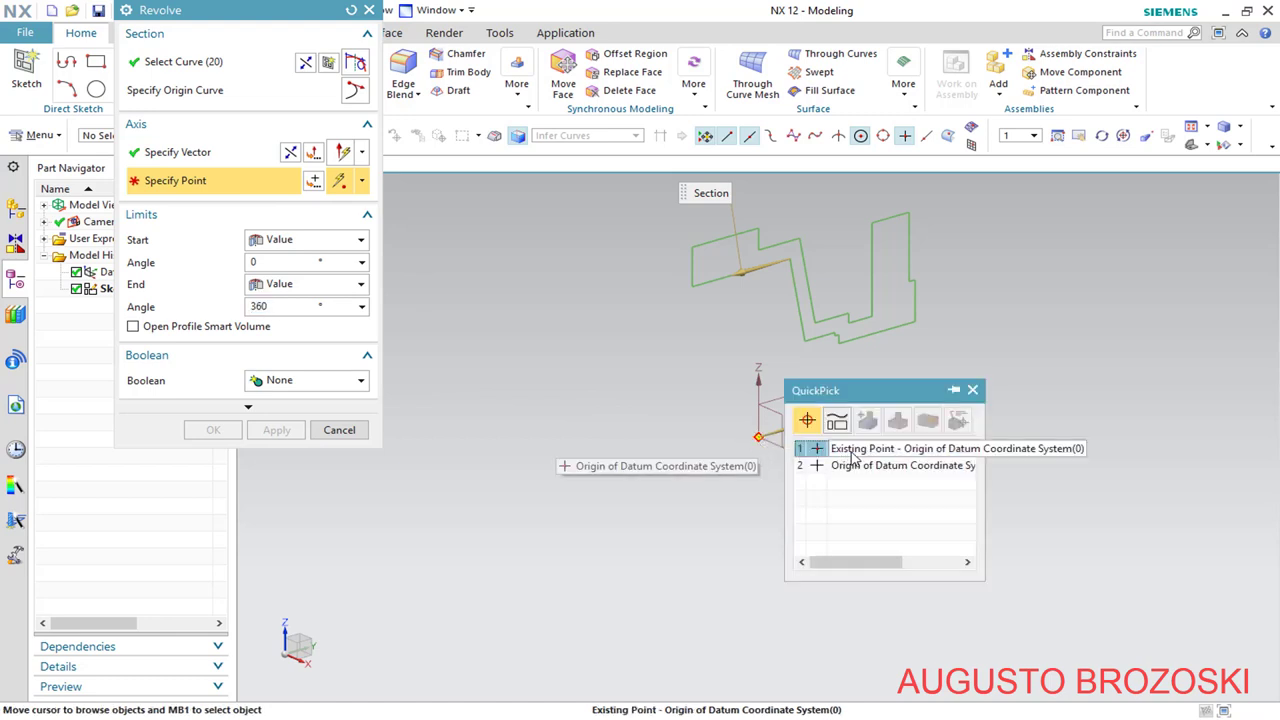
click(853, 455)
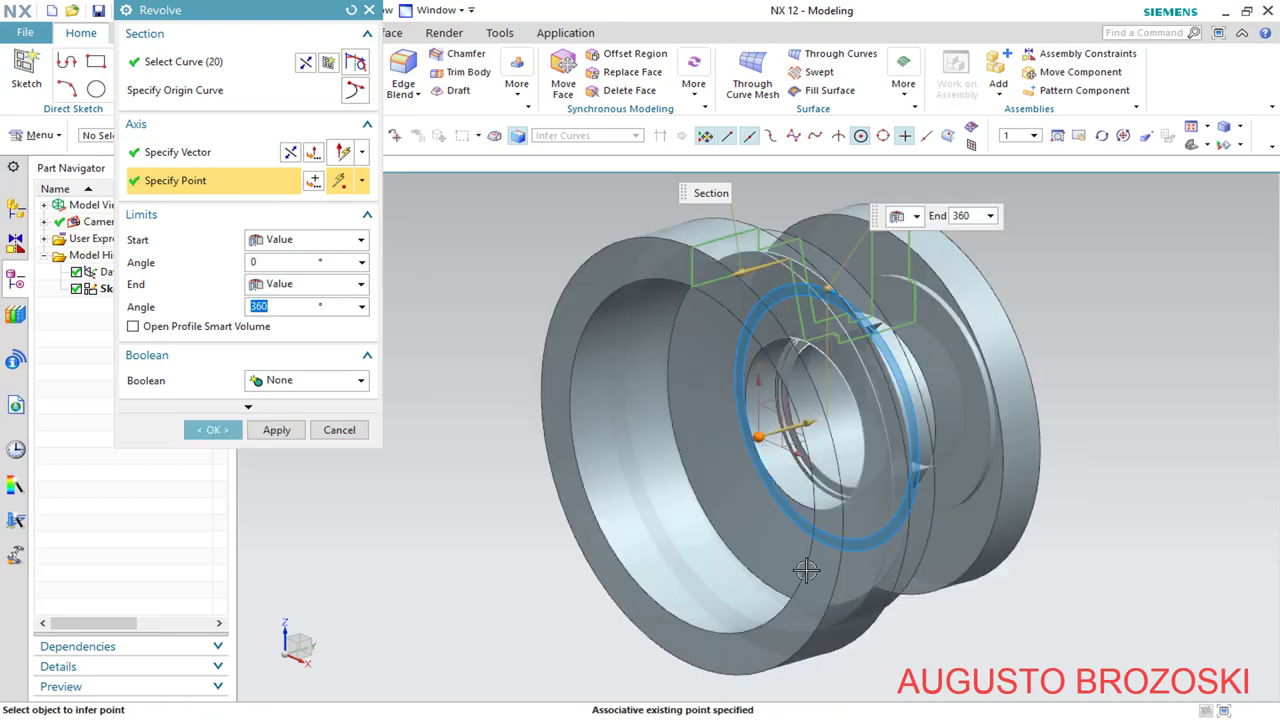
click(213, 430)
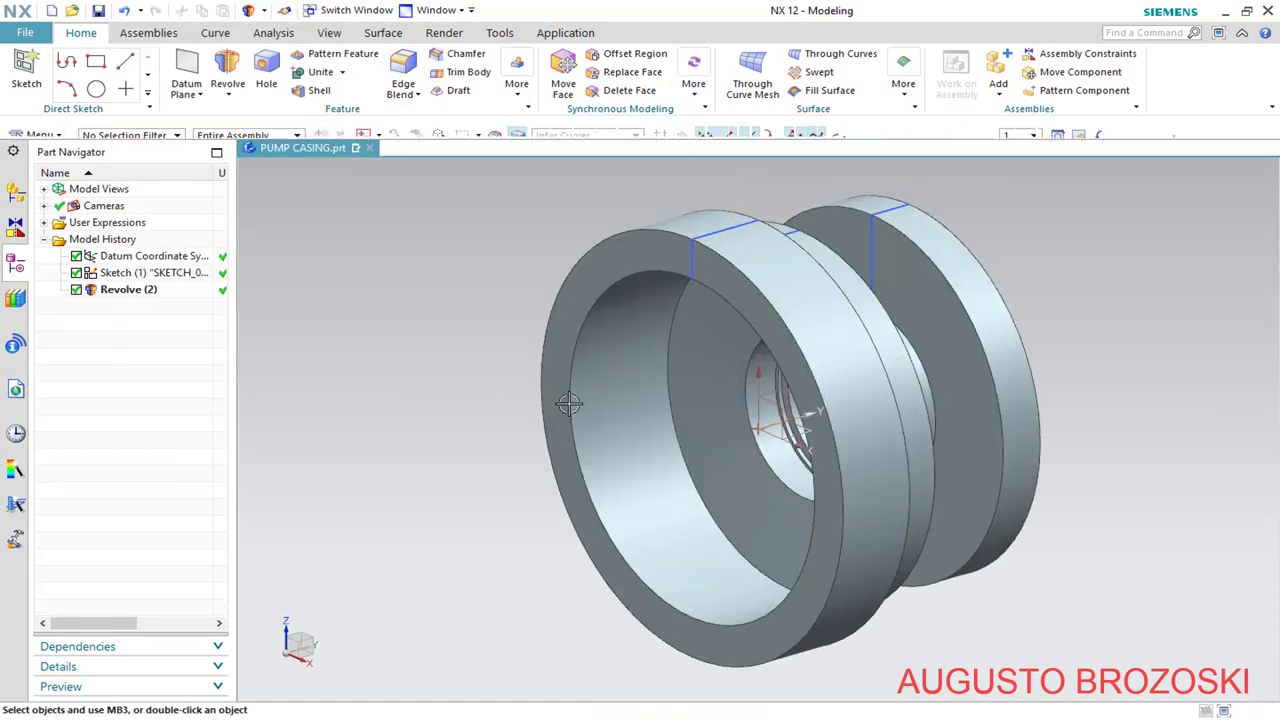
Return to trimetric view and toggle sketch and solid visibility in Part Navigator
middle_drag(755, 416, 683, 451)
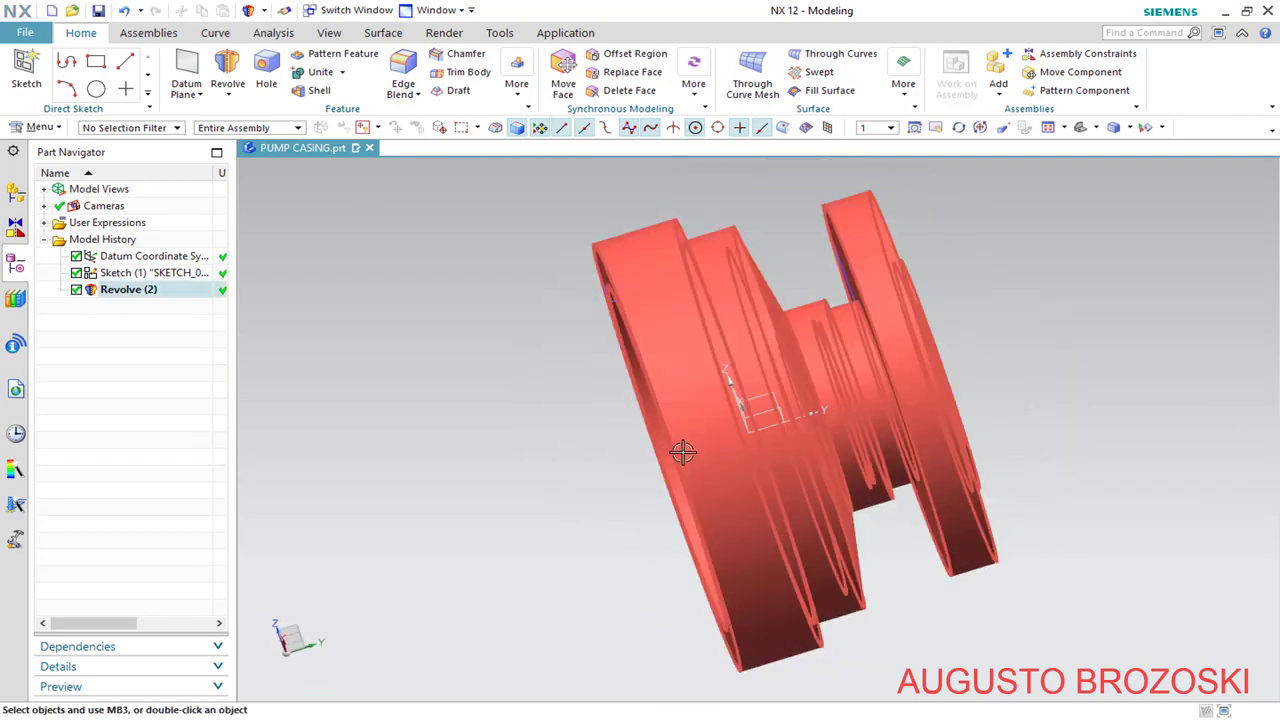
click(1076, 128)
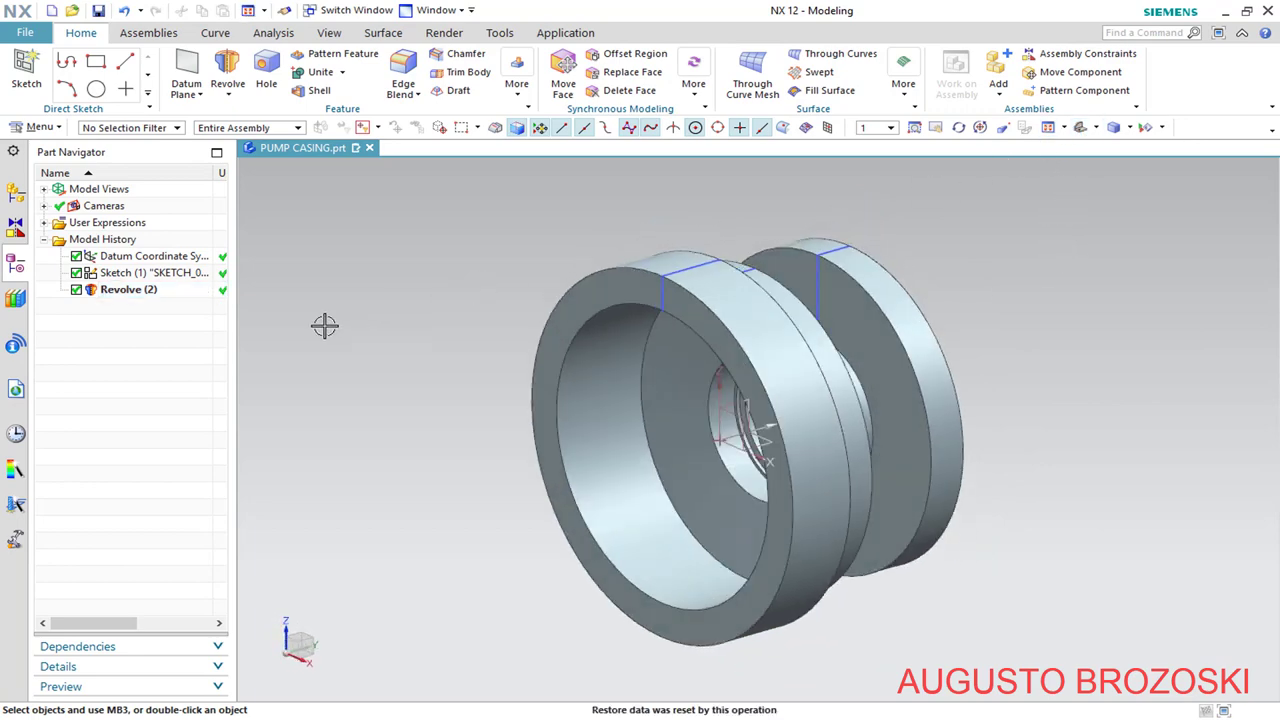
click(77, 273)
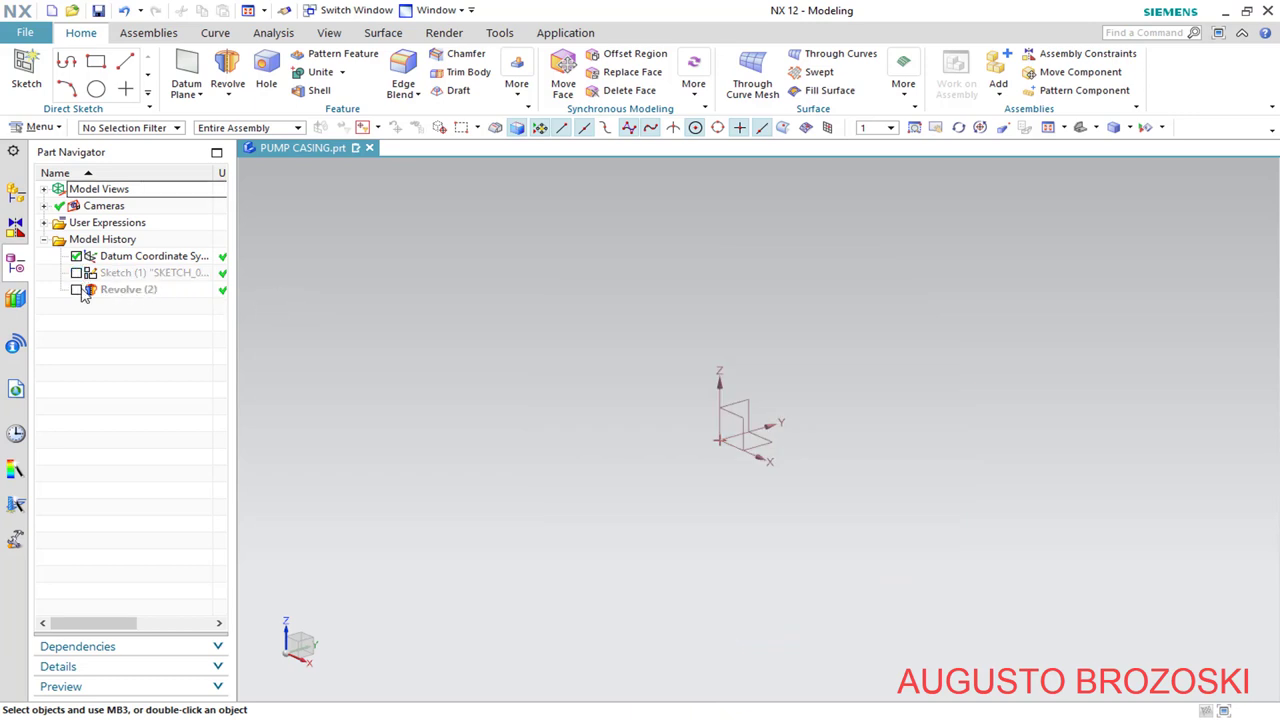
click(76, 290)
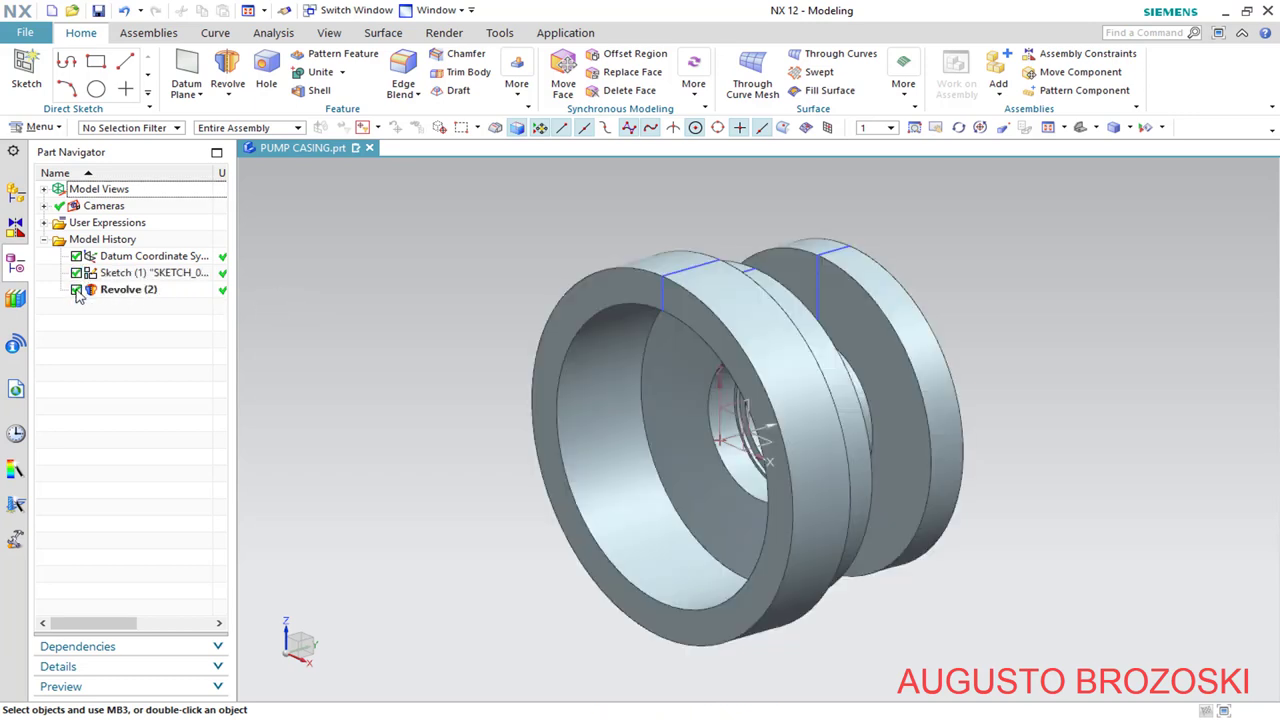
click(76, 273)
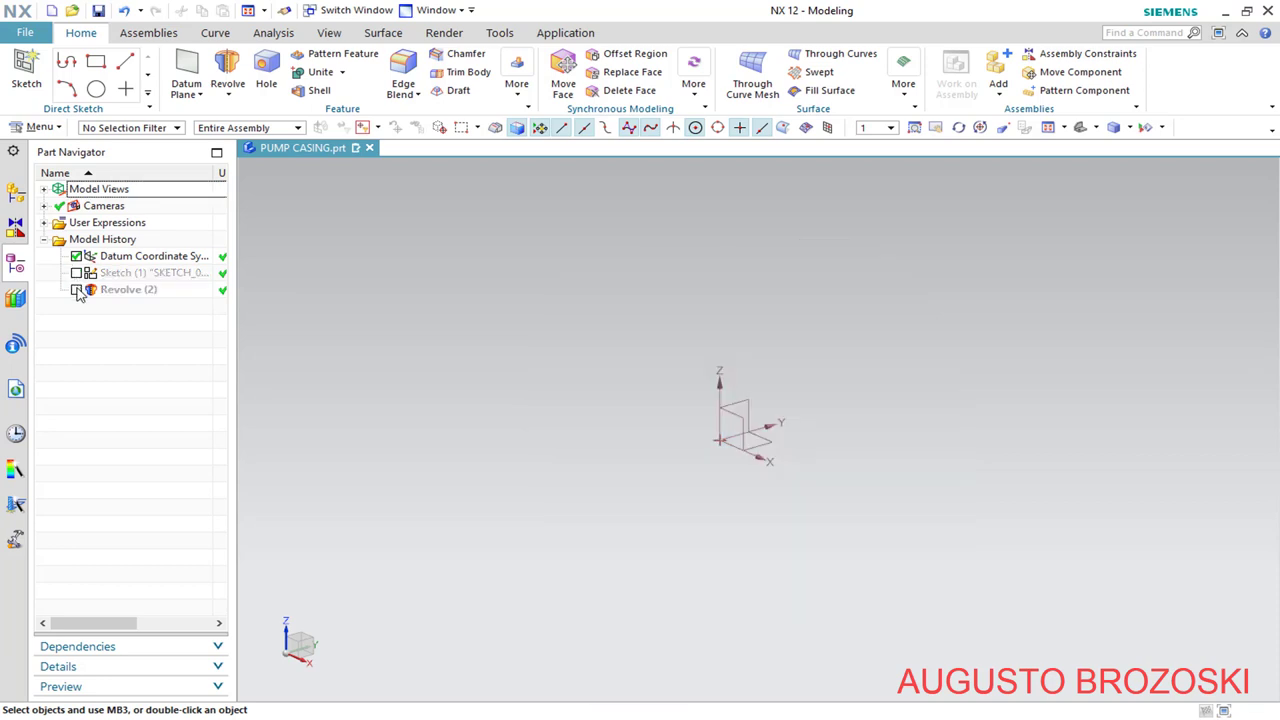
click(76, 290)
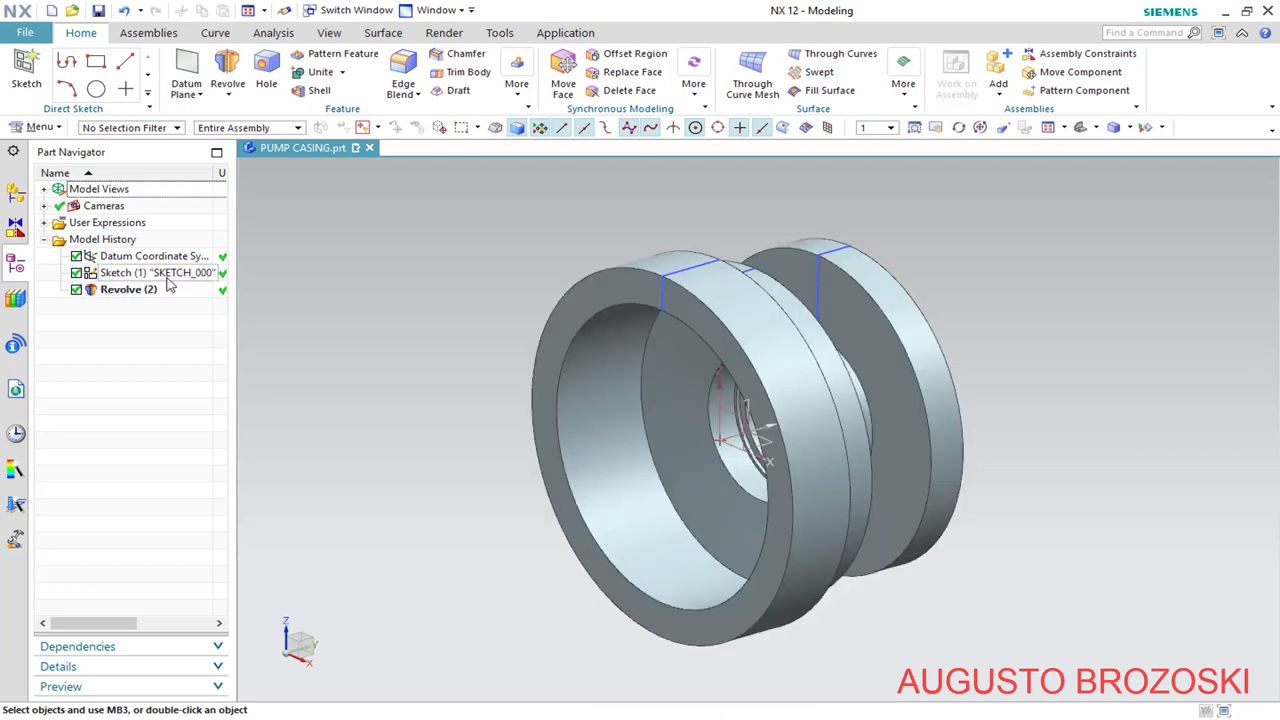
Hide and re-show Sketch (1), then save the PUMP CASING part
right_click(167, 280)
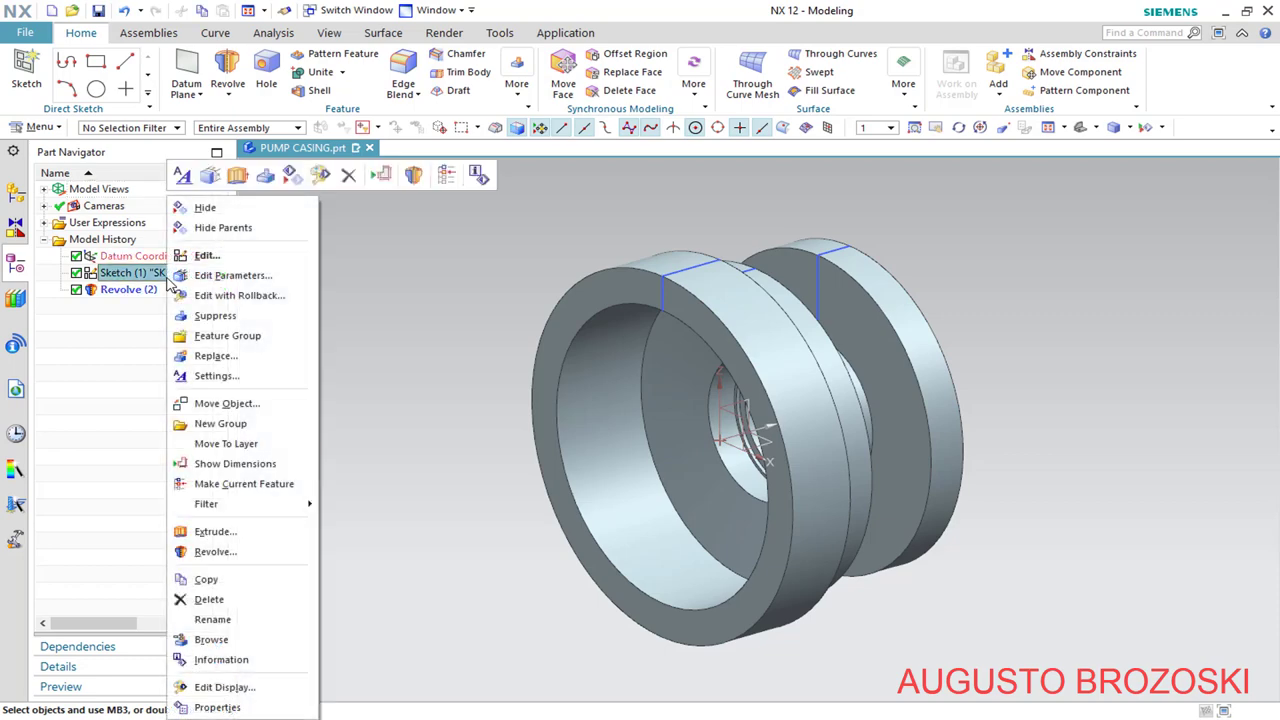
click(205, 208)
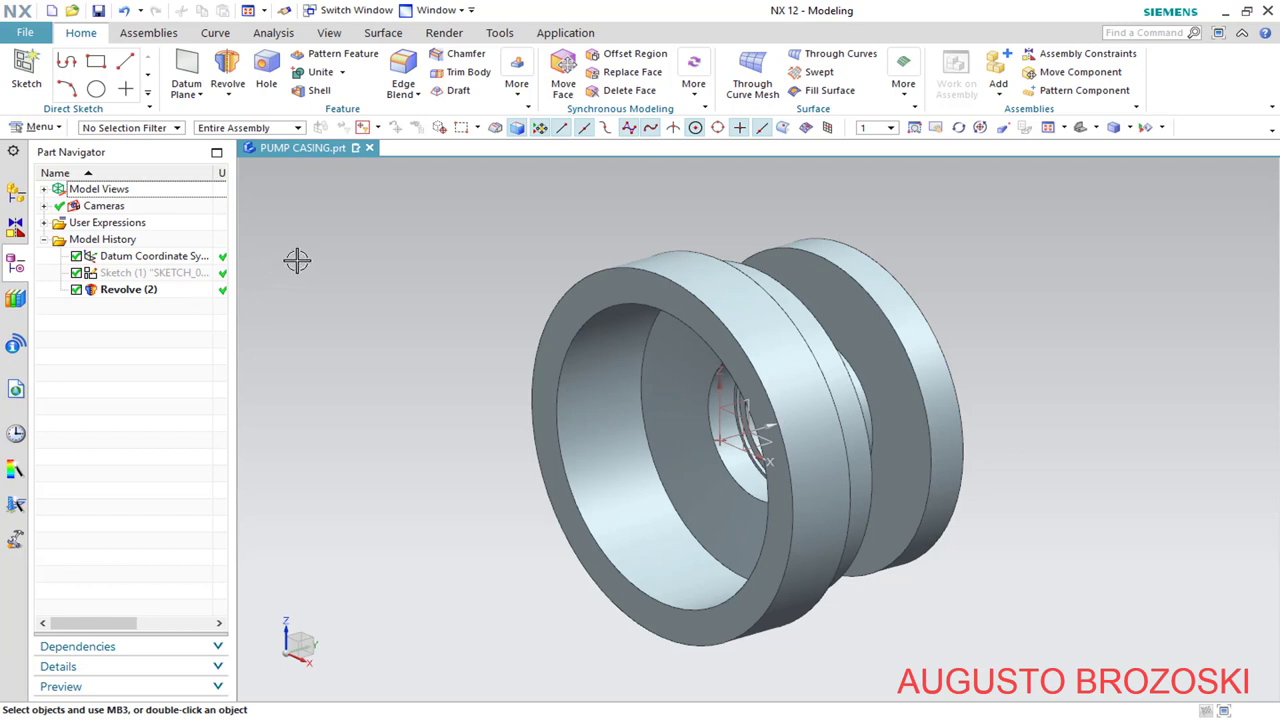
right_click(158, 278)
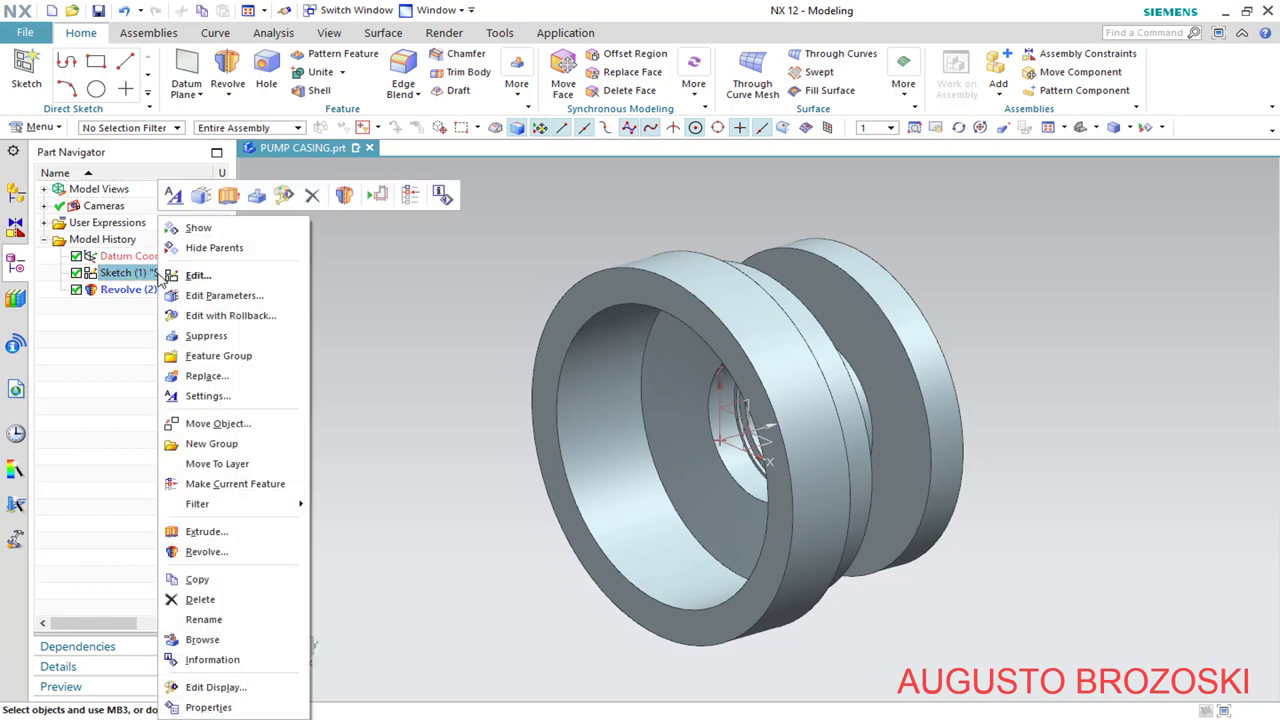
click(200, 228)
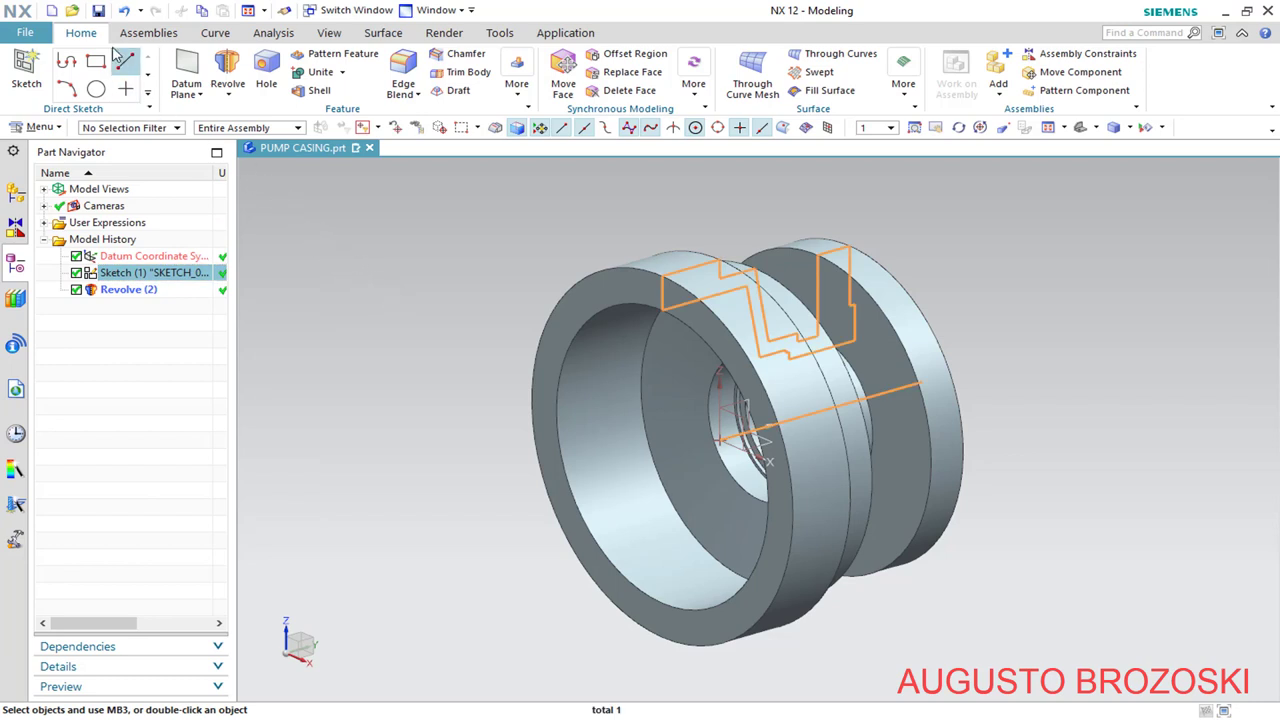
click(98, 11)
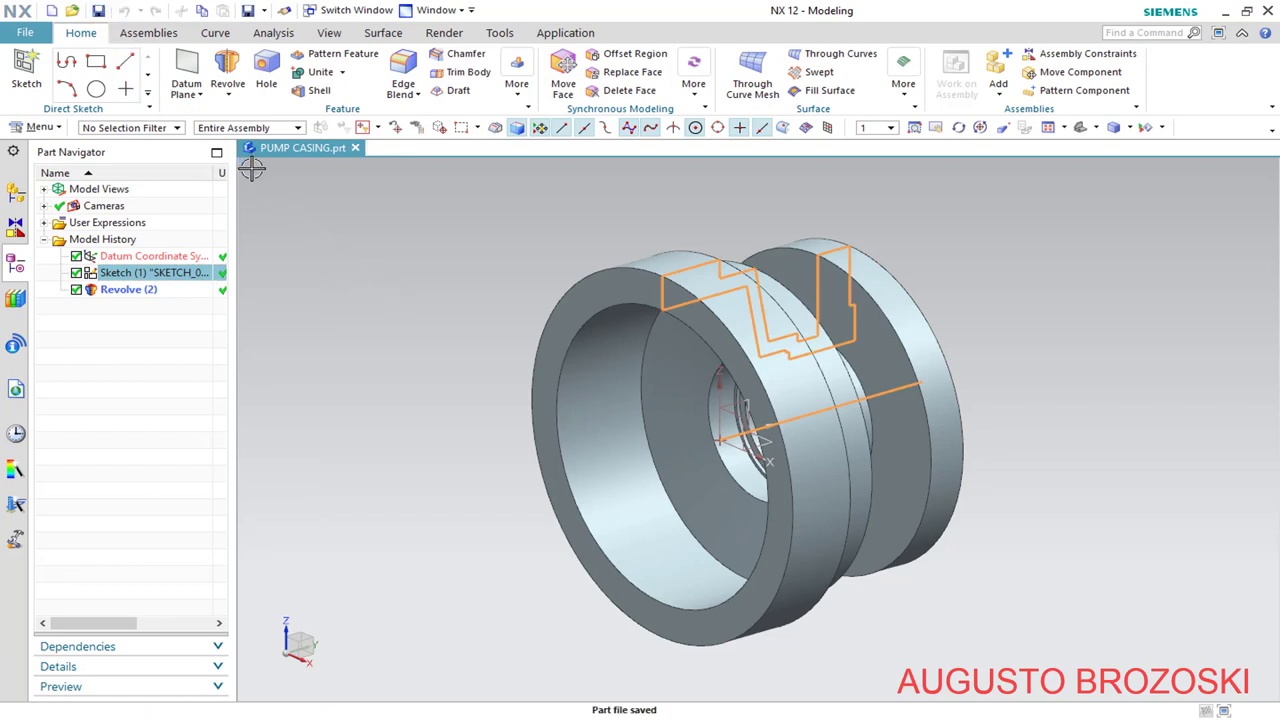
key(ctrl+b)
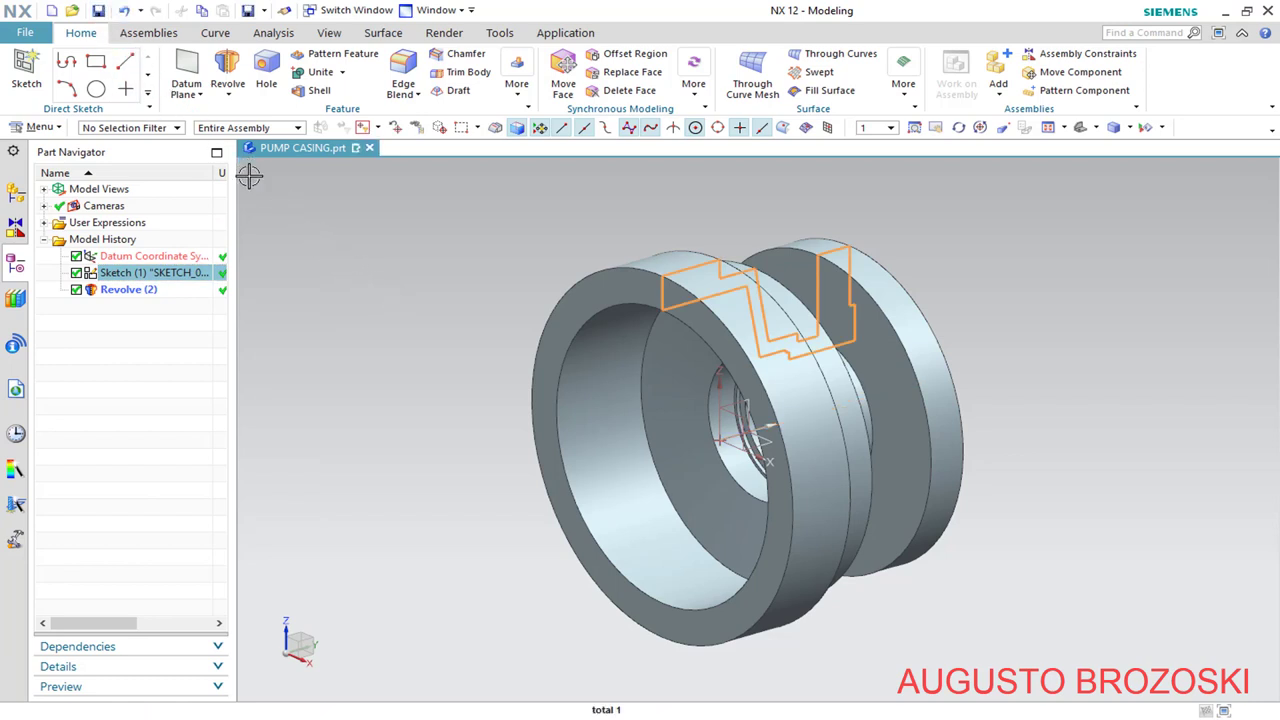
Hide Sketch (1) again, leaving only the revolved solid and datum displayed
right_click(170, 281)
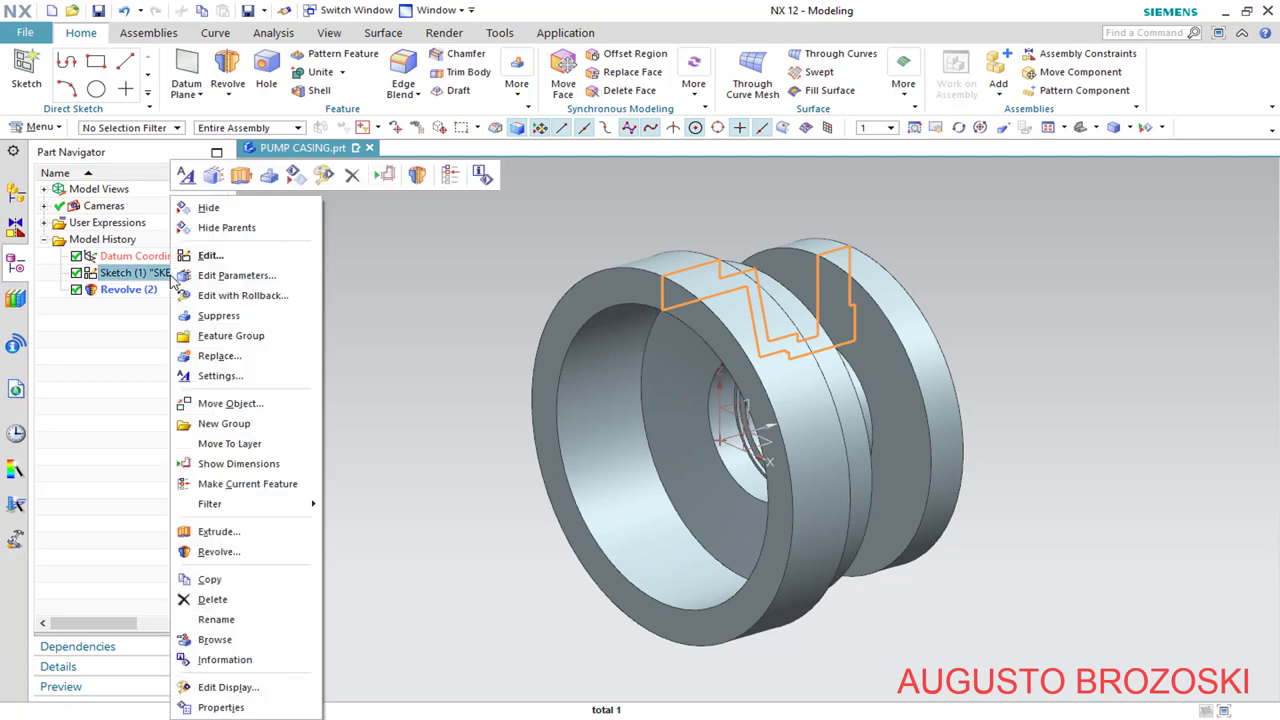
click(200, 206)
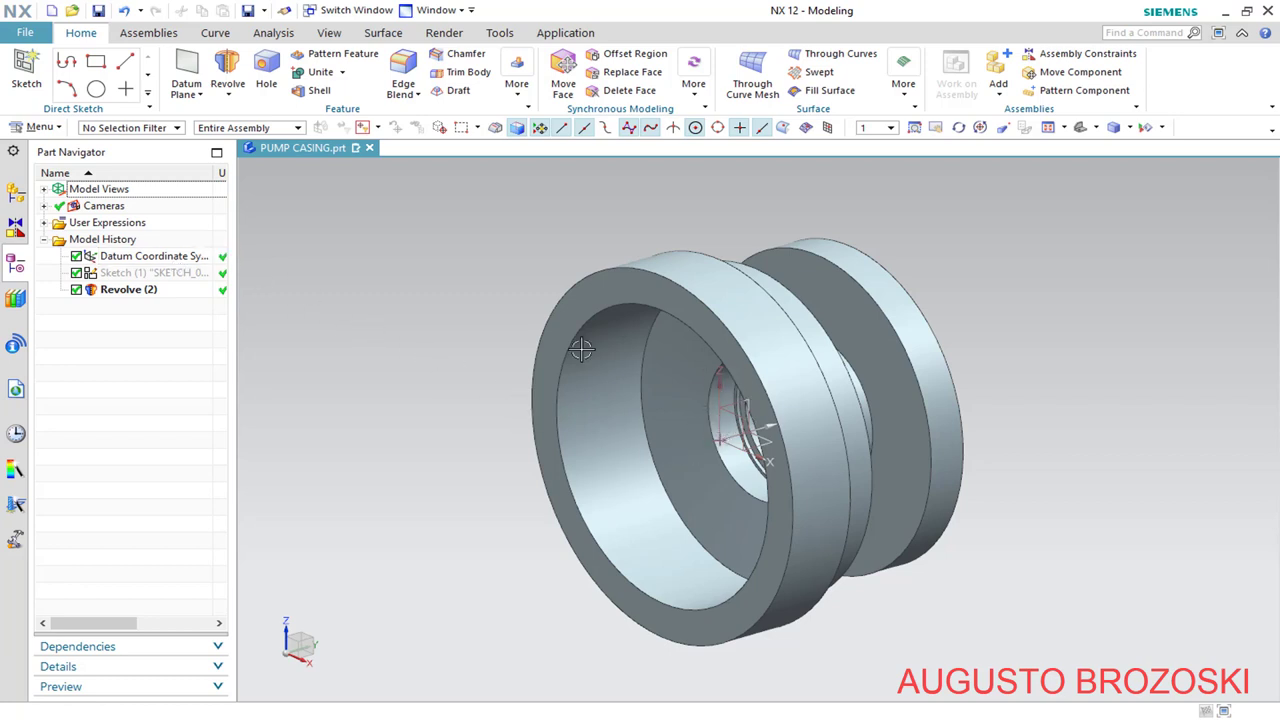
right_click(193, 262)
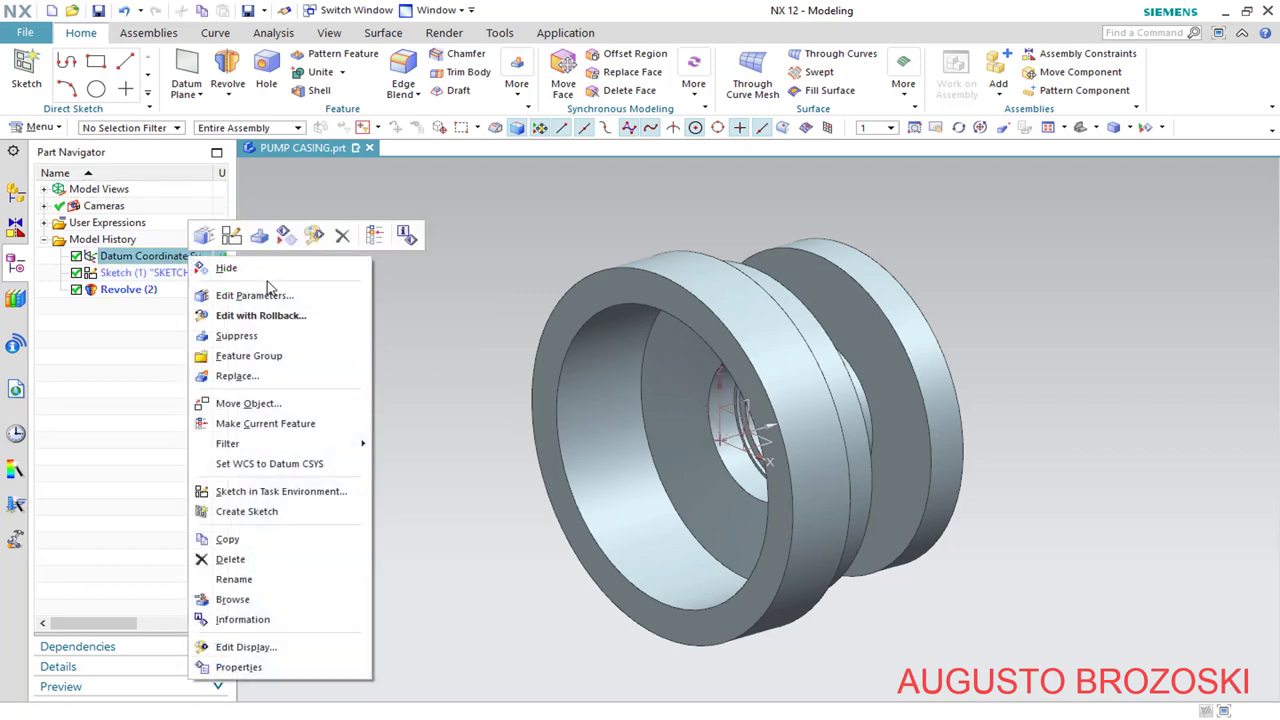
click(442, 298)
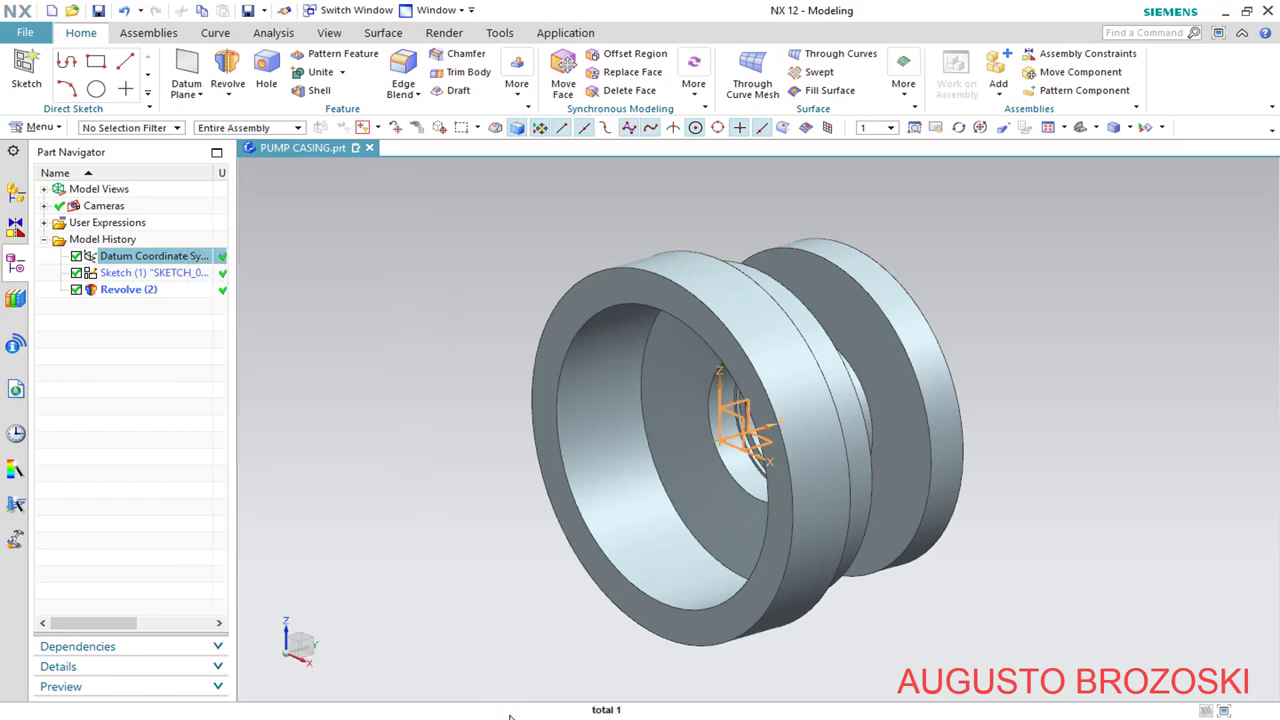
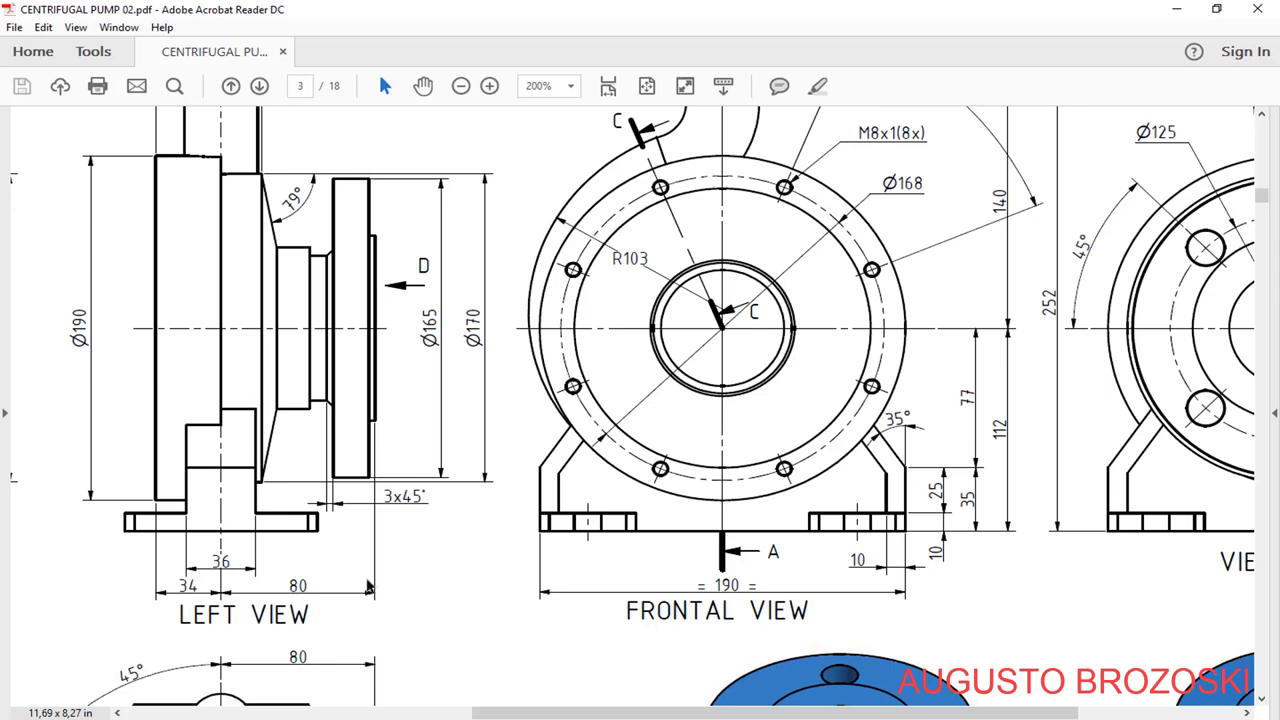
Minimize the Acrobat pump drawing to bring back the NX pump casing model
click(1160, 18)
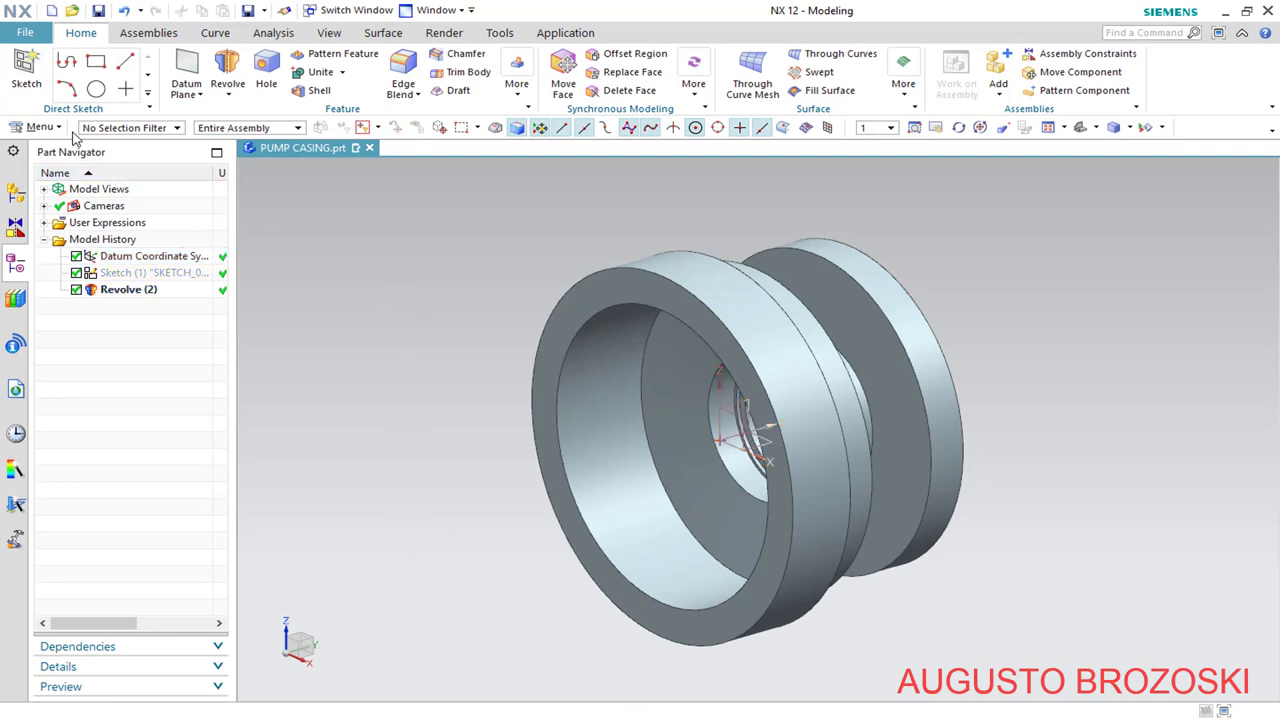
Create Sketch (3) on the XZ datum plane, chosen from the overlapping plane candidates
click(26, 70)
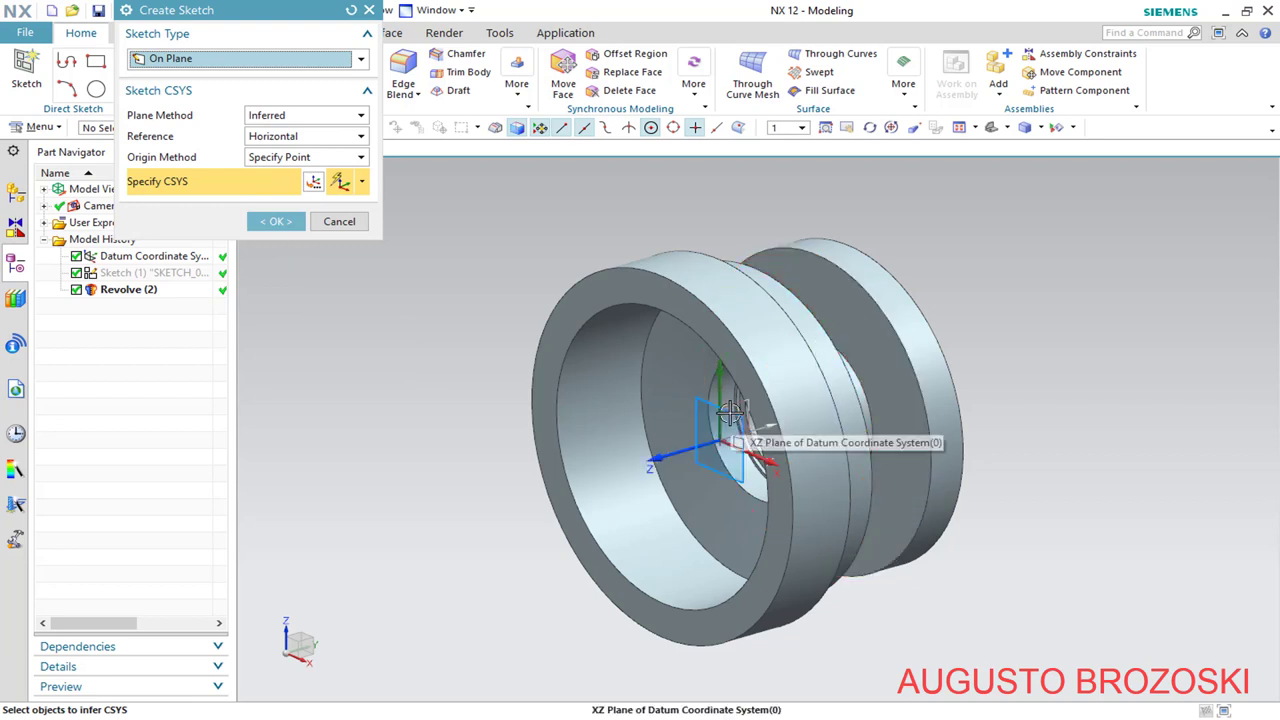
click(730, 410)
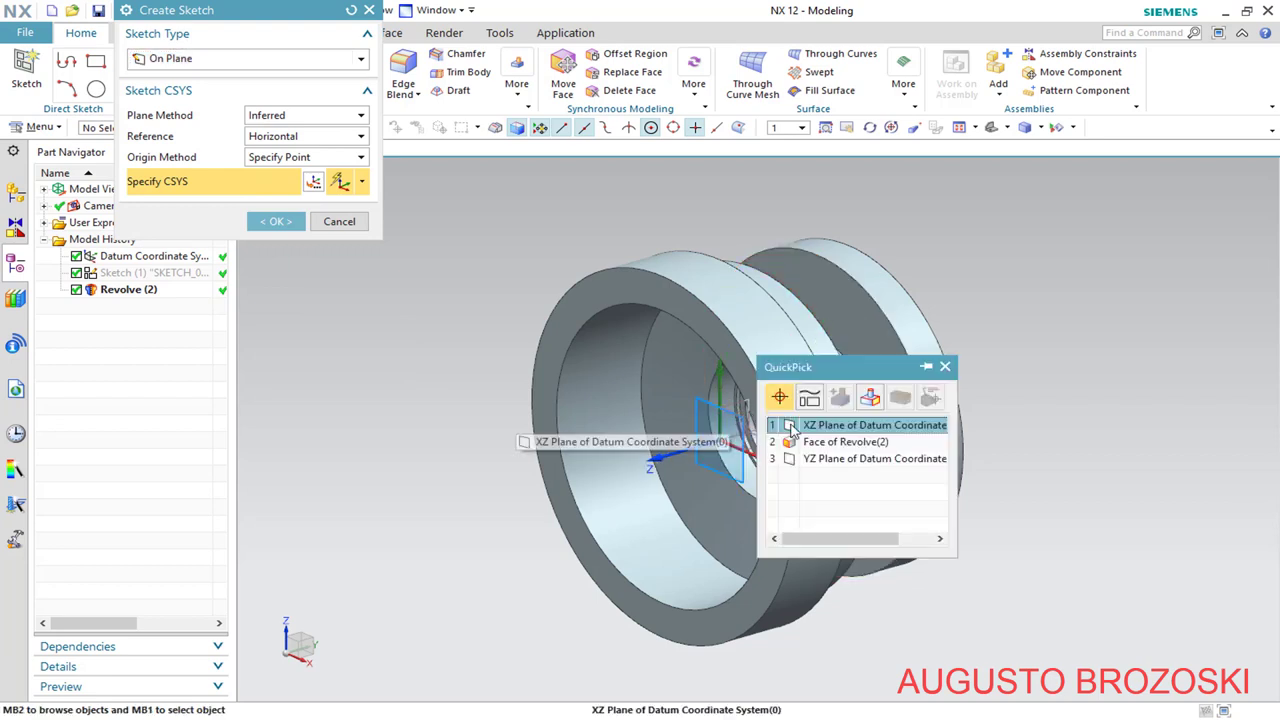
click(828, 432)
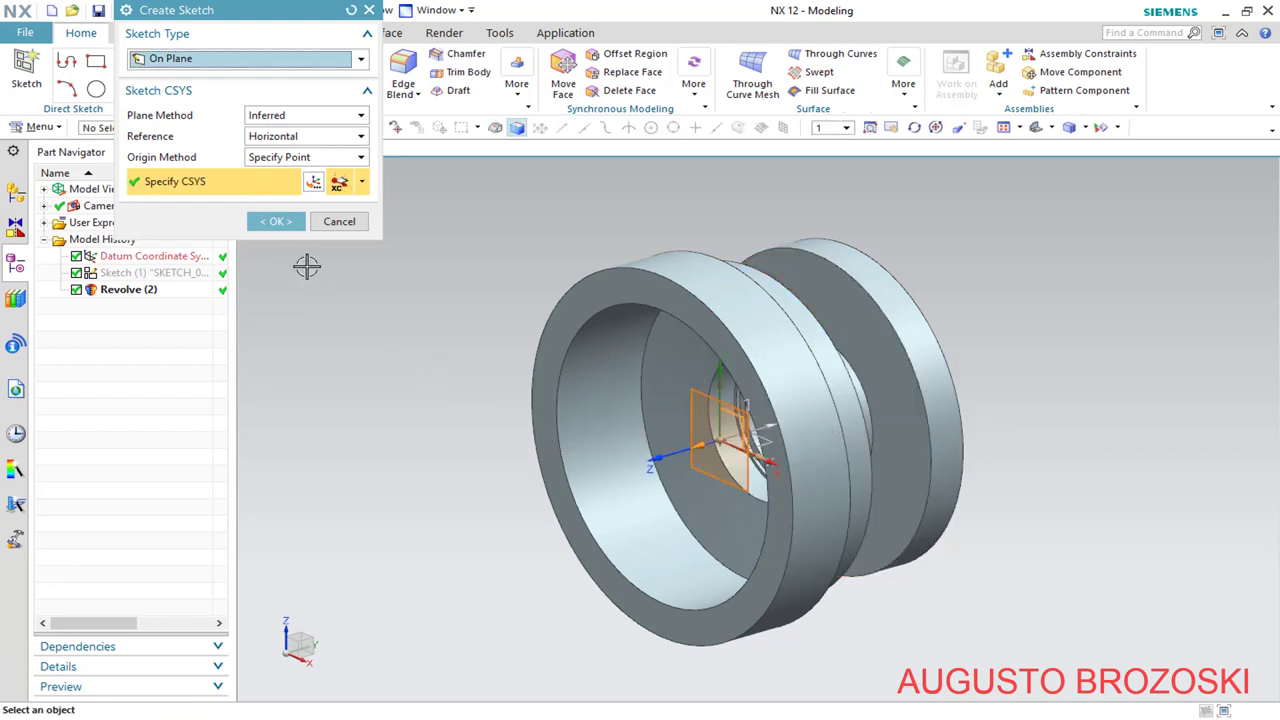
click(277, 221)
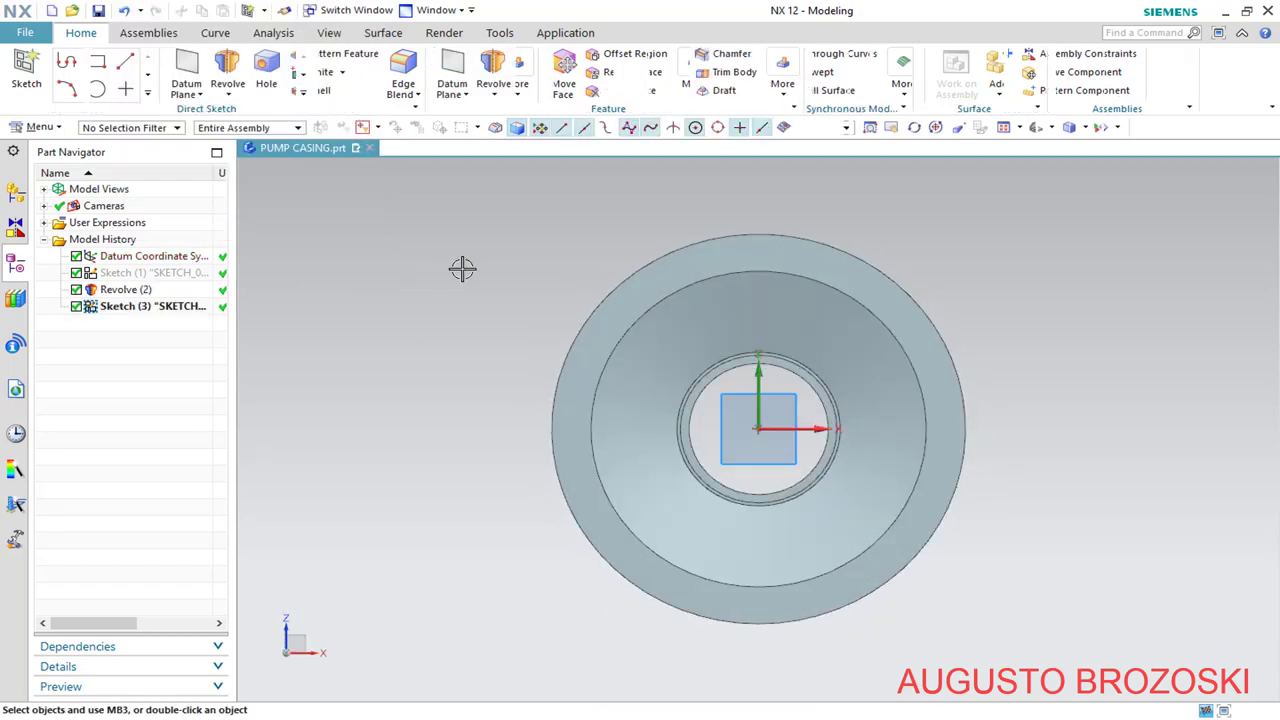
Cut the casing with a view section plane at offset 0 from the trimetric view
click(333, 36)
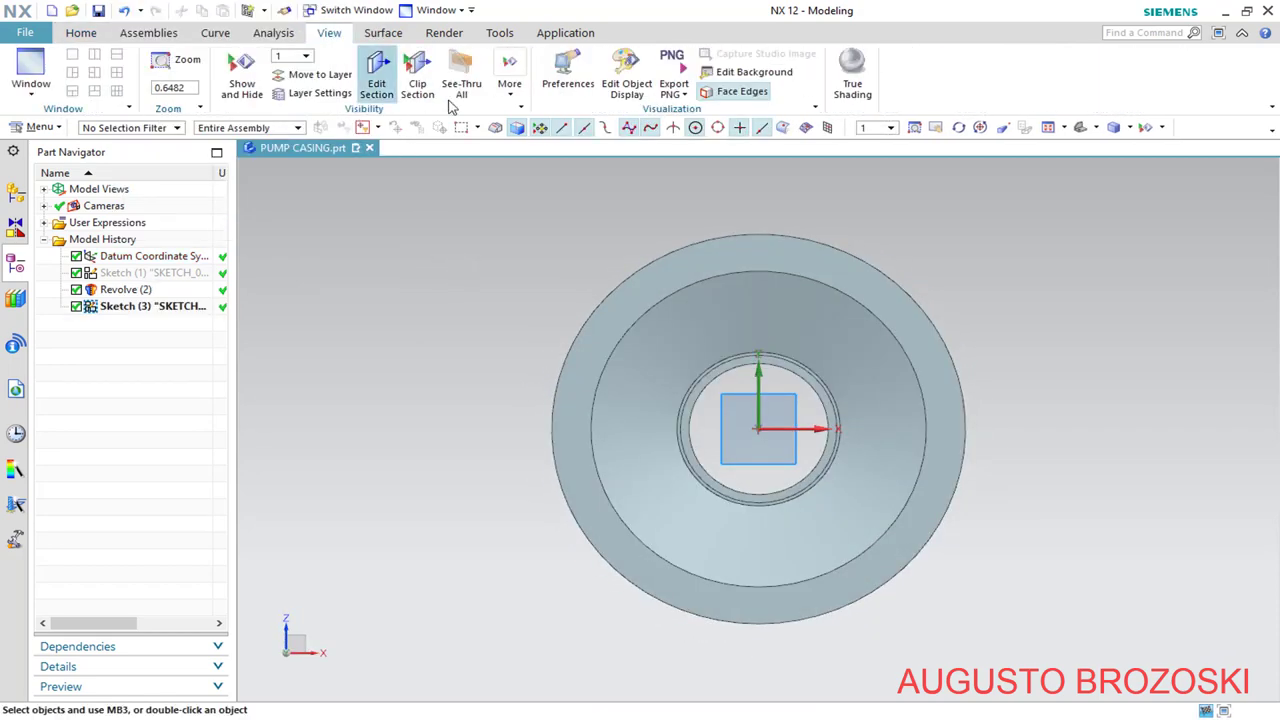
click(1083, 127)
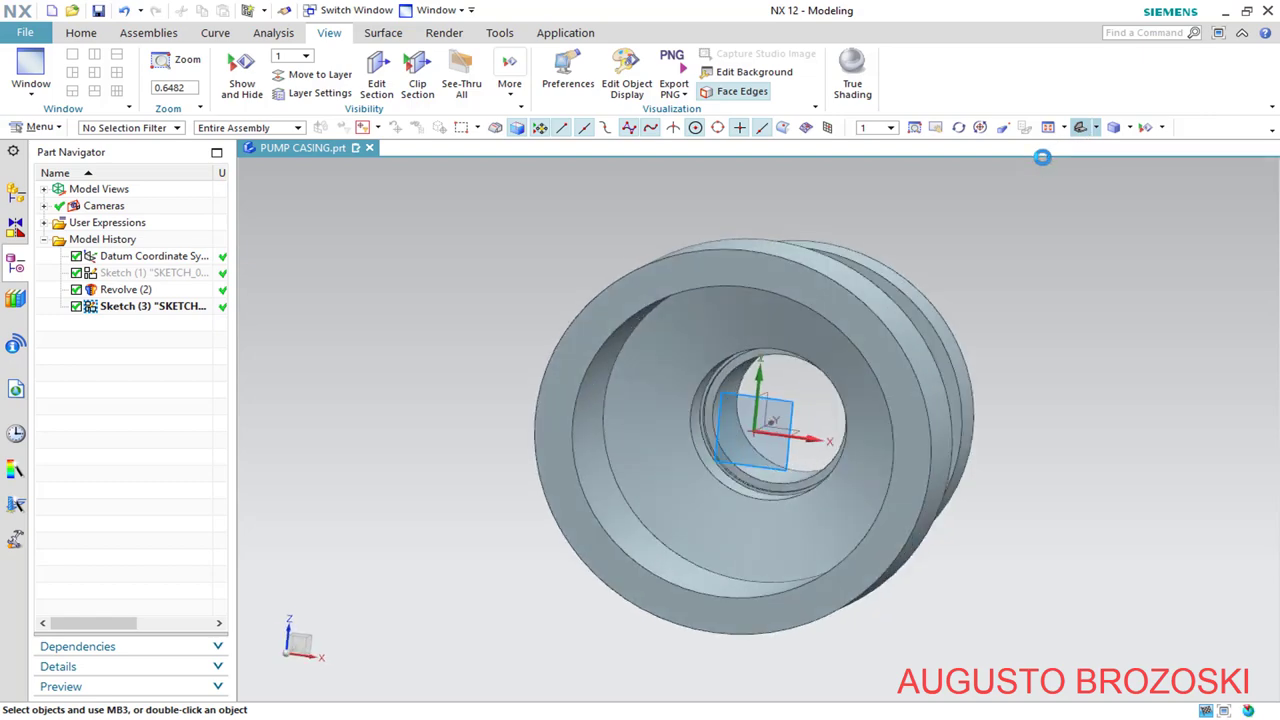
click(381, 72)
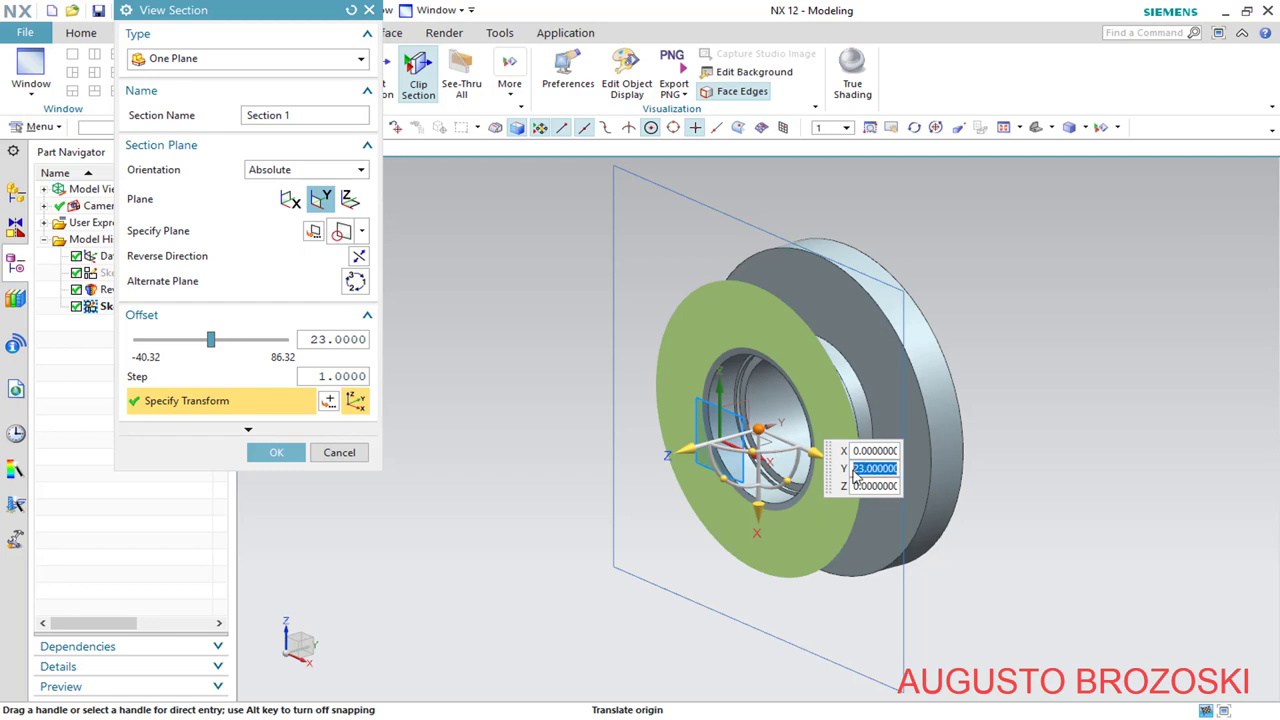
key(Return)
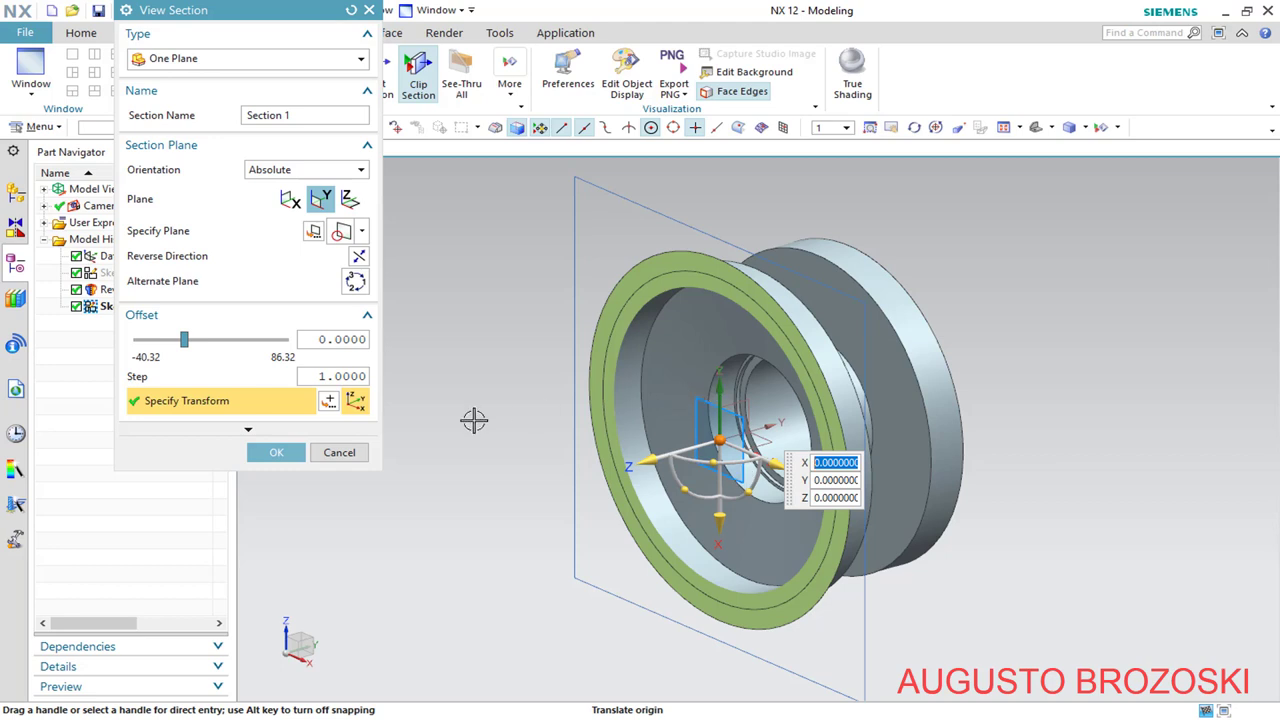
click(277, 452)
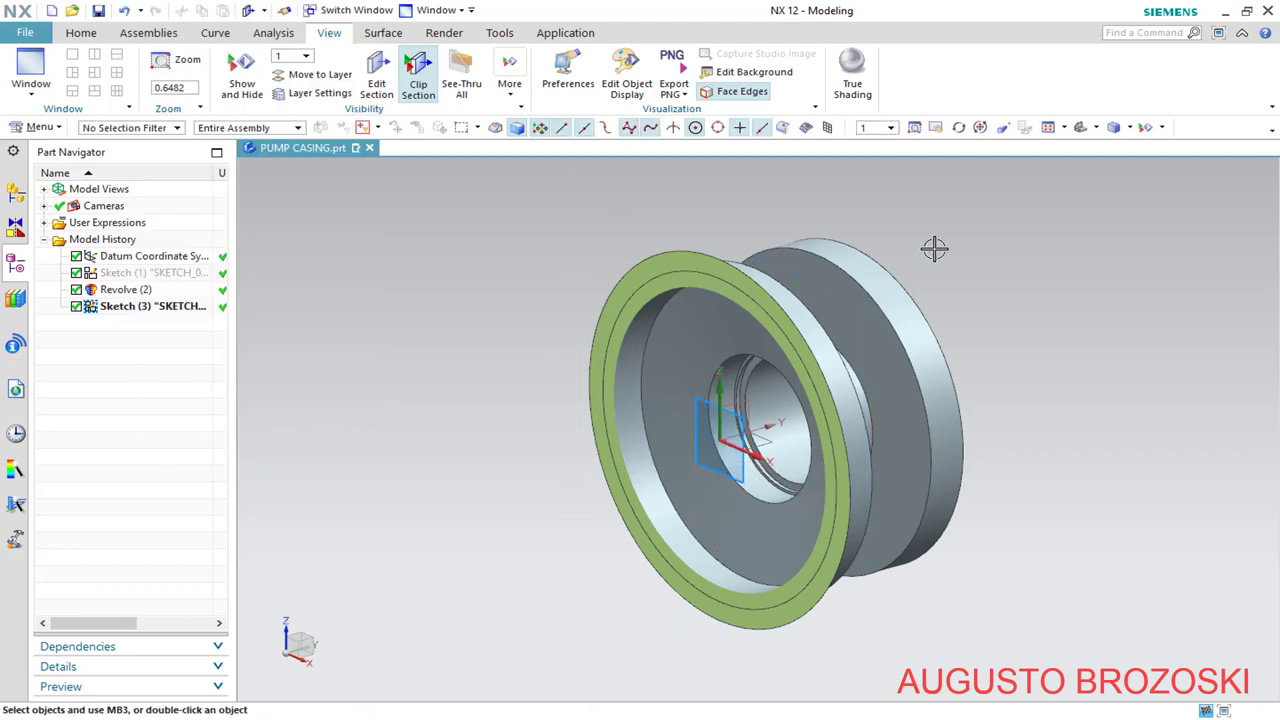
Look at the sectioned casing from the Front orientation and adjust the zoom
click(1096, 127)
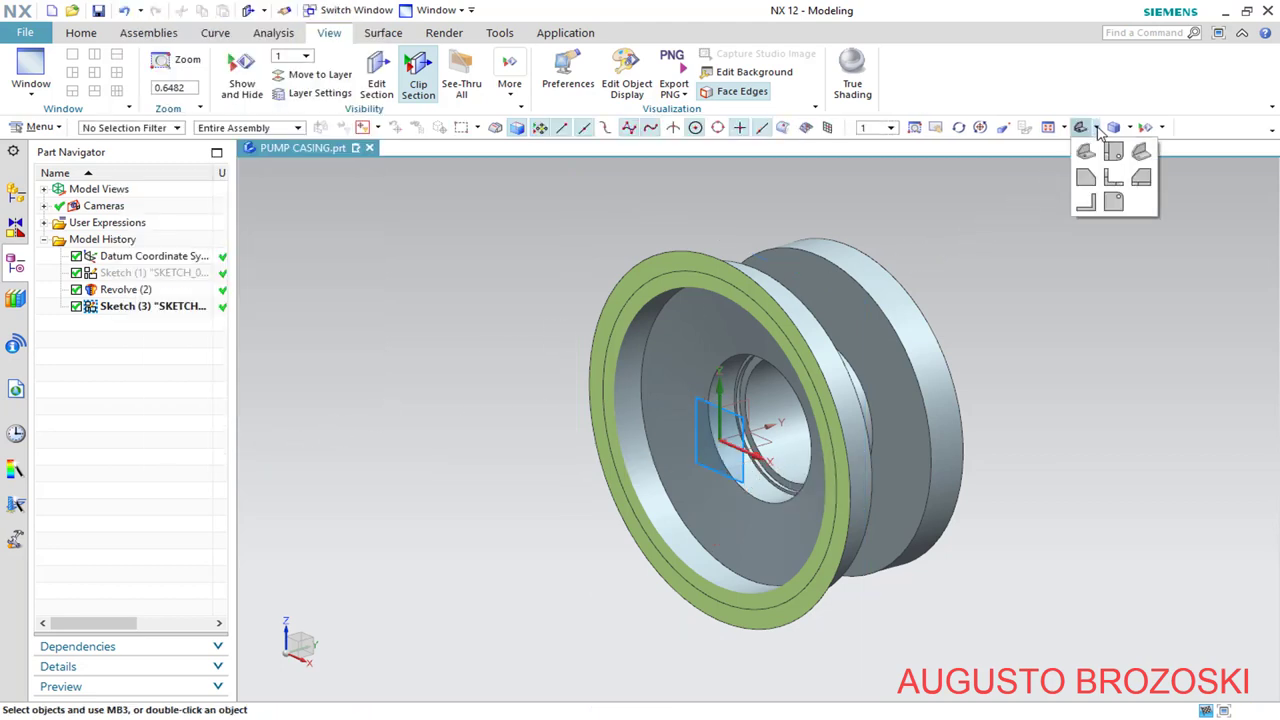
click(1115, 177)
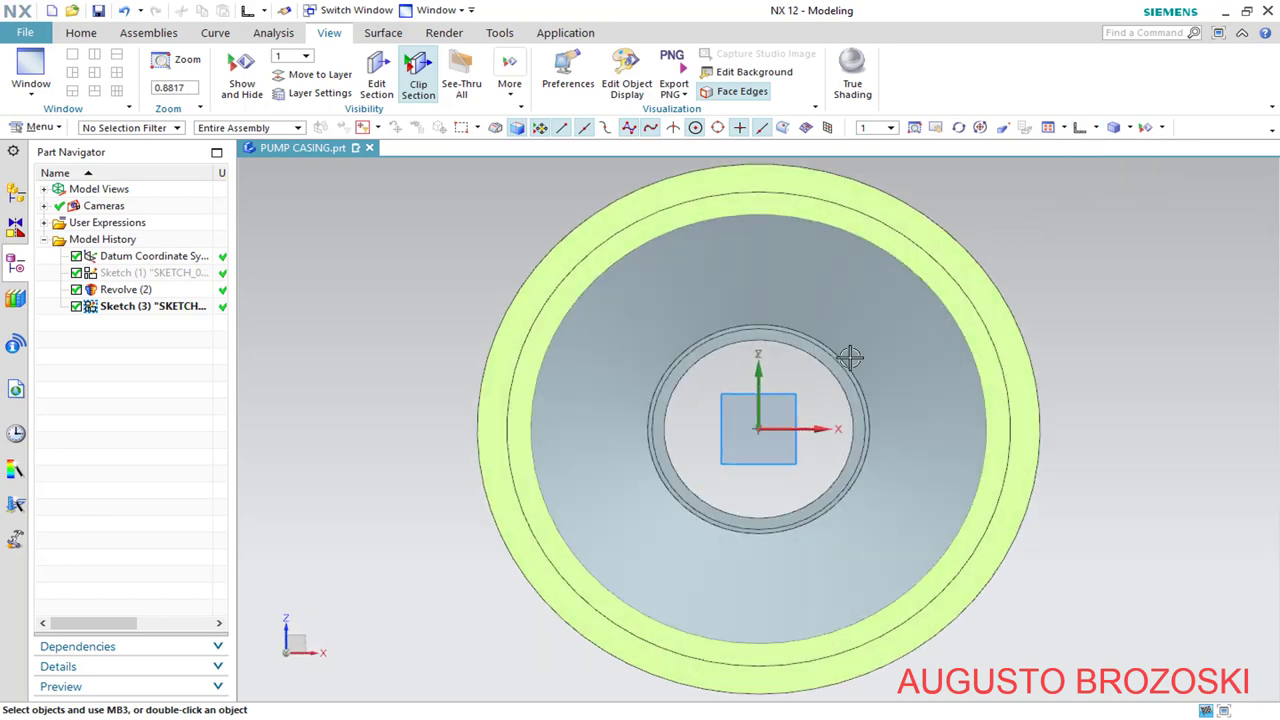
scroll(790, 428, down, 3)
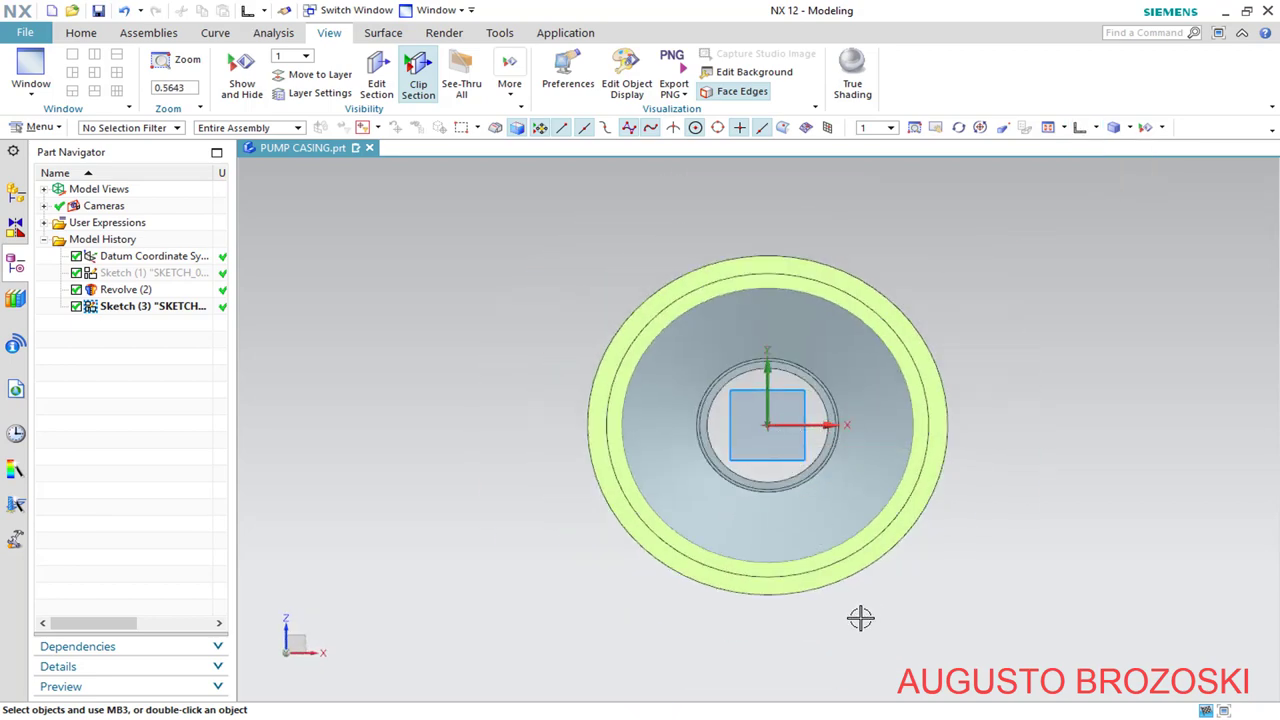
scroll(835, 628, up, 1)
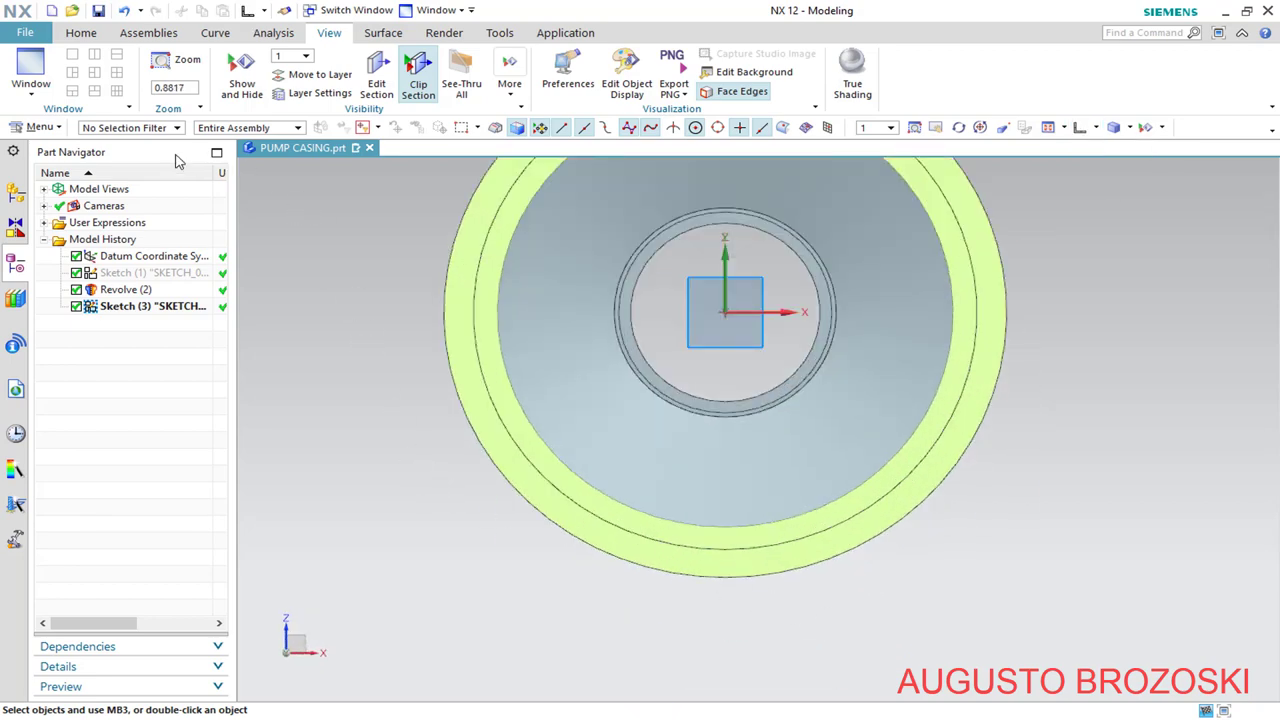
Draw the right foot as a five-line profile: diagonal, vertical, short base, vertical, diagonal
click(81, 32)
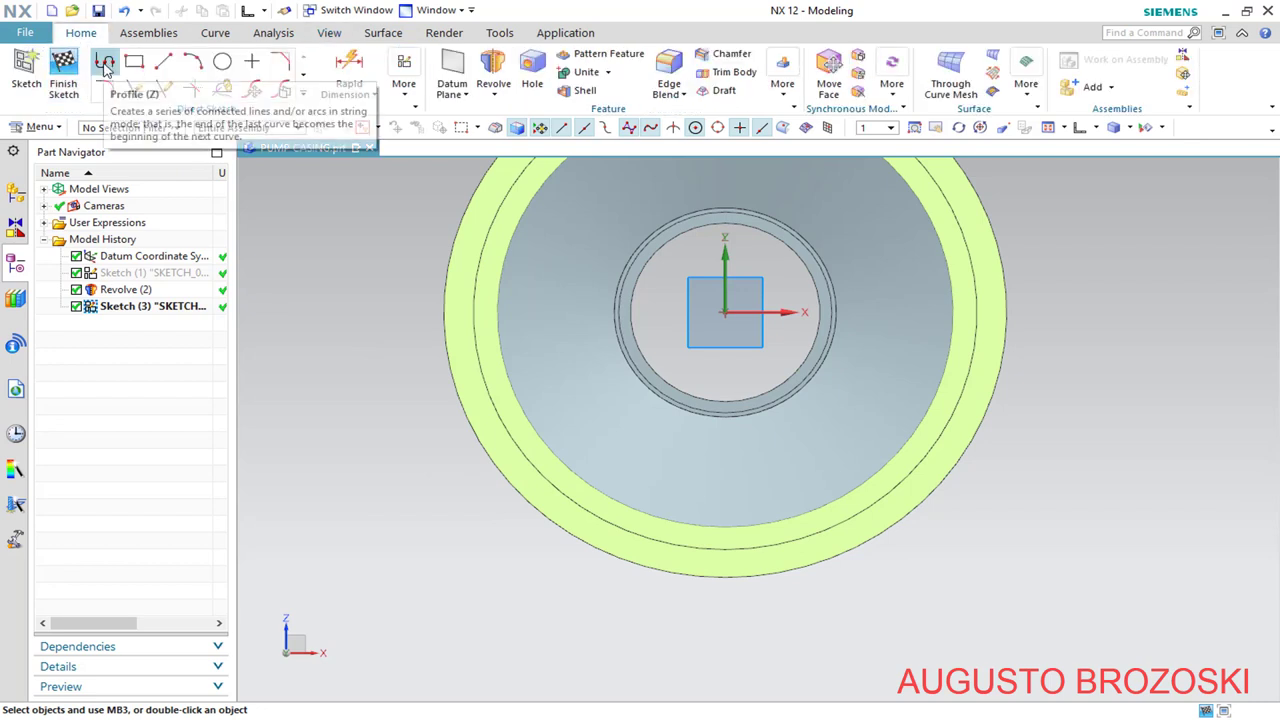
click(104, 64)
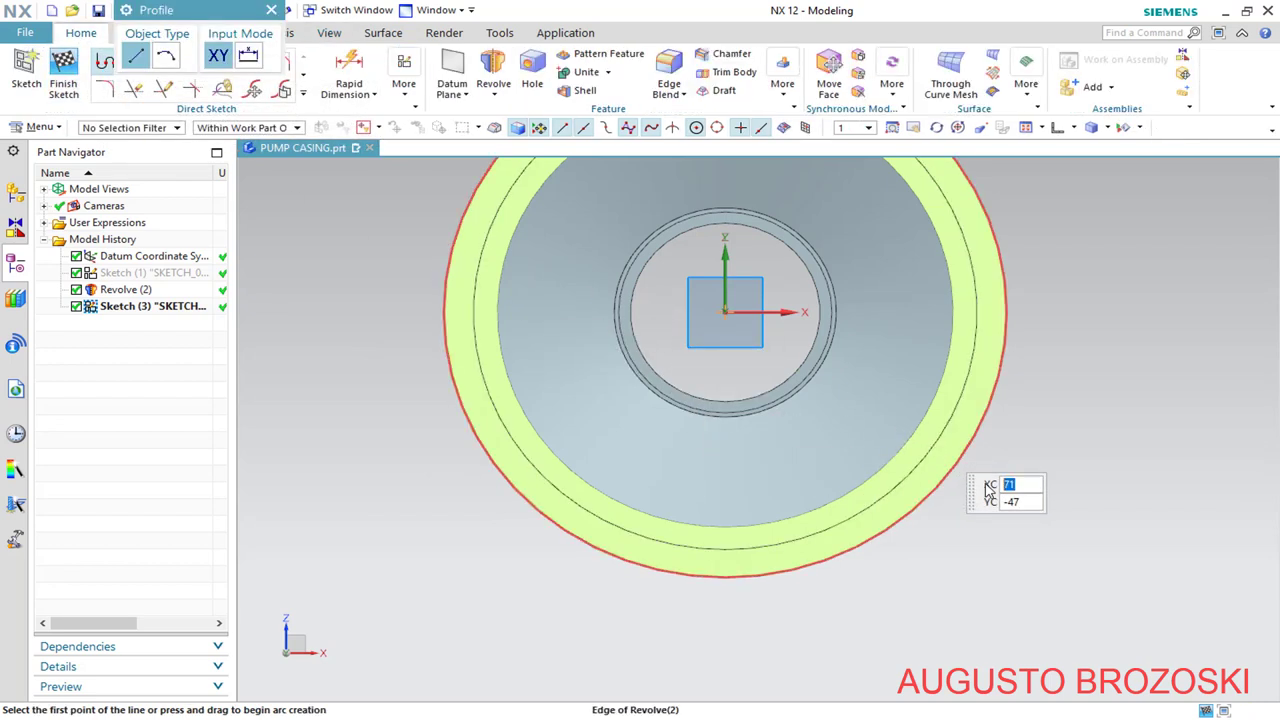
click(894, 414)
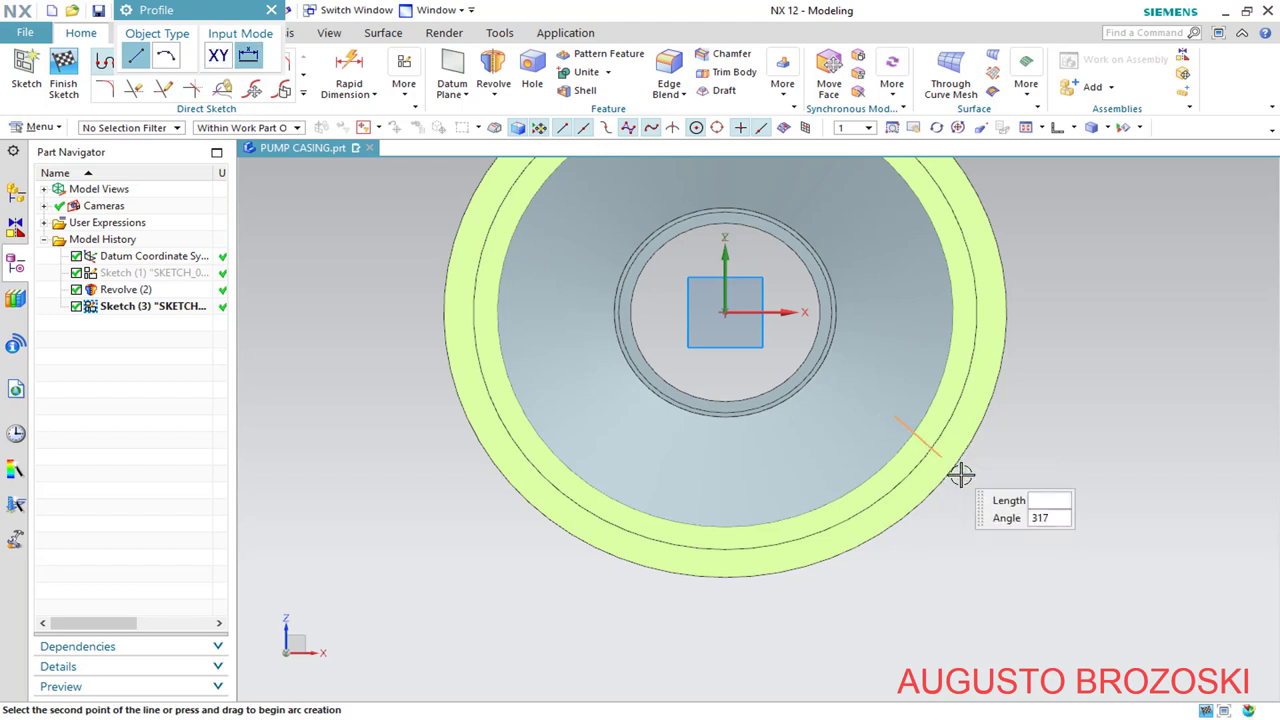
click(1000, 520)
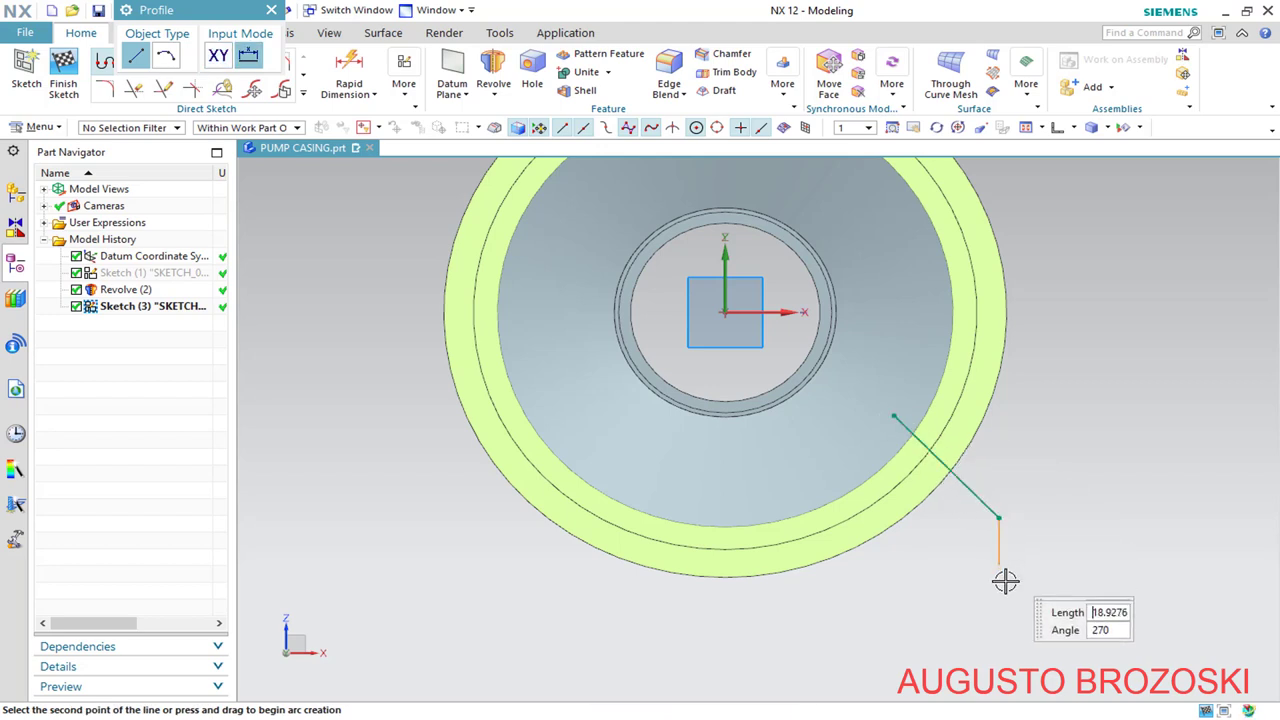
click(1000, 640)
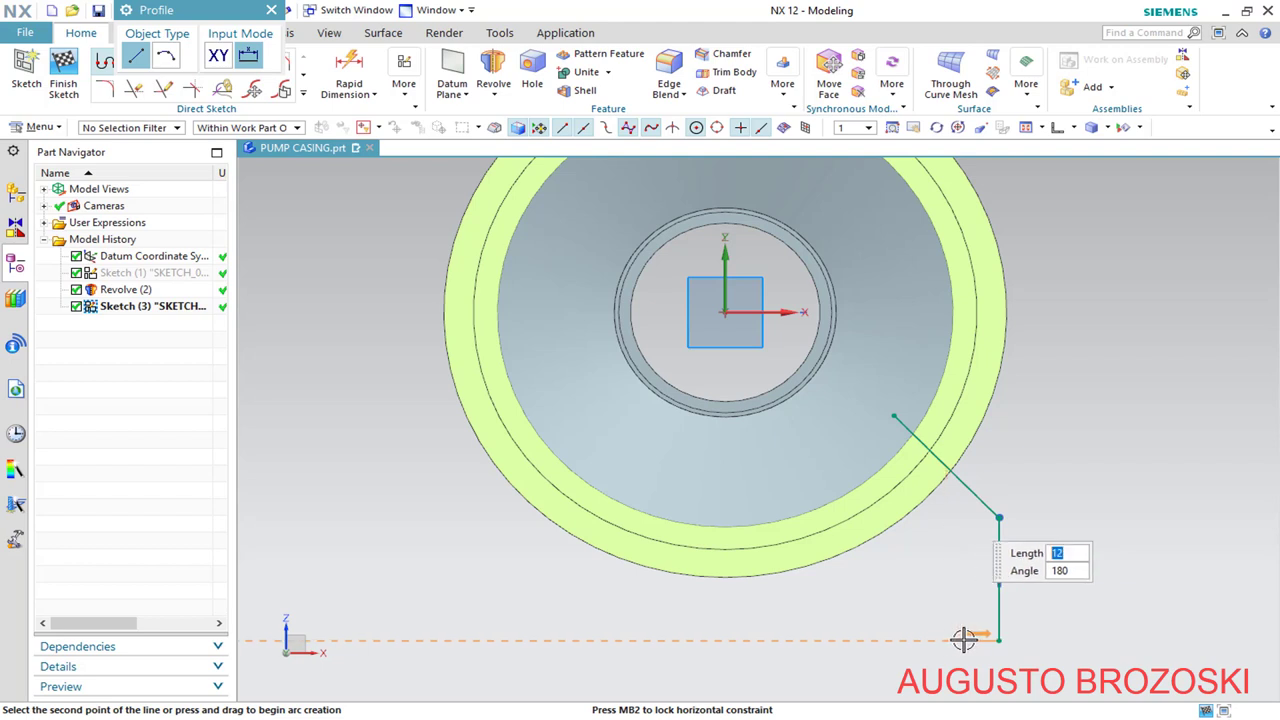
click(963, 640)
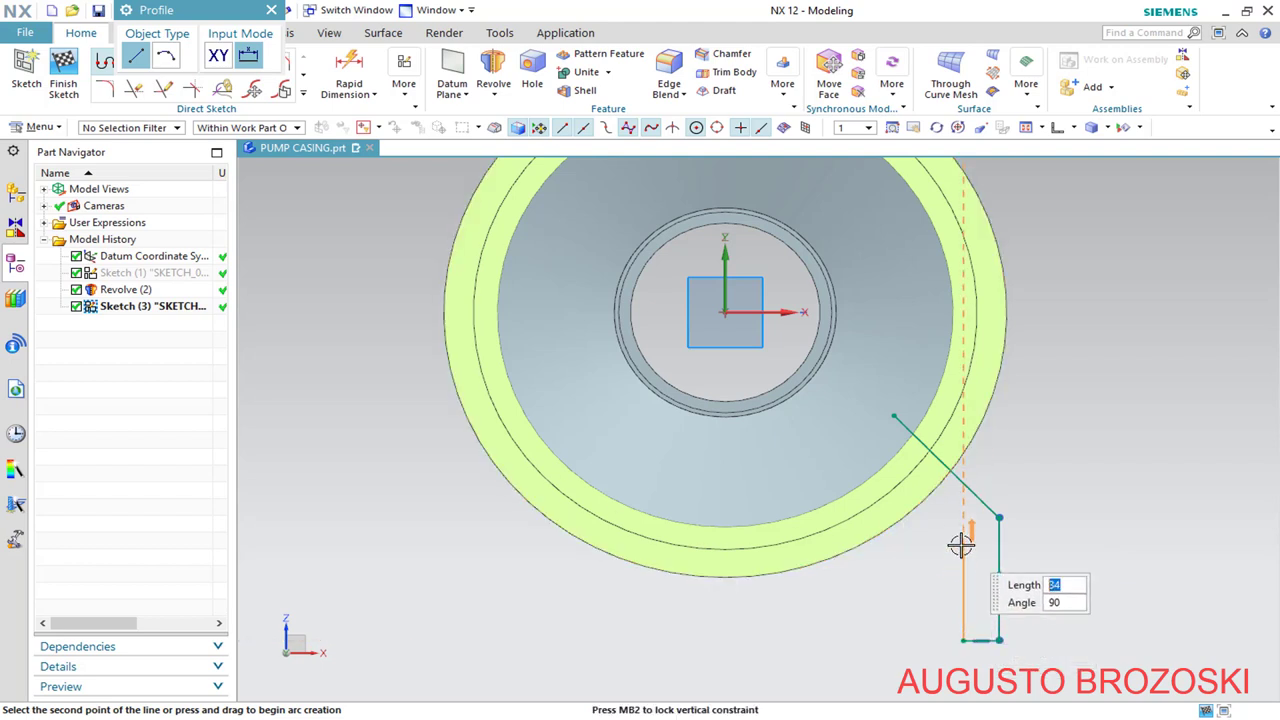
click(961, 545)
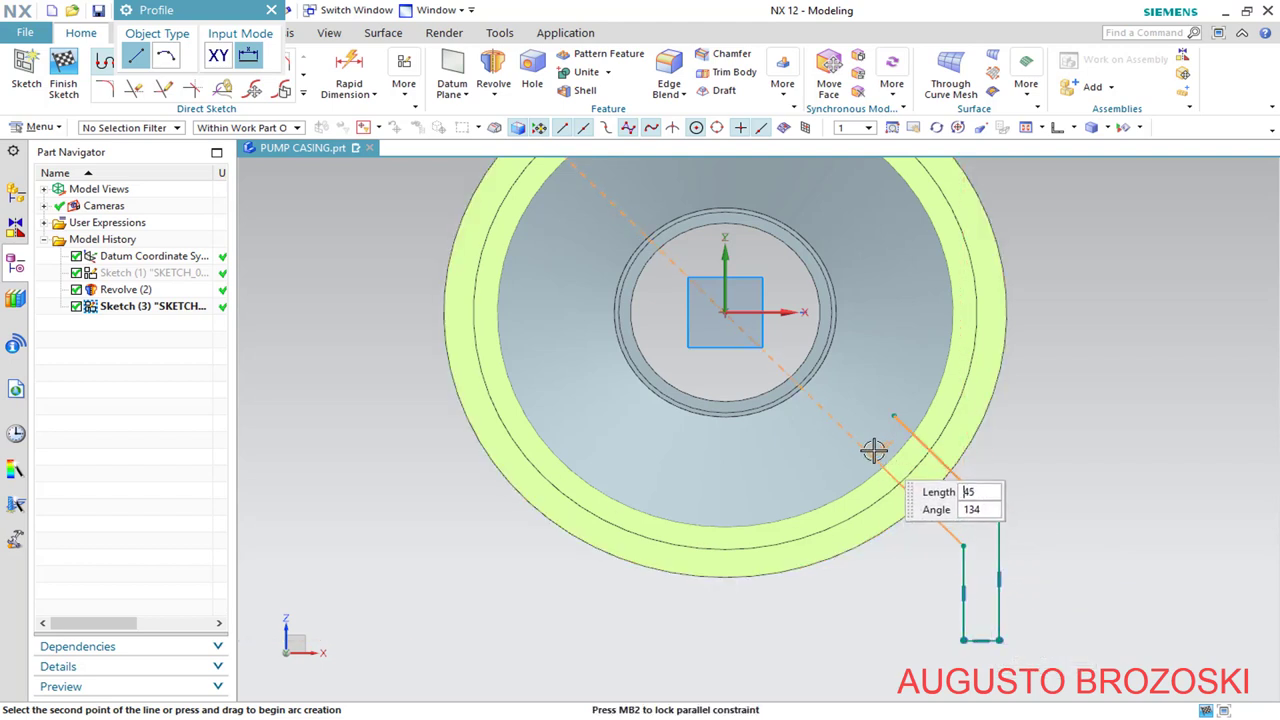
click(862, 446)
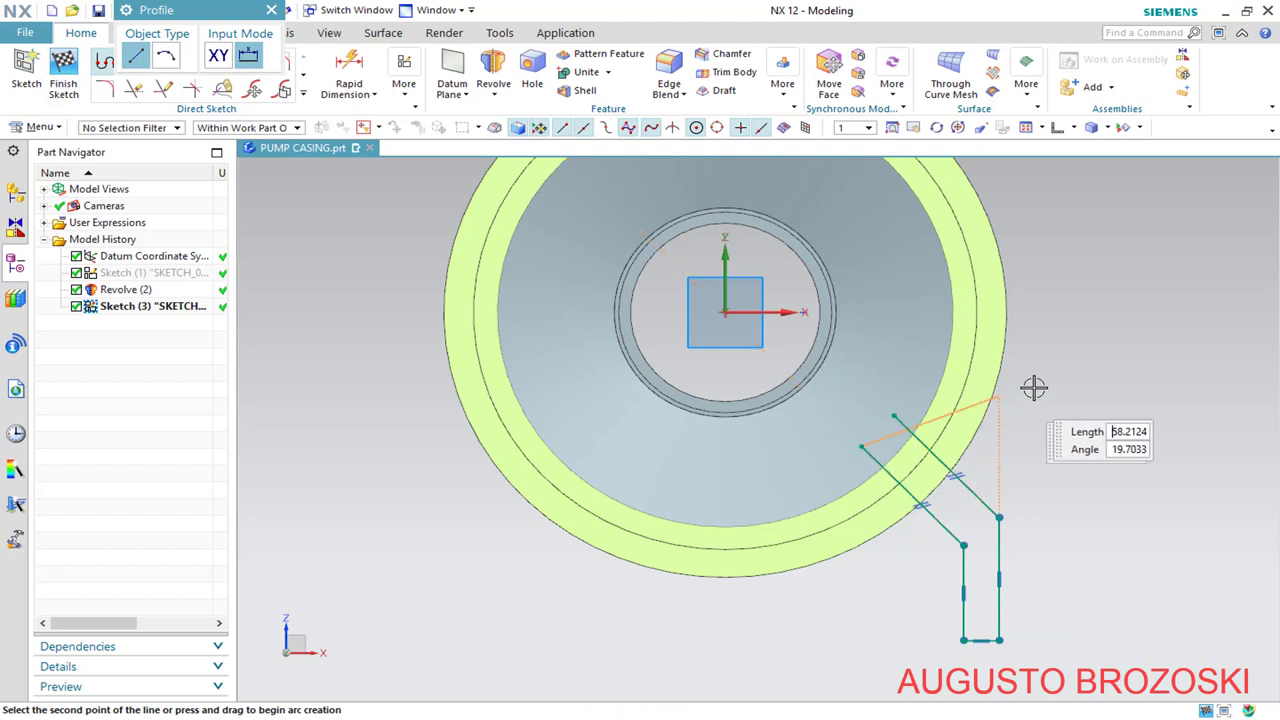
key(Escape)
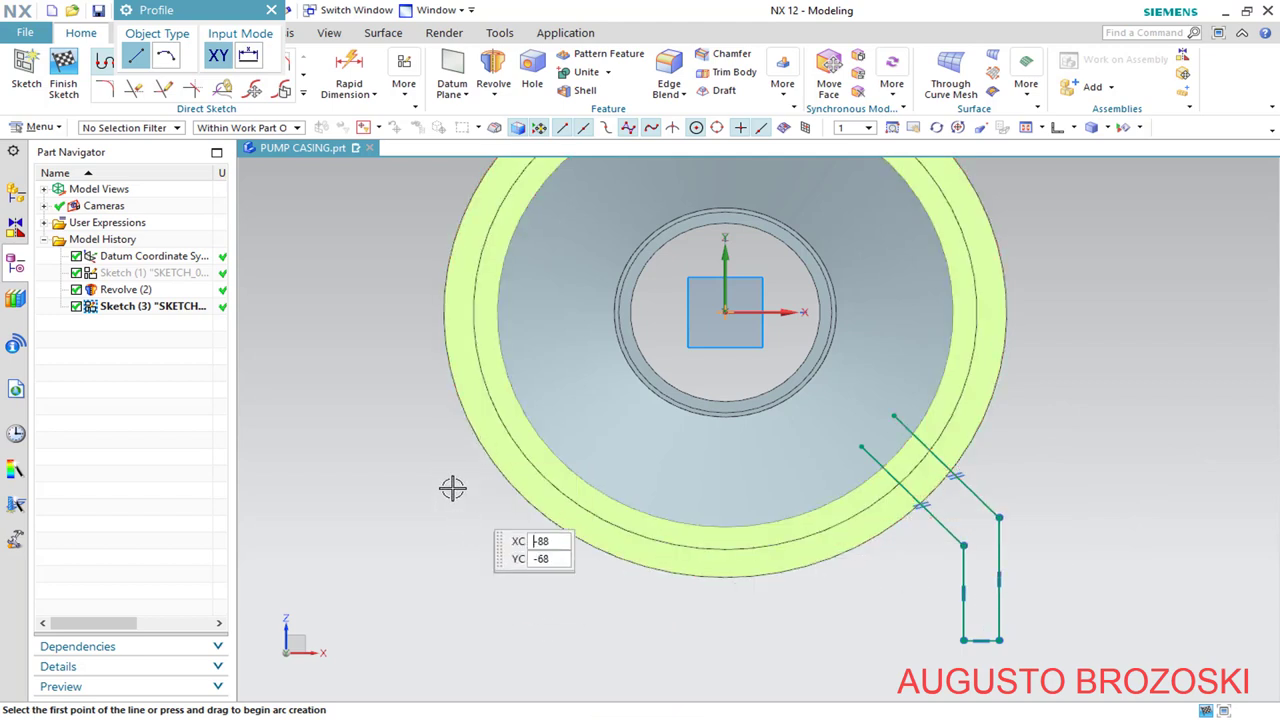
Draw the left foot's mirrored outline: outer diagonal, vertical, base, inner vertical, inner diagonal
click(573, 424)
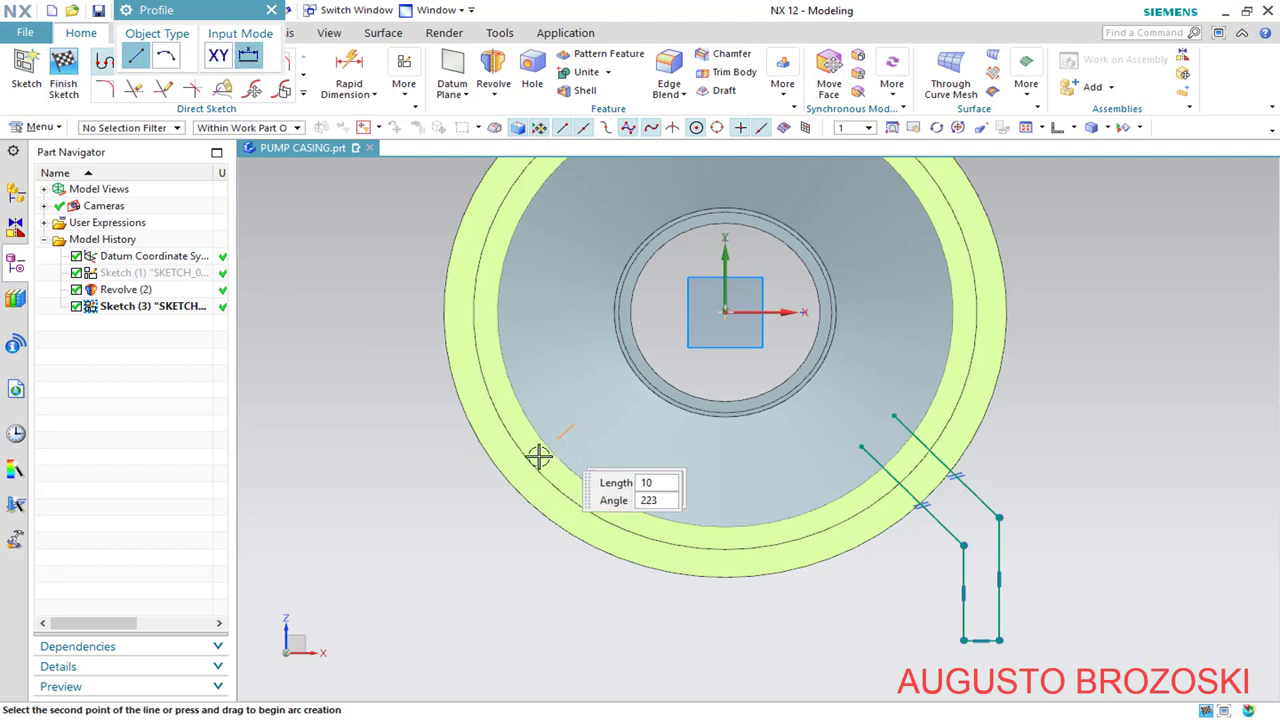
click(475, 508)
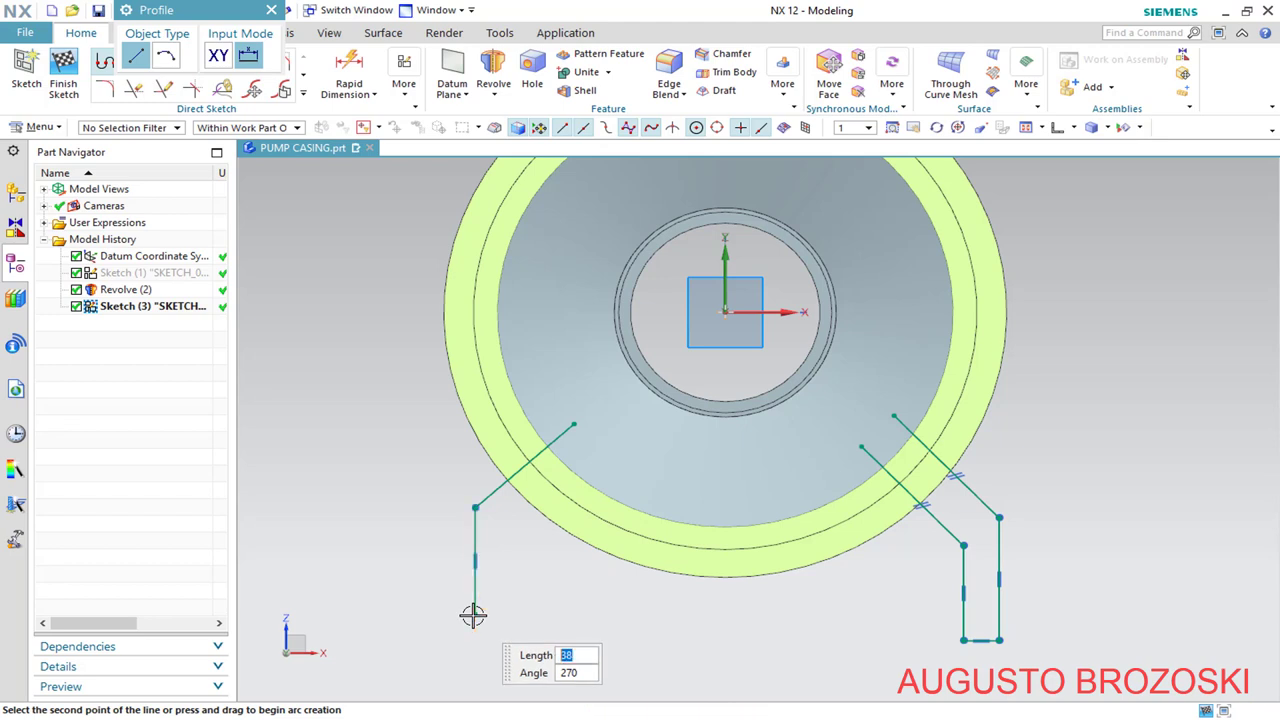
click(475, 613)
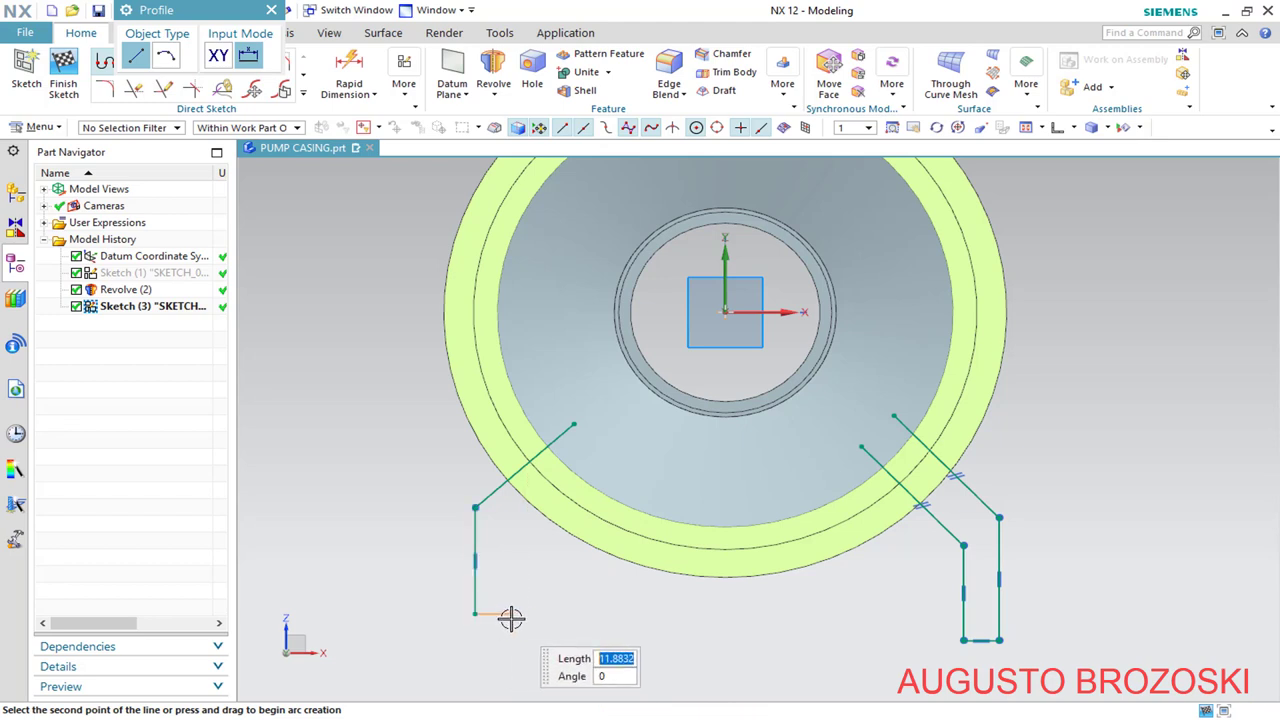
click(510, 614)
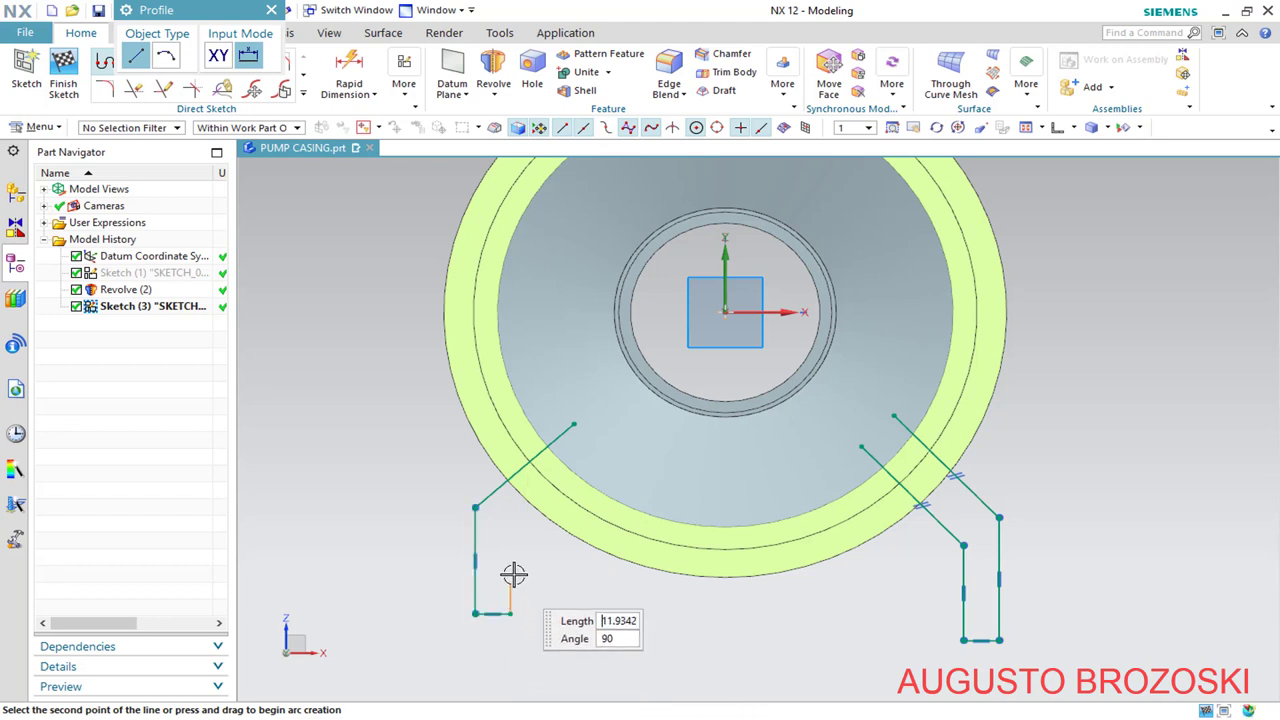
click(510, 522)
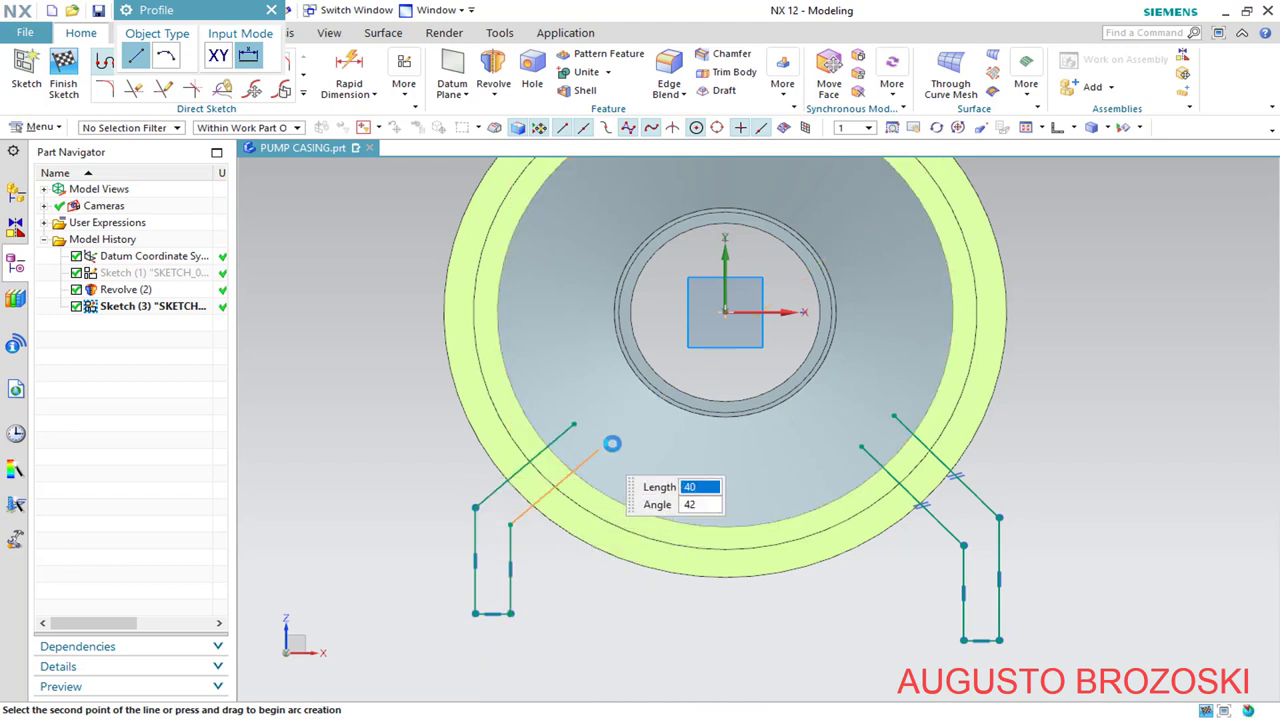
click(598, 450)
key(Escape)
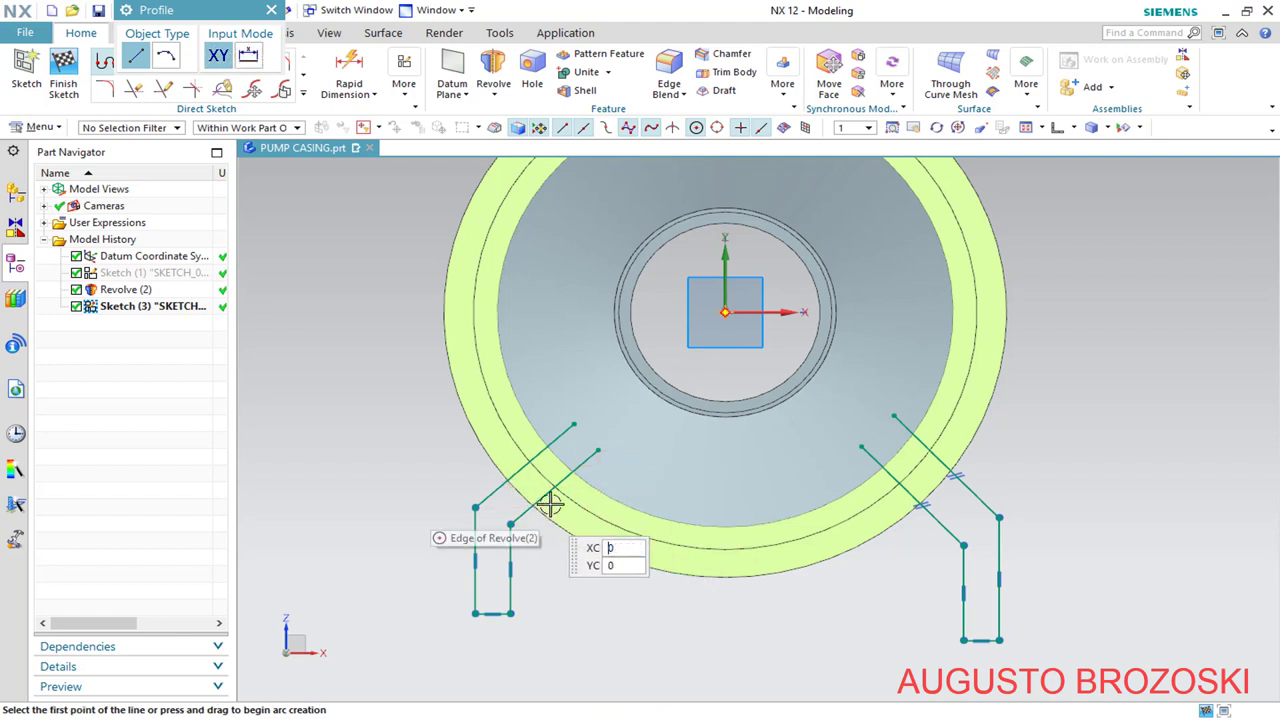
key(Escape)
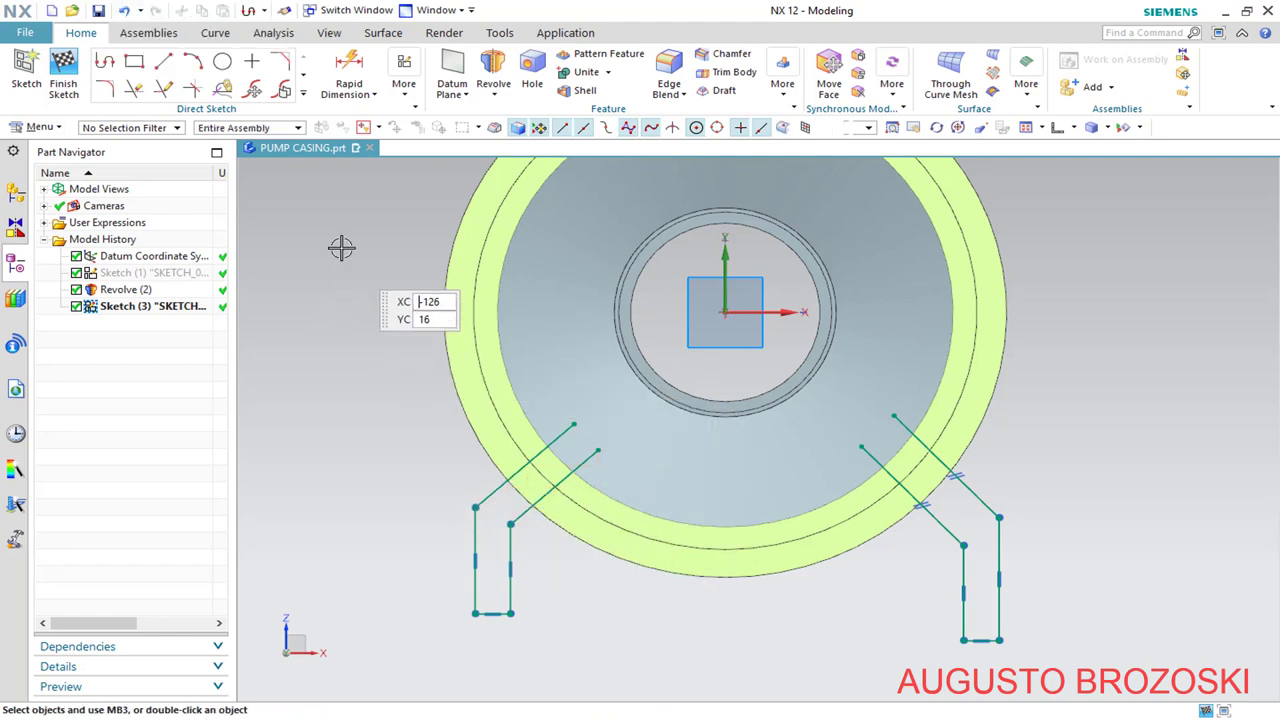
Constrain the left foot's two diagonal lines to be parallel
click(522, 510)
click(521, 512)
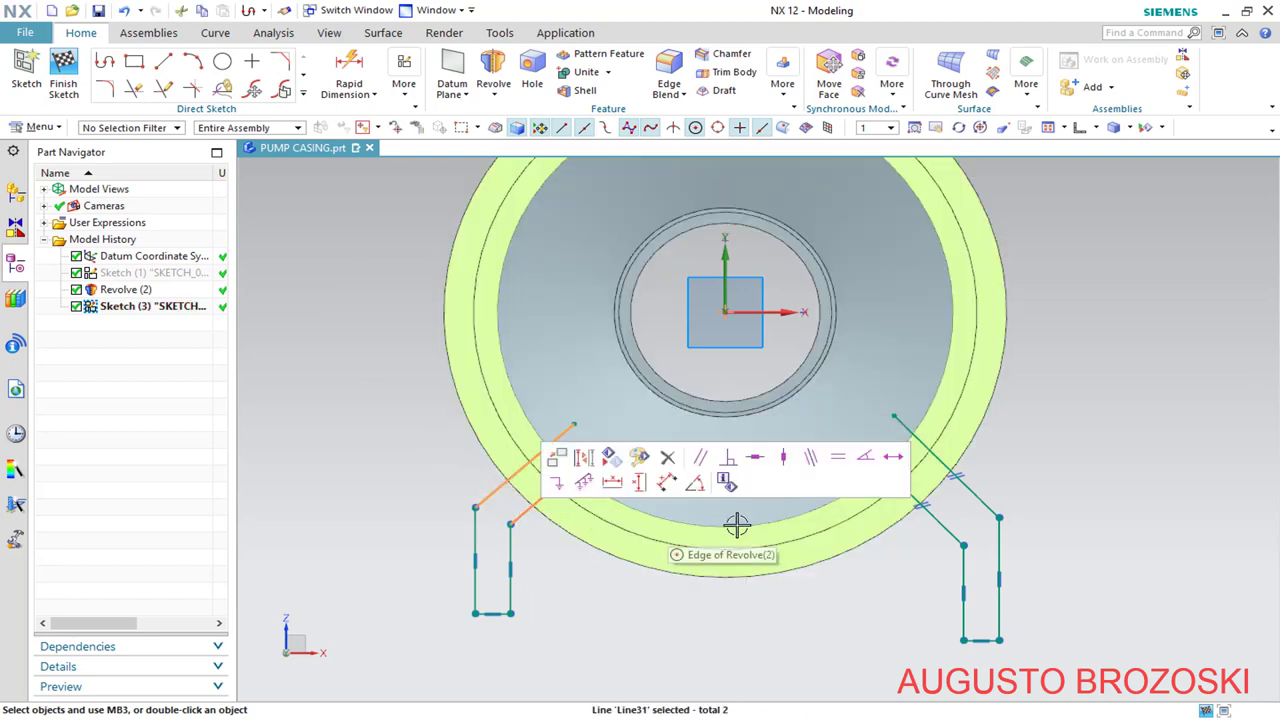
click(703, 460)
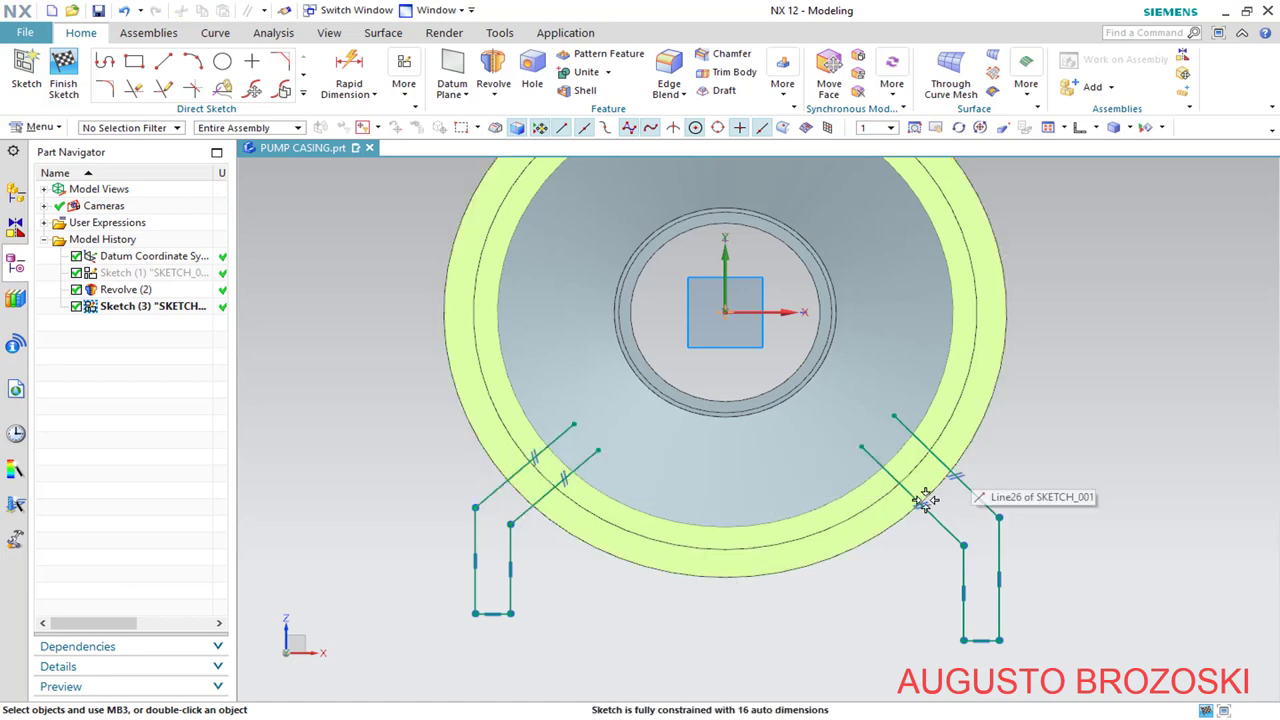
click(749, 561)
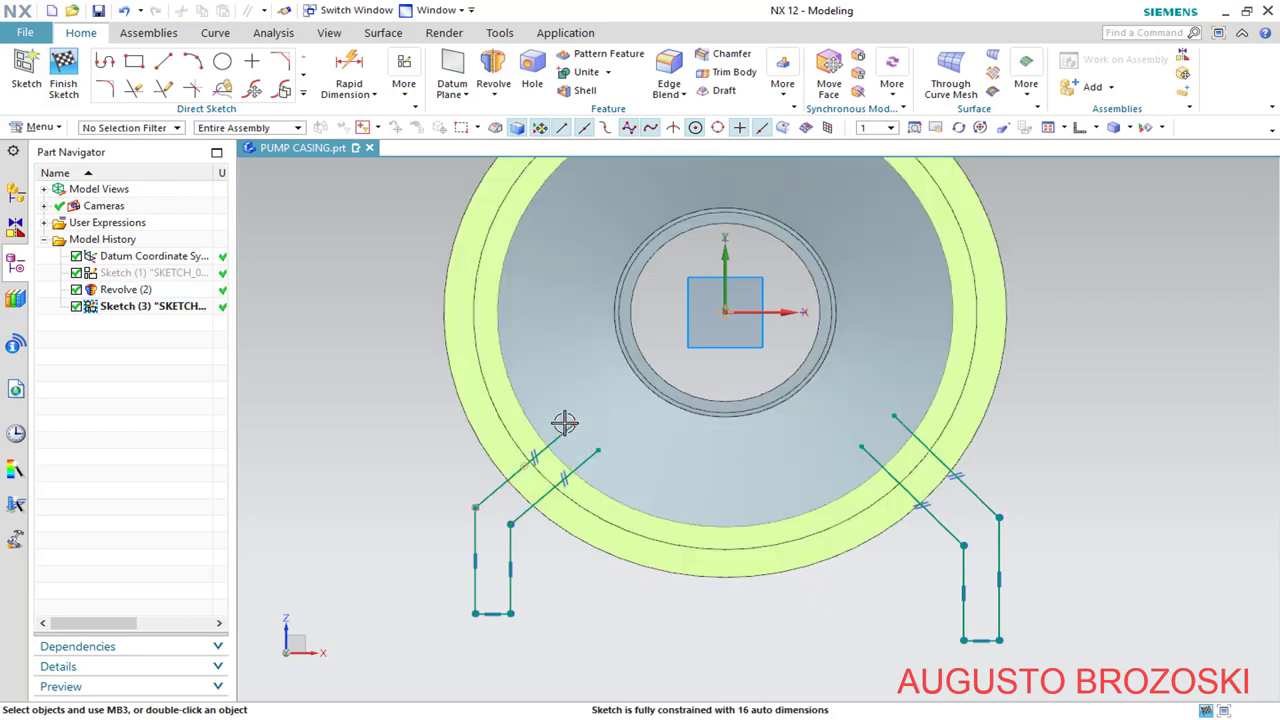
Dimension the right foot's top corner 77 below the origin and its outer edge 35 tall
click(349, 66)
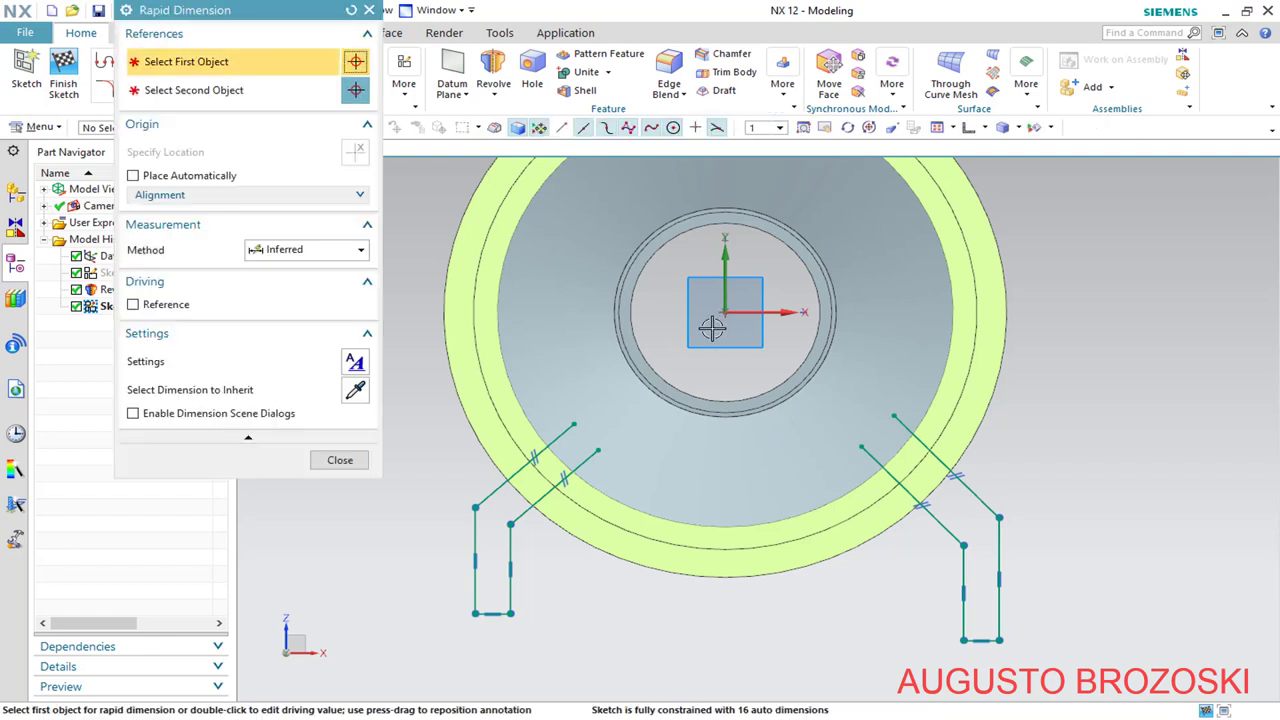
click(724, 312)
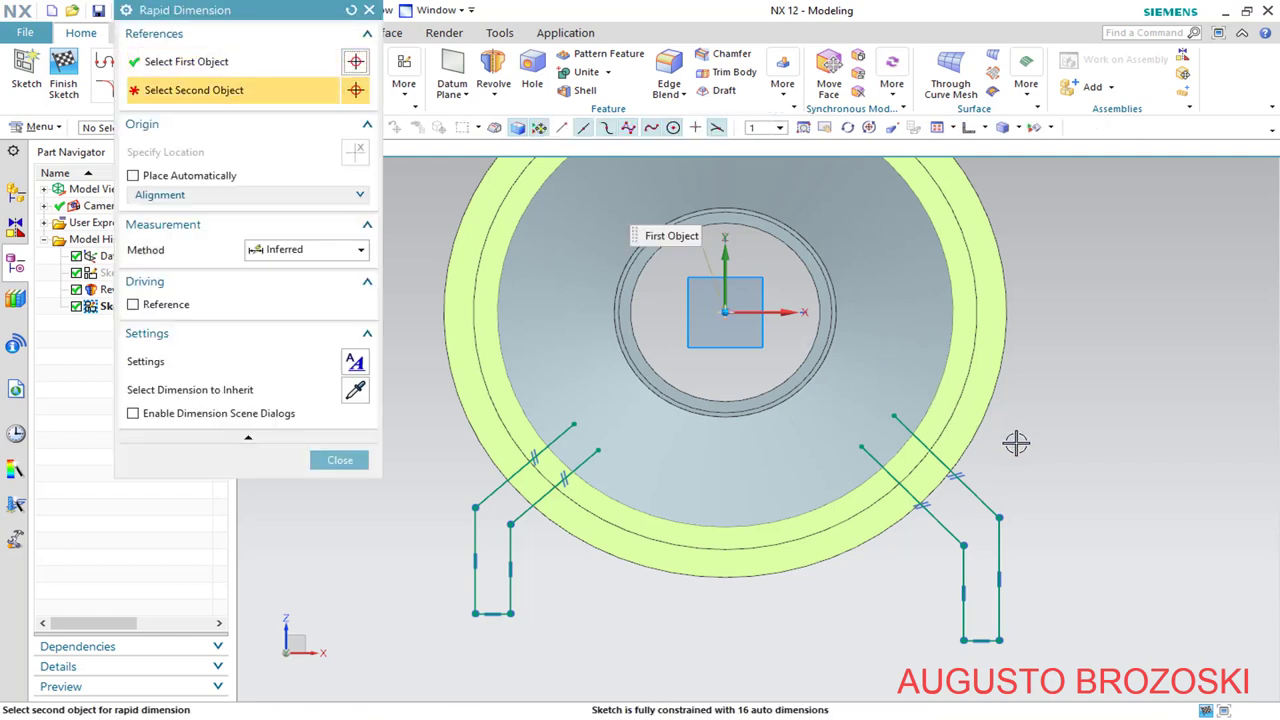
click(999, 517)
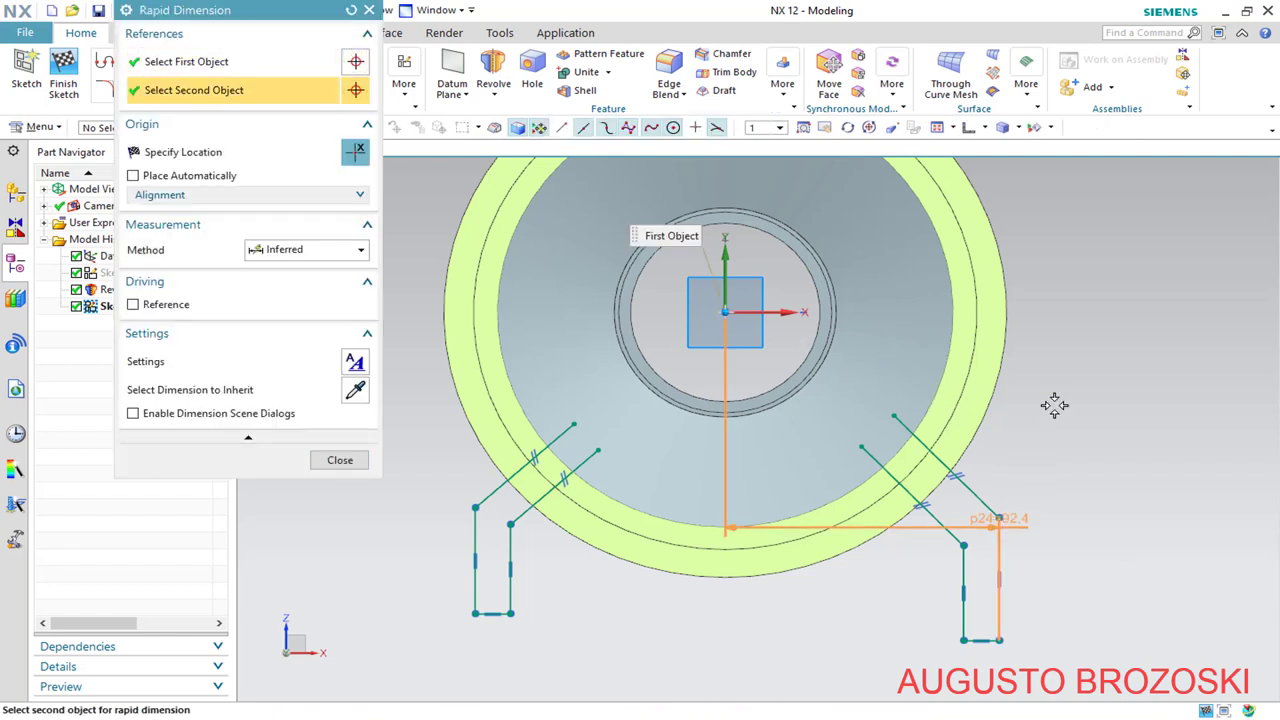
click(1065, 387)
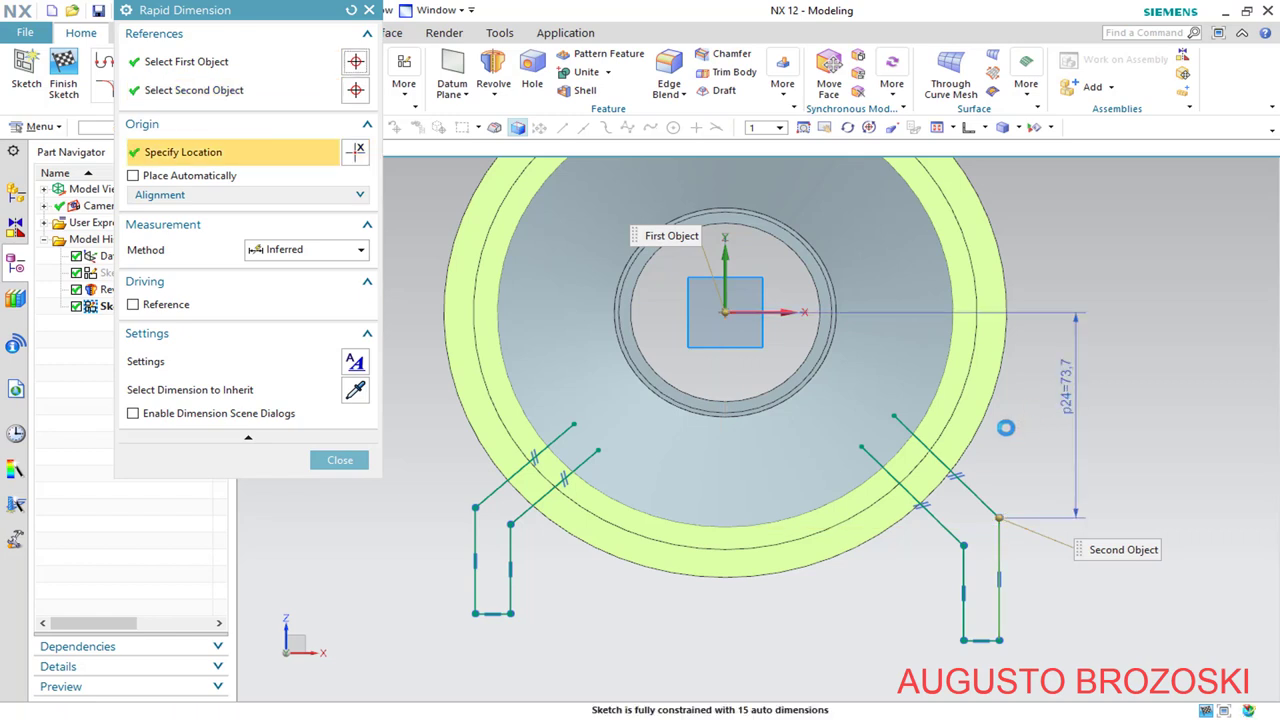
text(77)
key(Return)
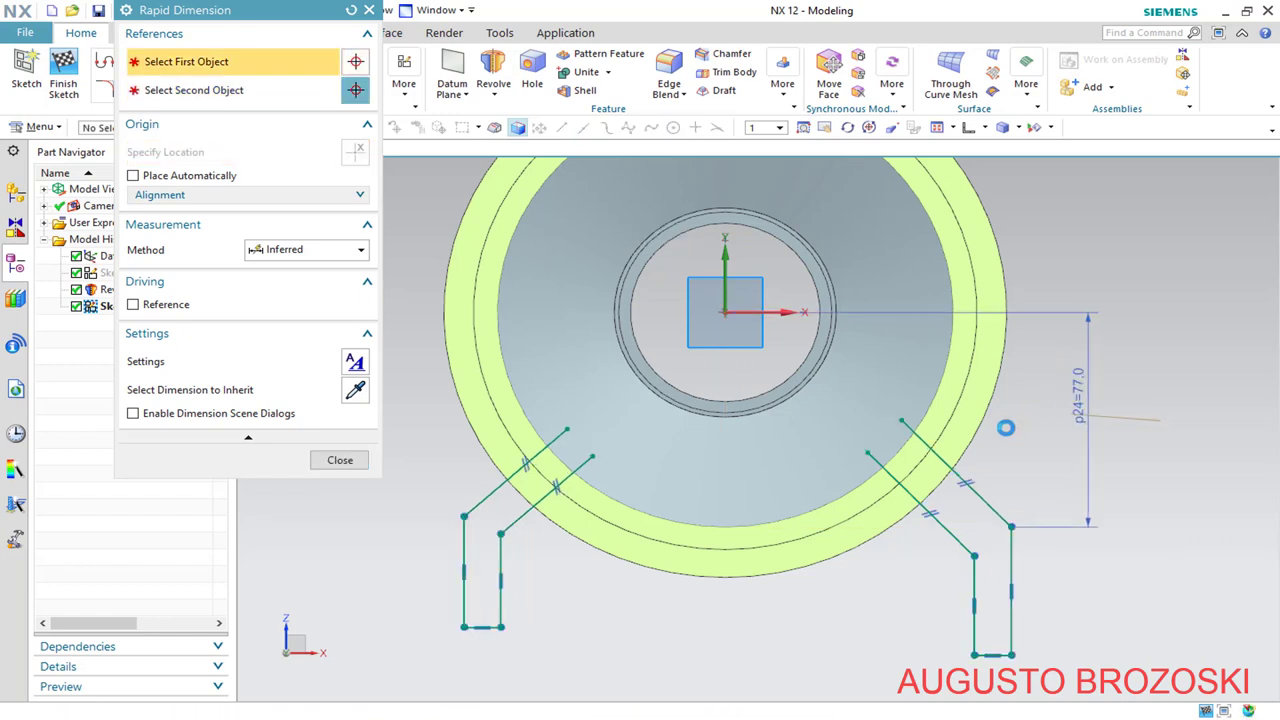
click(1013, 530)
click(1013, 652)
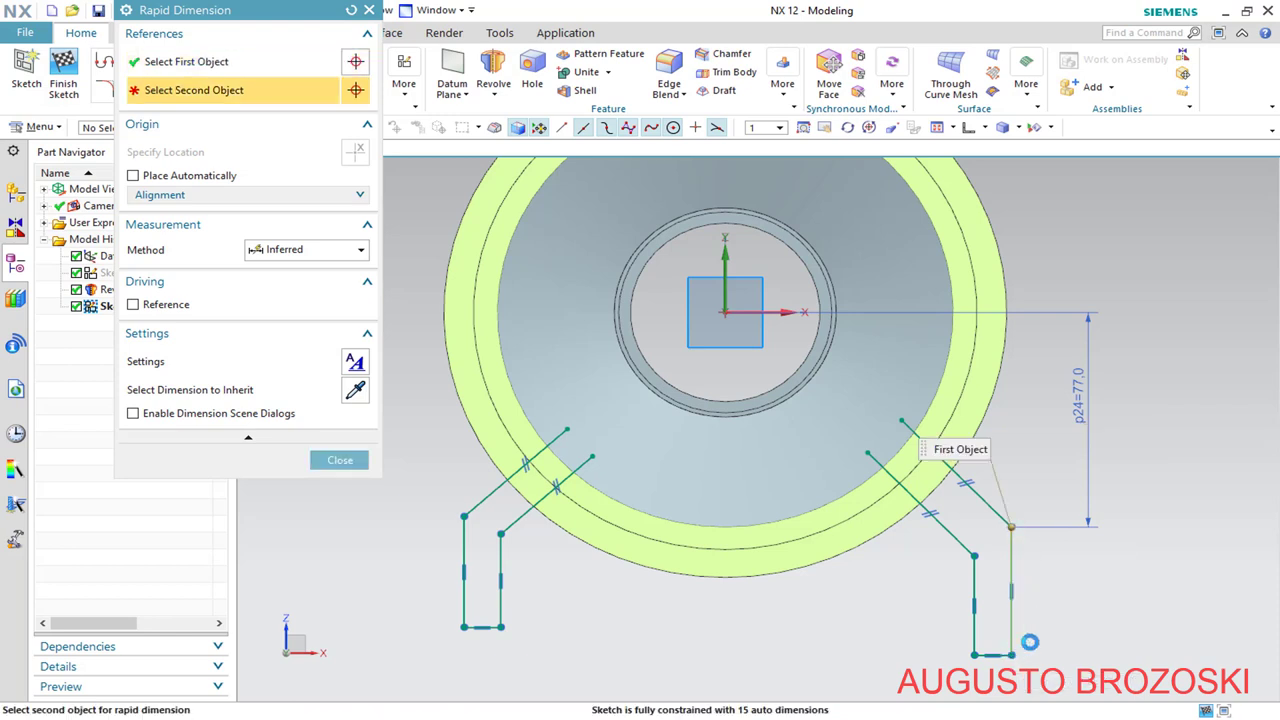
click(1086, 578)
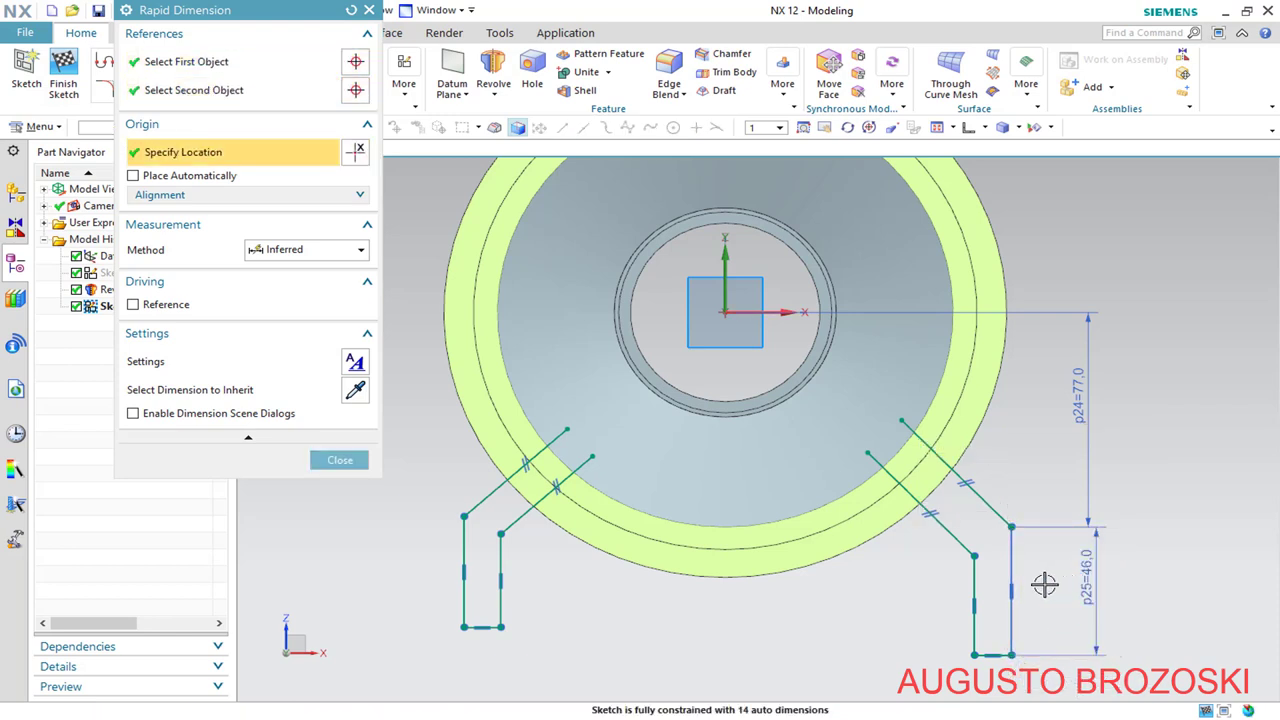
text(35)
key(Return)
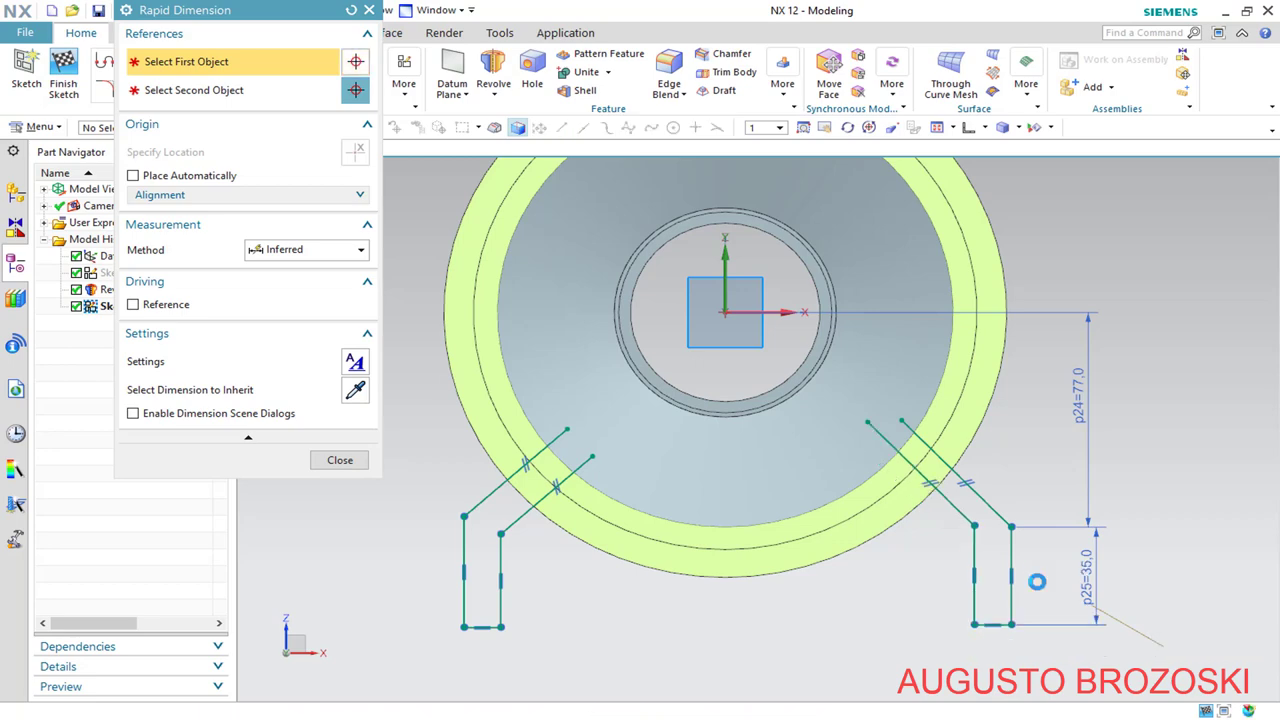
Set the right foot's bottom width to 10
scroll(1022, 644, up, 3)
scroll(1010, 638, up, 3)
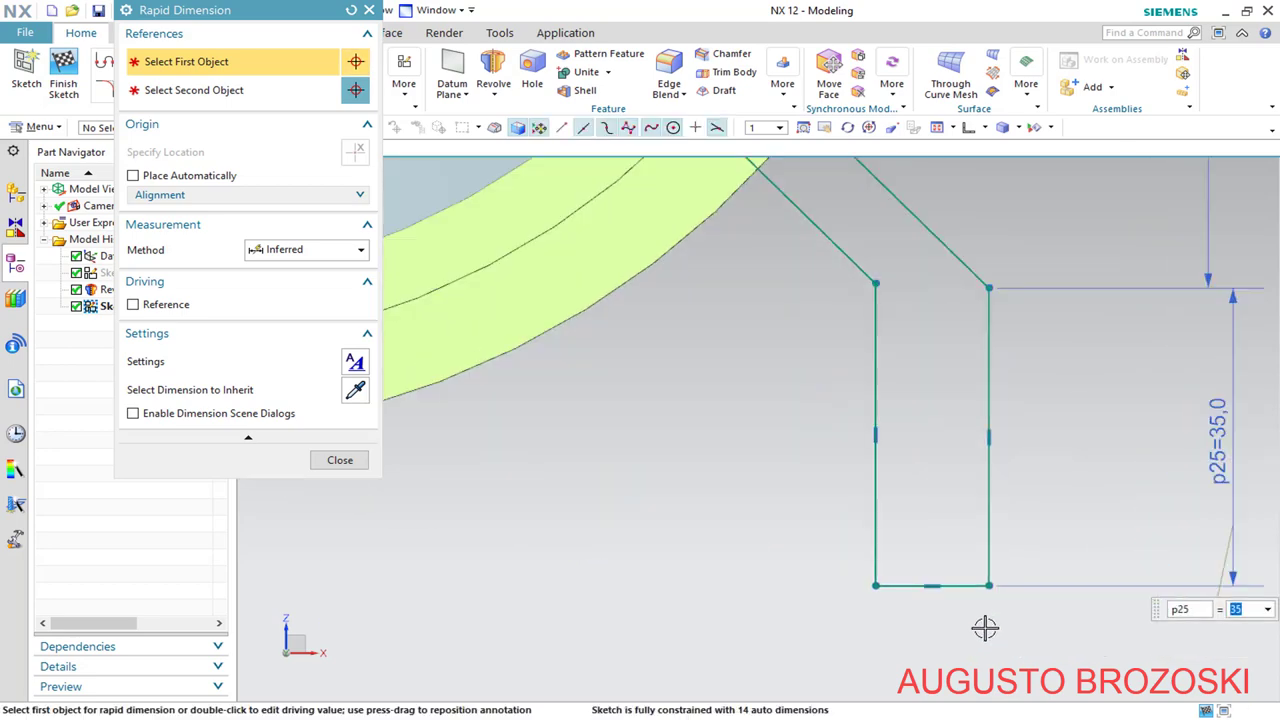
click(890, 577)
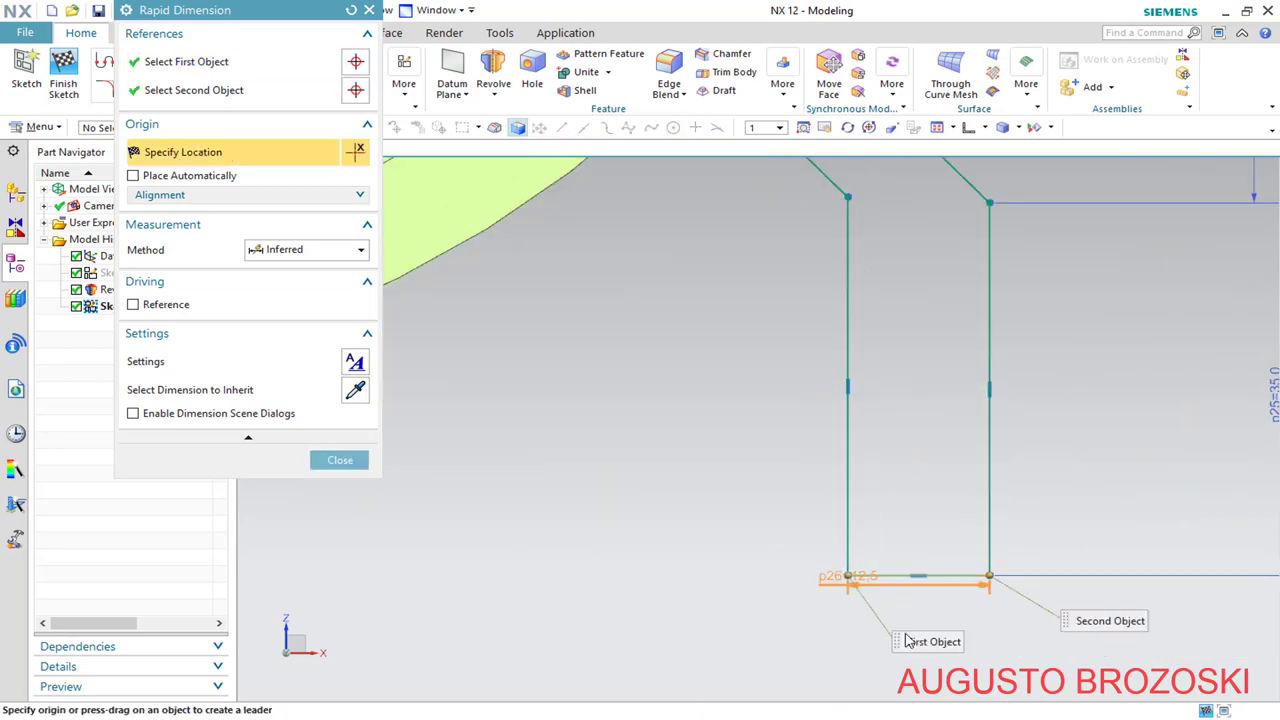
click(873, 636)
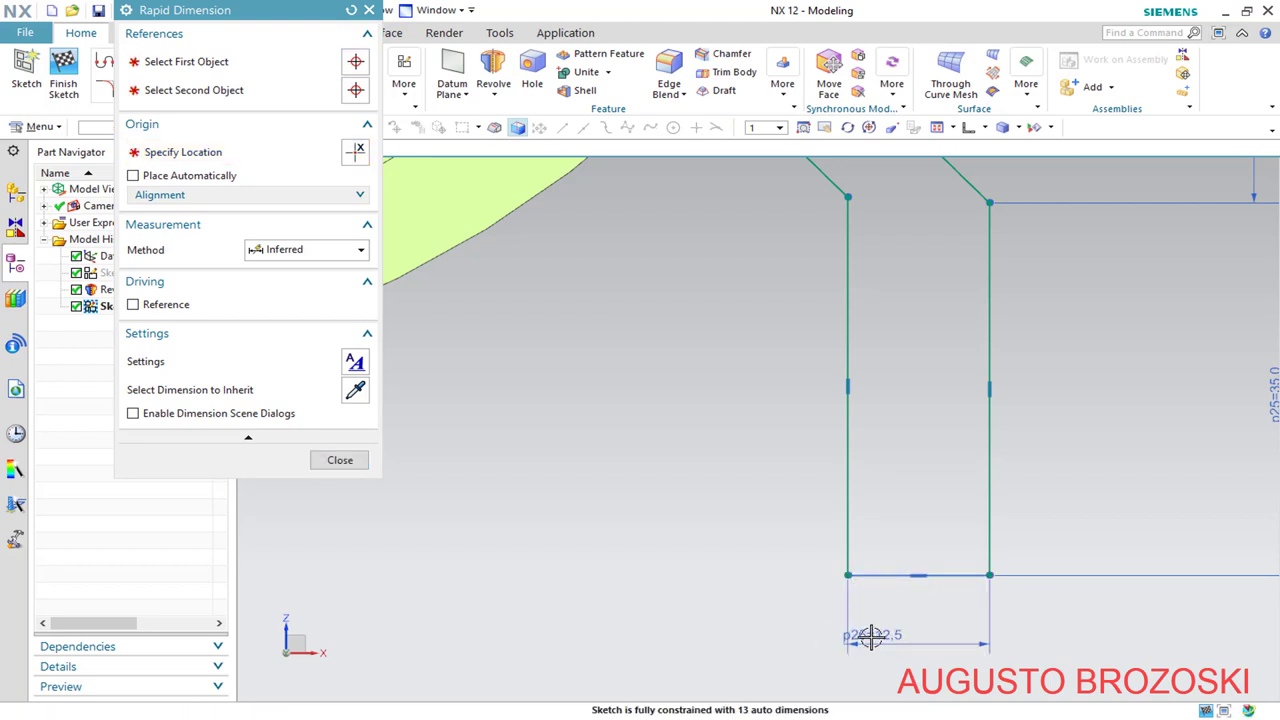
text(10)
key(Return)
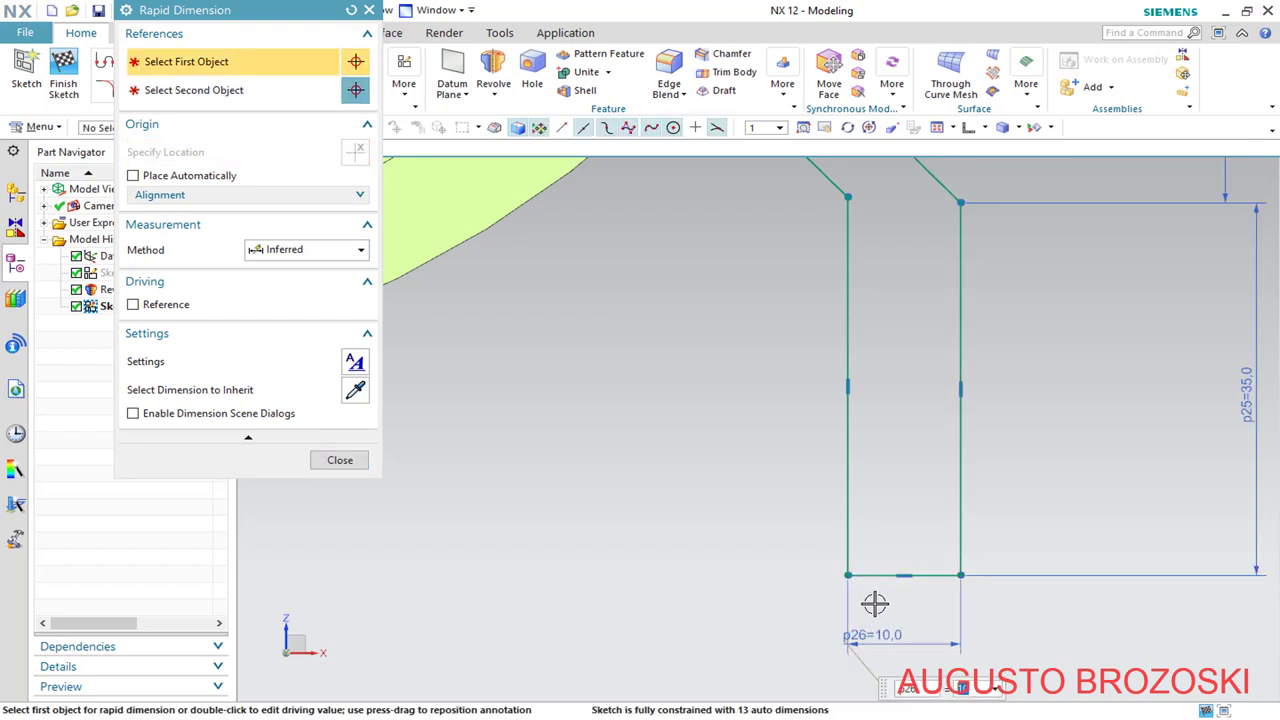
Set the right foot's angled leg thickness to 10 between its parallel lines
scroll(874, 604, down, 4)
scroll(843, 437, down, 2)
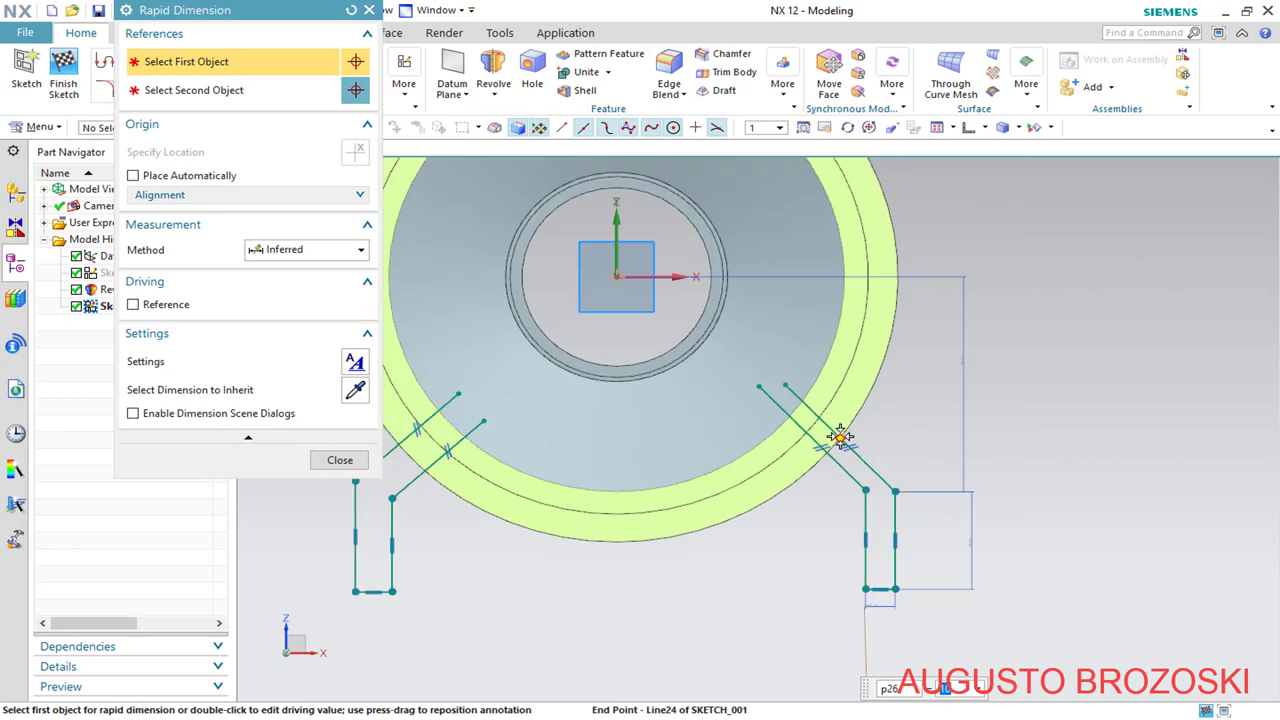
scroll(843, 437, up, 5)
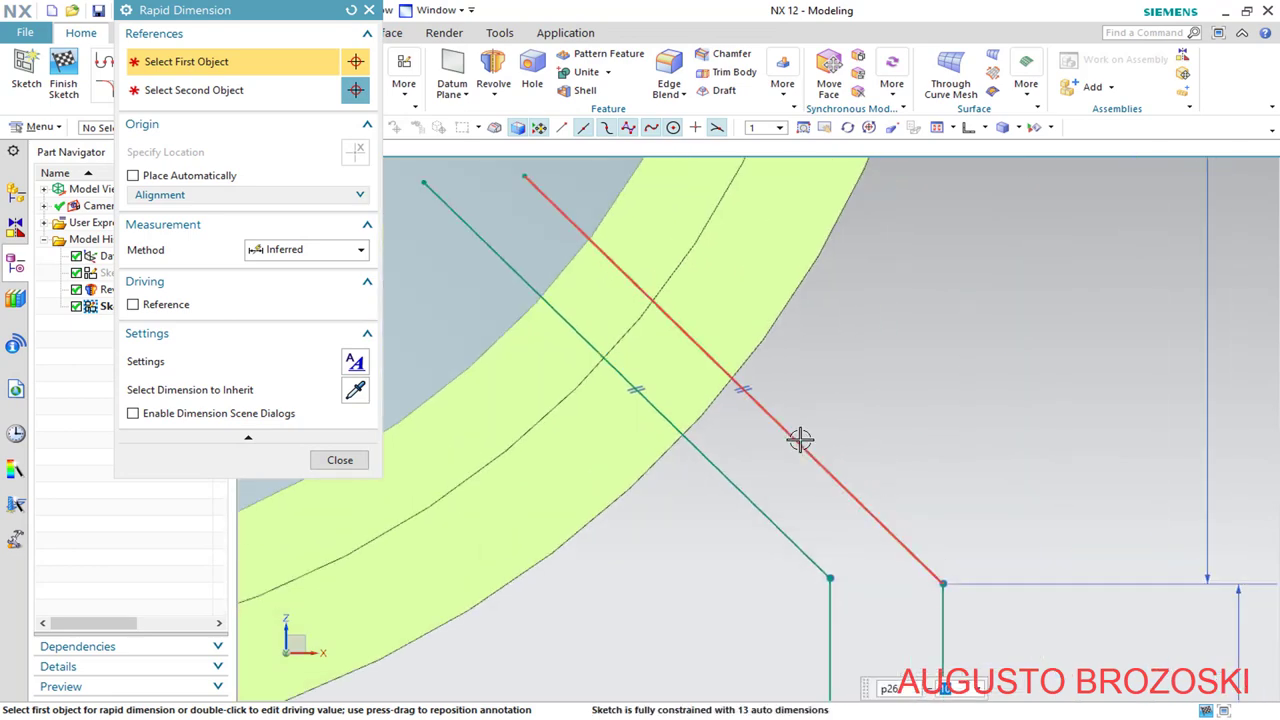
click(801, 439)
click(734, 483)
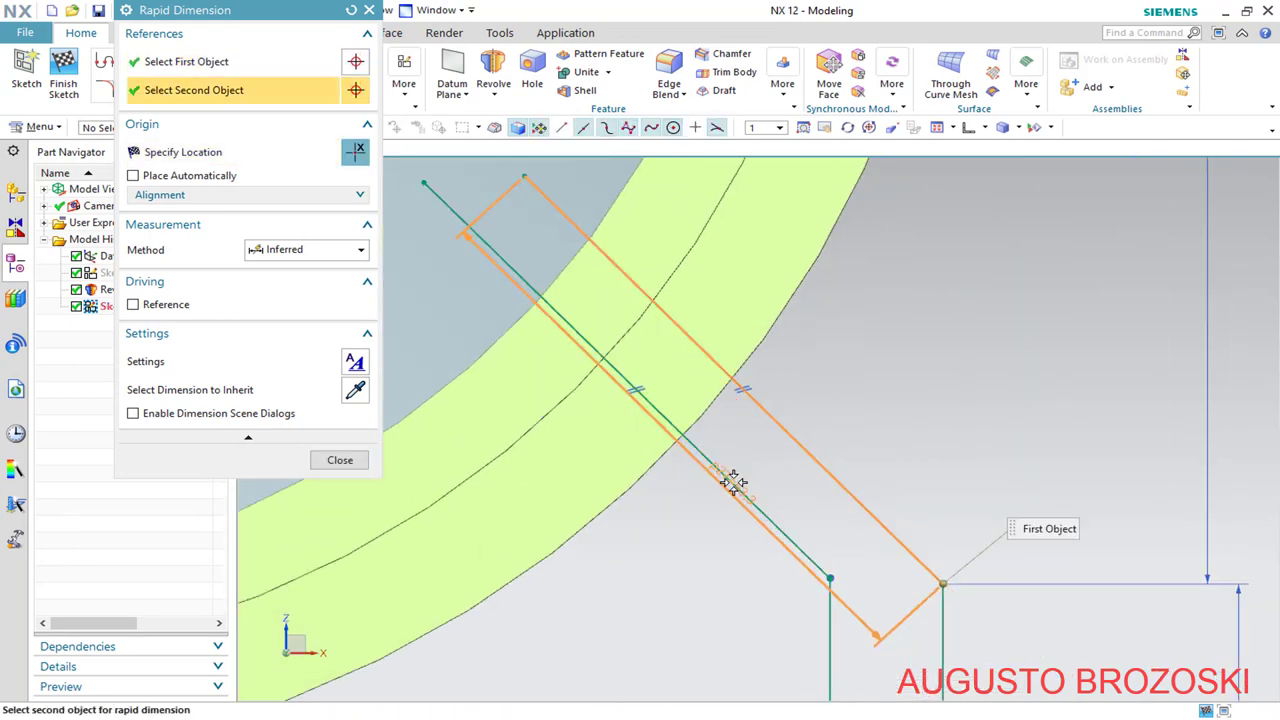
click(778, 466)
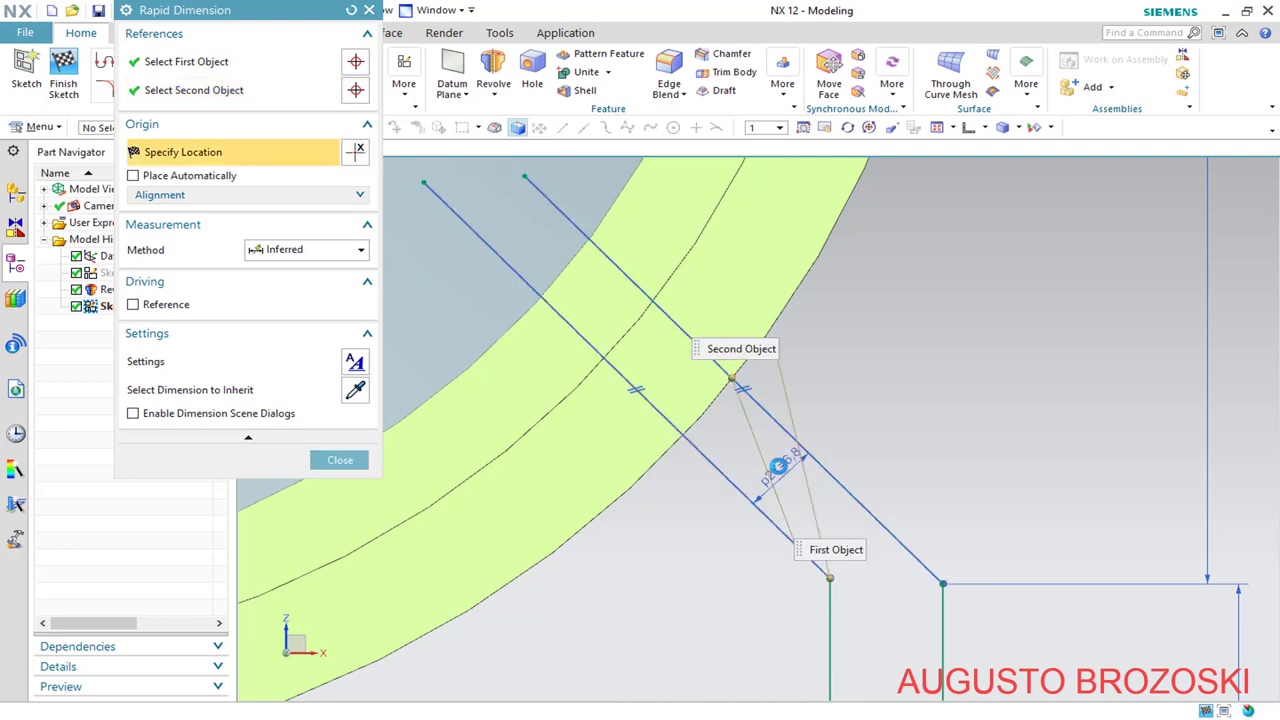
click(778, 466)
key(Return)
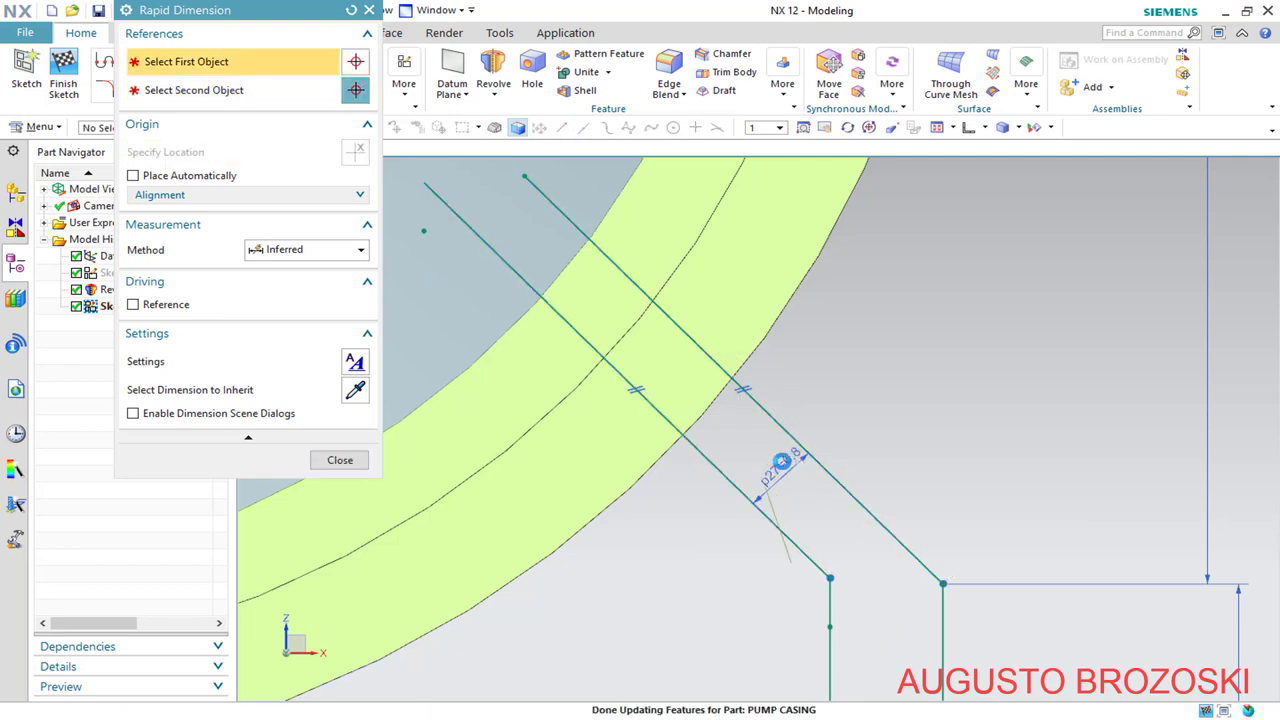
Set the angle between the foot's vertical edge and slanted leg to 35°
click(943, 610)
click(843, 483)
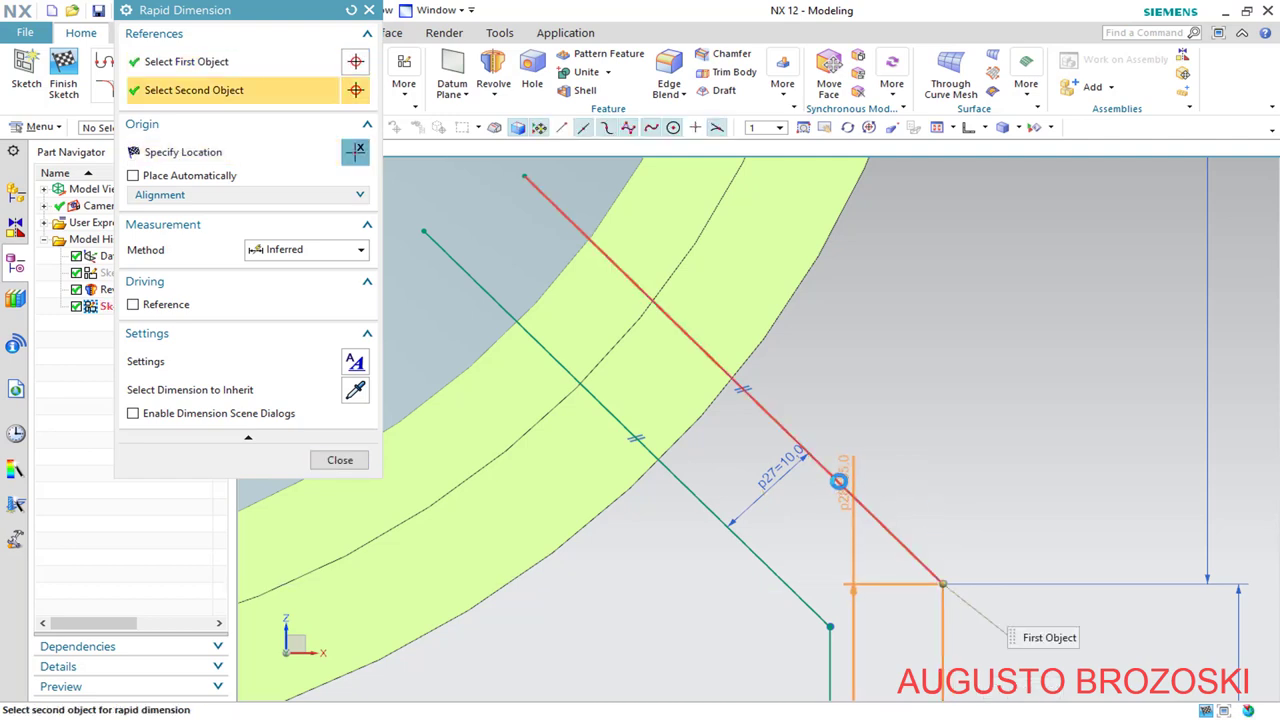
click(733, 380)
click(855, 380)
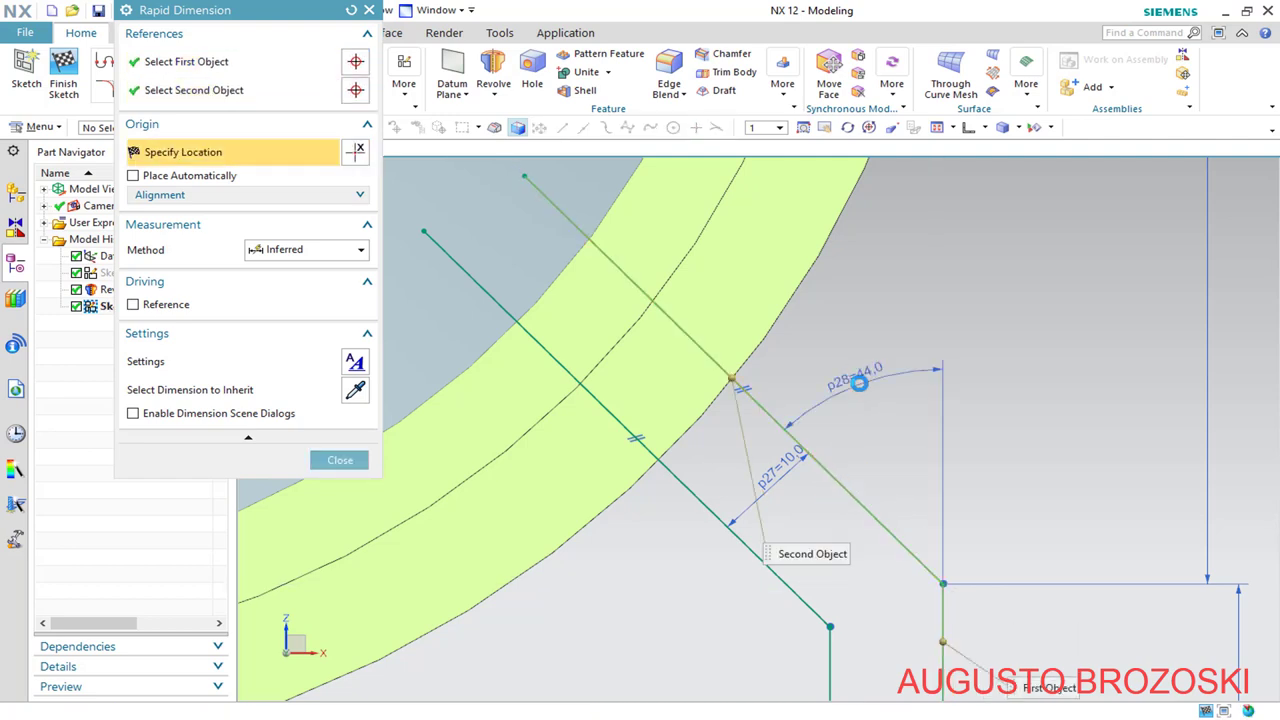
text(3)
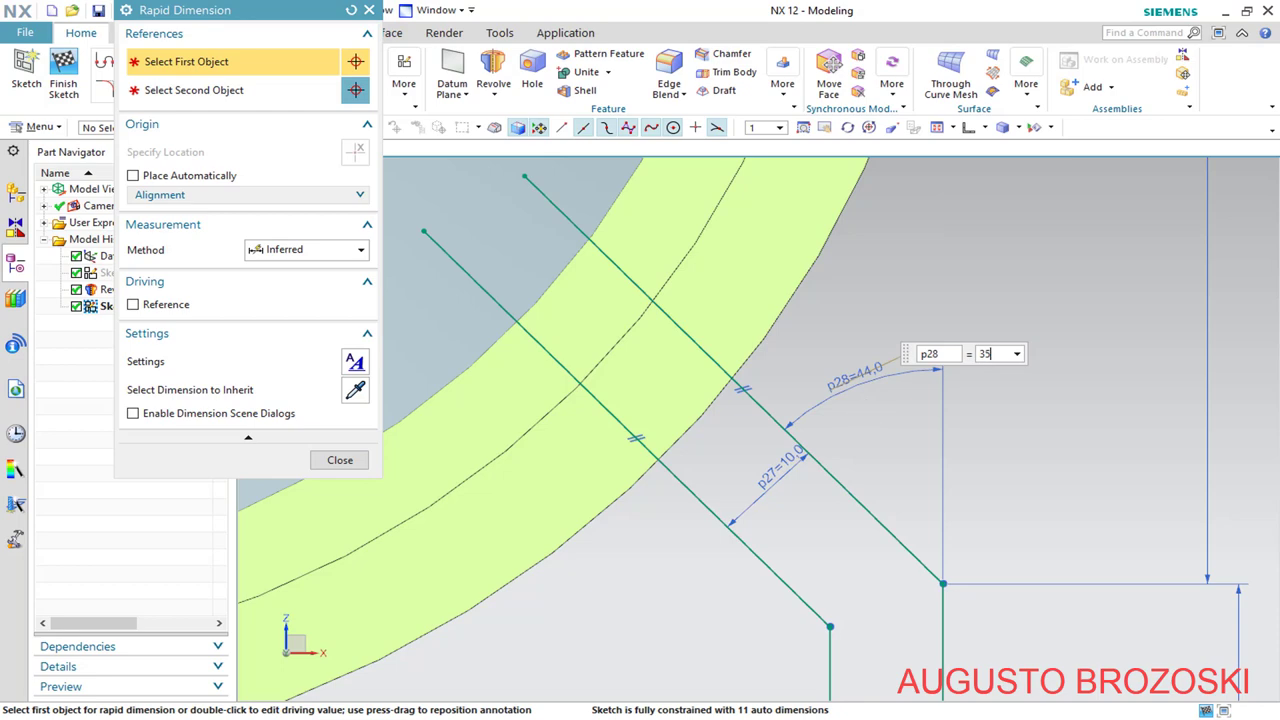
text(5)
key(Return)
scroll(866, 434, down, 4)
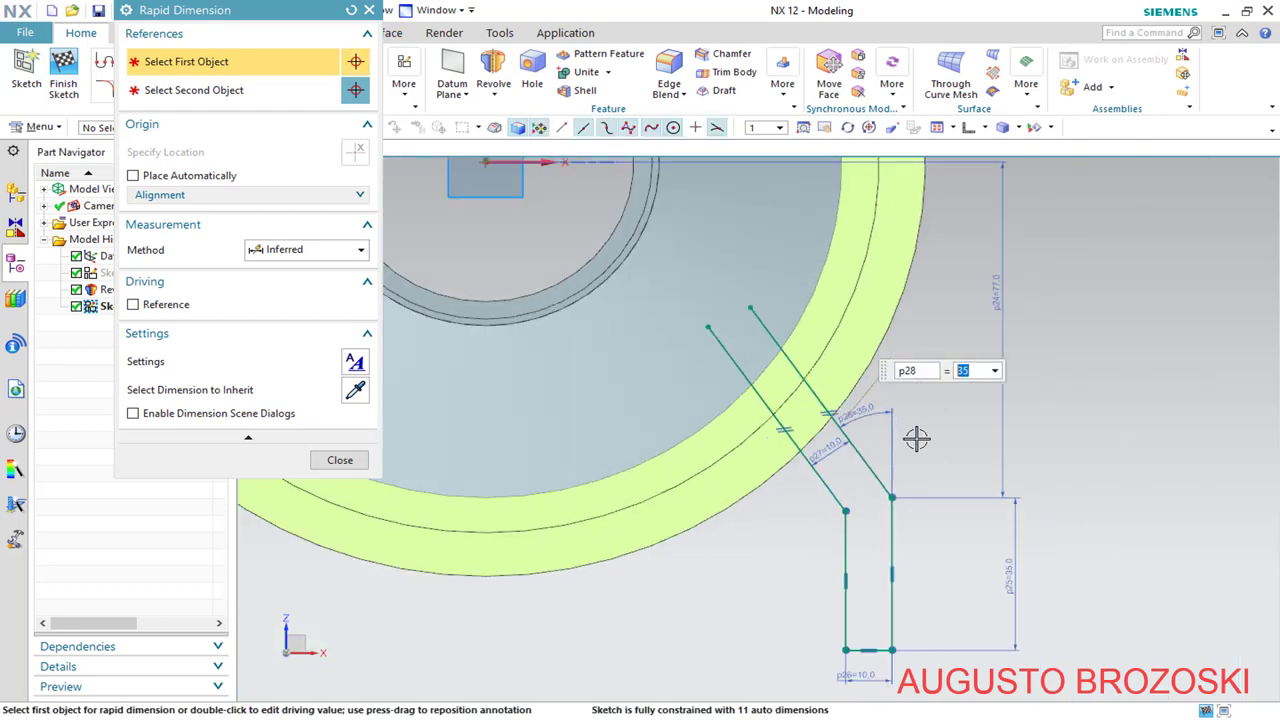
scroll(918, 441, down, 3)
scroll(874, 443, up, 5)
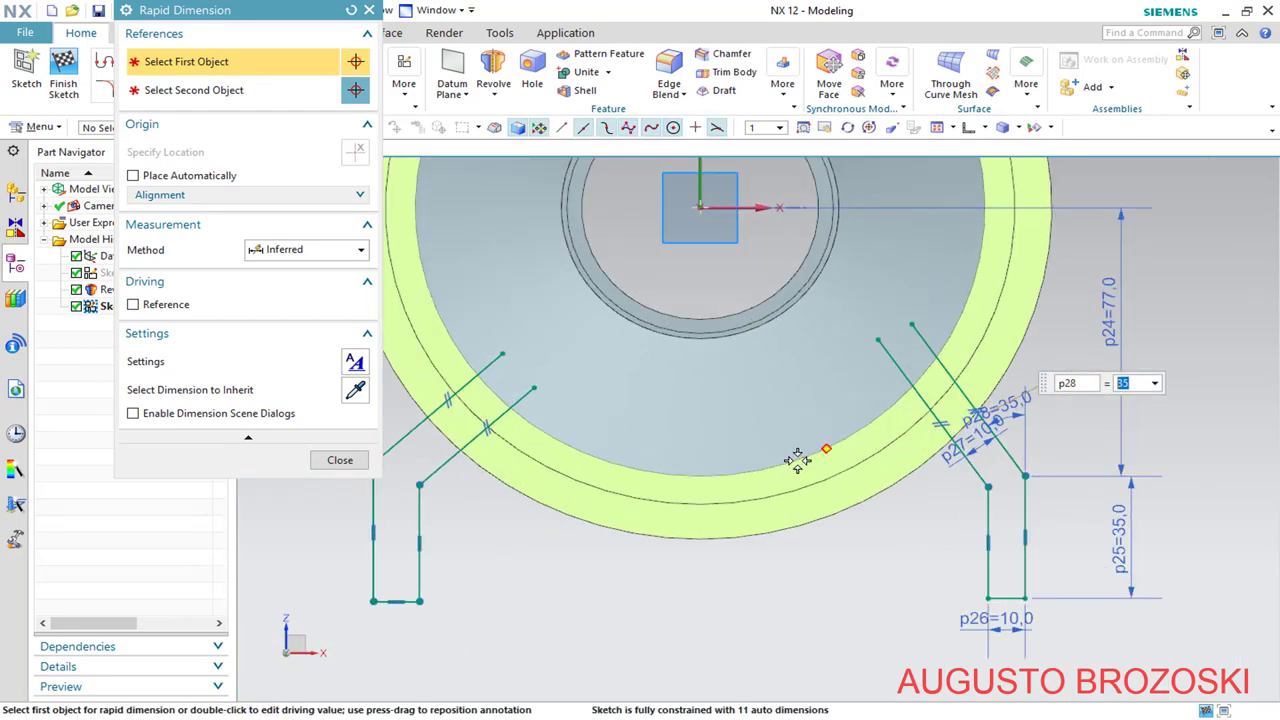
Place the 87.8 horizontal dimension from the origin to the foot's outer bottom corner, then check the PDF
click(700, 208)
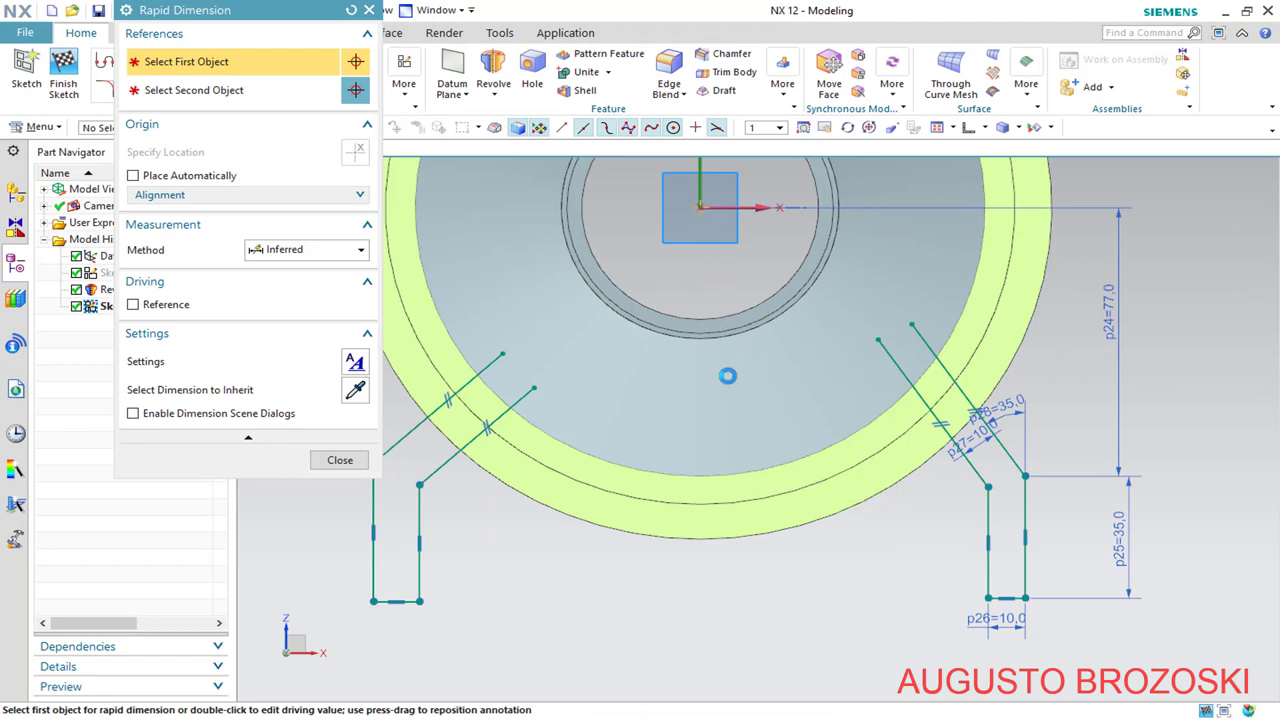
click(1024, 598)
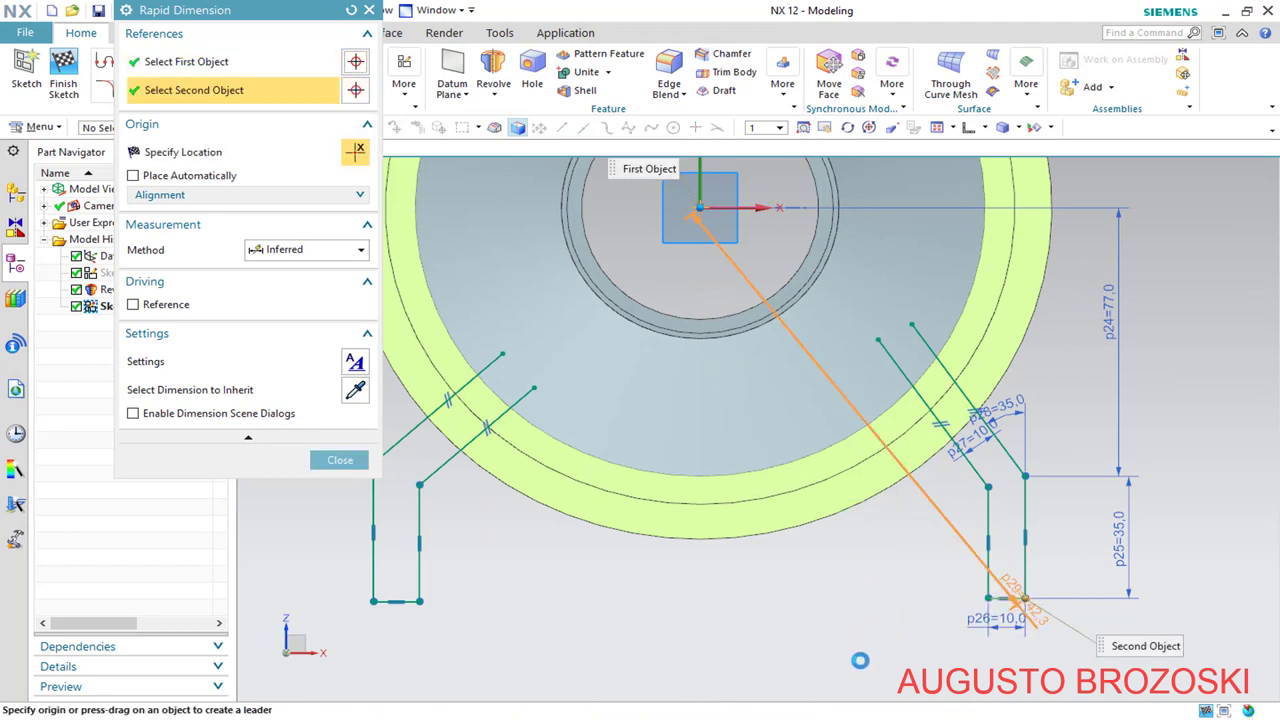
click(670, 668)
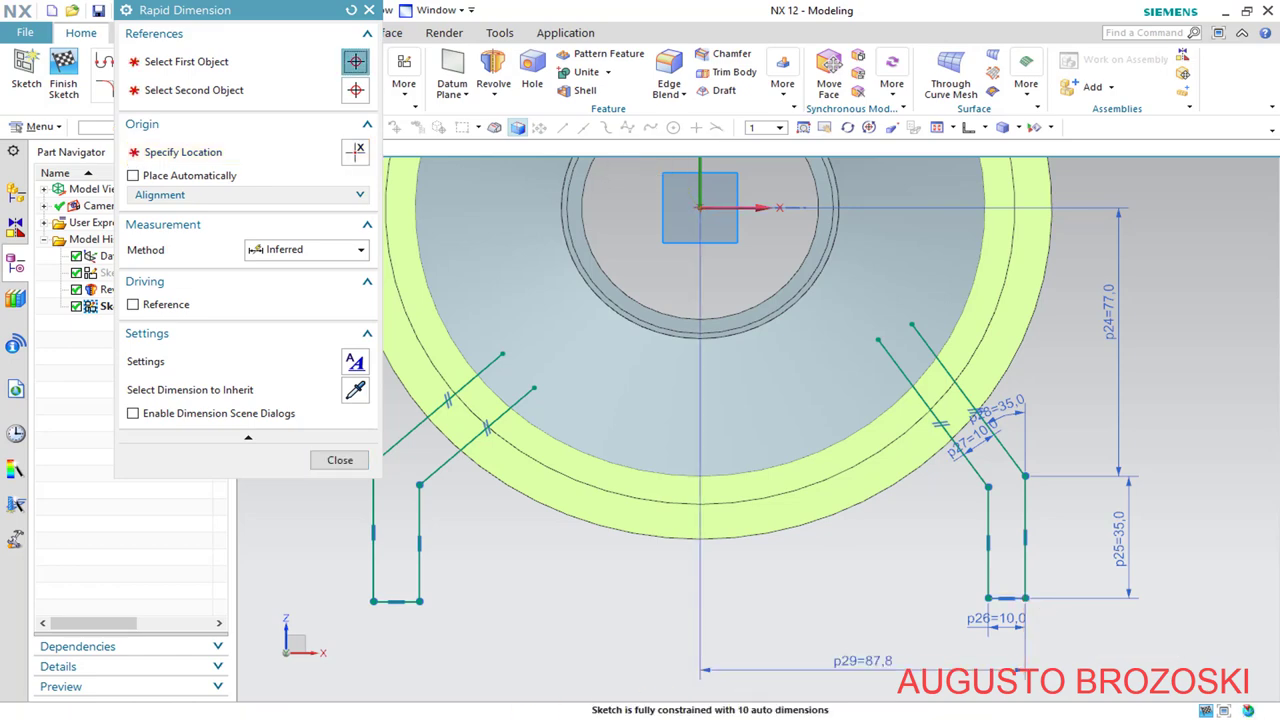
key(alt+Tab)
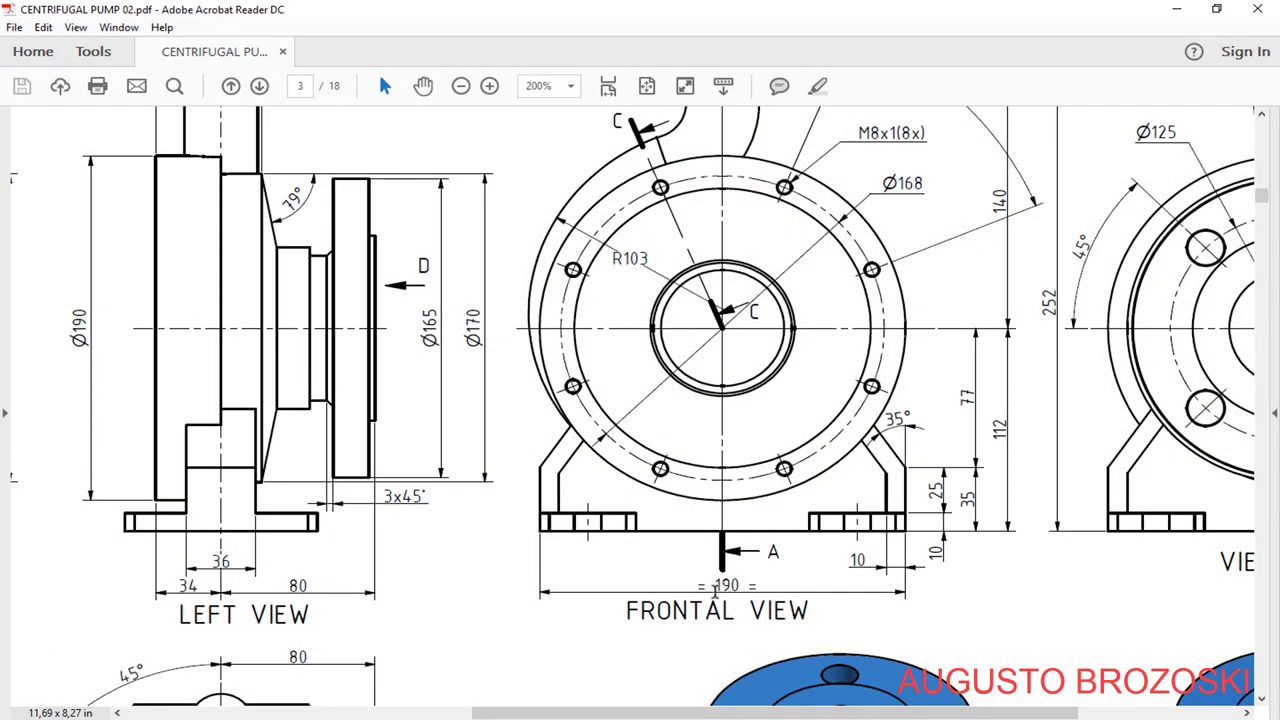
Minimize the PDF drawing after checking the frontal view dimensions
click(1181, 22)
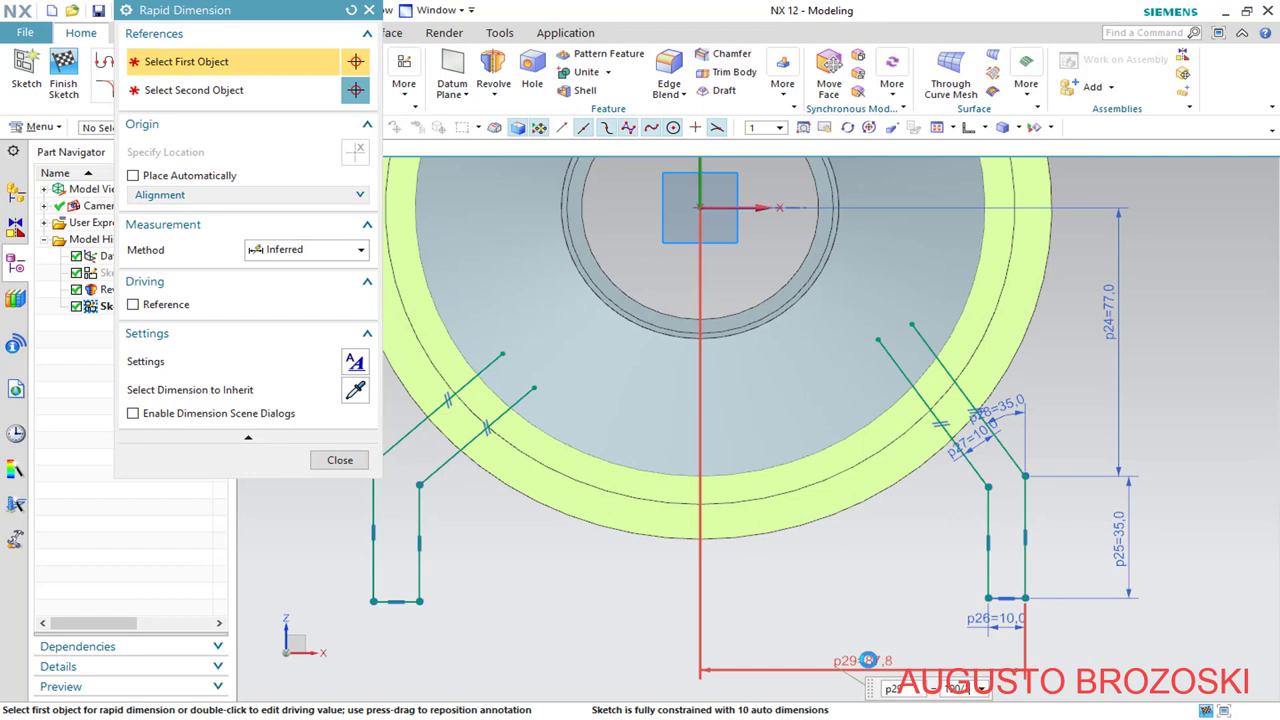
Set the right foot's horizontal offset to 95 and dimension the left foot corner 95 from the axis
text(95)
key(Return)
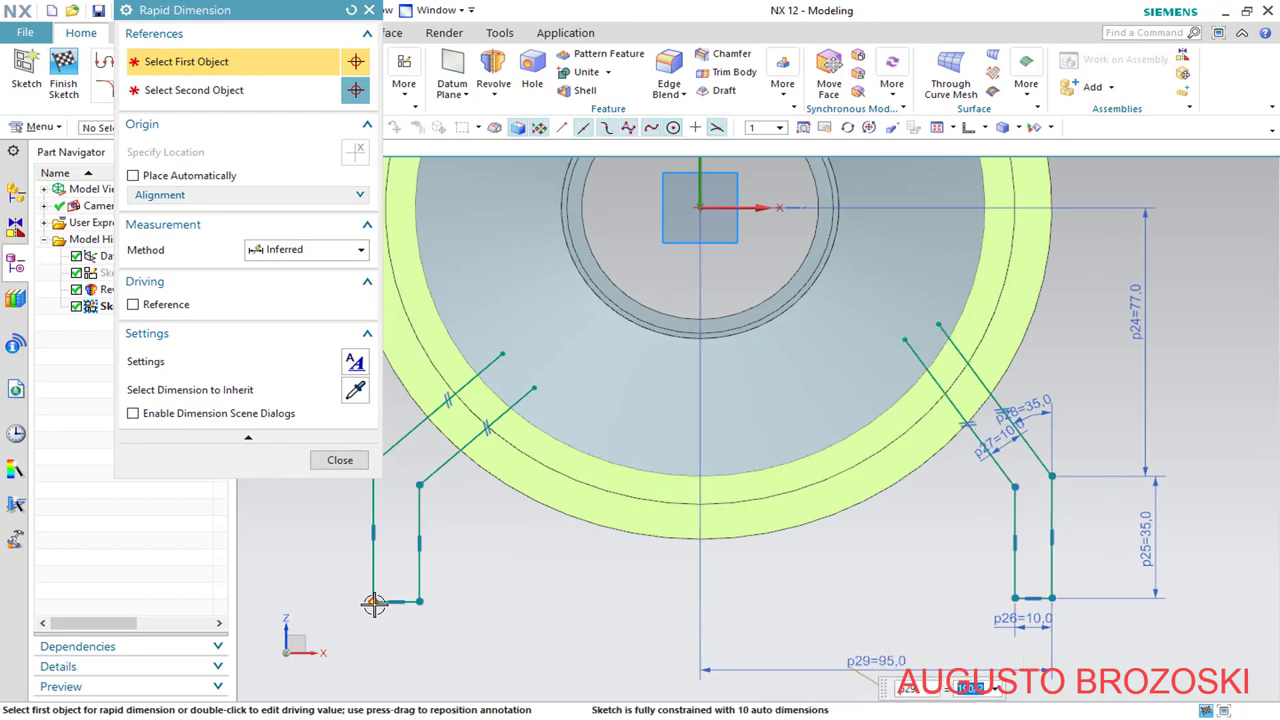
click(373, 602)
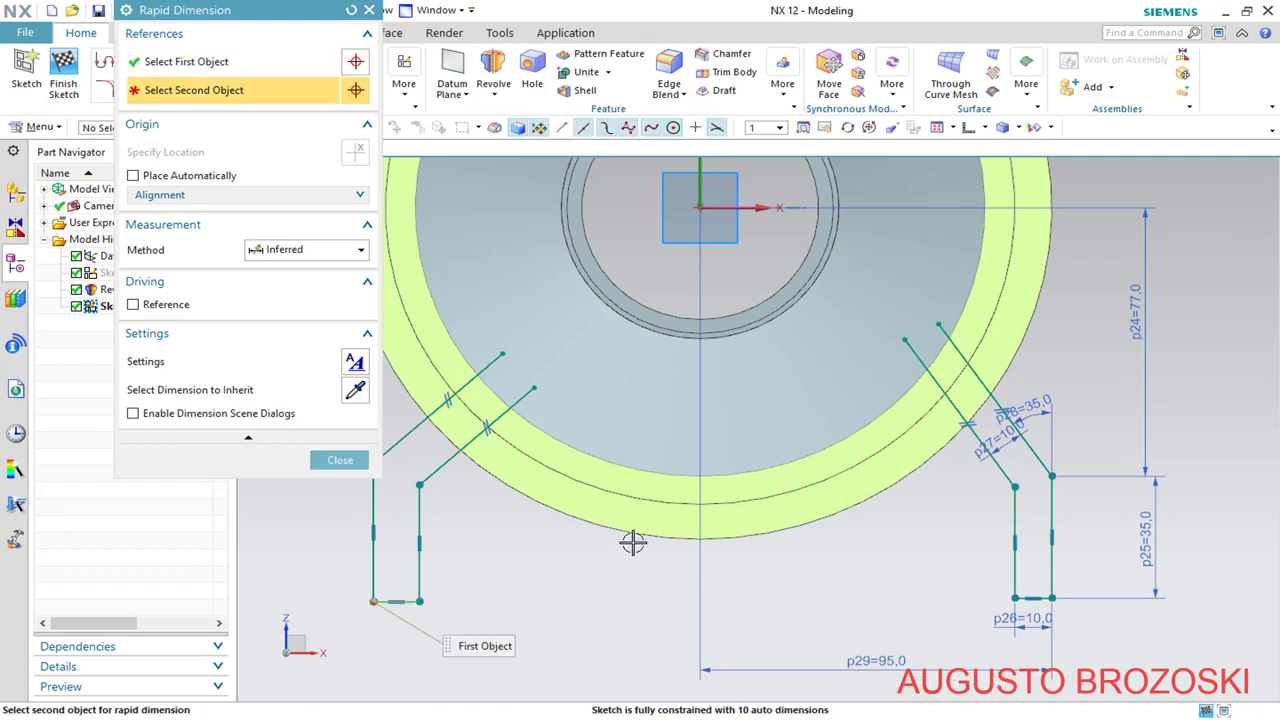
click(701, 207)
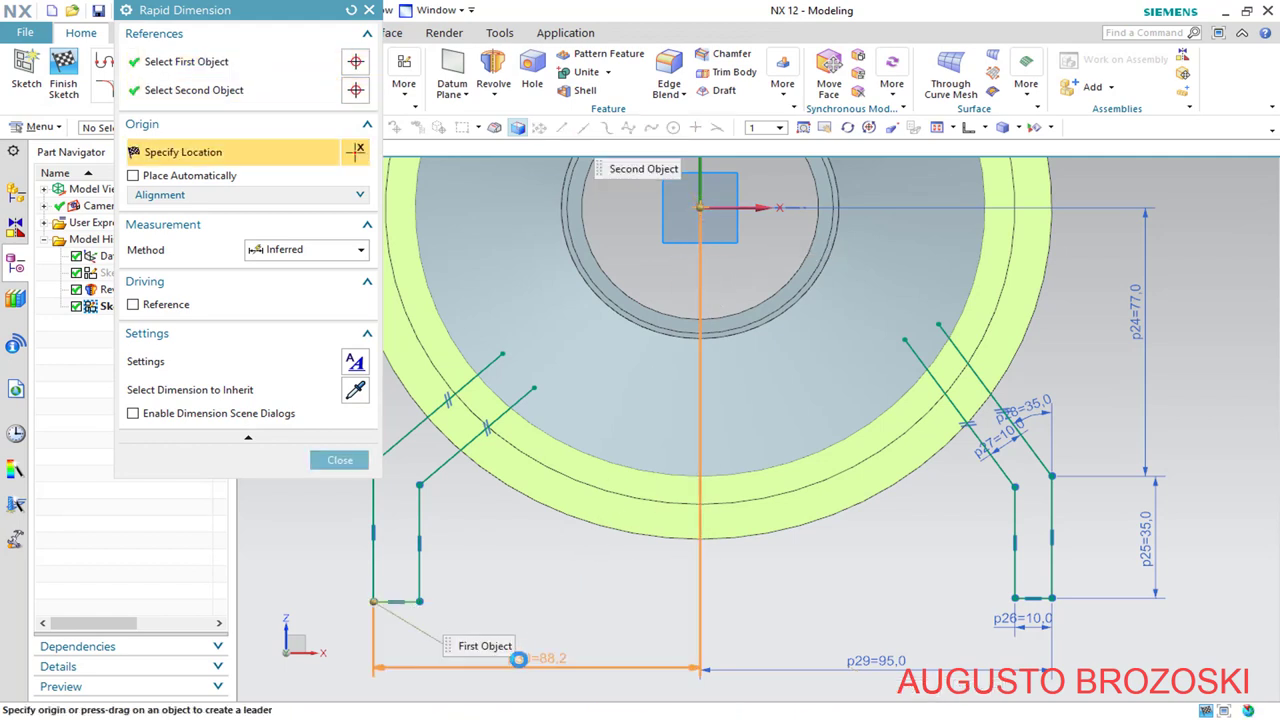
click(522, 663)
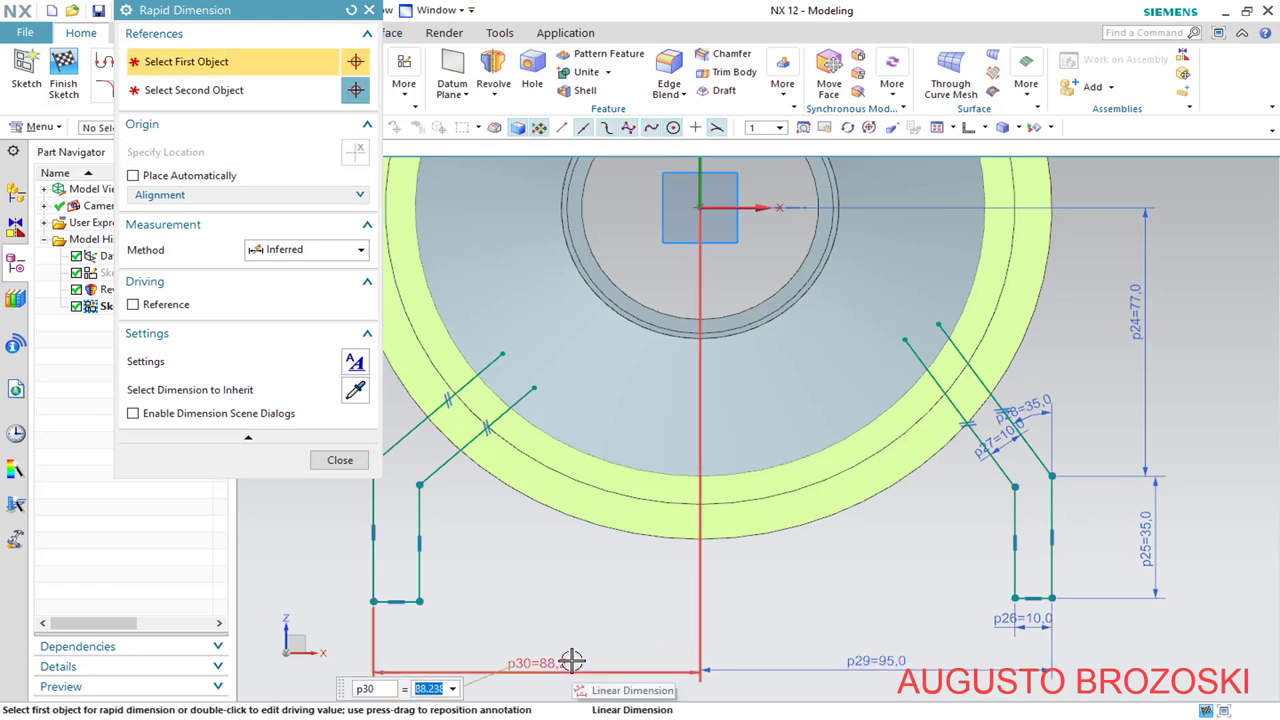
text(95)
key(Return)
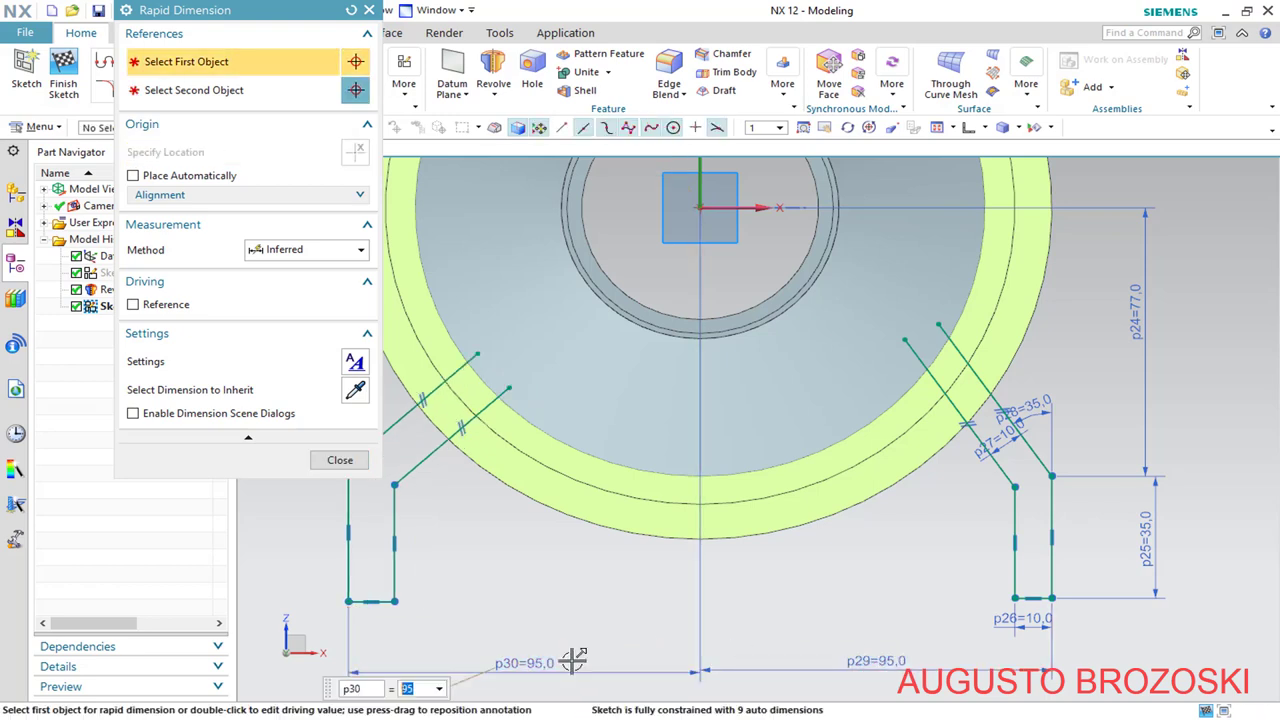
Set the left foot's bottom line width to 10
scroll(370, 601, down, 5)
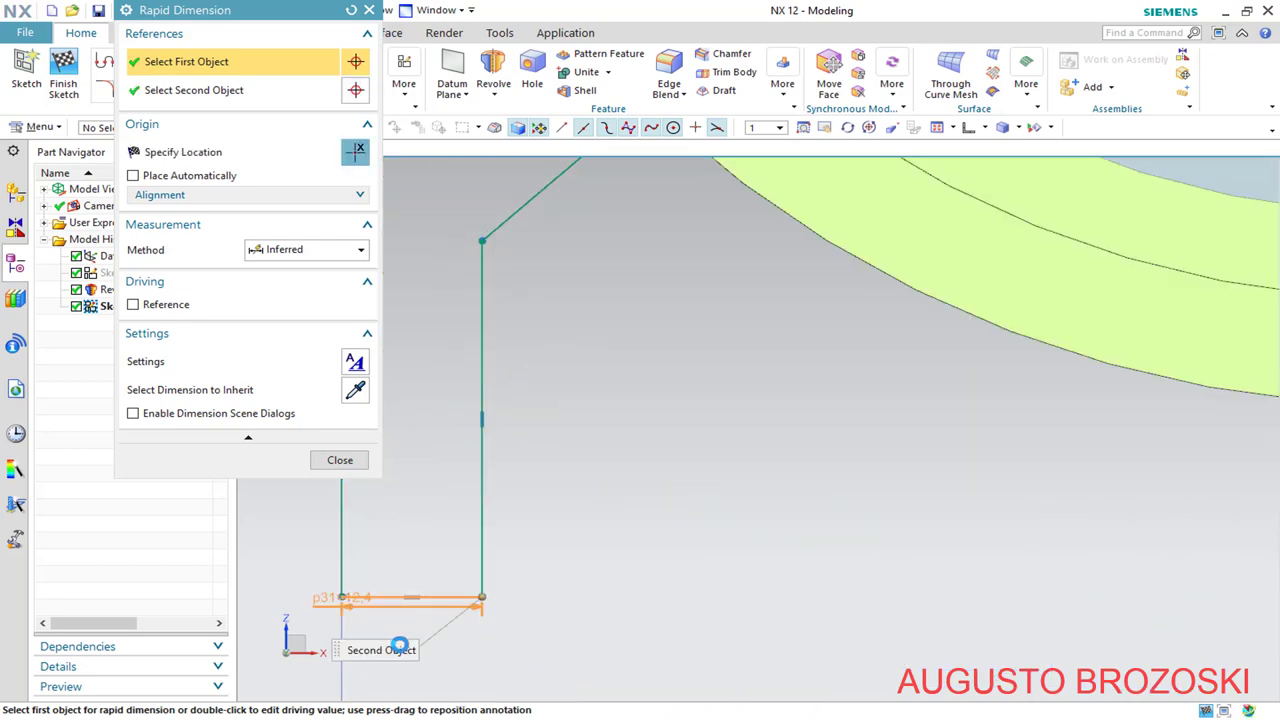
click(398, 600)
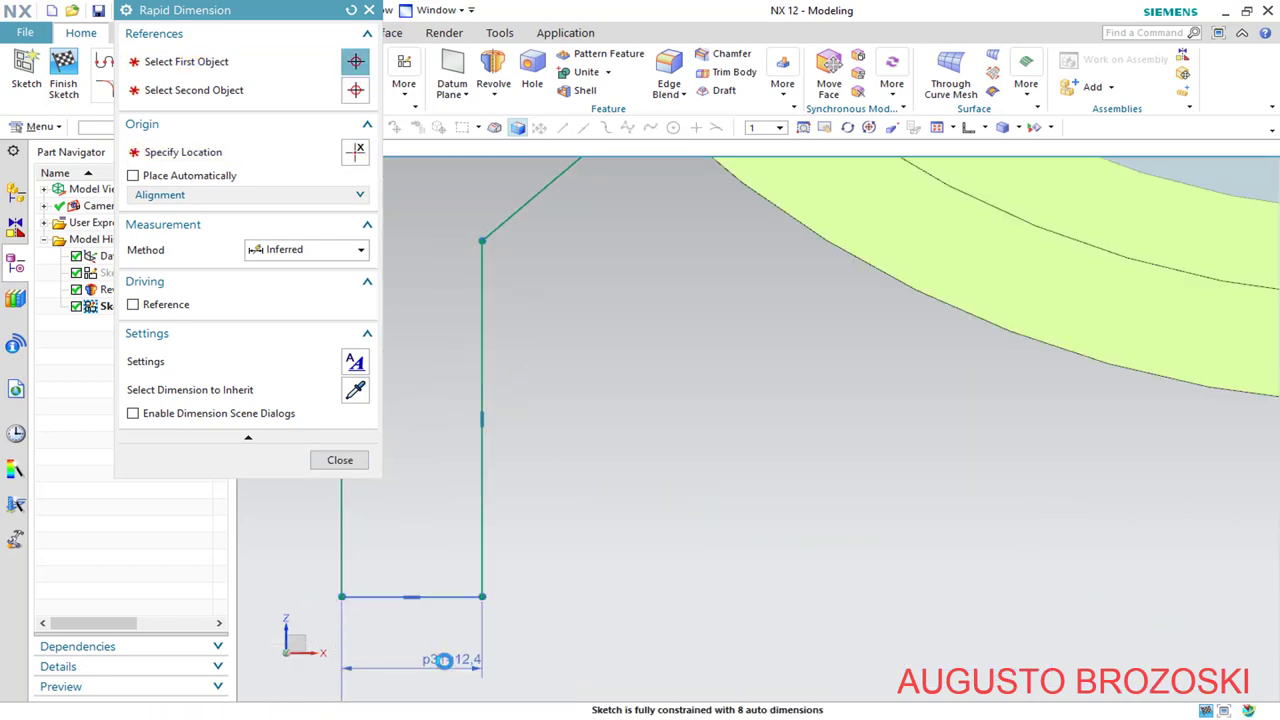
click(447, 660)
text(10)
key(Return)
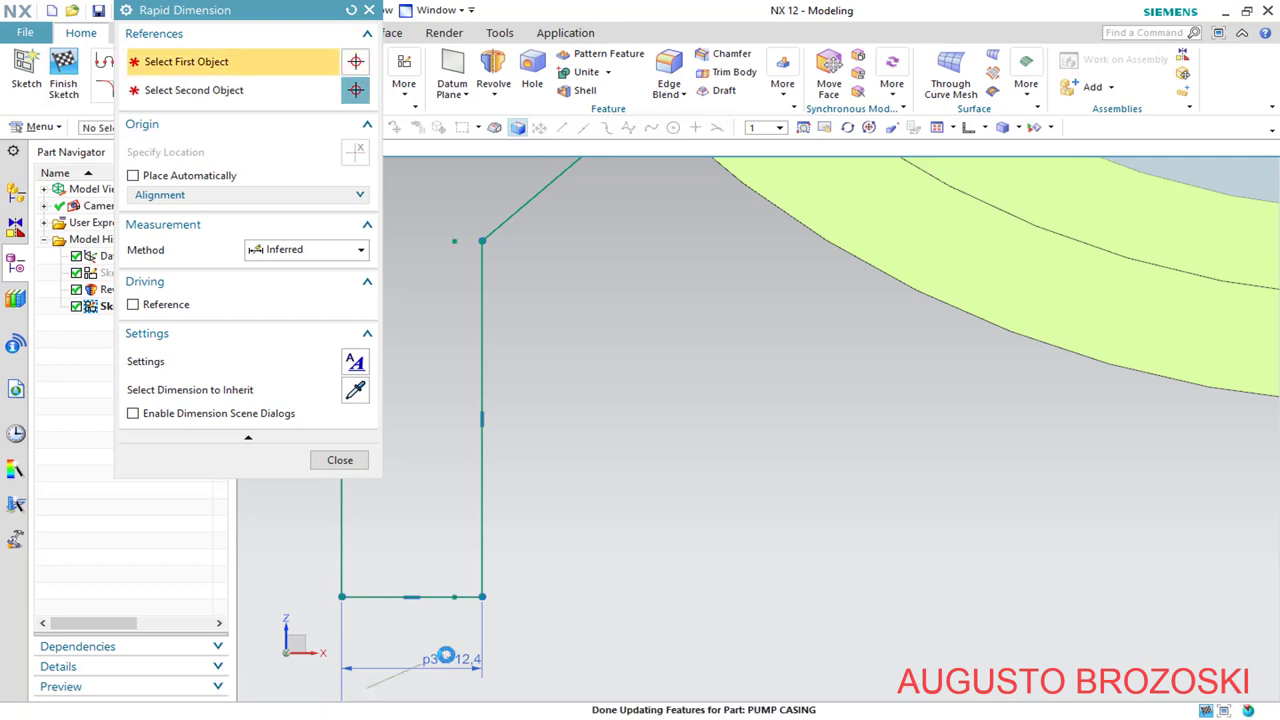
Set the left strut thickness to 10 between its parallel angled lines
scroll(520, 551, down, 3)
scroll(540, 557, up, 5)
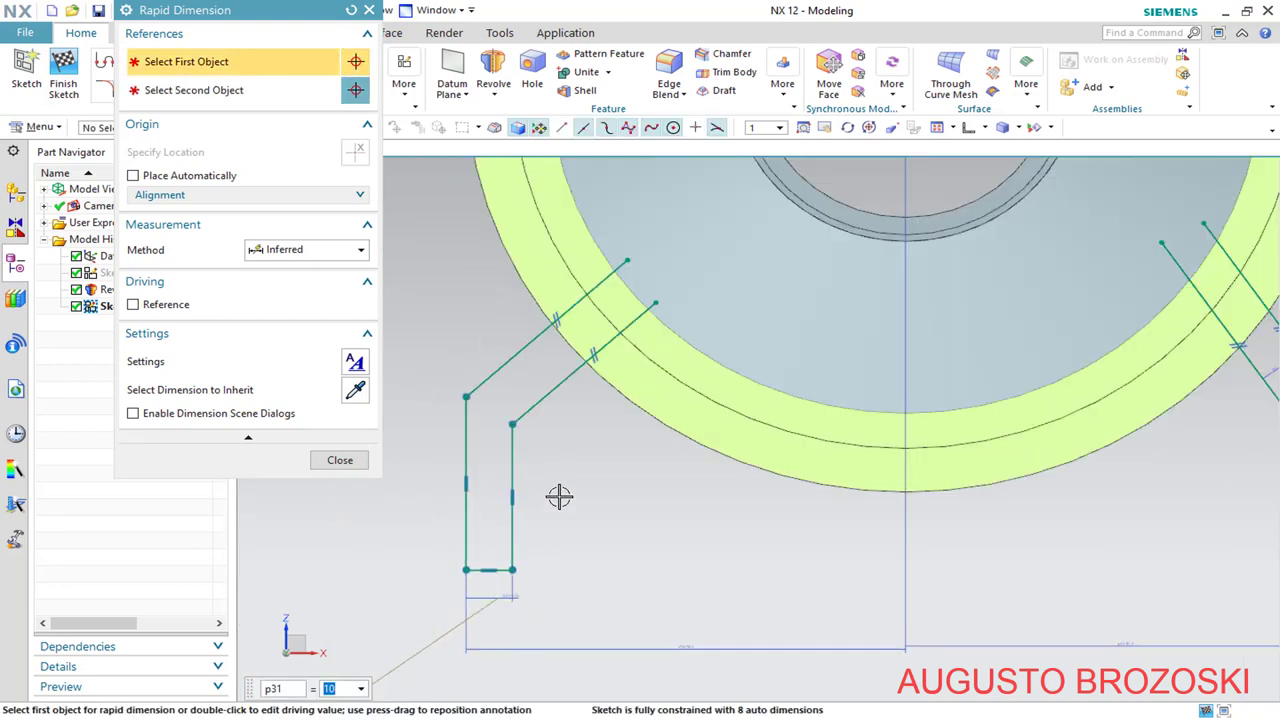
click(524, 352)
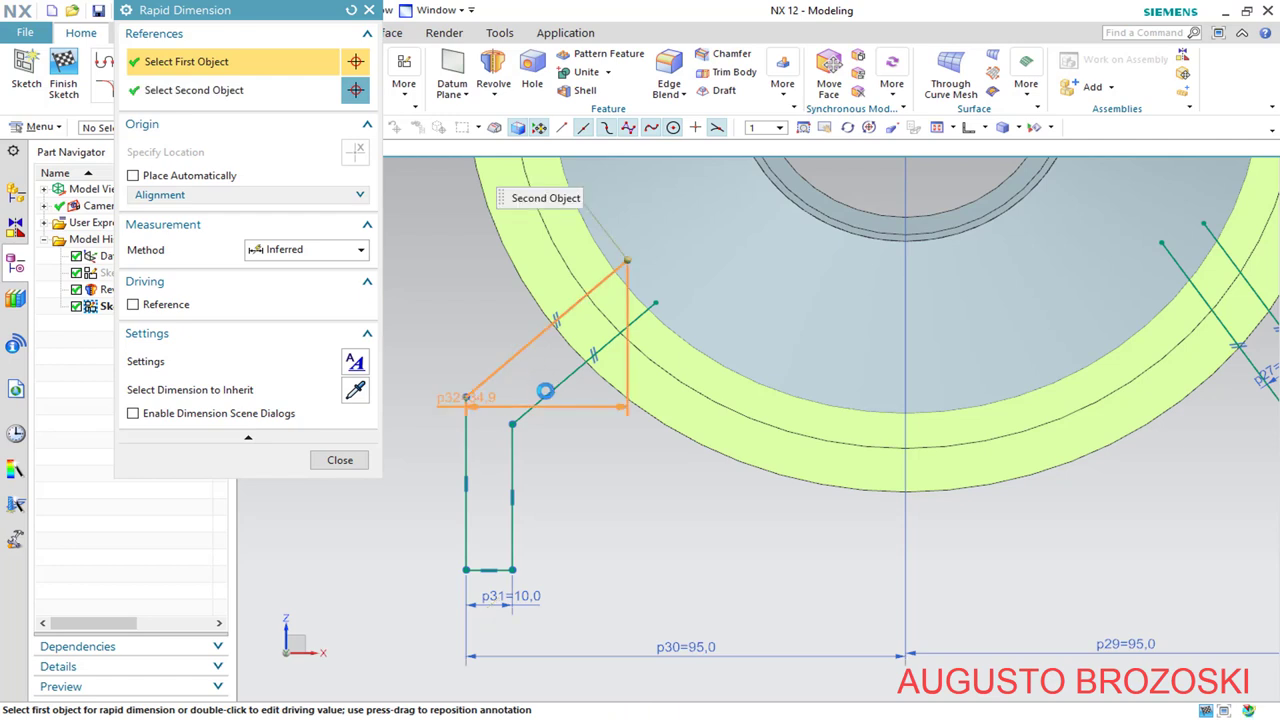
click(546, 391)
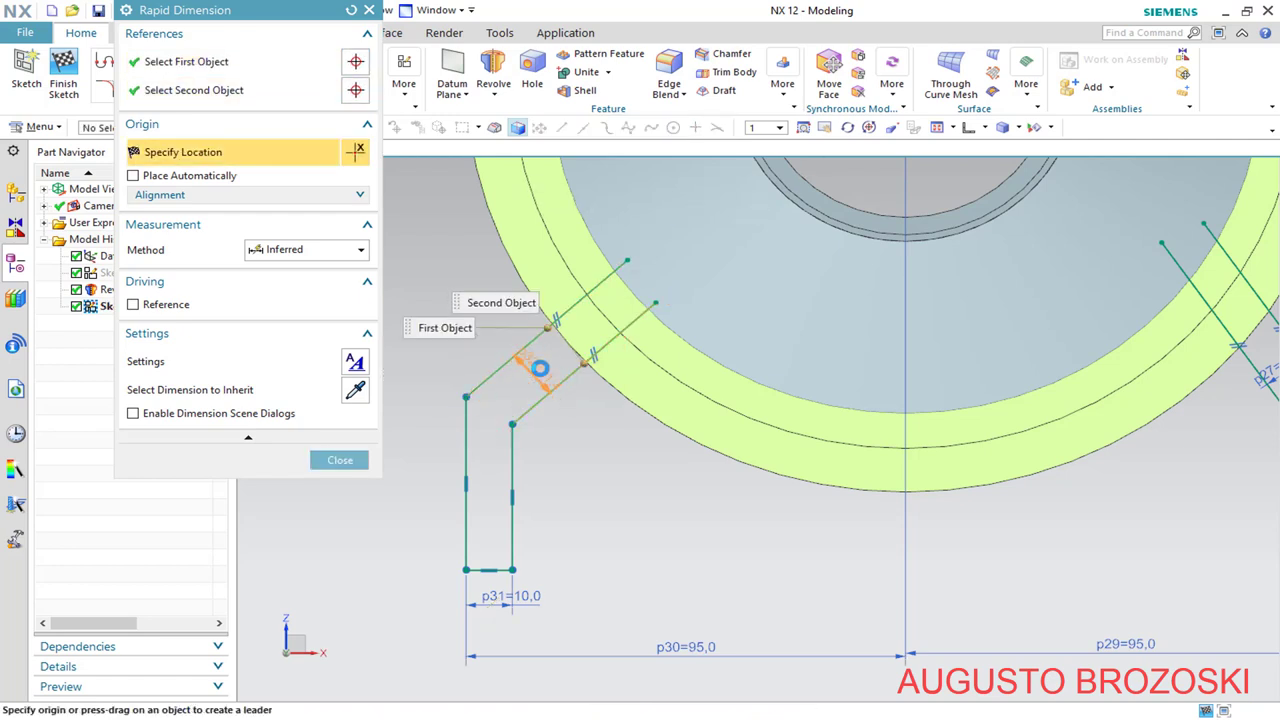
click(533, 367)
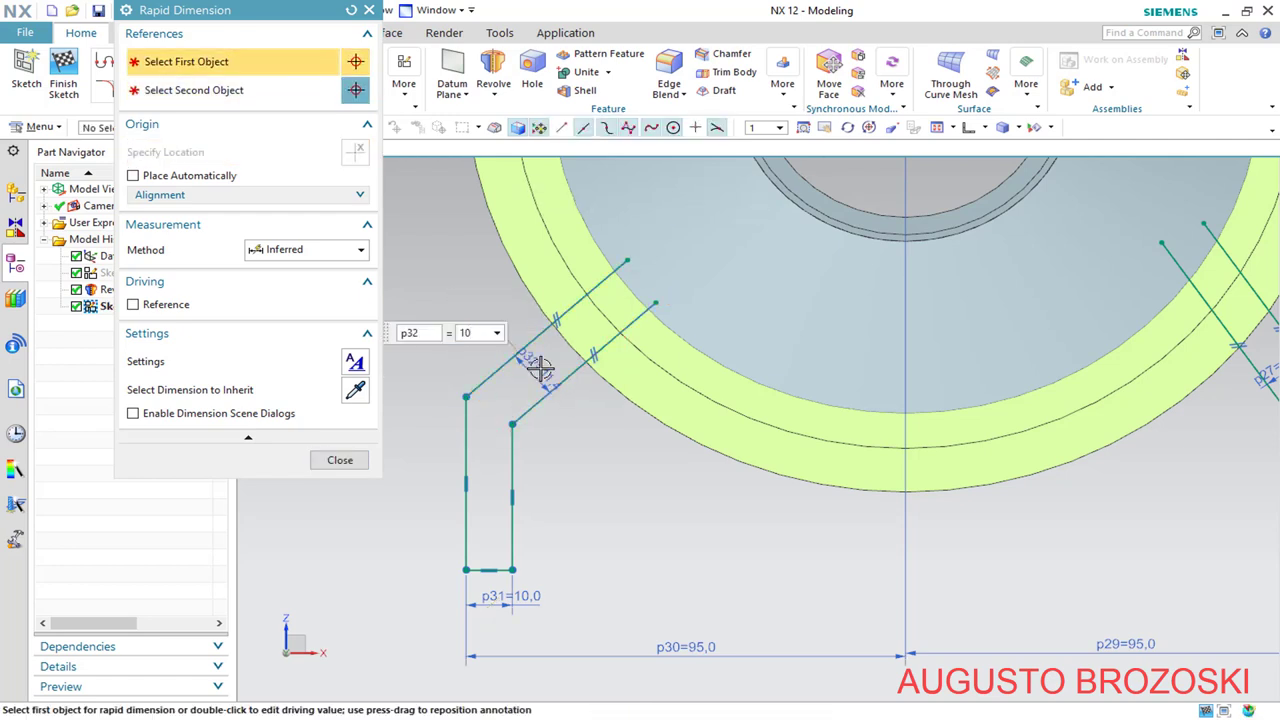
text(10)
key(Return)
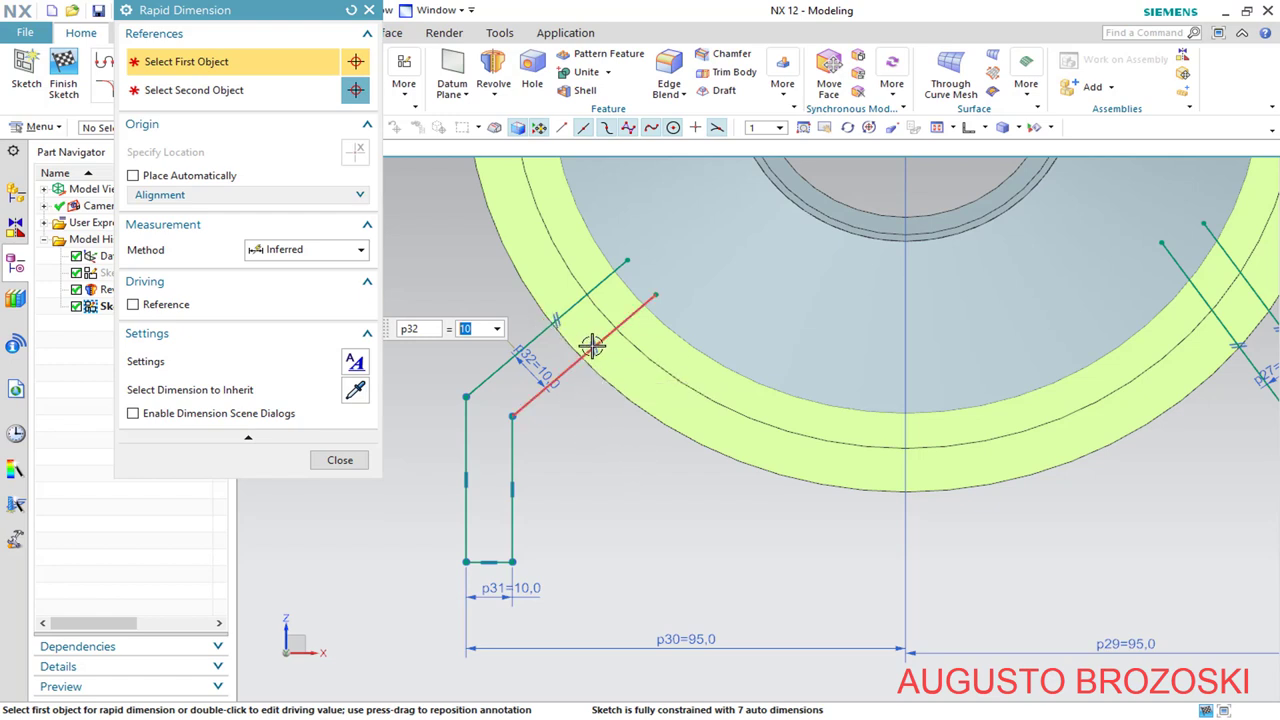
Align the two feet's inner bottom points horizontally
click(340, 460)
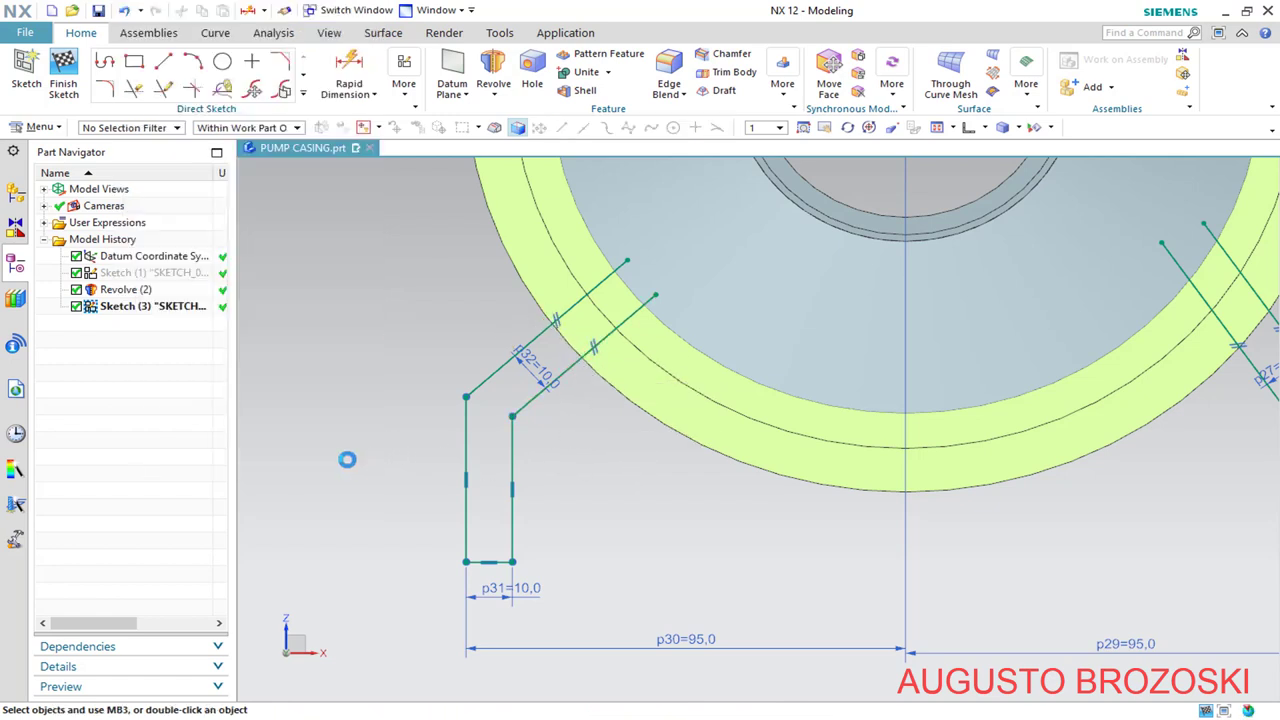
scroll(669, 514, down, 3)
scroll(942, 570, up, 1)
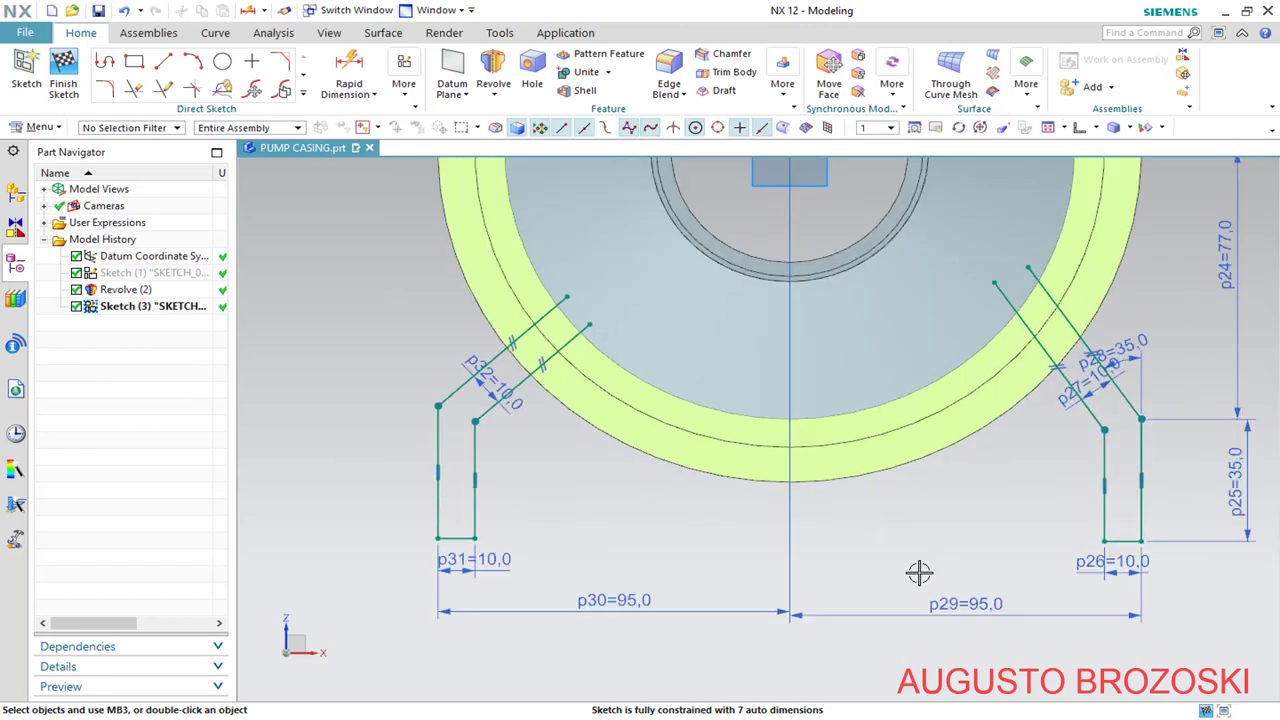
click(476, 538)
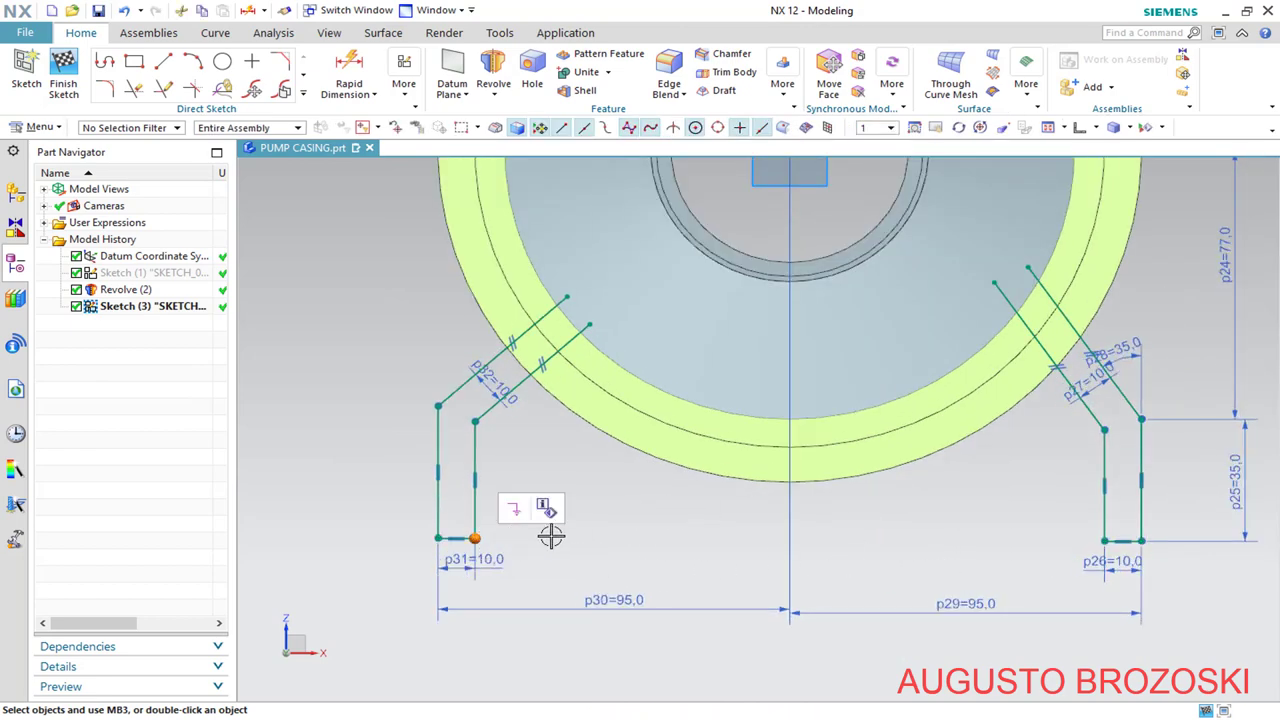
click(1105, 541)
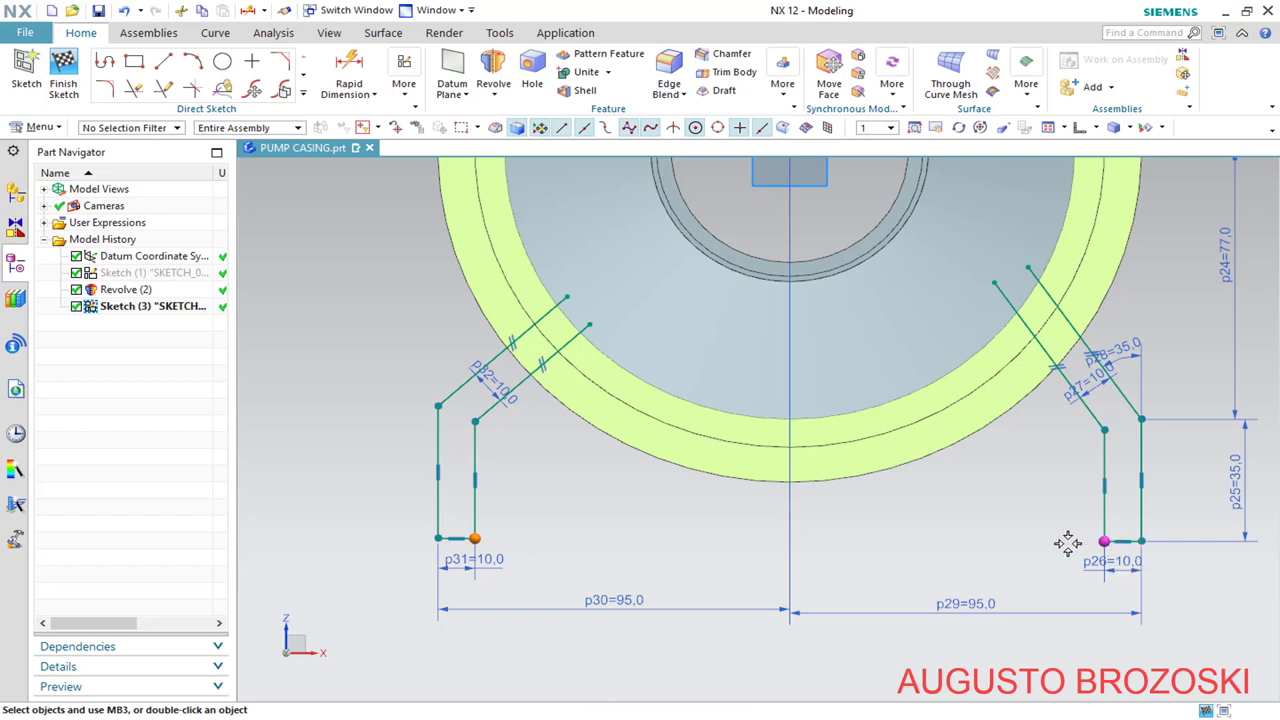
click(575, 554)
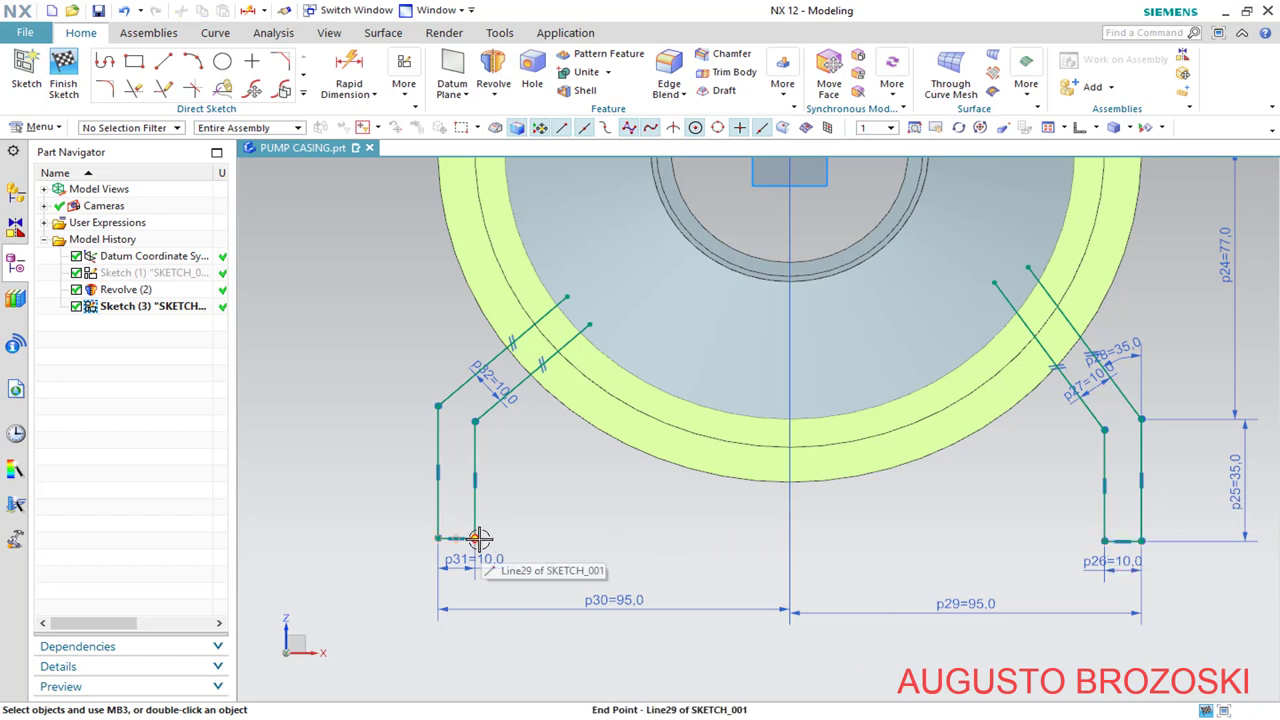
scroll(475, 540, up, 3)
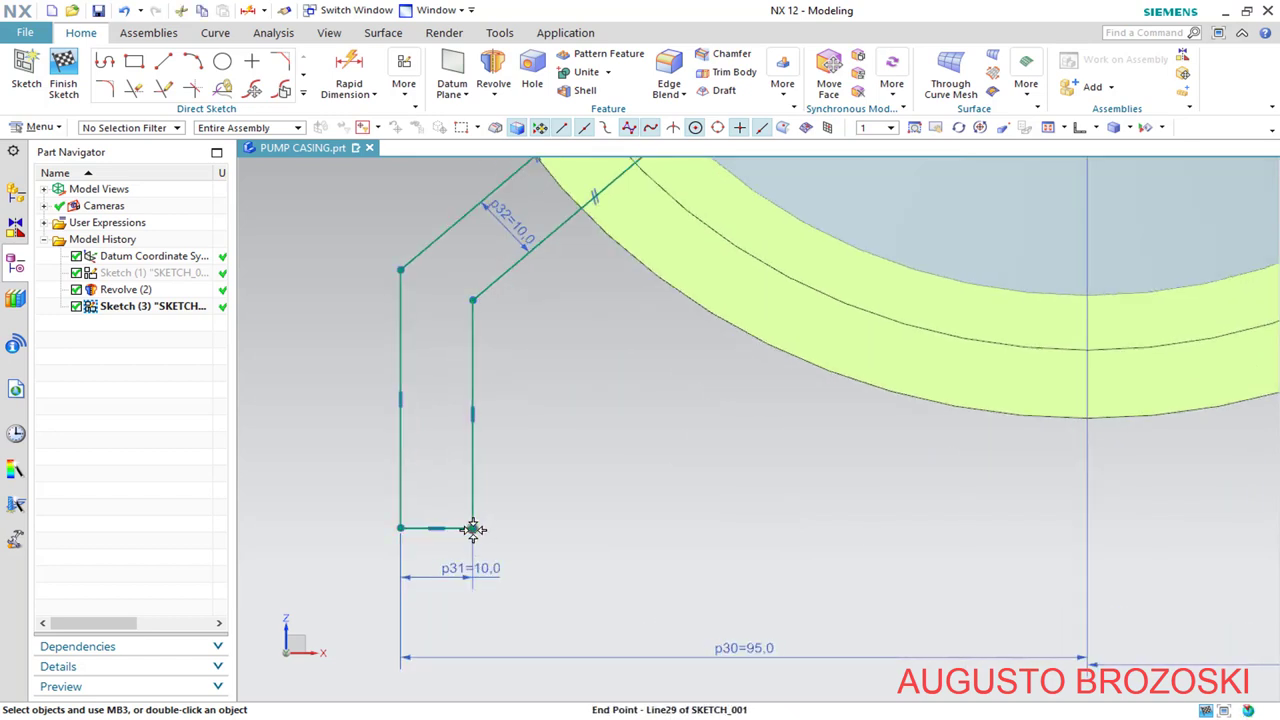
click(473, 528)
scroll(600, 520, down, 3)
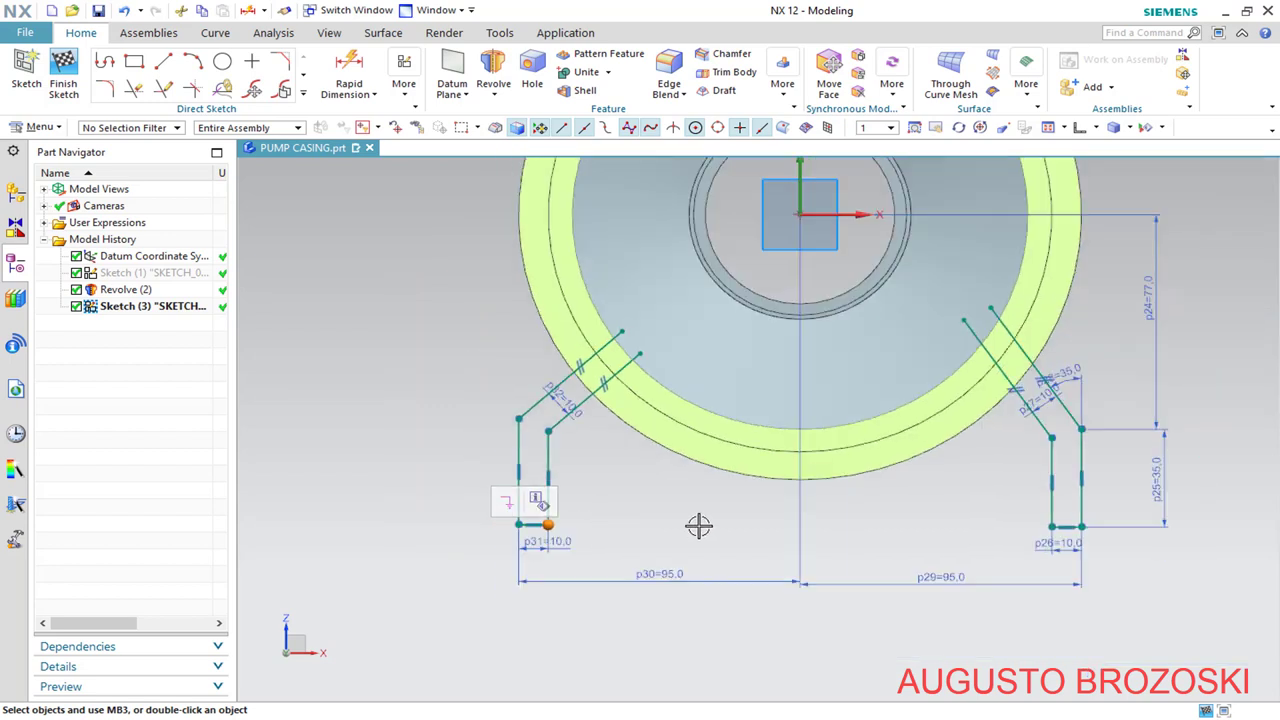
click(1050, 527)
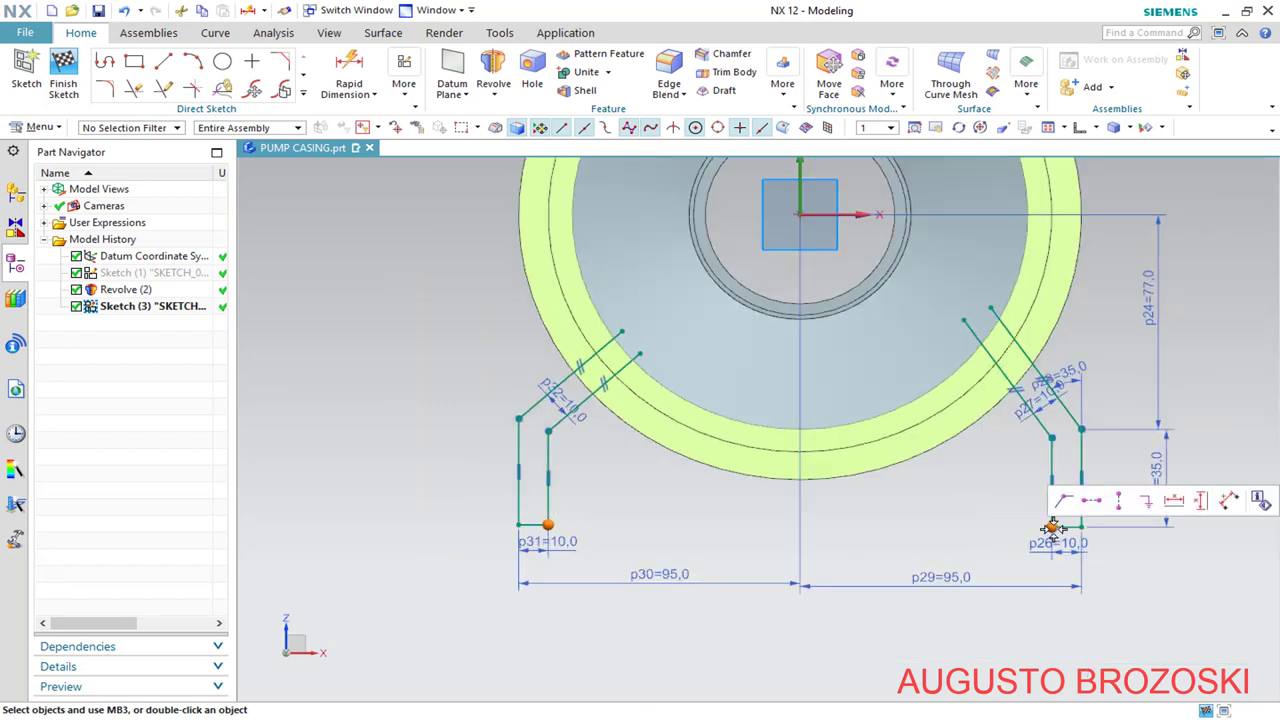
click(1091, 501)
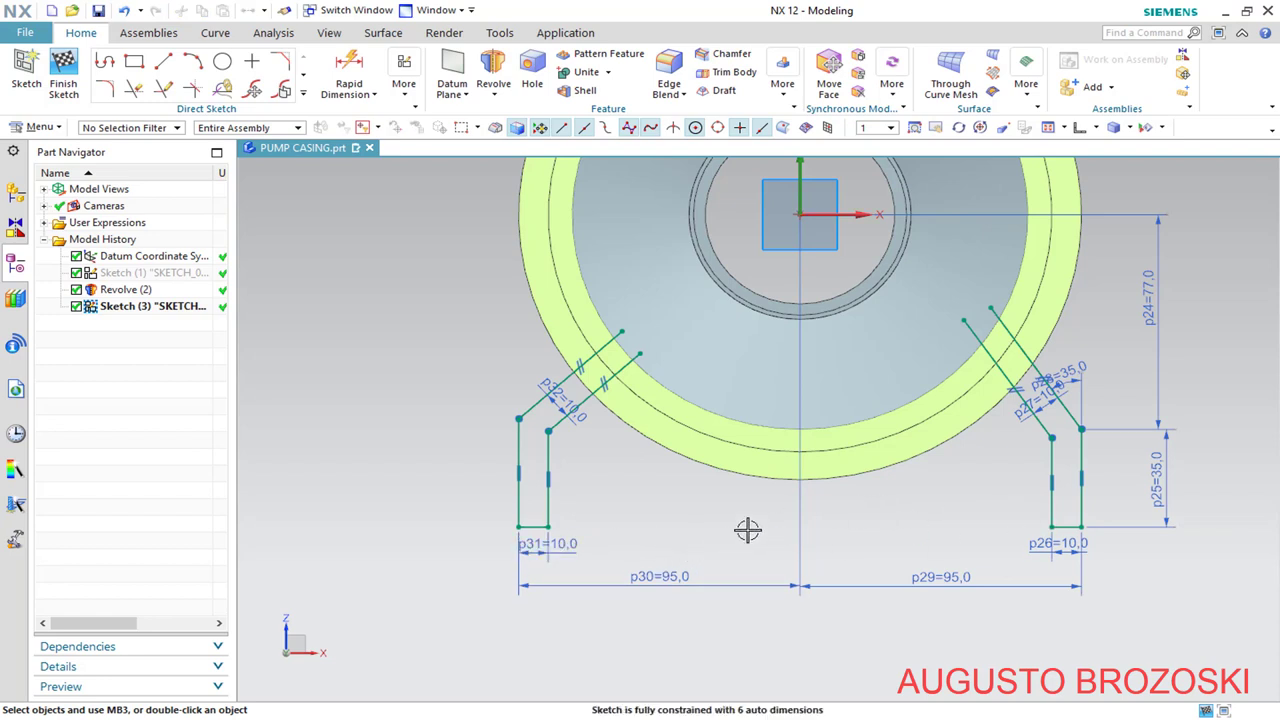
Align both feet's inner upper corners, then outer upper corners, horizontally
click(1052, 437)
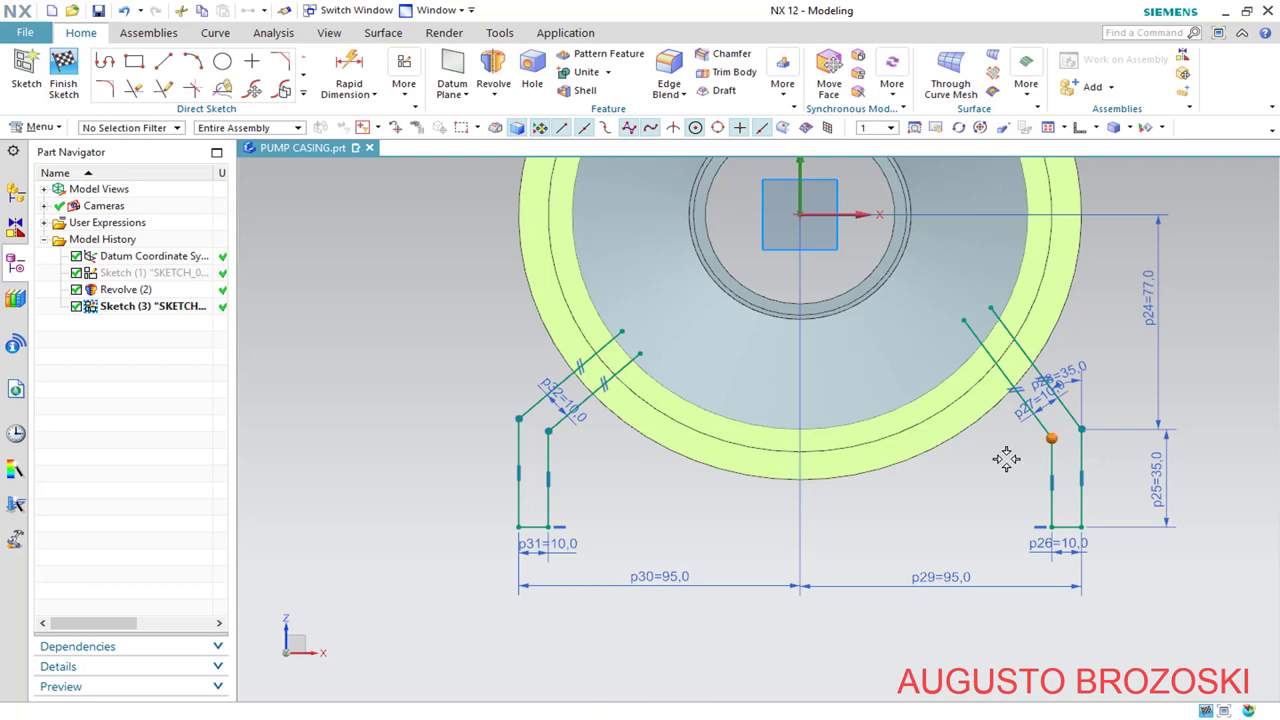
click(548, 432)
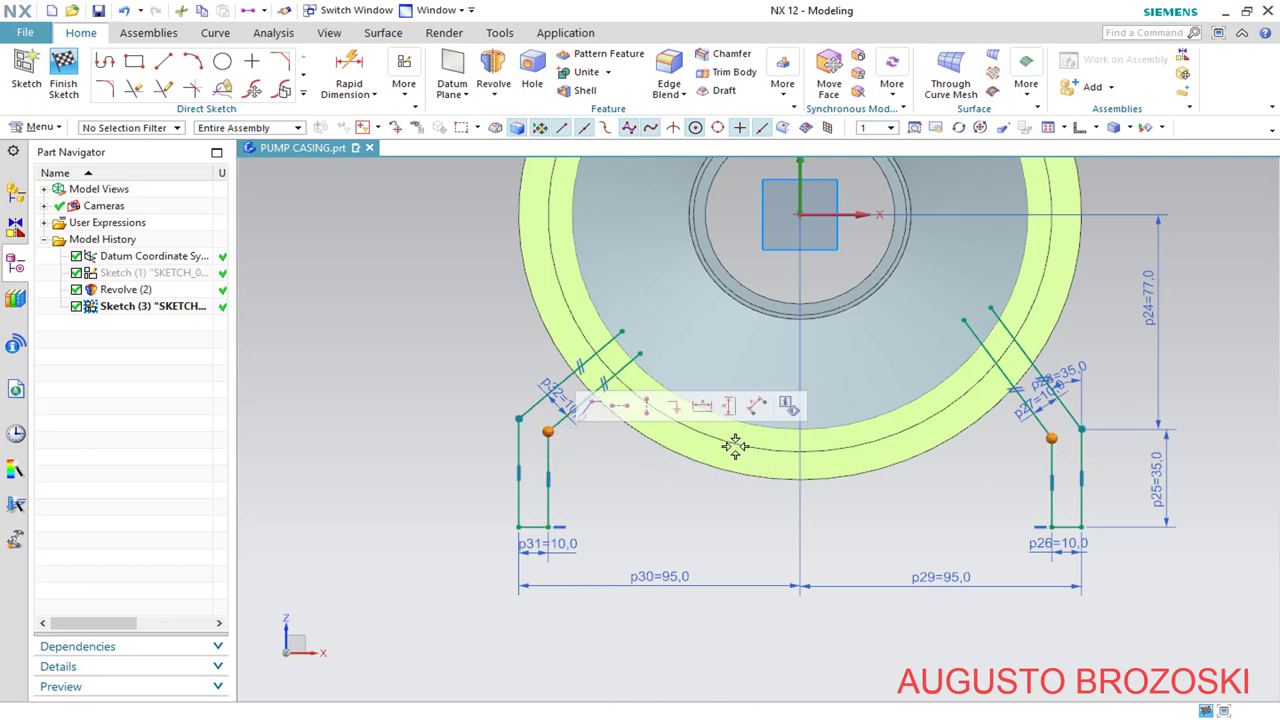
click(620, 407)
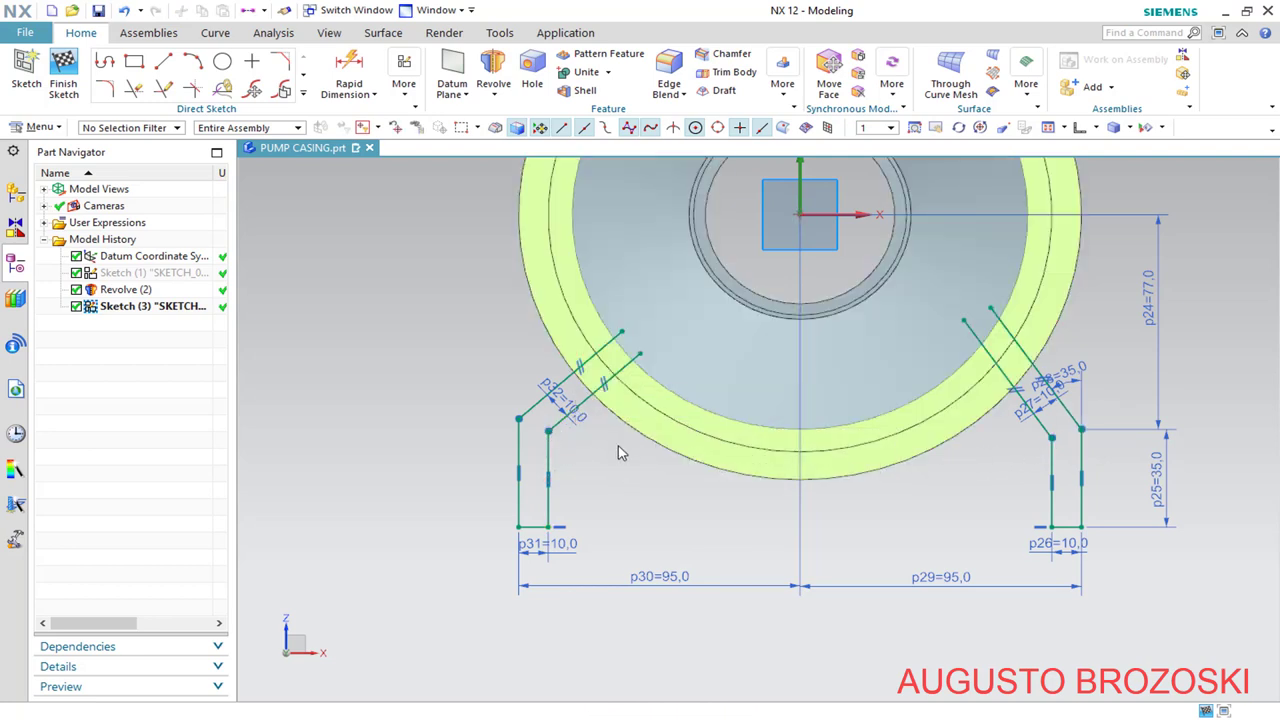
click(1081, 429)
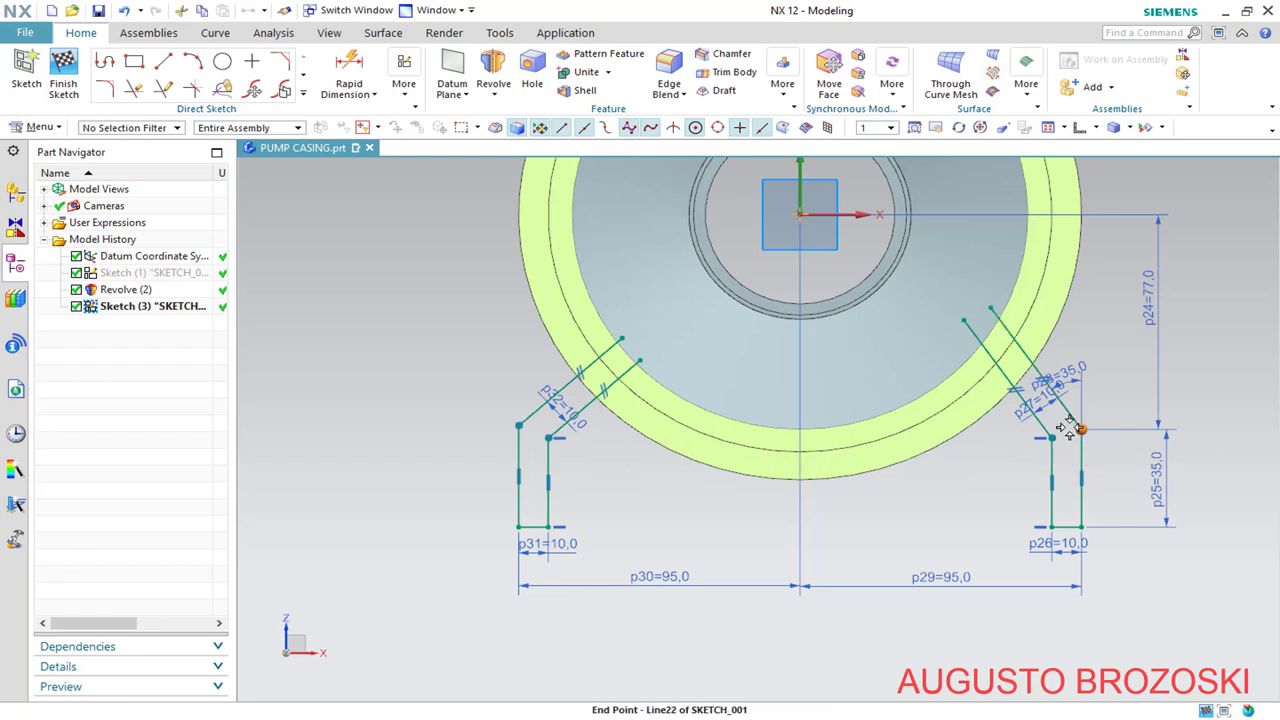
click(518, 424)
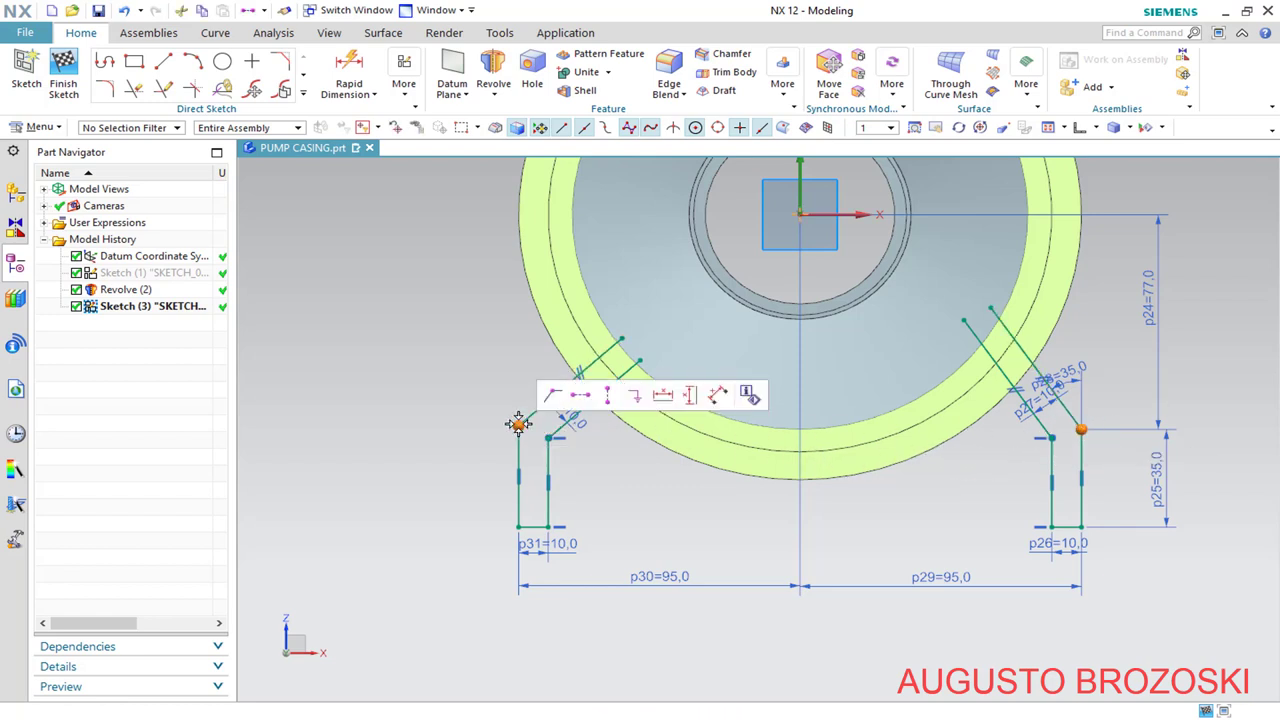
click(582, 397)
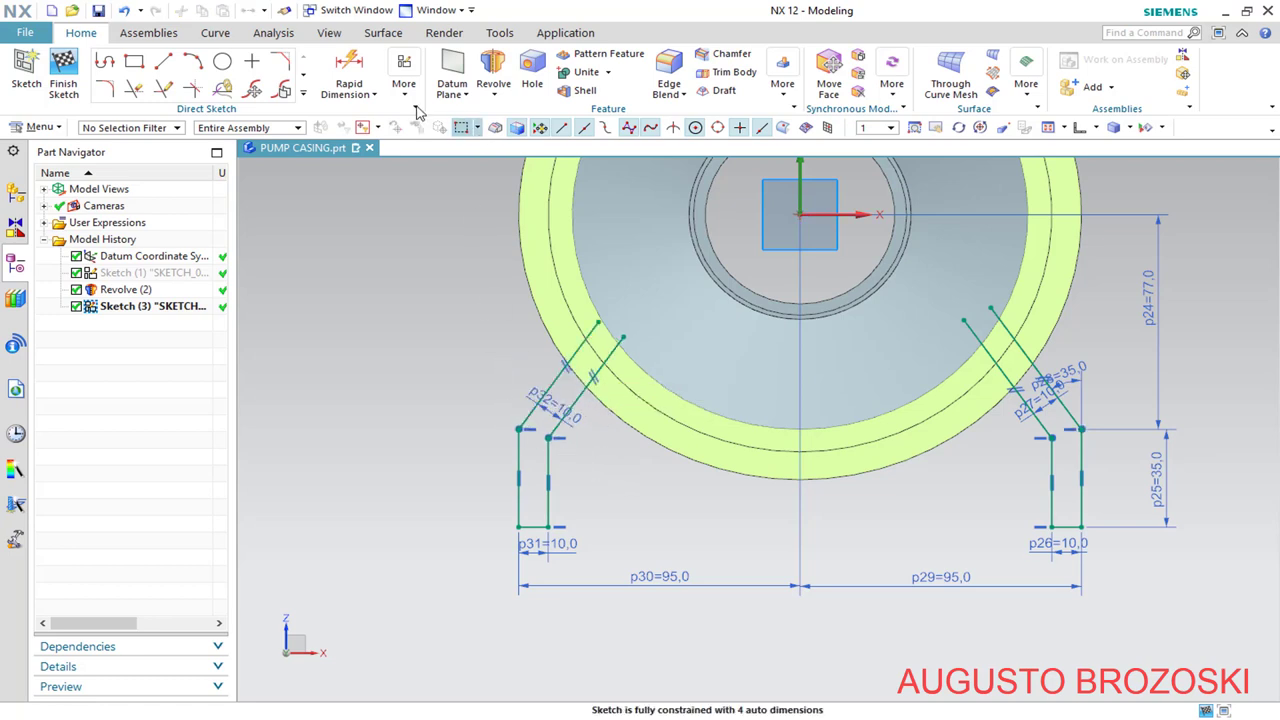
Add an angle dimension between the left foot's vertical and angled lines, accepting the overconstraint warning
click(349, 75)
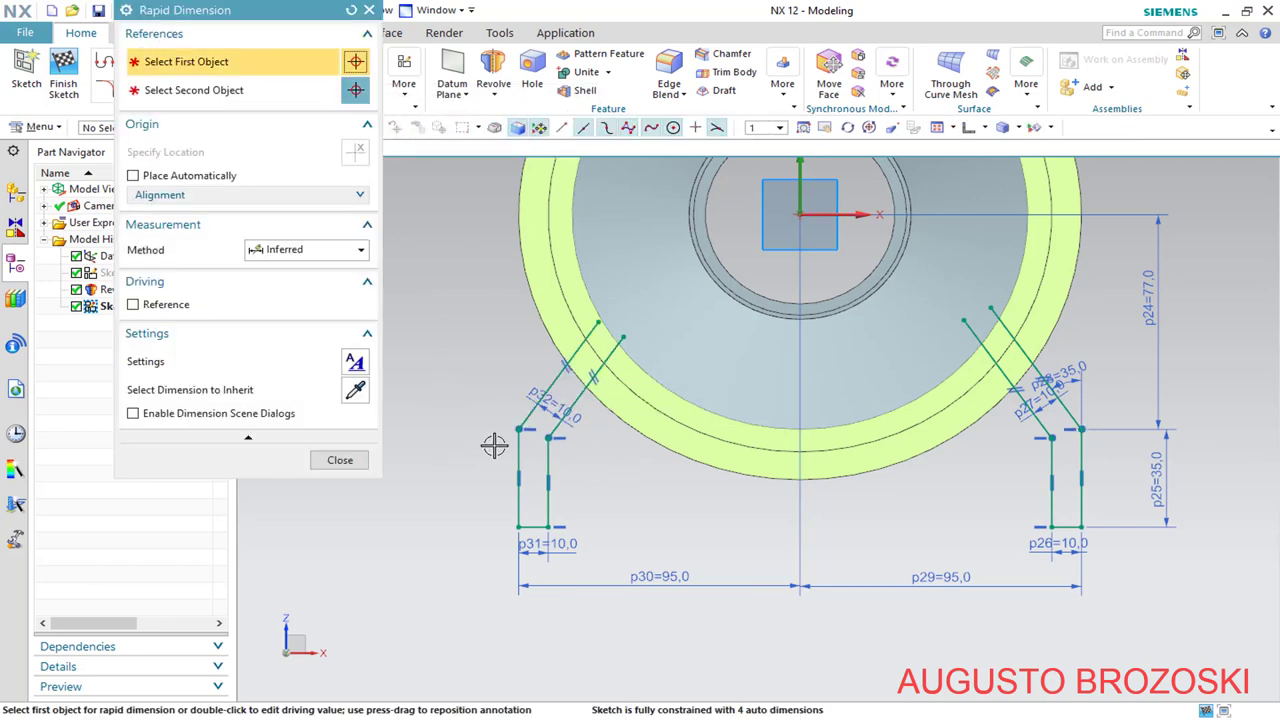
scroll(518, 435, up, 5)
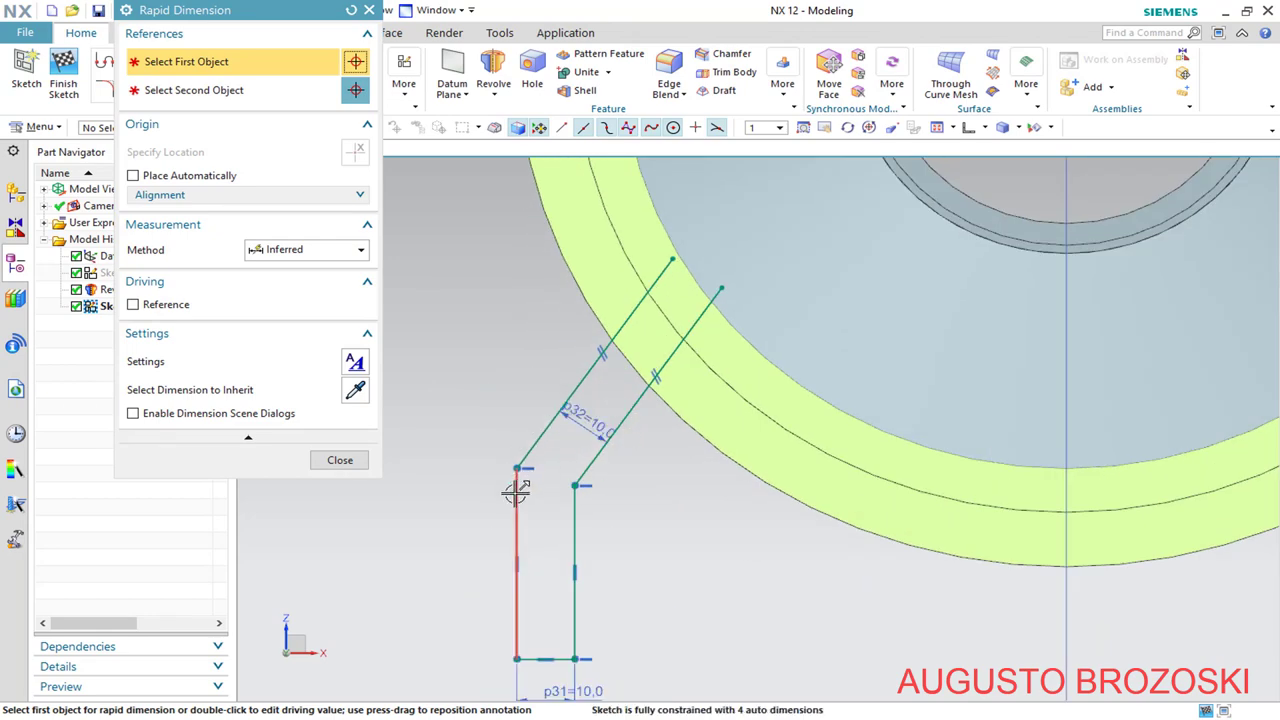
click(516, 478)
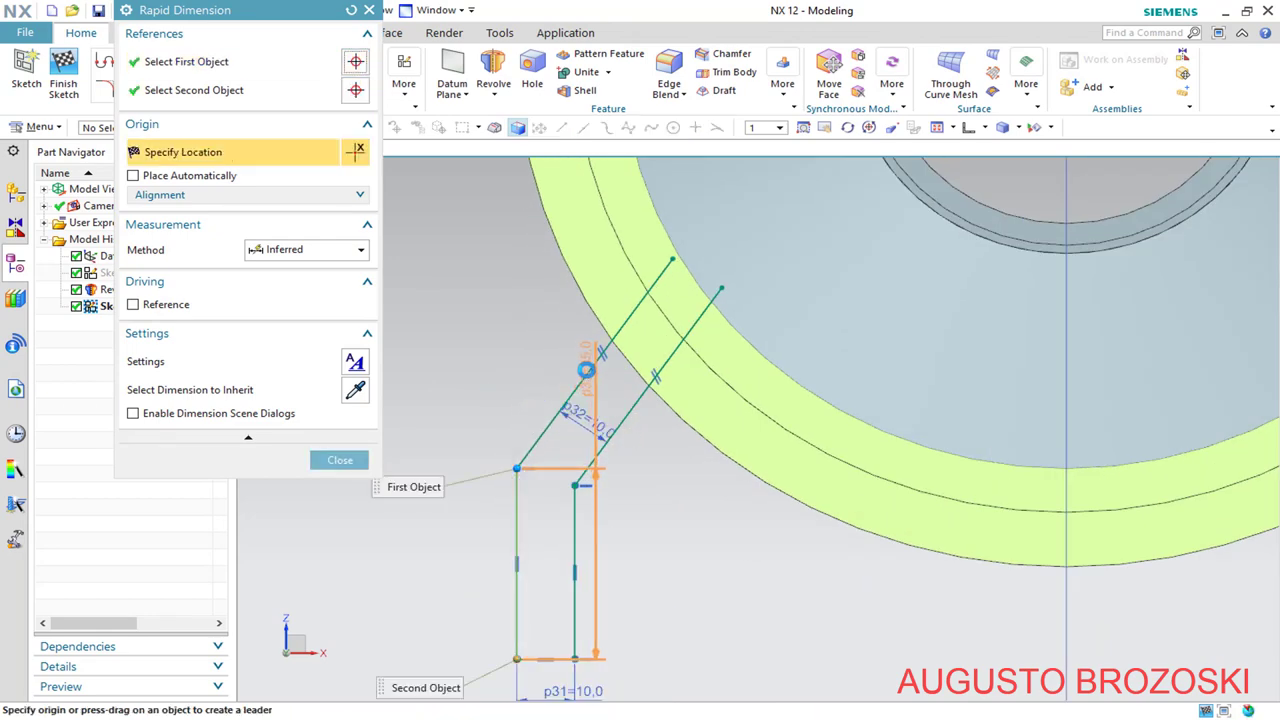
click(585, 374)
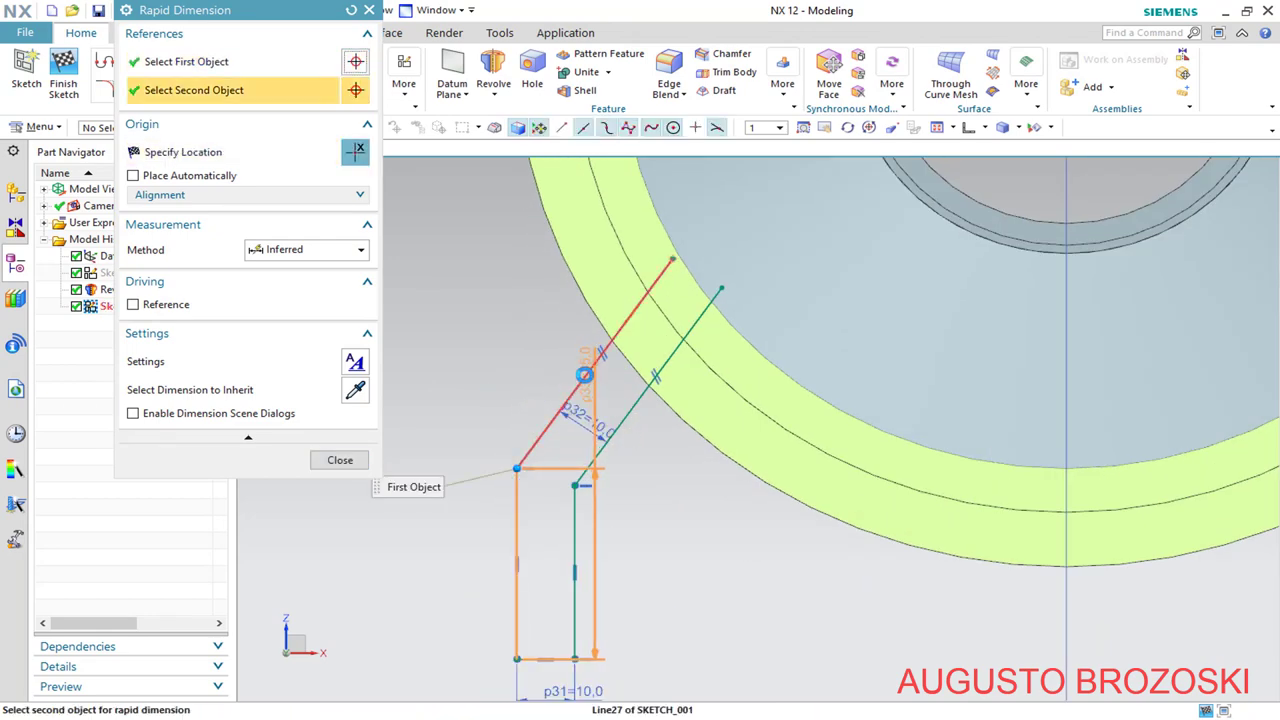
click(578, 318)
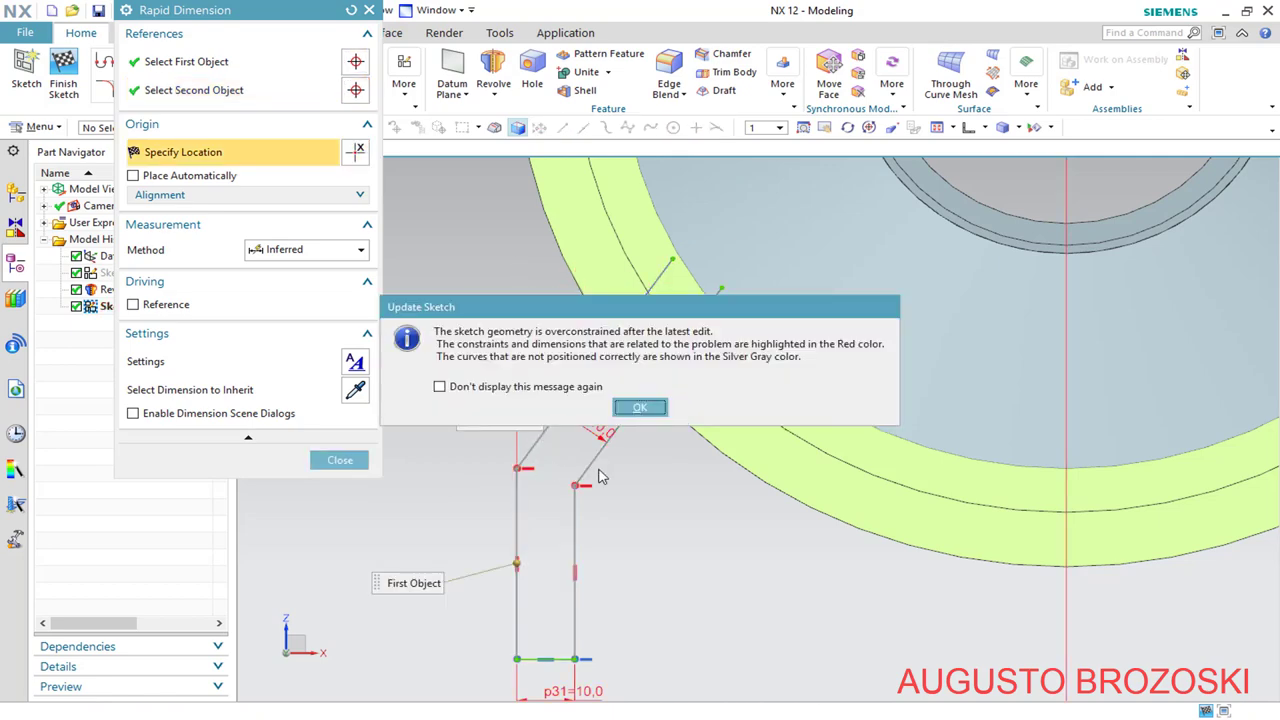
click(638, 408)
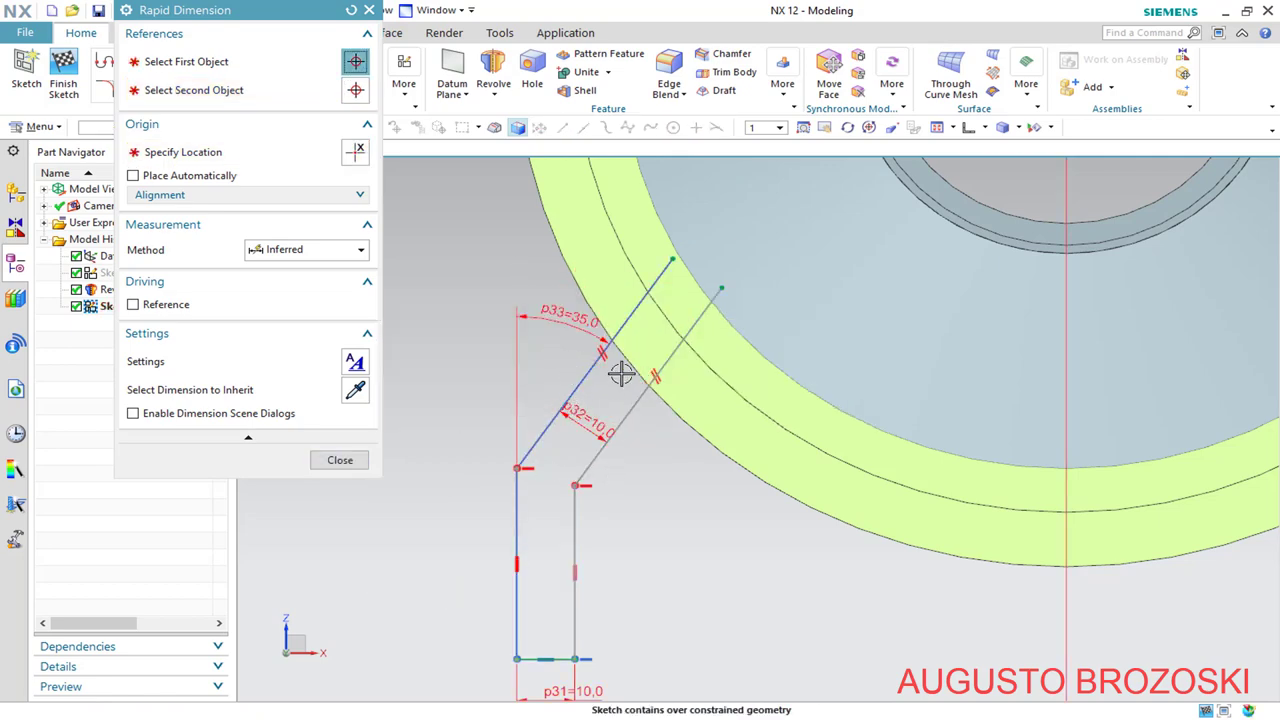
Delete the overconstraining 35° angle dimension p33 so the sketch is fully constrained again
scroll(560, 417, down, 3)
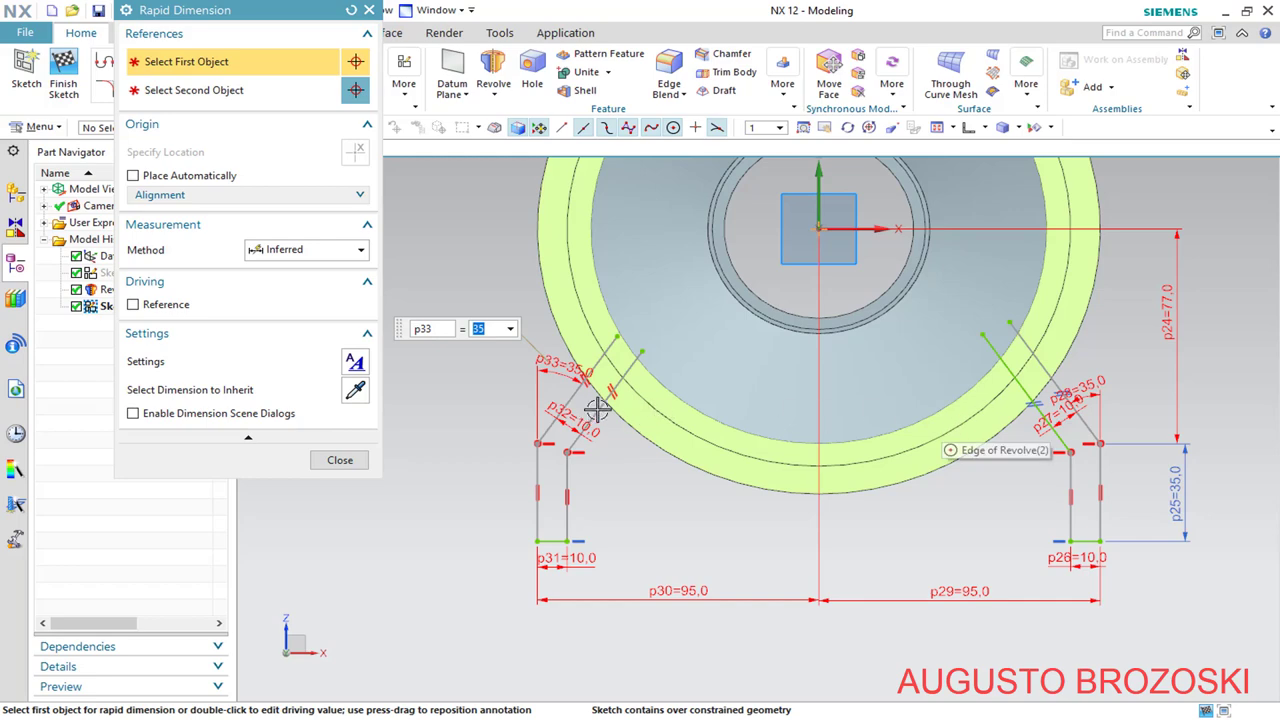
click(340, 460)
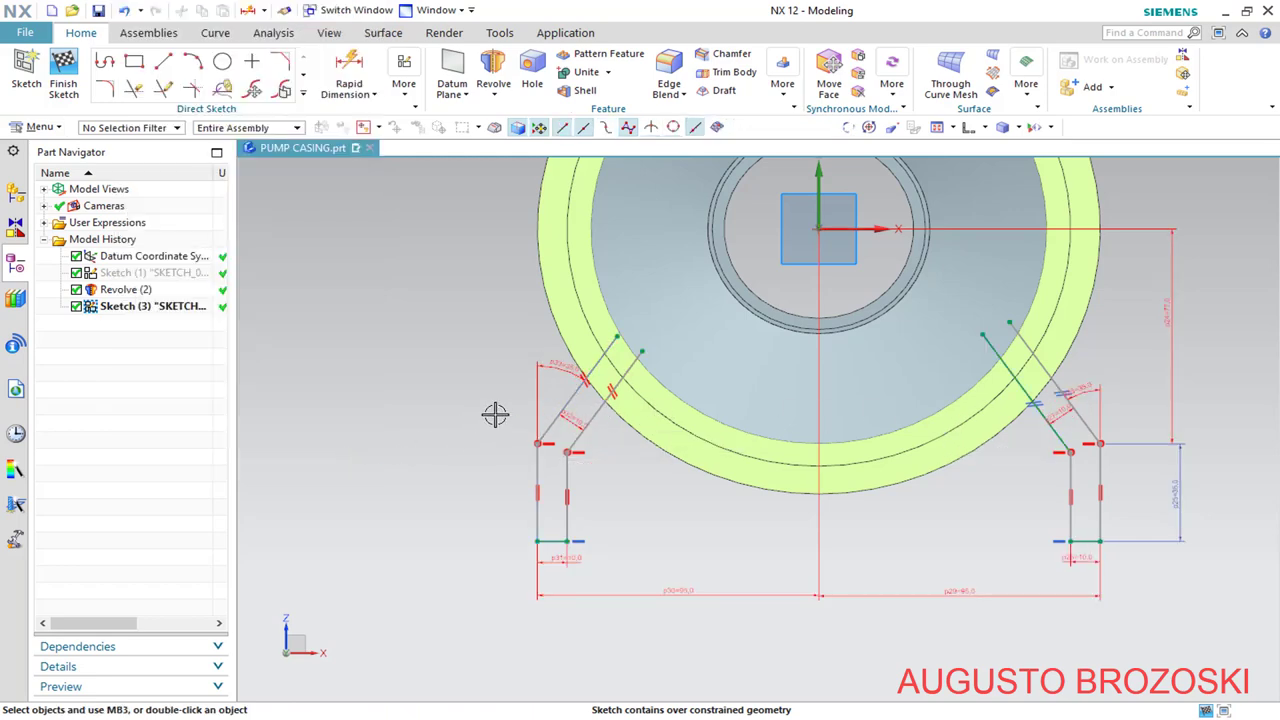
scroll(563, 368, up, 3)
click(563, 364)
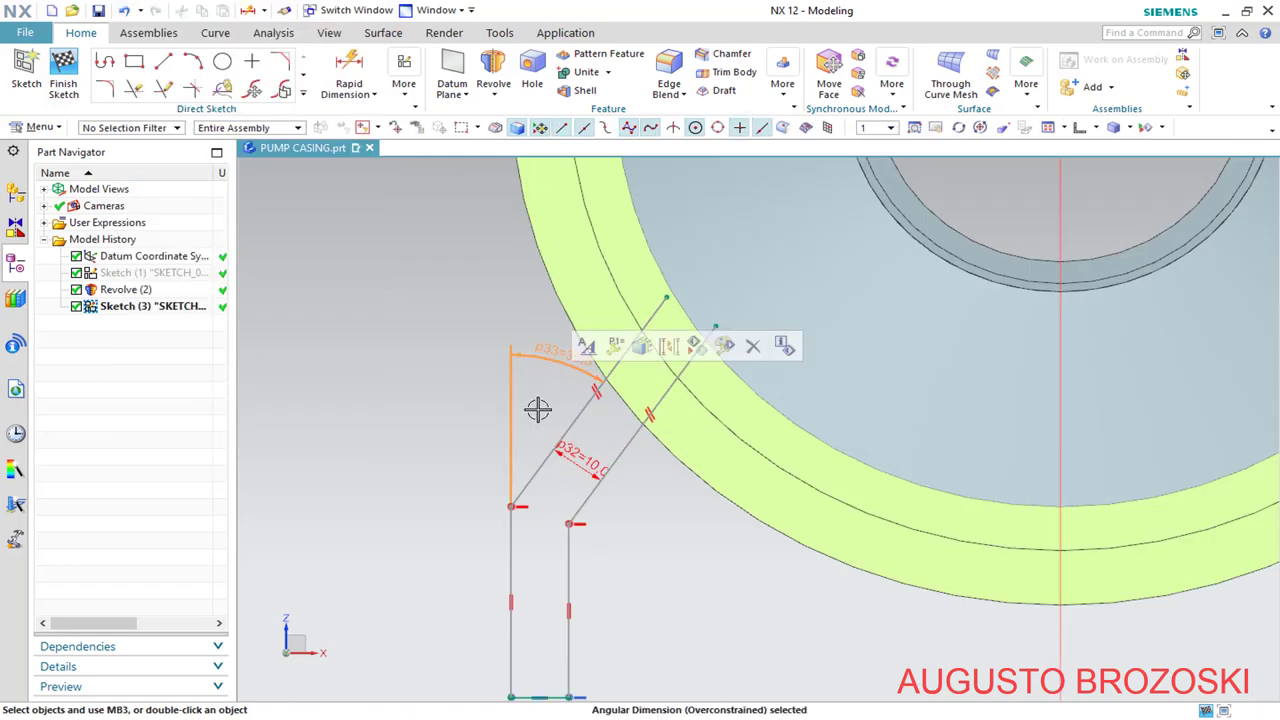
key(Delete)
click(638, 401)
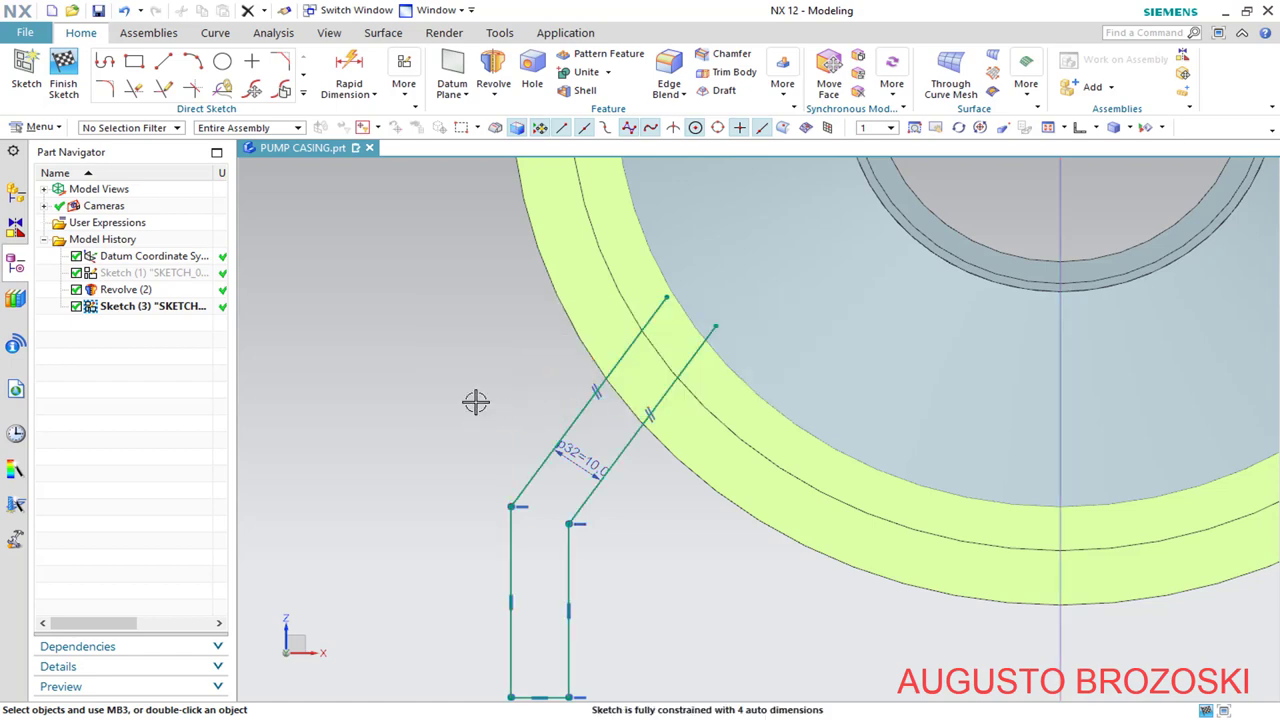
scroll(477, 400, down, 4)
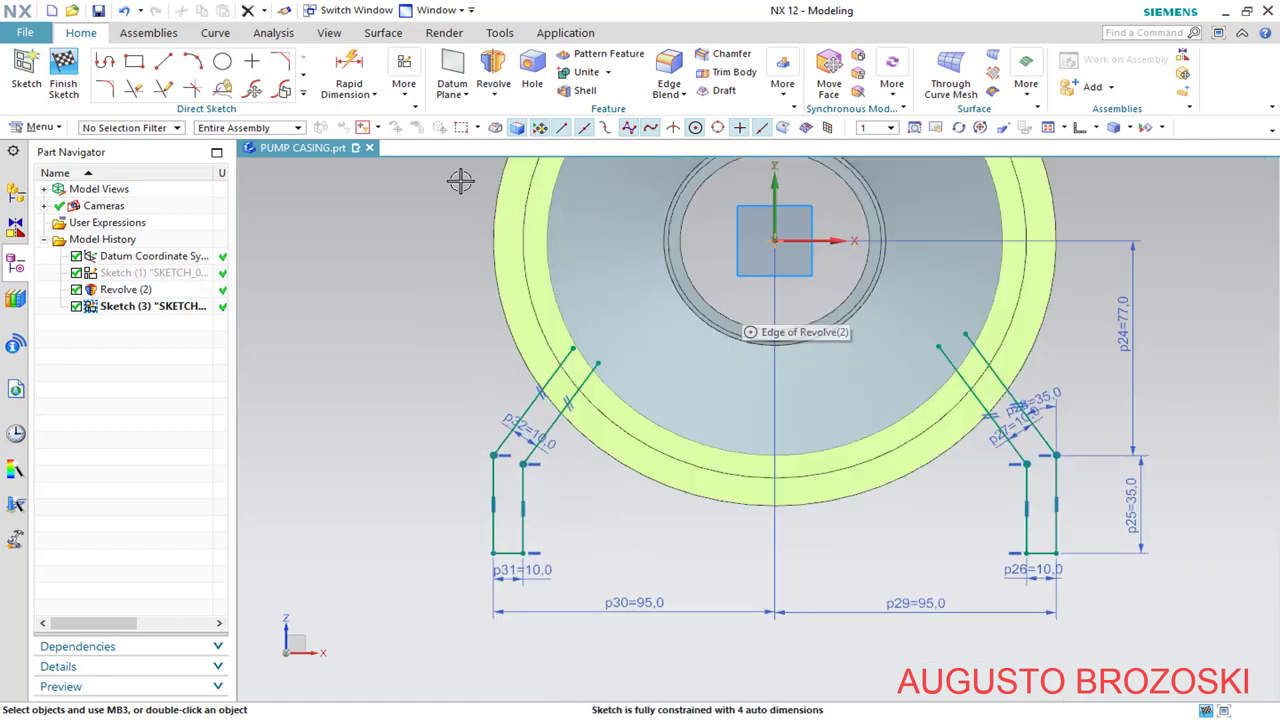
Draw a circle centred on the sketch origin, sized to the Edge of Revolve, checking the PDF drawing
click(222, 62)
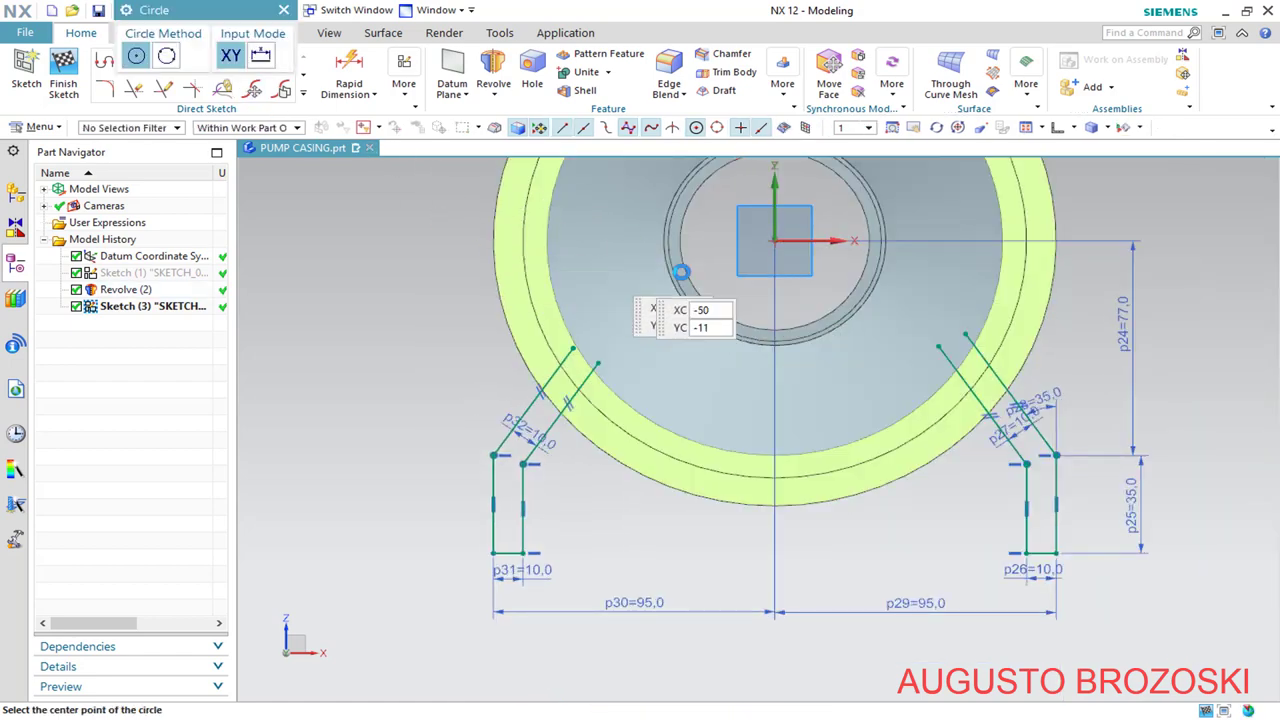
click(767, 251)
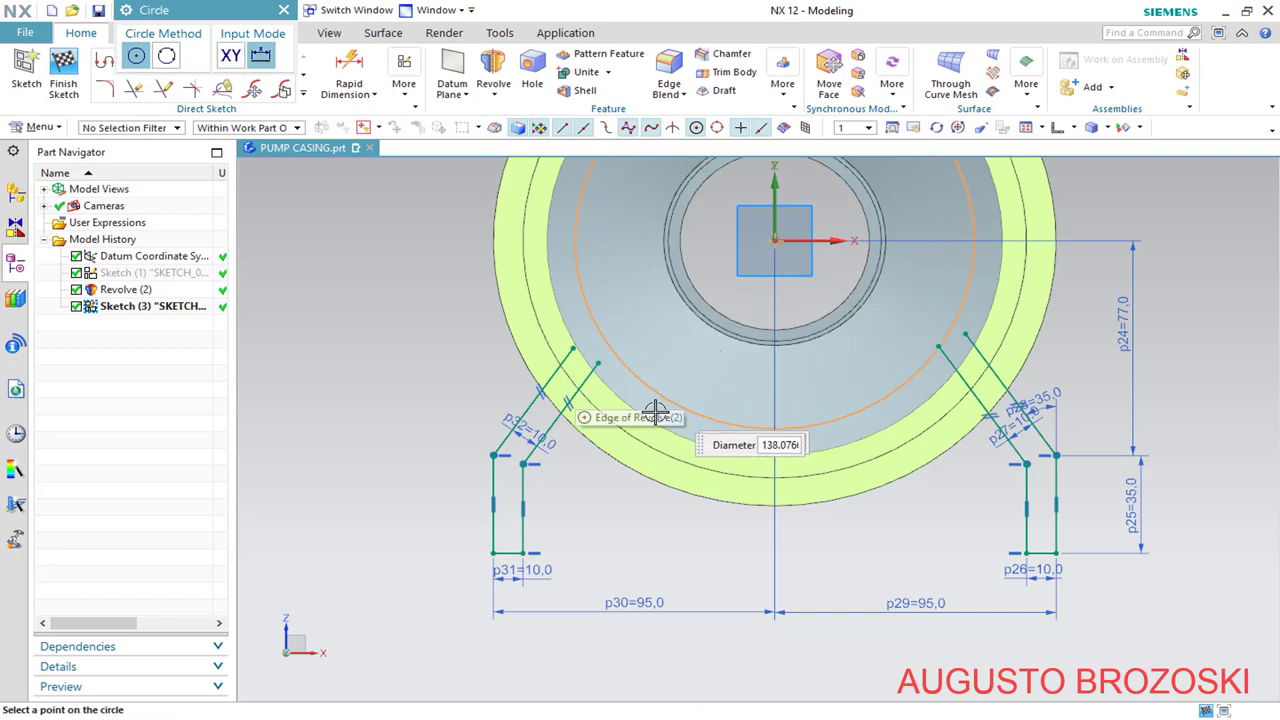
scroll(628, 414, up, 5)
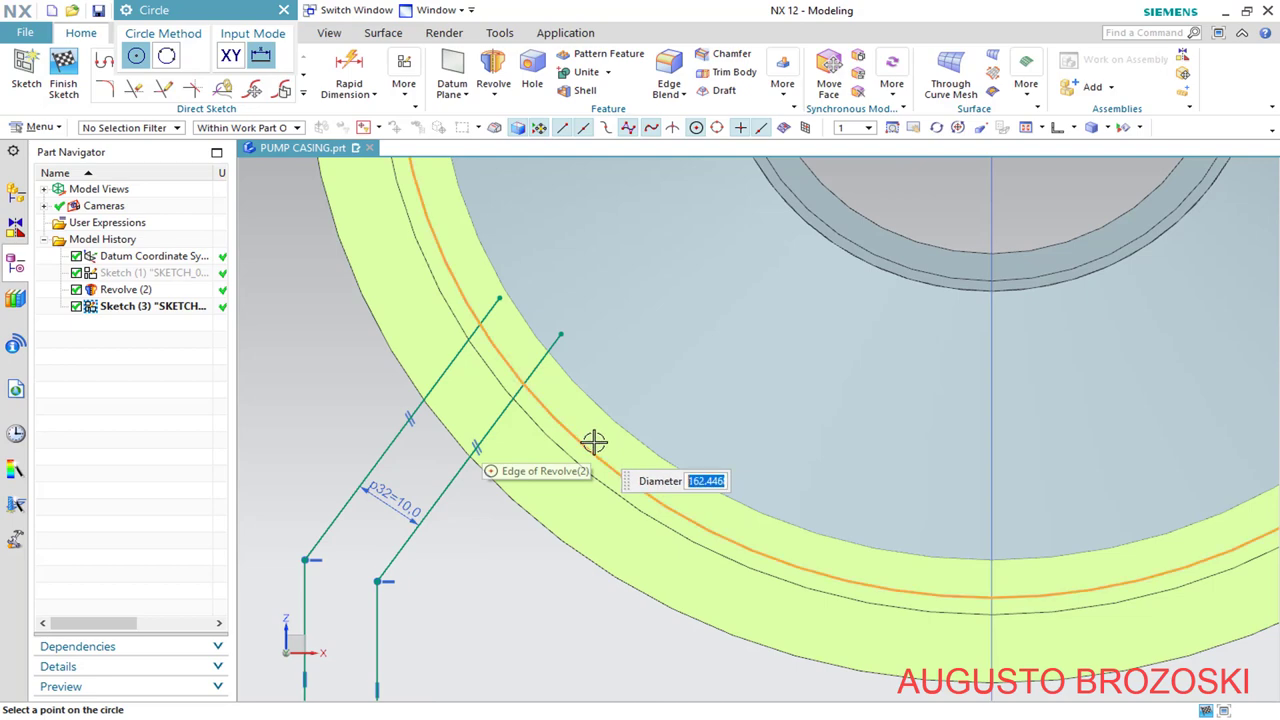
click(596, 442)
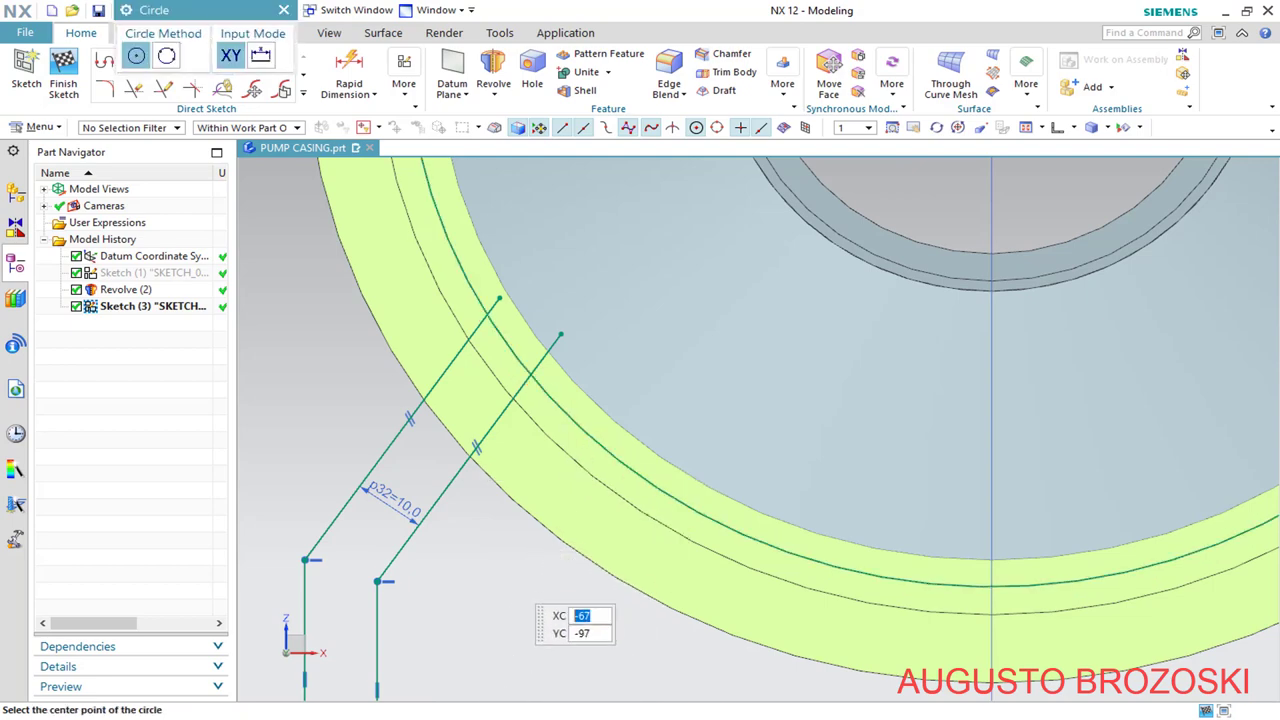
key(alt+Tab)
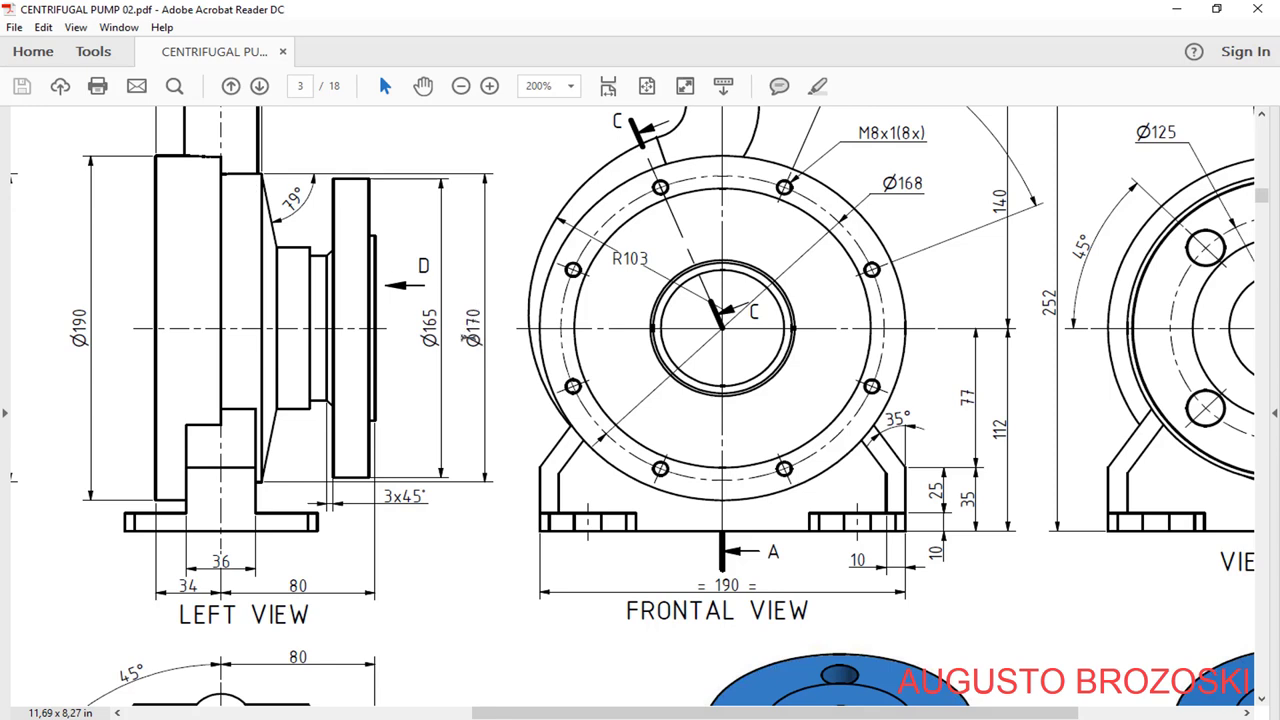
click(1178, 10)
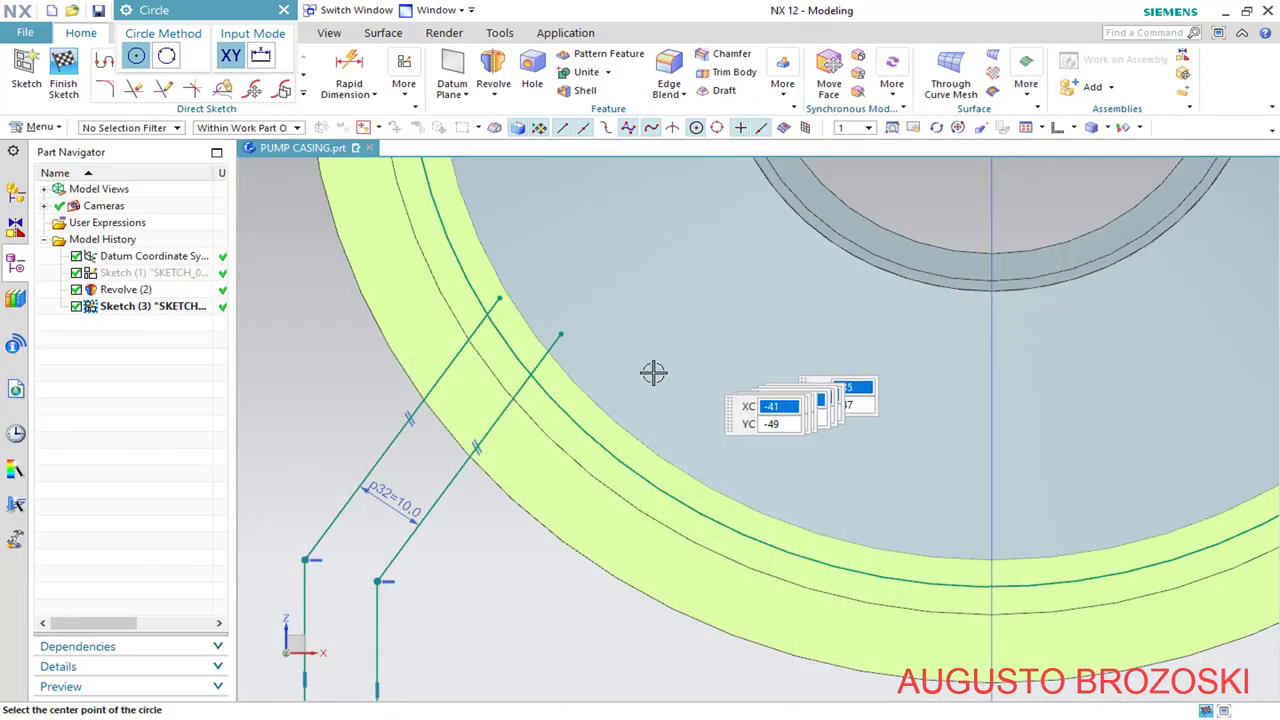
scroll(630, 293, down, 5)
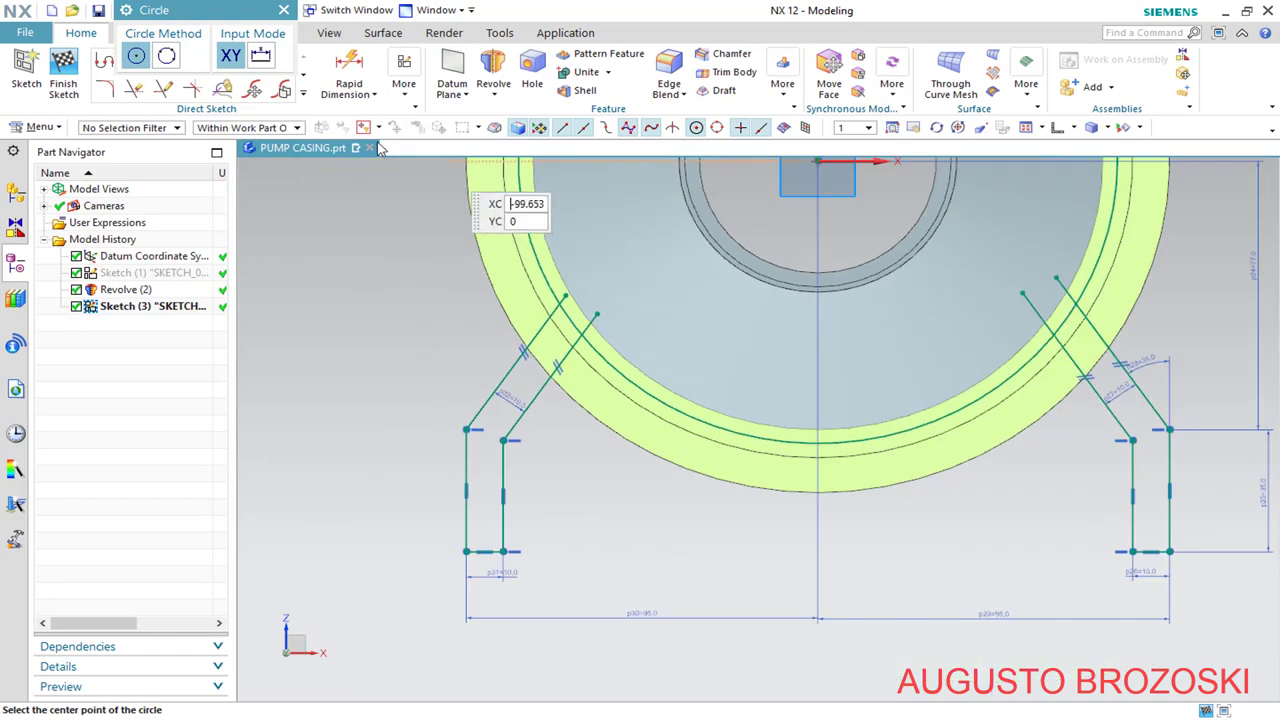
key(Escape)
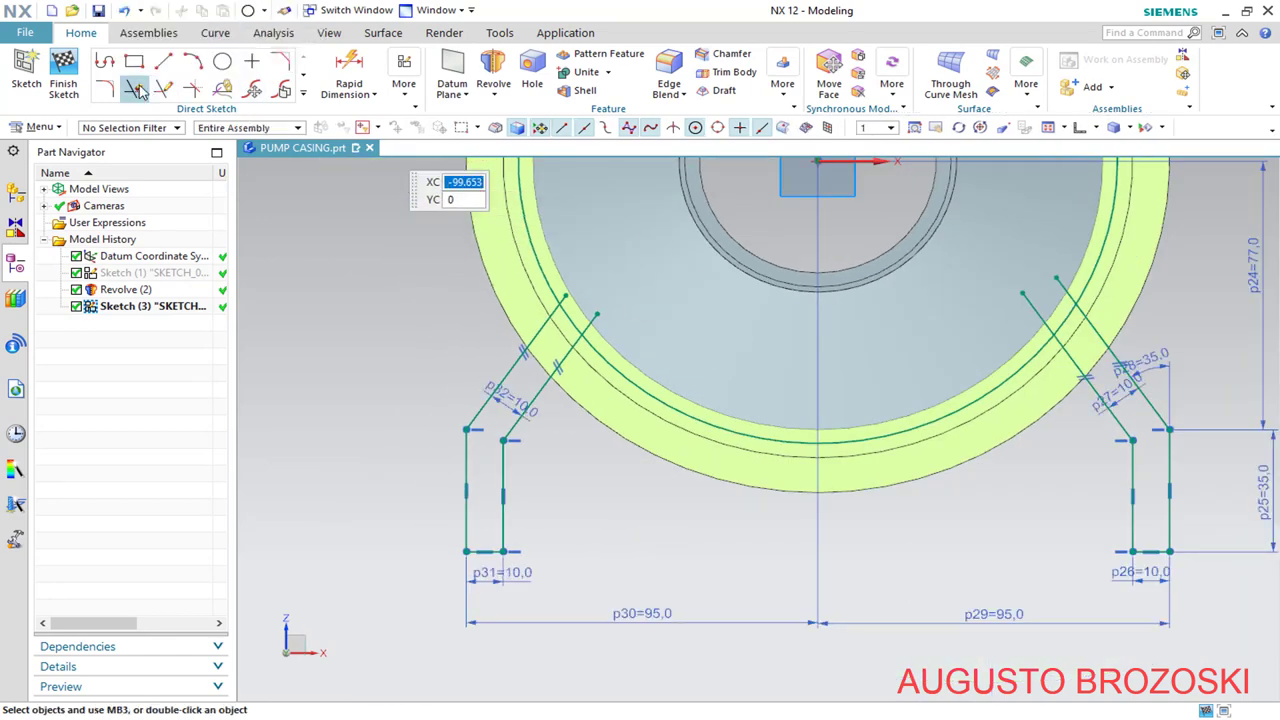
Quick Trim the excess circle segments and the line stubs beyond the arc on both supports
click(133, 87)
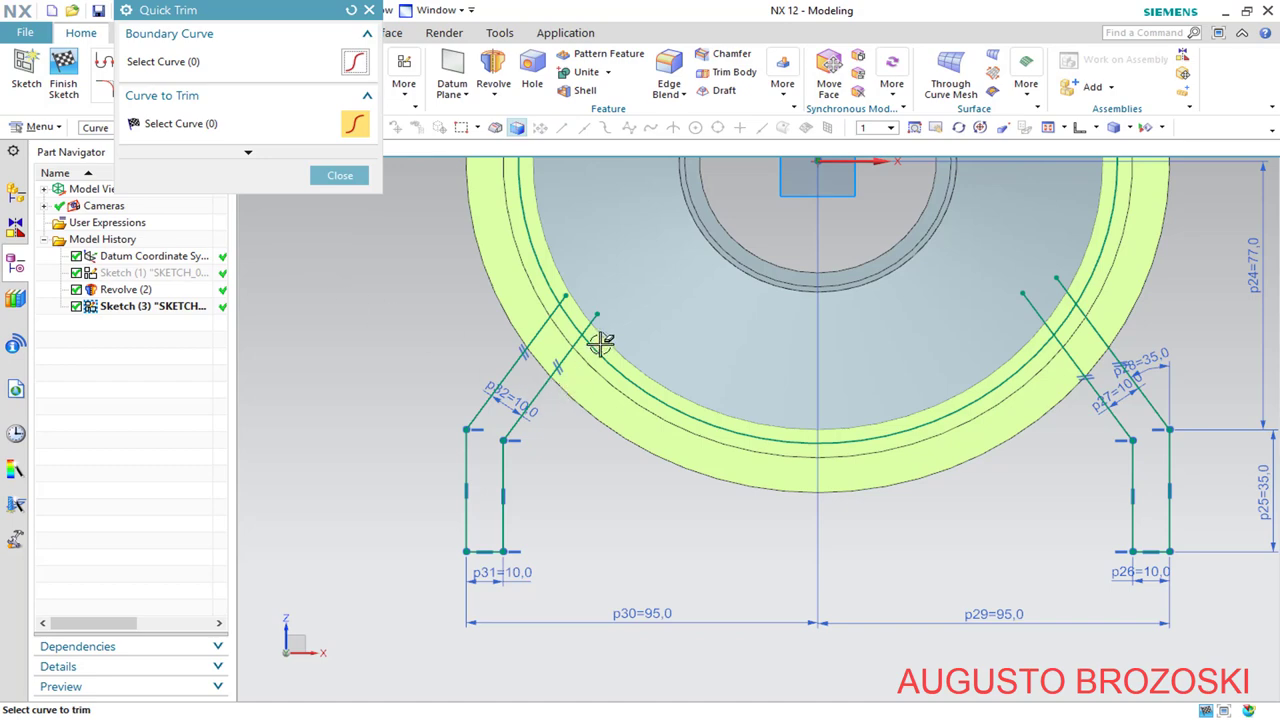
scroll(572, 285, up, 4)
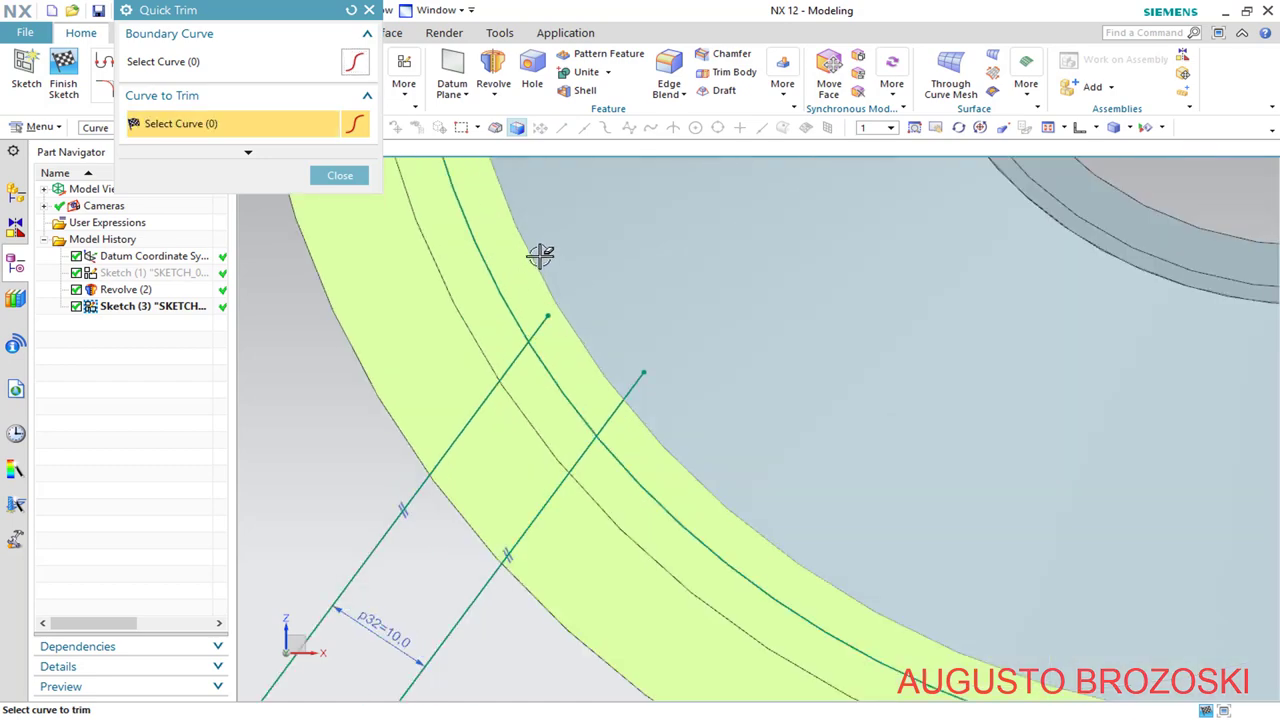
click(469, 297)
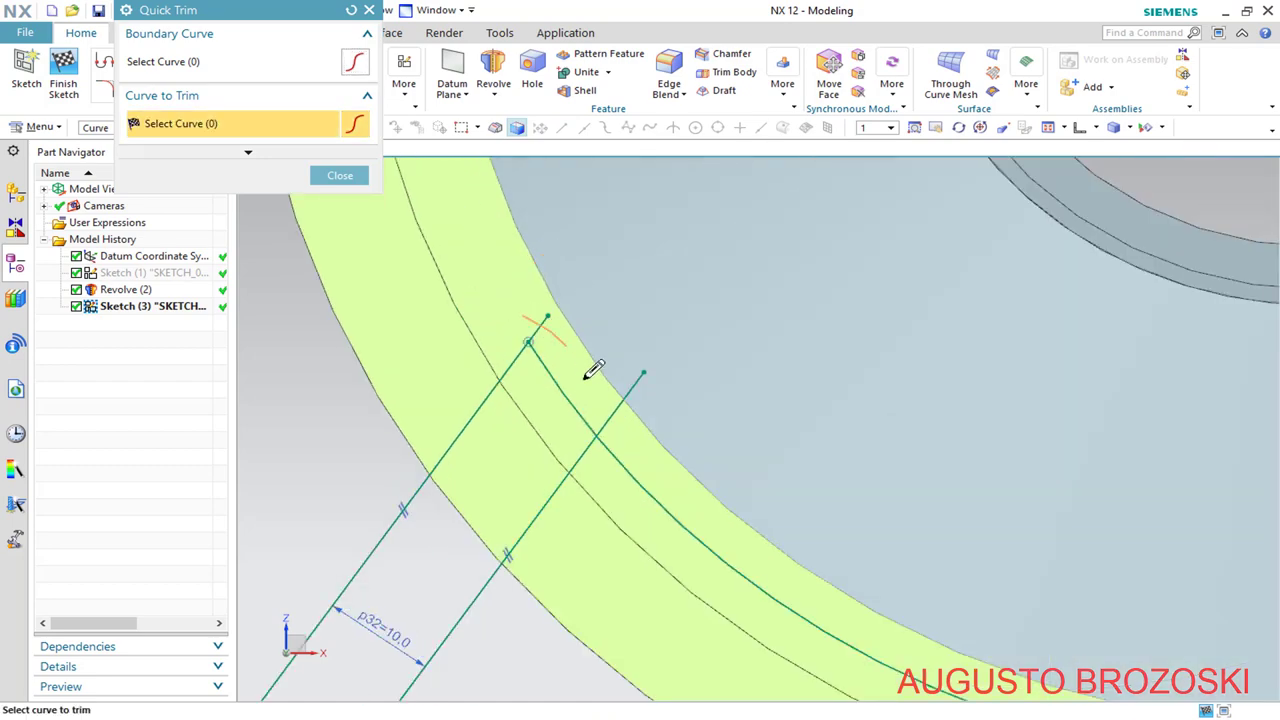
click(645, 385)
scroll(680, 423, up, 2)
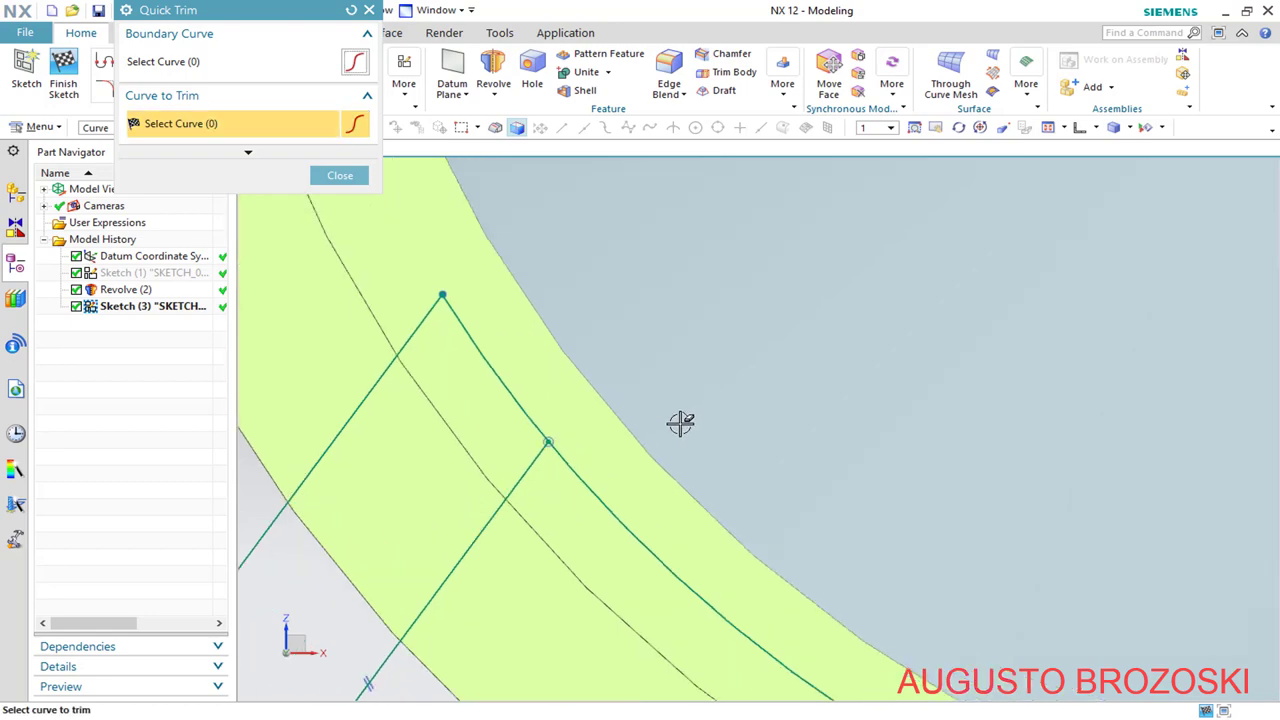
scroll(680, 423, down, 5)
scroll(963, 423, up, 4)
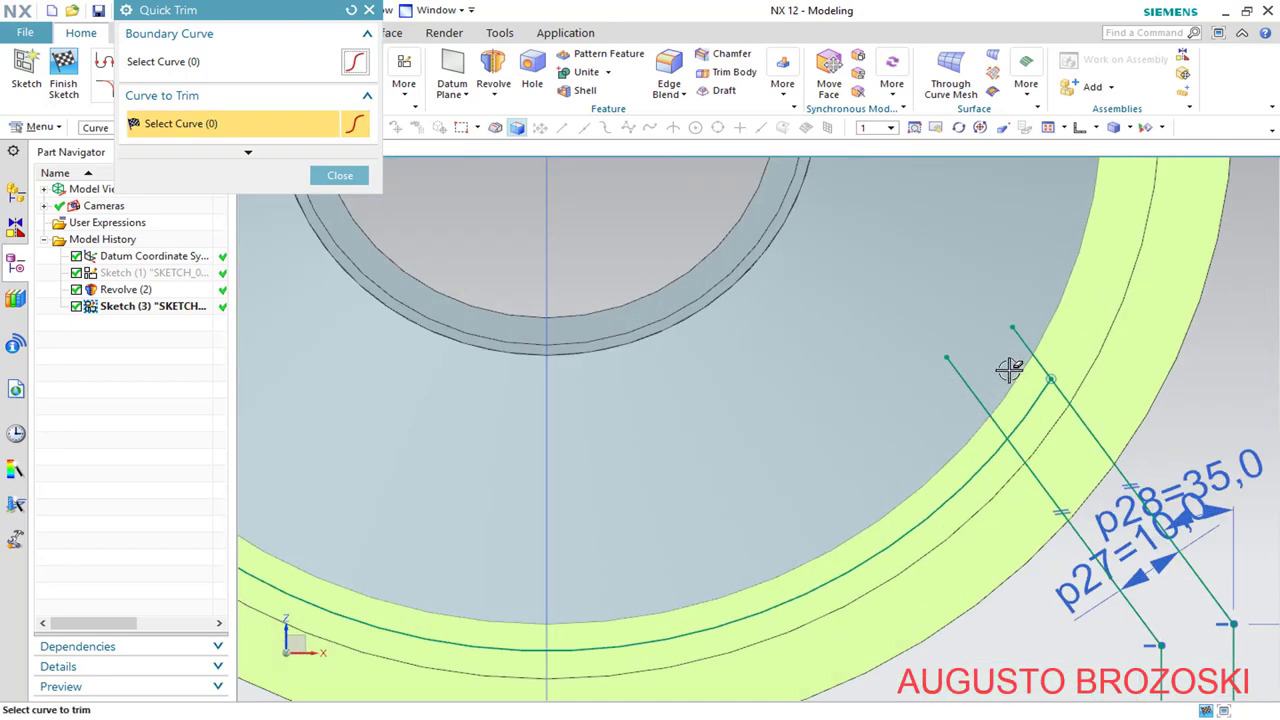
click(970, 398)
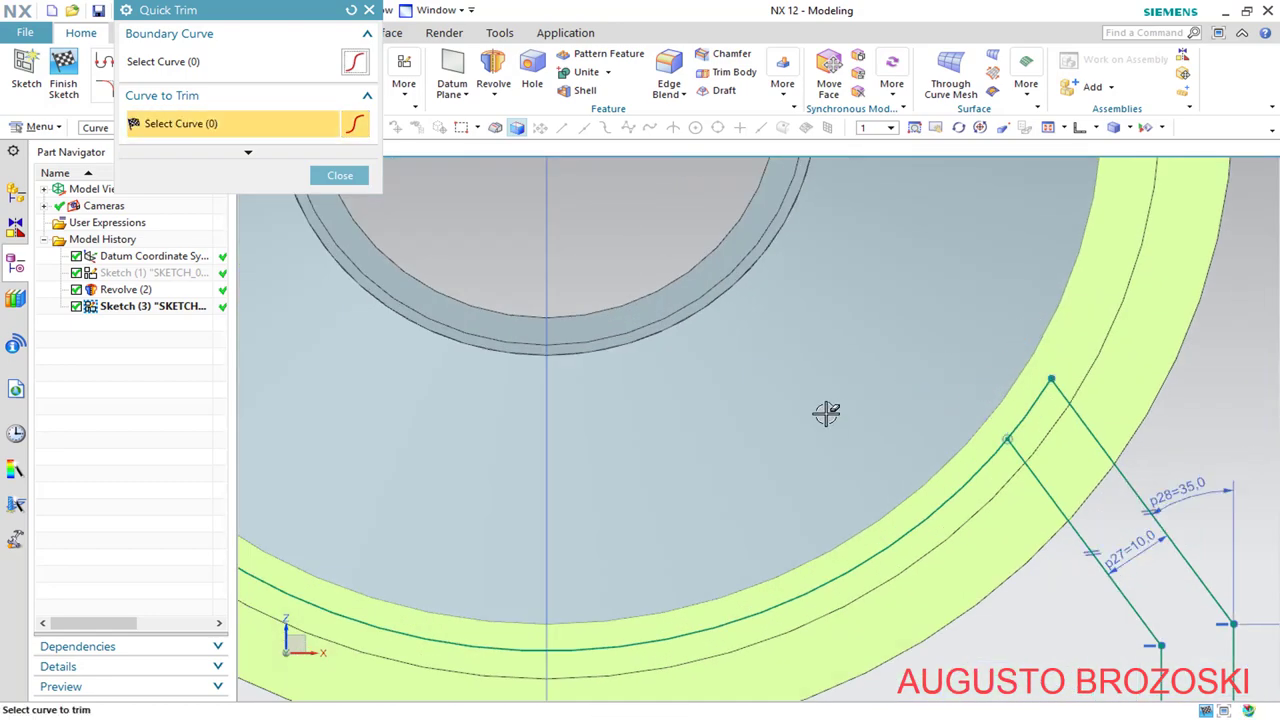
scroll(833, 420, up, 2)
scroll(838, 433, down, 1)
scroll(836, 437, down, 2)
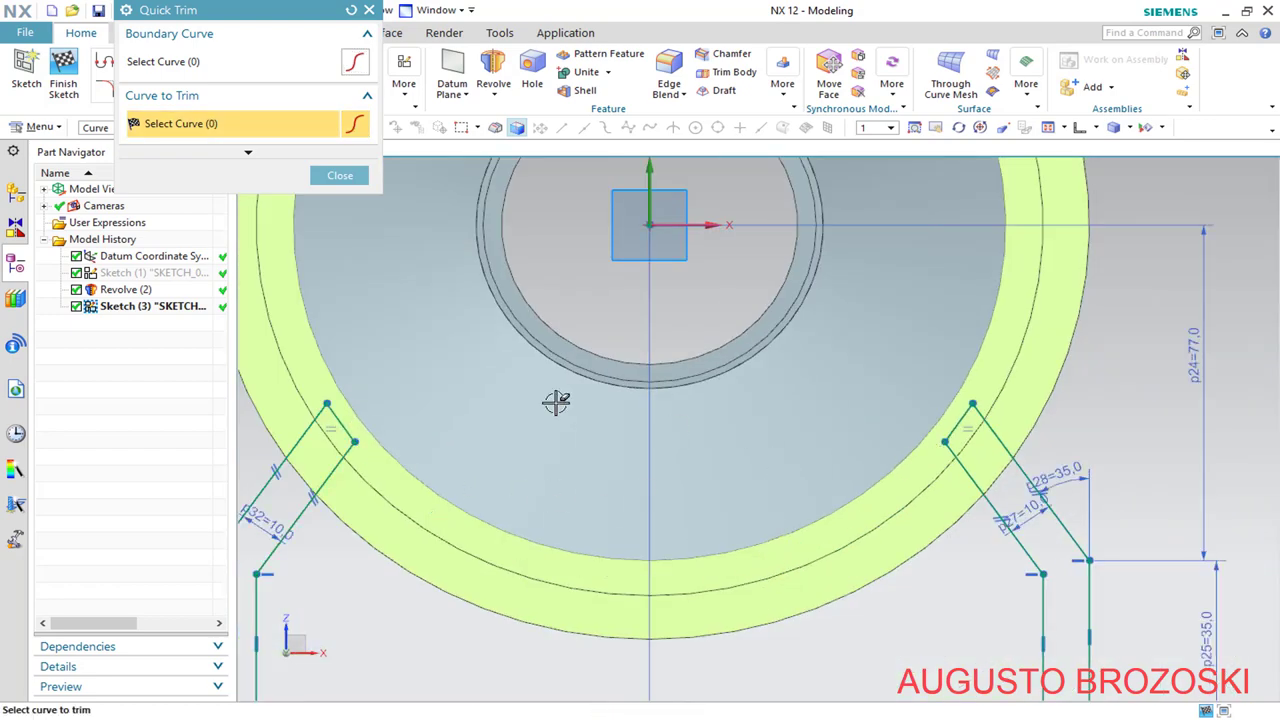
click(369, 10)
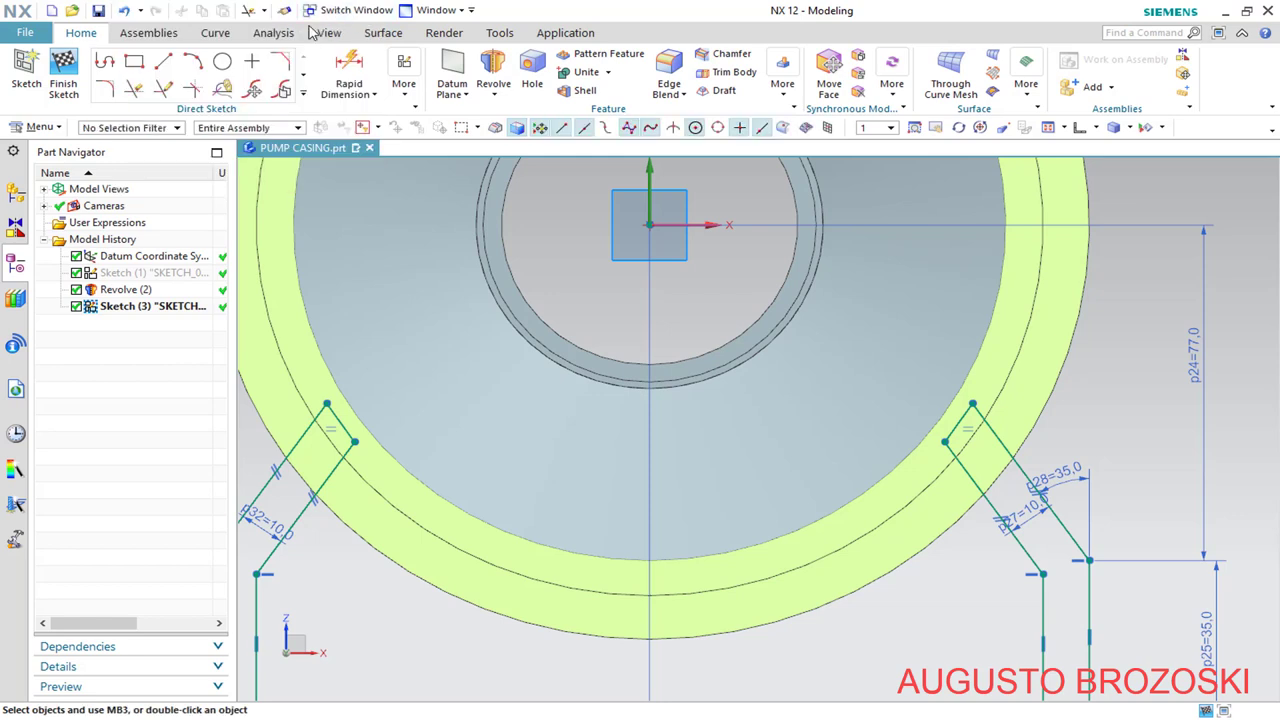
Give the foot arc a radial dimension of 80
click(348, 70)
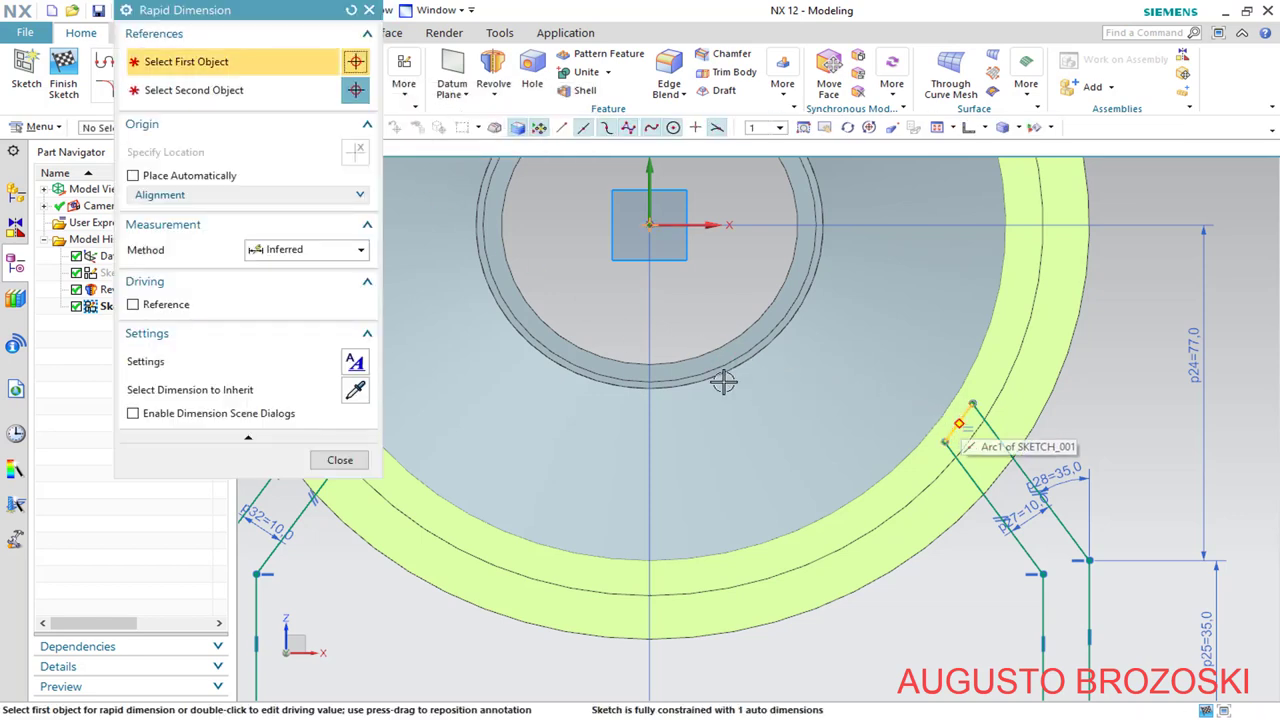
click(360, 250)
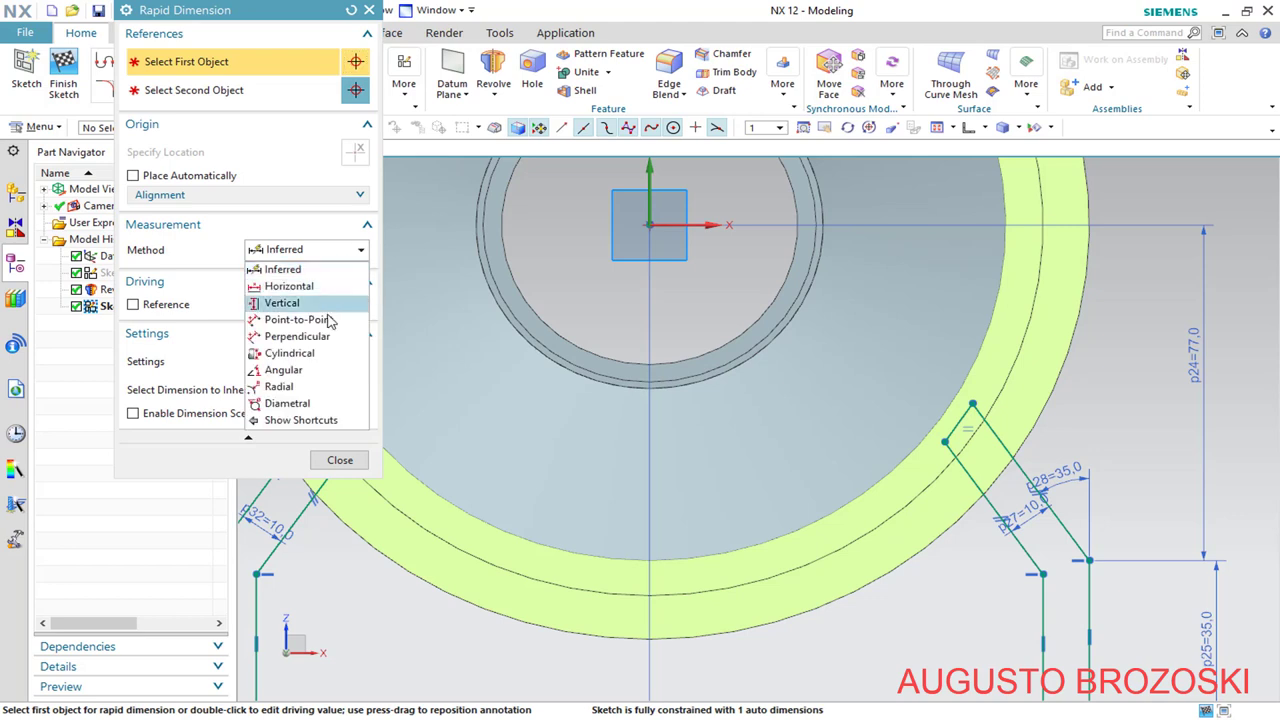
click(280, 386)
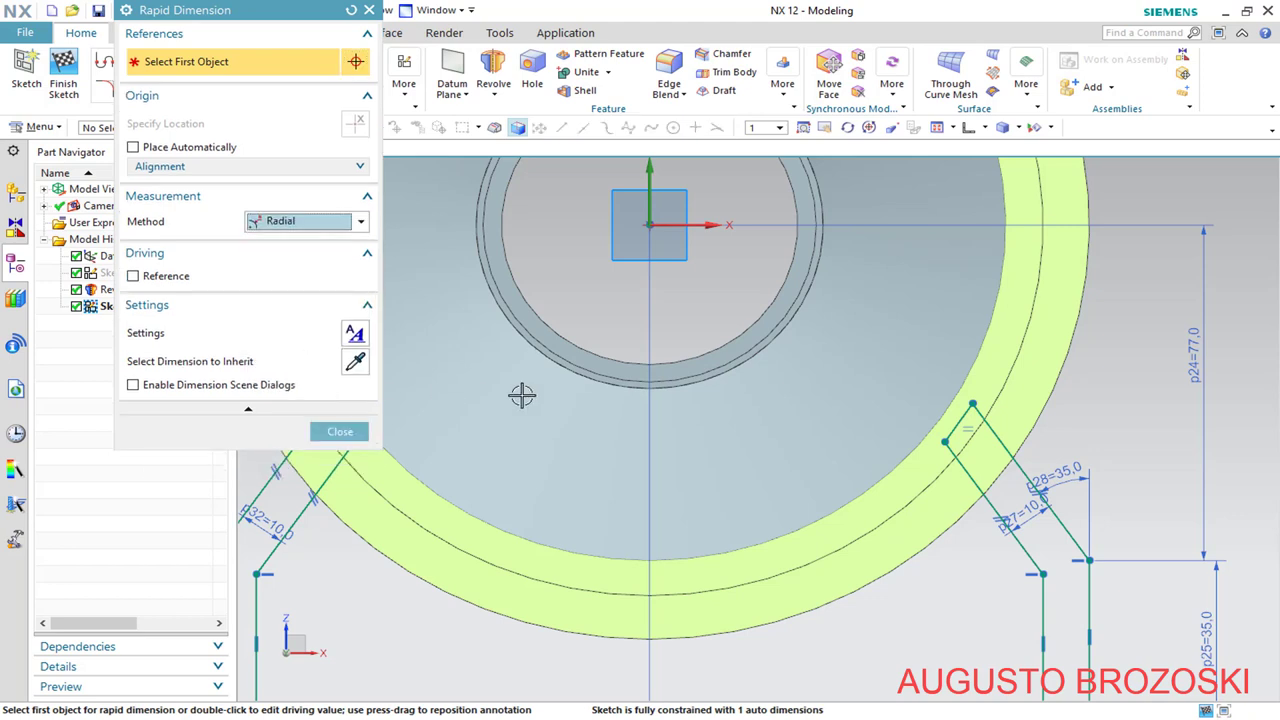
click(963, 418)
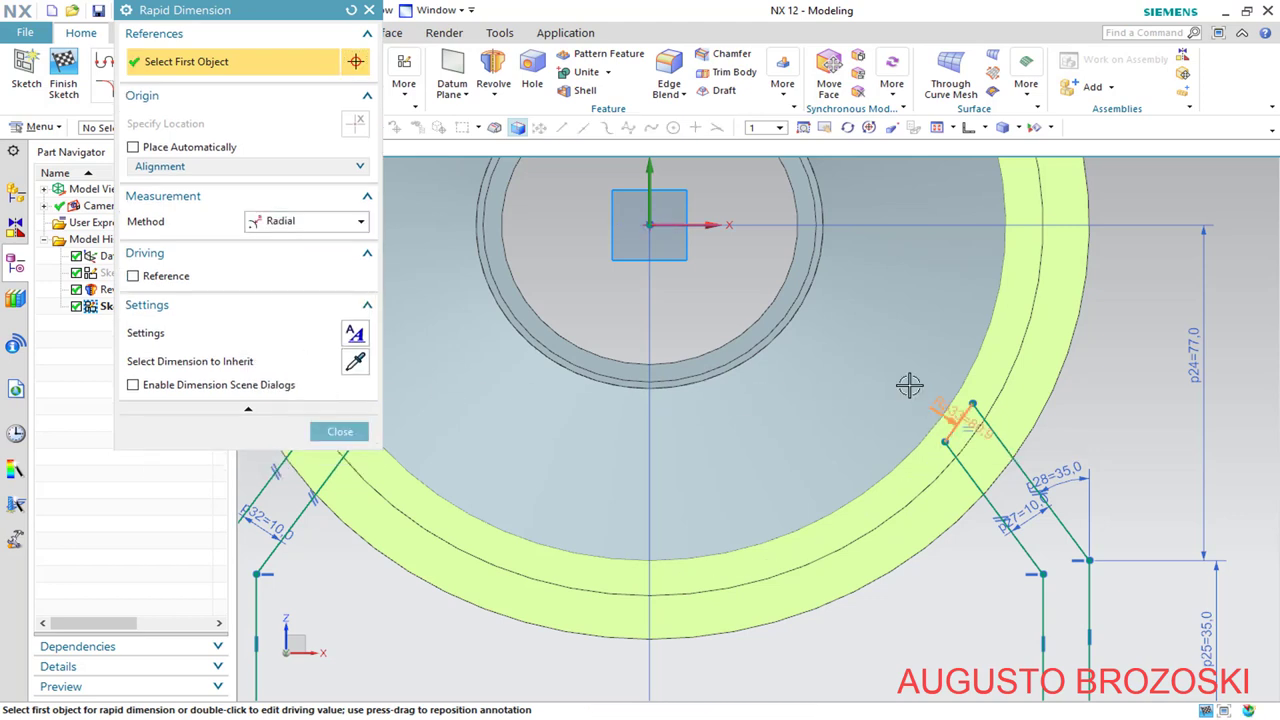
click(861, 351)
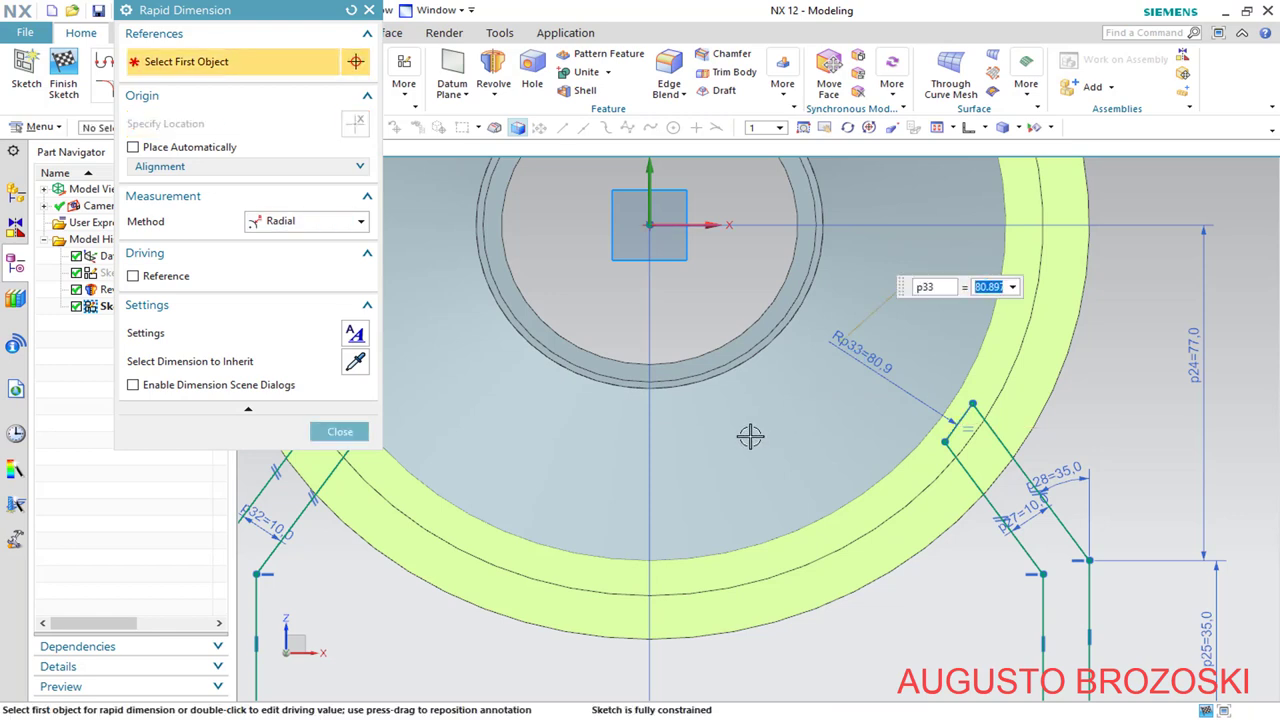
key(Return)
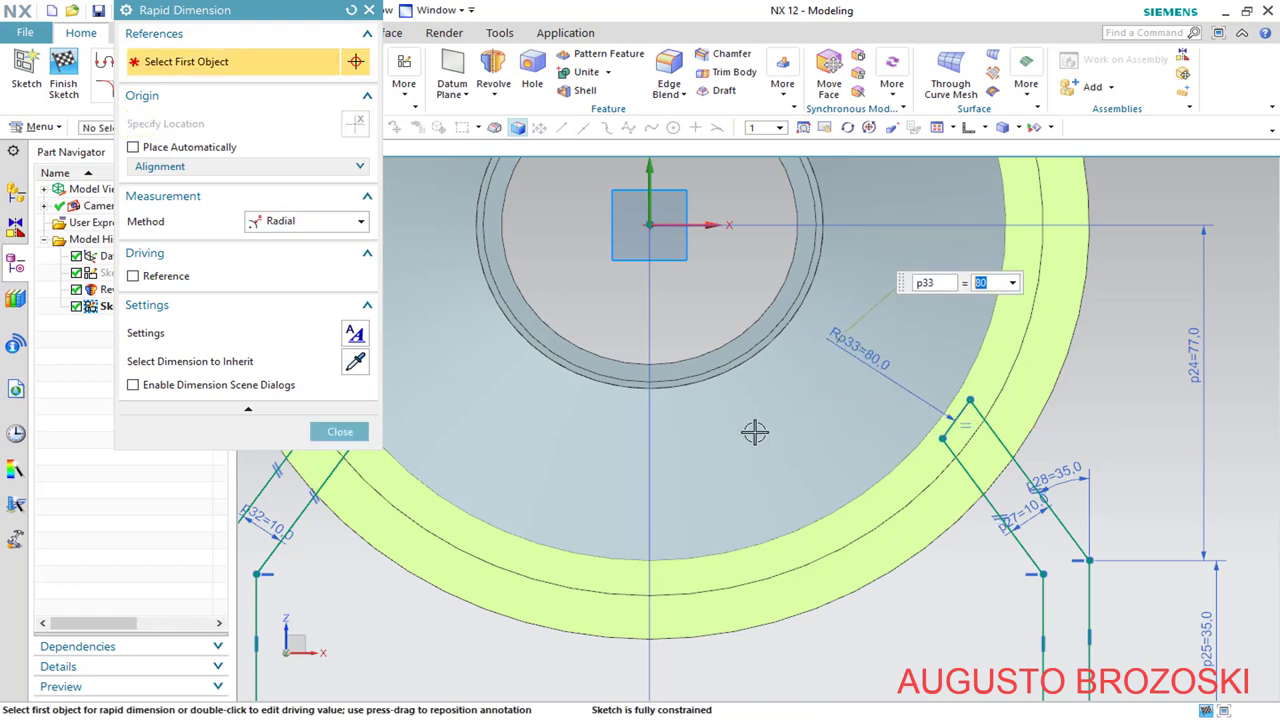
click(340, 432)
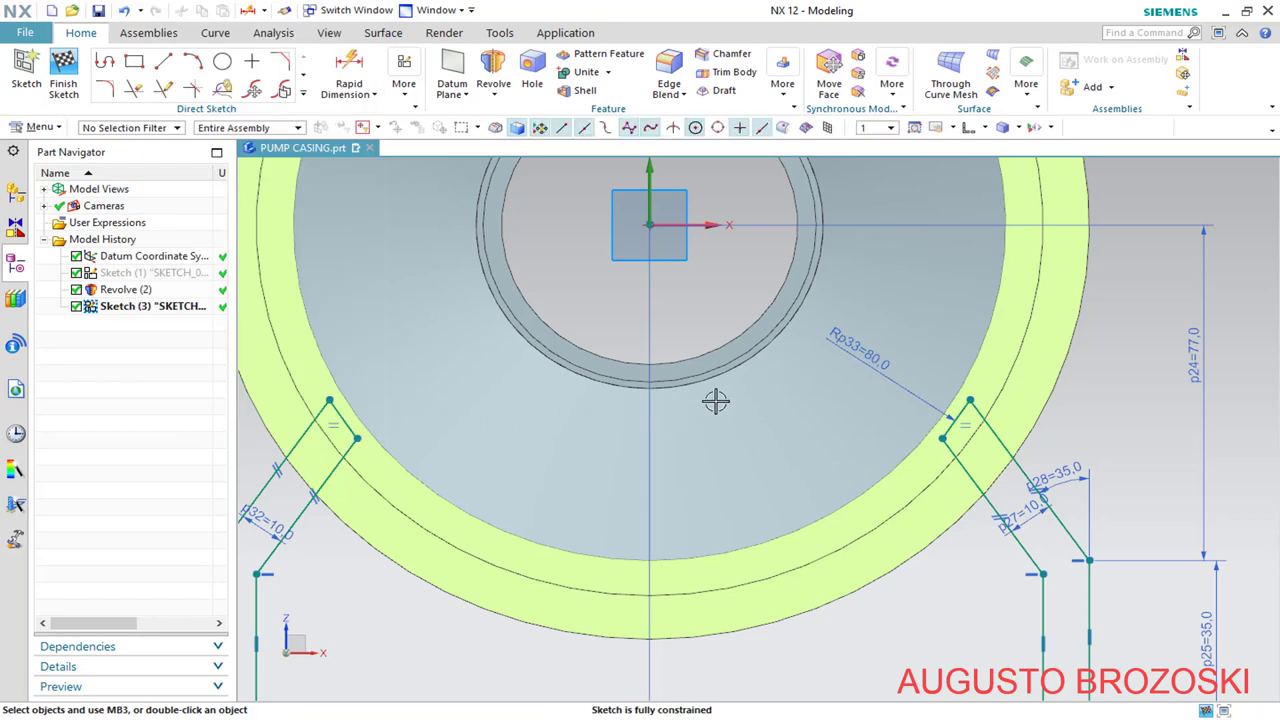
scroll(755, 405, down, 2)
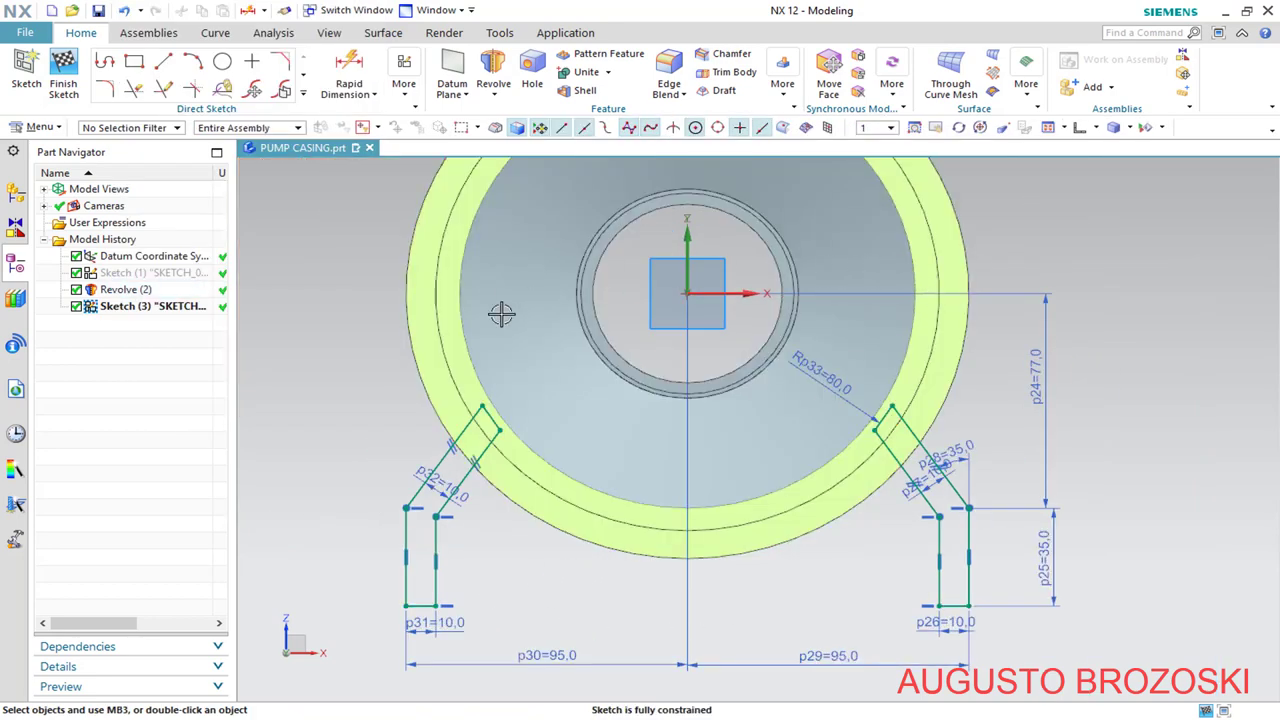
Finish Sketch (3) and fit the whole casing in the view
click(63, 75)
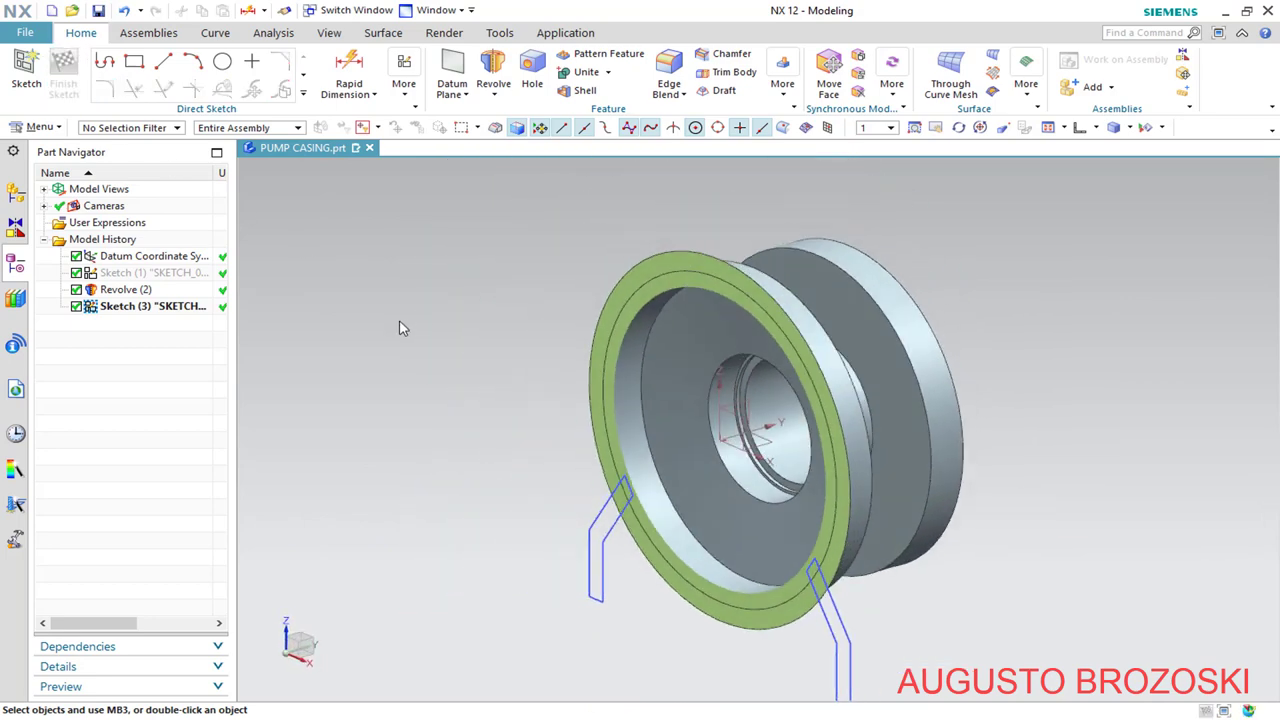
click(1049, 128)
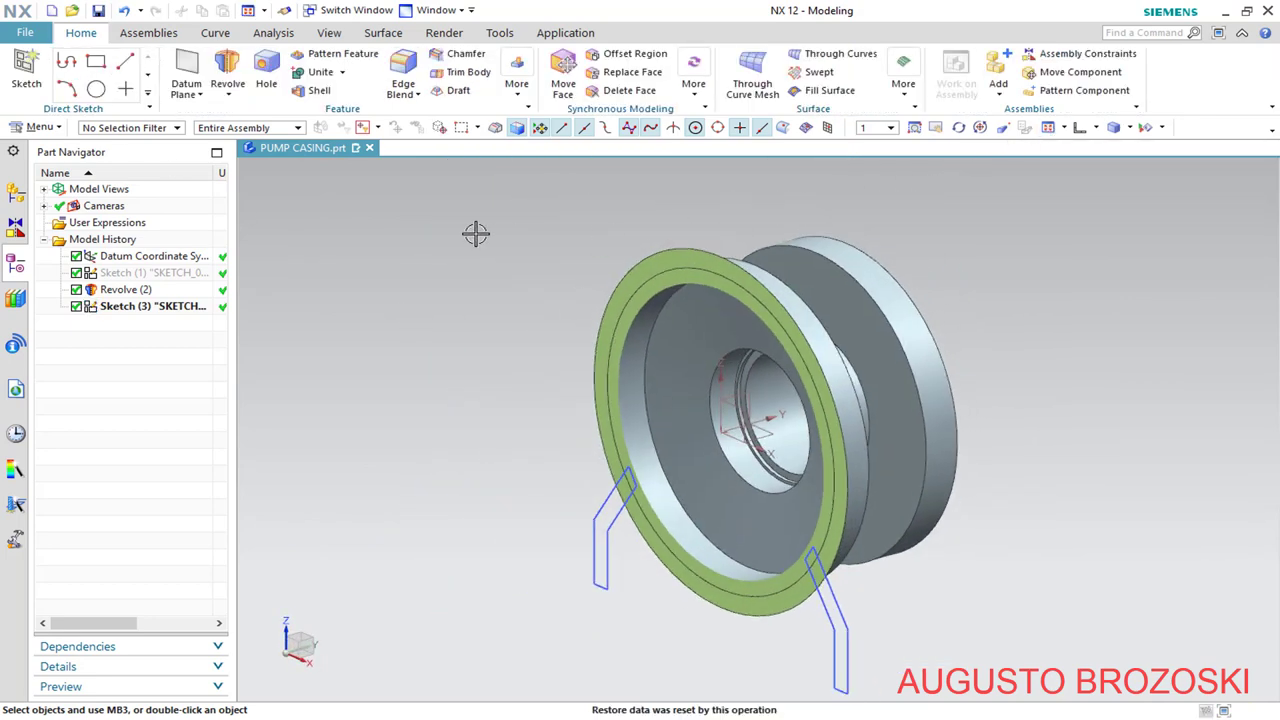
click(228, 94)
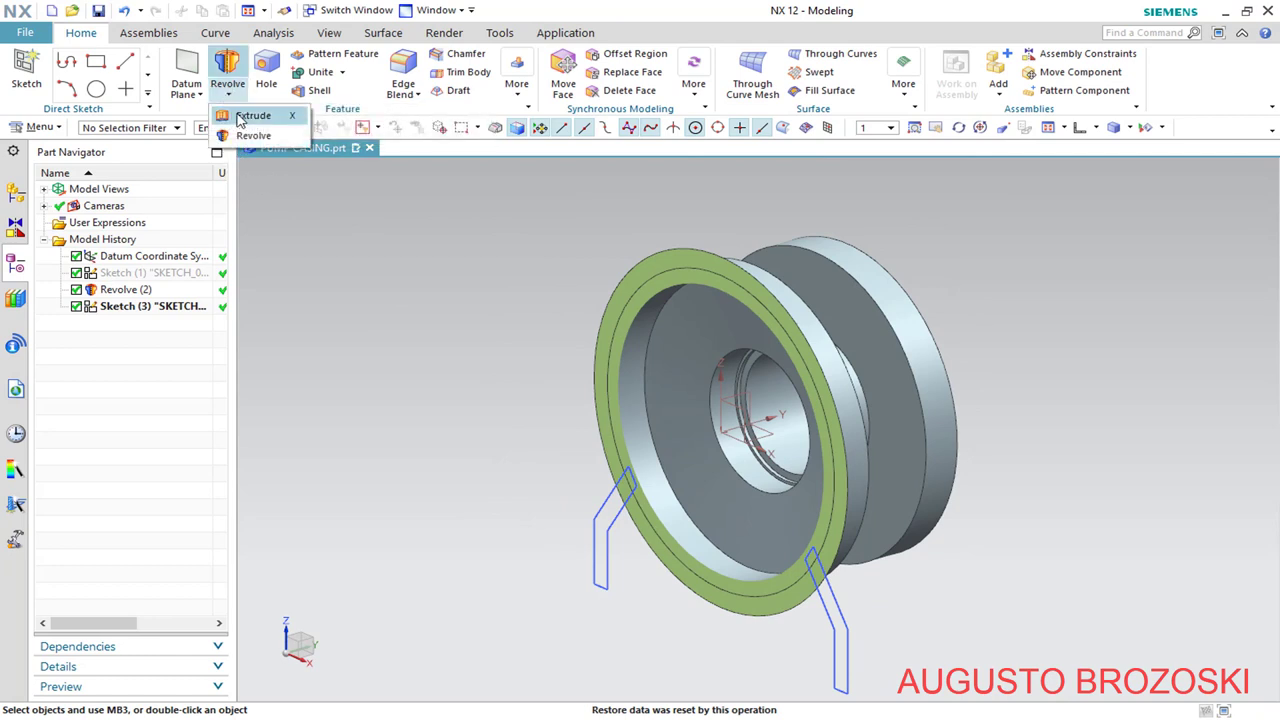
Extrude the foot profiles symmetrically 36 mm, united with the casing body
click(250, 117)
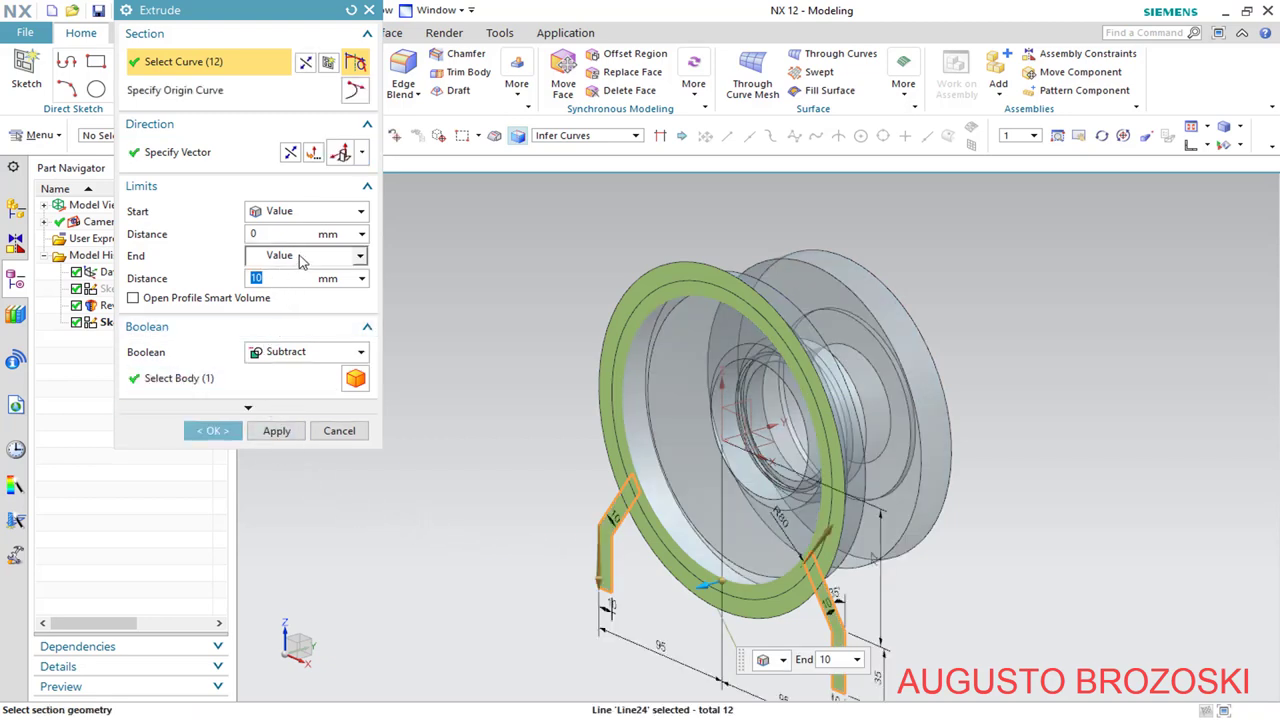
click(358, 256)
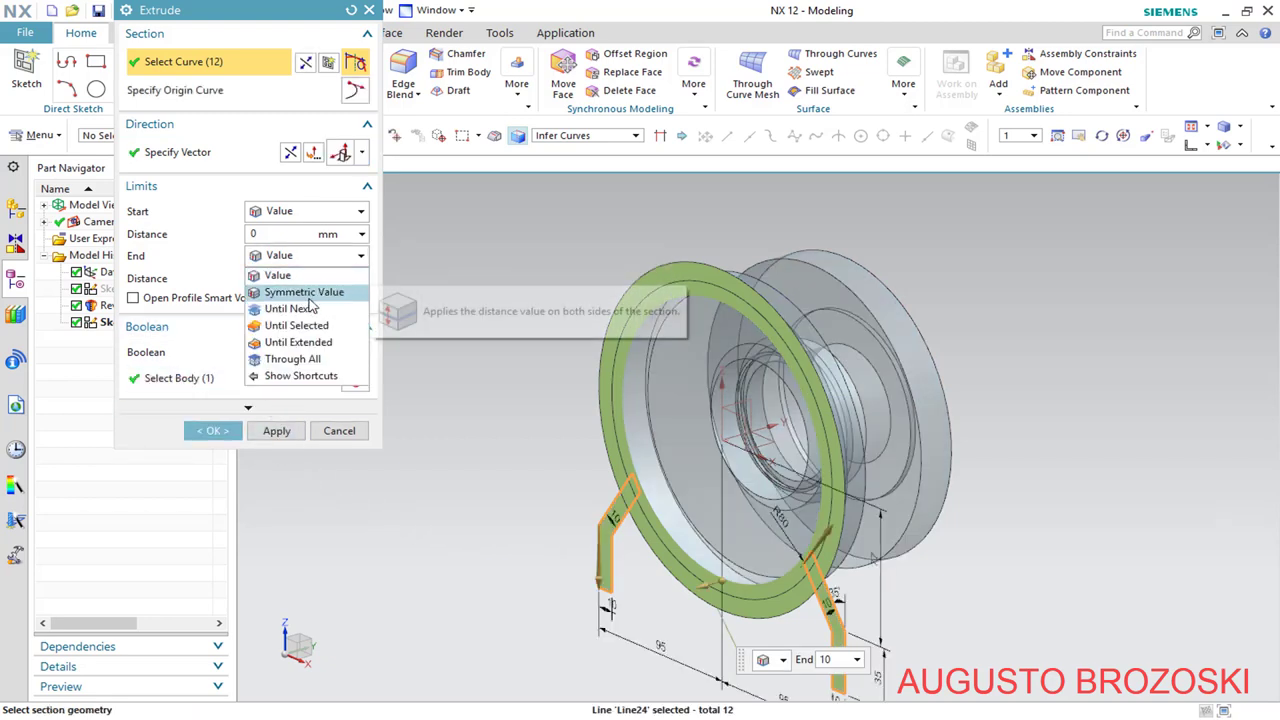
click(305, 292)
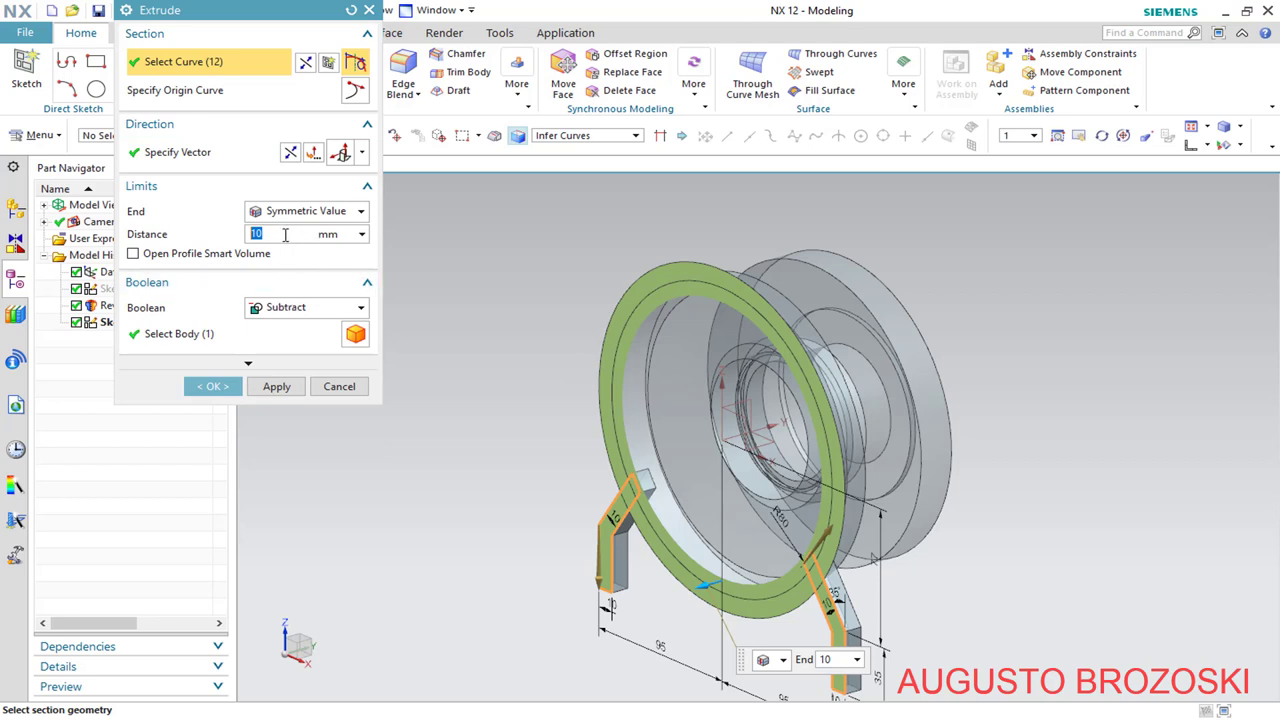
key(Return)
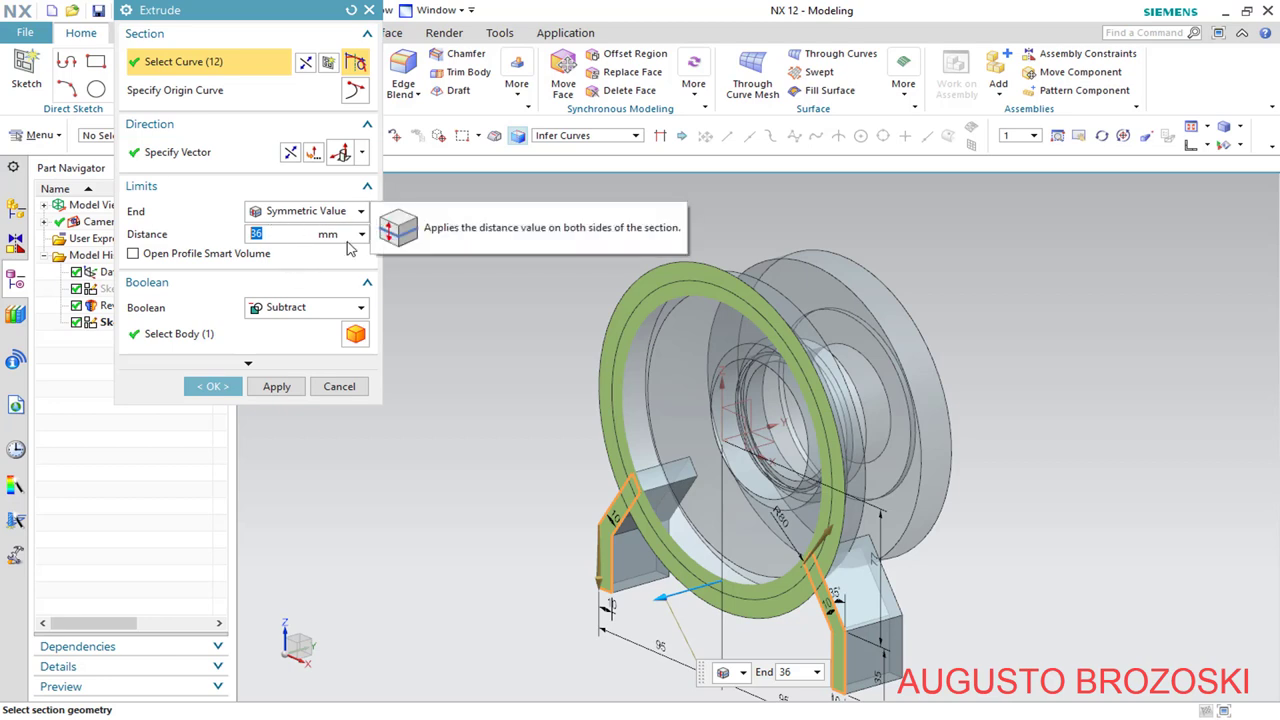
click(356, 309)
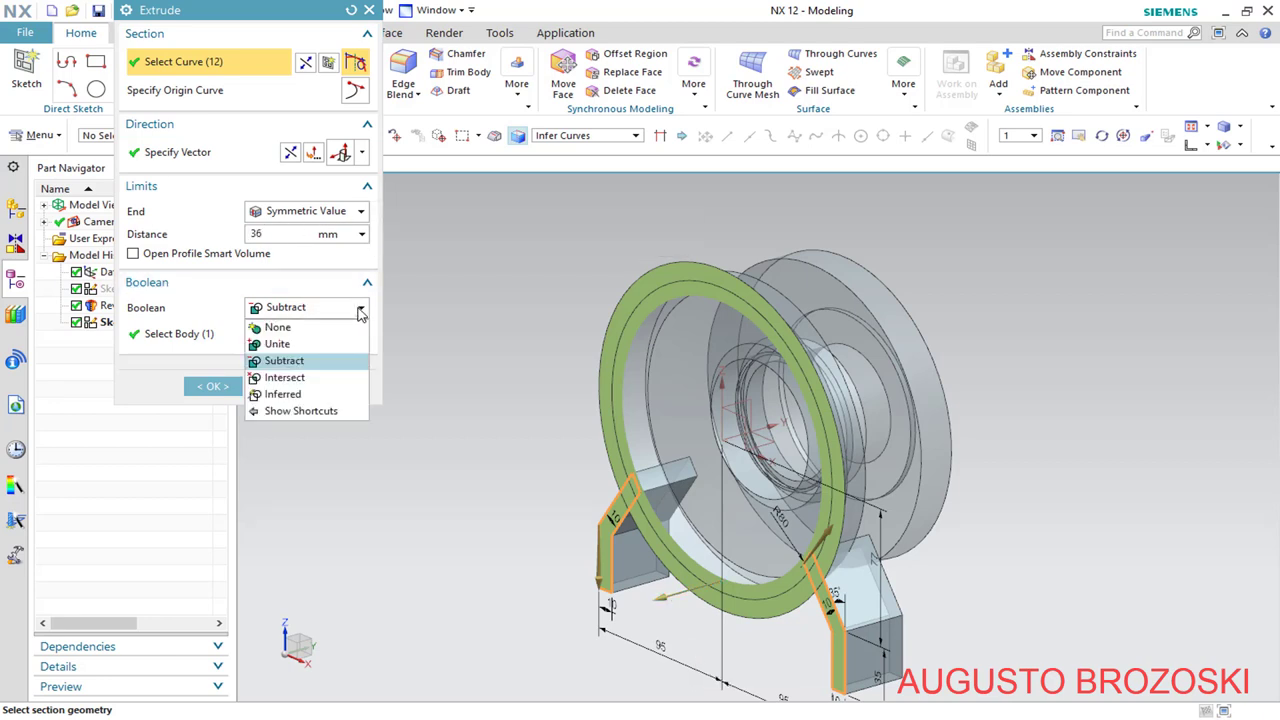
click(303, 346)
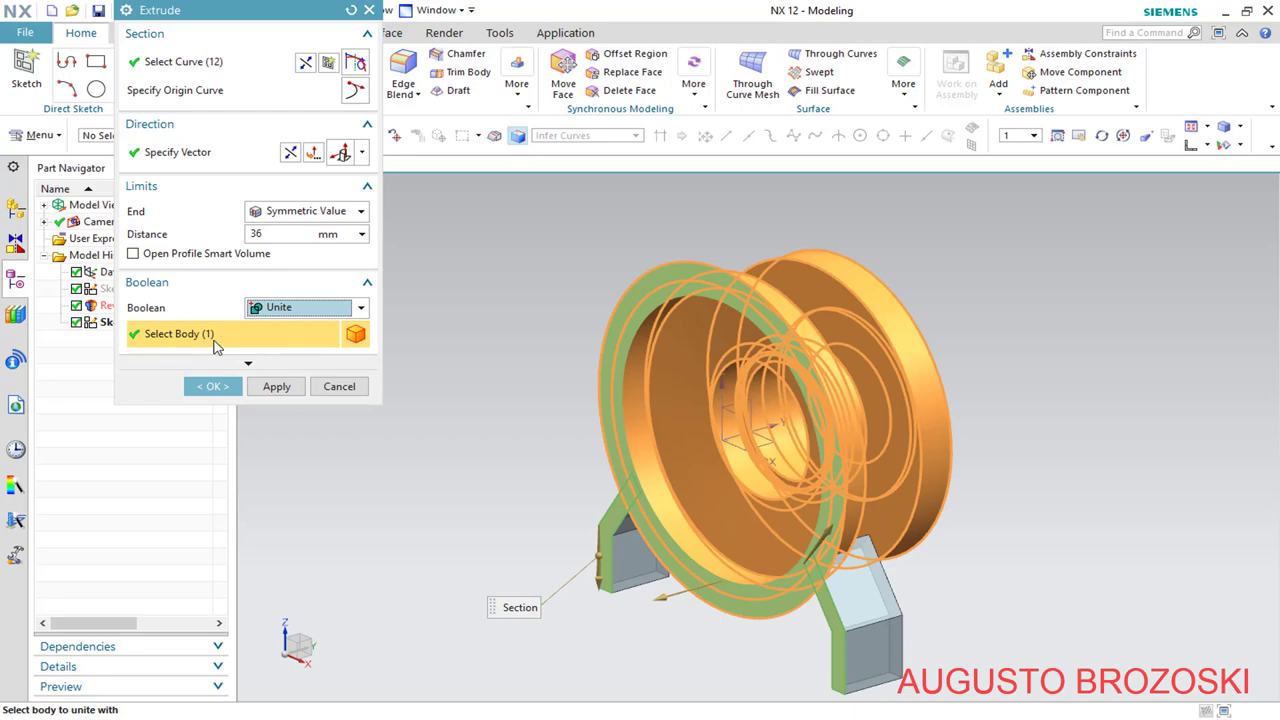
click(214, 386)
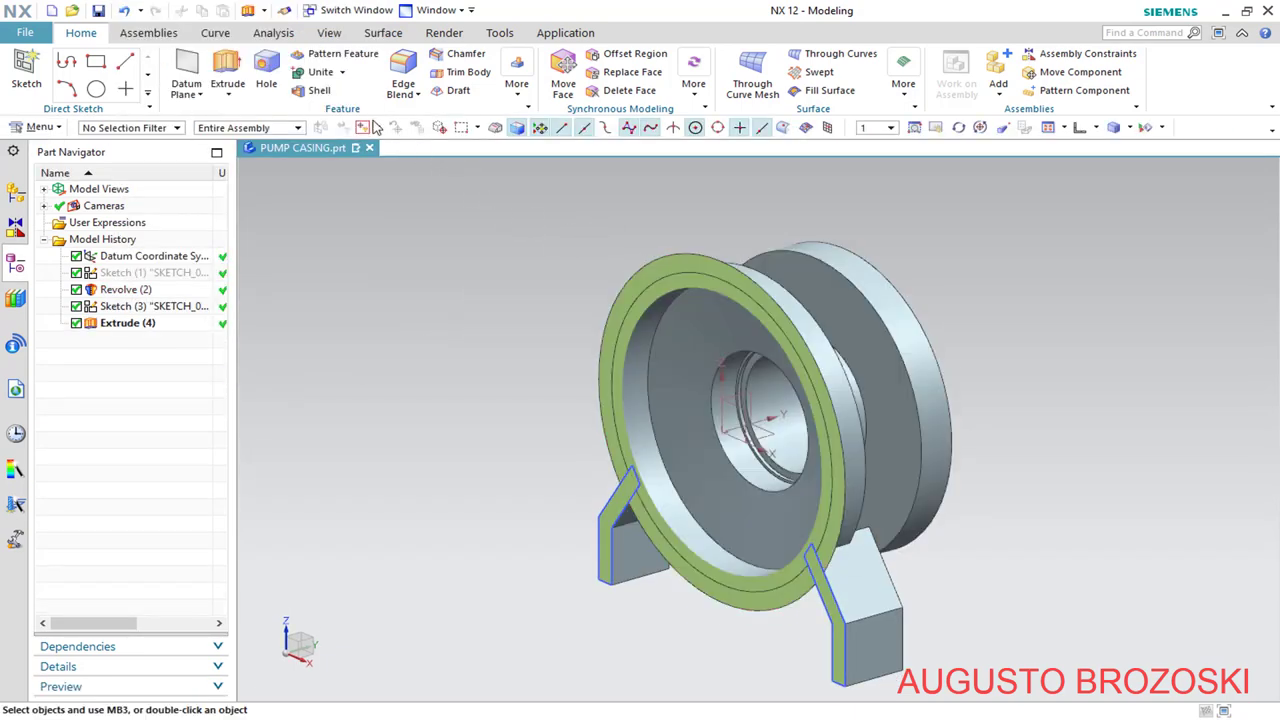
Turn off Clip Section and rotate to a side-on view of the full casing
click(328, 34)
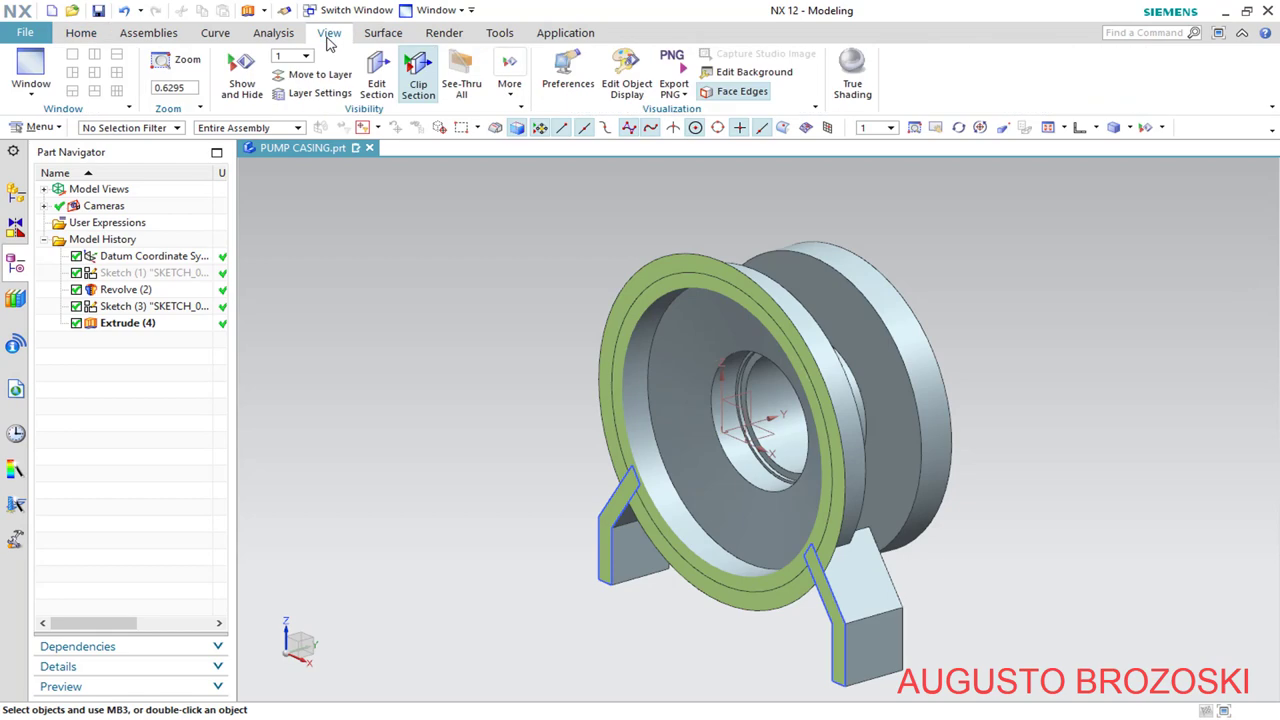
click(418, 72)
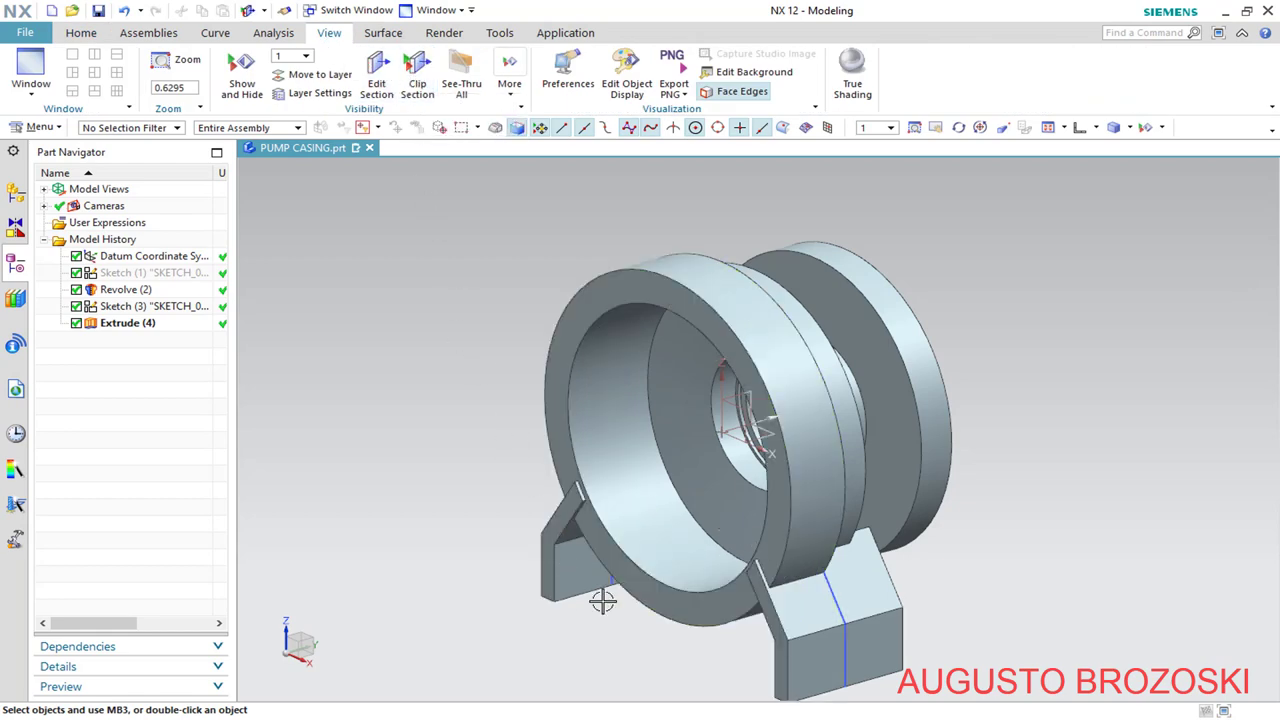
middle_drag(752, 624, 749, 547)
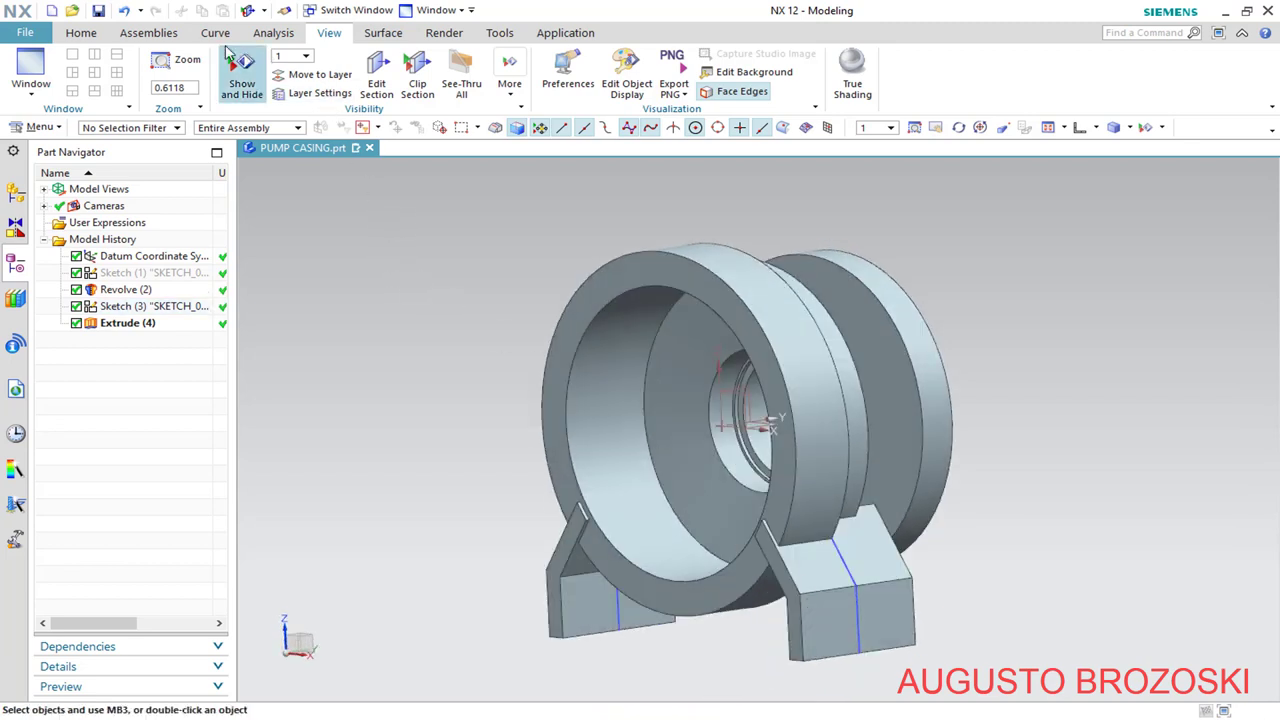
Measure the right foot's width as 72 mm, then cancel the measurement
click(273, 33)
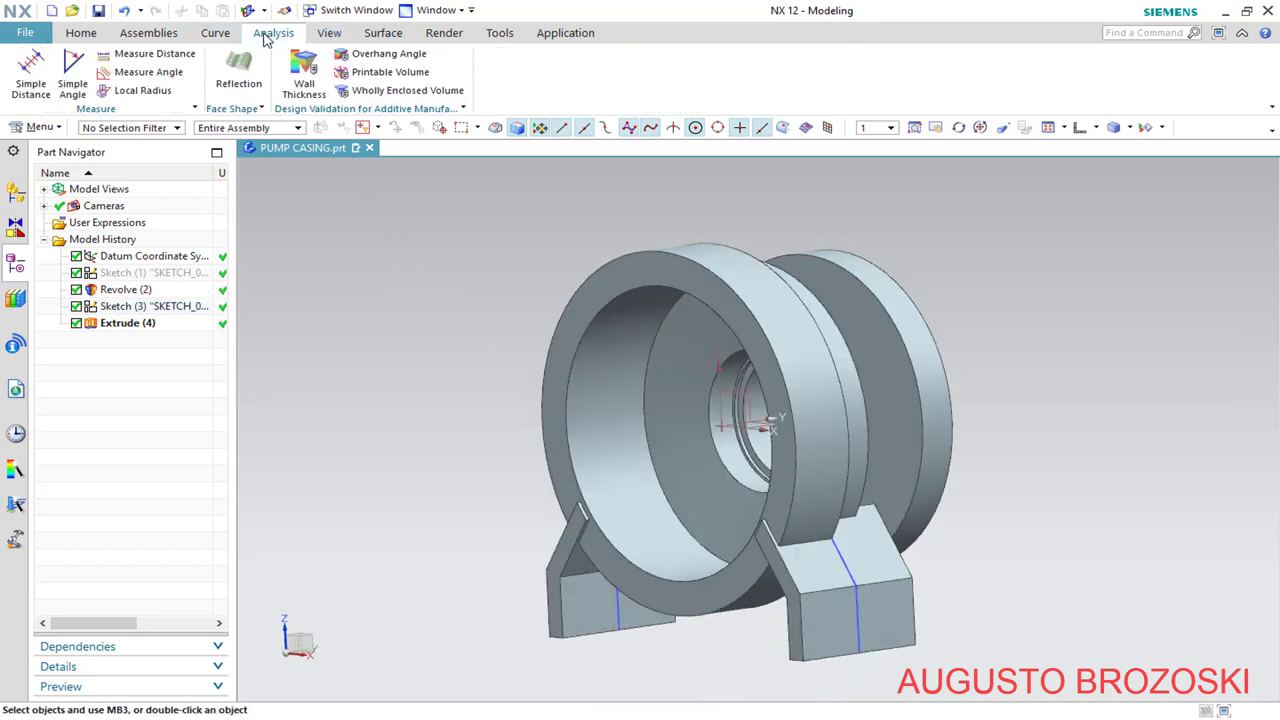
click(168, 55)
scroll(777, 626, up, 5)
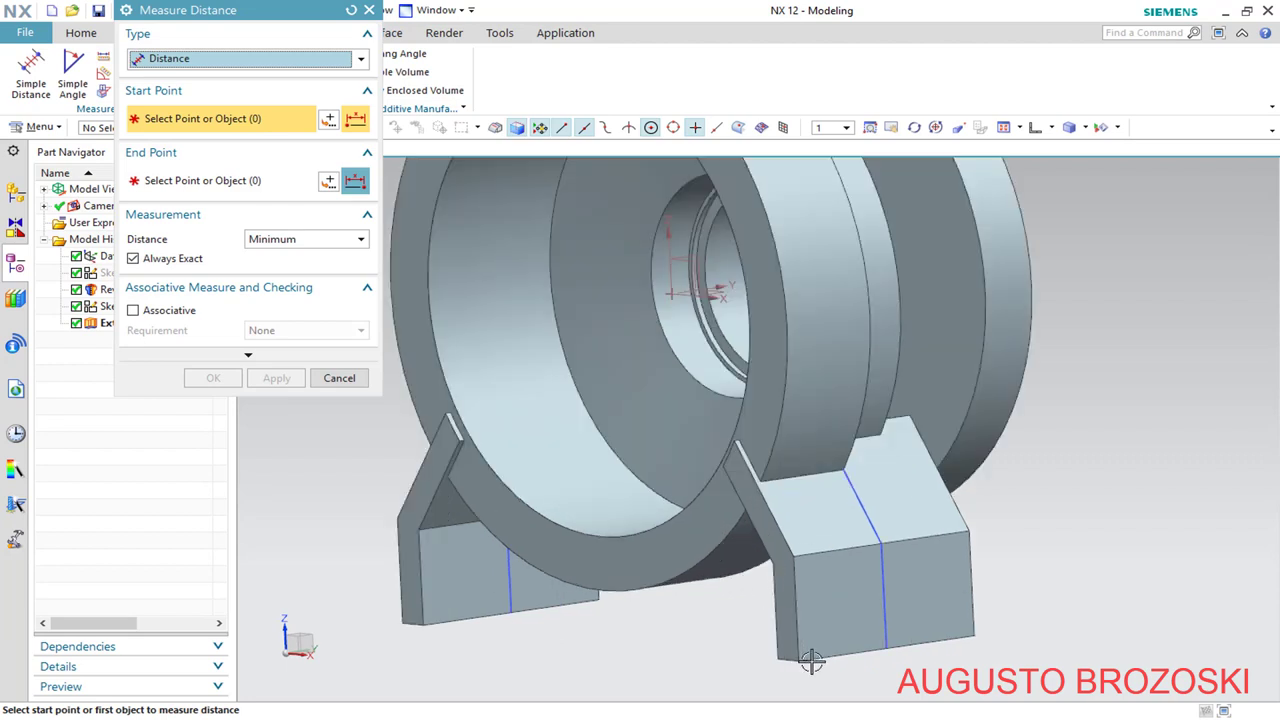
click(768, 566)
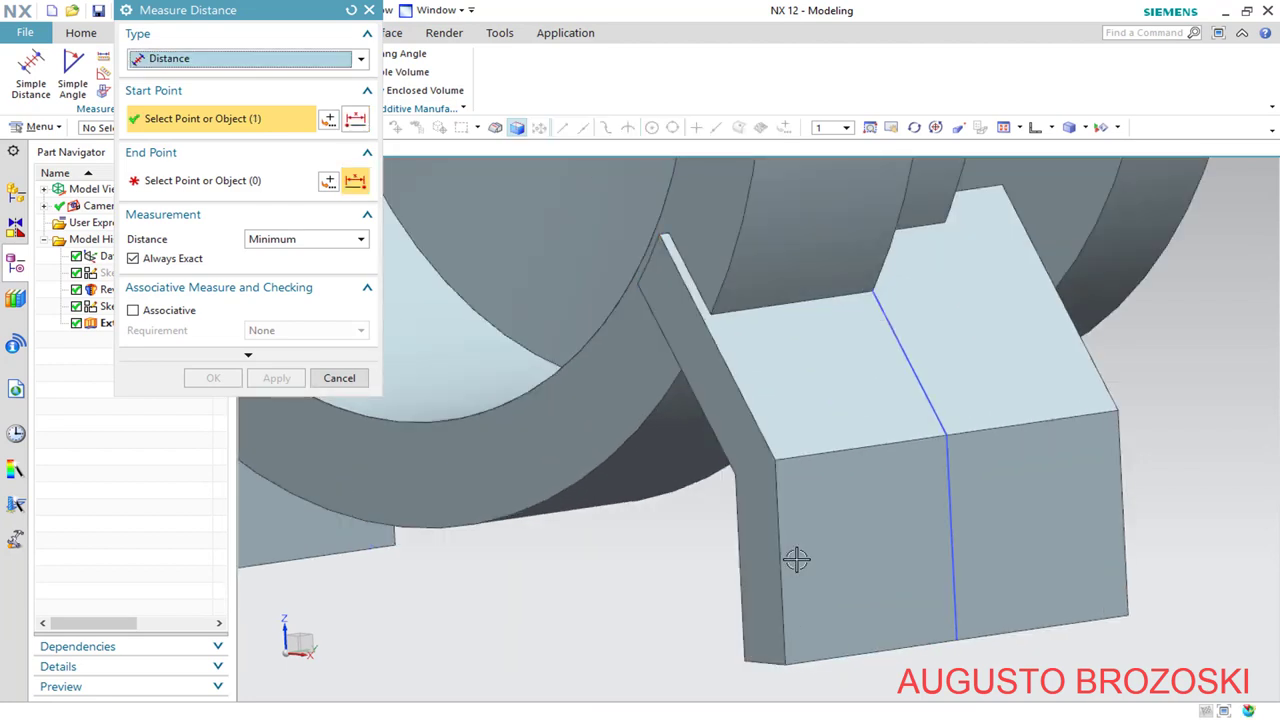
click(1120, 510)
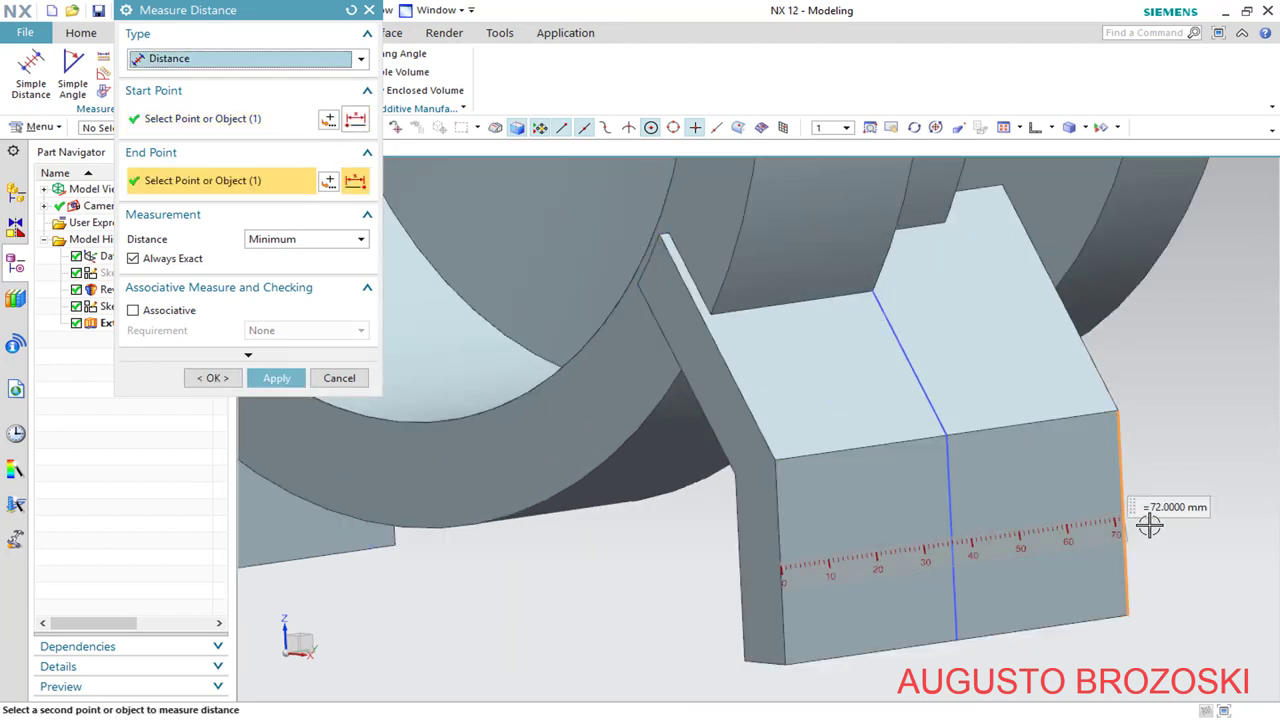
click(339, 378)
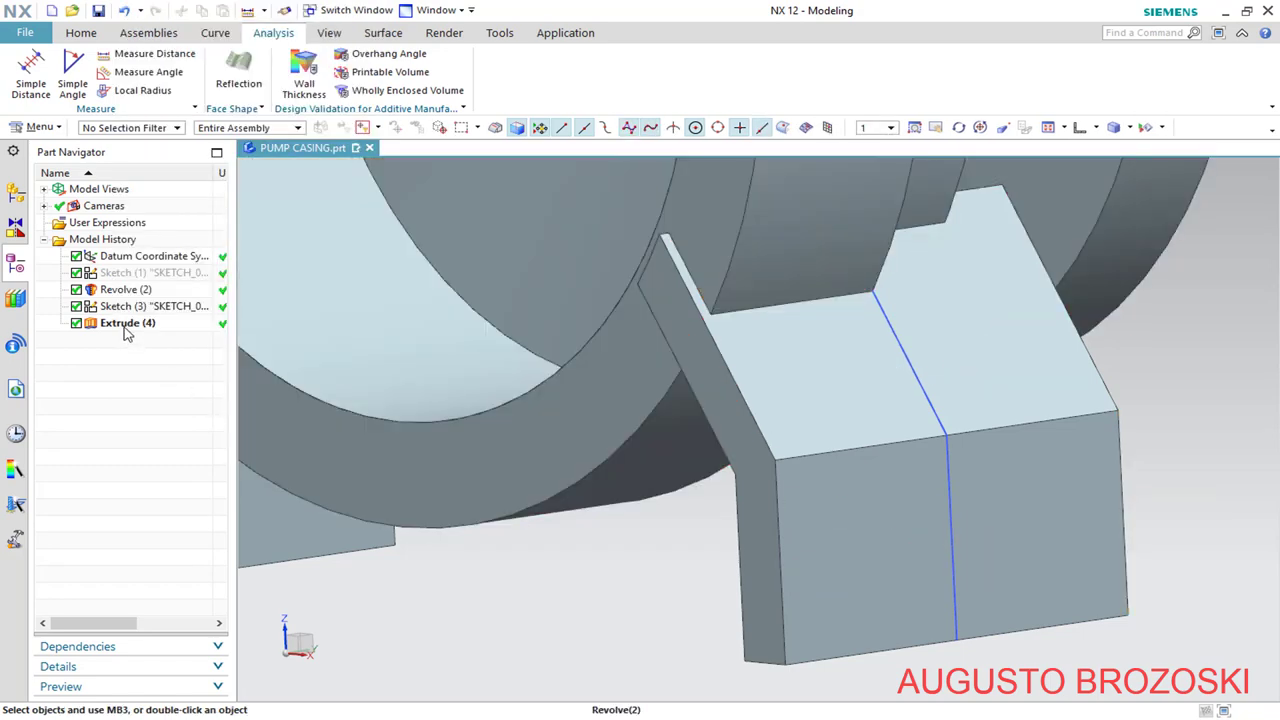
right_click(126, 330)
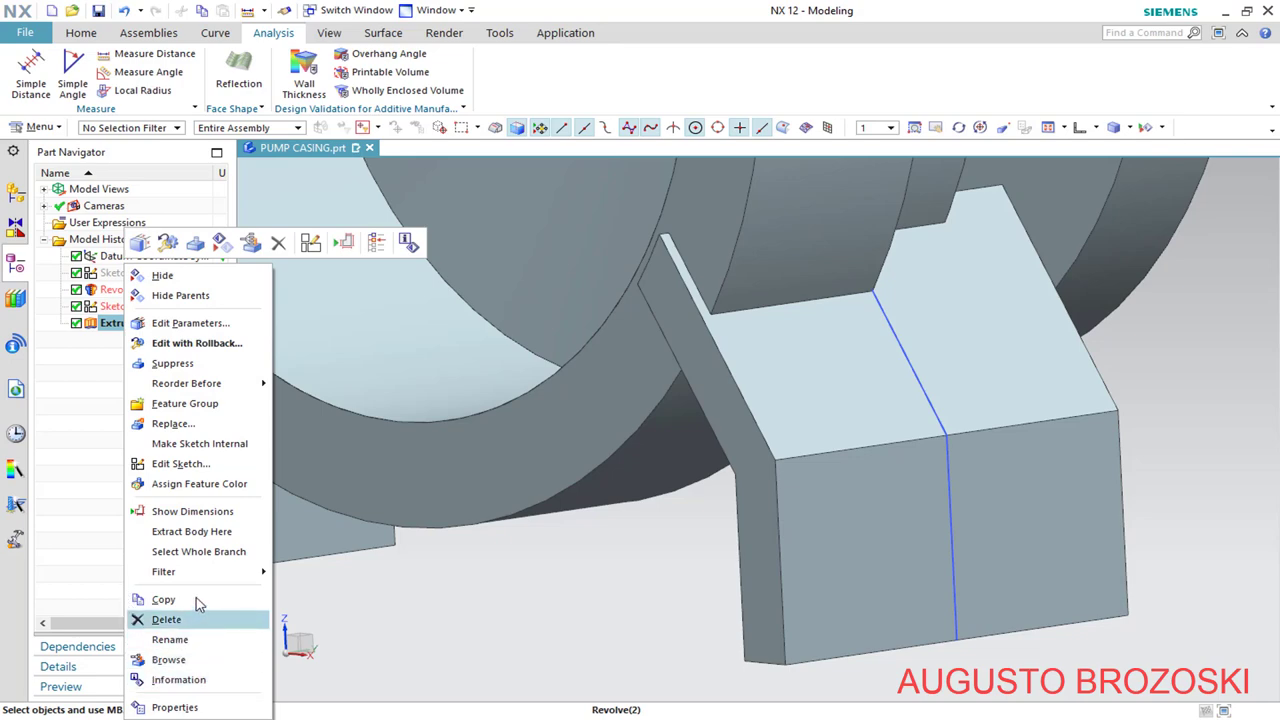
Change Extrude (4) to an 18 mm symmetric distance and inspect the narrower foot
click(185, 325)
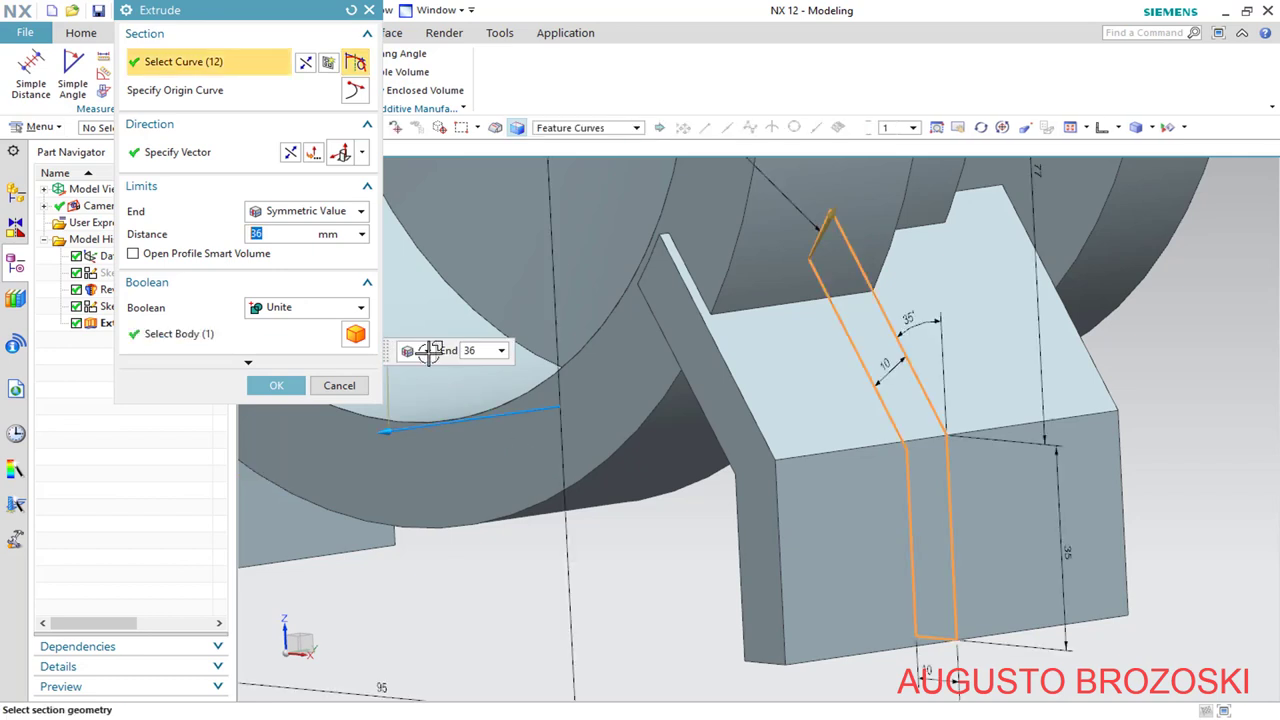
click(262, 234)
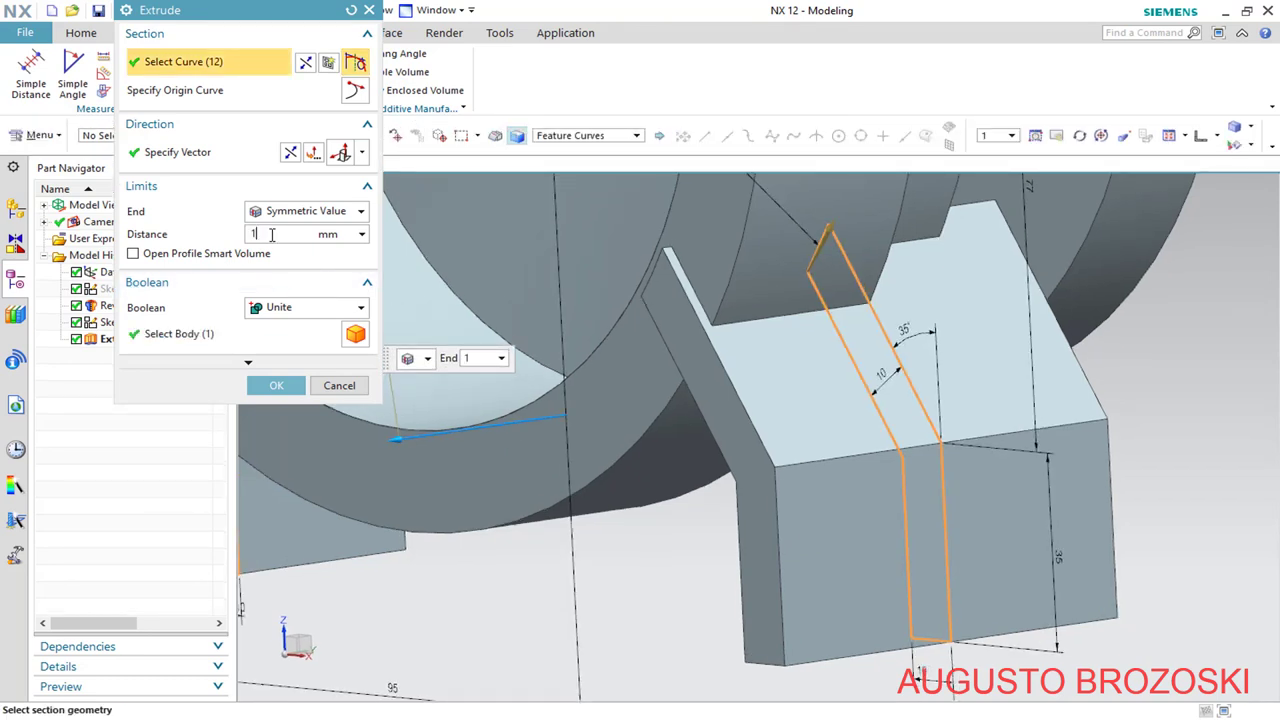
key(Return)
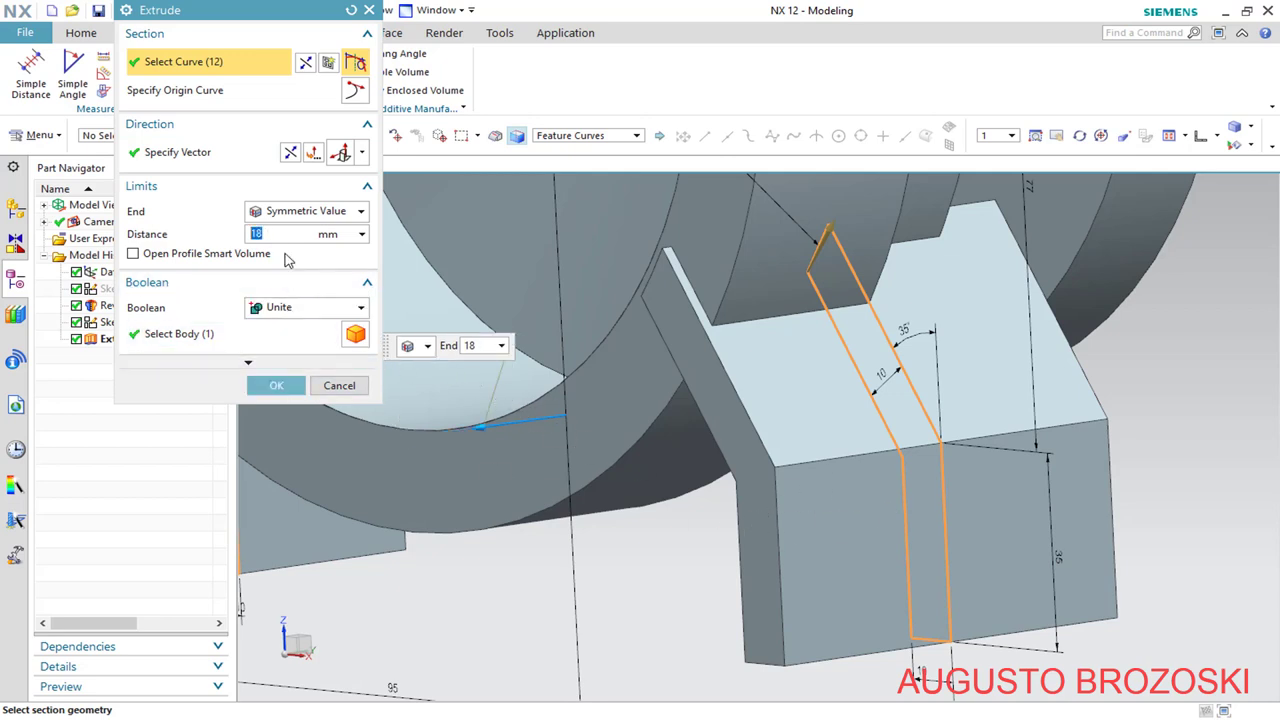
click(275, 385)
middle_drag(486, 420, 650, 478)
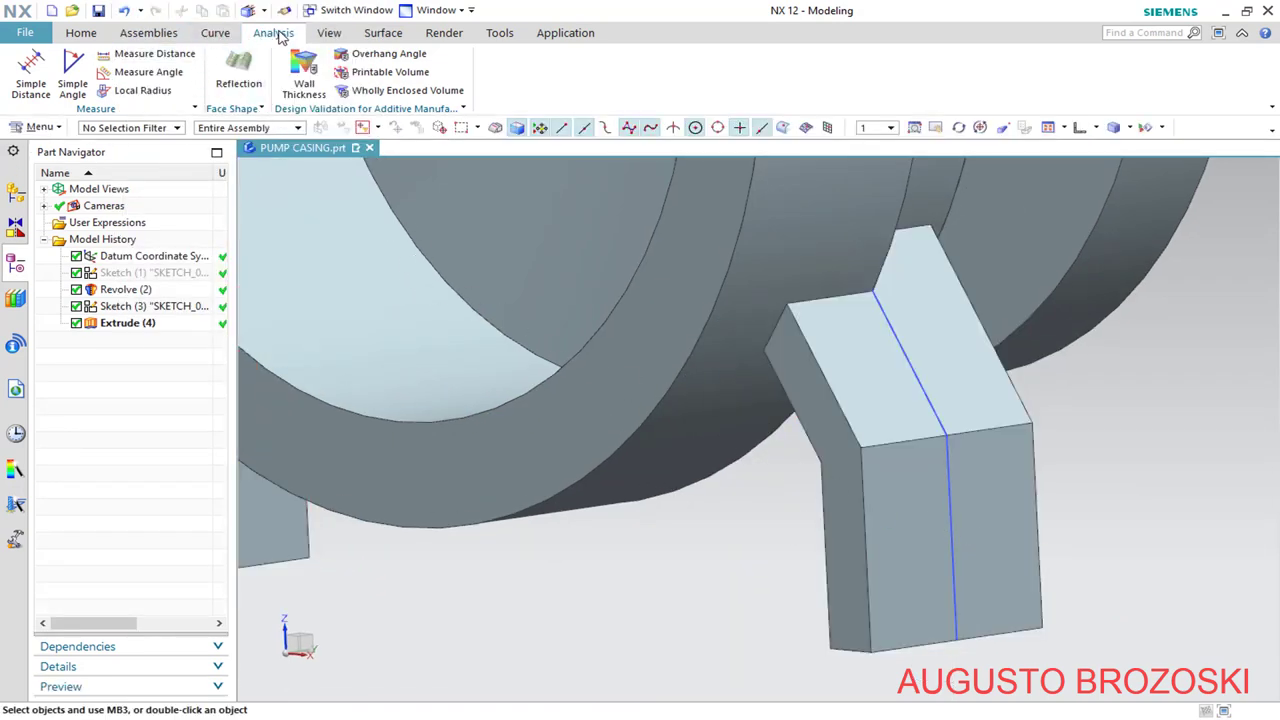
Measure the foot width again, confirming 36 mm
click(150, 54)
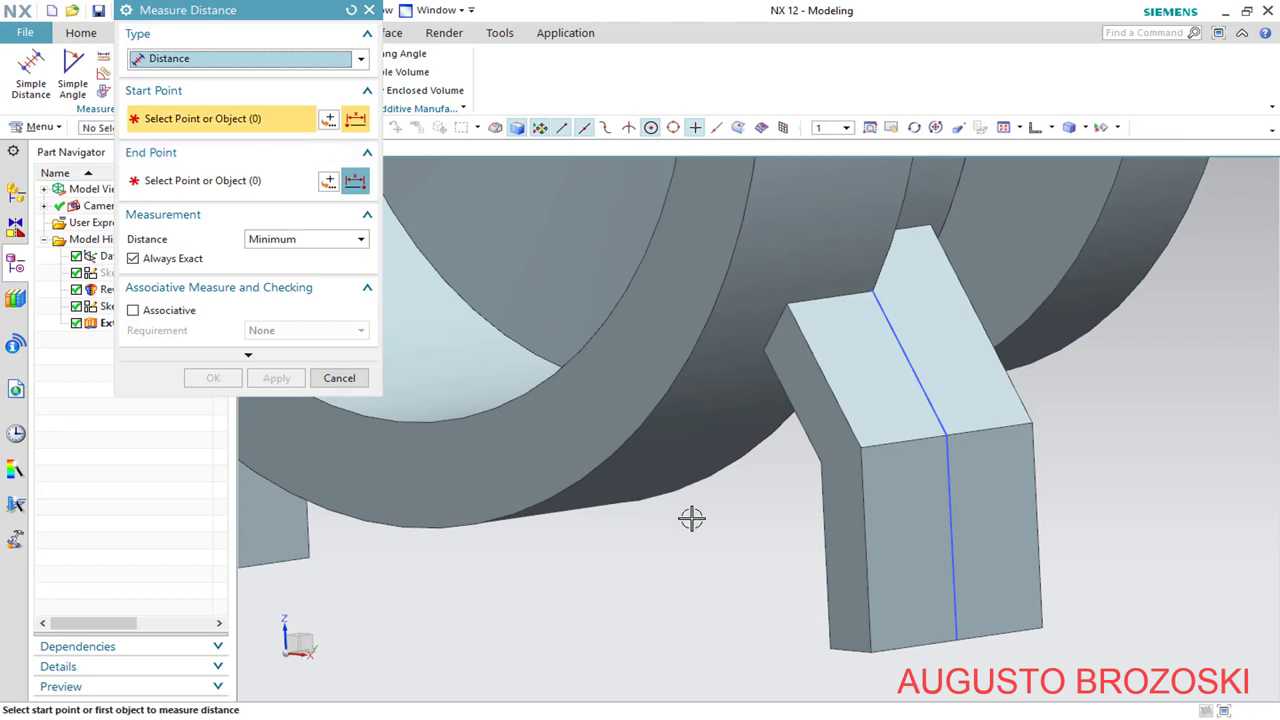
click(843, 543)
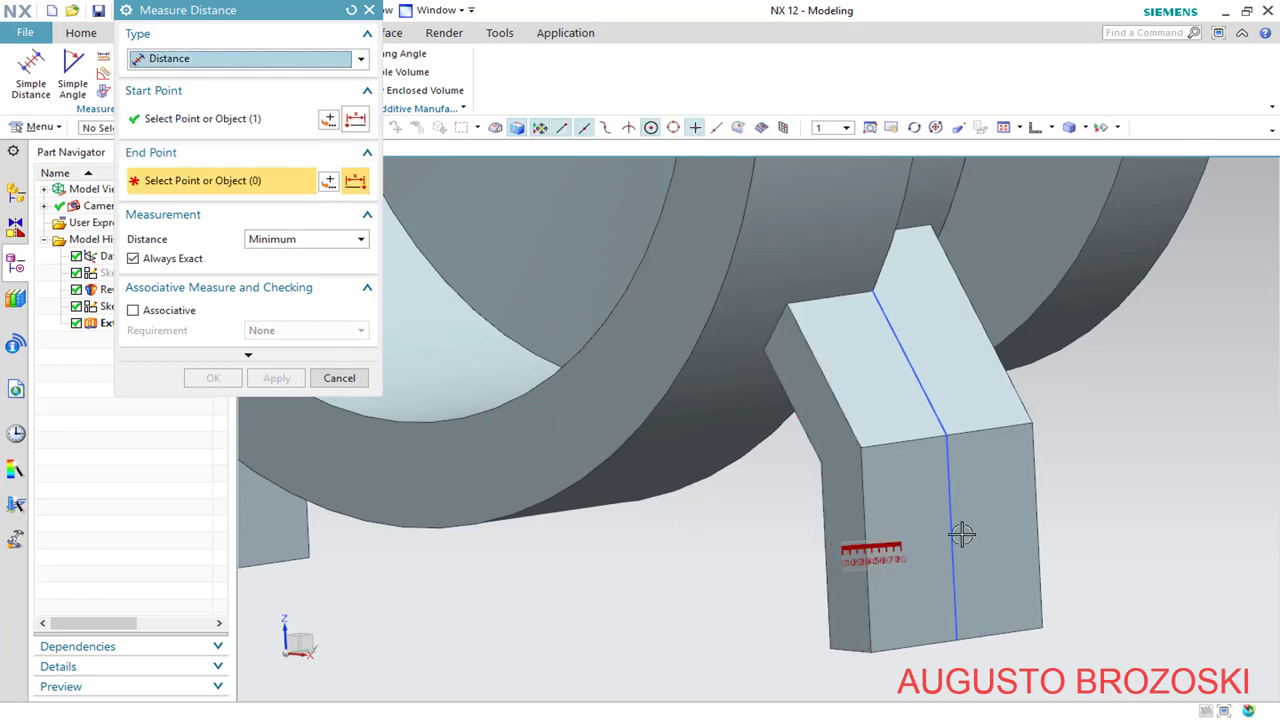
click(1041, 518)
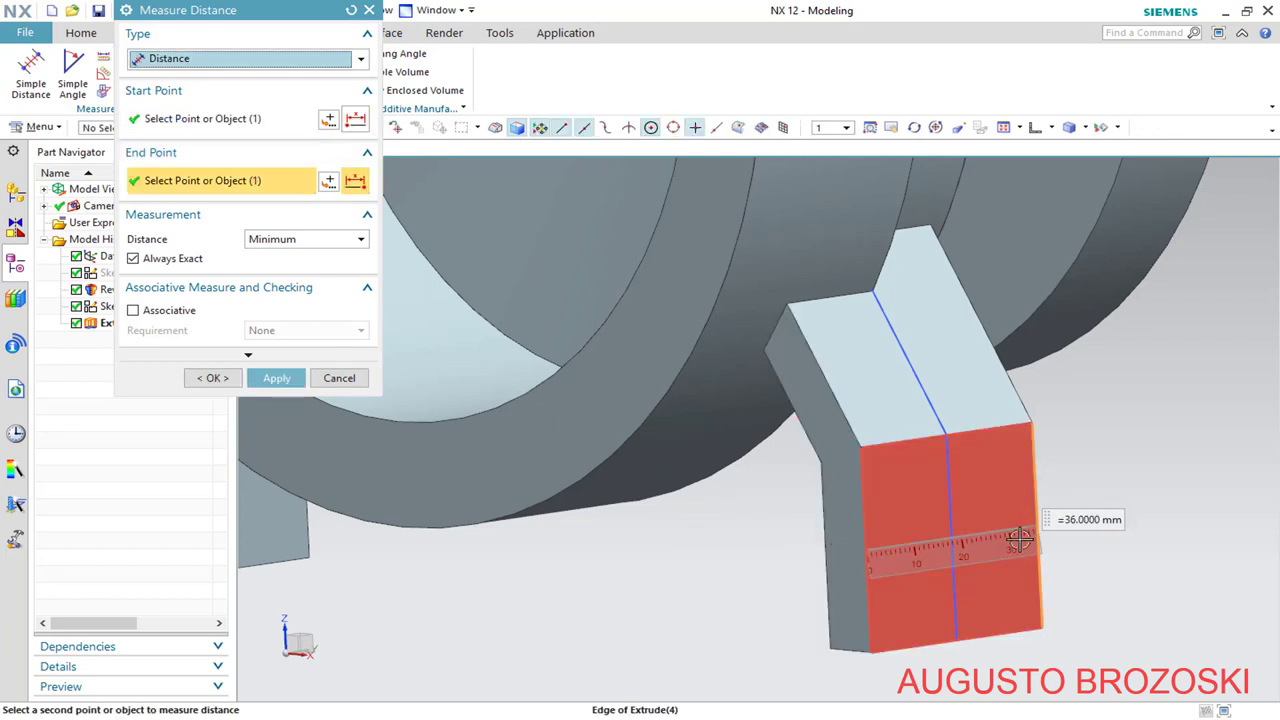
click(210, 378)
Reorient to Trimetric view, save PUMP CASING, and switch to the pump drawing PDF
click(81, 36)
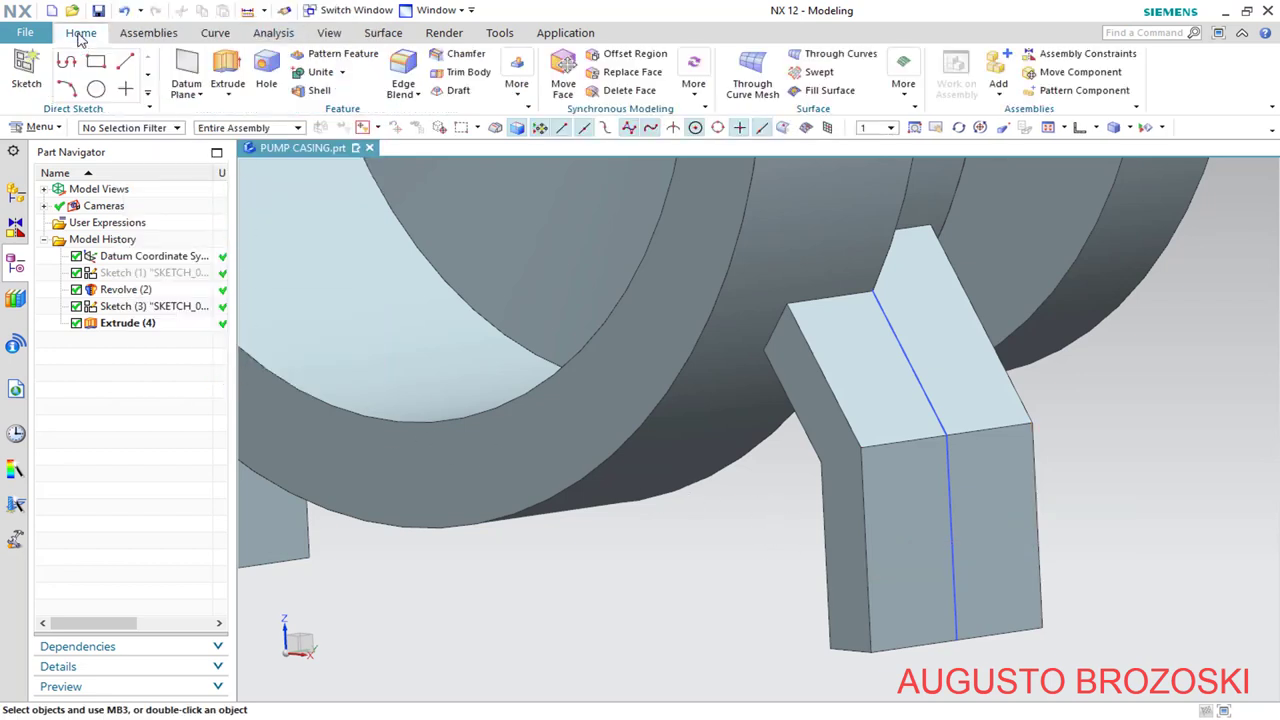
click(1096, 129)
click(1088, 152)
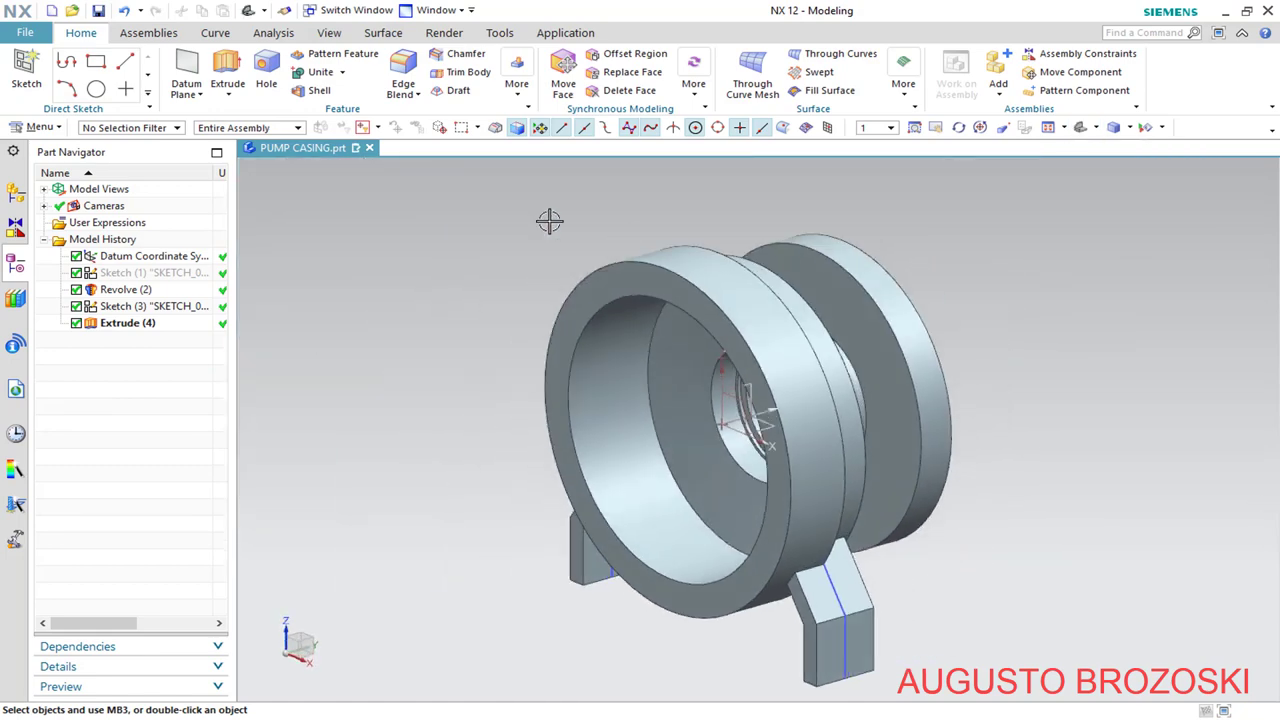
click(98, 10)
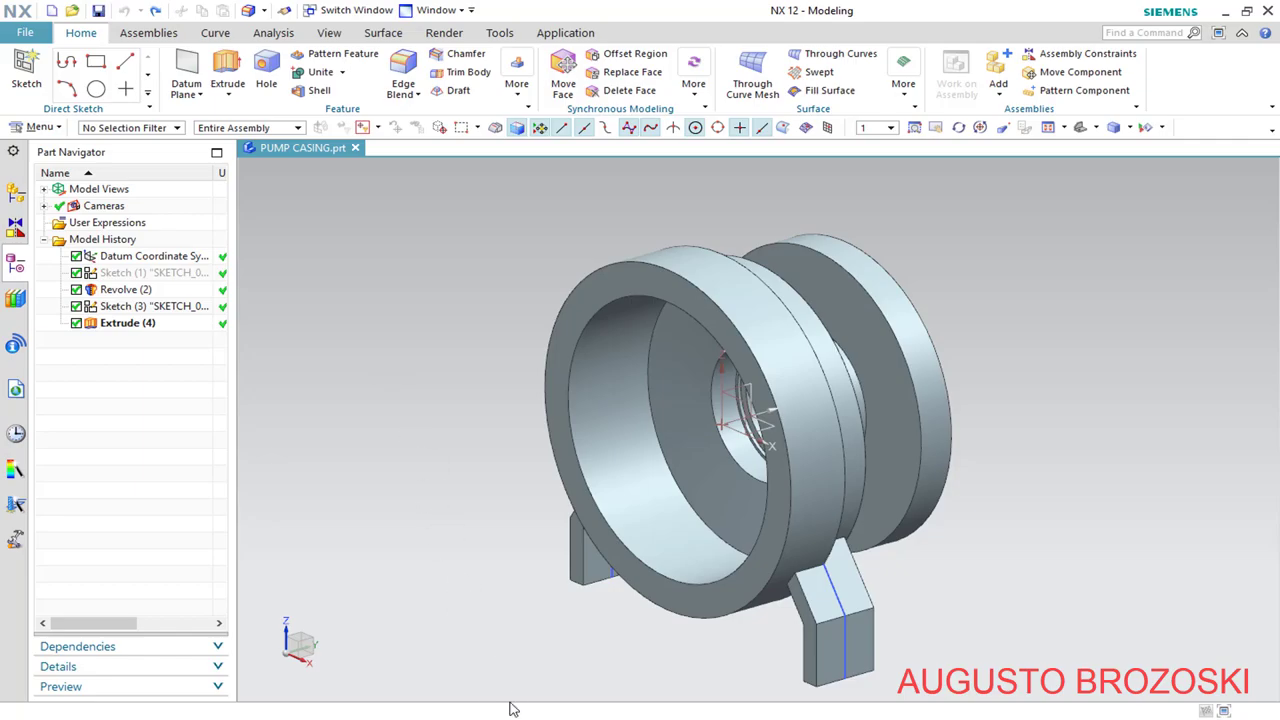
key(alt+Tab)
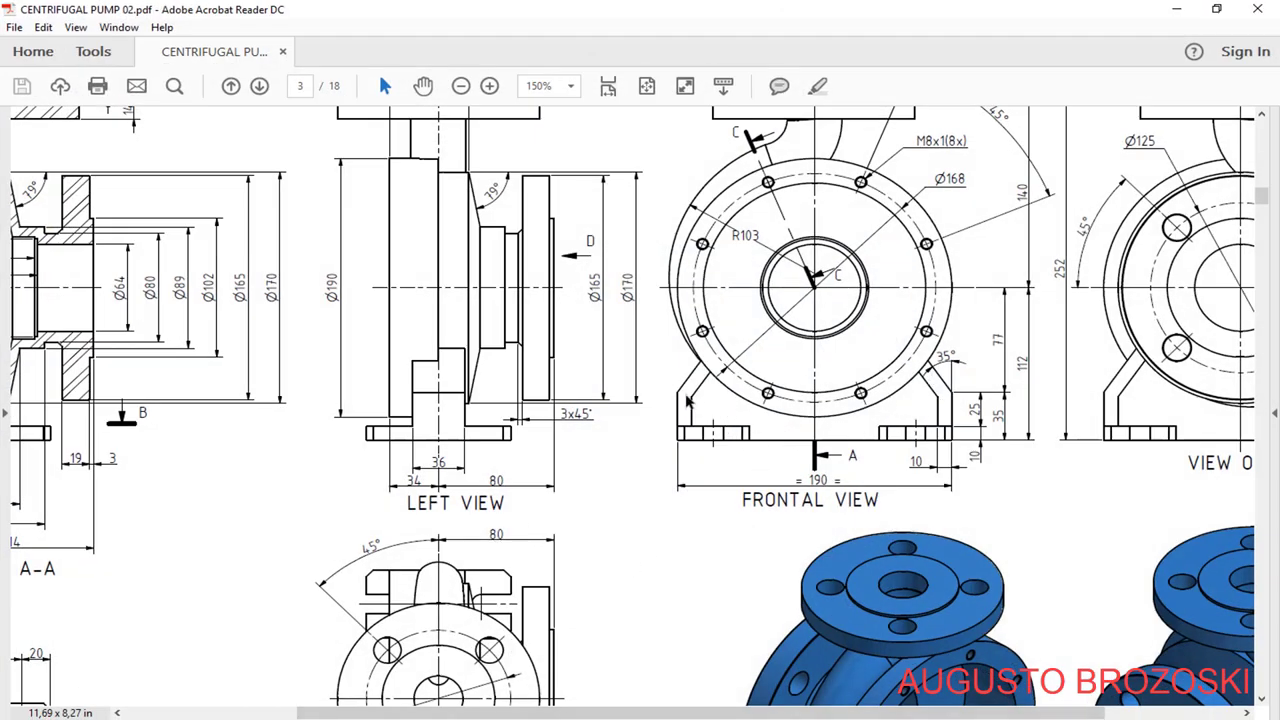
Review Section A-A, Left View and Frontal View in the PDF, then minimize Acrobat Reader
drag(483, 713, 311, 713)
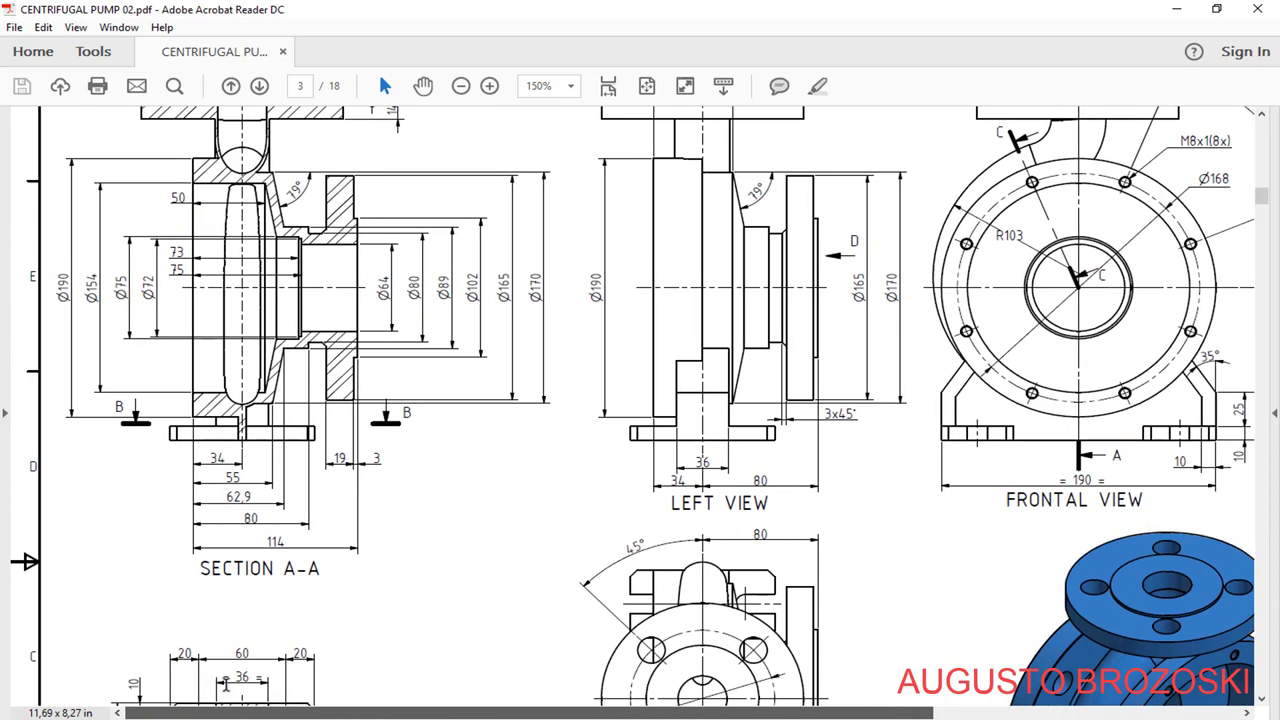
scroll(280, 550, down, 5)
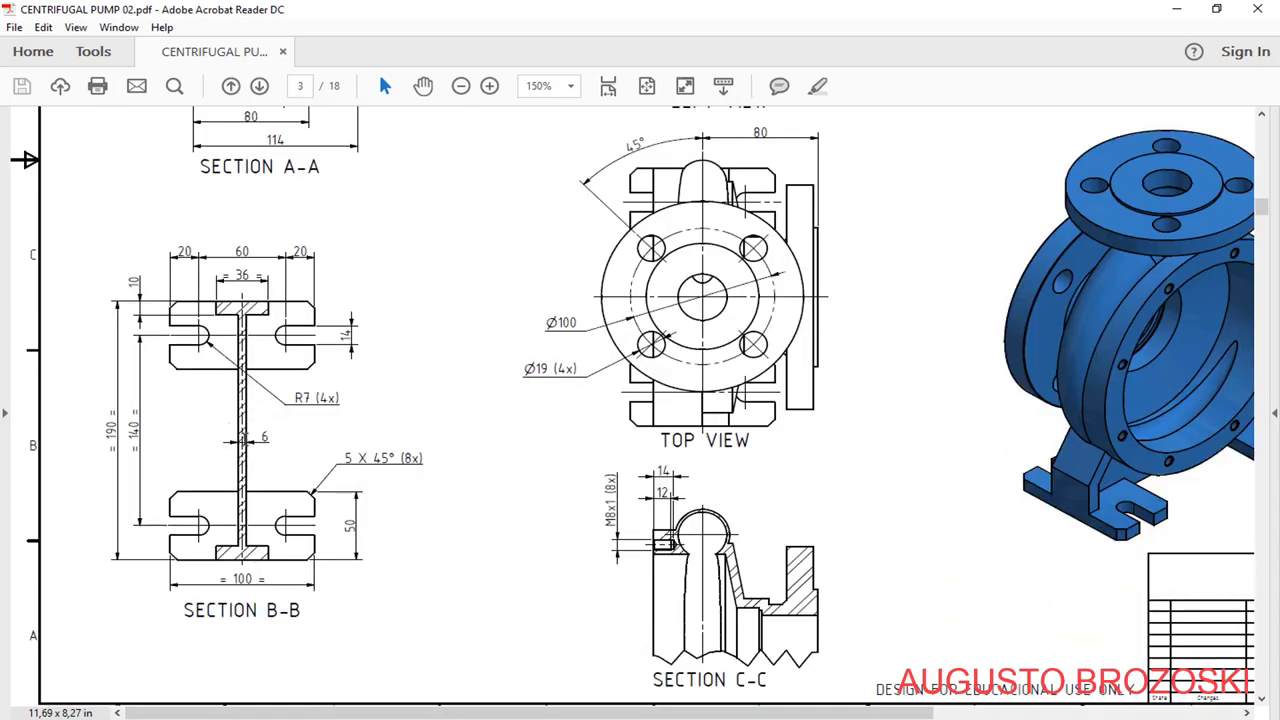
scroll(517, 483, up, 5)
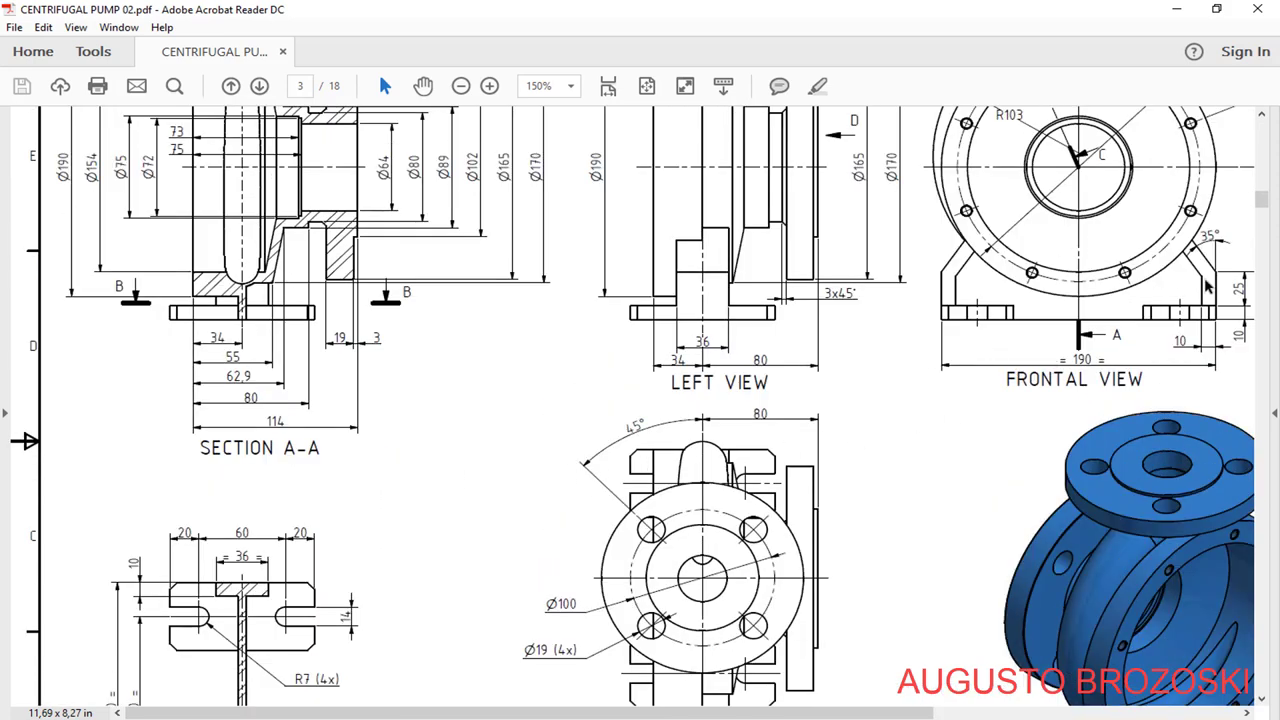
click(1177, 10)
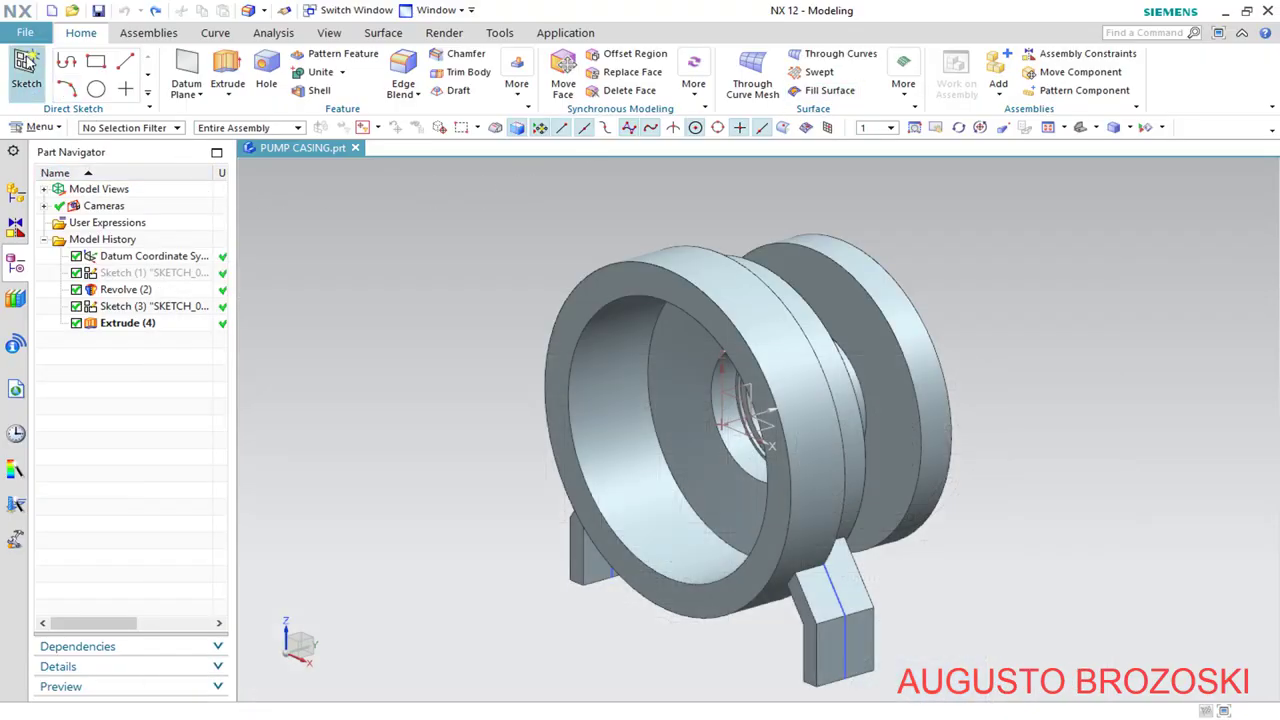
Create a new Sketch (5) on the datum XZ plane
click(26, 70)
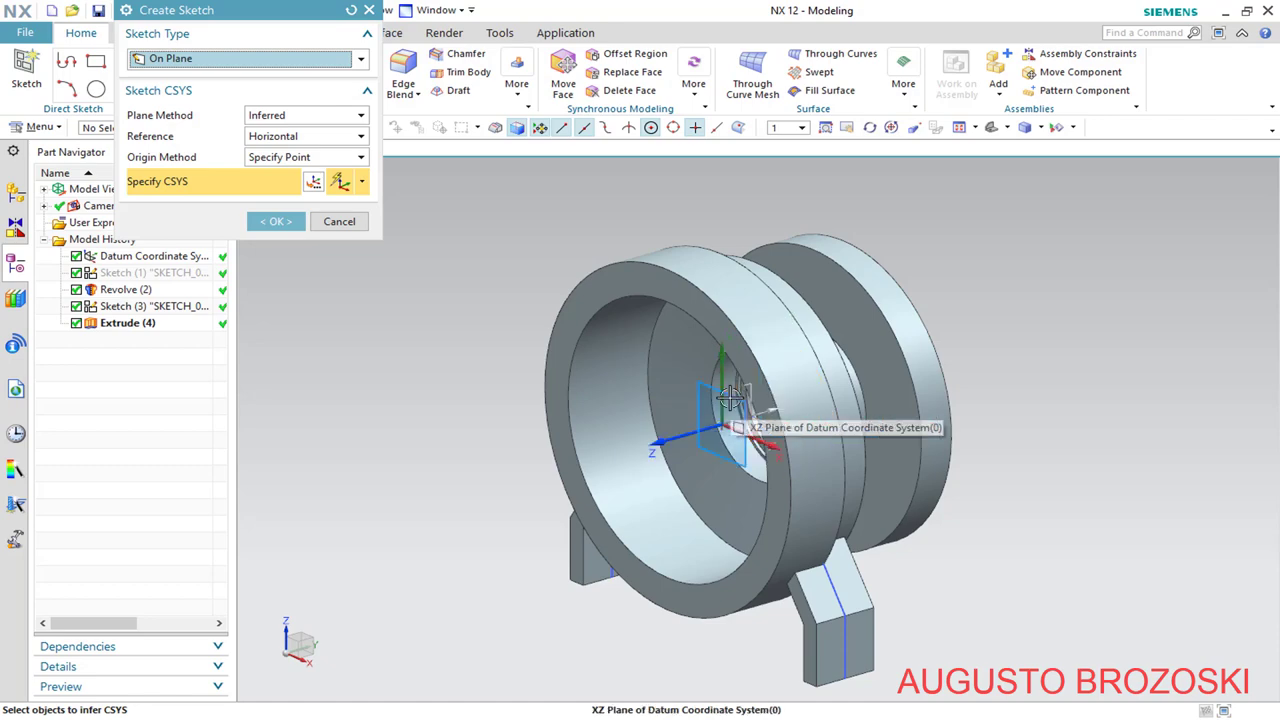
click(706, 414)
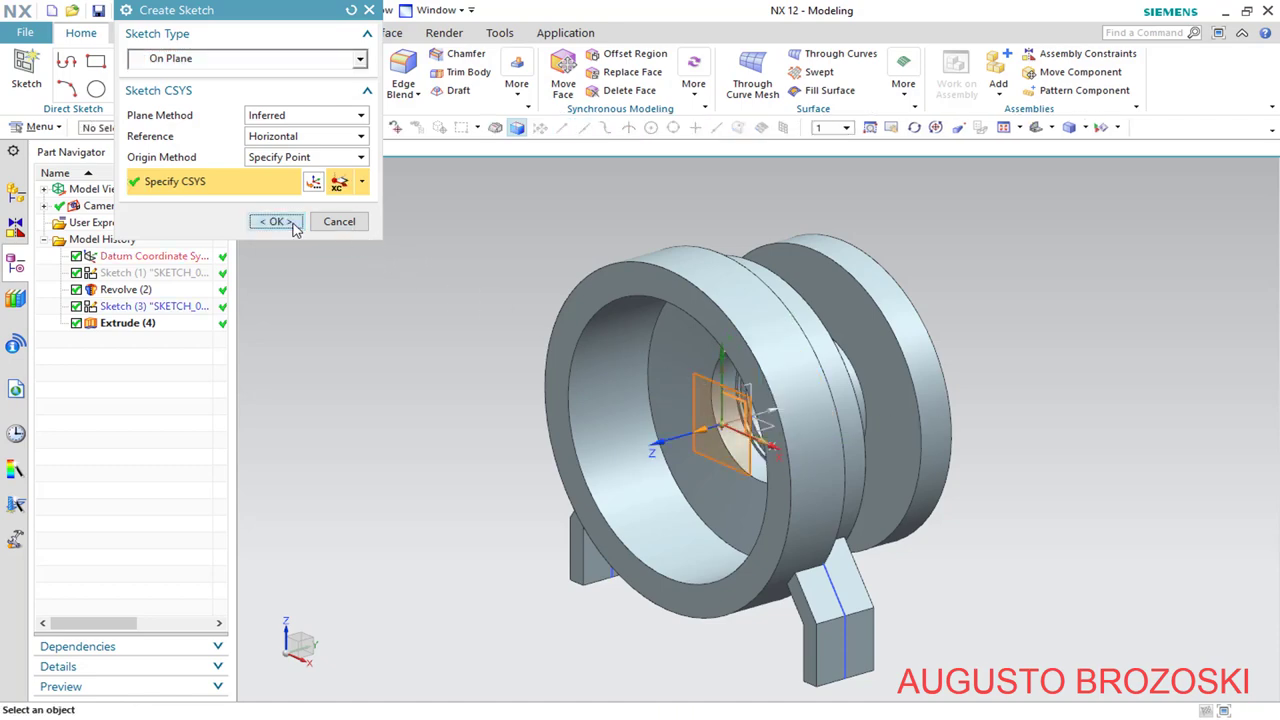
click(276, 221)
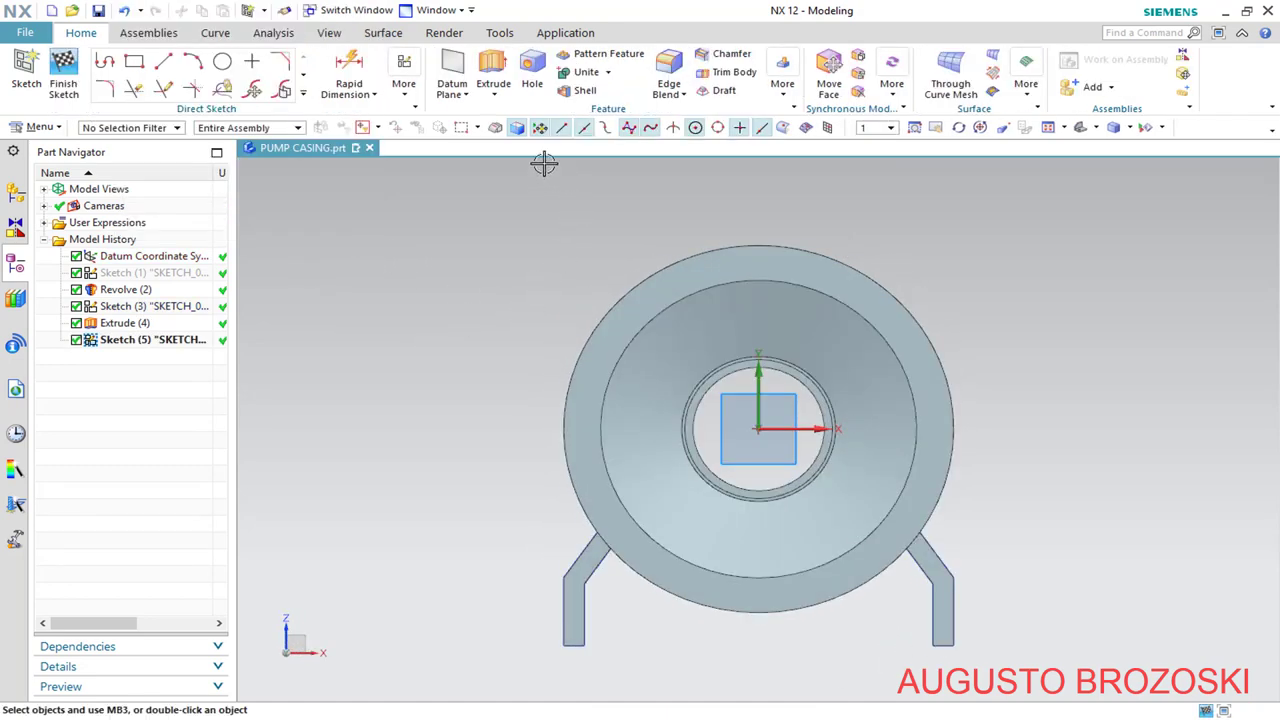
click(329, 33)
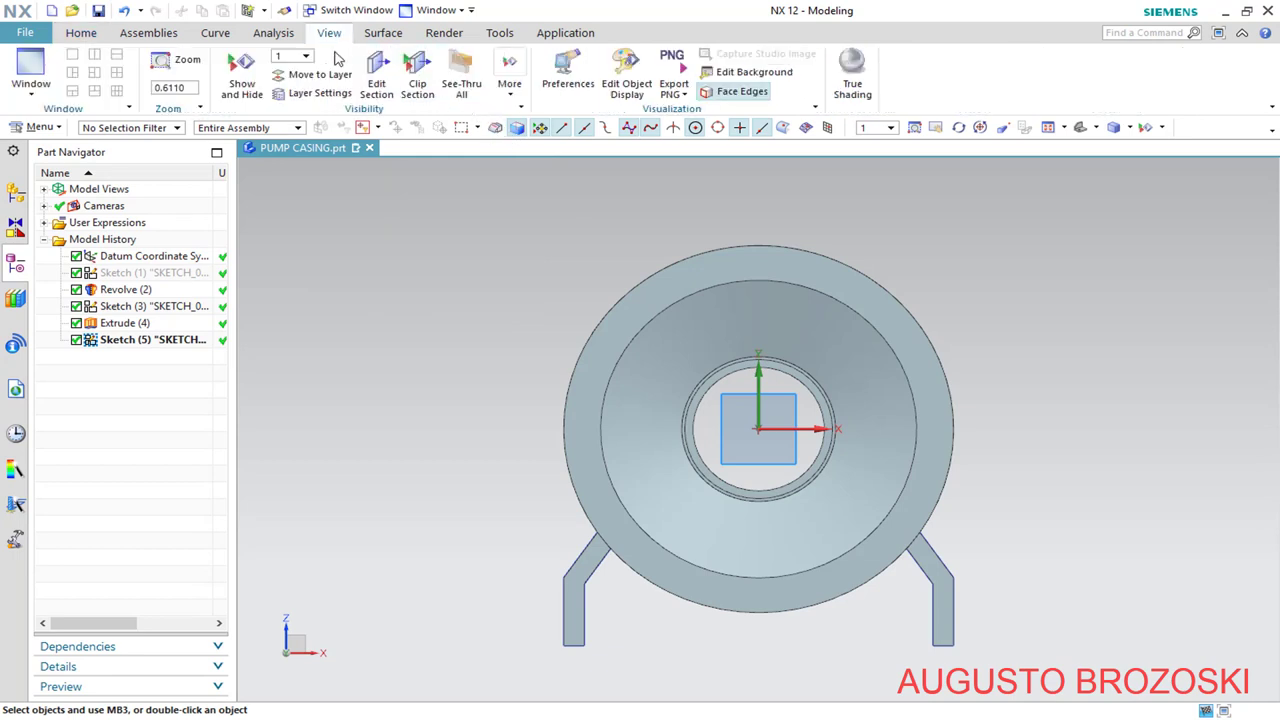
Apply a one-plane section view (Section 1) at offset 0 to cut the casing
click(378, 78)
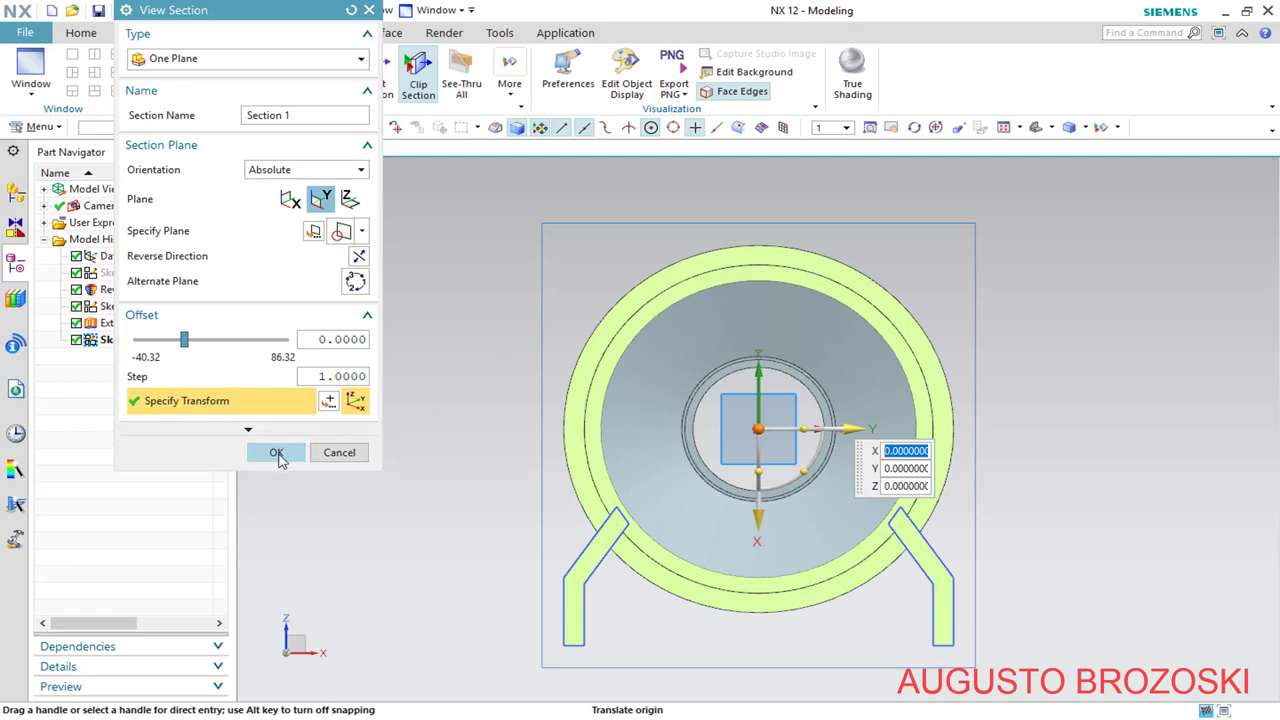
click(278, 453)
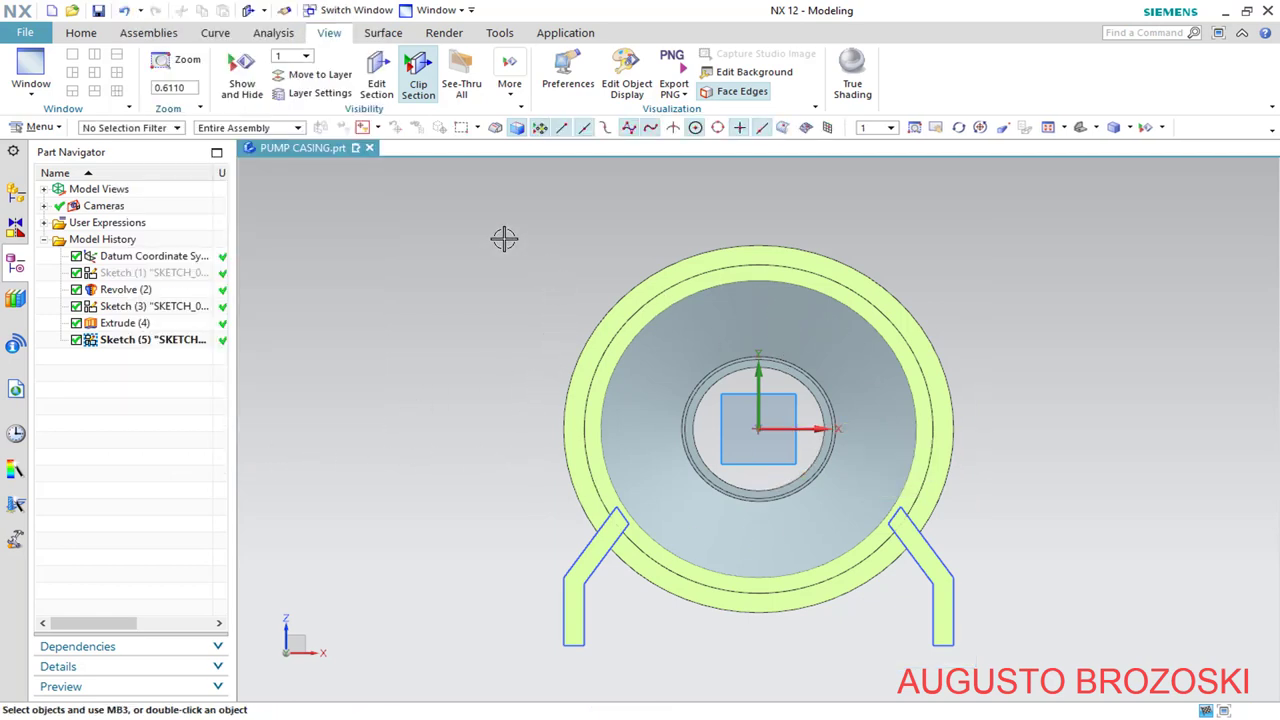
Draw Profile lines down both feet's inner edges, joined by a bottom line
click(81, 32)
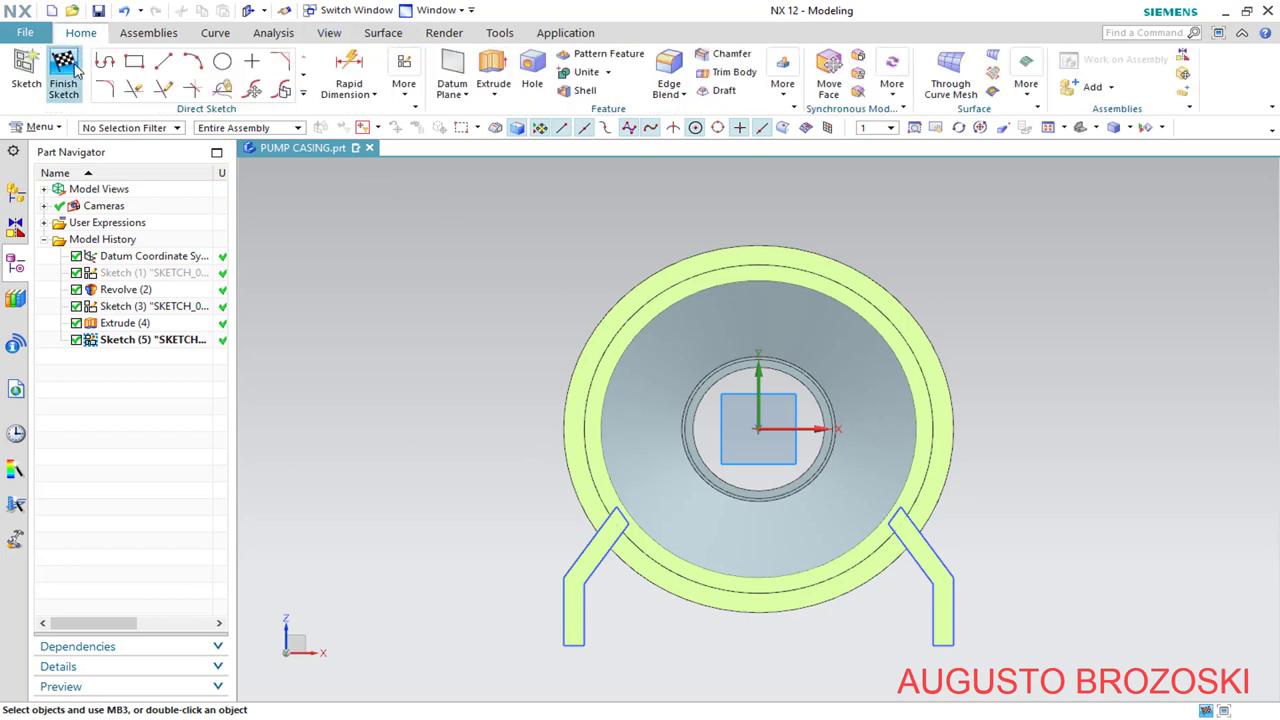
click(108, 68)
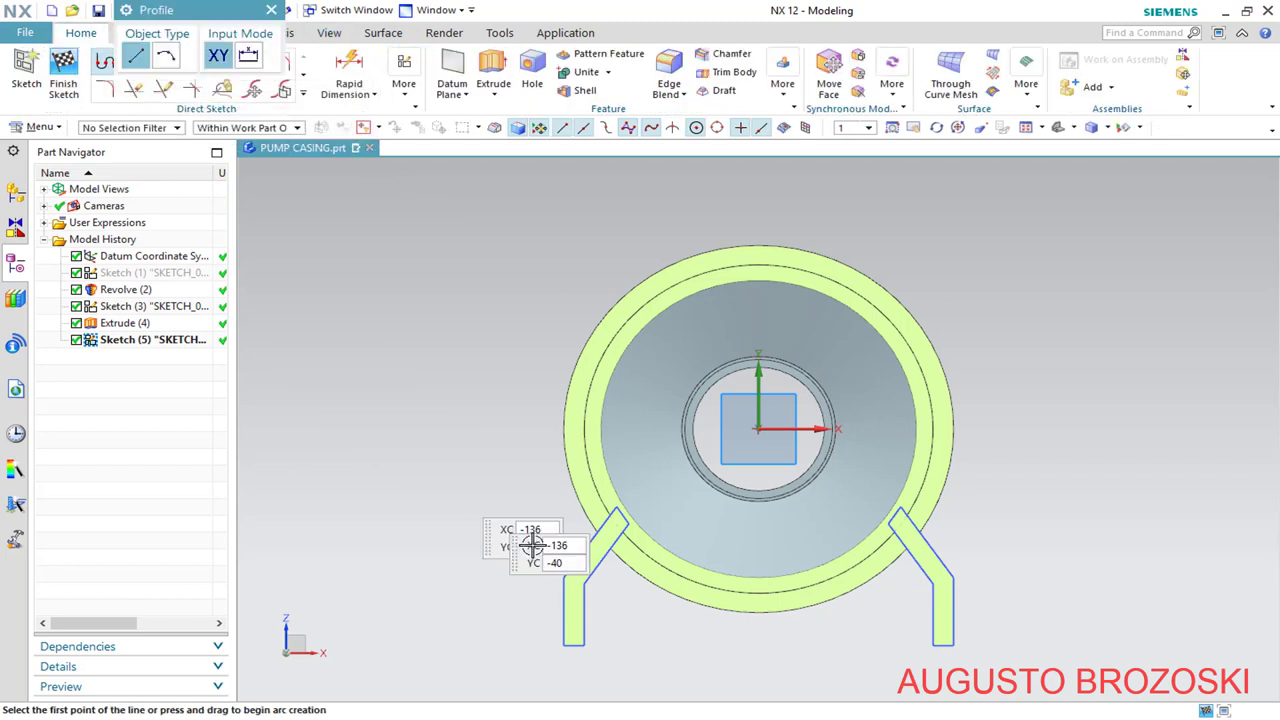
scroll(730, 631, up, 3)
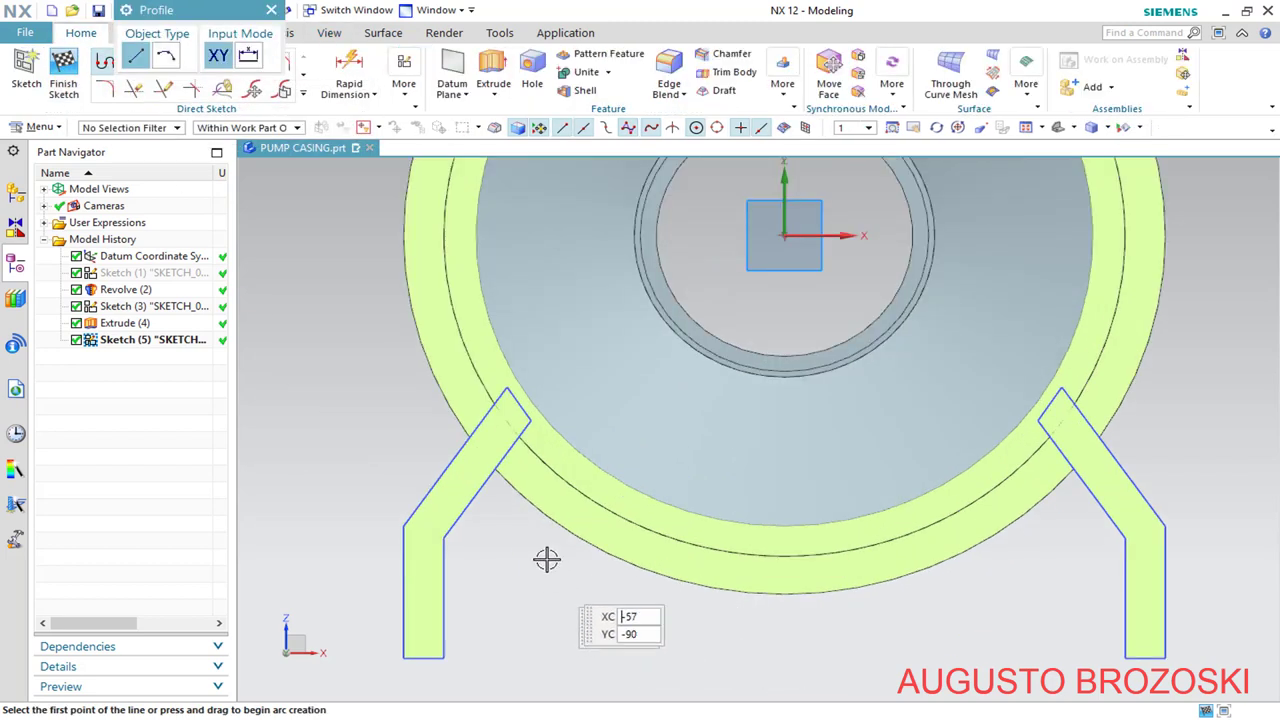
click(524, 425)
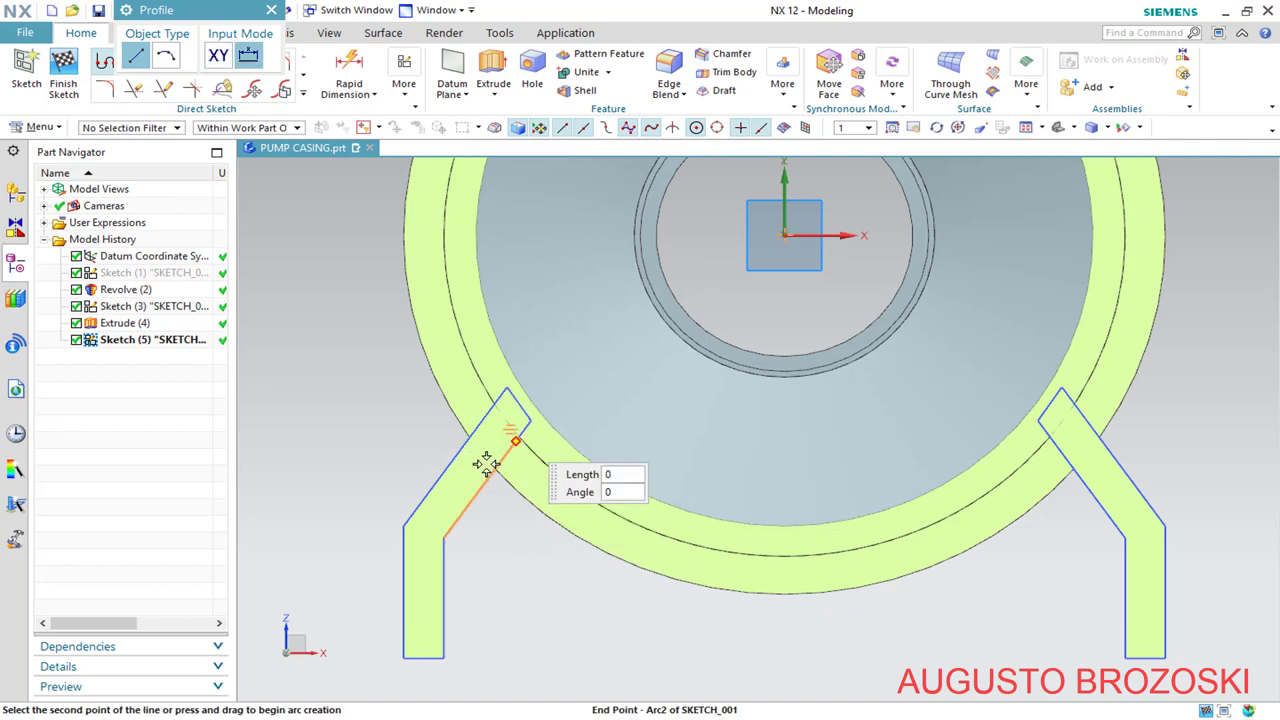
click(444, 538)
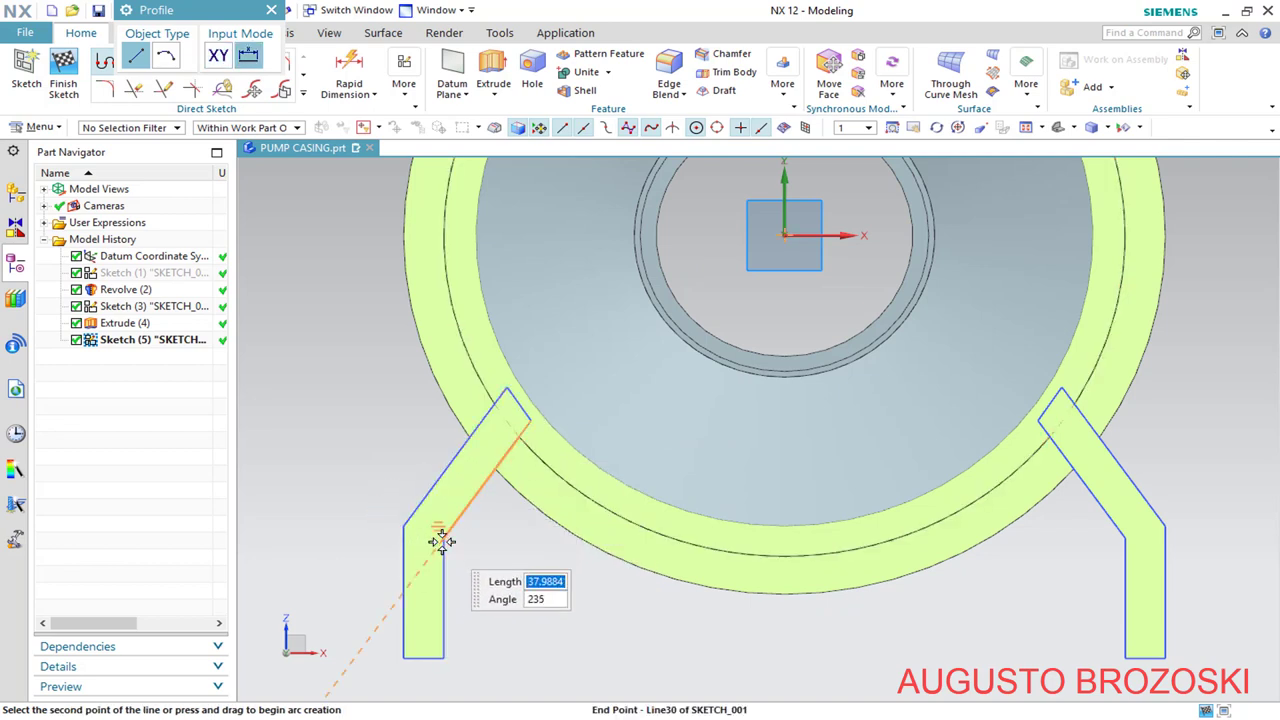
click(444, 657)
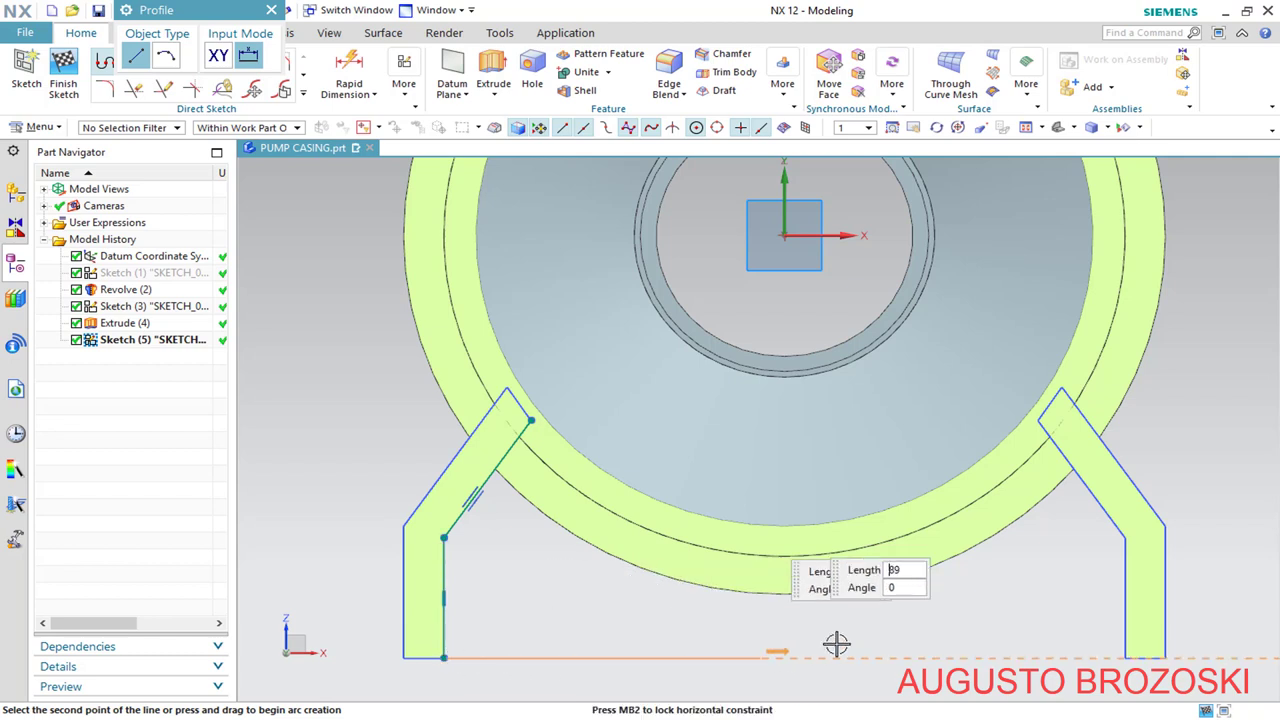
click(1124, 657)
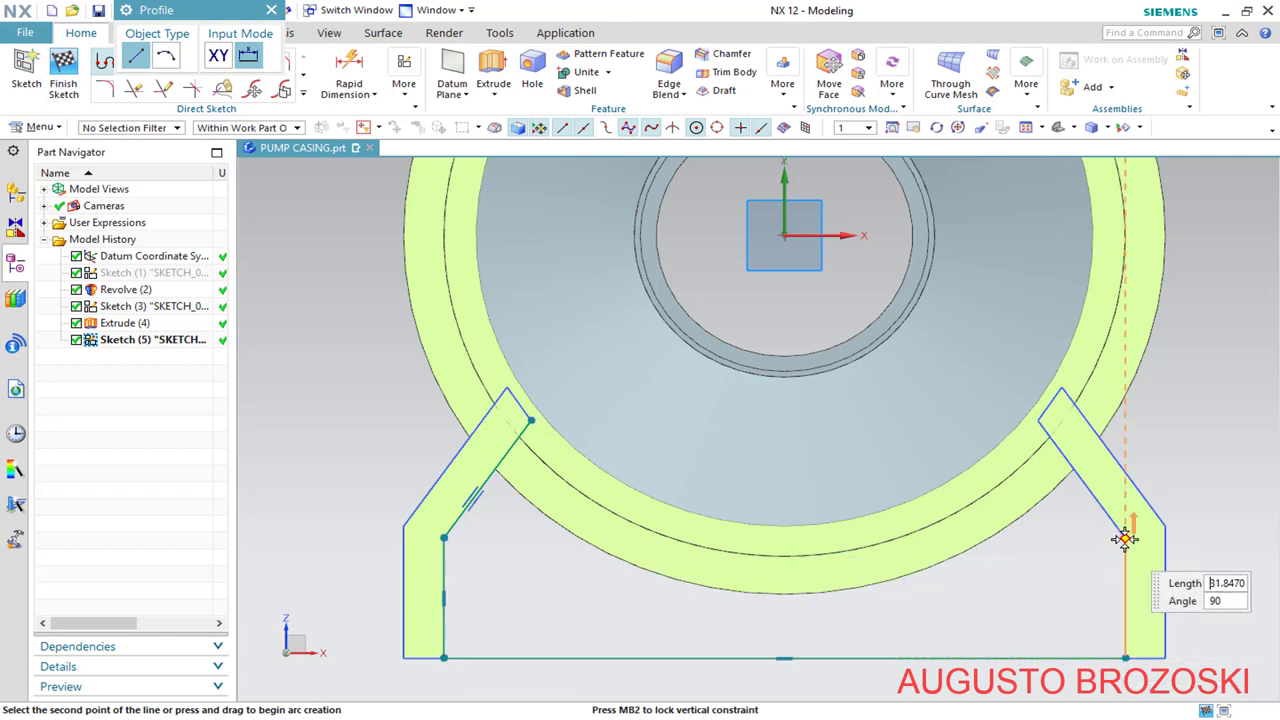
click(1085, 492)
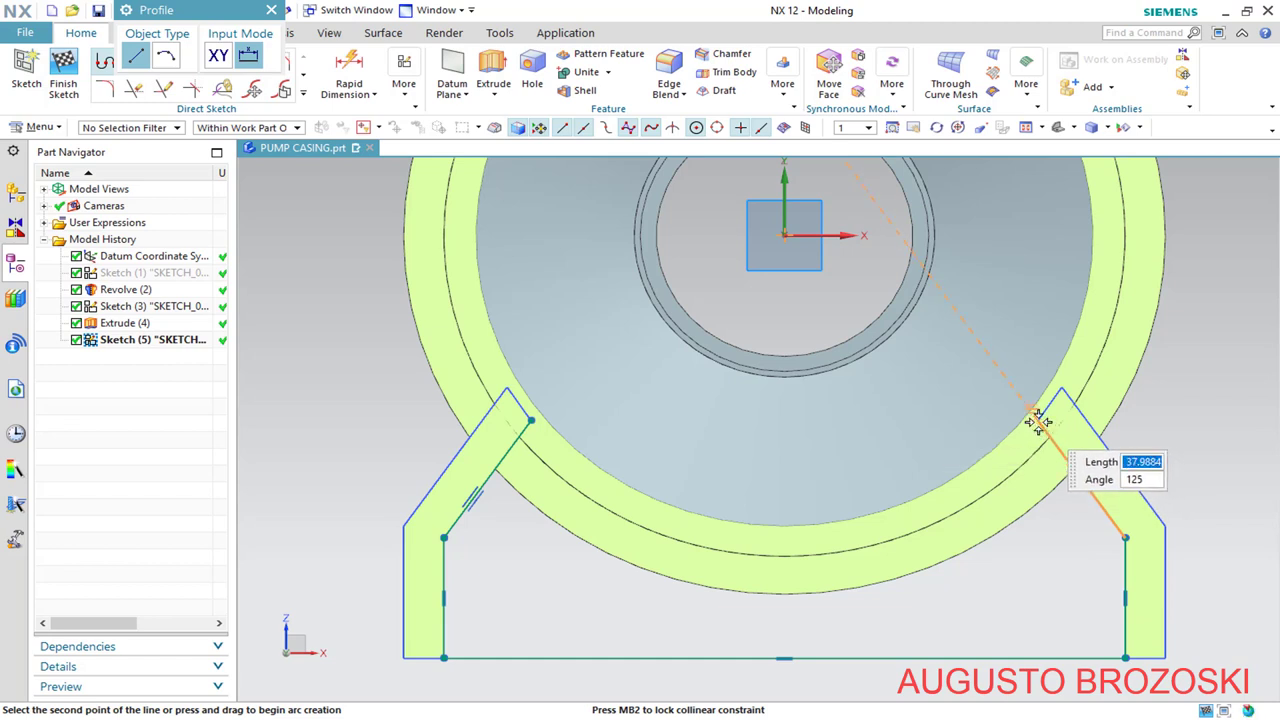
click(1040, 421)
middle_click(632, 480)
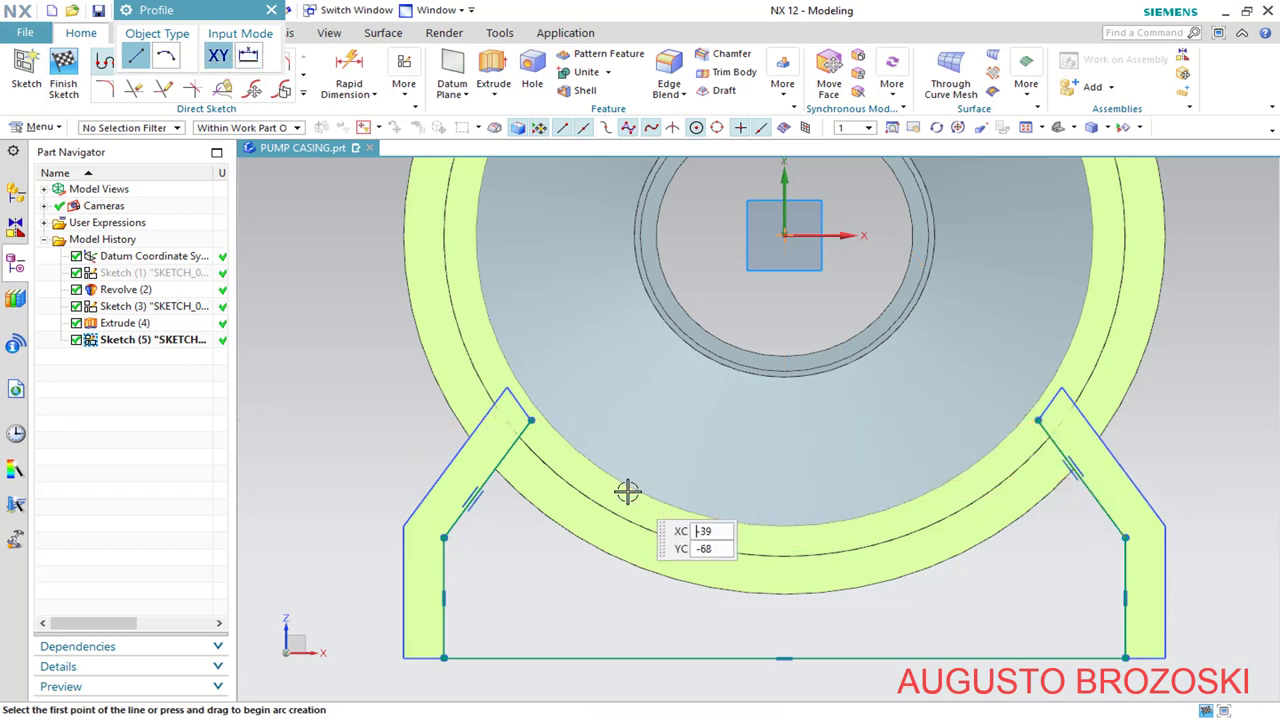
click(271, 9)
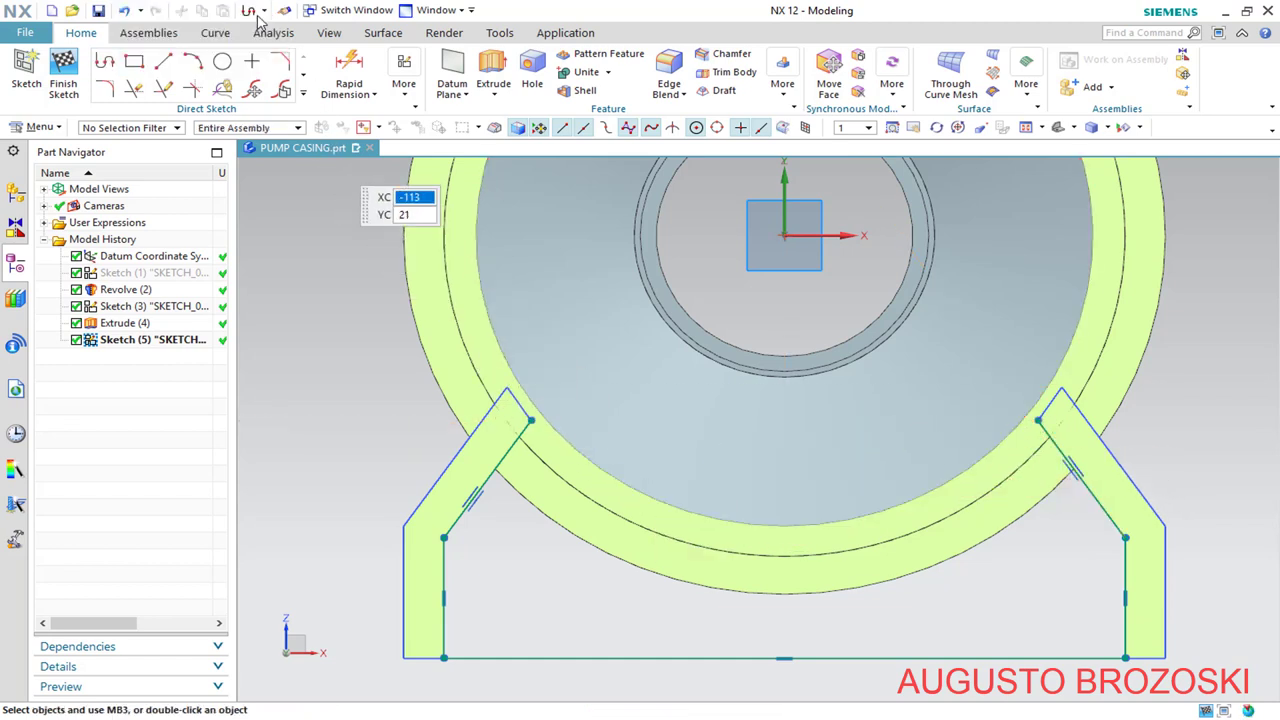
Add a Ø160 circle at the origin, trim away its upper part, and finish the sketch
click(221, 66)
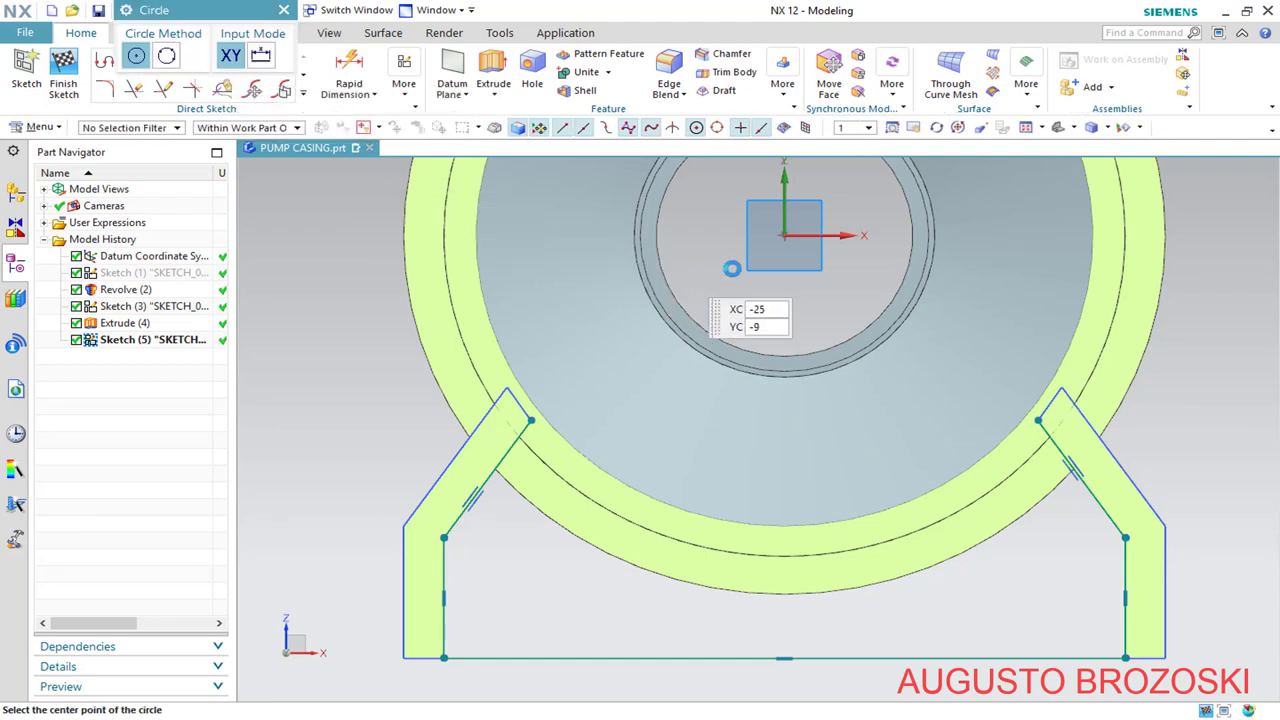
click(786, 235)
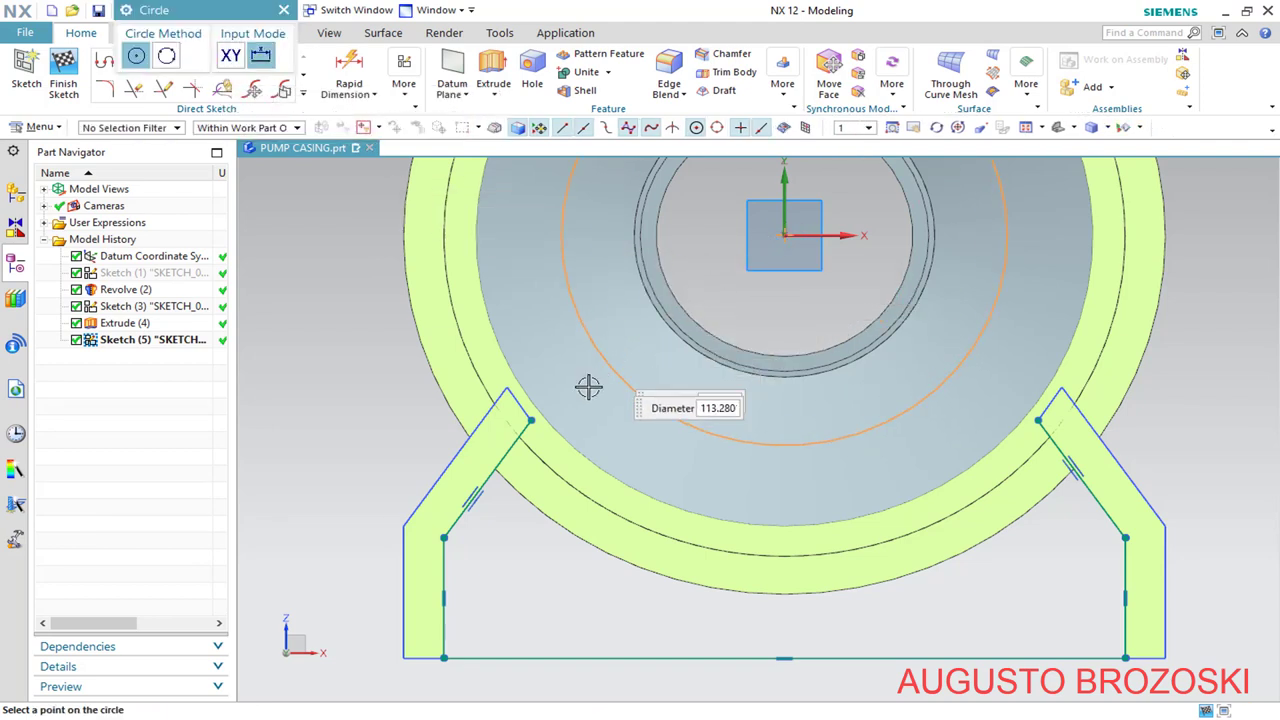
click(533, 418)
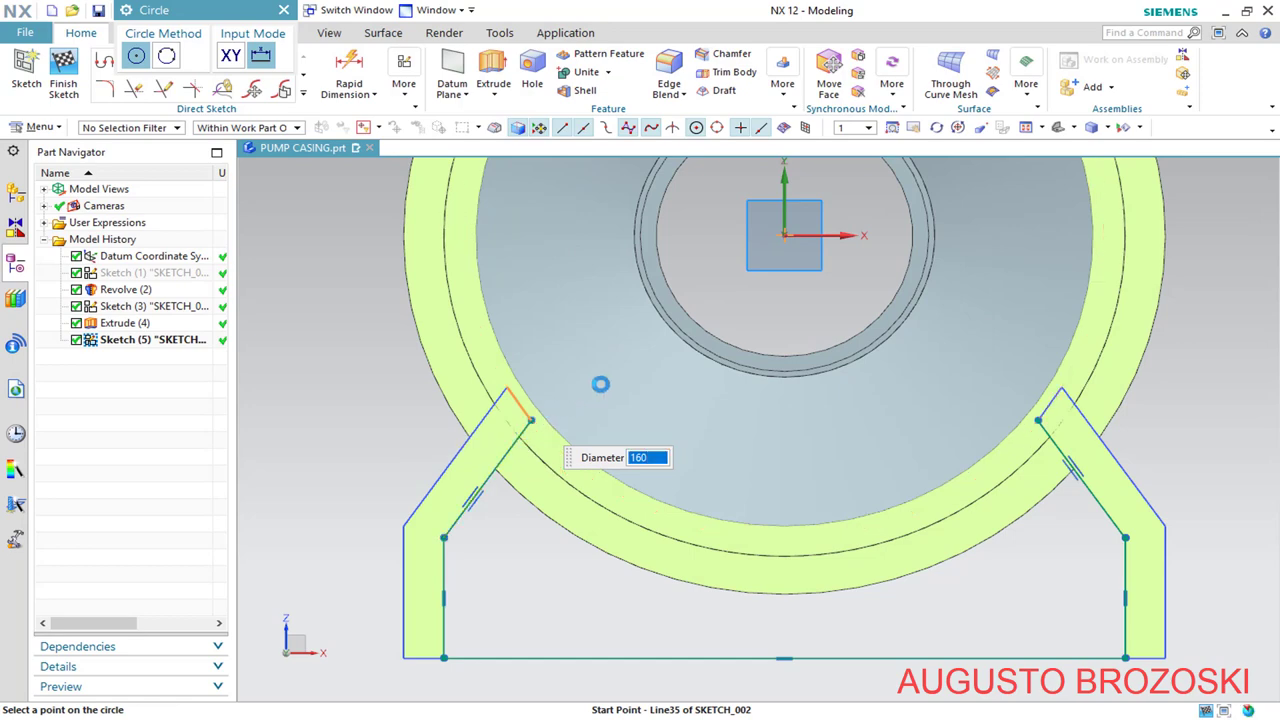
key(Escape)
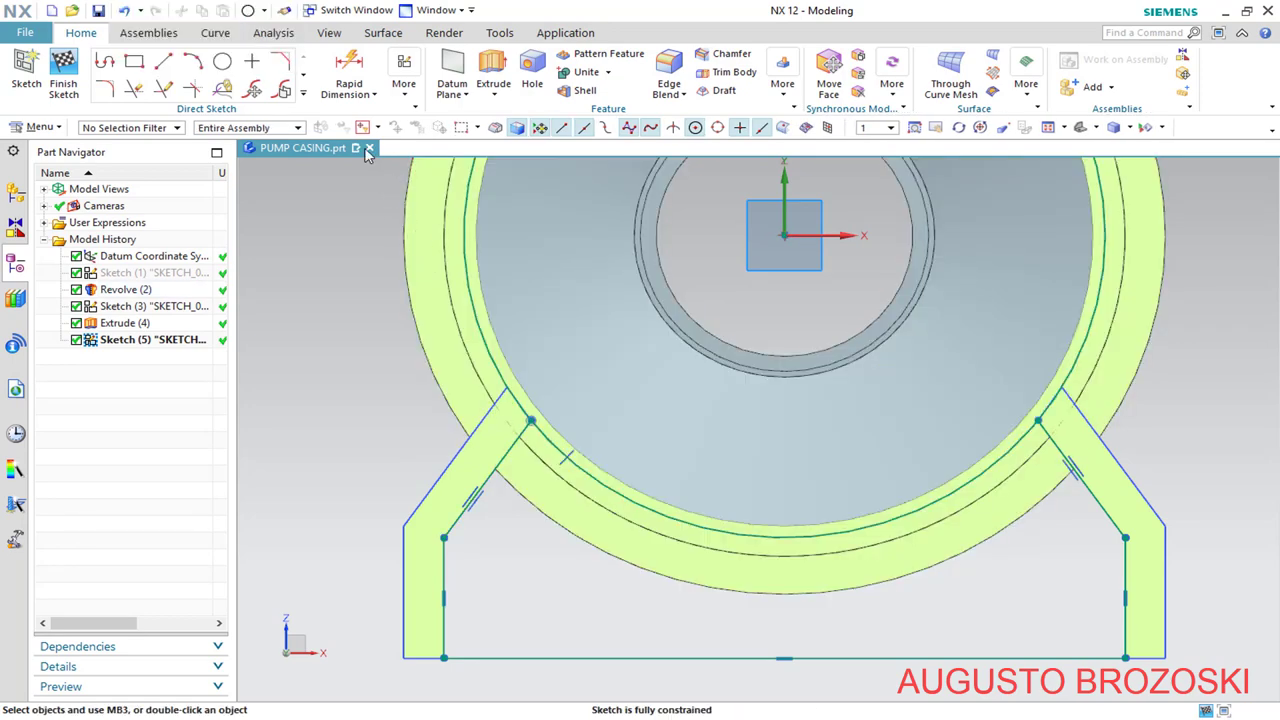
click(163, 88)
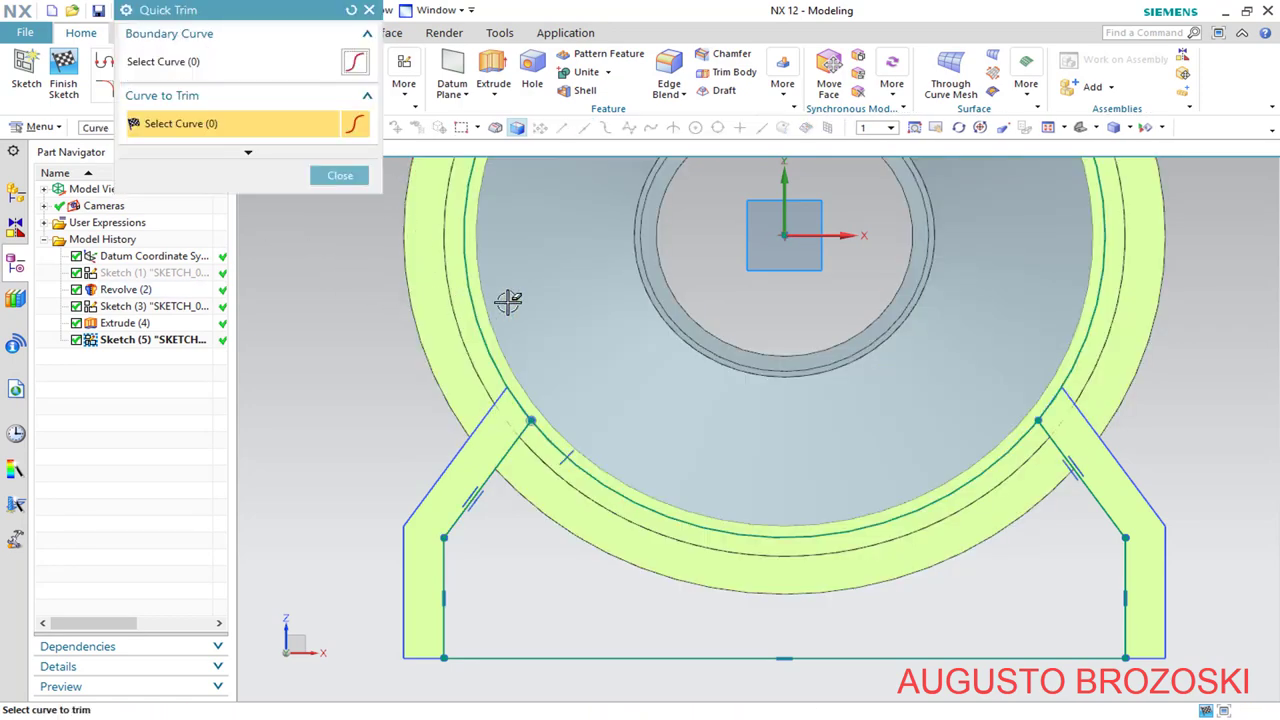
click(452, 343)
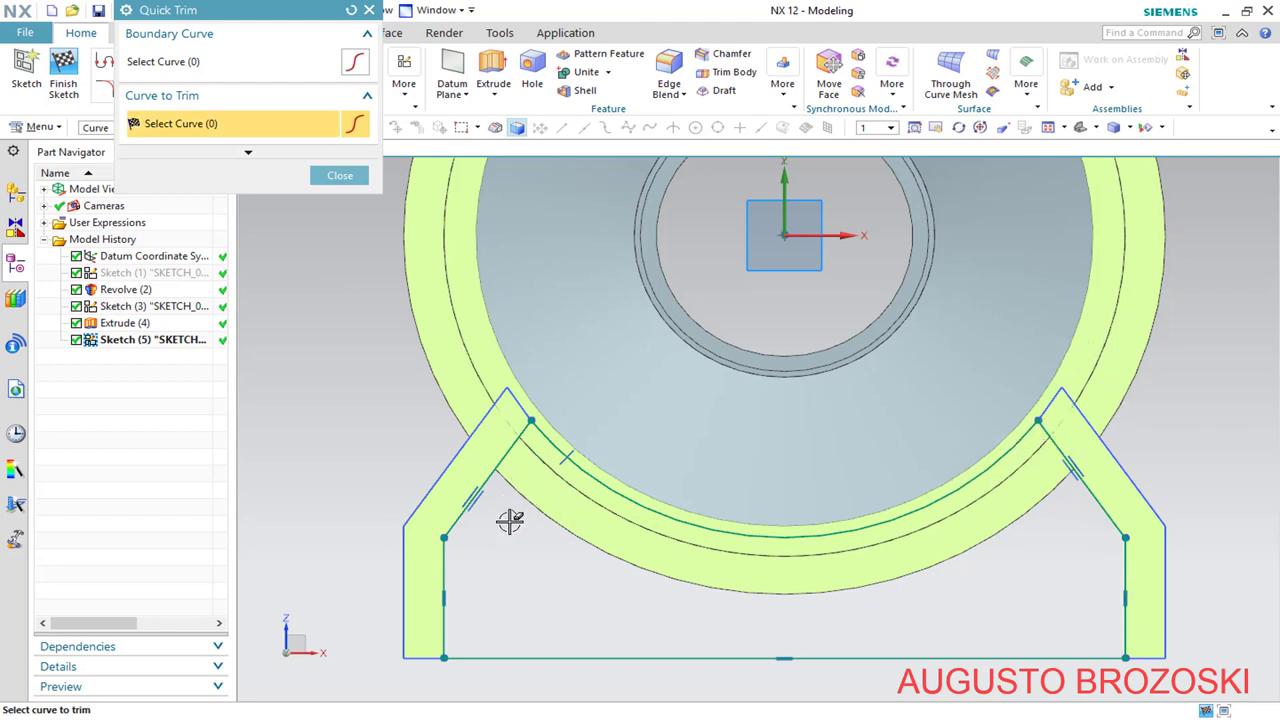
click(341, 176)
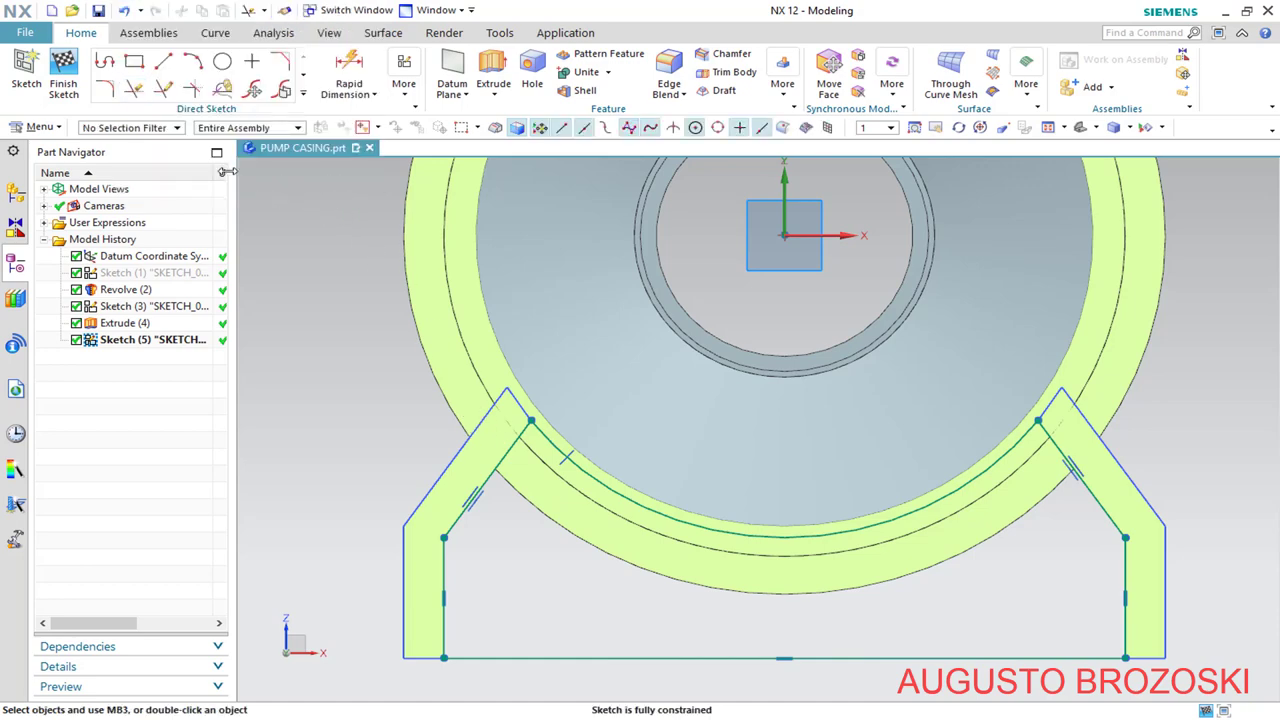
click(63, 72)
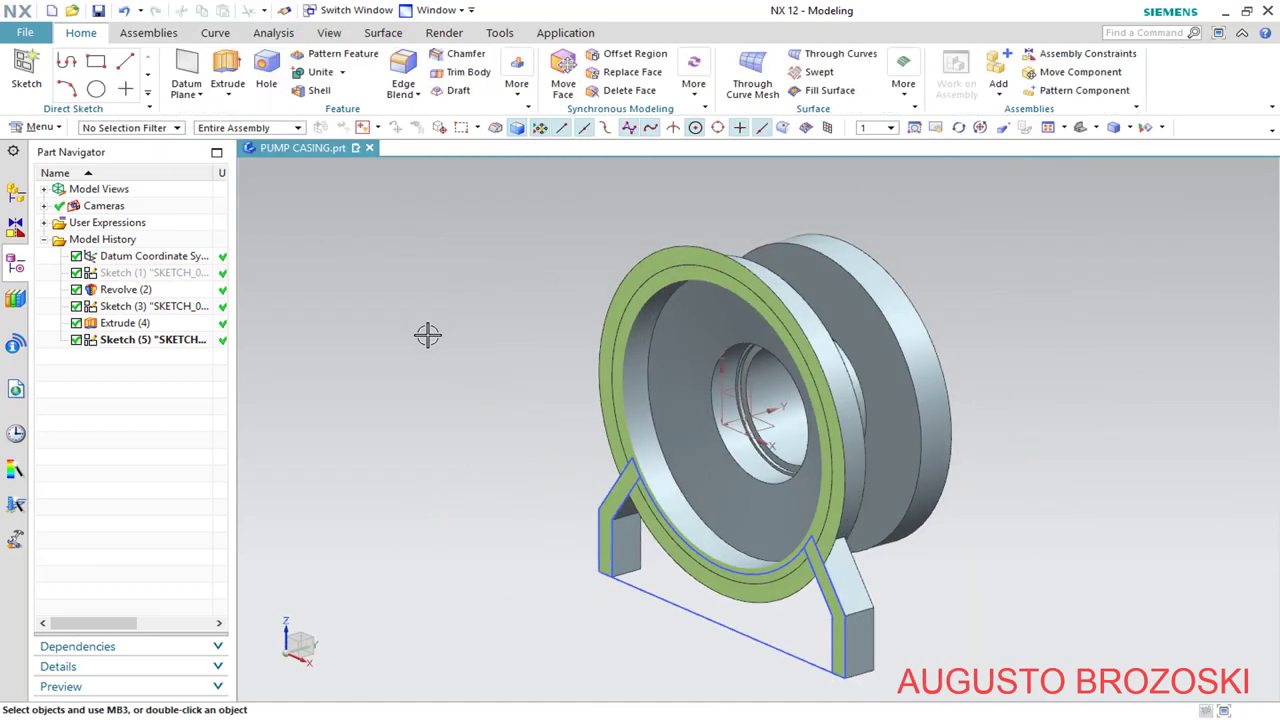
Turn off the section cut to show the whole casing
click(333, 33)
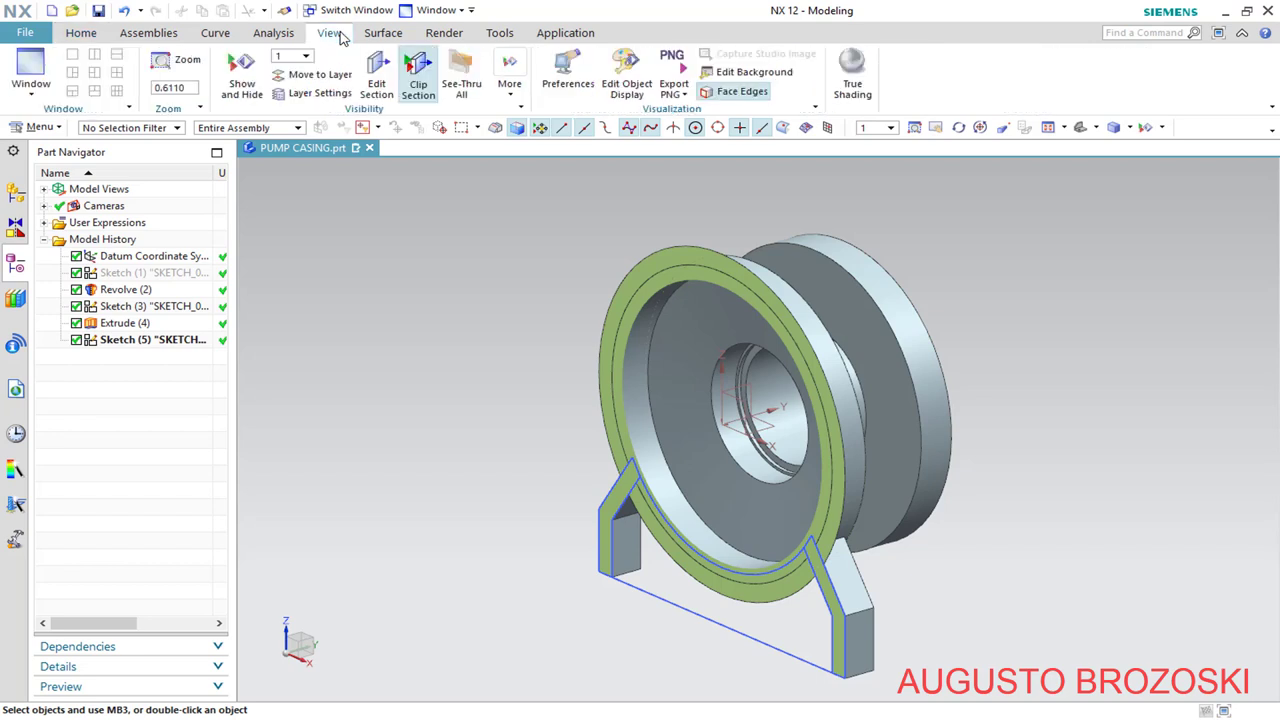
click(418, 75)
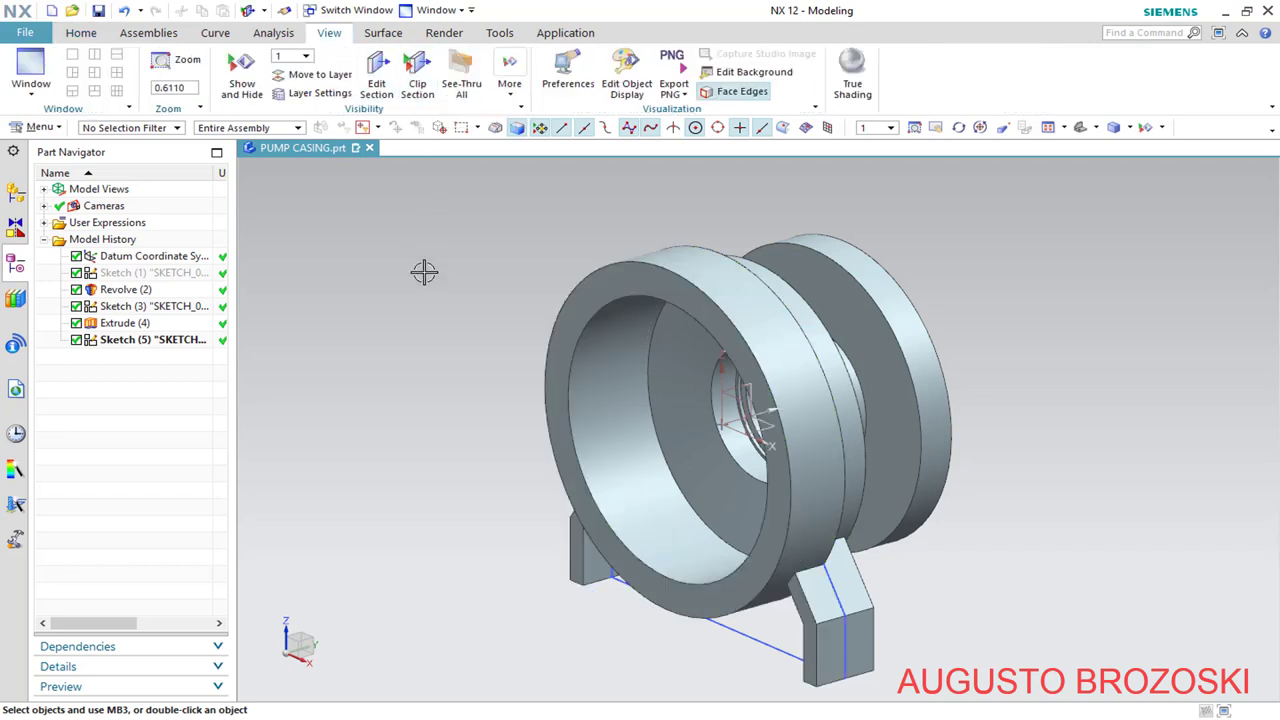
click(81, 33)
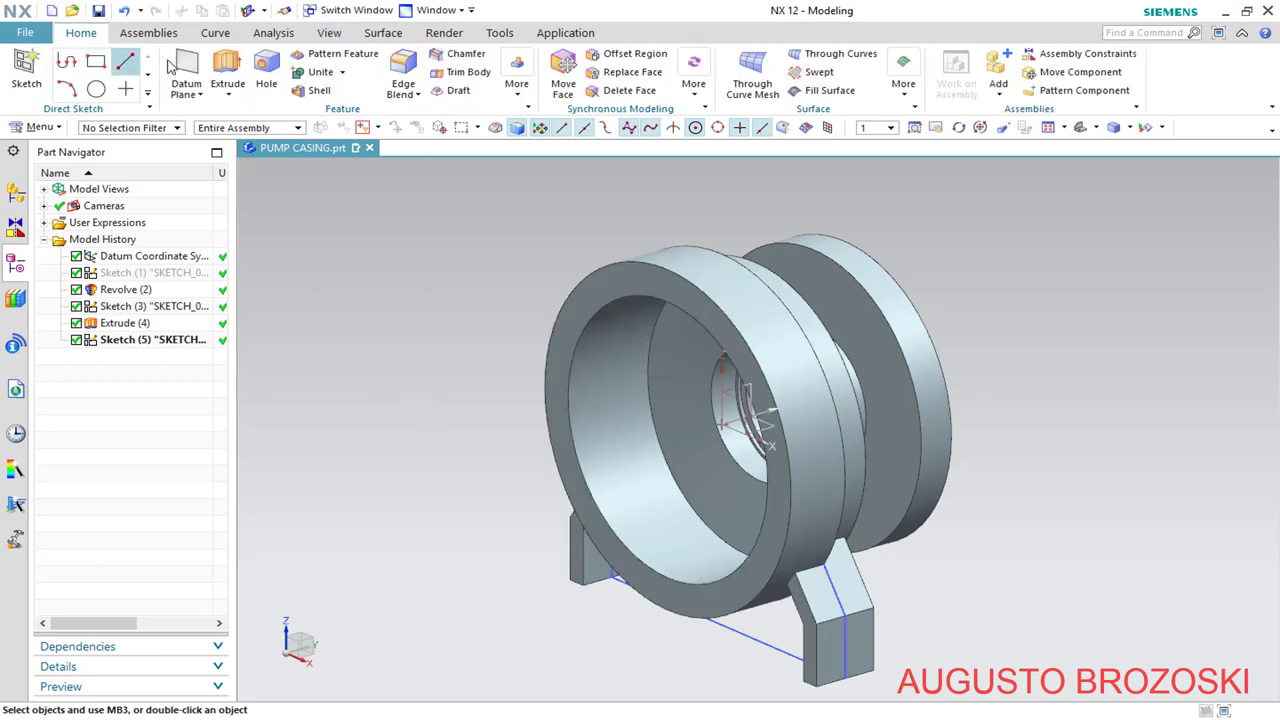
Extrude the rib curves 3 mm symmetrically and unite them with the casing body
click(227, 75)
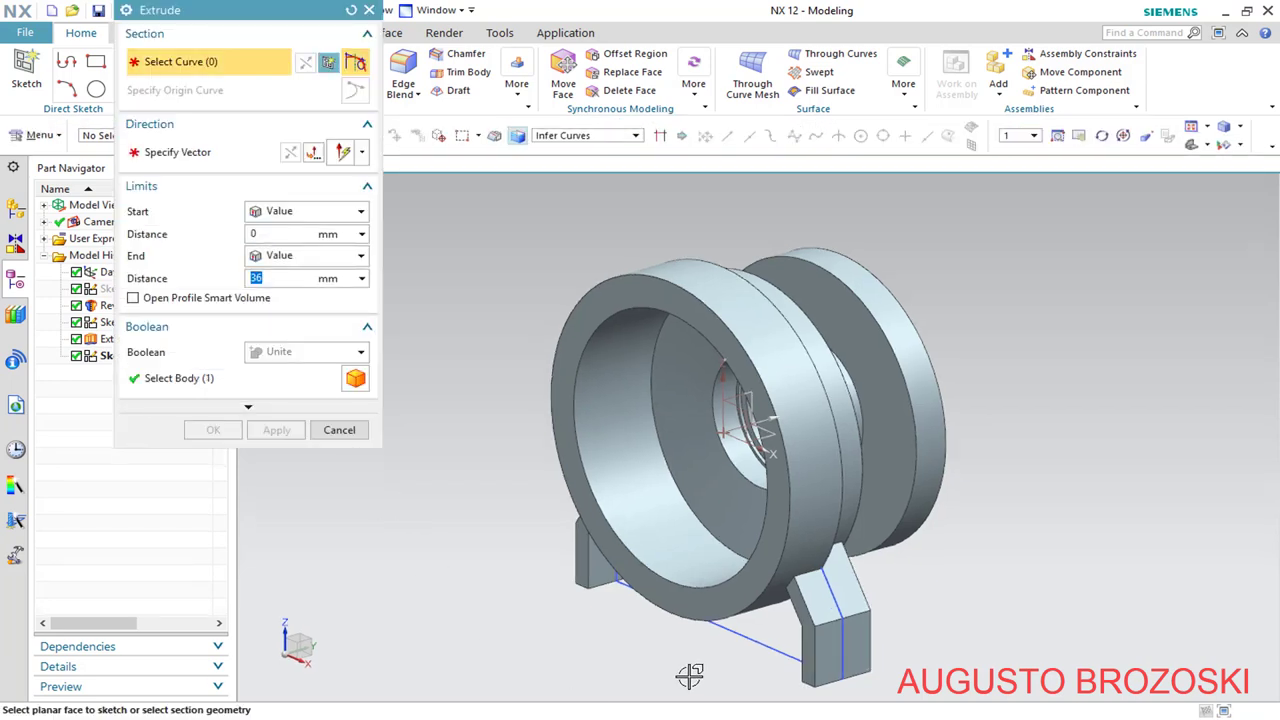
click(748, 646)
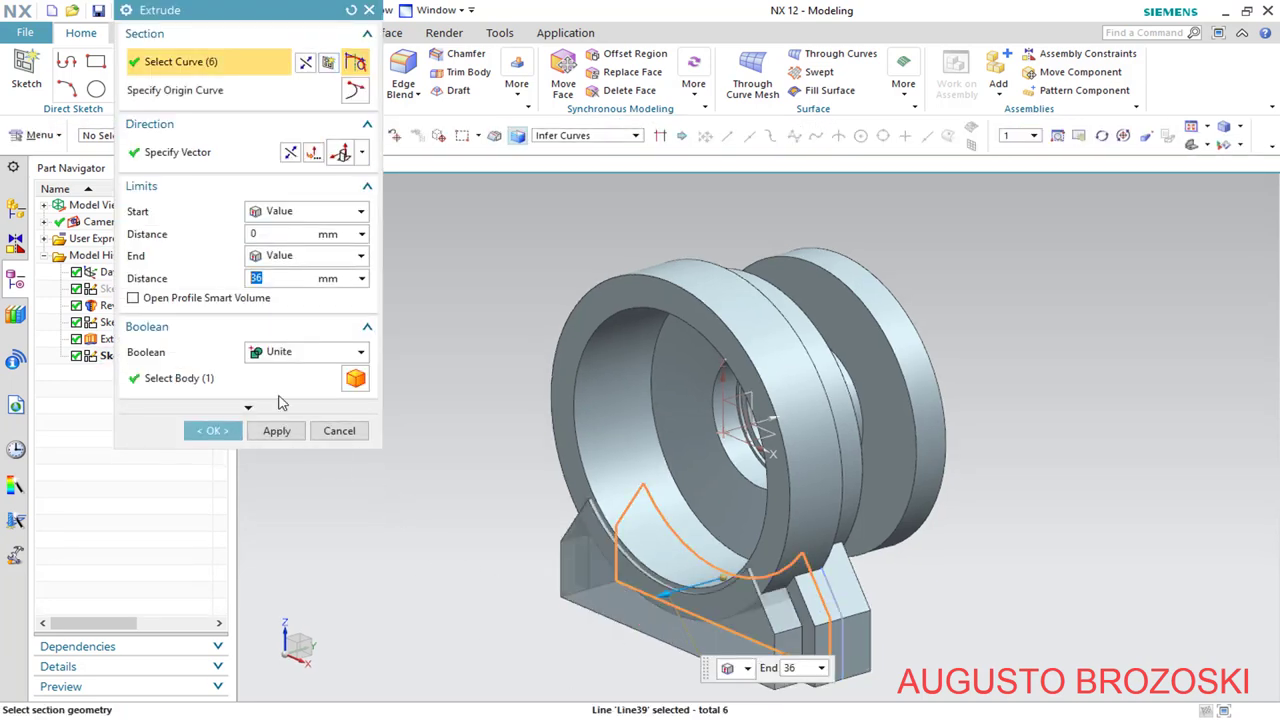
click(355, 256)
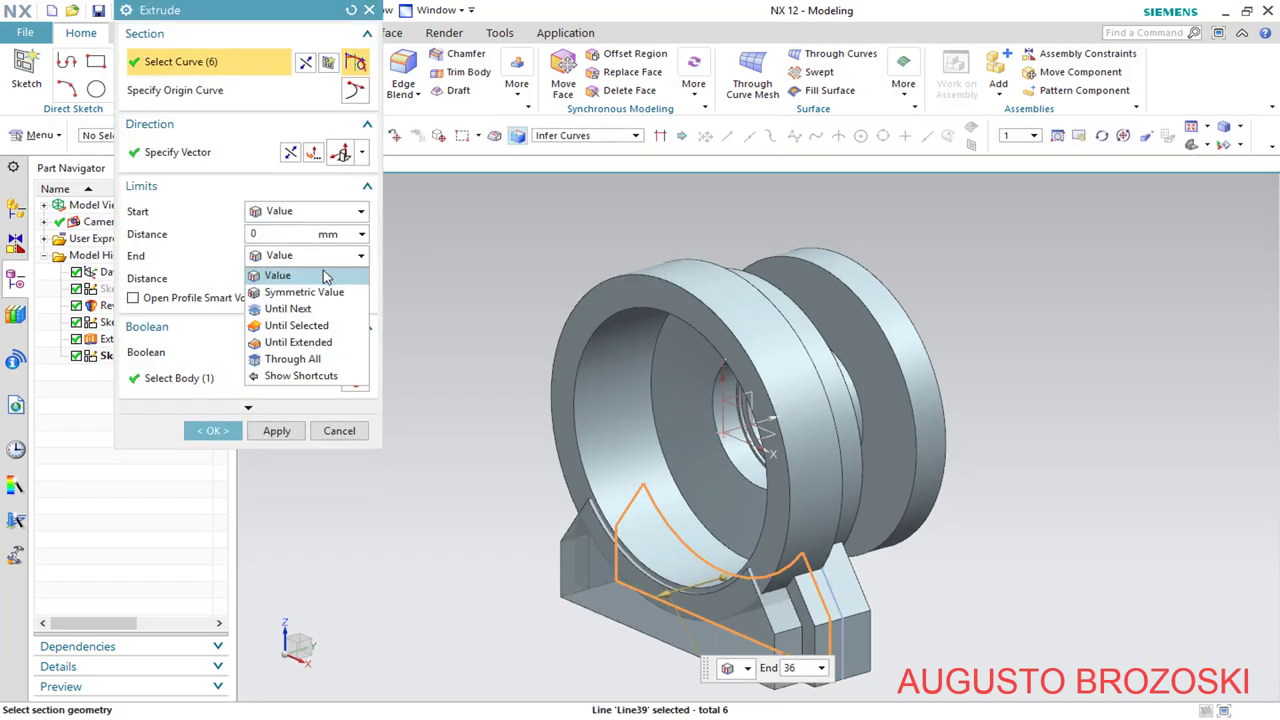
click(310, 289)
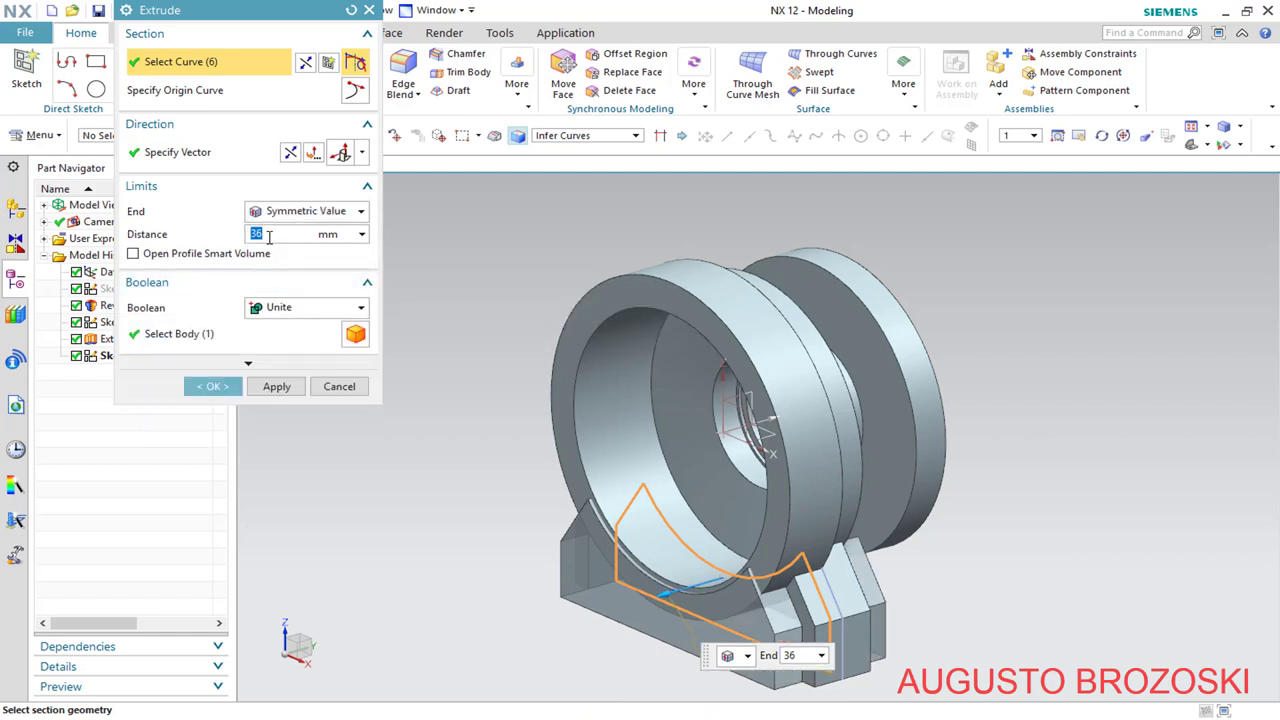
key(Return)
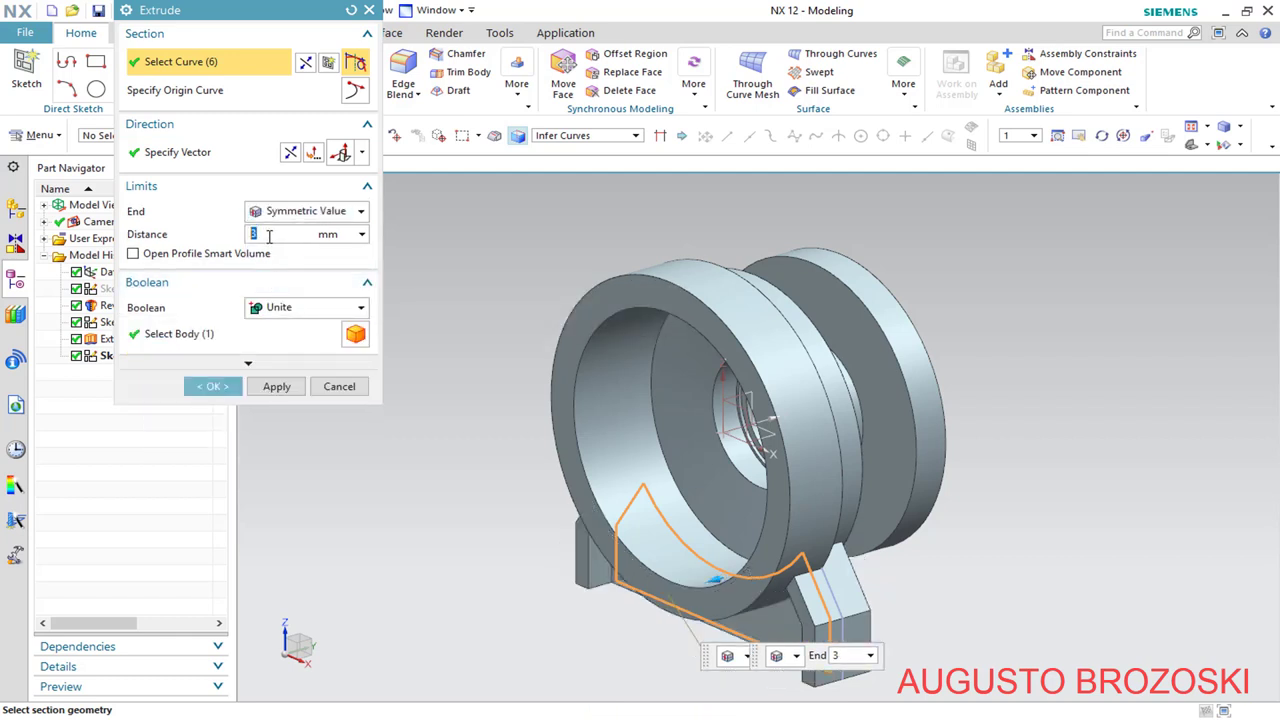
middle_drag(681, 538, 690, 445)
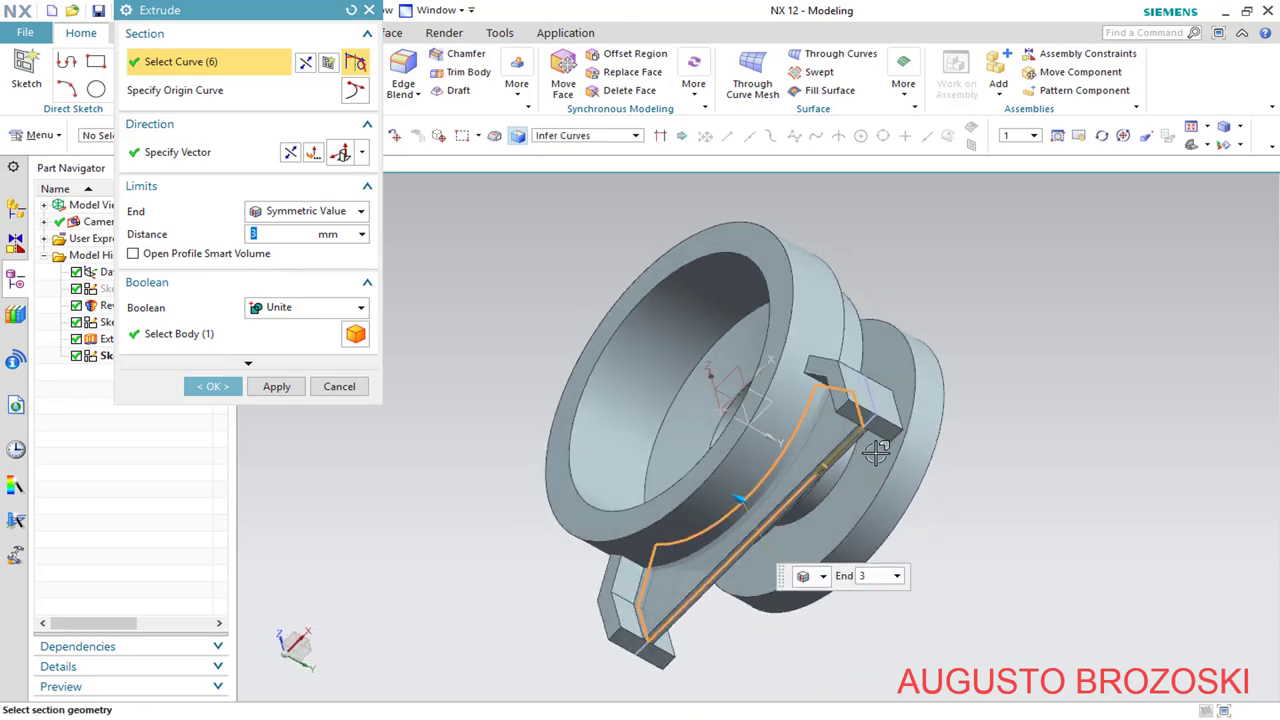
scroll(863, 449, down, 6)
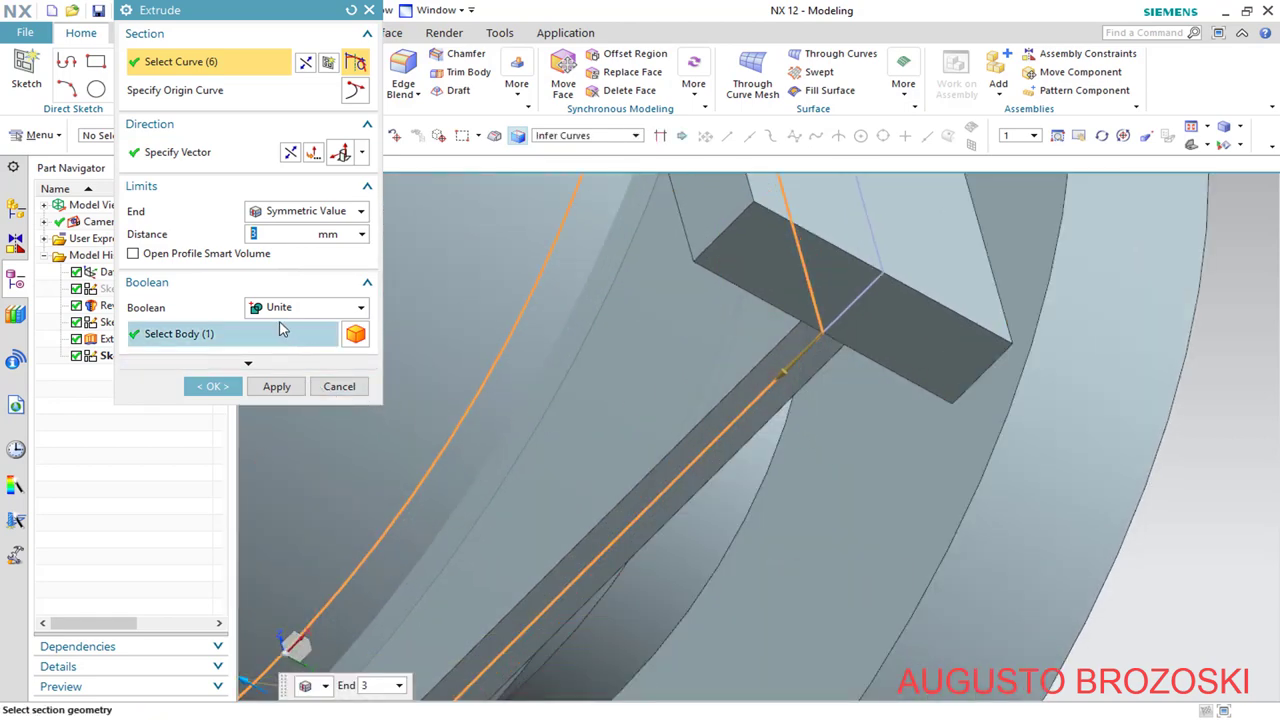
click(226, 338)
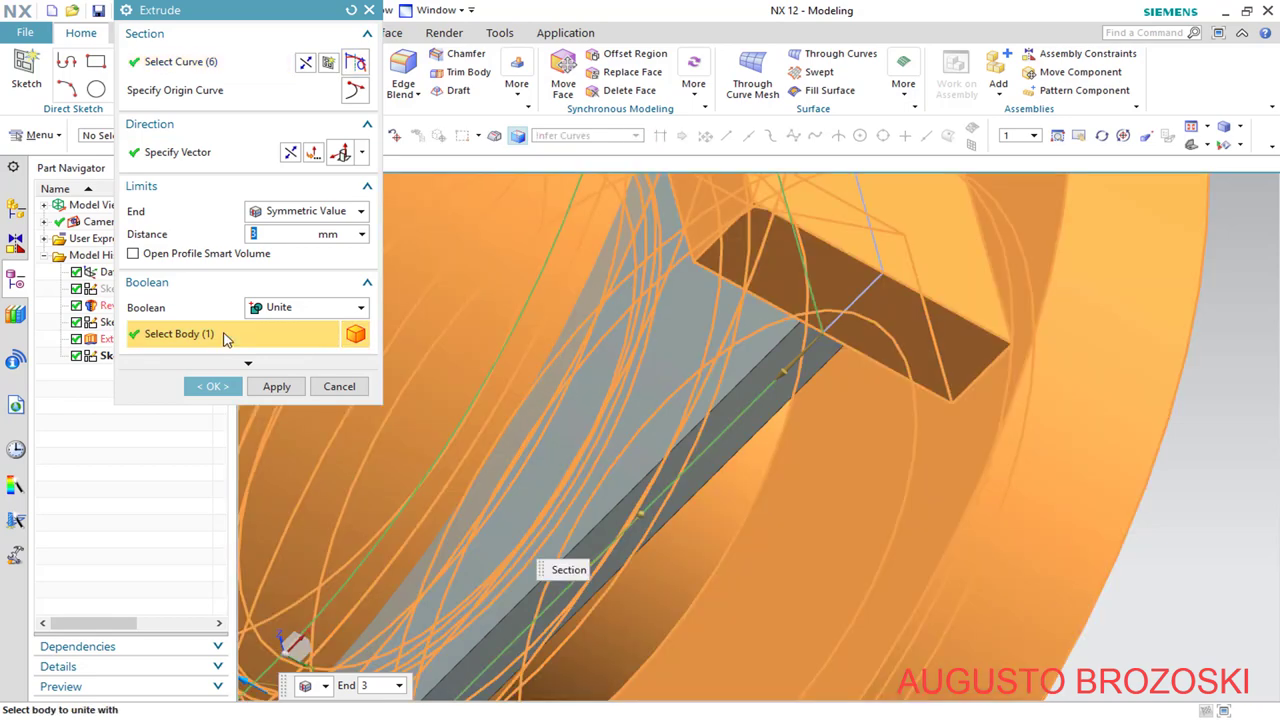
click(214, 386)
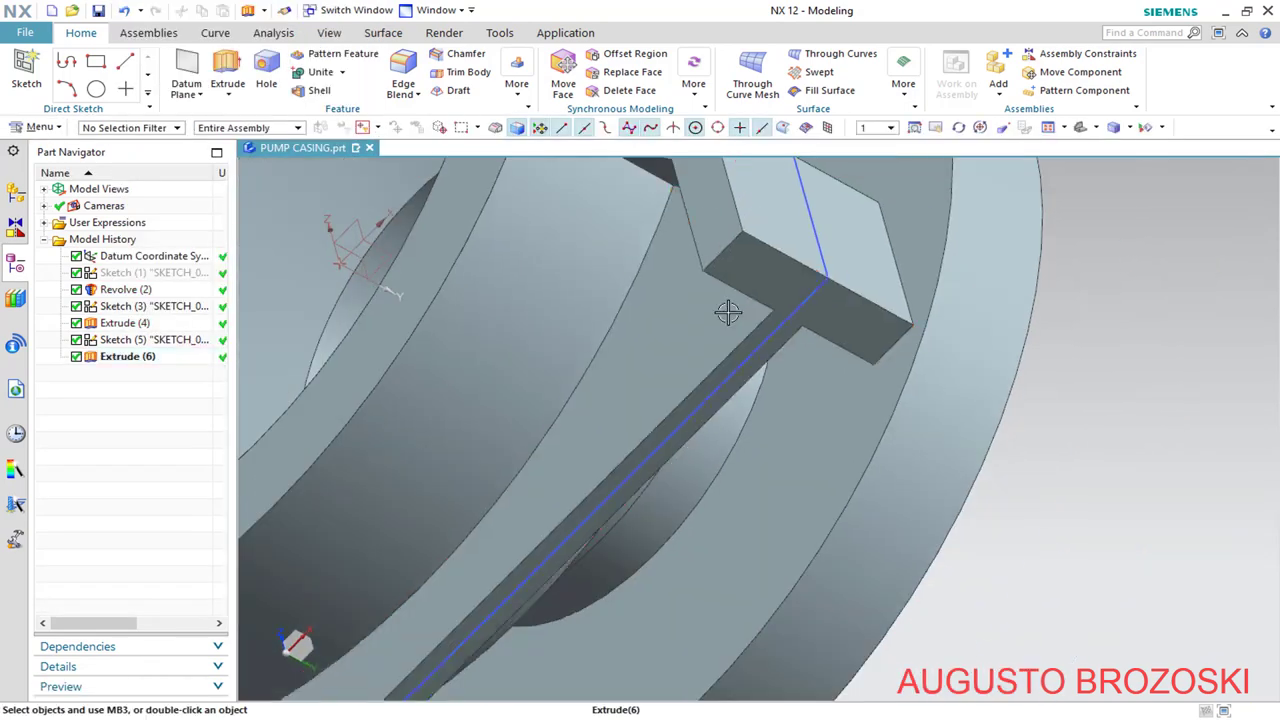
Fit the whole casing in the view and save the part
scroll(728, 313, down, 5)
mouse_move(728, 313)
middle_down()
mouse_move(820, 355)
mouse_move(850, 330)
mouse_move(826, 309)
mouse_move(742, 300)
middle_up()
click(1080, 127)
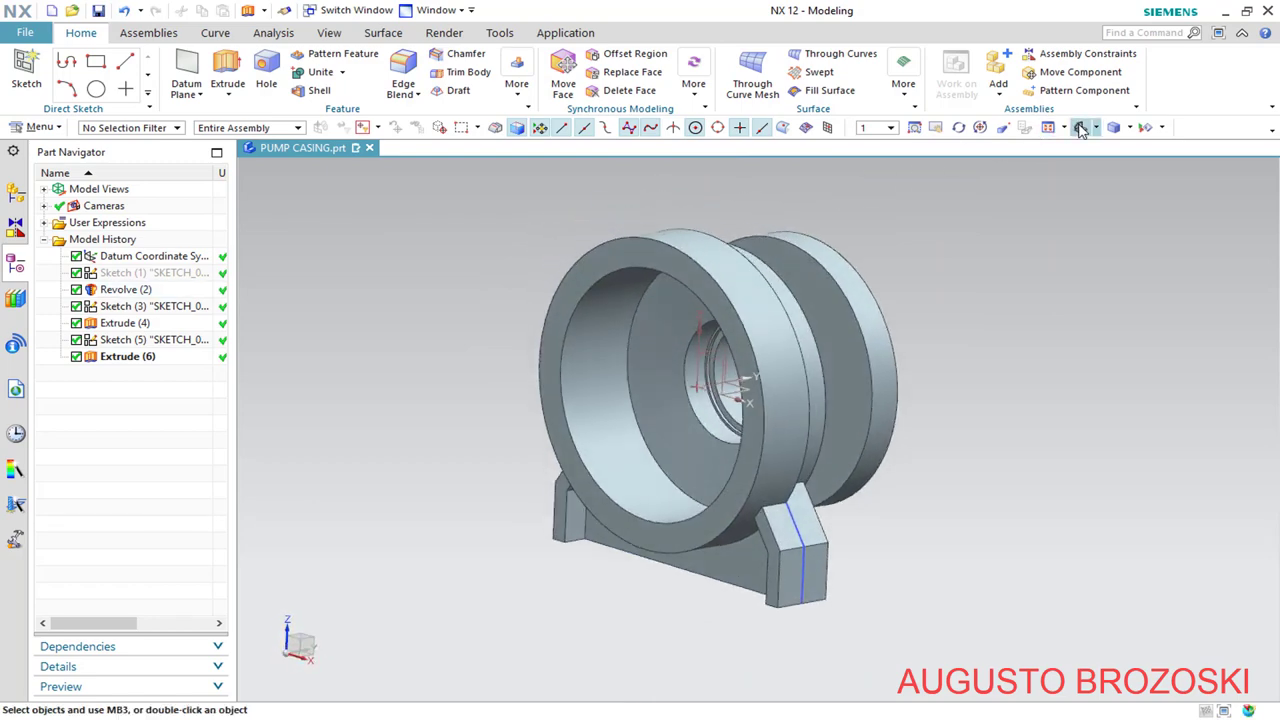
click(96, 11)
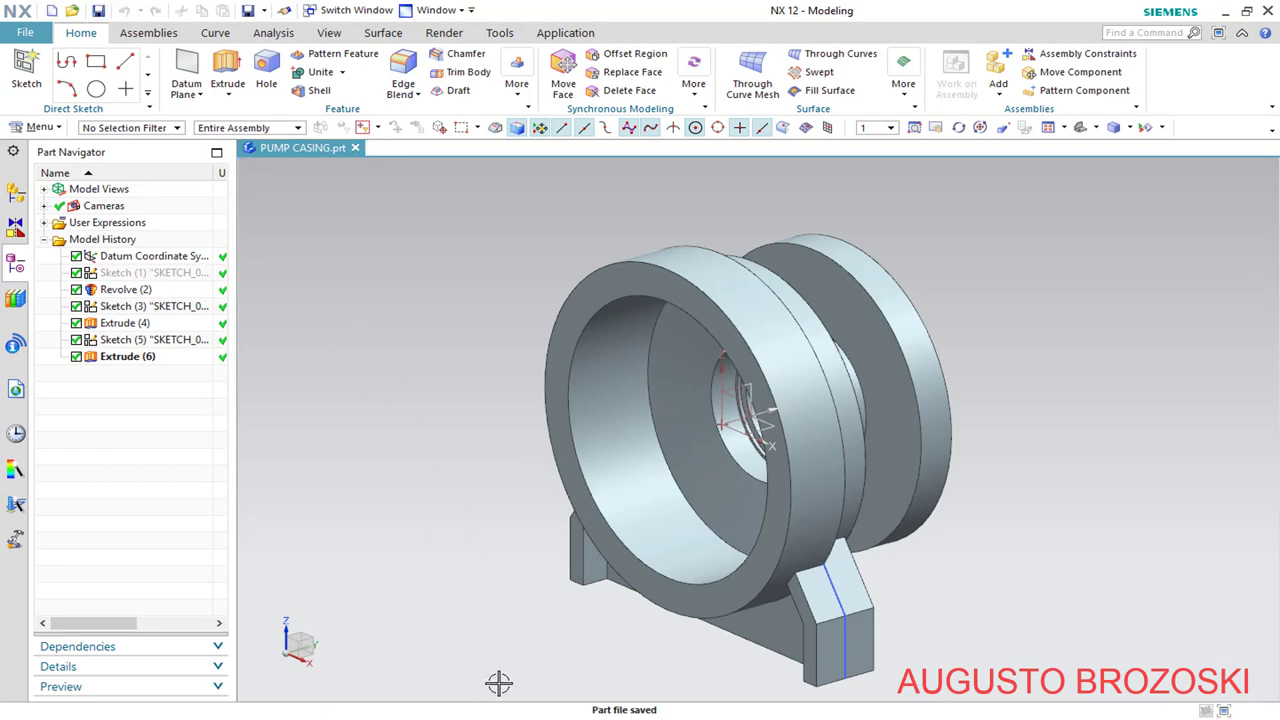
key(alt+Tab)
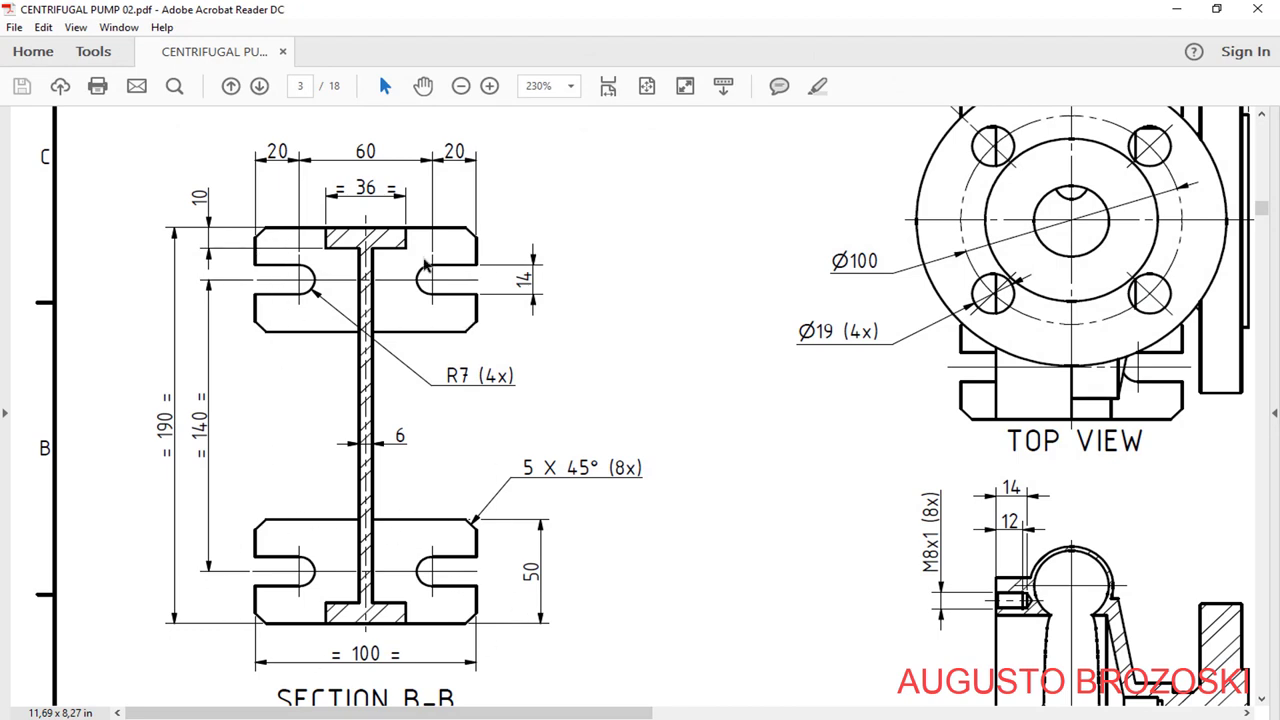
Minimize the PDF drawing after reviewing Section B-B
click(1177, 12)
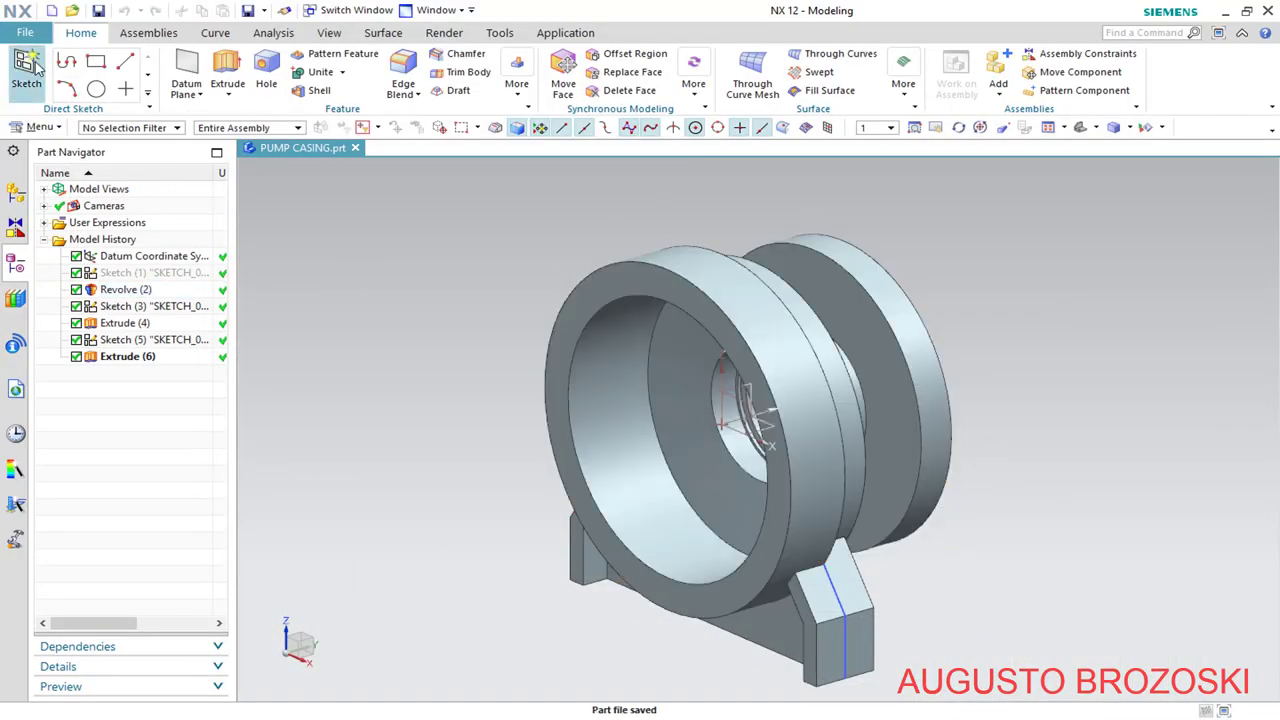
Create a new sketch on the foot's end face
click(28, 66)
middle_drag(500, 434, 524, 280)
scroll(871, 209, up, 5)
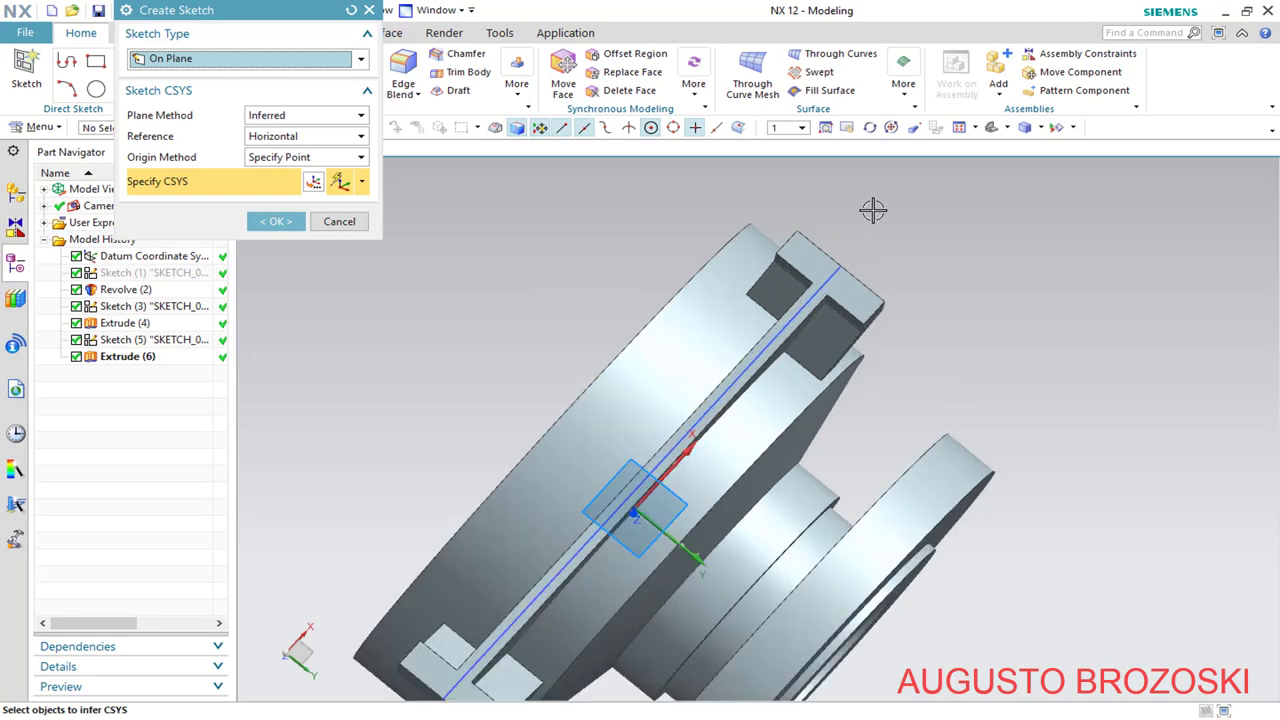
click(737, 296)
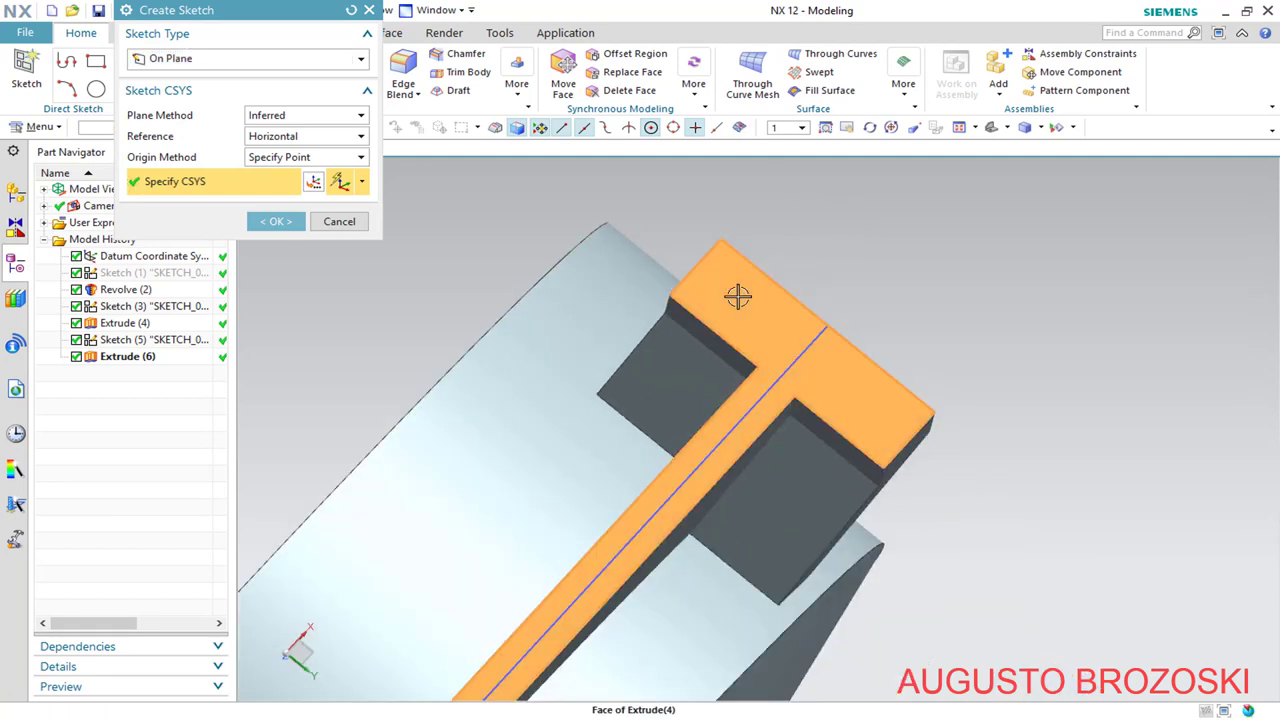
click(278, 224)
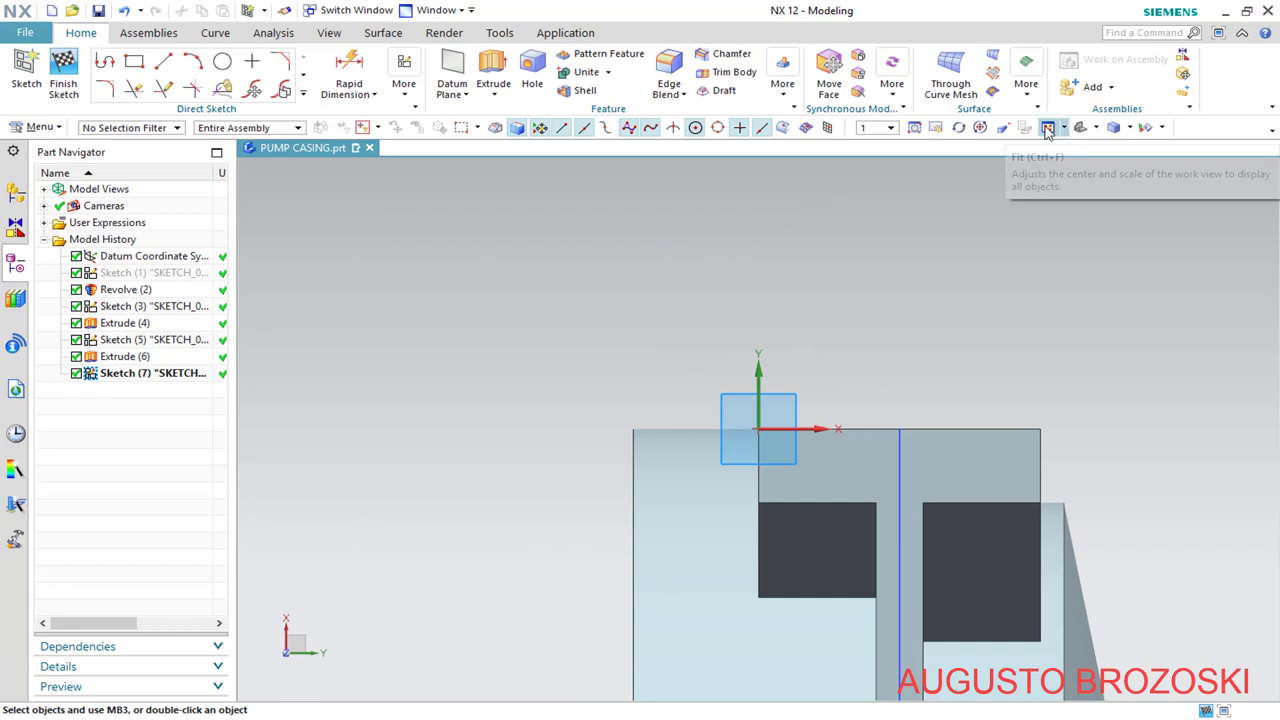
click(1050, 128)
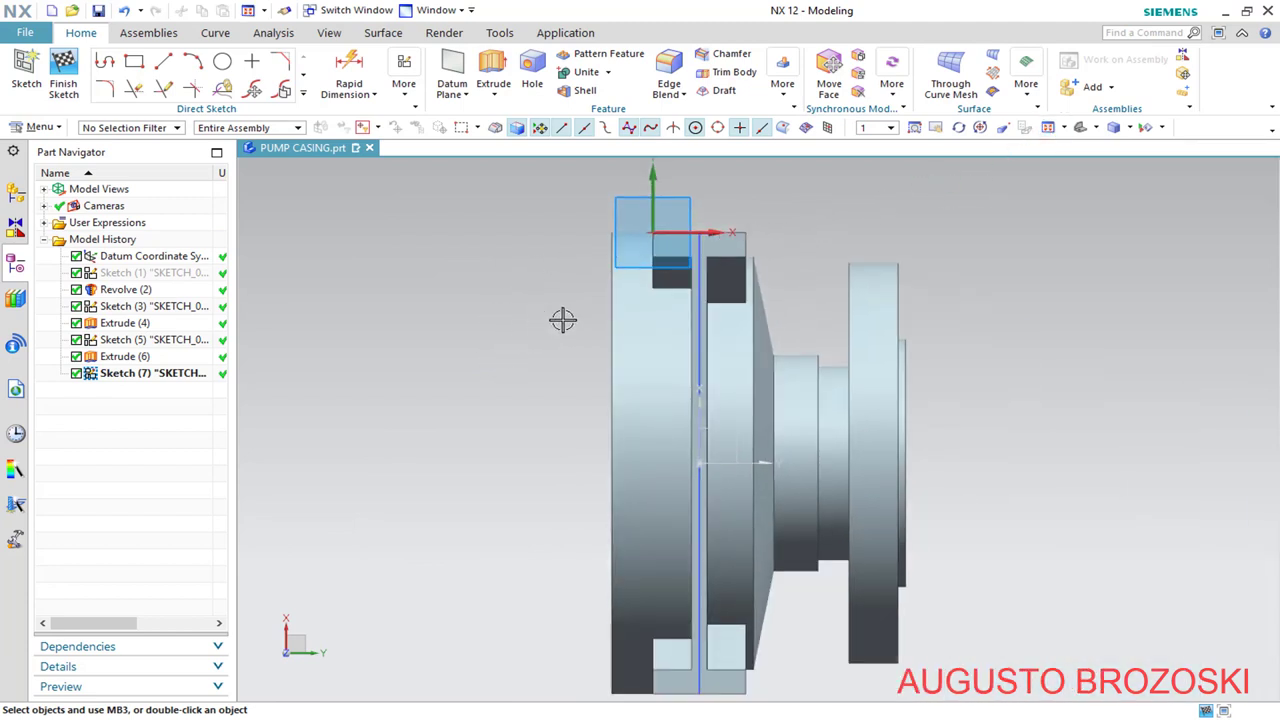
scroll(563, 320, down, 1)
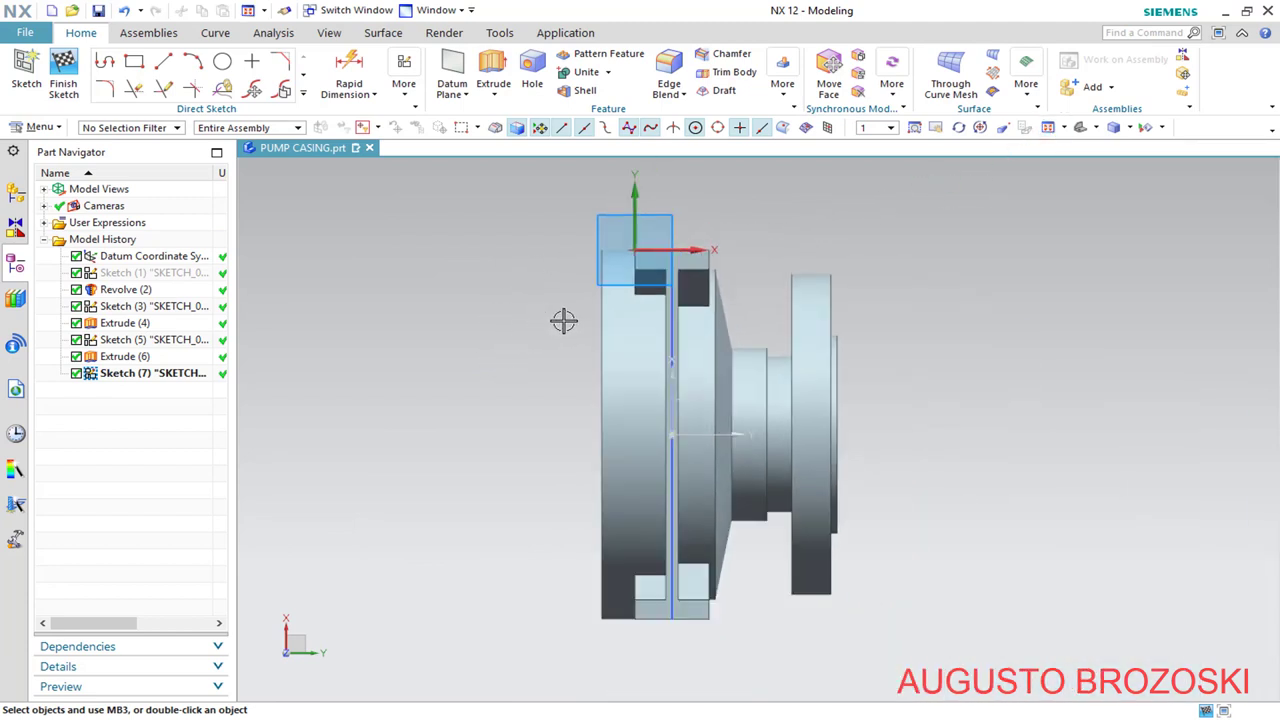
Draw a rectangle across the feet's base near the foot's lower edge
click(136, 65)
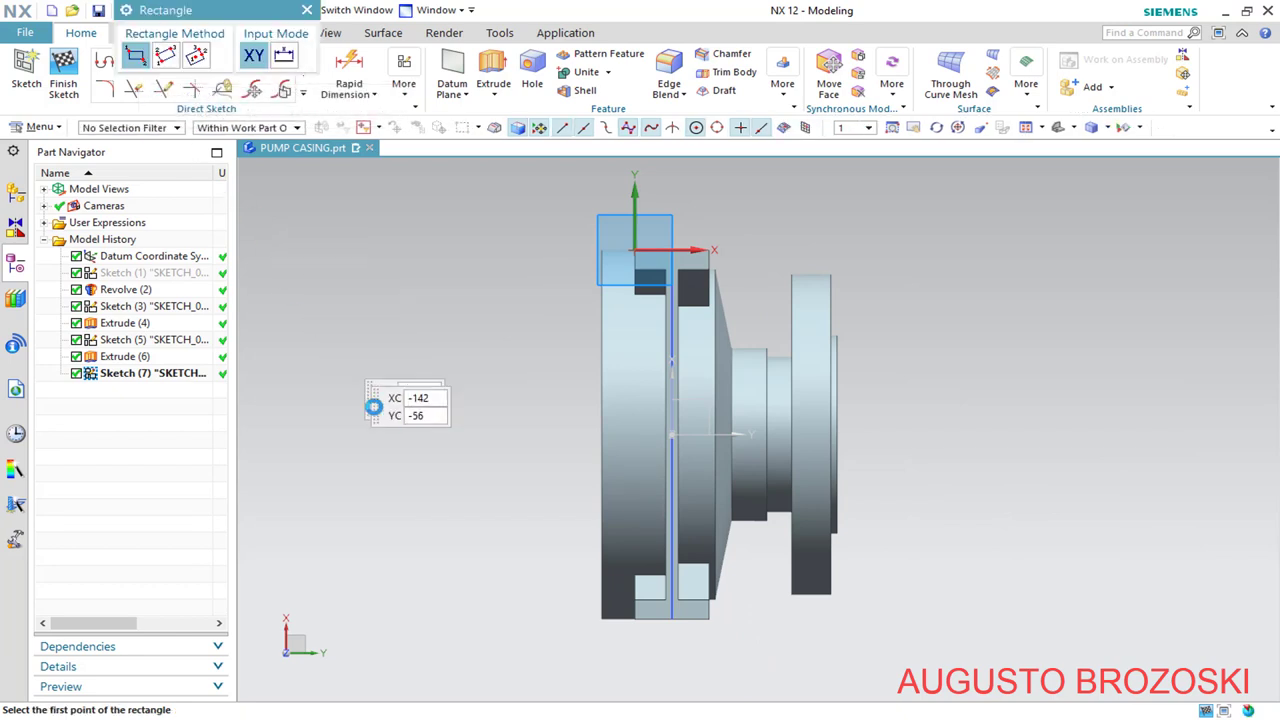
scroll(670, 638, up, 4)
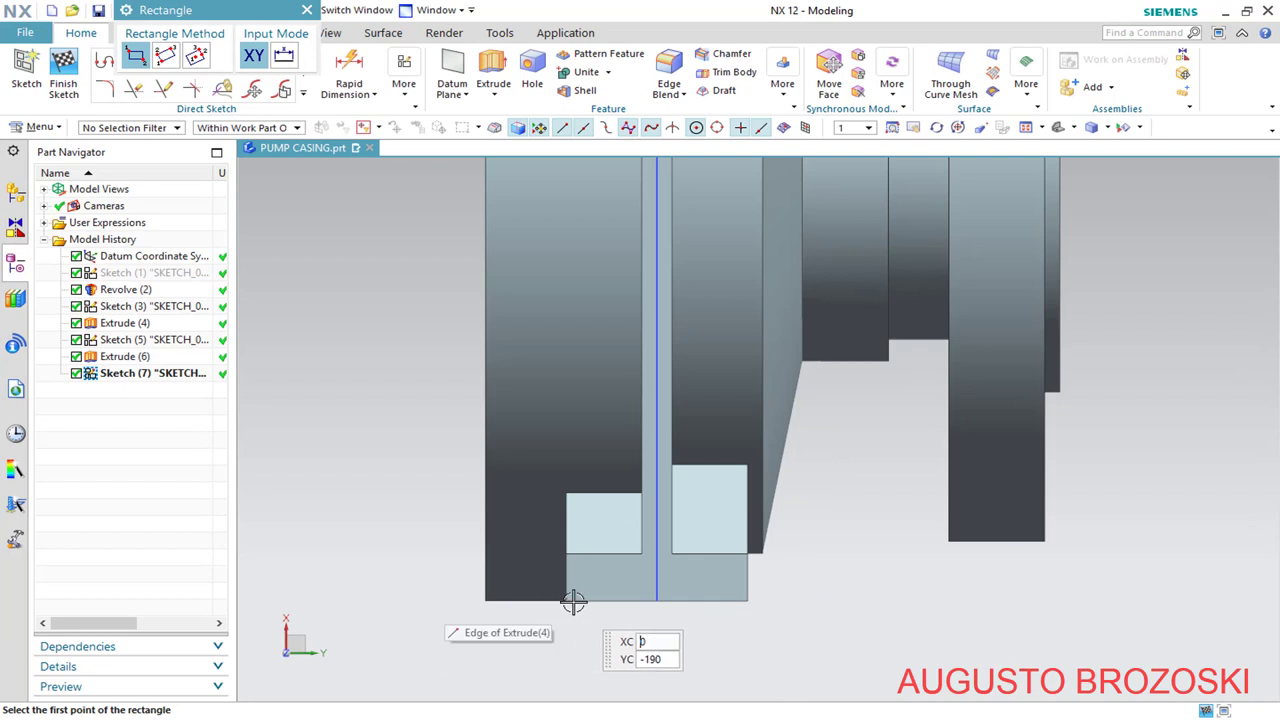
click(392, 601)
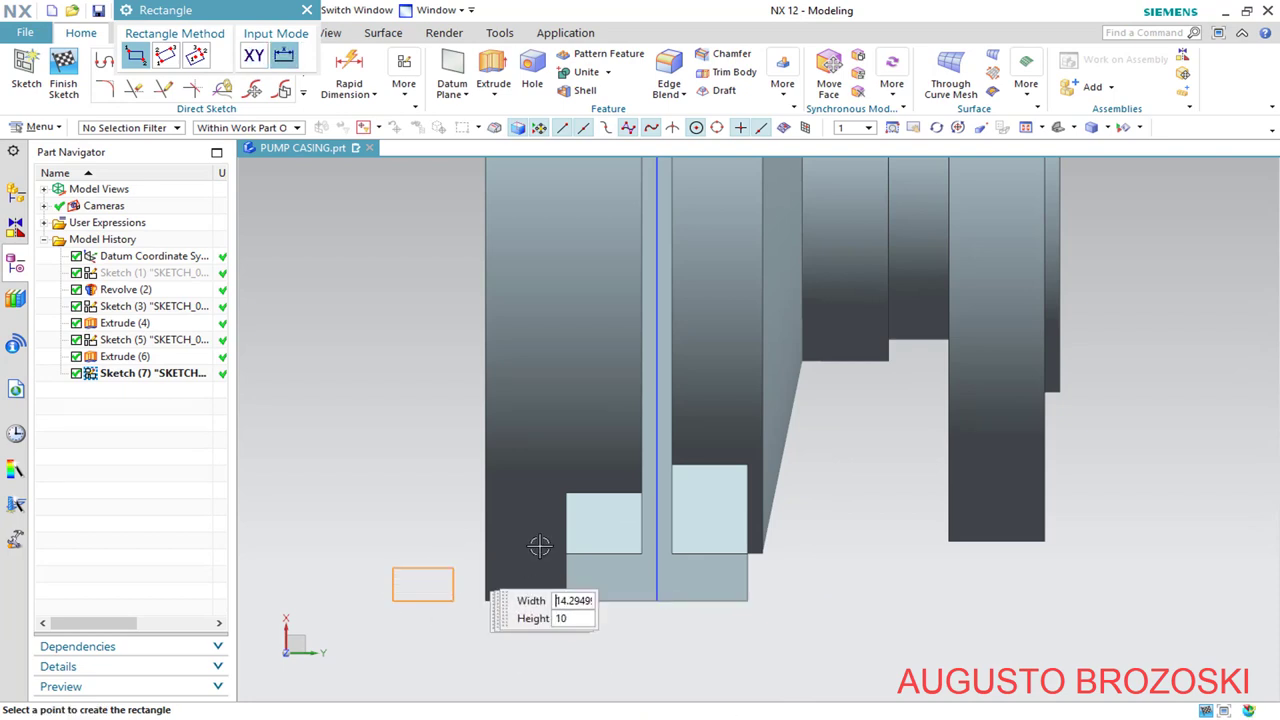
click(880, 437)
key(Escape)
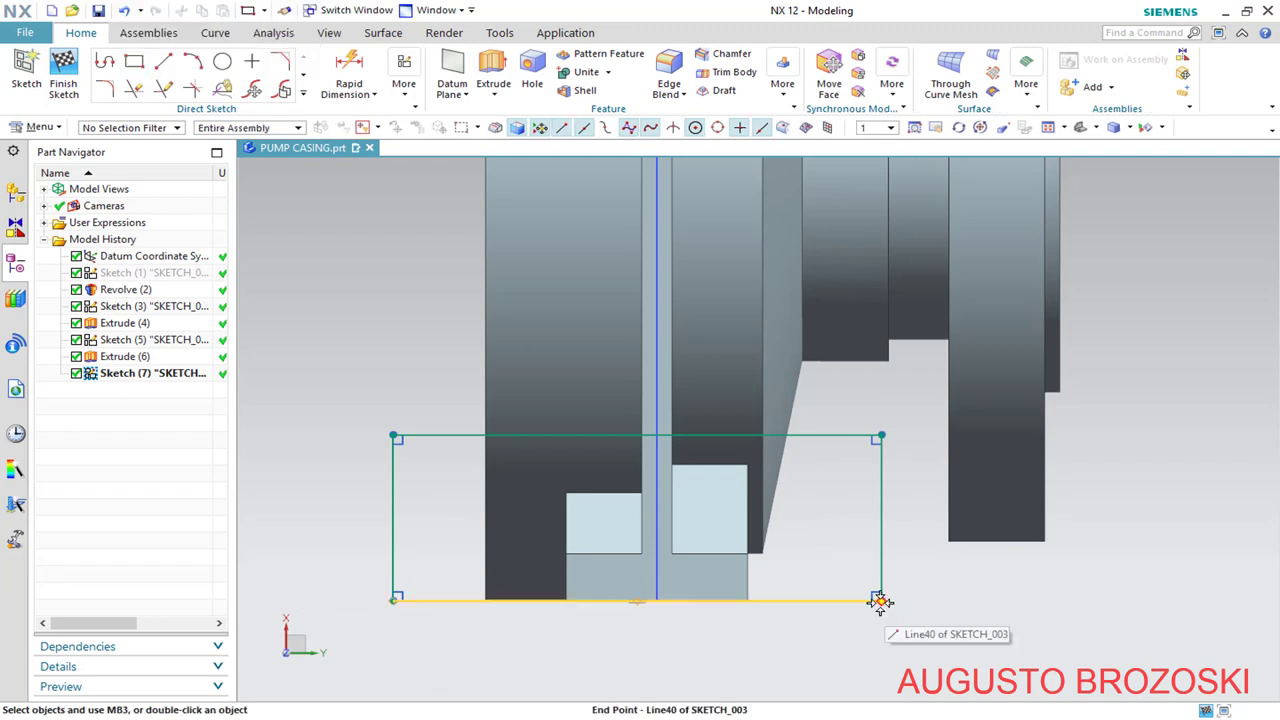
mouse_move(878, 601)
mouse_down()
mouse_move(877, 534)
mouse_move(884, 581)
mouse_up()
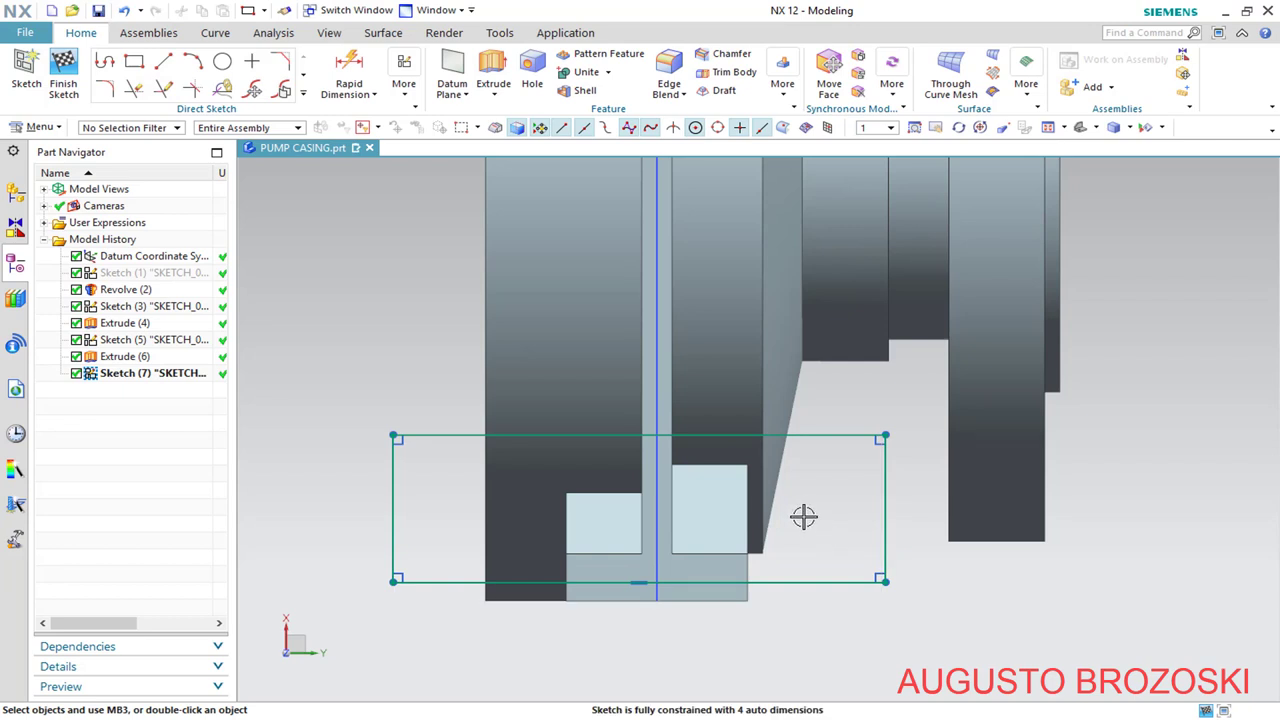
Constrain the rectangle's bottom edge onto the foot edge and centre it on the vertical centreline
click(885, 582)
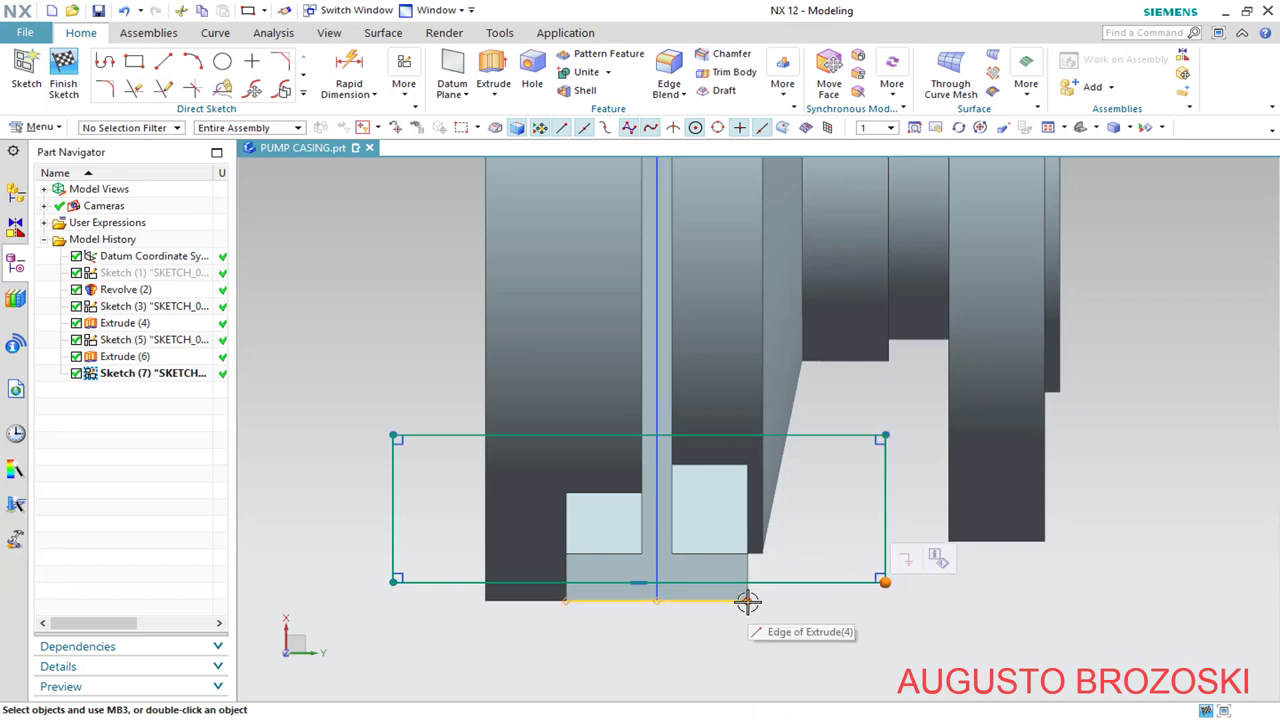
click(748, 601)
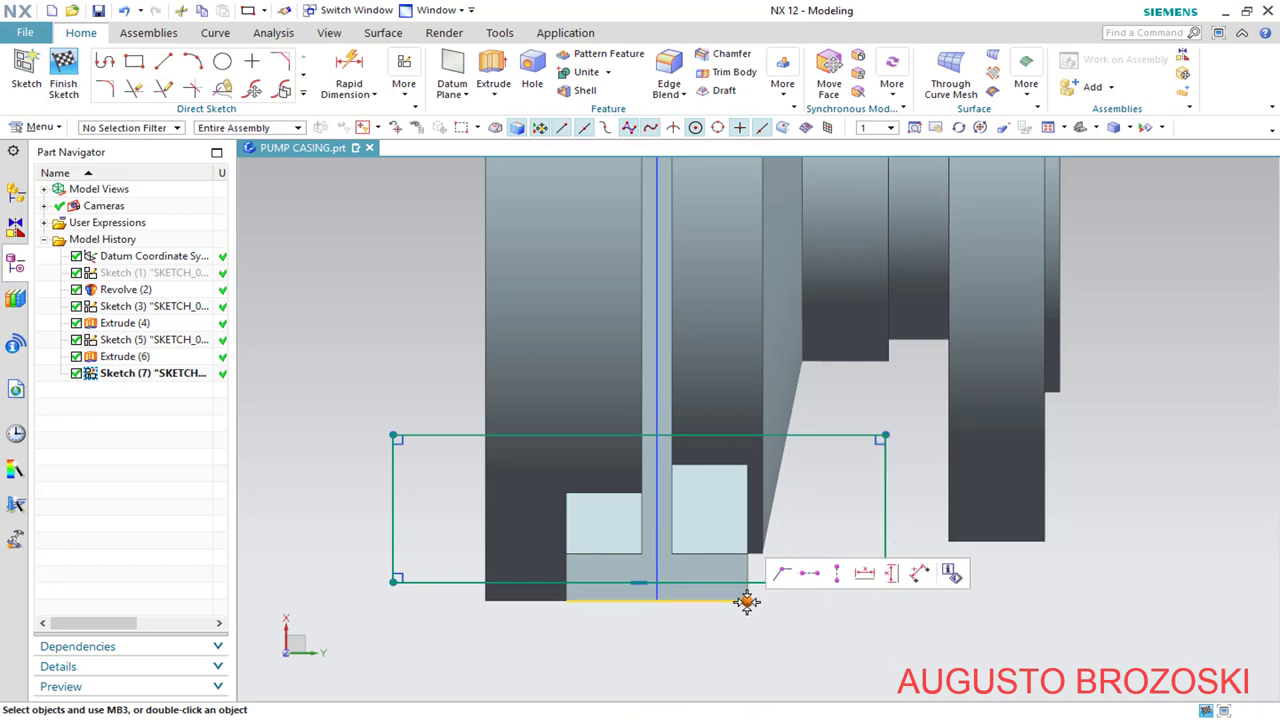
click(813, 576)
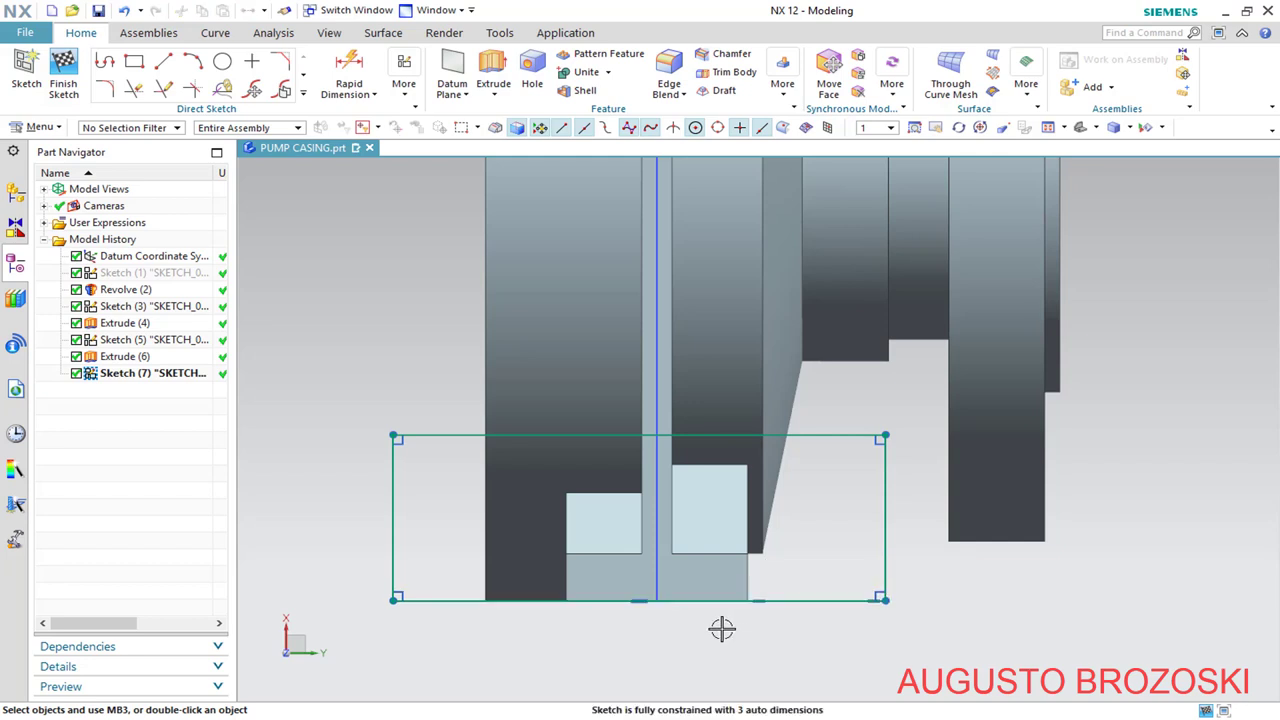
click(637, 601)
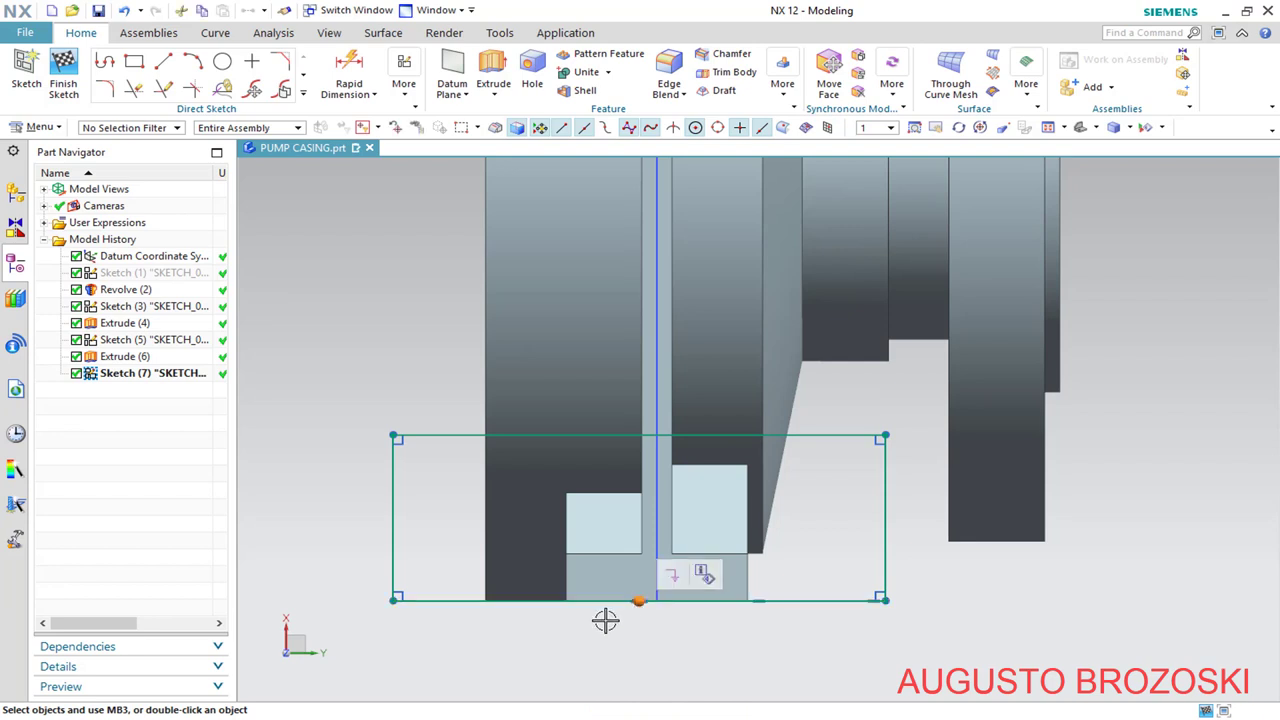
scroll(605, 621, down, 3)
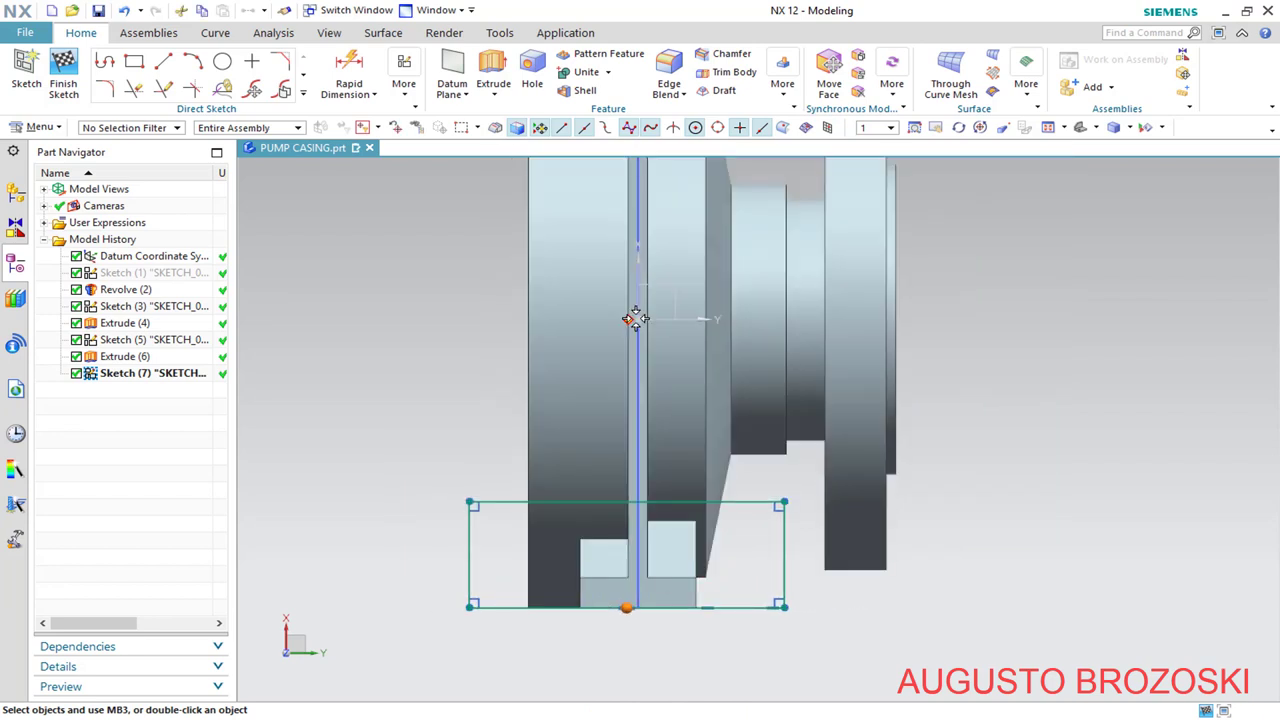
click(639, 319)
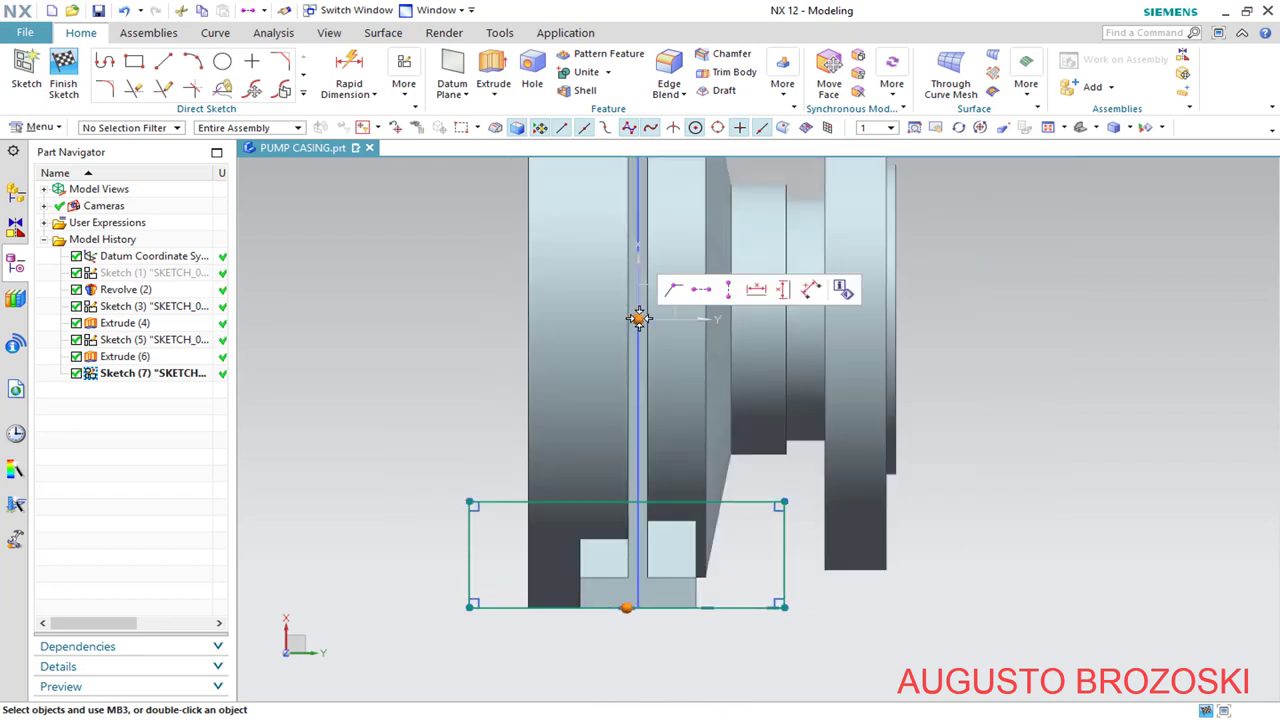
click(727, 291)
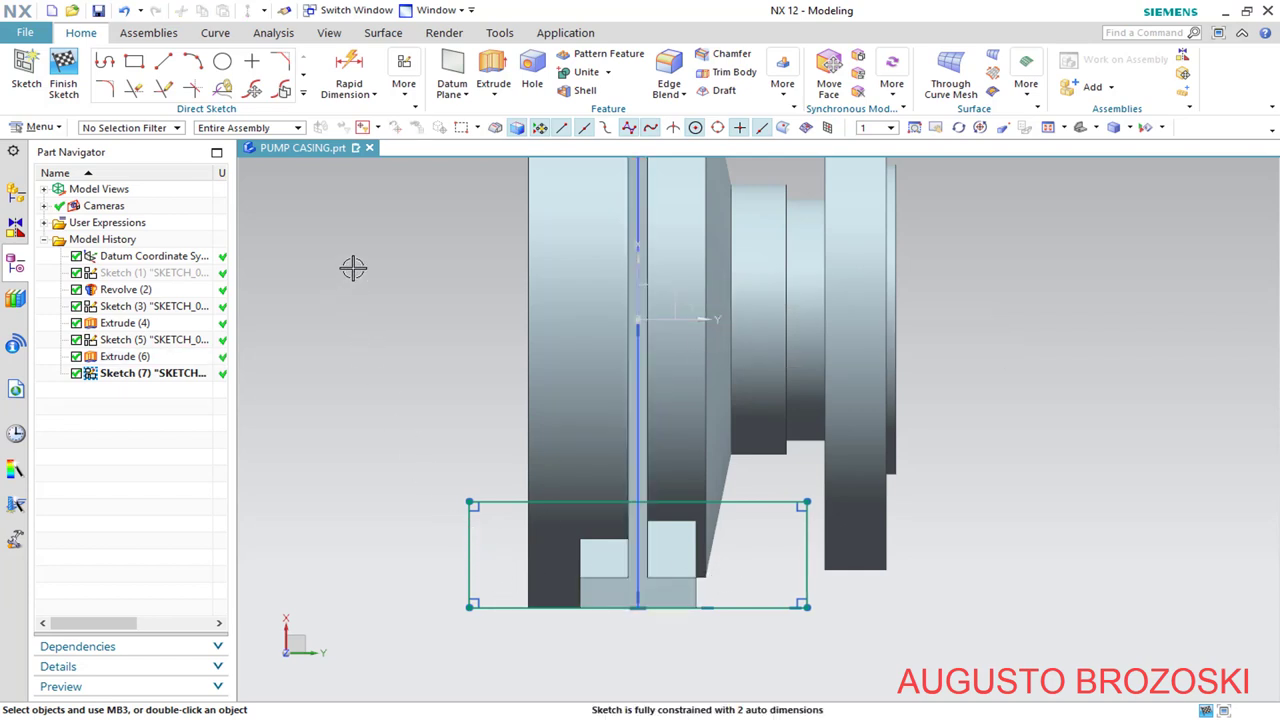
Dimension the lower rectangle's bottom line to 100 and its left side to 50
click(349, 68)
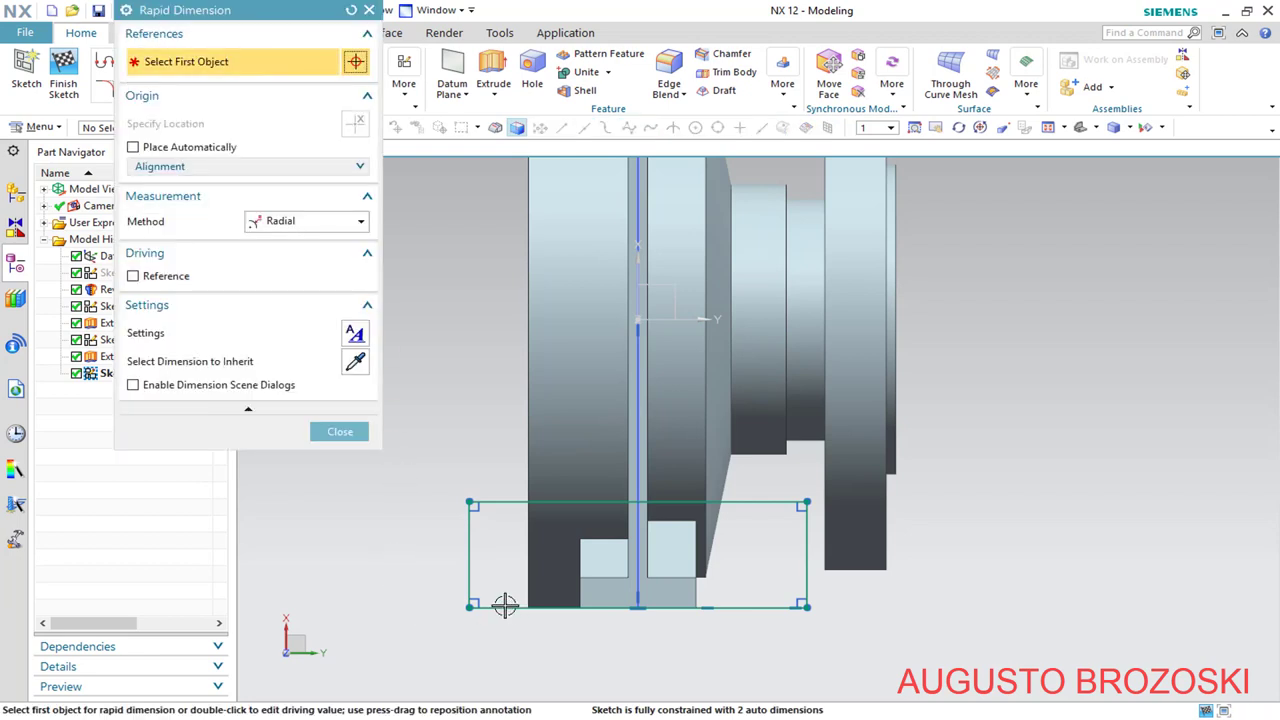
click(358, 223)
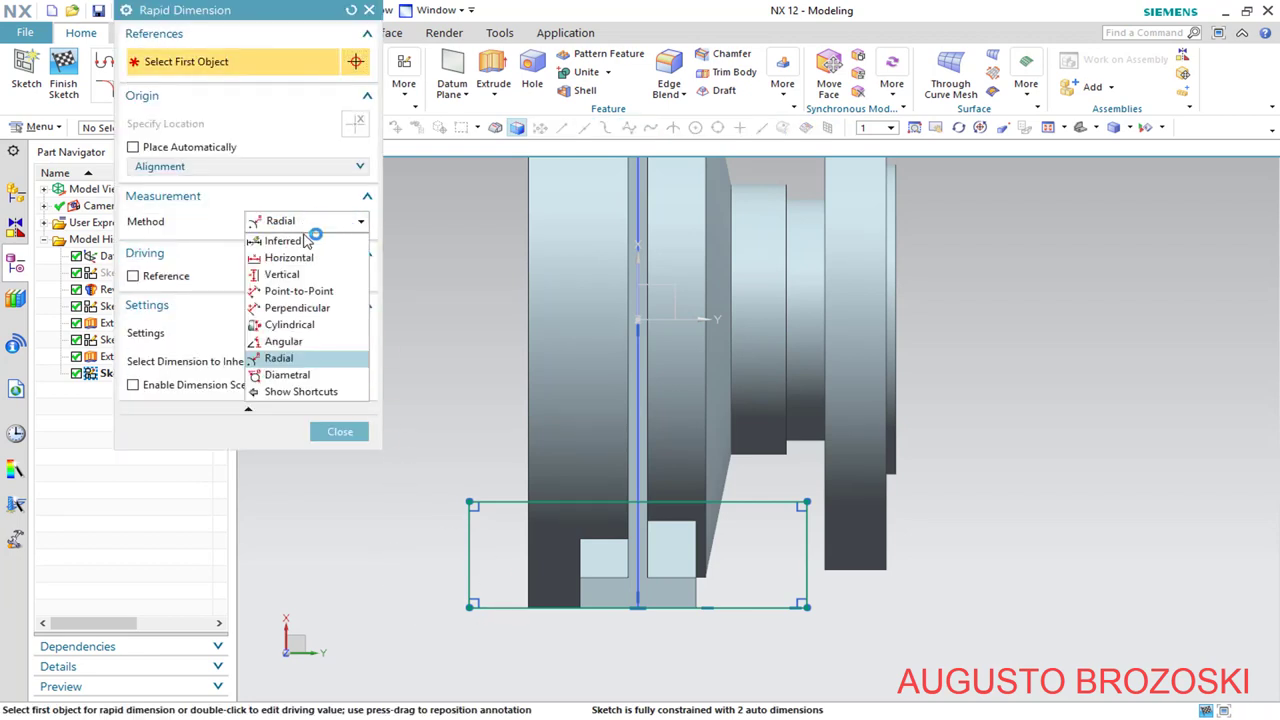
click(300, 241)
click(498, 607)
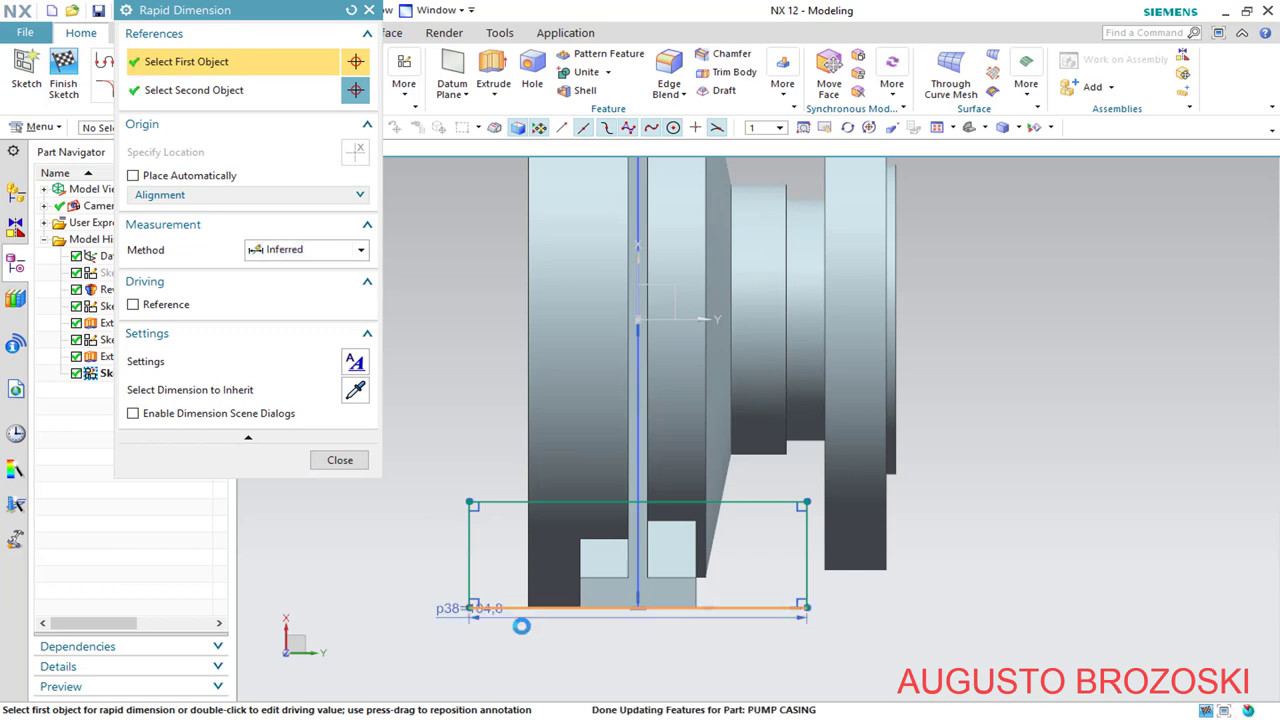
click(595, 640)
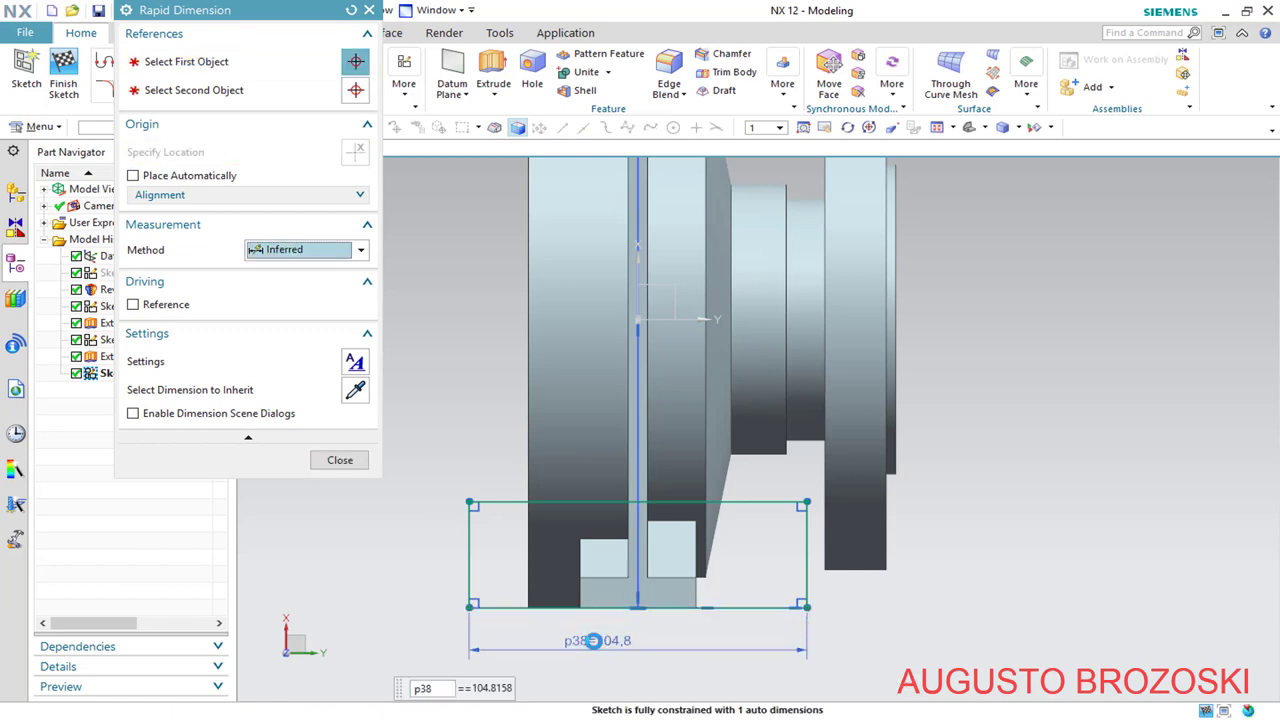
text(100)
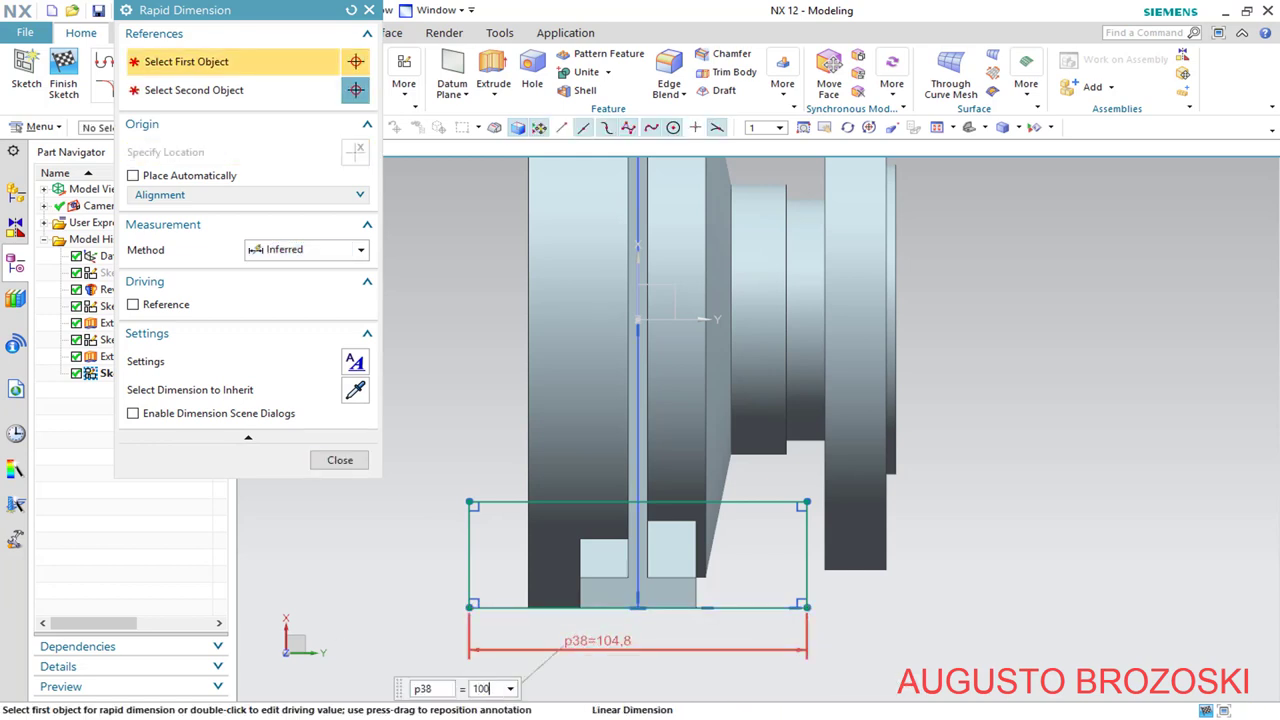
key(Return)
click(478, 540)
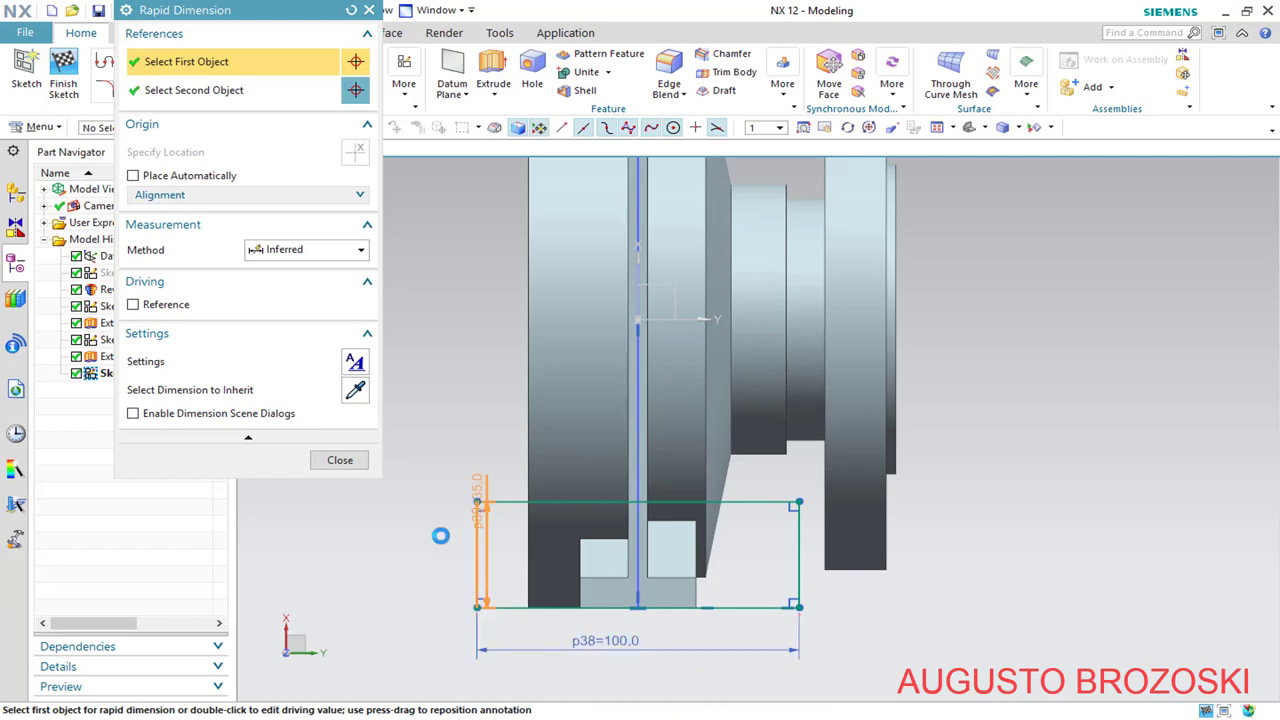
click(405, 592)
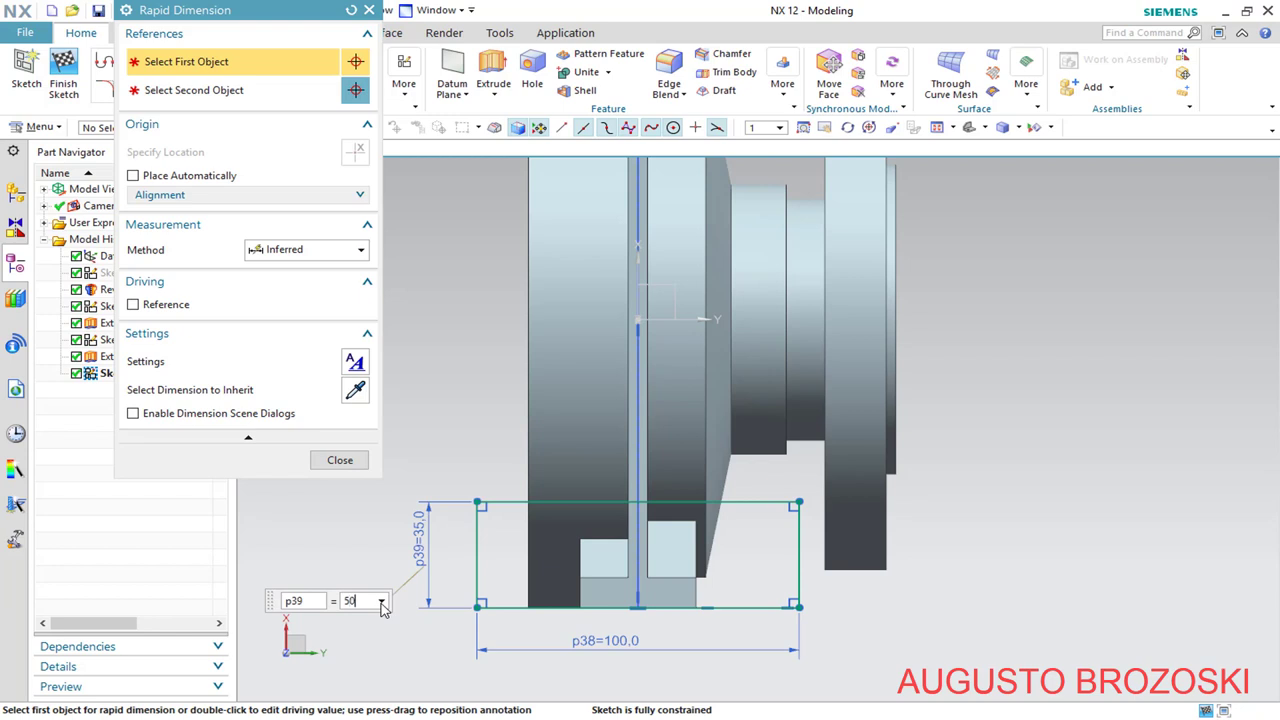
key(Return)
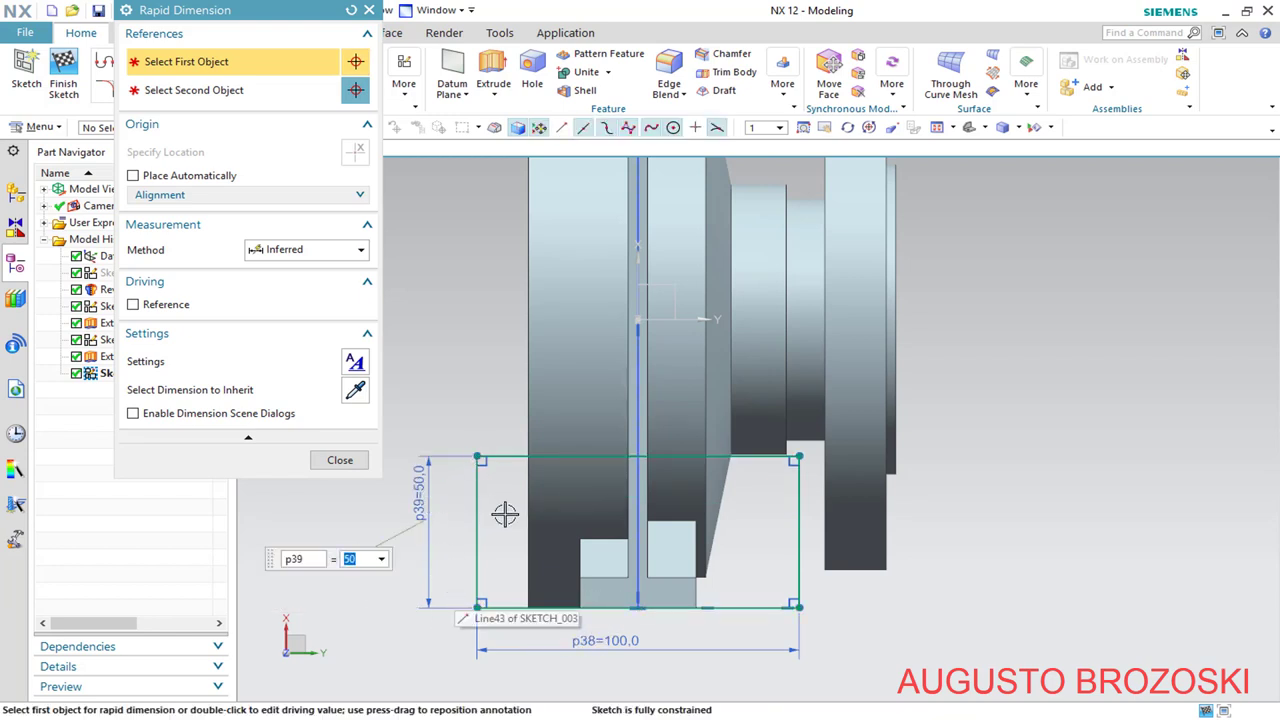
scroll(505, 514, down, 2)
scroll(566, 227, up, 4)
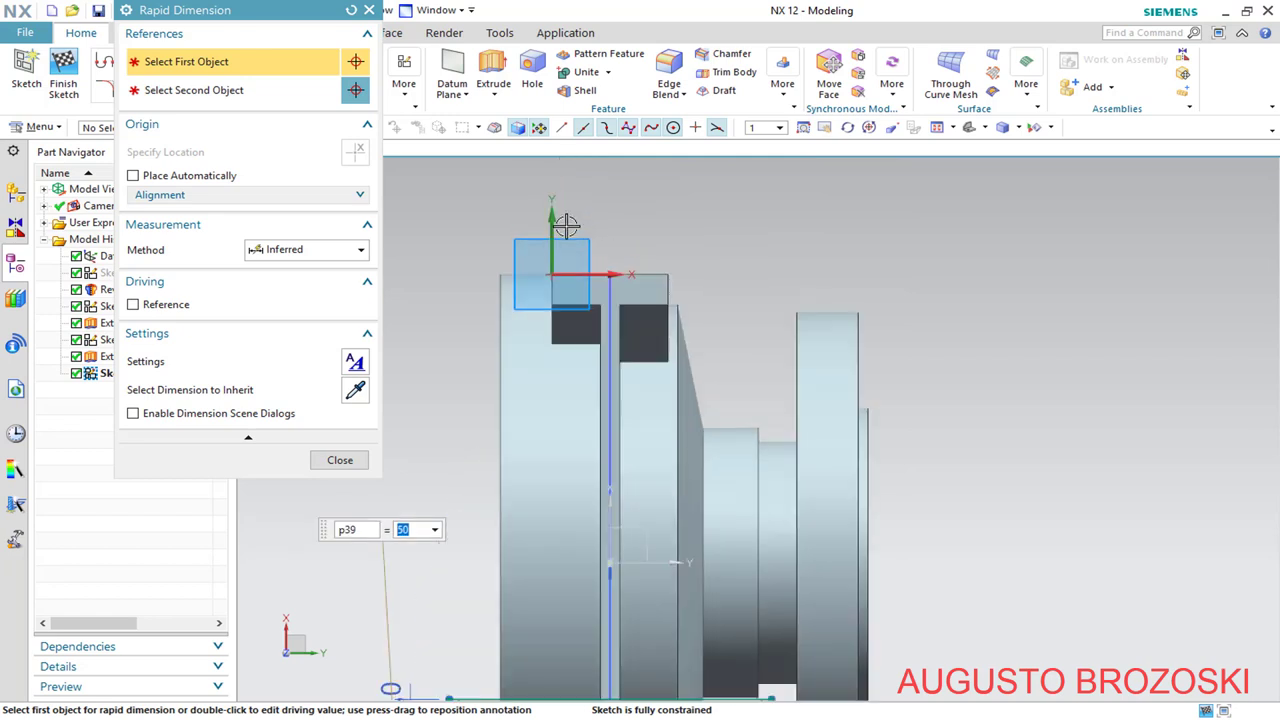
scroll(566, 227, up, 1)
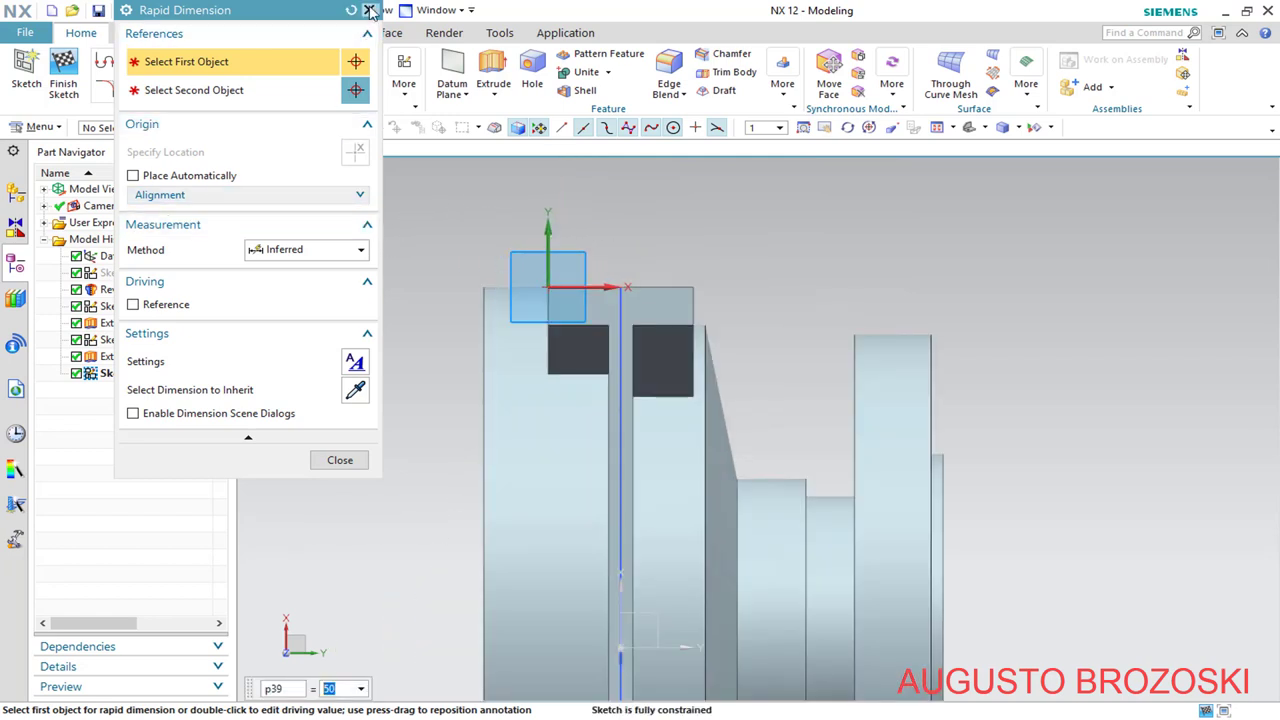
key(Escape)
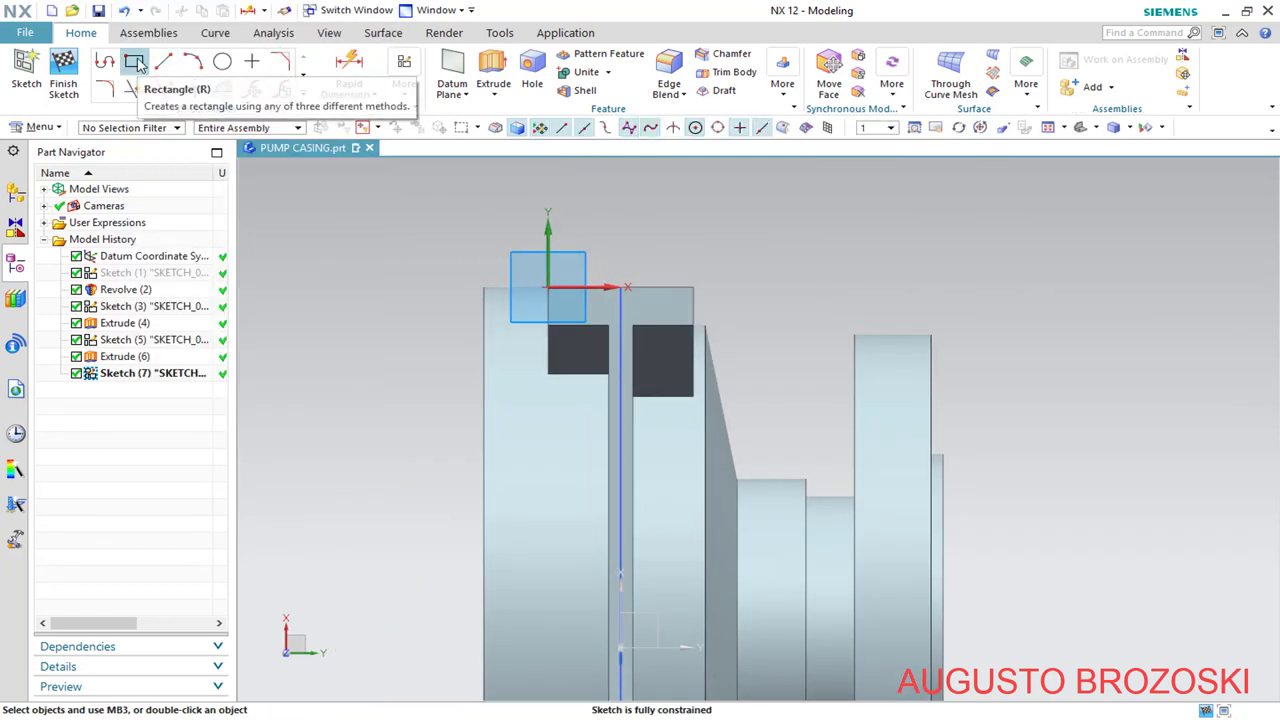
Draw a second rectangle spanning the top end of the body
click(134, 58)
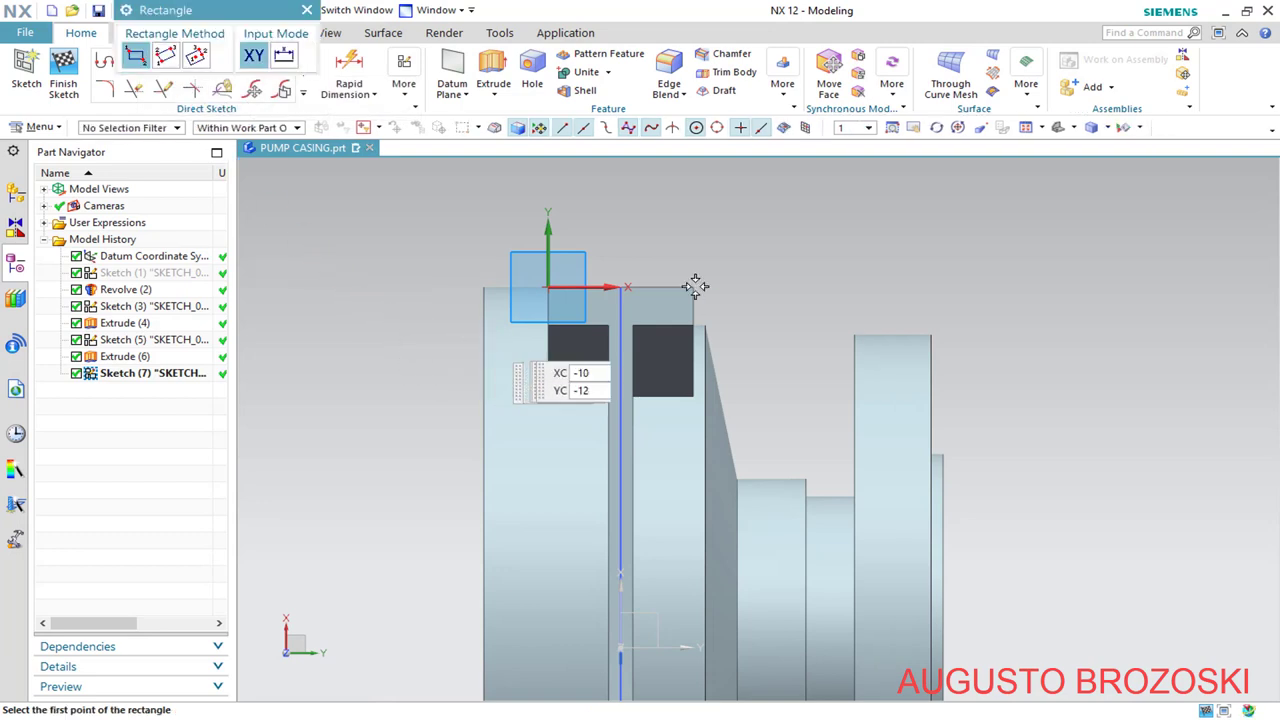
click(757, 286)
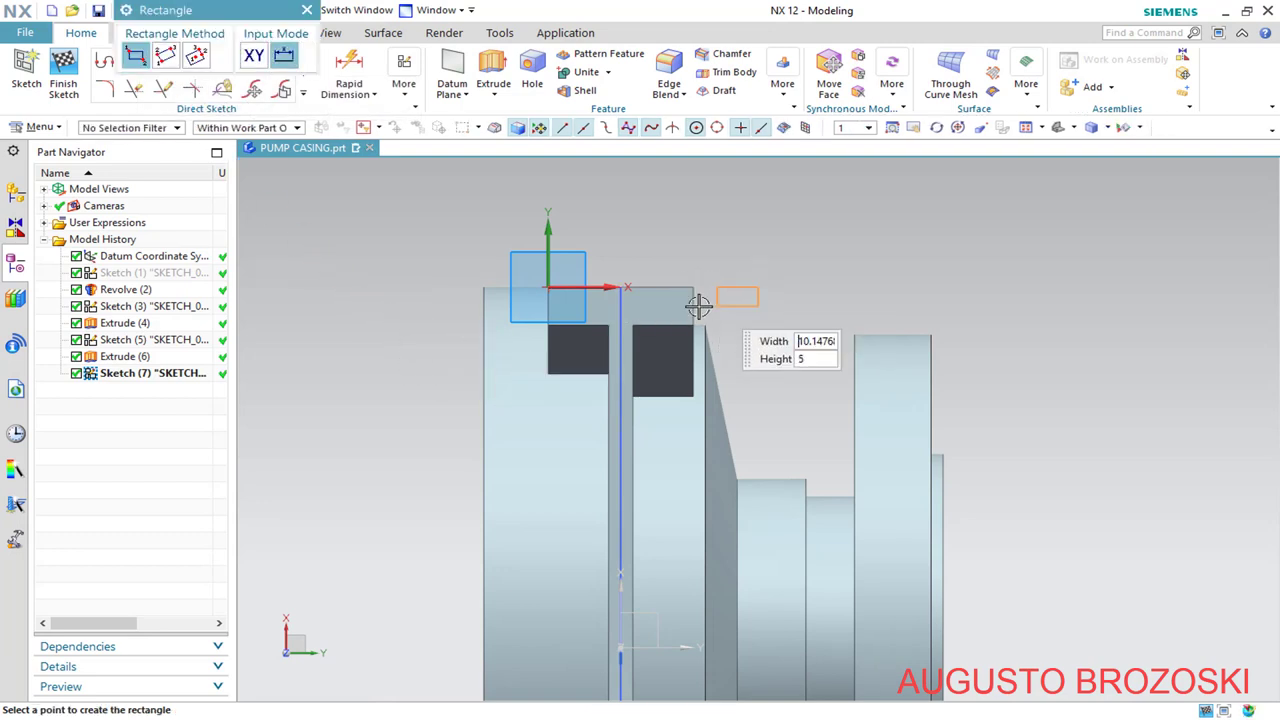
click(351, 392)
key(Escape)
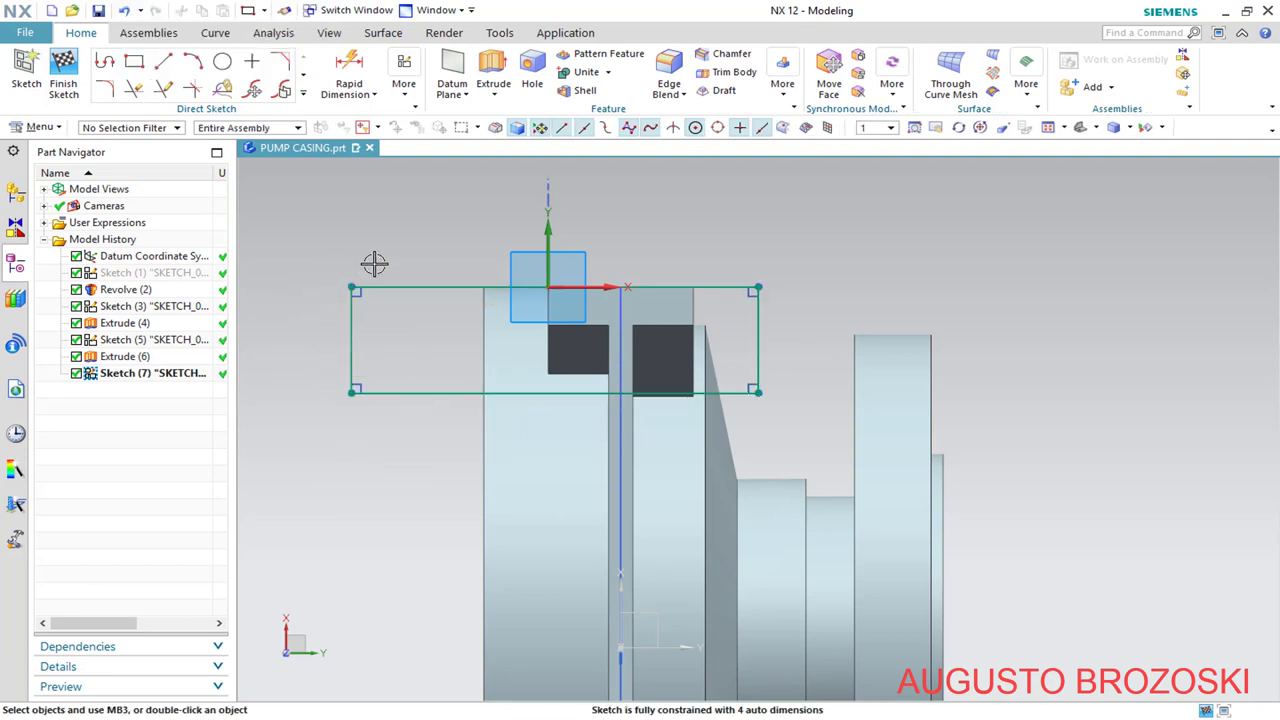
drag(758, 288, 769, 257)
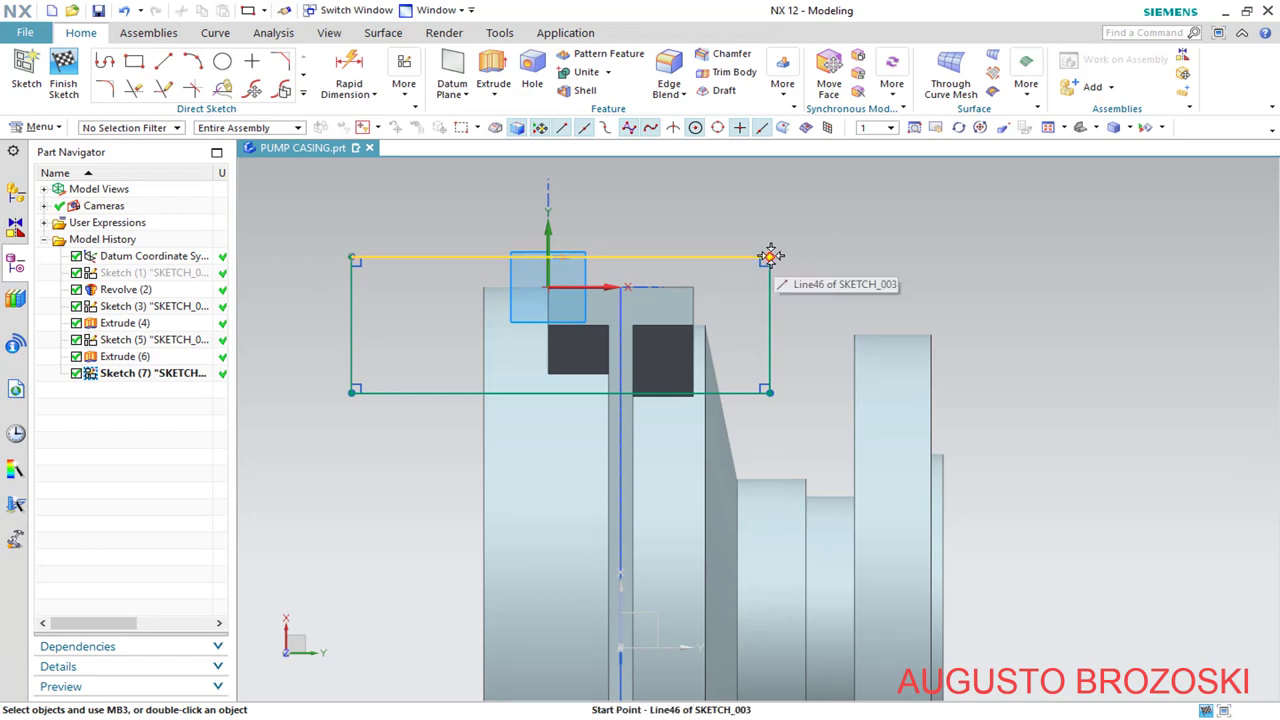
Align the rectangle's top edge with the body top and centre it on the axis
click(770, 257)
click(694, 287)
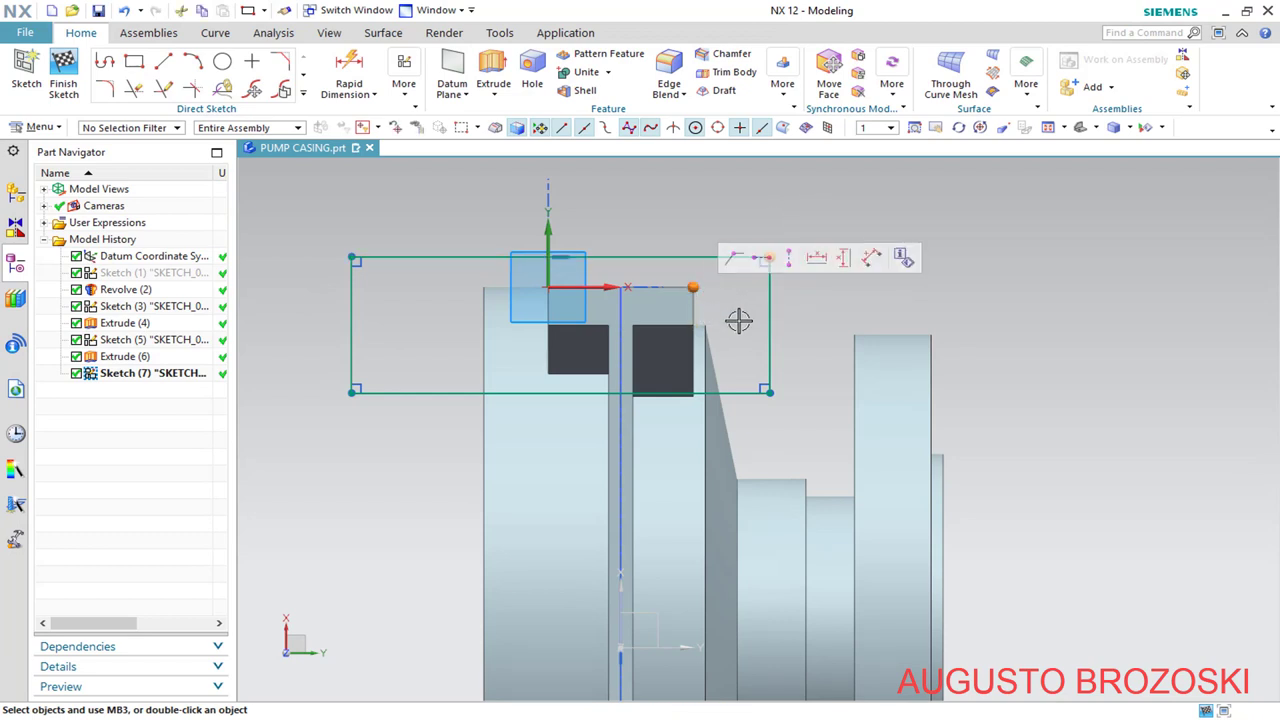
click(762, 259)
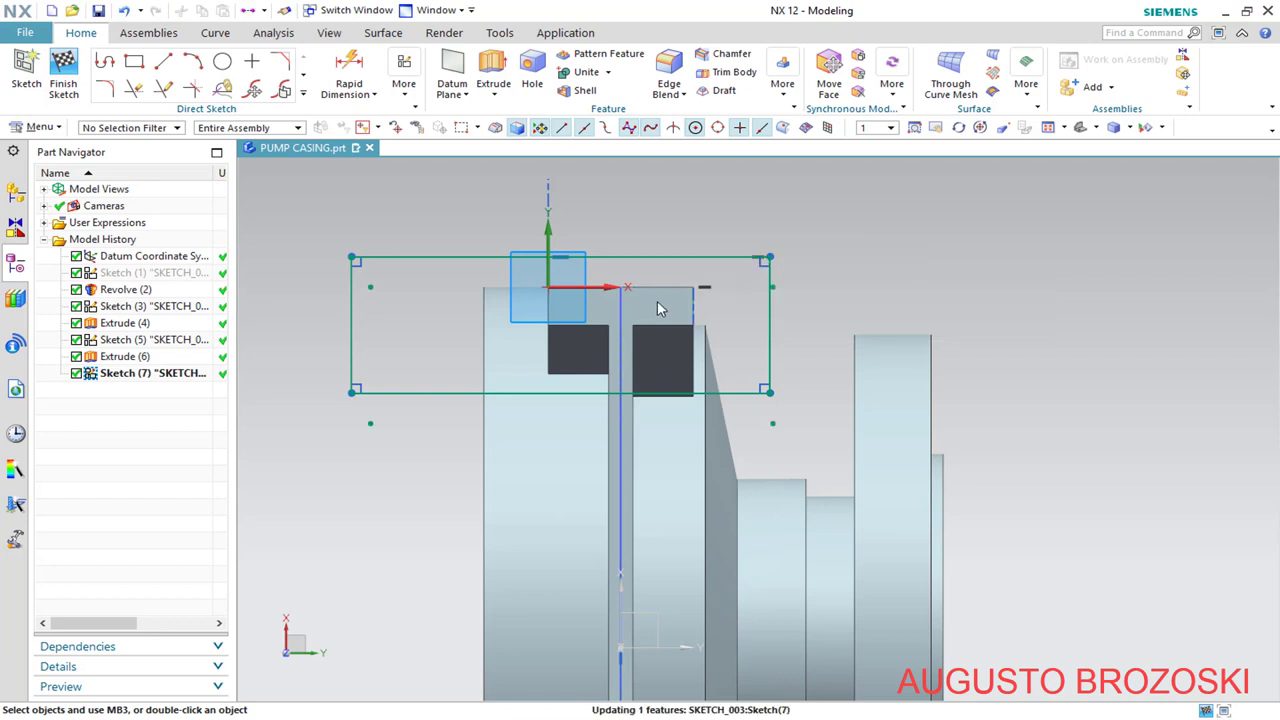
click(566, 287)
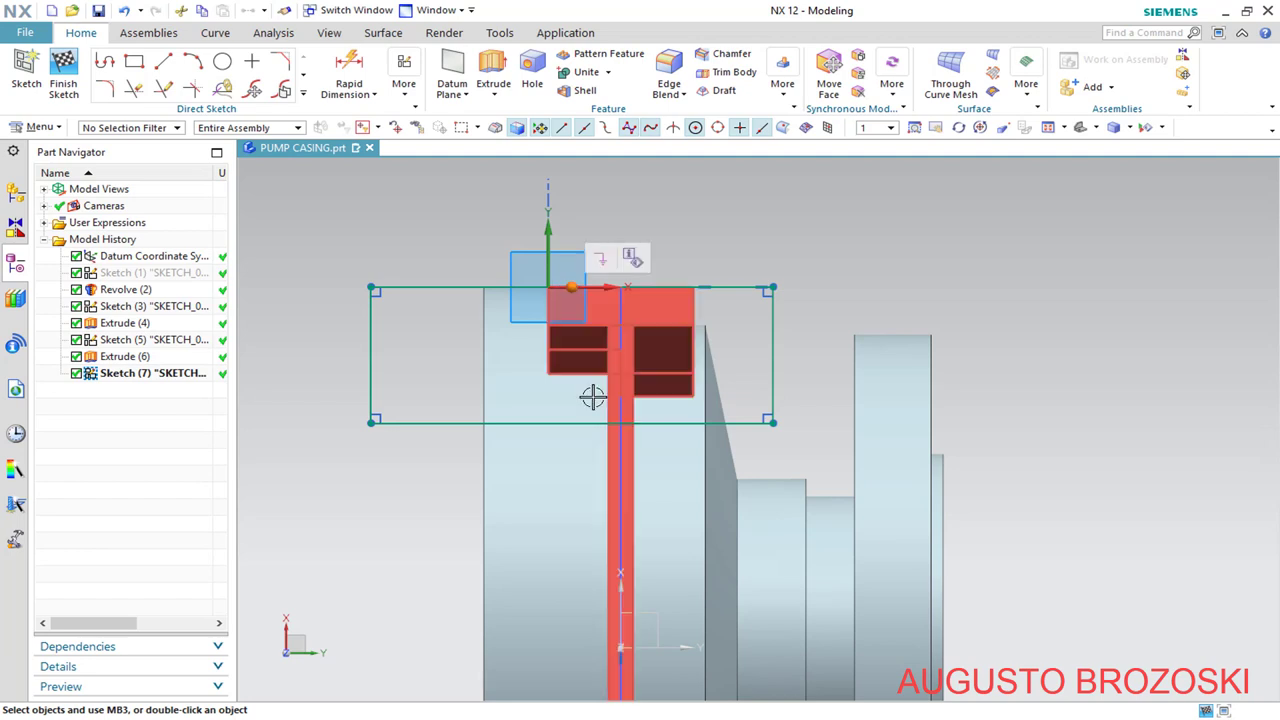
click(620, 650)
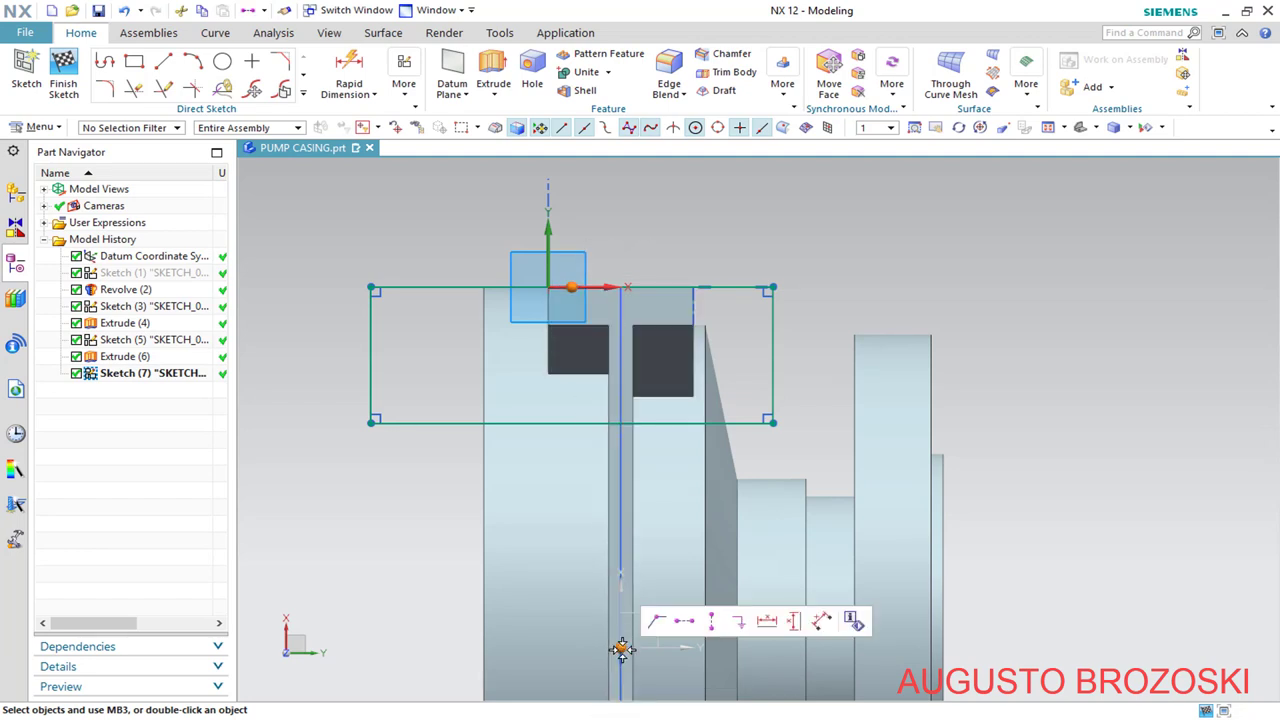
click(718, 627)
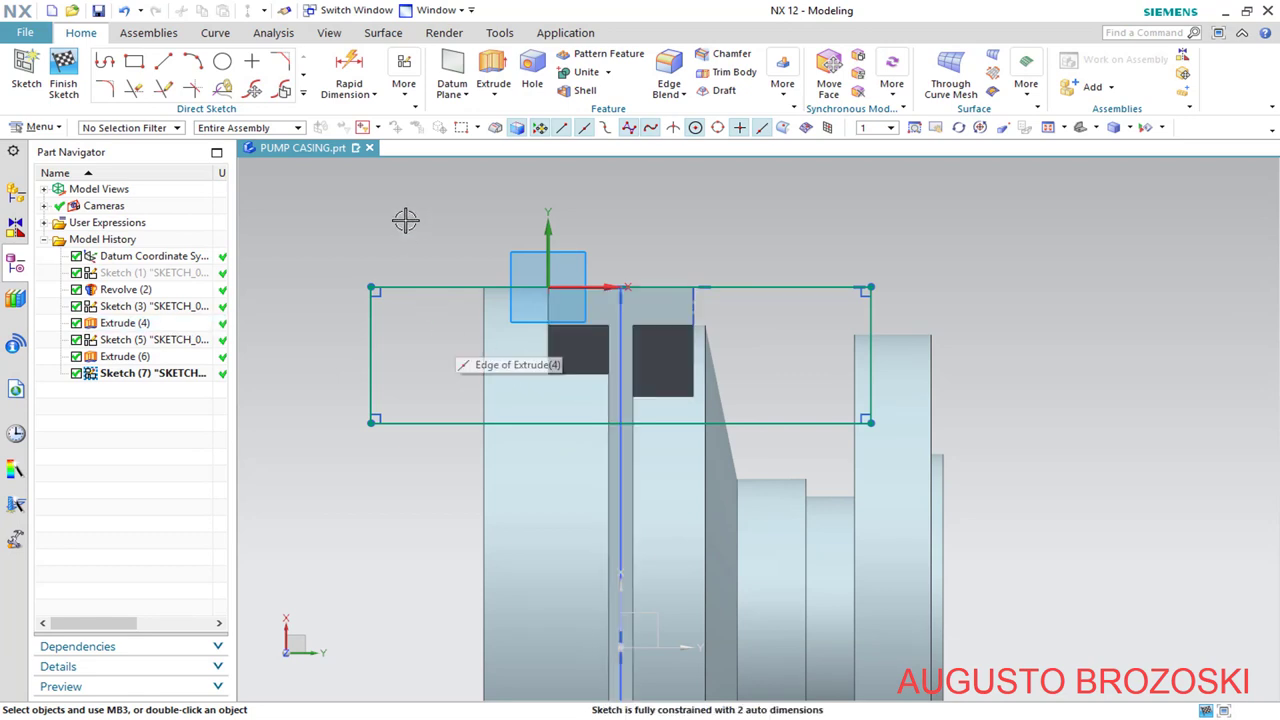
Dimension the upper rectangle's right side to a height of 50
click(349, 70)
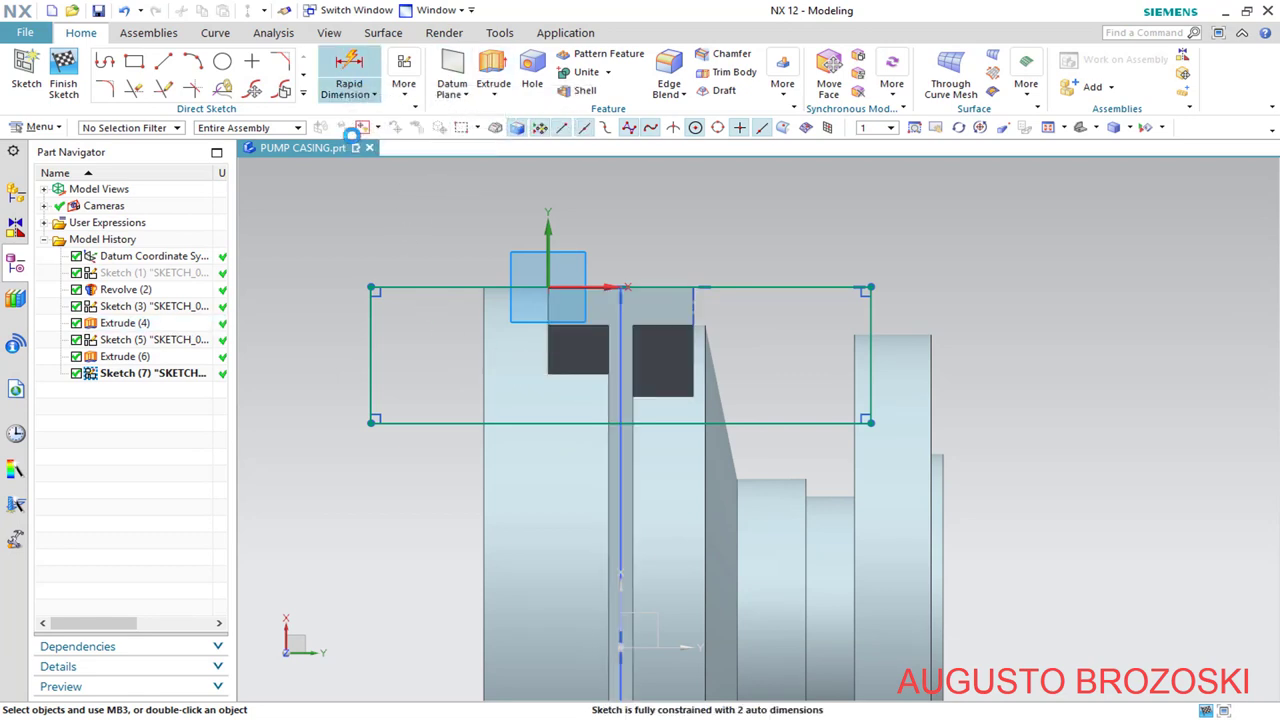
click(872, 315)
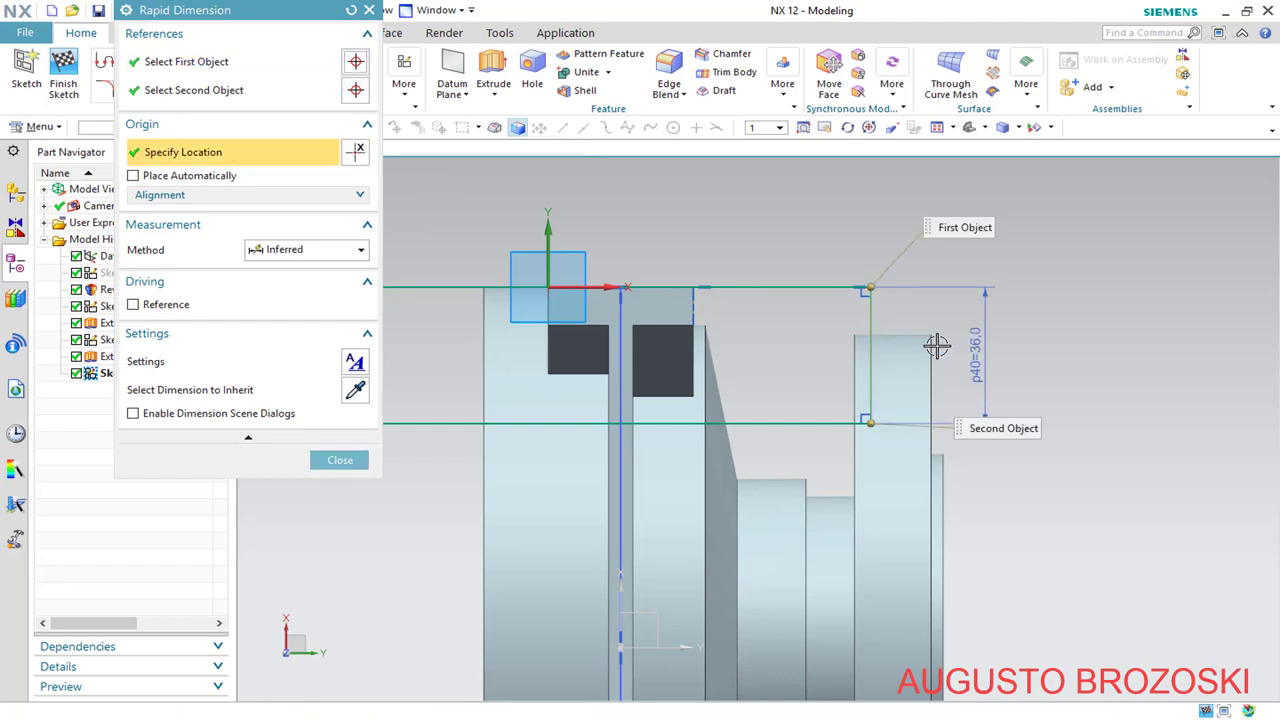
click(937, 345)
text(50)
key(Return)
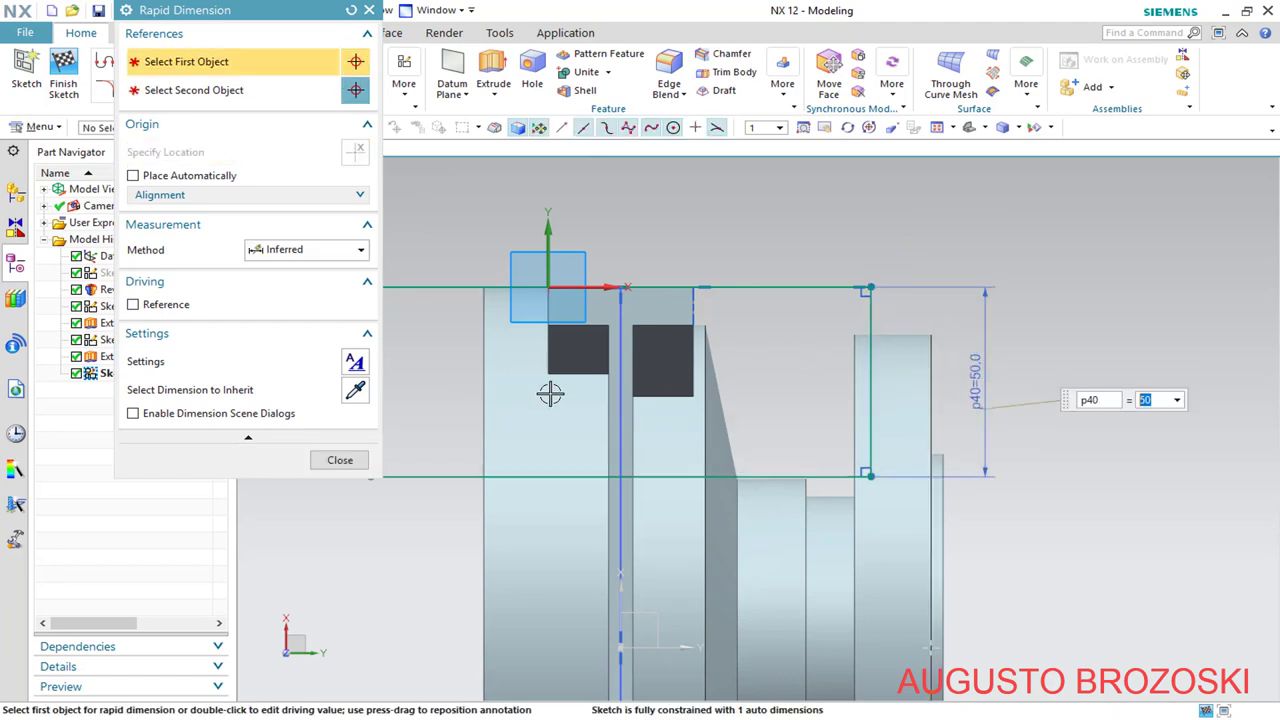
click(340, 461)
scroll(570, 350, down, 4)
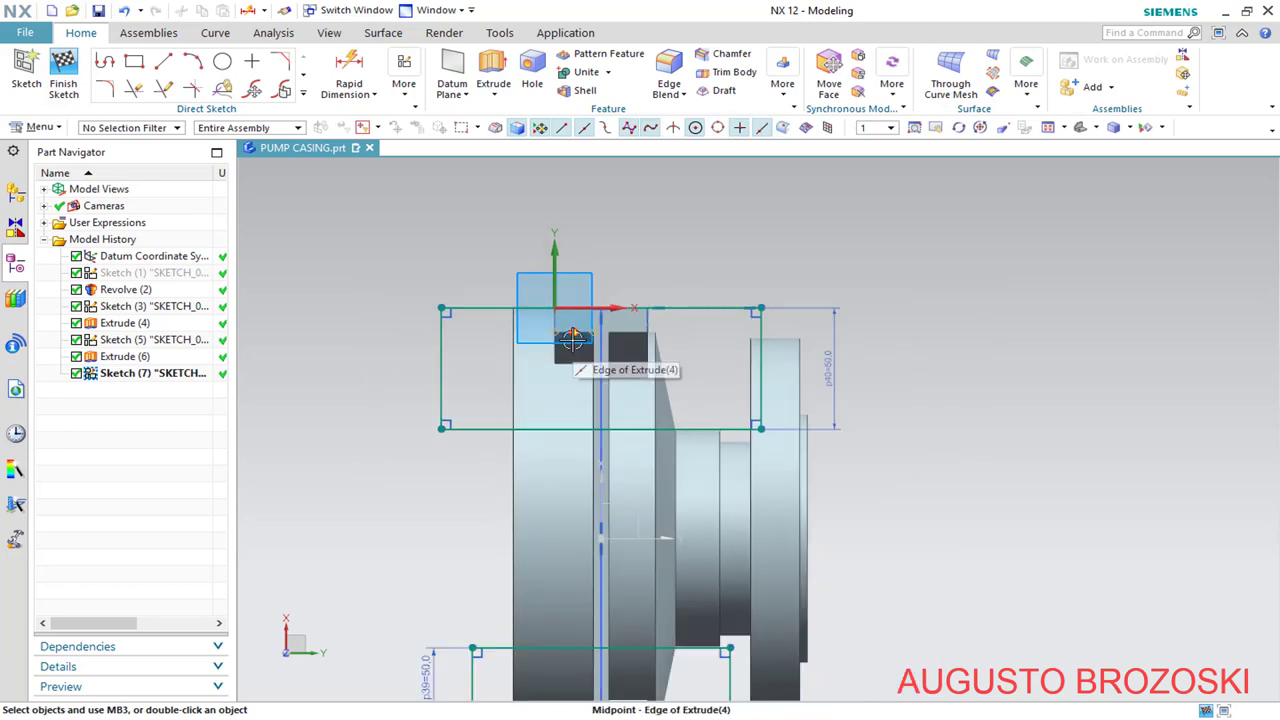
Vertically align the upper and lower rectangles' left corners
click(490, 395)
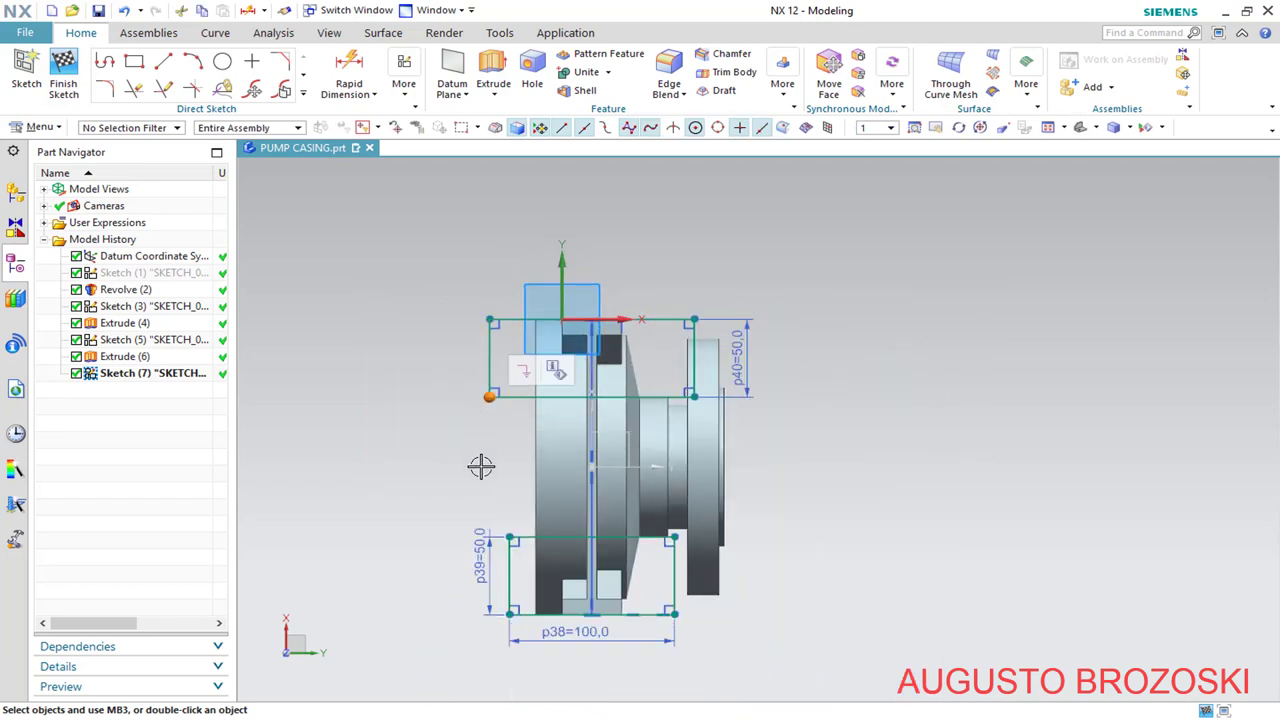
click(509, 537)
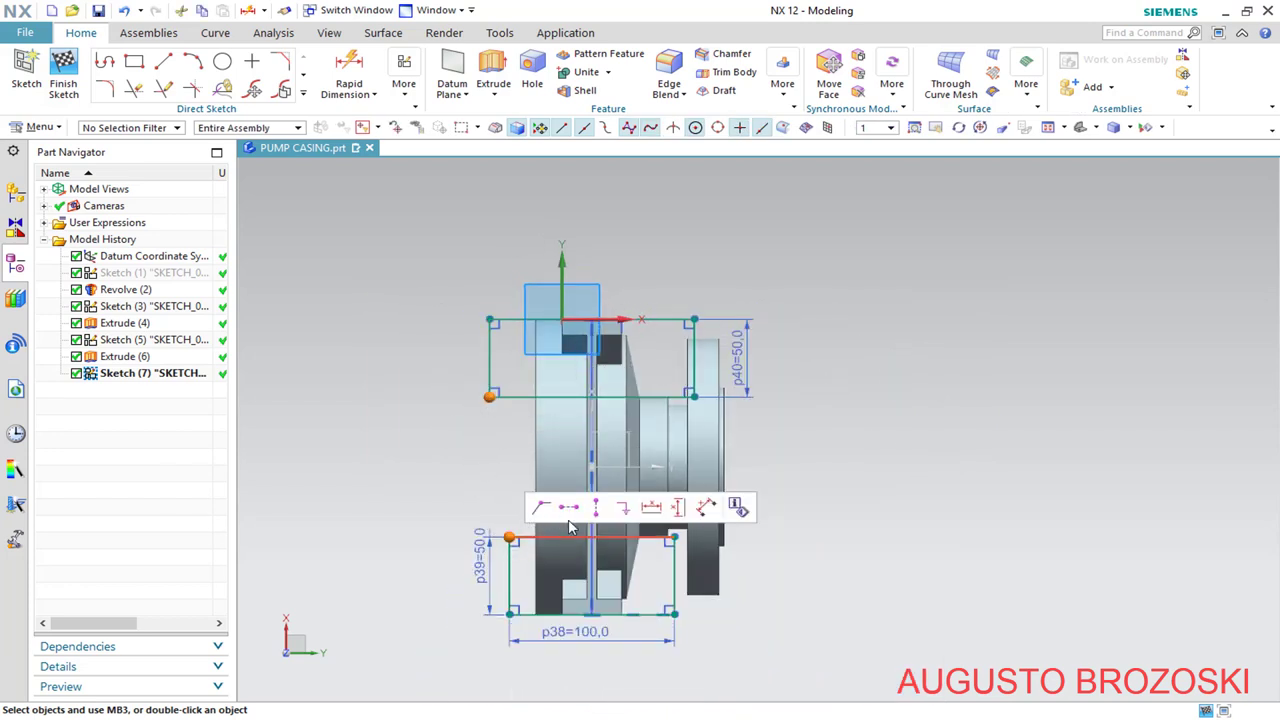
click(596, 508)
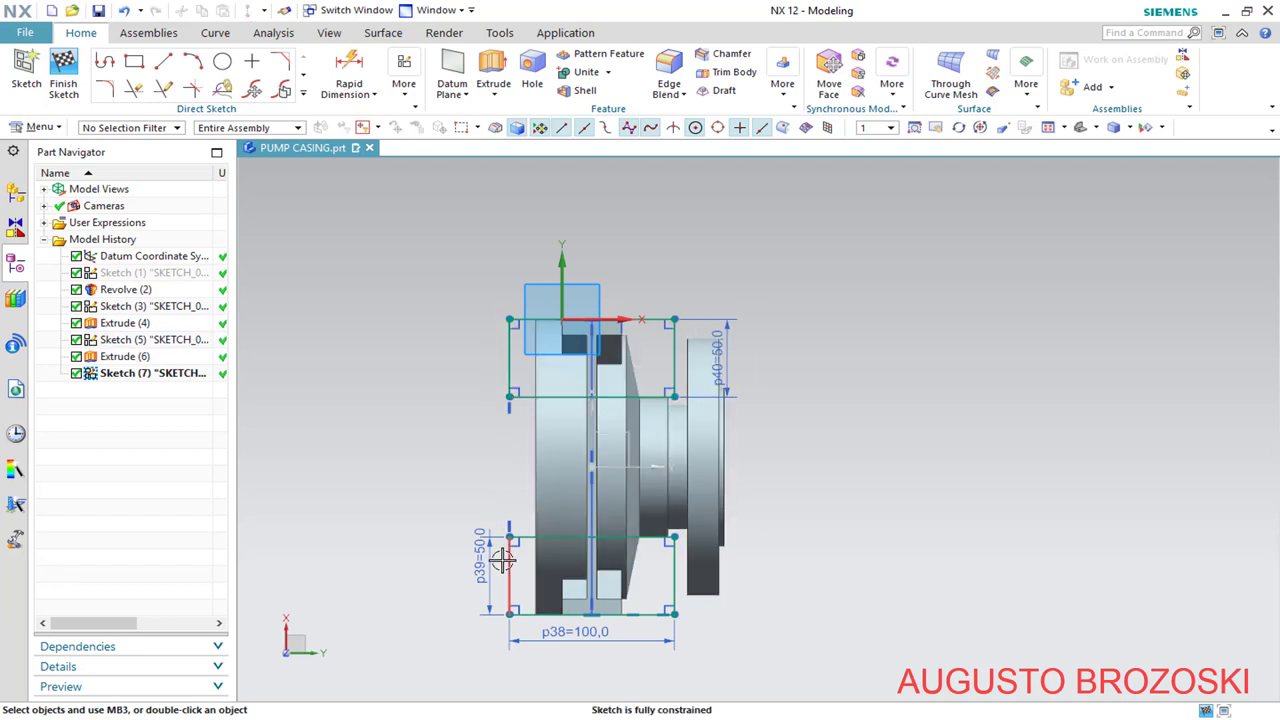
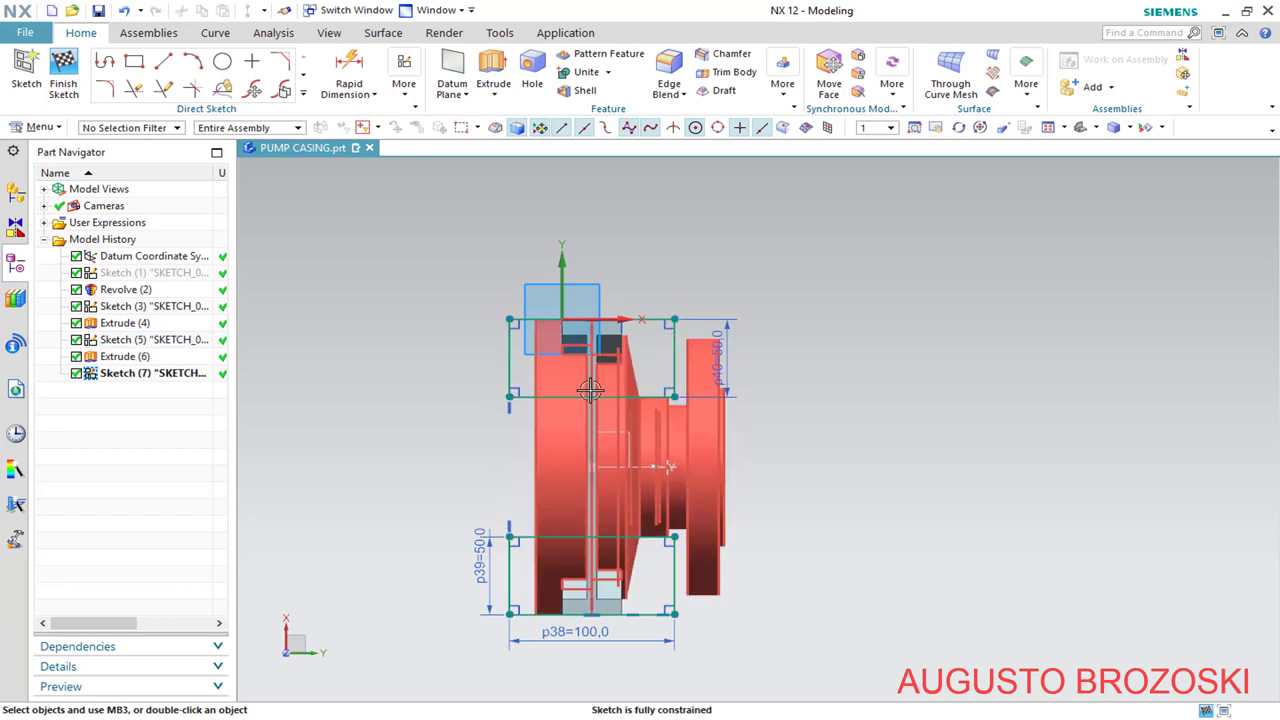
Finish the sketch and start an extrusion of the two base rectangles, viewed from the front
click(63, 75)
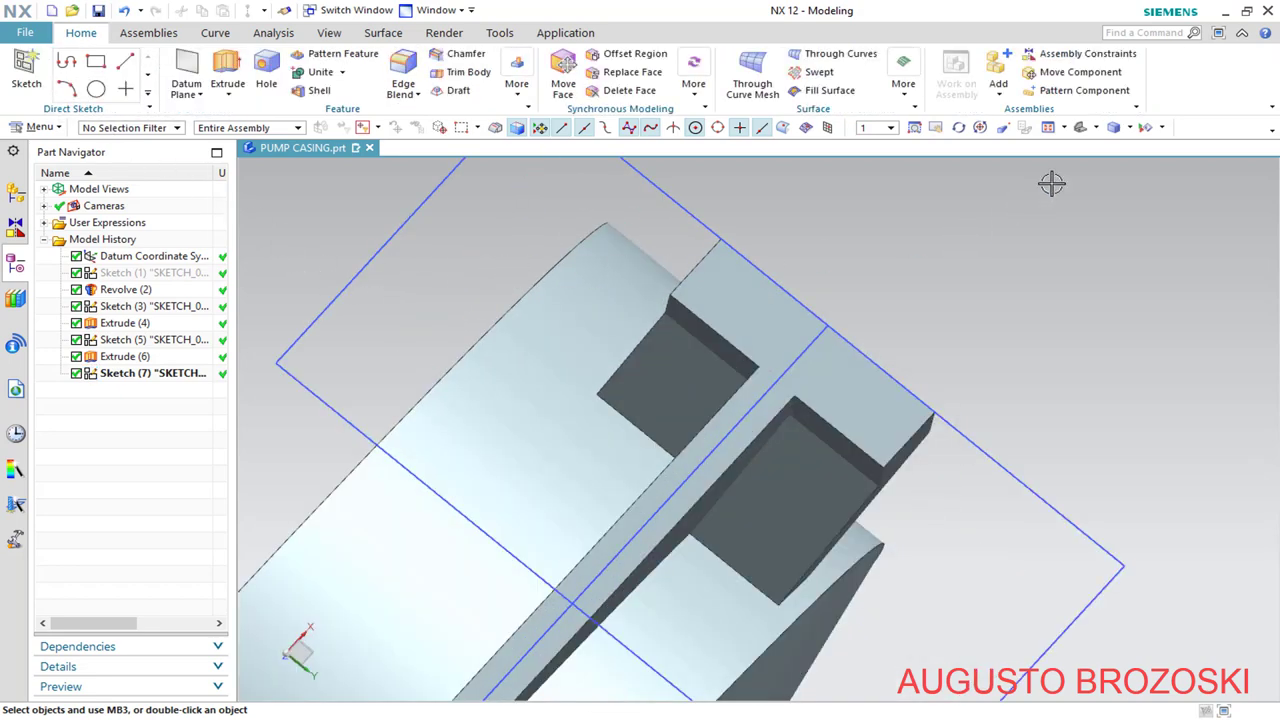
click(1080, 128)
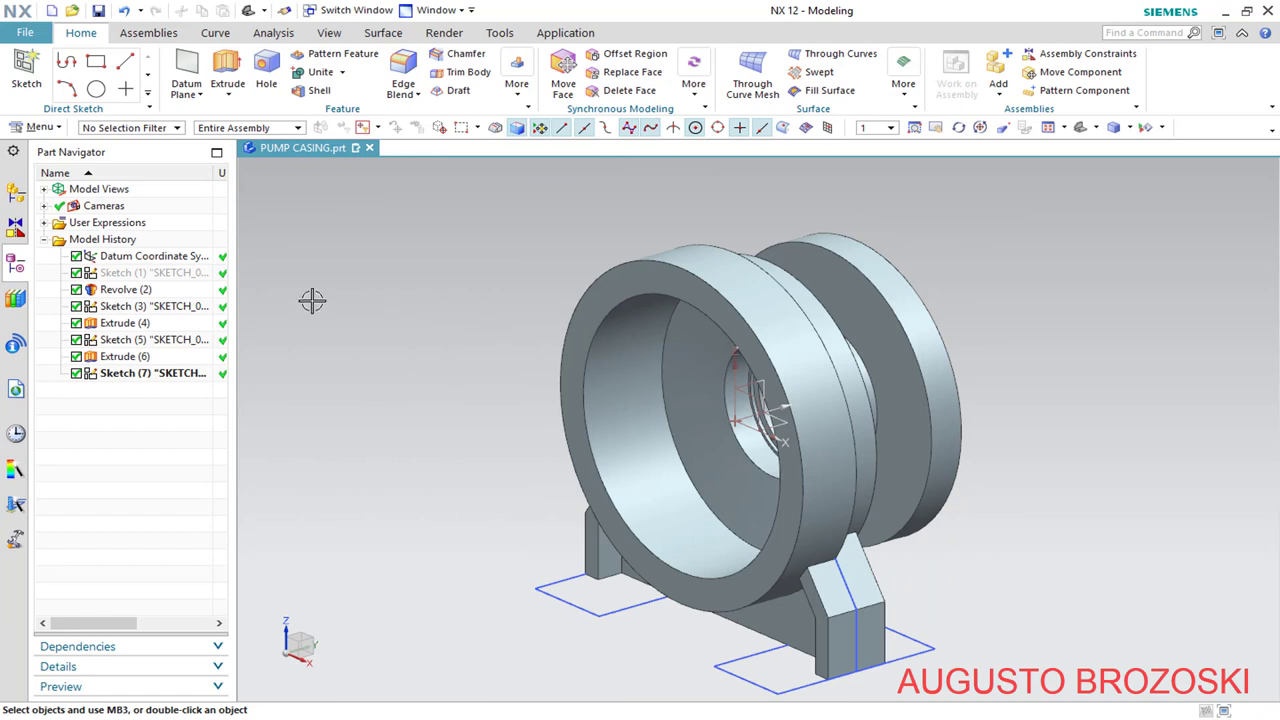
click(227, 66)
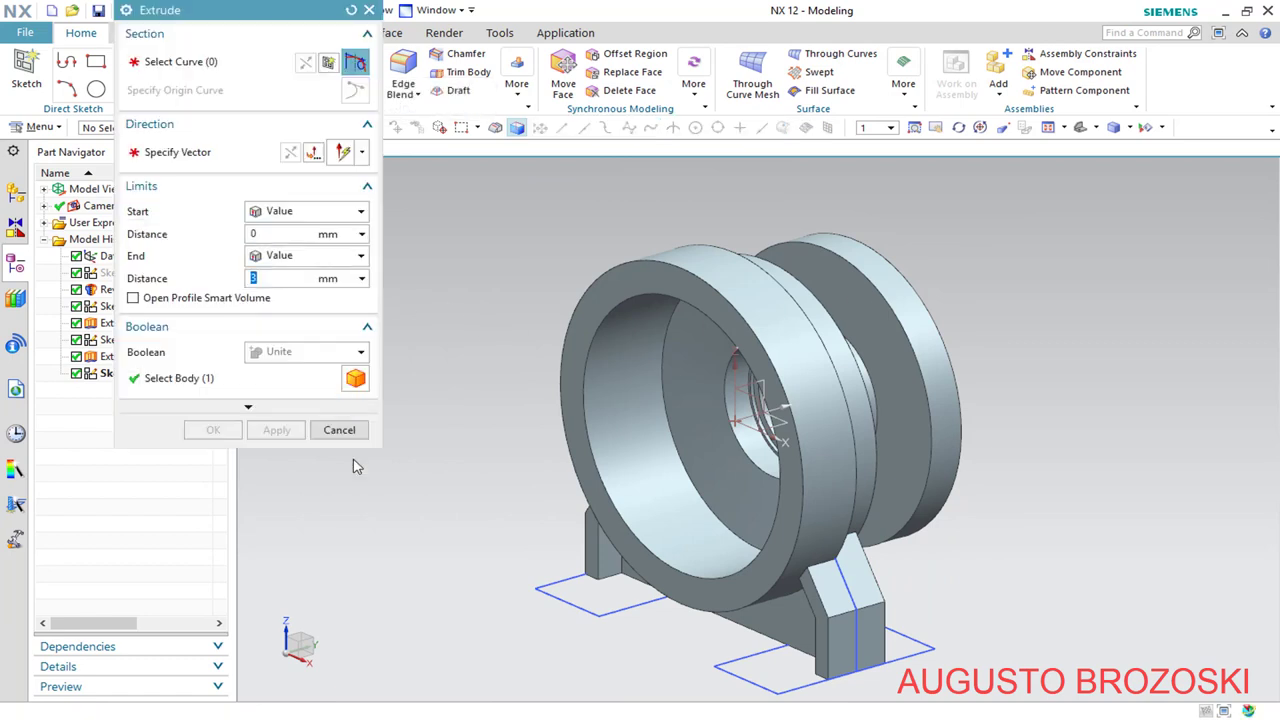
click(552, 600)
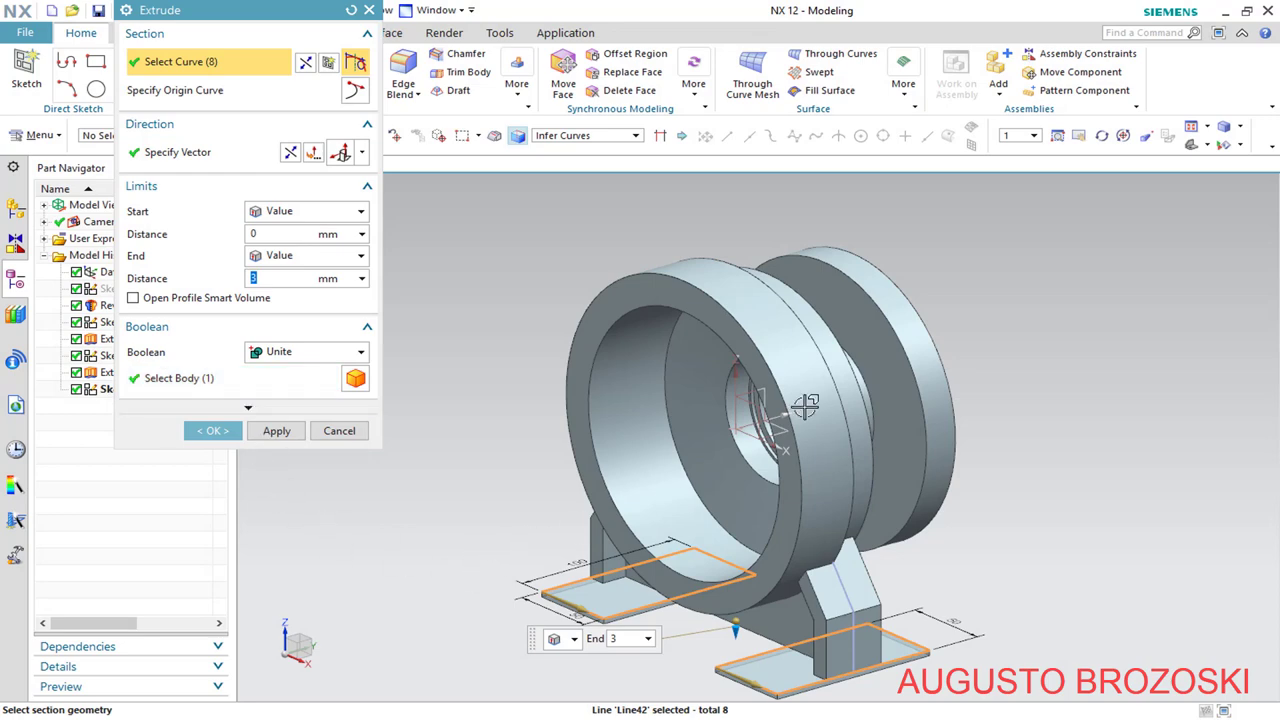
click(1208, 146)
click(1224, 197)
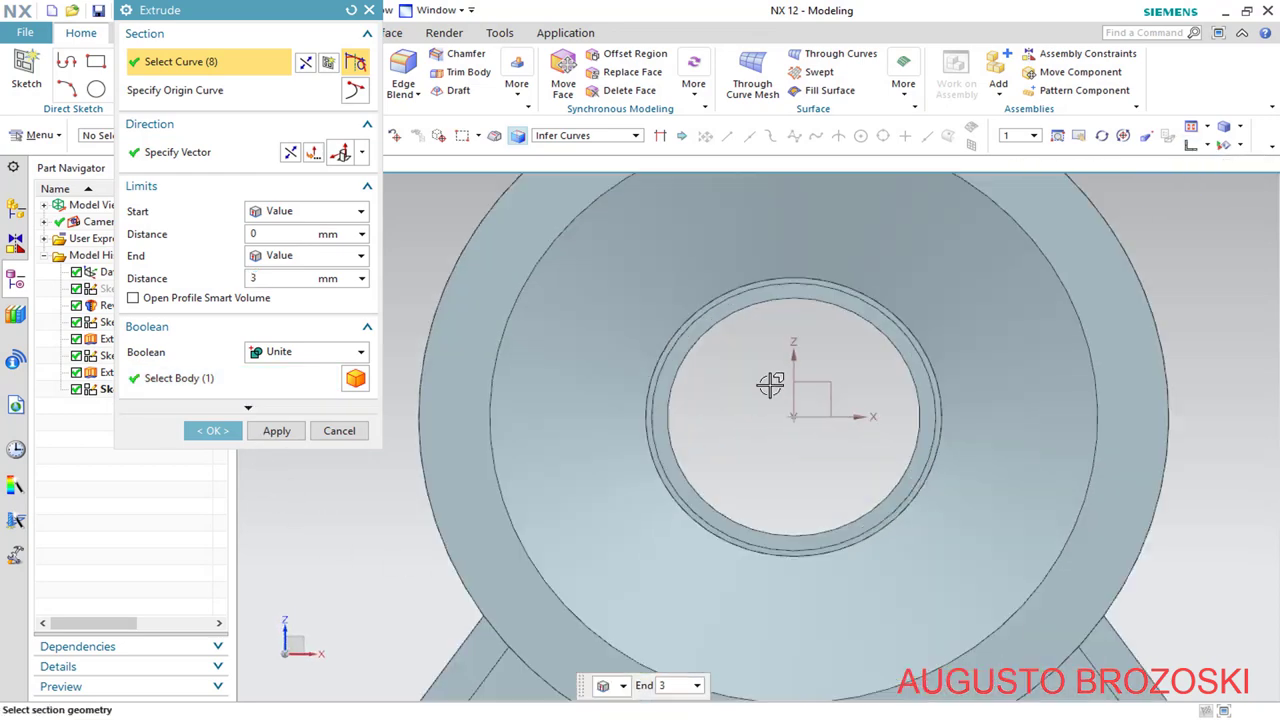
Reverse the extrusion upward, set the end distance to 10 mm and unite it with the casing body
scroll(771, 560, up, 5)
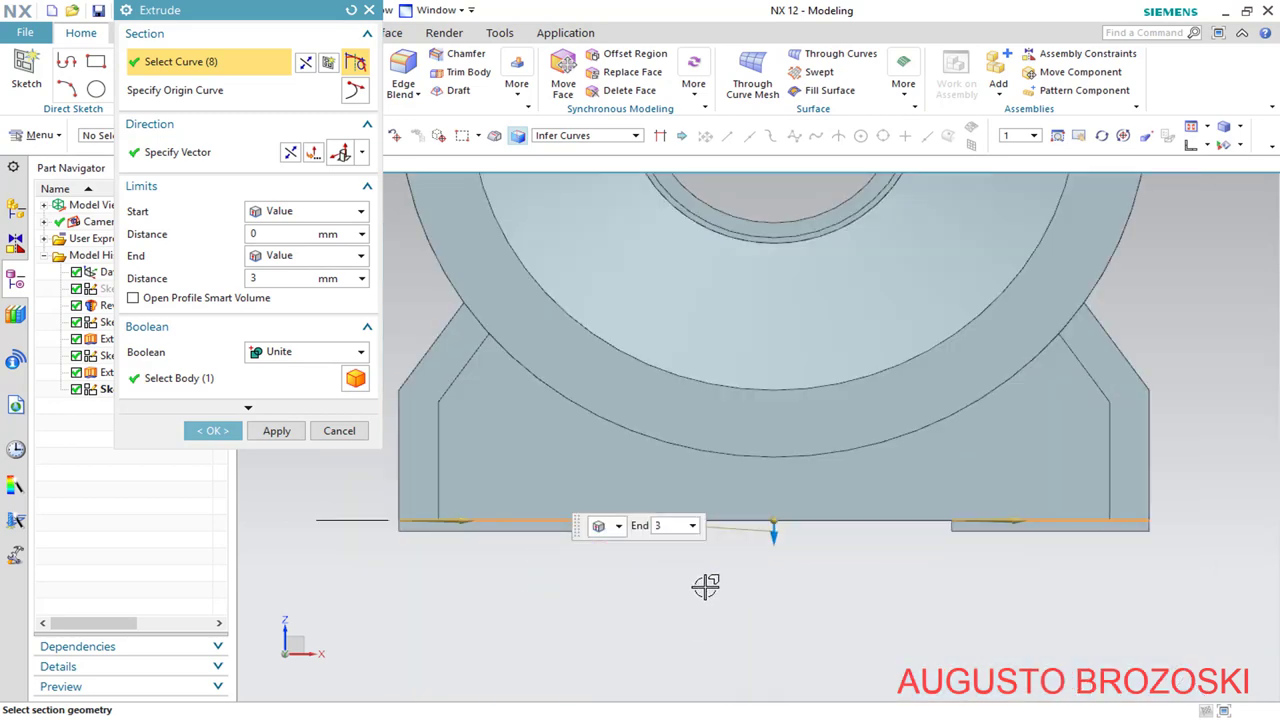
click(290, 152)
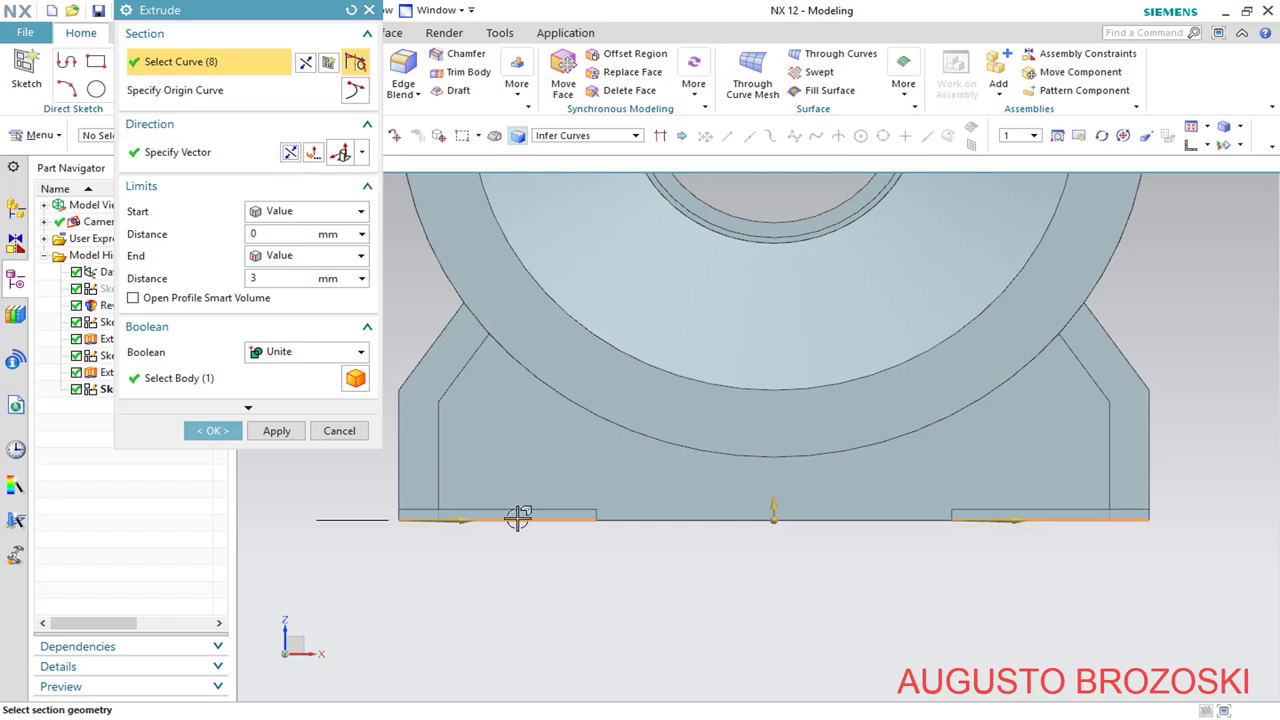
click(275, 277)
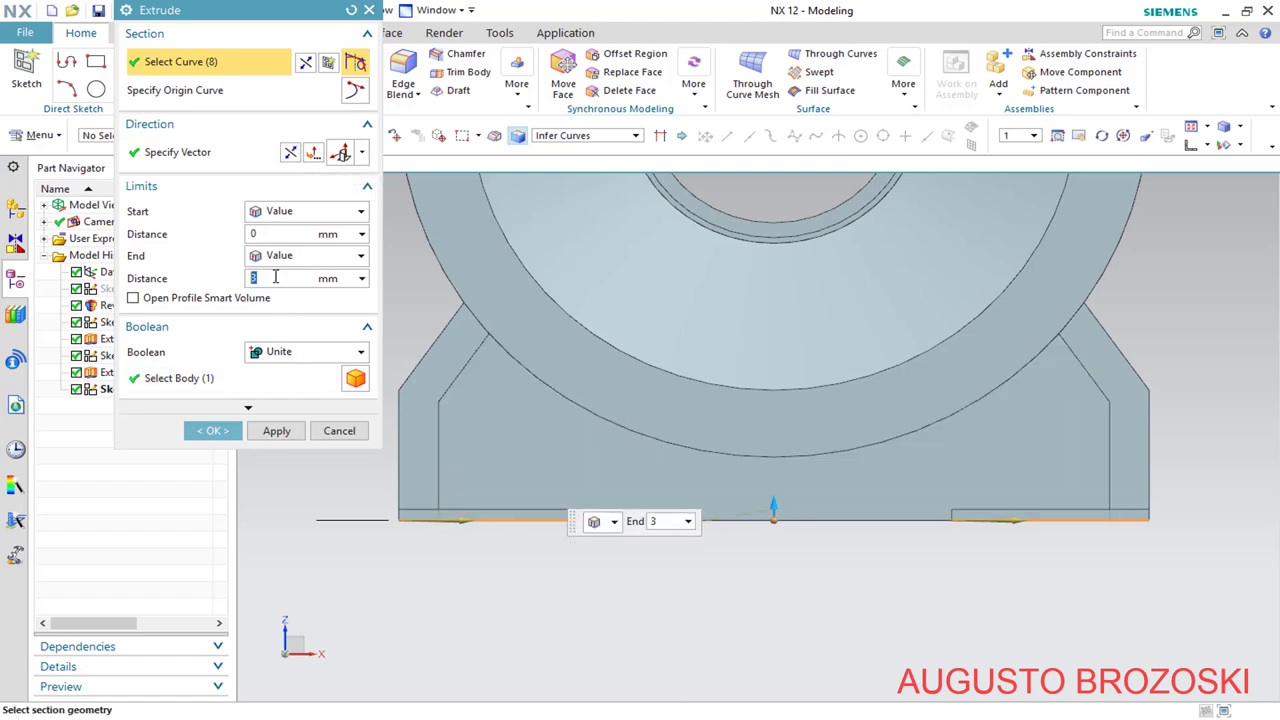
key(Return)
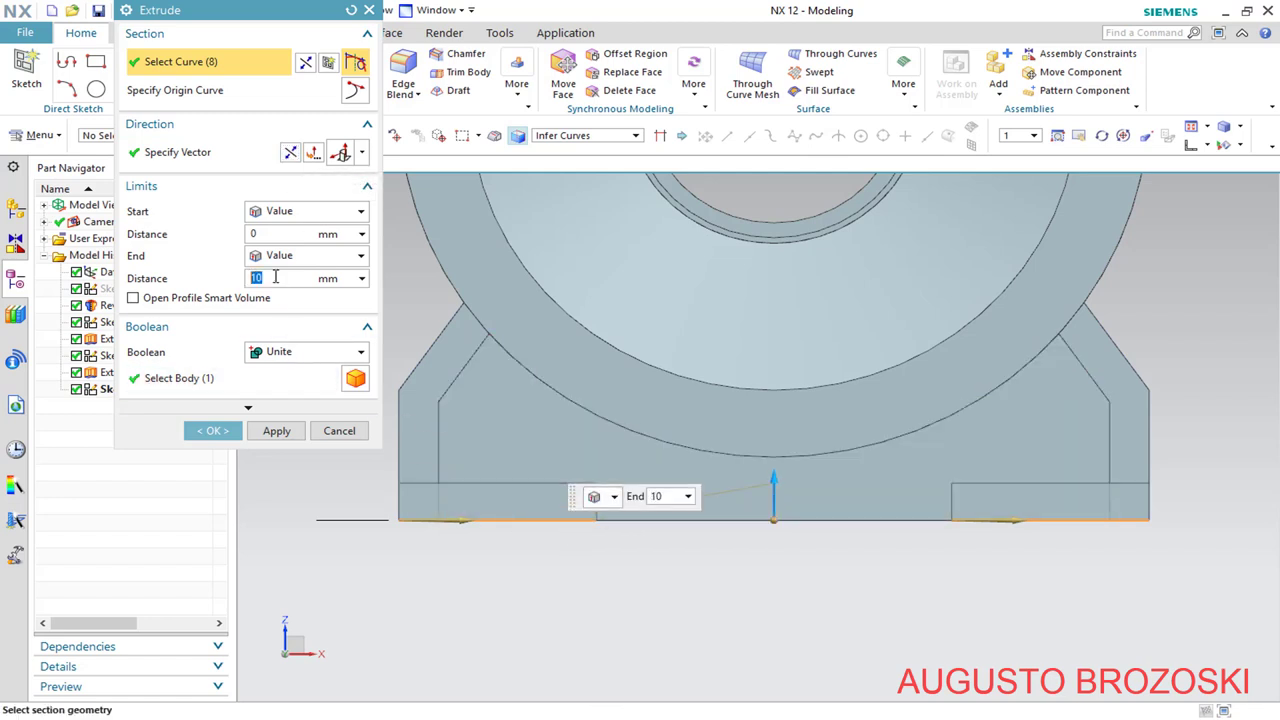
click(230, 380)
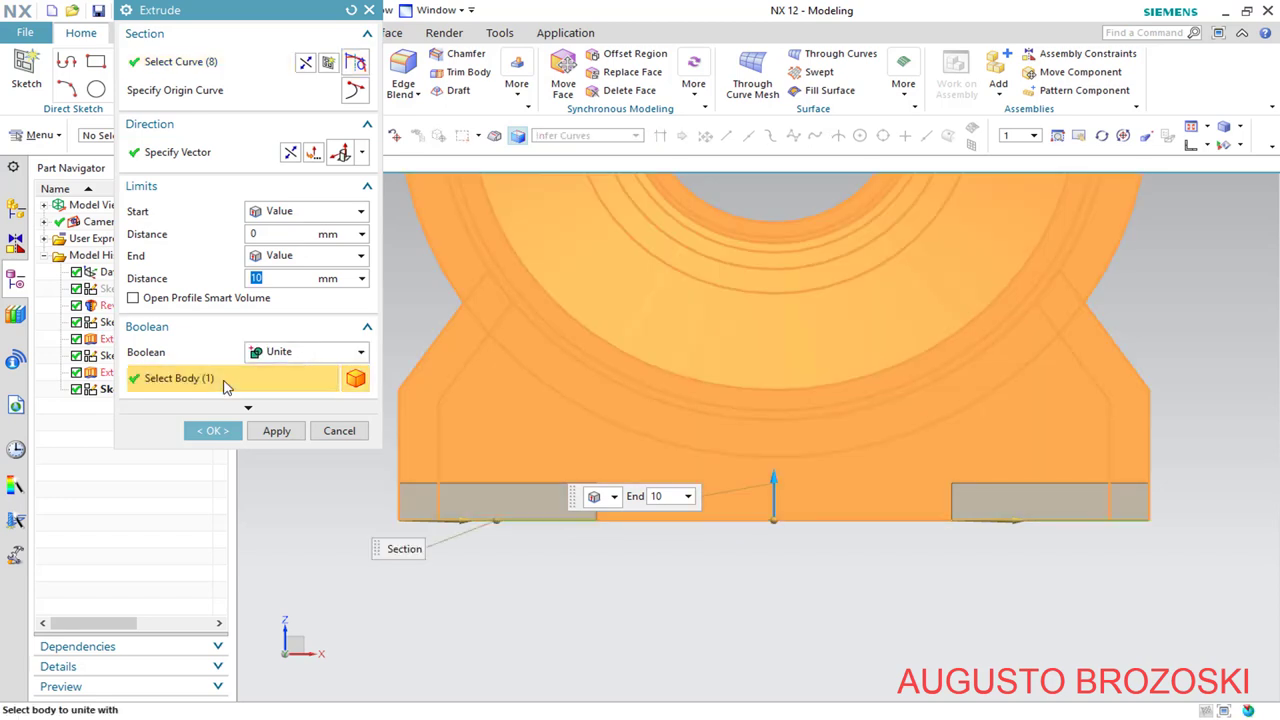
Apply the 10 mm foot-pad extrusion united with the casing and view it isometrically
click(214, 431)
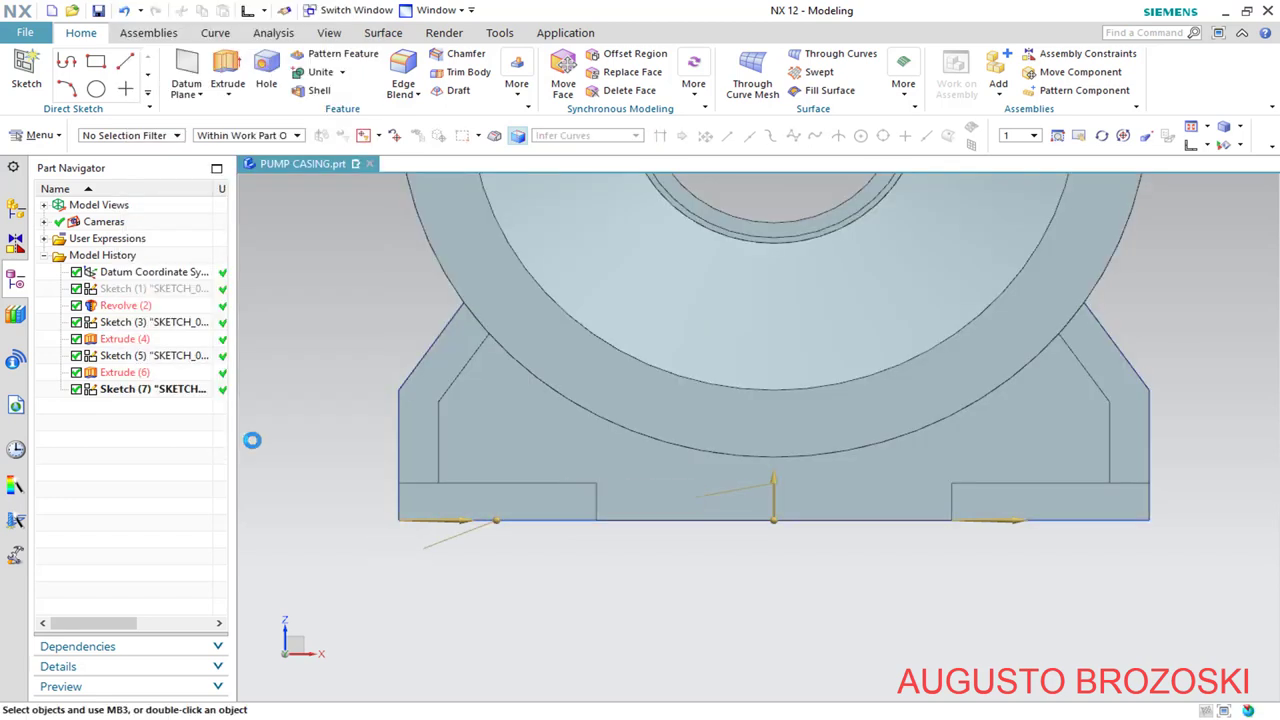
scroll(683, 449, up, 5)
scroll(683, 449, down, 5)
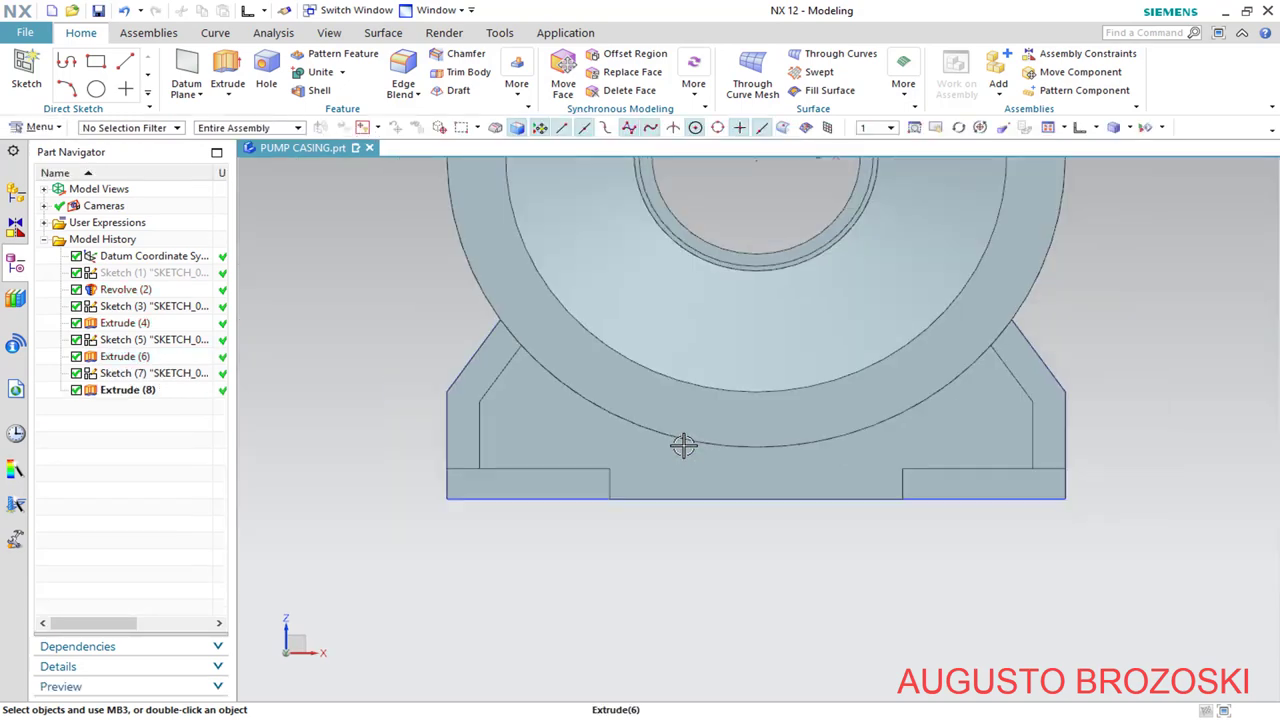
middle_drag(683, 443, 888, 190)
click(1048, 128)
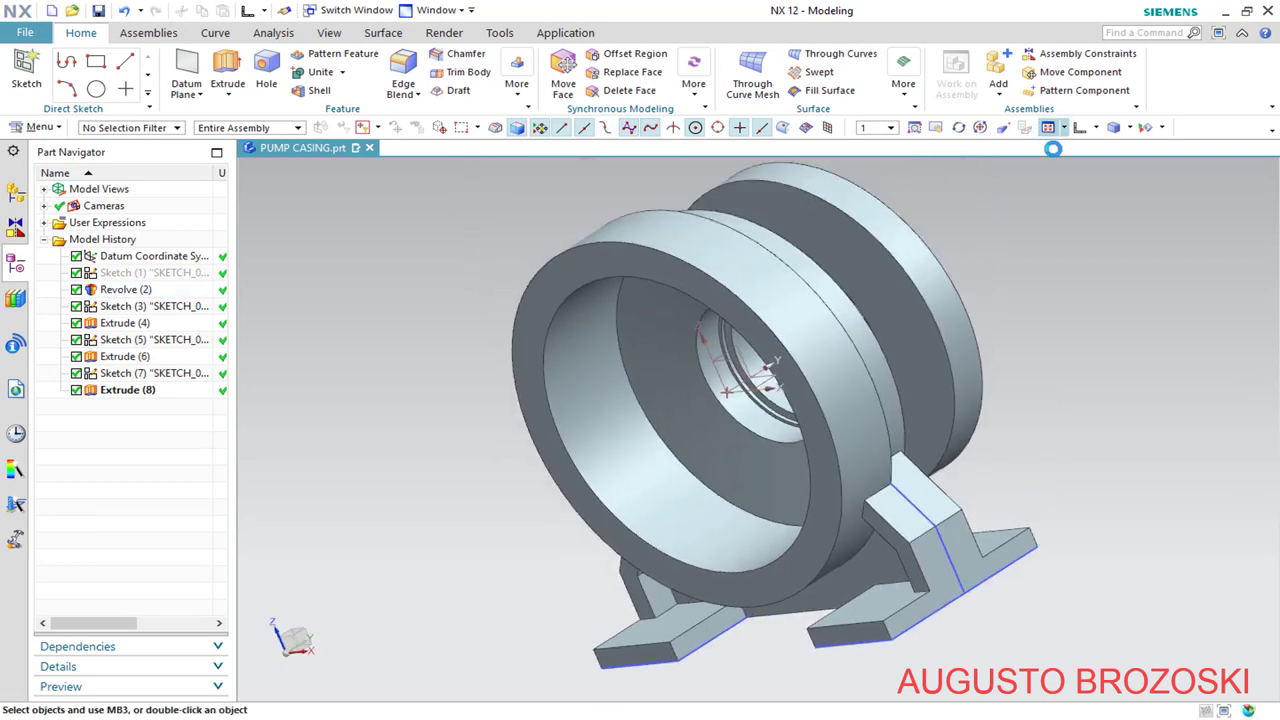
click(1098, 129)
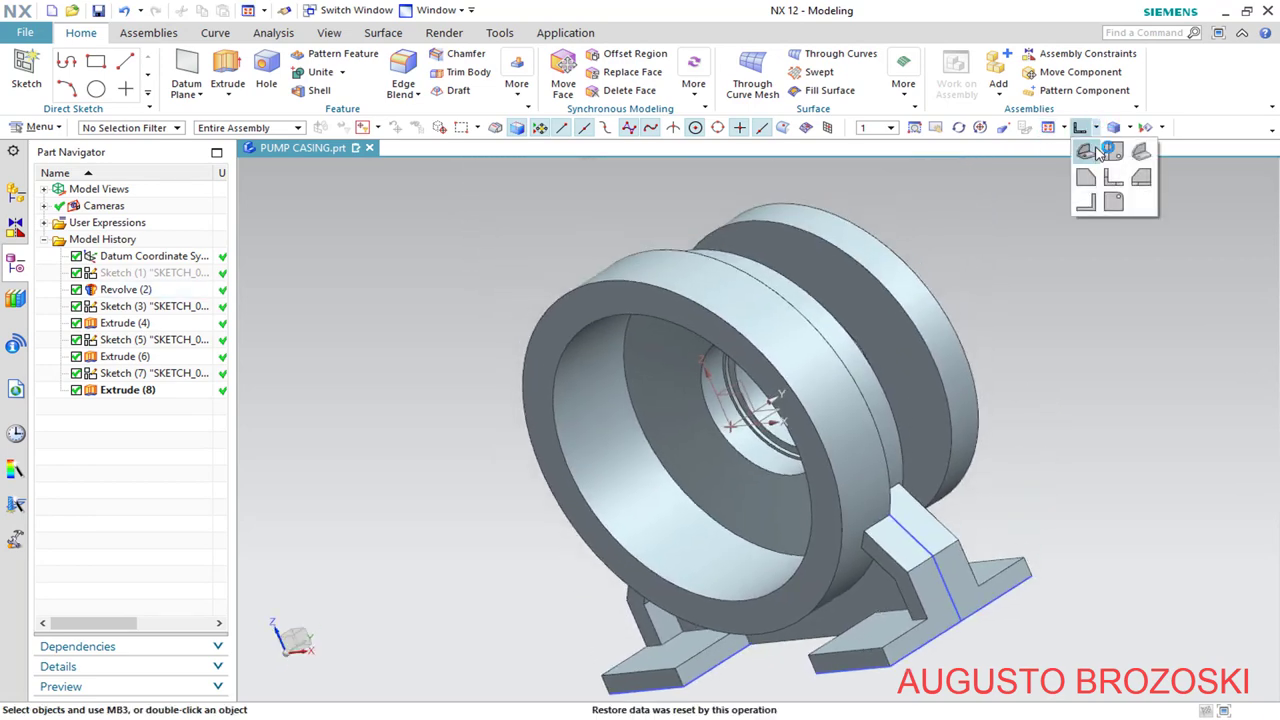
click(1100, 153)
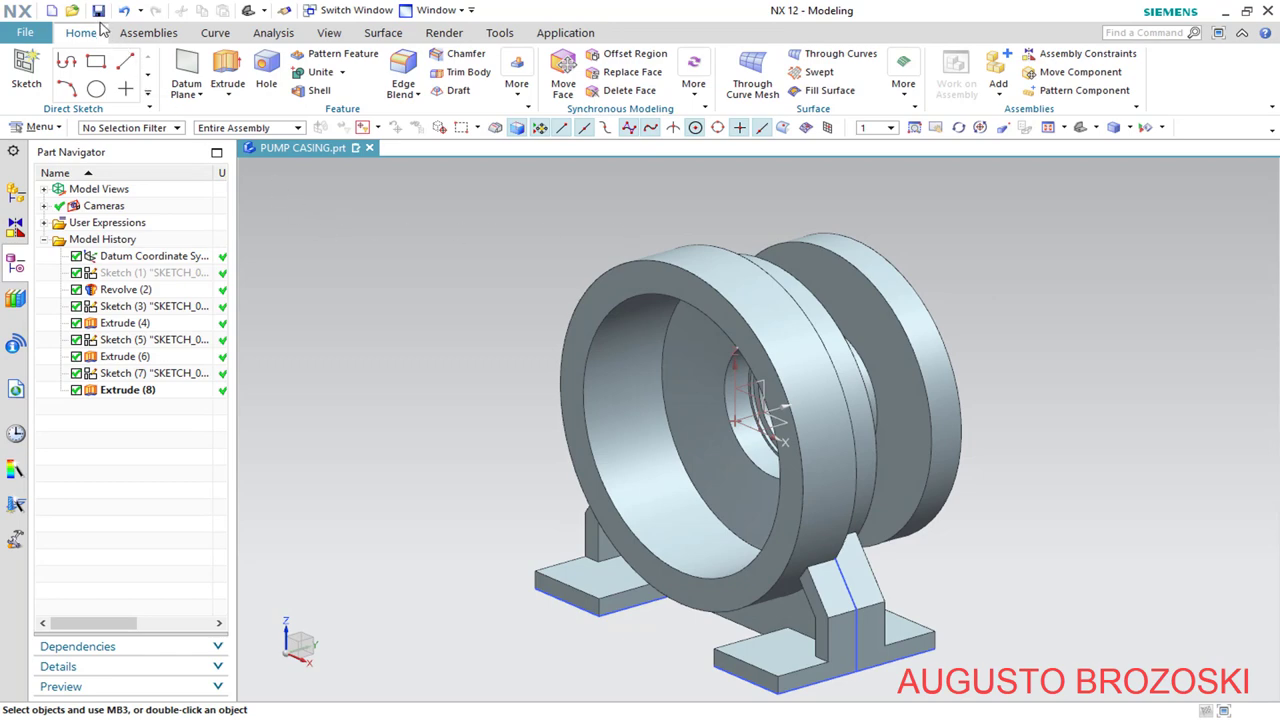
Save the pump casing part and check the pump drawing PDF before returning to NX
click(99, 11)
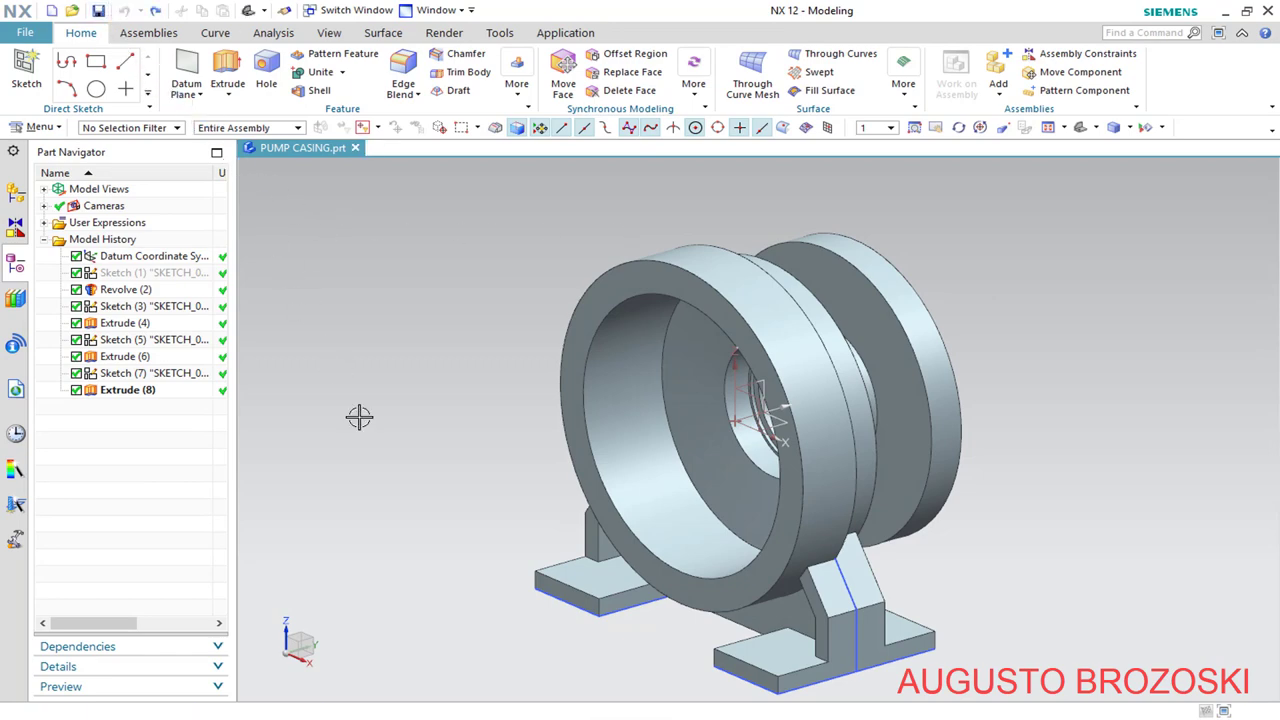
key(alt+Tab)
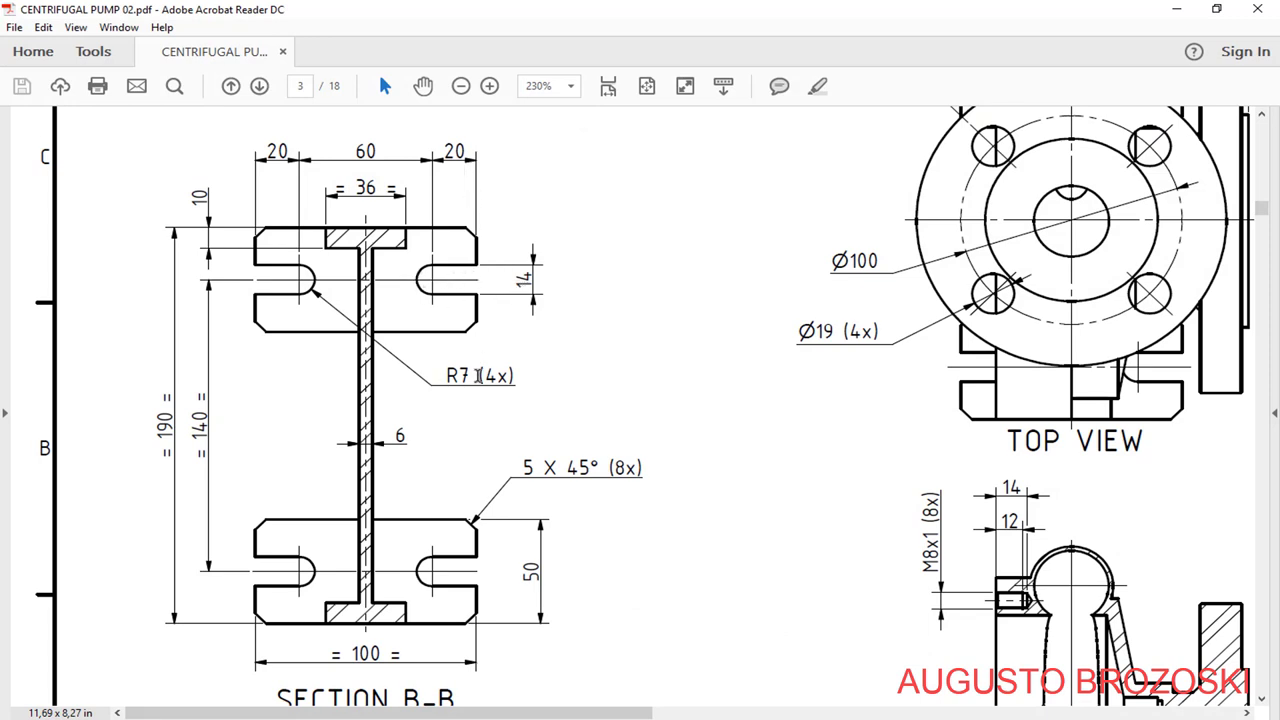
click(1177, 11)
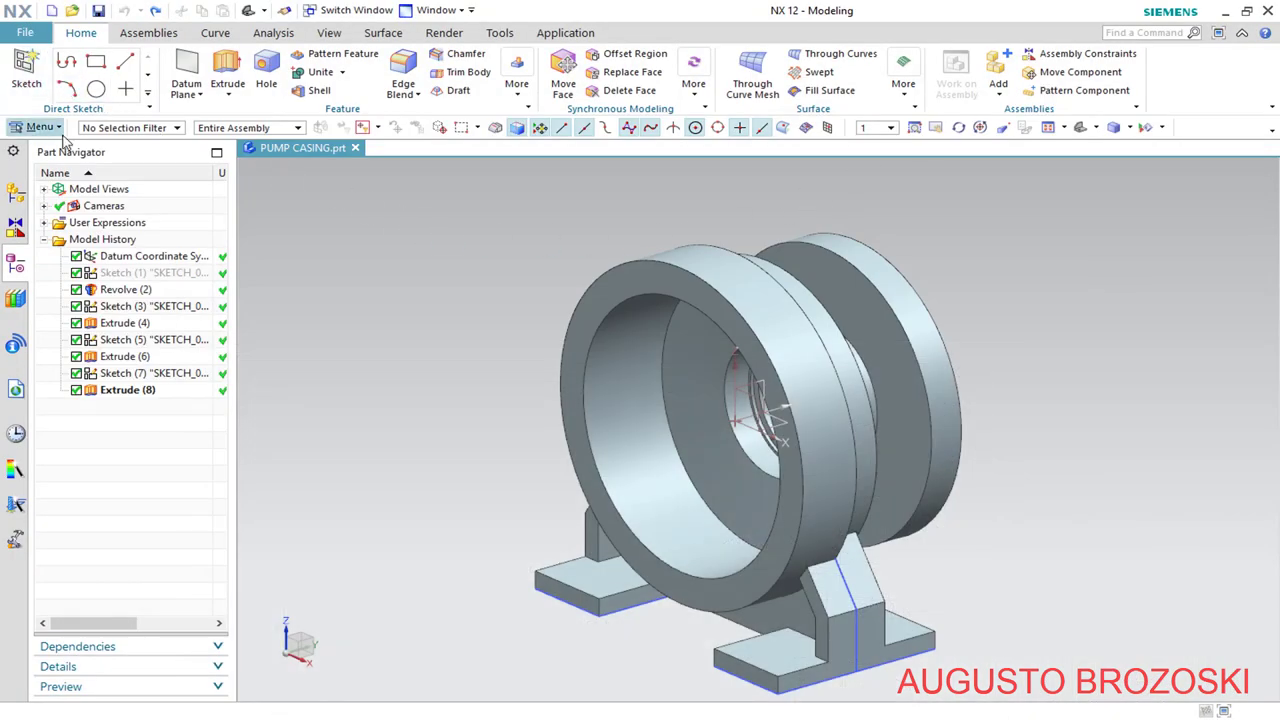
Start a new sketch on the top flat face of the casing's foot pad
click(32, 68)
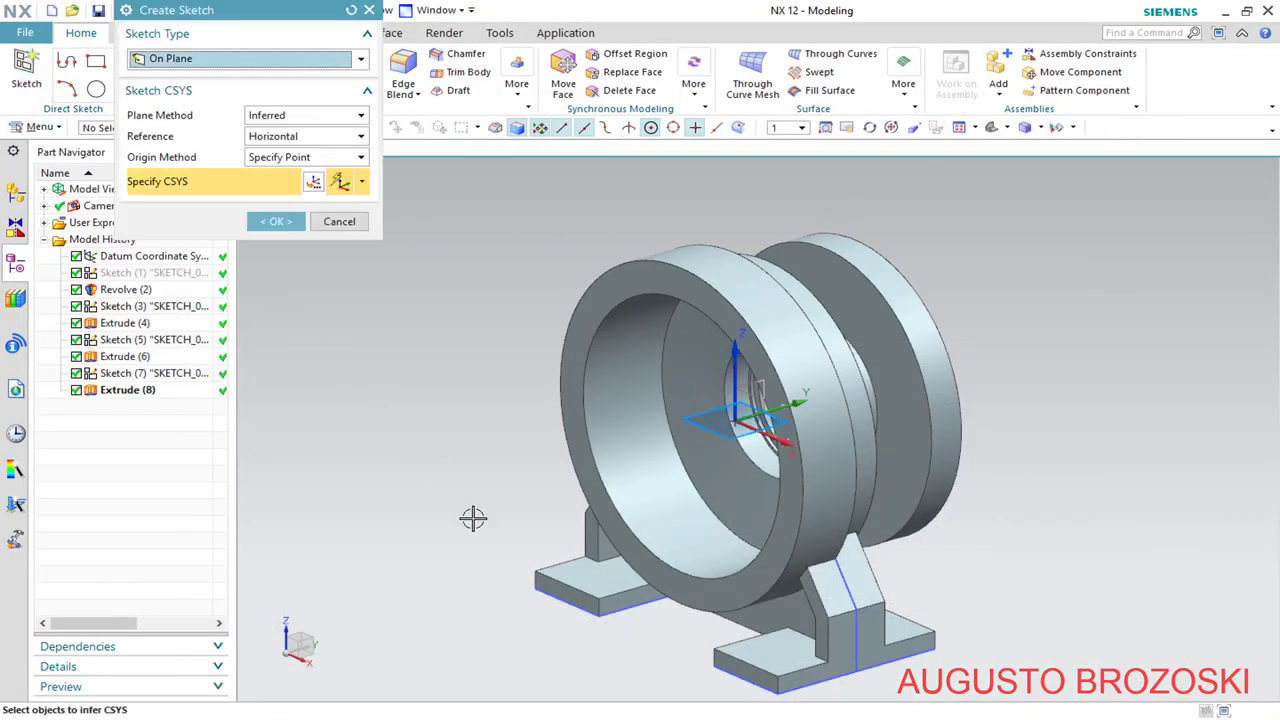
middle_drag(711, 544, 730, 369)
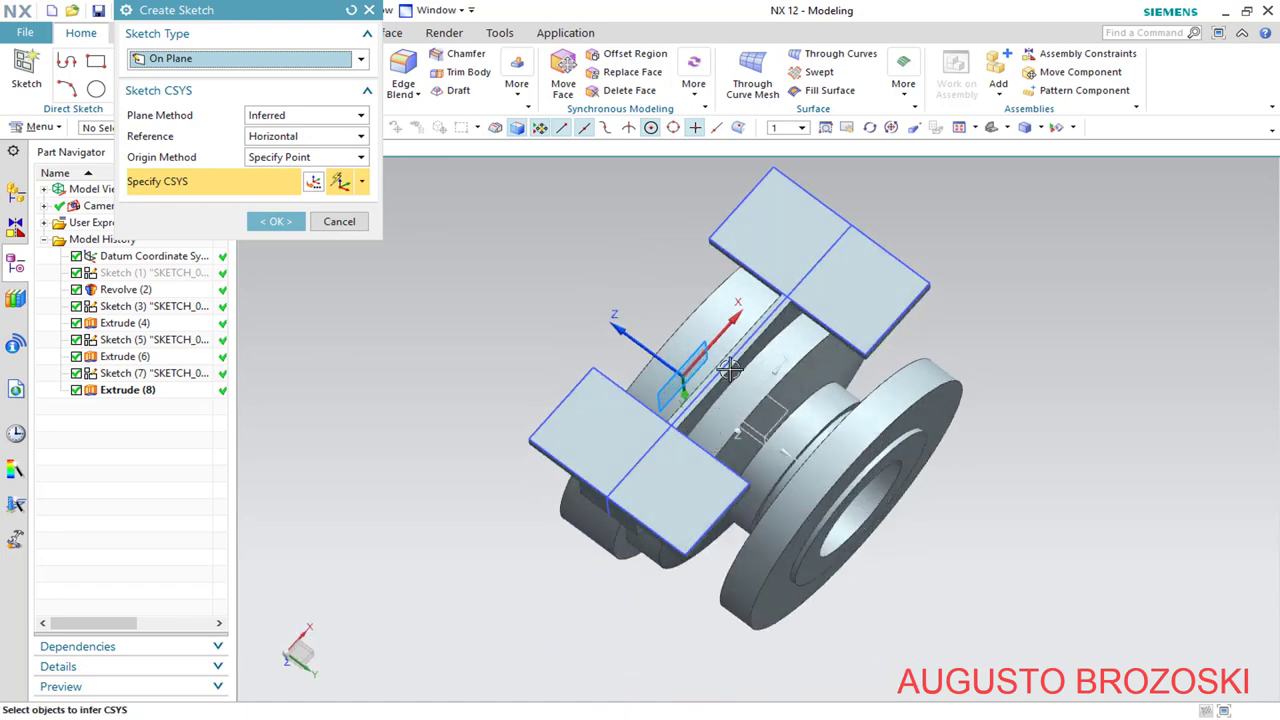
click(772, 231)
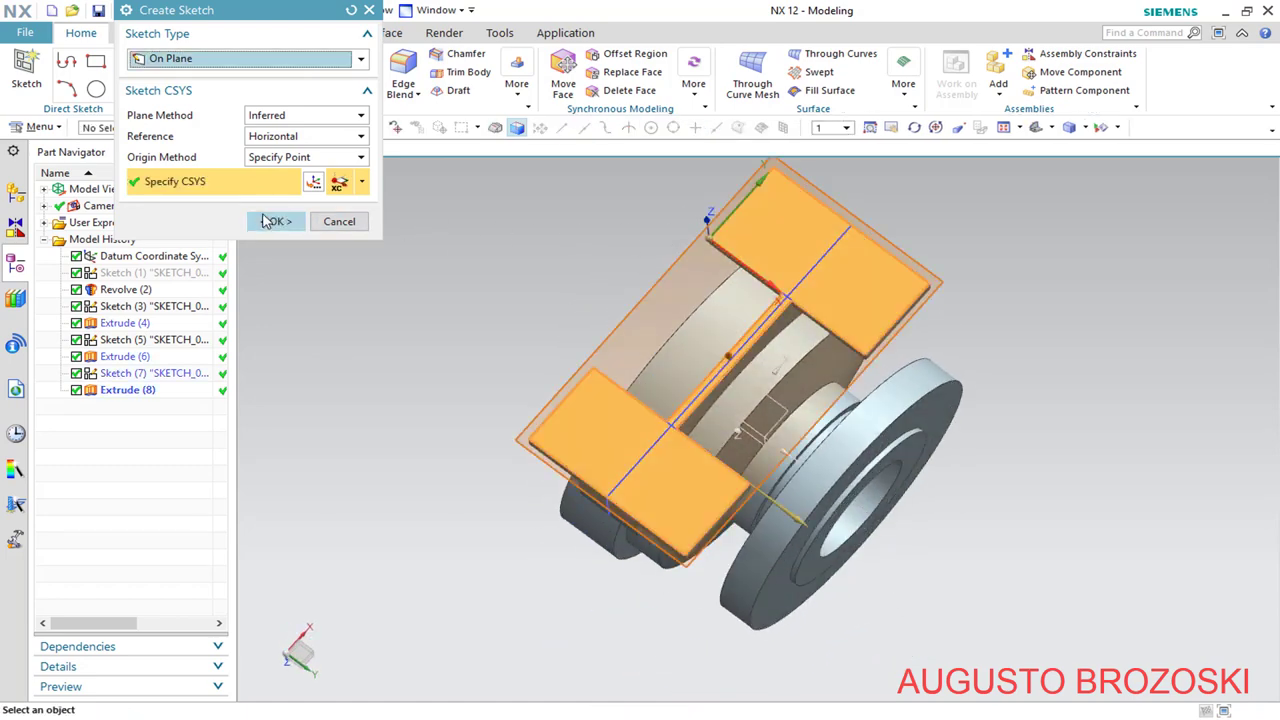
click(270, 221)
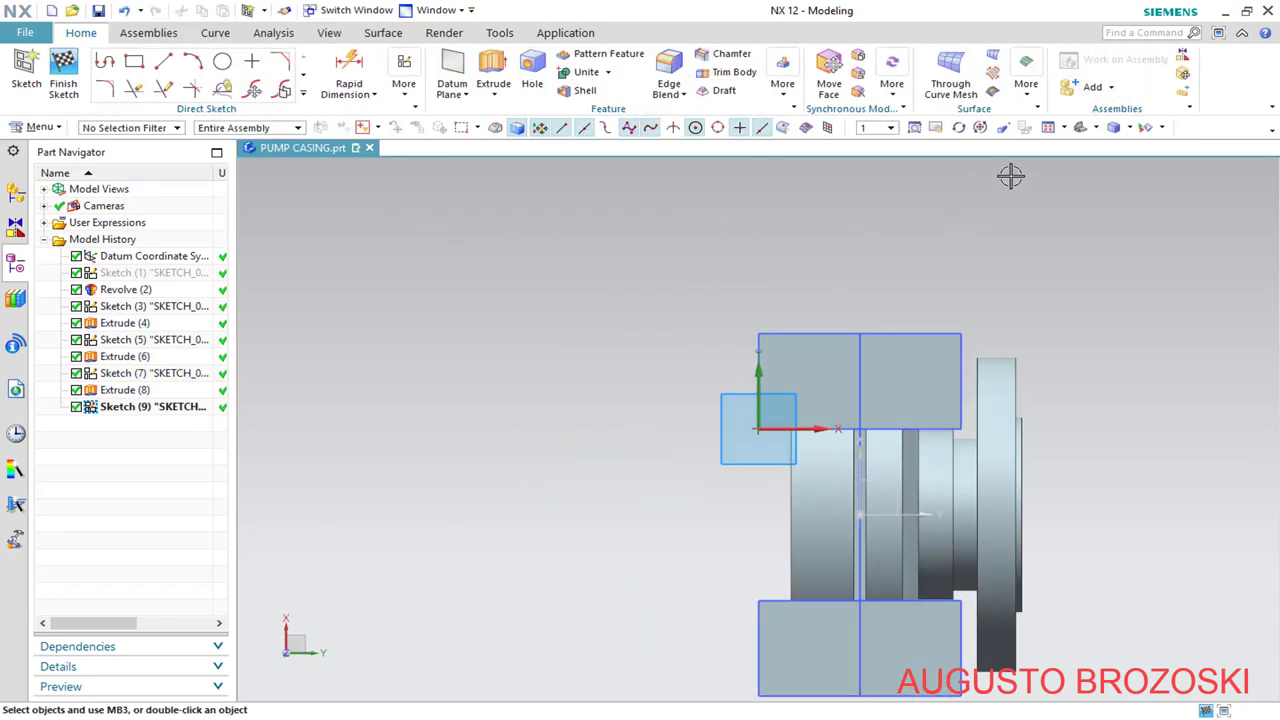
click(1049, 128)
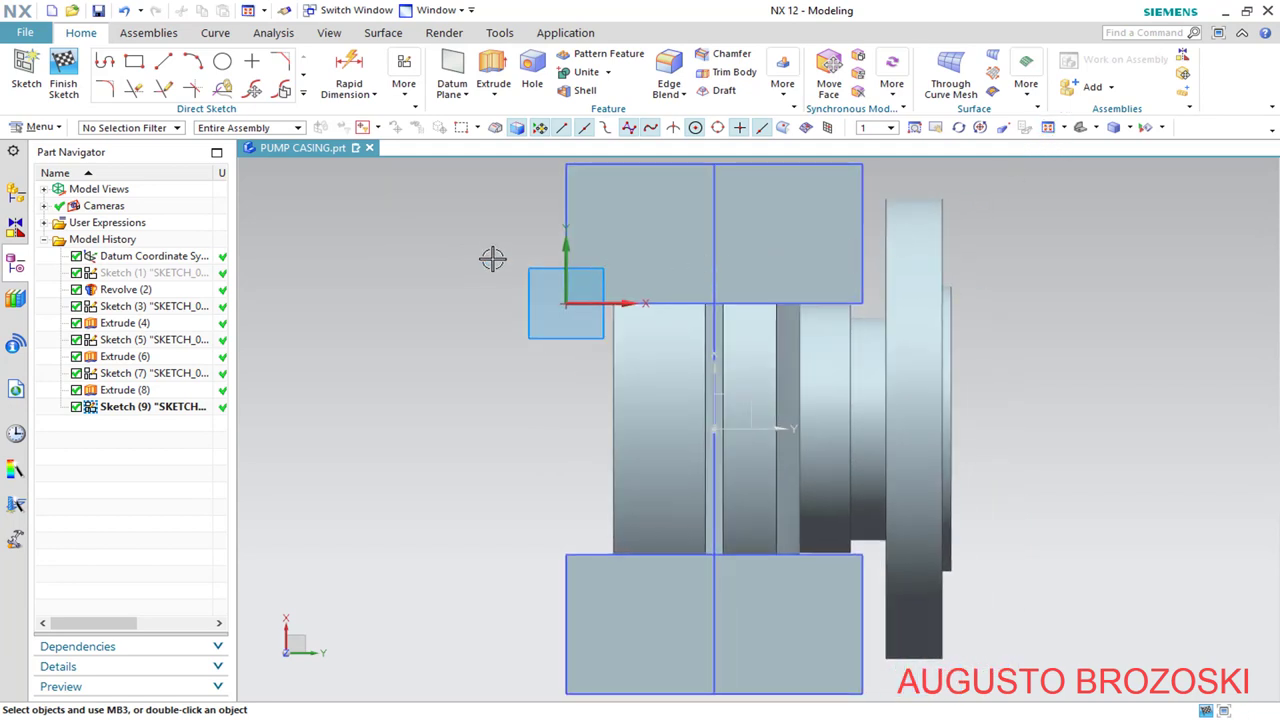
Draw a circle on the top pad
click(222, 63)
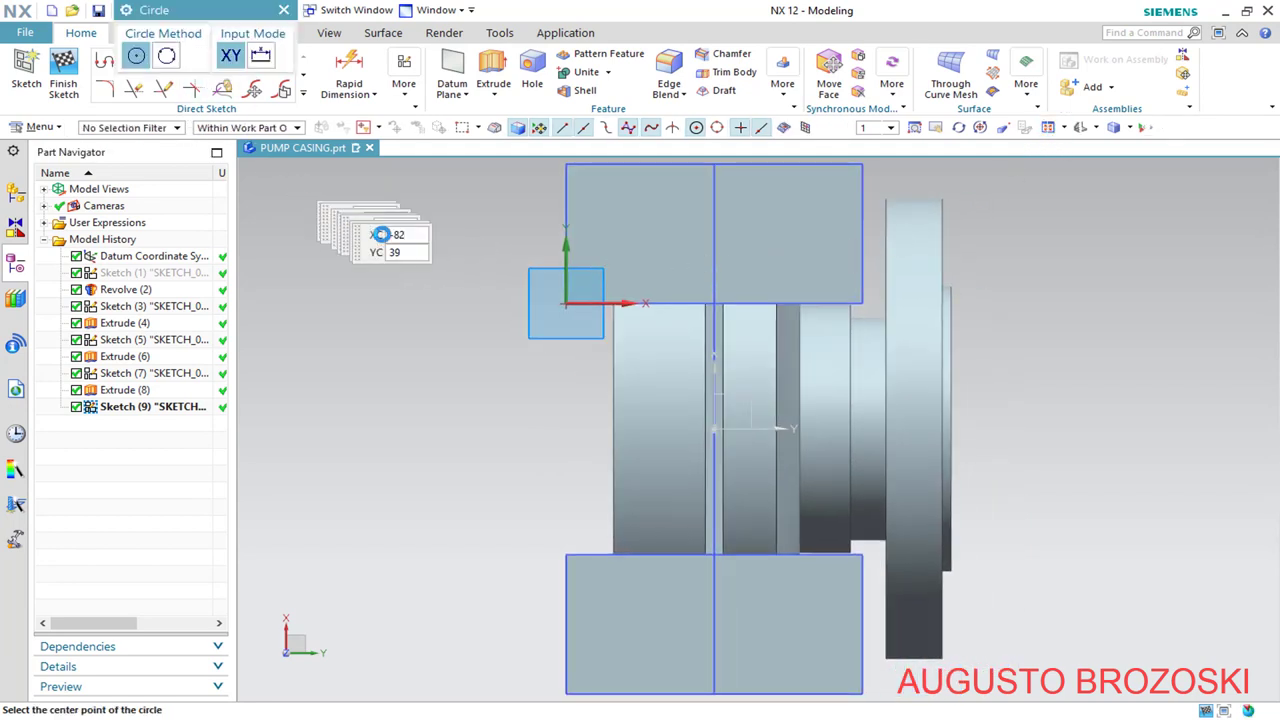
scroll(633, 215, up, 5)
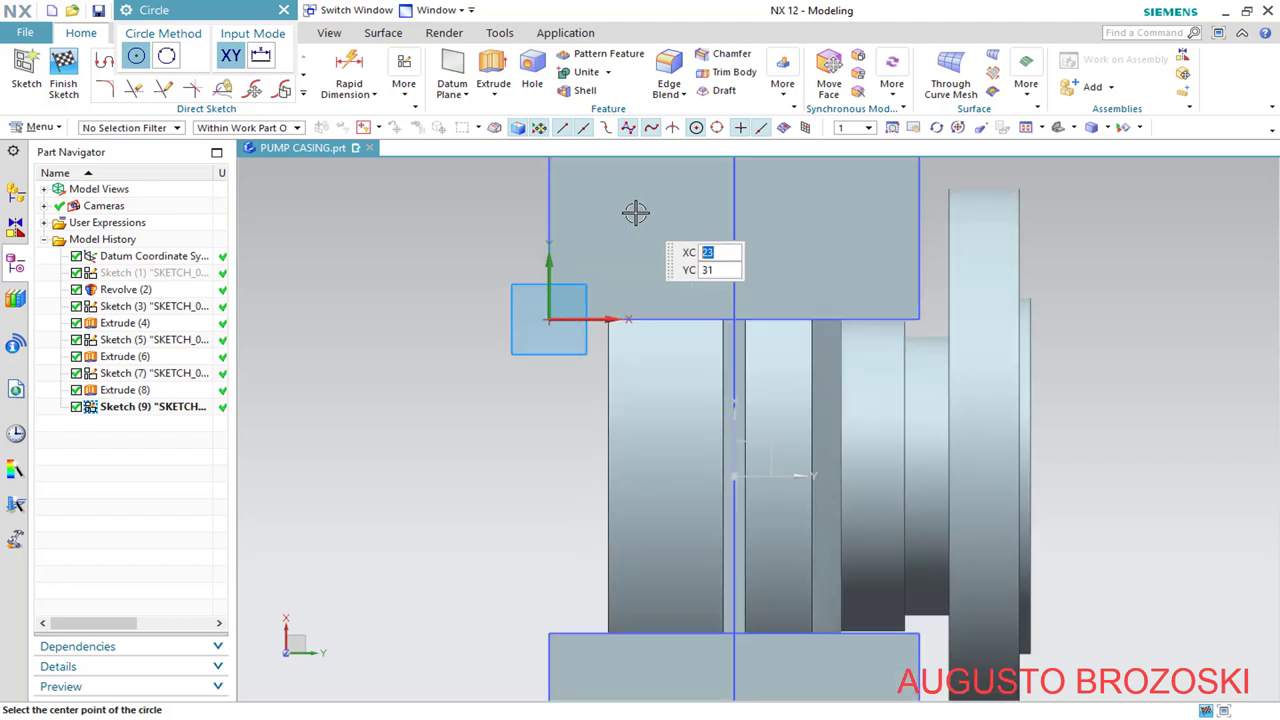
scroll(635, 205, down, 3)
scroll(637, 180, up, 4)
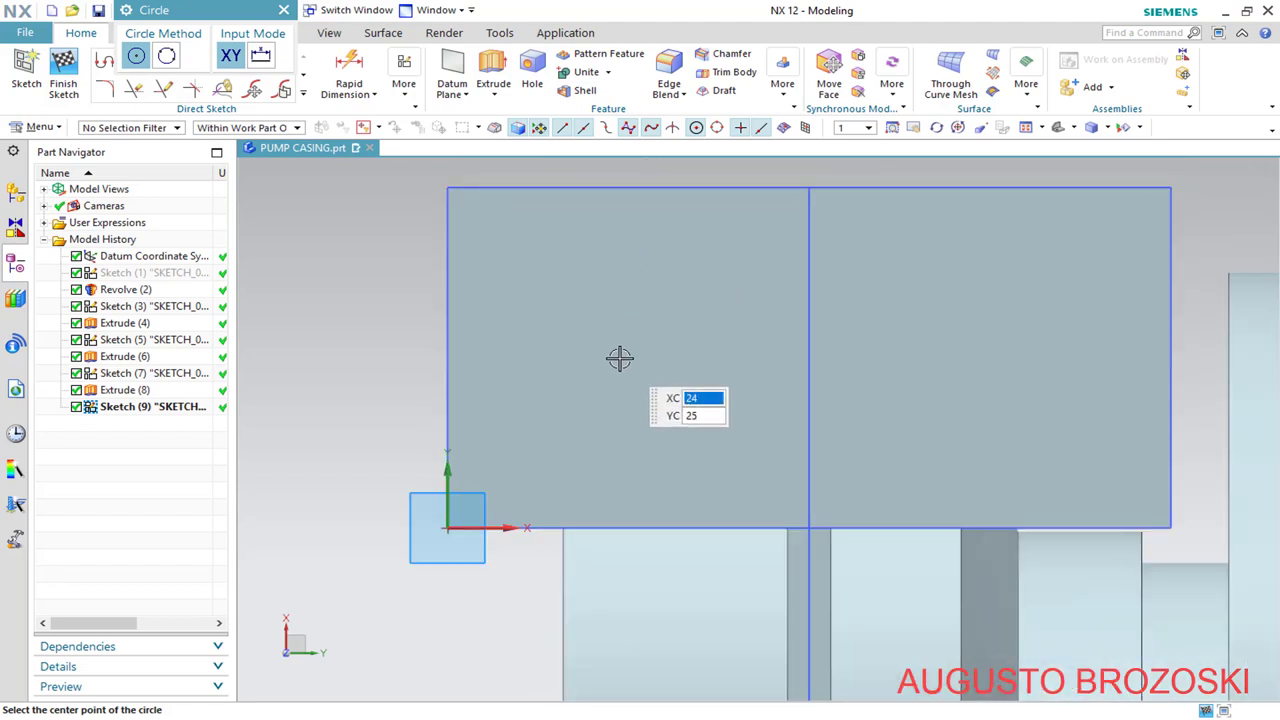
click(619, 358)
click(643, 321)
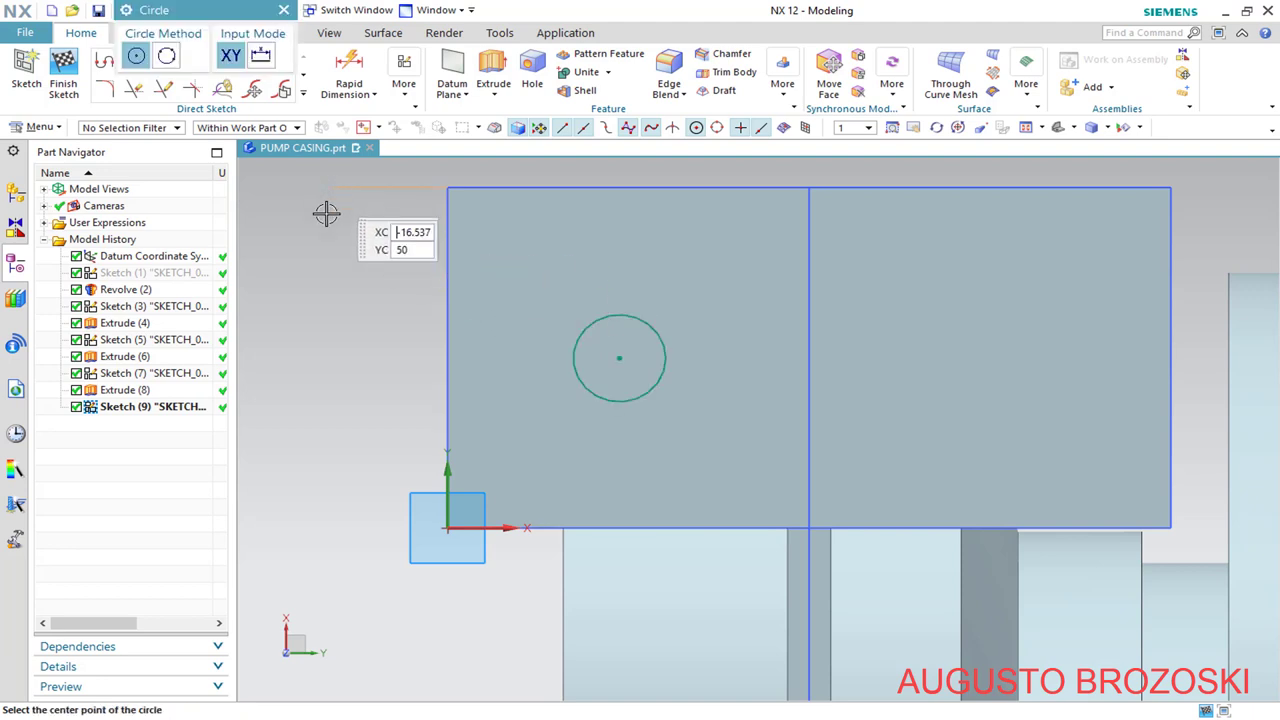
key(Escape)
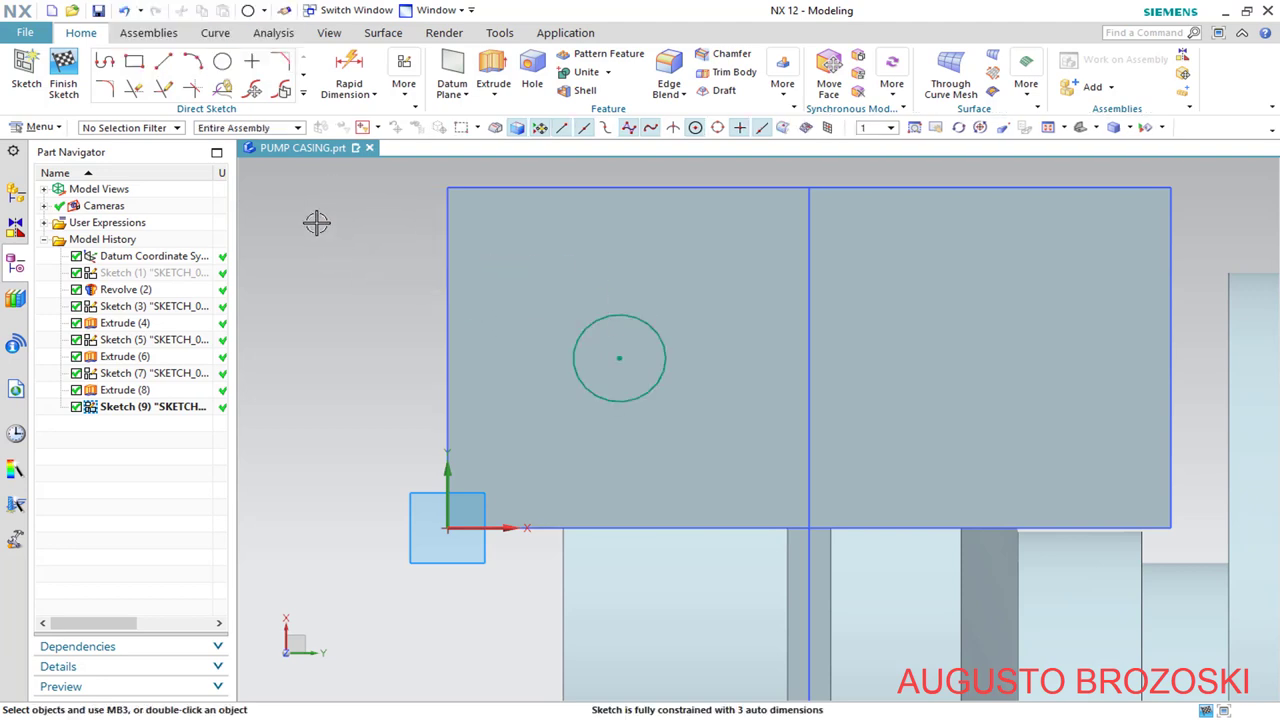
Draw lines from the circle's top to the edge, down the edge, and back to the circle's bottom
click(107, 65)
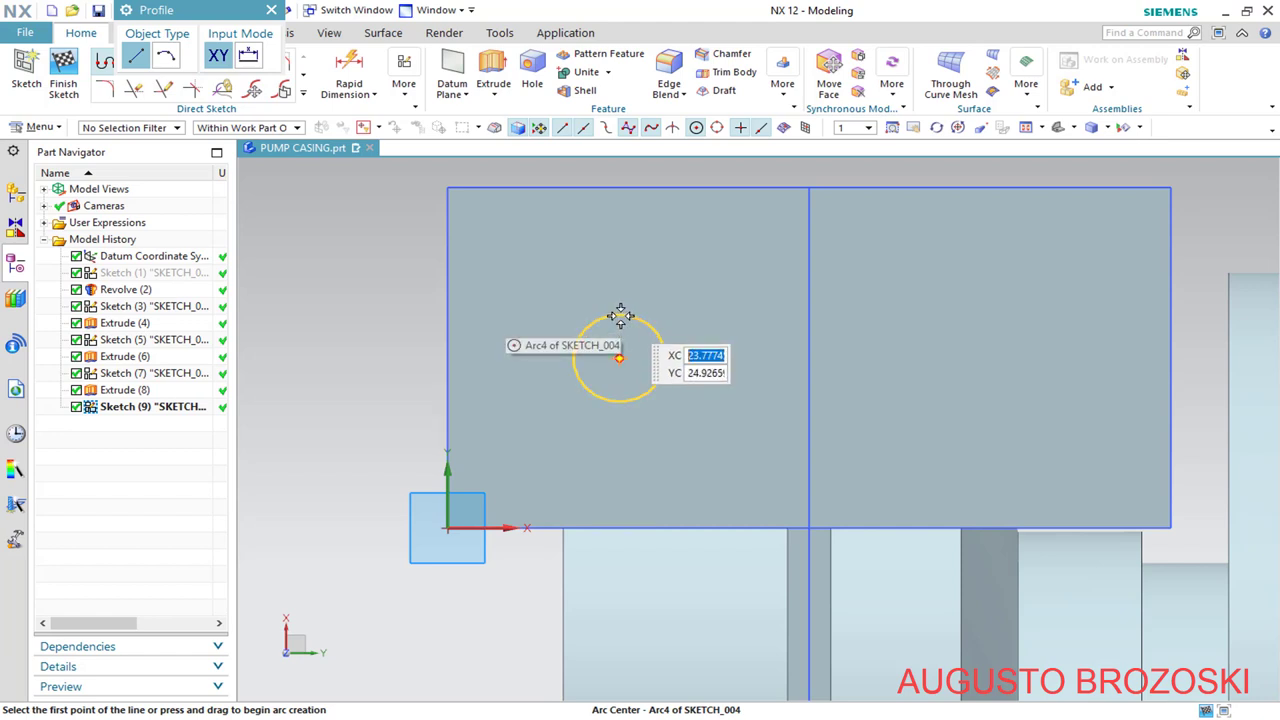
click(620, 313)
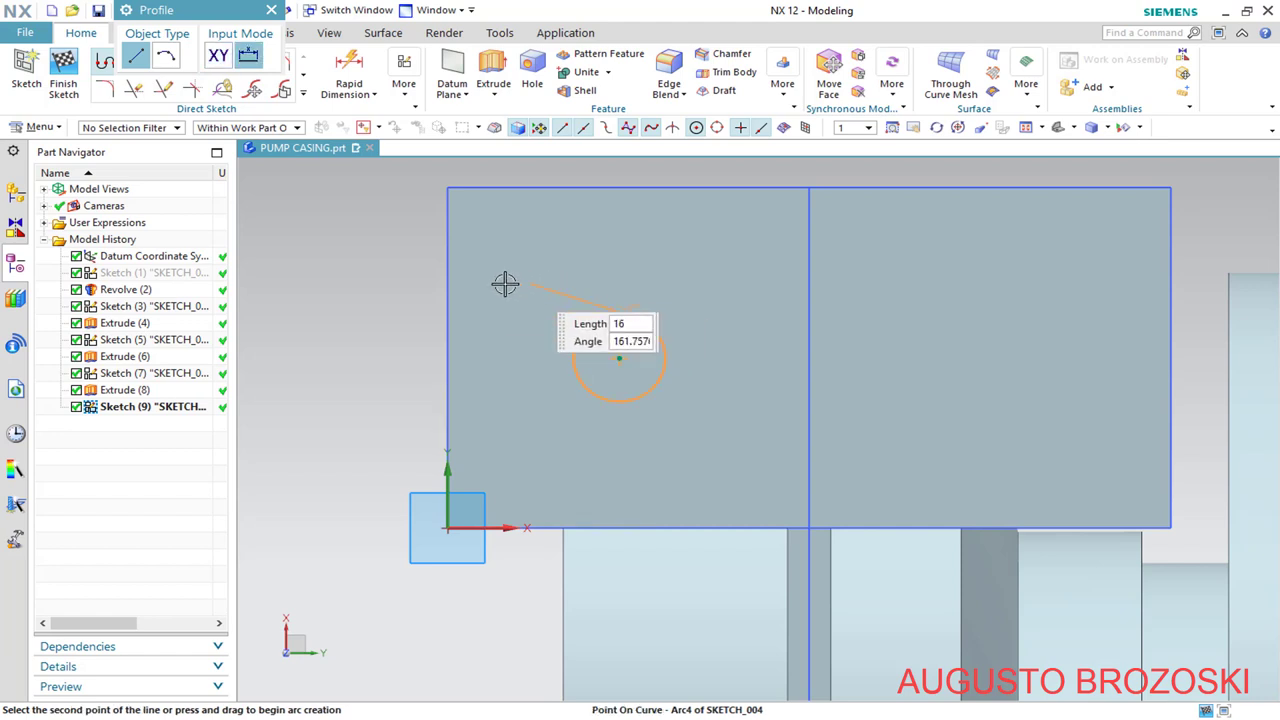
click(449, 318)
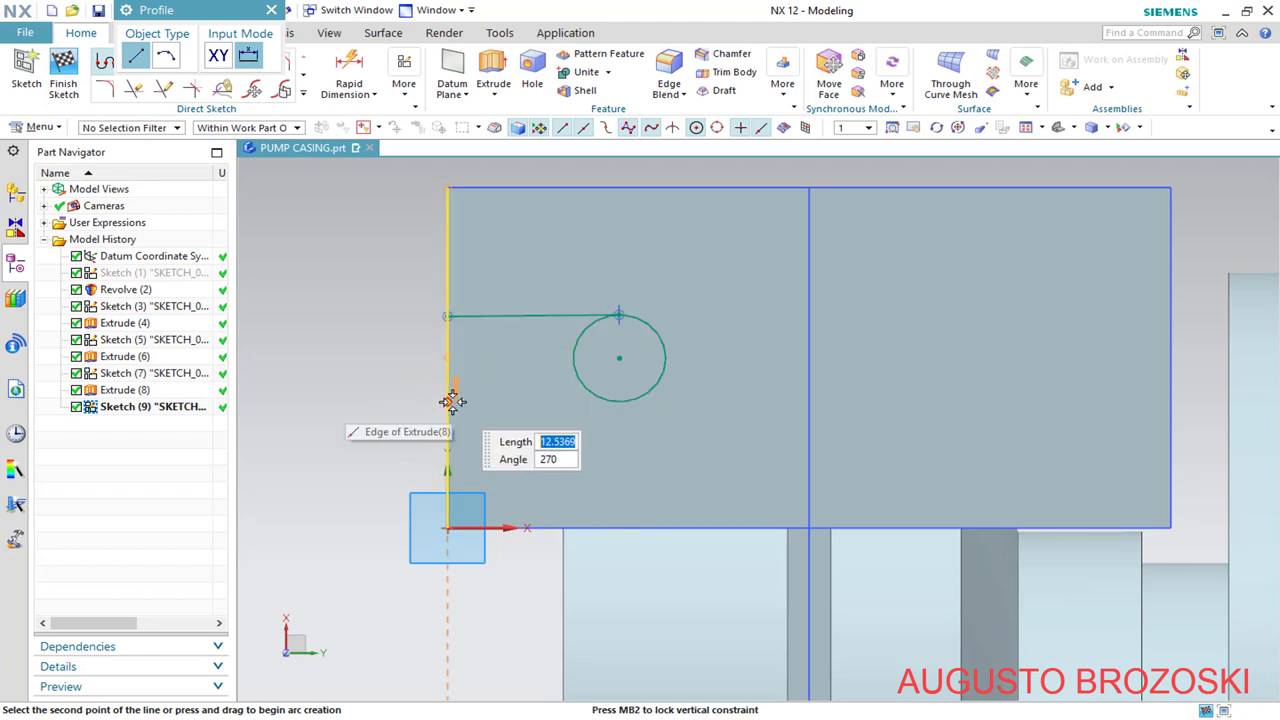
click(450, 402)
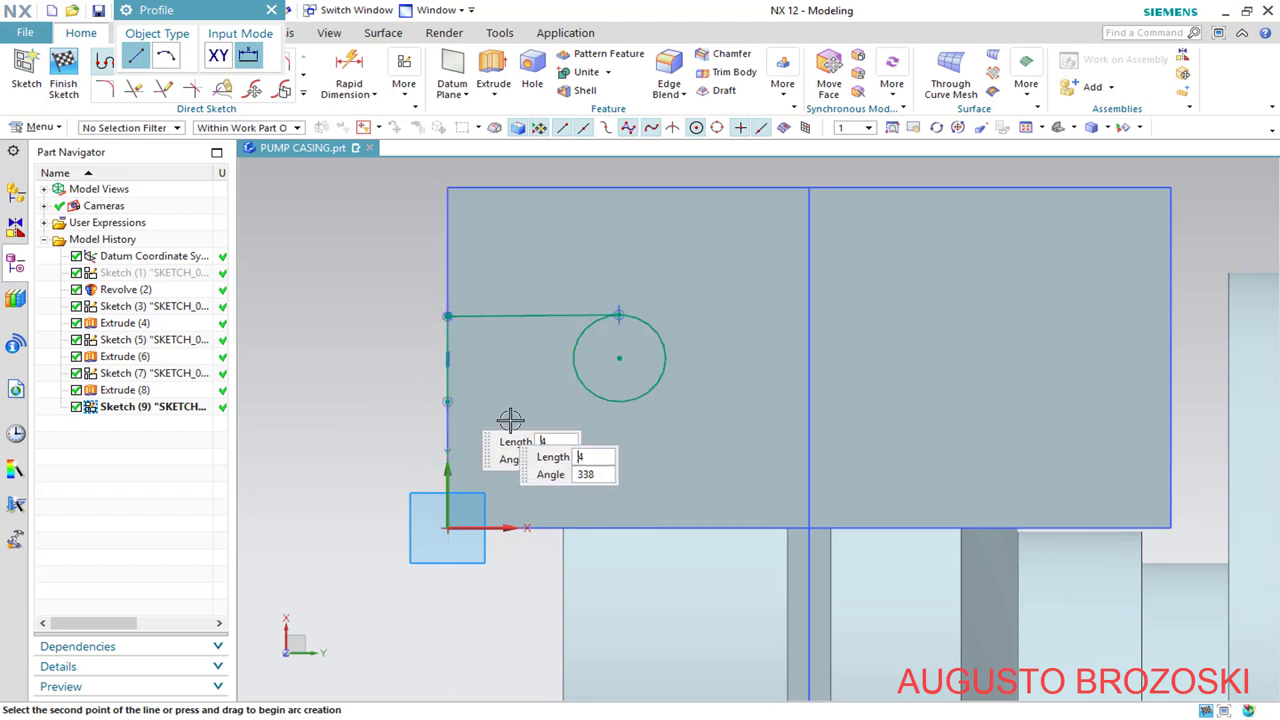
click(620, 403)
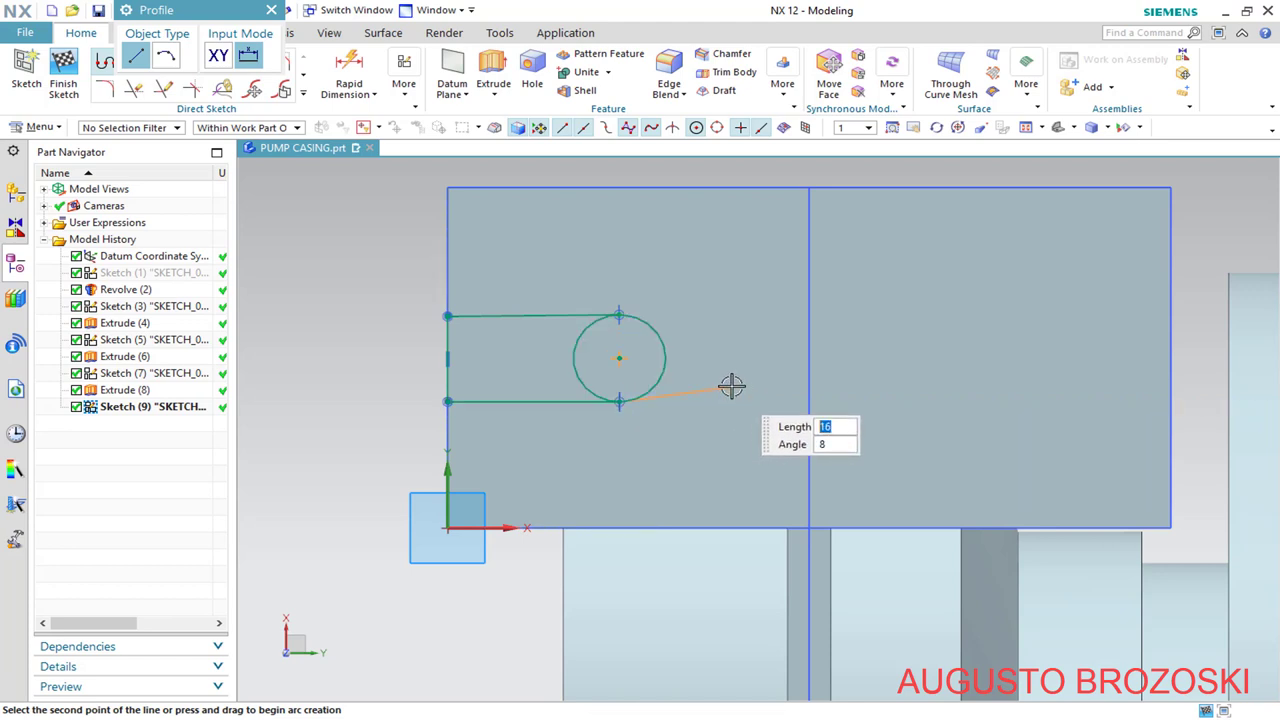
key(Escape)
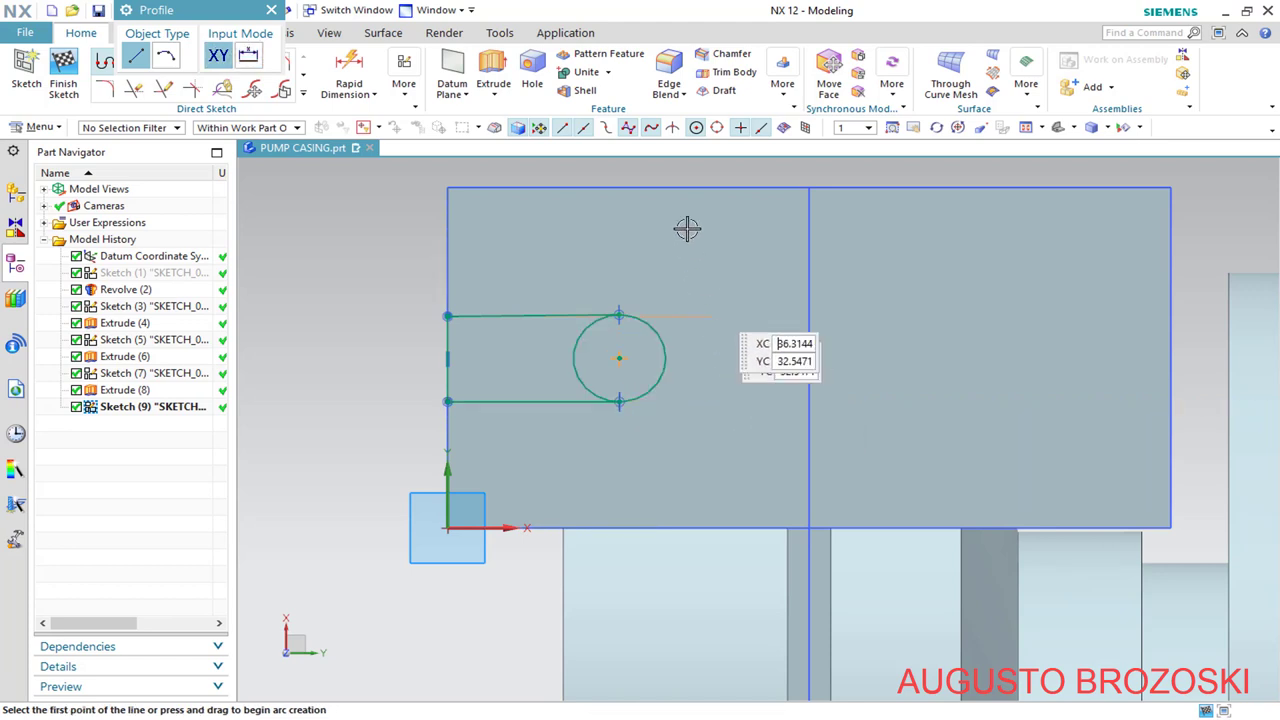
click(269, 11)
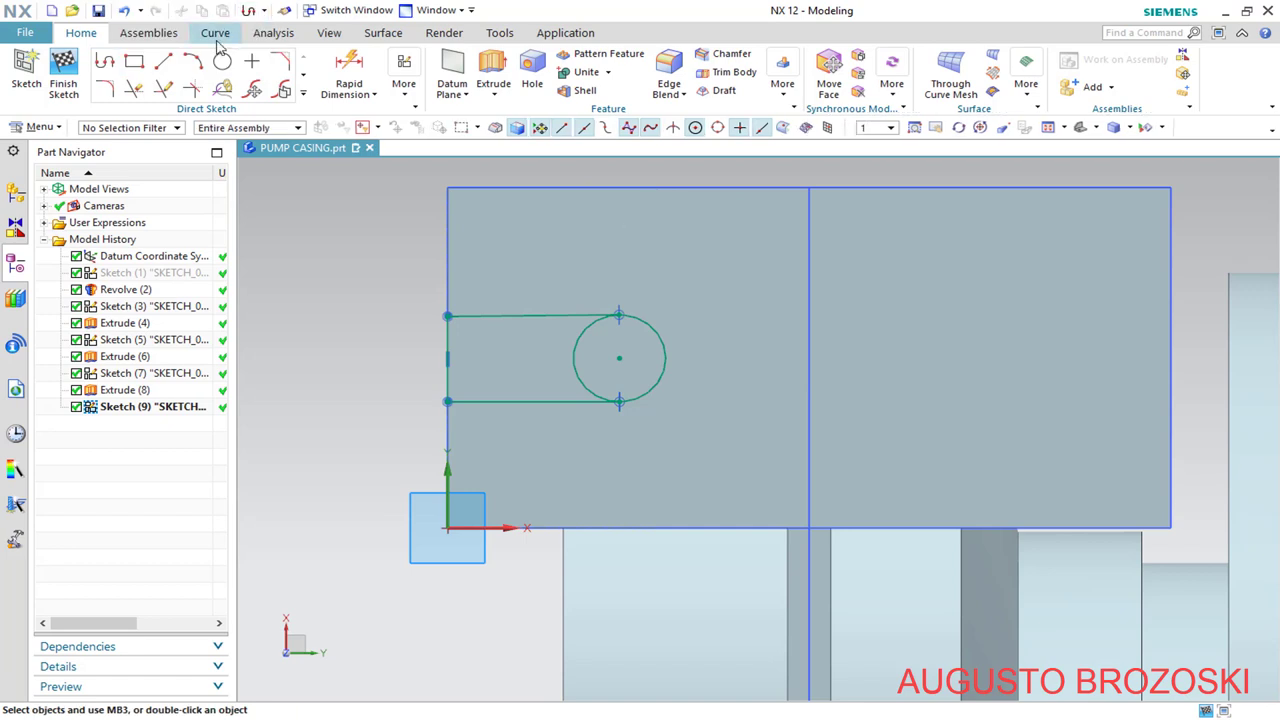
Trim the circle's inner half and constrain both slot lines horizontal
click(133, 90)
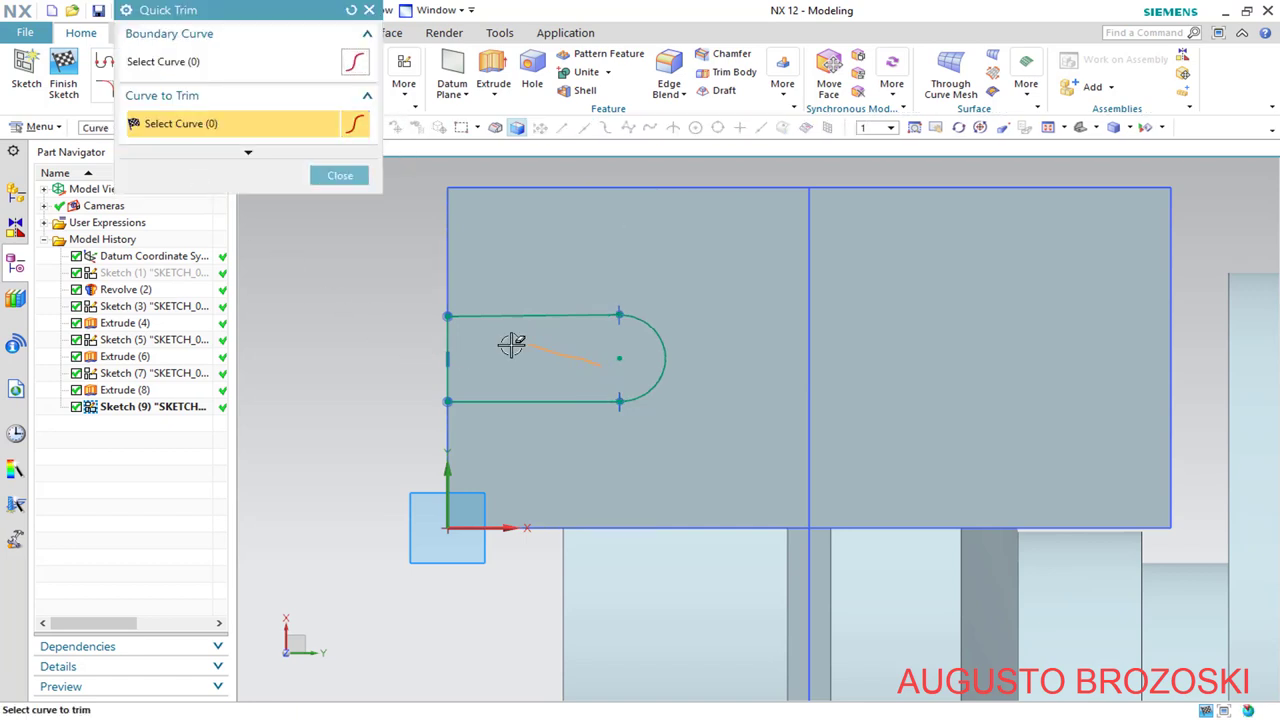
click(338, 177)
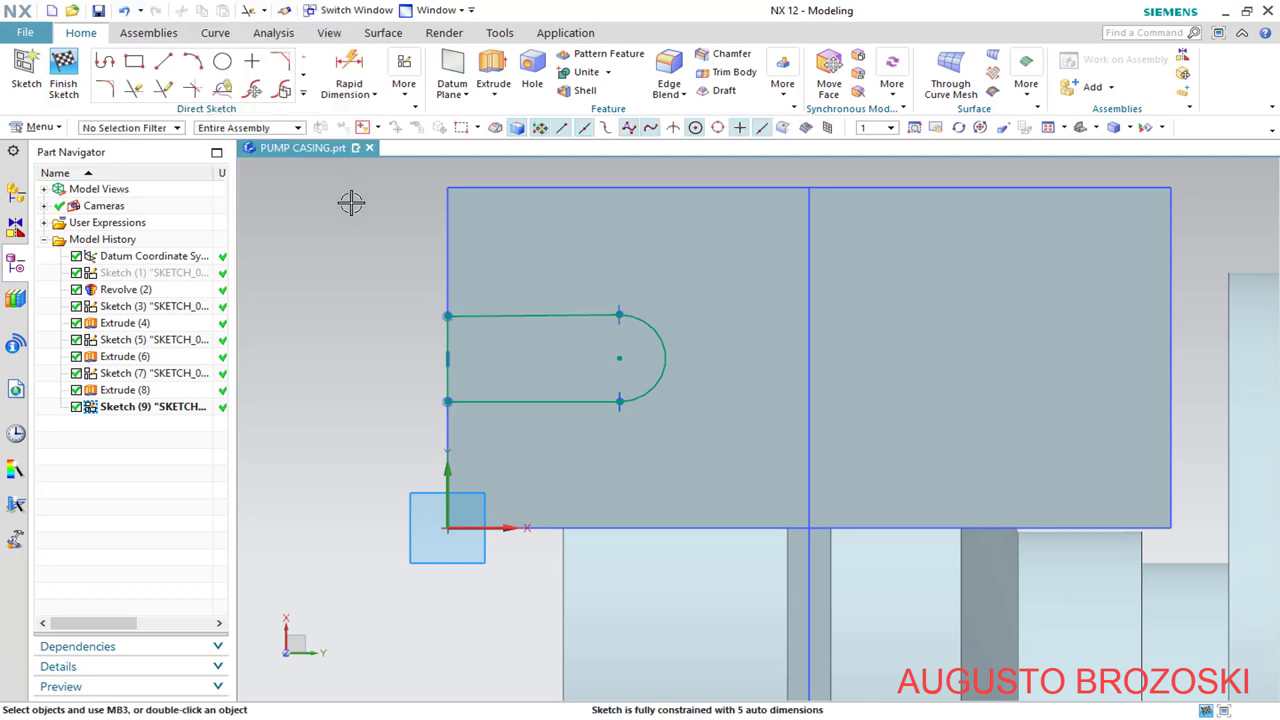
click(499, 313)
click(703, 260)
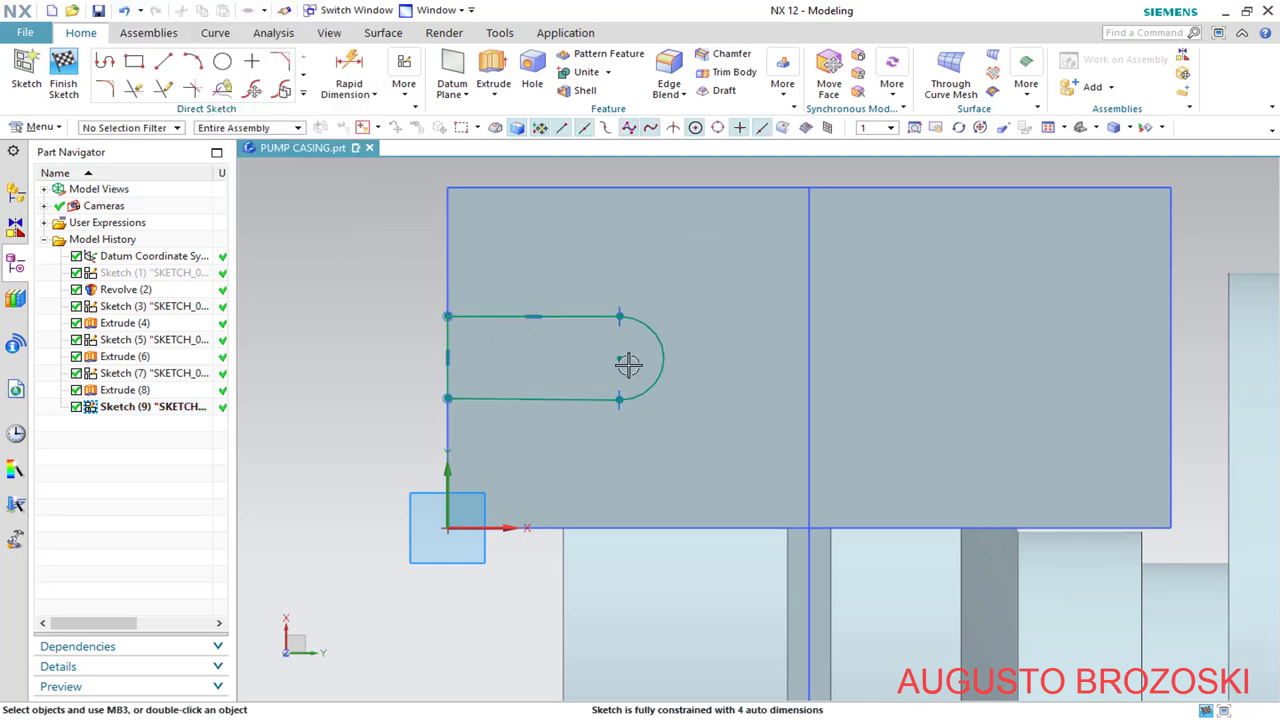
click(479, 398)
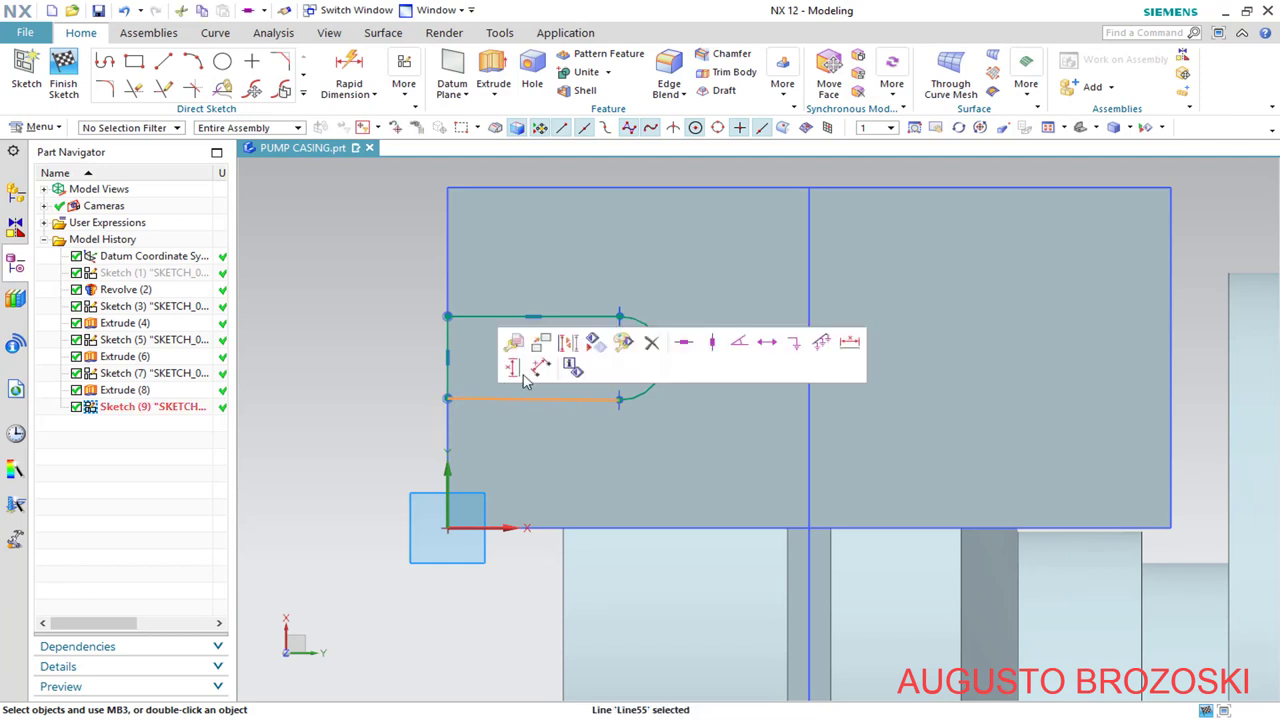
click(684, 343)
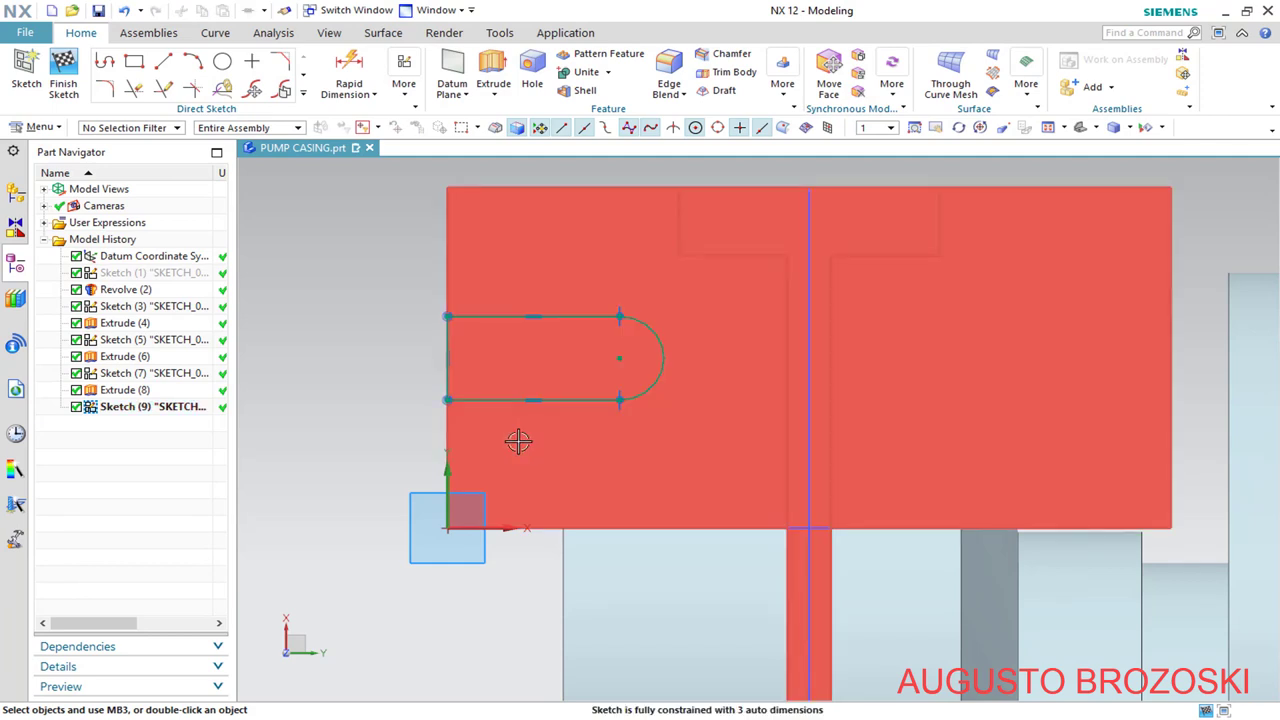
Dimension the slot arc with a radius of 7
click(347, 70)
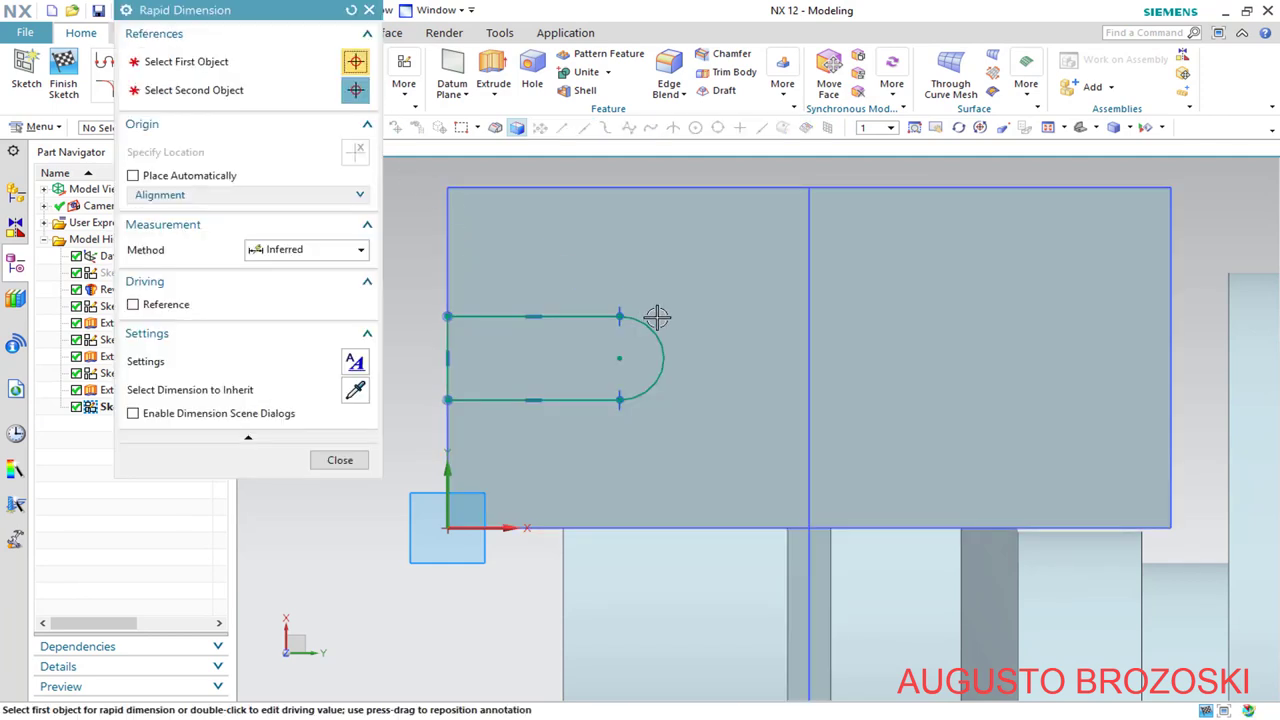
click(362, 252)
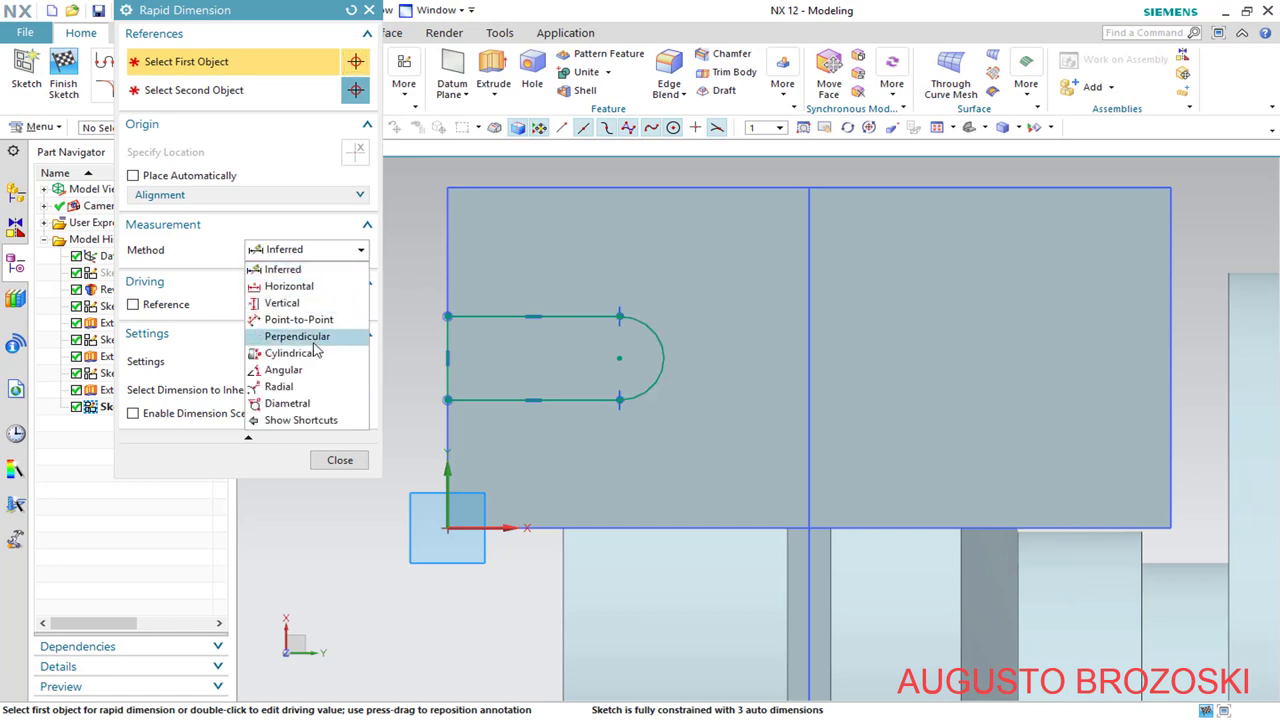
click(290, 383)
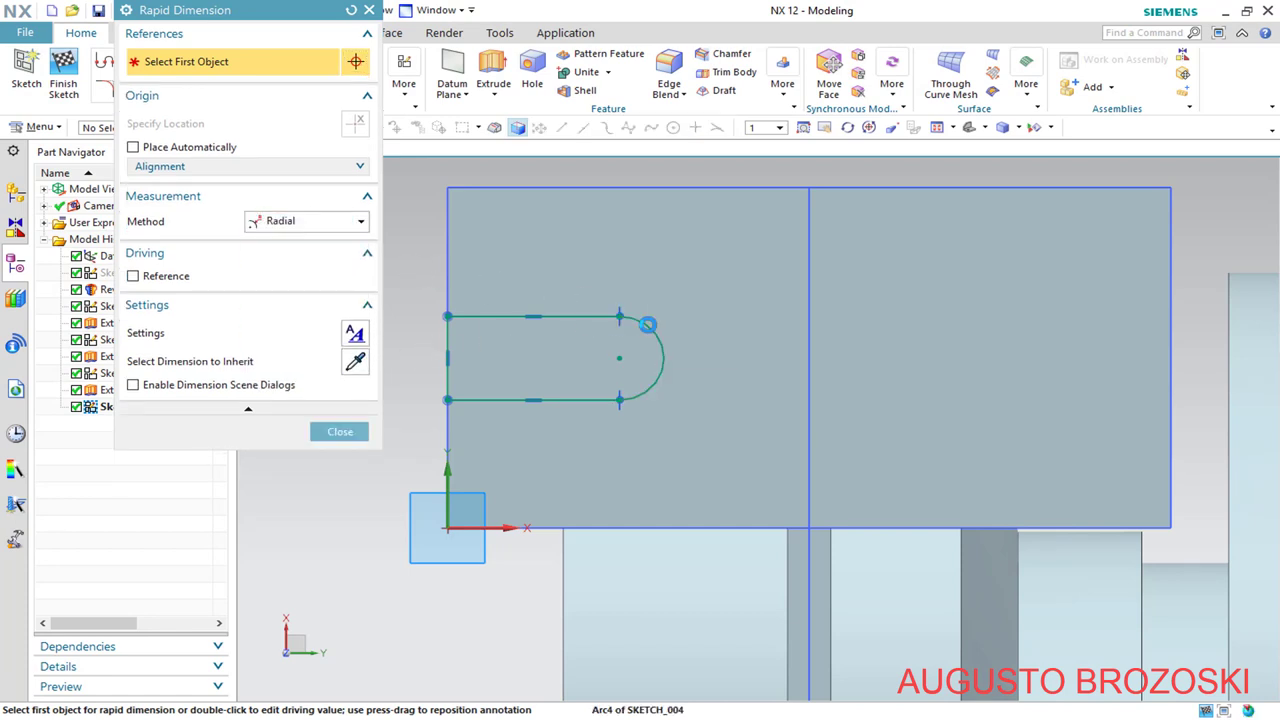
click(646, 324)
click(708, 295)
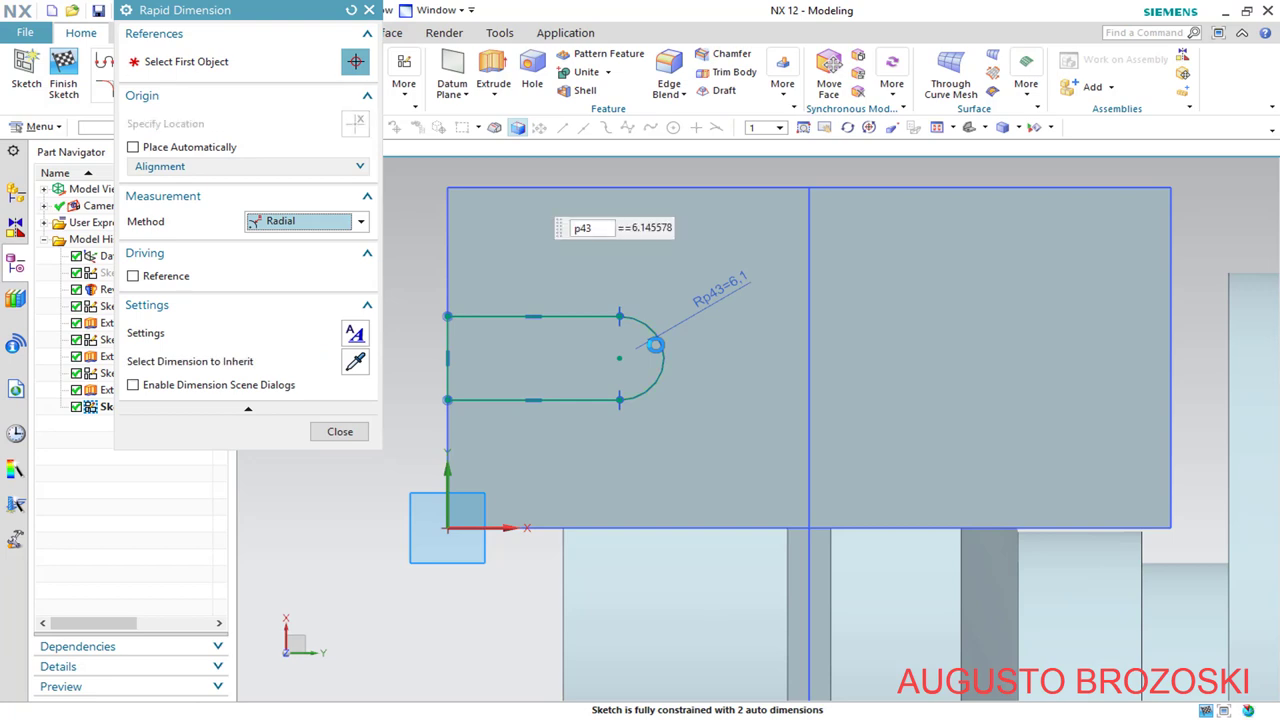
text(7)
key(Return)
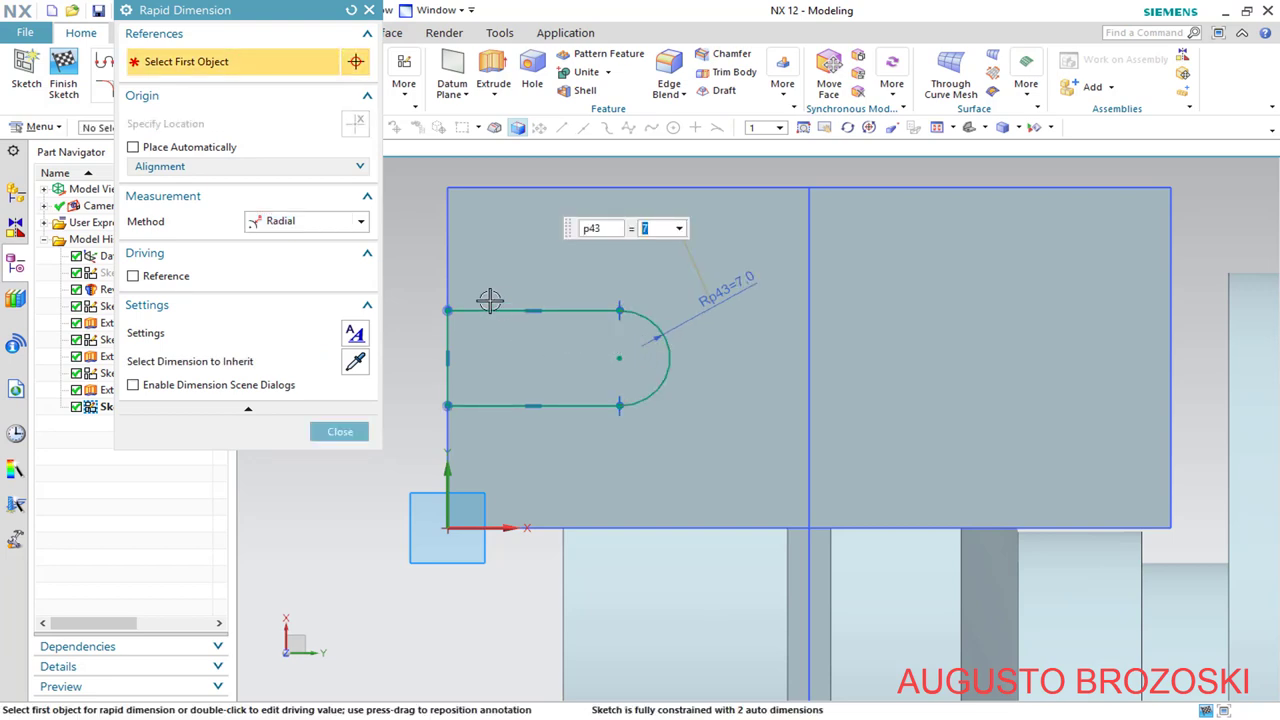
Dimension the arc centre 20 from the vertical edge line
click(362, 225)
click(288, 242)
click(446, 208)
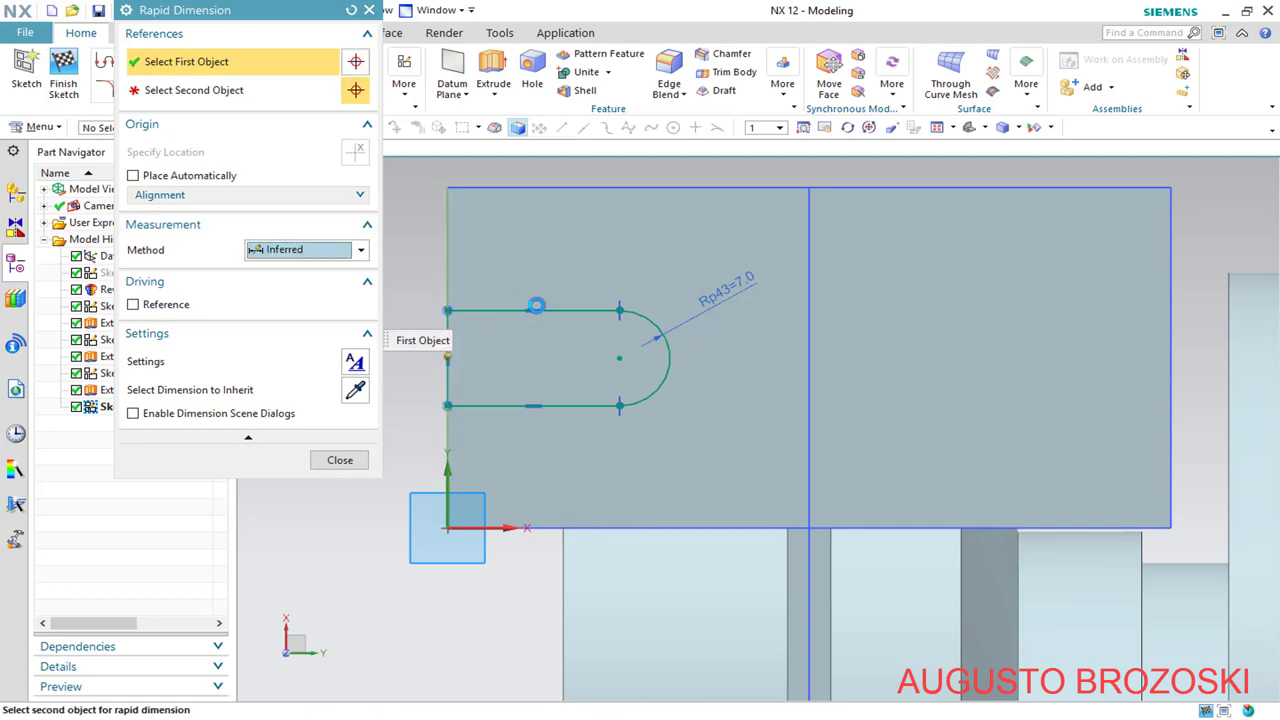
click(617, 356)
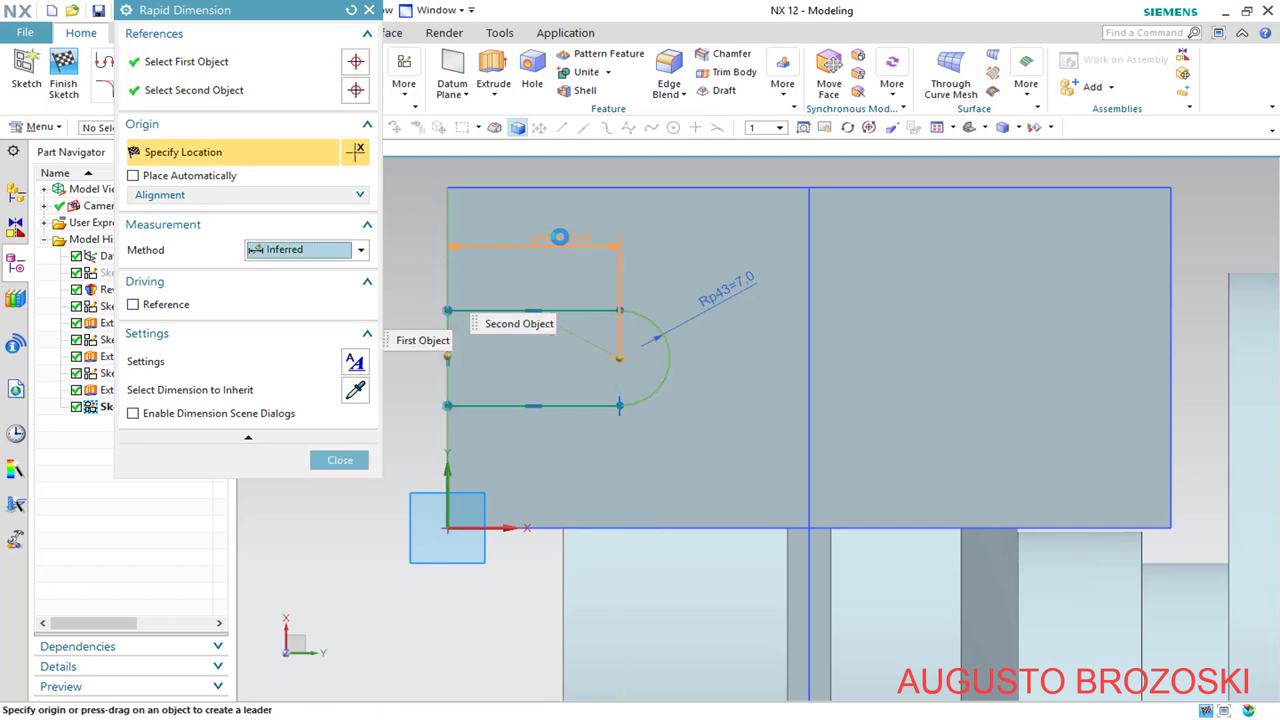
click(540, 275)
text(2)
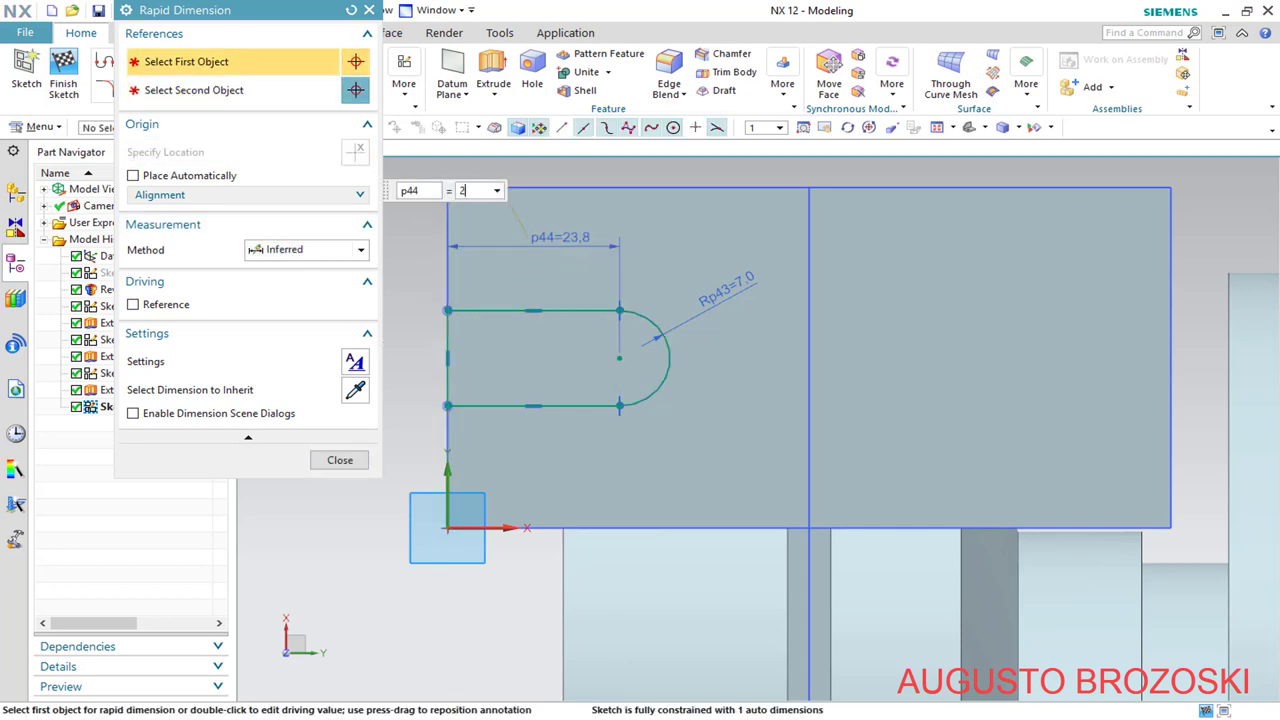
text(0)
key(Return)
Place a vertical locating dimension for the arc centre and check the pump drawing for its value
scroll(663, 360, down, 5)
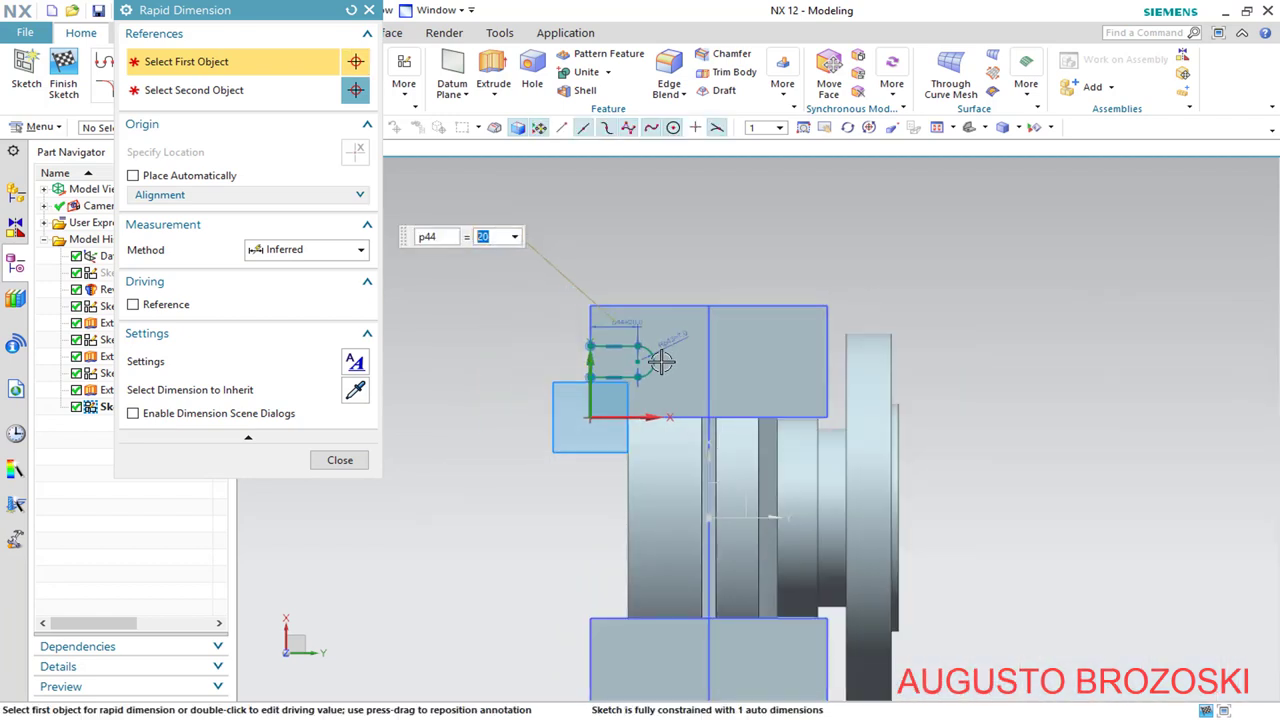
scroll(677, 491, up, 2)
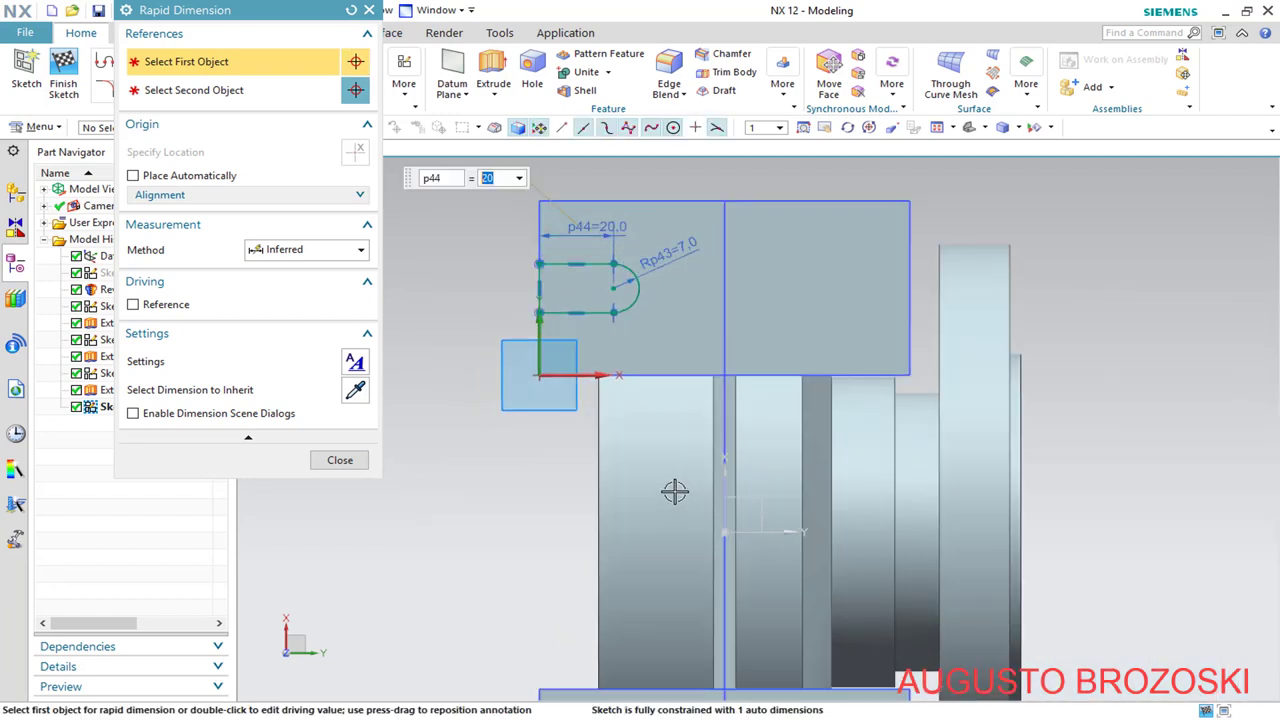
click(612, 288)
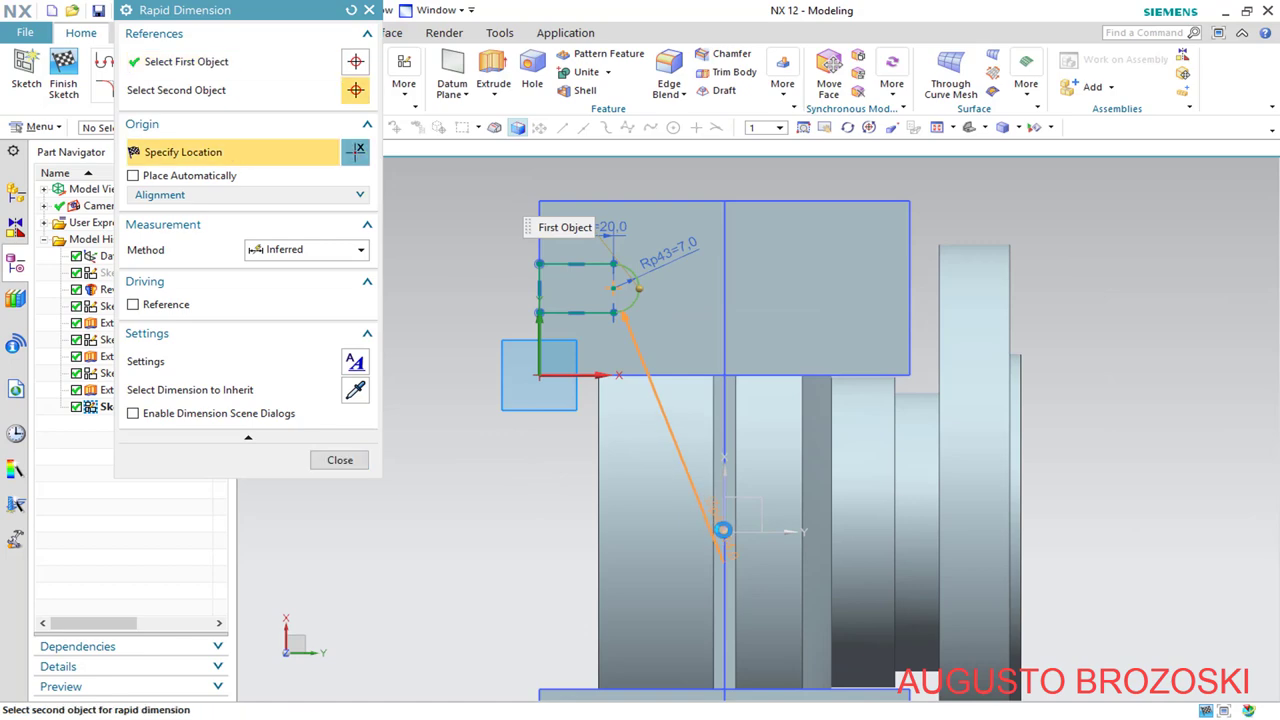
click(724, 530)
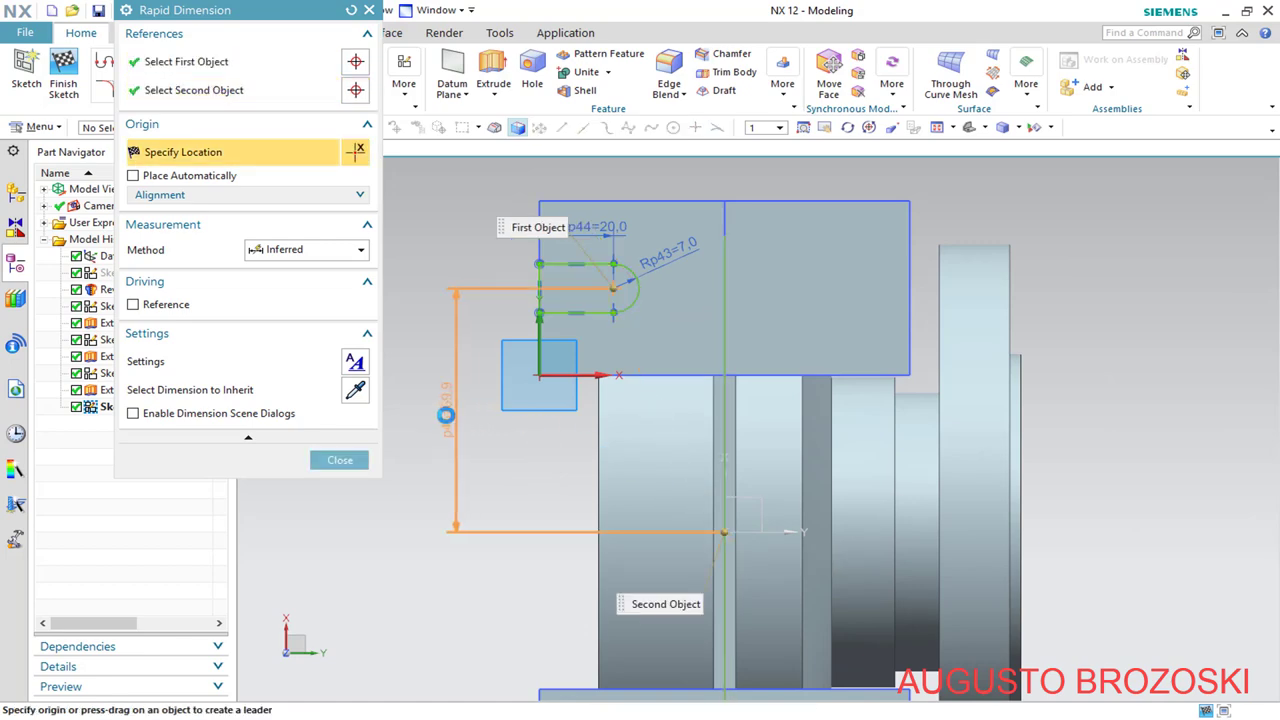
click(446, 440)
key(alt+Tab)
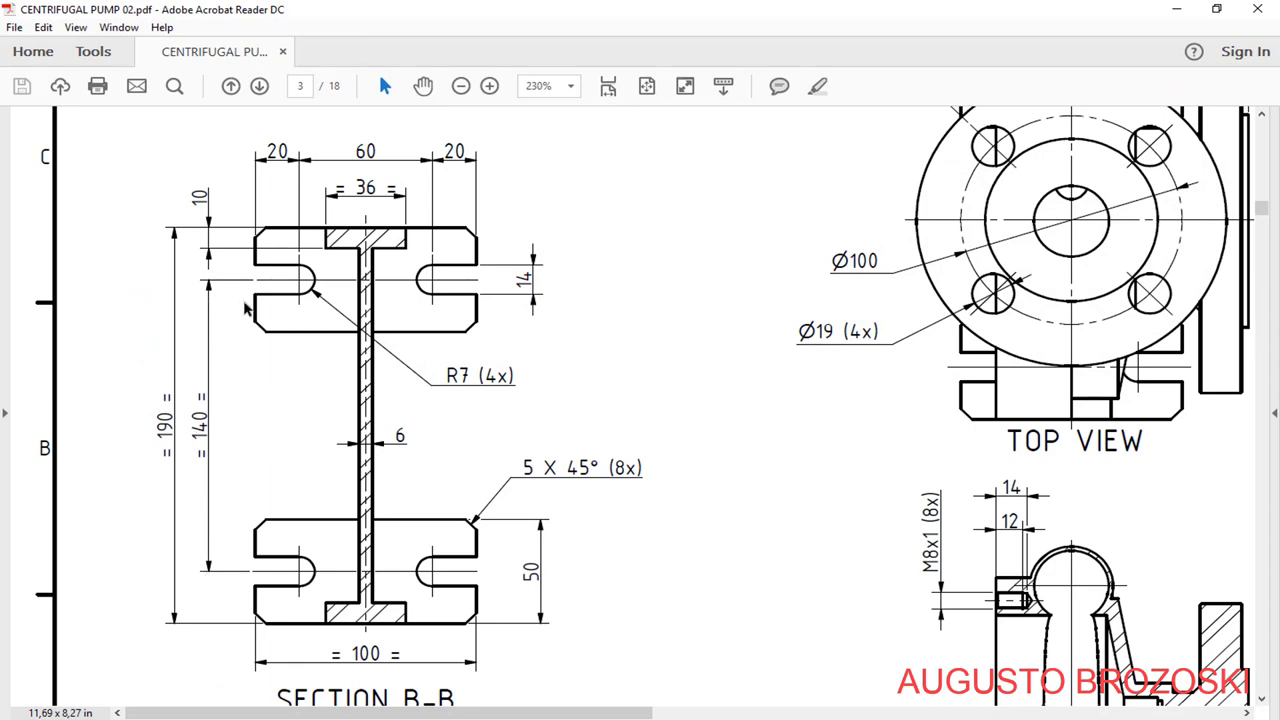
click(1173, 10)
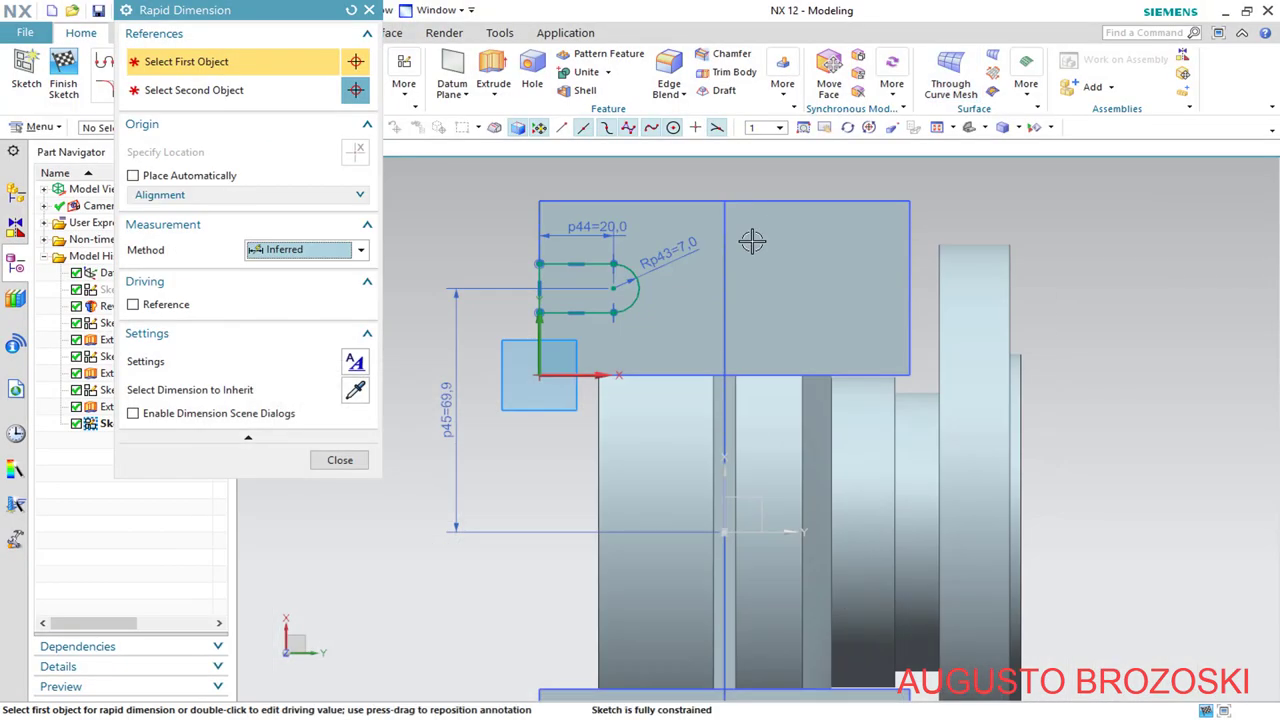
Change the slot's vertical position dimension to 70, fully constraining the sketch
click(450, 400)
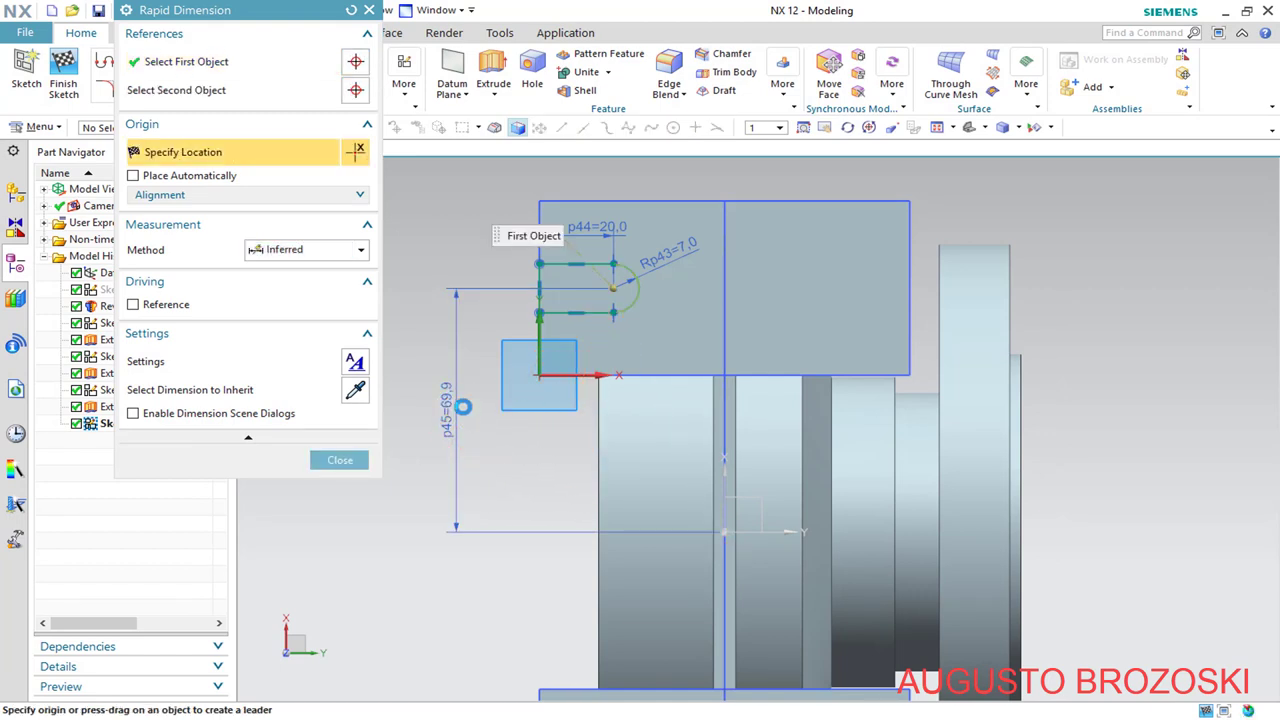
key(Escape)
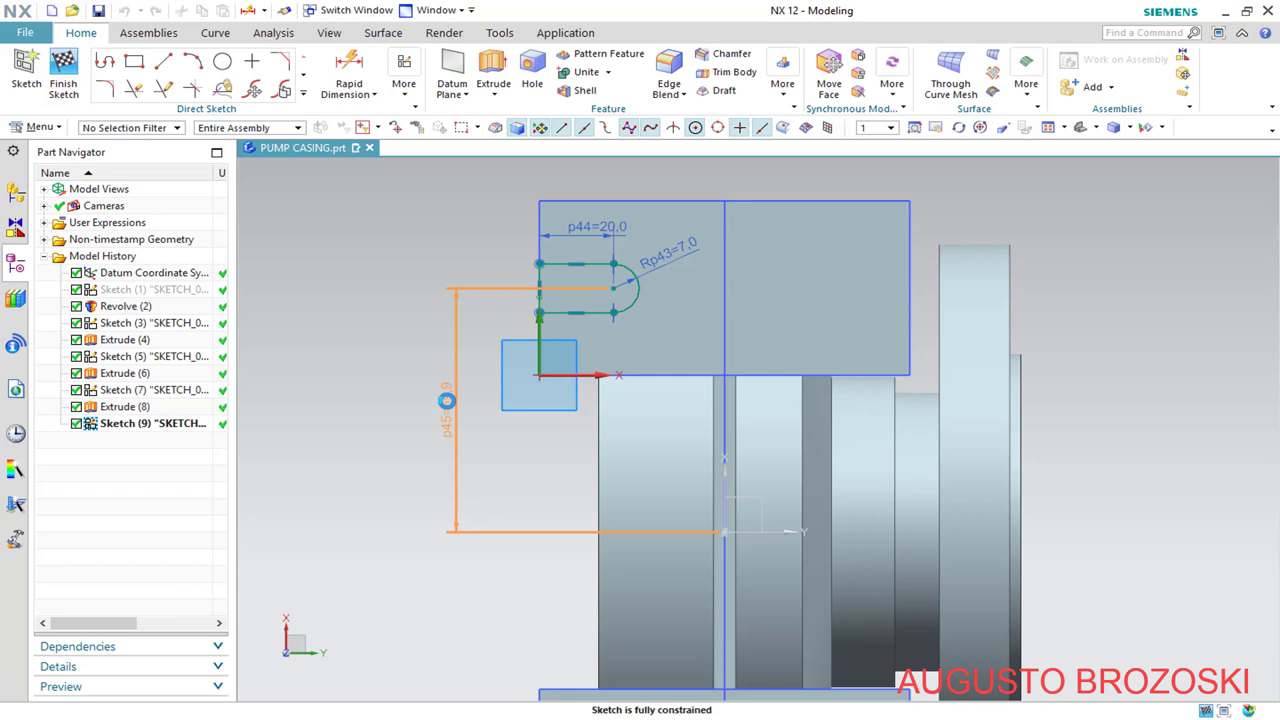
double_click(446, 400)
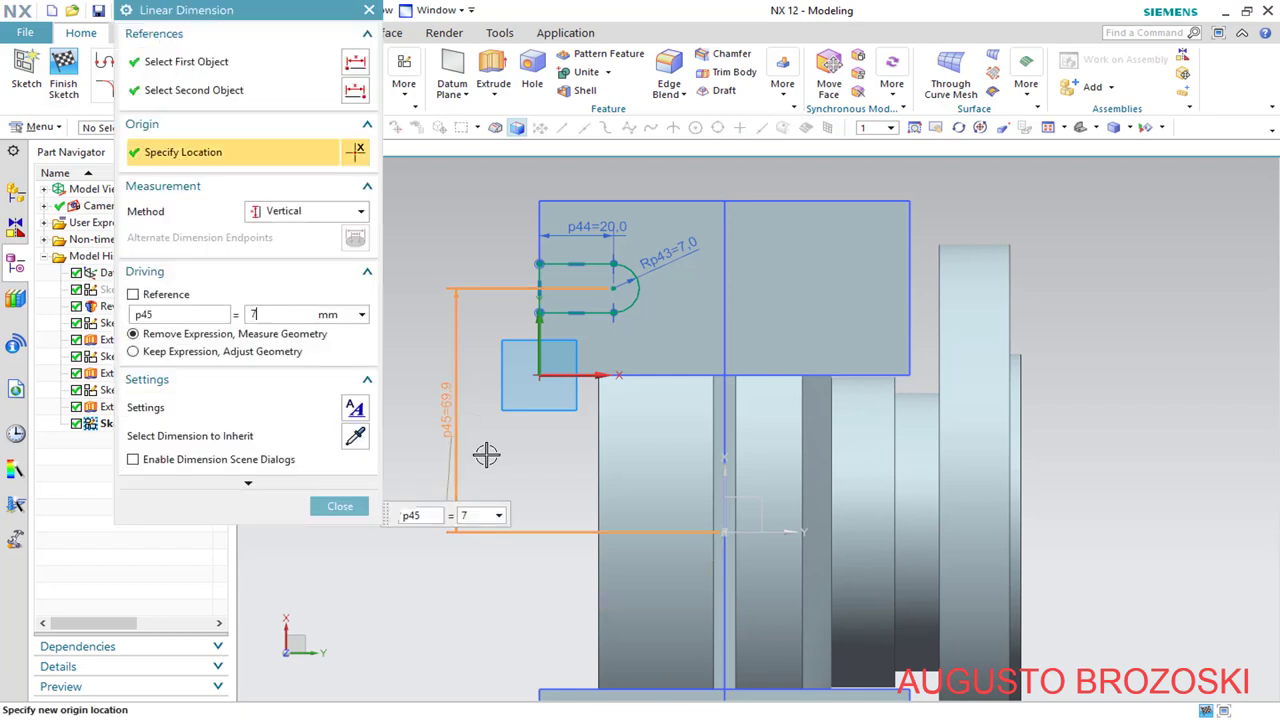
key(Return)
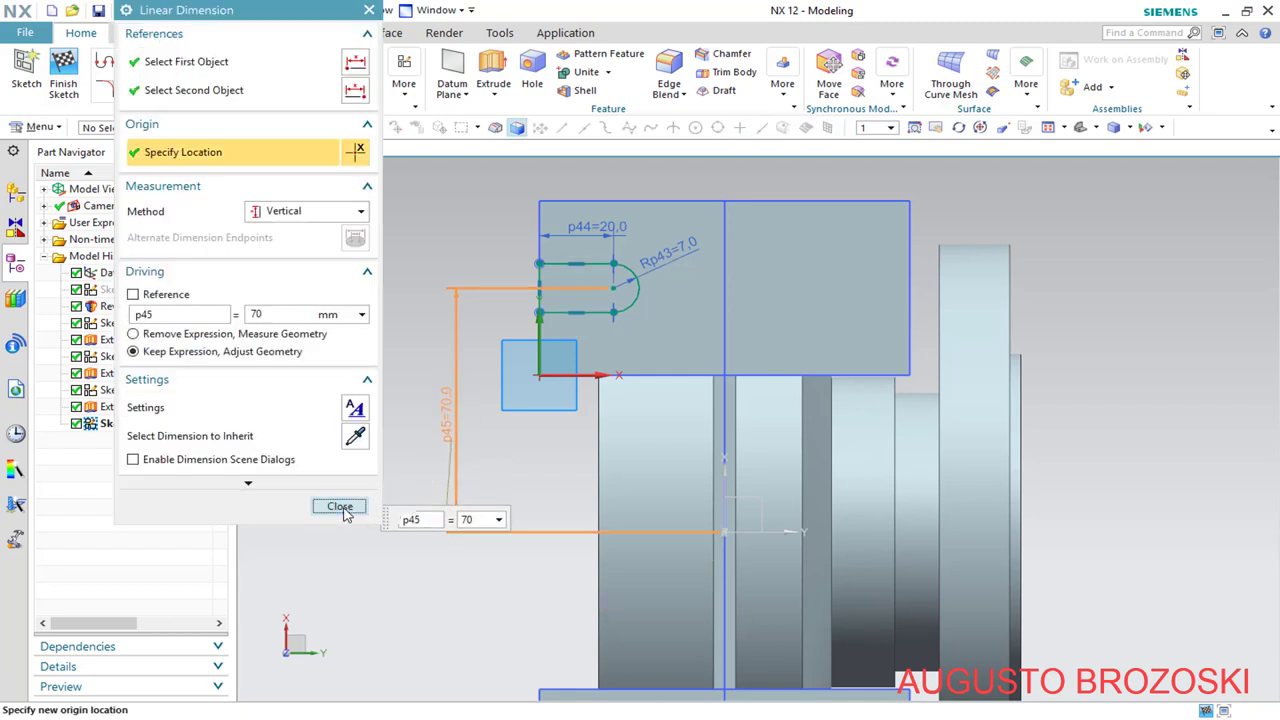
click(339, 507)
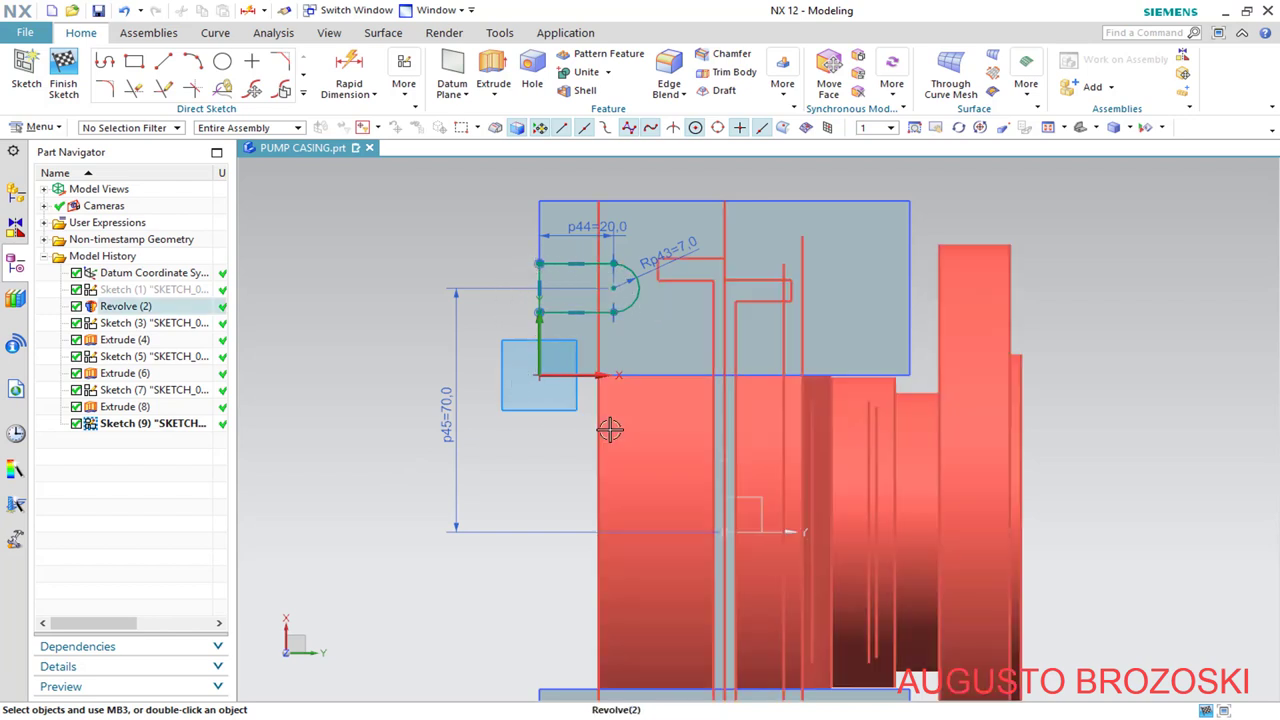
scroll(548, 390, down, 3)
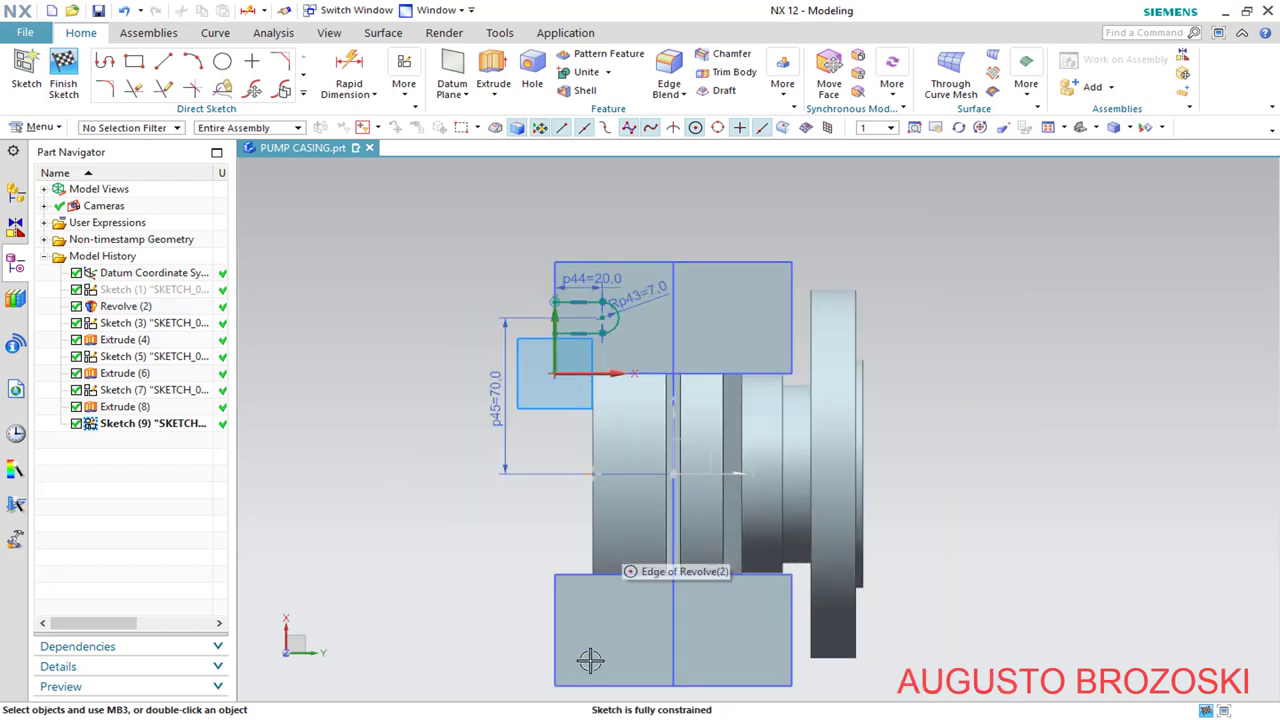
Draw a circle in the lower block of the base
key(ctrl+f)
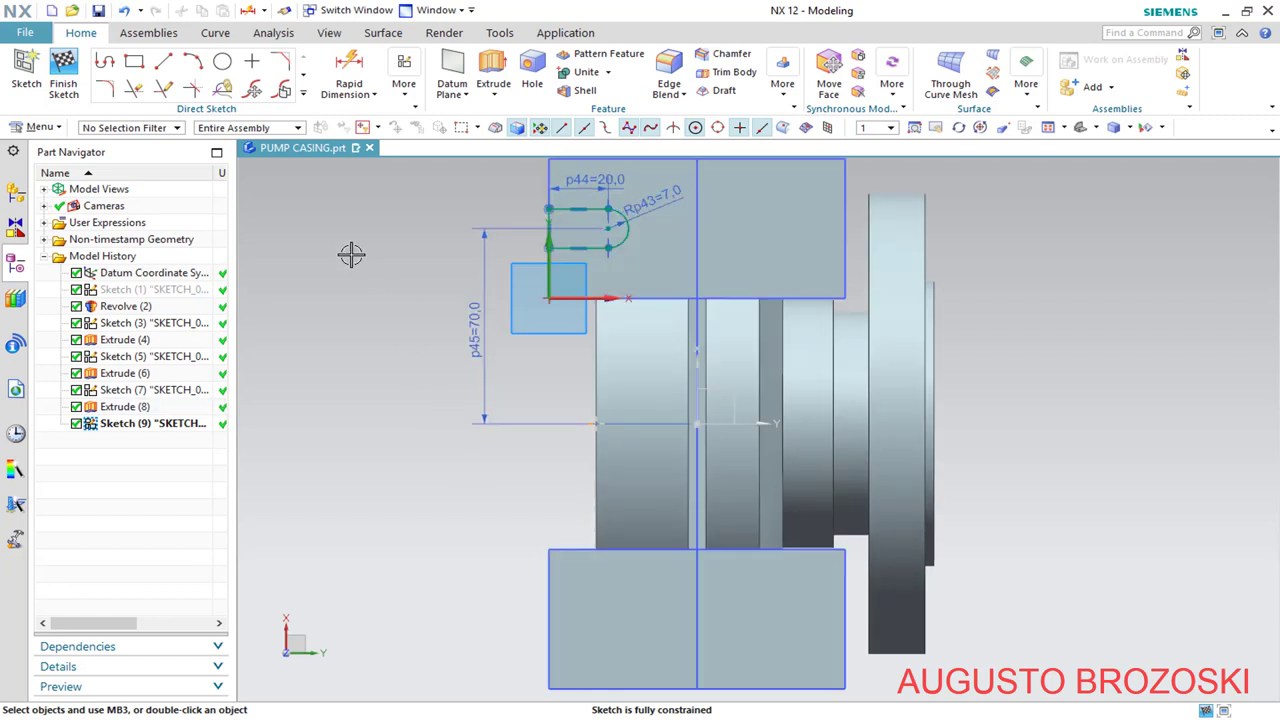
click(223, 63)
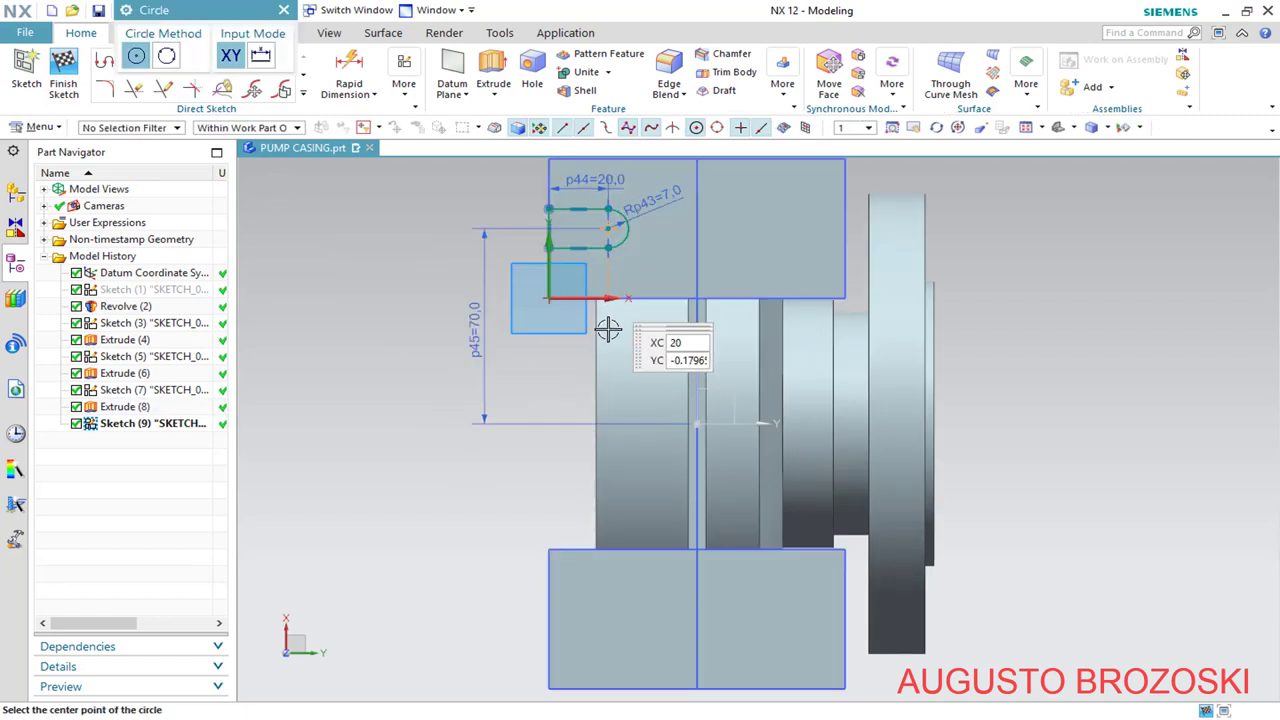
click(615, 611)
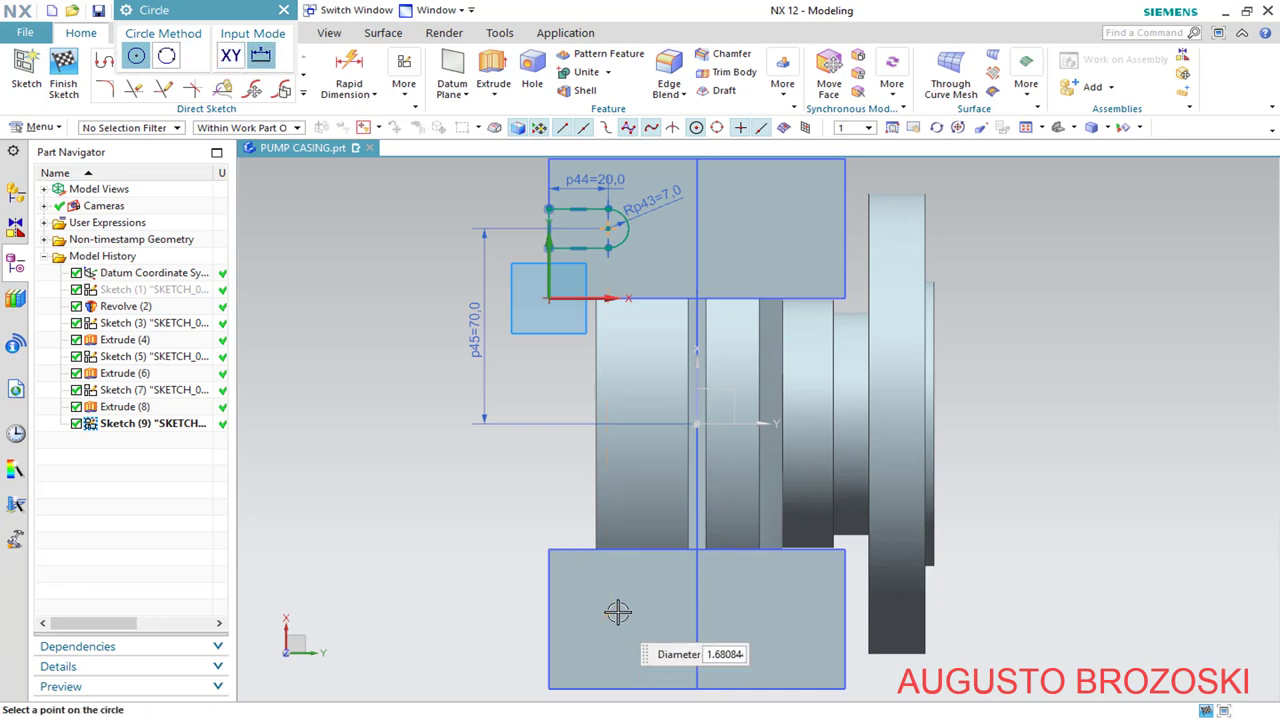
click(651, 603)
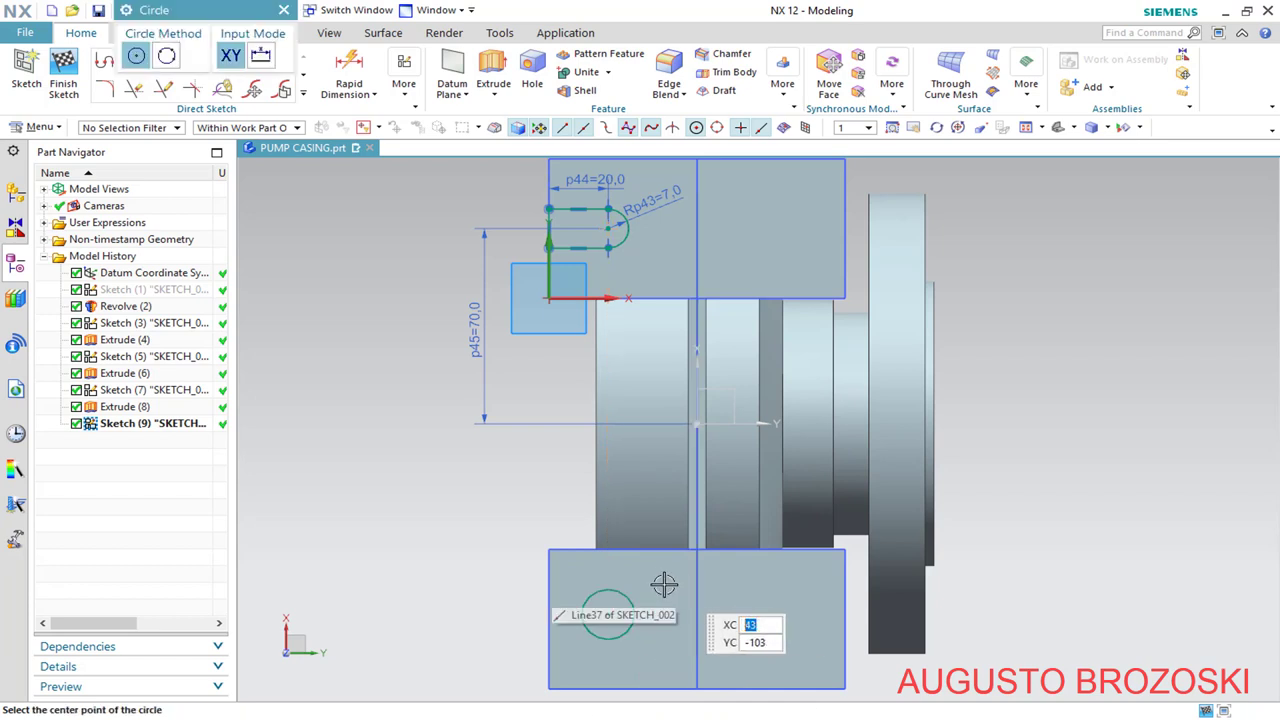
key(Escape)
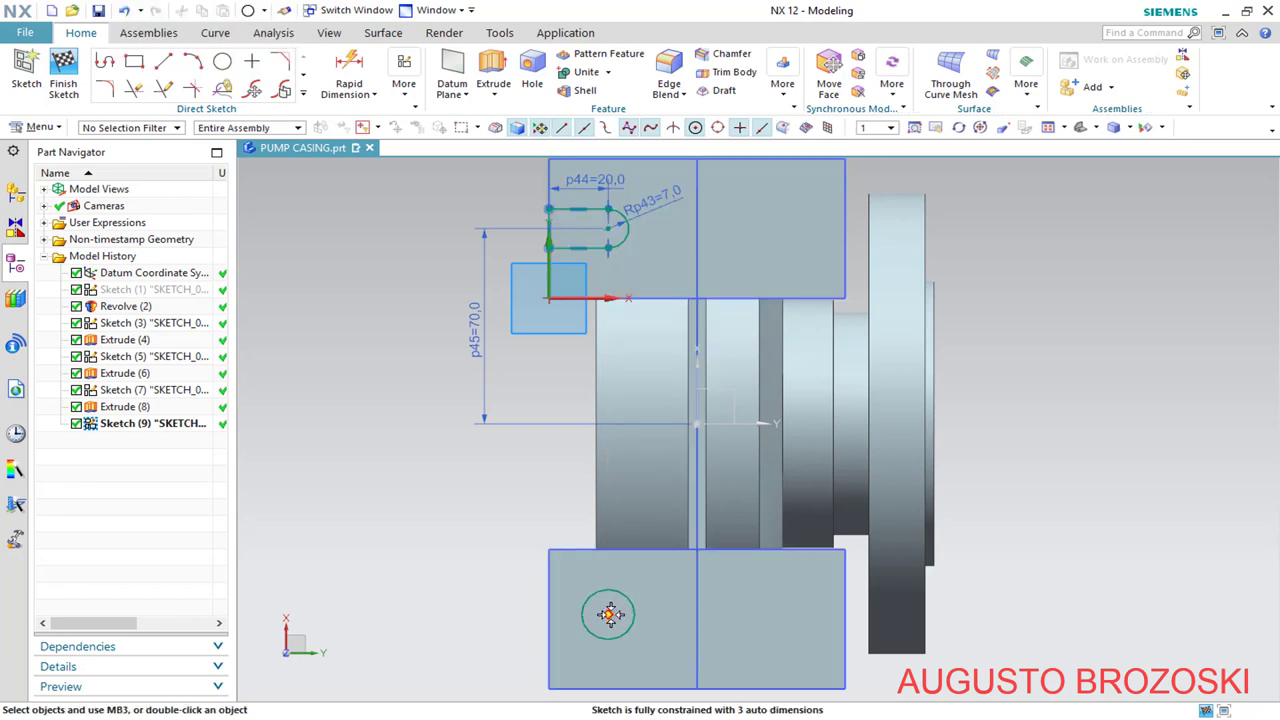
Constrain the new circle's centre and give it a radius equal to the upper slot's arc
click(607, 228)
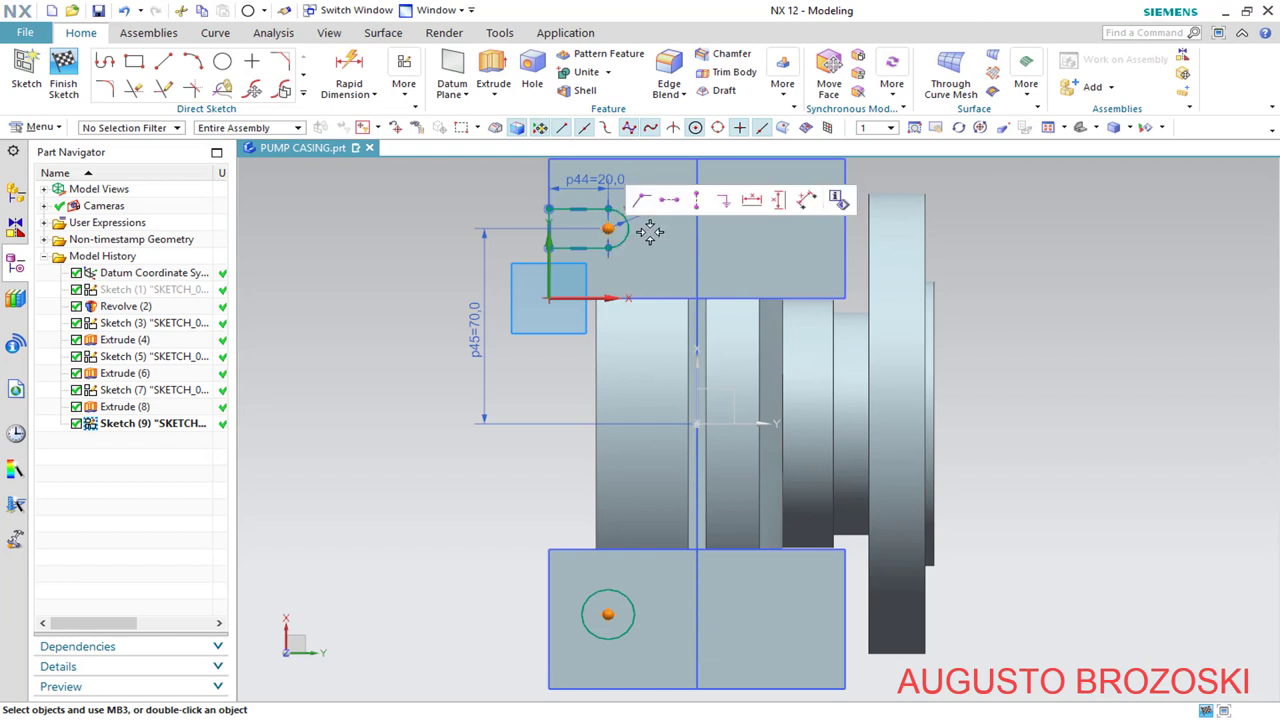
click(697, 204)
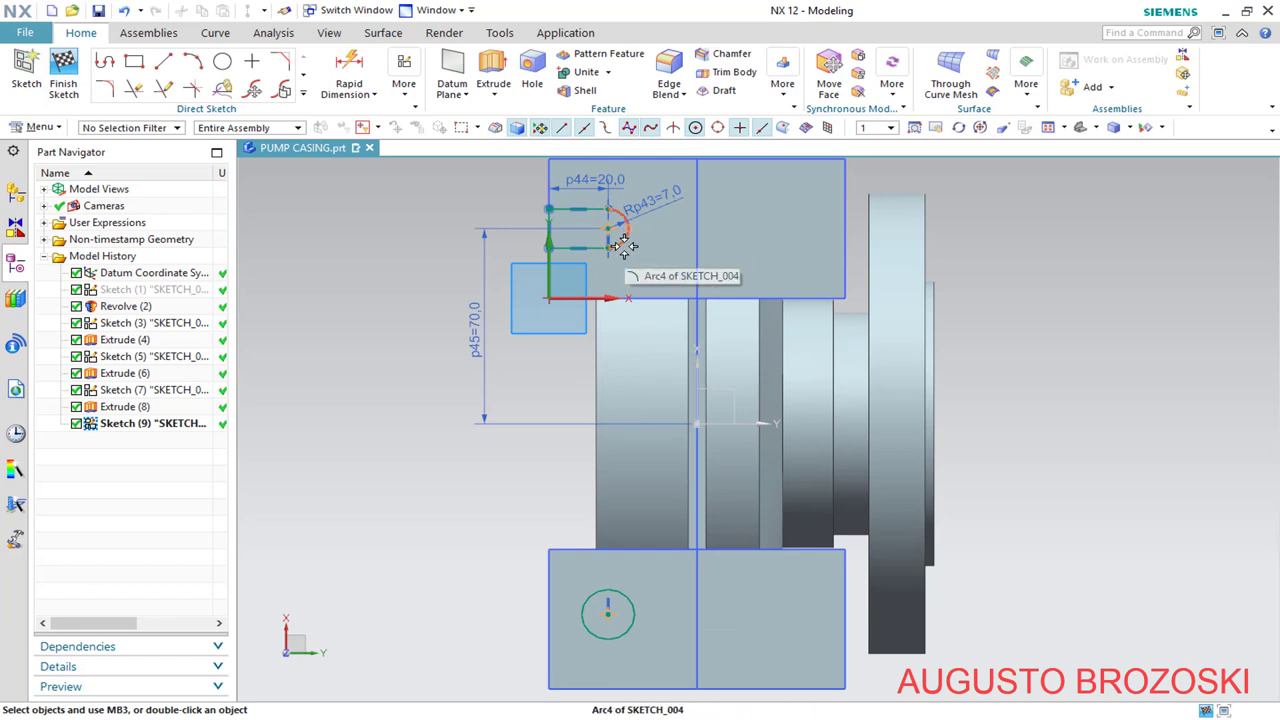
click(621, 243)
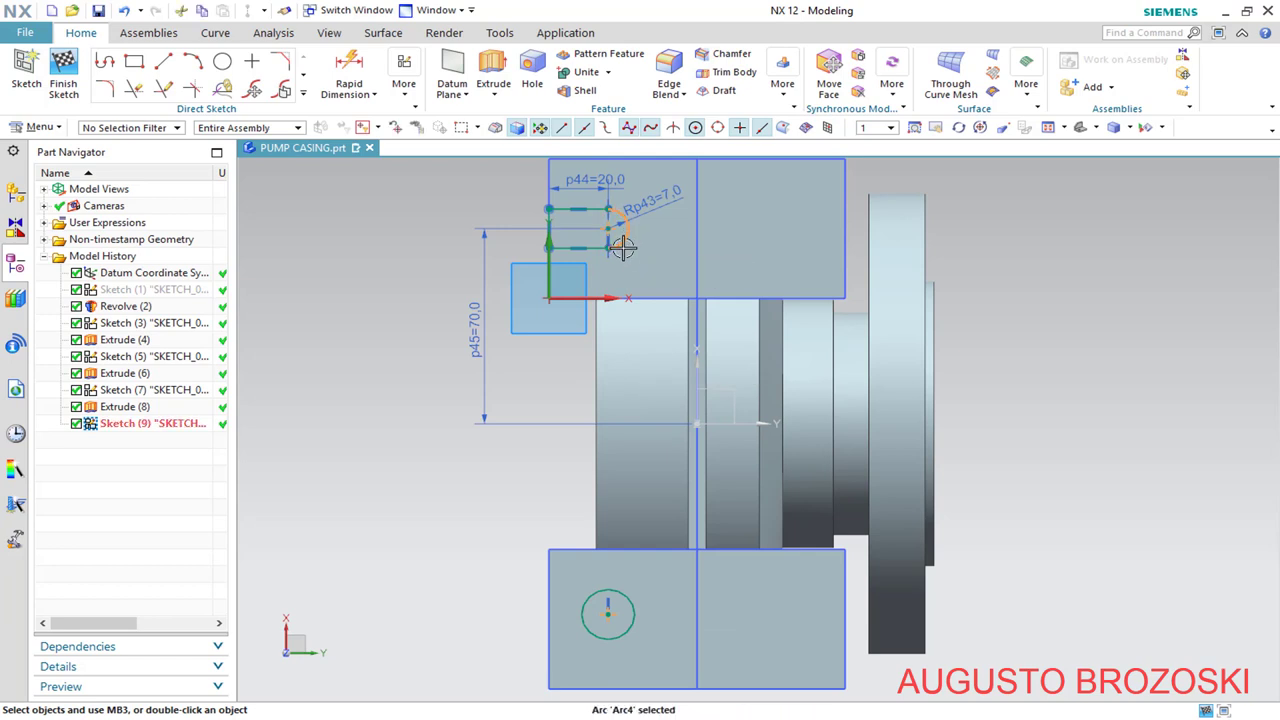
click(633, 598)
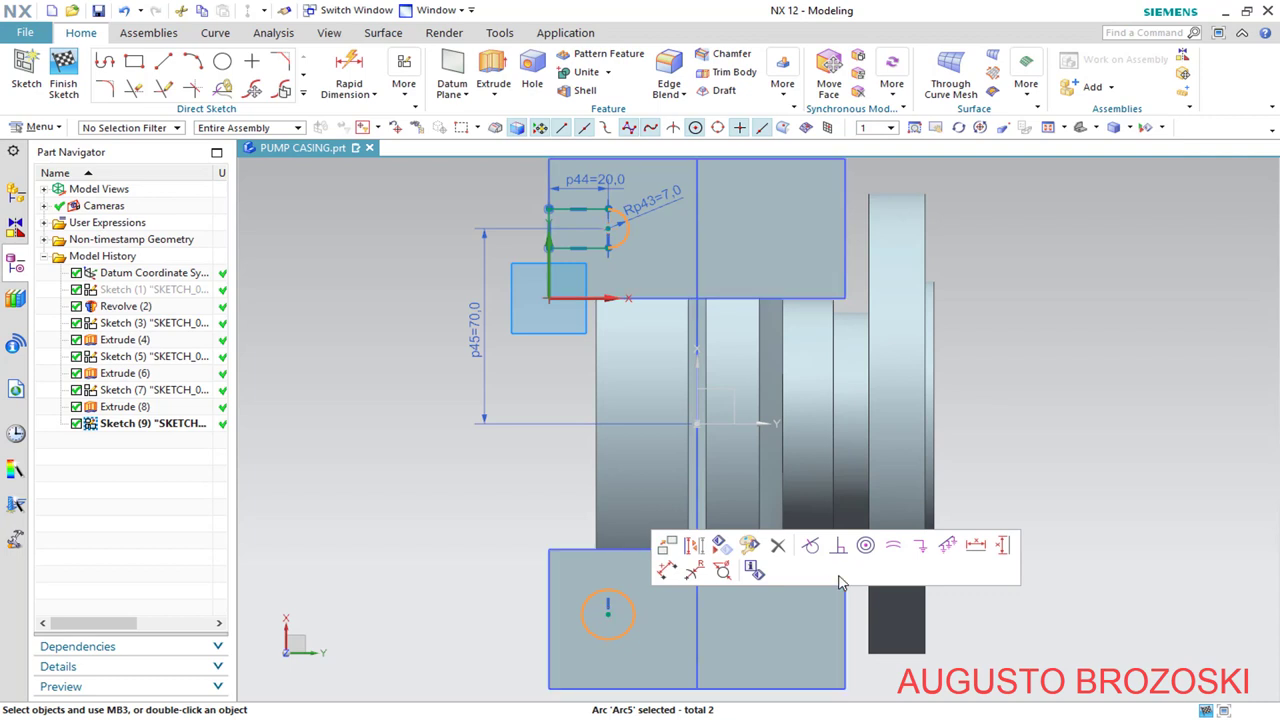
click(894, 546)
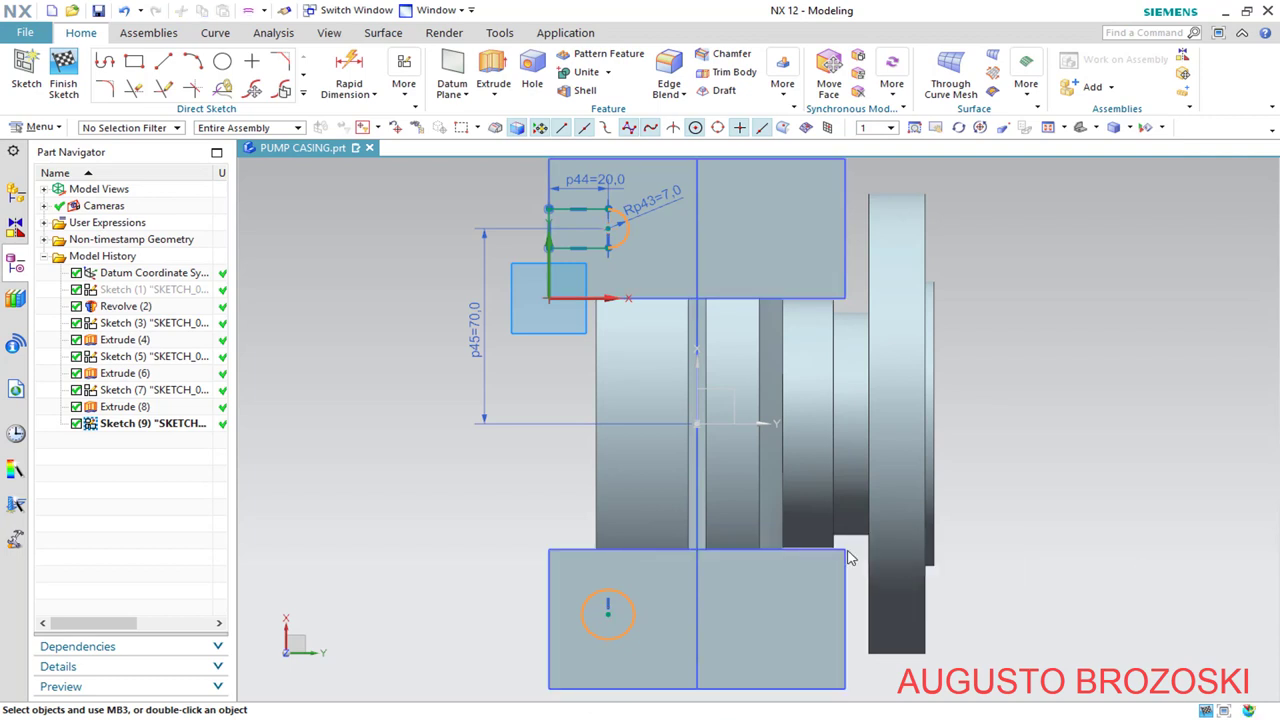
Draw lines from the lower circle's top to the block's left edge, down, and back to its bottom
click(104, 62)
scroll(598, 661, up, 6)
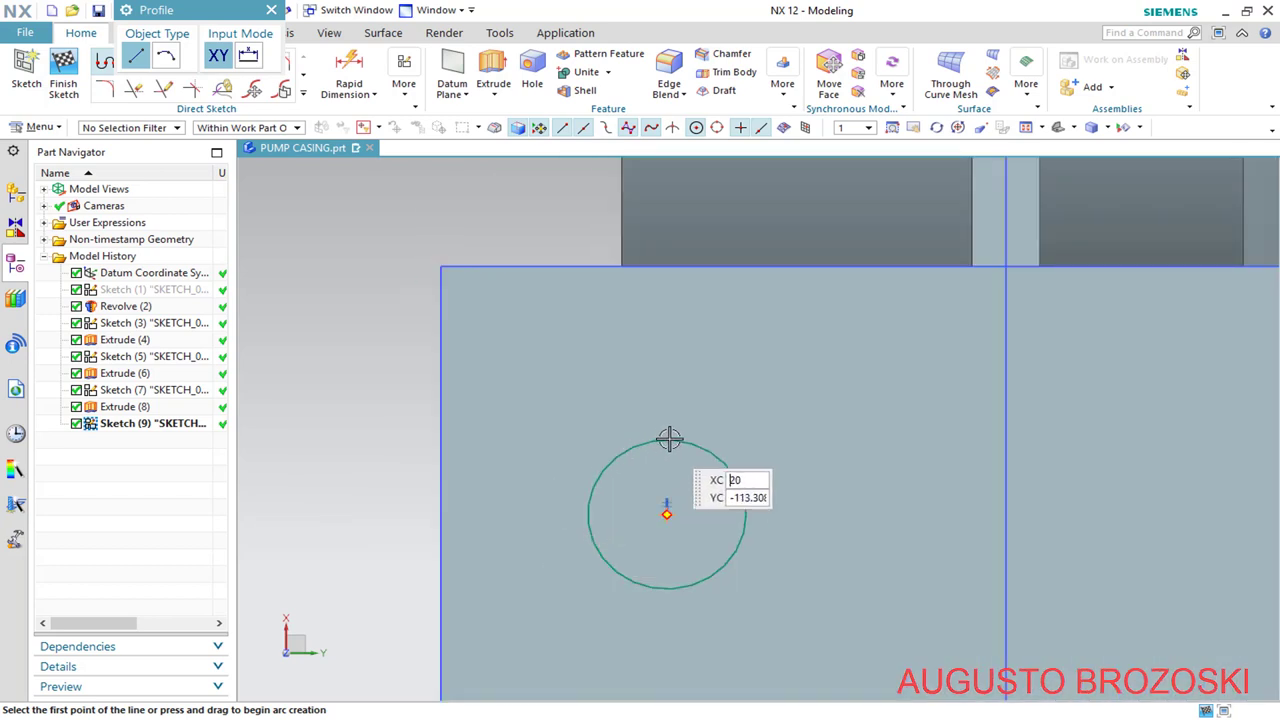
click(666, 440)
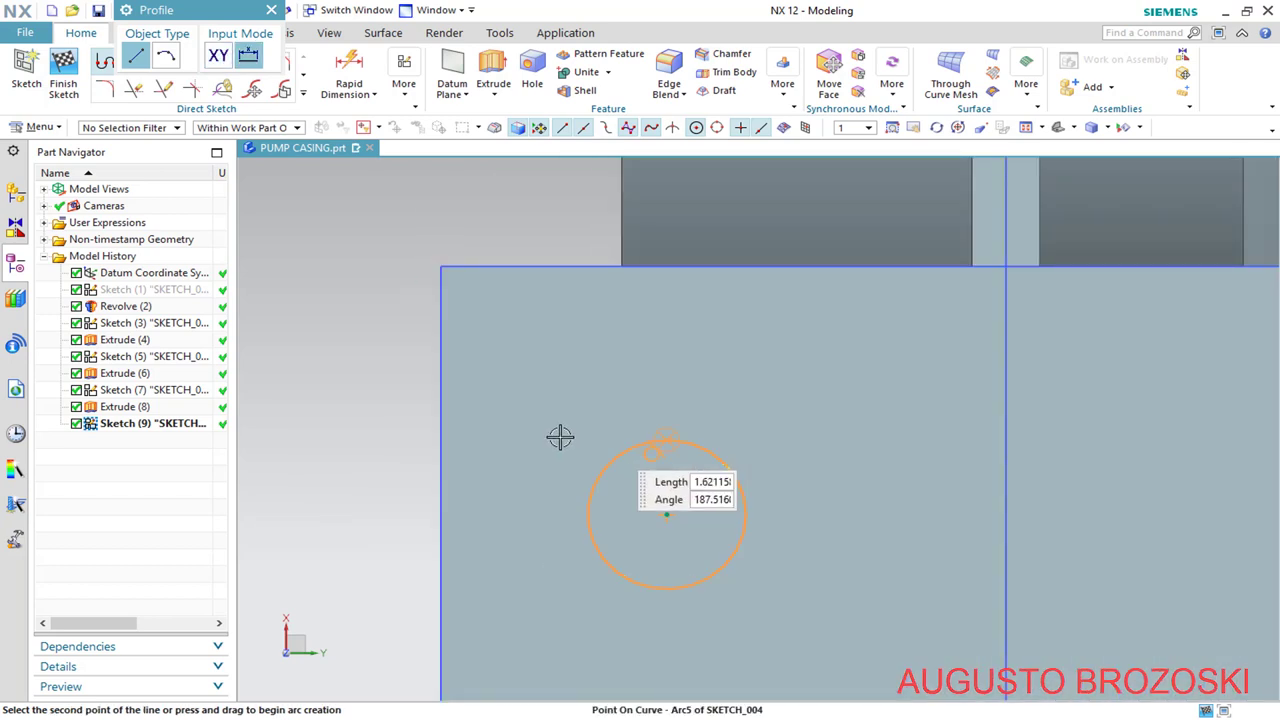
click(442, 440)
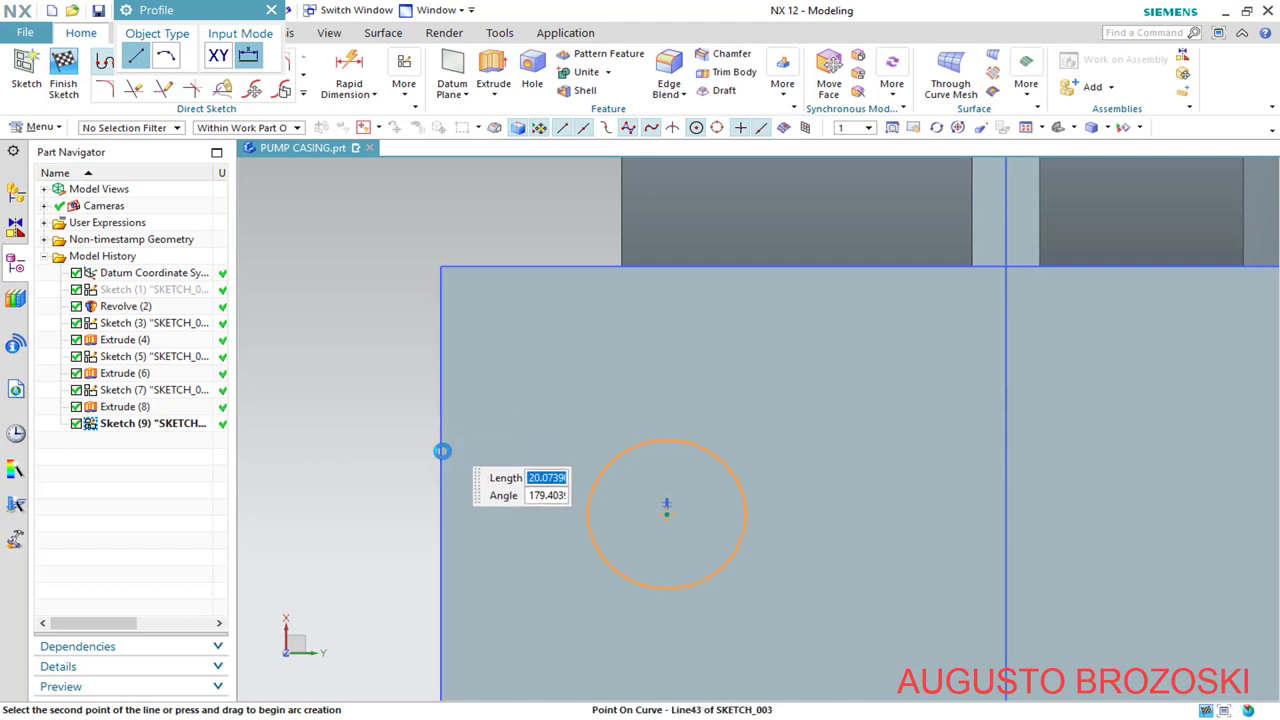
click(441, 589)
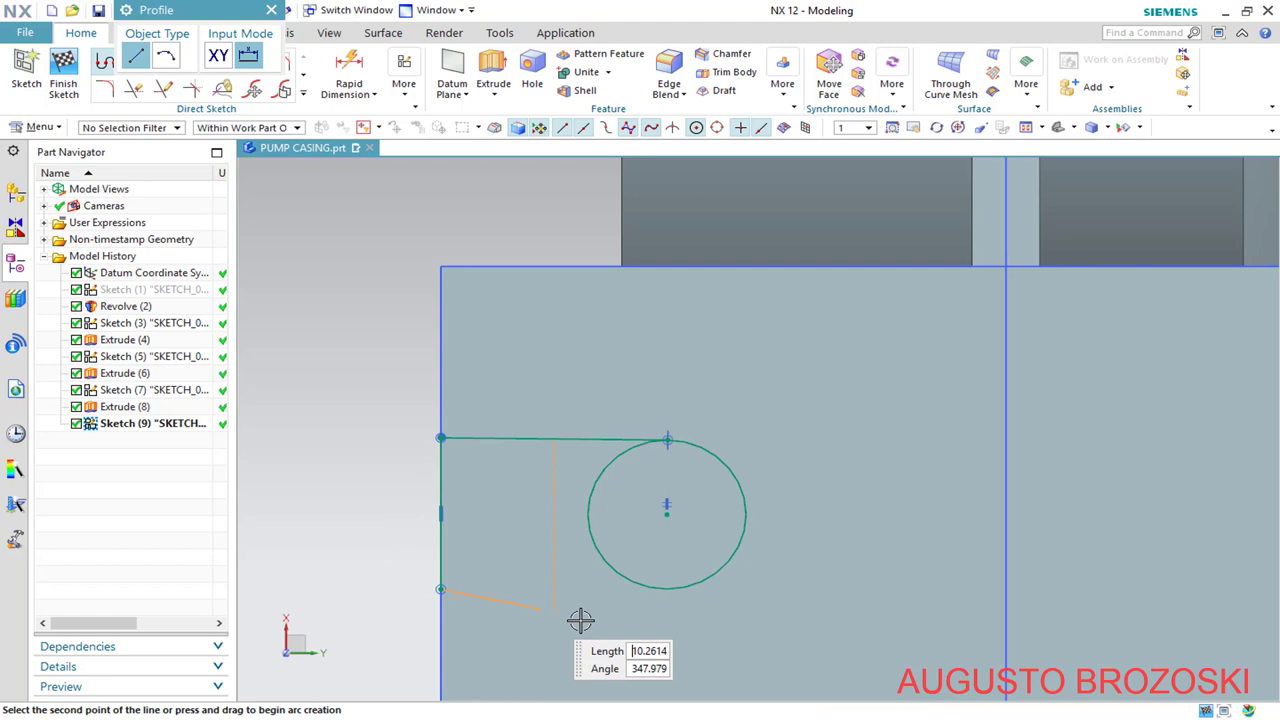
click(666, 589)
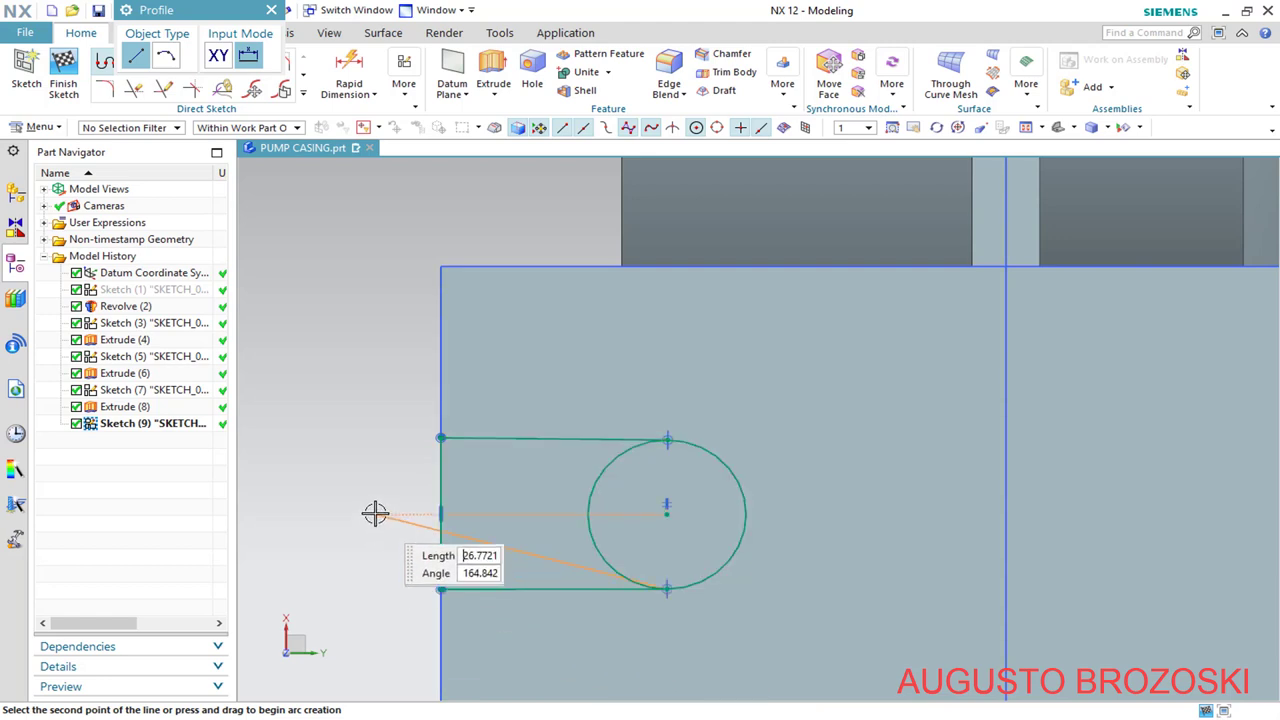
middle_click(400, 510)
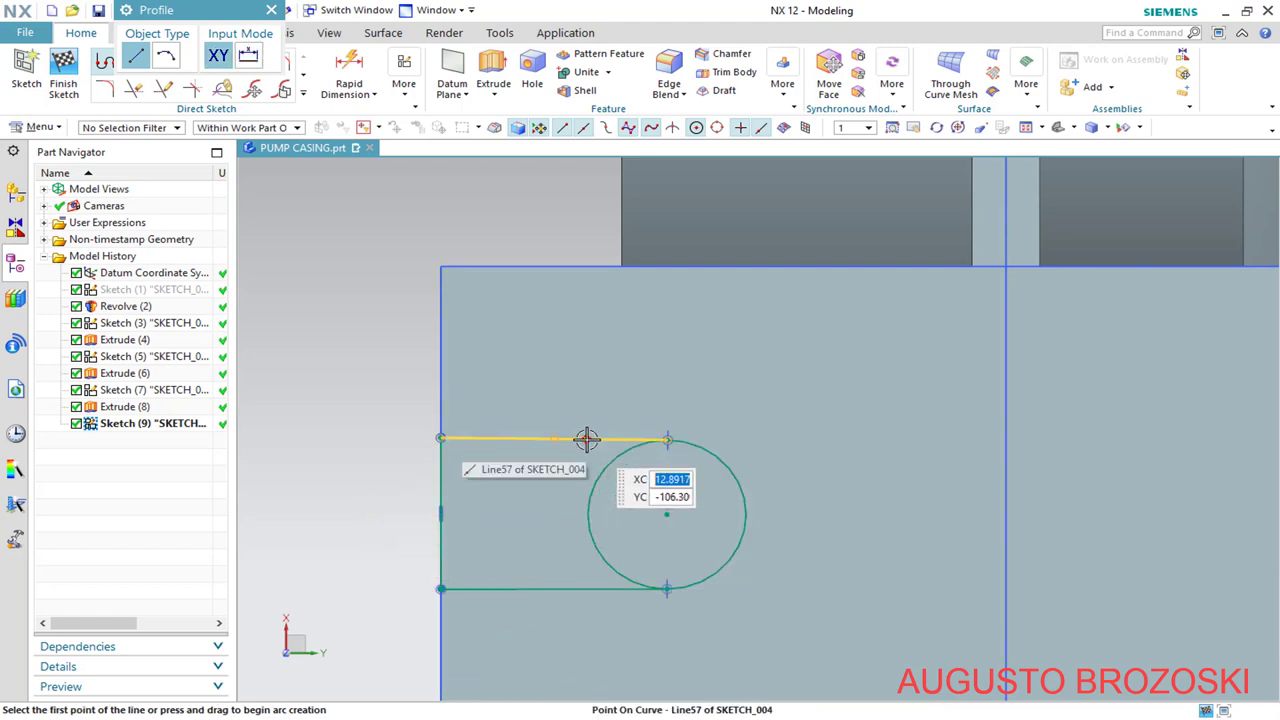
middle_click(574, 369)
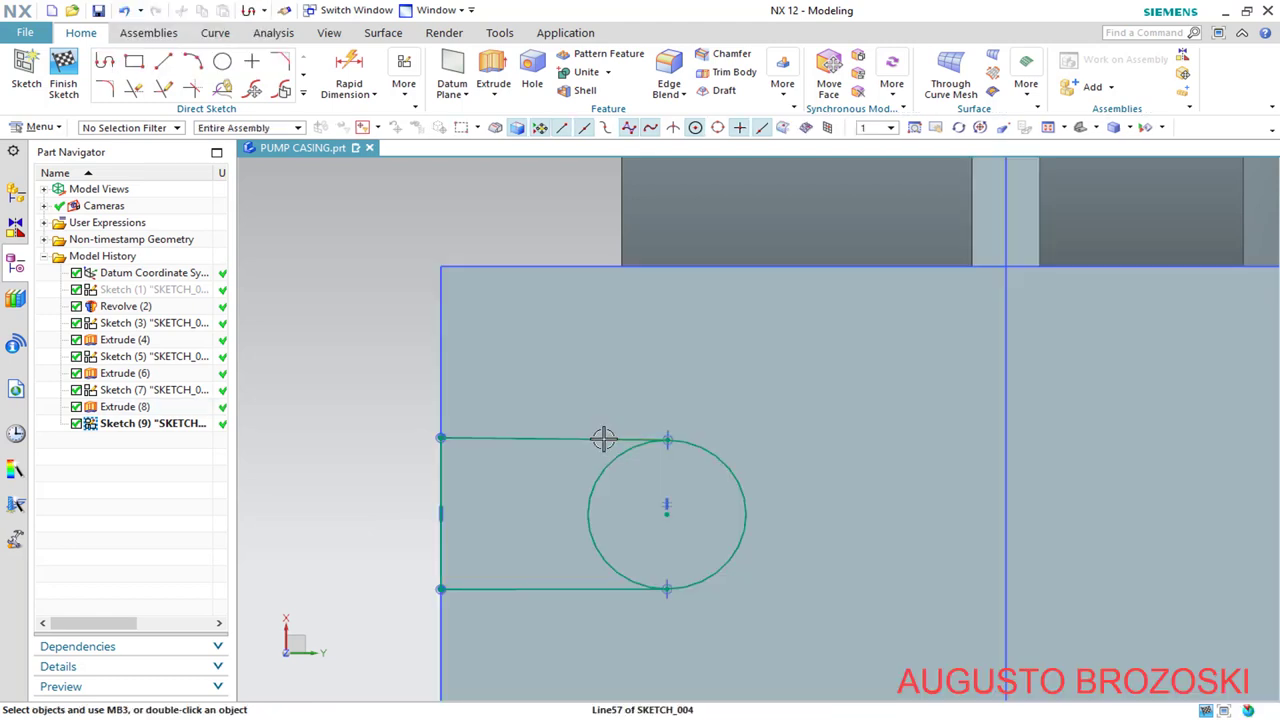
Constrain the lower slot's top and bottom lines horizontal
click(603, 439)
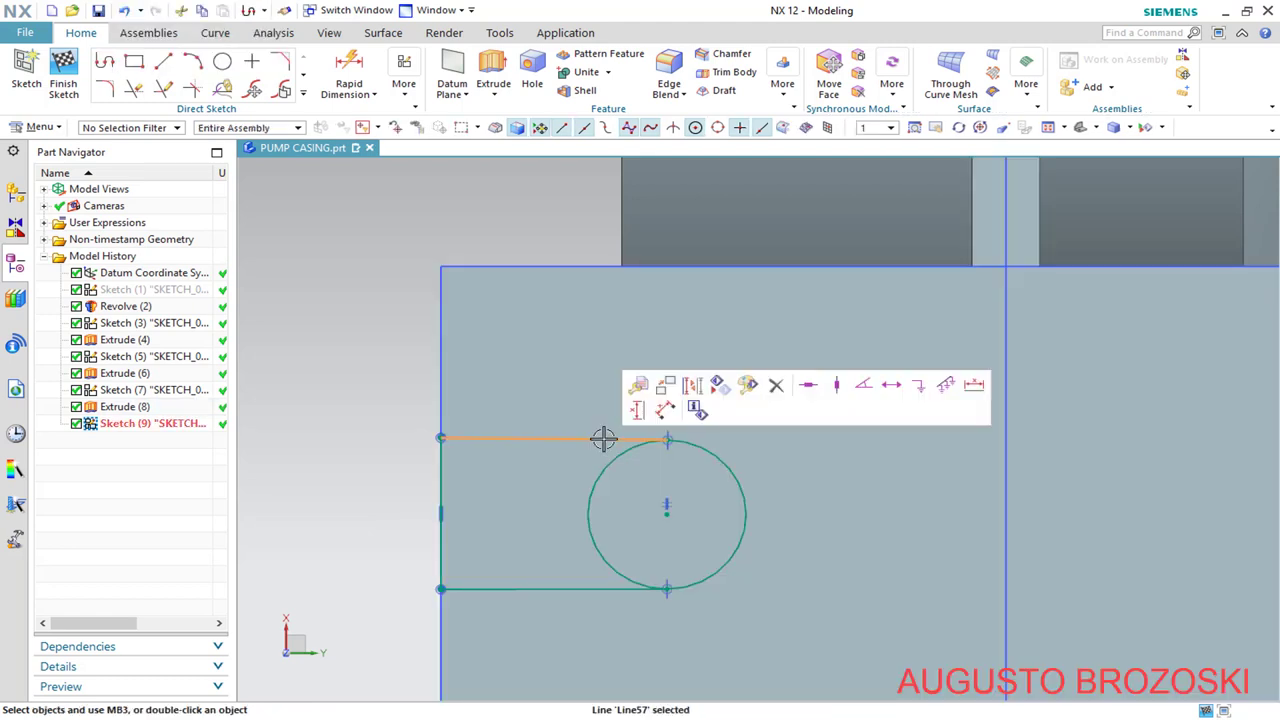
click(810, 388)
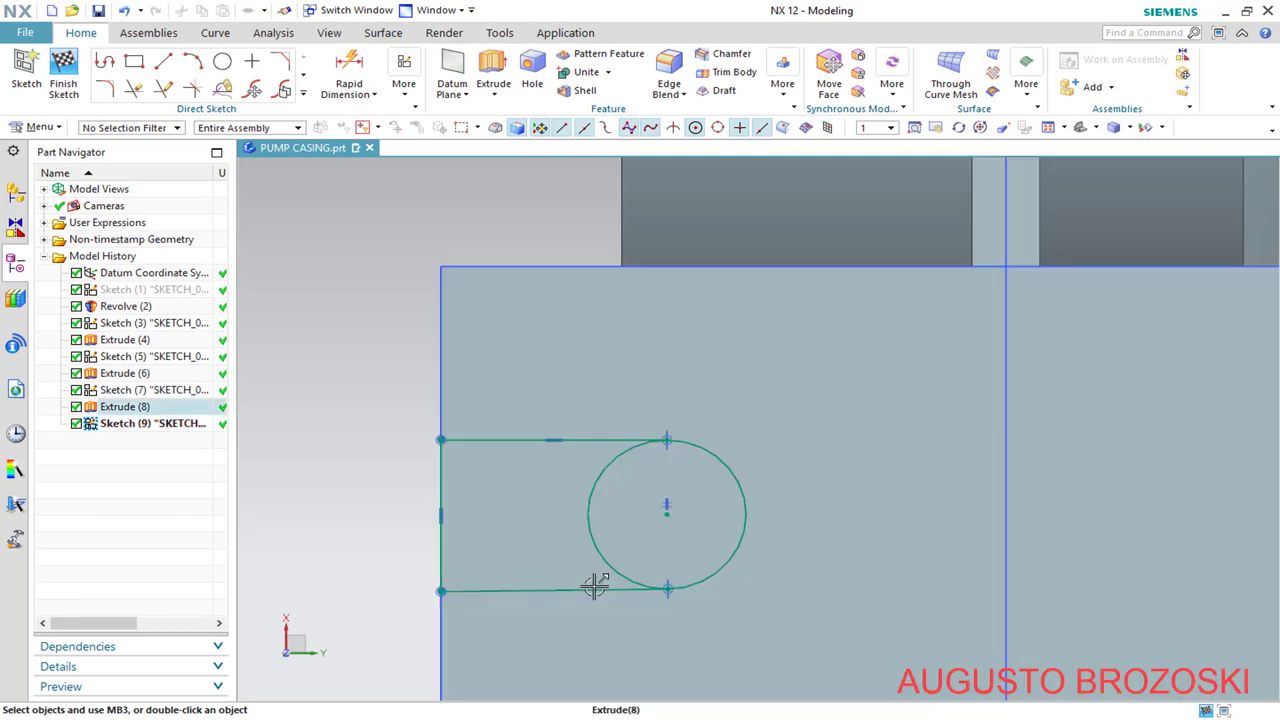
click(598, 585)
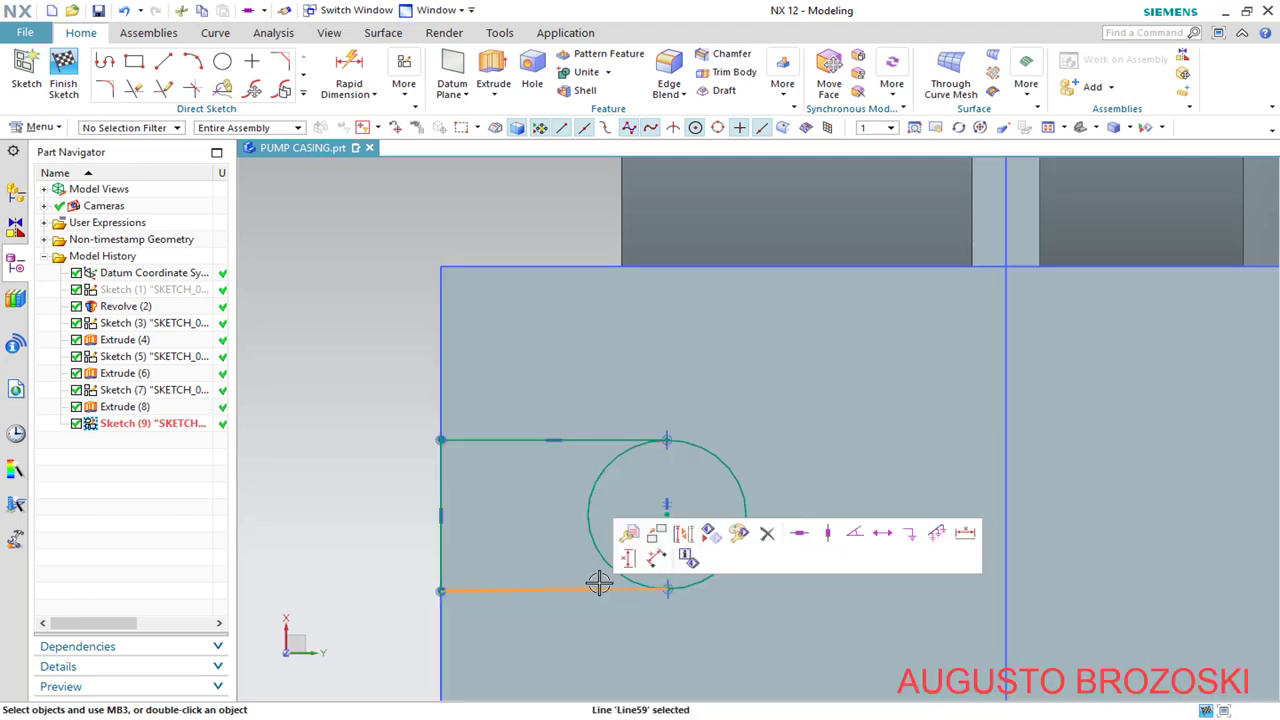
click(801, 532)
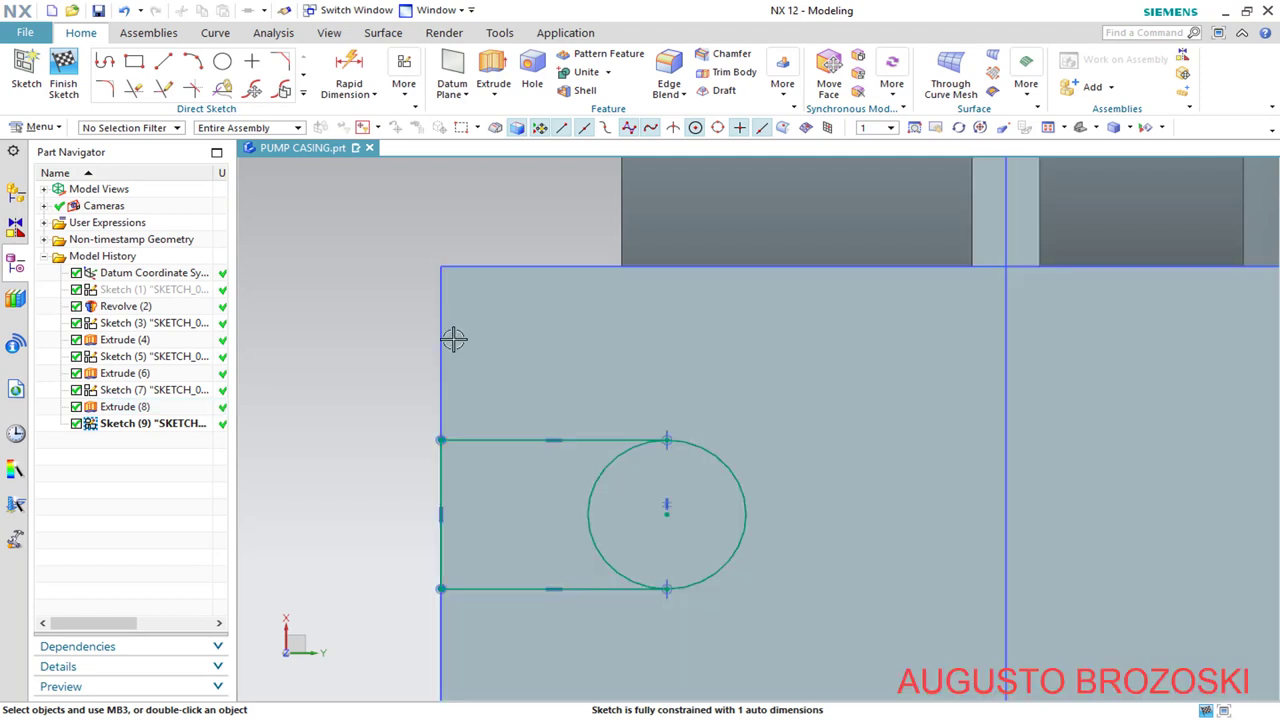
click(134, 90)
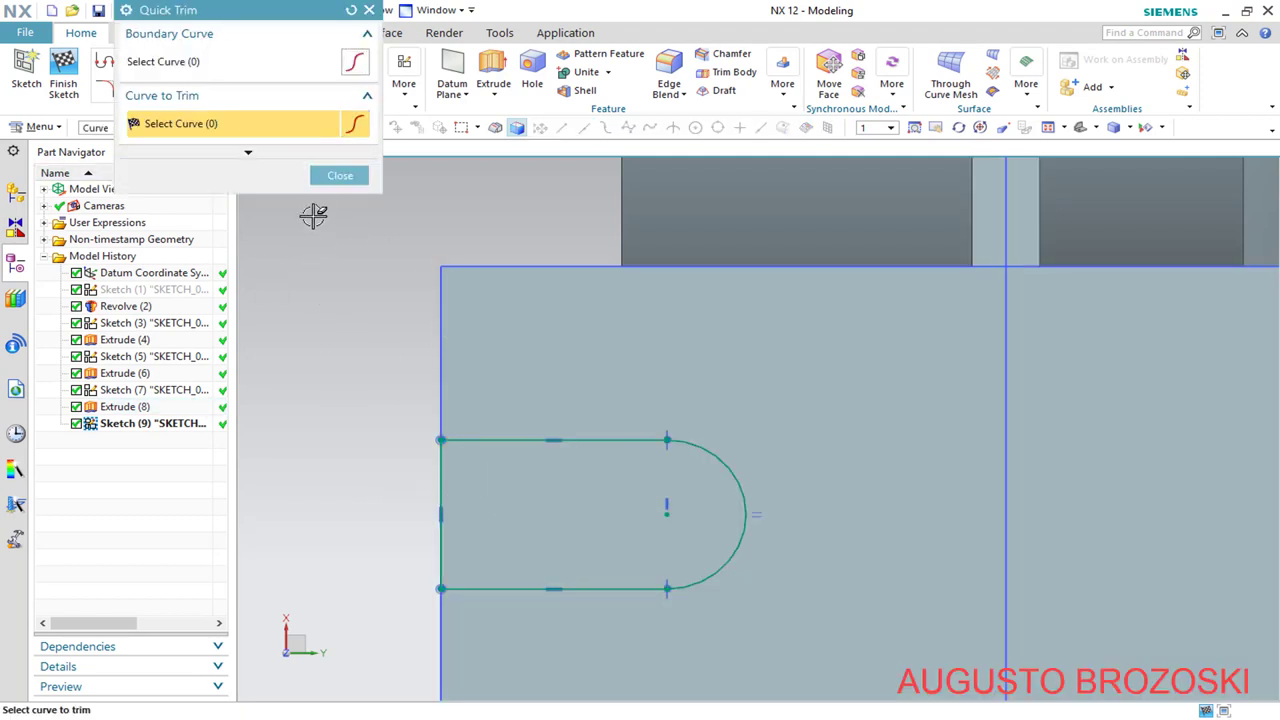
Trim the lower circle into a U-slot and dimension its arc centre 70 from the centre line
click(345, 180)
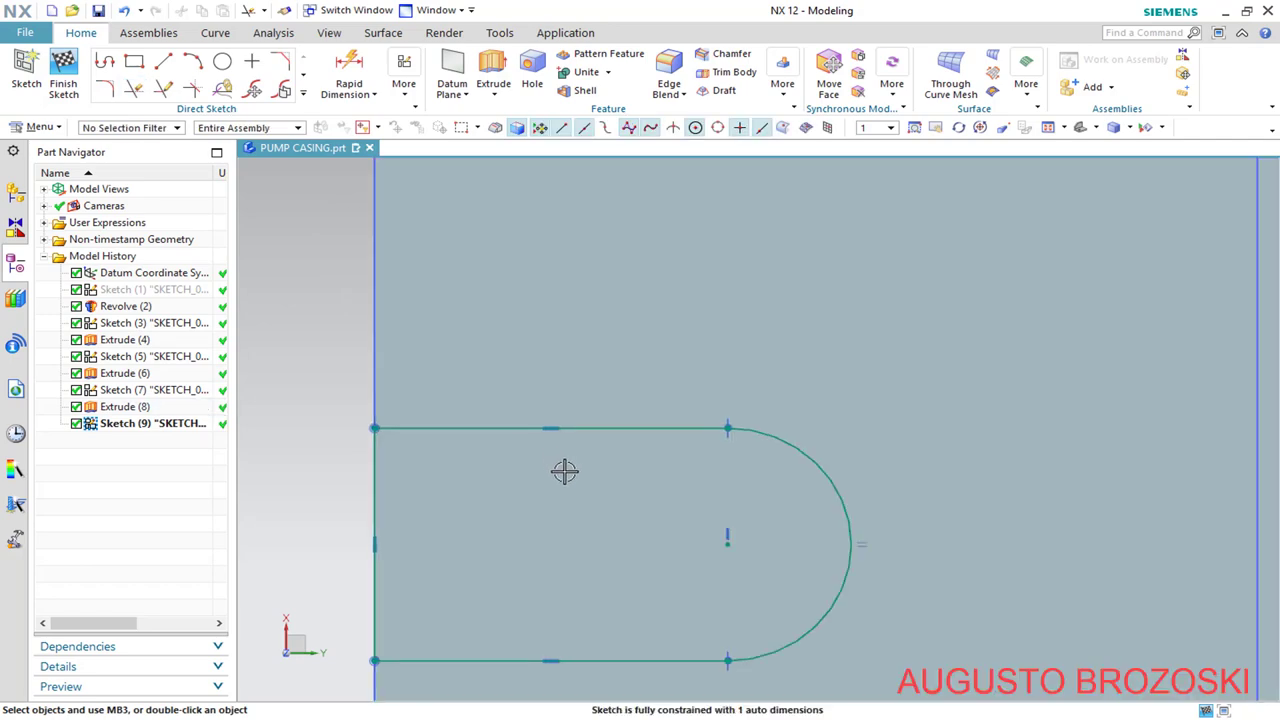
scroll(578, 450, down, 7)
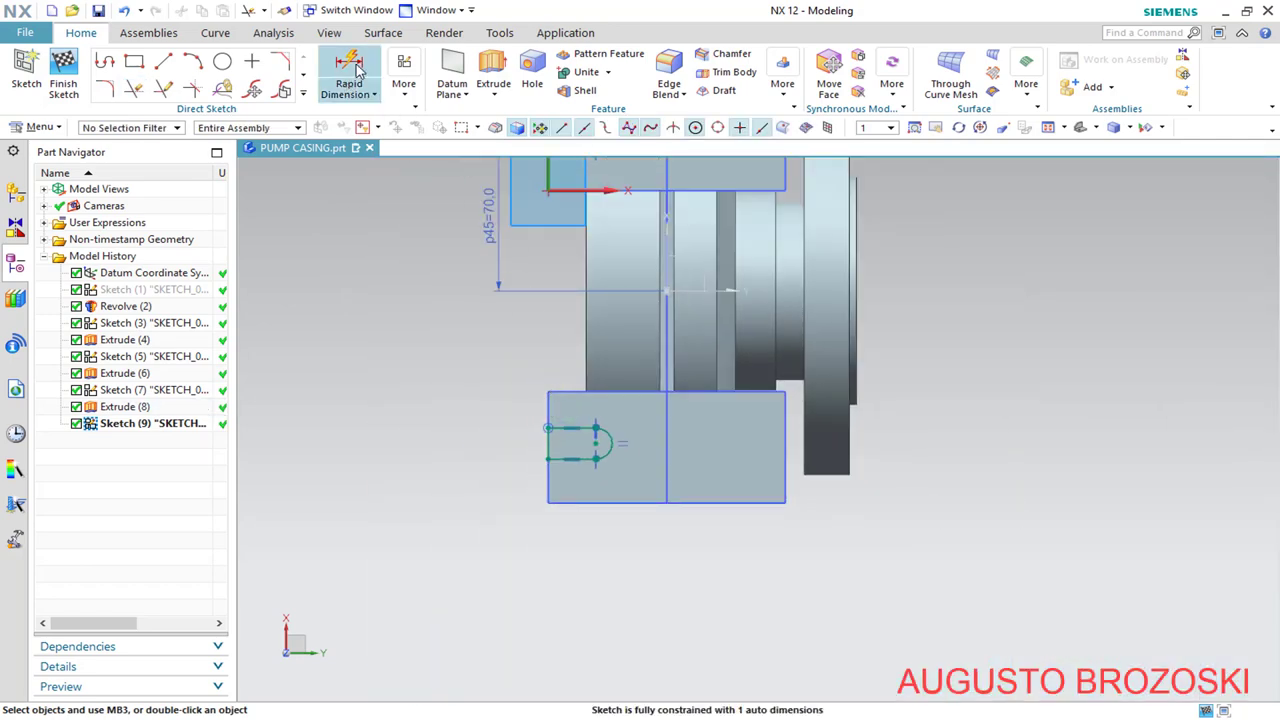
click(359, 84)
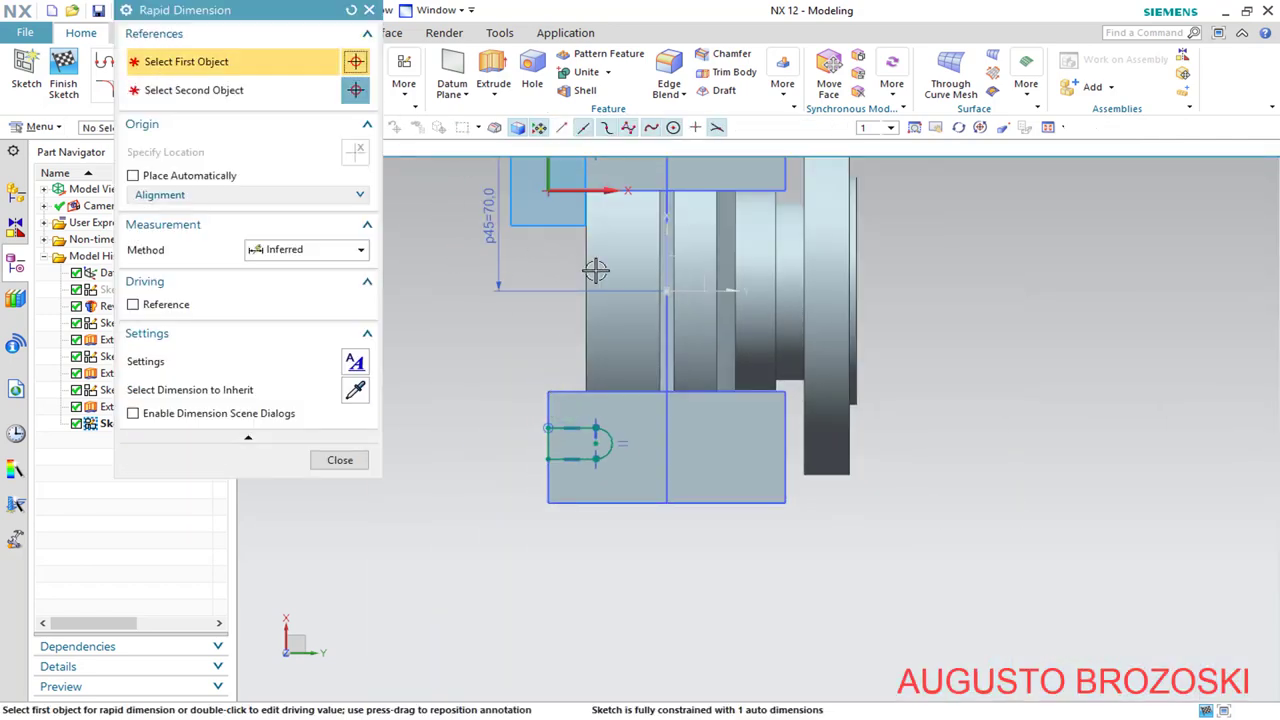
click(666, 291)
click(595, 440)
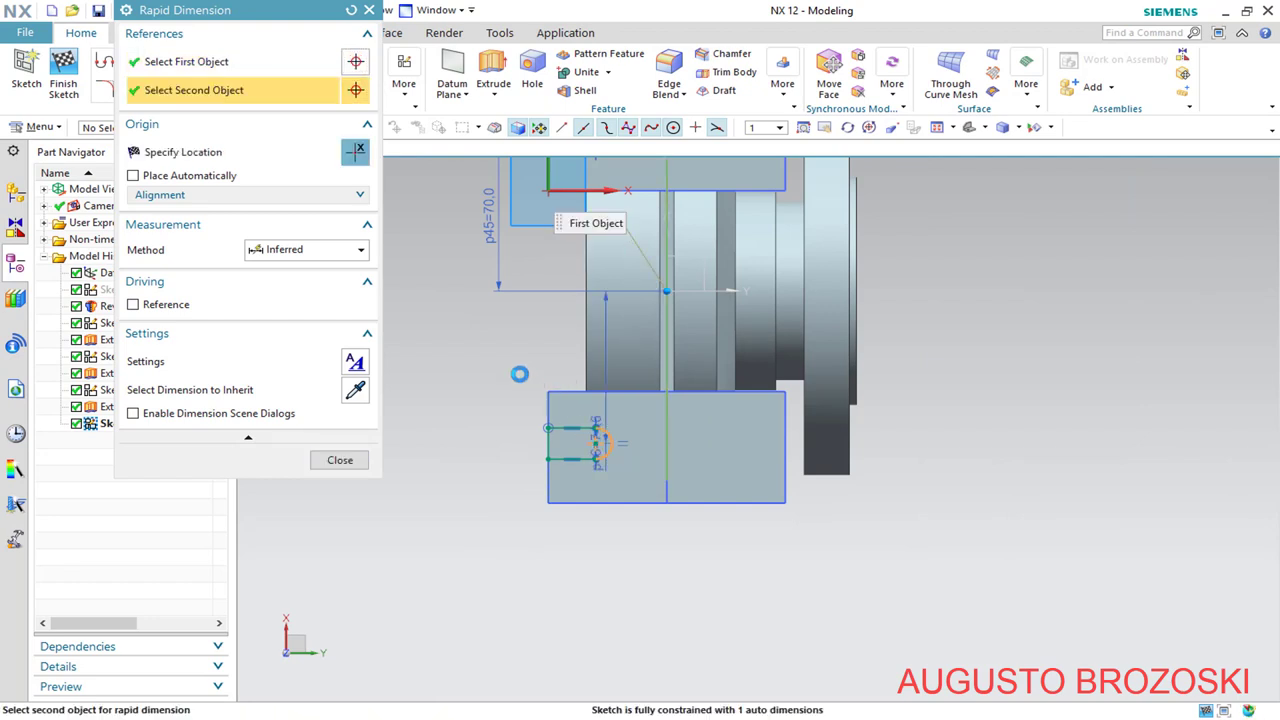
click(491, 367)
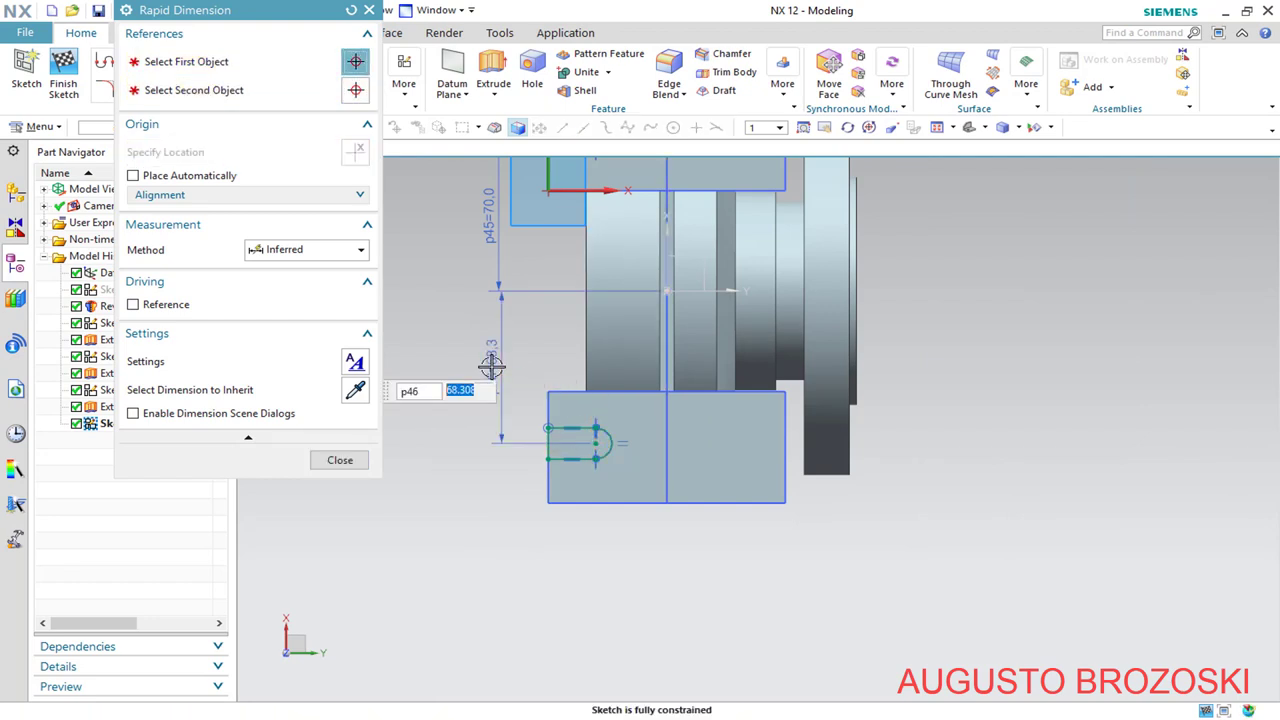
click(340, 460)
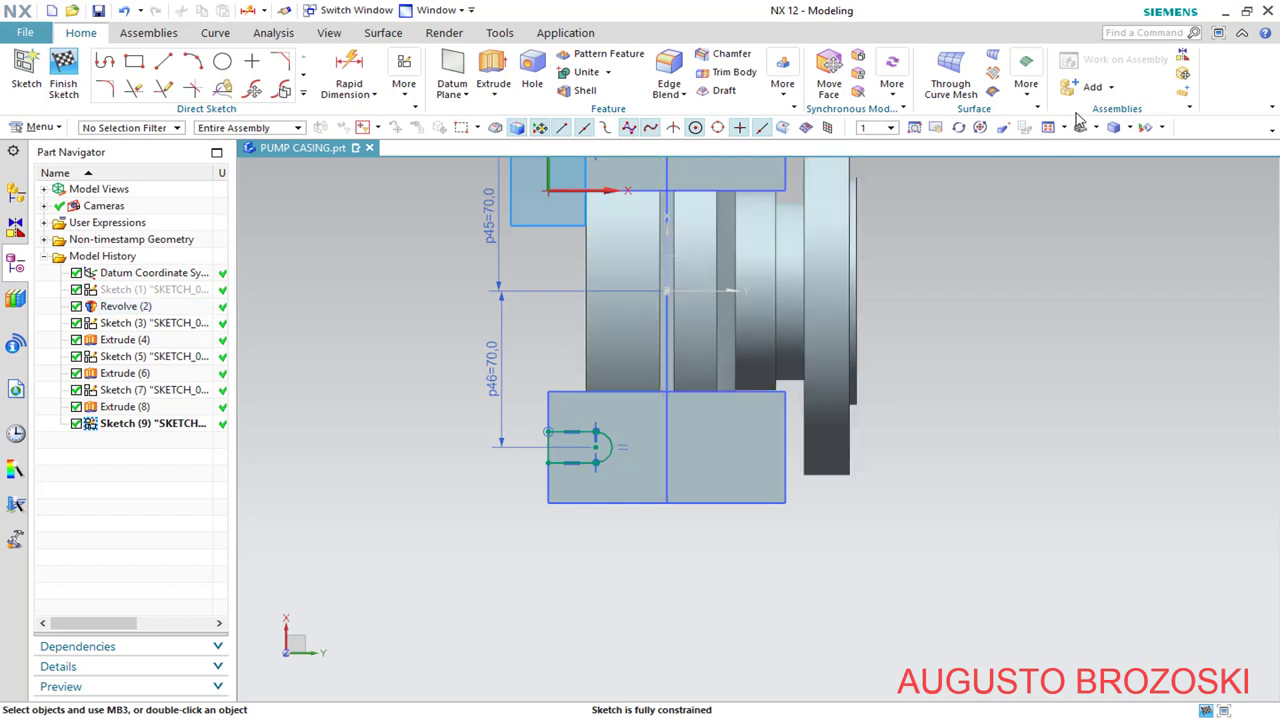
click(1047, 128)
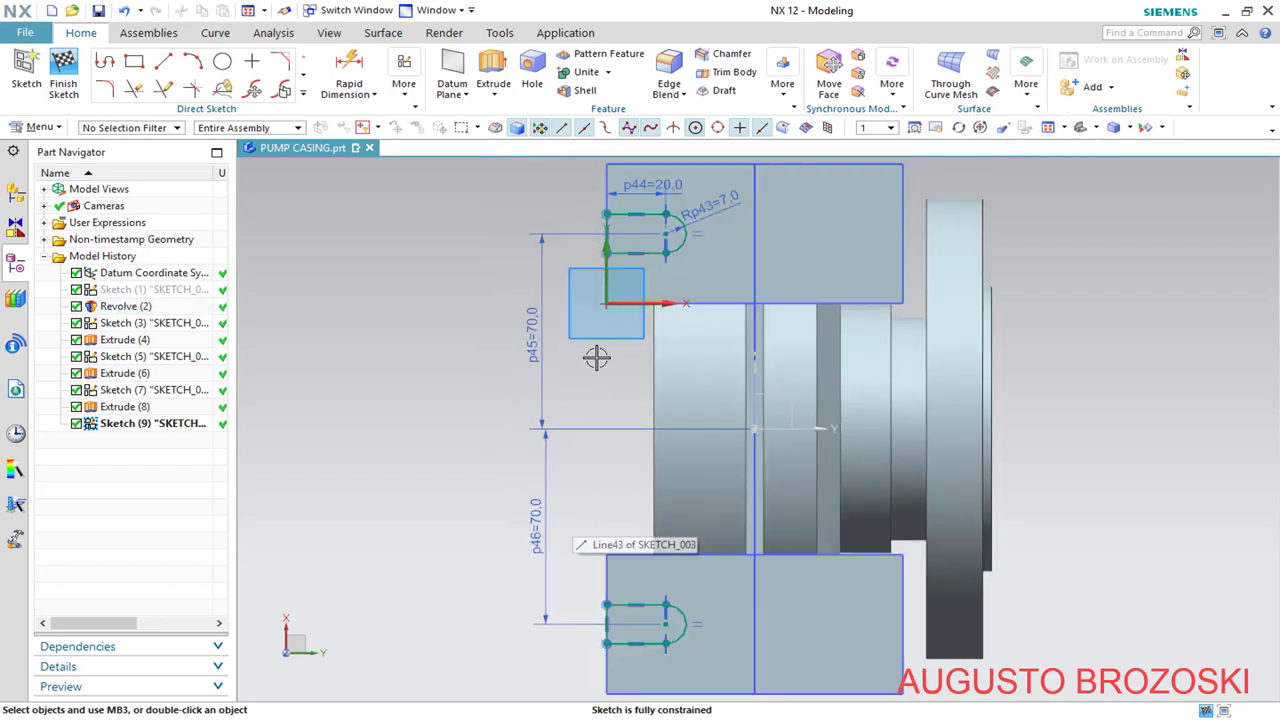
Finish the sketch and extrude both U-slot outlines
click(61, 66)
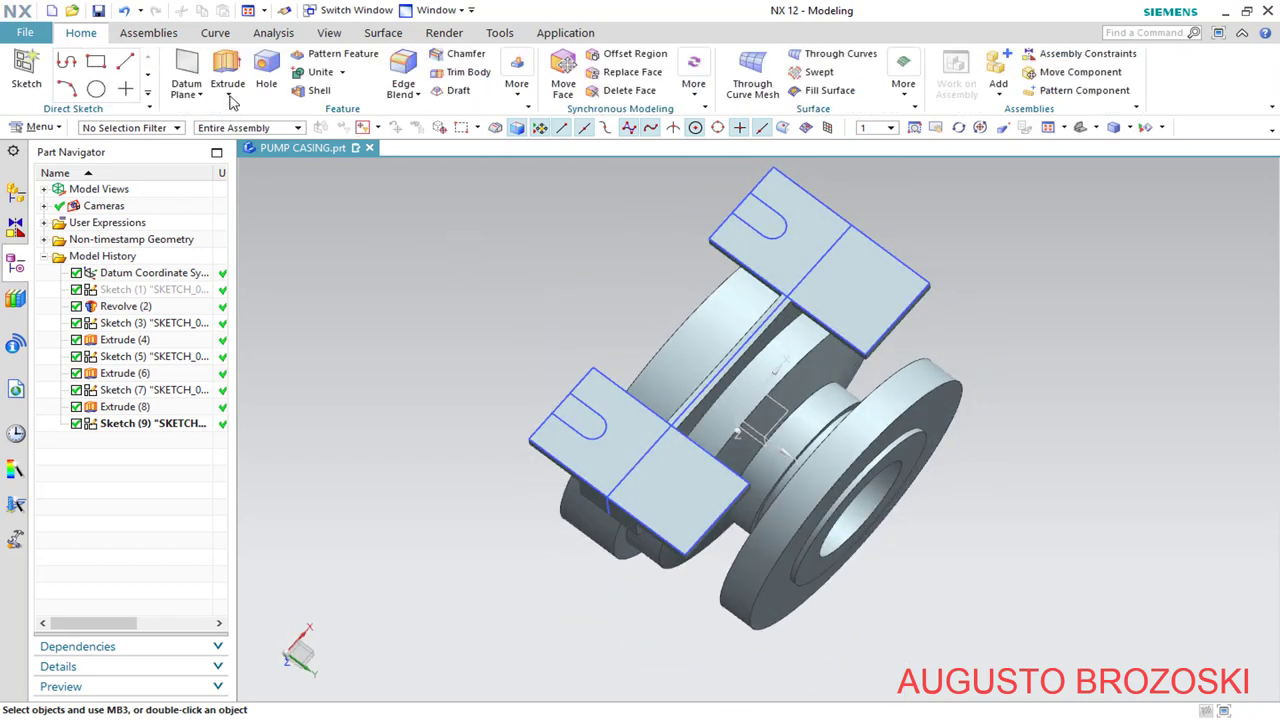
click(225, 68)
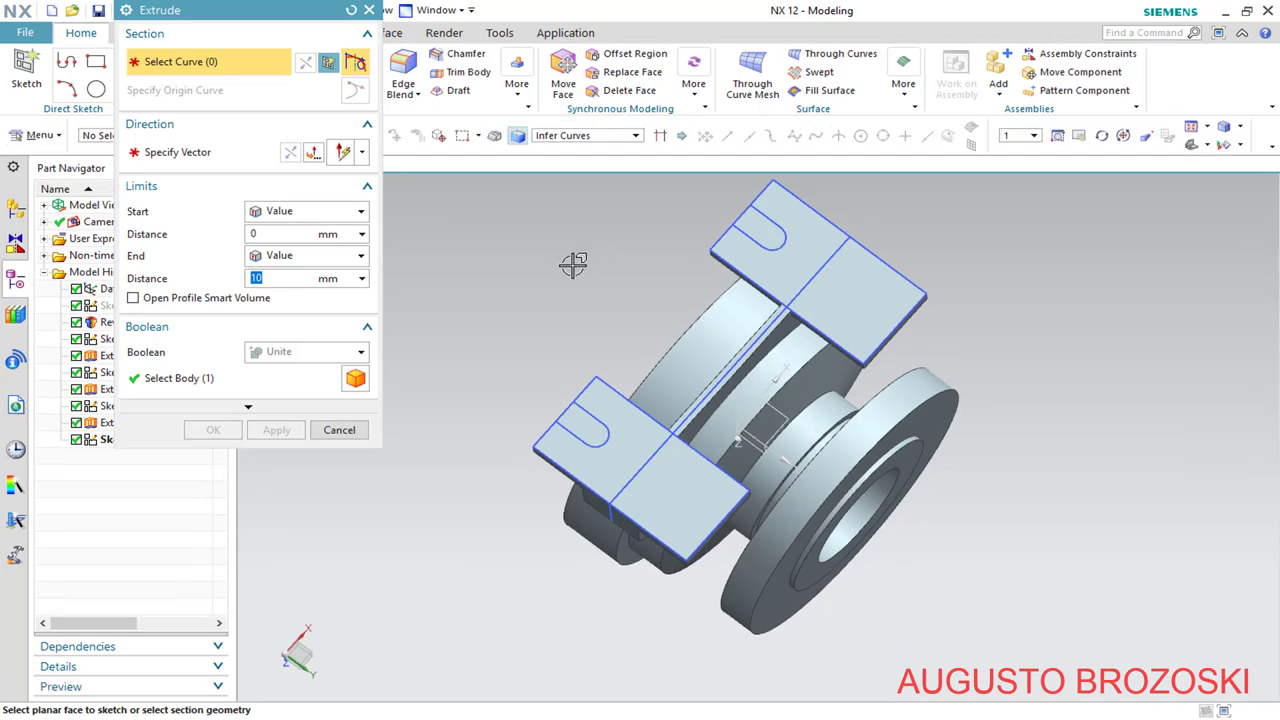
click(760, 240)
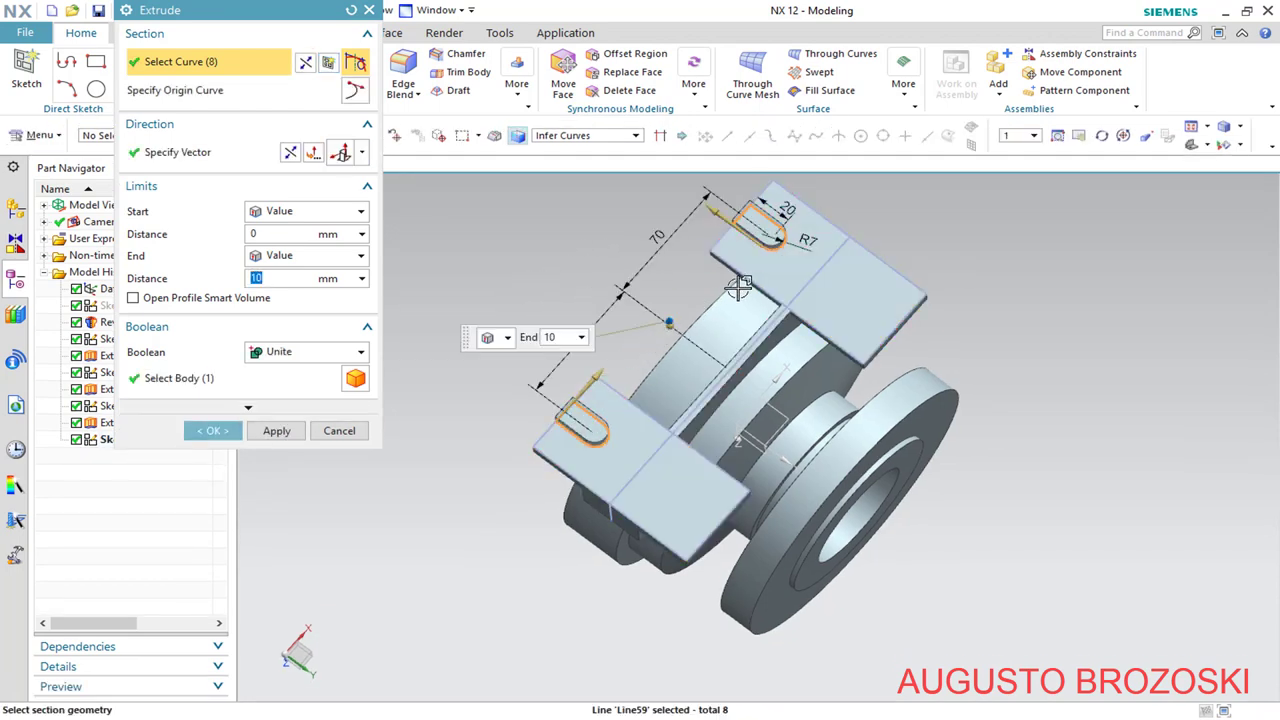
click(1190, 146)
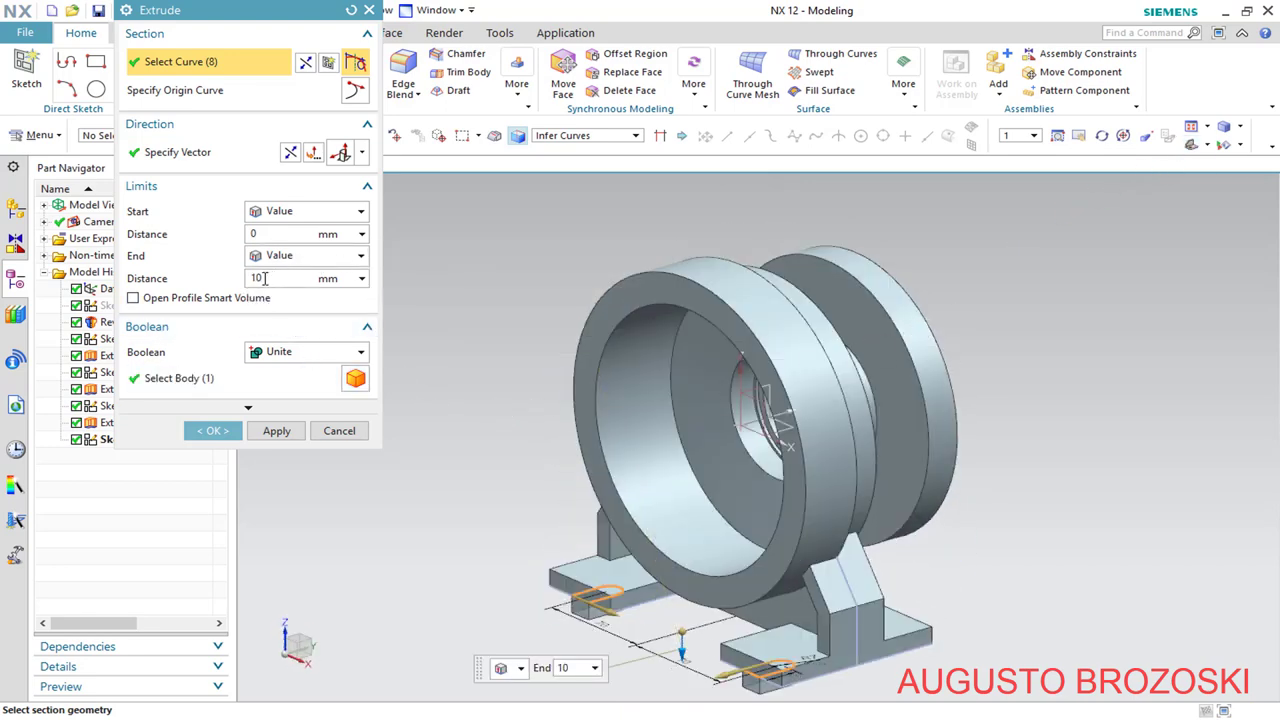
Cut the slots into the base with a reversed, Until Next, Subtract extrusion
click(357, 258)
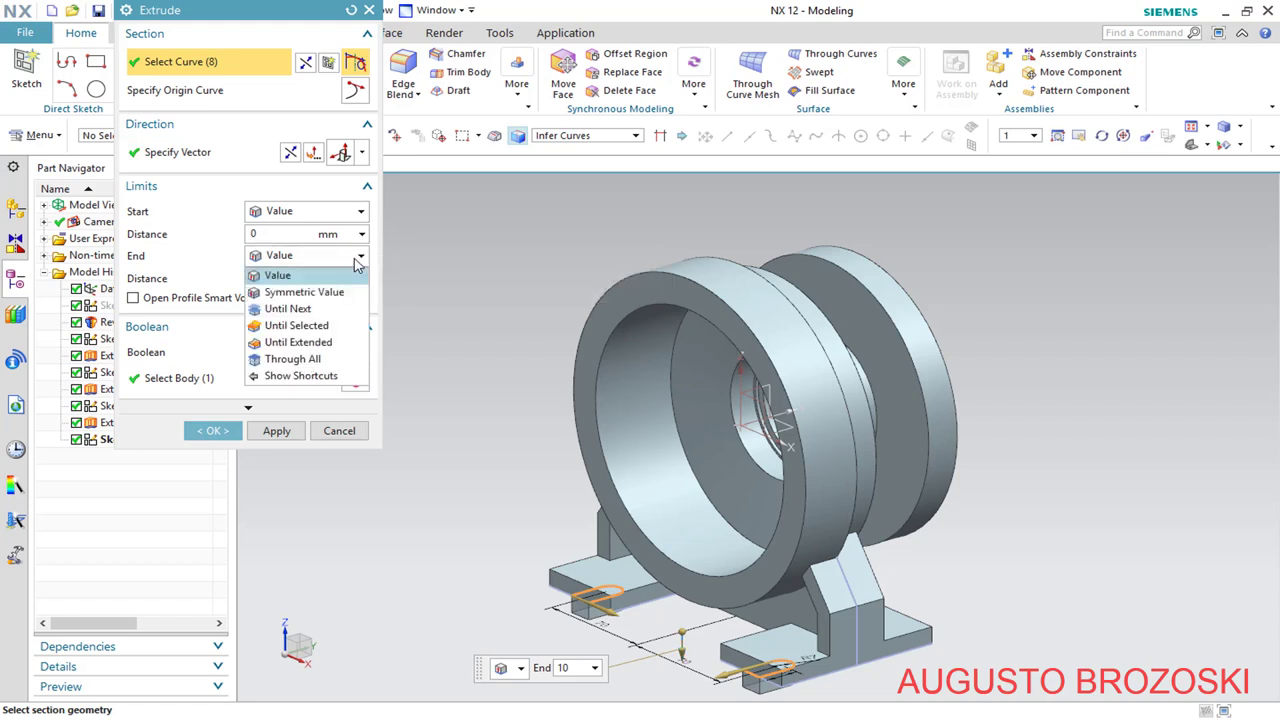
click(322, 311)
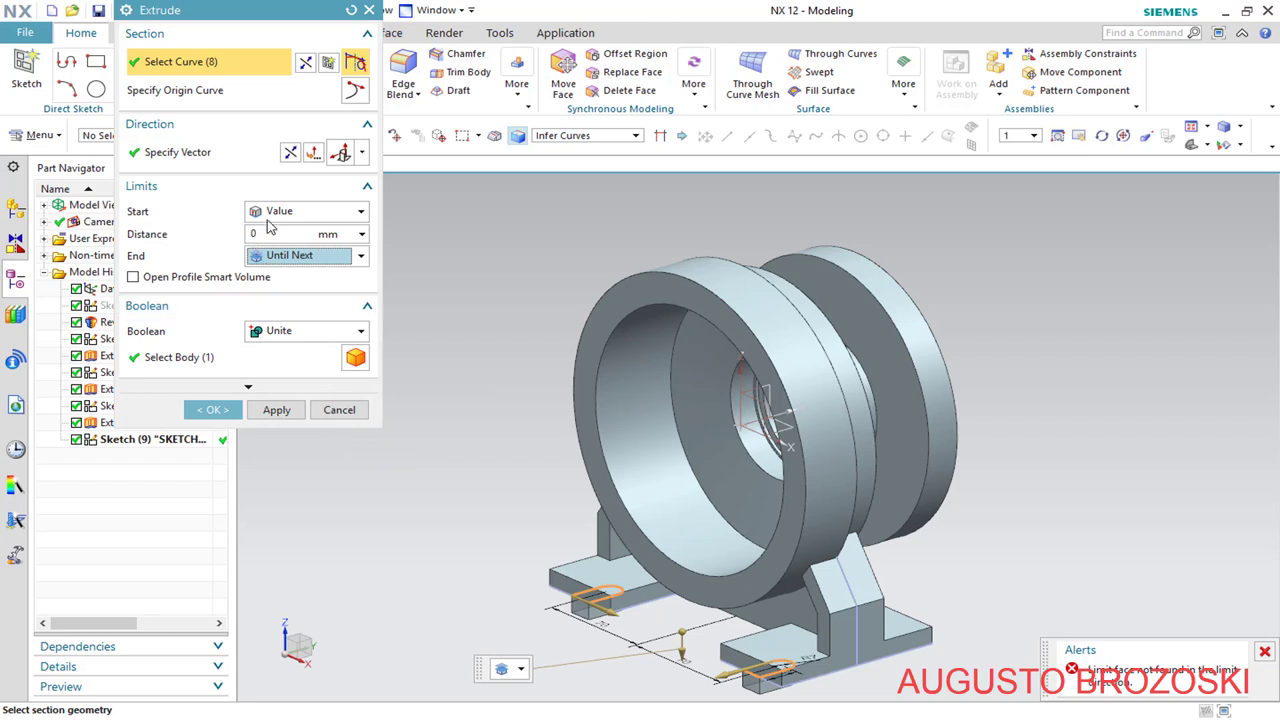
click(290, 153)
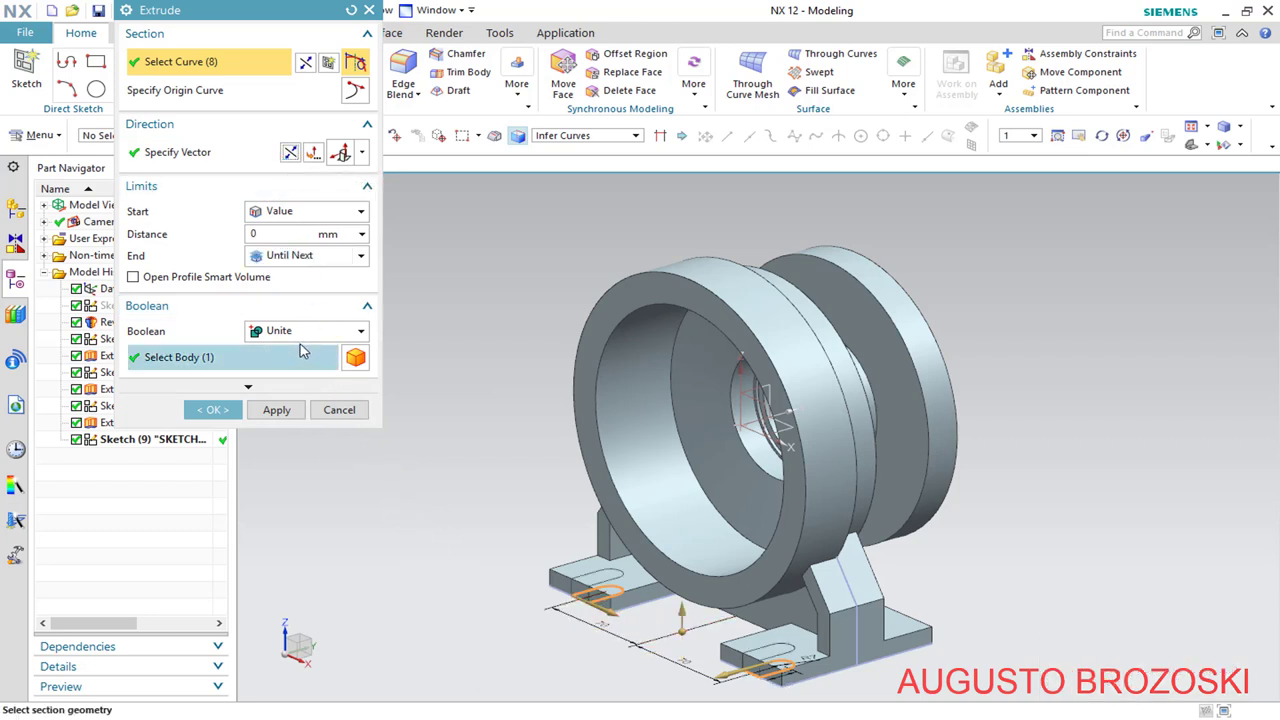
click(362, 337)
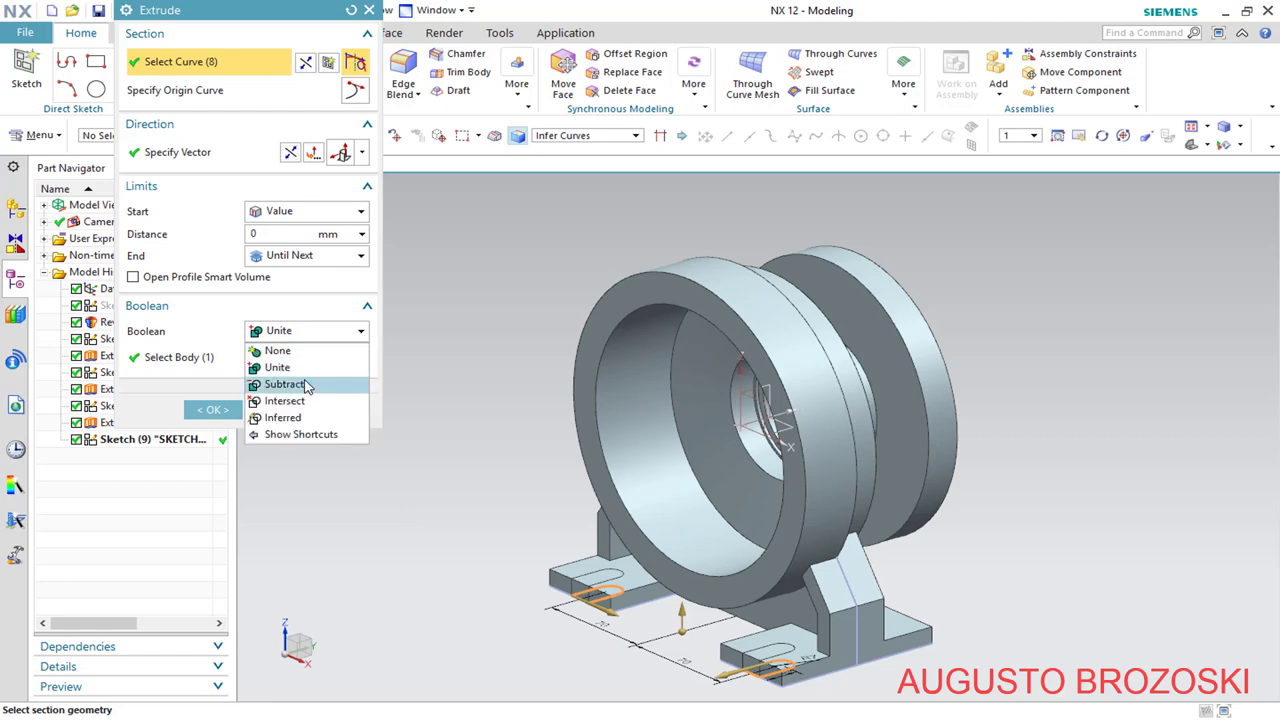
click(282, 382)
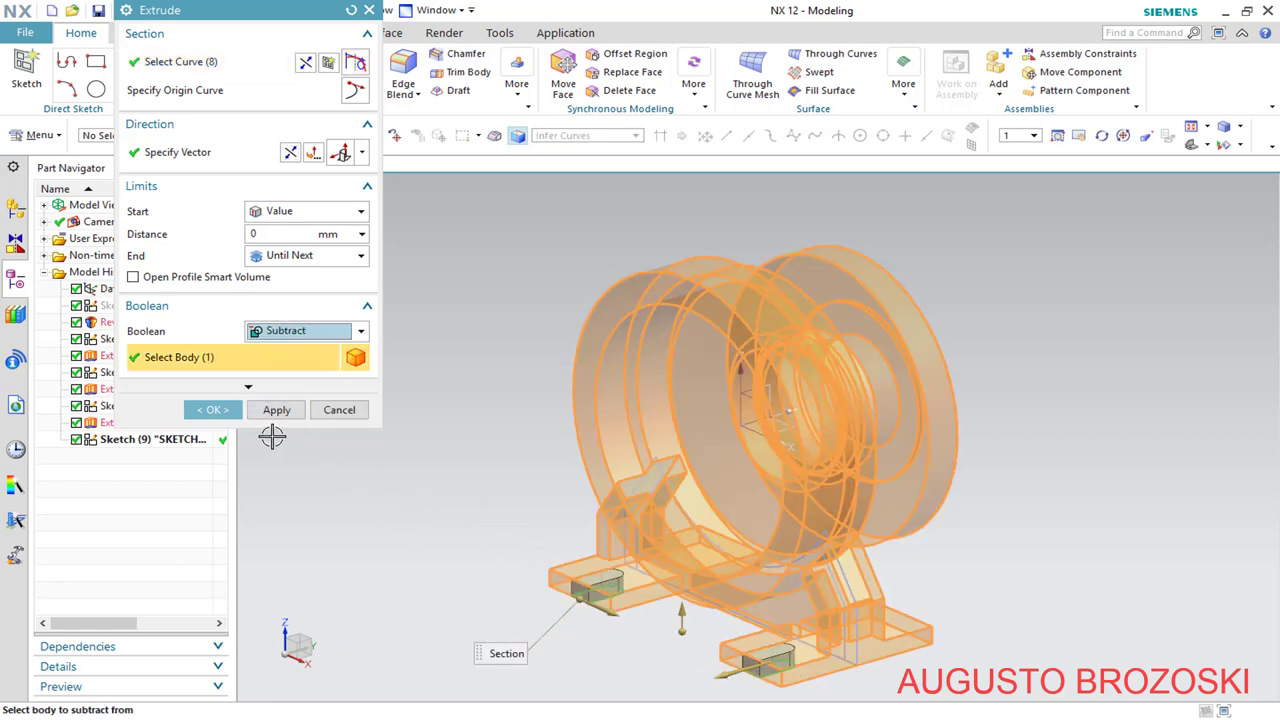
click(214, 409)
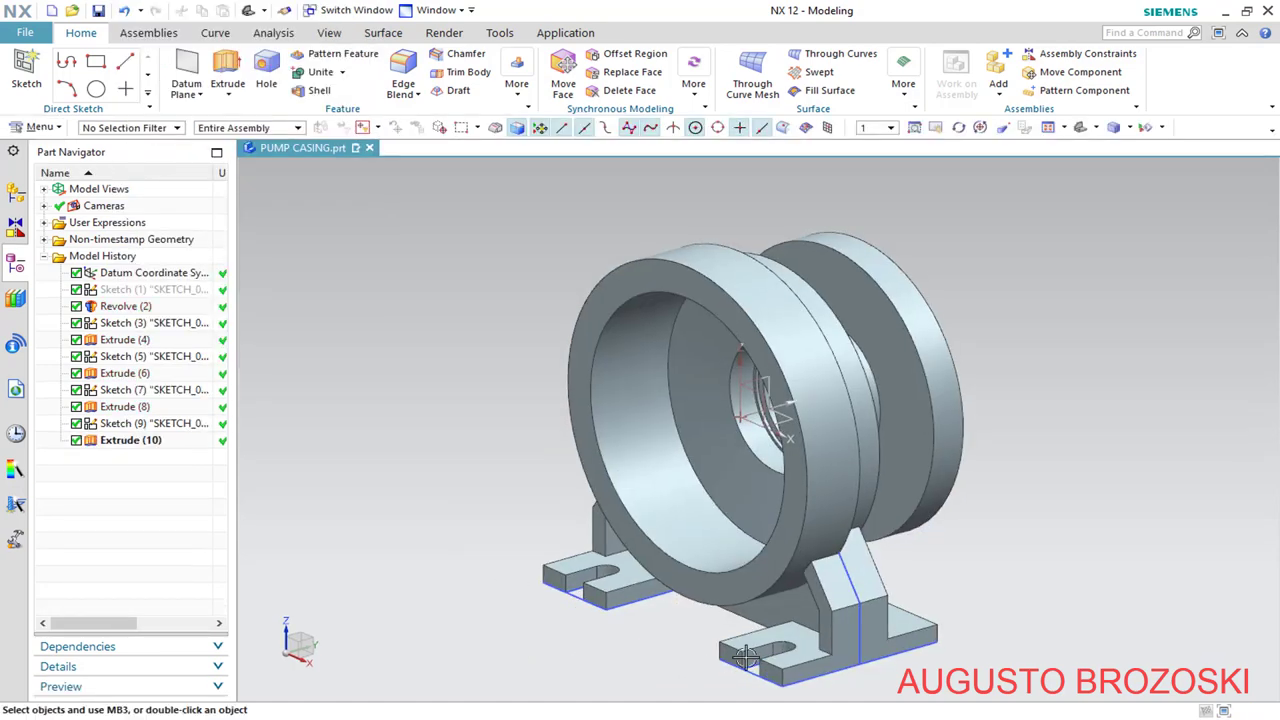
Mirror the Extrude (10) slot cut about the XZ datum plane
scroll(745, 655, up, 5)
scroll(740, 590, down, 2)
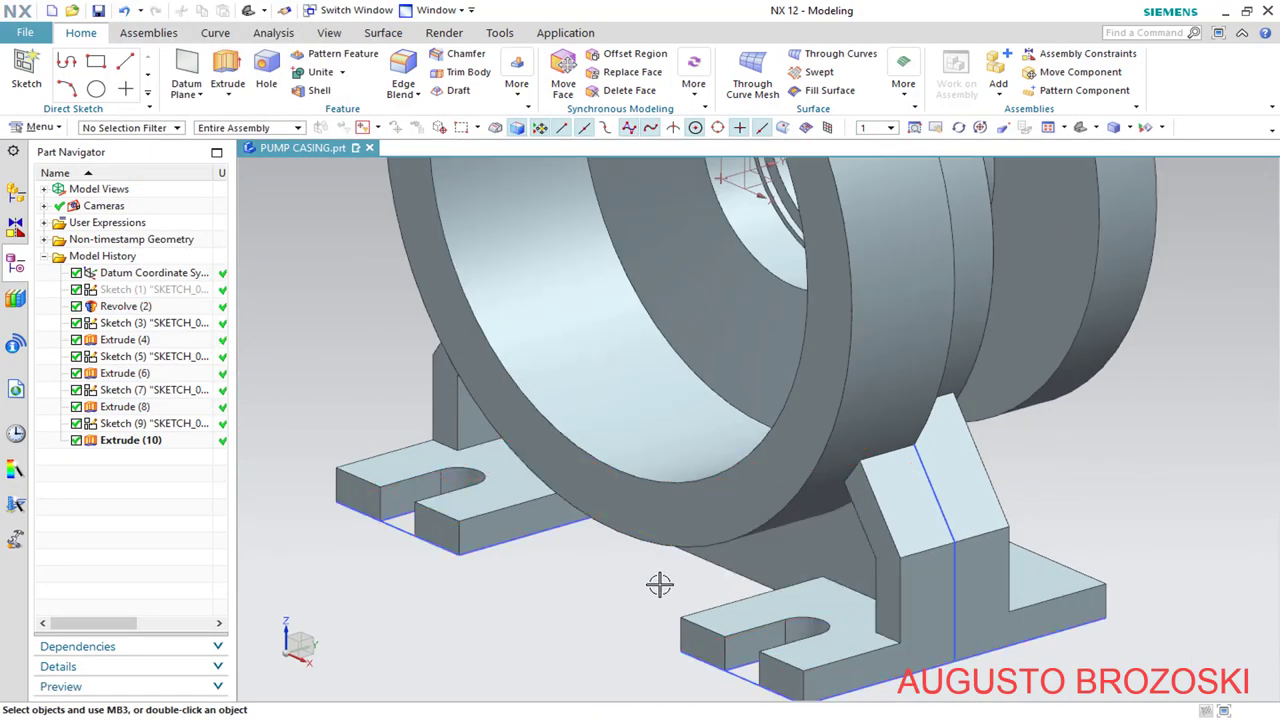
scroll(658, 575, down, 2)
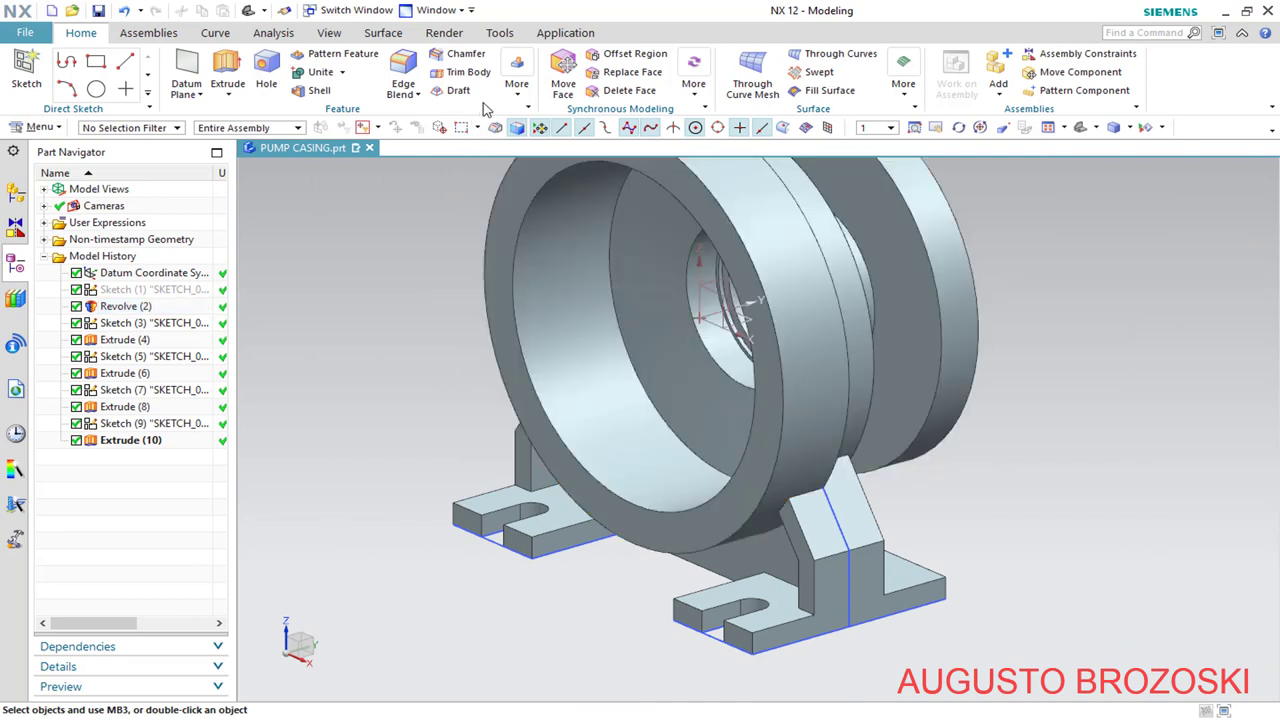
click(514, 95)
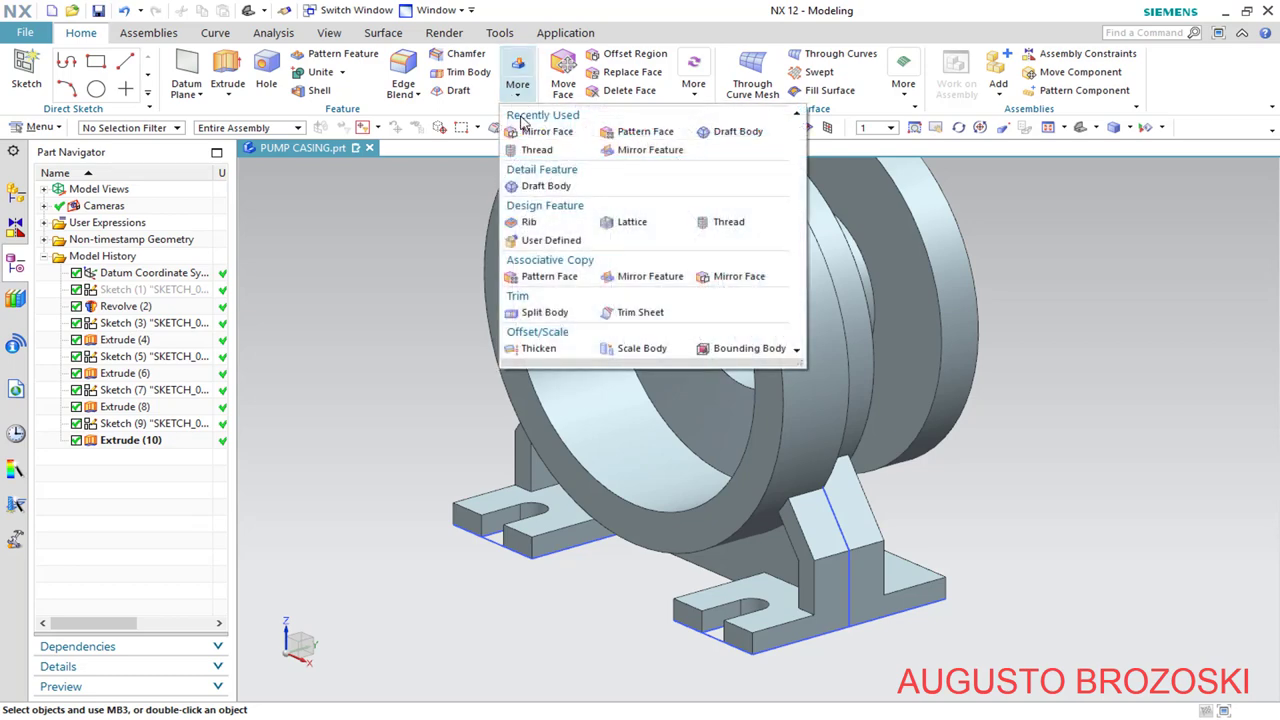
click(652, 277)
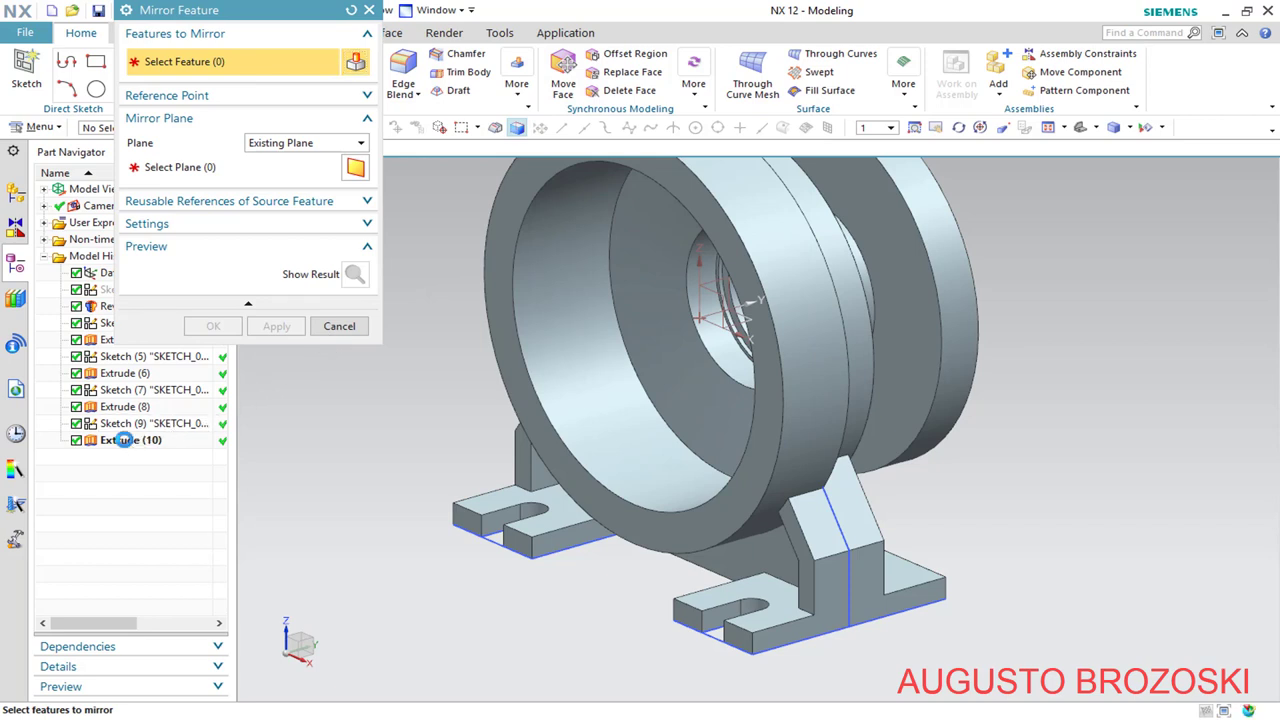
click(123, 440)
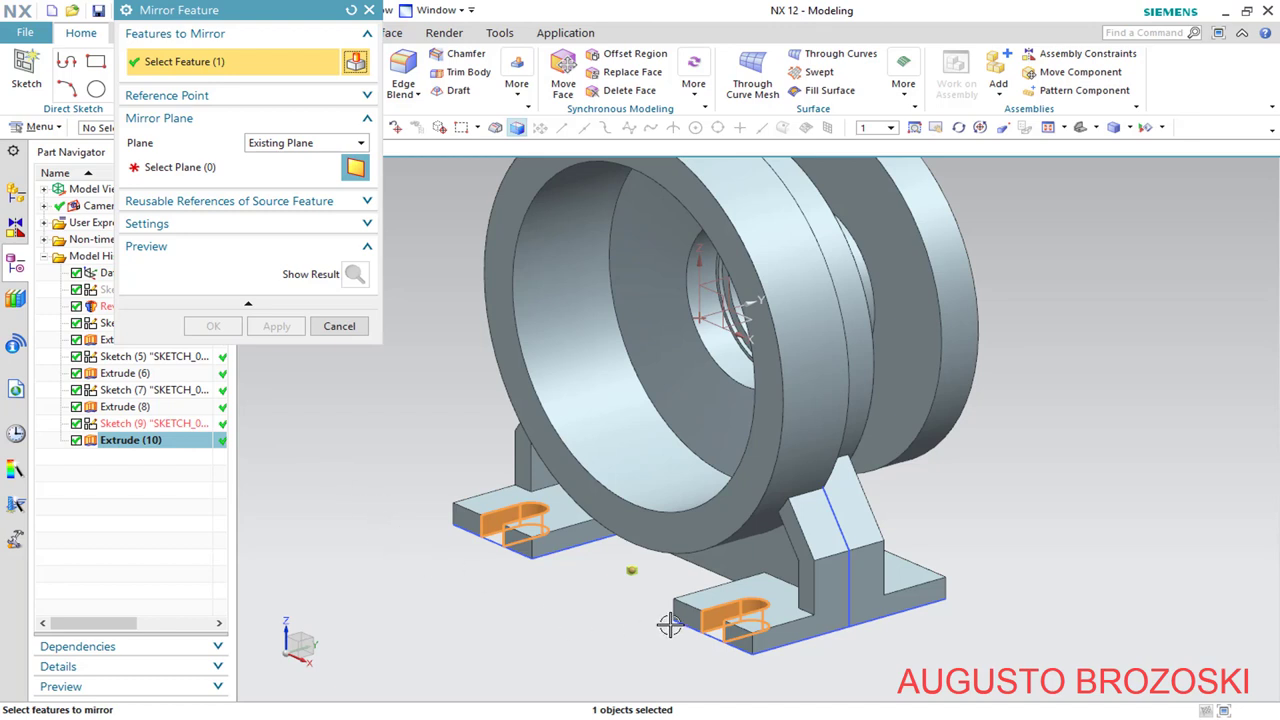
click(188, 168)
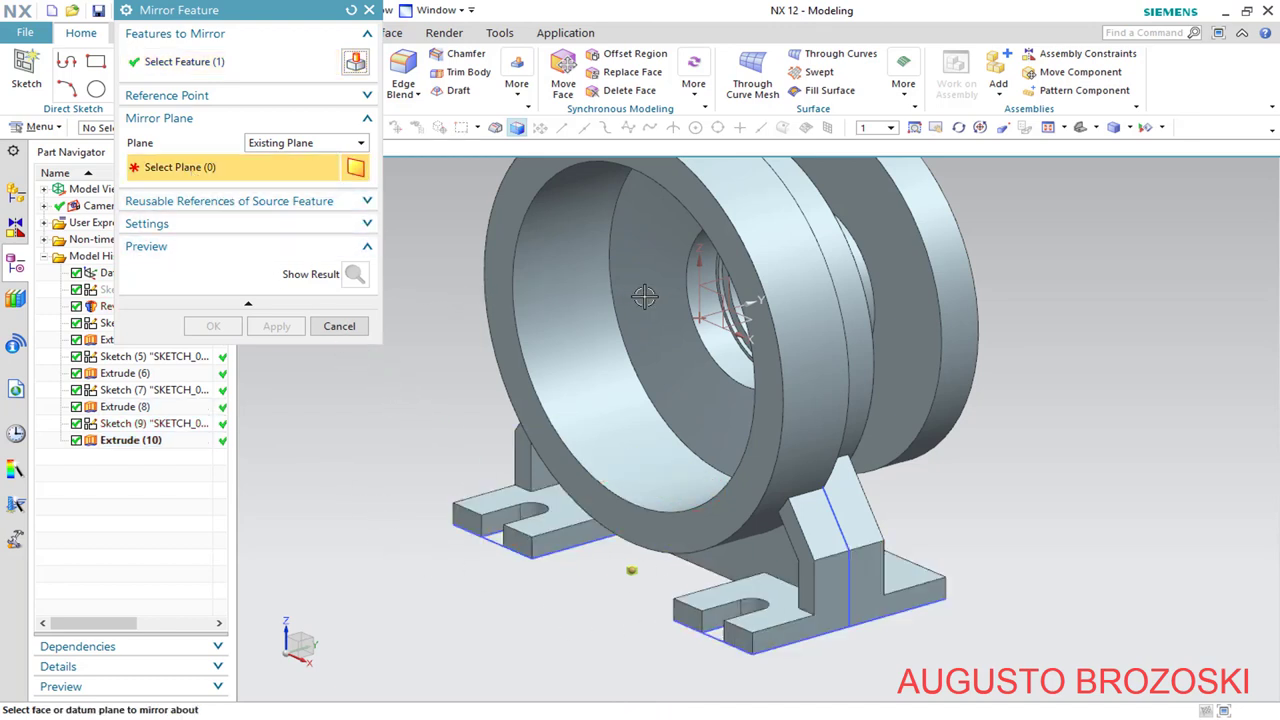
click(718, 308)
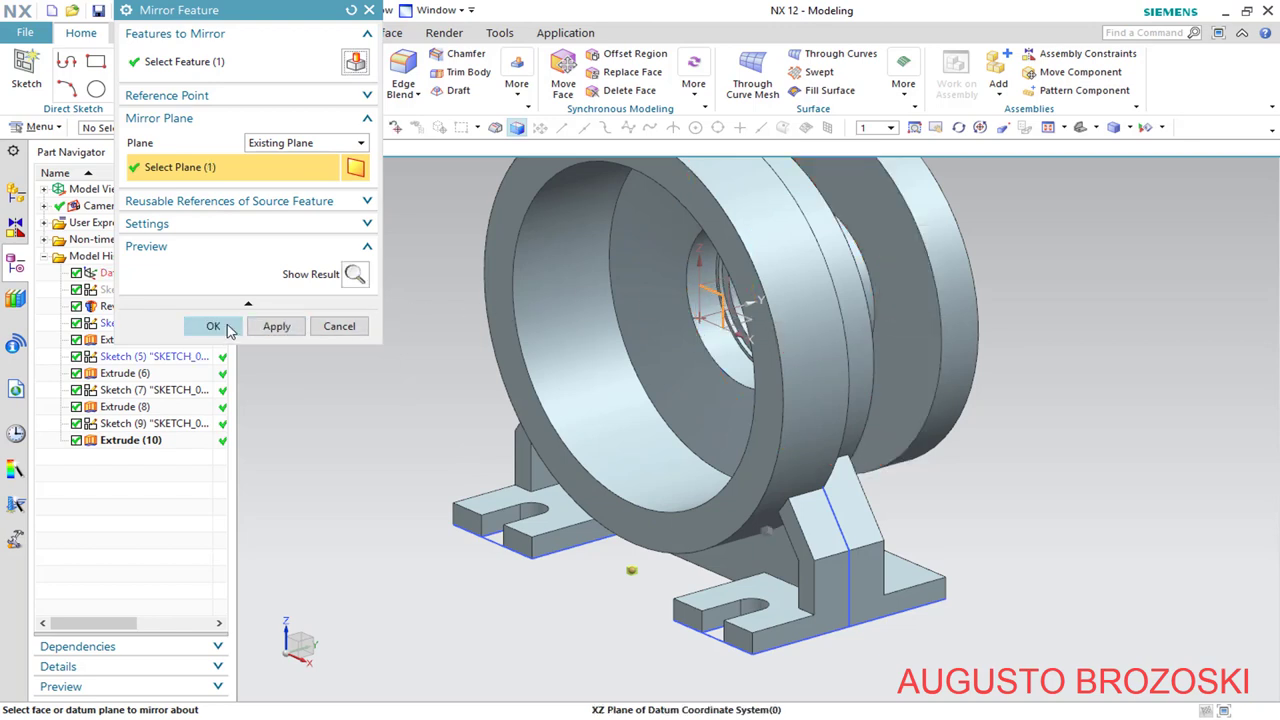
click(210, 326)
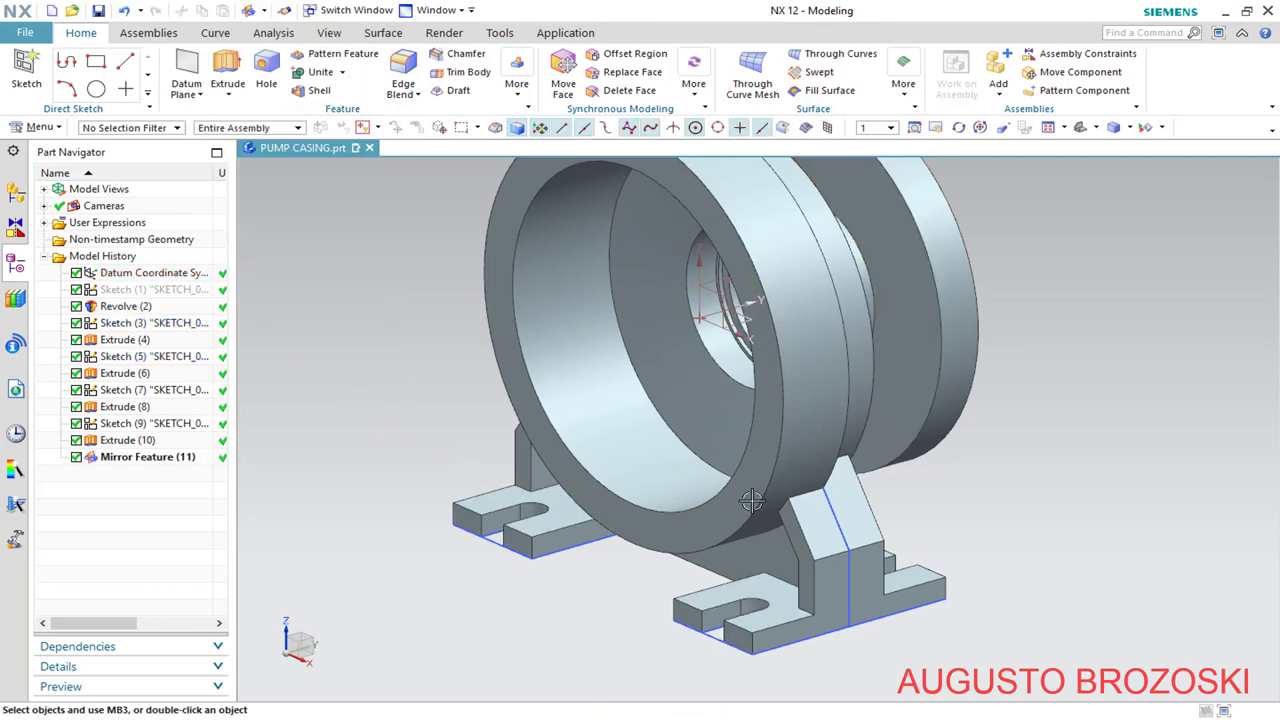
Inspect the mirrored slots in trimetric view, save the part, and check the pump drawing PDF
middle_drag(640, 540, 1018, 215)
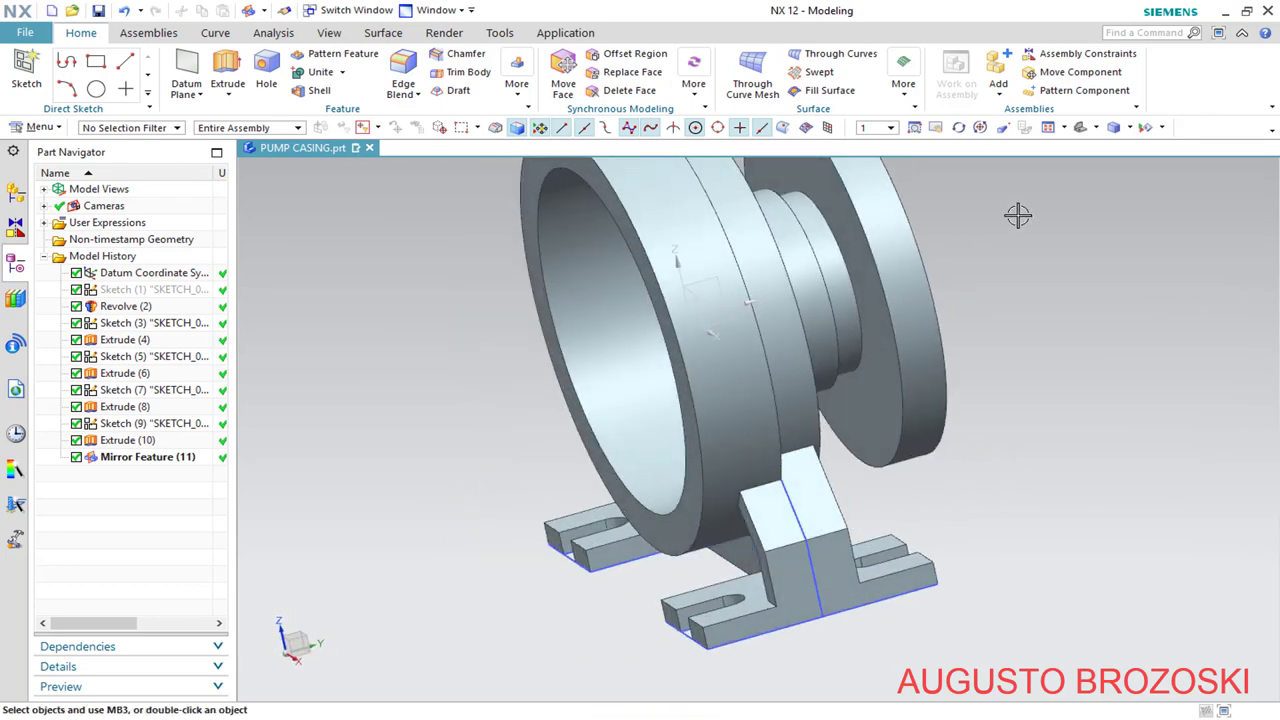
click(1084, 127)
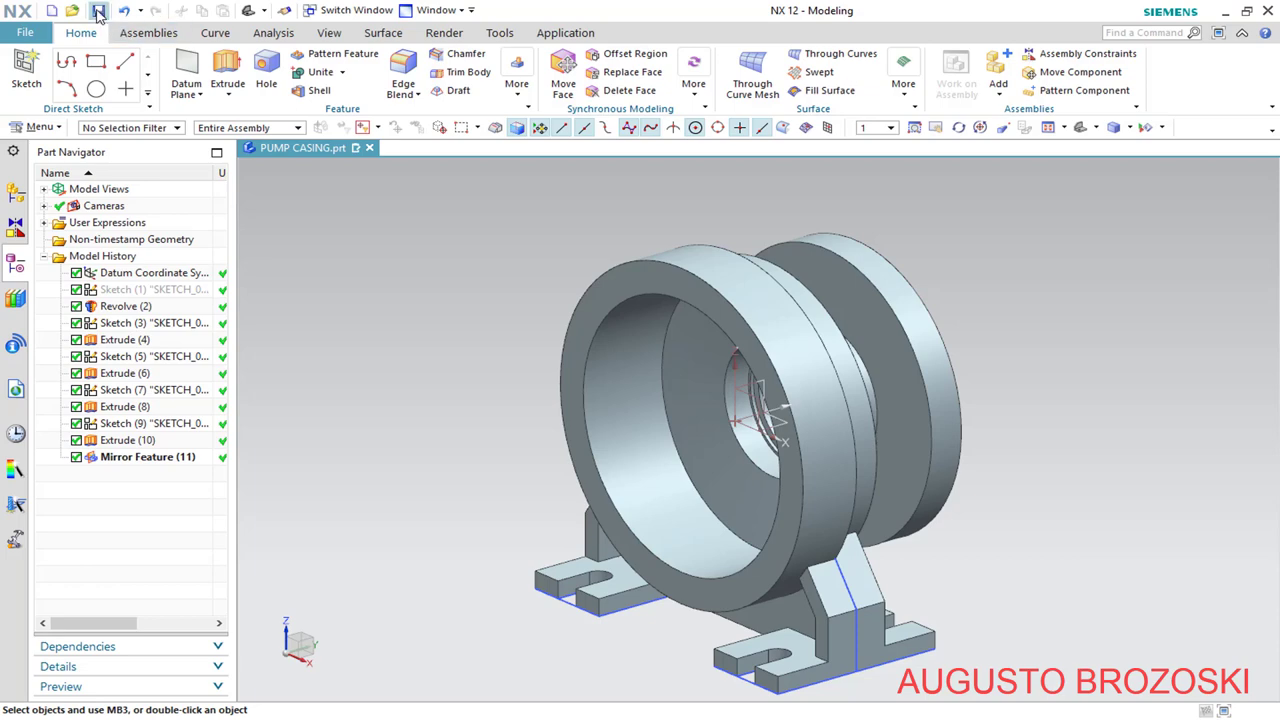
click(98, 12)
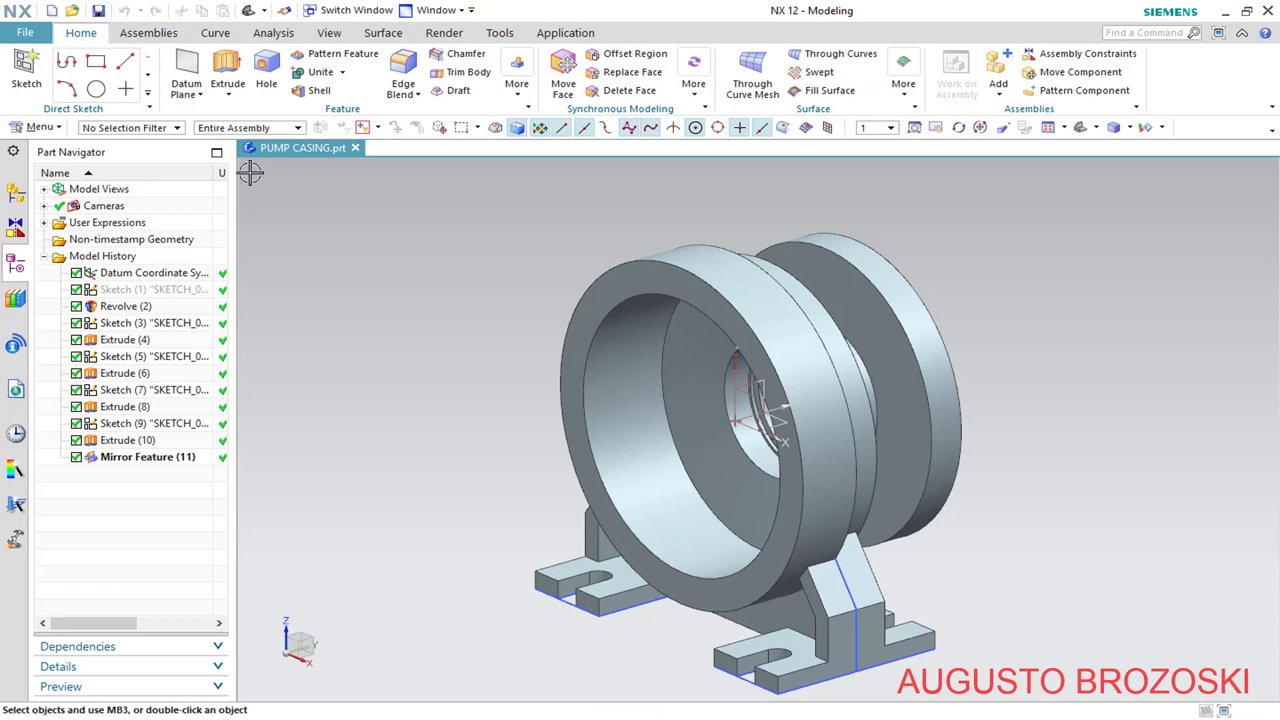
key(alt+Tab)
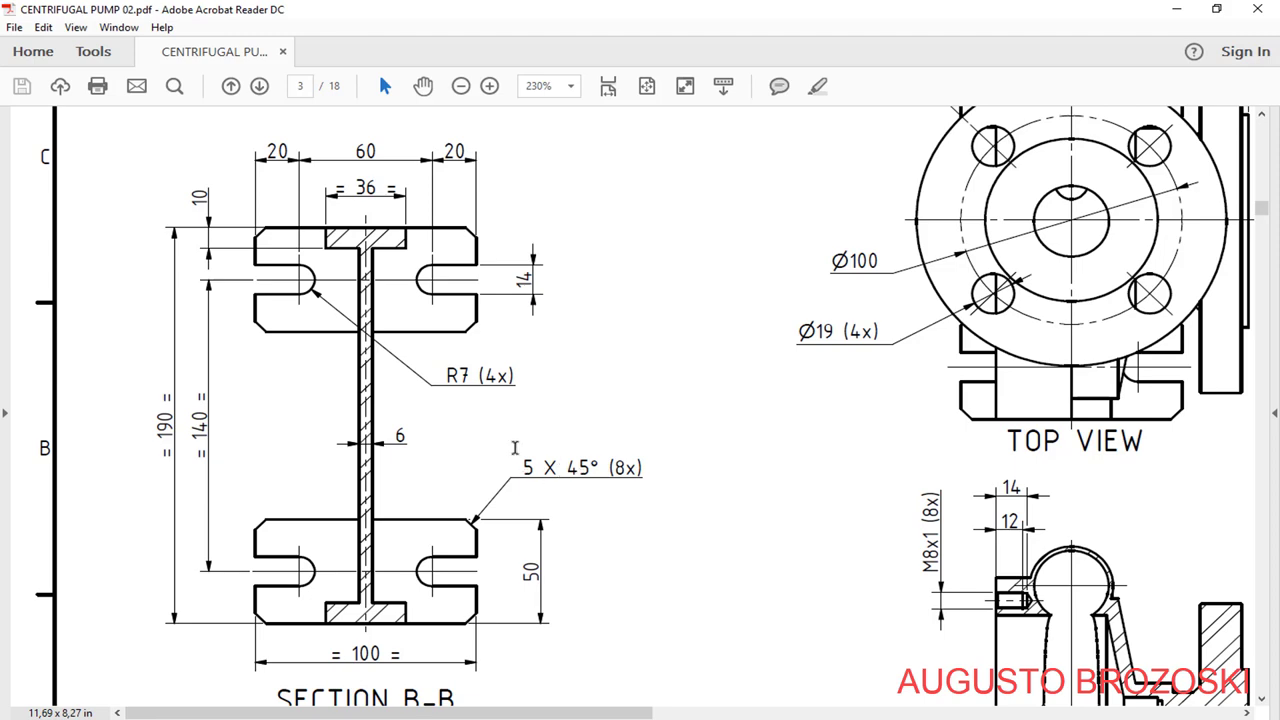
click(1177, 16)
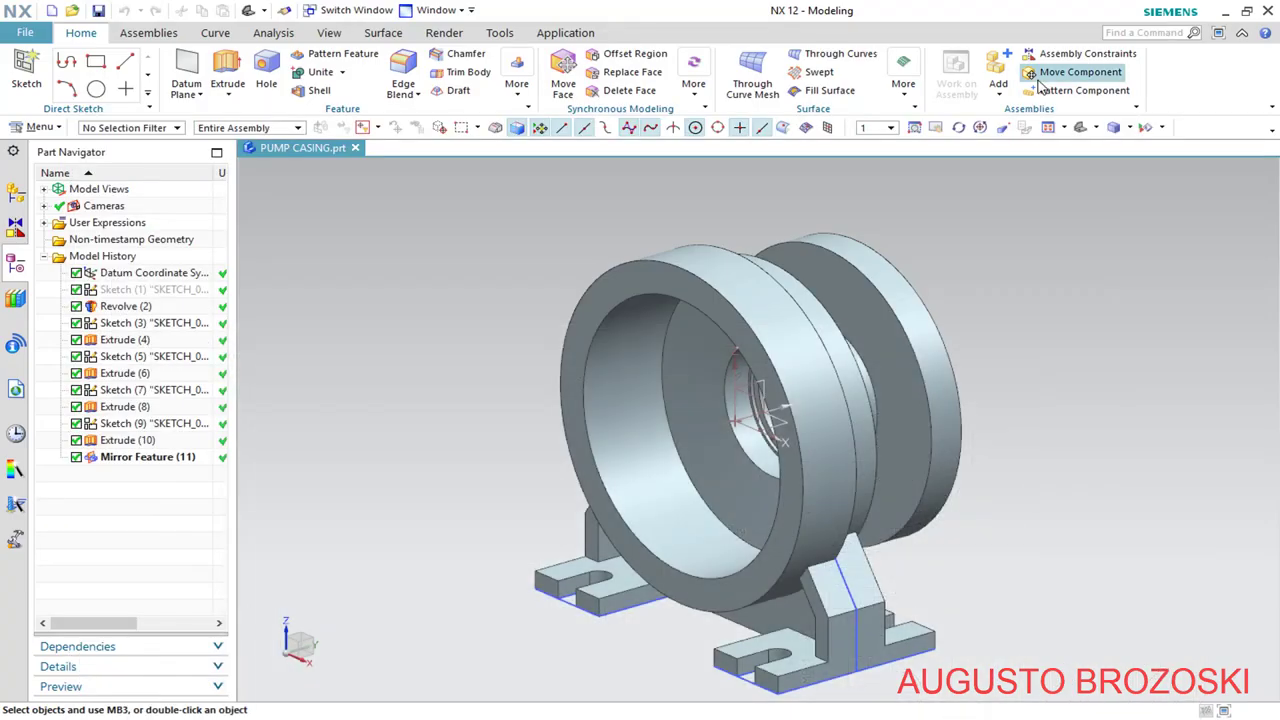
Start a 5 mm chamfer and select the first four base corner edges of the feet
click(466, 56)
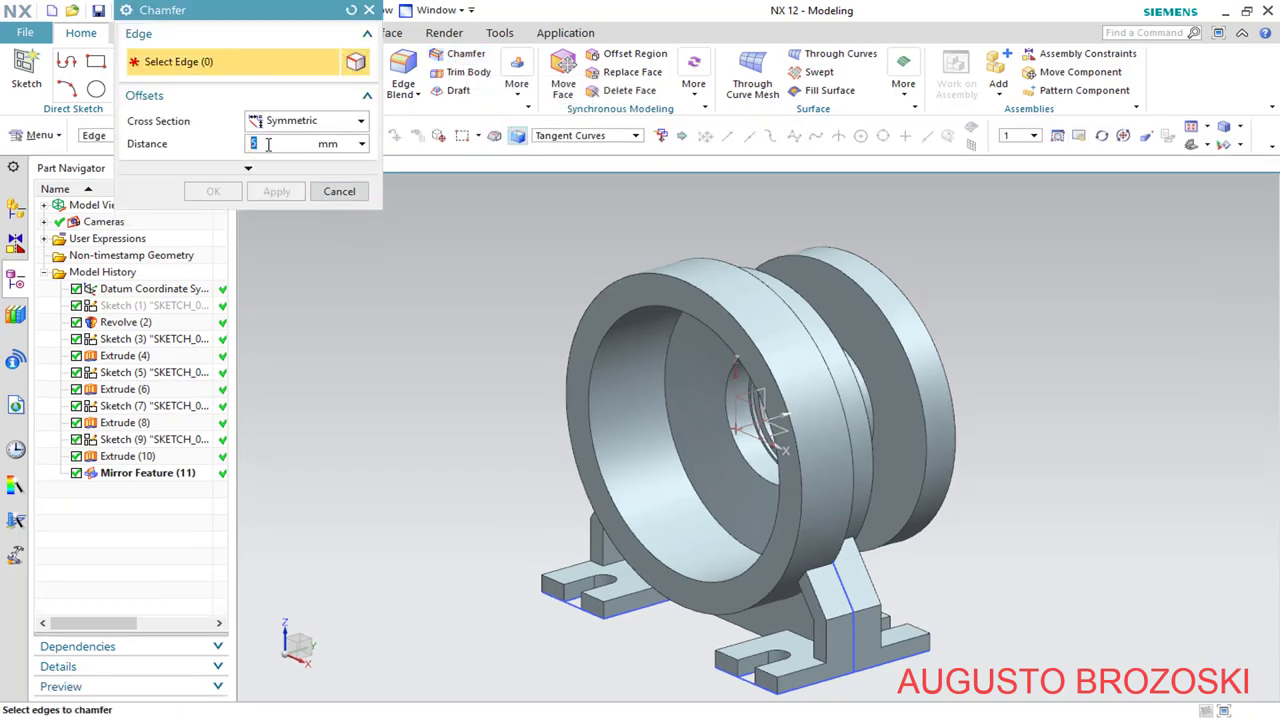
scroll(675, 625, up, 3)
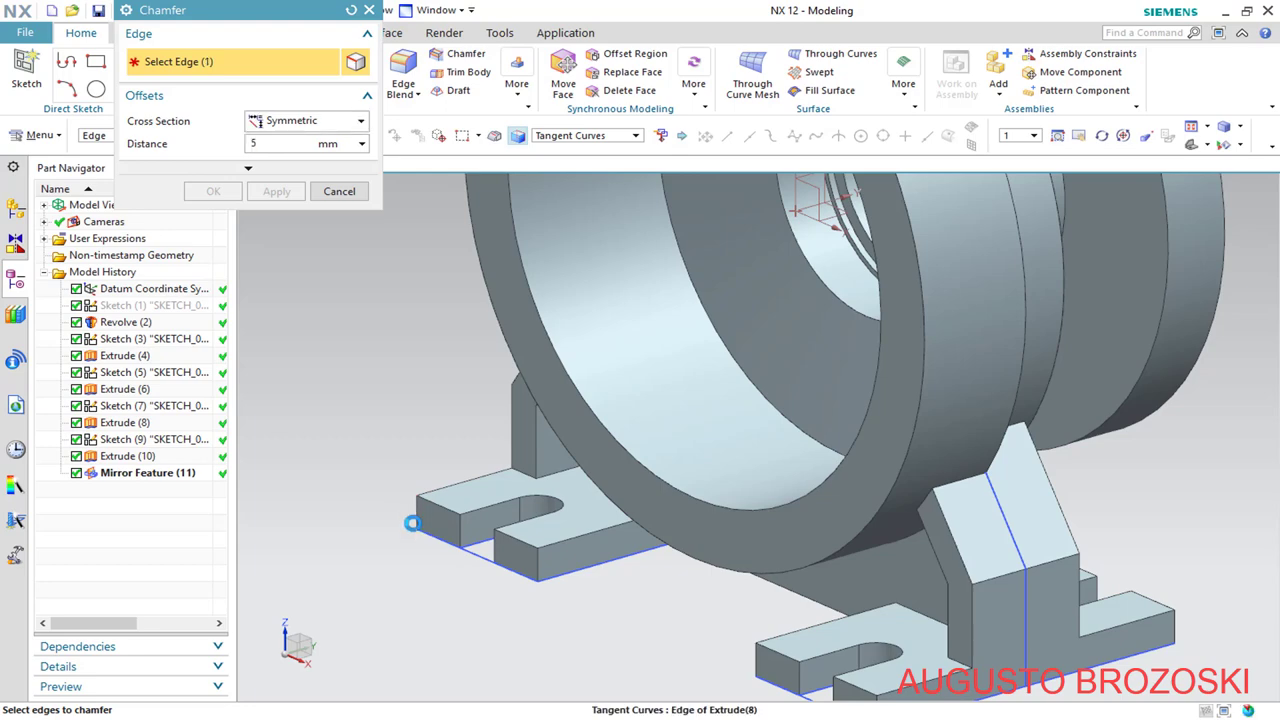
click(418, 522)
click(537, 565)
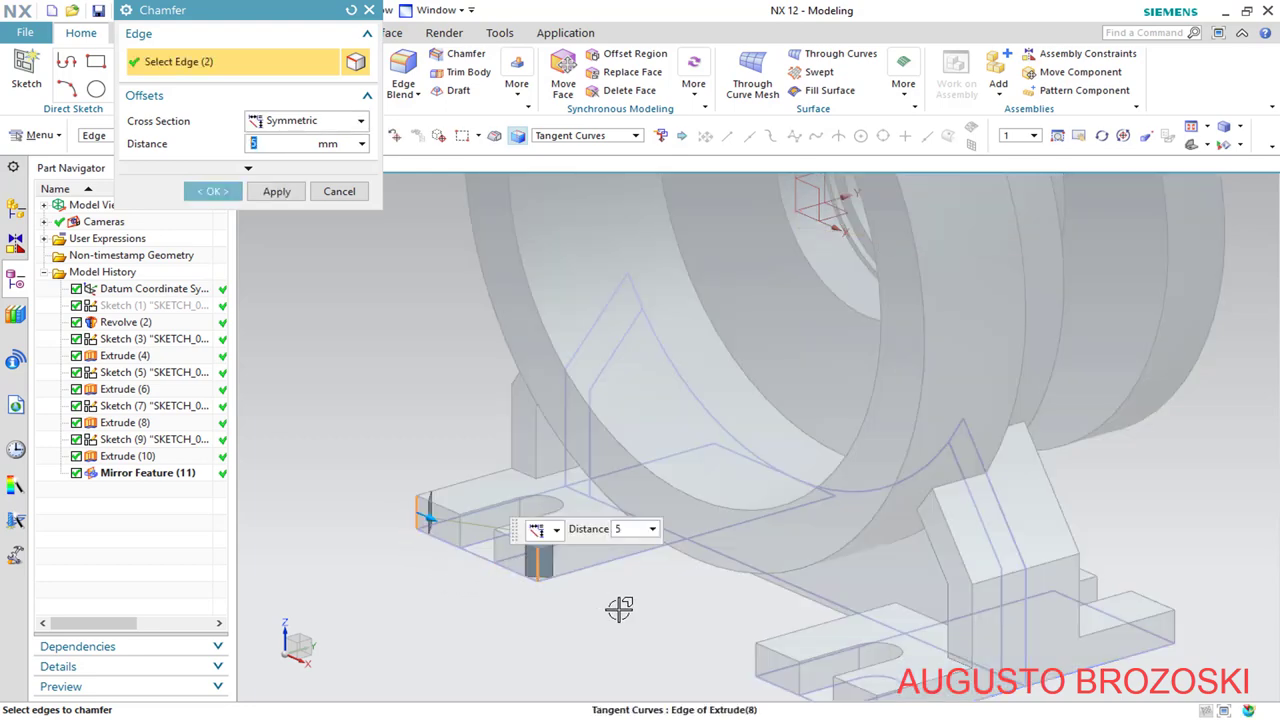
click(755, 660)
scroll(700, 565, down, 2)
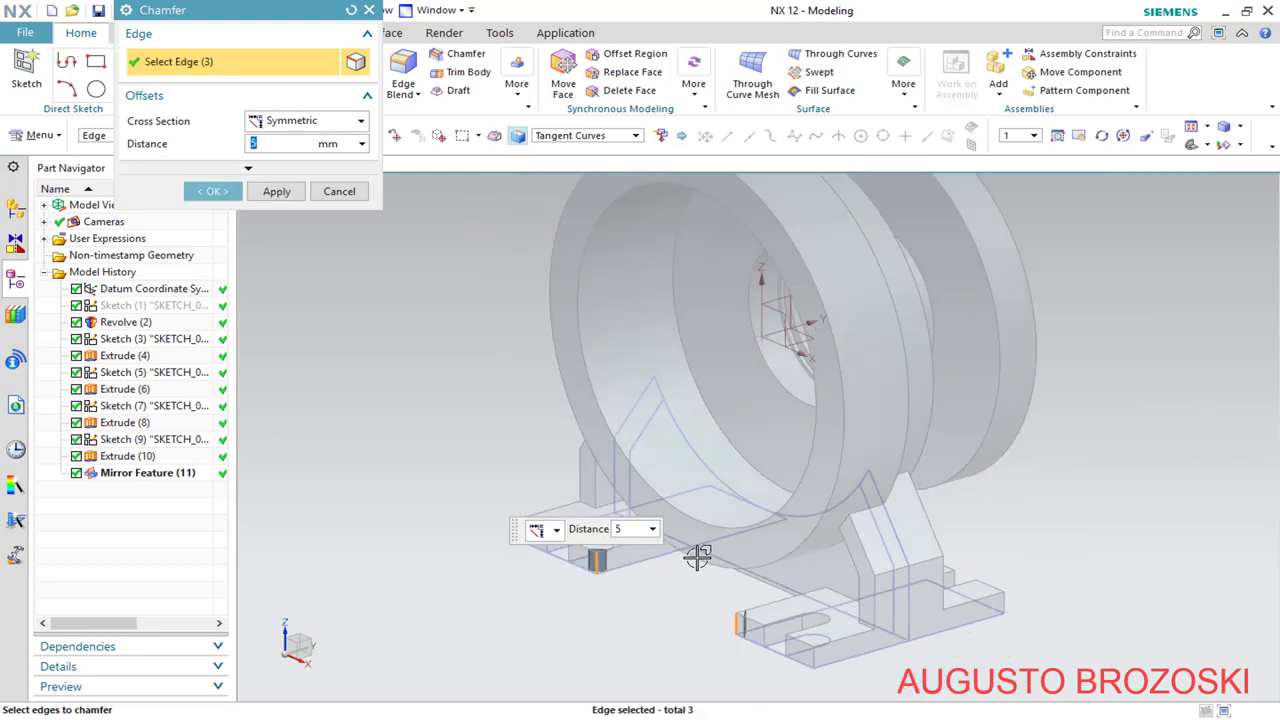
scroll(852, 666, up, 3)
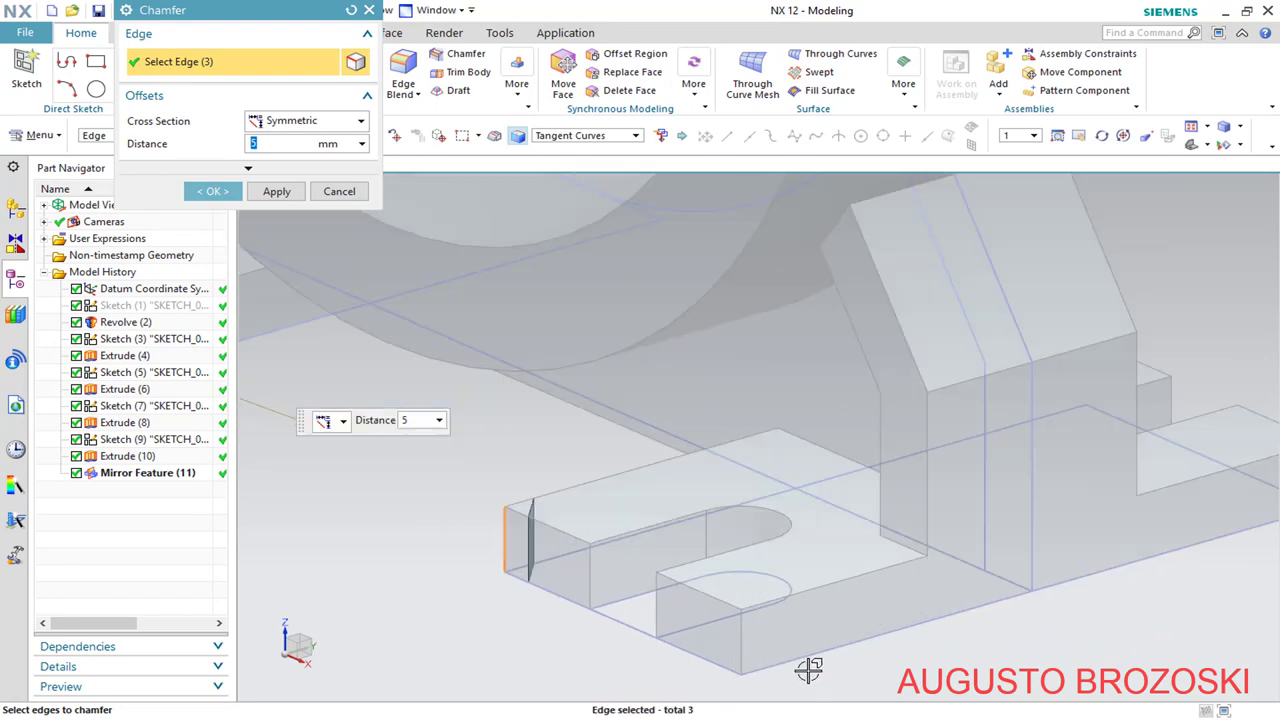
click(741, 648)
Add the remaining four foot corner edges and apply the 5 mm chamfer
scroll(740, 635, down, 3)
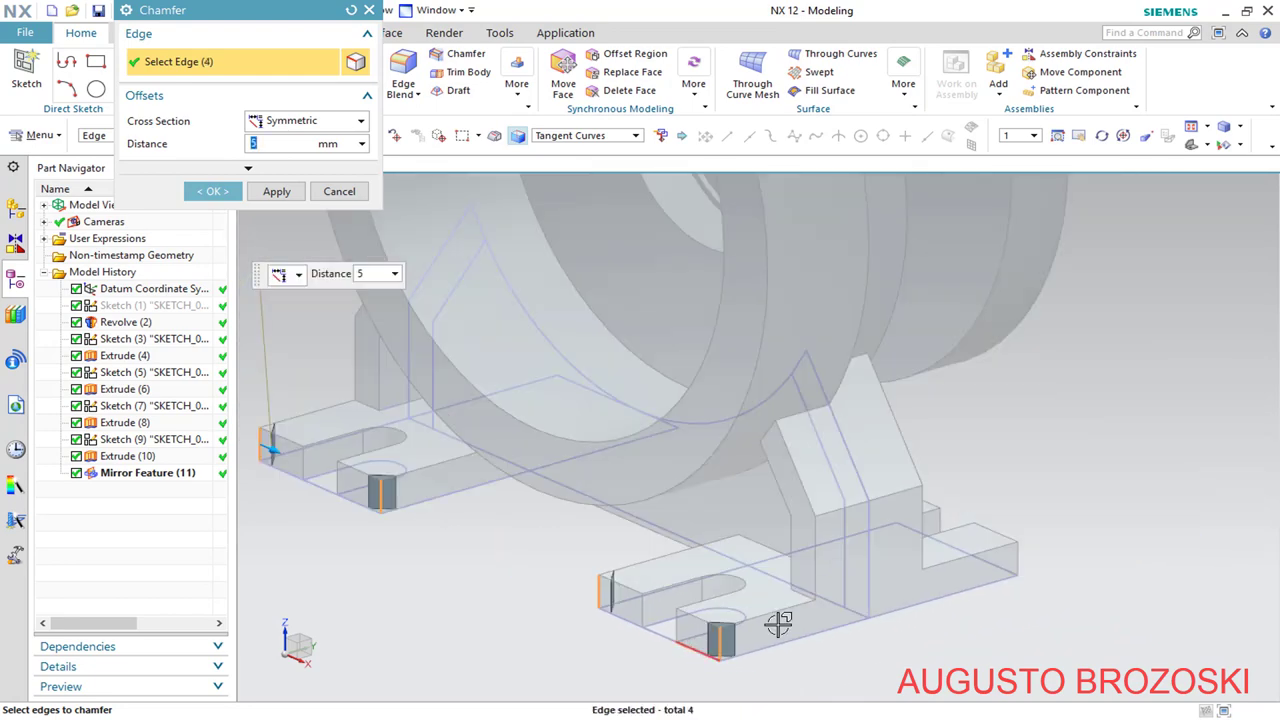
click(1012, 553)
mouse_move(894, 483)
middle_down()
mouse_move(863, 471)
mouse_move(755, 478)
mouse_move(914, 491)
middle_up()
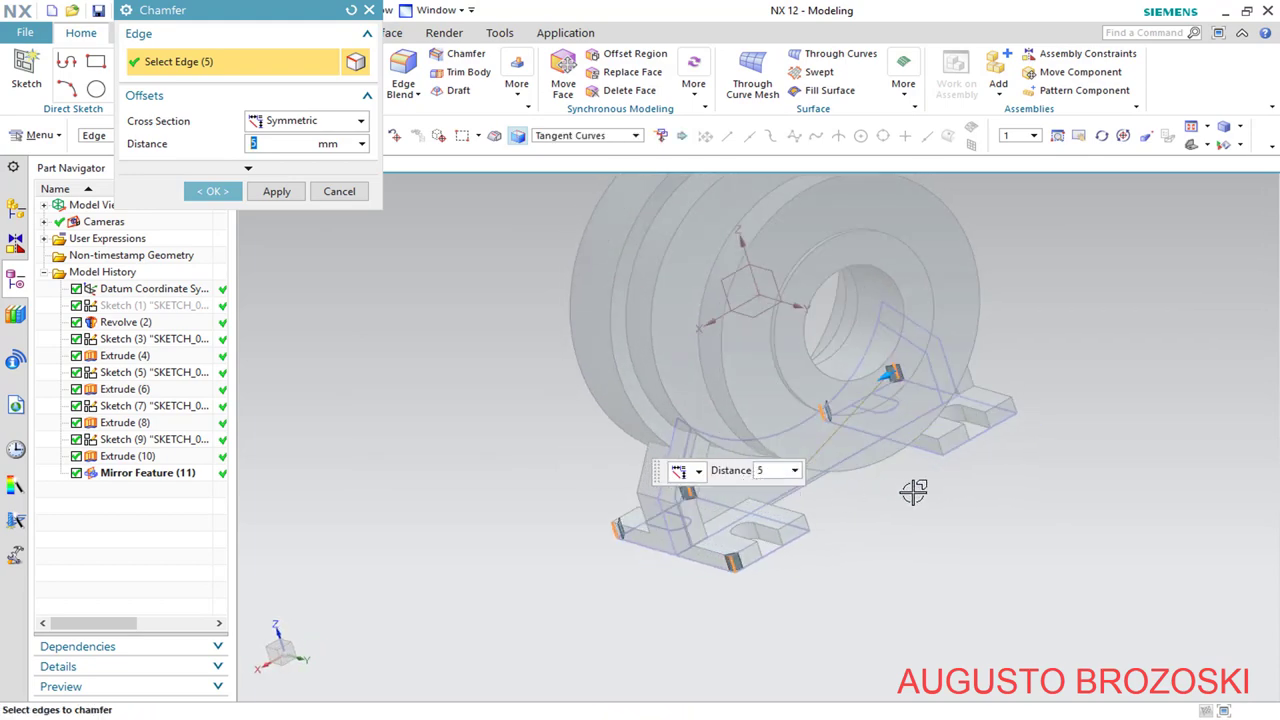
scroll(809, 531, up, 5)
click(709, 543)
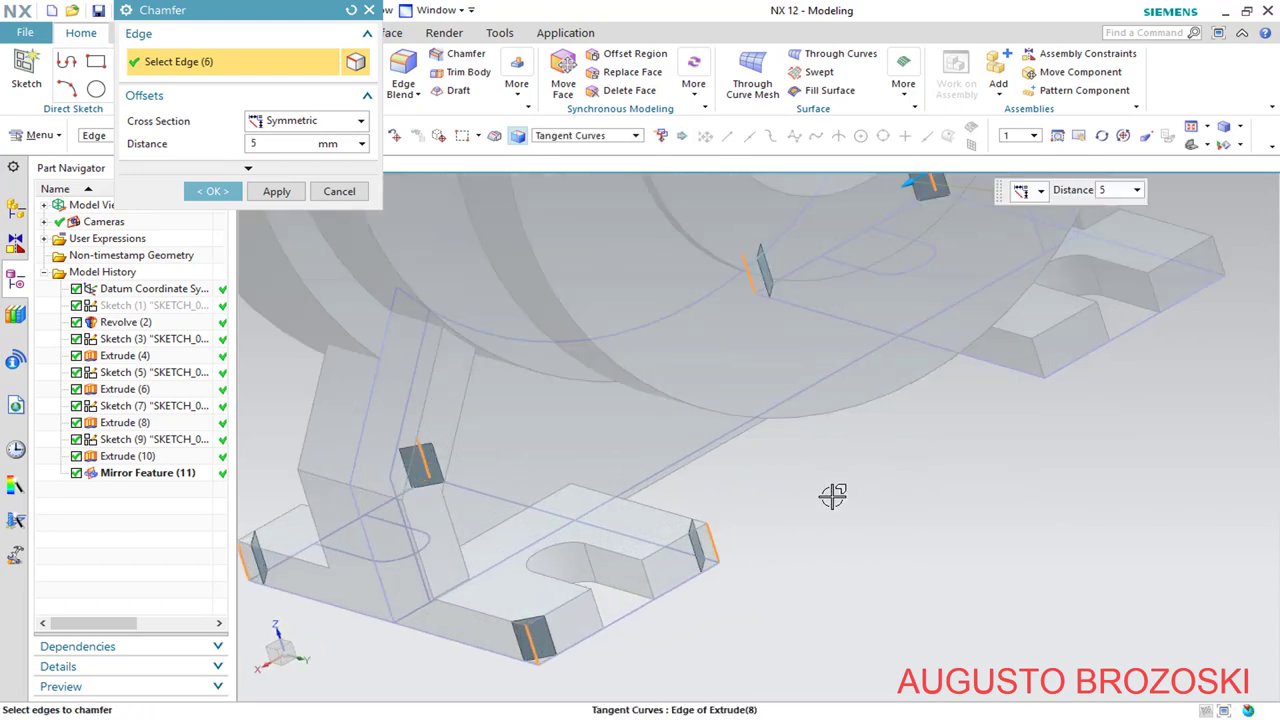
click(1040, 358)
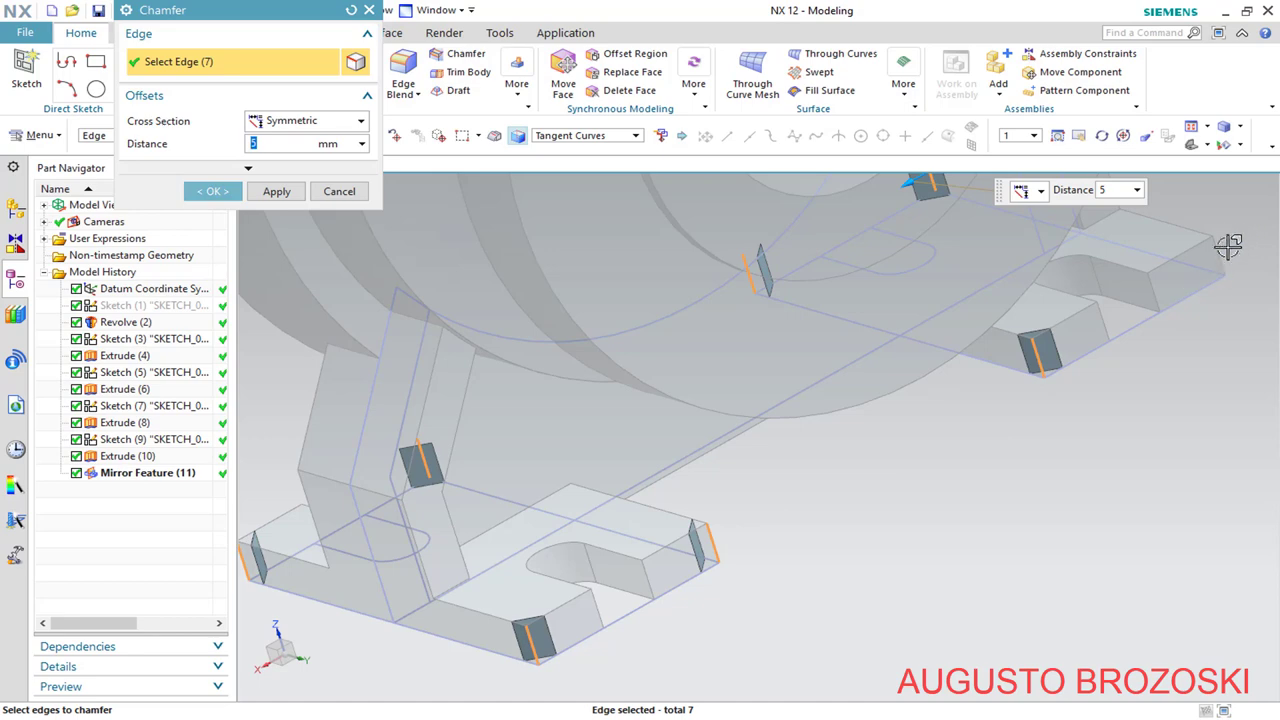
click(1217, 253)
click(212, 190)
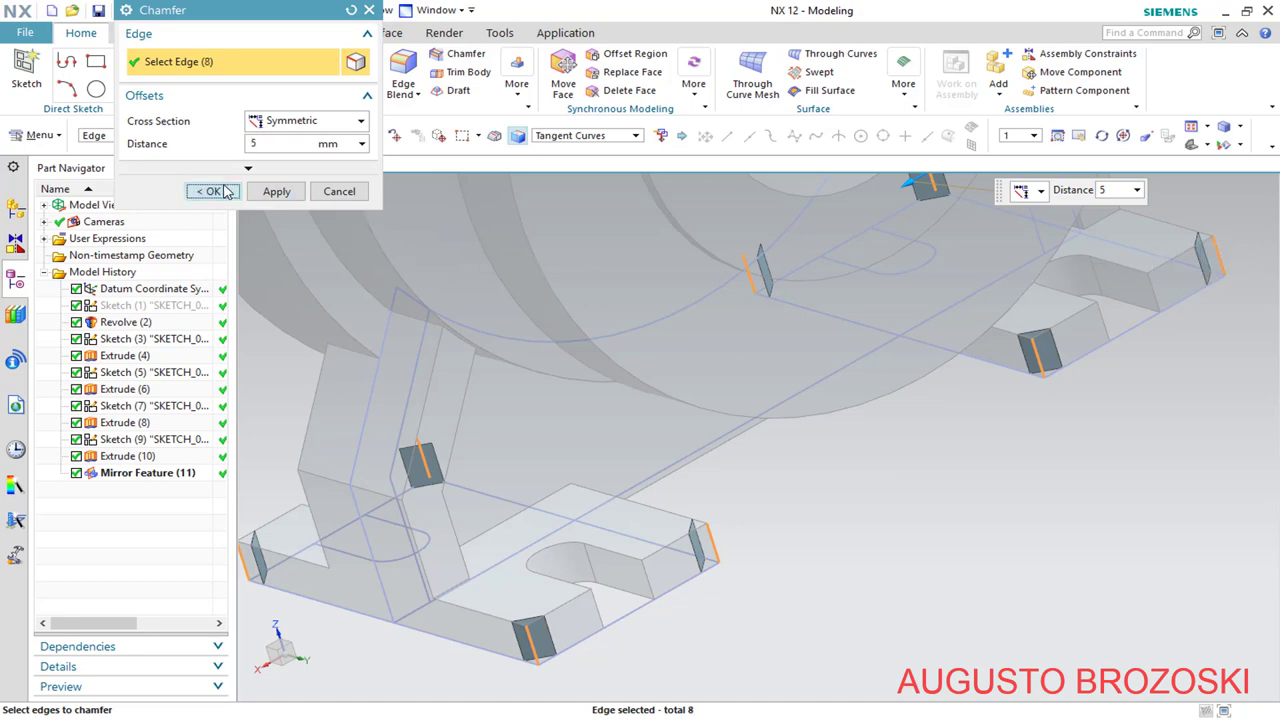
Hide all sketch curves via Show and Hide and return to a trimetric view
middle_drag(771, 498, 856, 497)
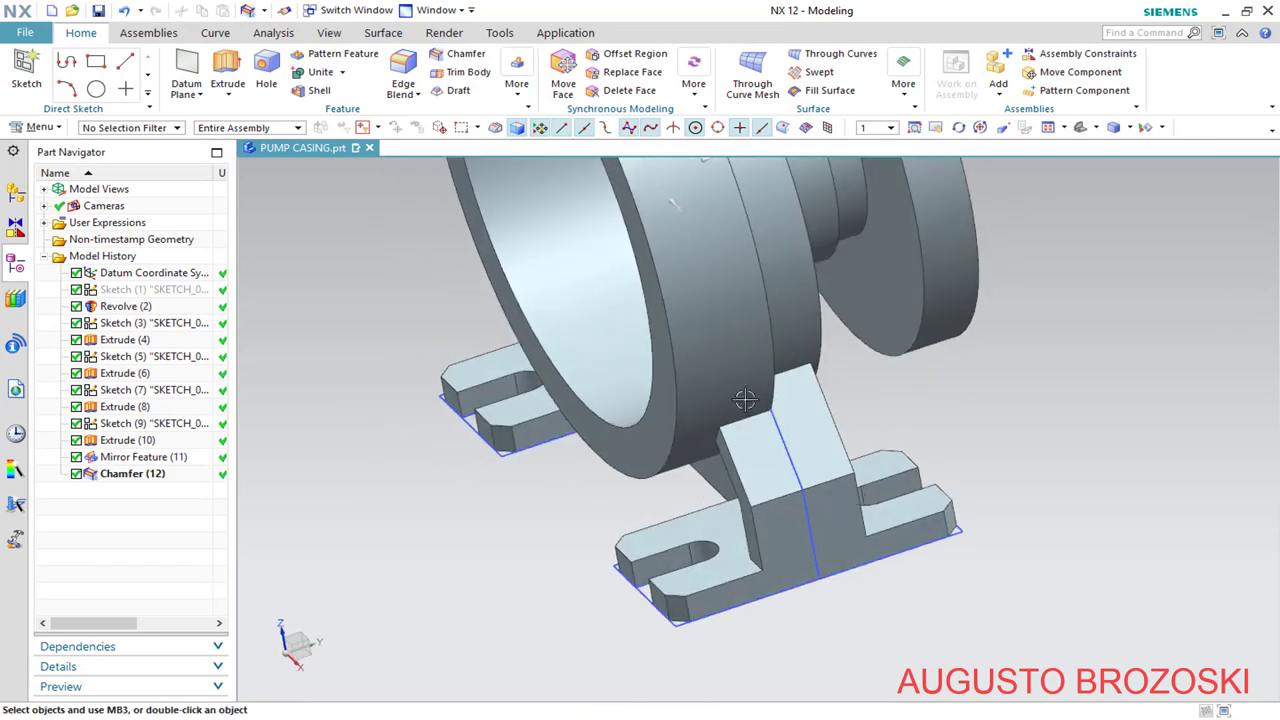
click(1145, 127)
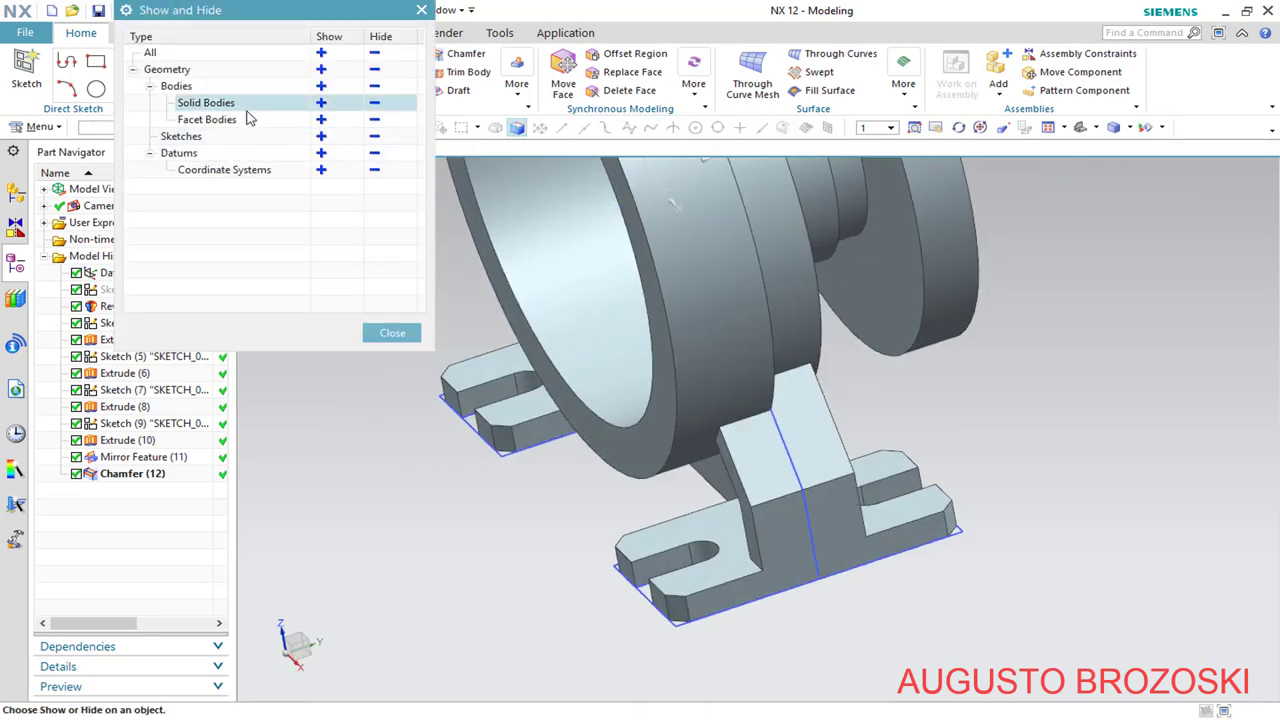
click(374, 140)
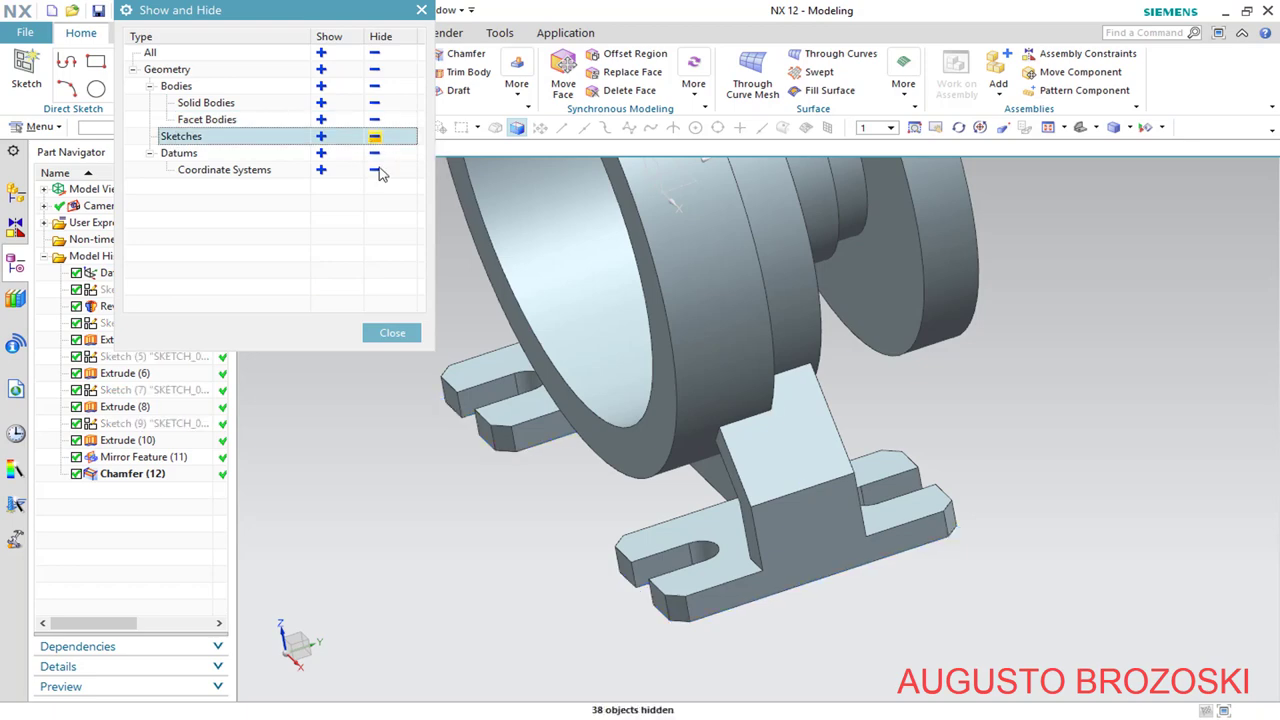
click(402, 335)
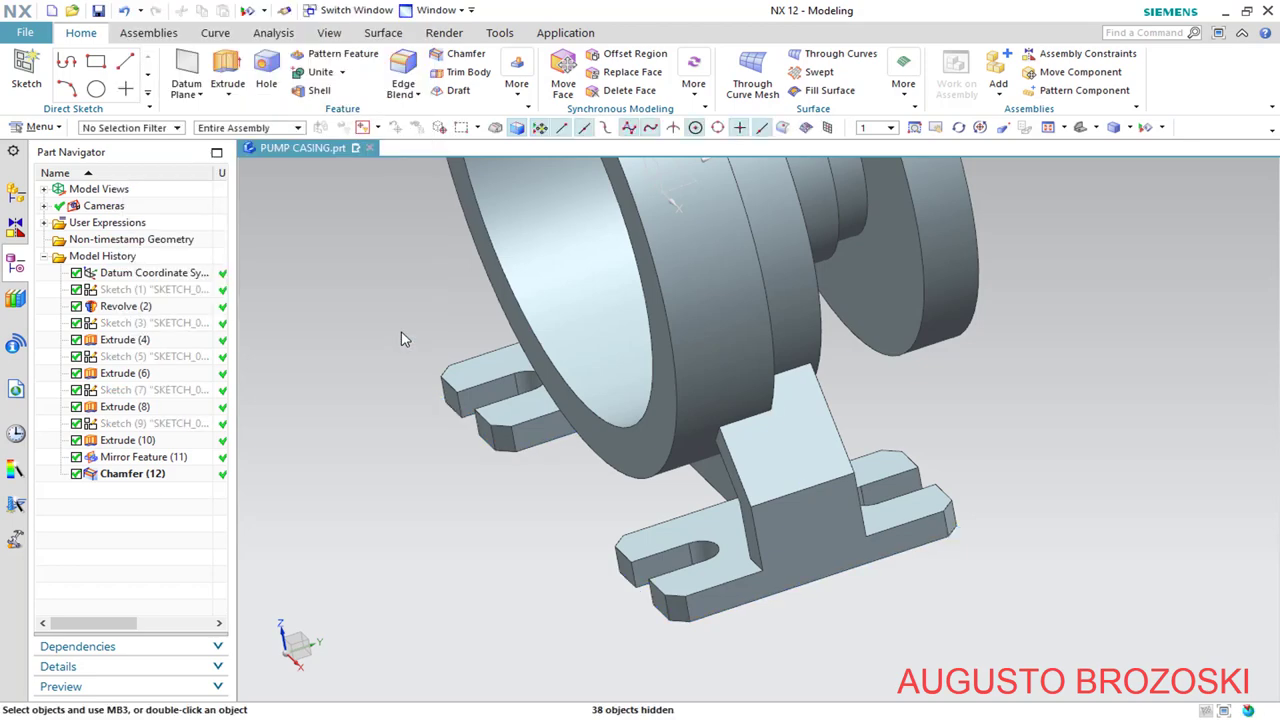
click(1079, 131)
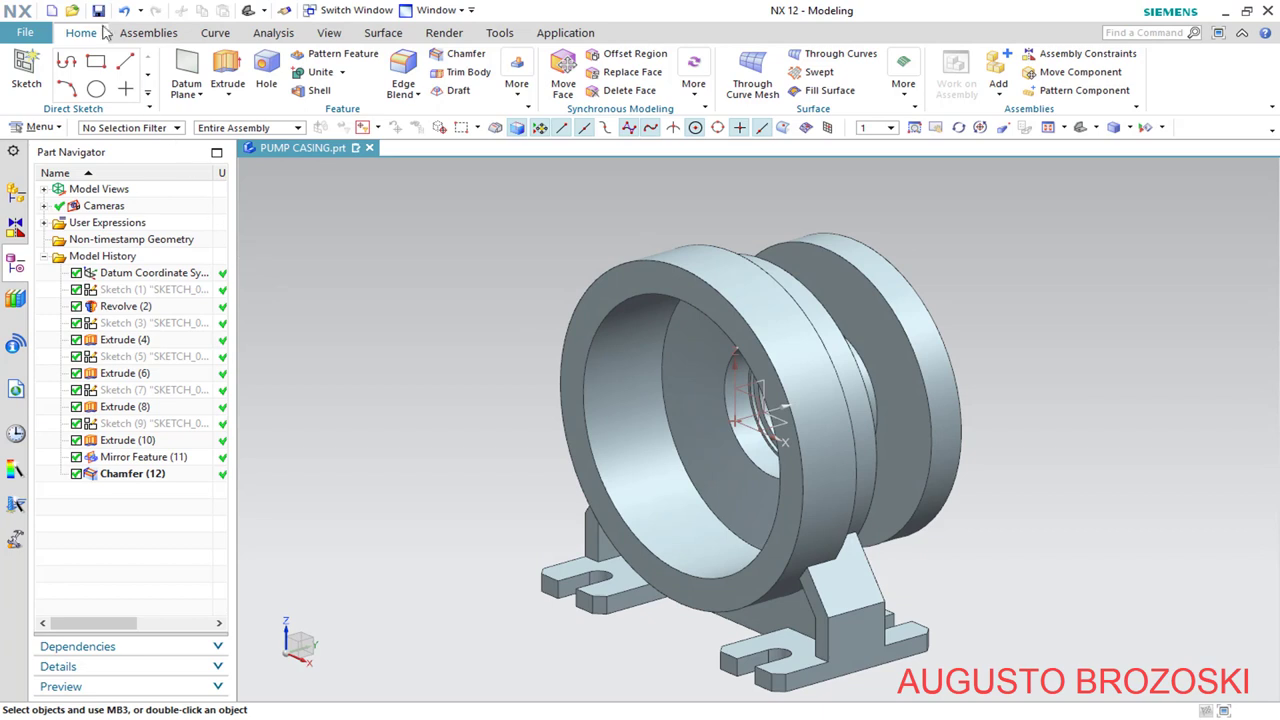
Save the part and start a Helix with its CSYS on the XZ plane
click(99, 14)
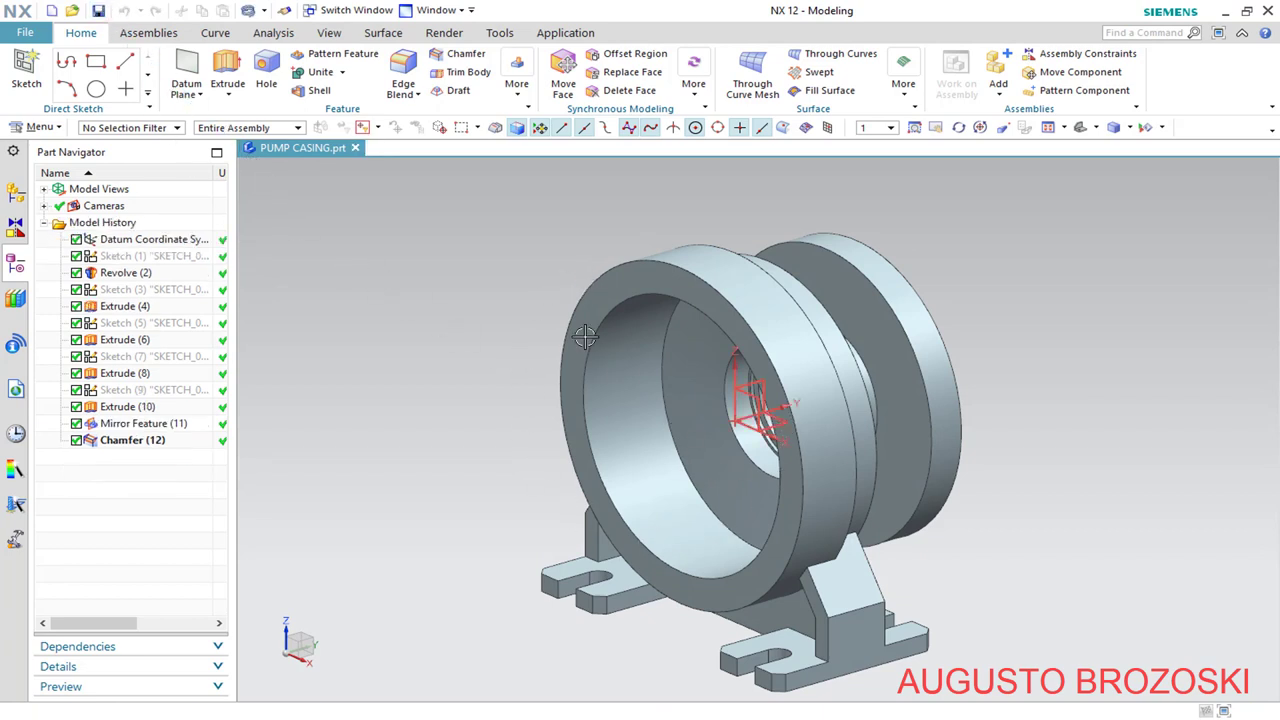
click(213, 35)
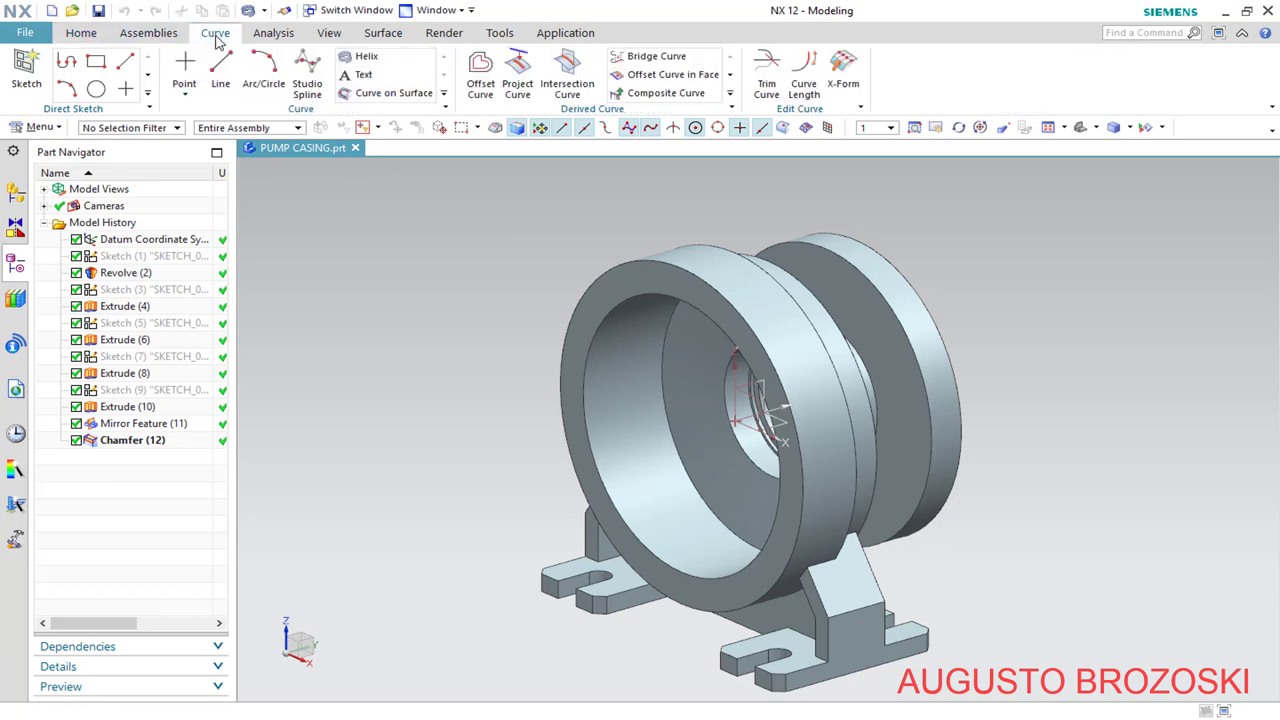
click(367, 60)
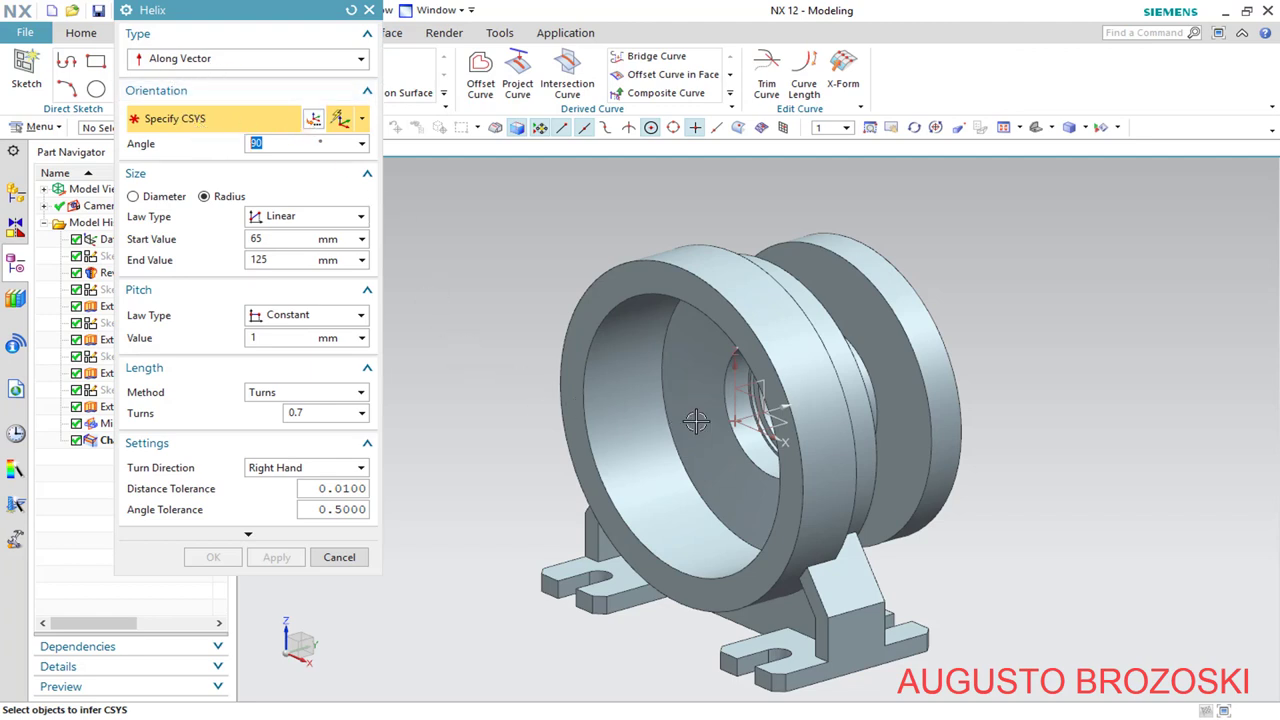
click(745, 395)
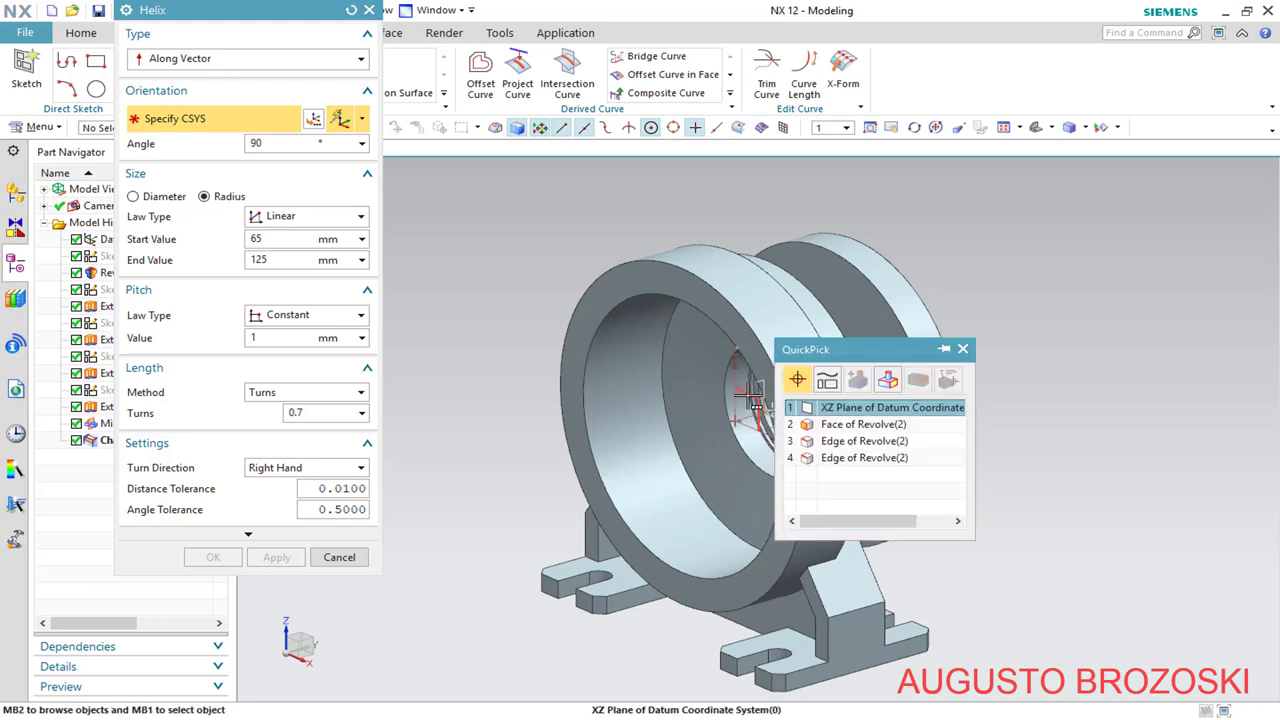
click(838, 408)
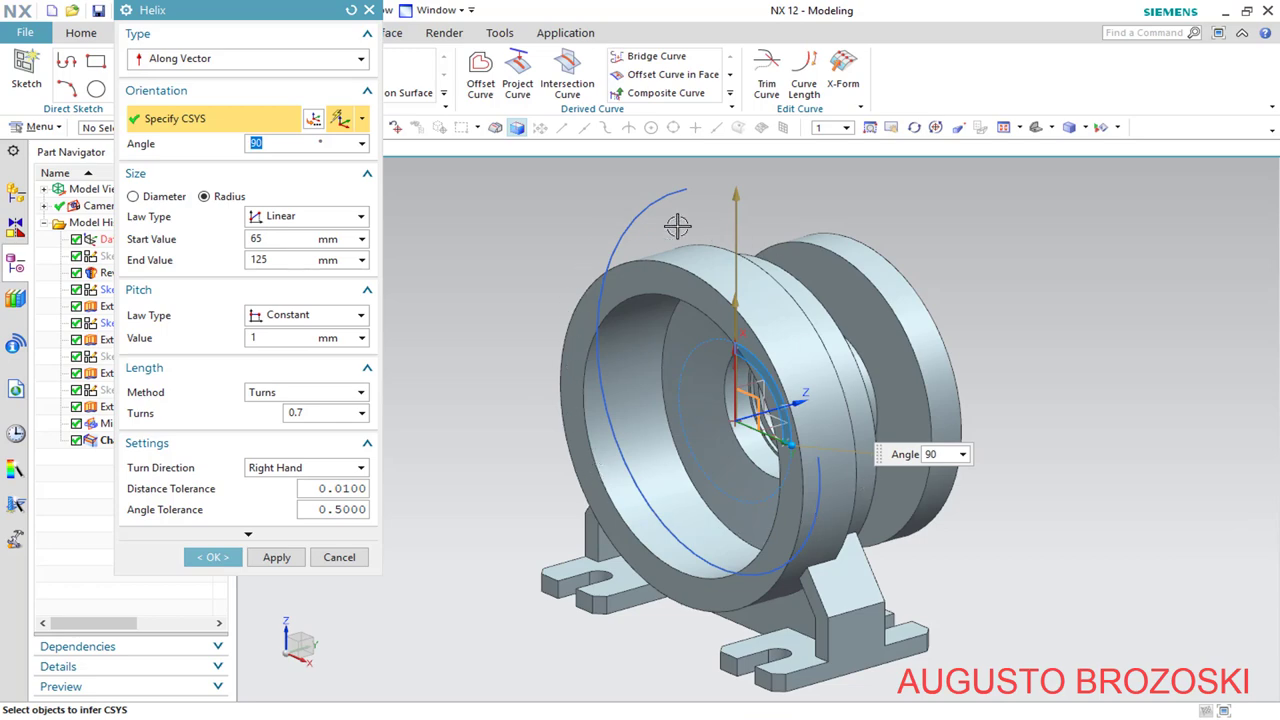
Give the helix a linear radius of 65 to 93 and a linear pitch of 0 to 0, with 0.7 turns
click(1054, 128)
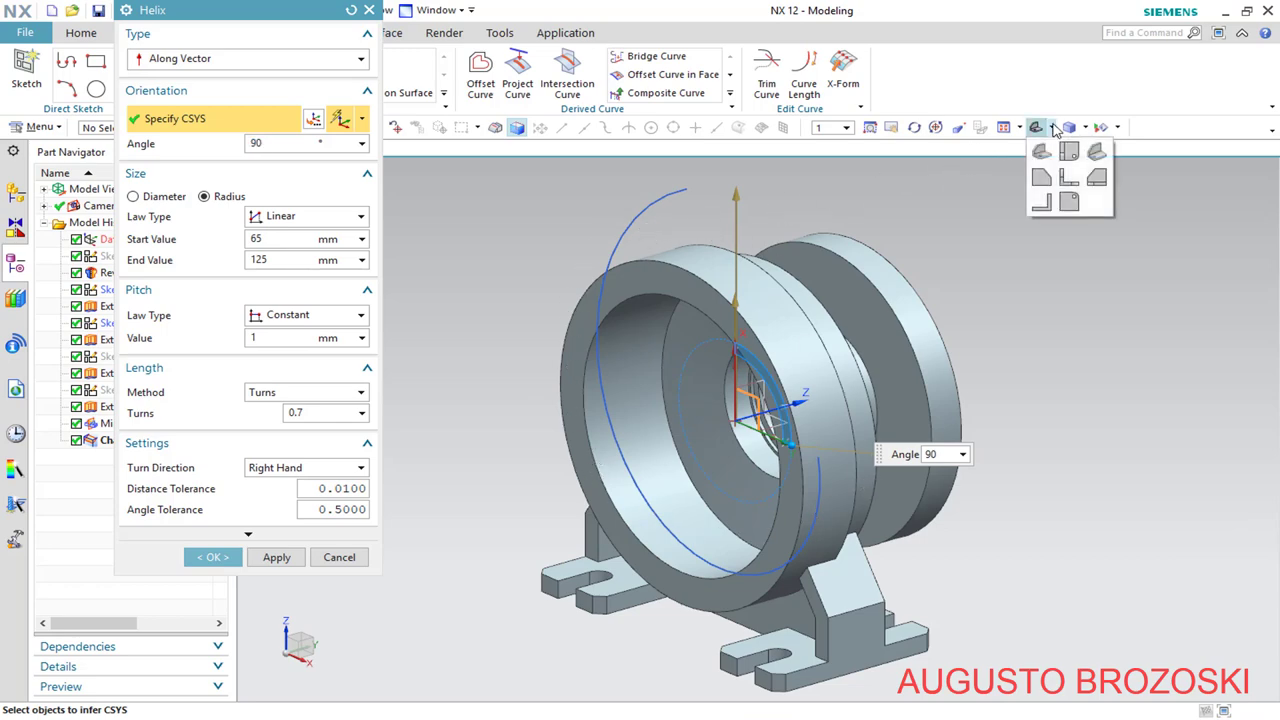
click(1070, 177)
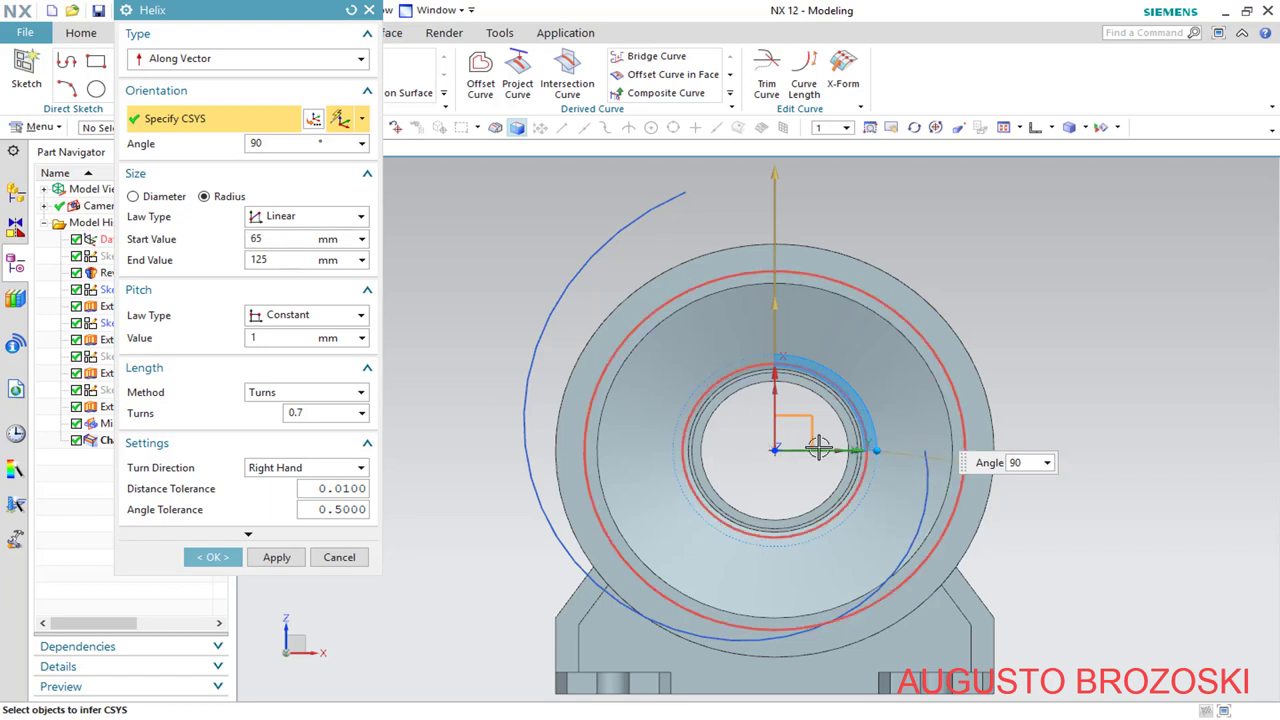
click(286, 261)
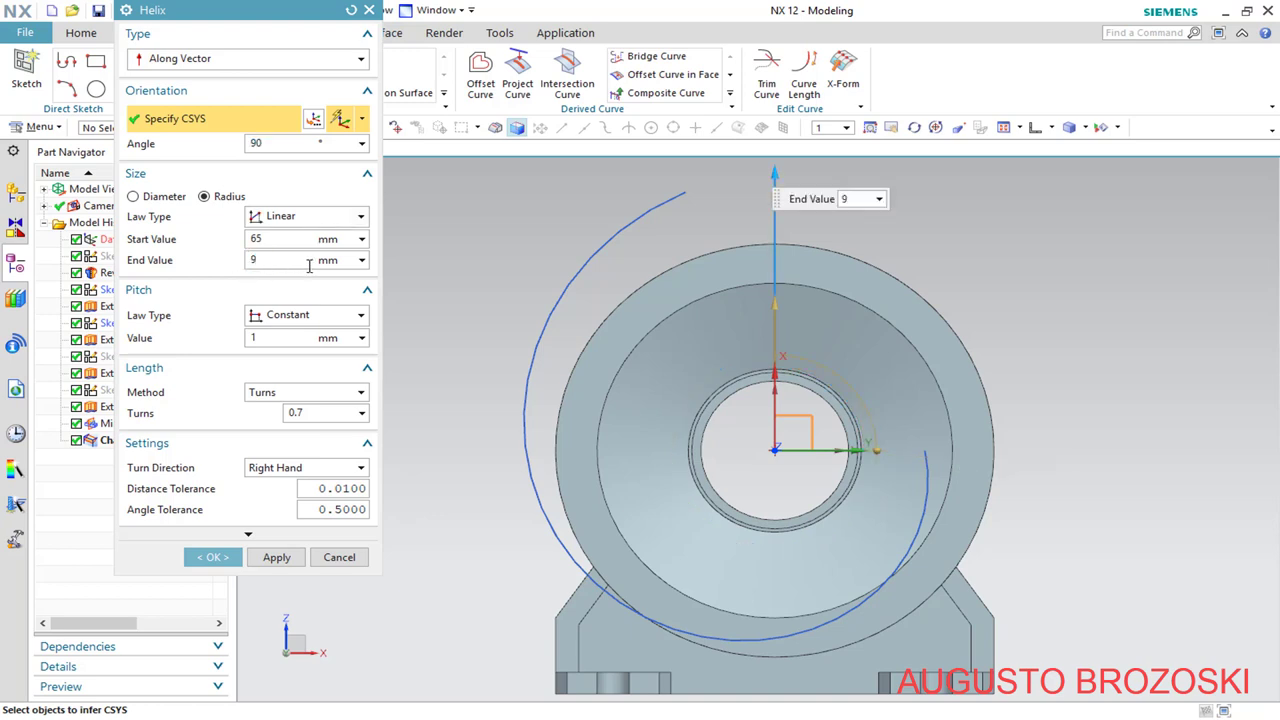
click(286, 240)
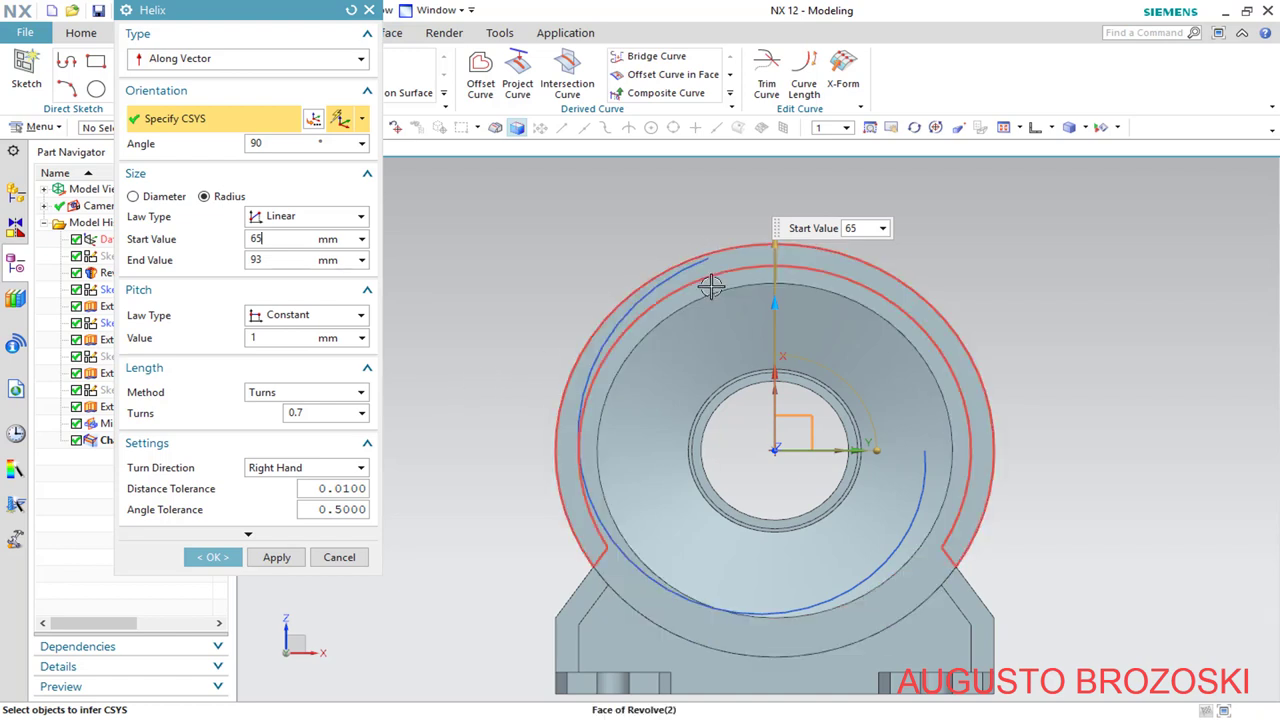
click(361, 315)
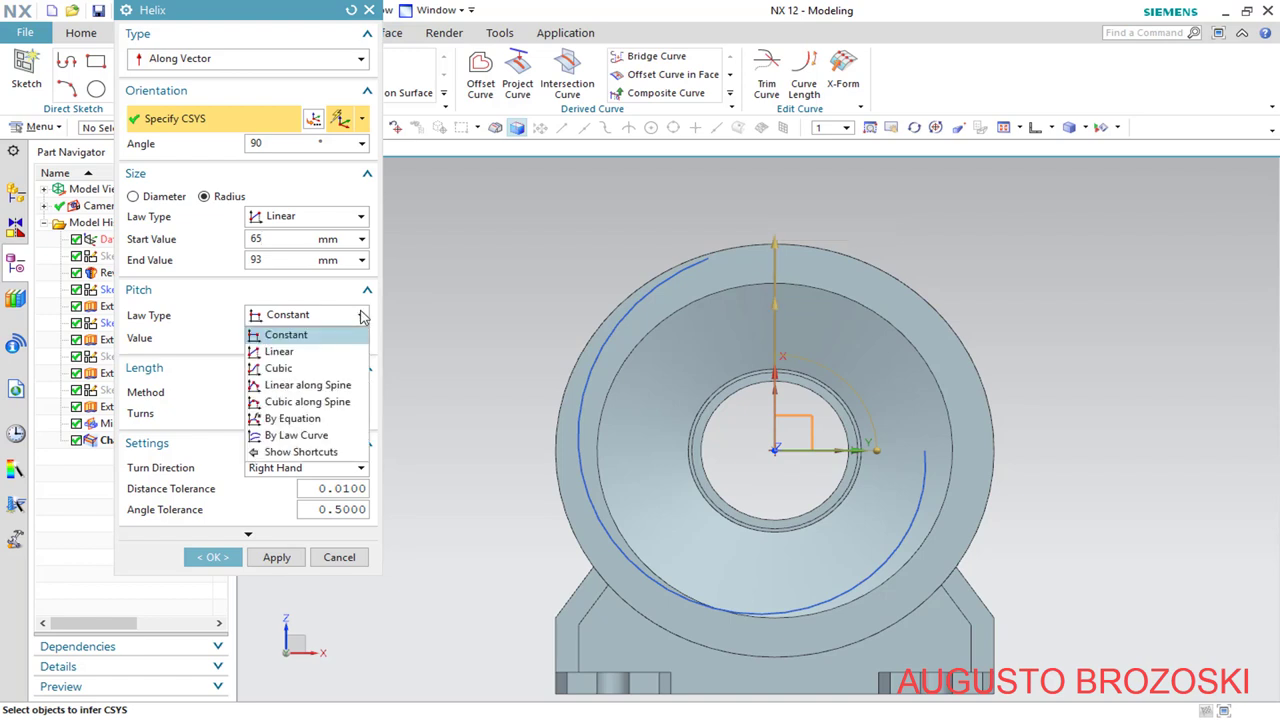
click(310, 351)
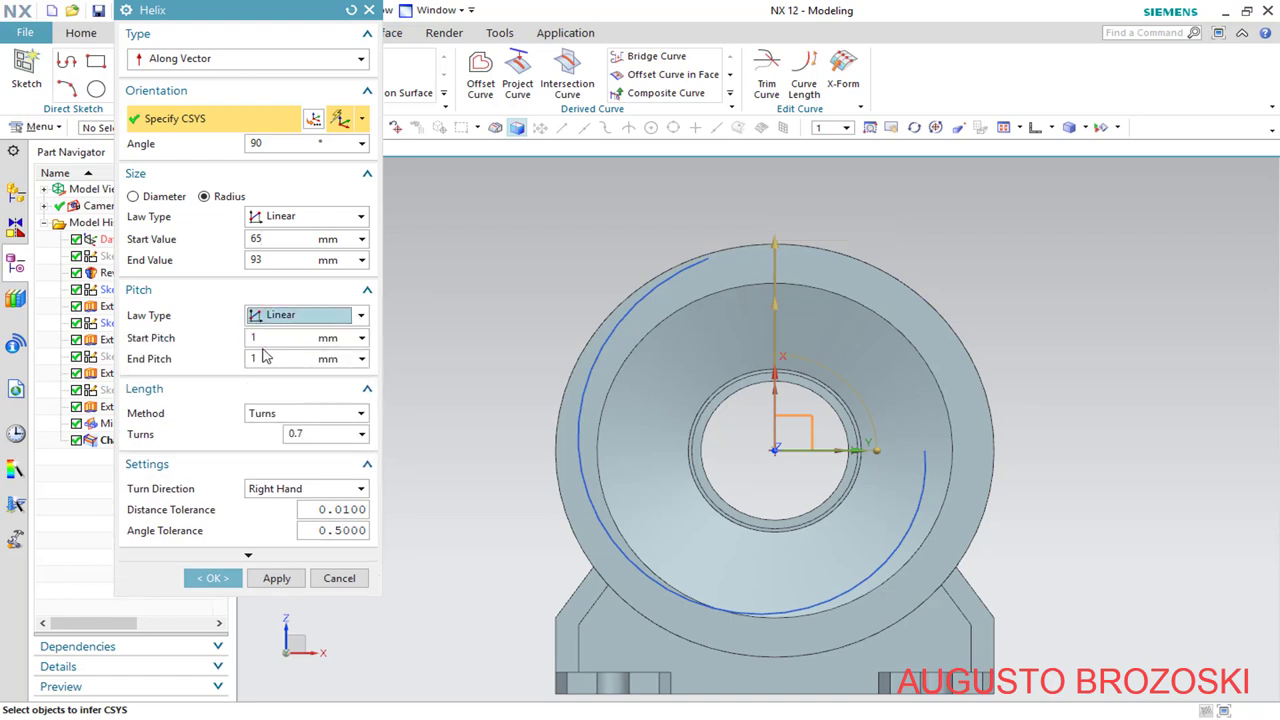
click(274, 342)
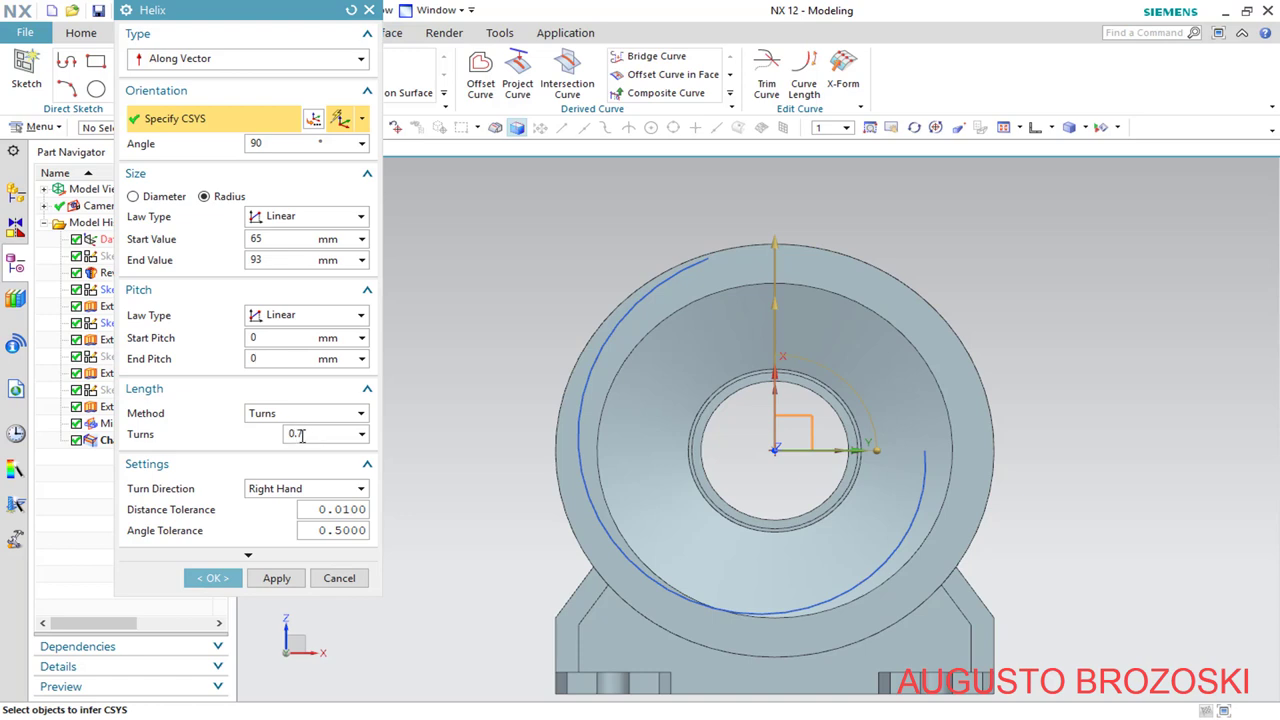
key(Return)
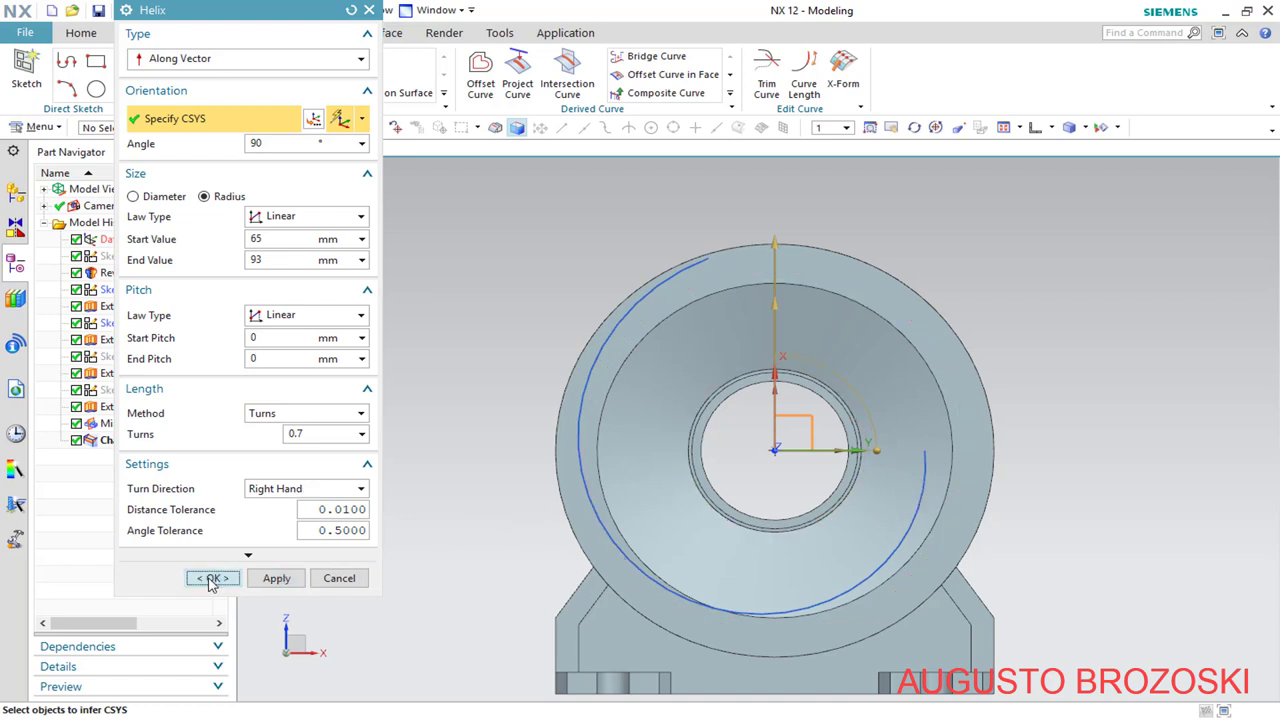
Create the helix, restore the trimetric view and save the part
click(212, 580)
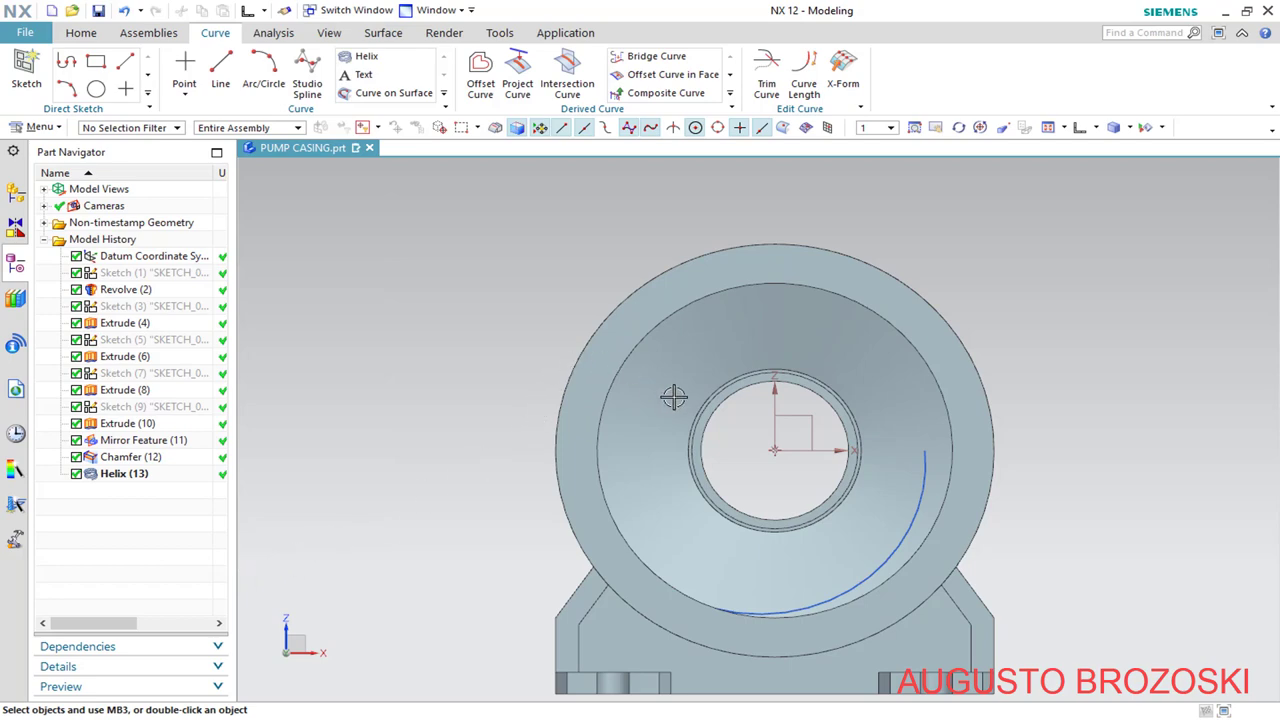
middle_drag(674, 398, 654, 468)
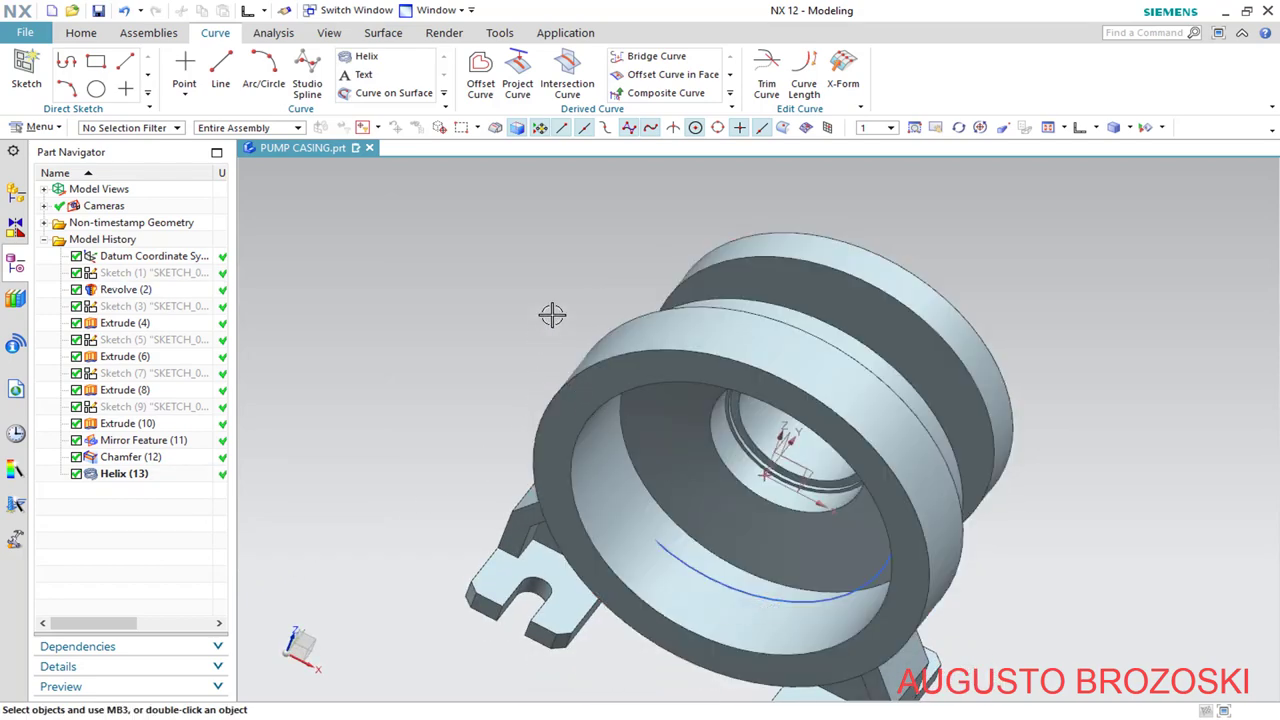
click(1096, 128)
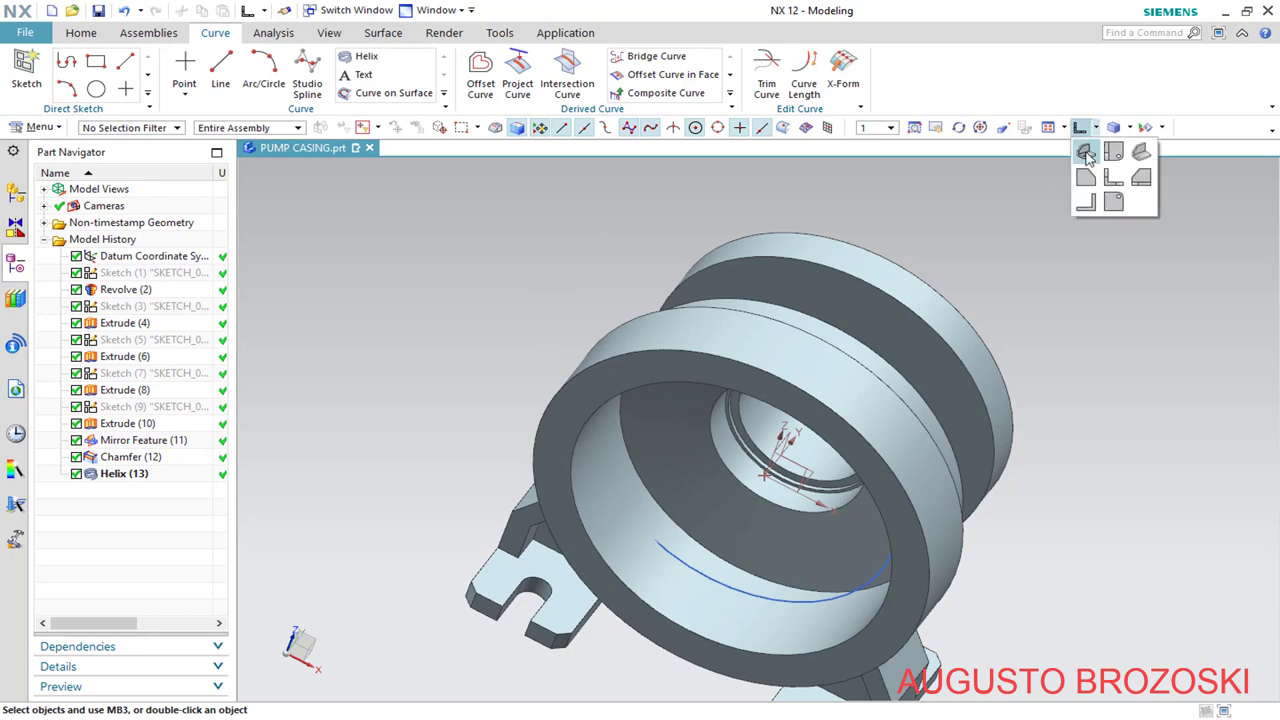
click(1087, 151)
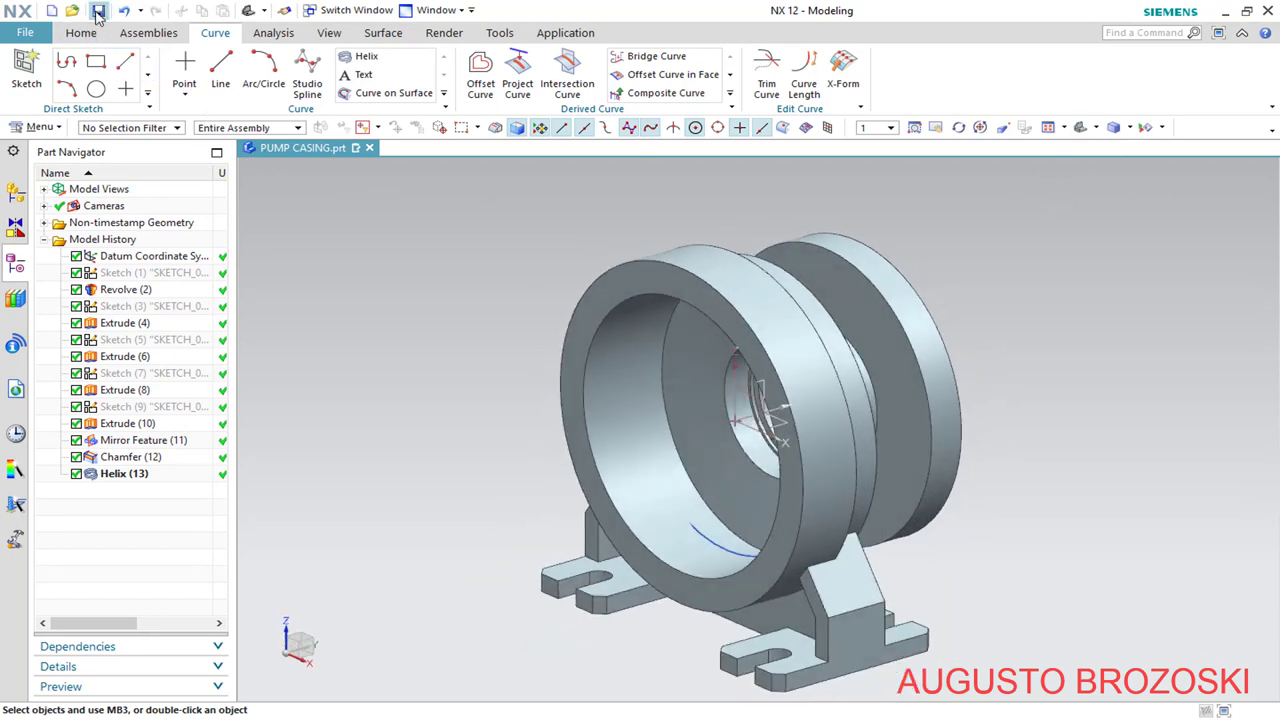
click(98, 10)
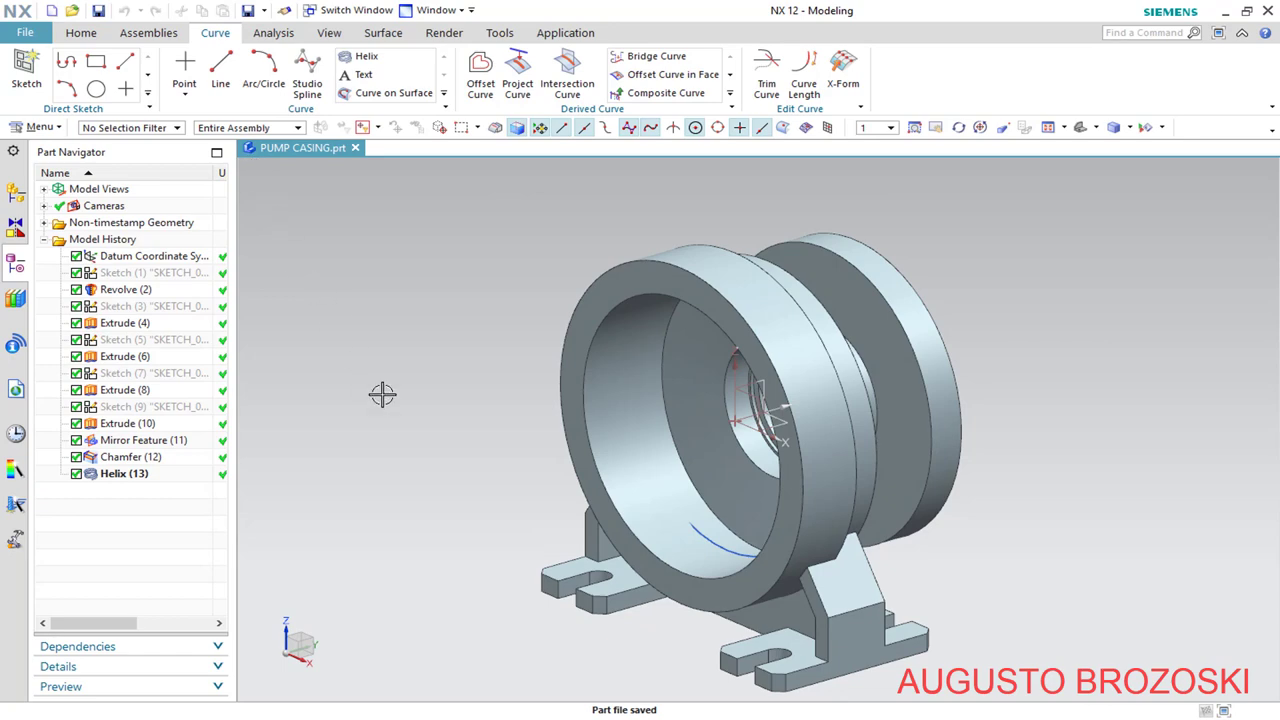
key(alt+Tab)
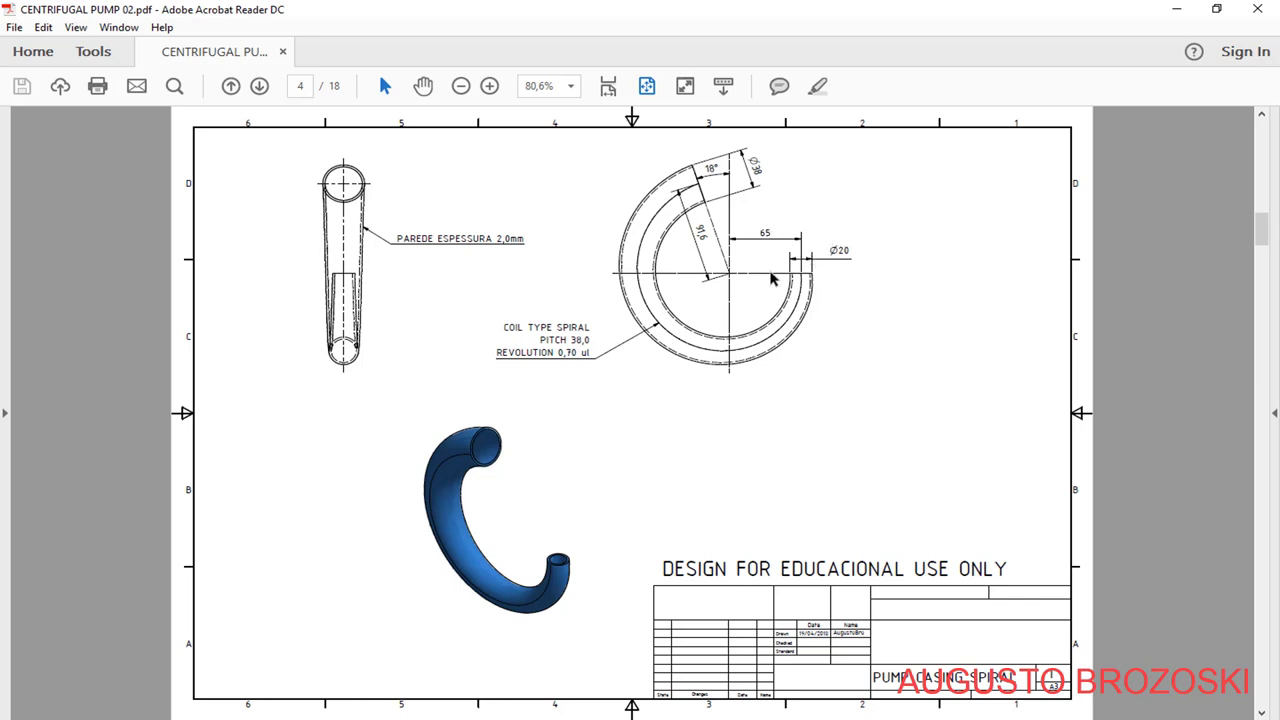
Minimize the spiral reference drawing in Acrobat to return to NX
click(1177, 10)
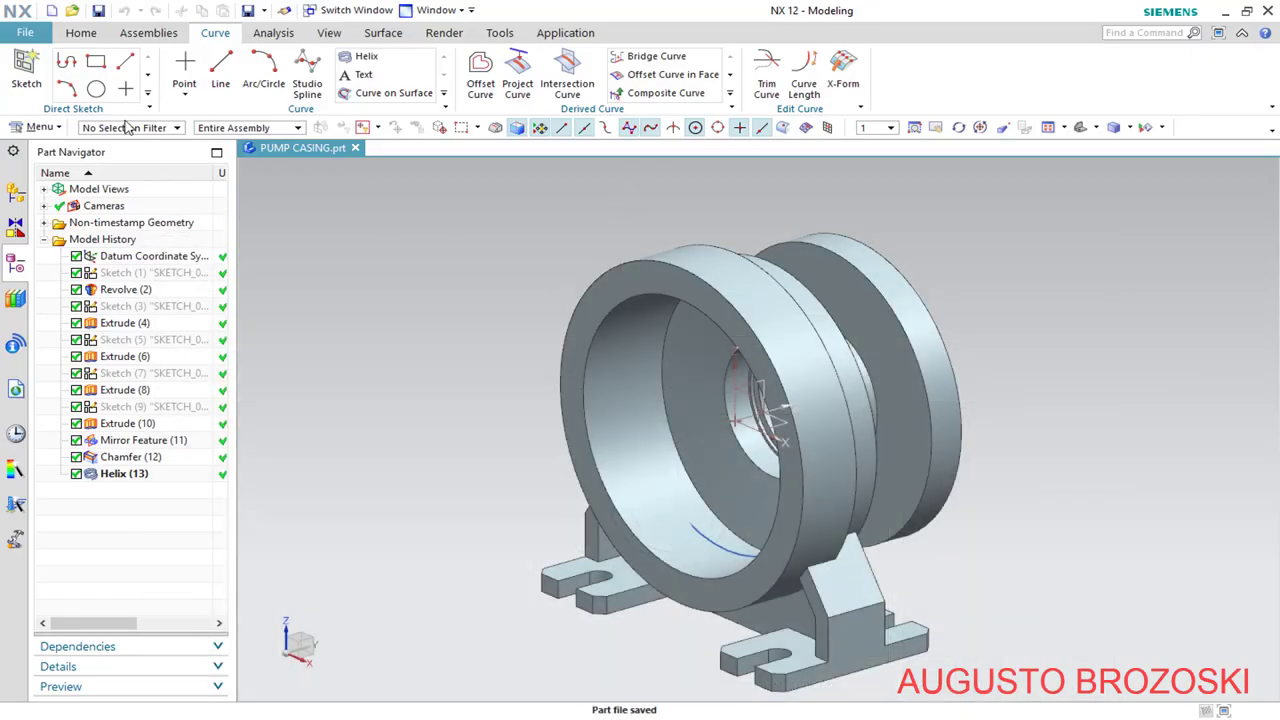
Start a sketch on the inferred plane and set up a section cut along the X and Z planes
click(26, 75)
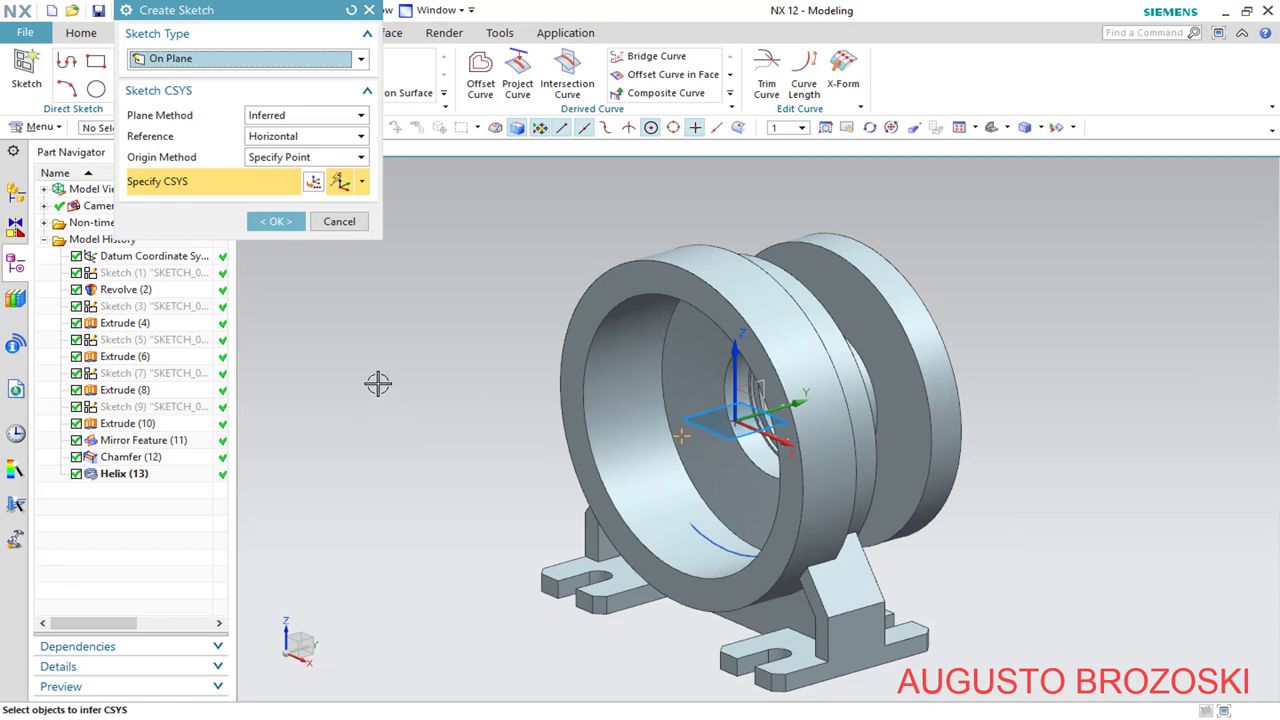
click(286, 224)
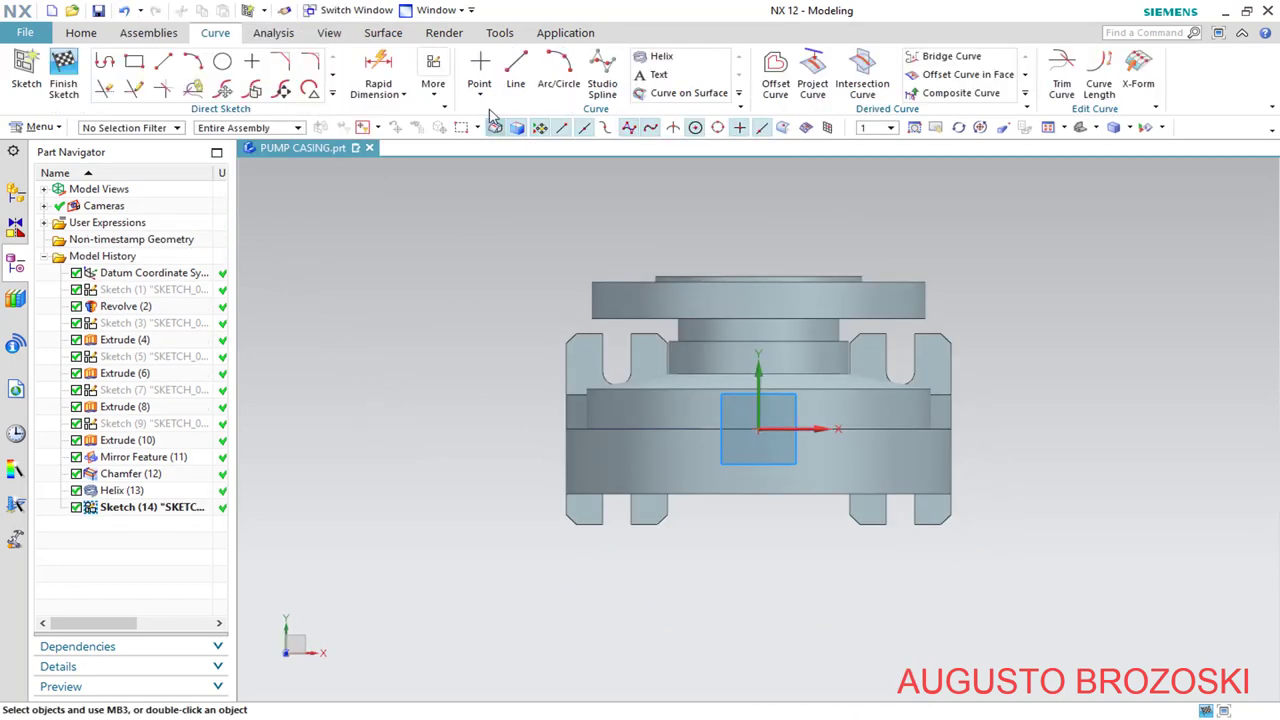
click(330, 32)
click(377, 66)
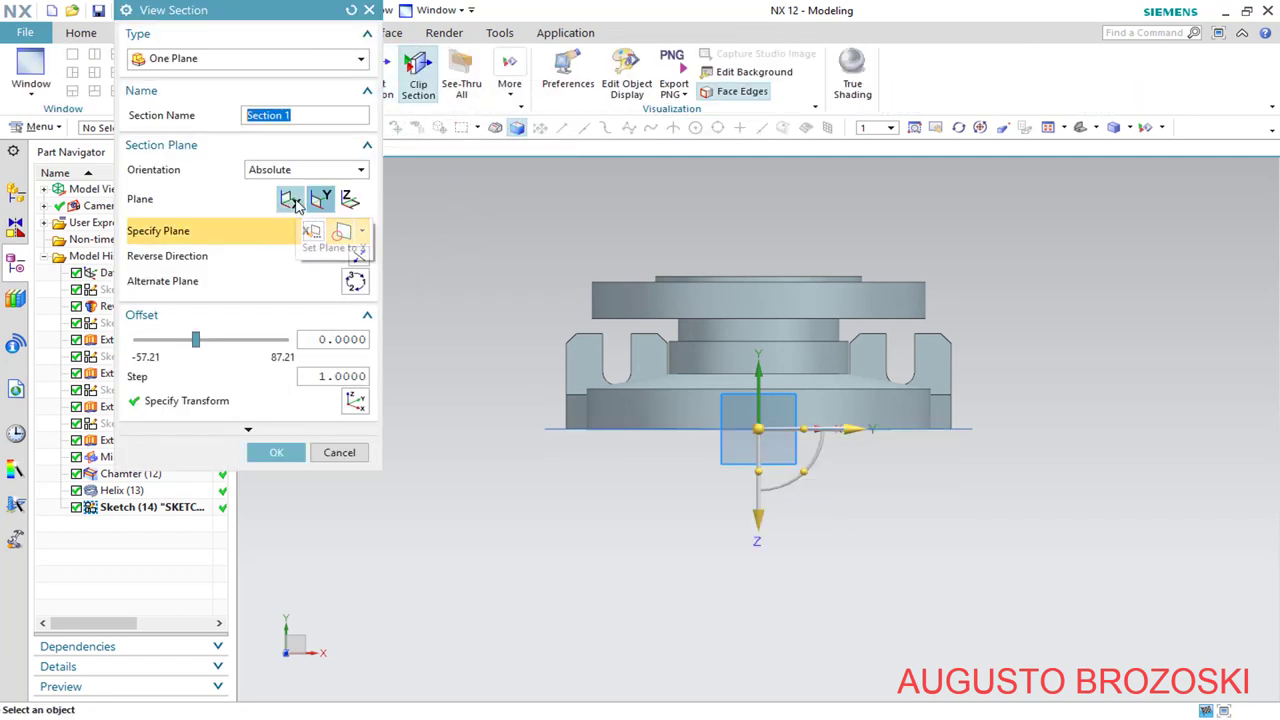
click(290, 199)
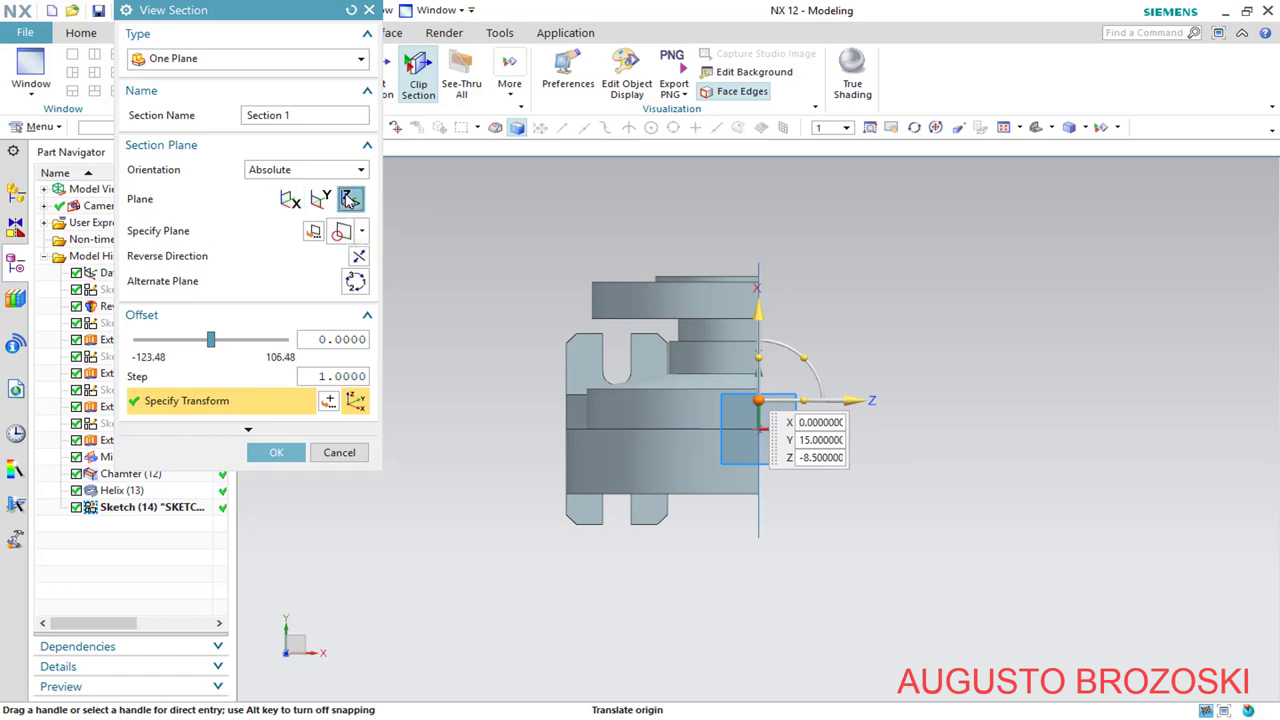
click(350, 199)
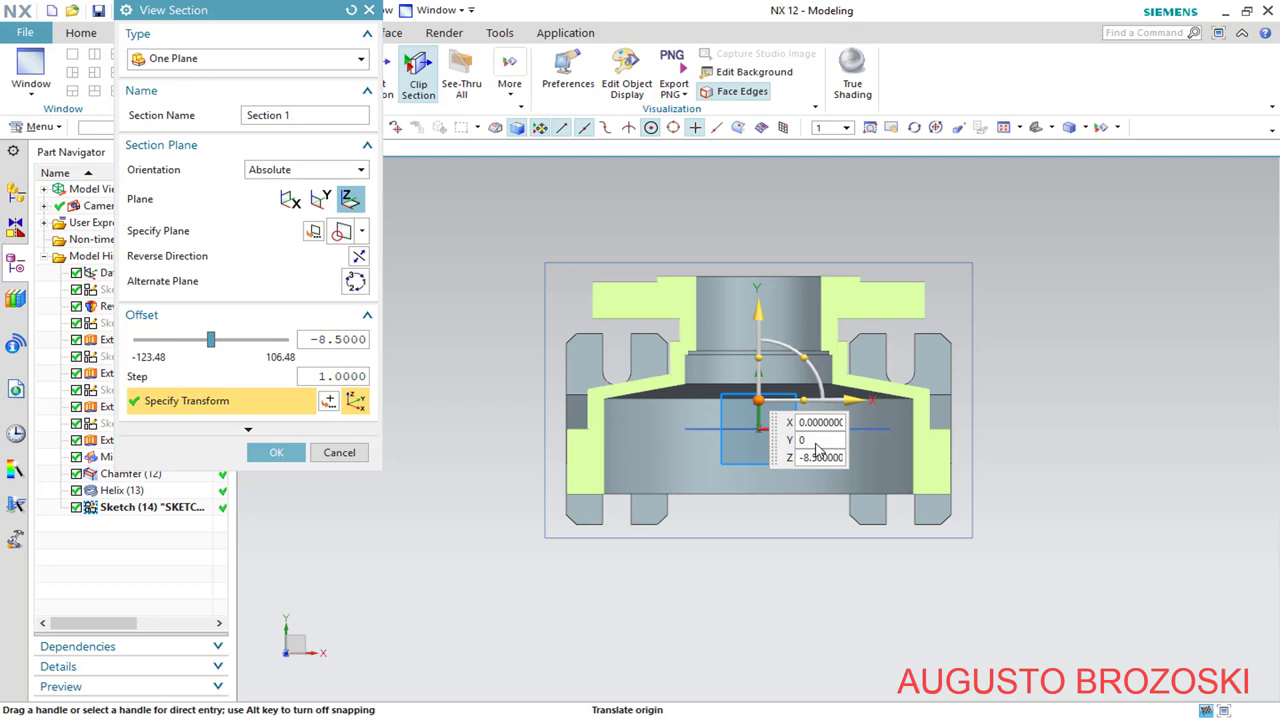
Set the section origin Y and Z to 0 and apply the clip section
key(Return)
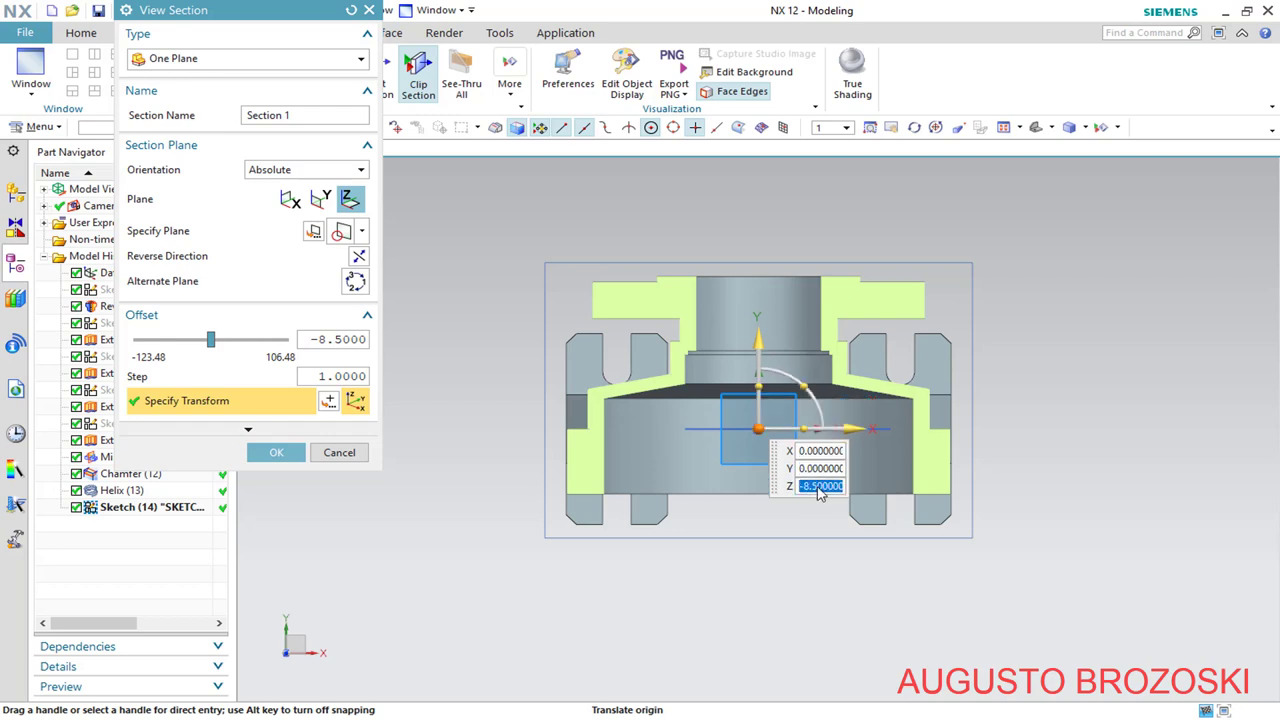
click(817, 488)
text(0)
key(Return)
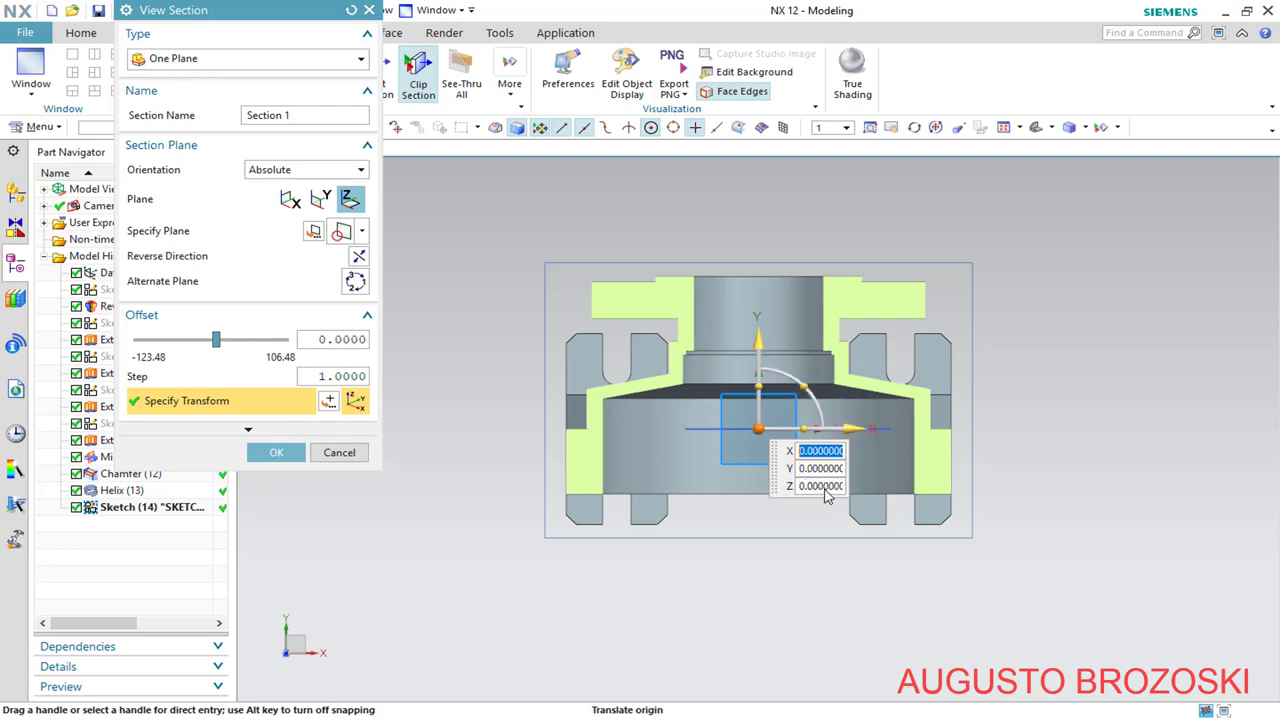
click(277, 456)
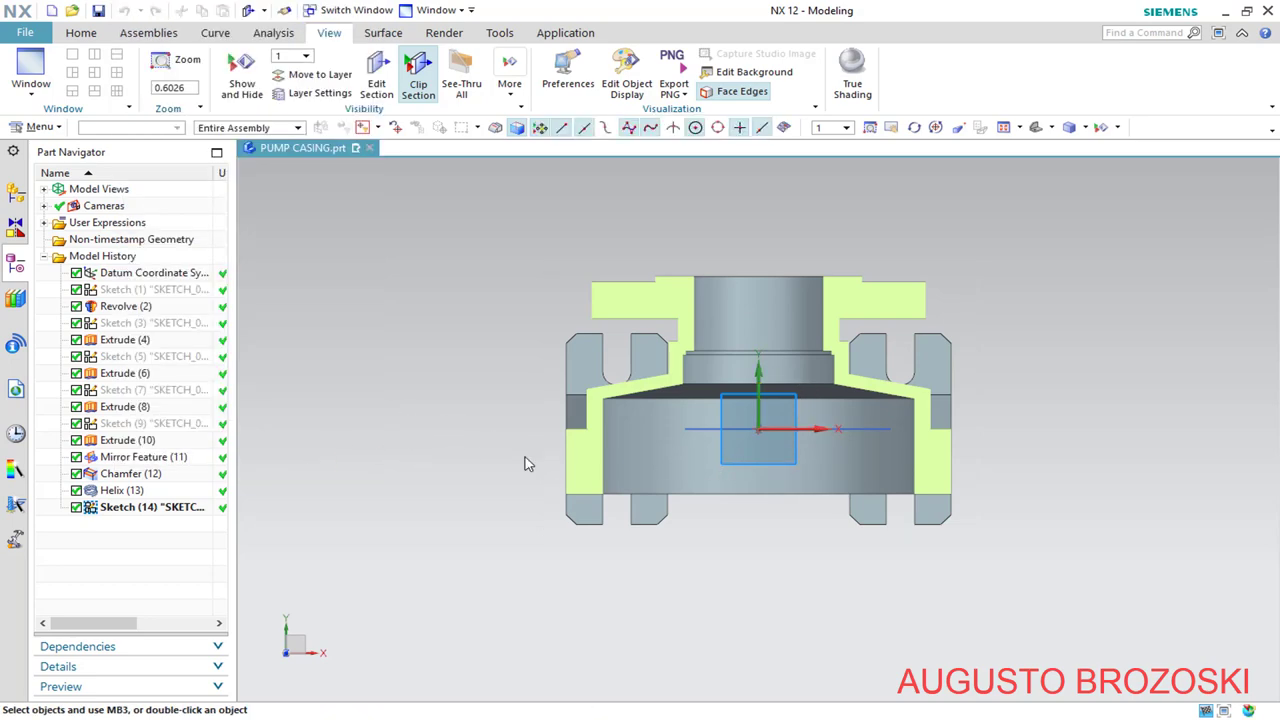
scroll(930, 442, up, 5)
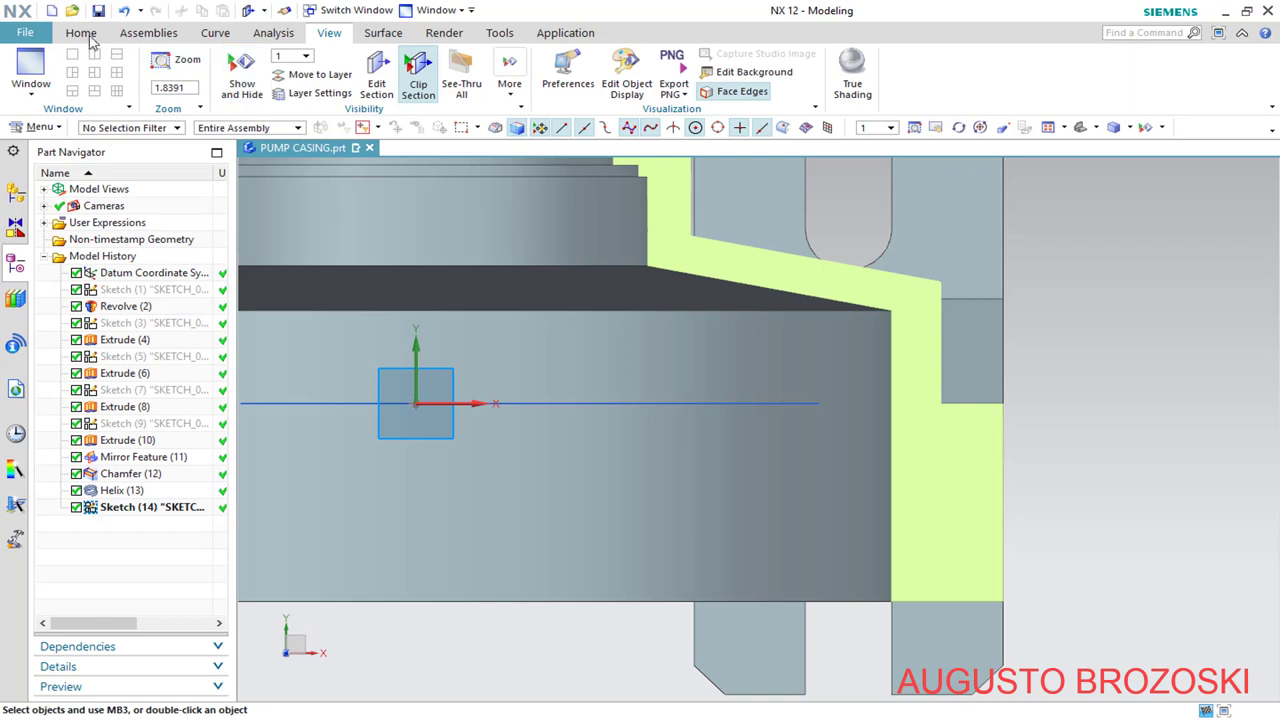
Draw a circle centred on the helix start point
click(83, 34)
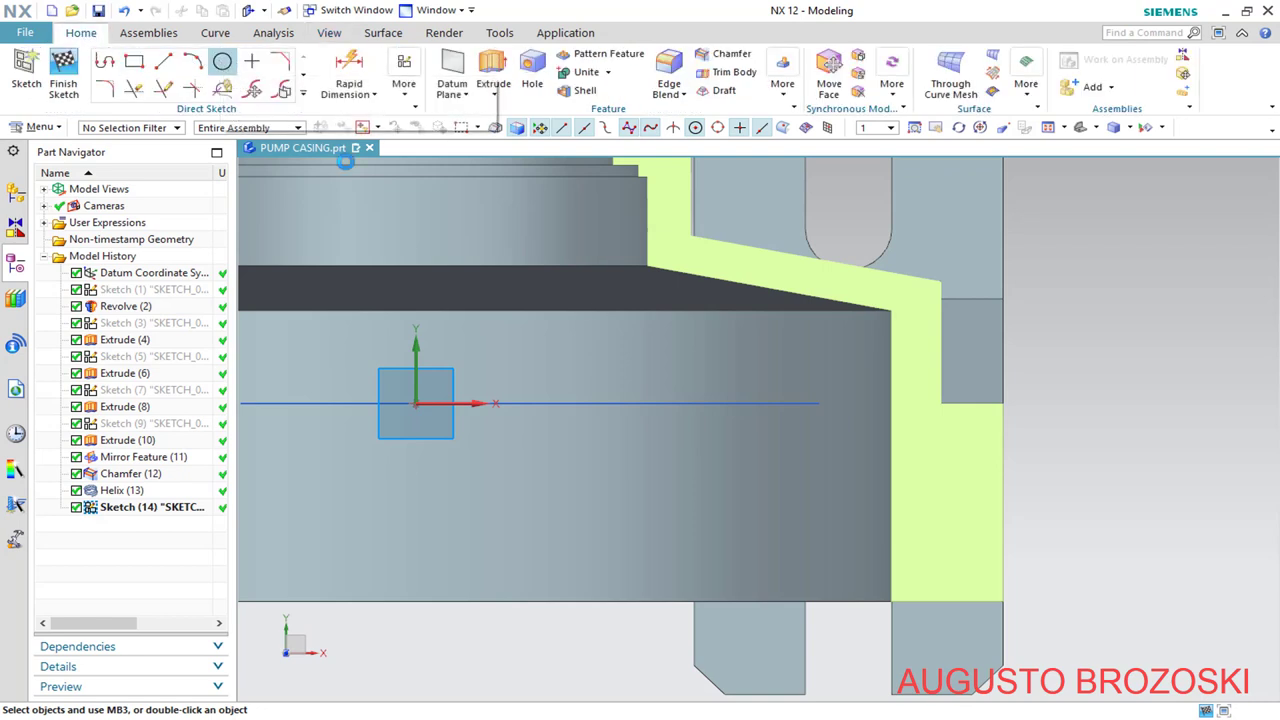
click(222, 61)
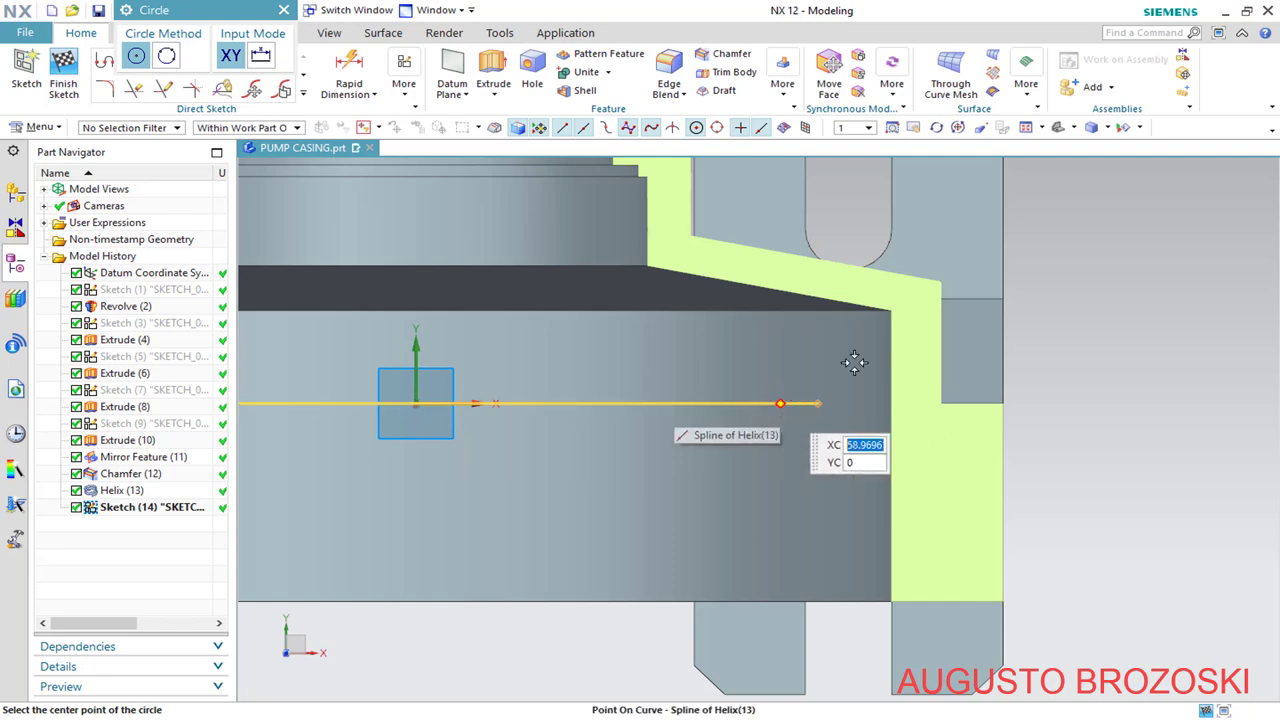
click(1057, 127)
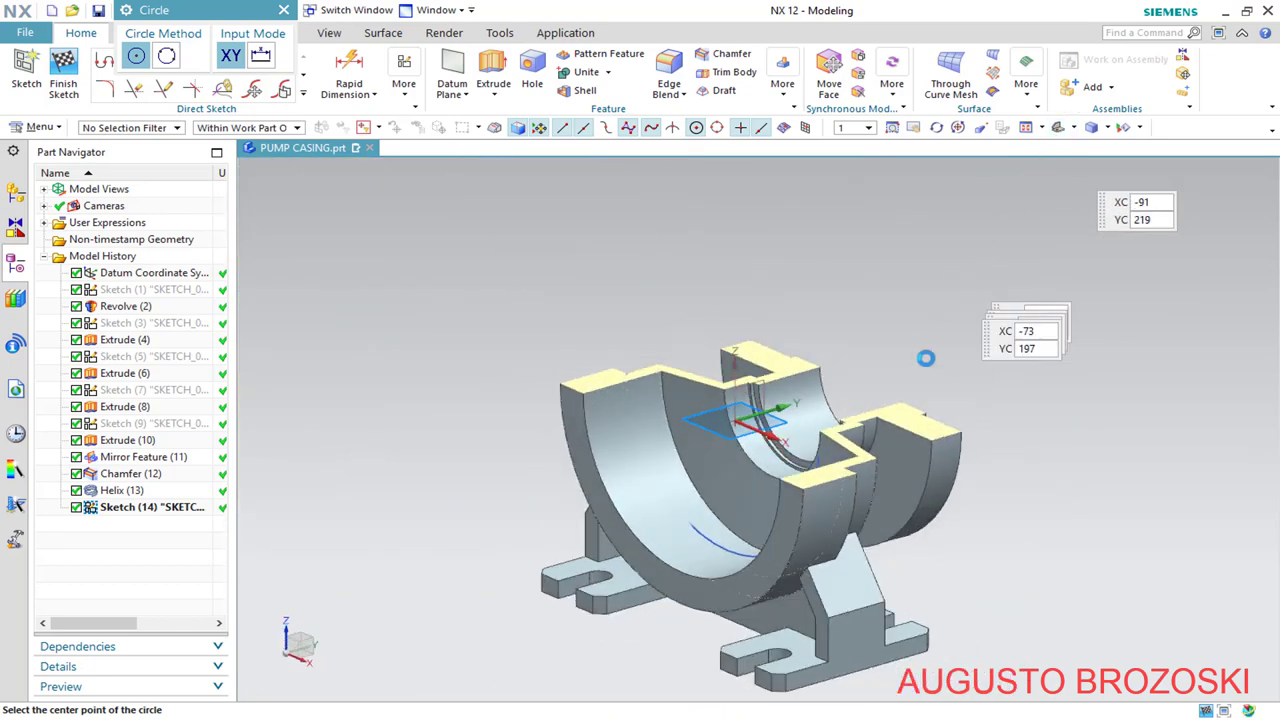
middle_drag(840, 490, 900, 472)
scroll(900, 472, up, 5)
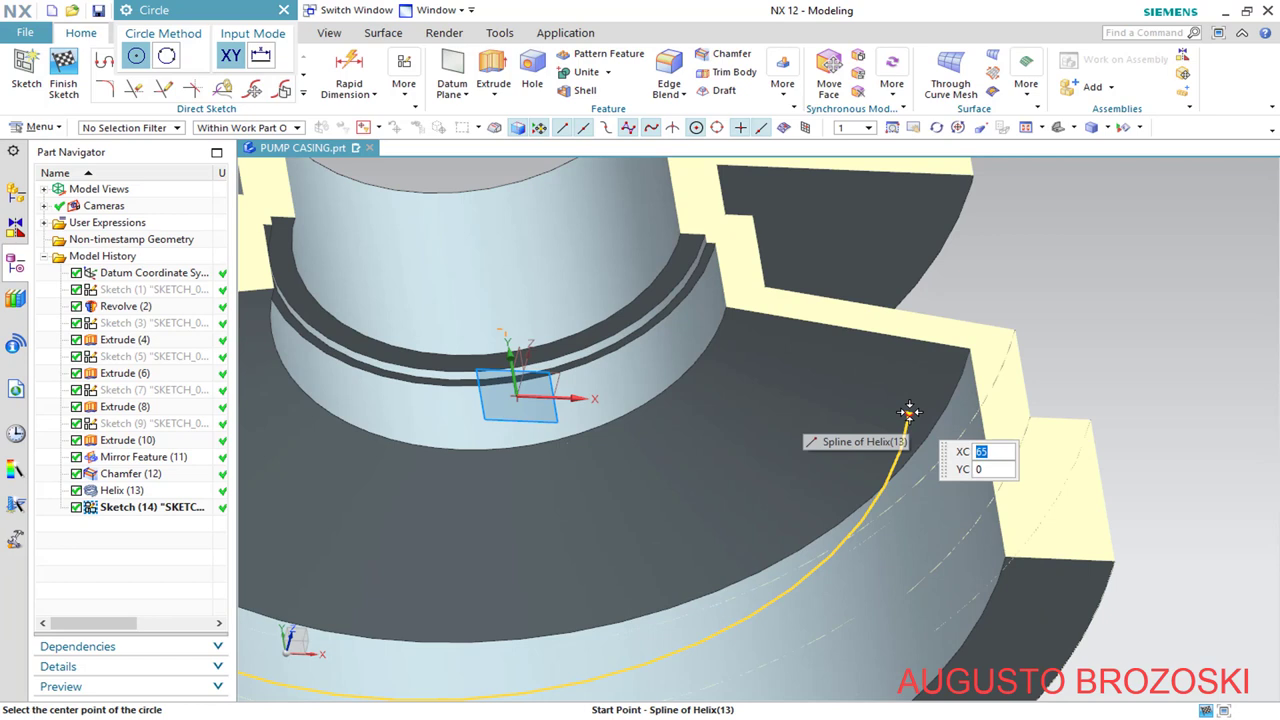
click(908, 411)
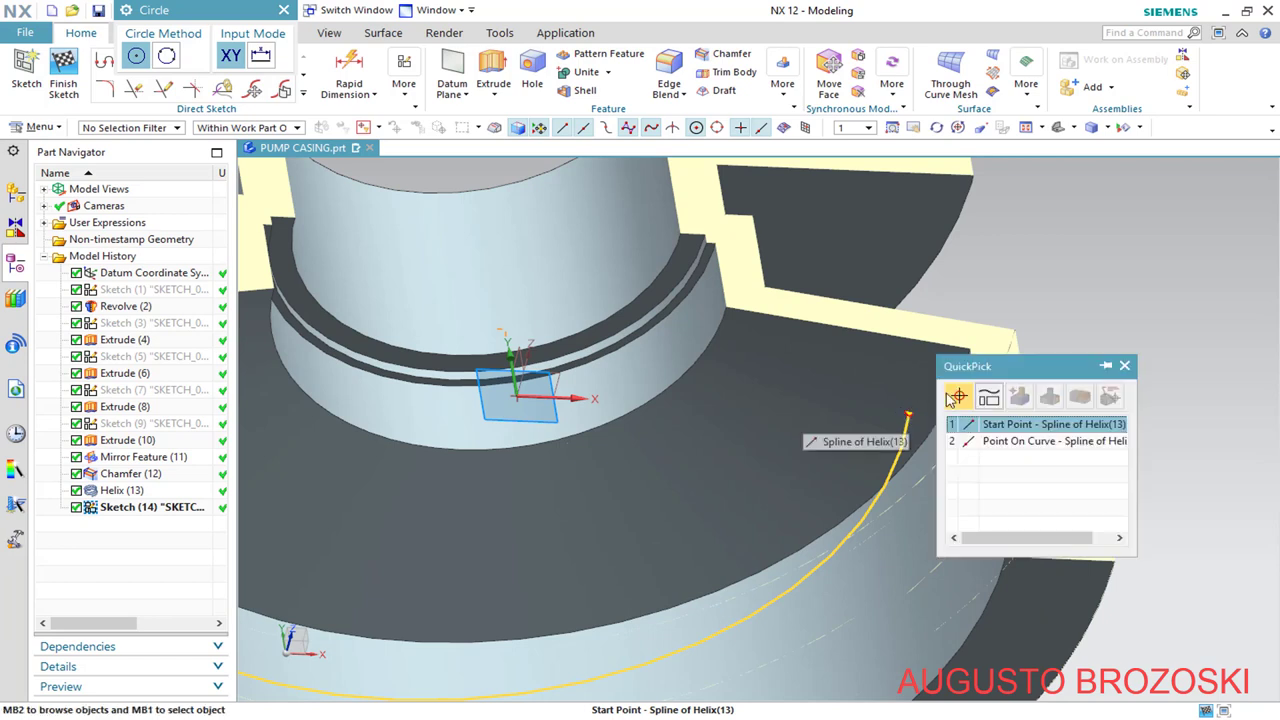
click(1019, 426)
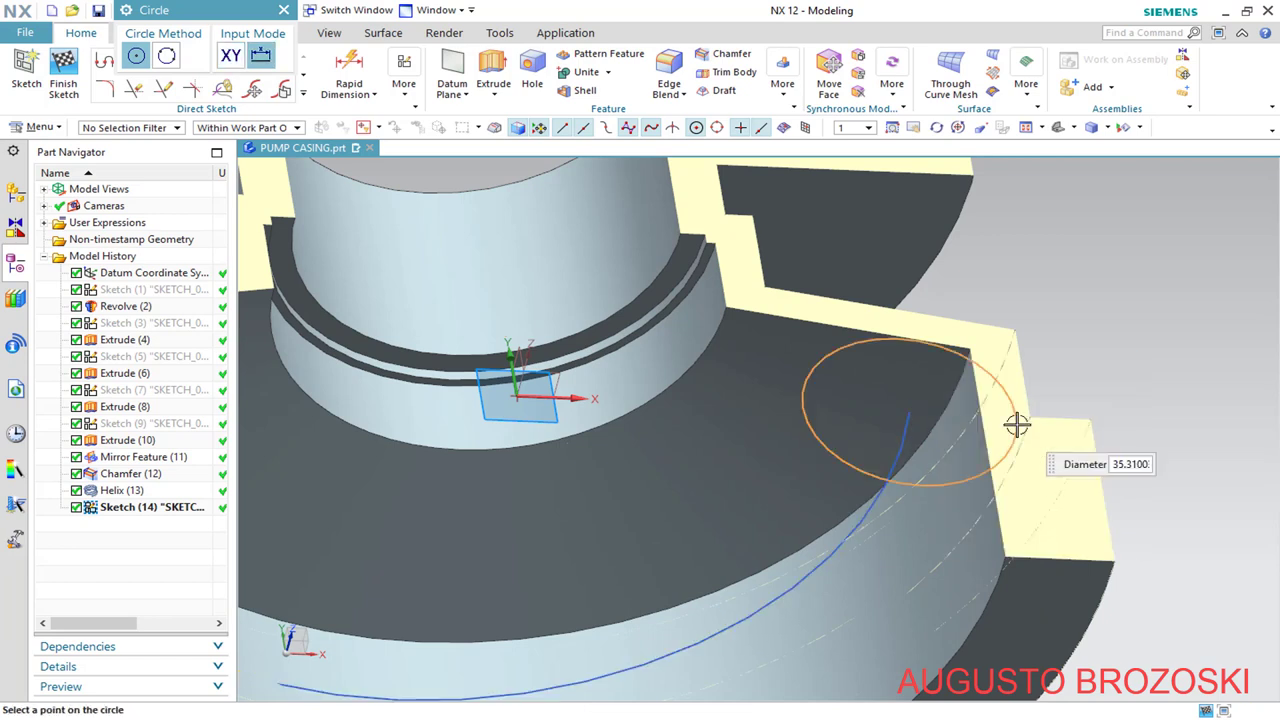
click(1070, 318)
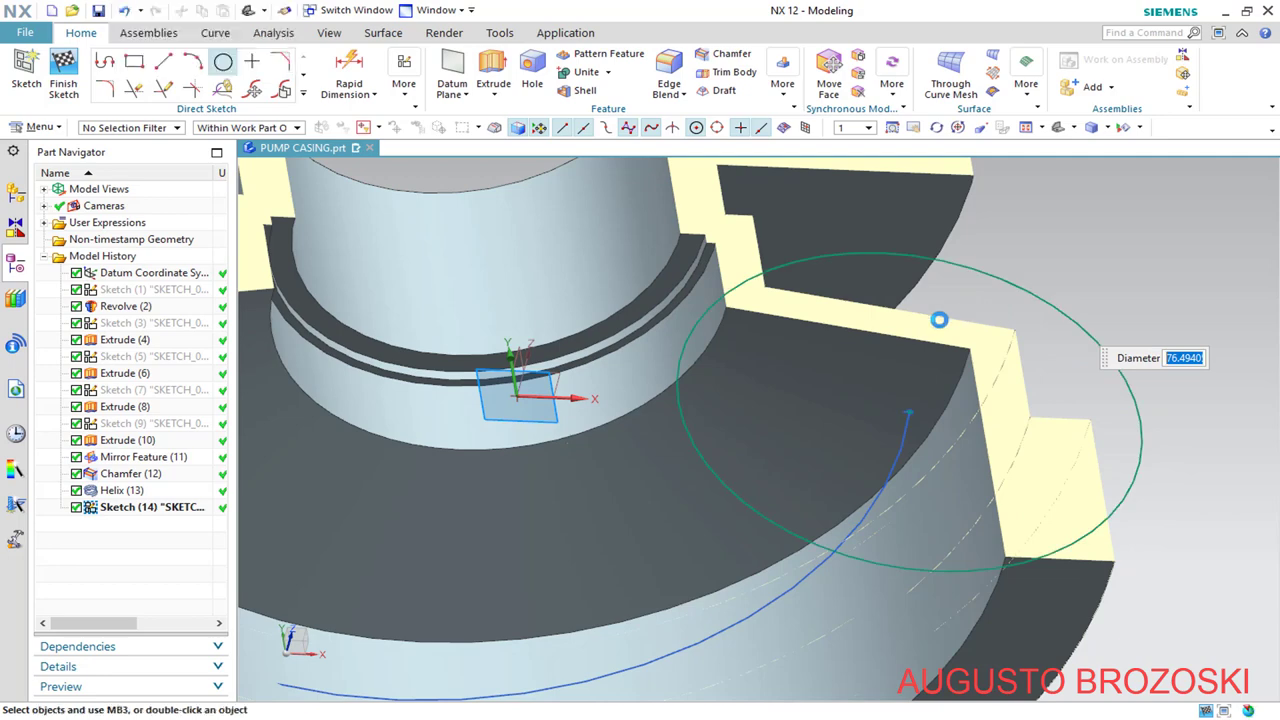
Dimension the circle's diameter to 20
click(350, 72)
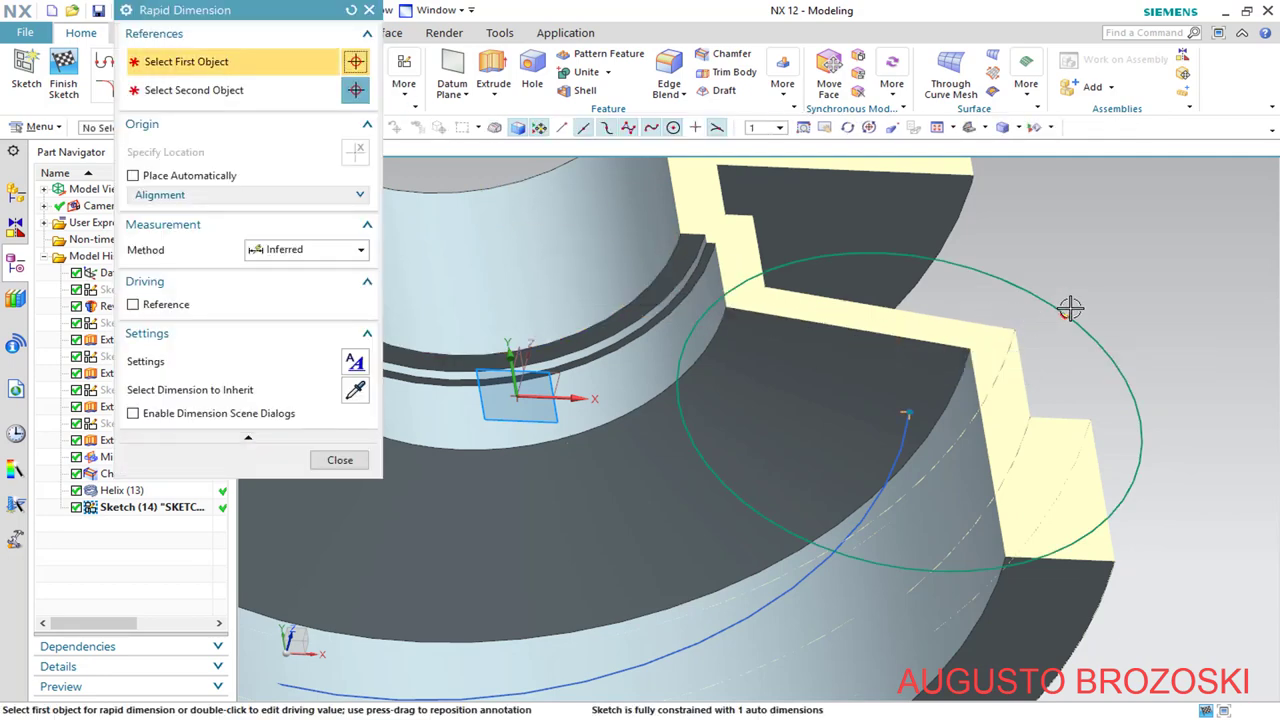
click(1067, 308)
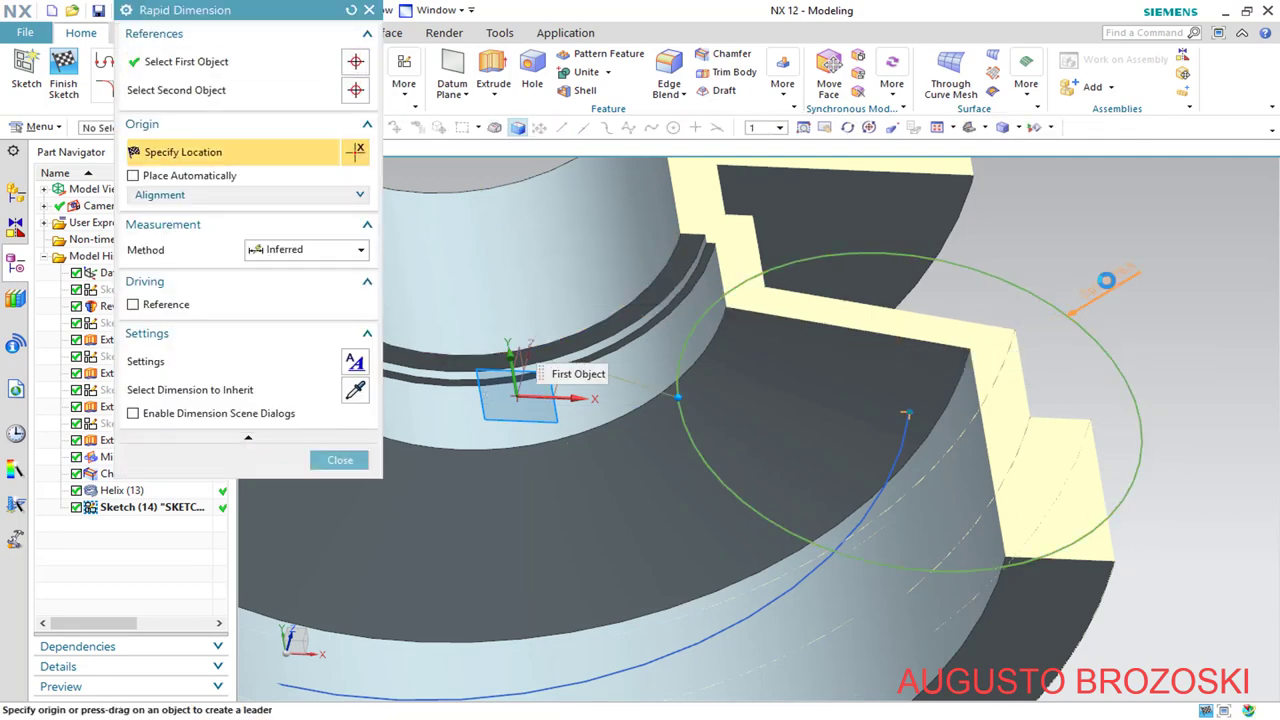
click(1068, 290)
text(20)
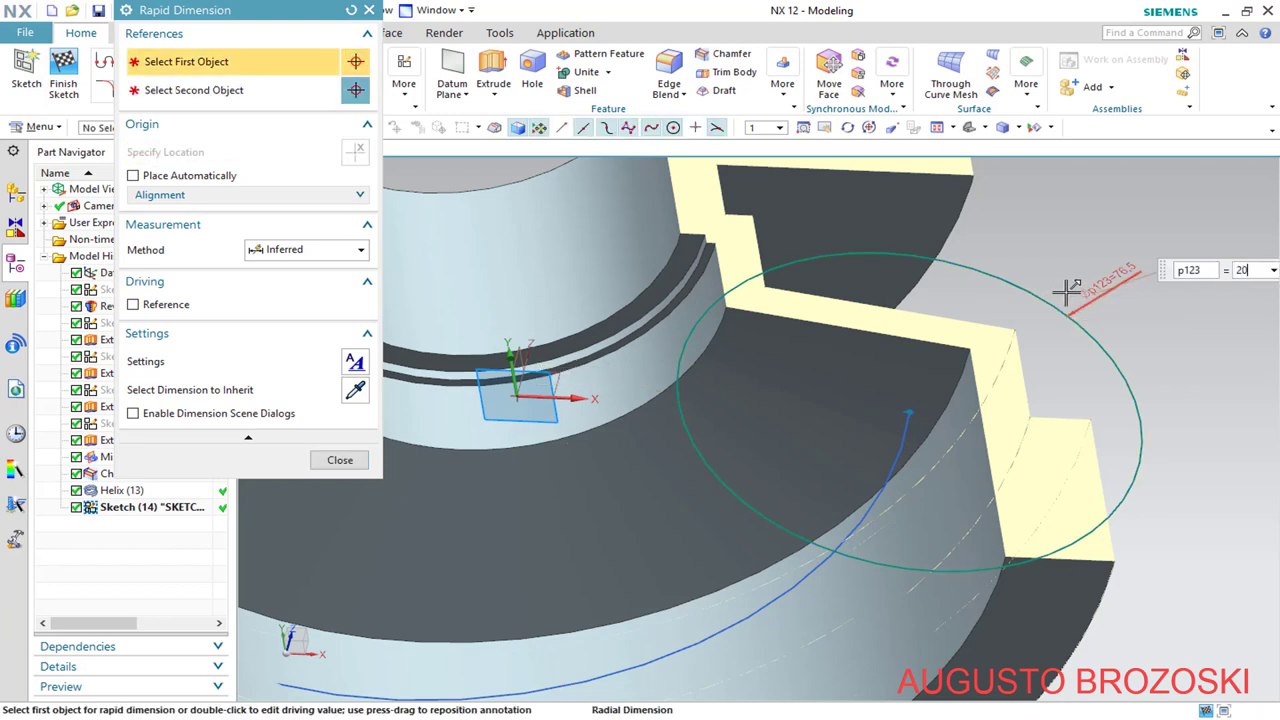
key(Return)
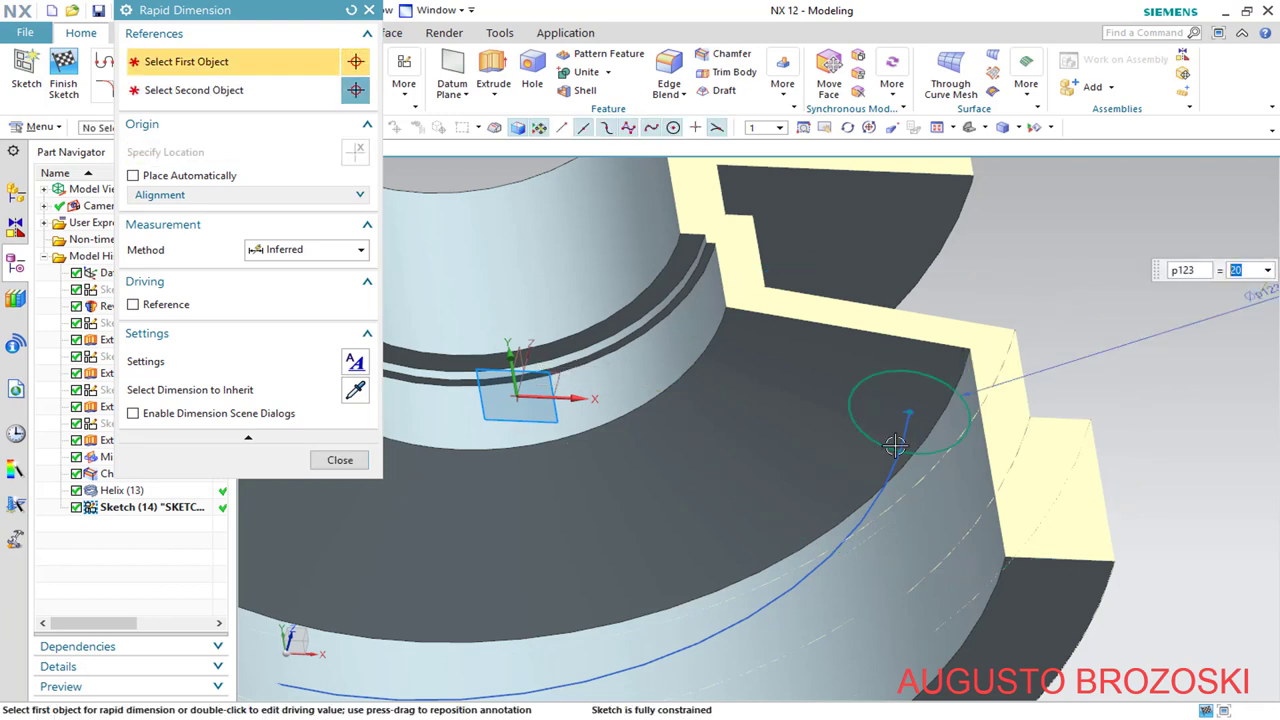
scroll(910, 474, down, 5)
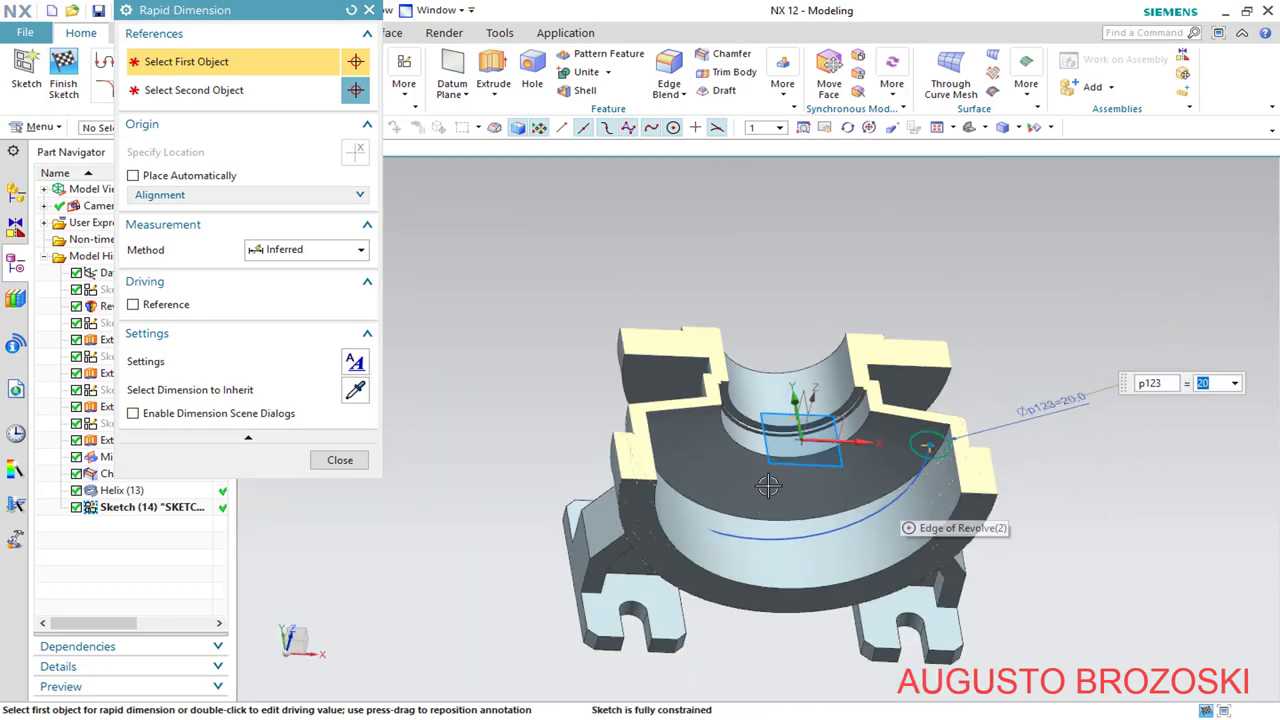
scroll(988, 394, up, 4)
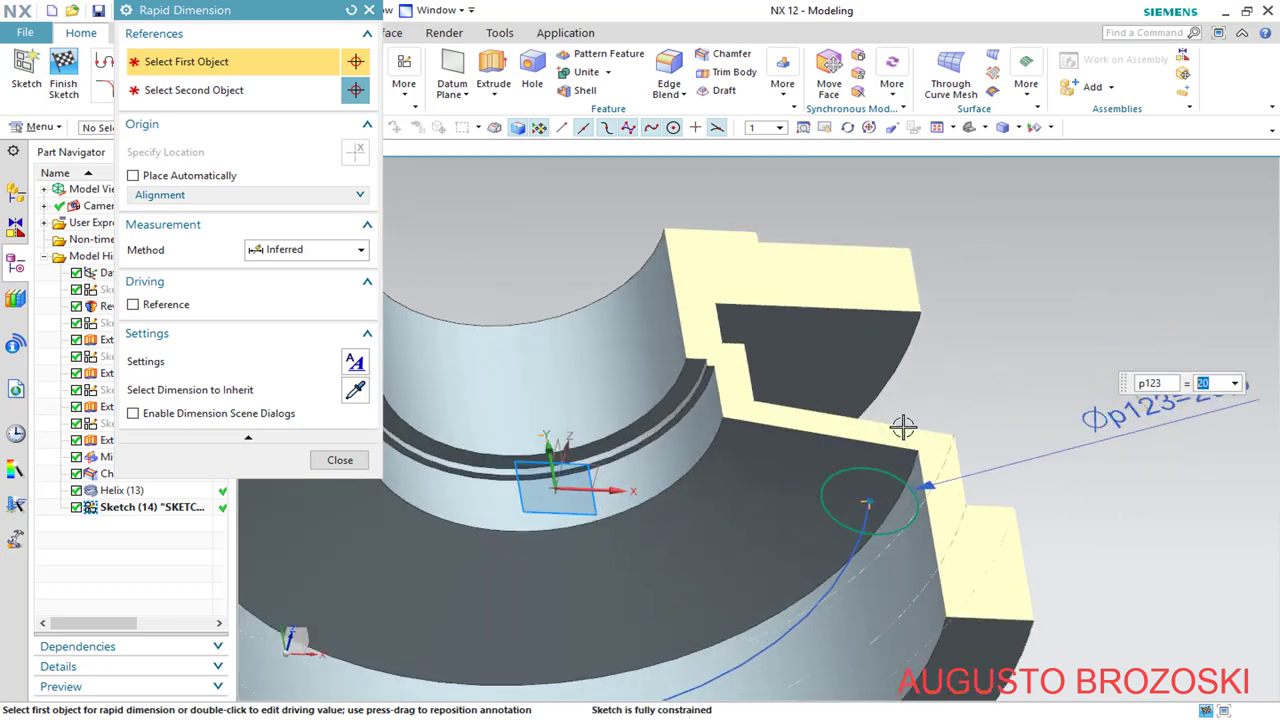
click(337, 460)
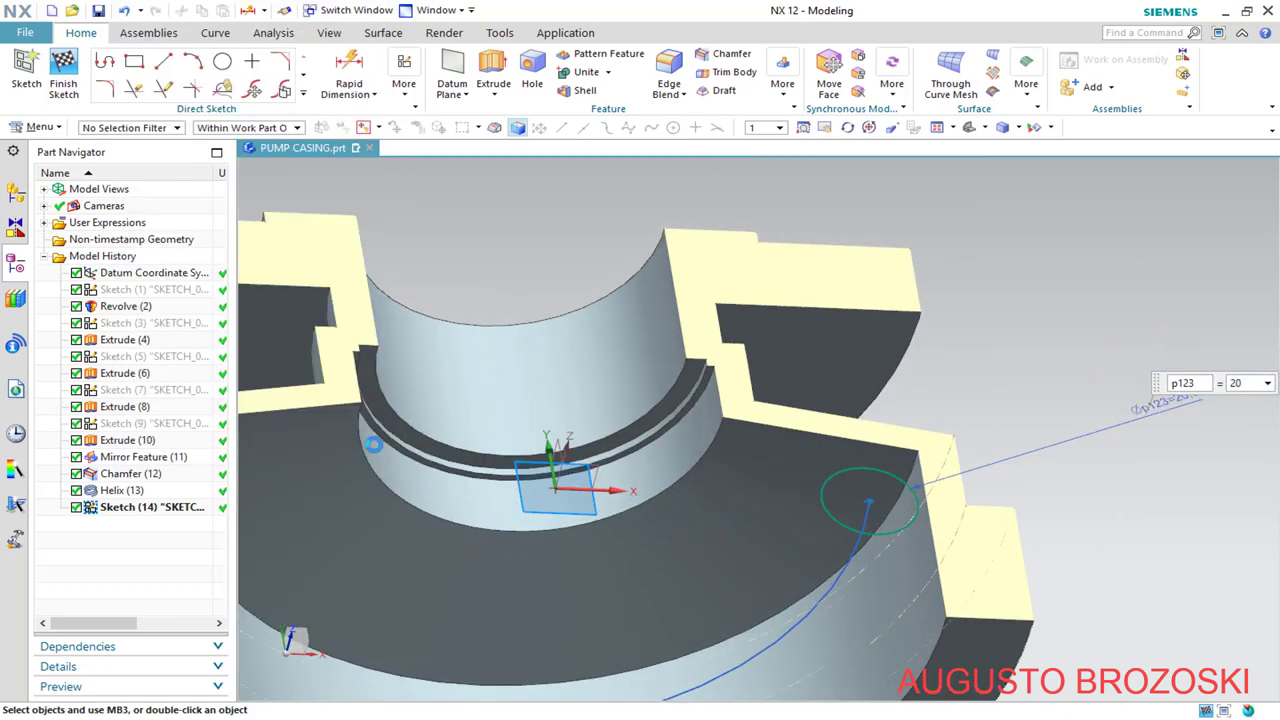
In front view, draw a vertical line up from the sketch origin and convert it to reference
click(160, 66)
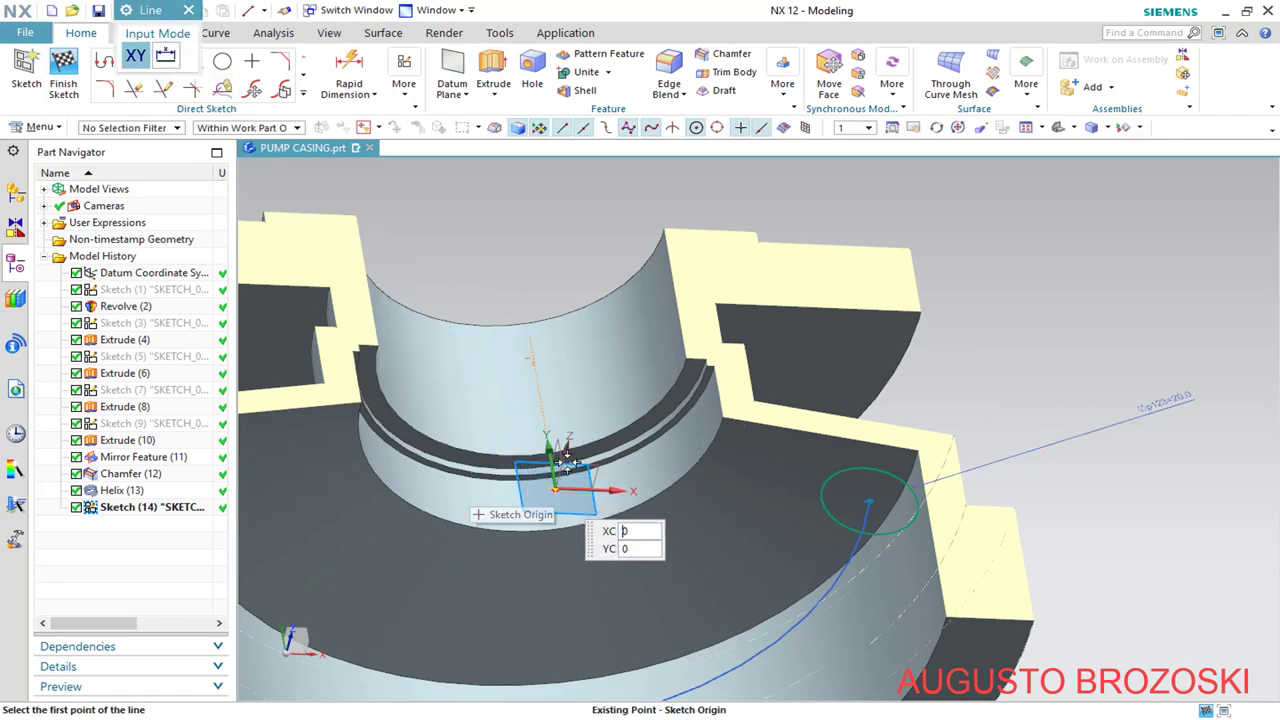
click(1073, 128)
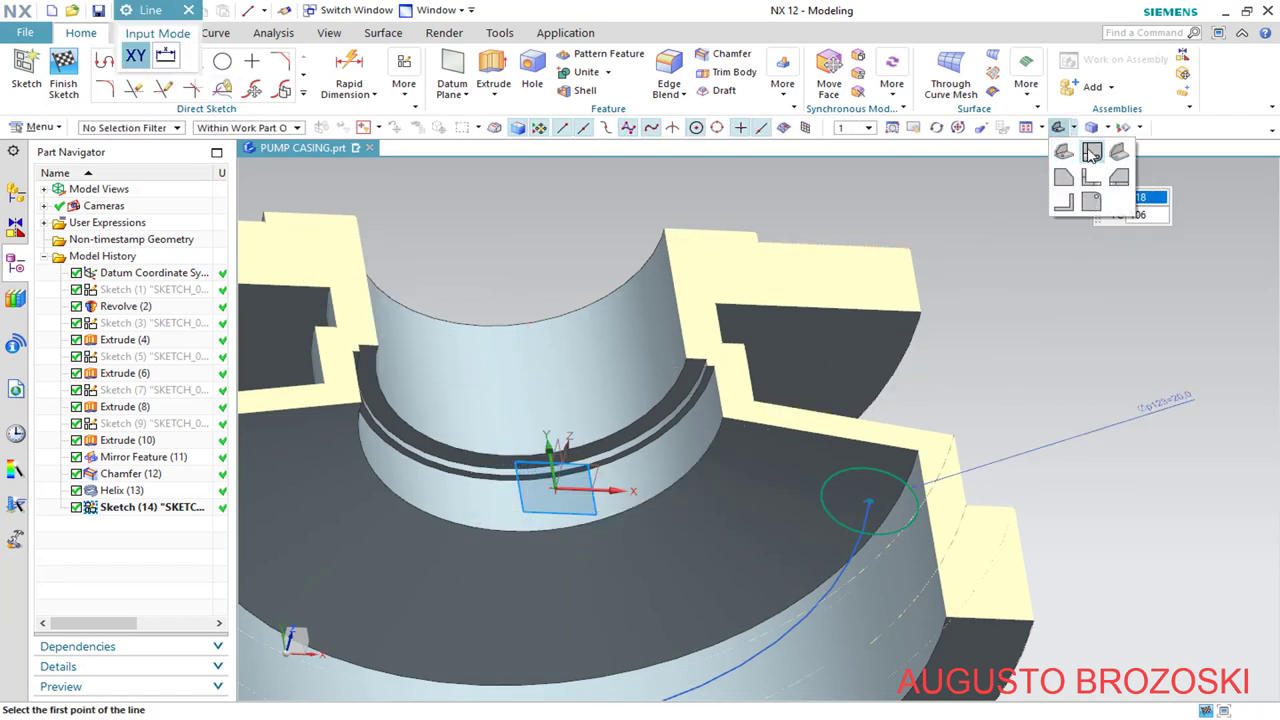
click(1091, 152)
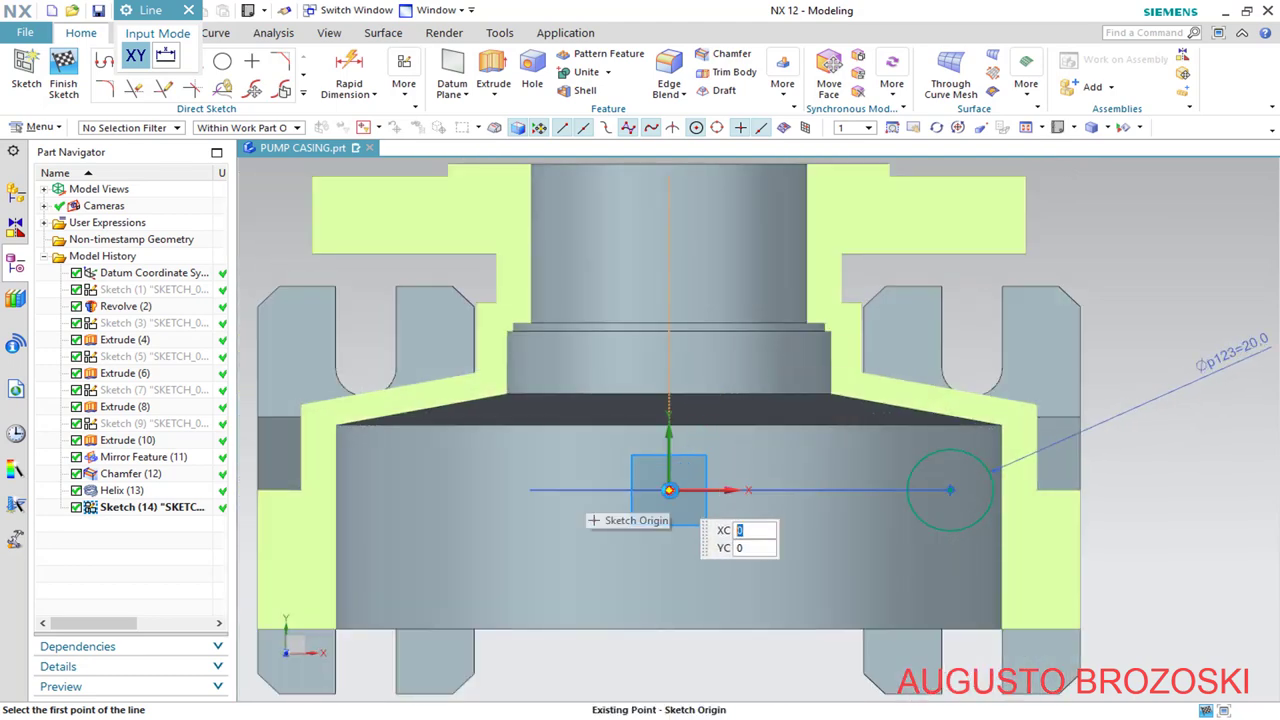
click(669, 490)
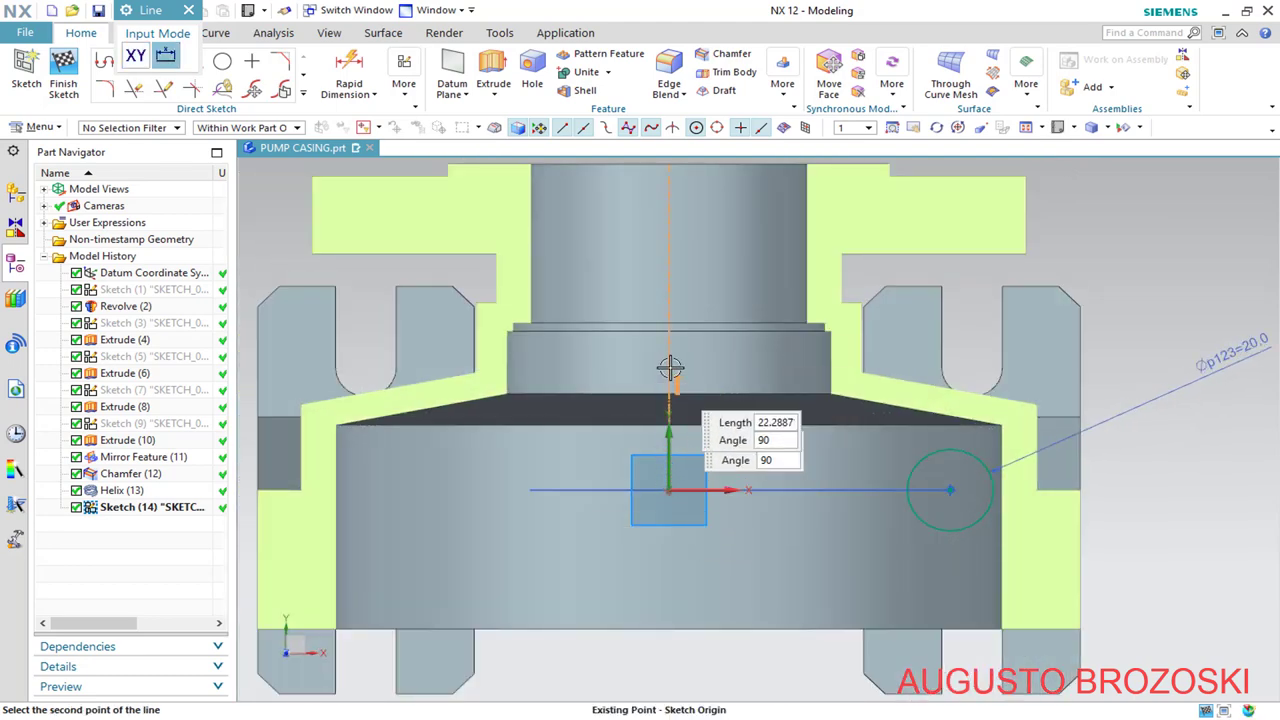
click(674, 273)
key(Escape)
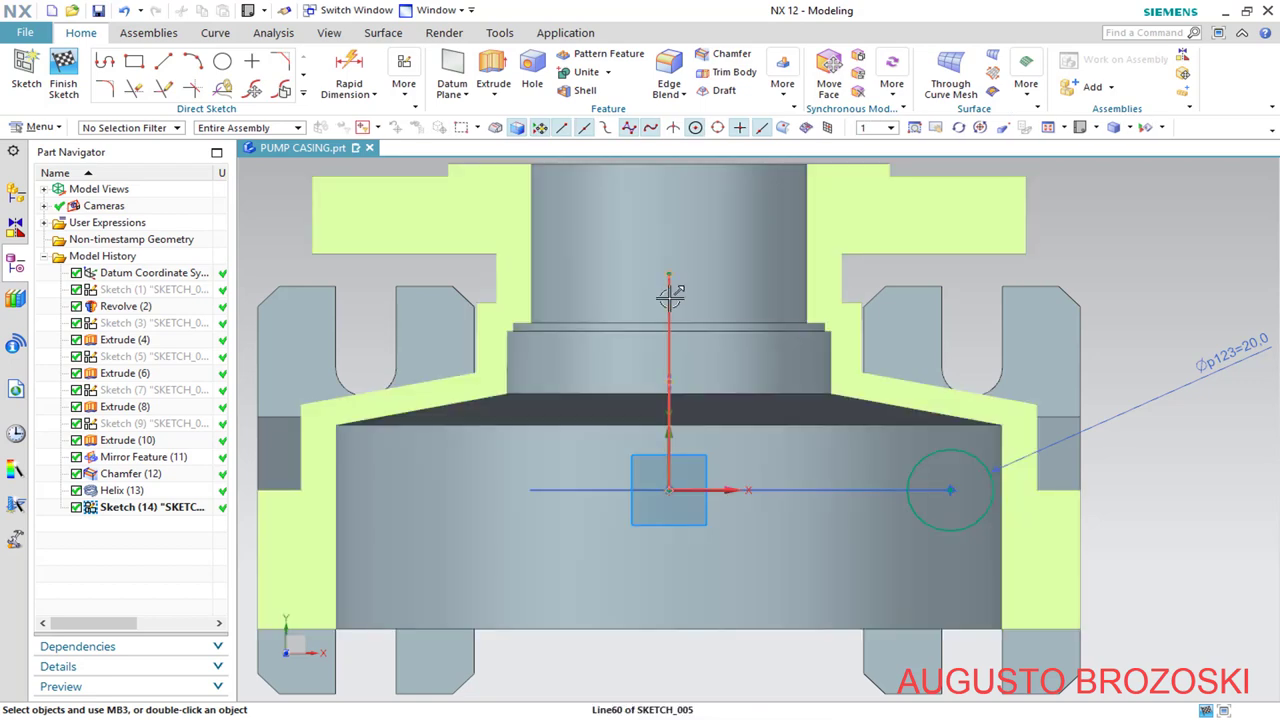
right_click(669, 296)
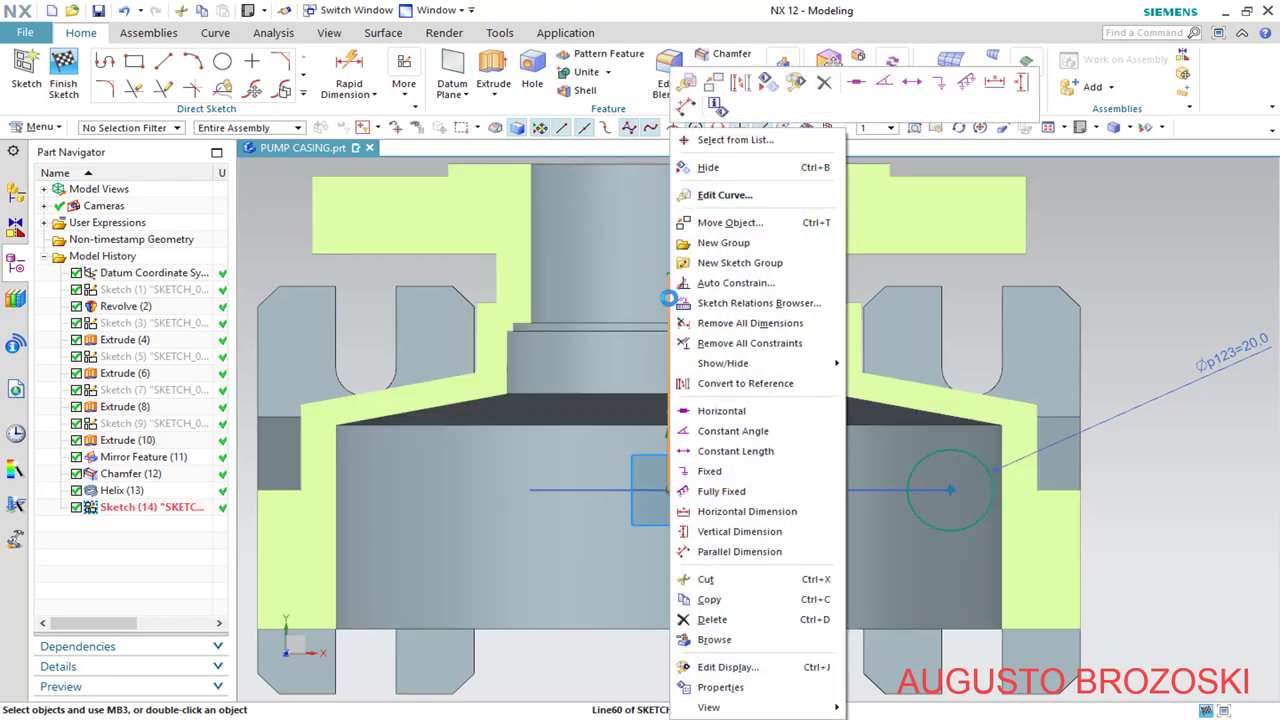
click(748, 384)
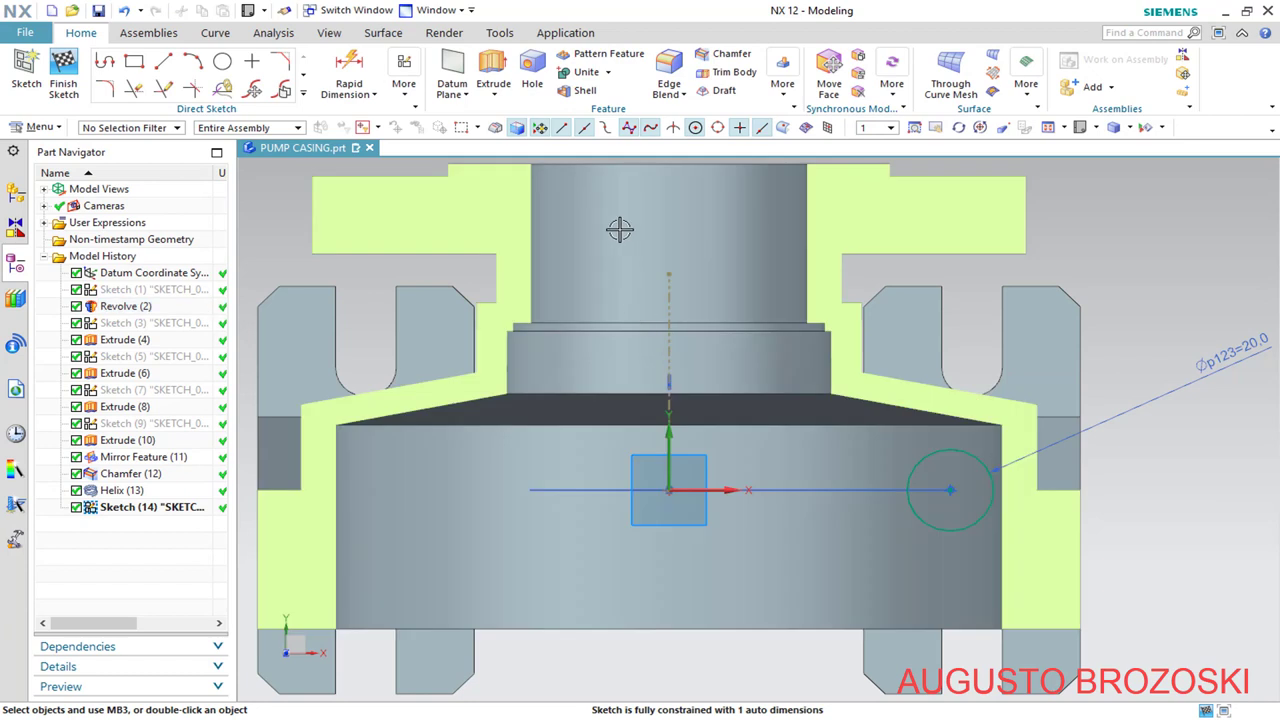
Dimension the reference line to 120, finish the sketch and turn off the clip section
click(349, 68)
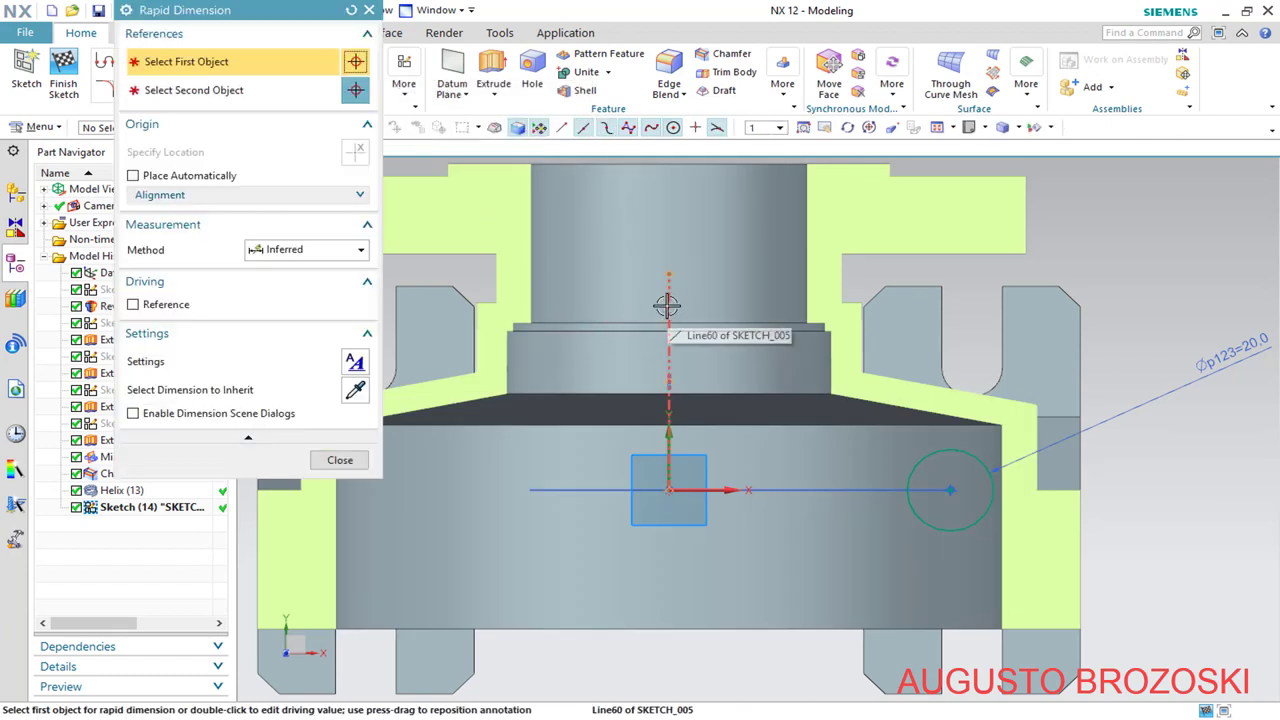
click(667, 308)
click(623, 309)
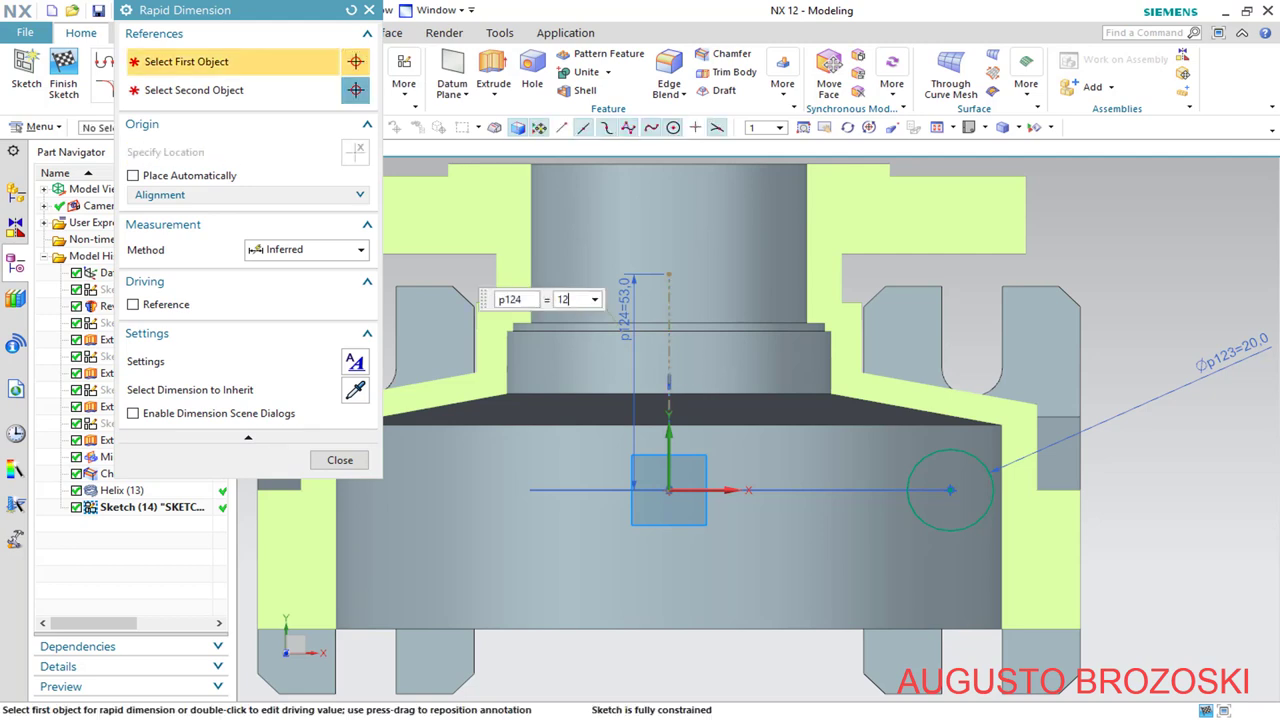
text(120)
key(Return)
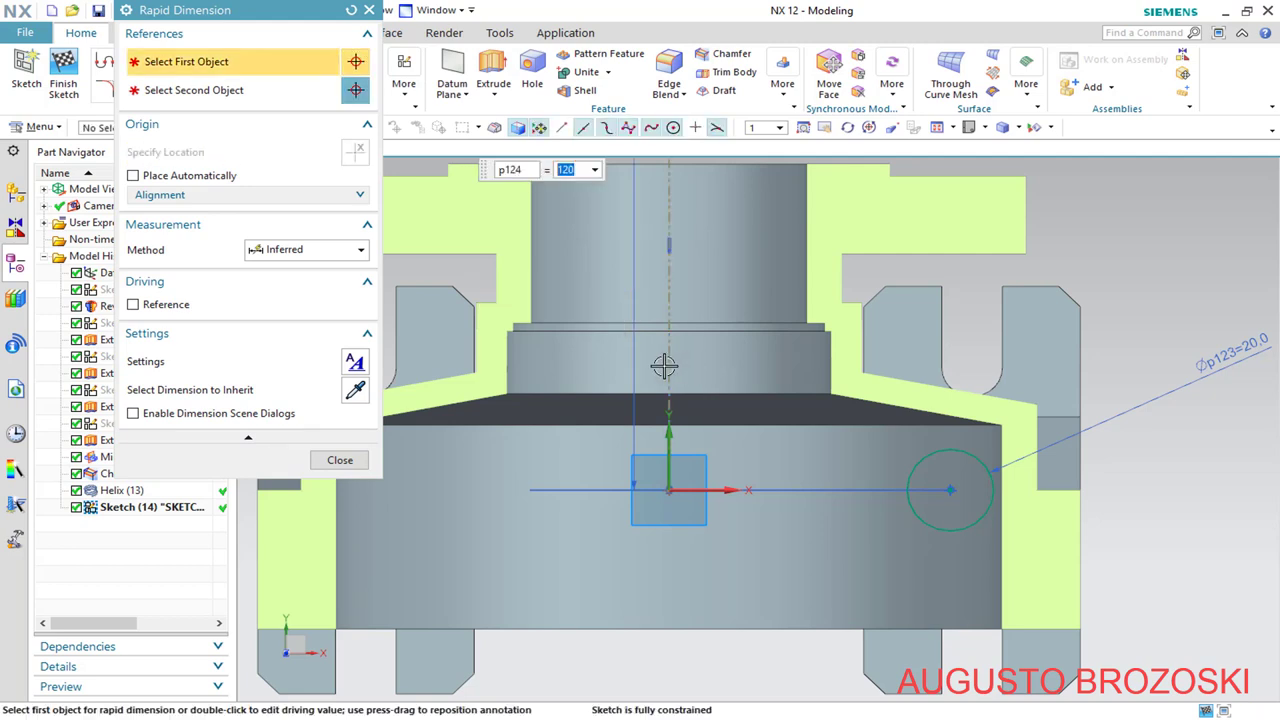
click(336, 462)
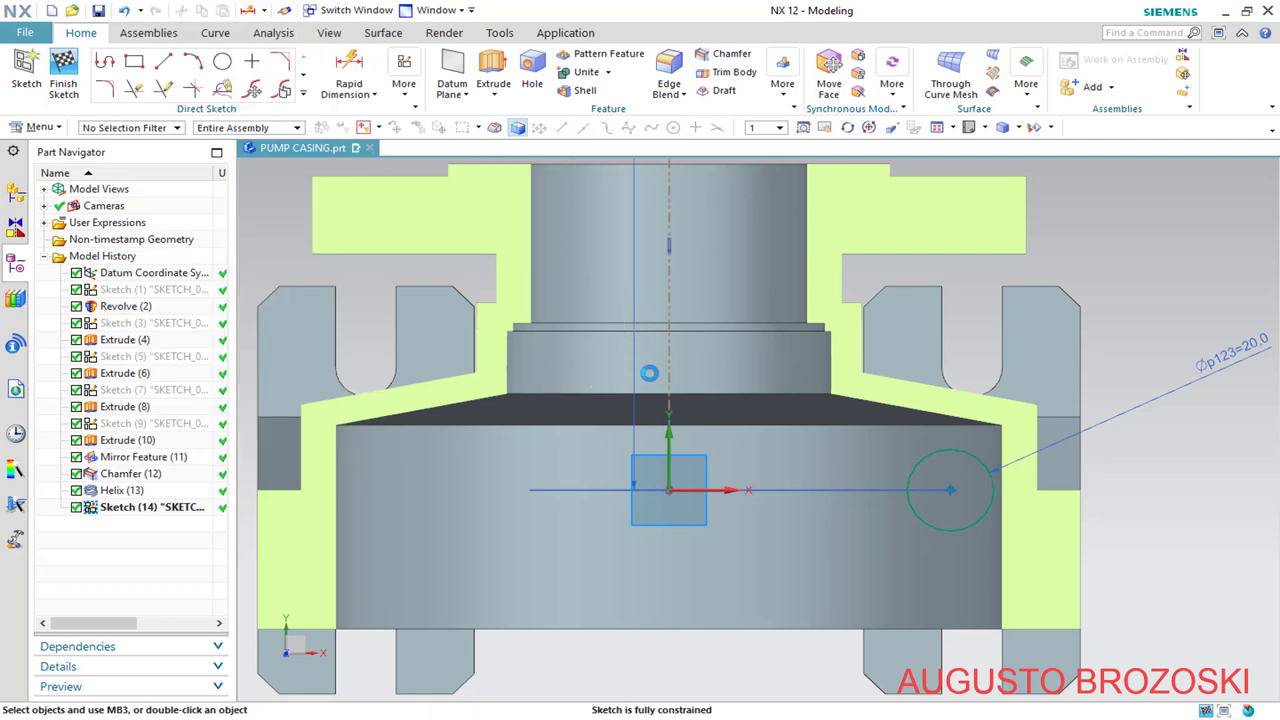
click(63, 75)
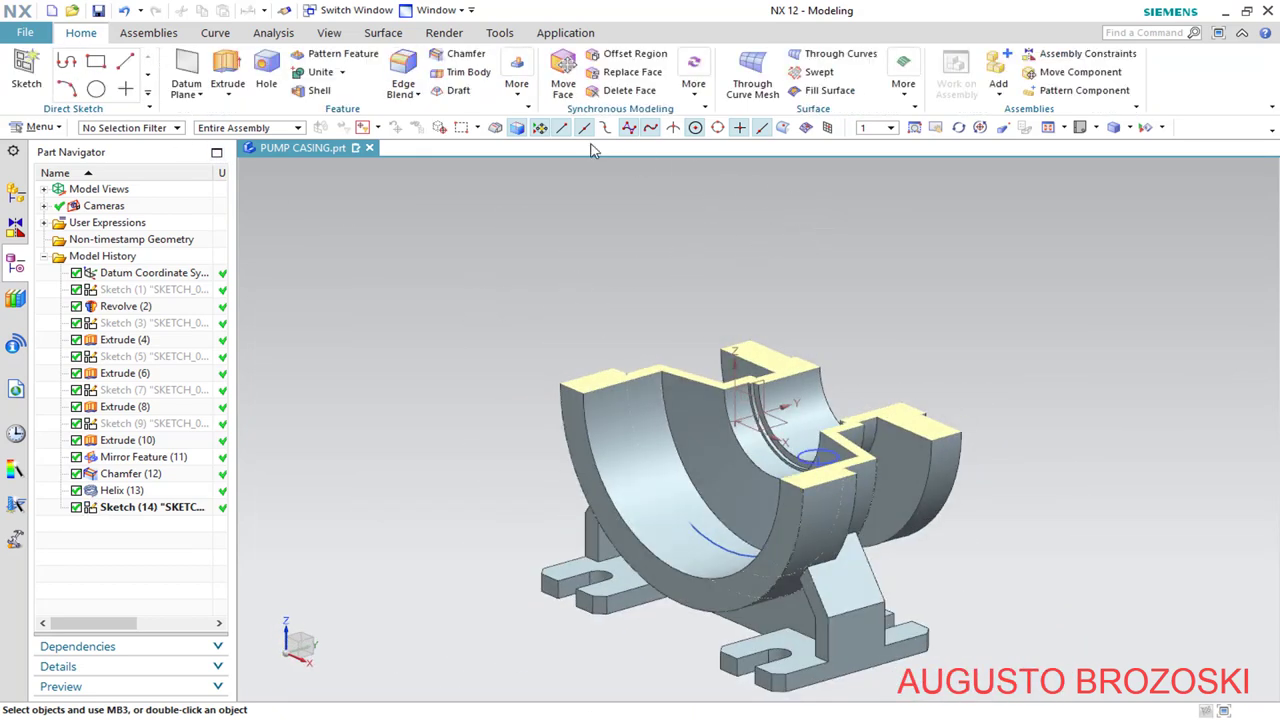
click(329, 32)
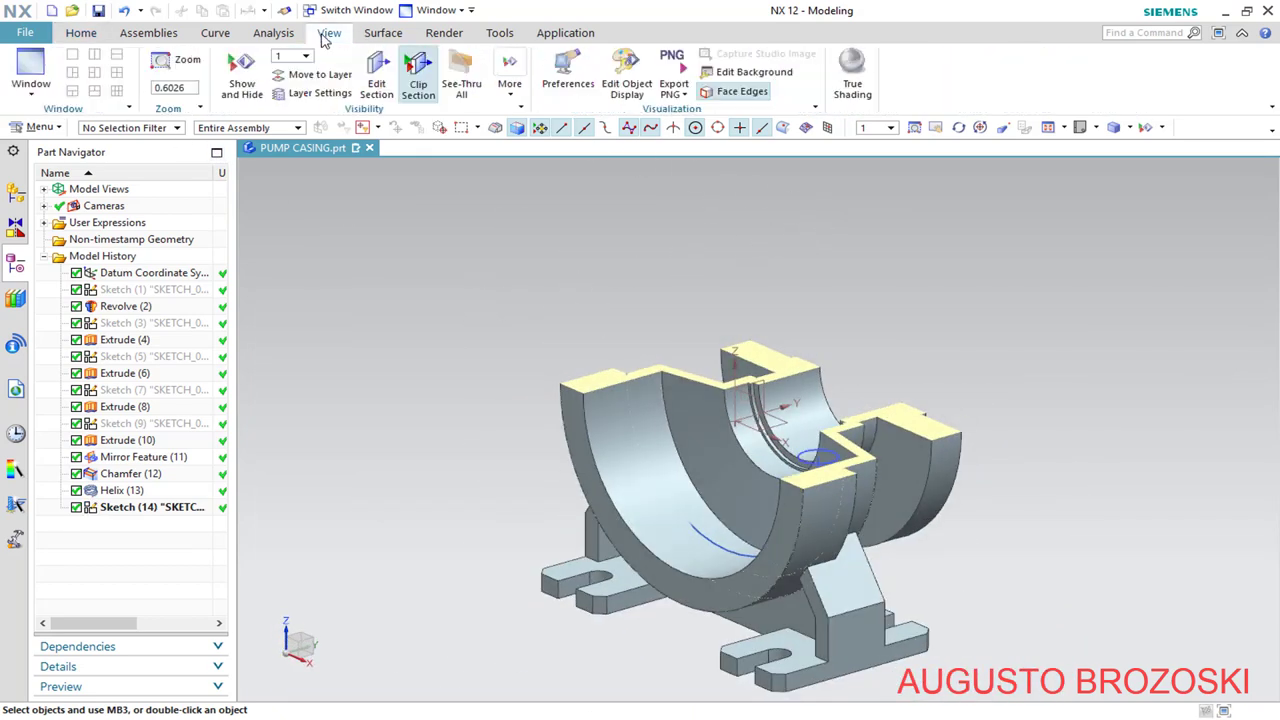
click(418, 80)
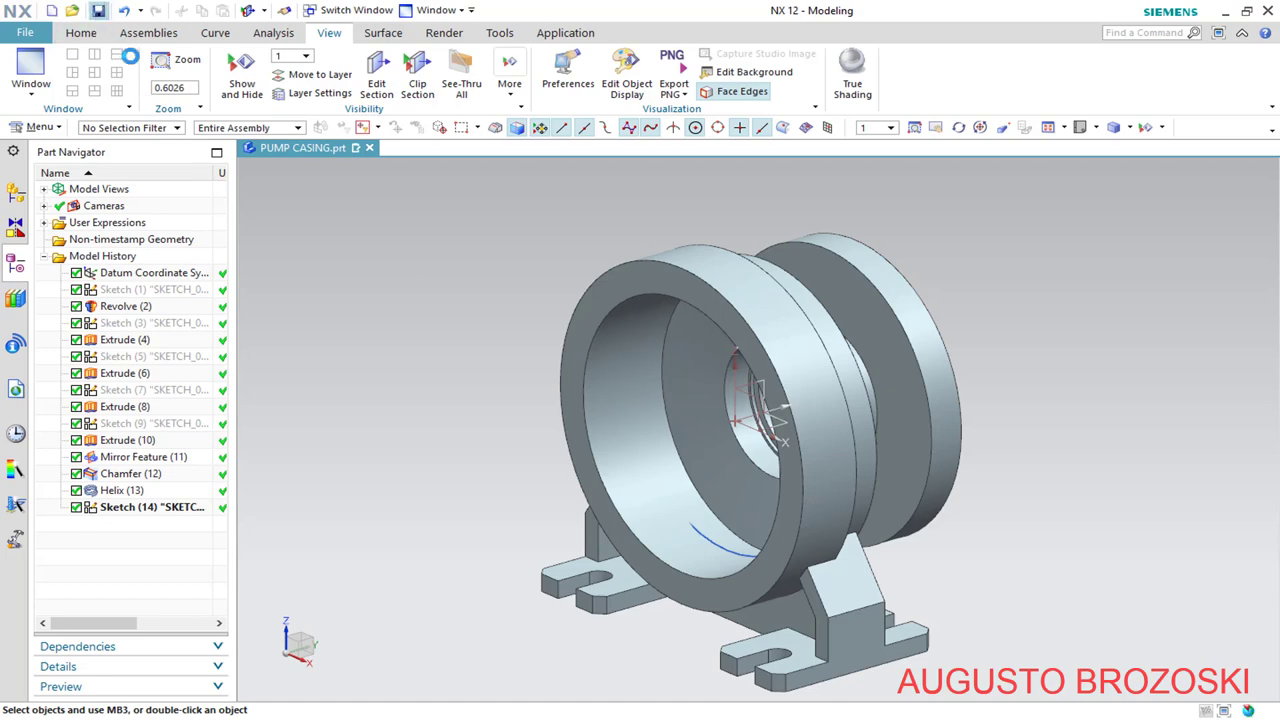
Save the part with Ctrl+S, then minimize the pump drawing PDF to return to NX
key(ctrl+s)
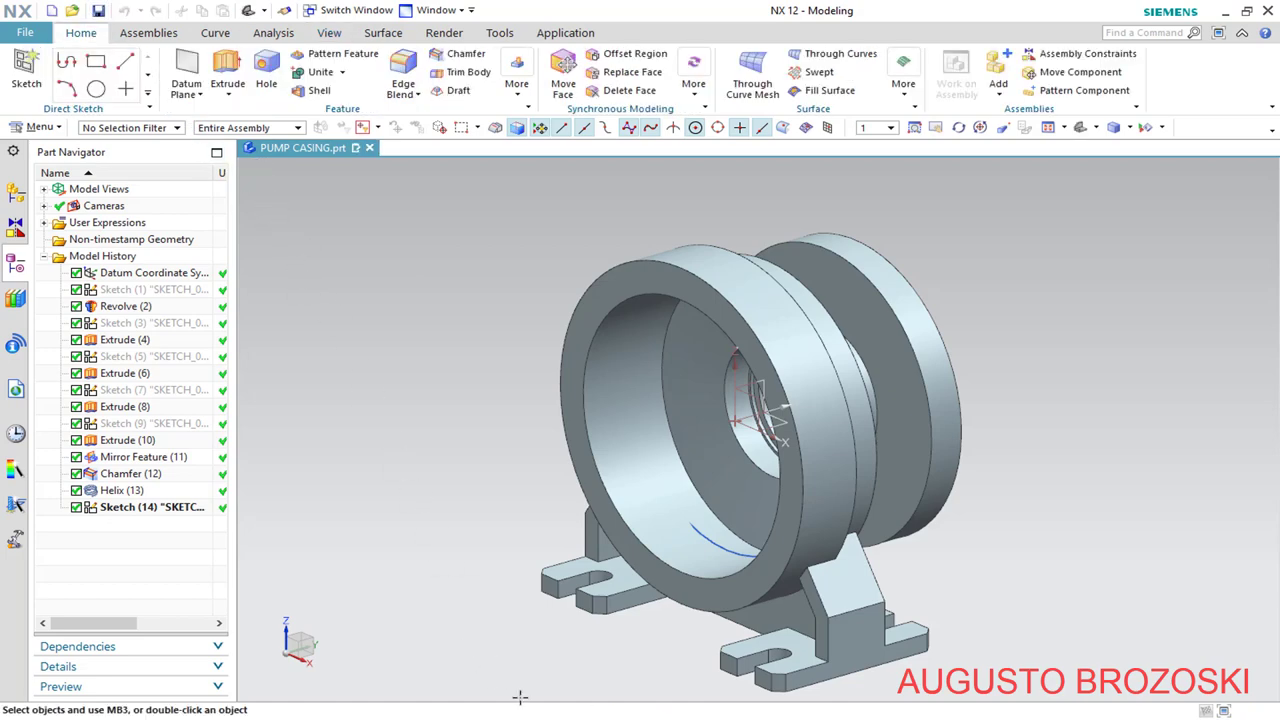
key(alt+Tab)
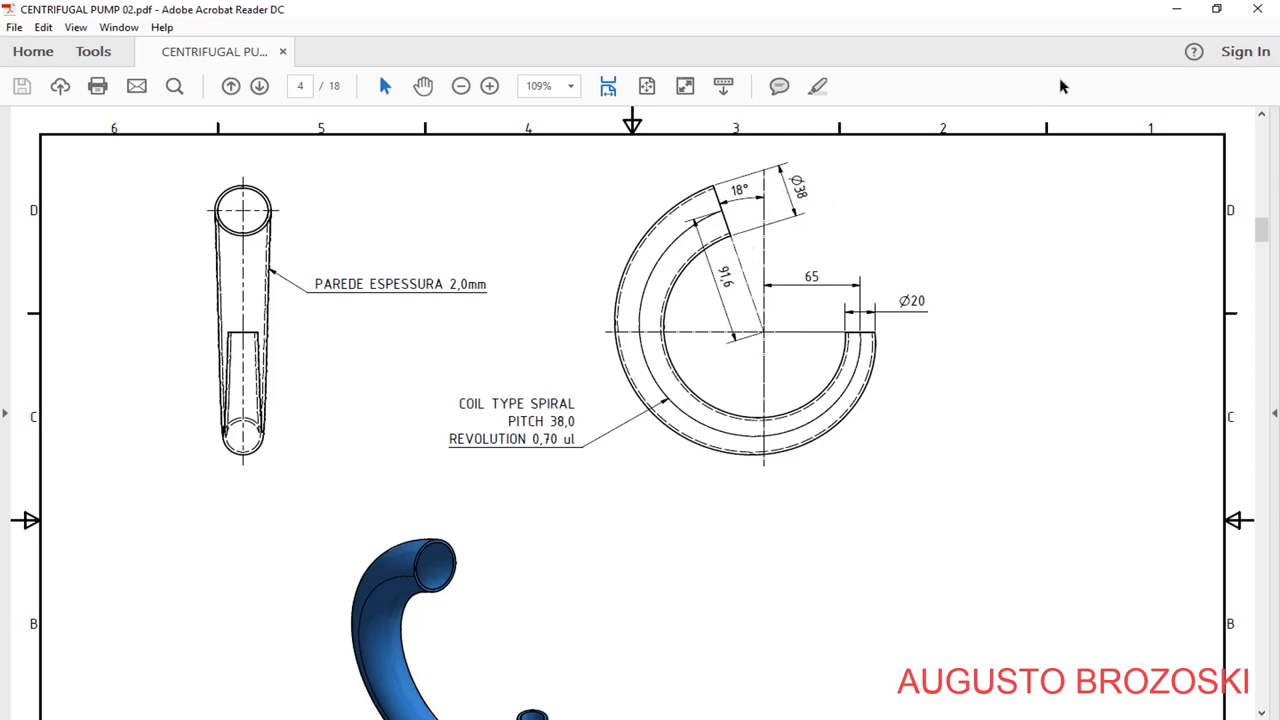
click(1178, 12)
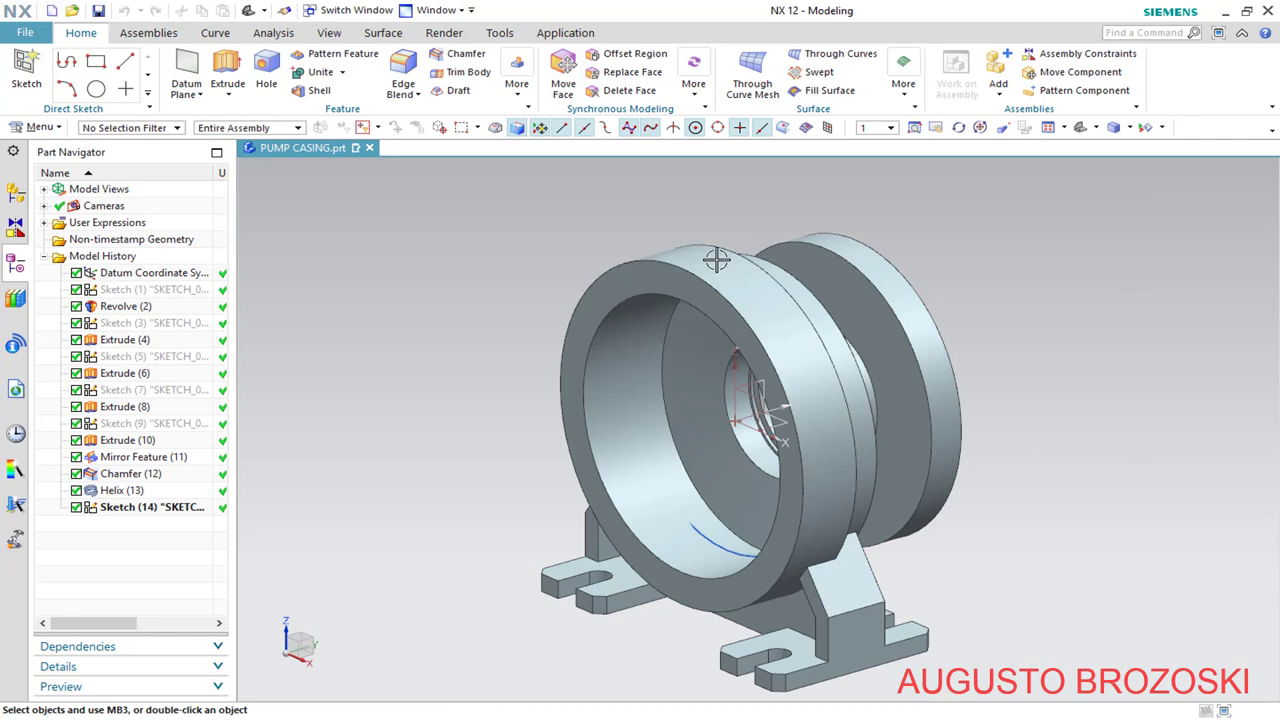
Switch to Static Wireframe and start a Curves and Points datum plane
click(1130, 128)
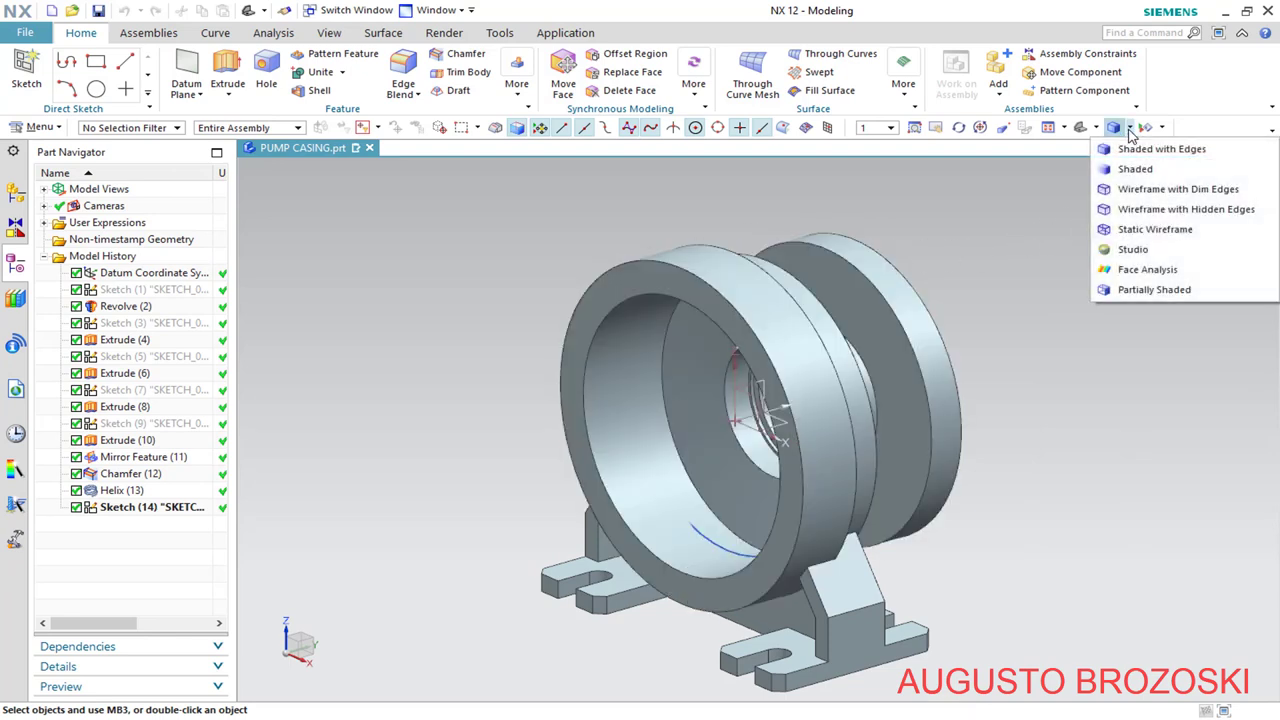
click(1136, 230)
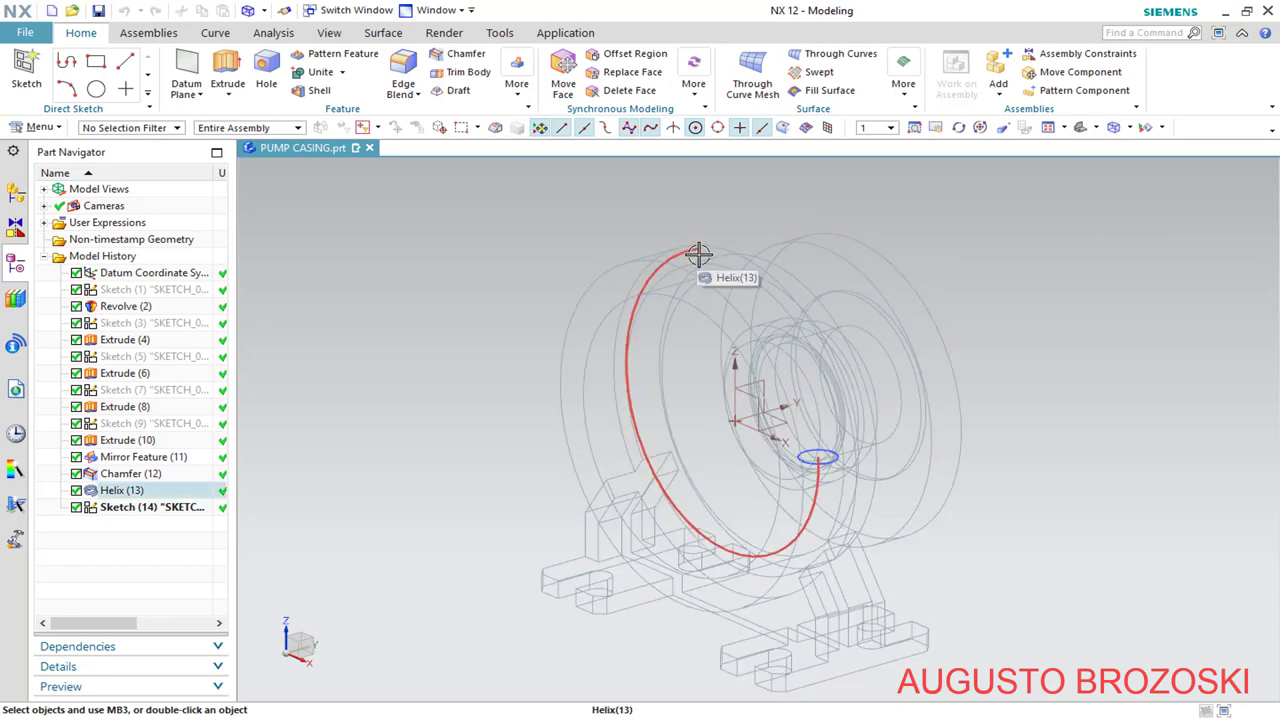
click(186, 79)
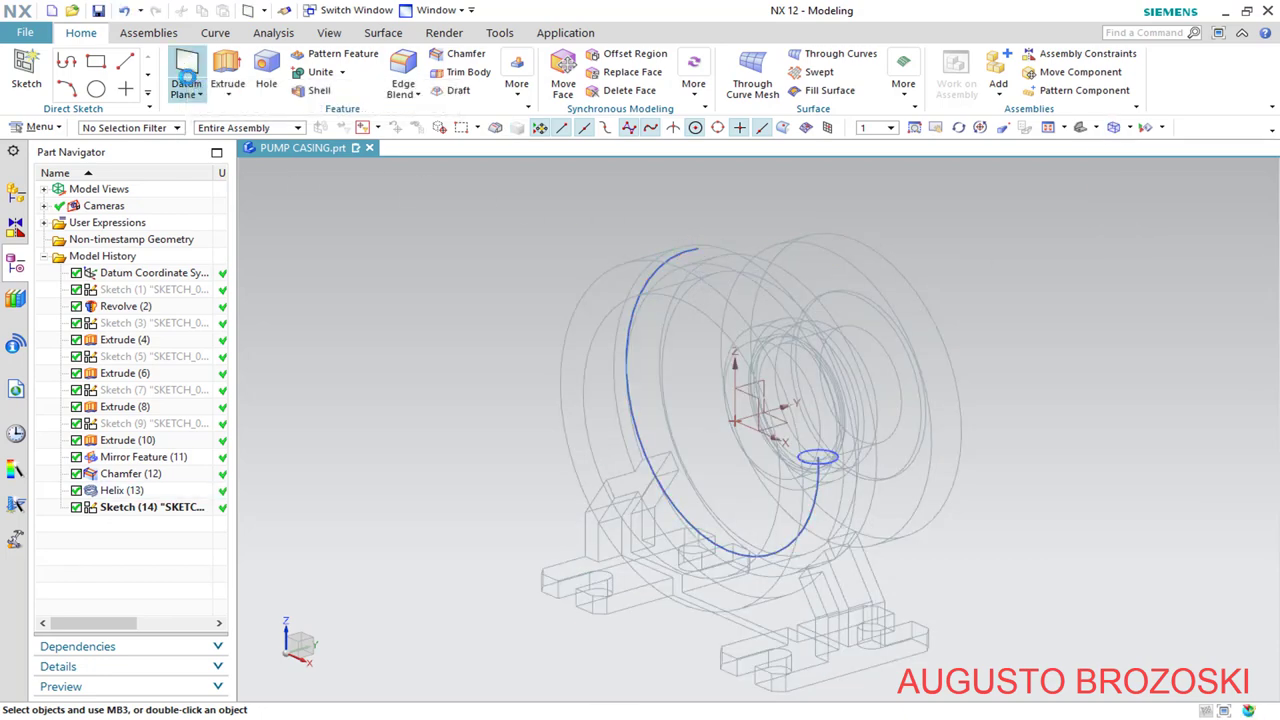
click(361, 60)
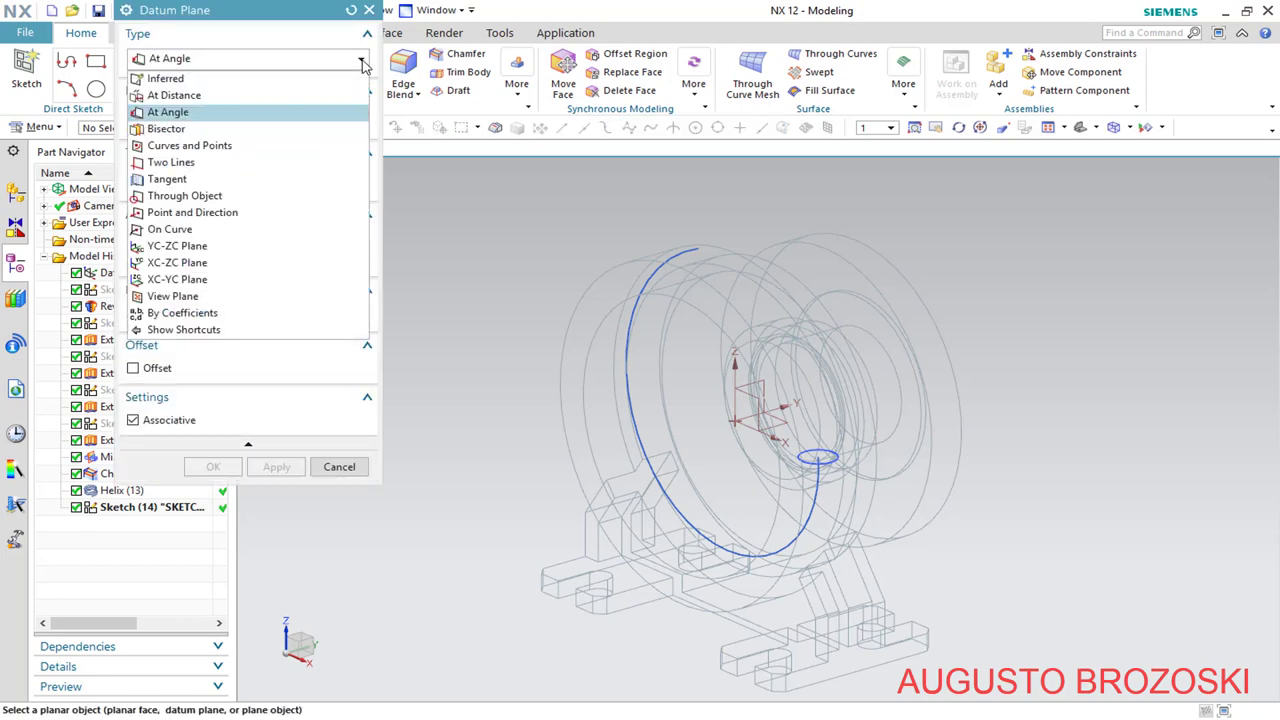
click(211, 146)
Define the datum plane through the CSYS origin, an arc centre and the helix end point
scroll(735, 455, up, 4)
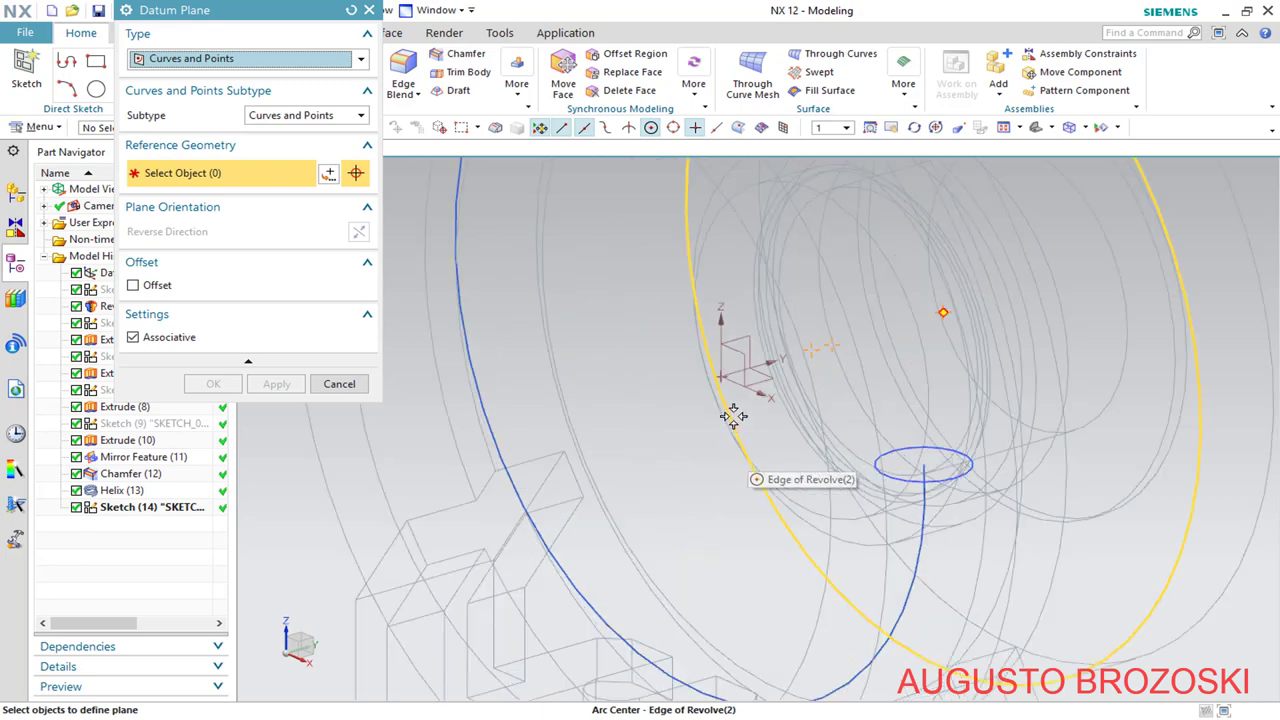
click(722, 377)
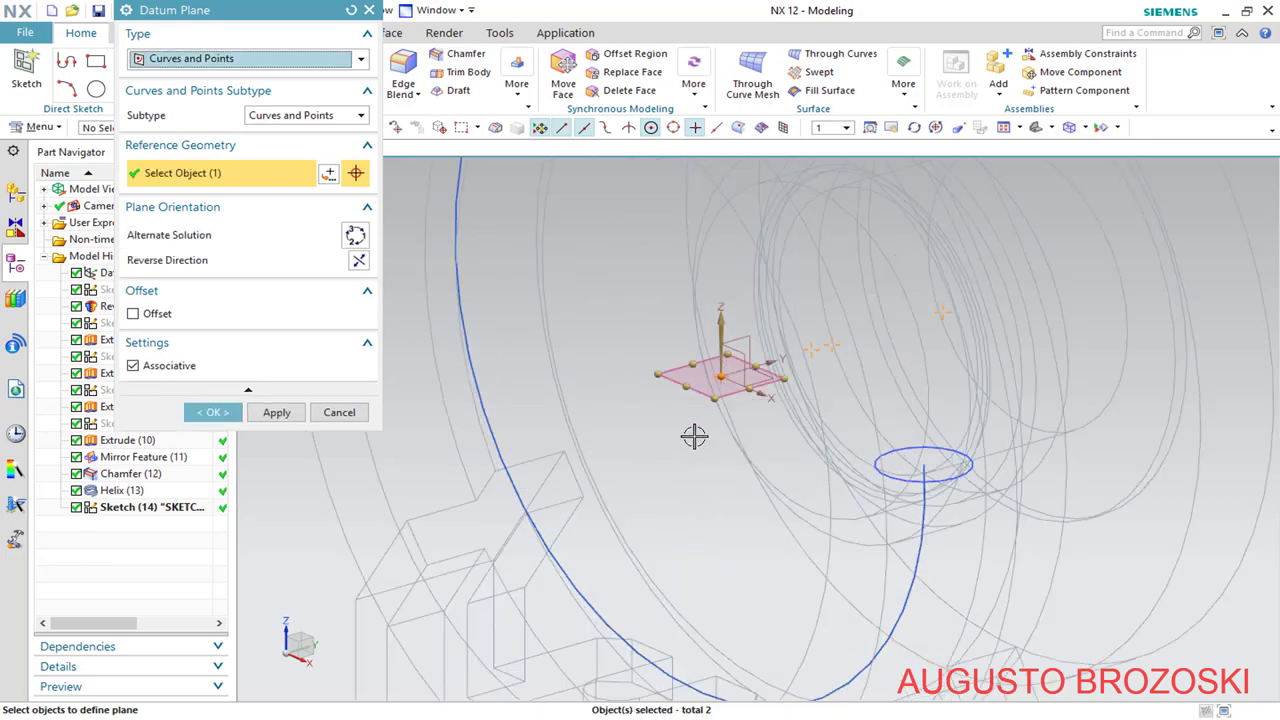
scroll(694, 434, down, 5)
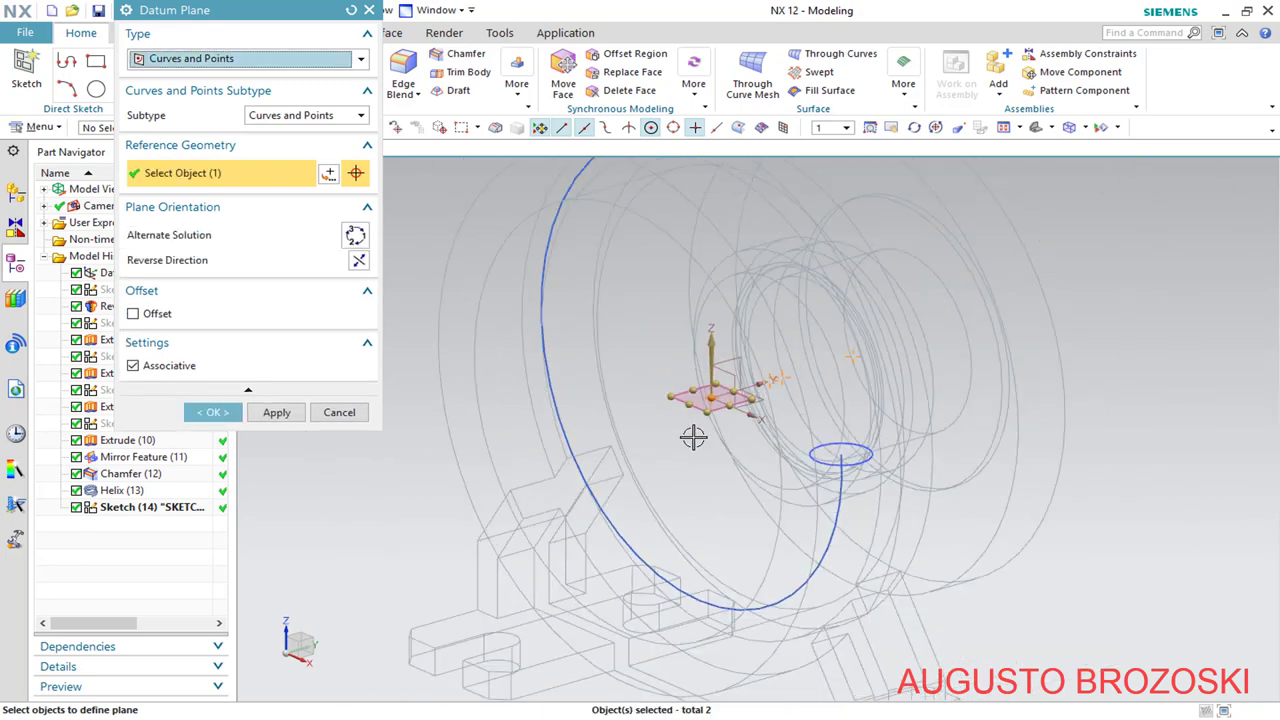
click(851, 208)
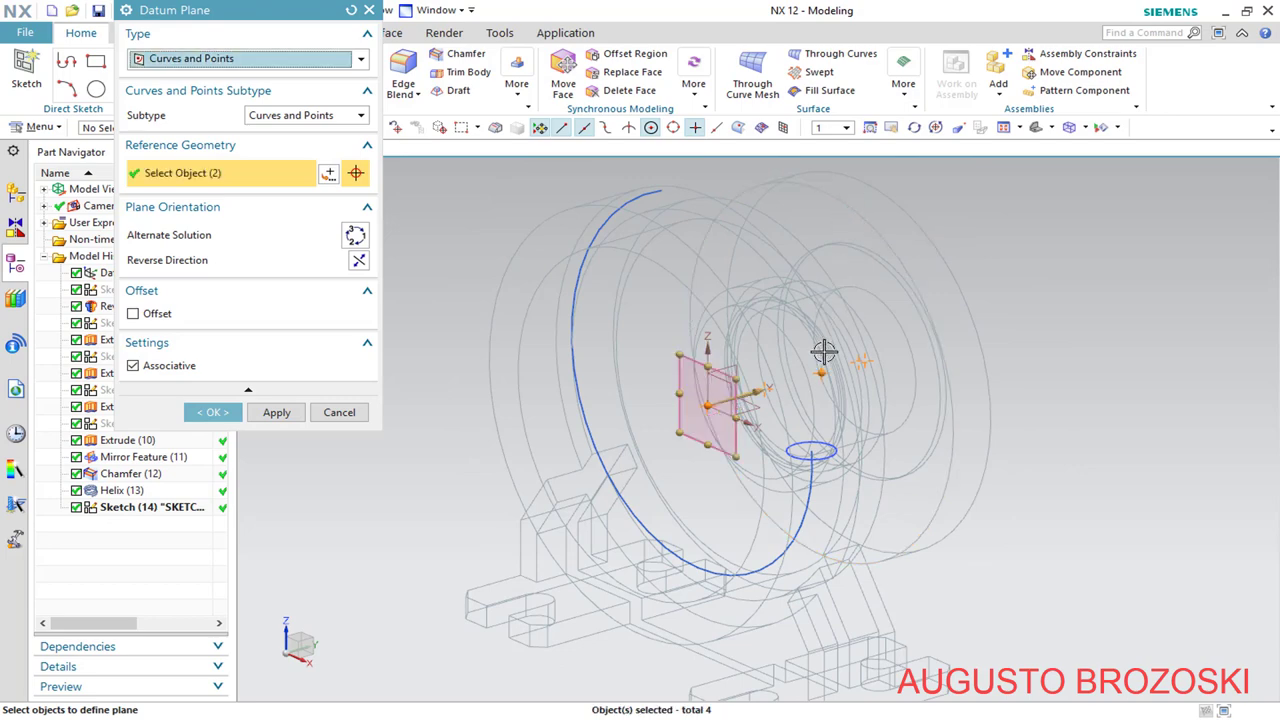
scroll(679, 177, up, 5)
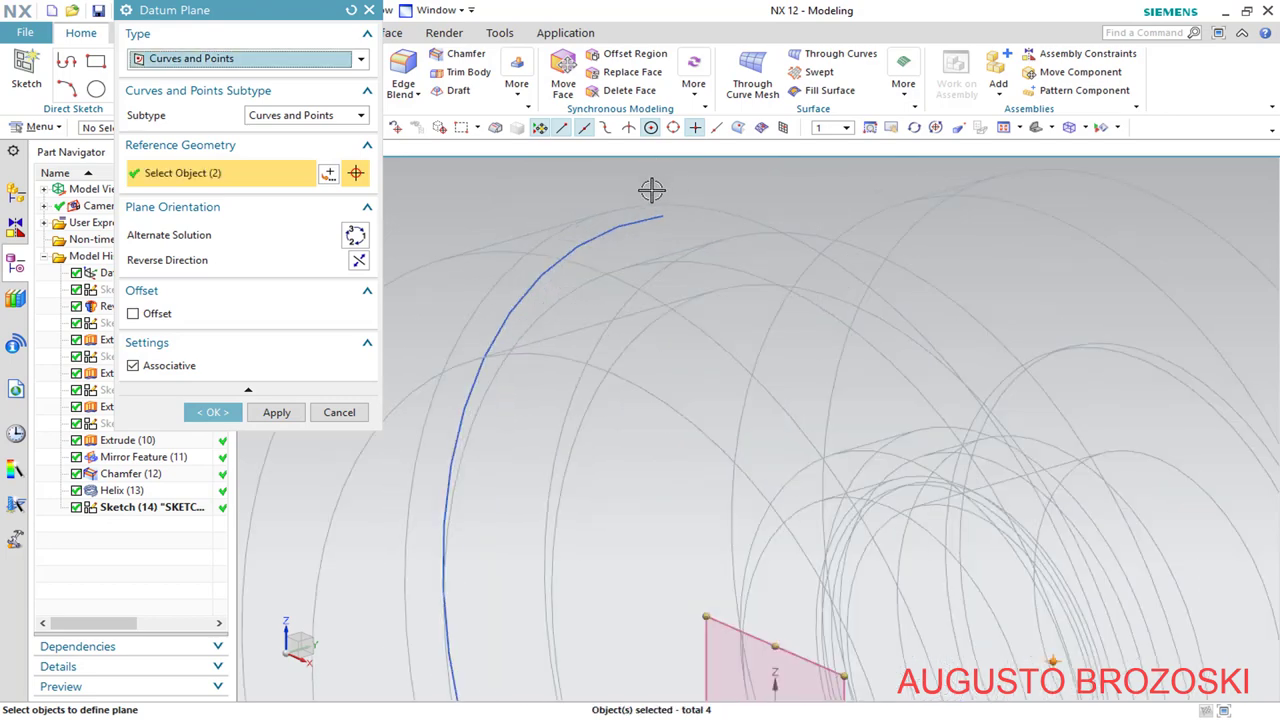
click(664, 224)
scroll(645, 300, down, 4)
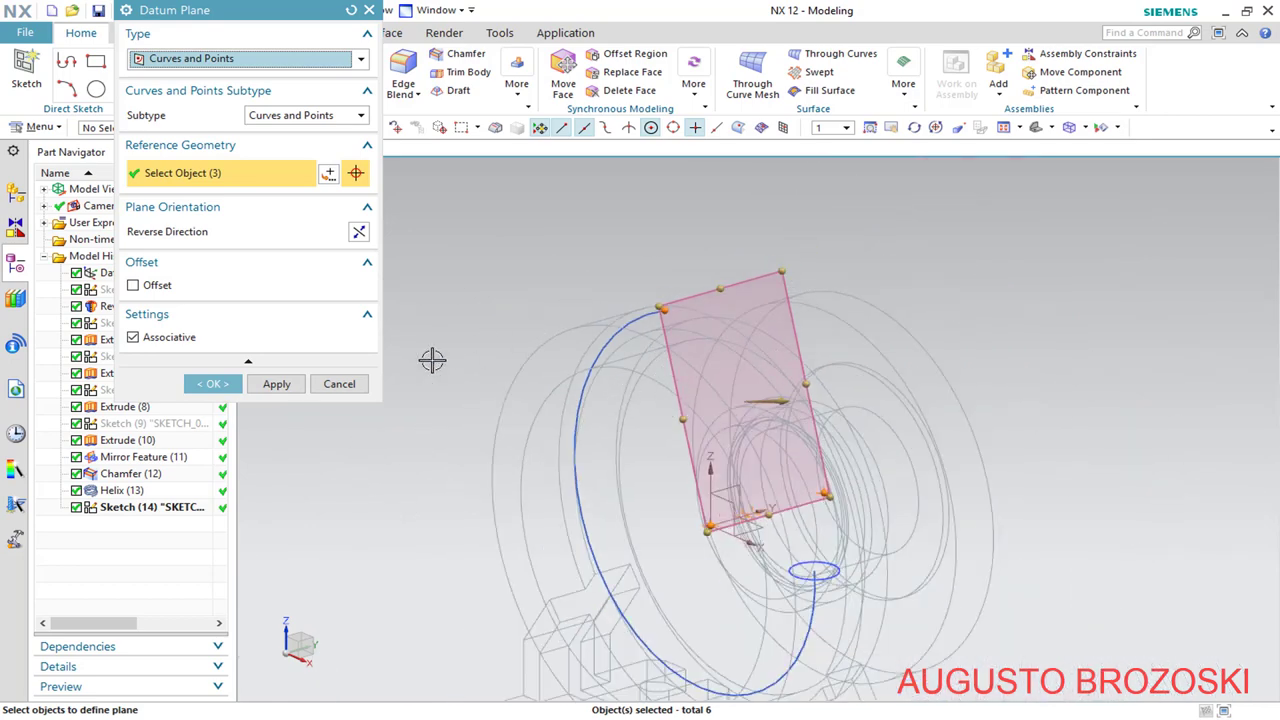
click(213, 383)
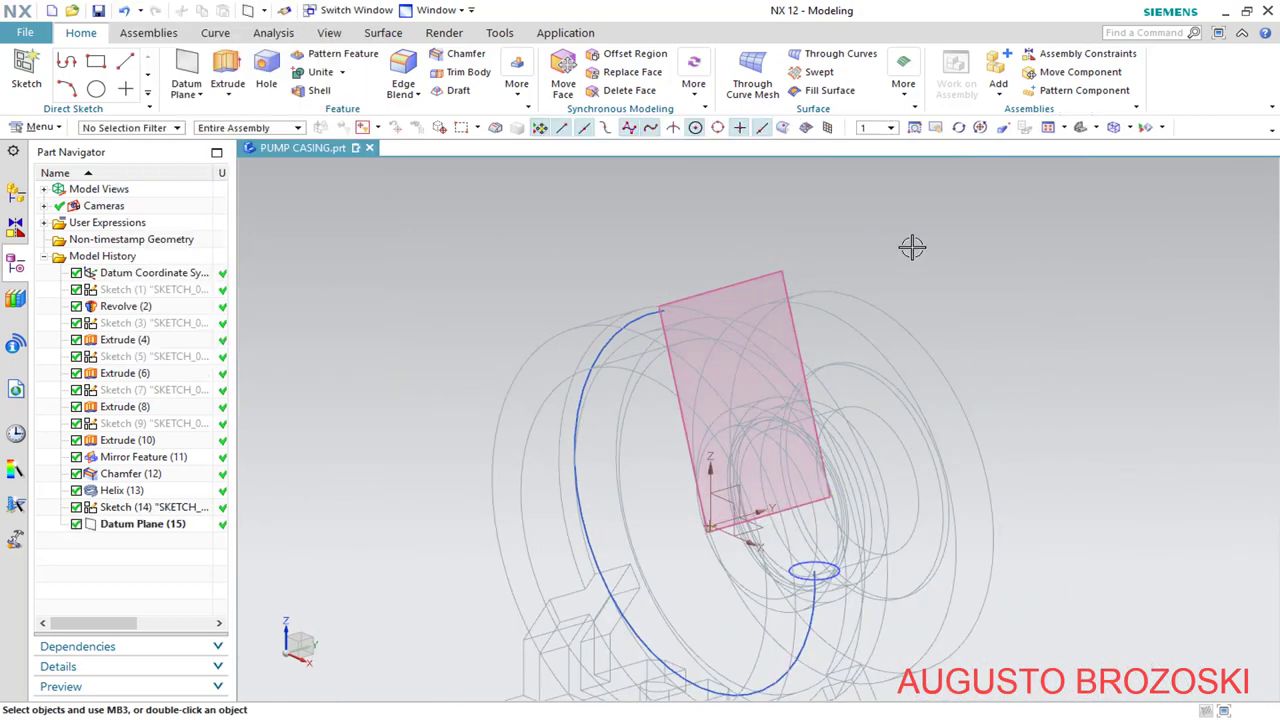
Restore Shaded with Edges in trimetric view and create Sketch (16) on Datum Plane (15)
click(1129, 128)
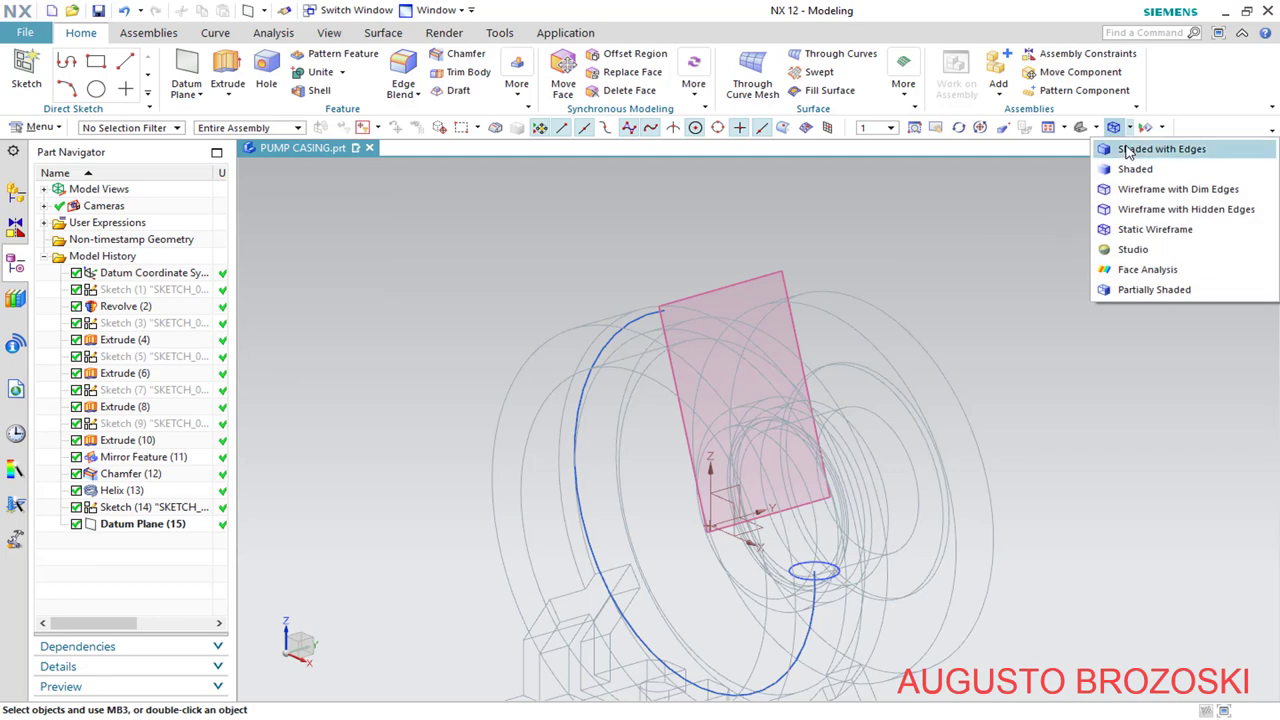
click(1152, 146)
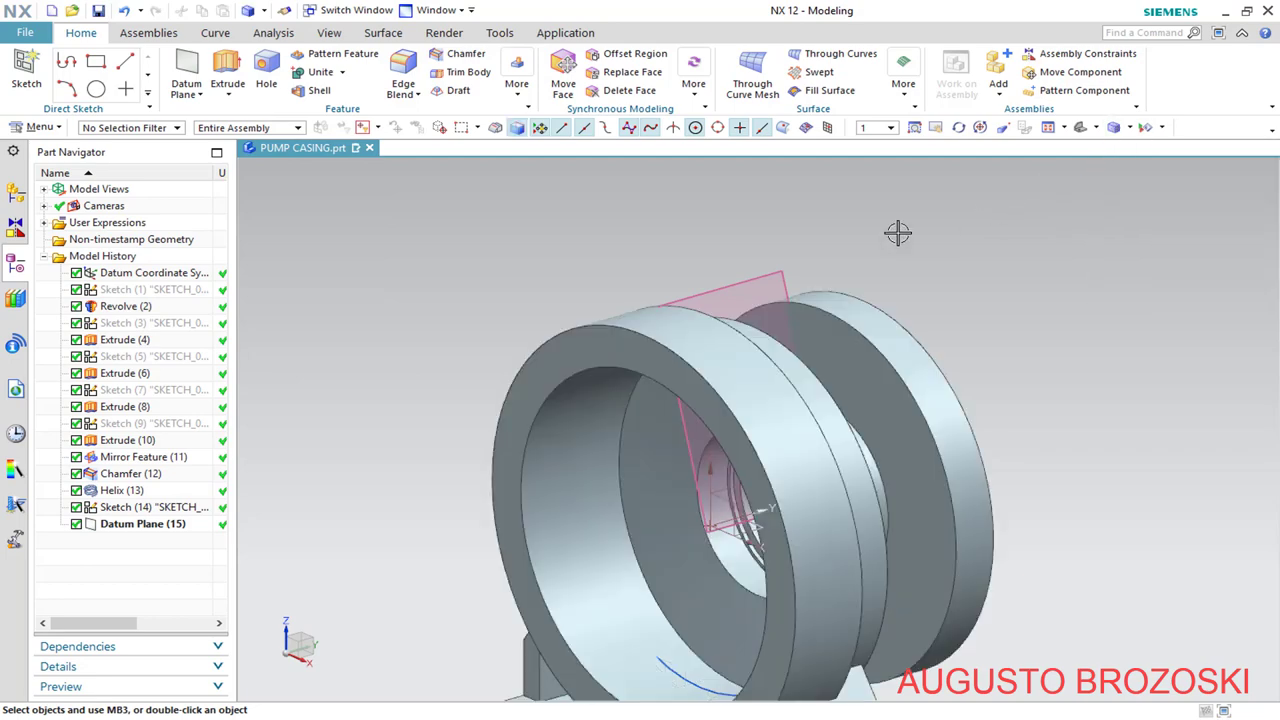
click(1080, 128)
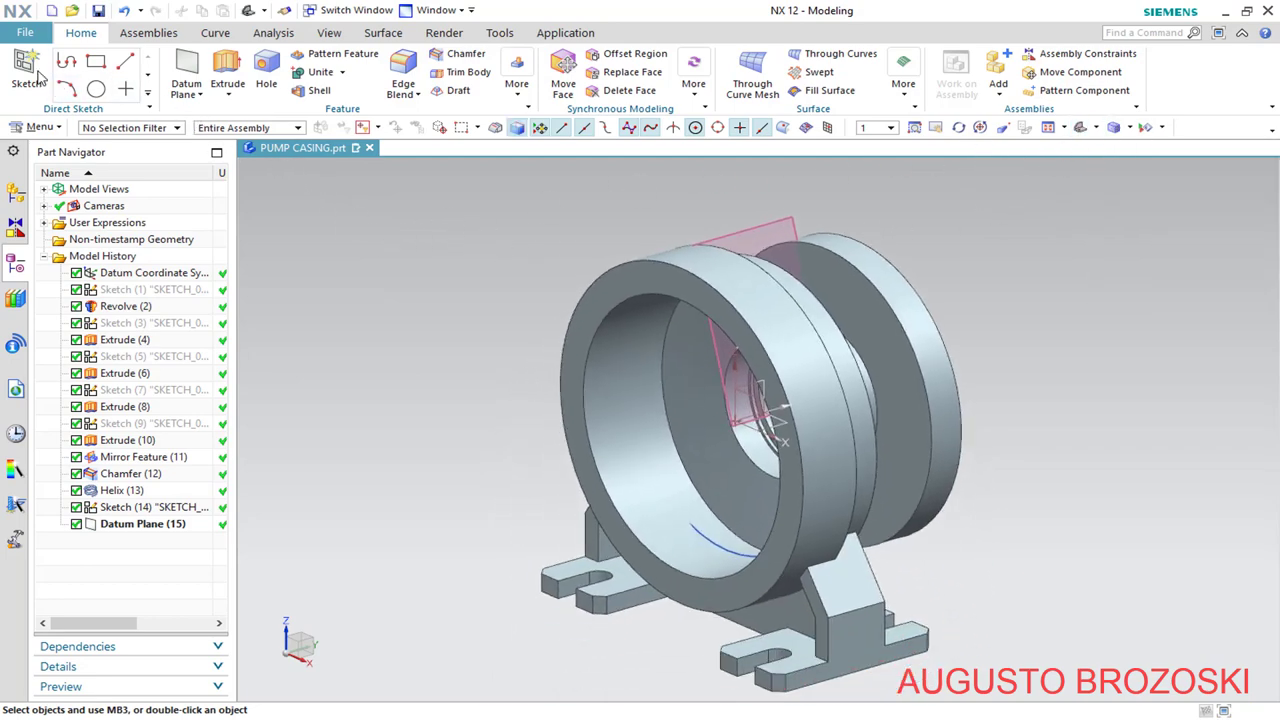
click(38, 76)
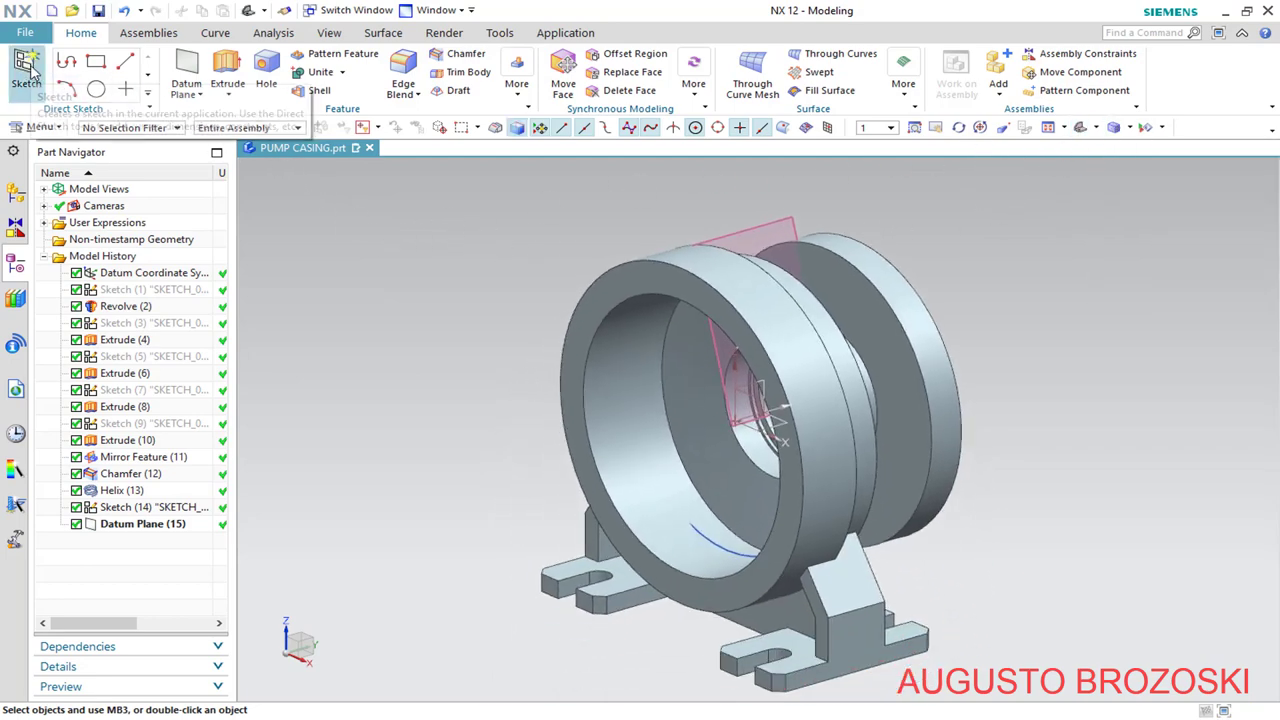
click(755, 226)
click(278, 224)
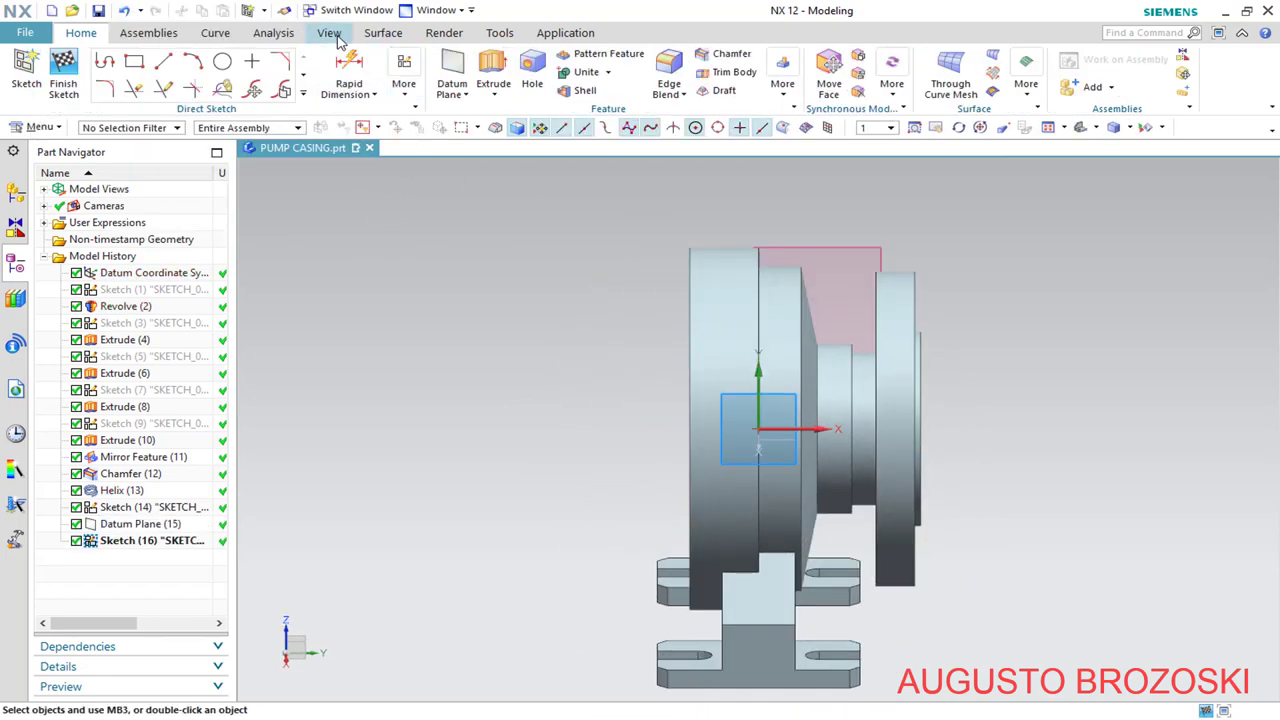
click(330, 33)
Edit the section so Datum Plane (15) cuts the casing, viewed in trimetric
click(376, 82)
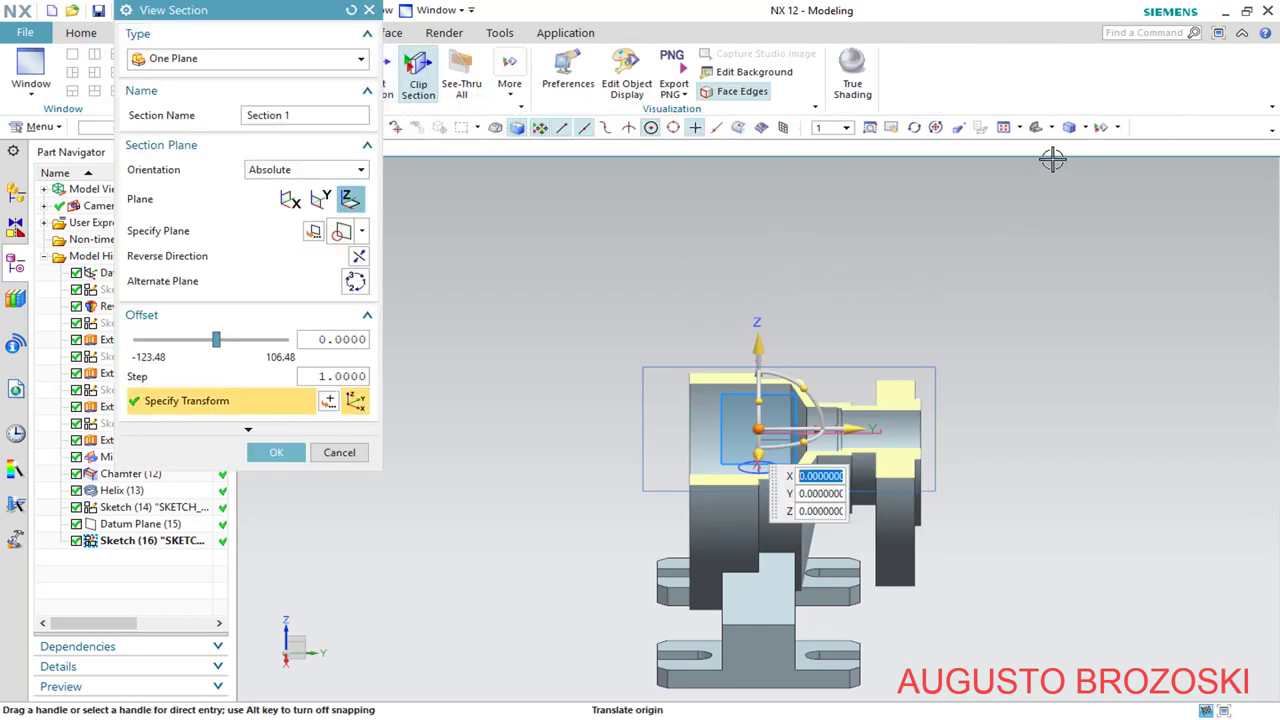
click(1036, 127)
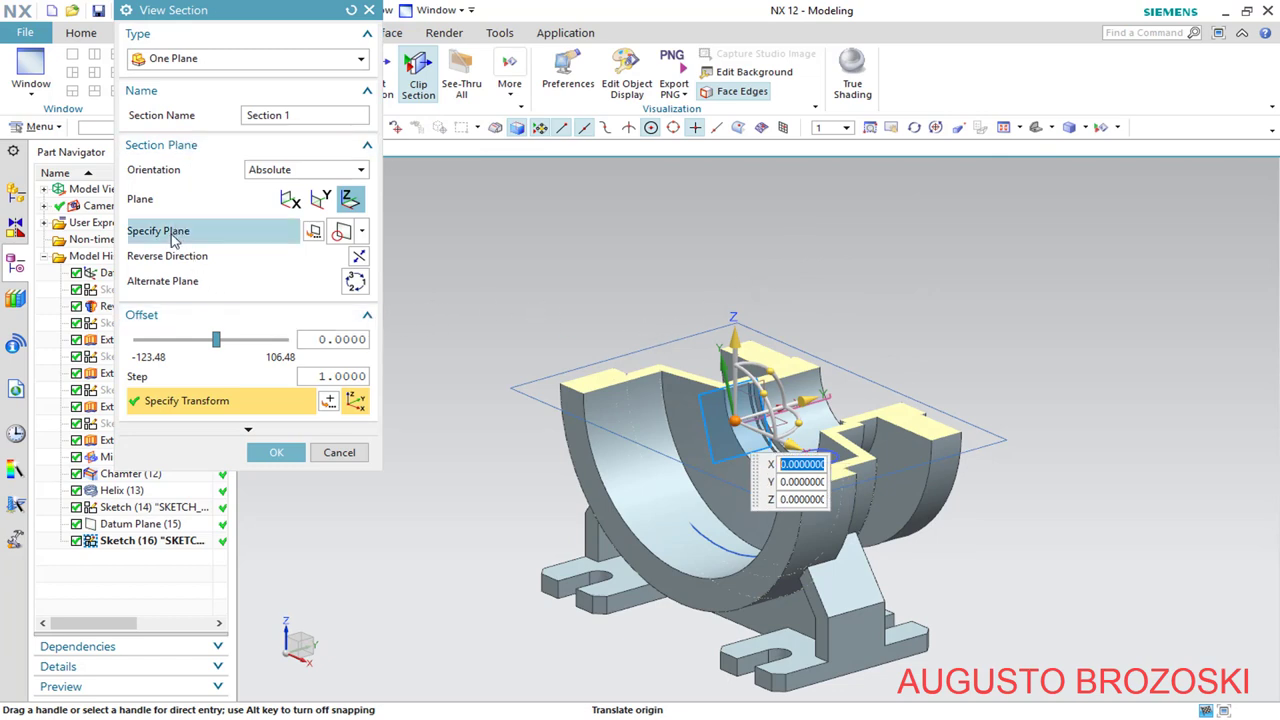
click(172, 238)
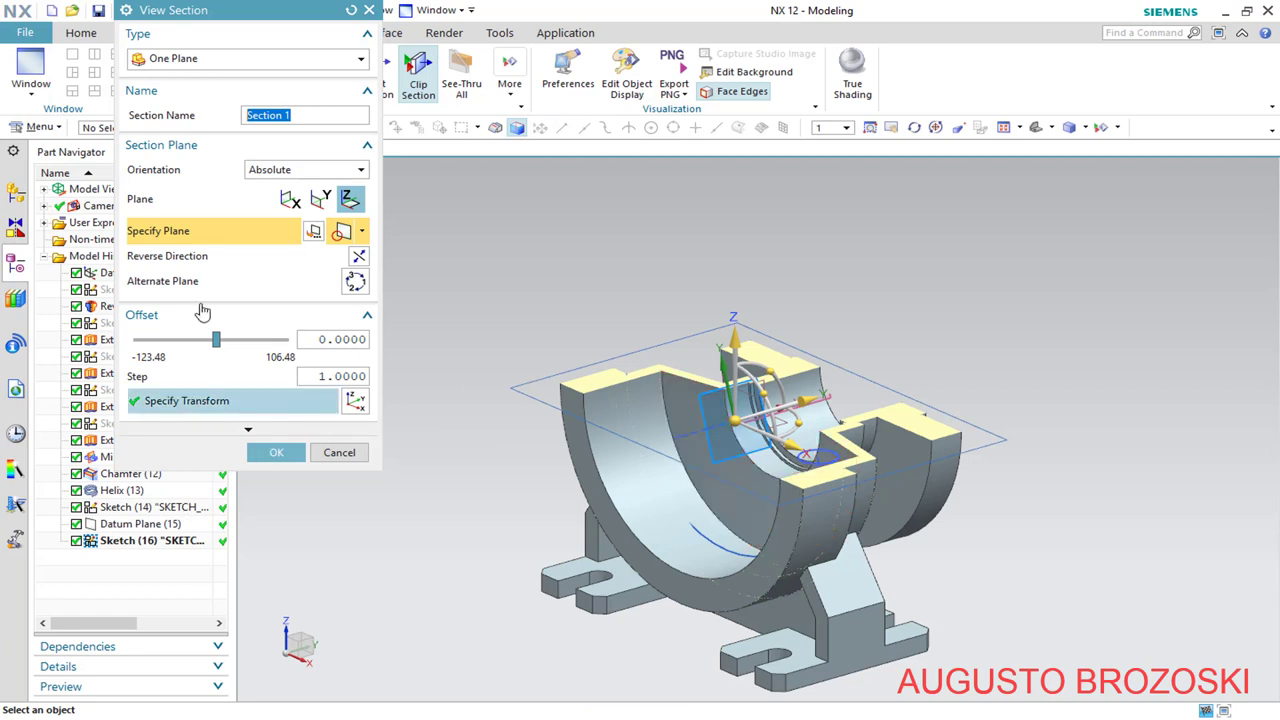
click(137, 524)
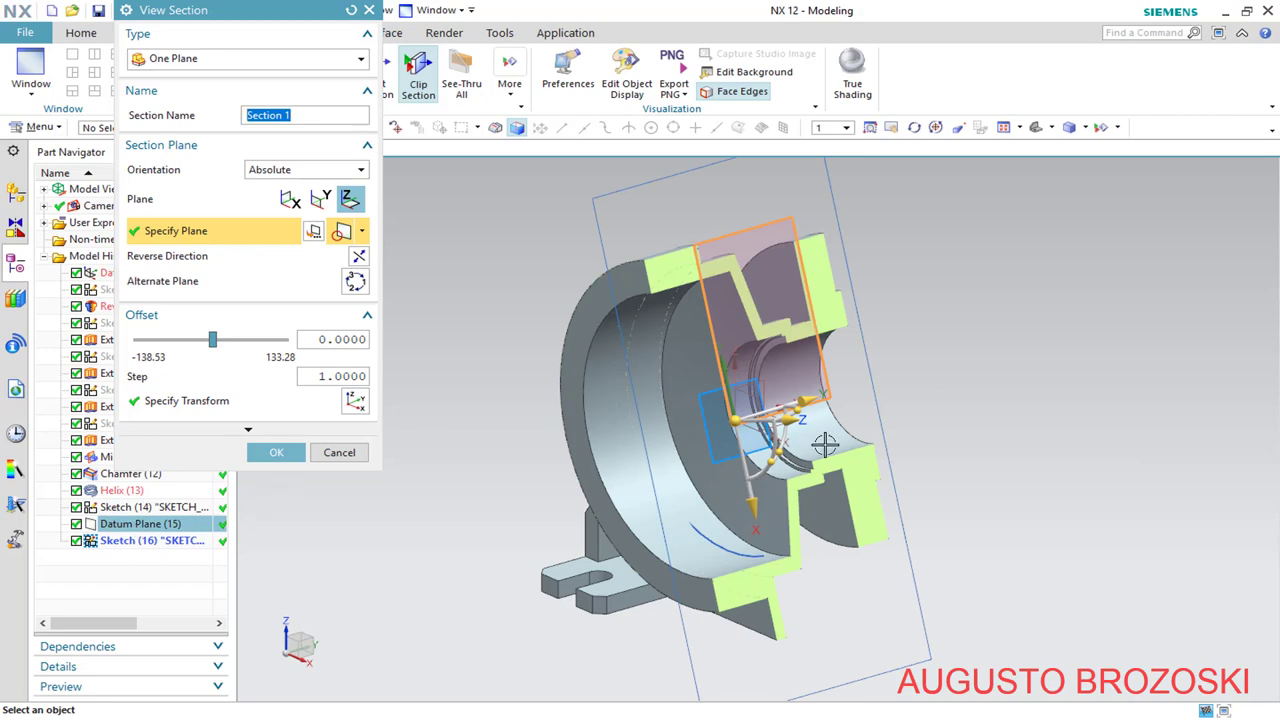
click(273, 452)
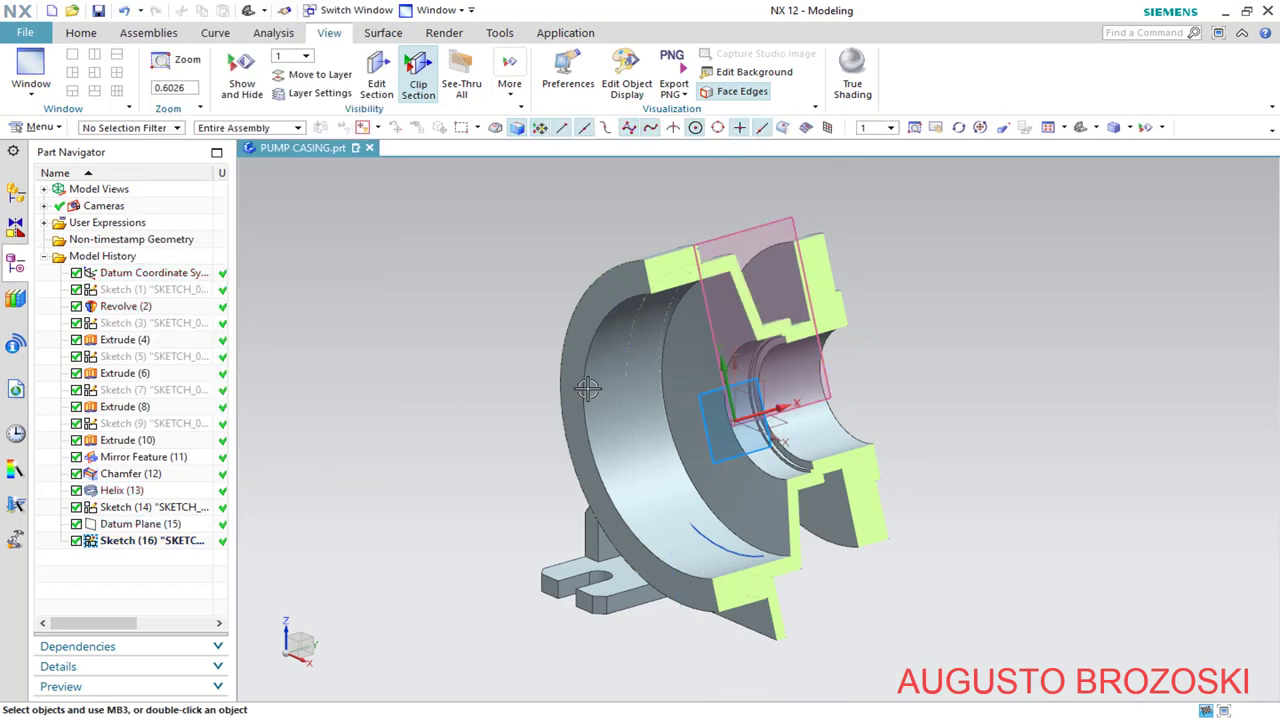
scroll(708, 237, down, 1)
scroll(708, 238, down, 6)
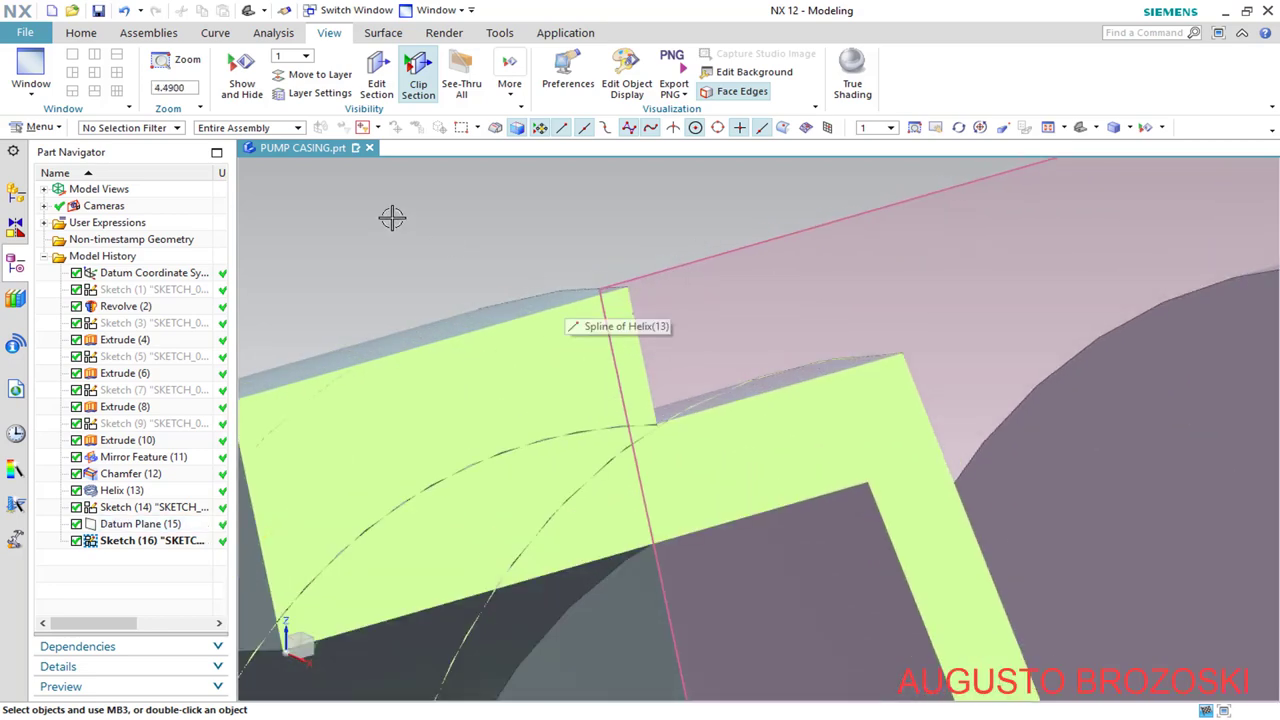
Switch to static wireframe and draw a circle centred on the helix end point
click(82, 34)
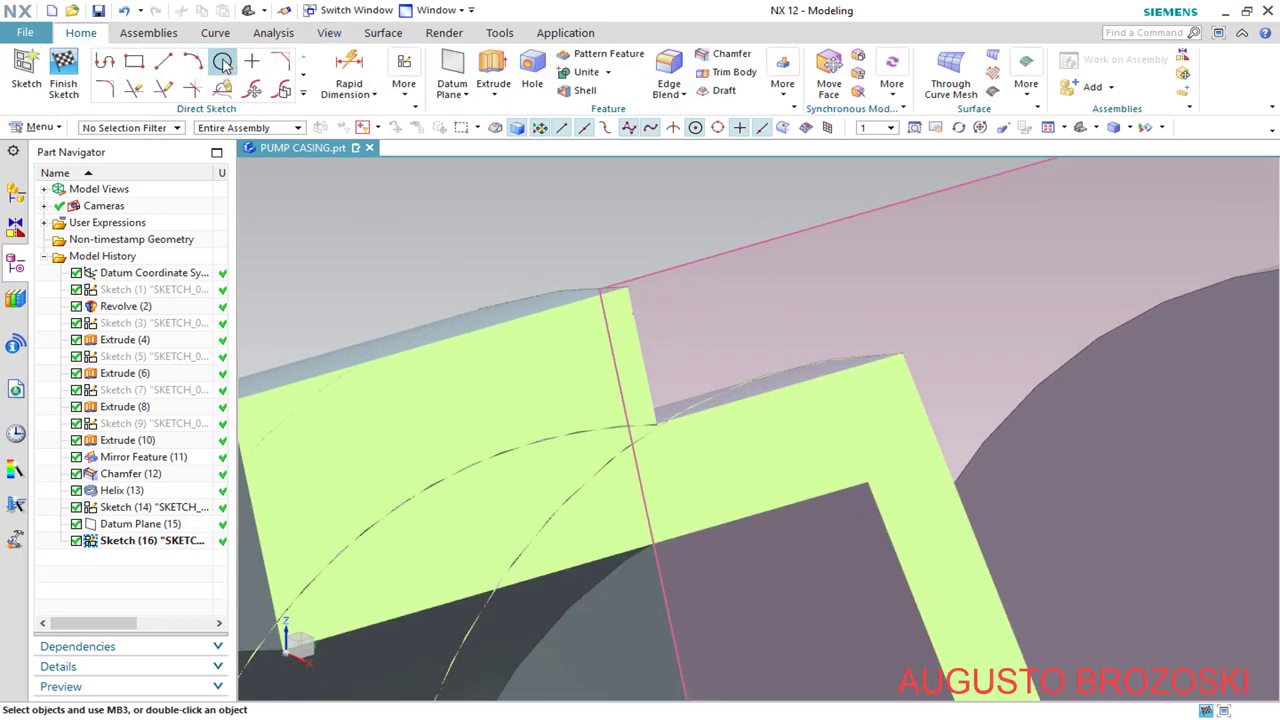
click(222, 62)
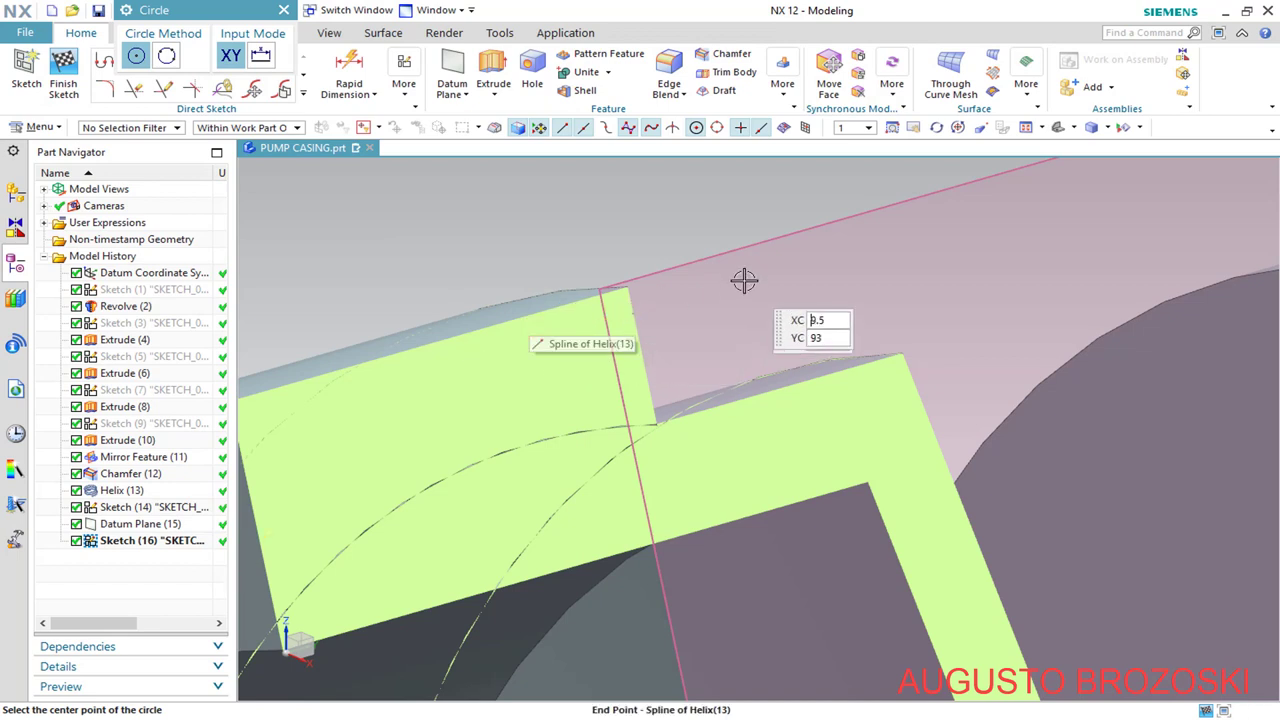
click(1107, 128)
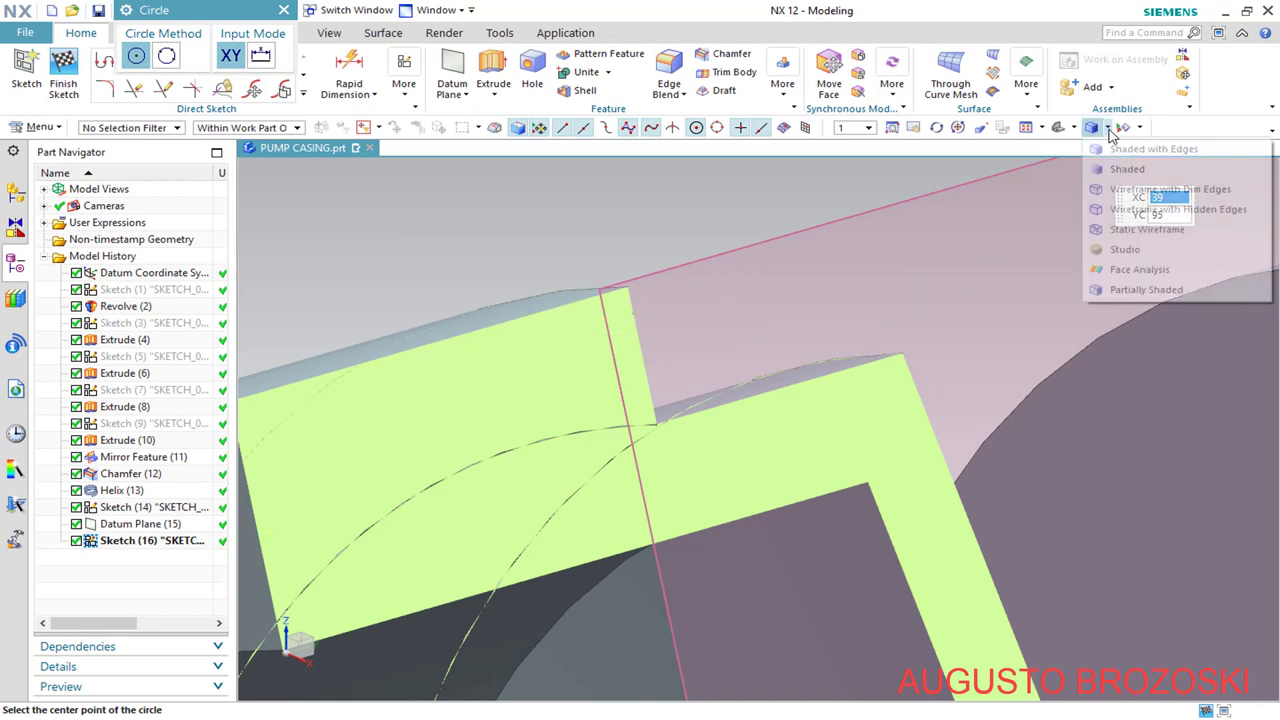
click(1123, 230)
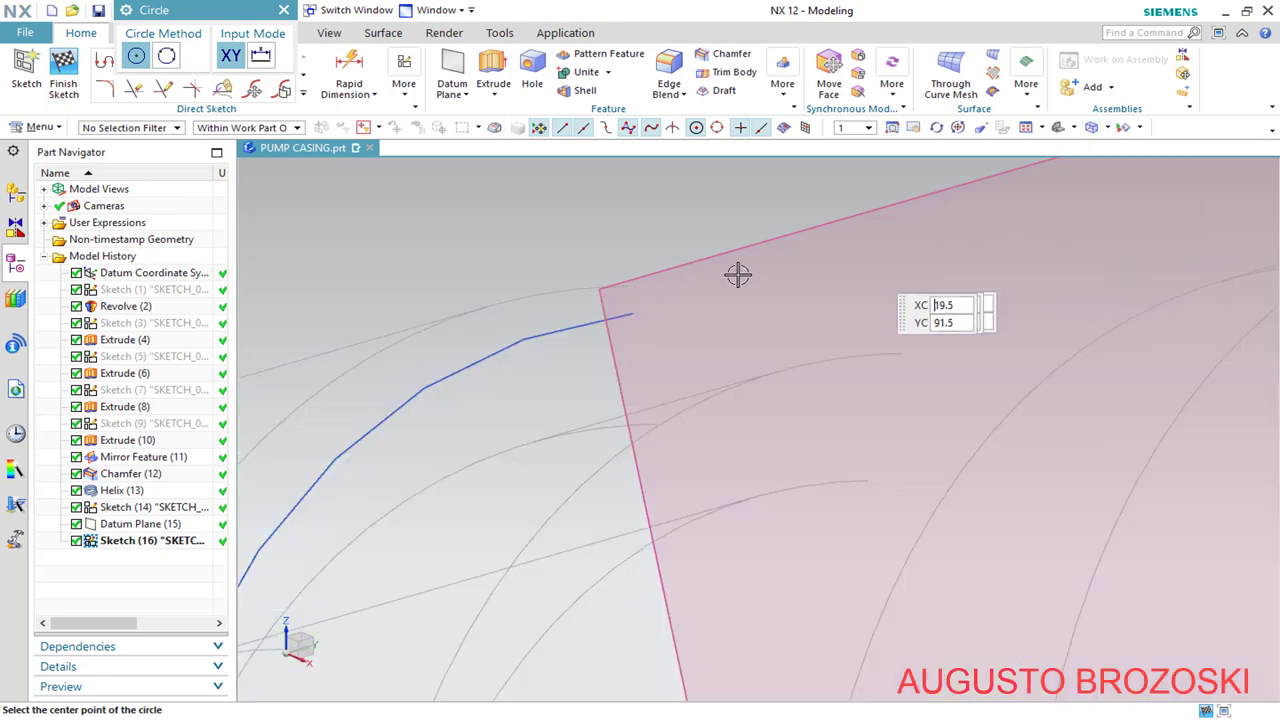
click(633, 313)
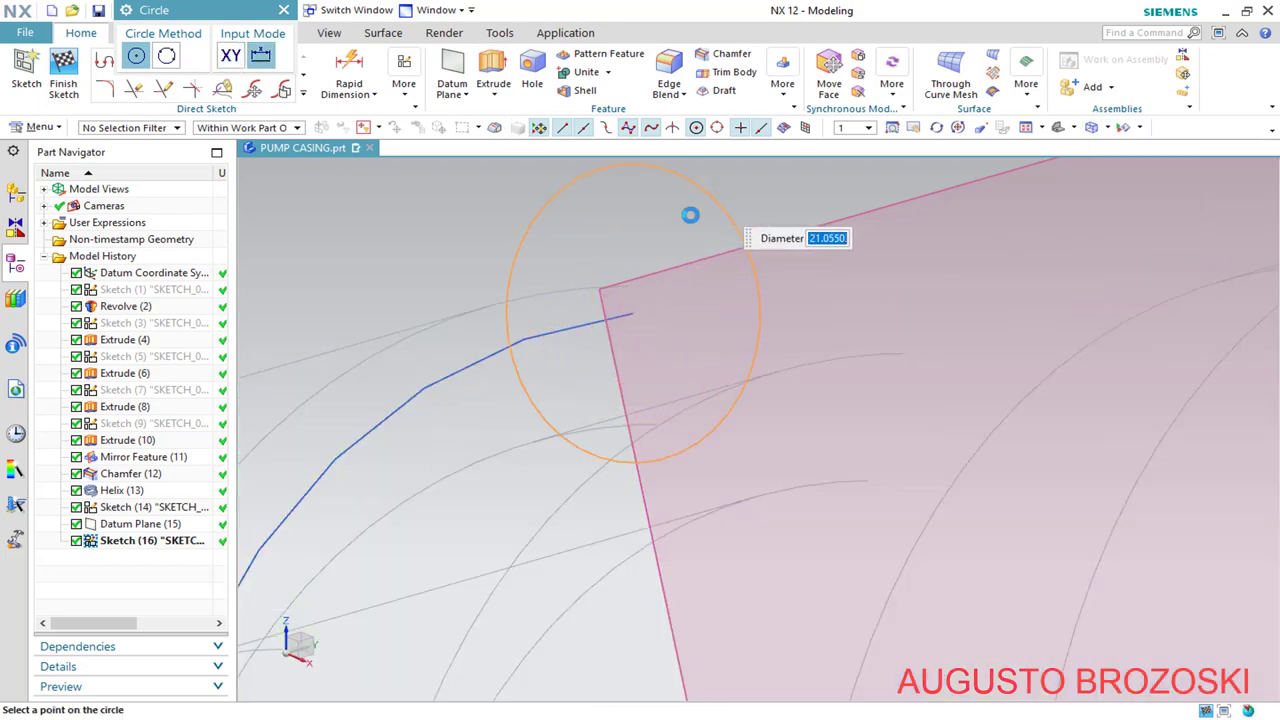
click(690, 215)
middle_drag(666, 266, 463, 171)
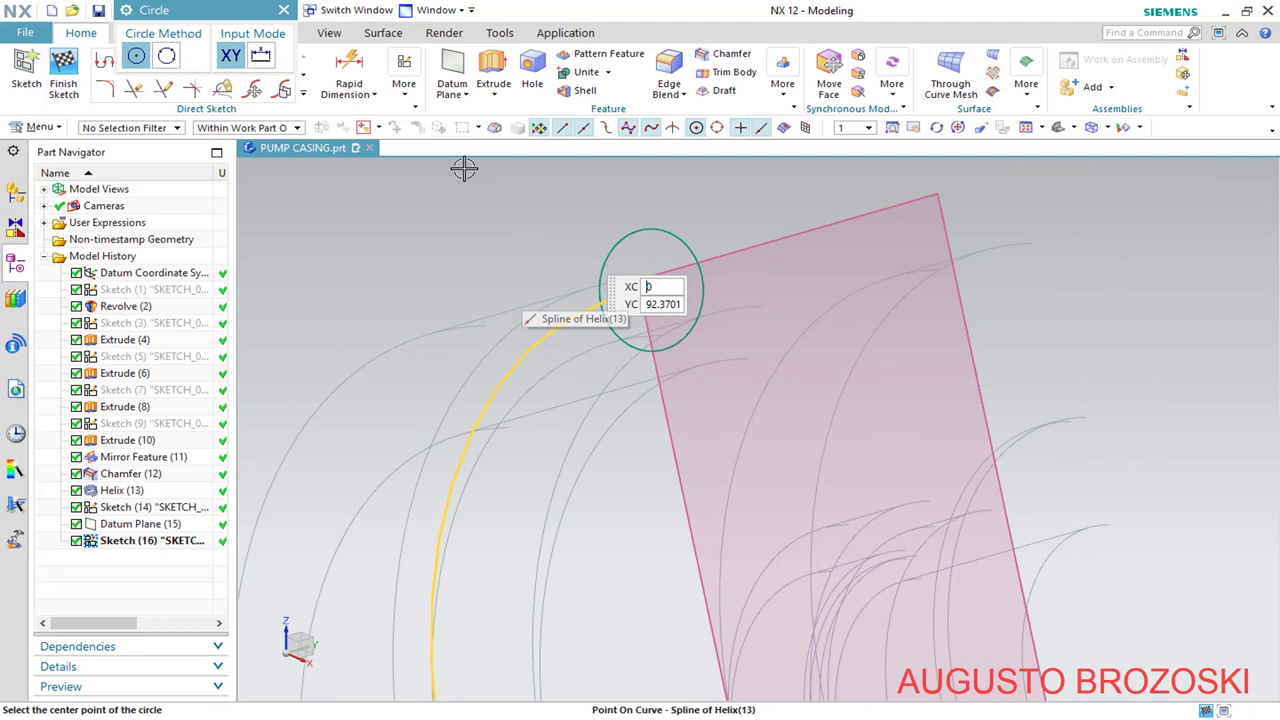
click(283, 10)
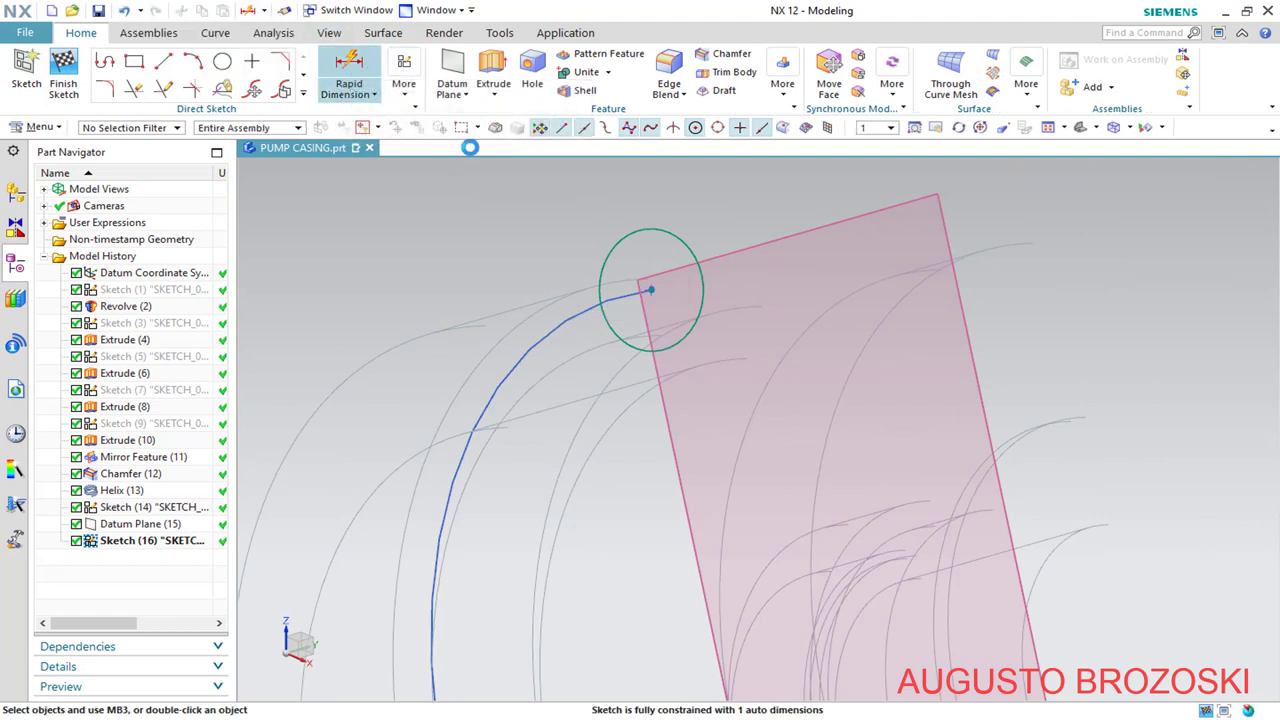
Give the circle a diametral dimension of 38
click(349, 68)
click(360, 250)
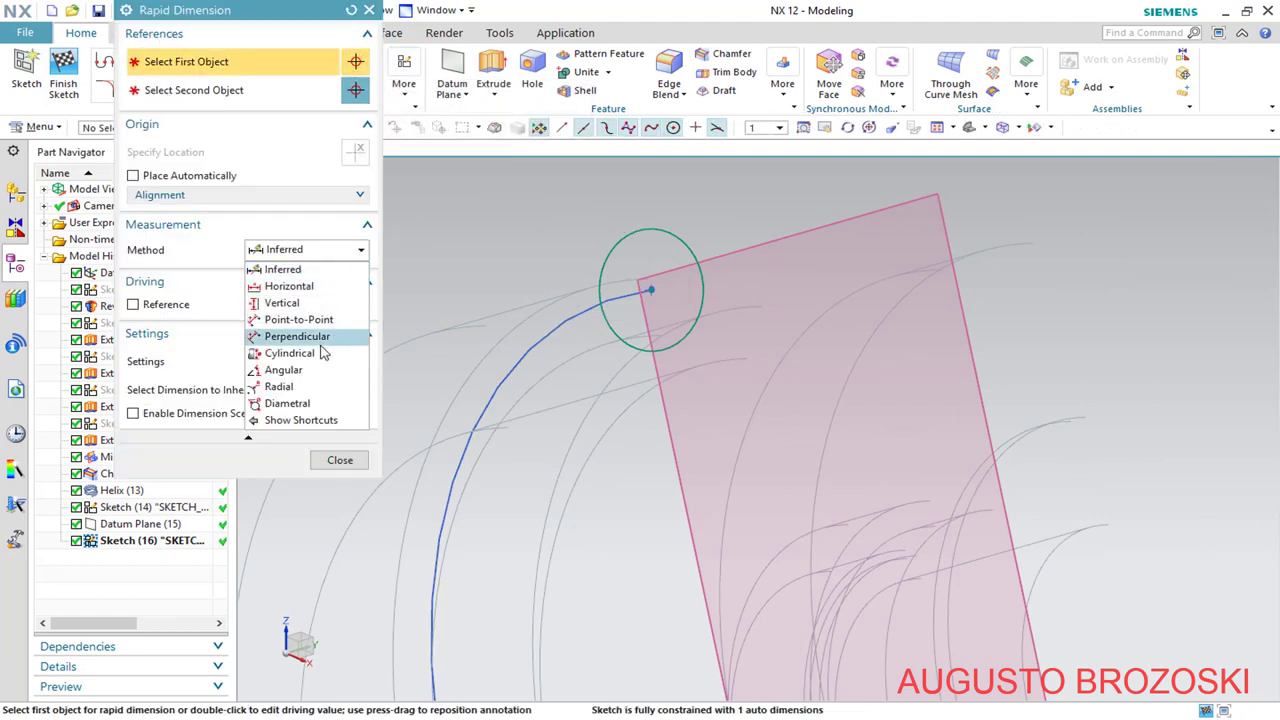
click(311, 403)
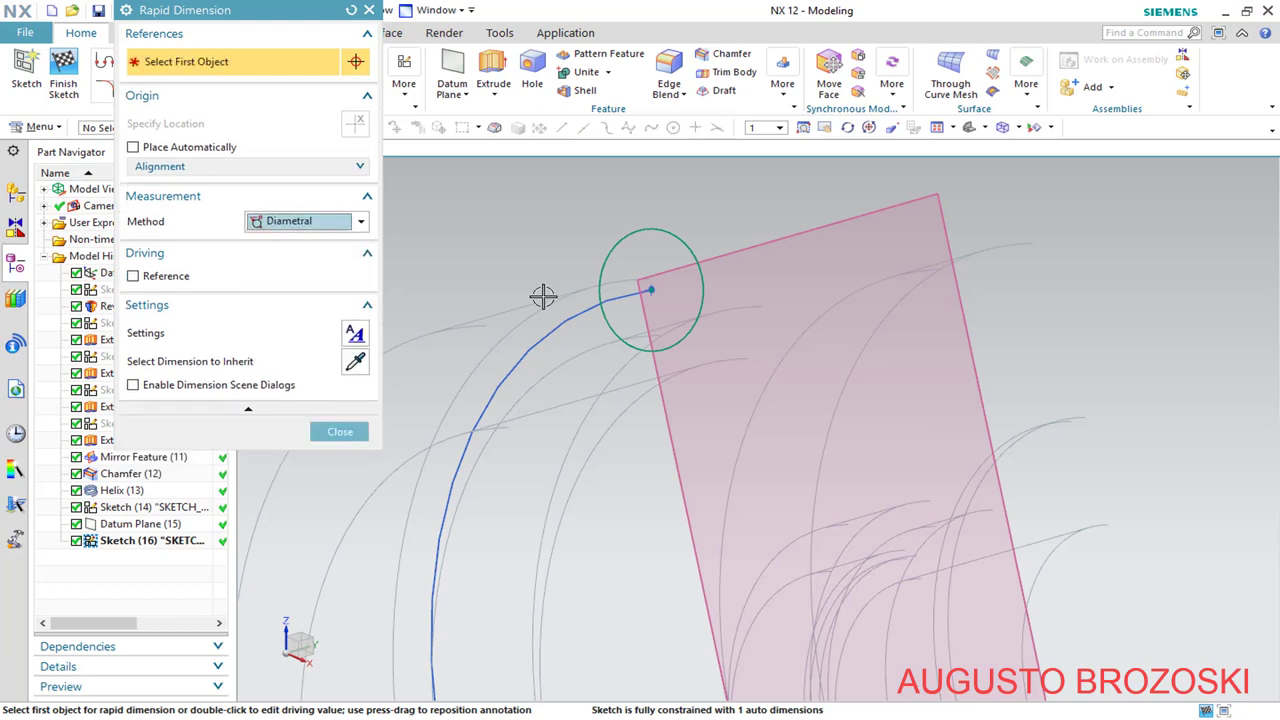
click(681, 249)
click(737, 215)
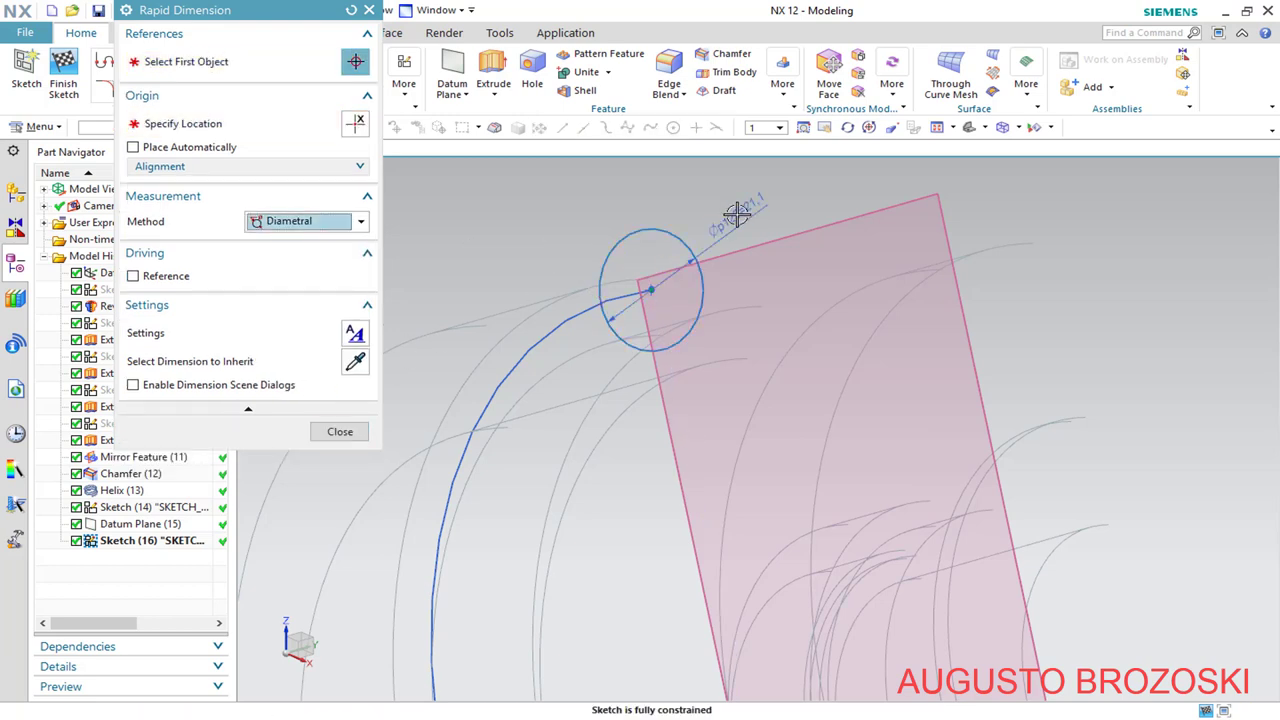
click(737, 215)
text(3)
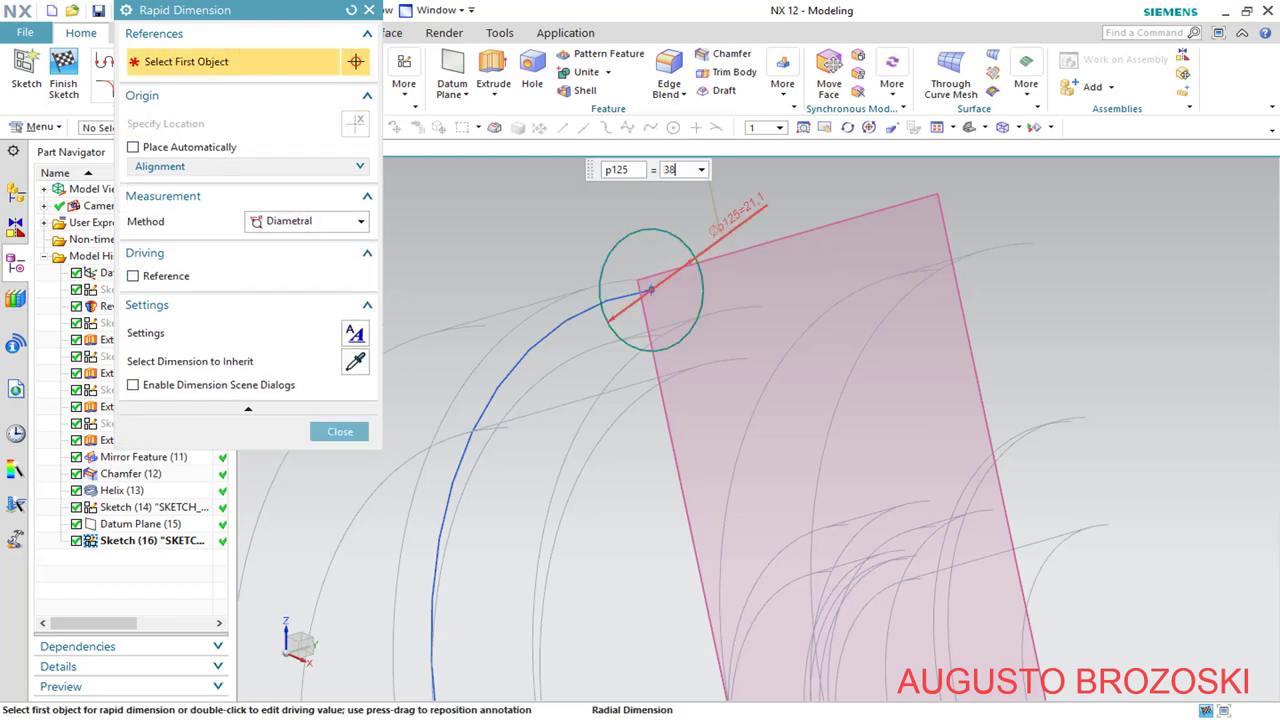
text(8)
key(Return)
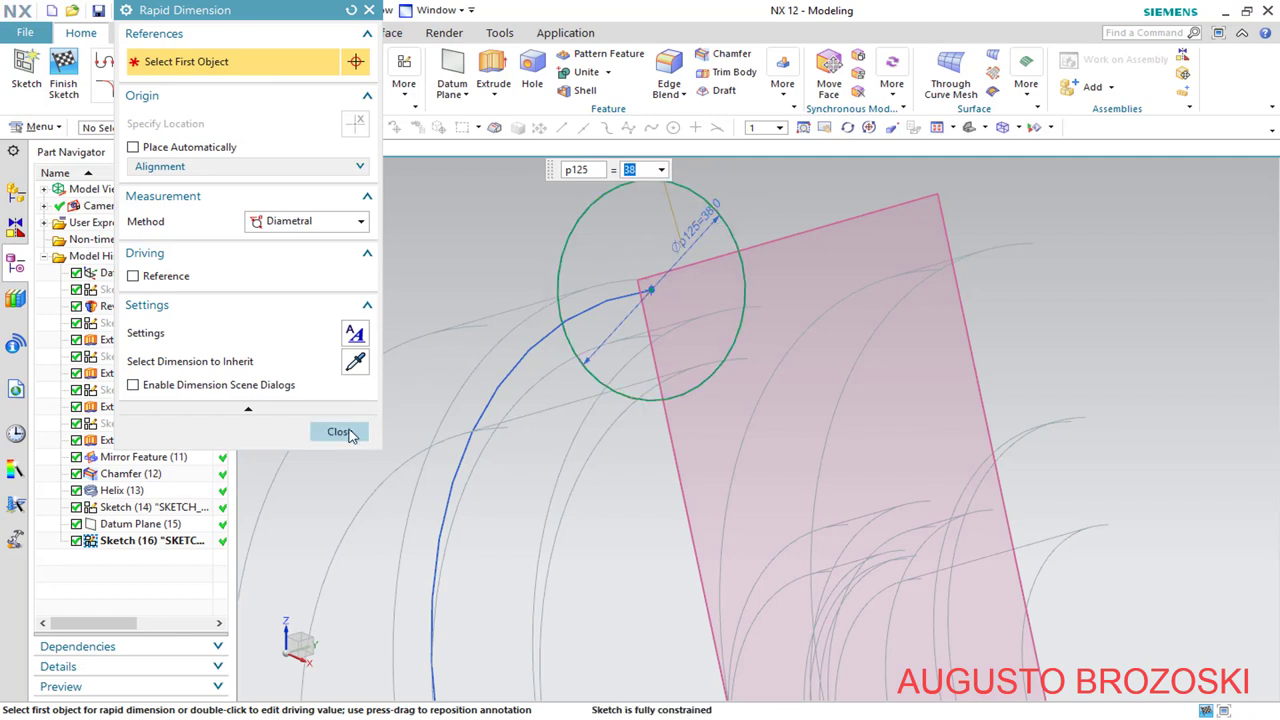
click(338, 432)
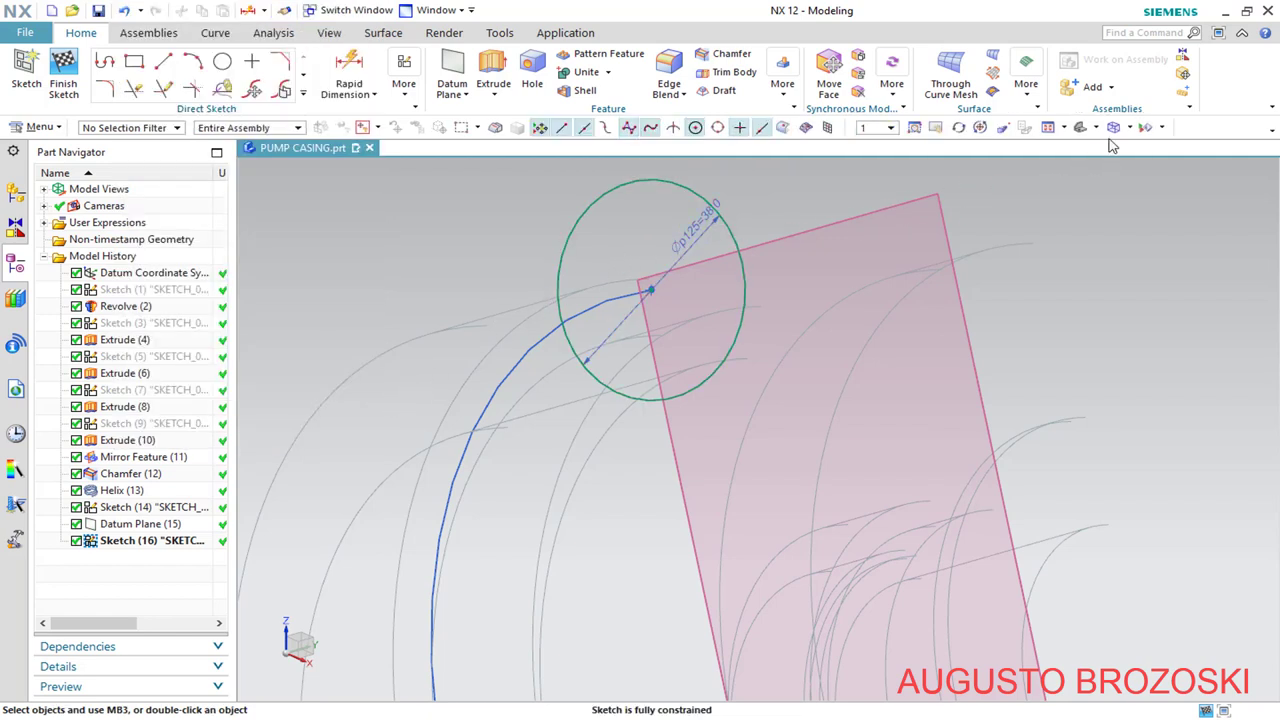
Show the model shaded with edges and turn off the clip section
click(1129, 128)
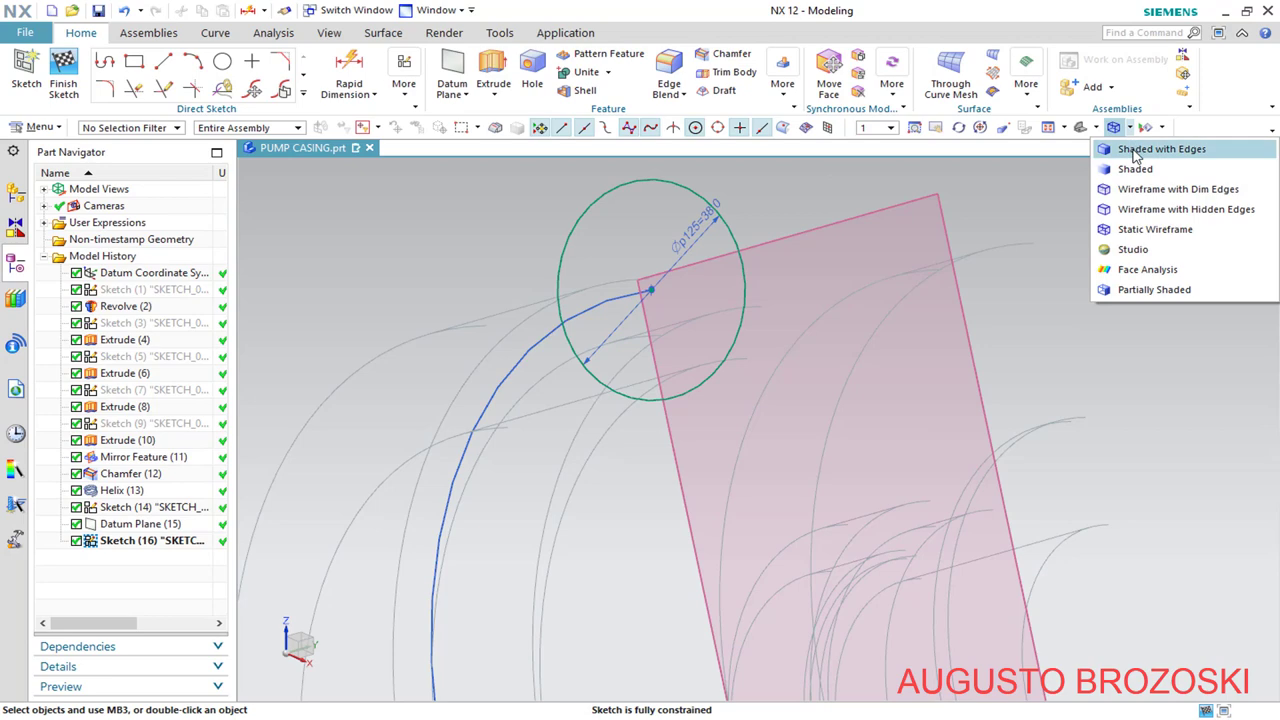
click(1135, 152)
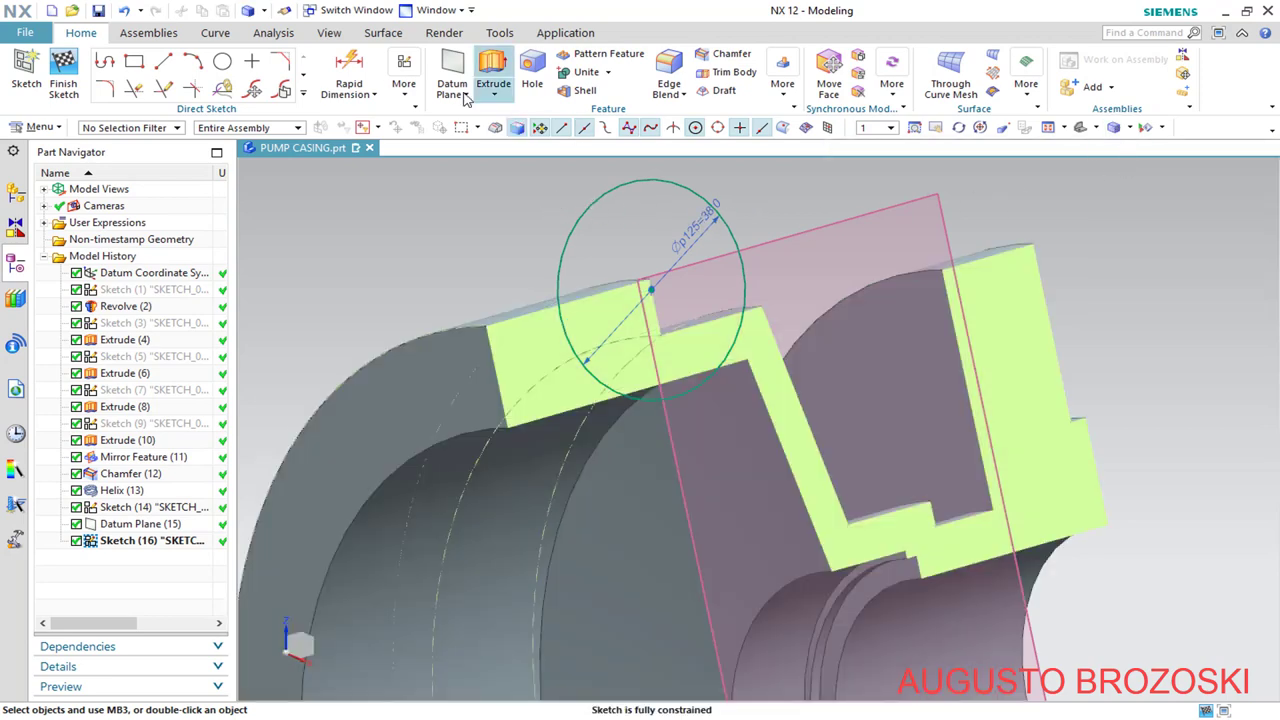
click(329, 33)
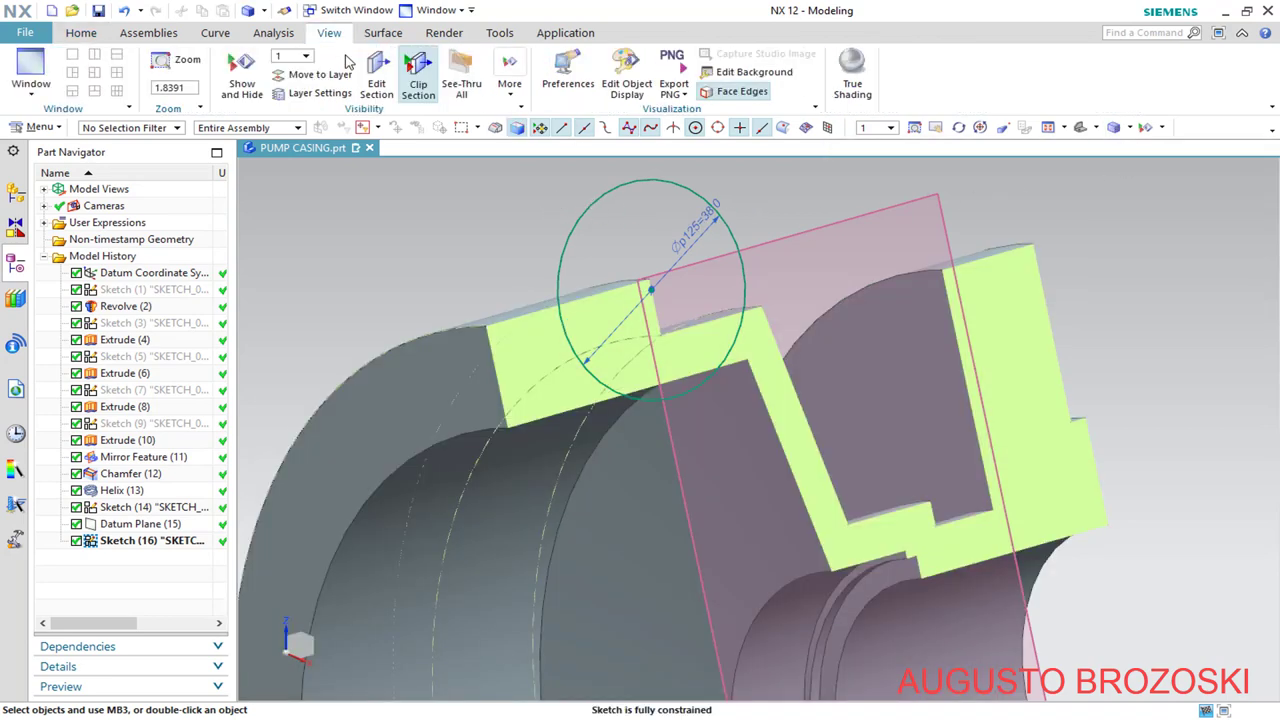
click(417, 77)
Fit the full casing into view and finish the sketch
click(1080, 127)
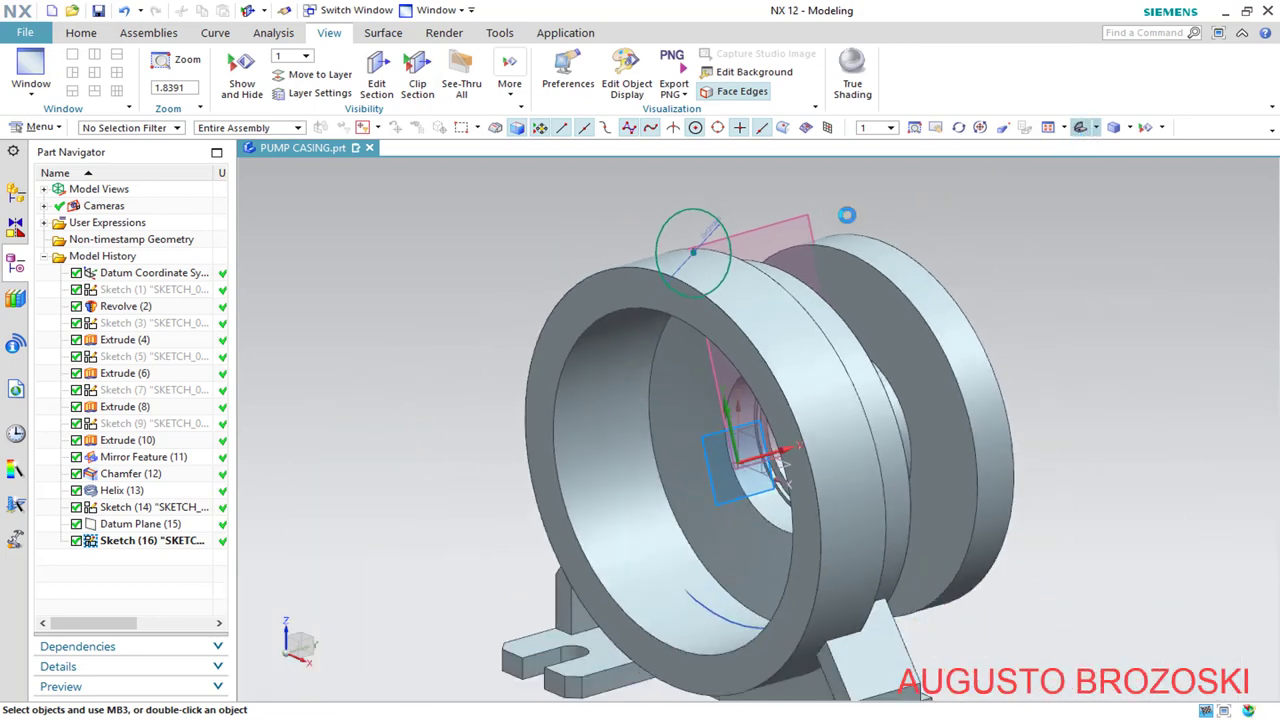
middle_drag(533, 408, 543, 408)
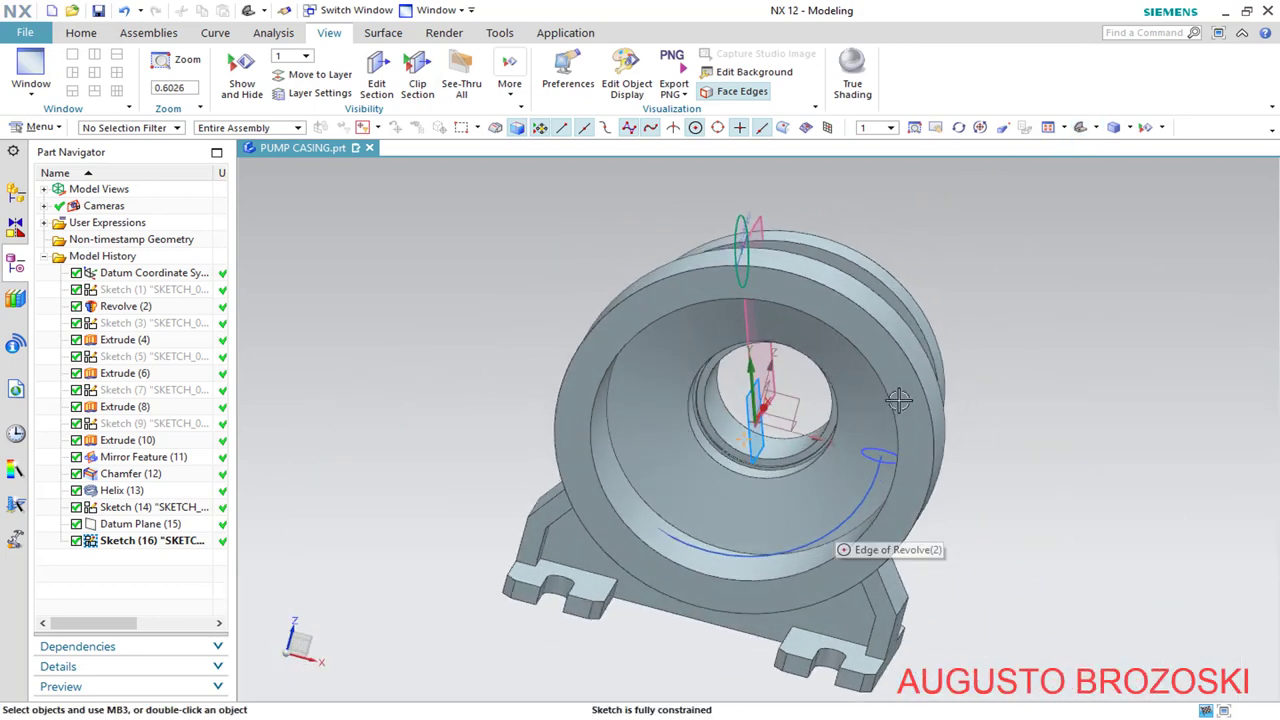
click(1080, 129)
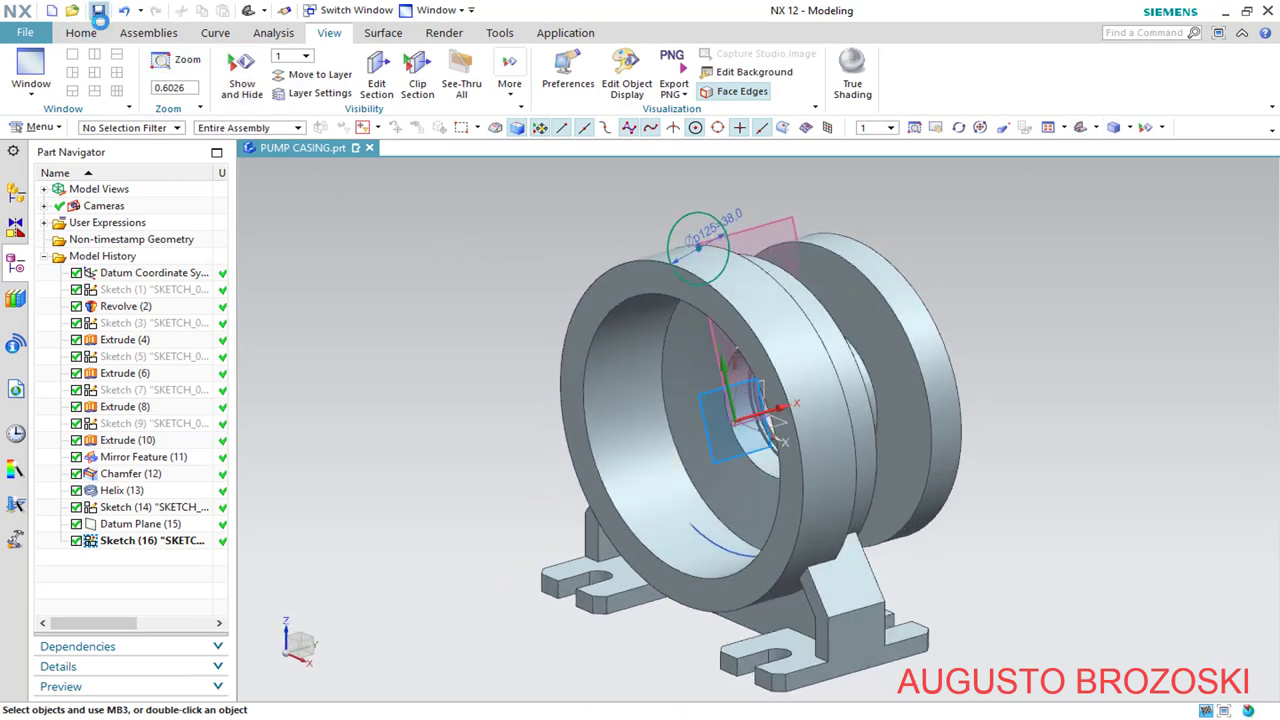
click(82, 33)
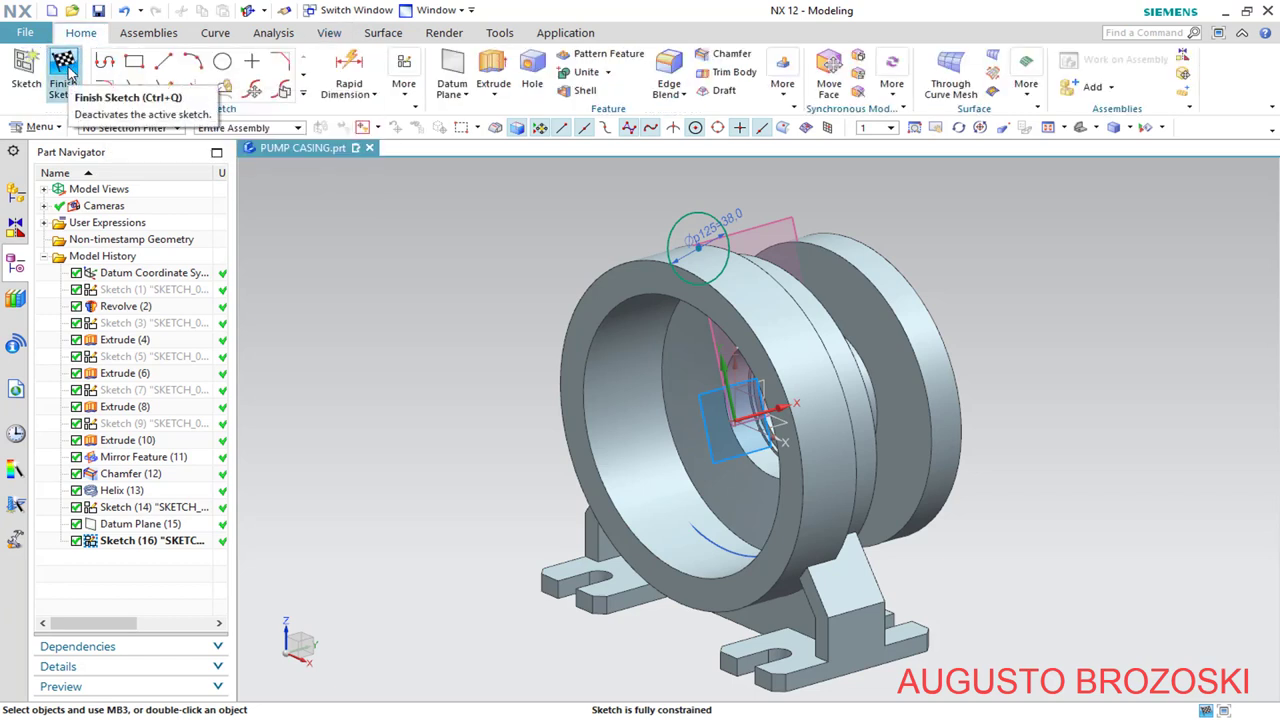
click(64, 72)
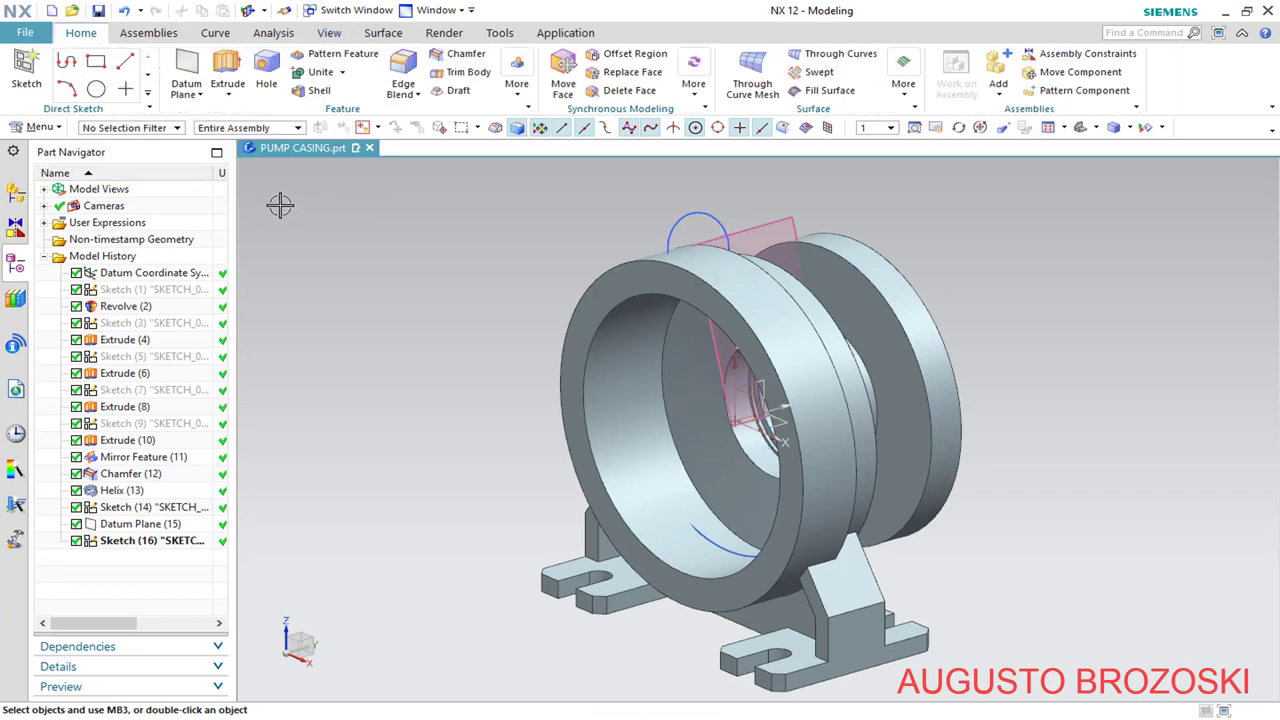
Save the part and start a Swept feature with the sketch circle as Section 1
click(98, 10)
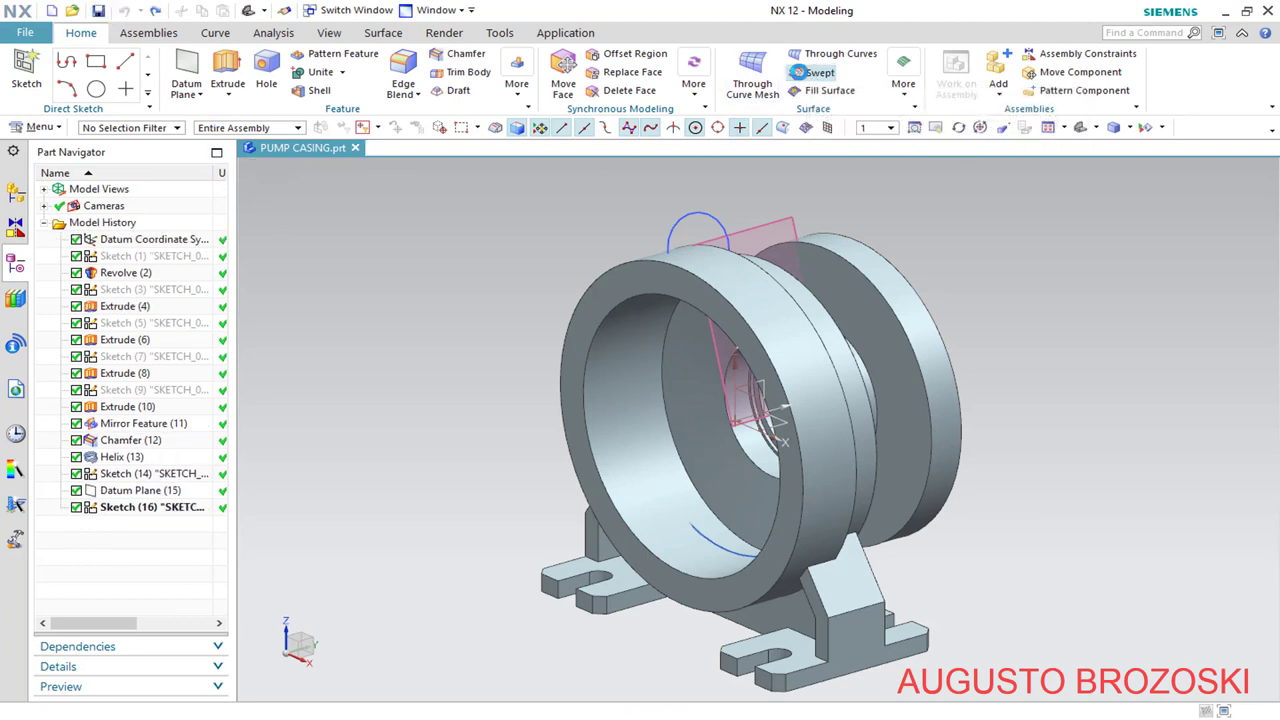
click(815, 73)
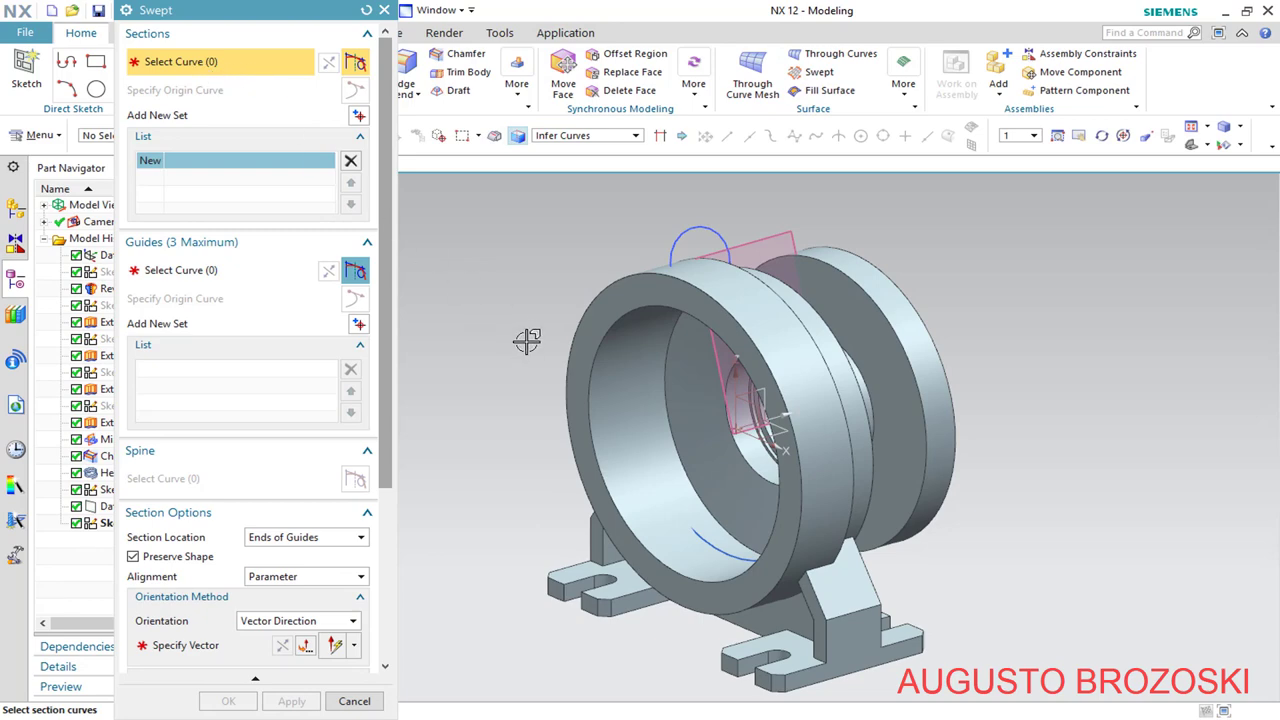
middle_drag(527, 341, 595, 356)
scroll(912, 479, up, 3)
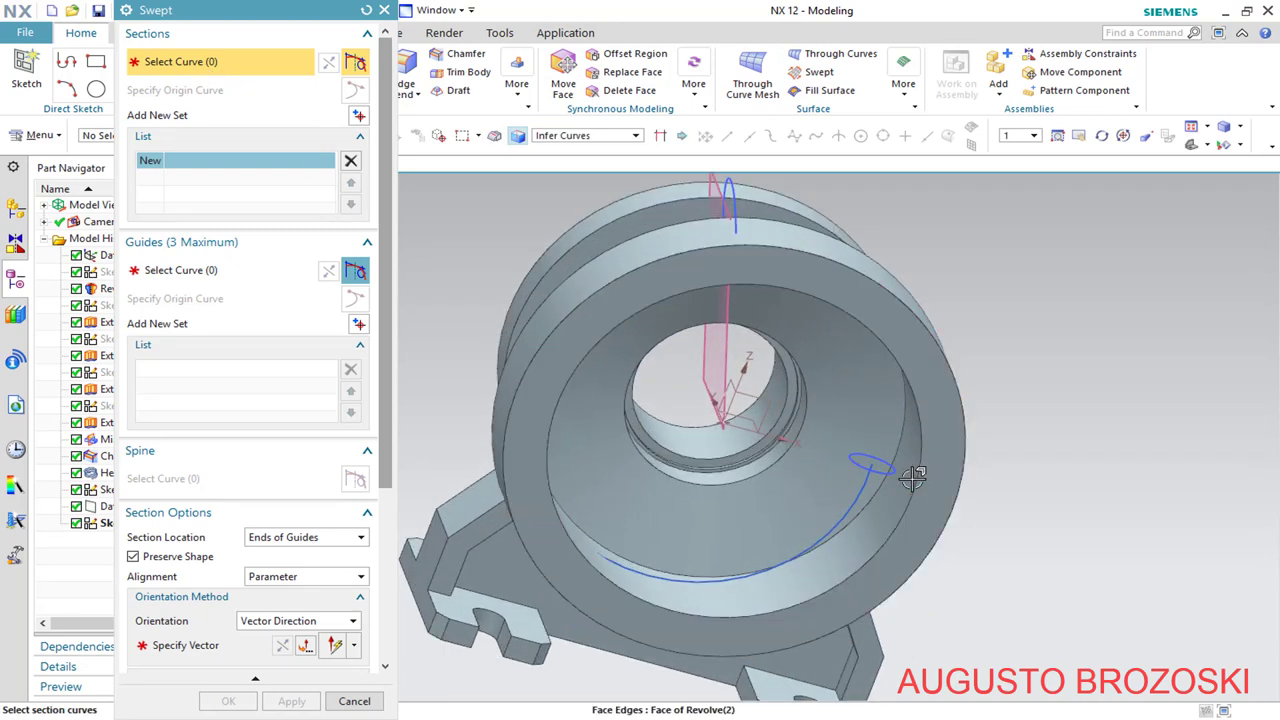
scroll(870, 488, up, 5)
mouse_move(757, 500)
middle_down()
mouse_move(749, 517)
mouse_move(753, 507)
middle_up()
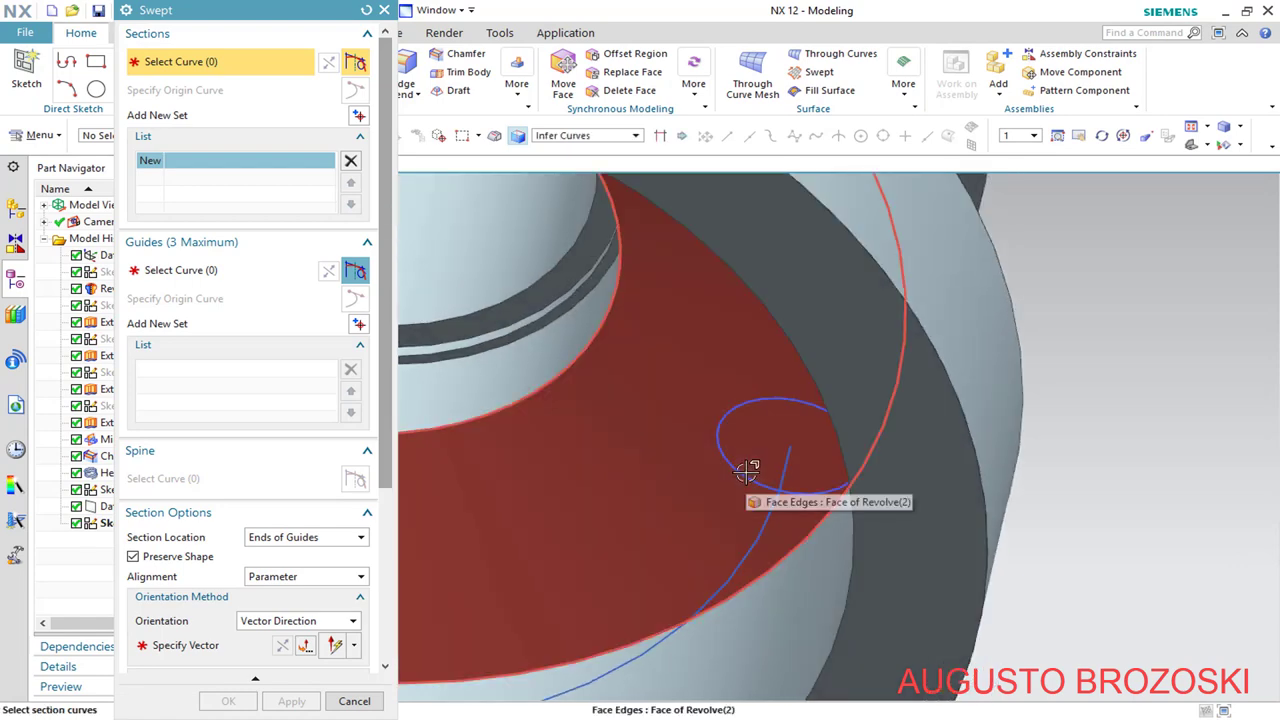
click(741, 468)
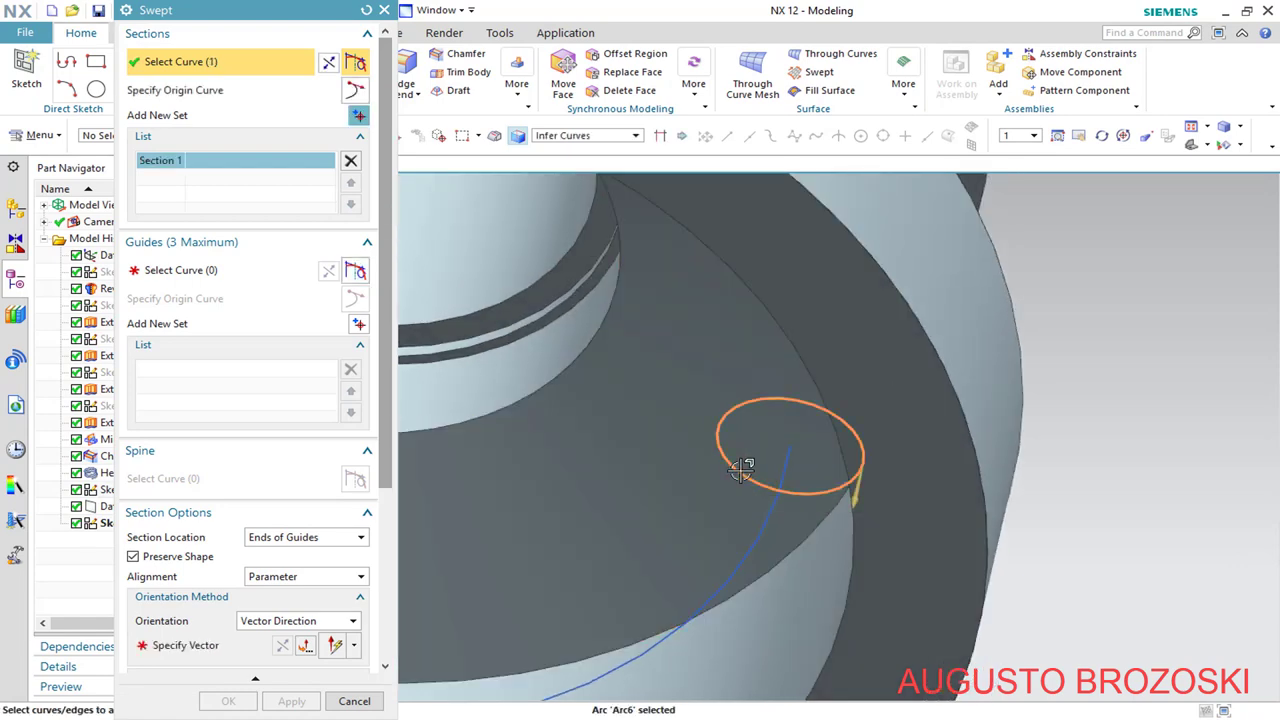
Add a new section set for the sweep's second section
scroll(772, 484, down, 5)
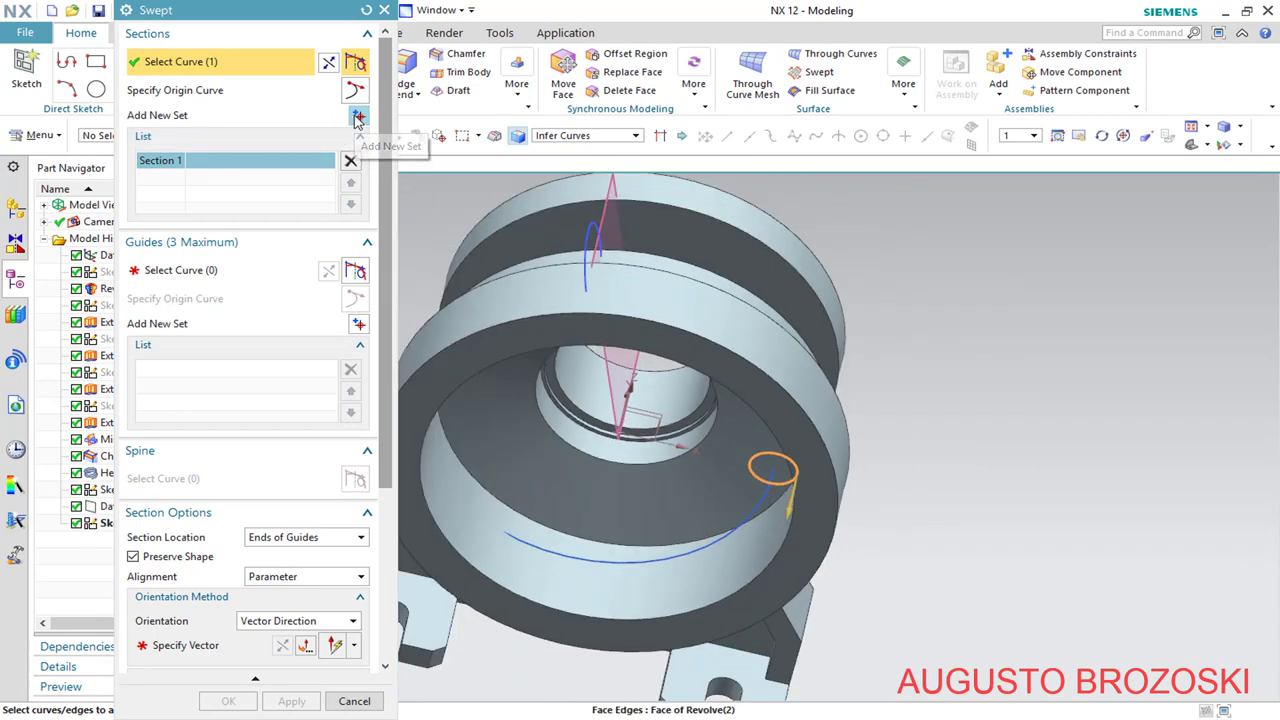
click(357, 118)
middle_drag(718, 349, 413, 354)
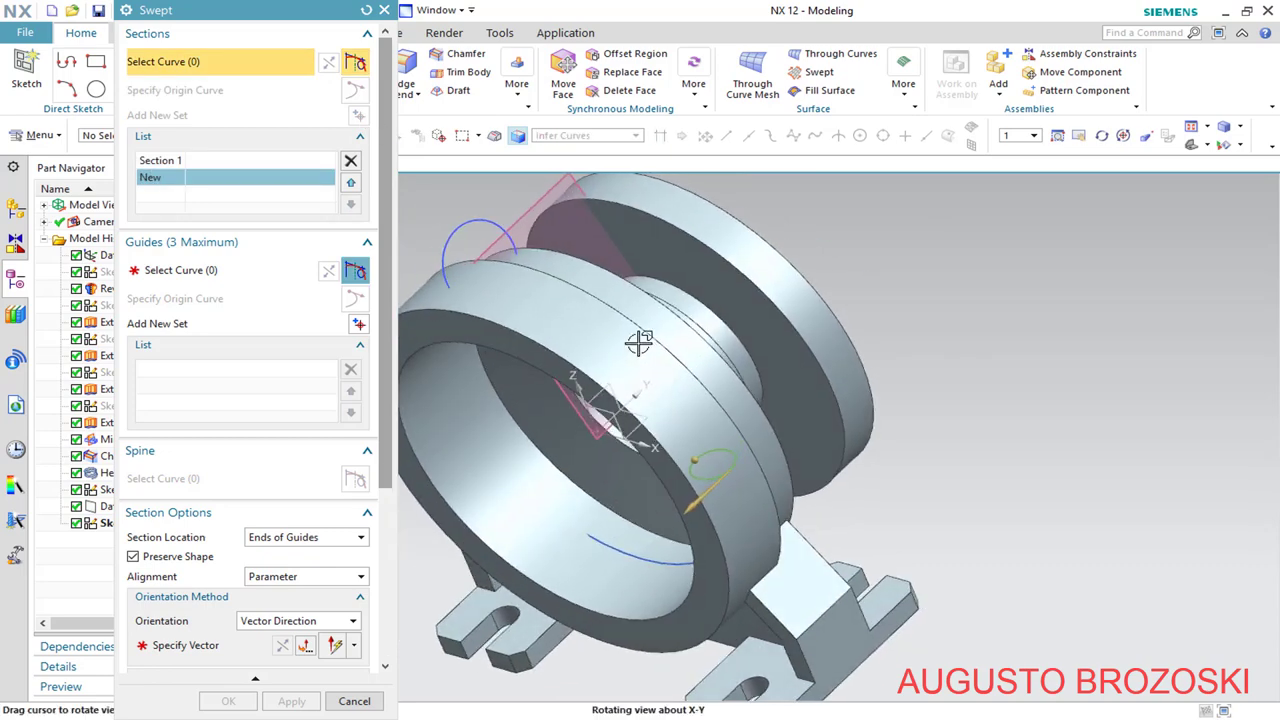
Set the other circle as Section 2 and the spiral curve as Guide 1
click(437, 263)
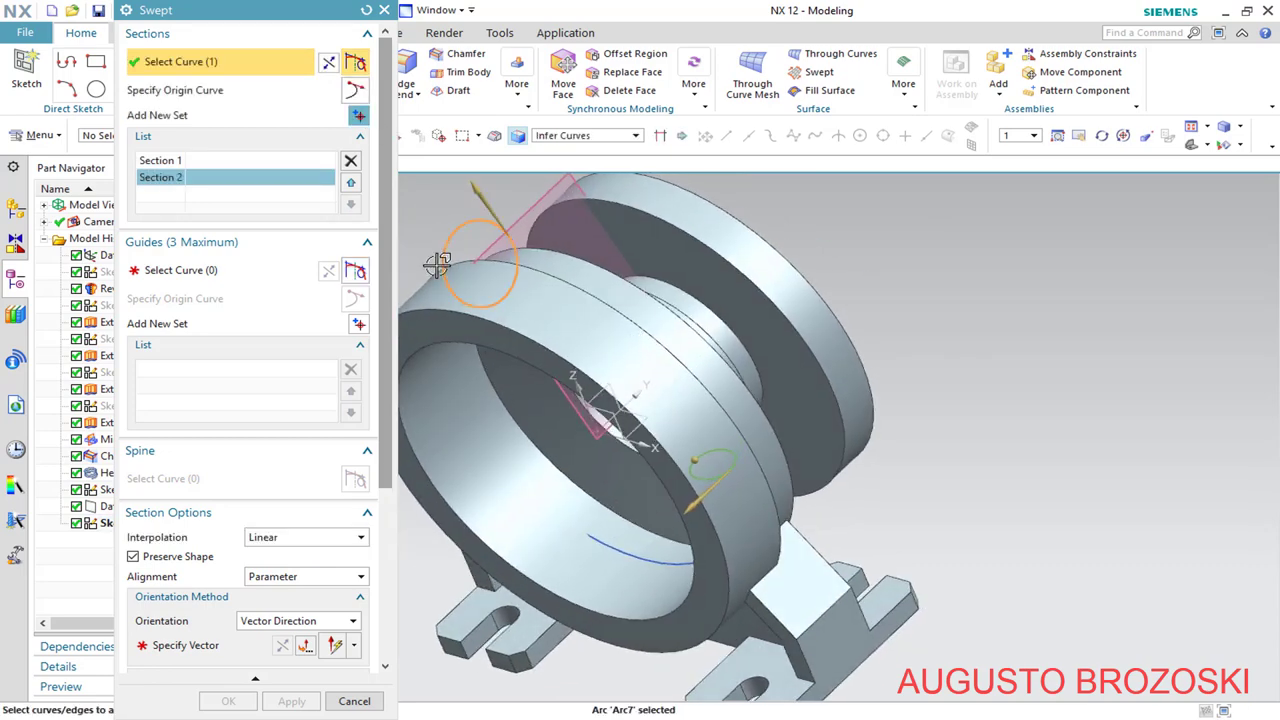
click(201, 274)
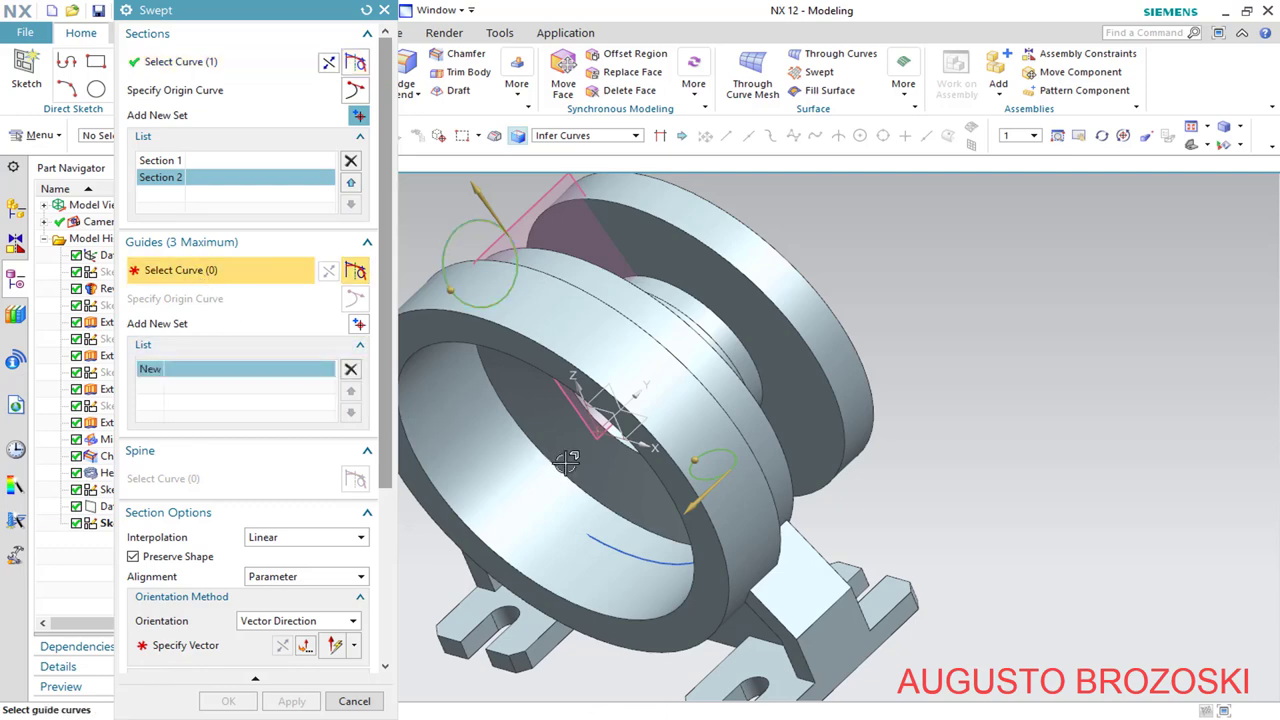
middle_drag(566, 464, 597, 415)
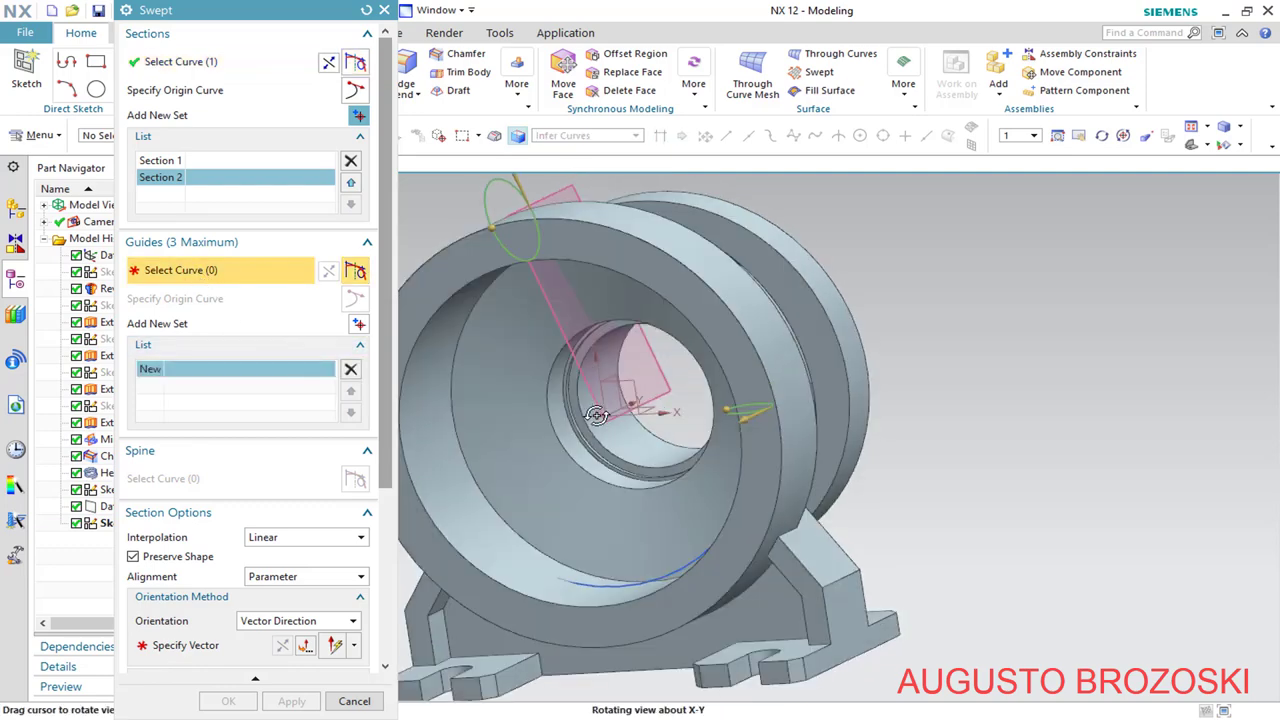
click(672, 570)
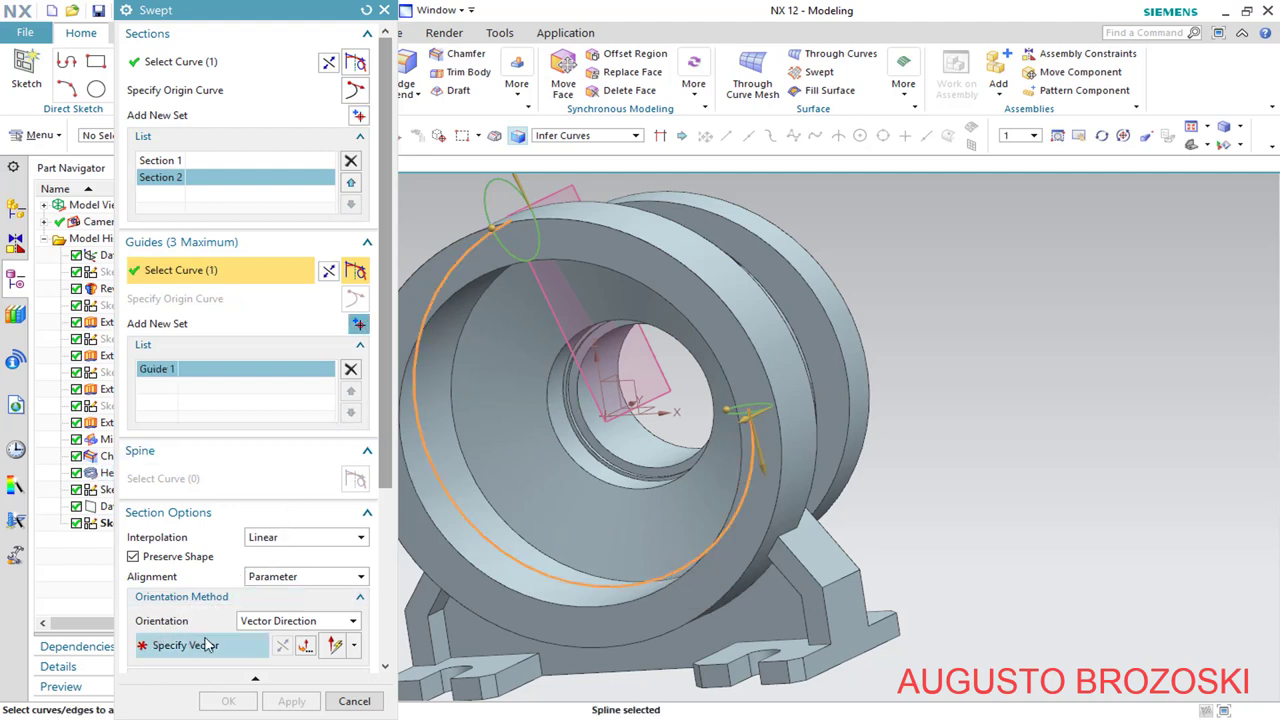
Orient the sections along the Y-axis vector and create the swept volute solid
click(352, 622)
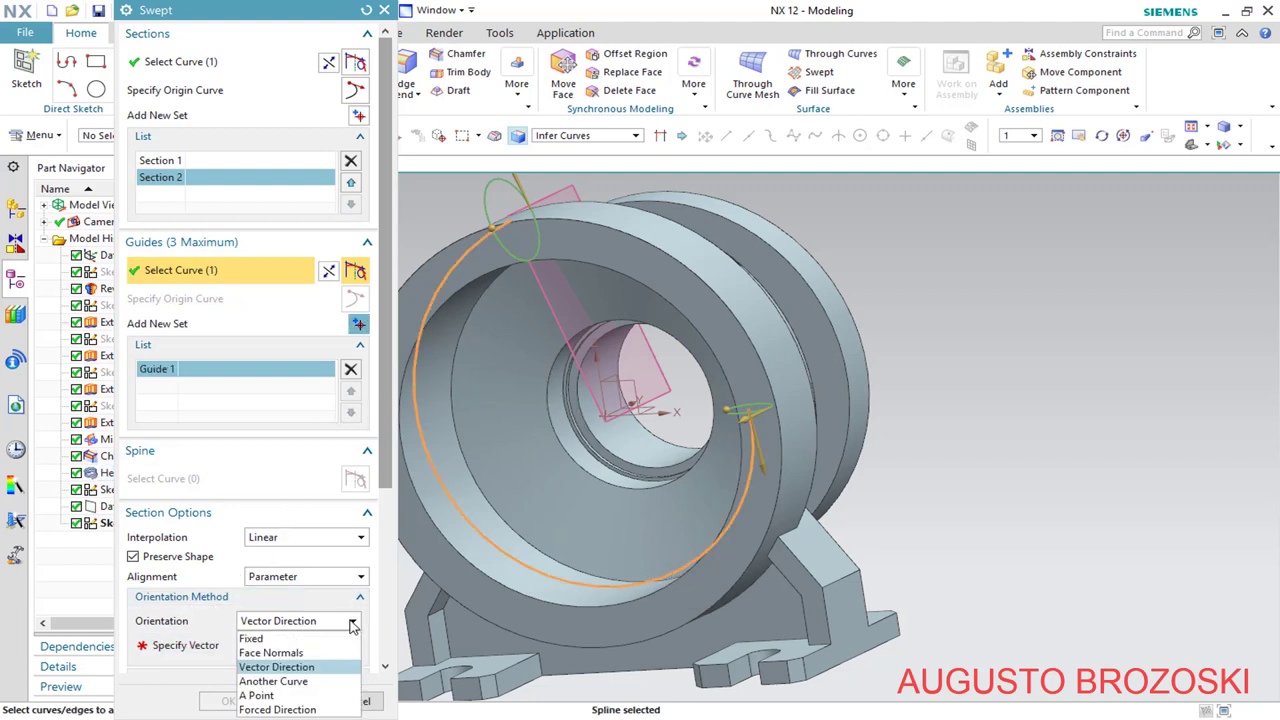
click(276, 667)
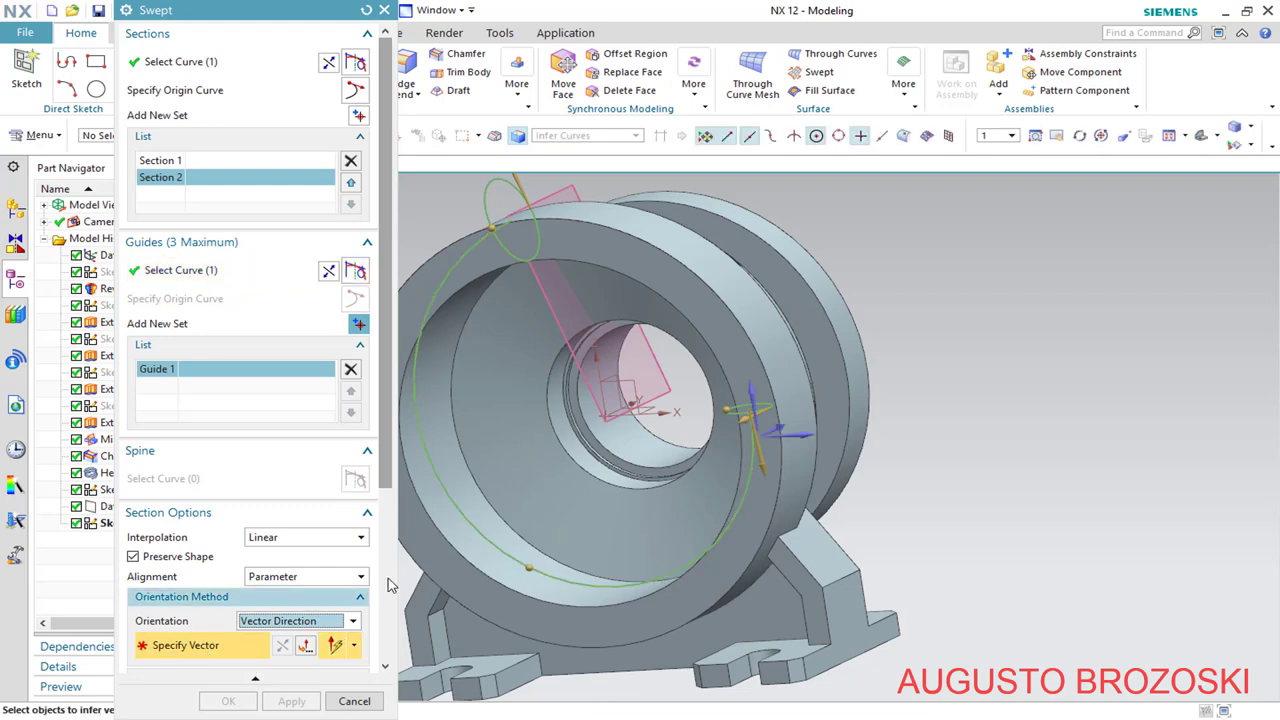
middle_drag(650, 515, 776, 477)
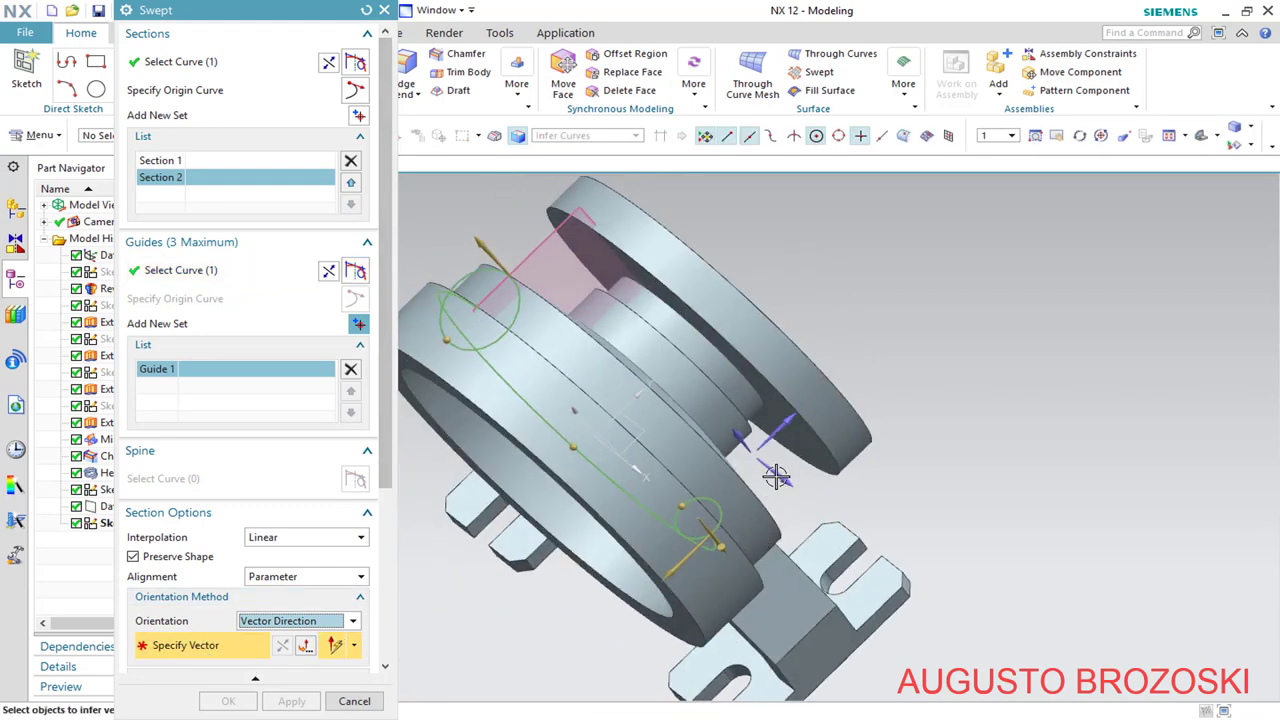
click(785, 424)
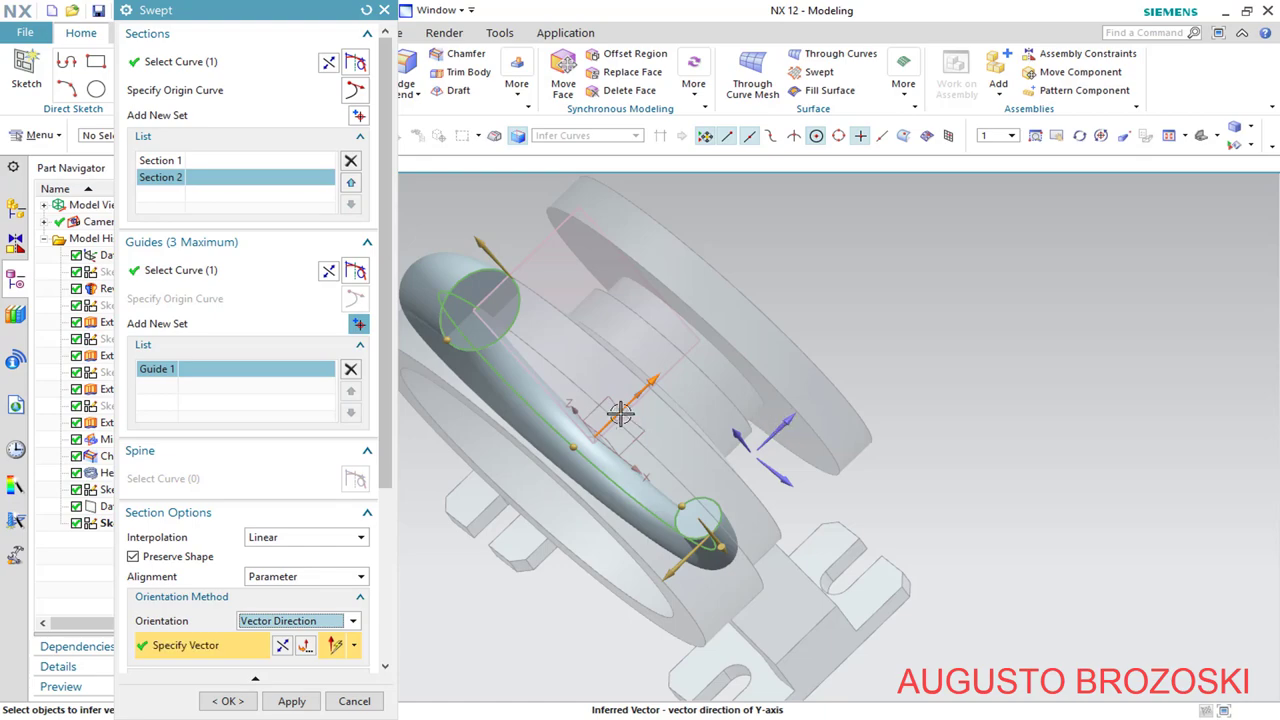
middle_drag(618, 395, 702, 388)
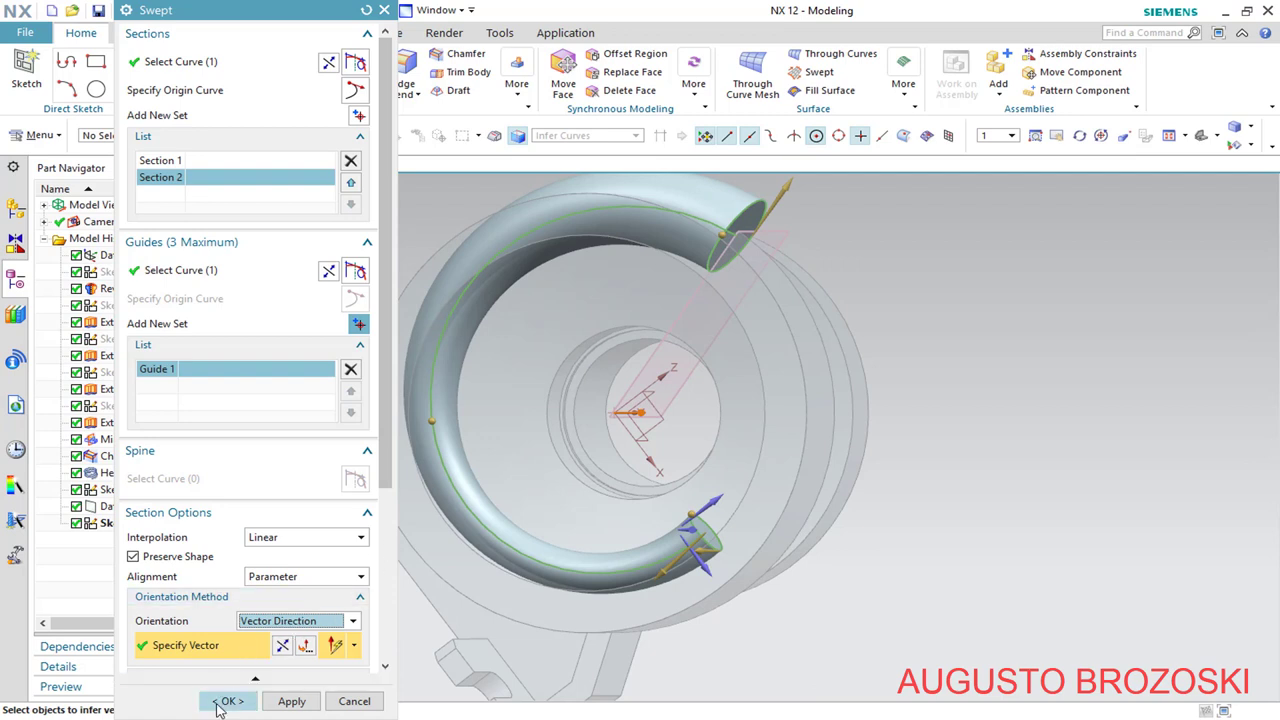
scroll(364, 574, down, 5)
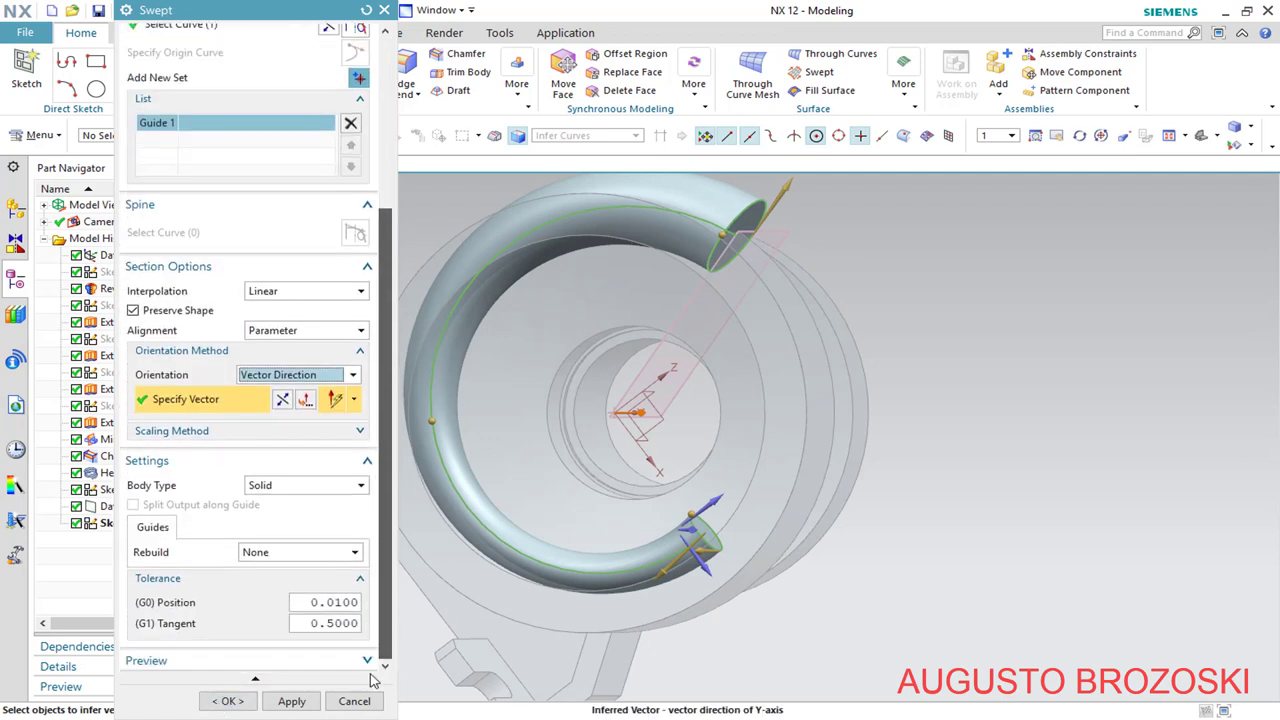
click(228, 701)
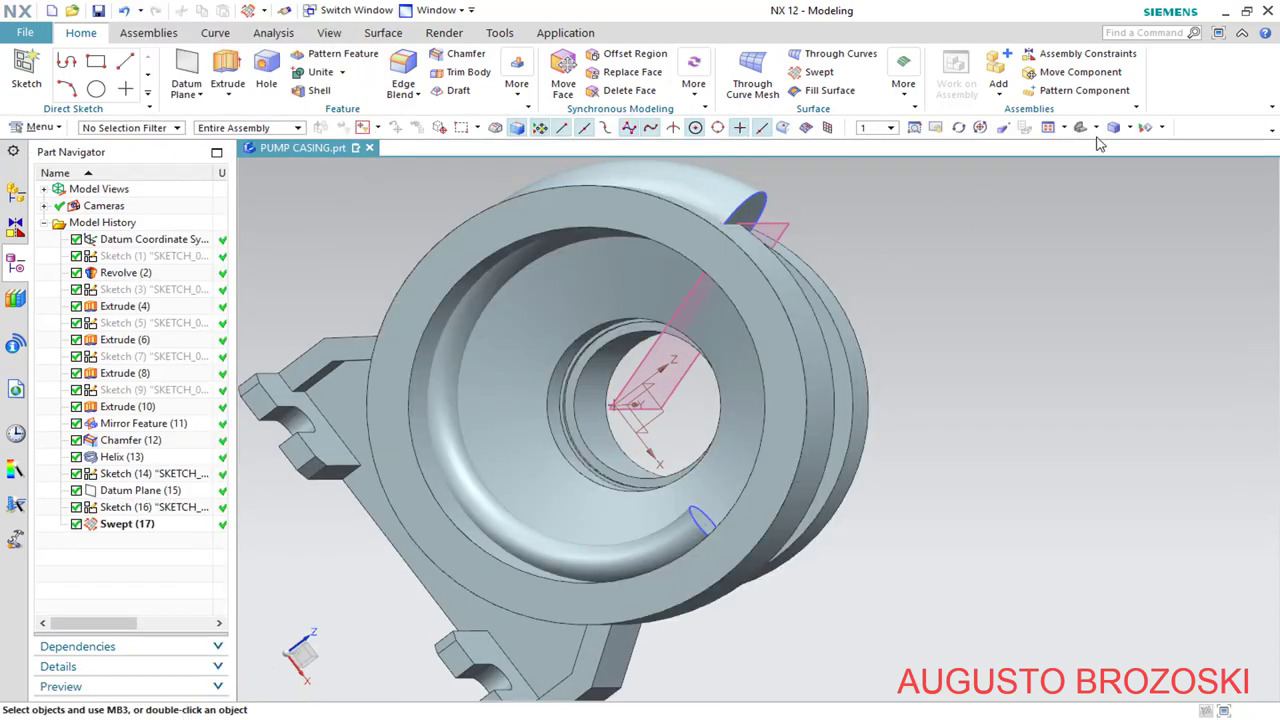
Unite the swept tube as target body with the casing as tool body
key(Home)
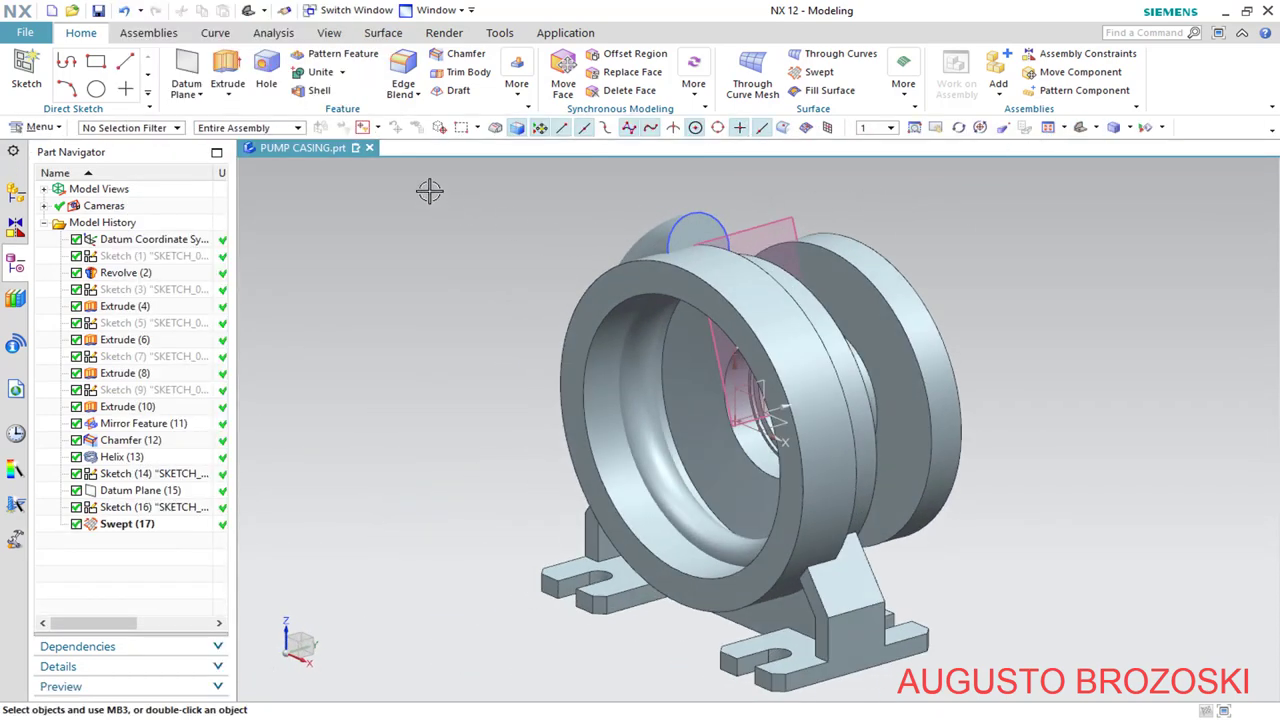
click(321, 75)
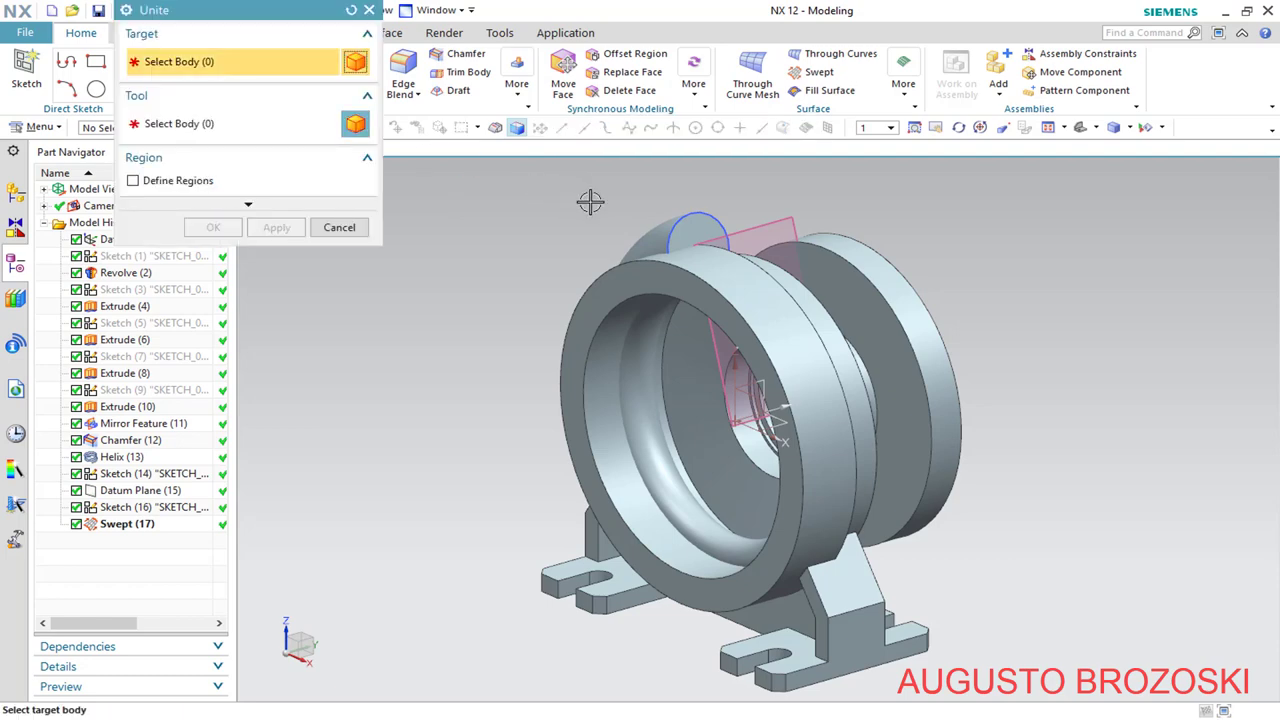
click(612, 244)
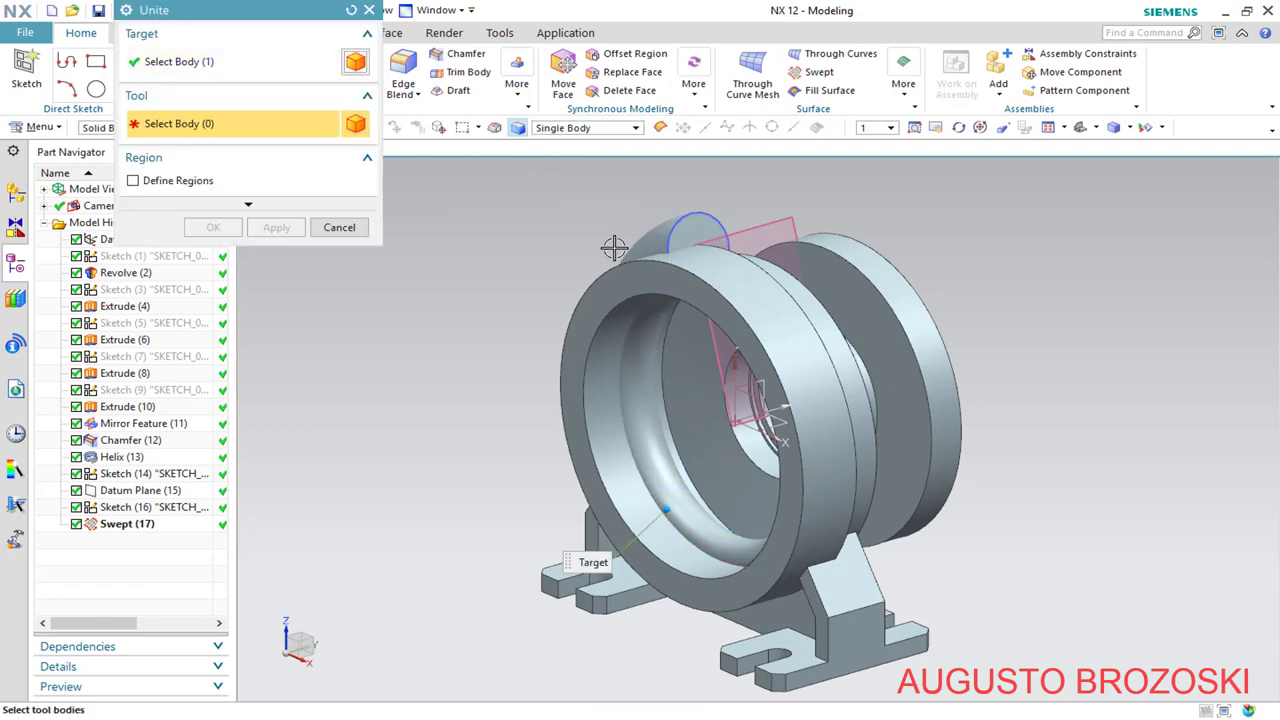
click(609, 289)
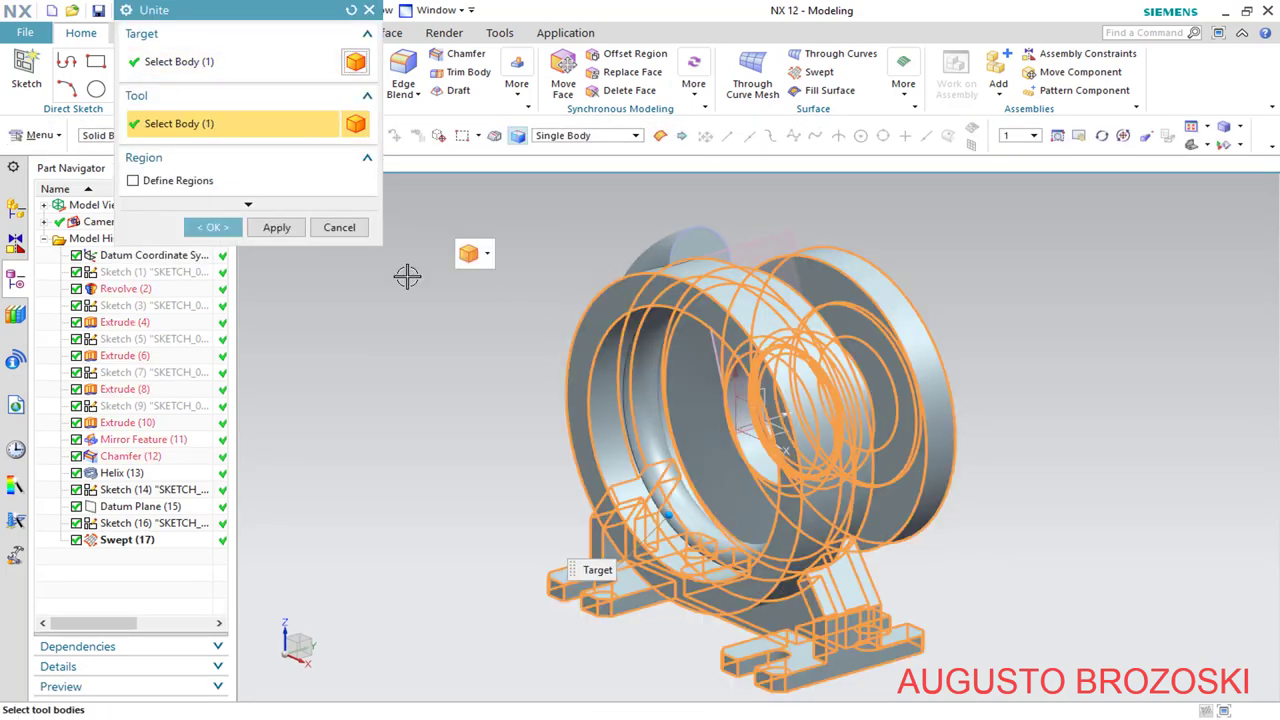
click(216, 228)
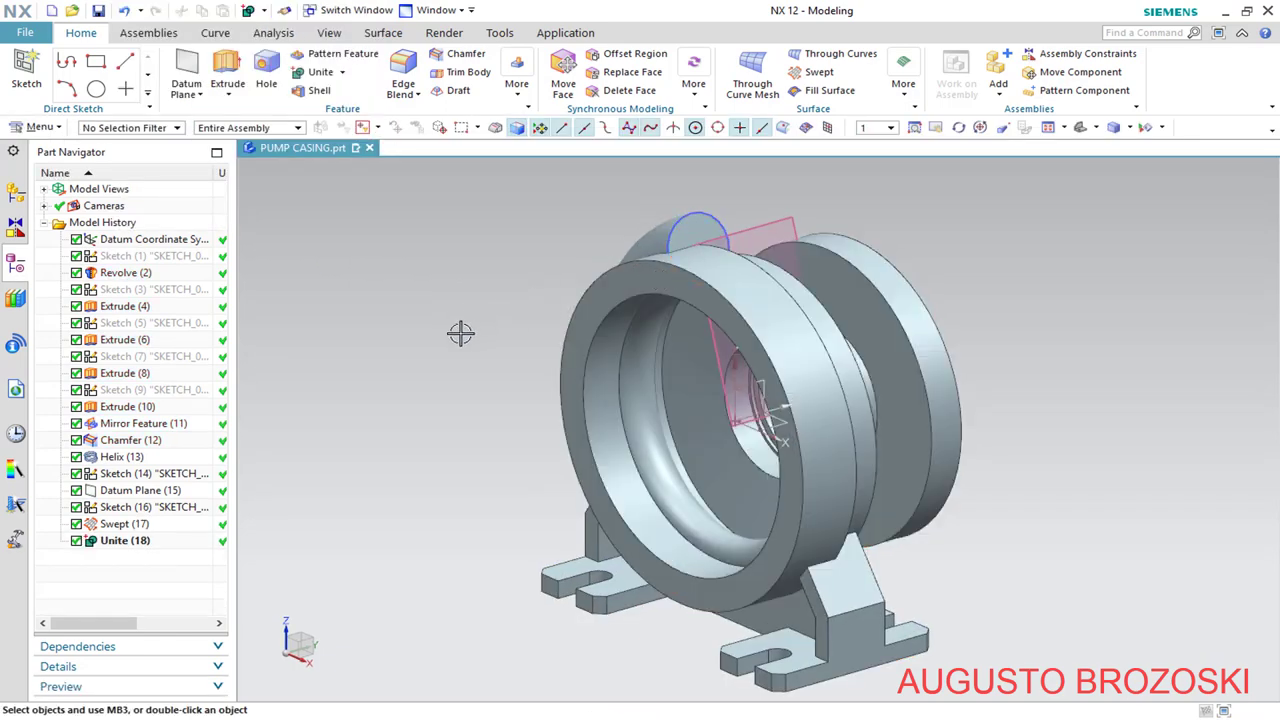
Save the part file
click(1080, 128)
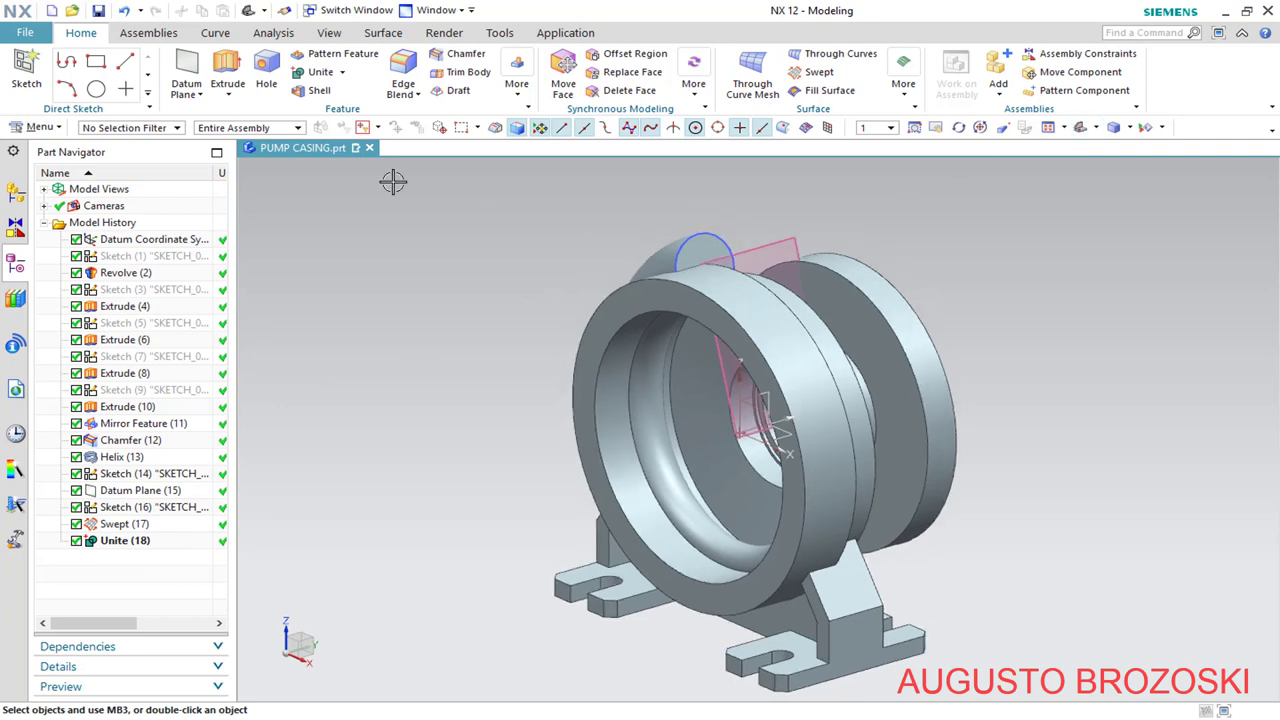
click(98, 10)
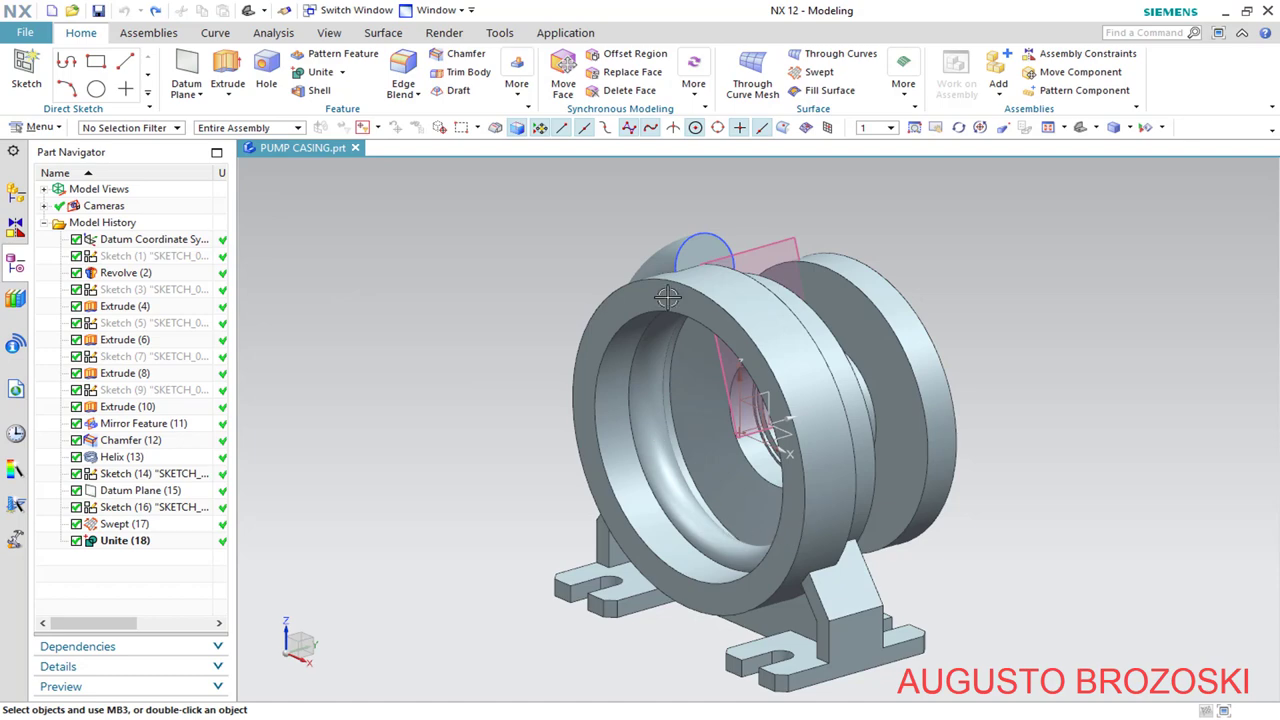
middle_drag(708, 500, 903, 441)
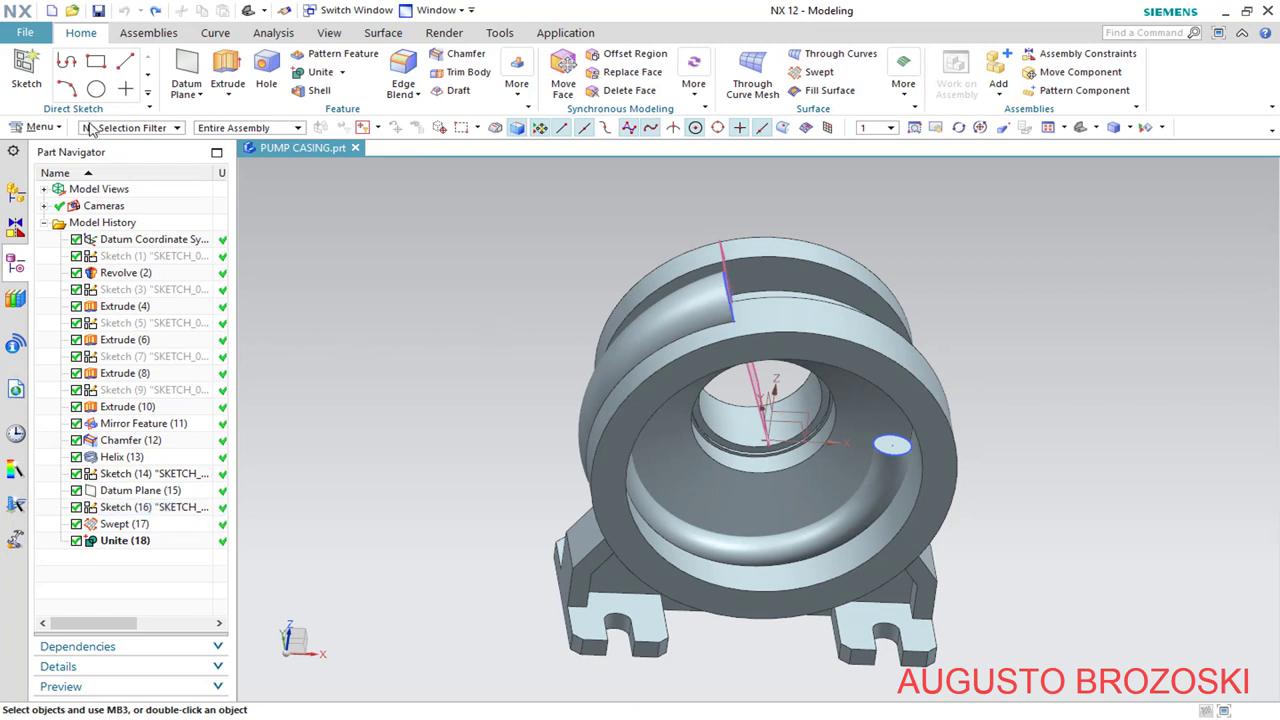
Start a new sketch and draw a circle centred on the swept tube's end face
click(24, 66)
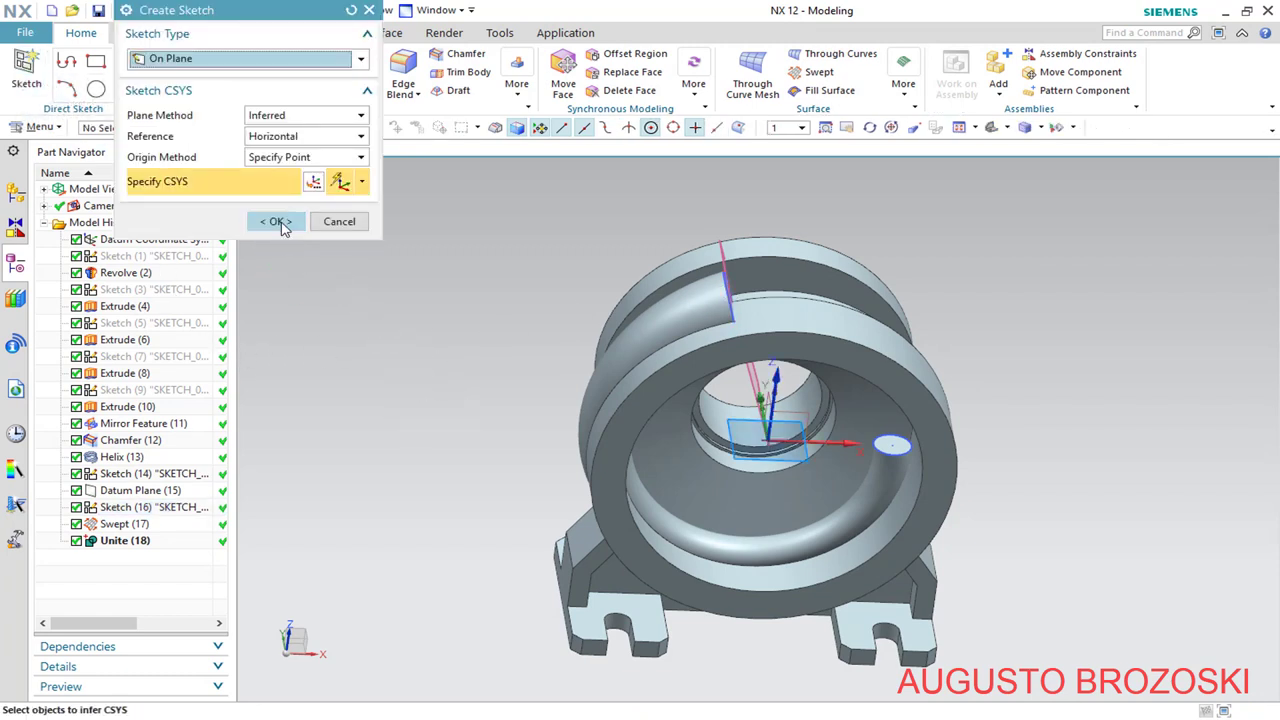
click(279, 222)
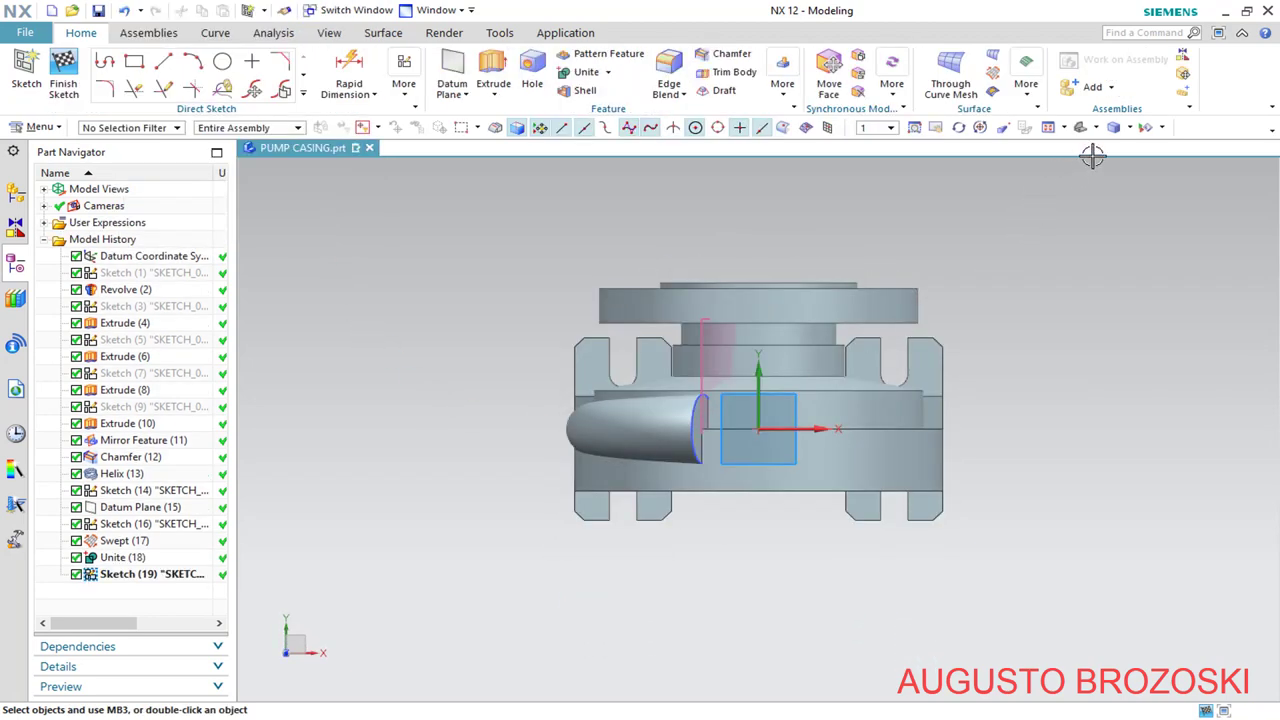
middle_drag(1000, 420, 915, 537)
scroll(895, 515, up, 8)
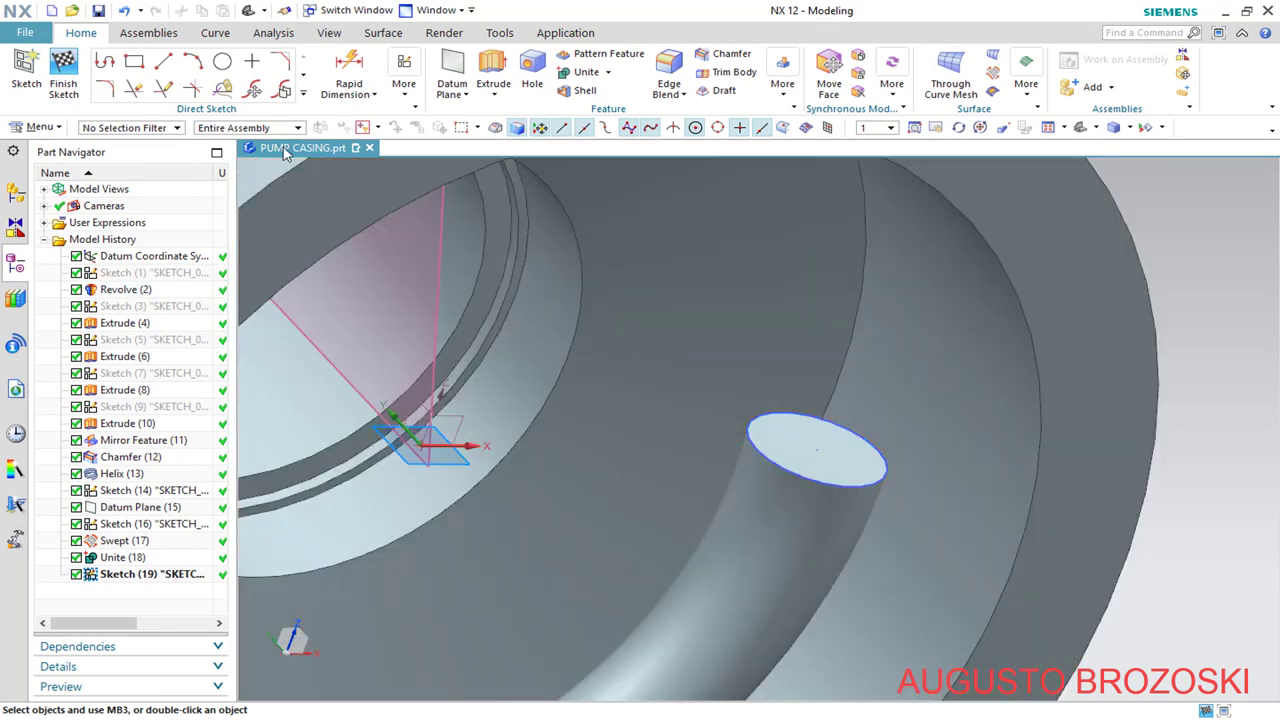
click(222, 63)
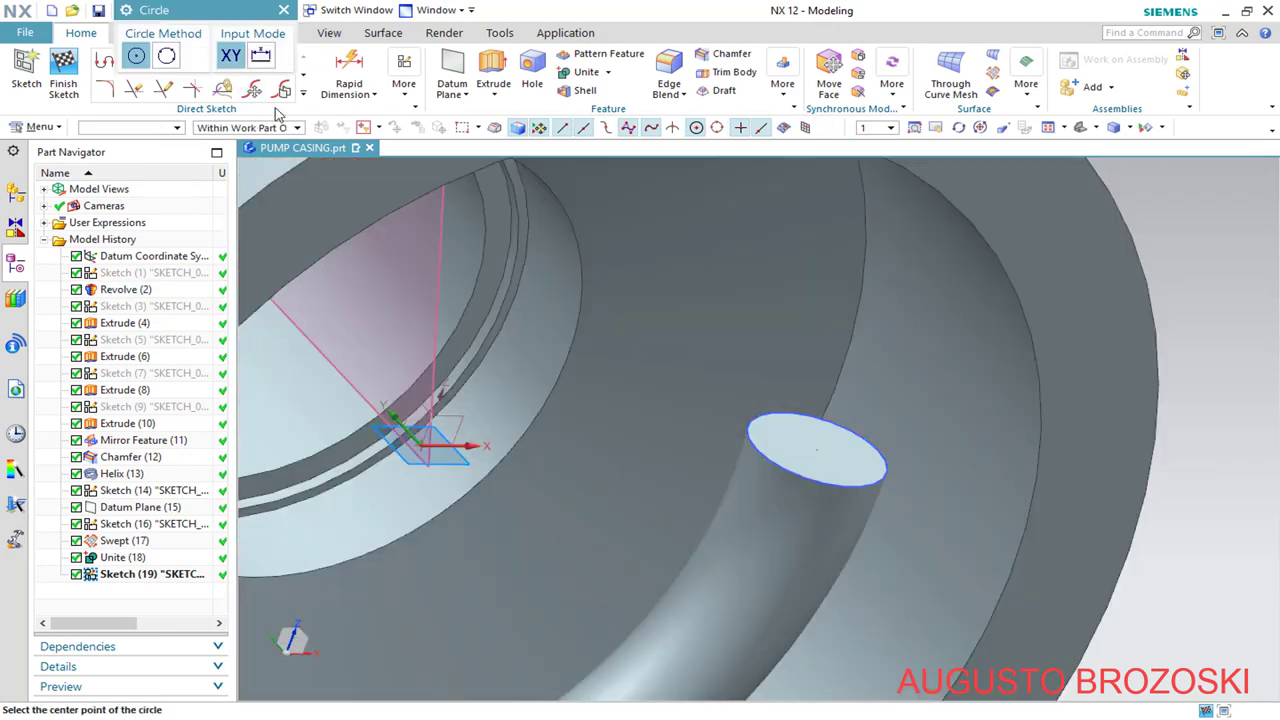
click(820, 446)
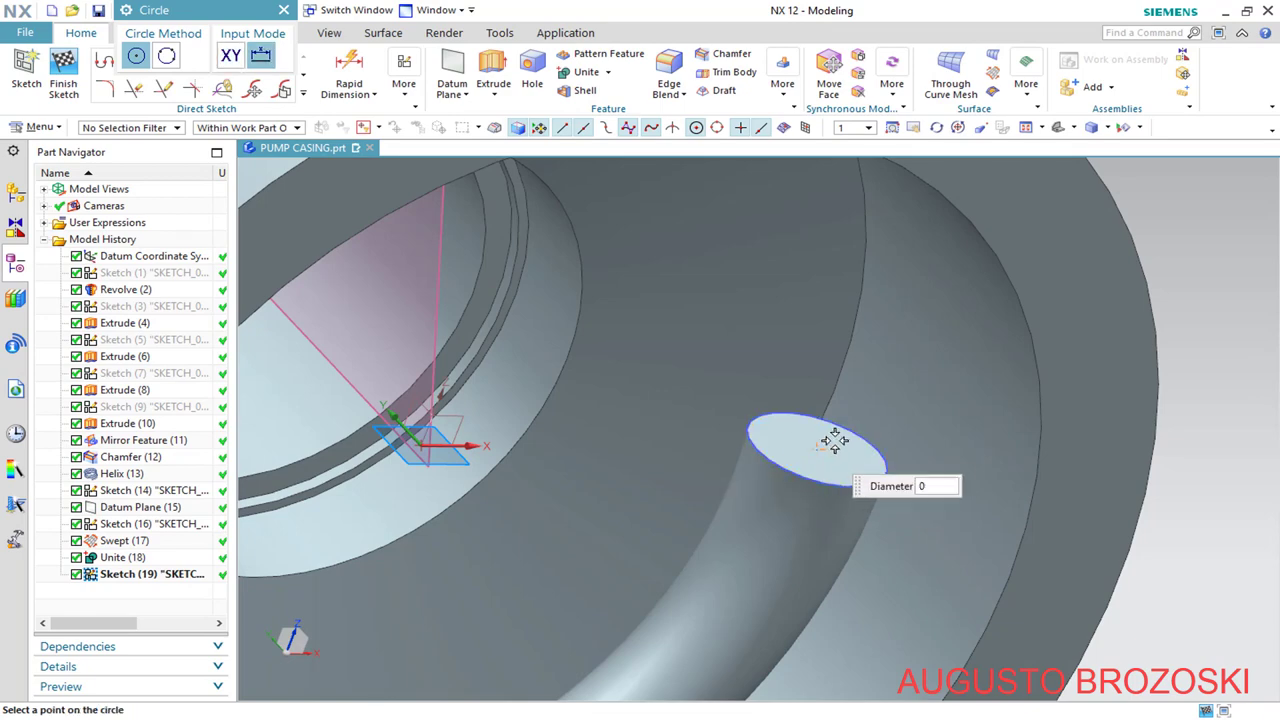
click(855, 441)
scroll(862, 448, up, 5)
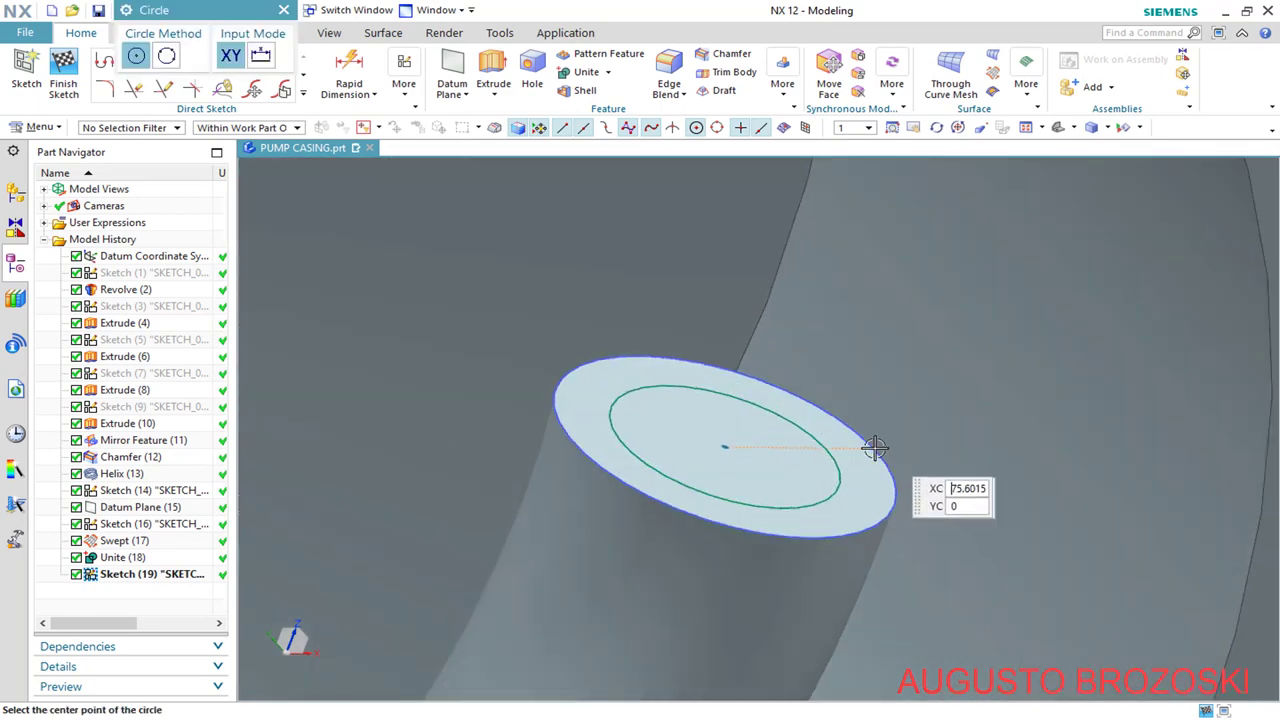
Dimension the circle to 16 with the Inferred method and finish the sketch
click(349, 70)
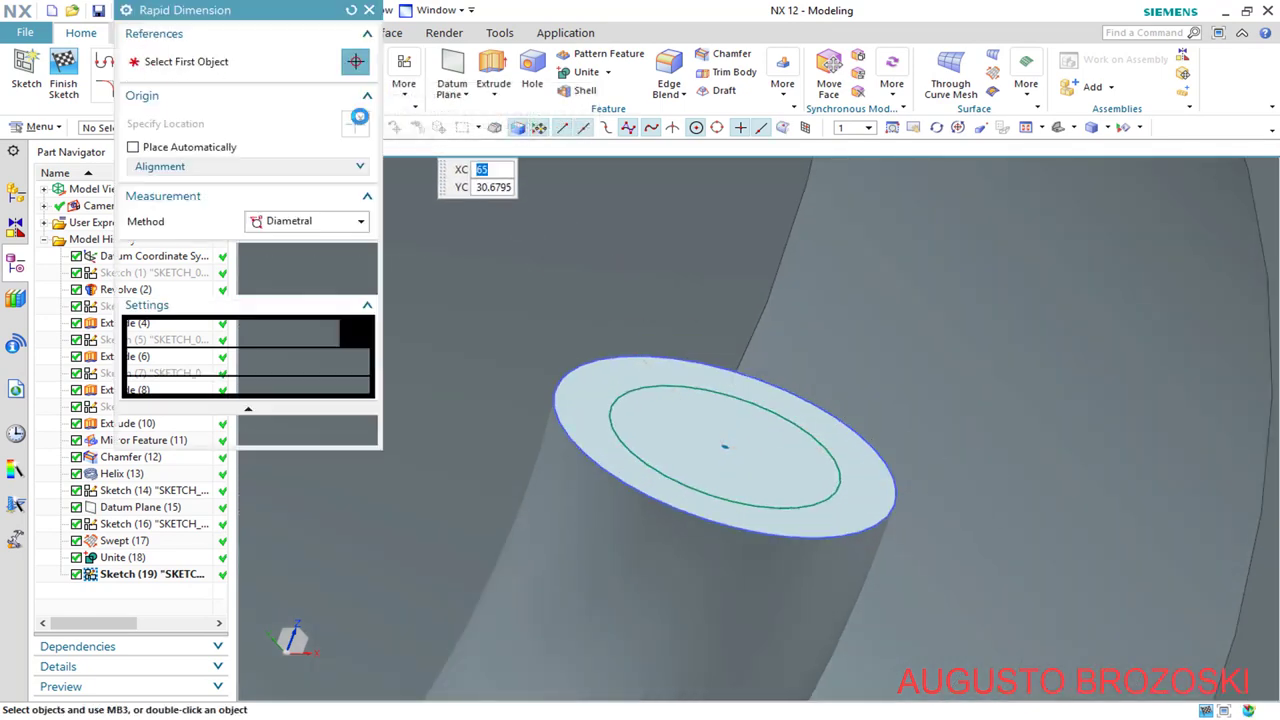
click(335, 221)
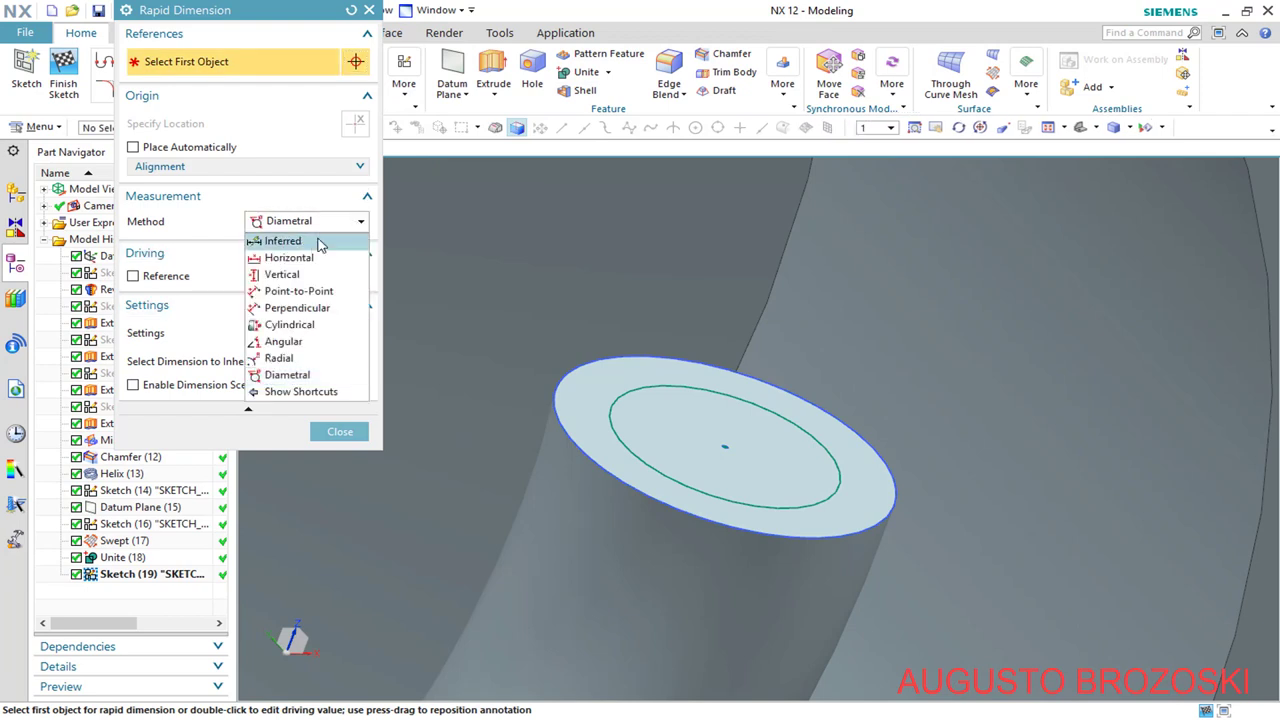
click(285, 241)
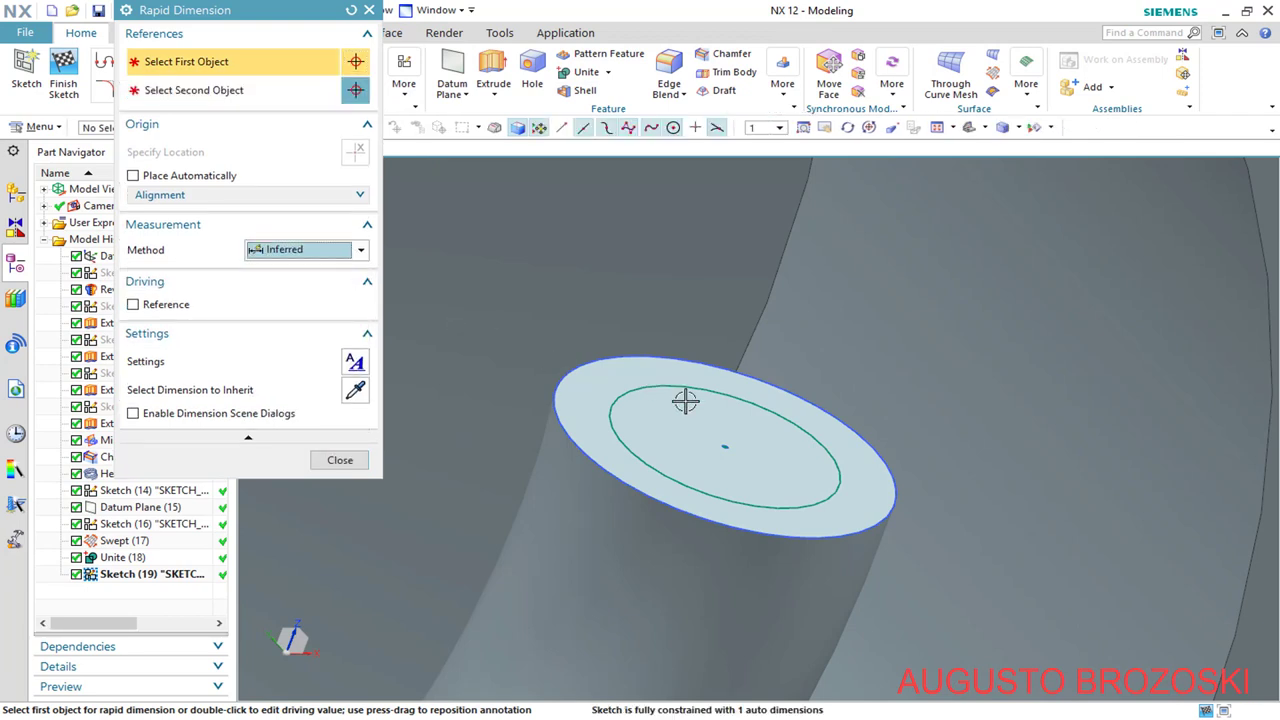
click(770, 415)
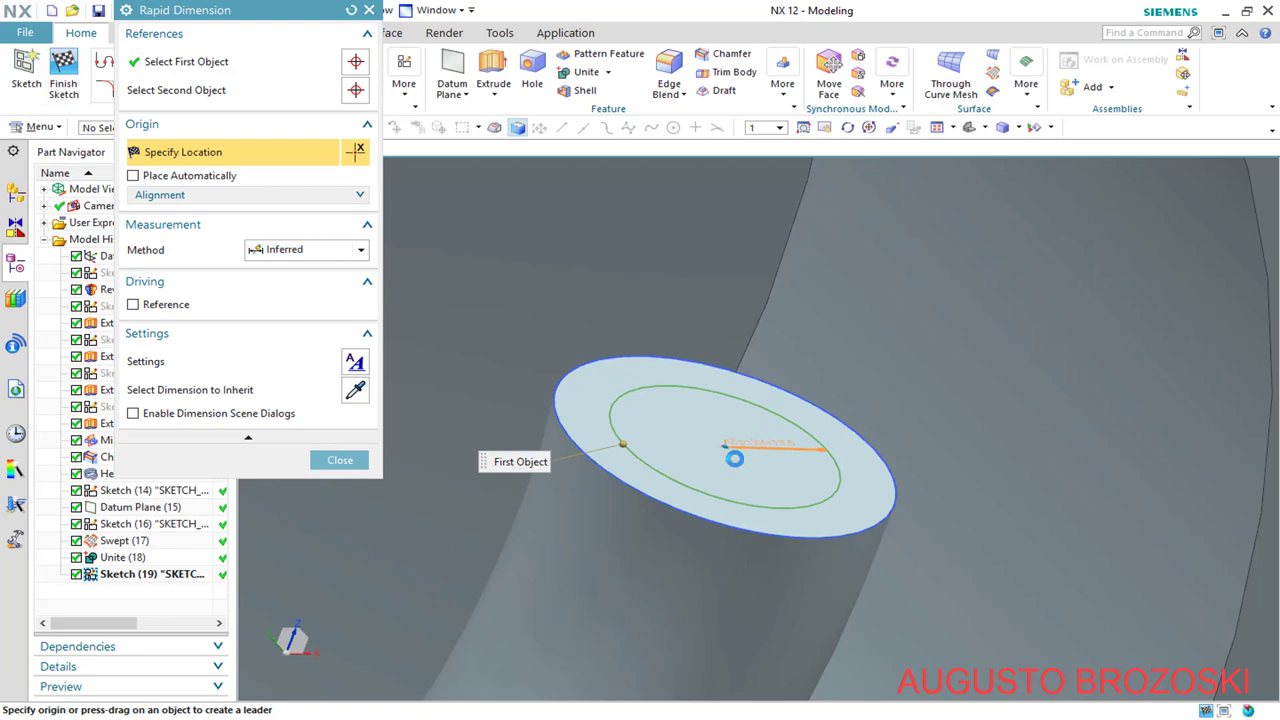
click(758, 442)
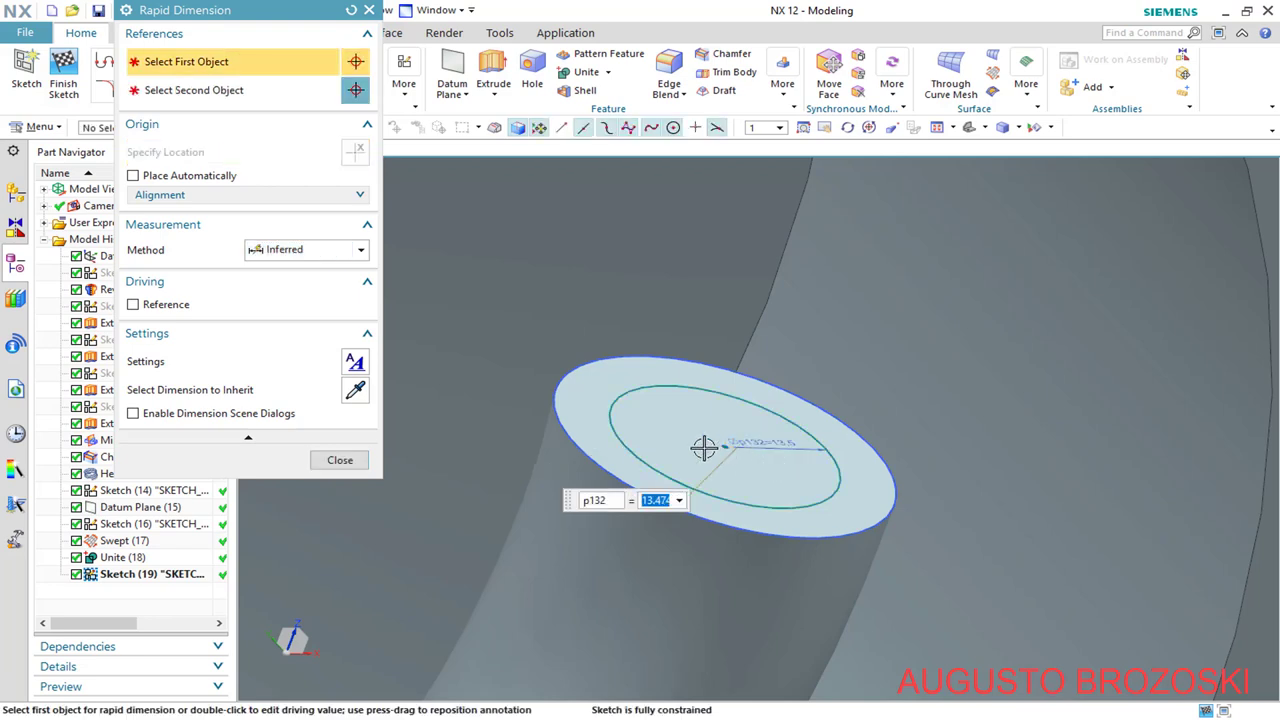
text(16)
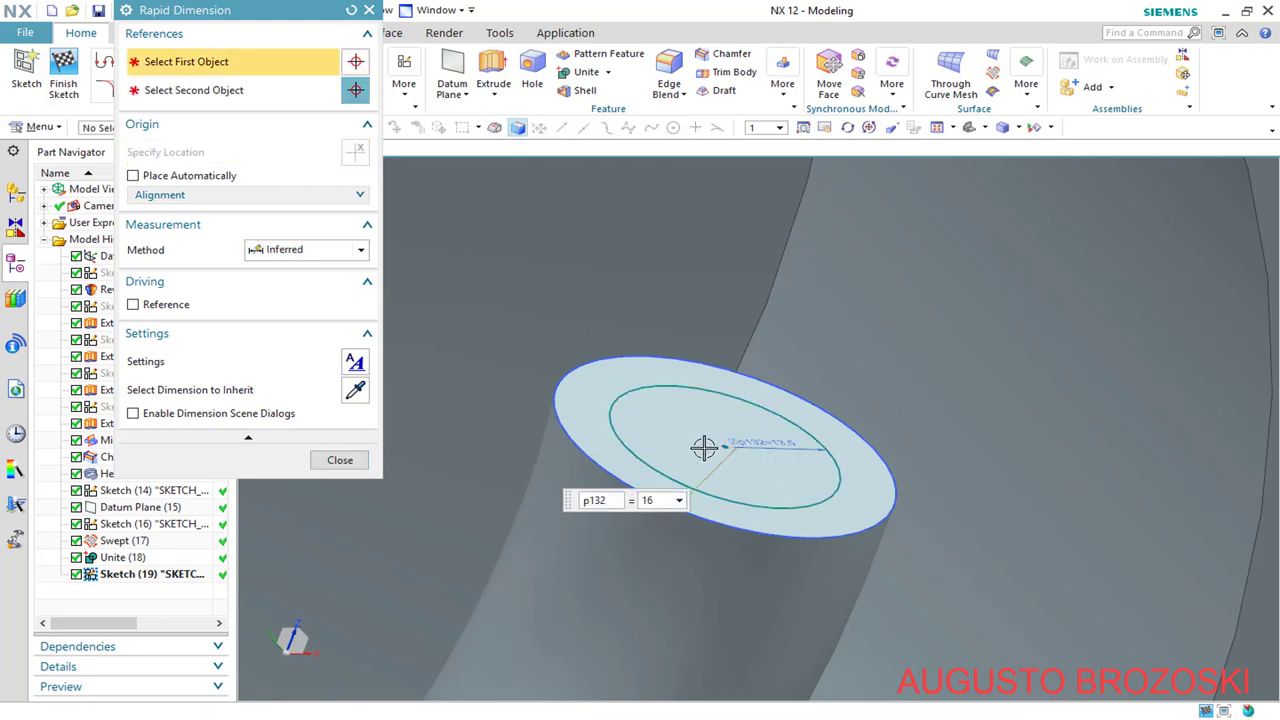
key(Return)
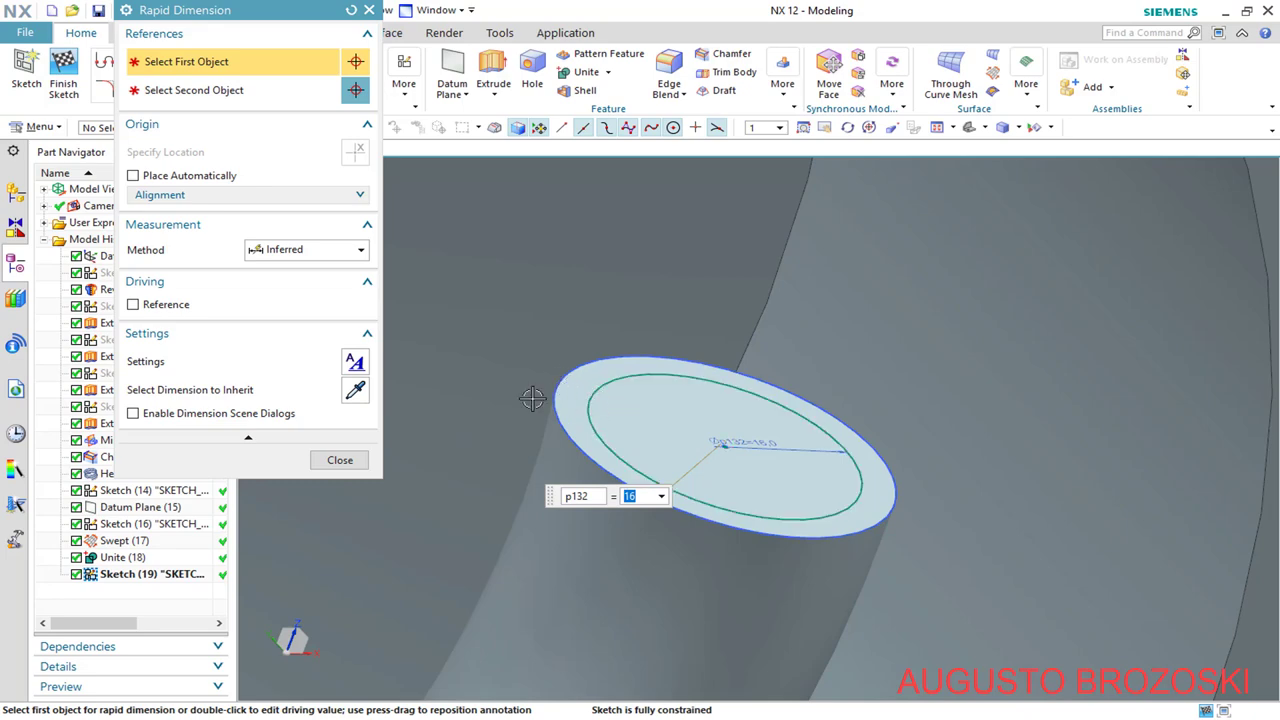
click(340, 461)
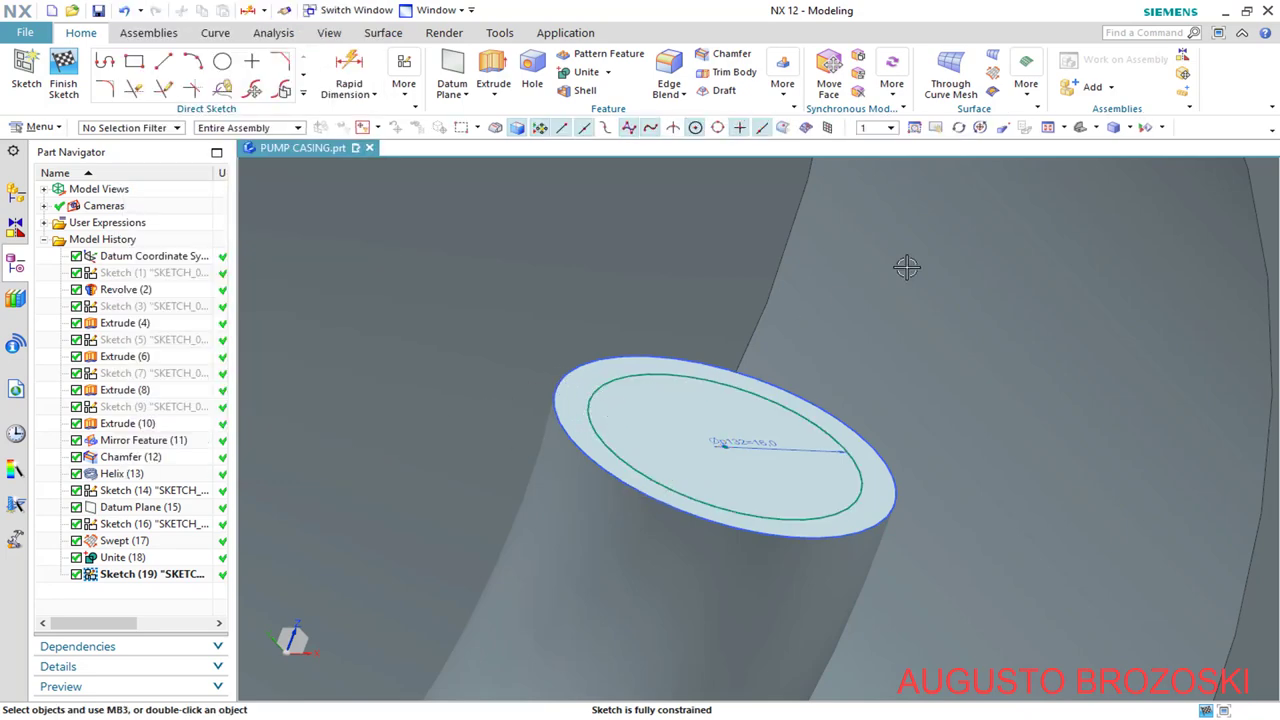
click(63, 75)
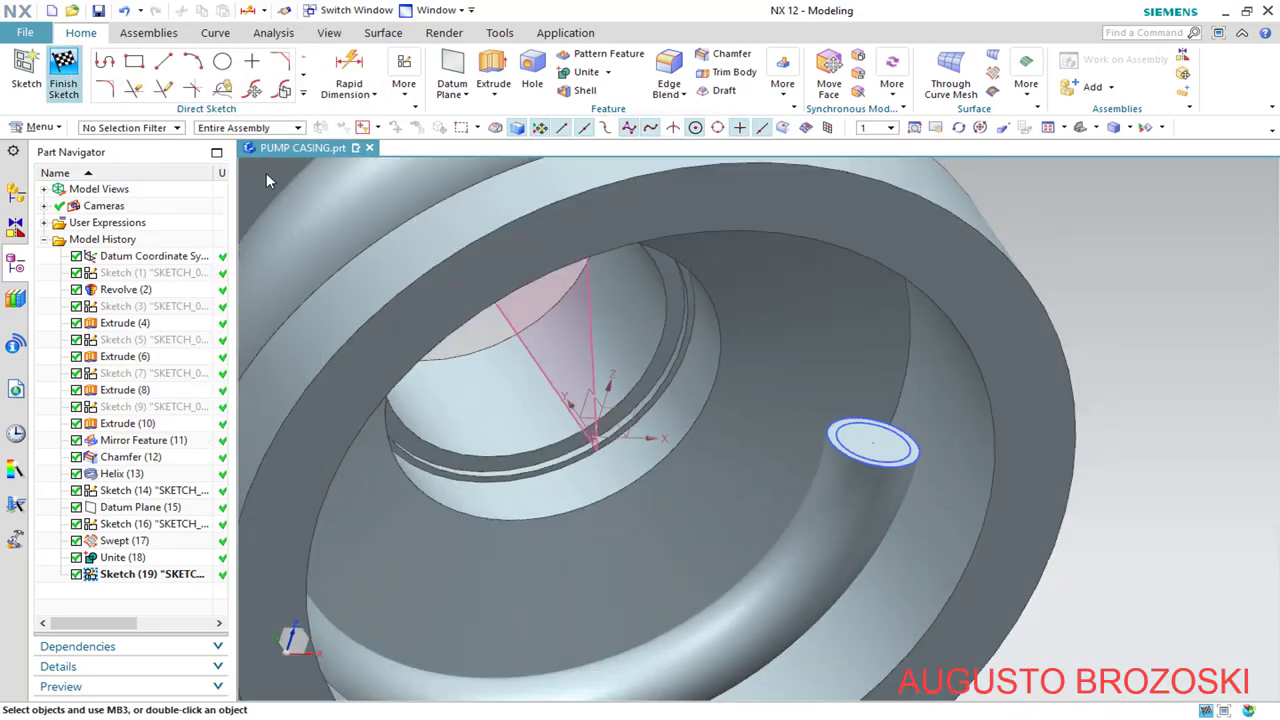
click(1080, 130)
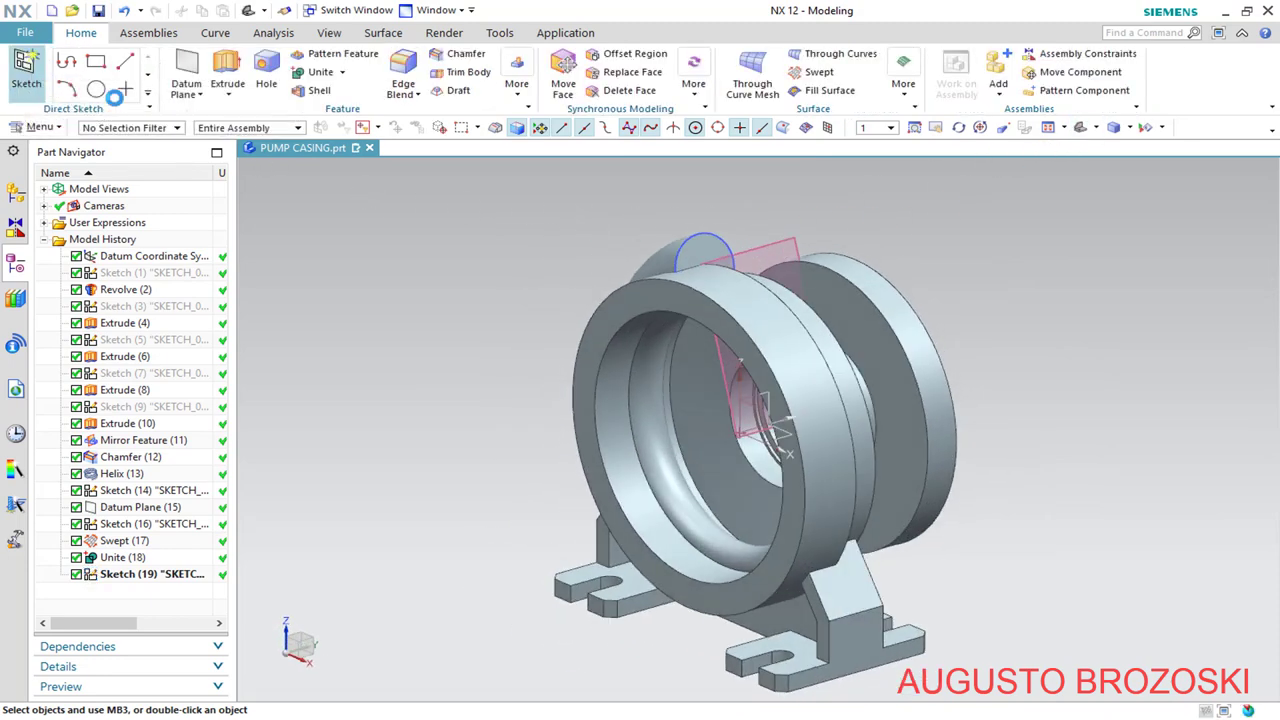
Start a new sketch on Datum Plane (15) and begin drawing a circle
click(25, 68)
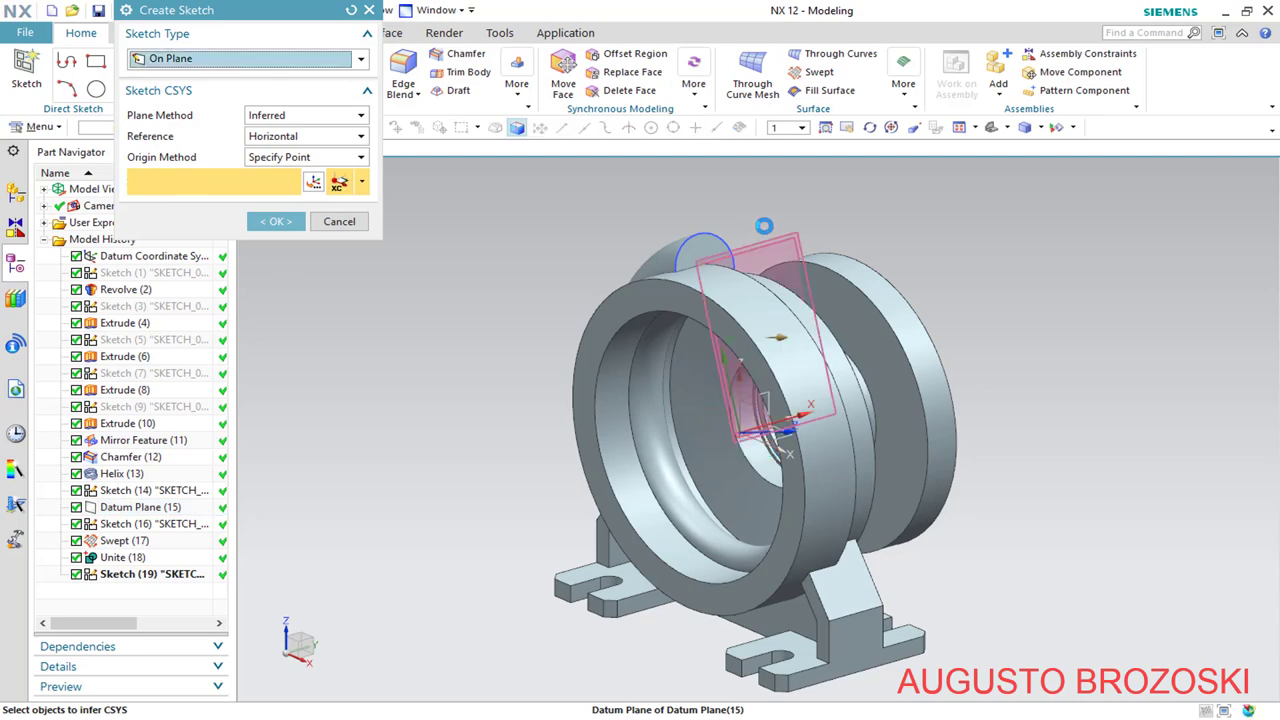
click(771, 236)
click(276, 221)
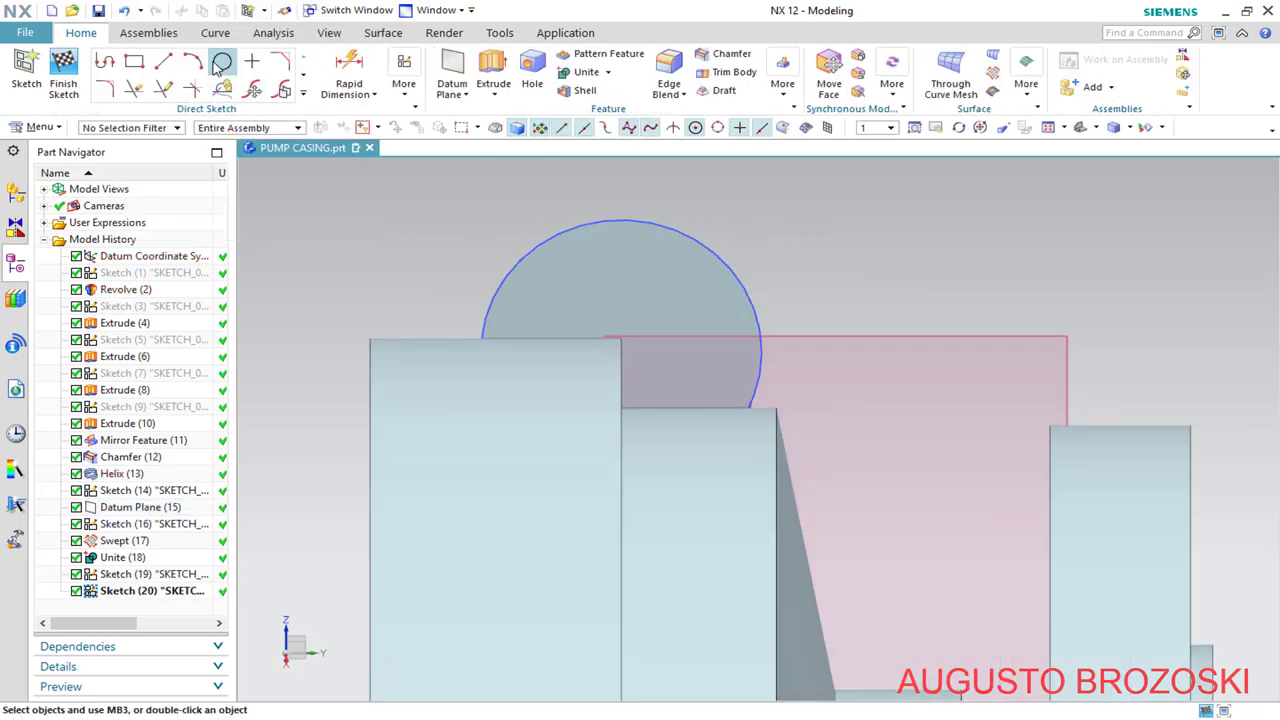
click(221, 64)
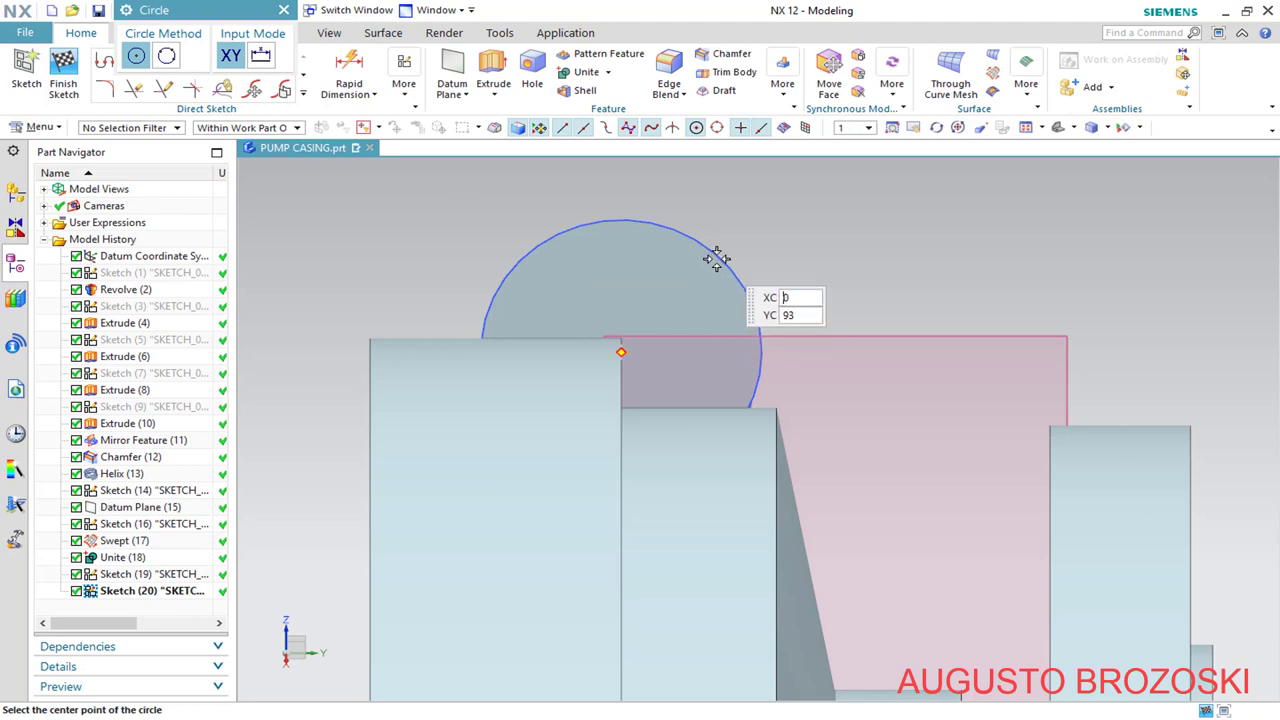
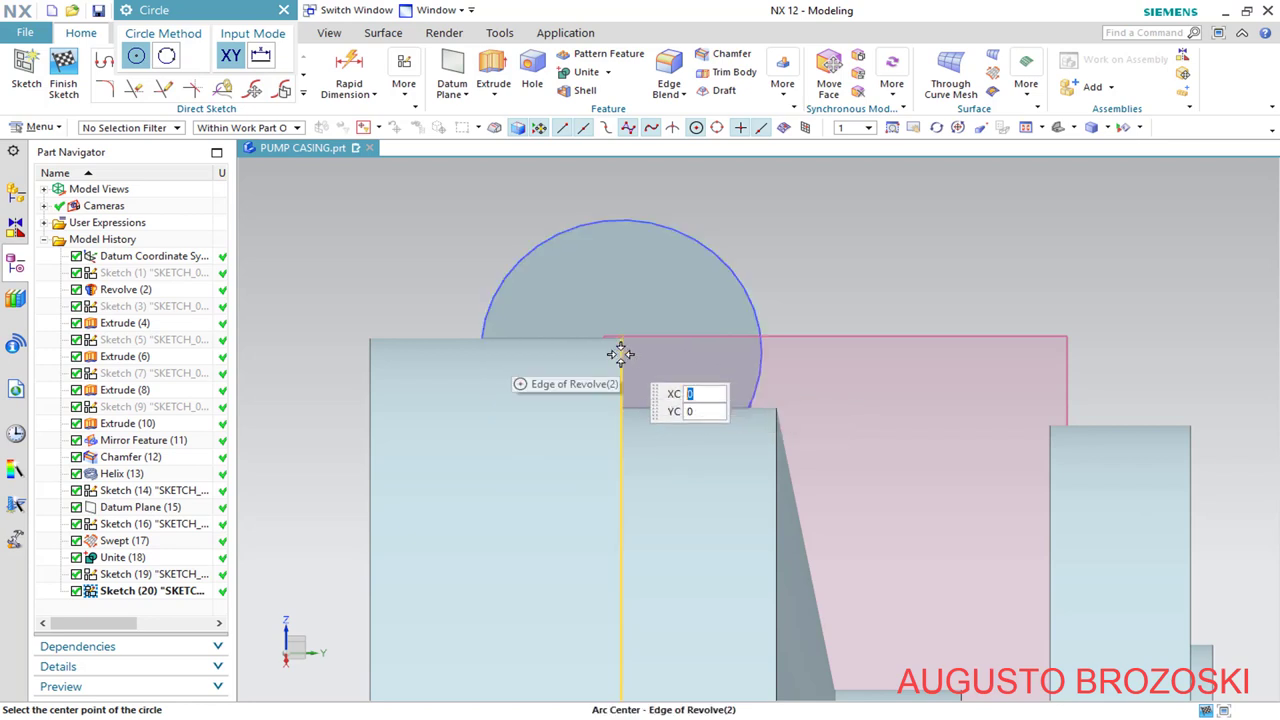
Draw a new circle centred on the larger arc's centre
mouse_move(643, 363)
middle_down()
mouse_move(626, 360)
mouse_move(683, 358)
middle_up()
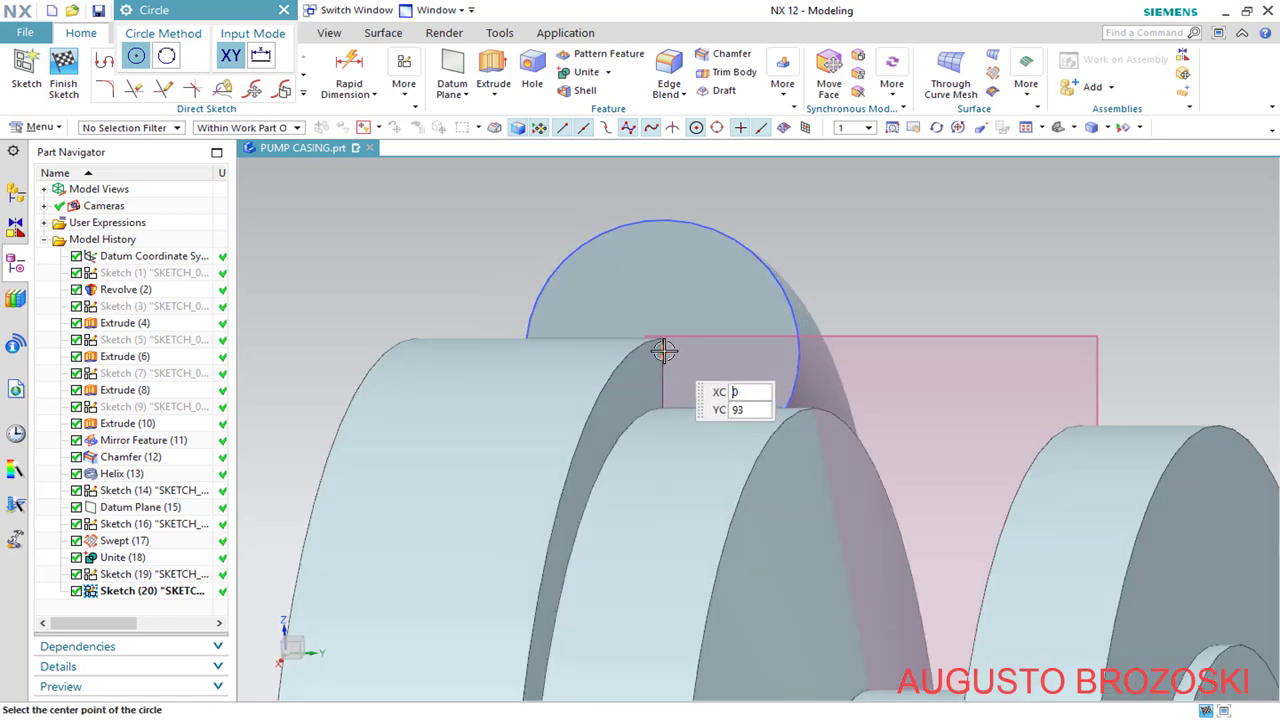
click(662, 350)
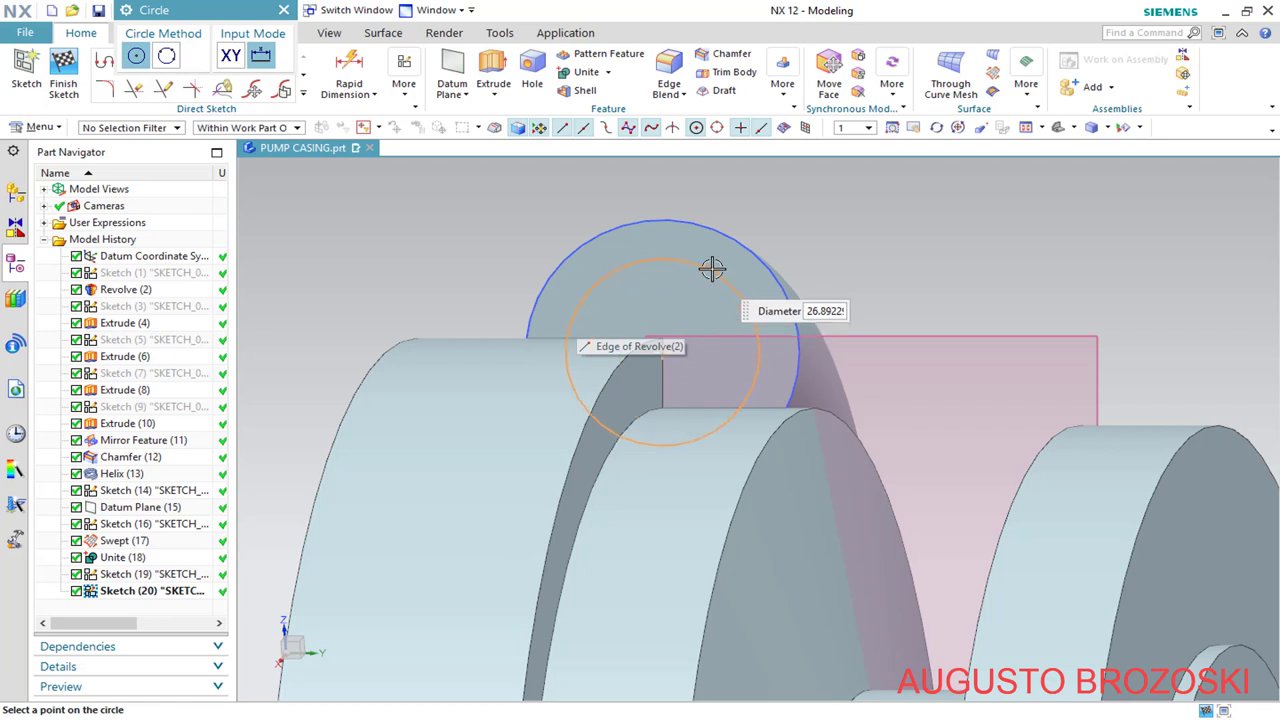
click(591, 253)
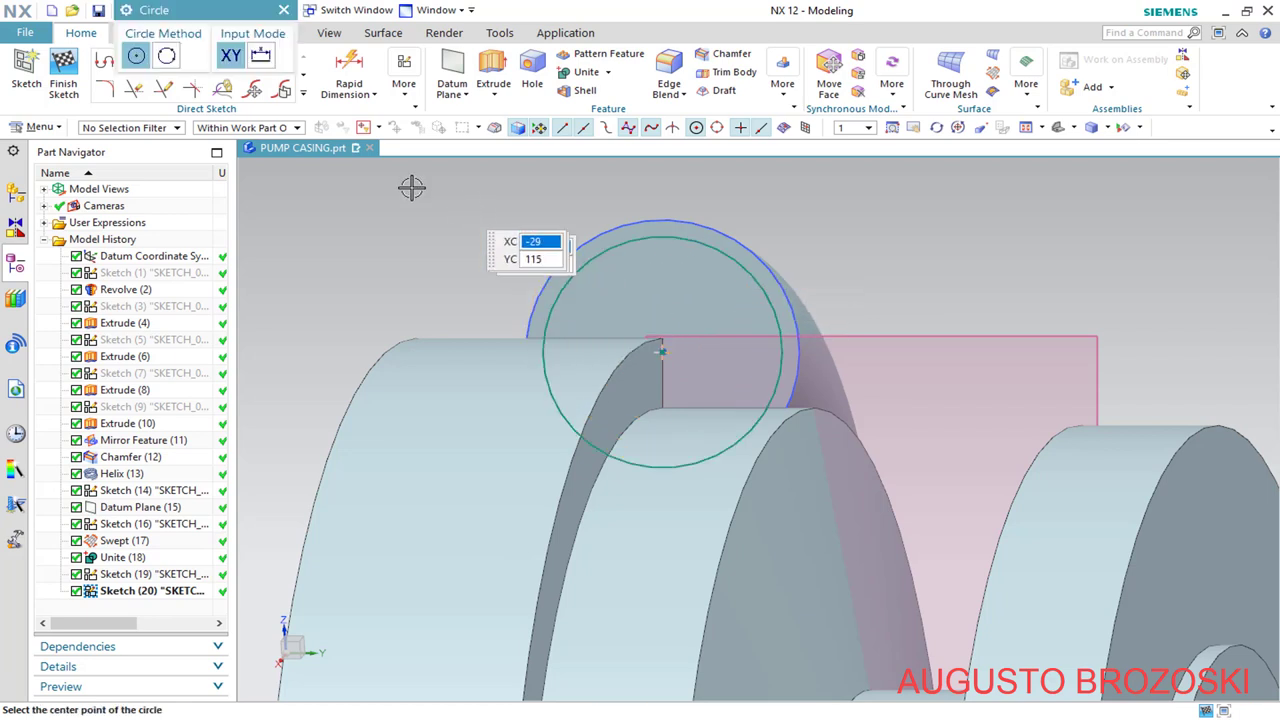
click(284, 10)
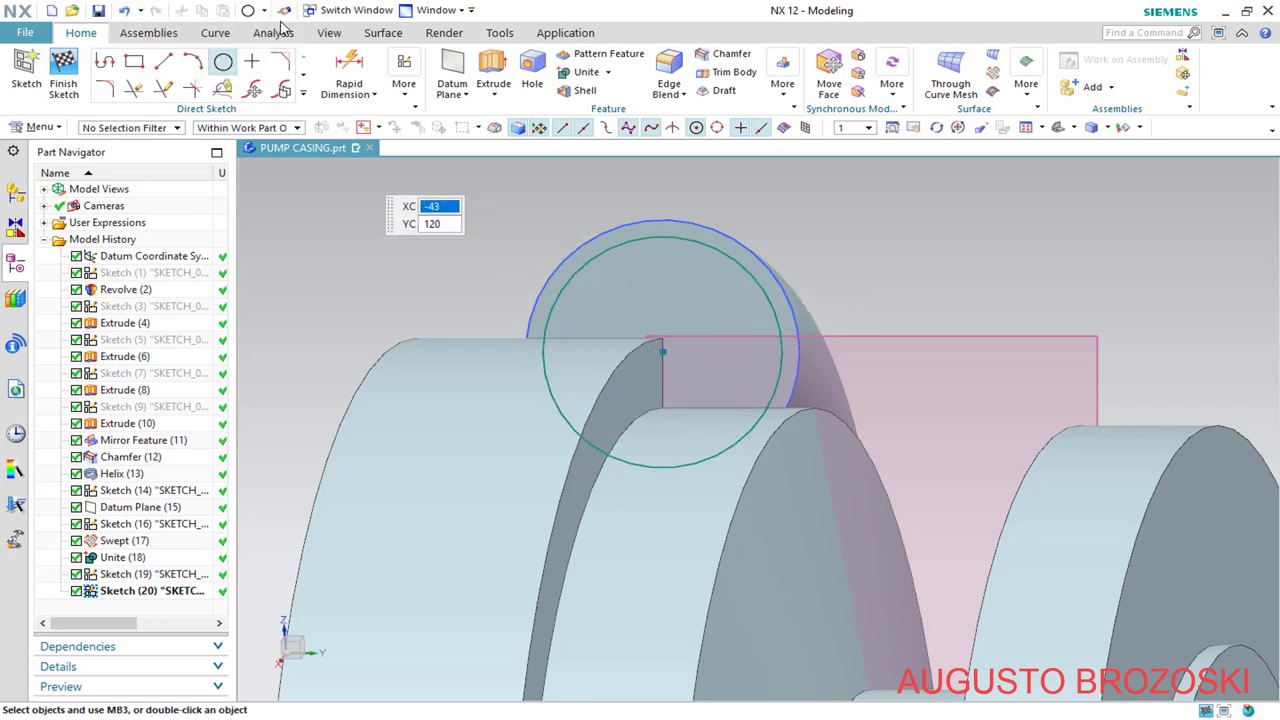
Dimension the new circle's diameter to 34 and finish the sketch
click(349, 70)
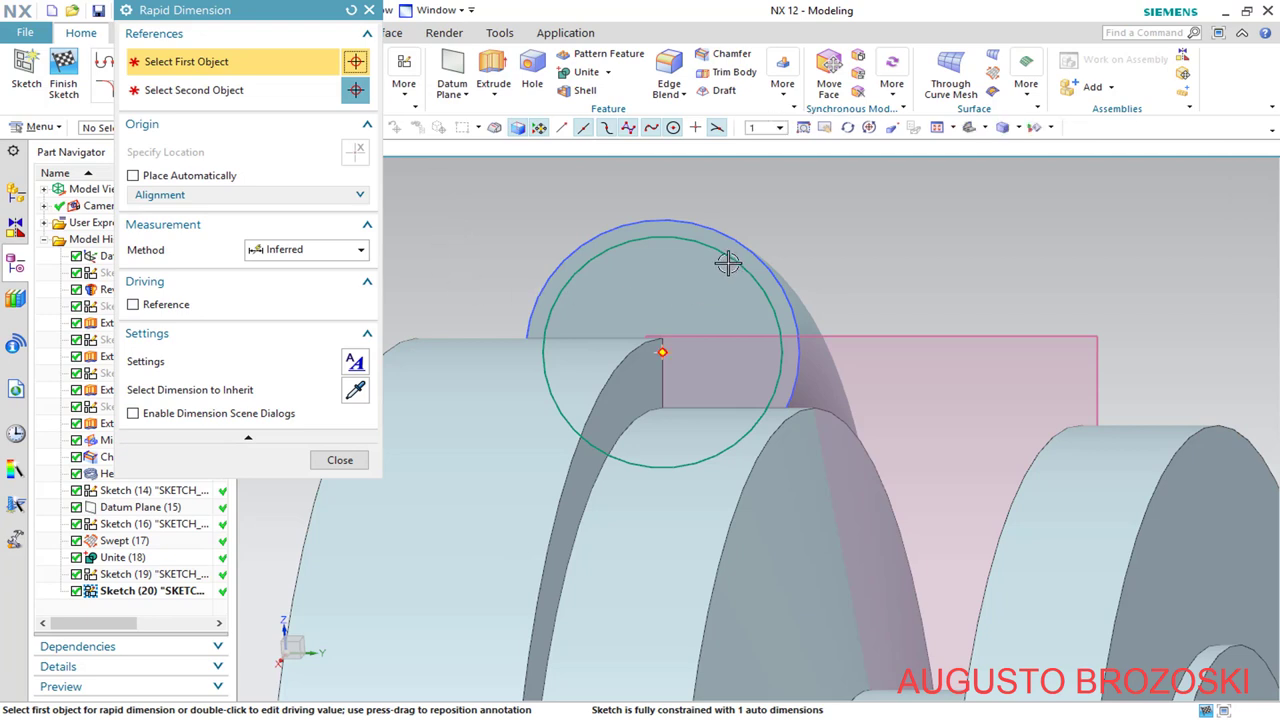
click(728, 264)
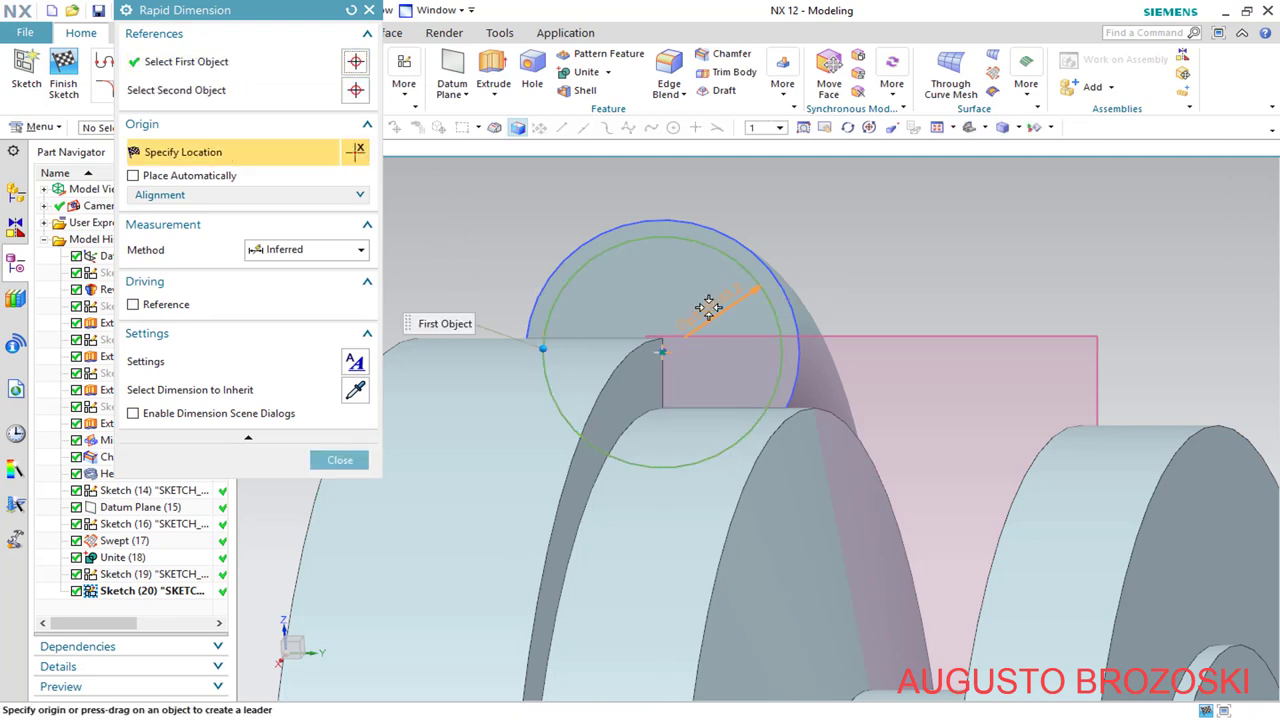
click(708, 307)
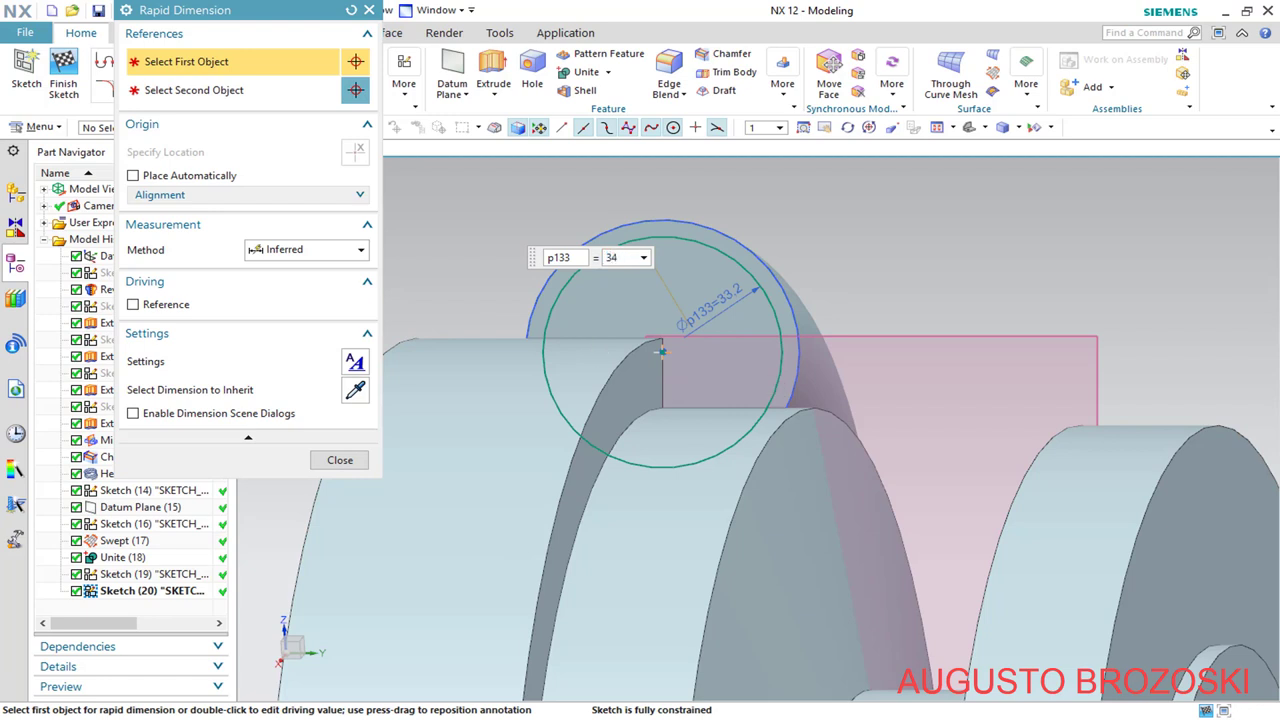
key(Return)
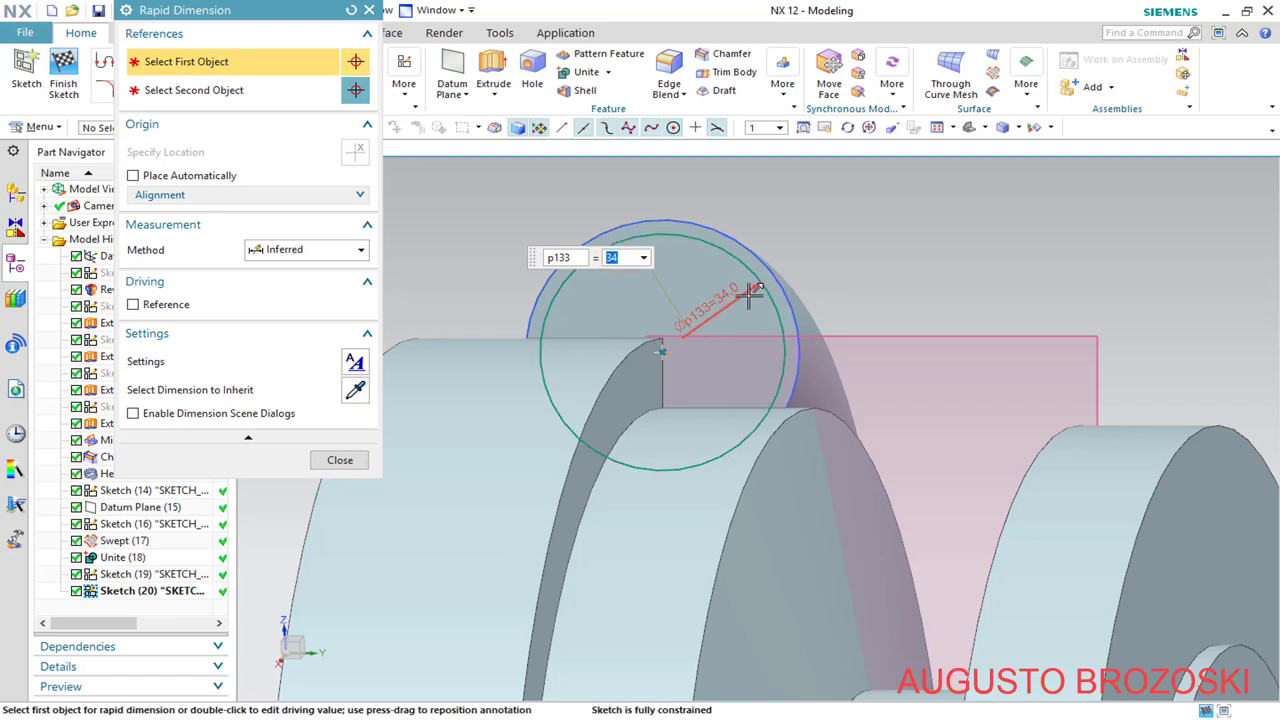
click(340, 459)
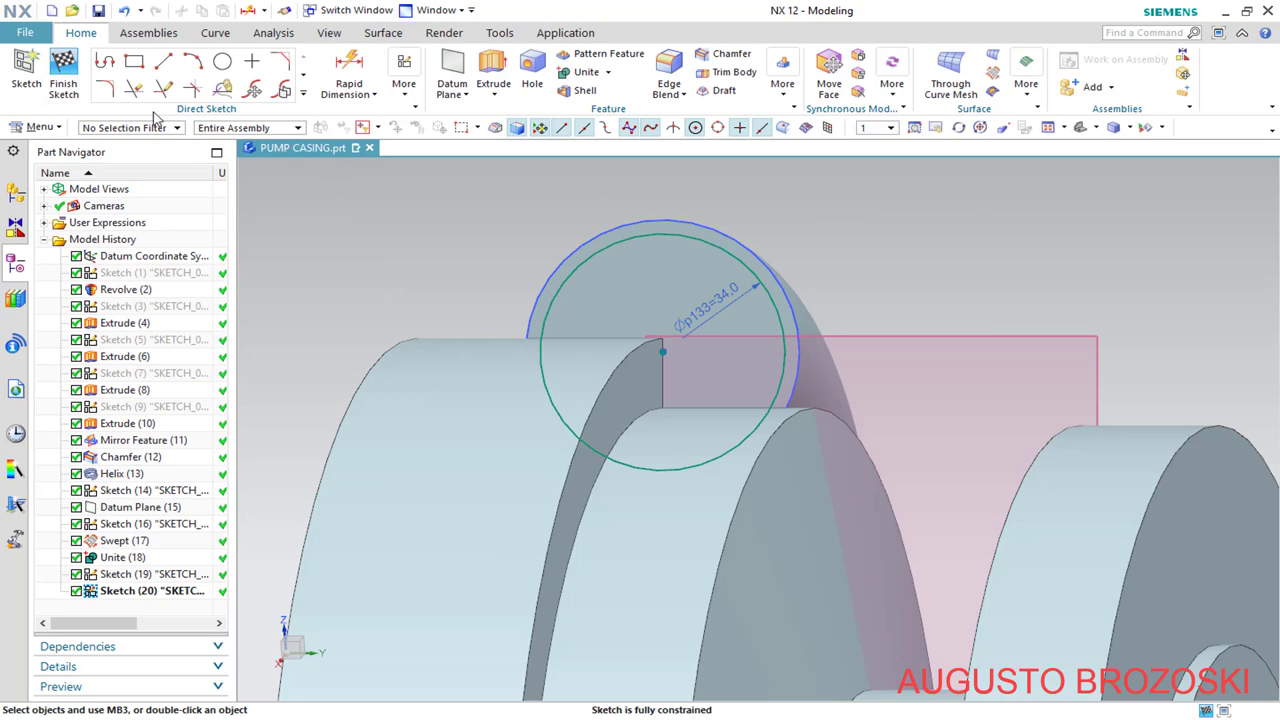
click(63, 65)
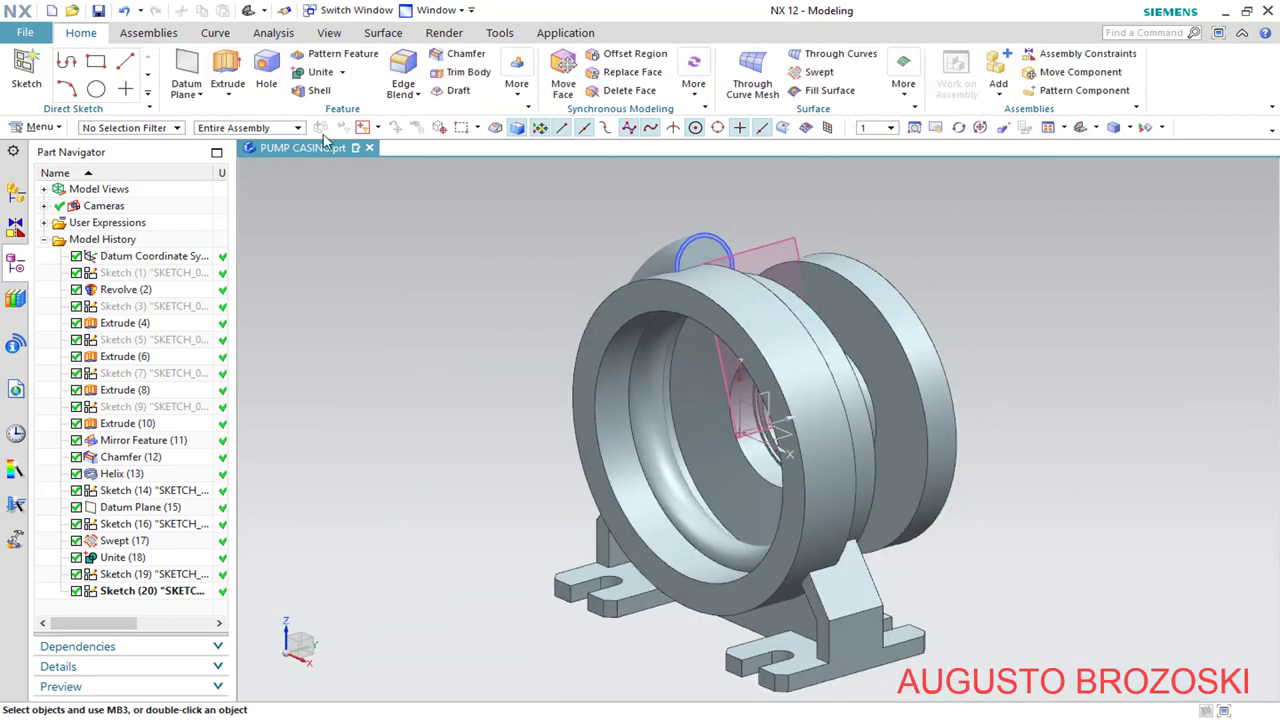
Save the part and pick the small volute circle as the first sweep section
click(97, 12)
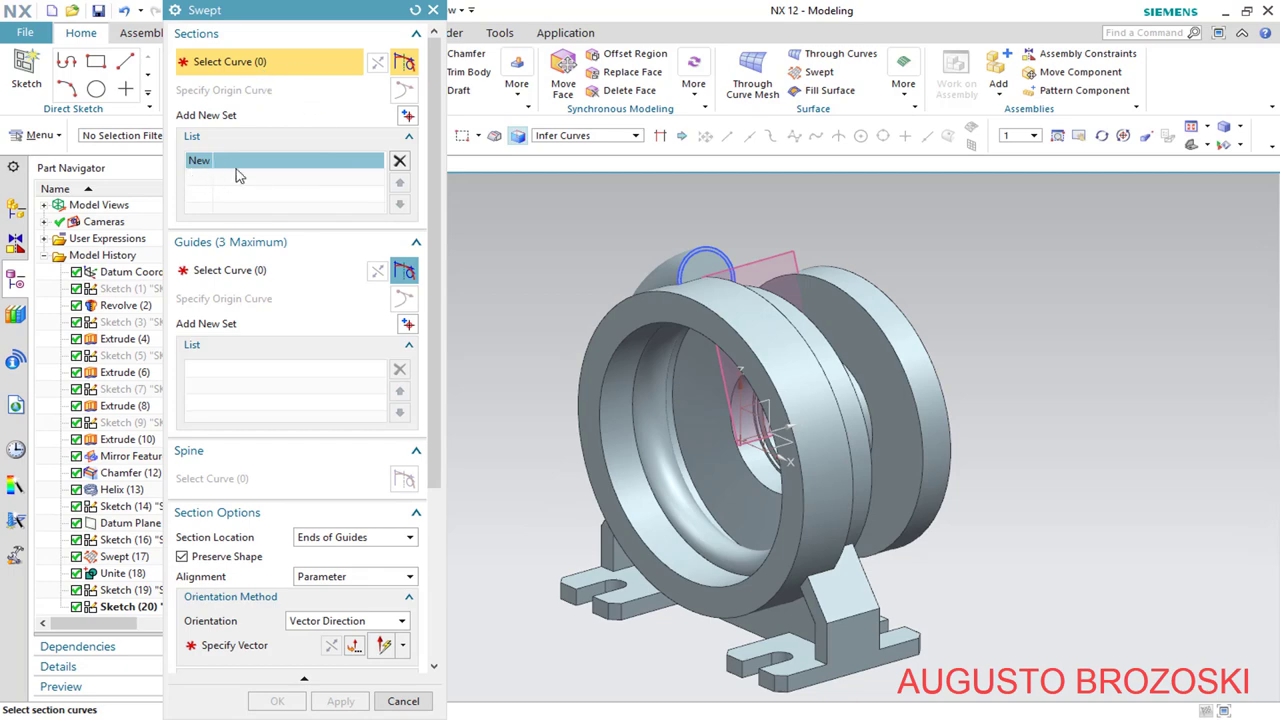
middle_drag(571, 533, 806, 551)
scroll(890, 485, down, 8)
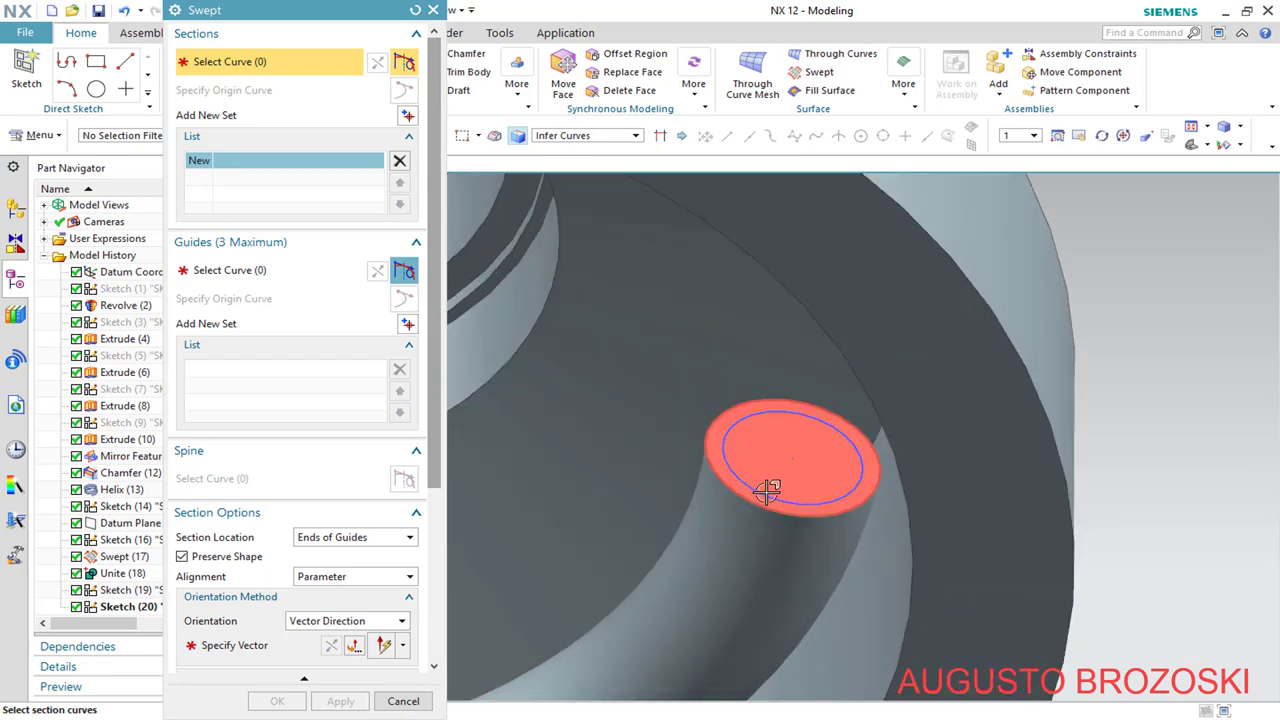
click(763, 491)
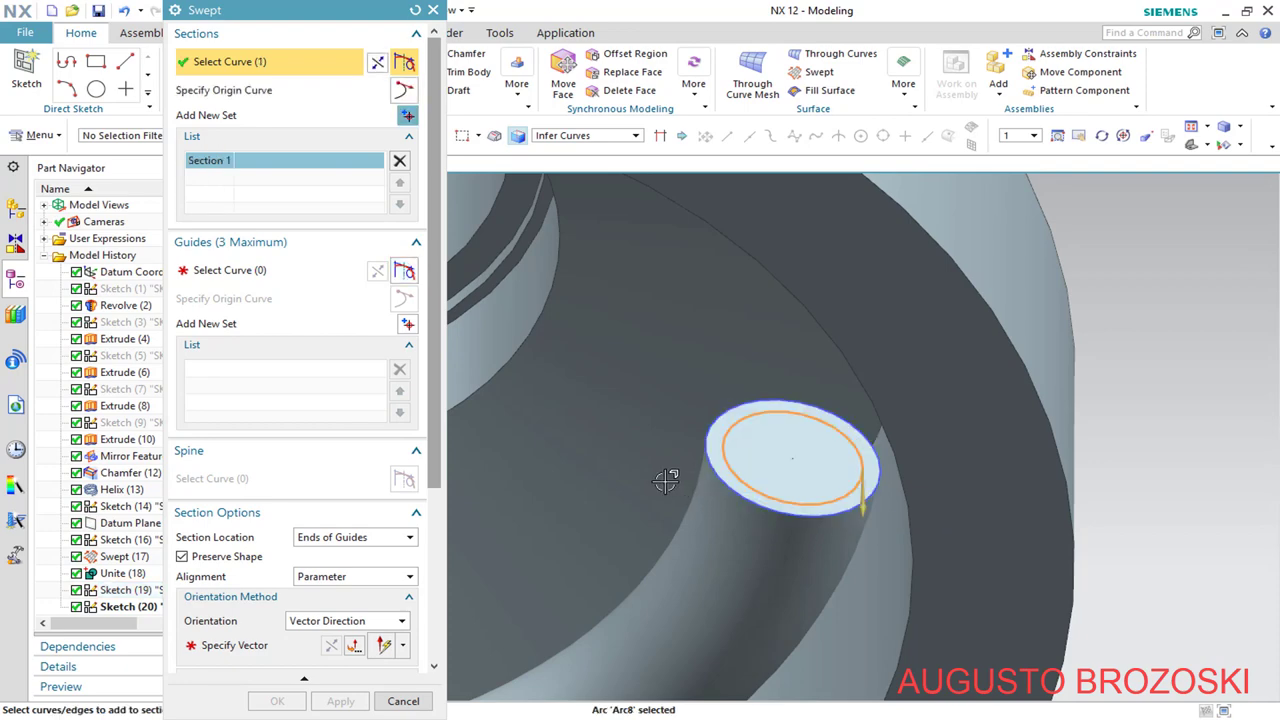
scroll(700, 466, up, 8)
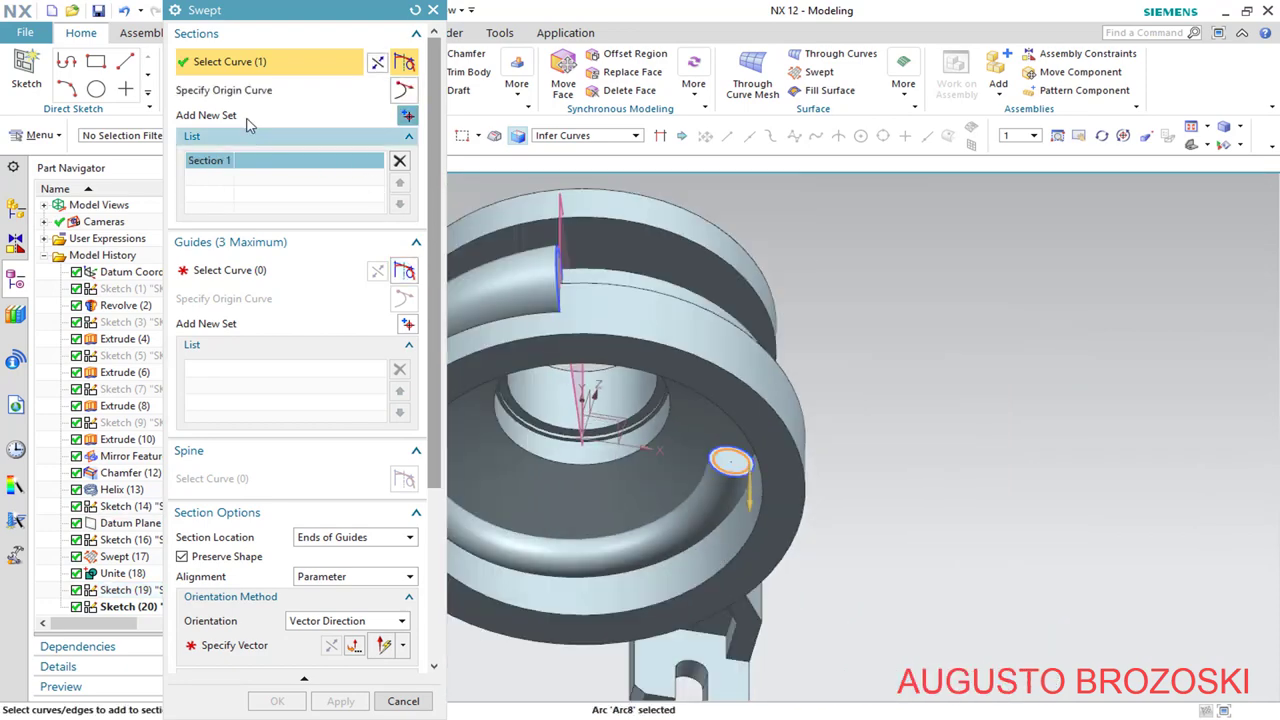
Add the larger 34-diameter circle as the second sweep section
click(407, 117)
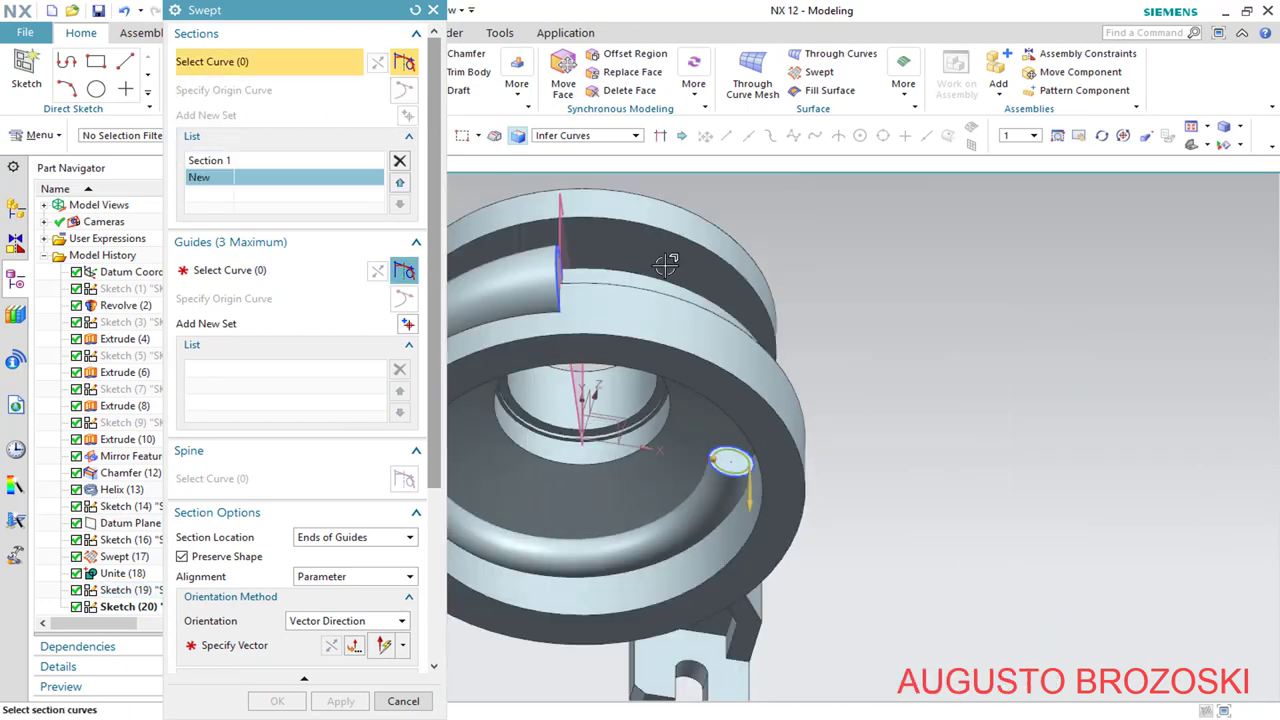
scroll(862, 313, up, 3)
middle_drag(691, 290, 528, 304)
scroll(536, 333, down, 5)
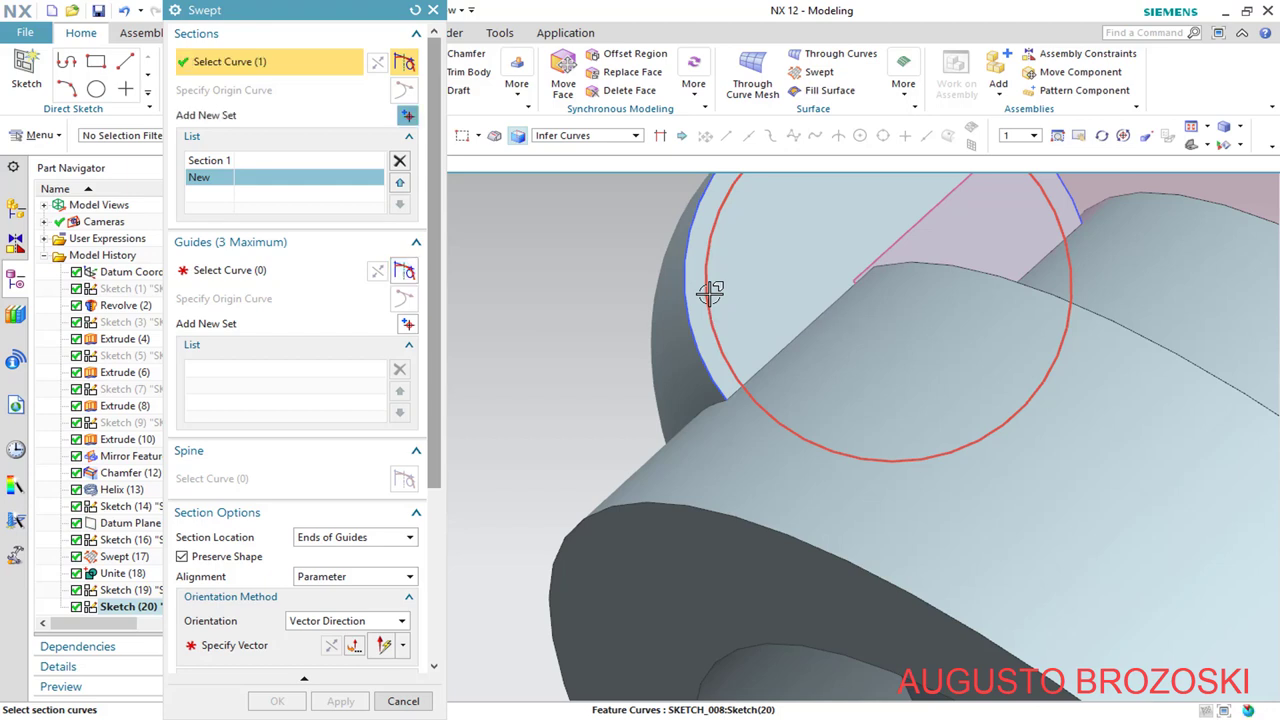
click(709, 291)
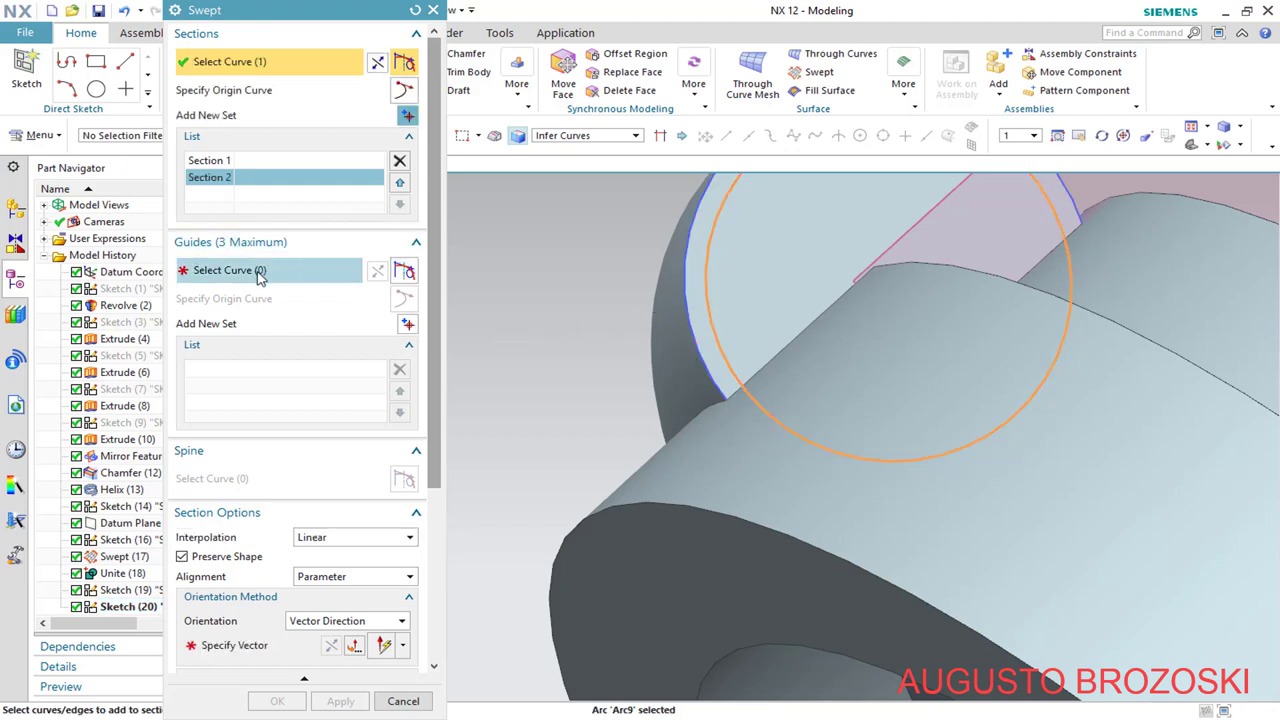
Use the helix as guide curve with Y-axis orientation and create Swept (21)
click(222, 276)
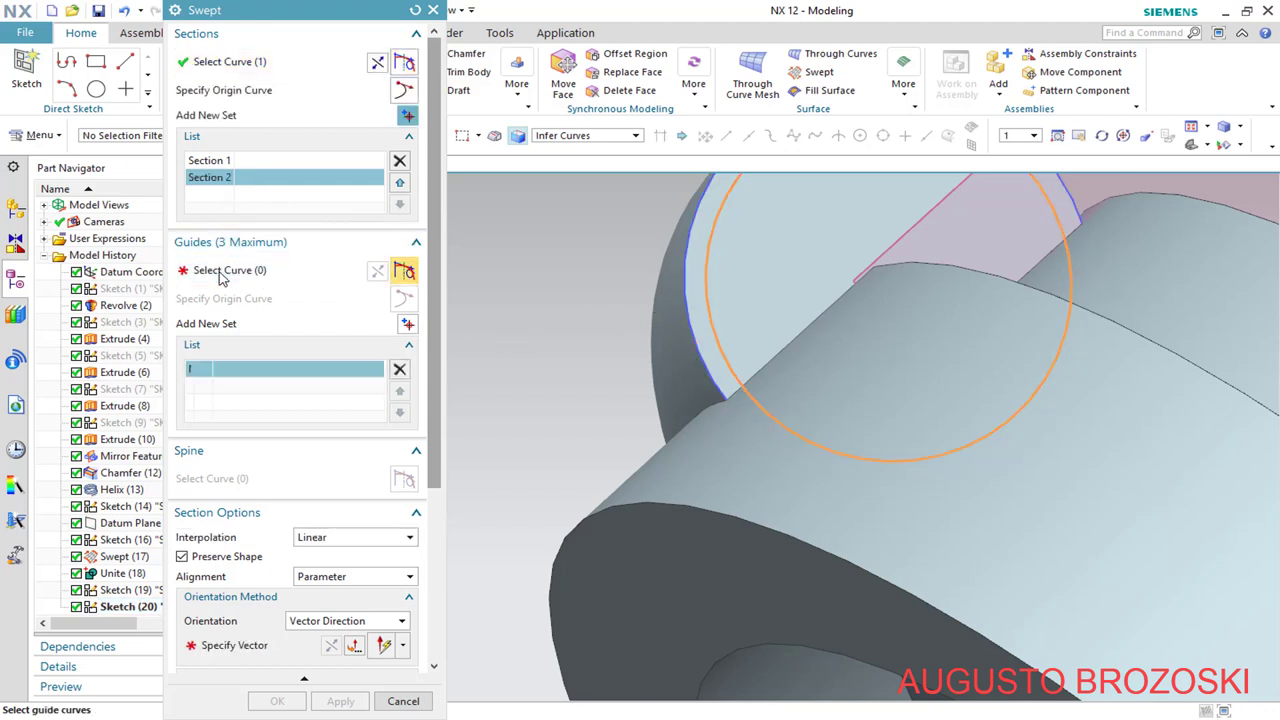
scroll(543, 369, down, 5)
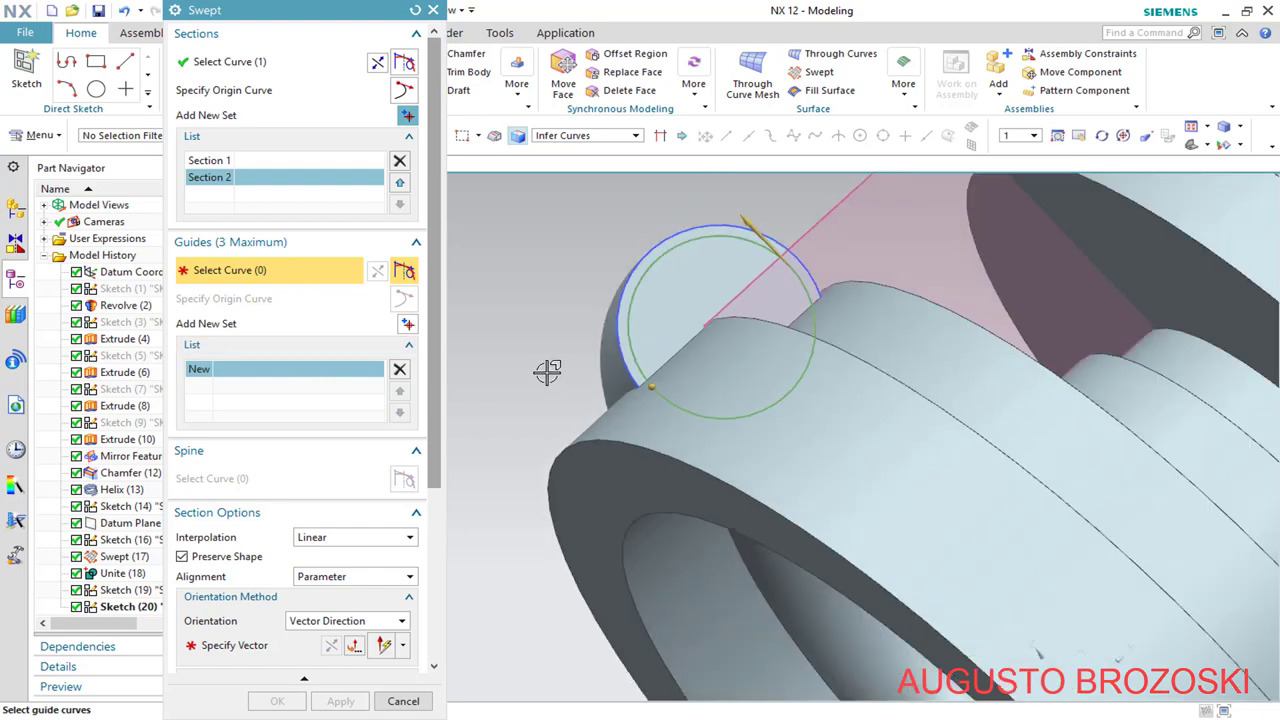
middle_drag(737, 360, 799, 327)
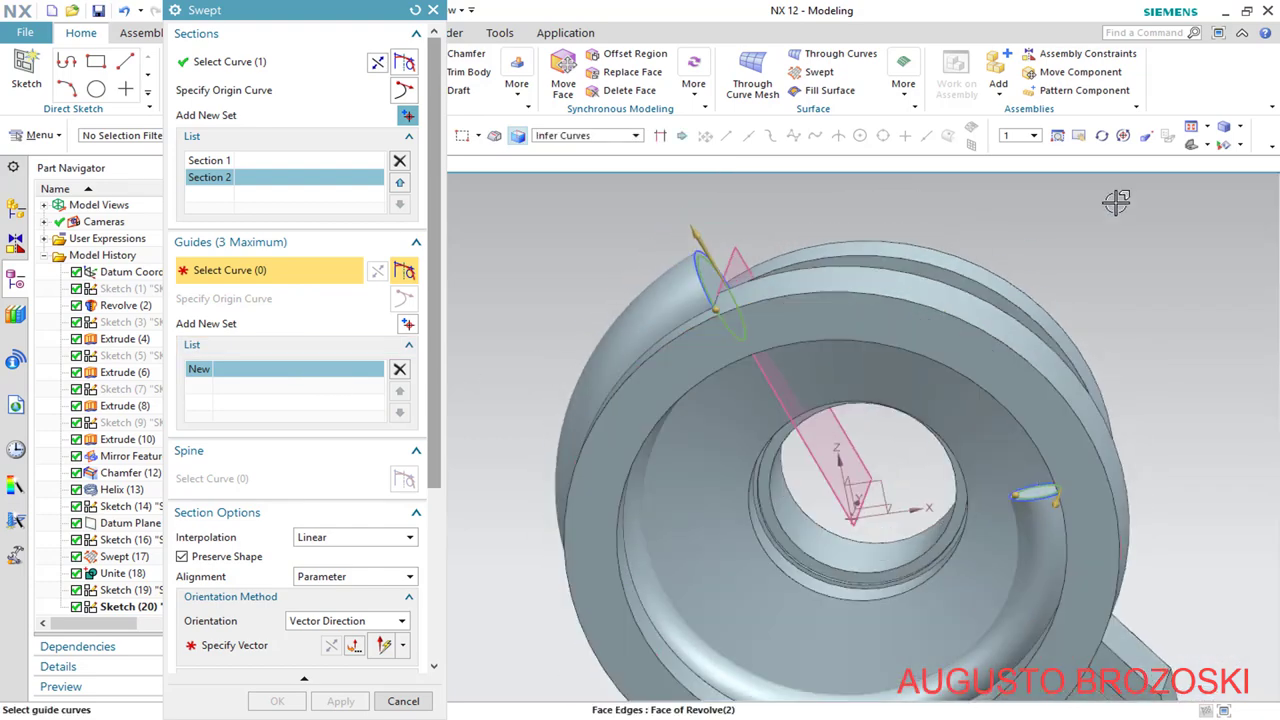
click(1240, 128)
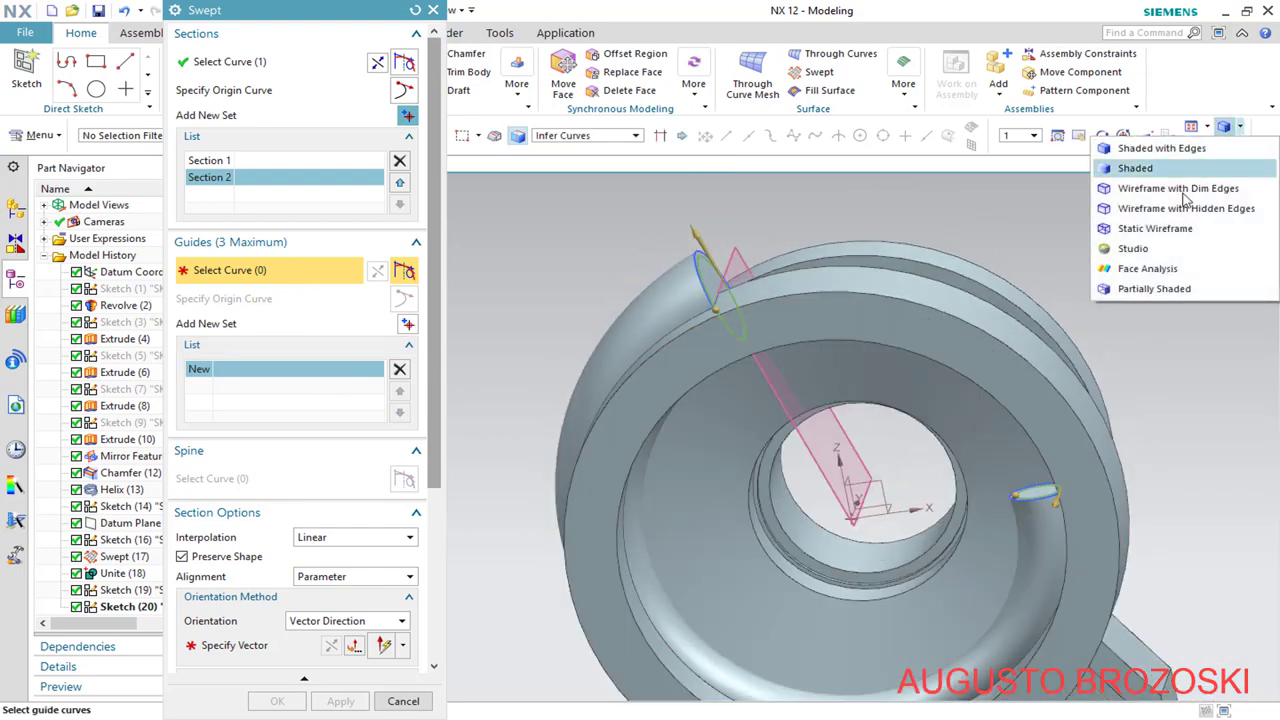
click(1145, 228)
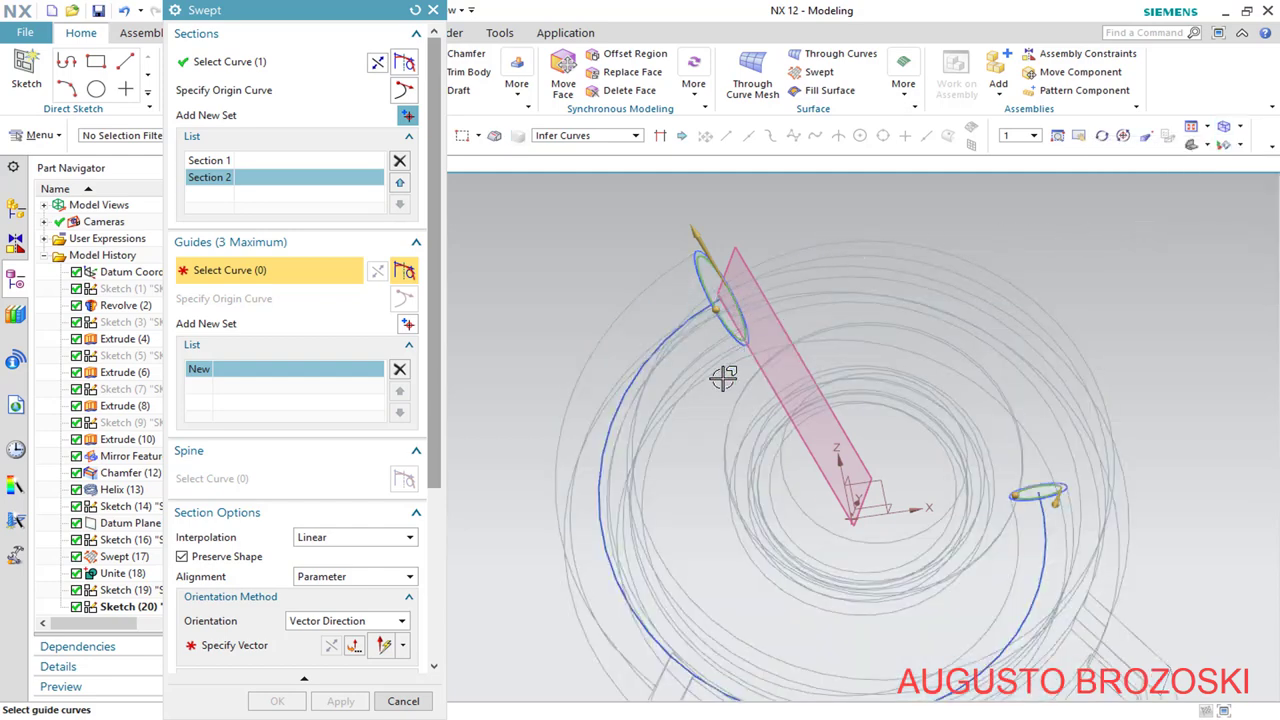
middle_drag(674, 486, 651, 563)
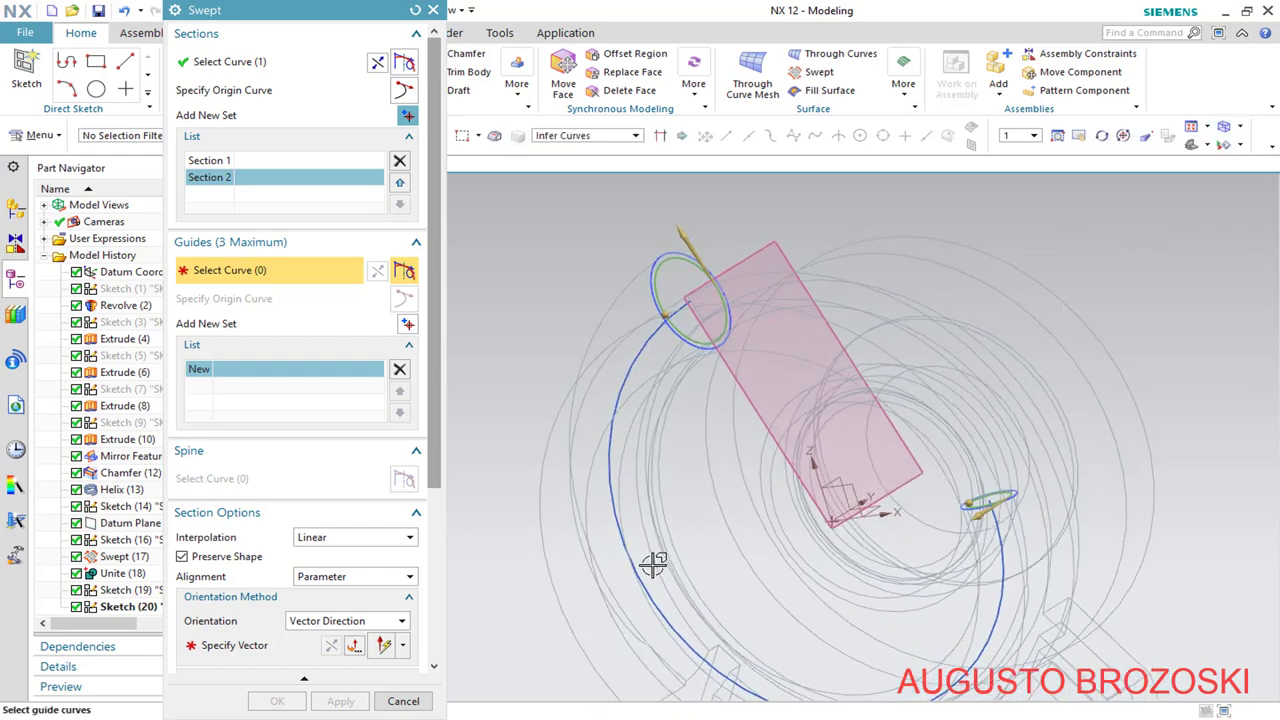
click(609, 506)
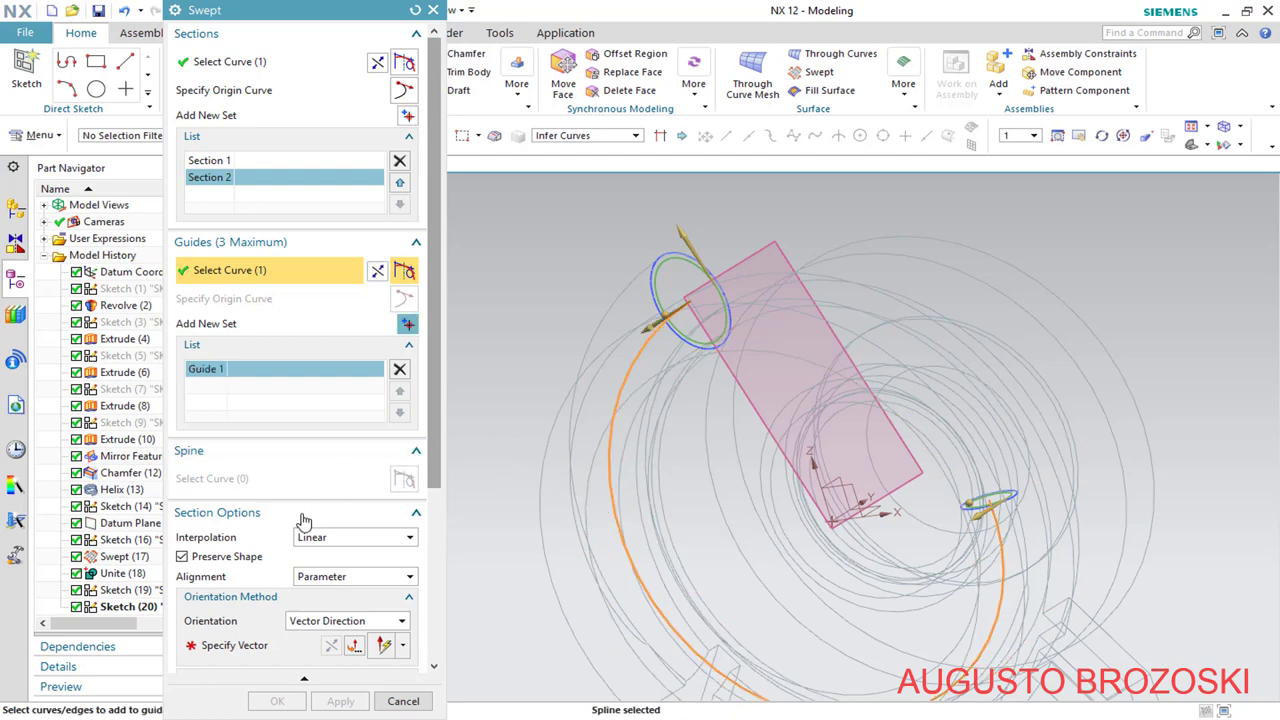
click(249, 648)
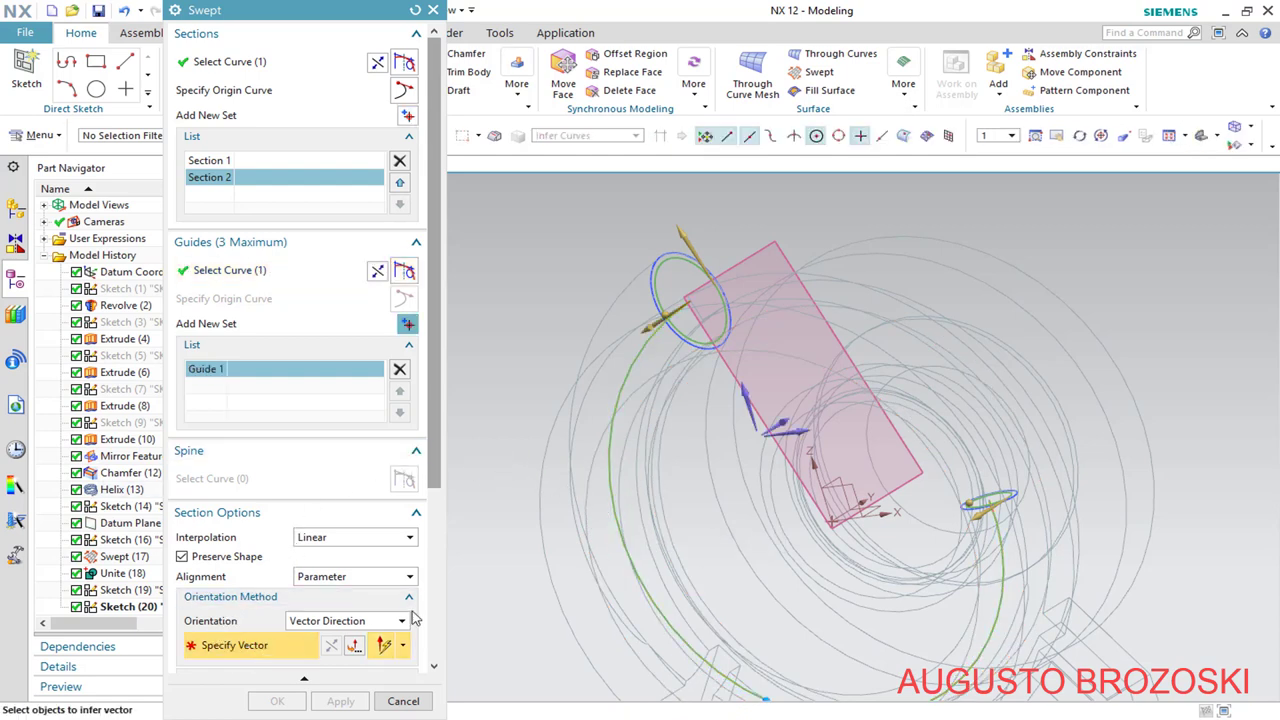
click(790, 427)
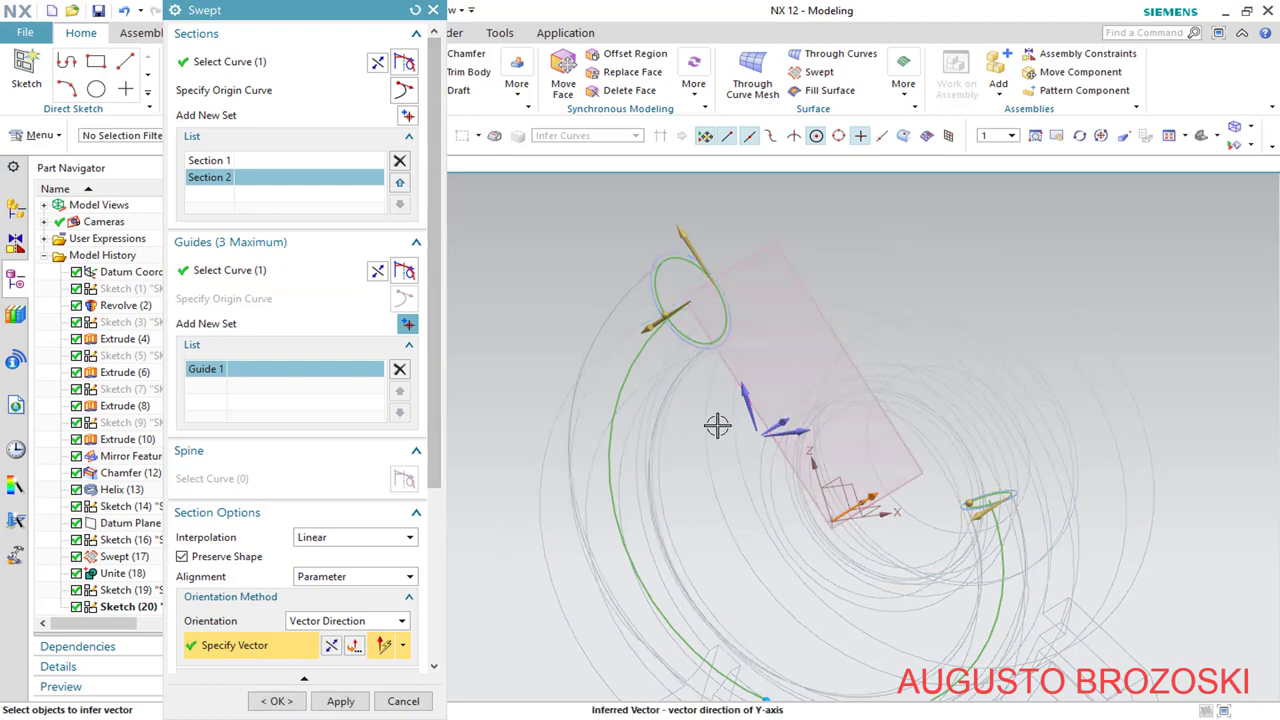
click(276, 700)
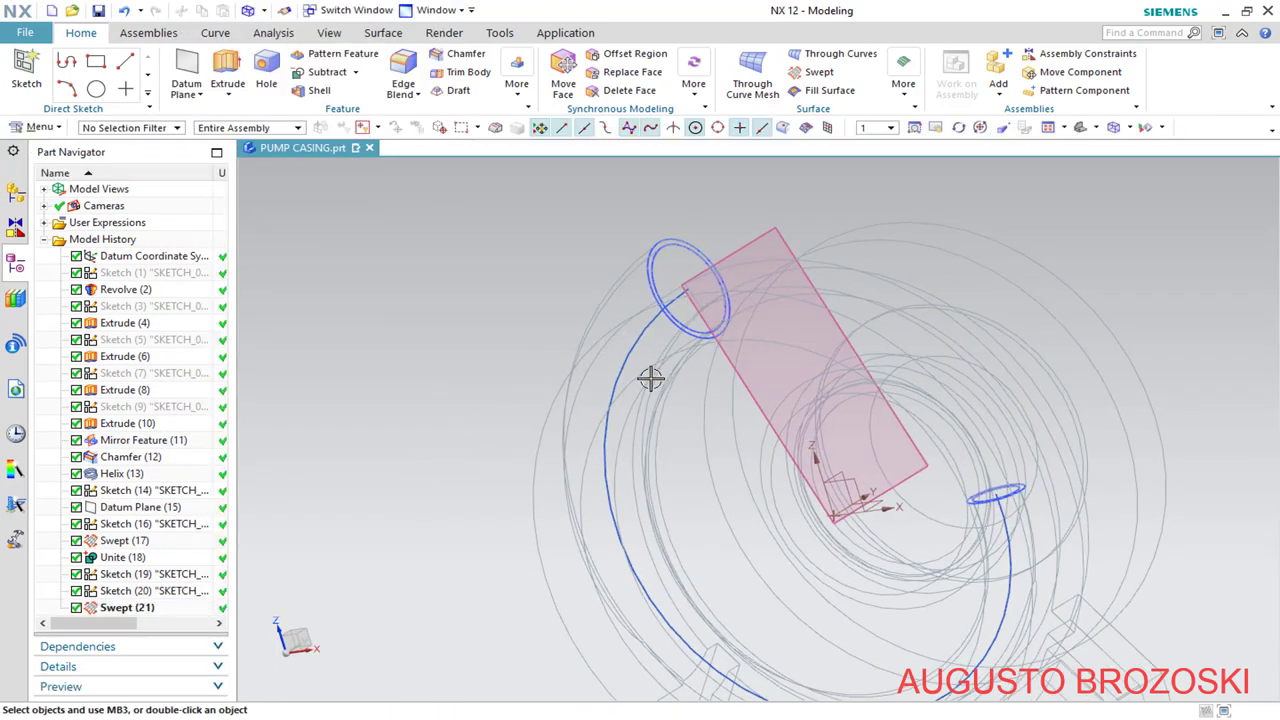
Display the casing shaded with edges in the trimetric view
middle_drag(640, 454, 690, 433)
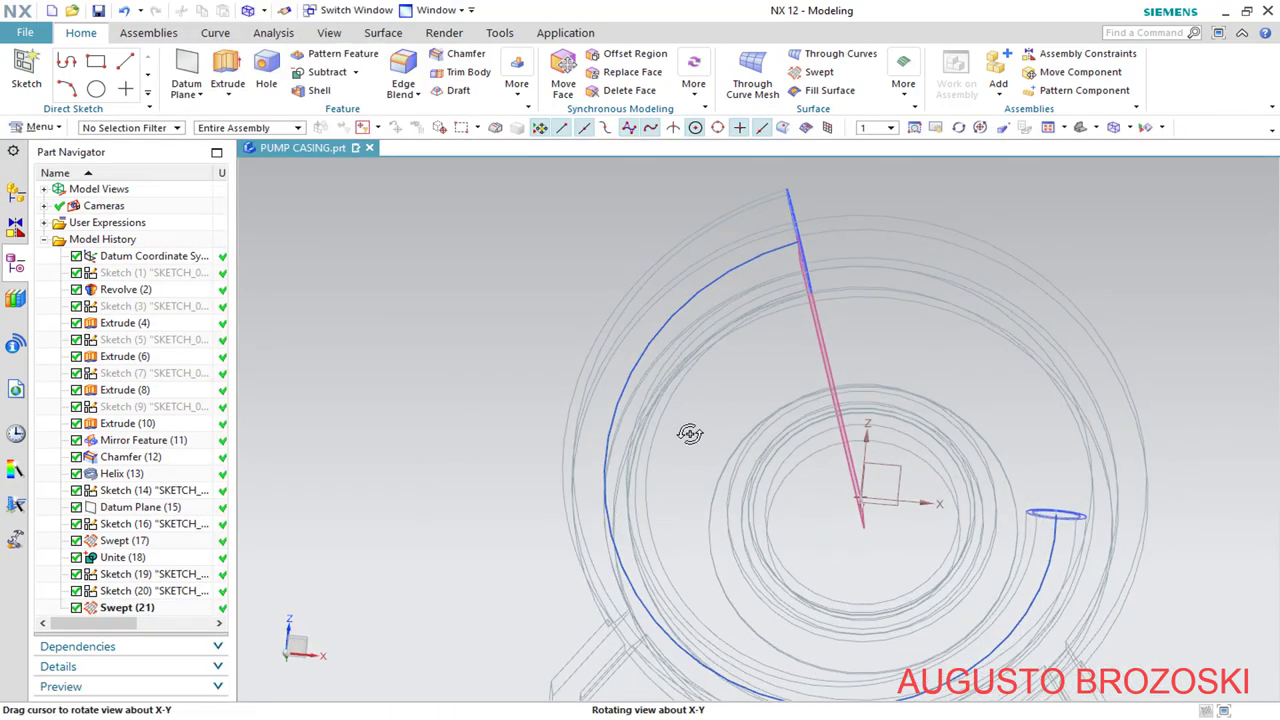
click(1129, 128)
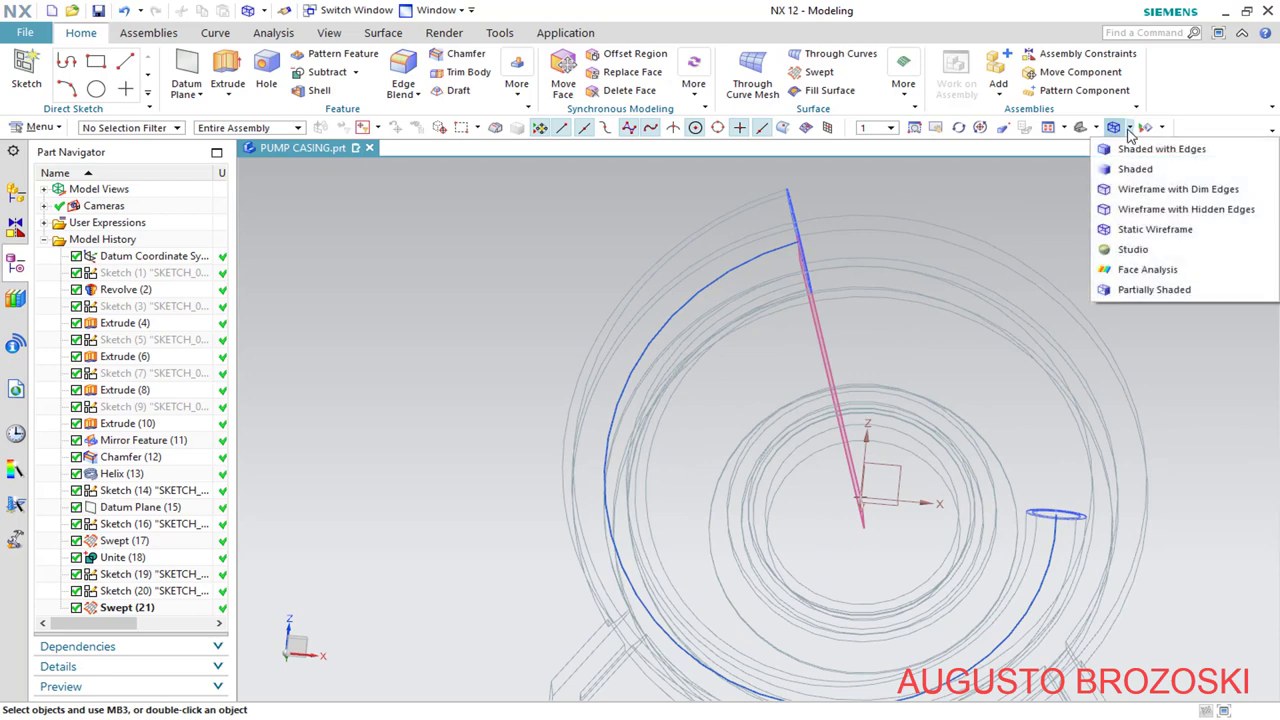
click(1140, 149)
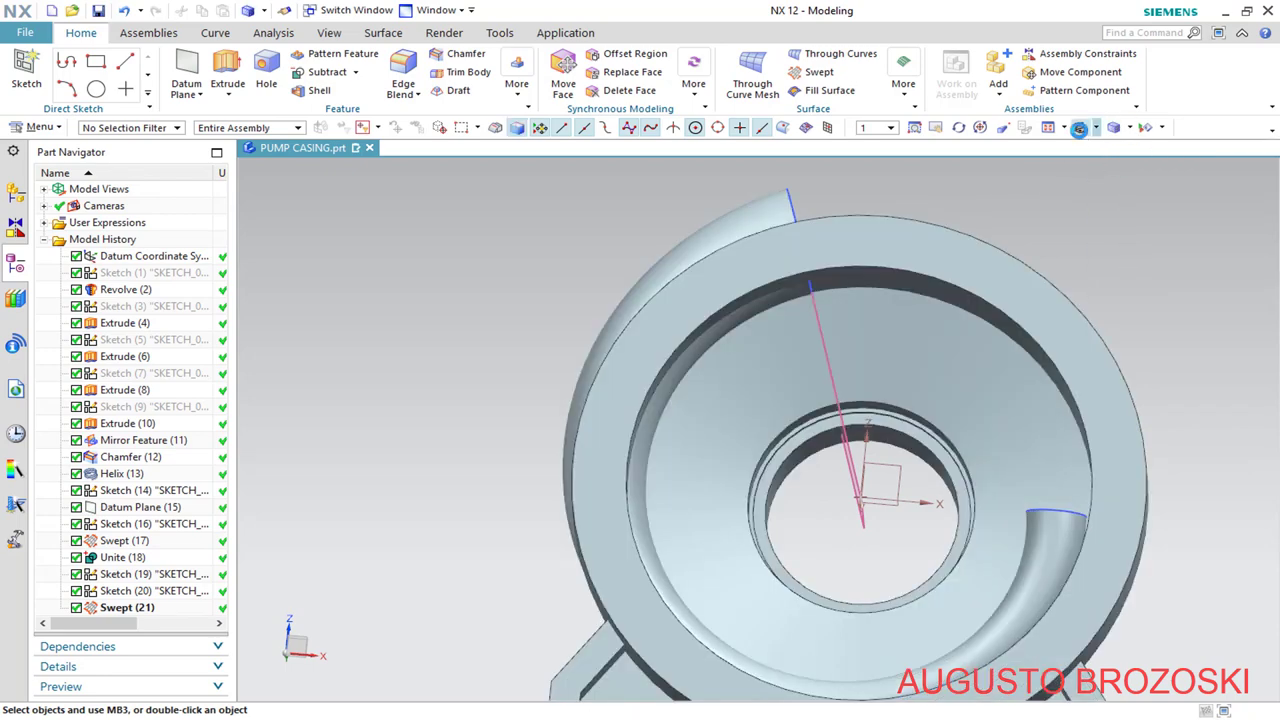
click(1079, 128)
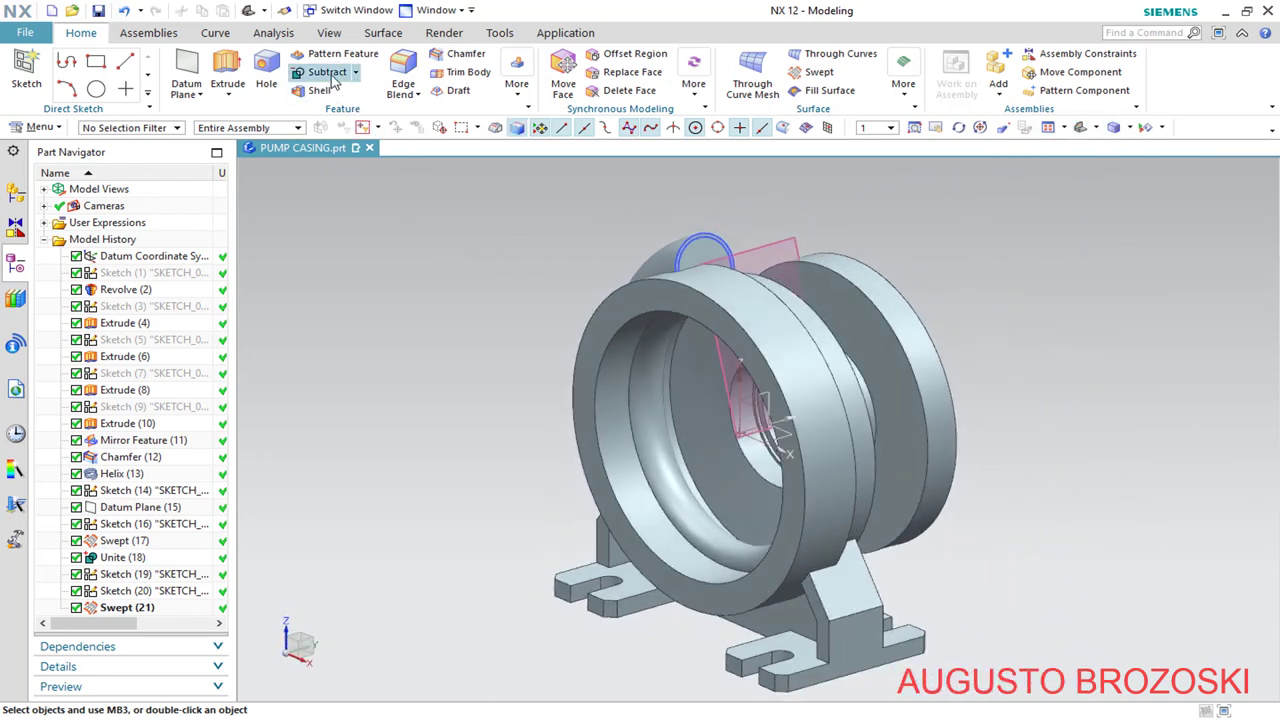
Subtract the Swept (21) body from the pump casing target body
click(328, 74)
scroll(733, 194, up, 5)
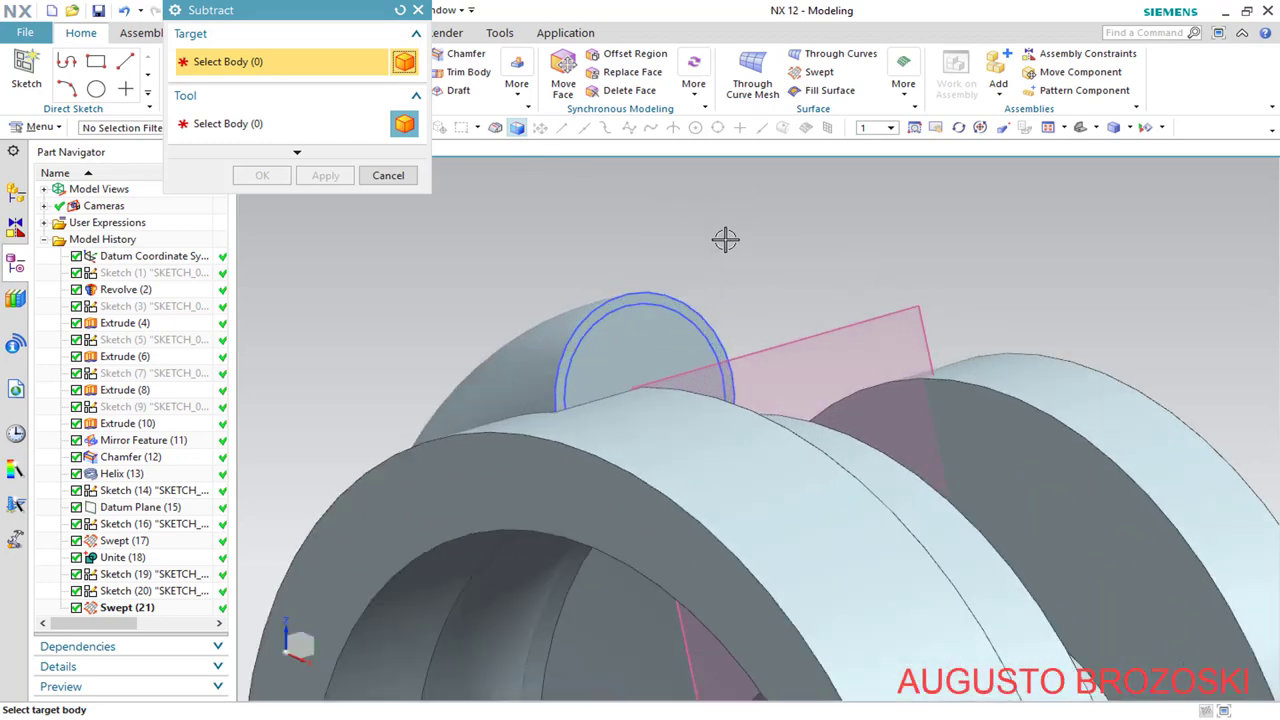
scroll(900, 371, down, 3)
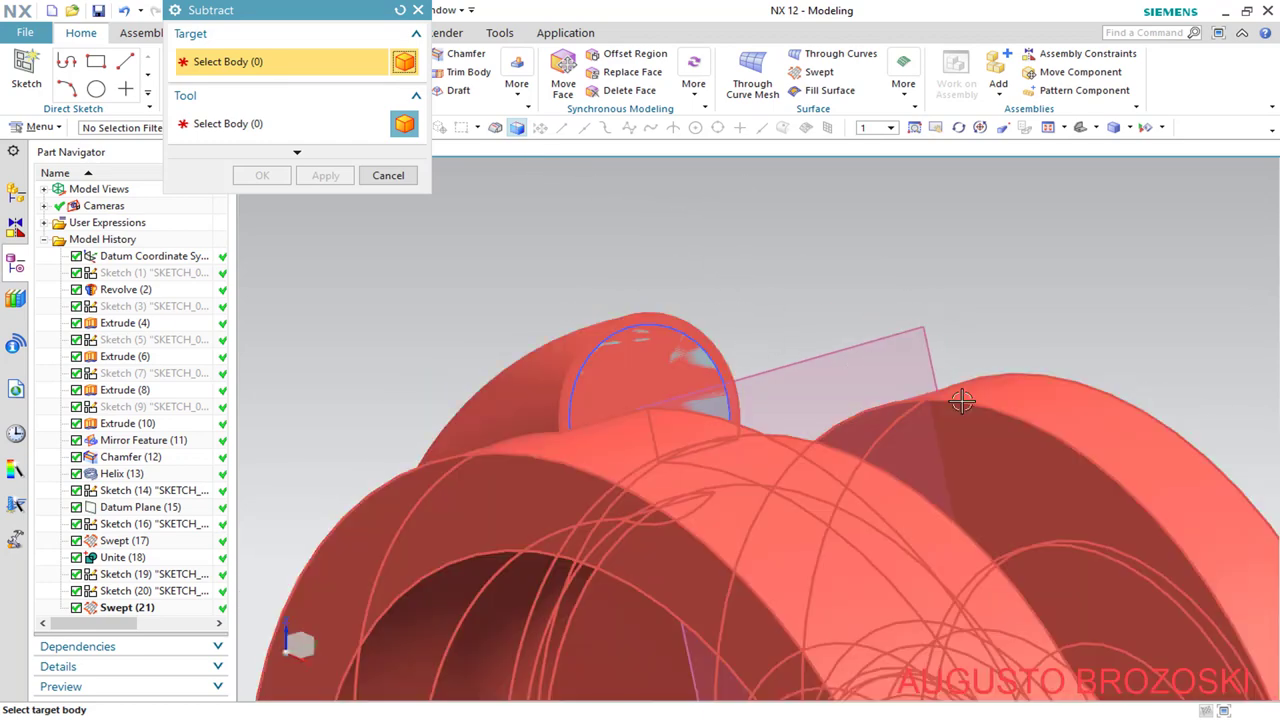
click(963, 400)
scroll(904, 392, up, 2)
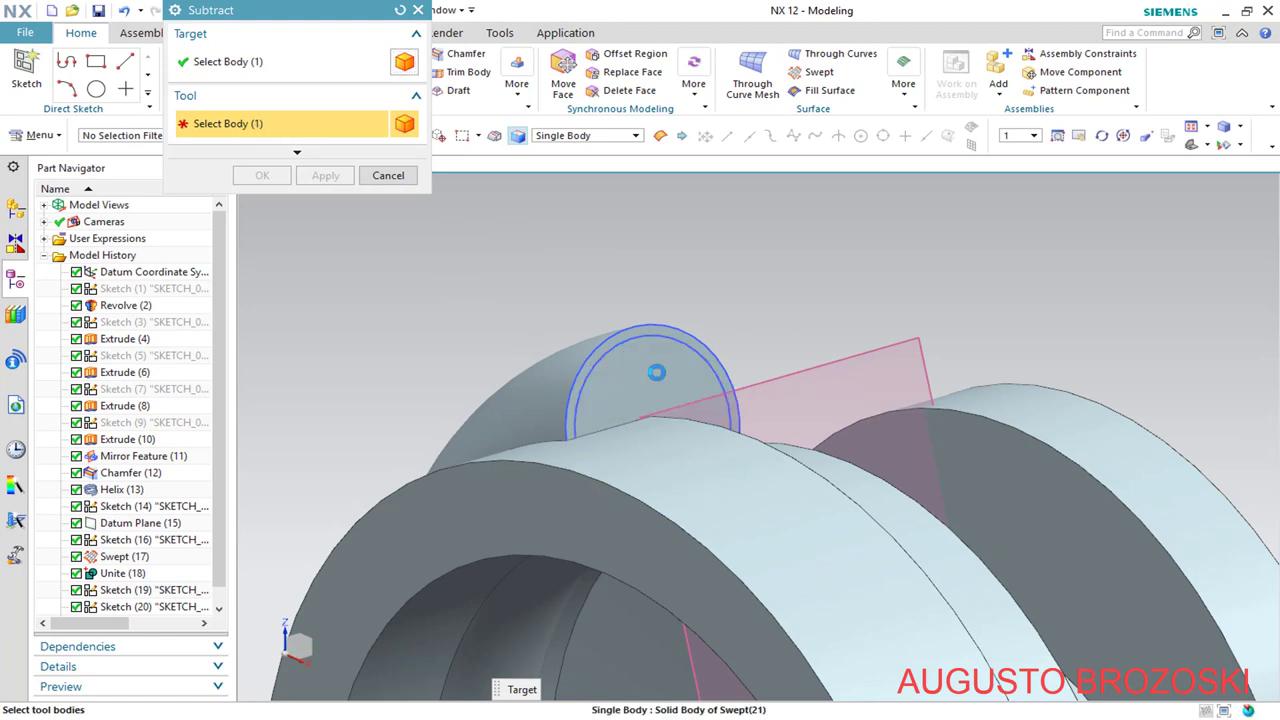
click(656, 372)
scroll(658, 400, down, 5)
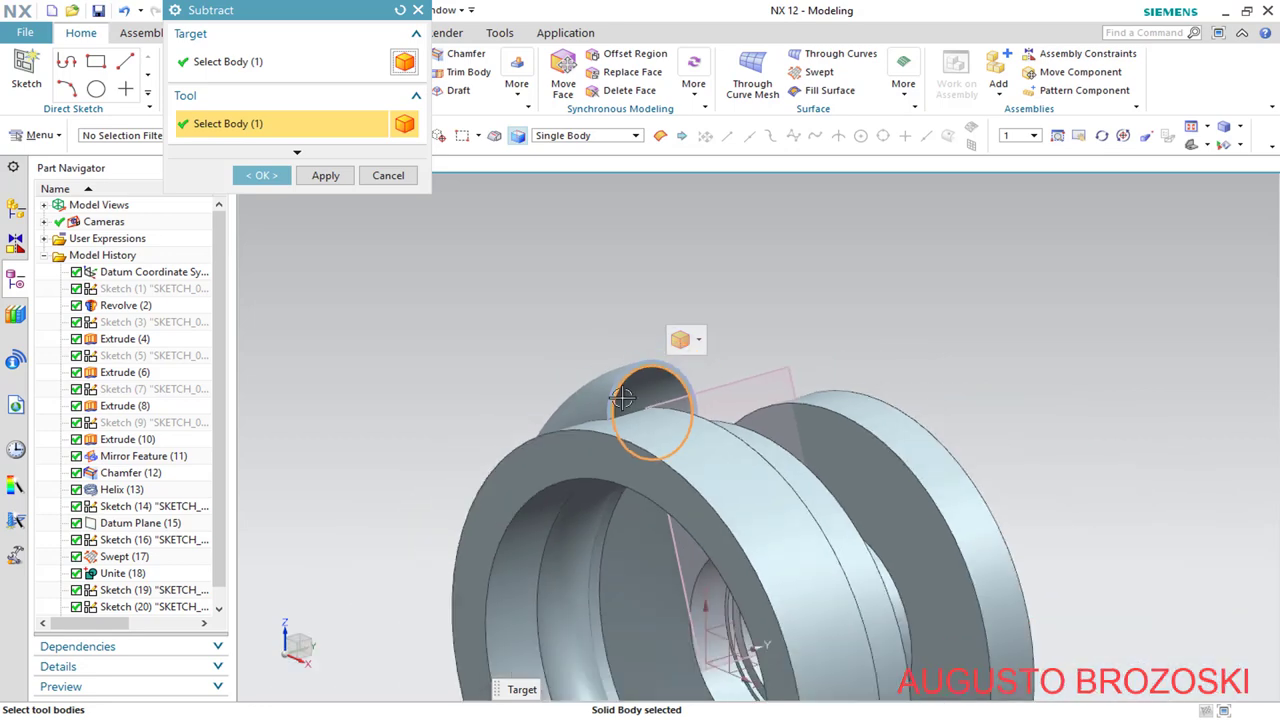
middle_drag(660, 420, 789, 595)
scroll(789, 595, up, 5)
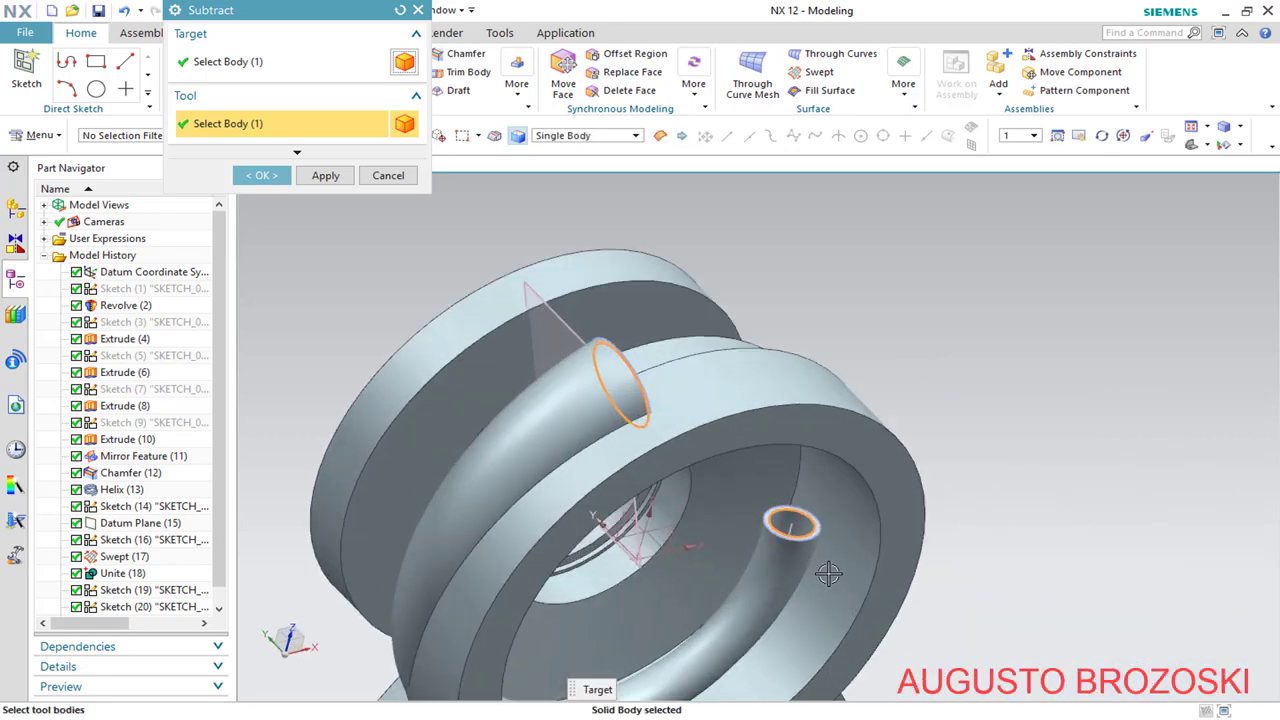
click(262, 176)
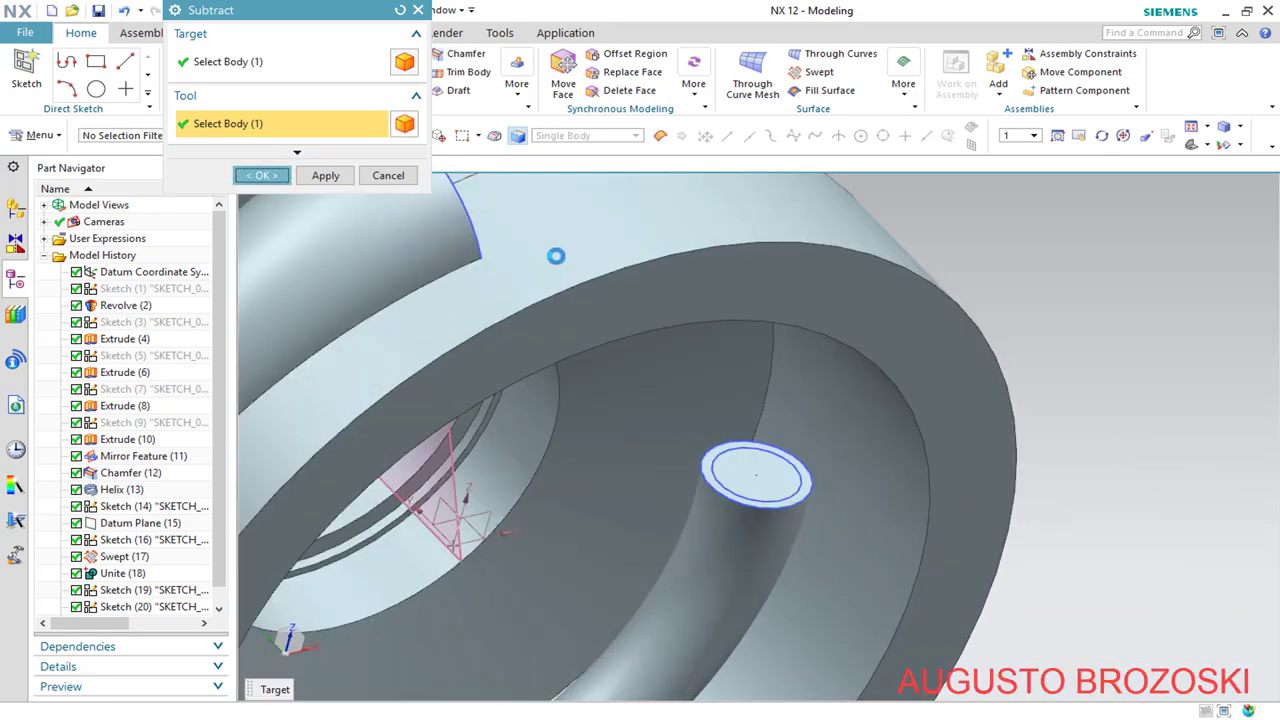
click(1080, 128)
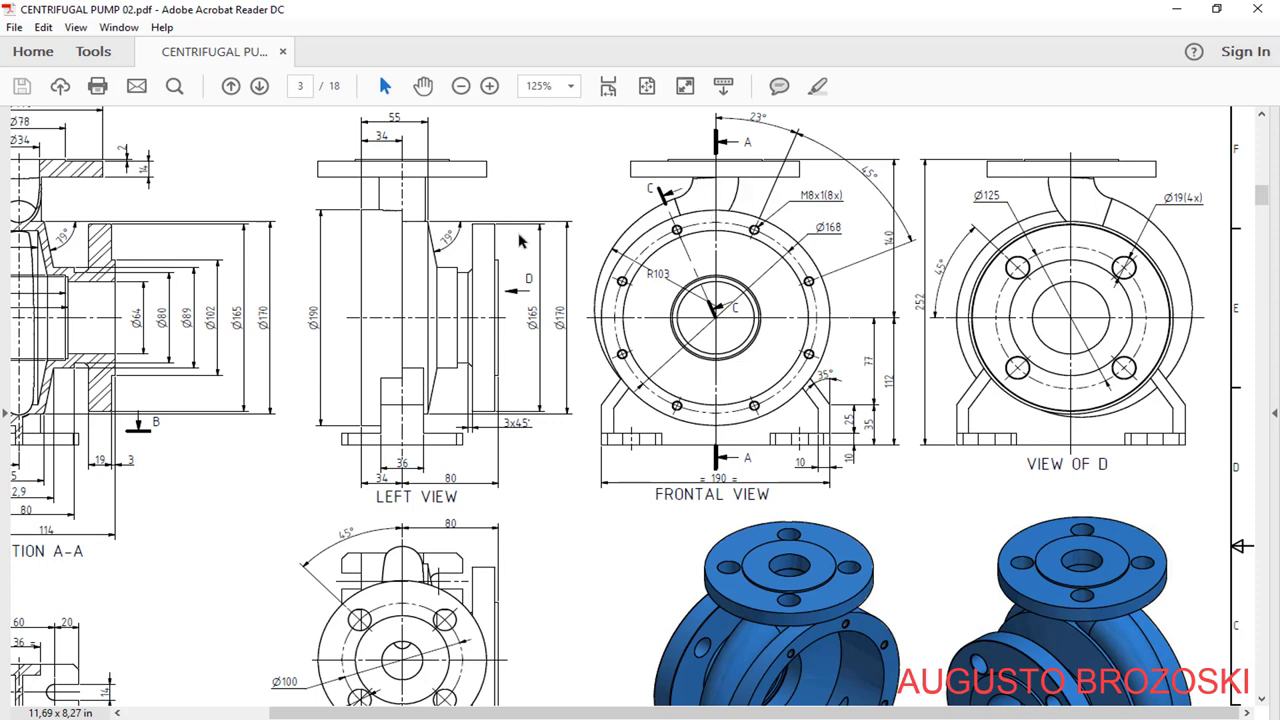
Minimize the CENTRIFUGAL PUMP 02.pdf drawing to return to the NX model
click(1173, 10)
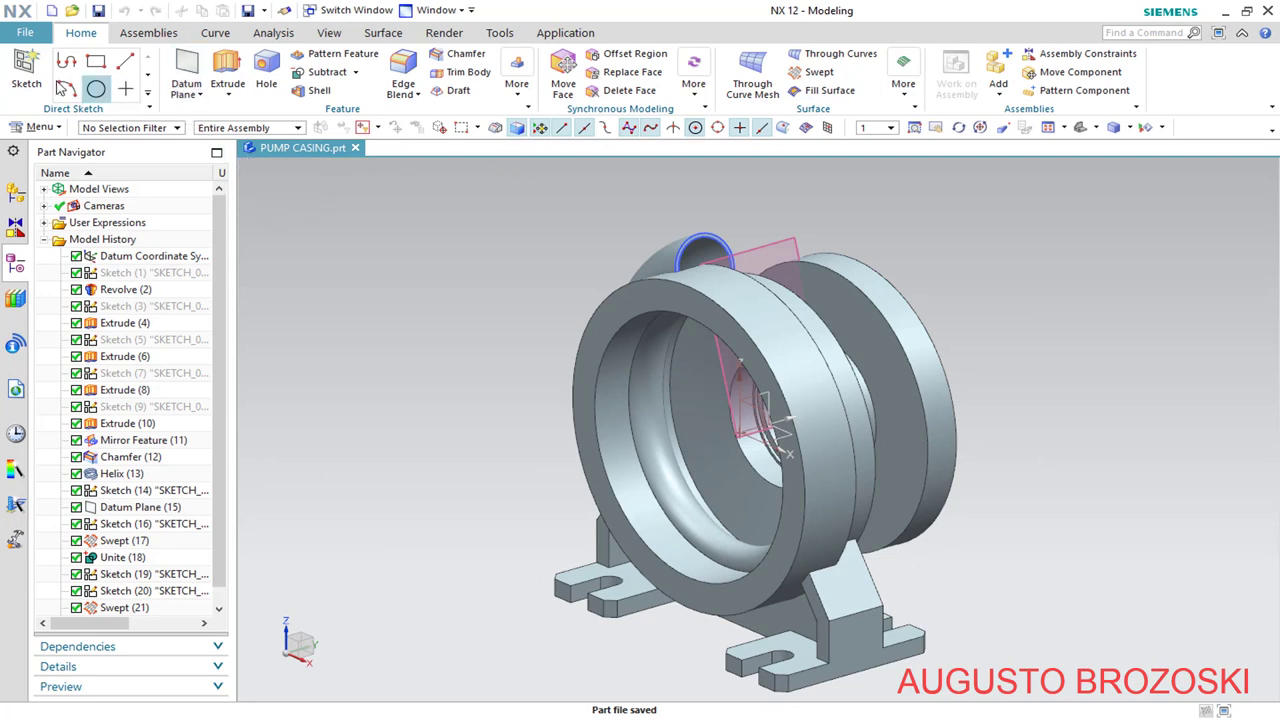
Start a new sketch on Datum Plane (15)
click(26, 70)
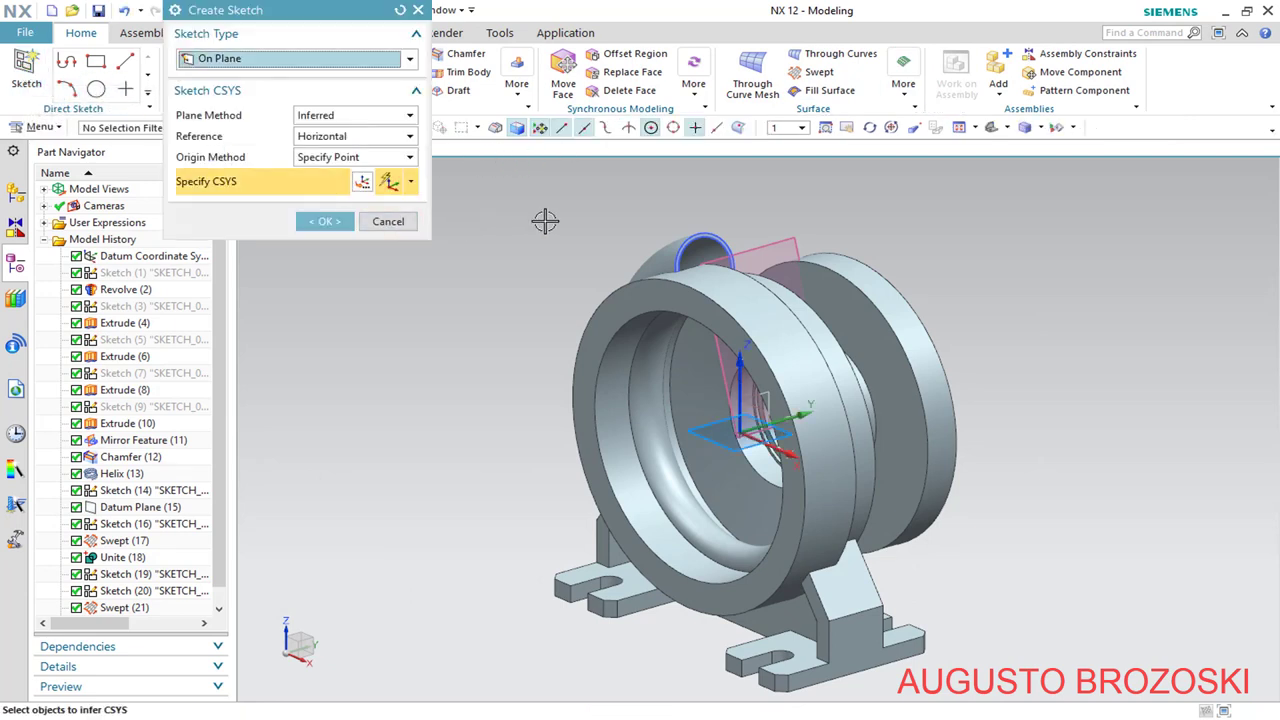
click(771, 243)
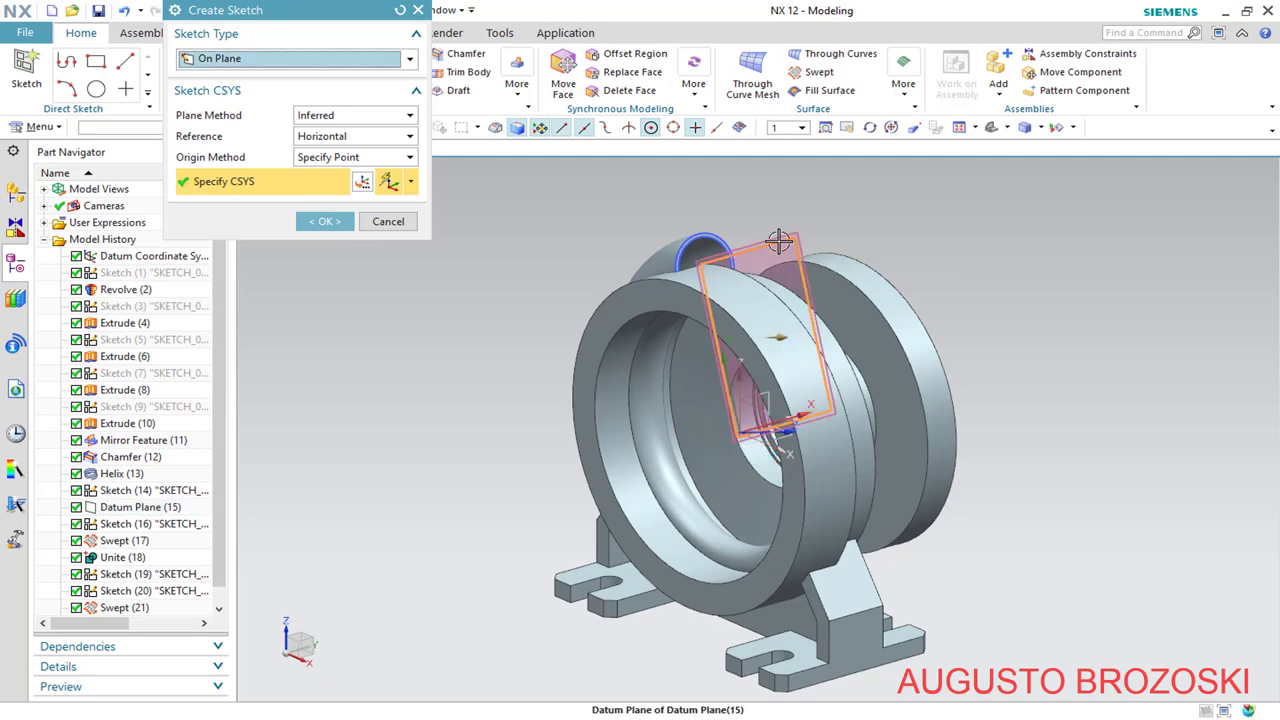
click(325, 221)
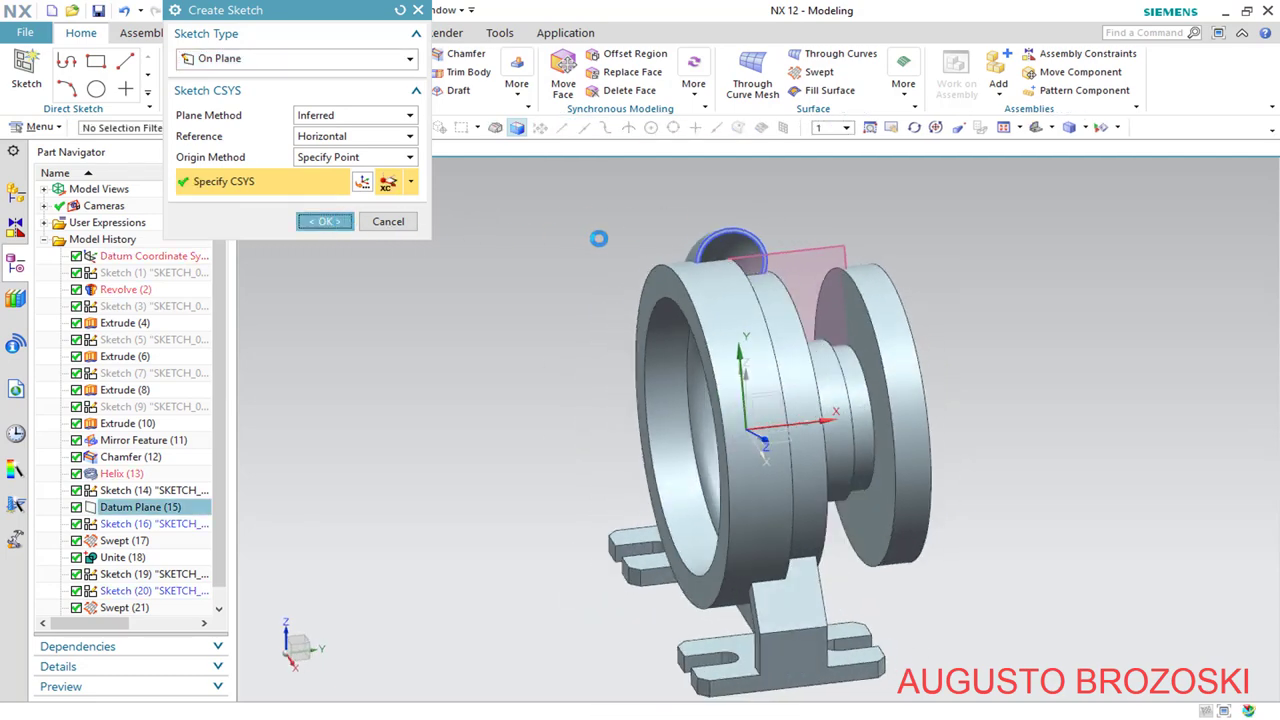
scroll(803, 237, up, 5)
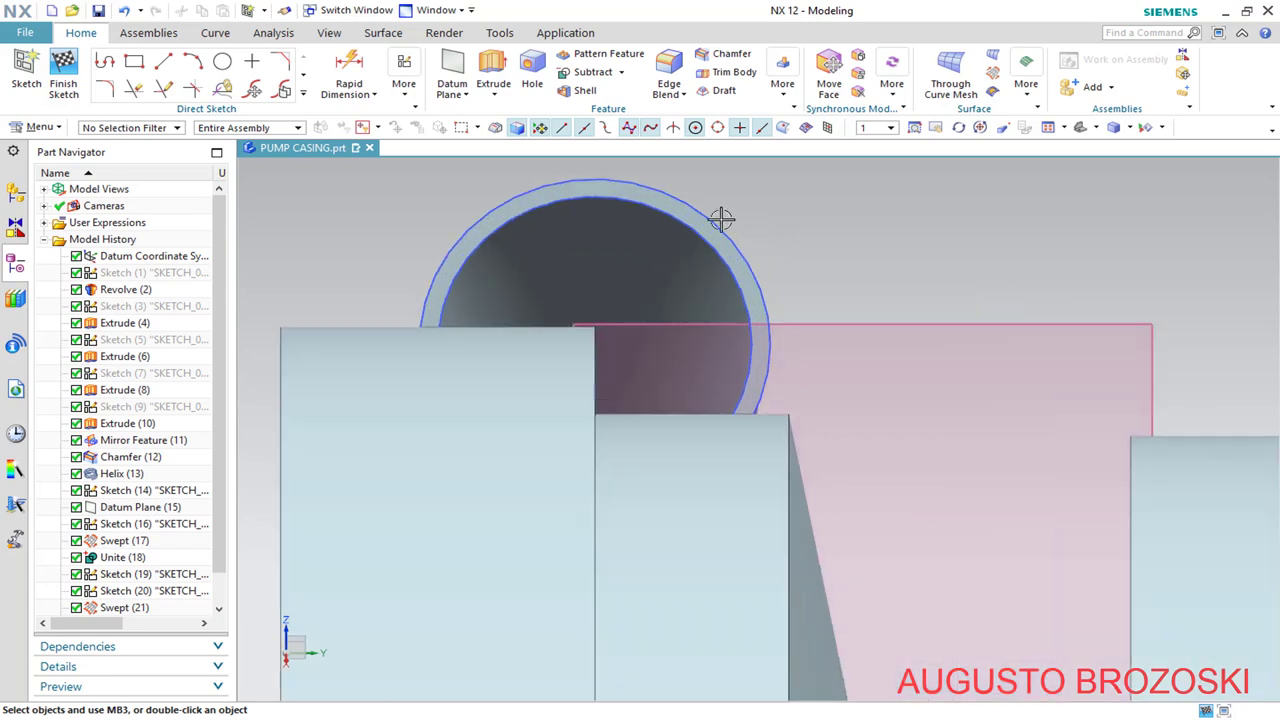
Sketch a circle centred on Arc7's centre passing through Arc7, then finish the sketch
click(222, 63)
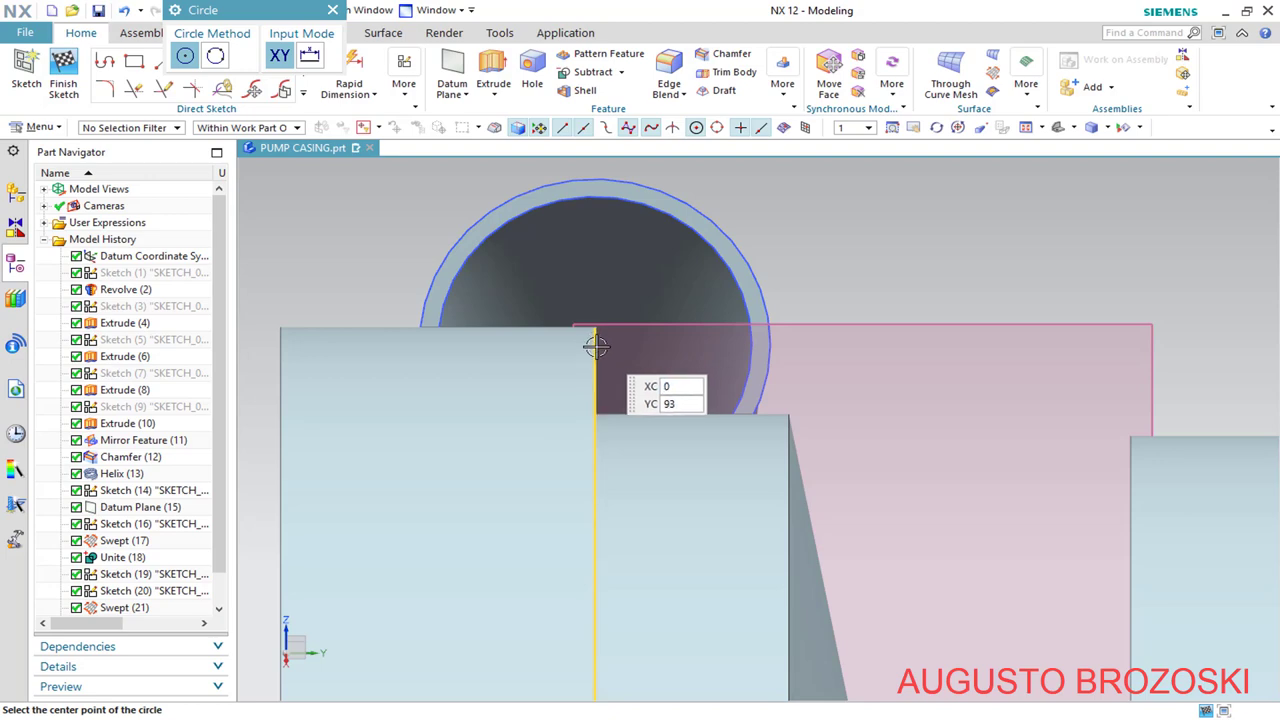
middle_drag(618, 346, 663, 337)
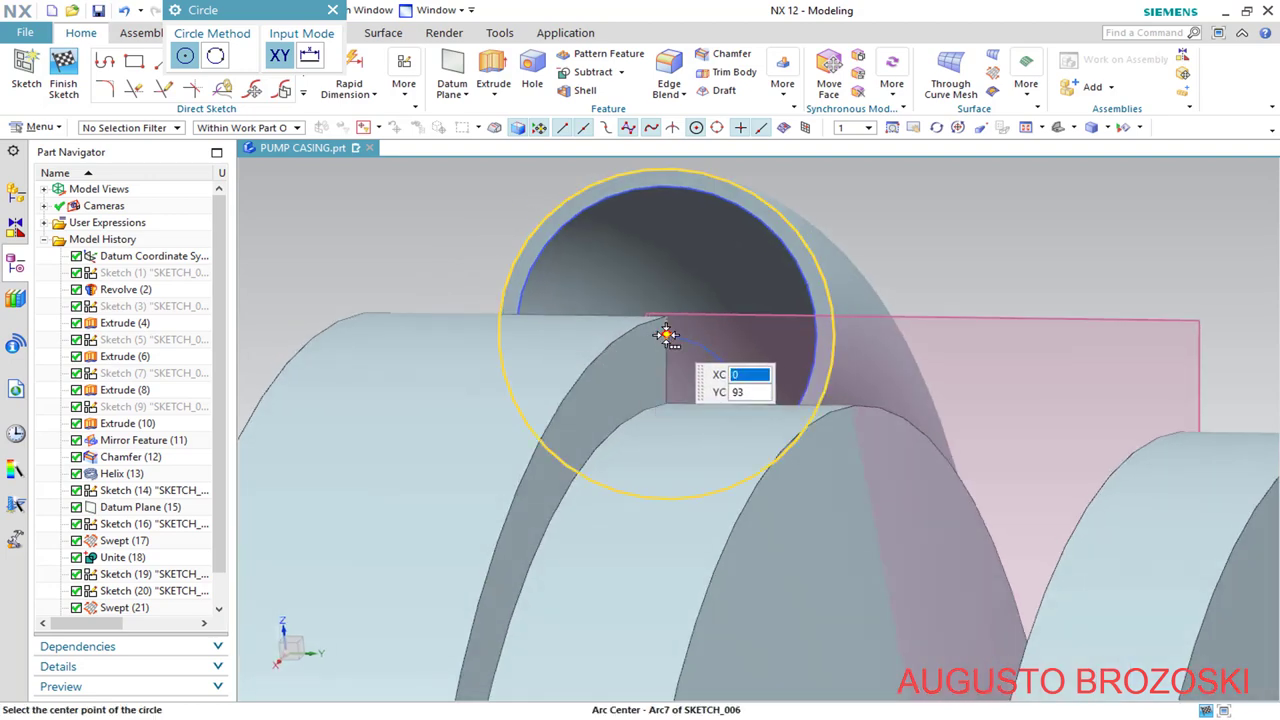
click(666, 334)
click(758, 347)
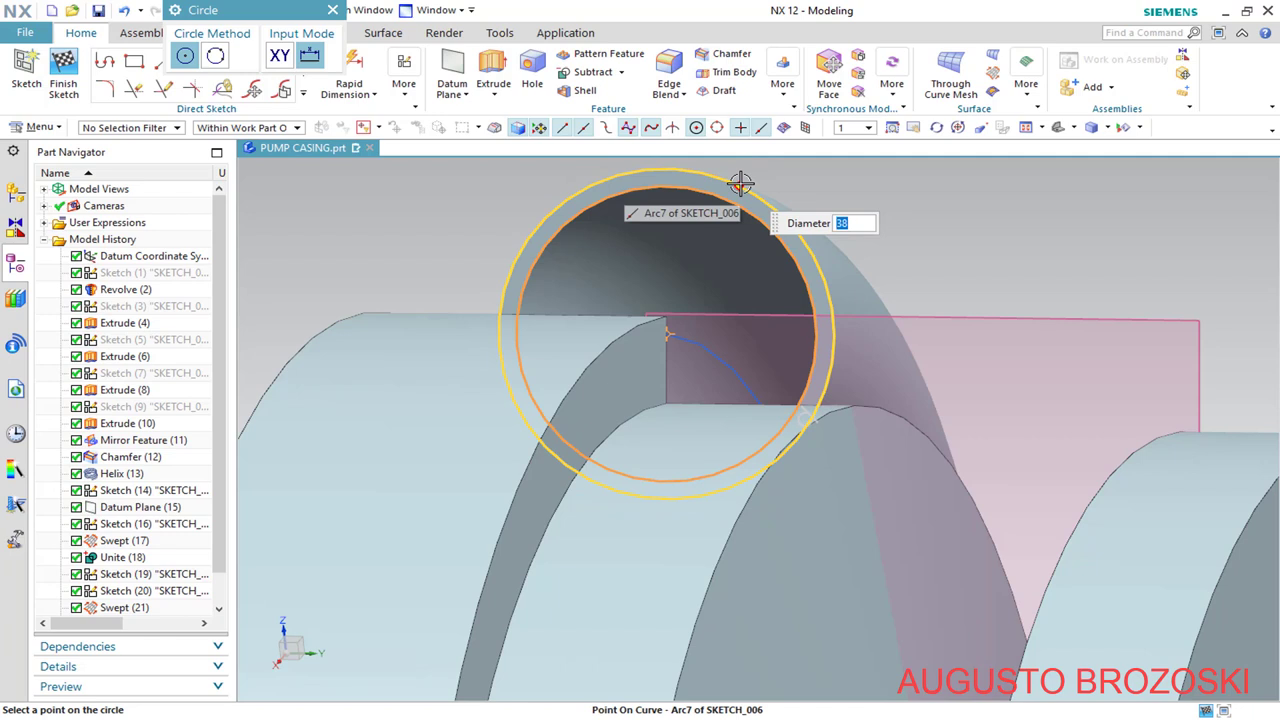
click(738, 184)
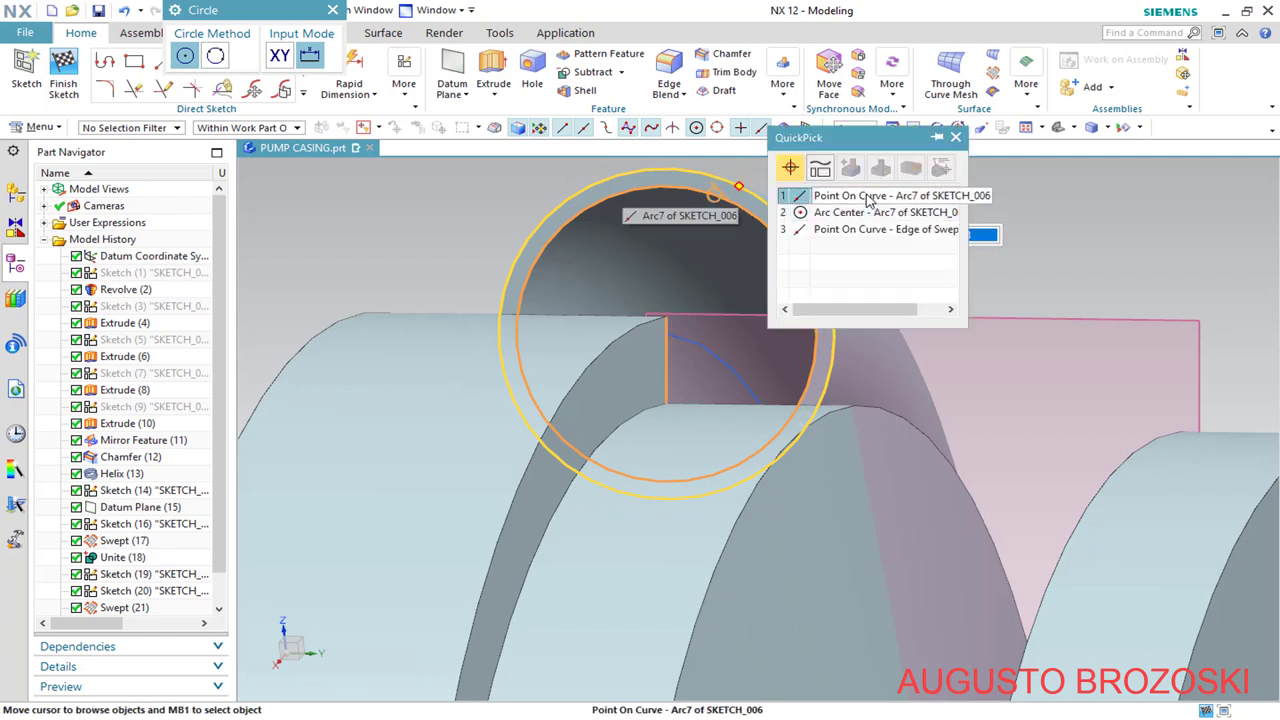
click(866, 197)
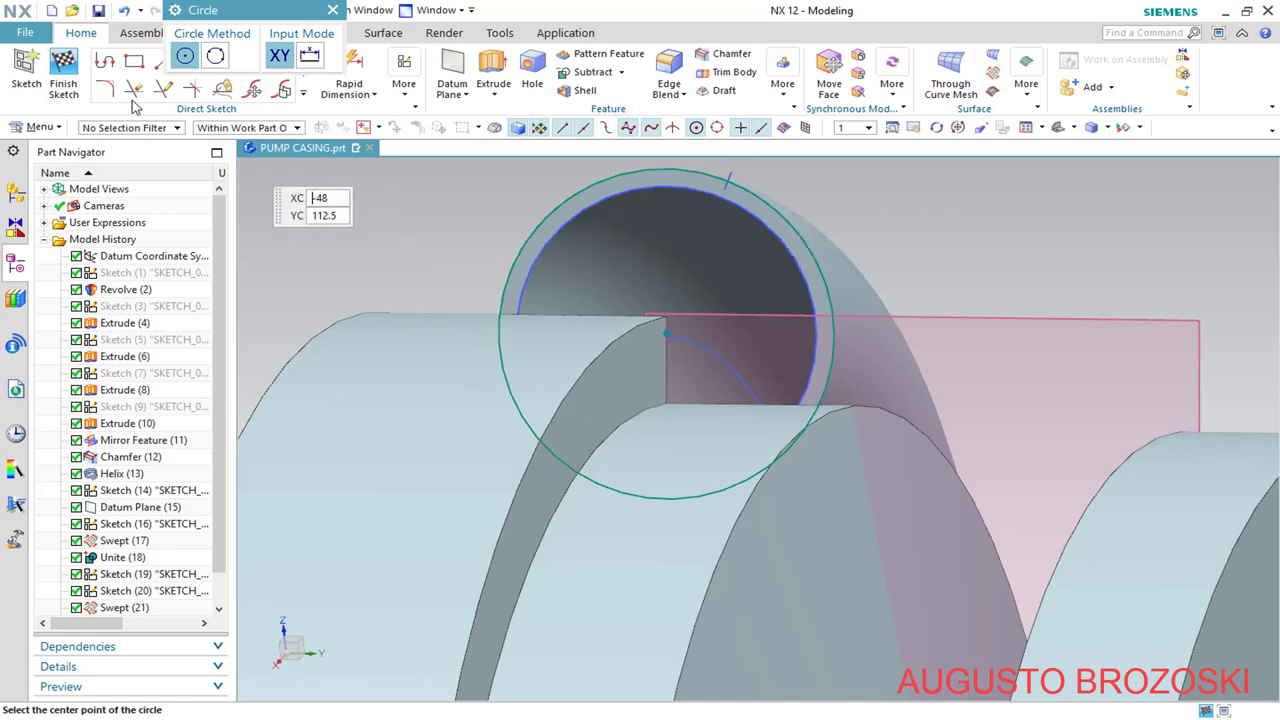
click(66, 75)
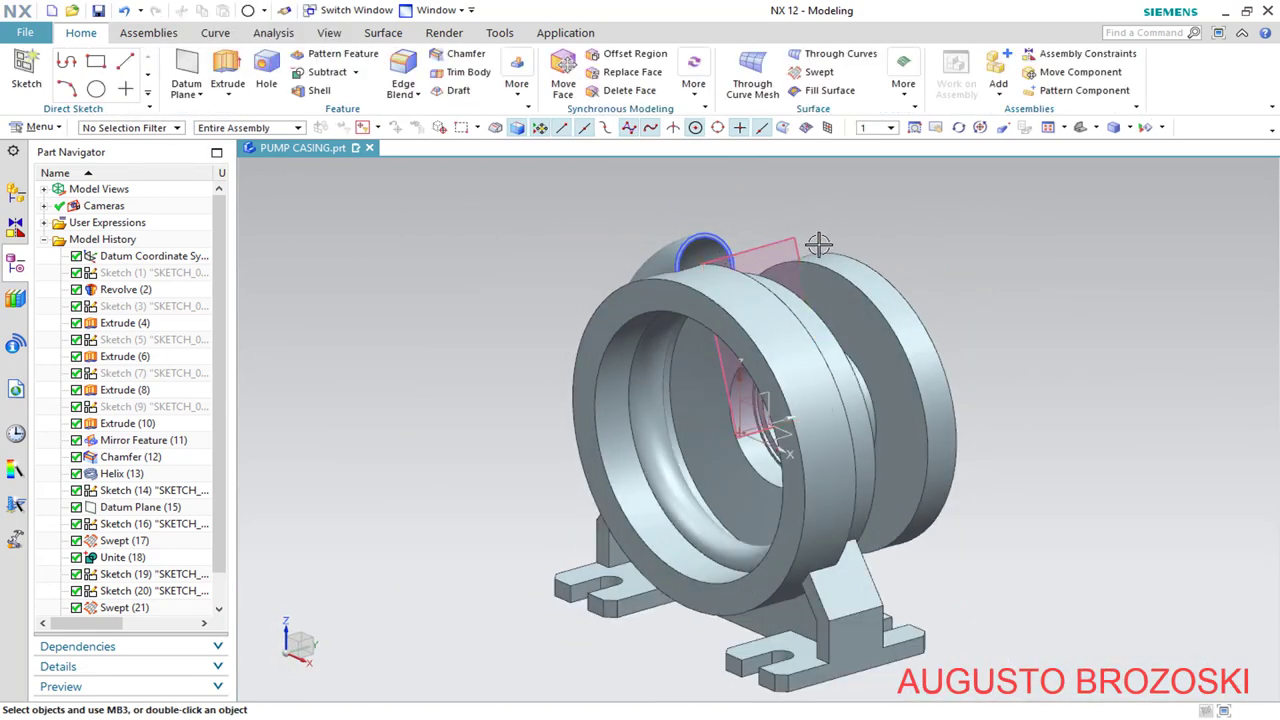
click(511, 717)
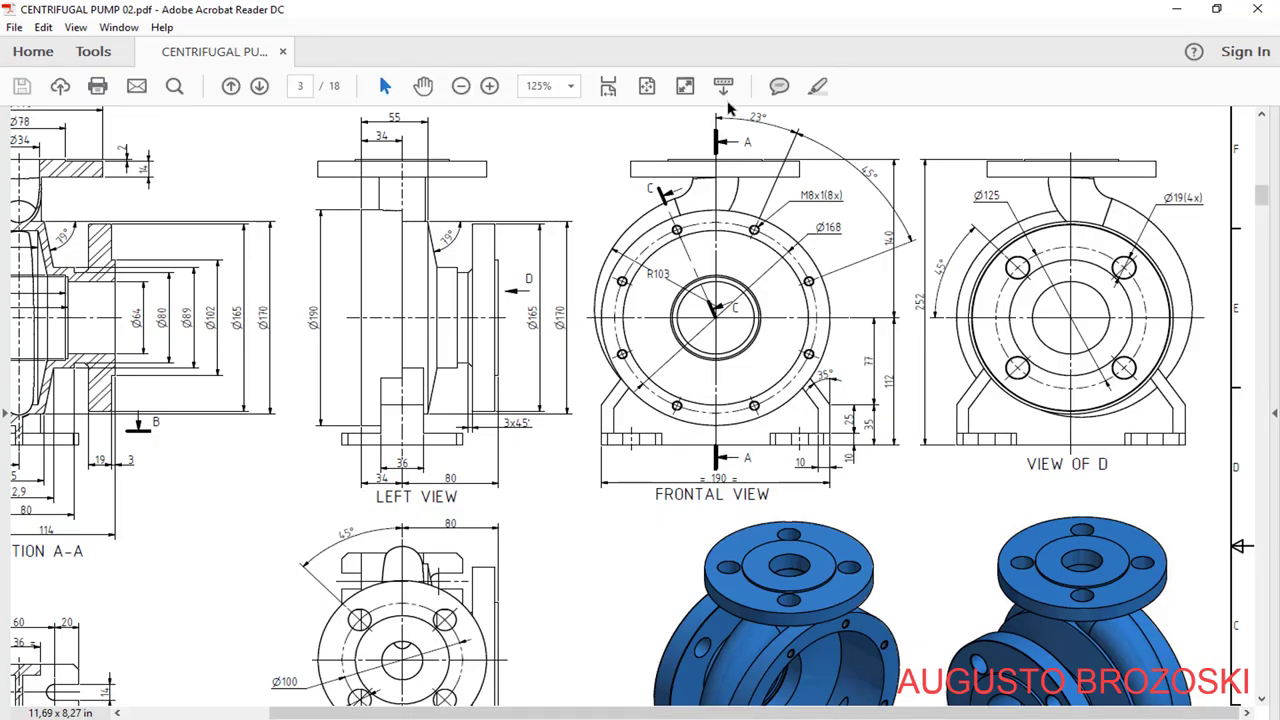
click(1176, 9)
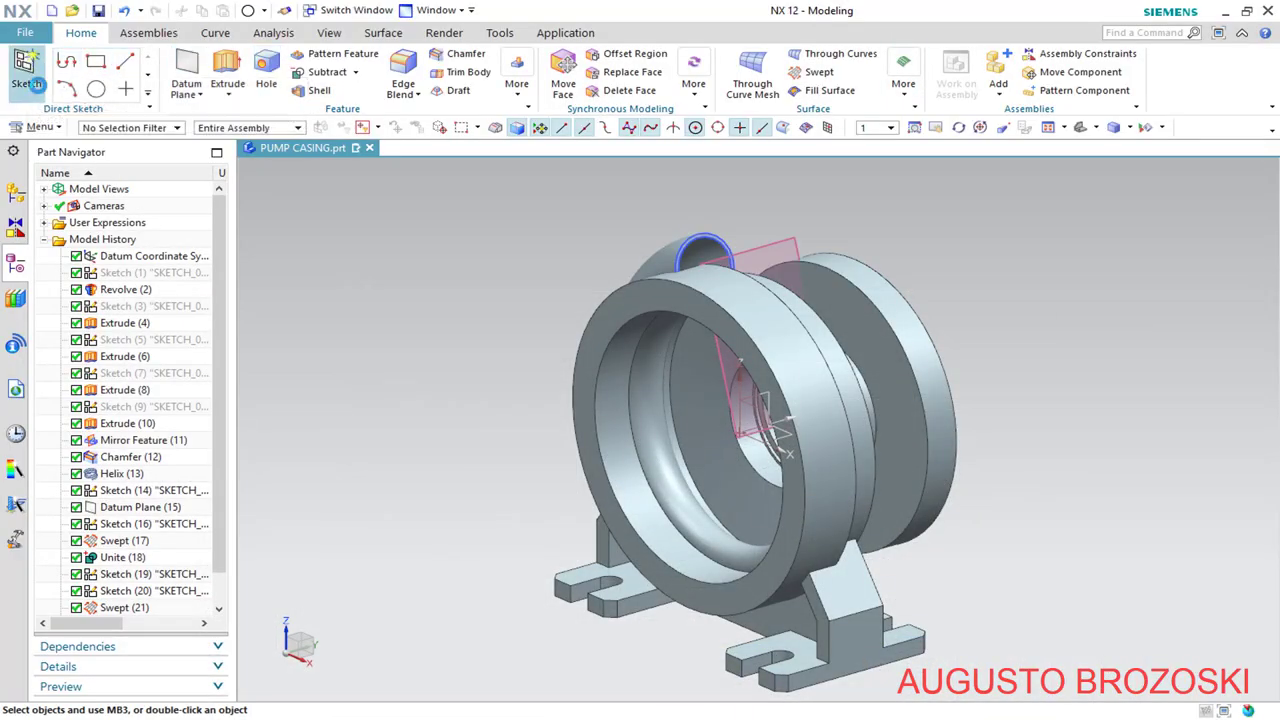
Start a new sketch on the XZ plane of the datum coordinate system
click(30, 68)
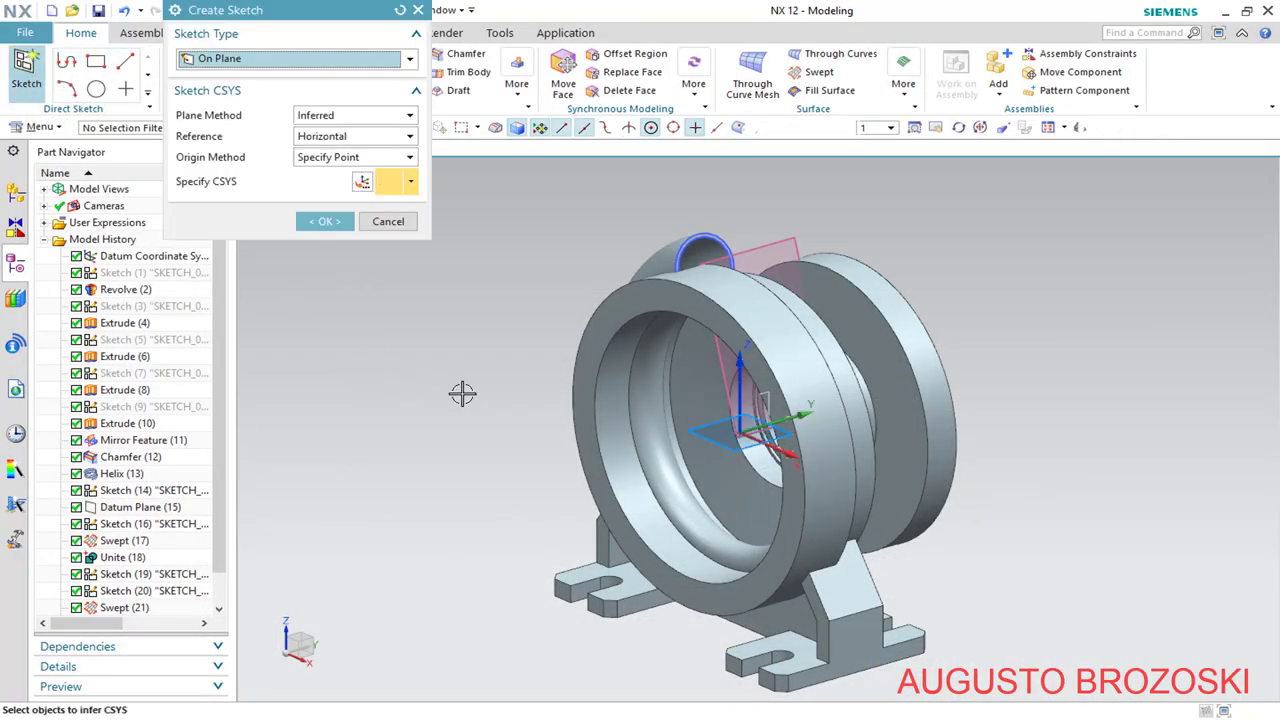
click(748, 405)
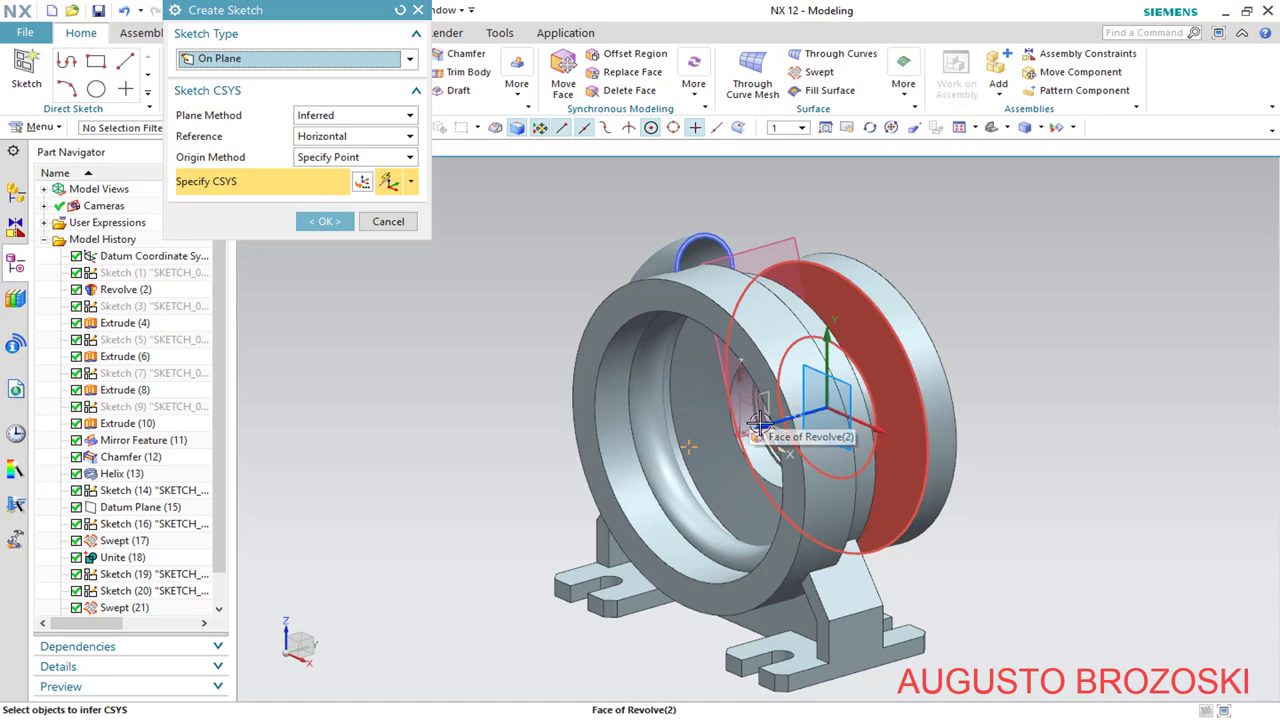
scroll(760, 422, up, 5)
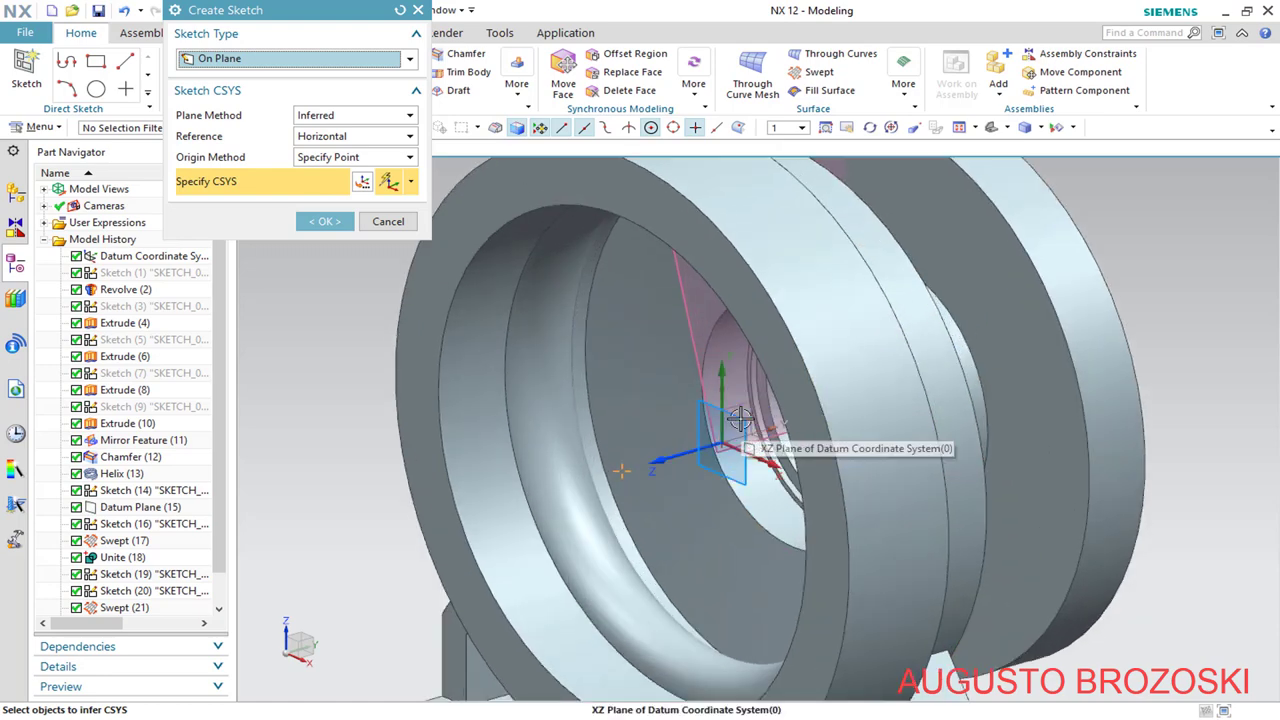
click(740, 418)
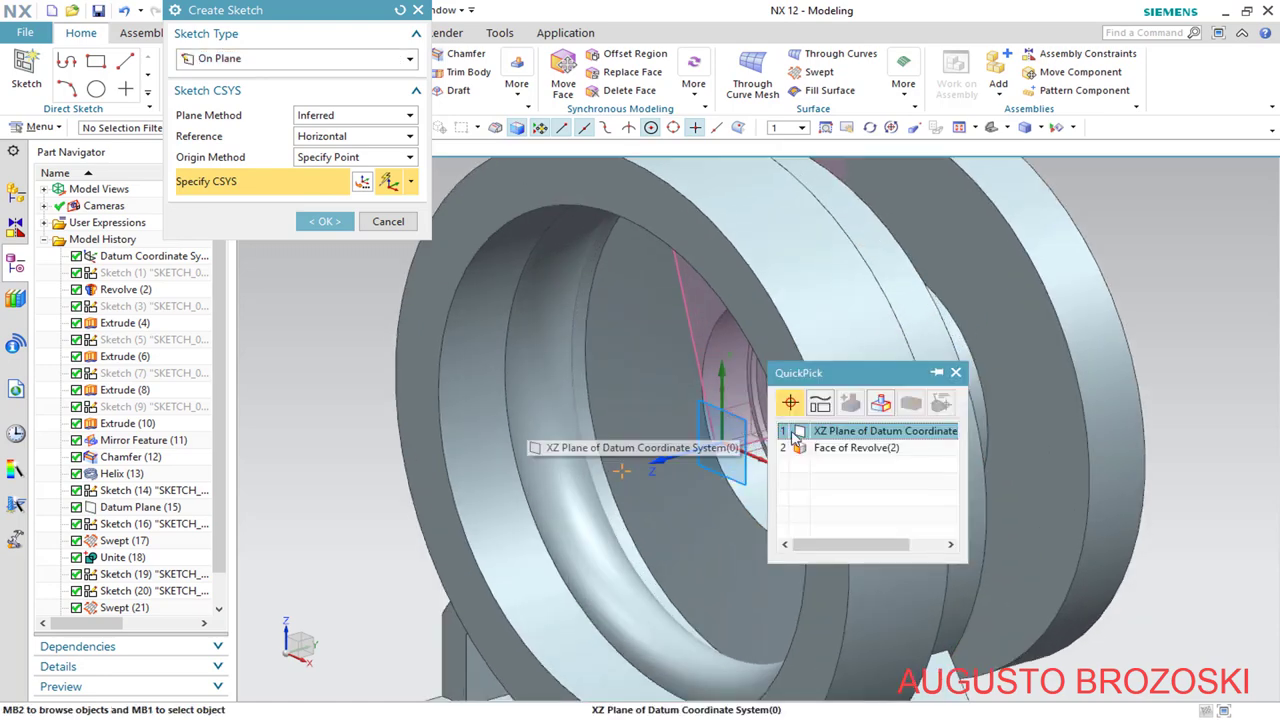
click(772, 428)
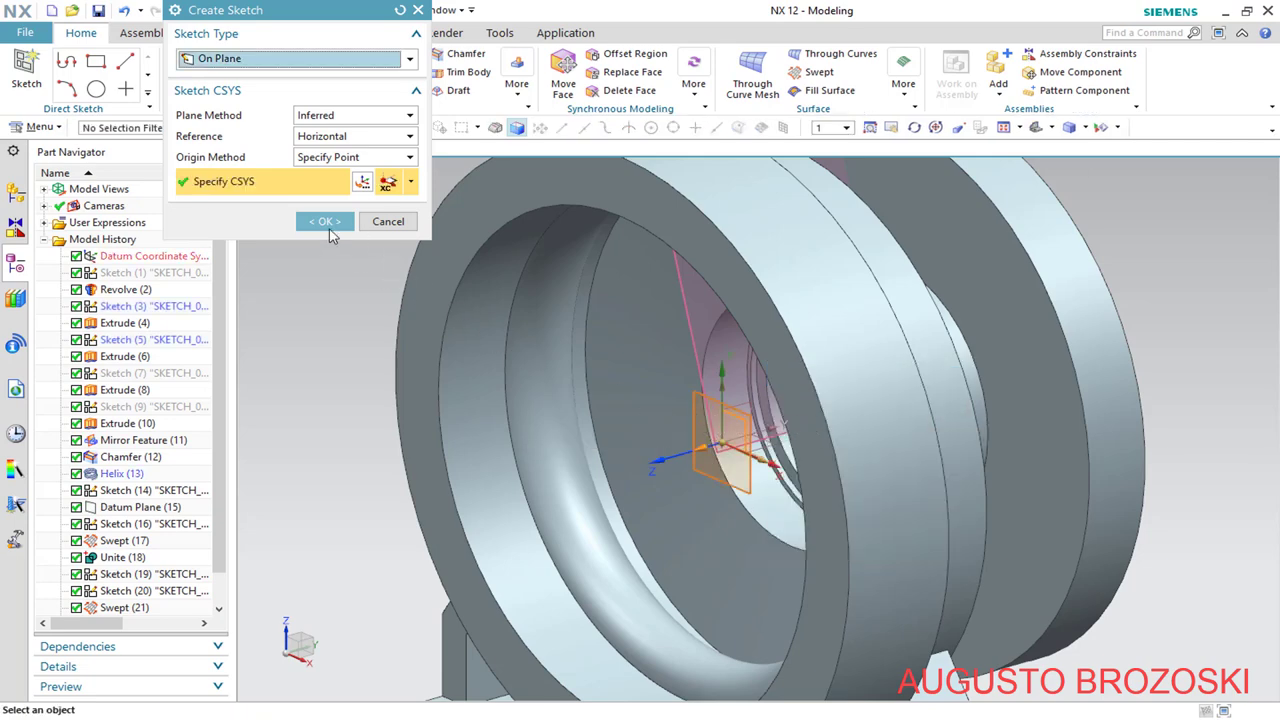
click(325, 222)
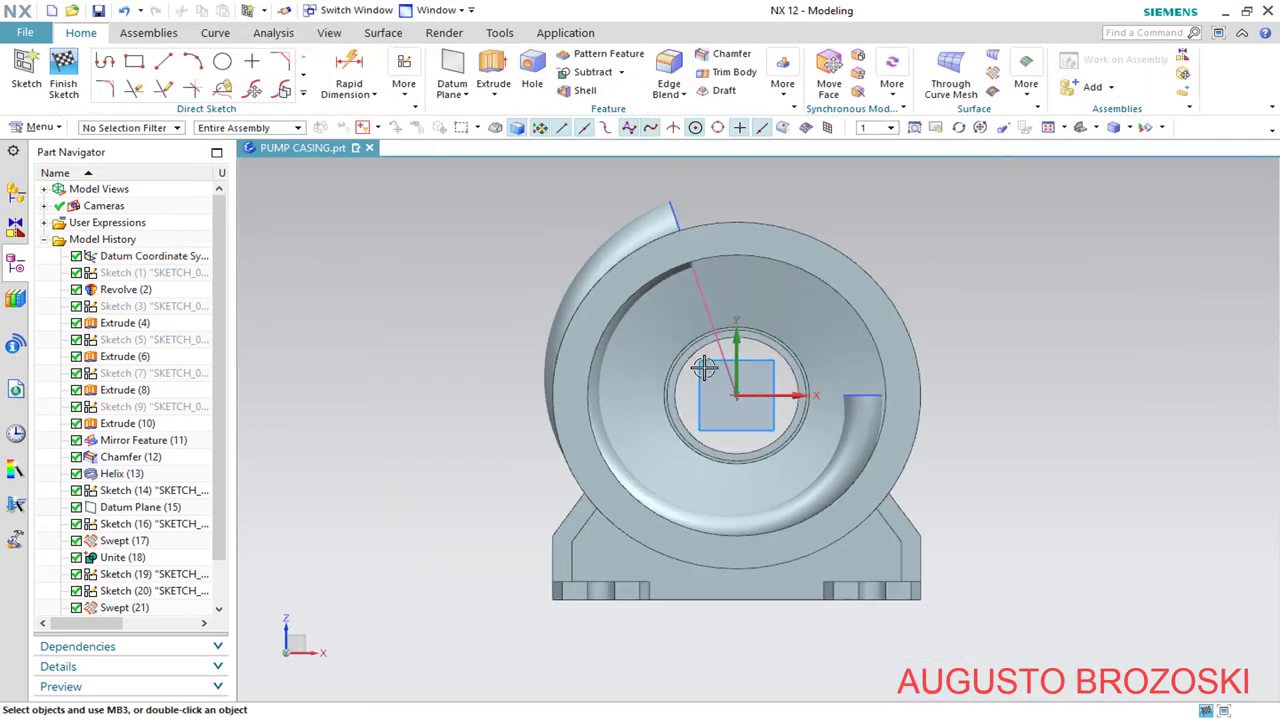
scroll(704, 368, down, 2)
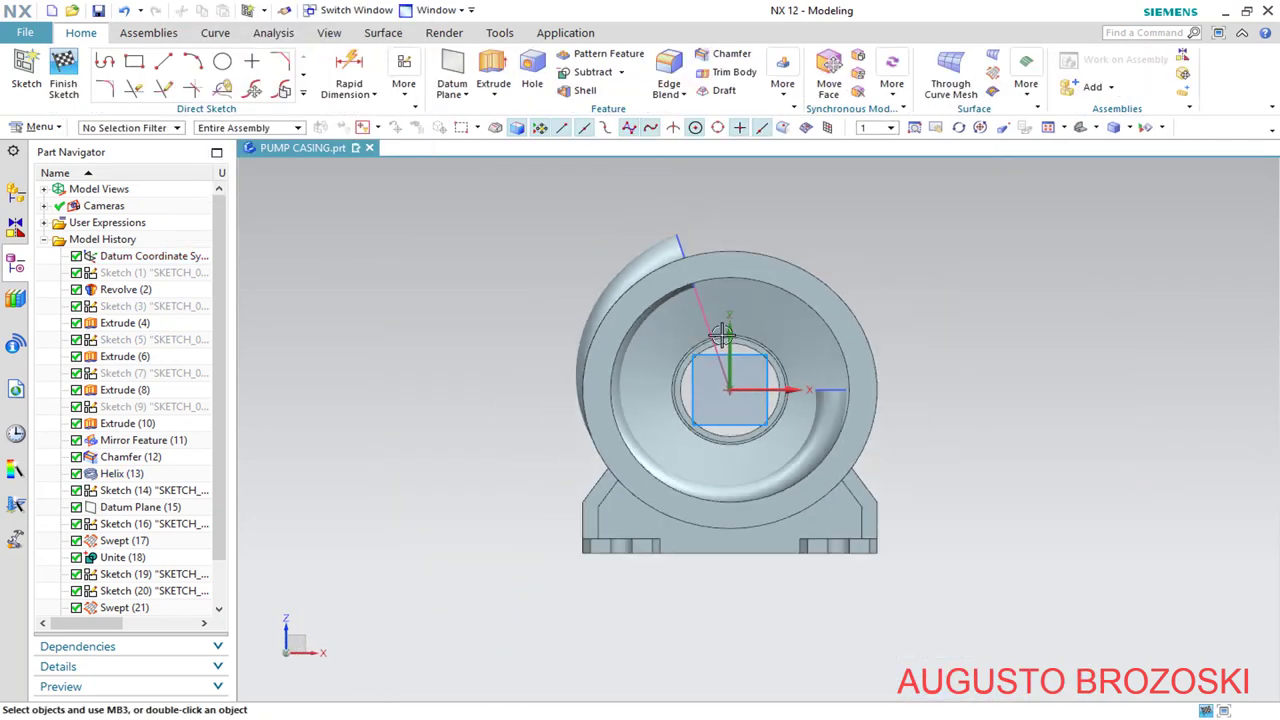
Apply a Y-plane section view with origin at 0, 0, 0
click(329, 32)
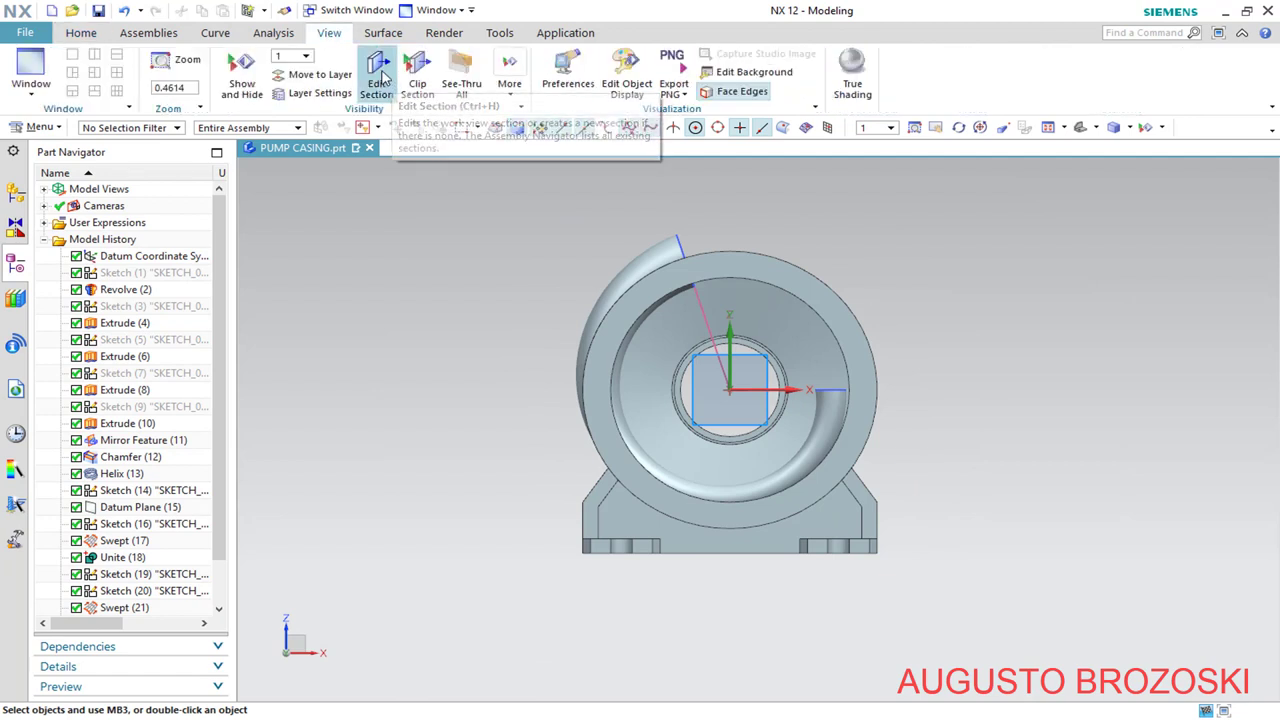
click(380, 82)
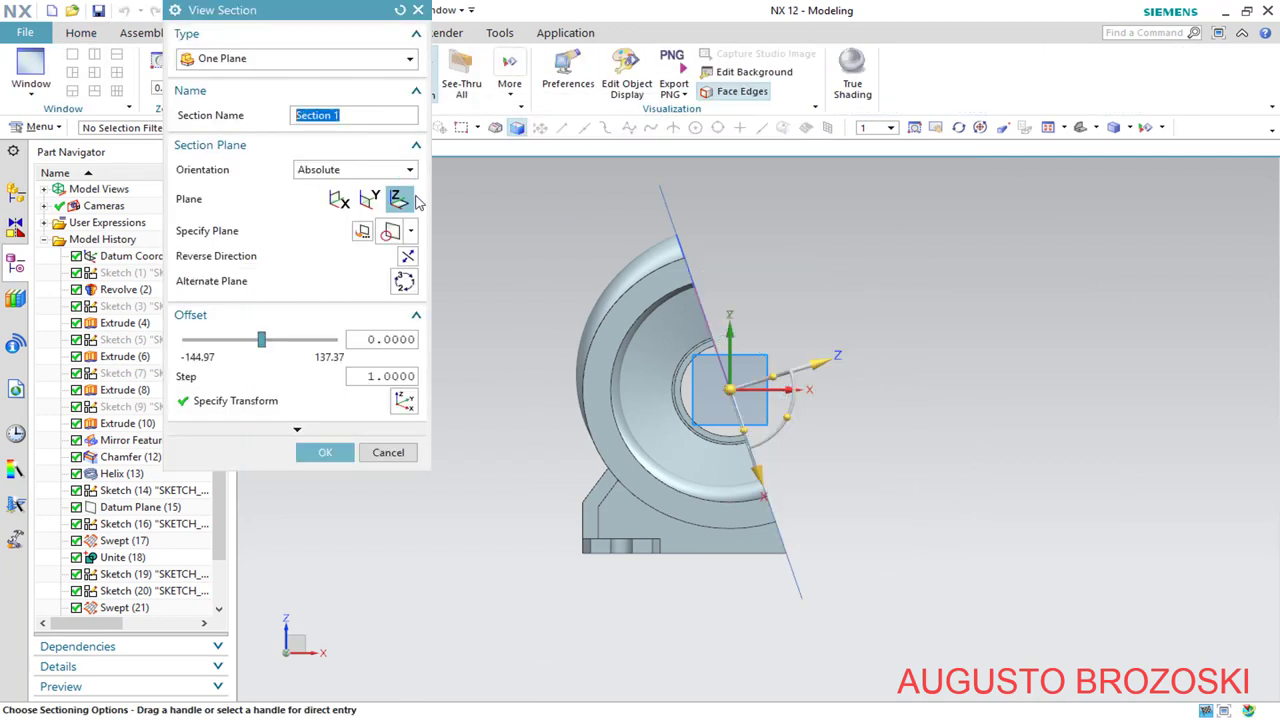
click(338, 199)
click(368, 199)
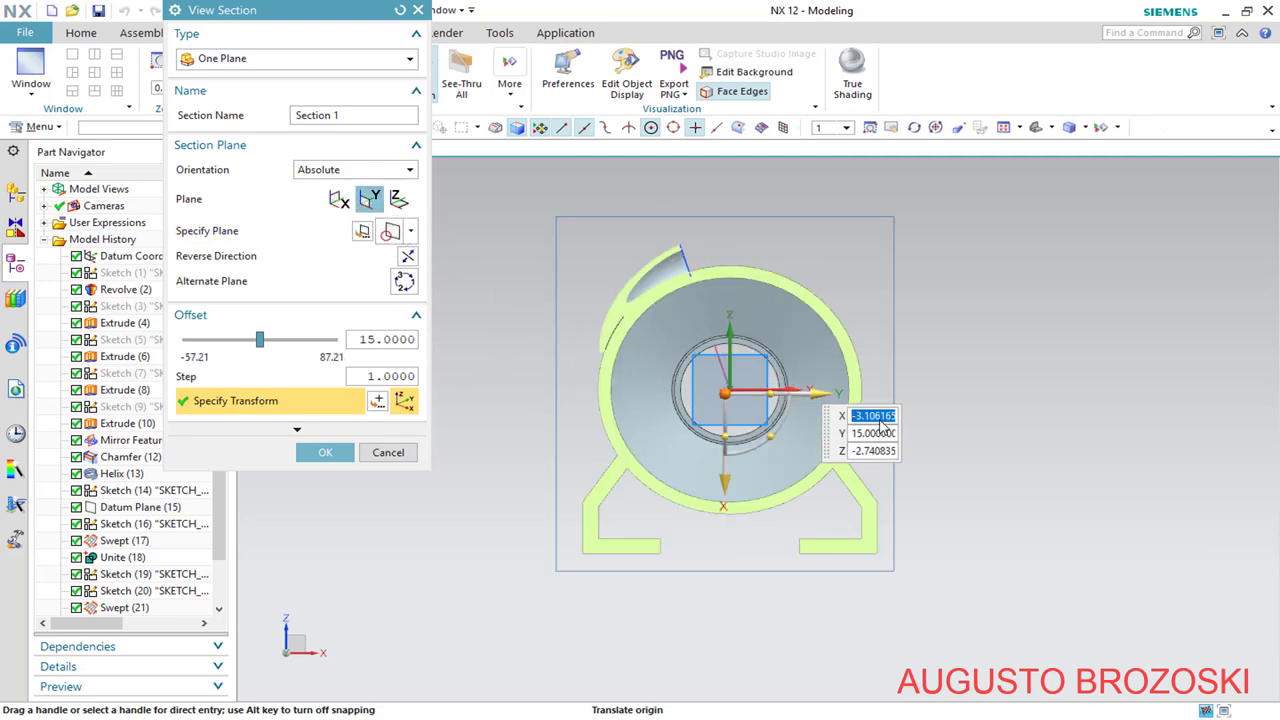
text(0)
key(Return)
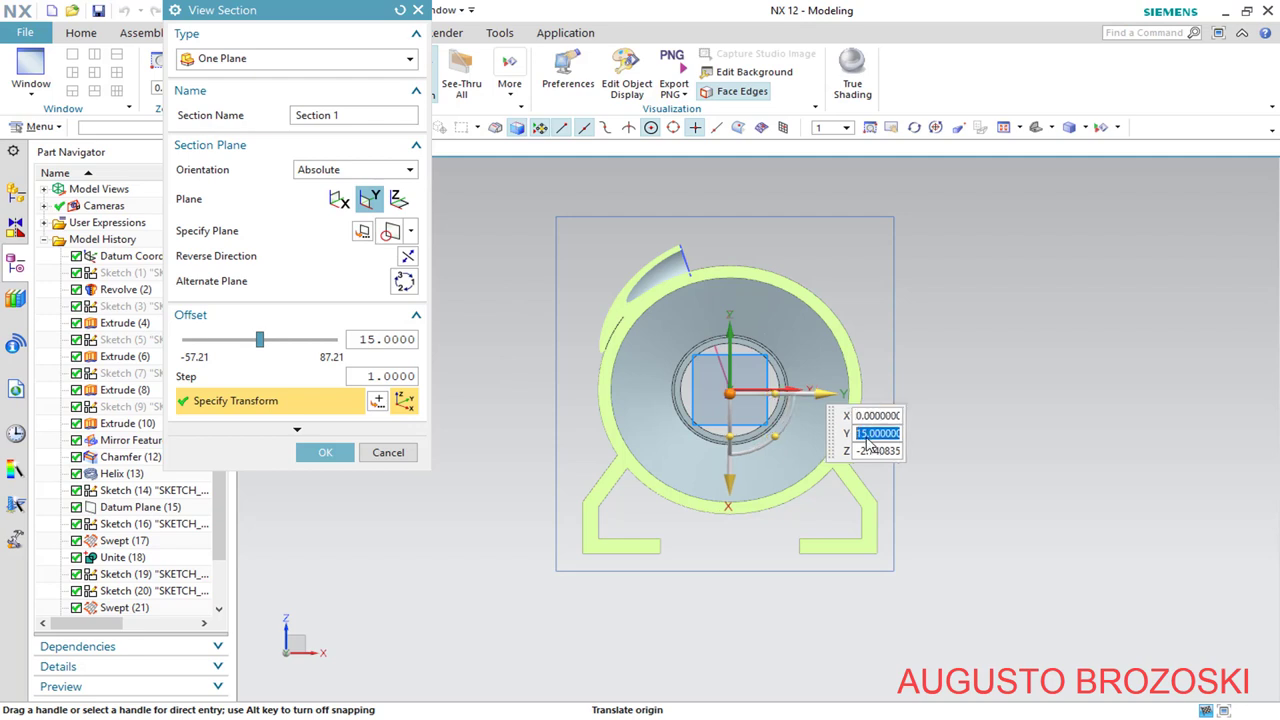
click(866, 436)
text(0)
key(Return)
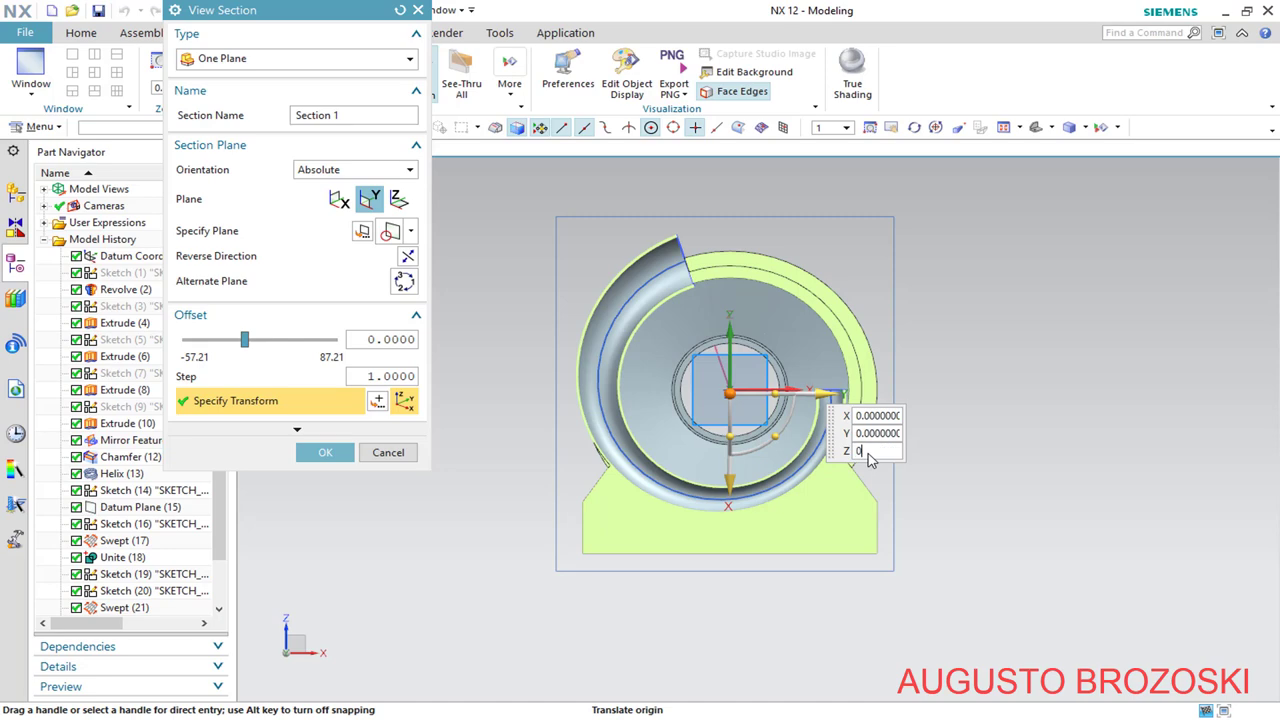
key(Return)
click(325, 452)
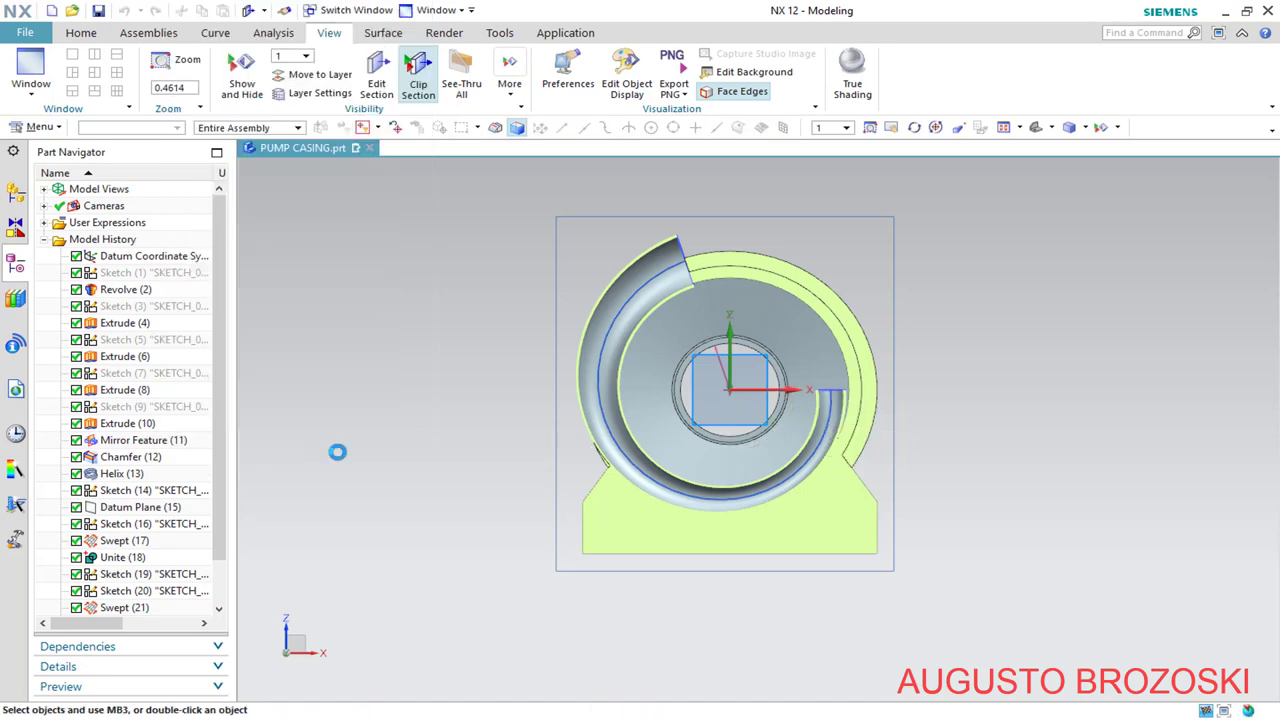
Turn the sectioned casing to the Front view
middle_drag(757, 340, 704, 381)
scroll(680, 238, up, 6)
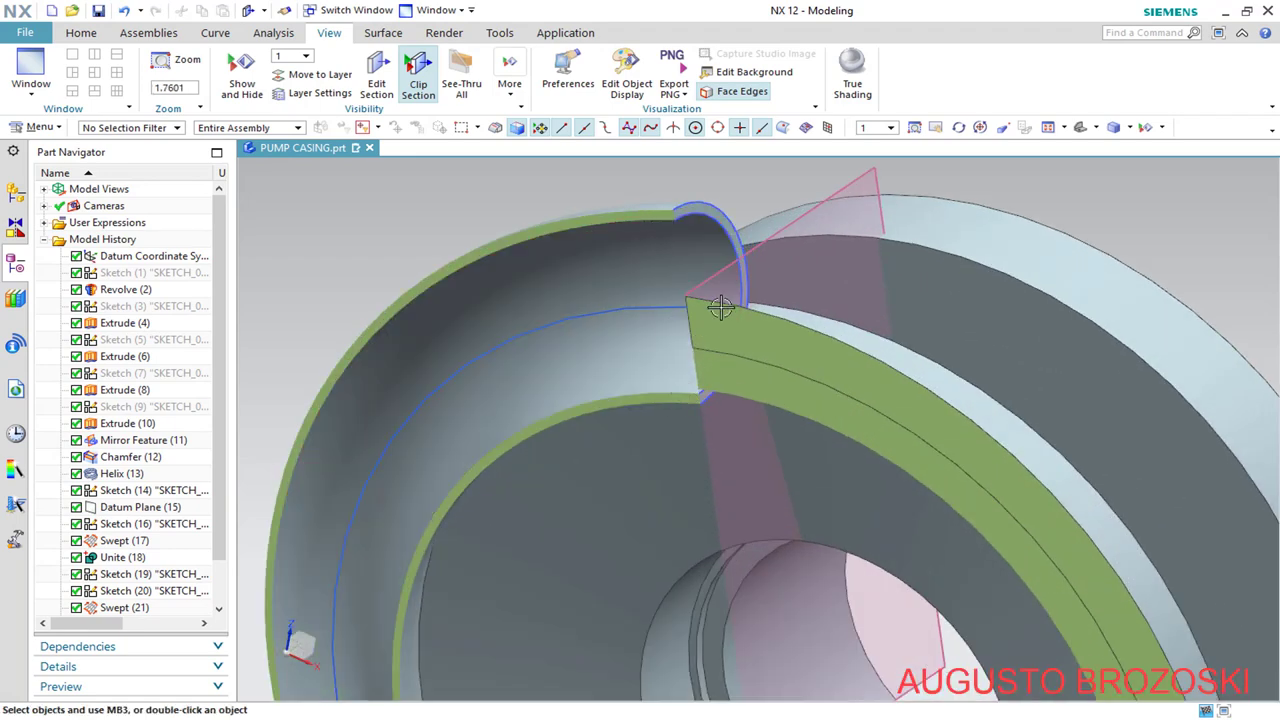
click(1096, 128)
click(1081, 178)
scroll(737, 377, up, 2)
scroll(737, 377, down, 2)
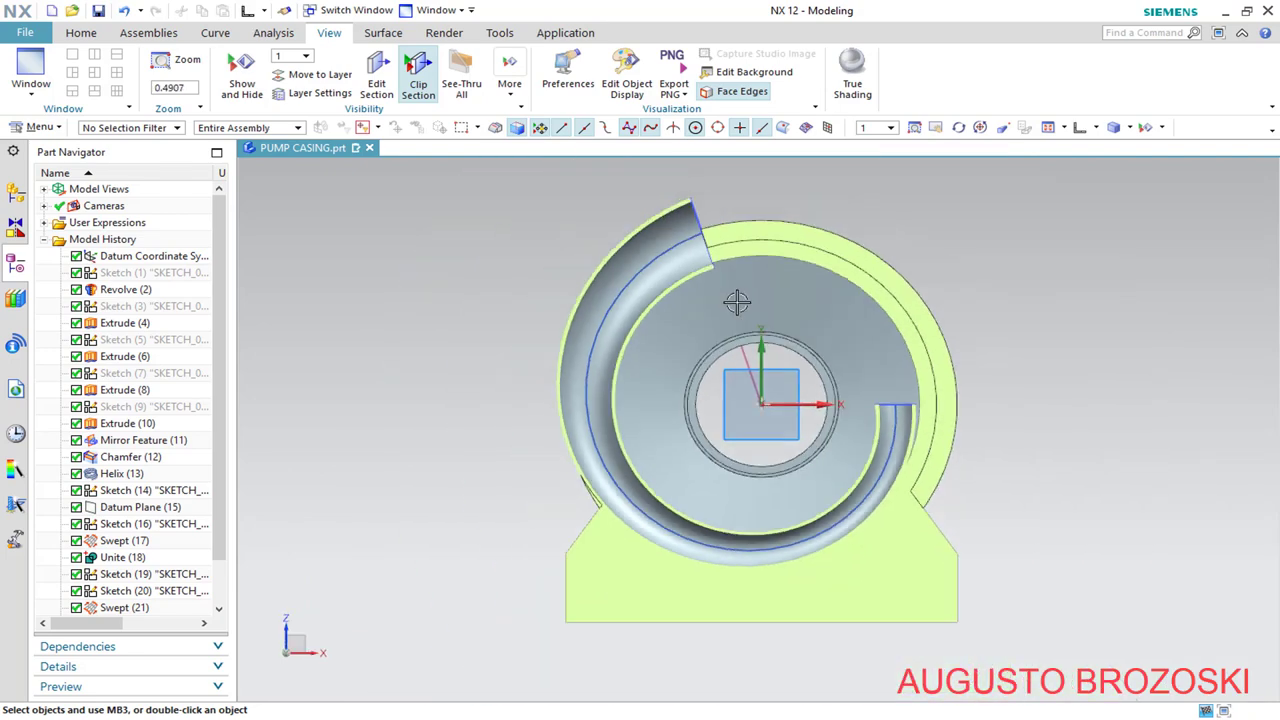
scroll(783, 197, up, 1)
scroll(700, 220, up, 2)
scroll(700, 265, down, 3)
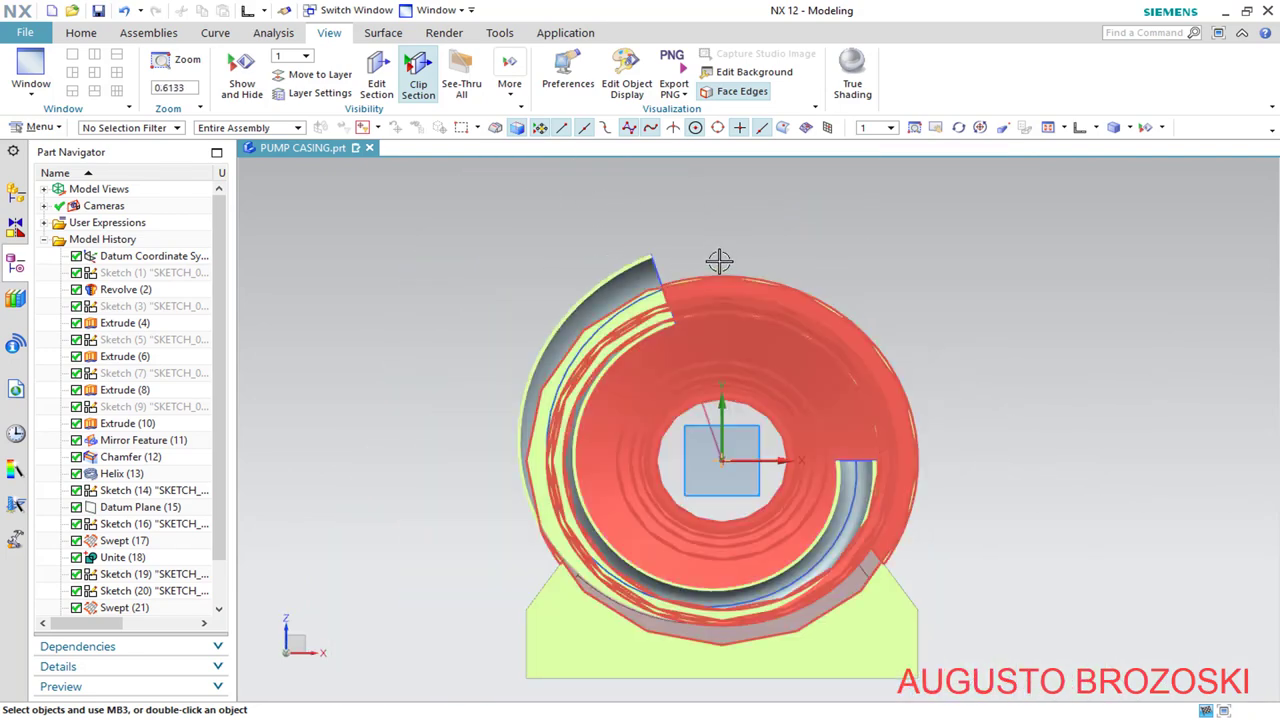
scroll(717, 258, up, 2)
Draw a short vertical line above the casing
click(83, 36)
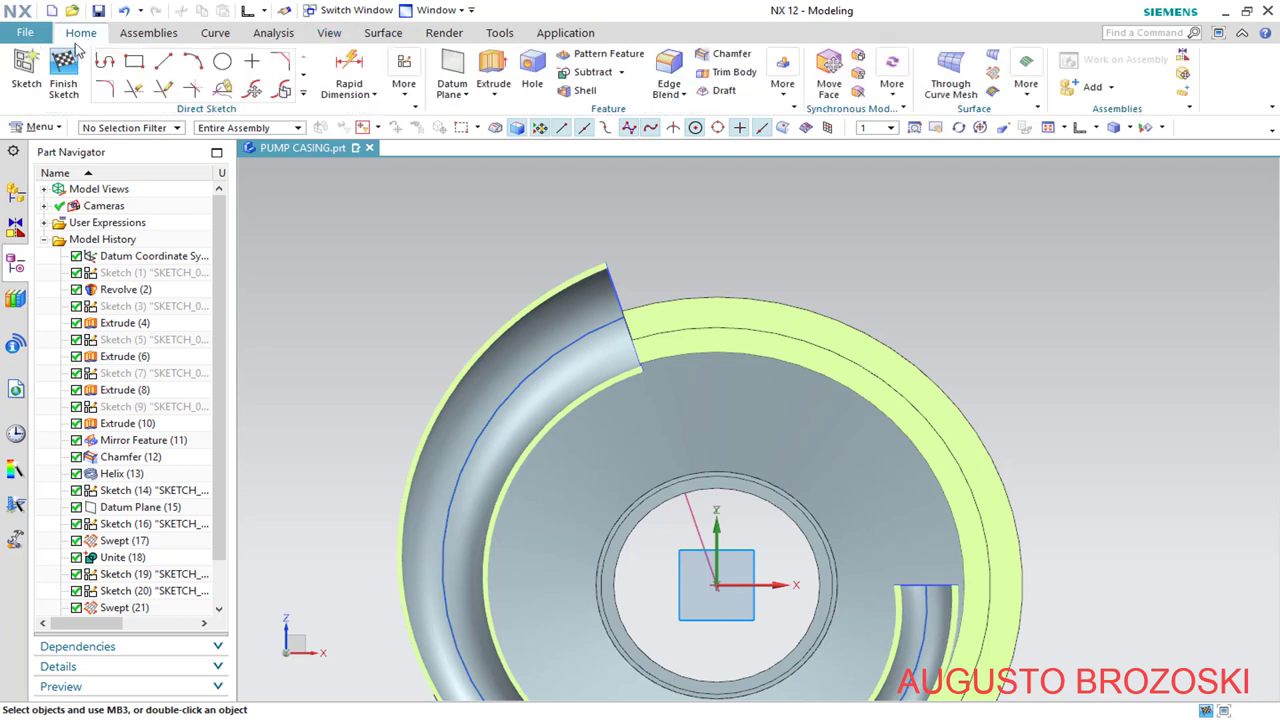
click(162, 64)
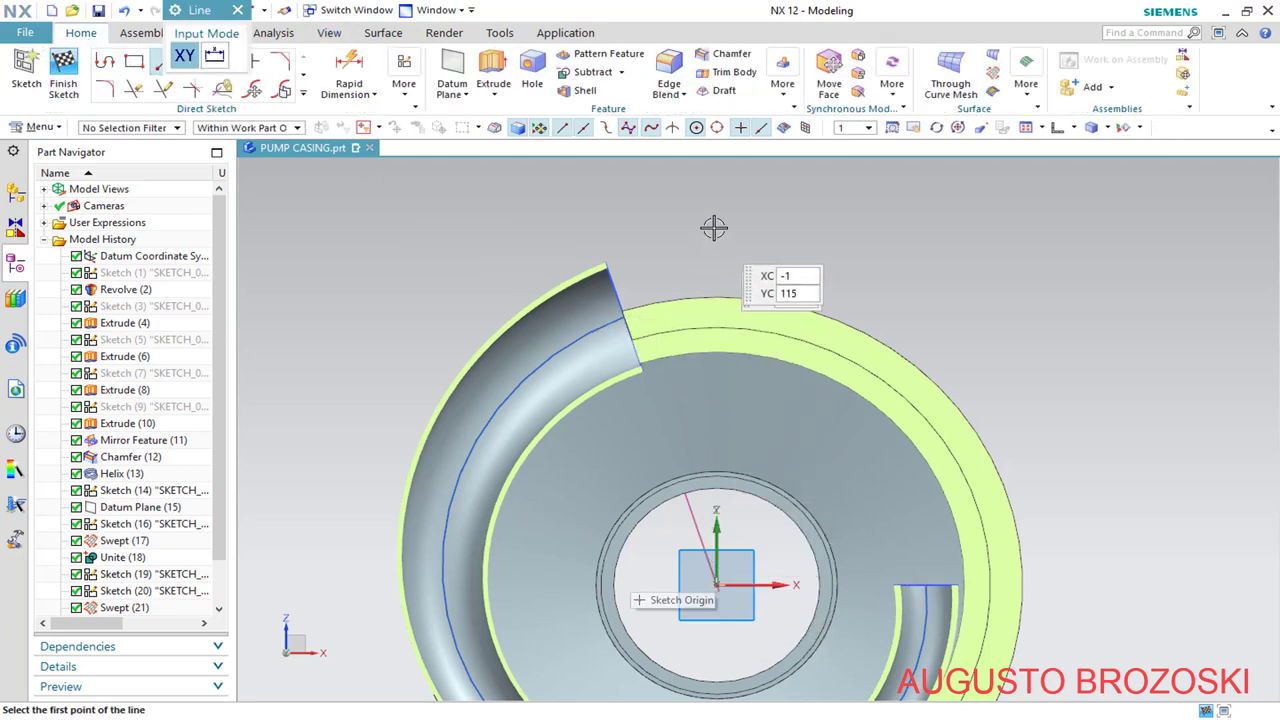
click(712, 170)
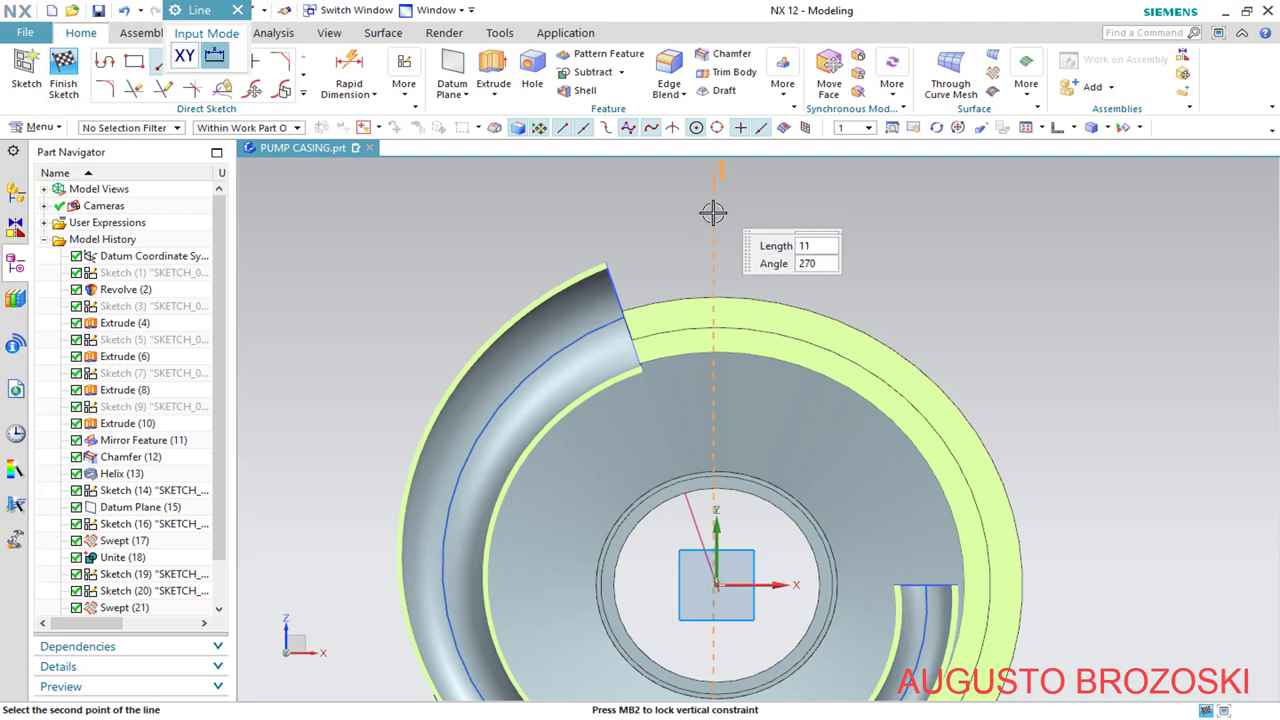
click(728, 236)
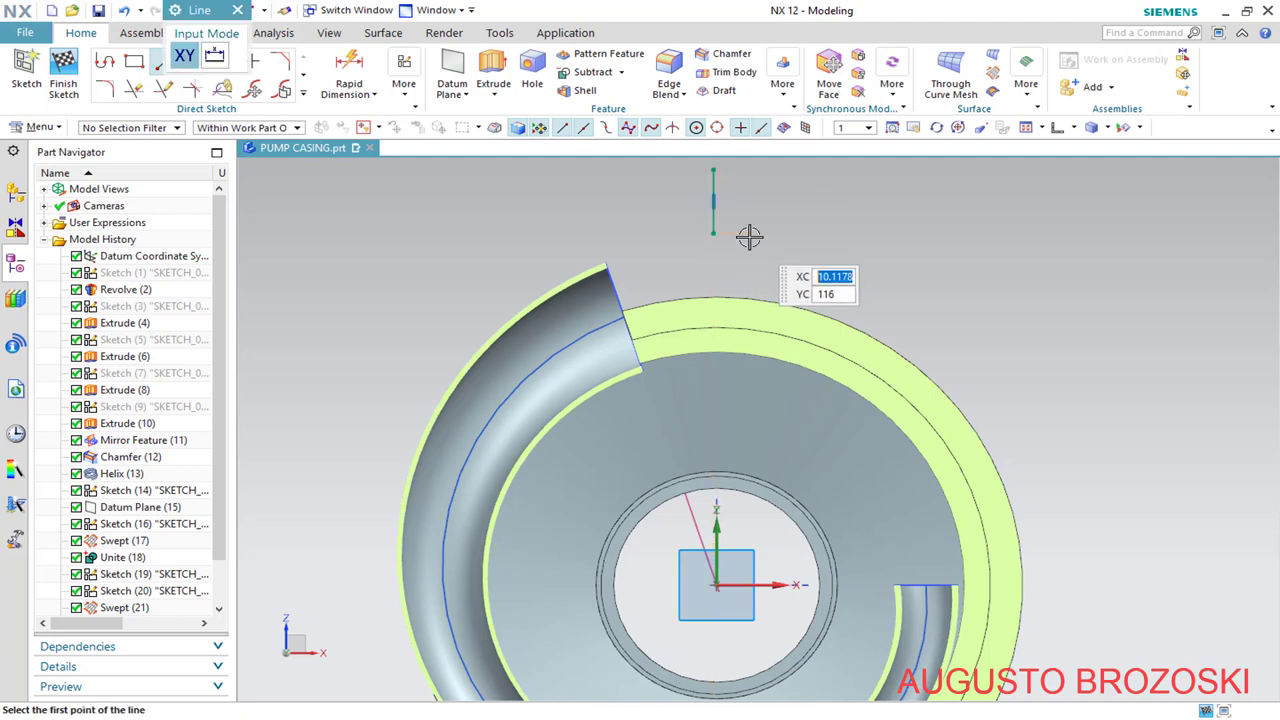
key(Escape)
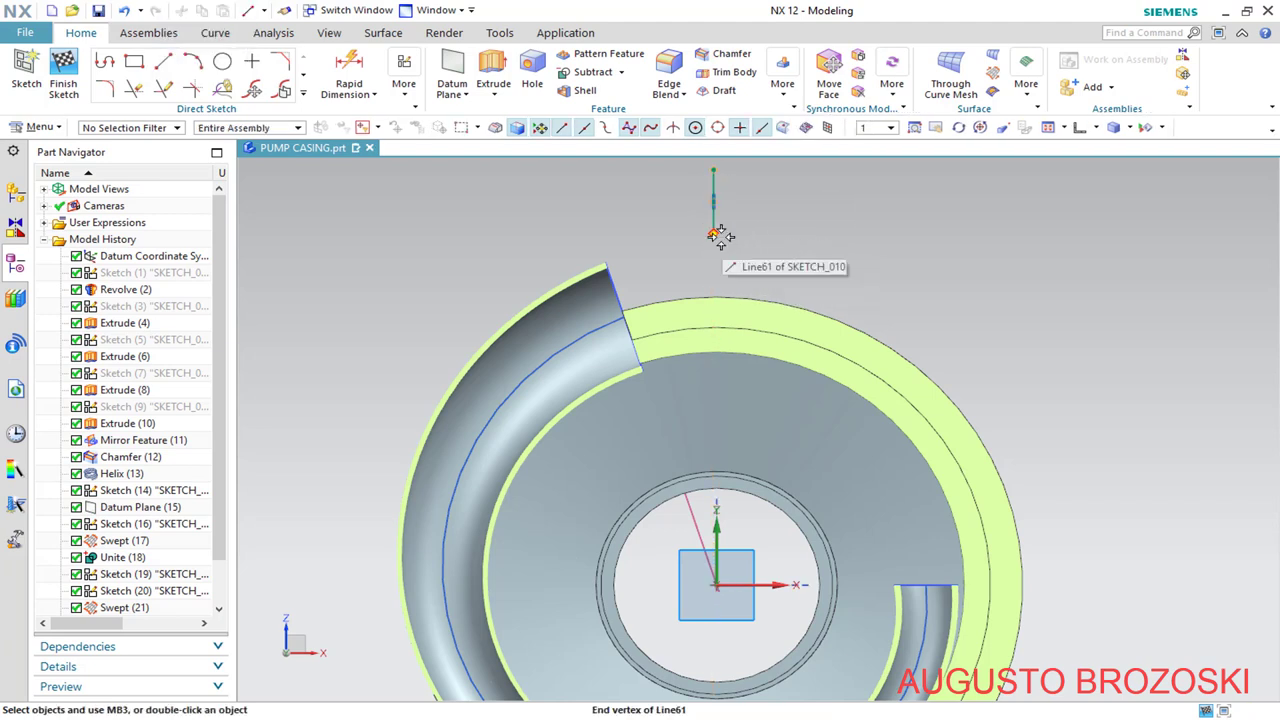
Constrain the line's lower endpoint vertically with the sketch origin
click(713, 234)
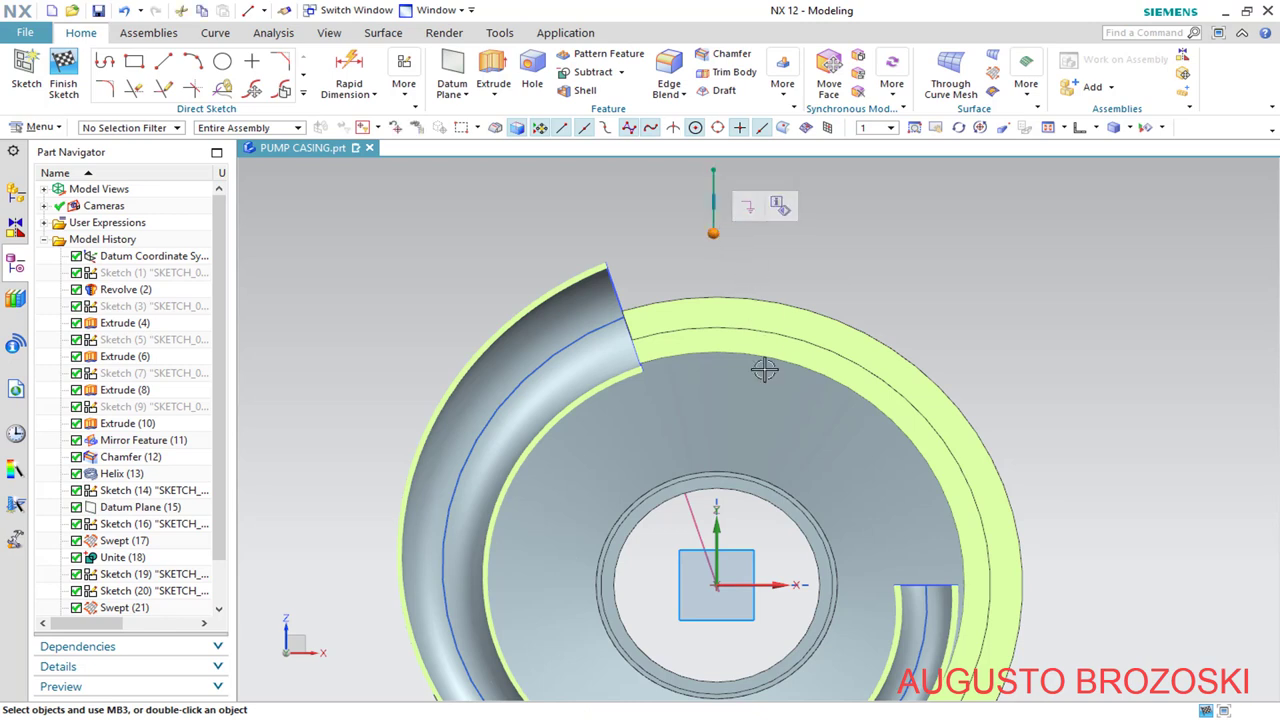
click(717, 586)
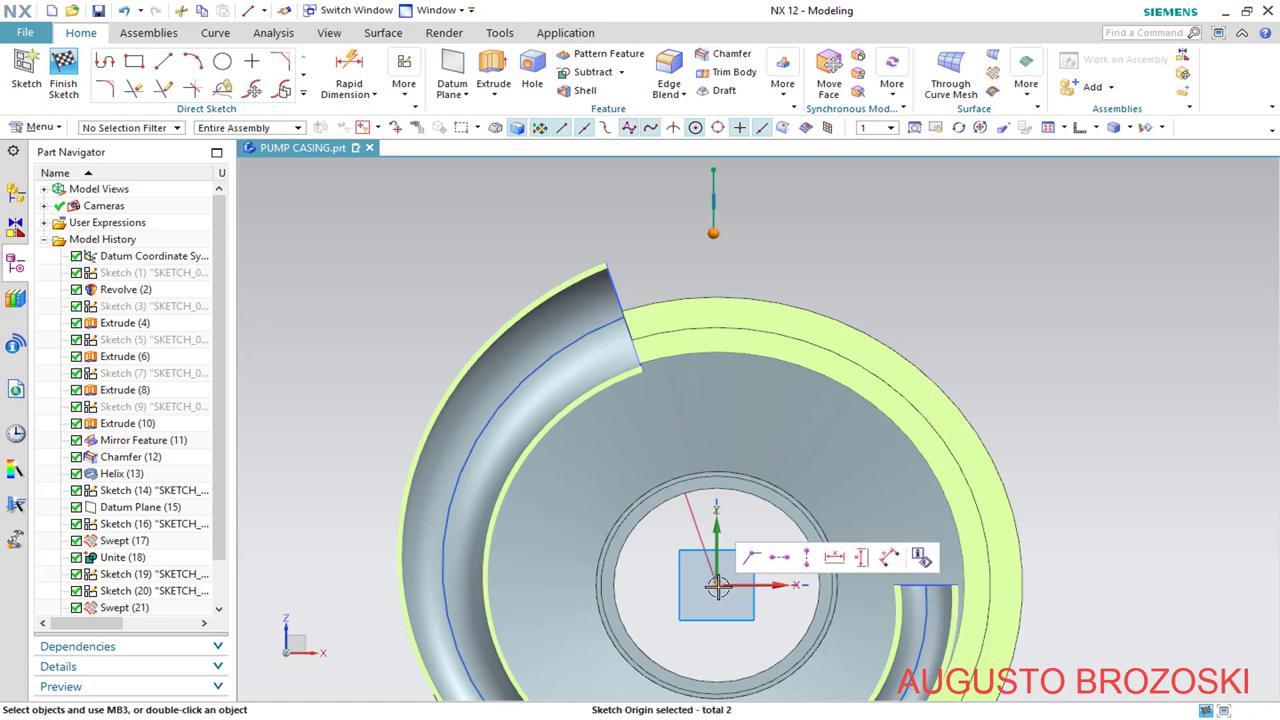
click(808, 561)
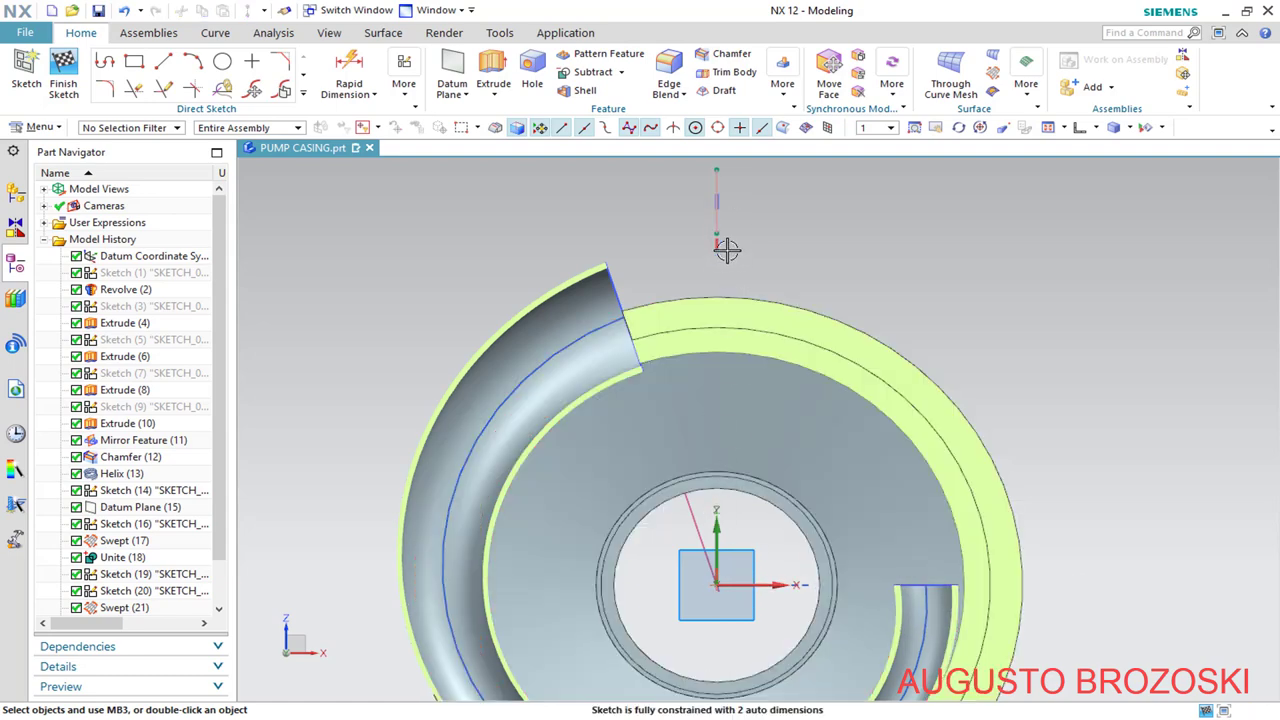
scroll(662, 207, up, 3)
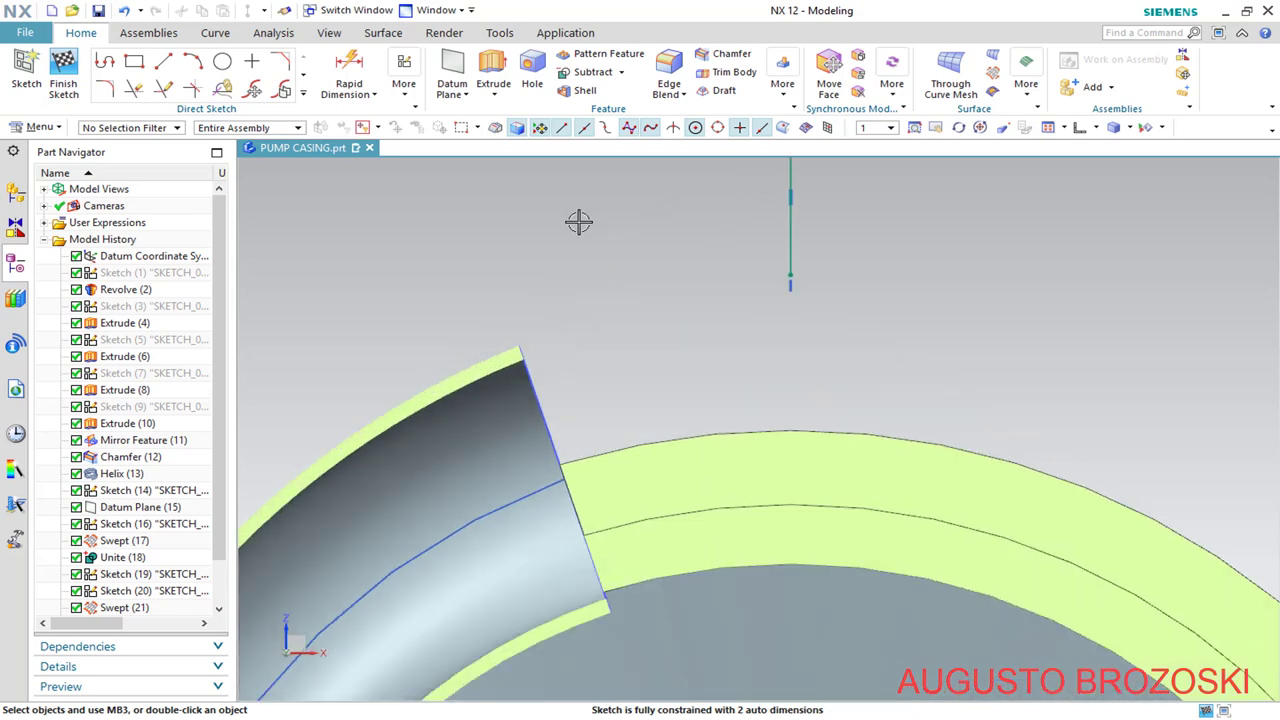
Draw an arc from the vertical line's end to the helix endpoint
click(195, 63)
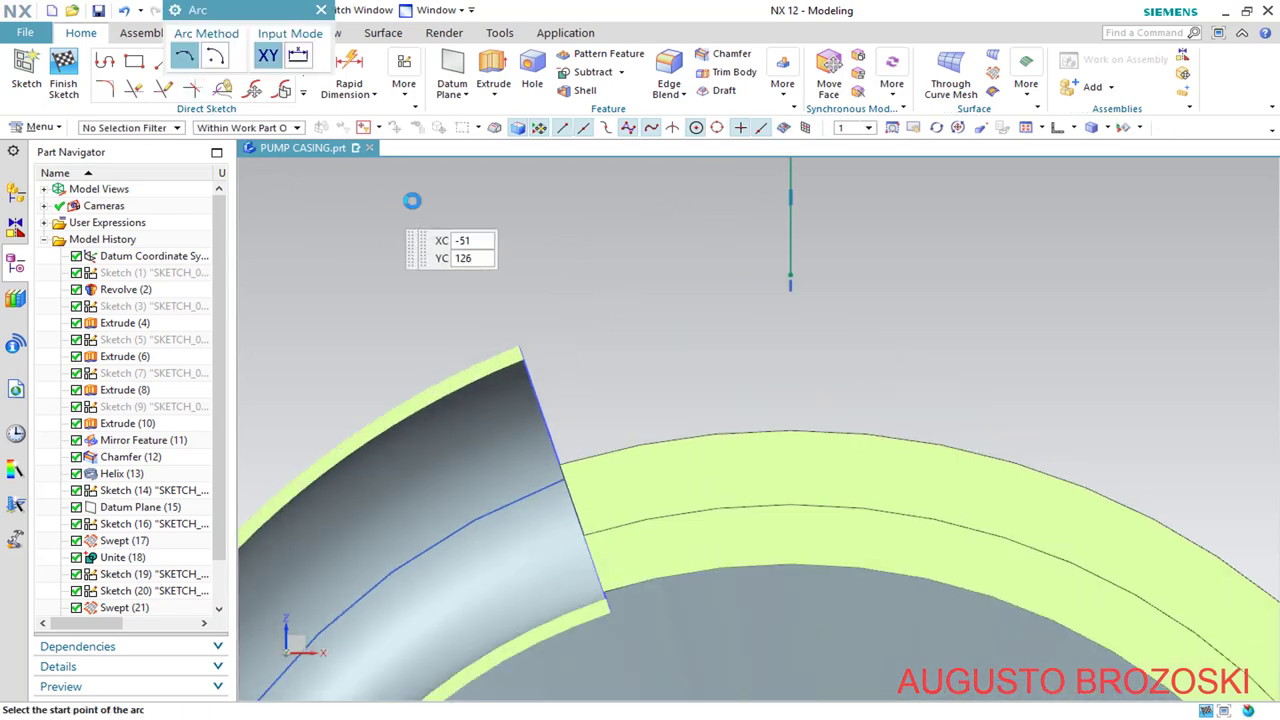
click(767, 235)
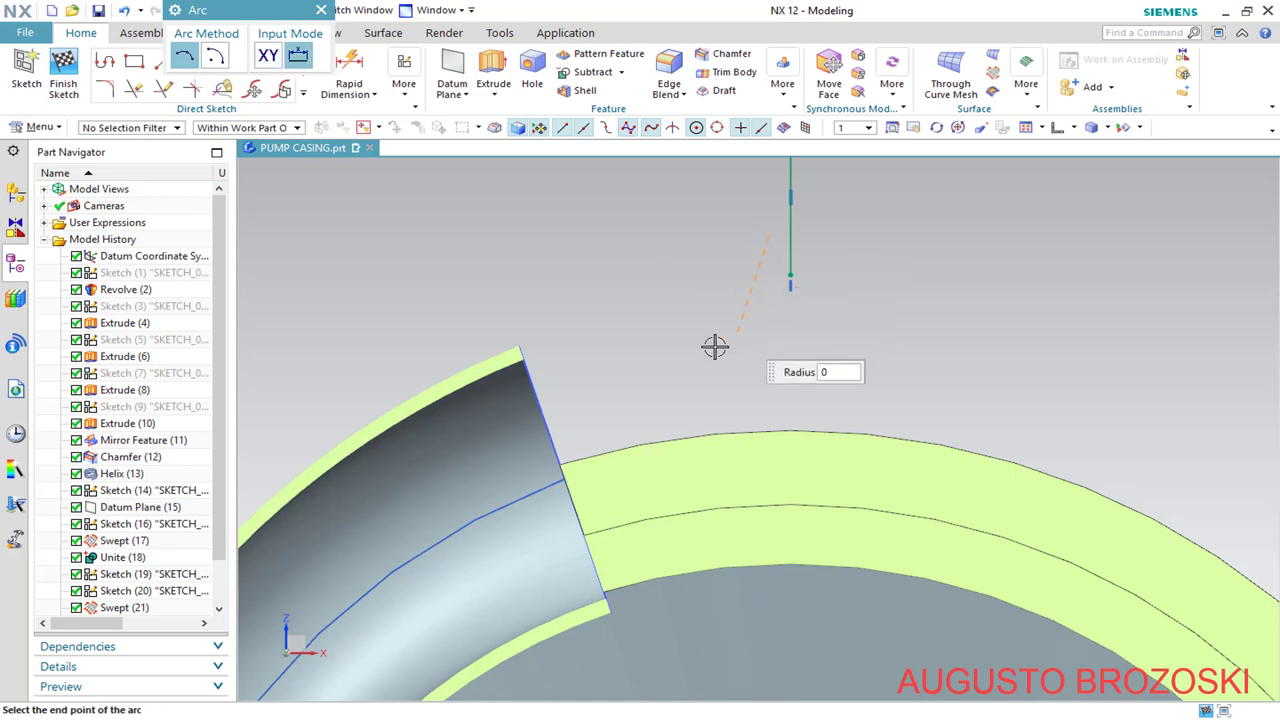
click(565, 482)
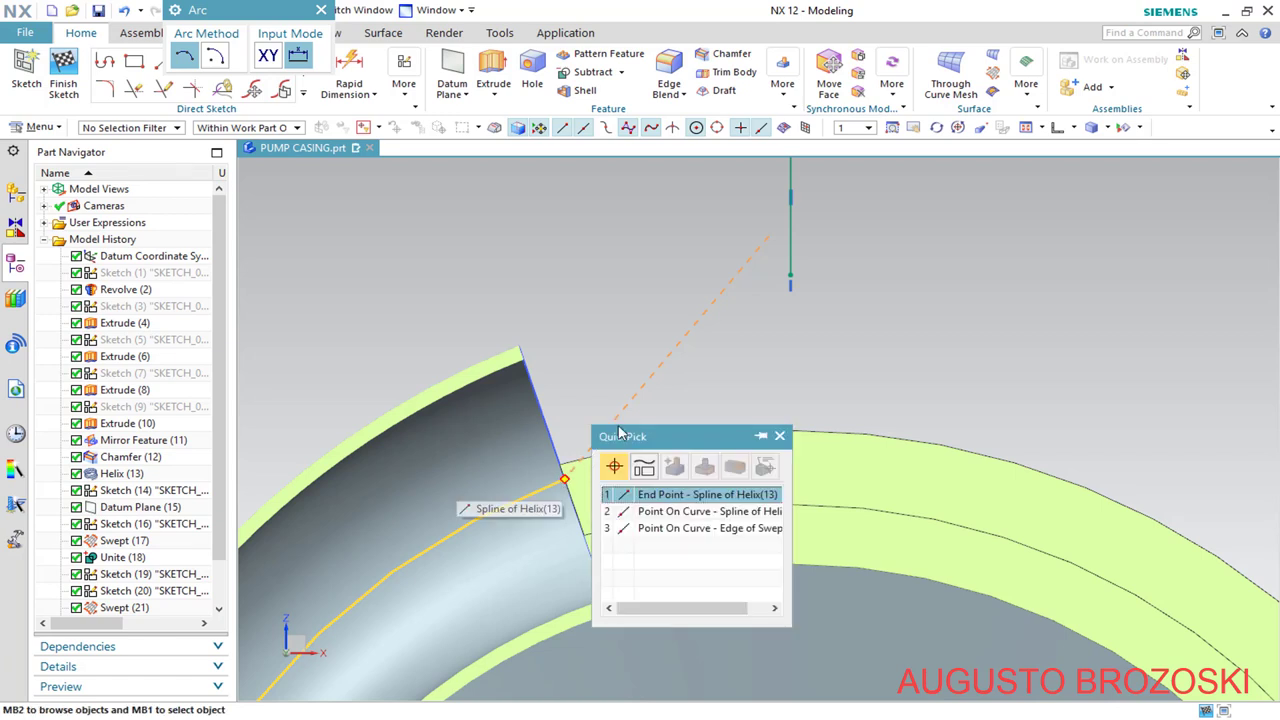
click(652, 495)
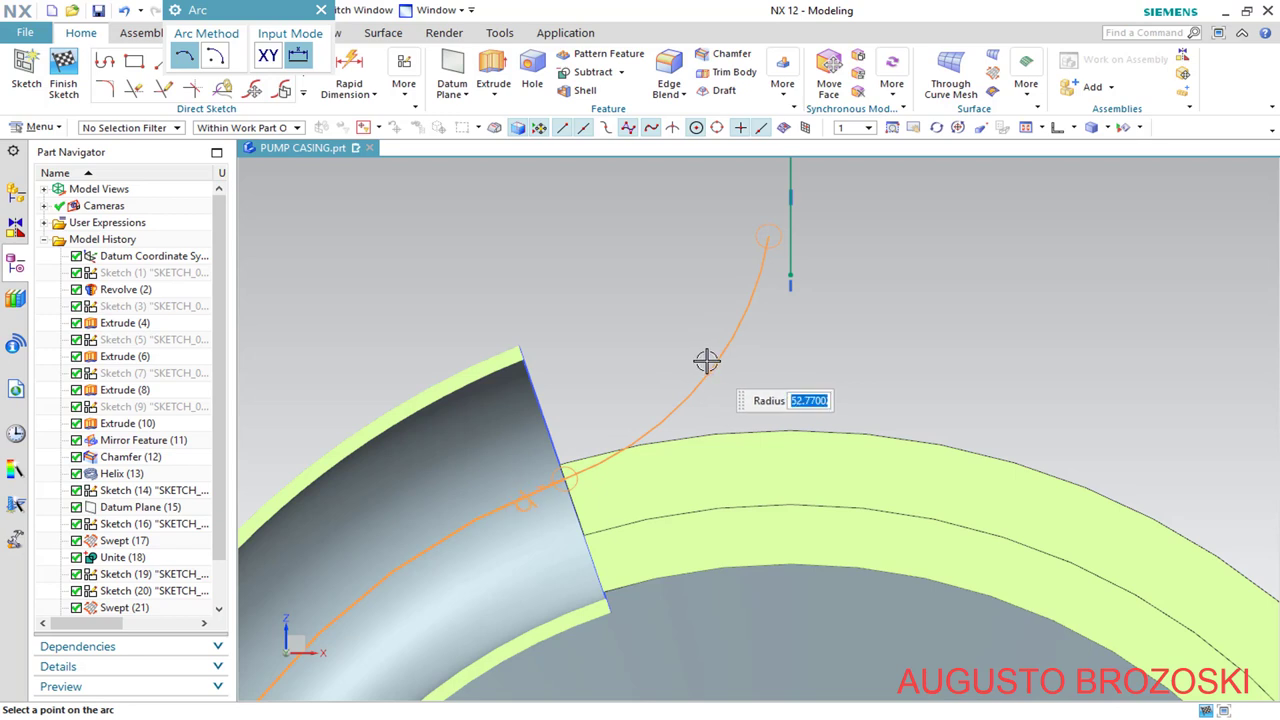
click(706, 361)
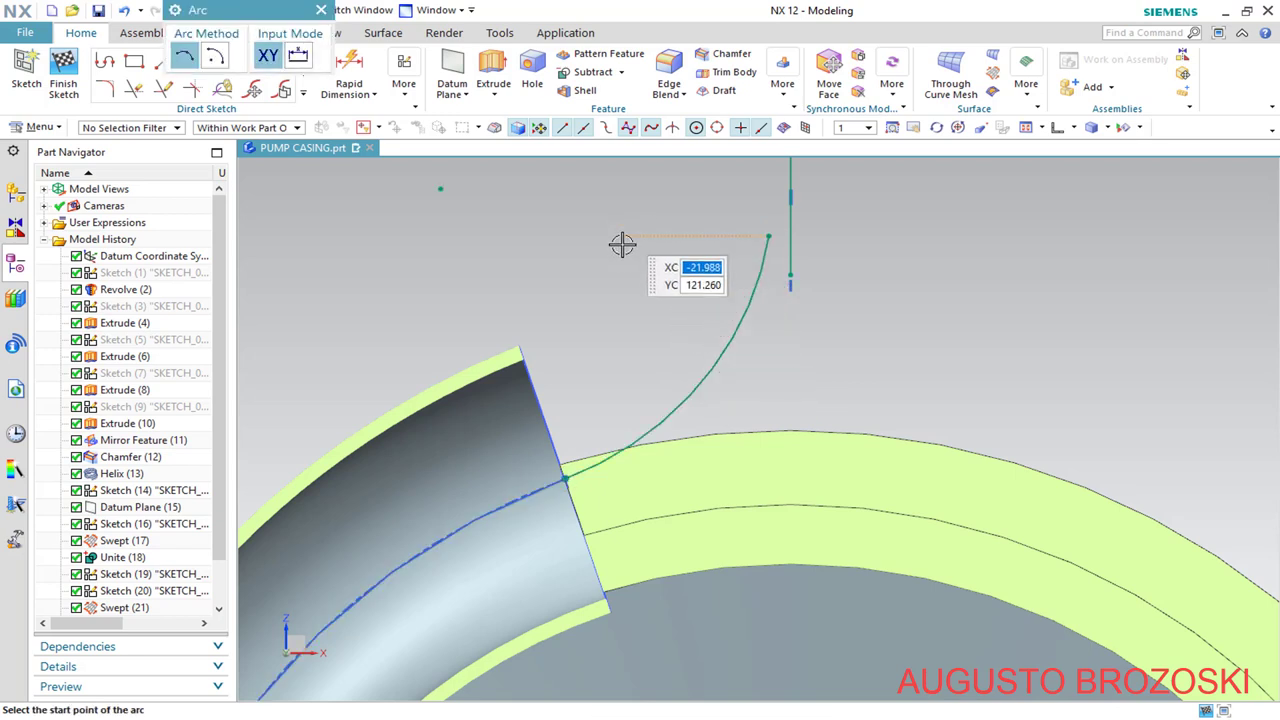
key(Escape)
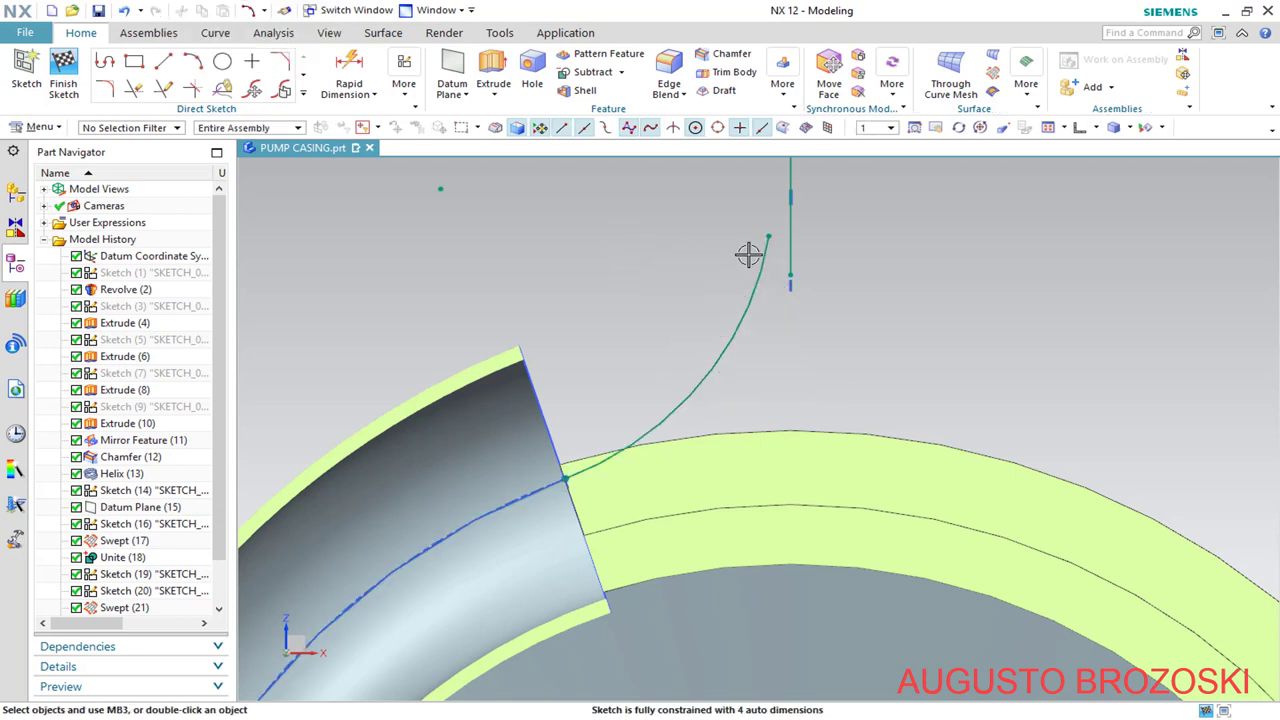
Make the arc tangent to the vertical line
click(766, 250)
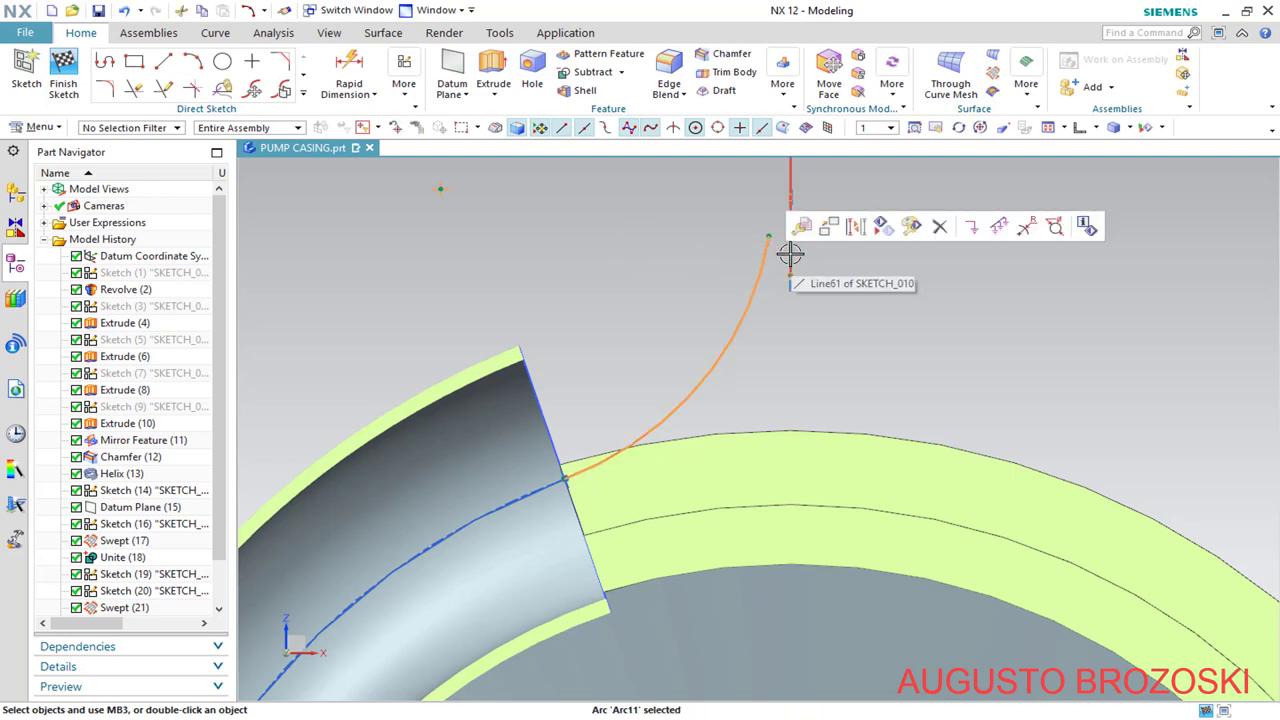
click(790, 255)
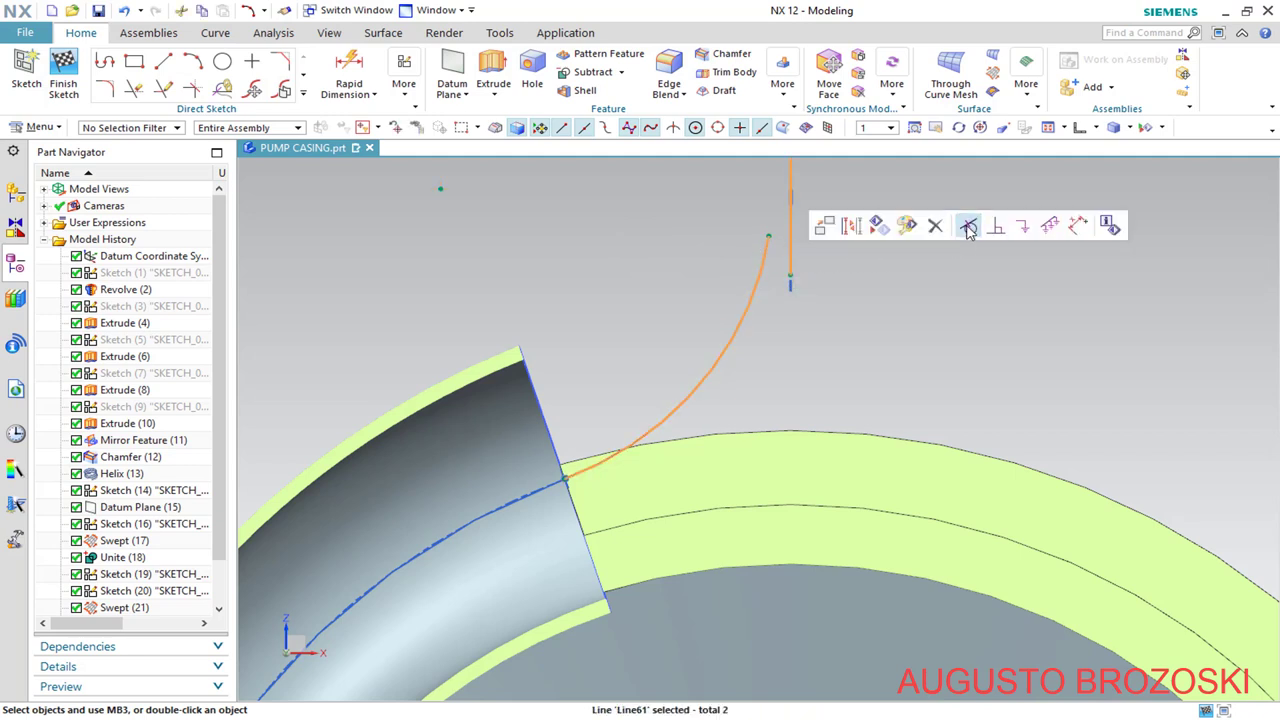
click(968, 226)
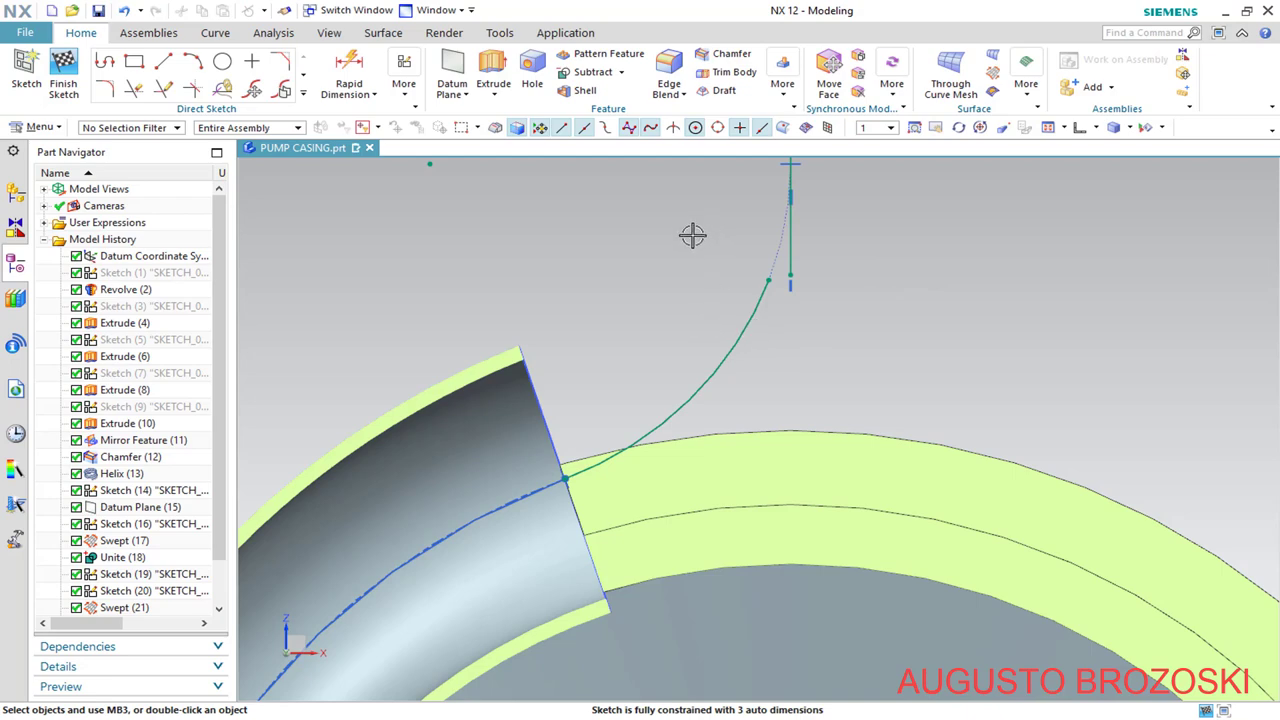
scroll(684, 248, down, 2)
scroll(694, 185, down, 2)
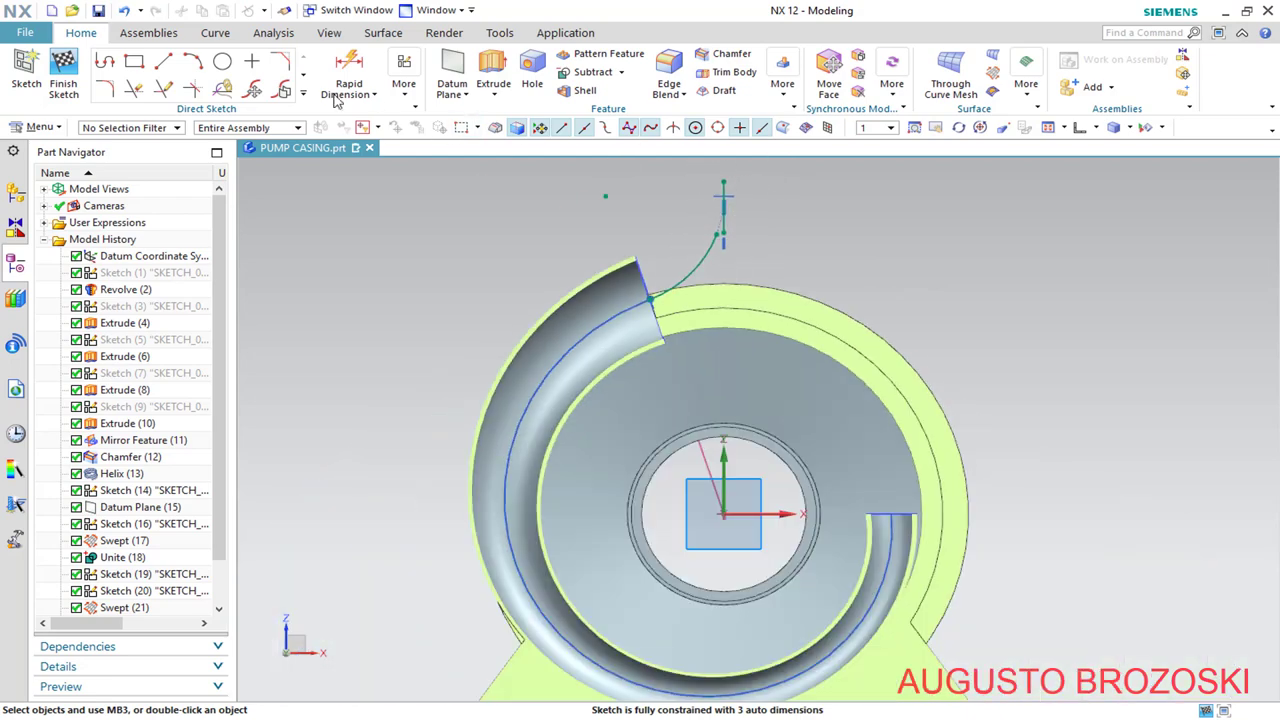
Dimension the line's top end 137 above the sketch origin, checking the PDF drawing
click(352, 66)
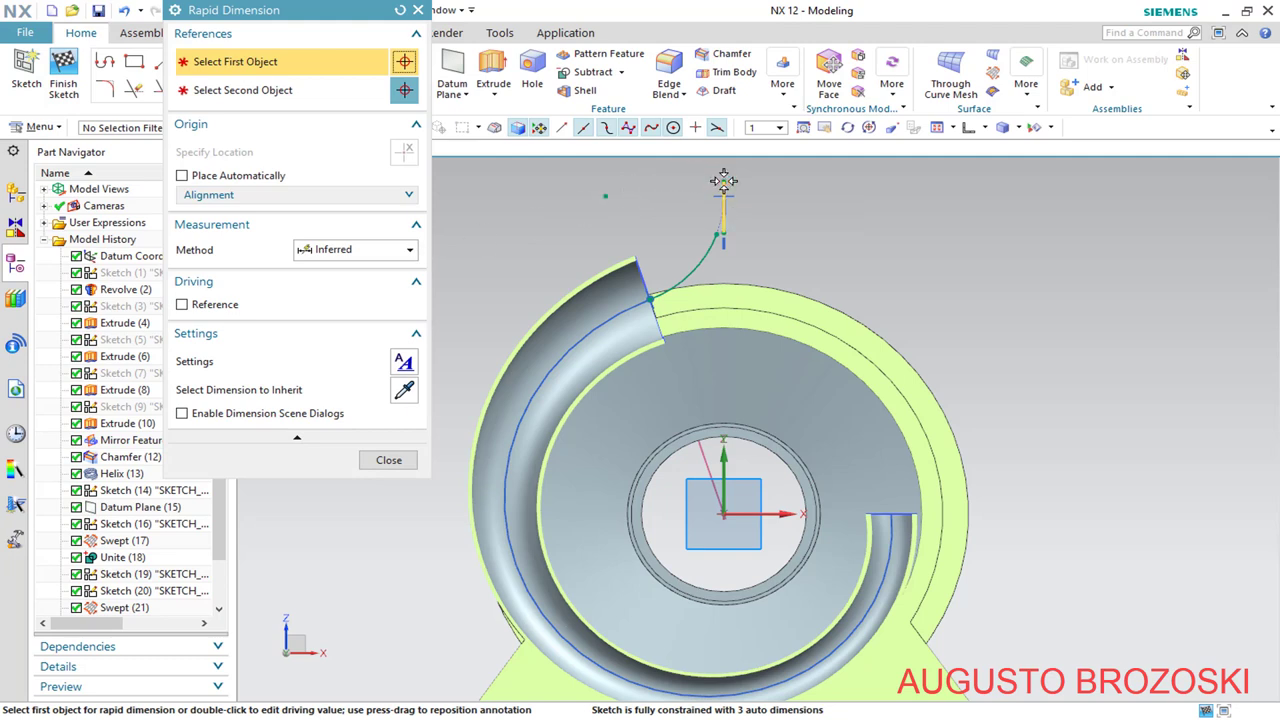
click(724, 181)
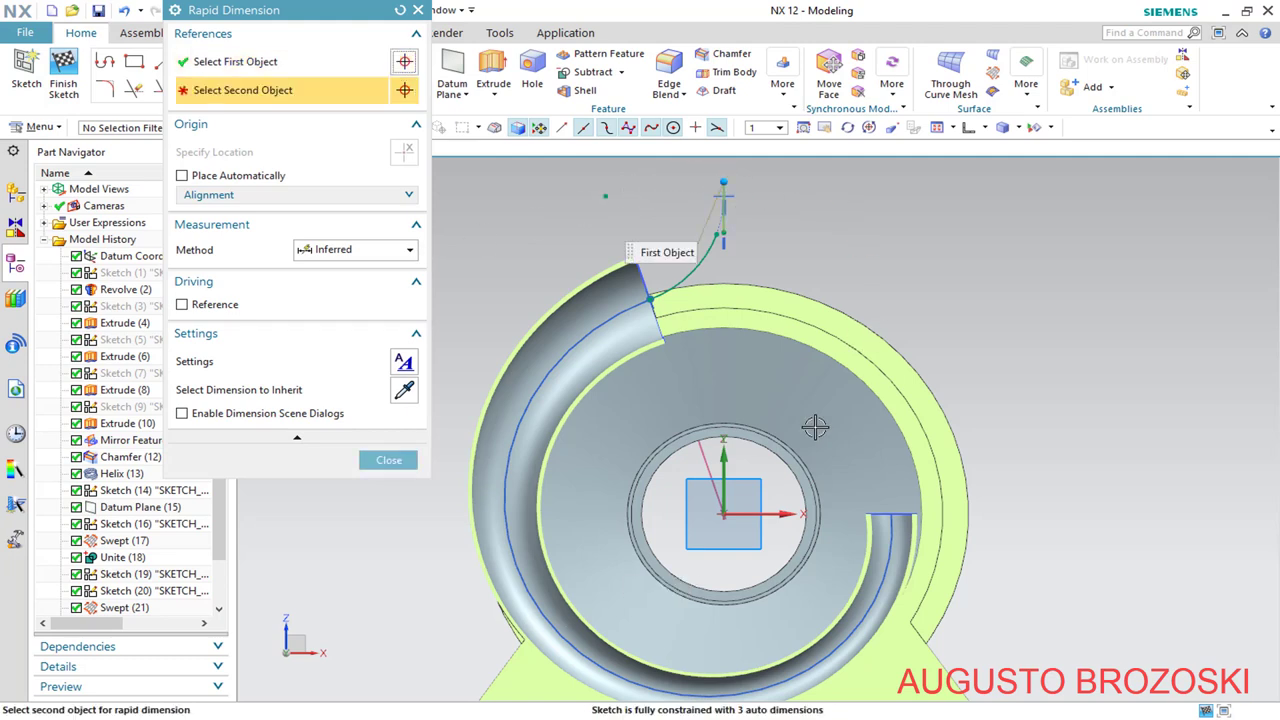
click(724, 514)
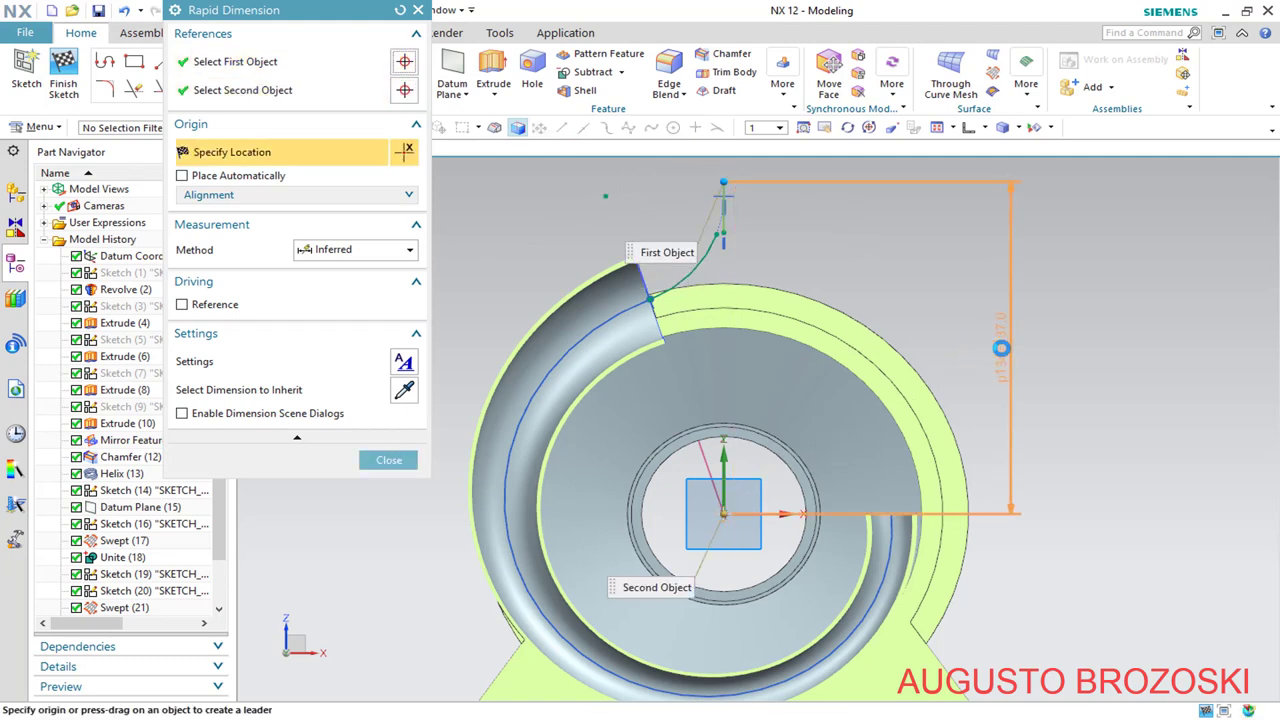
click(1001, 347)
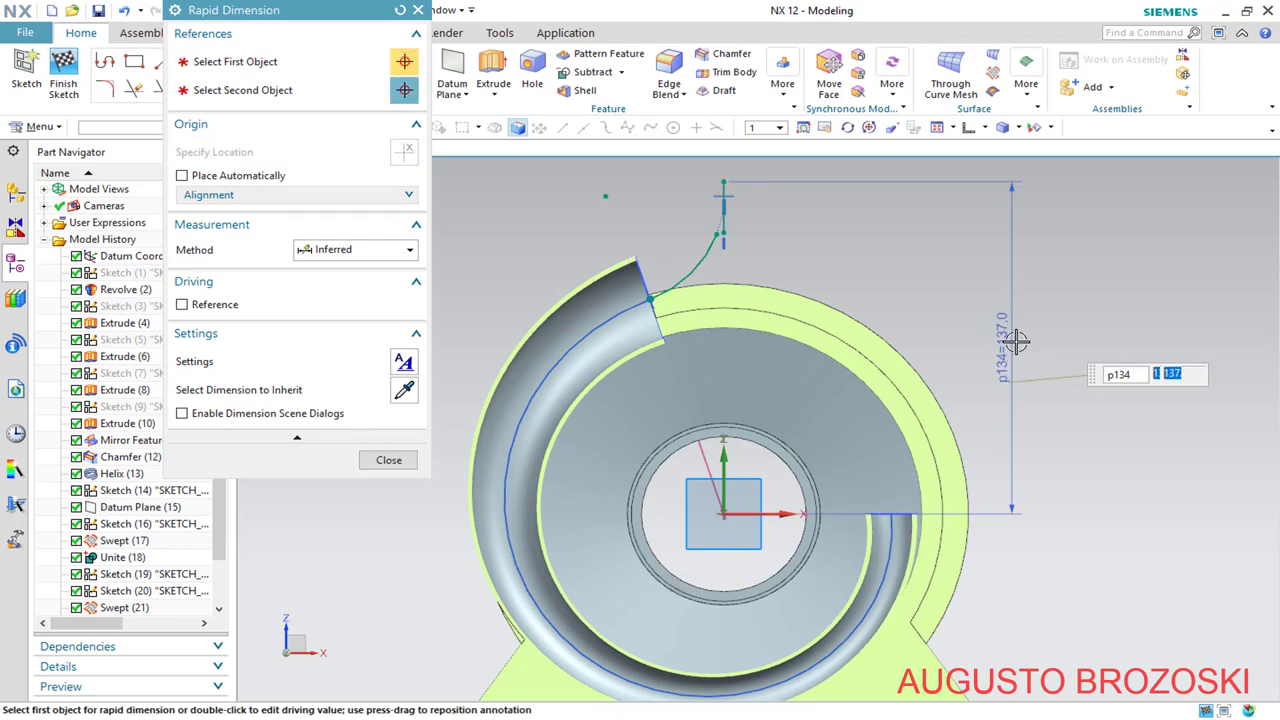
key(alt+Tab)
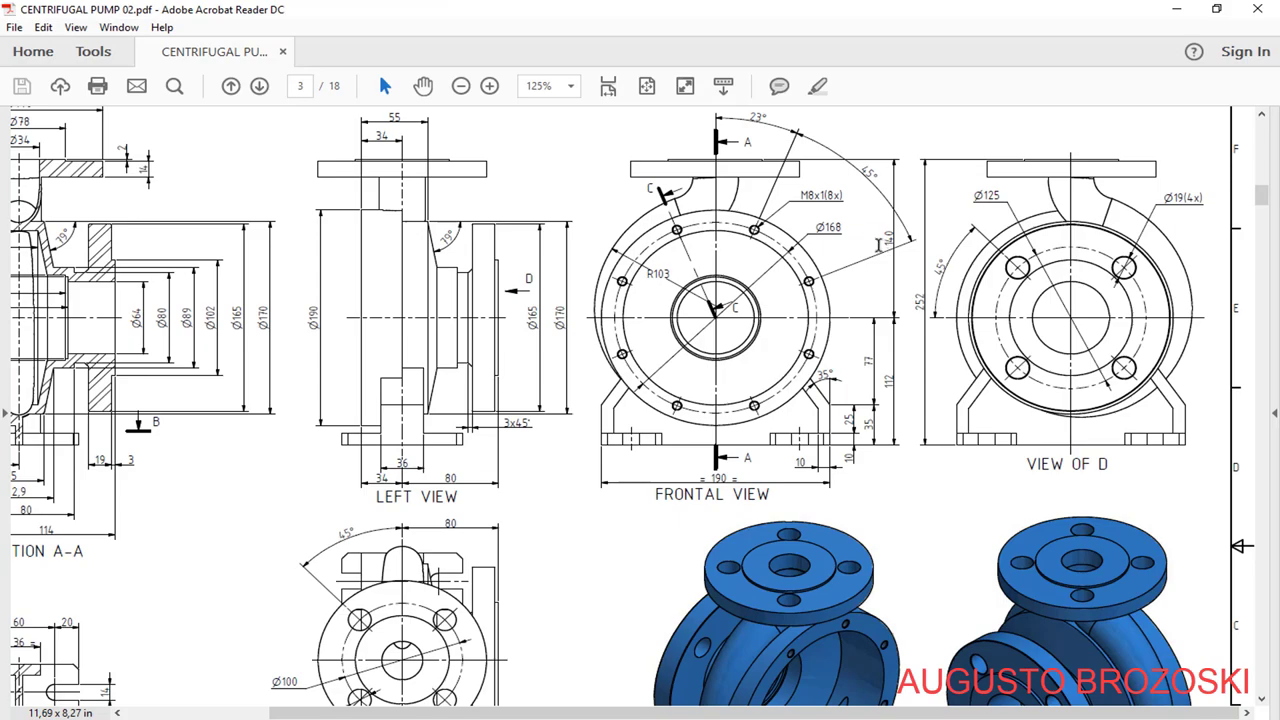
click(1176, 9)
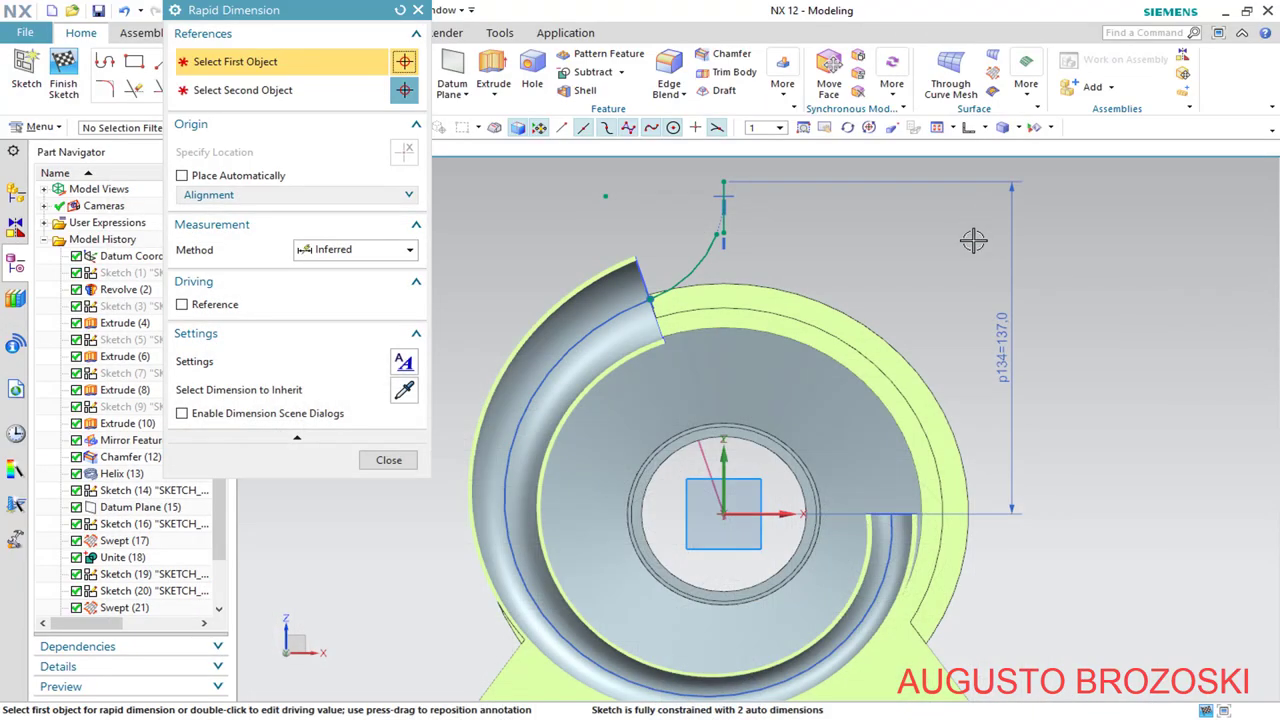
Change the vertical height dimension from 137 to 150
double_click(1005, 345)
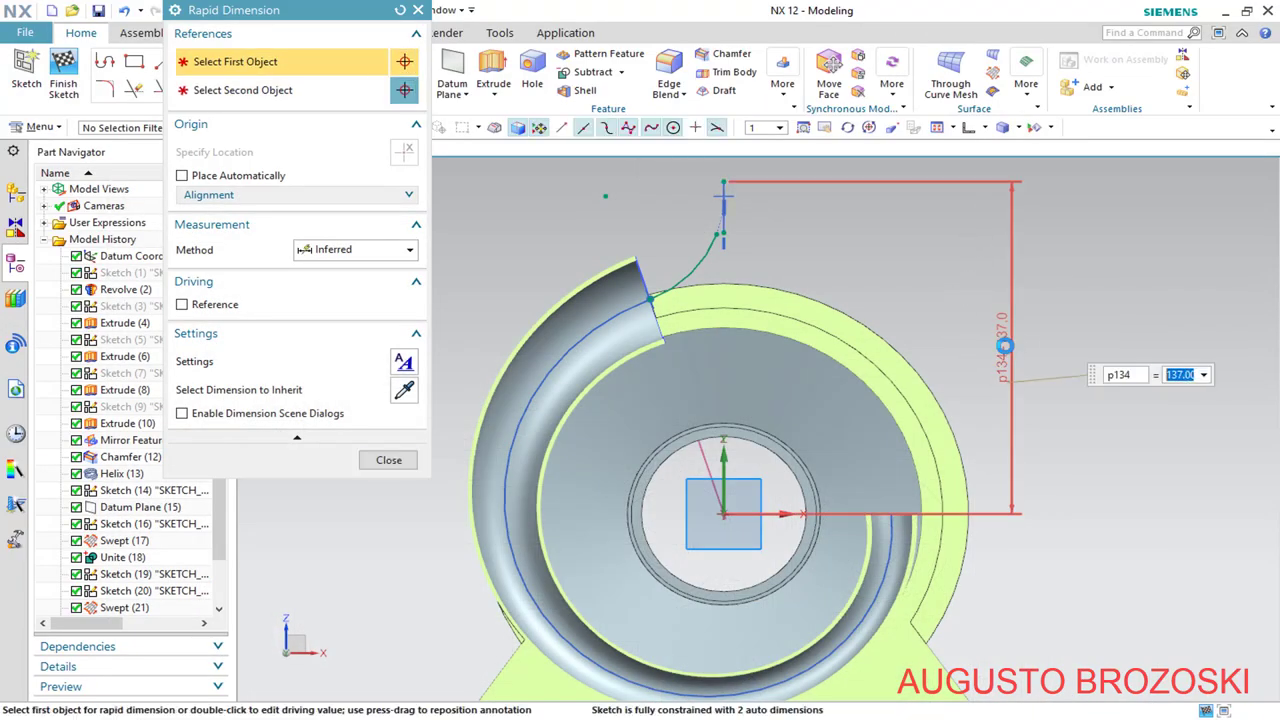
text(150)
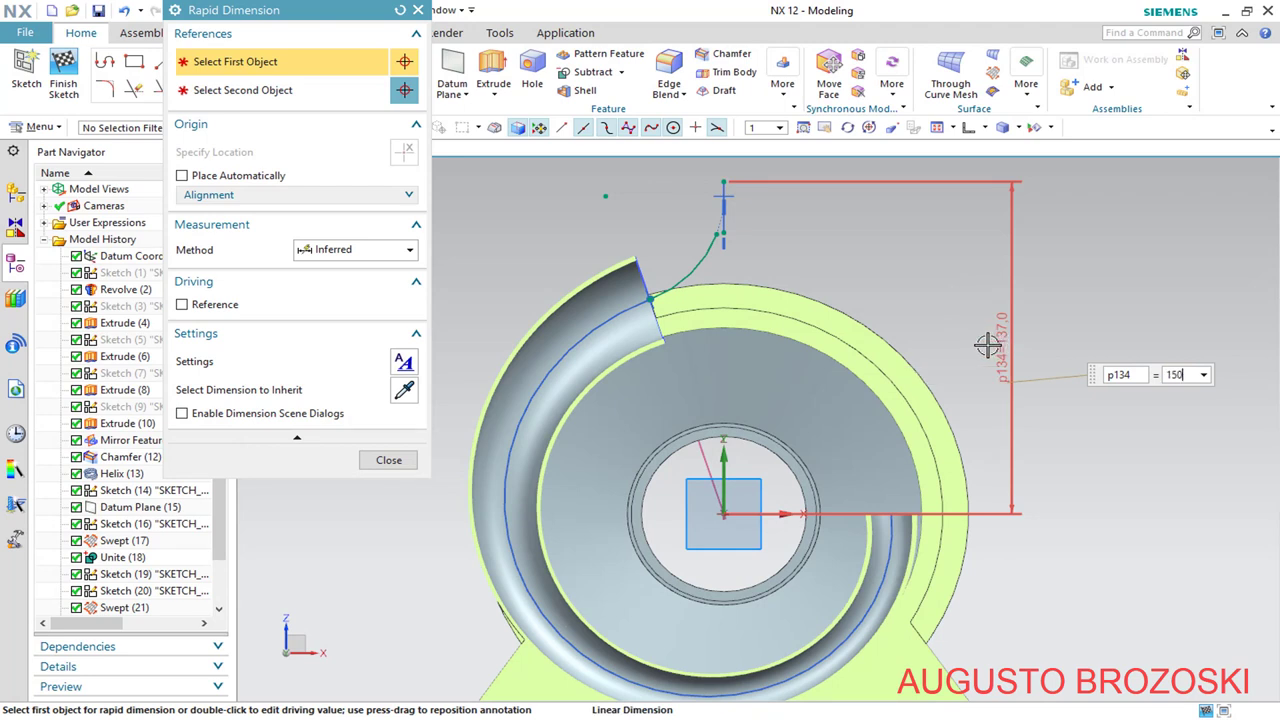
key(Return)
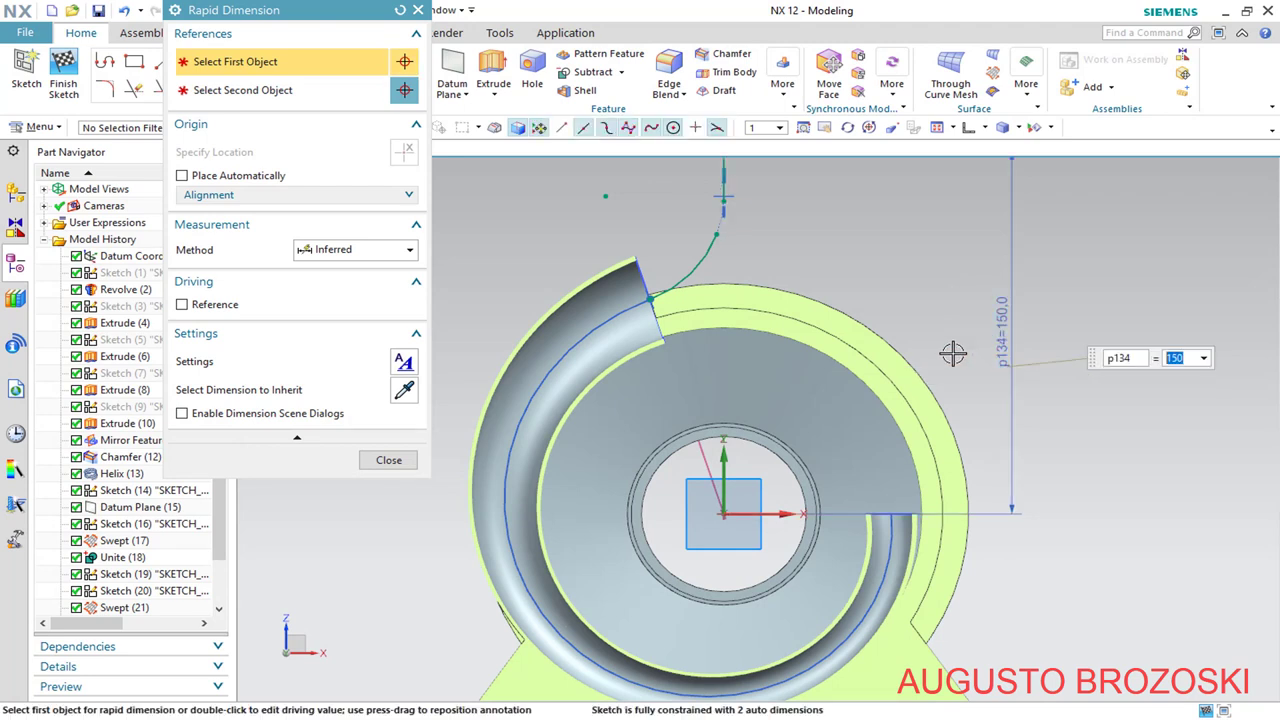
click(389, 460)
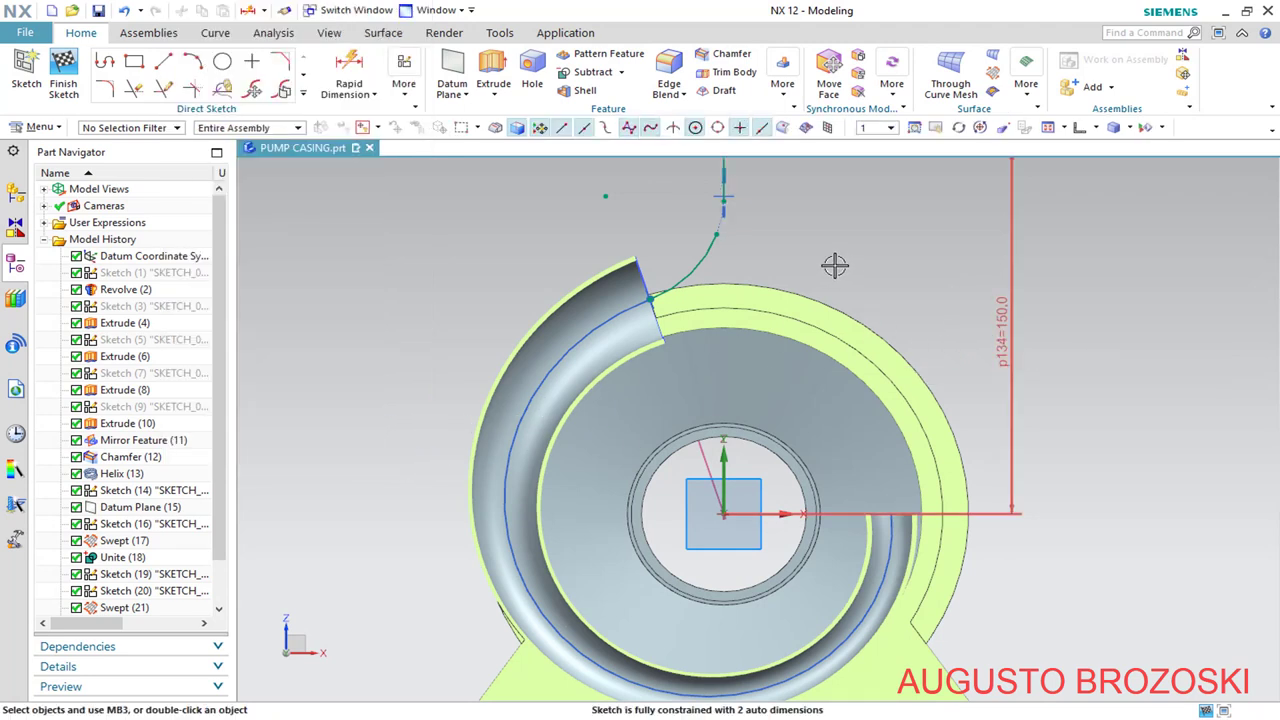
Lengthen the vertical line downward and extend the arc's upper end past the line
scroll(790, 255, down, 3)
scroll(776, 257, up, 6)
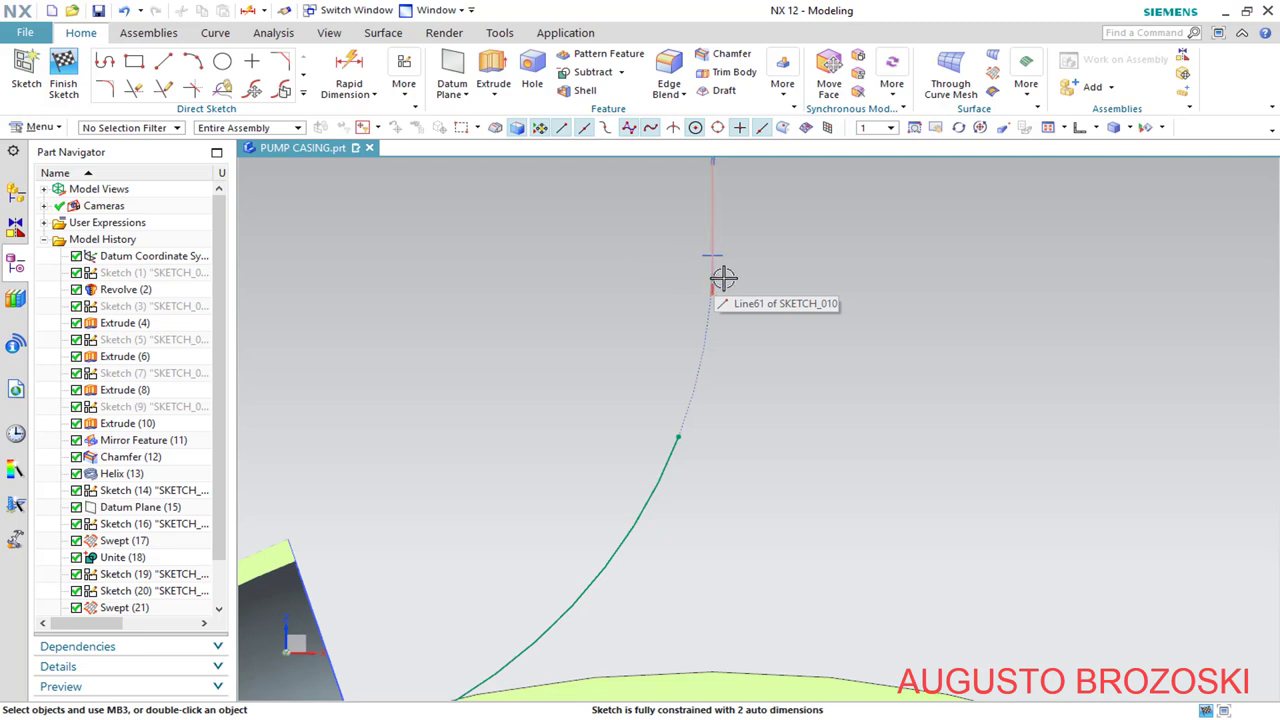
mouse_move(713, 313)
mouse_down()
mouse_move(709, 472)
mouse_move(713, 330)
mouse_up()
mouse_move(689, 212)
mouse_down()
mouse_move(674, 197)
mouse_move(709, 206)
mouse_up()
Quick Trim the arc piece above the intersection and the line piece below it
scroll(740, 183, up, 3)
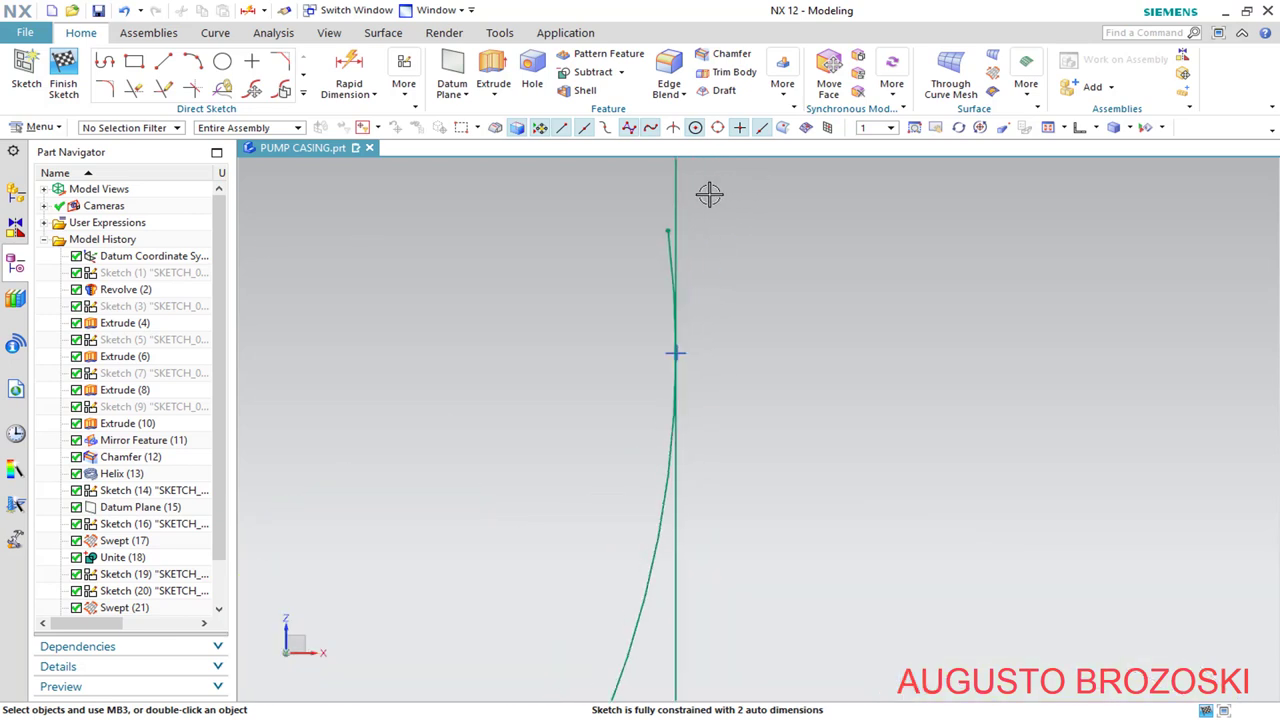
click(134, 88)
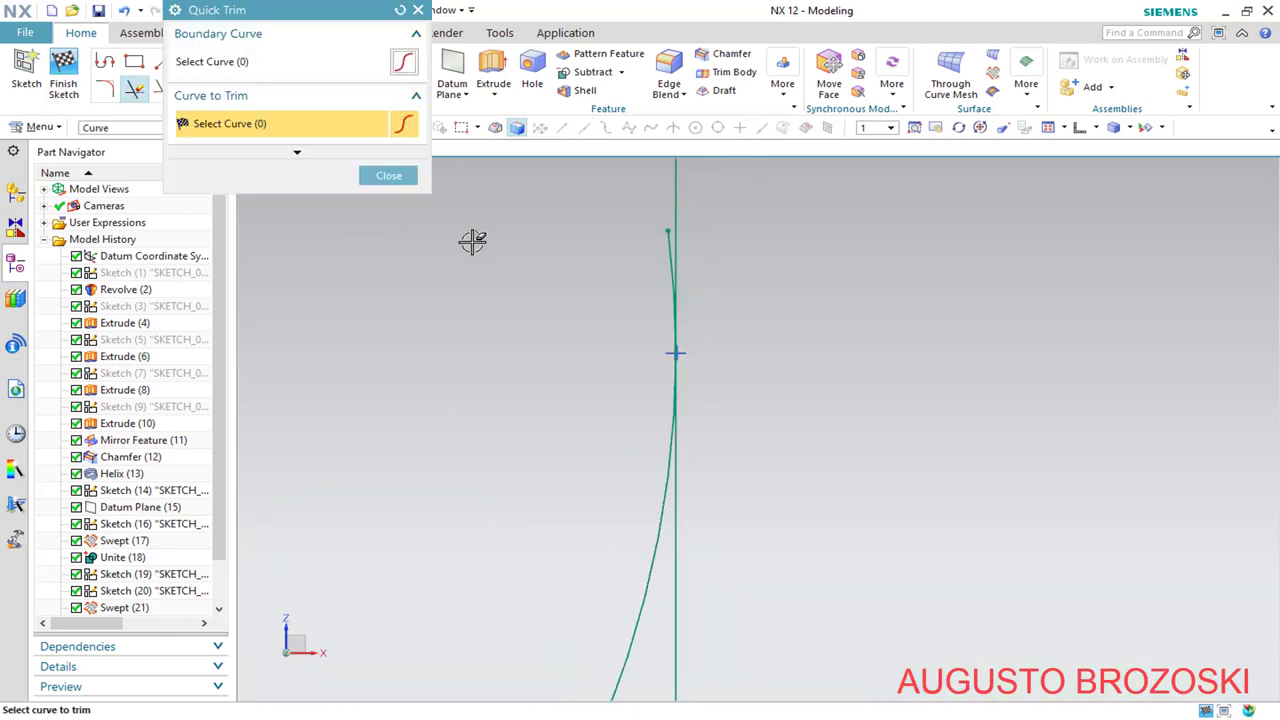
click(668, 240)
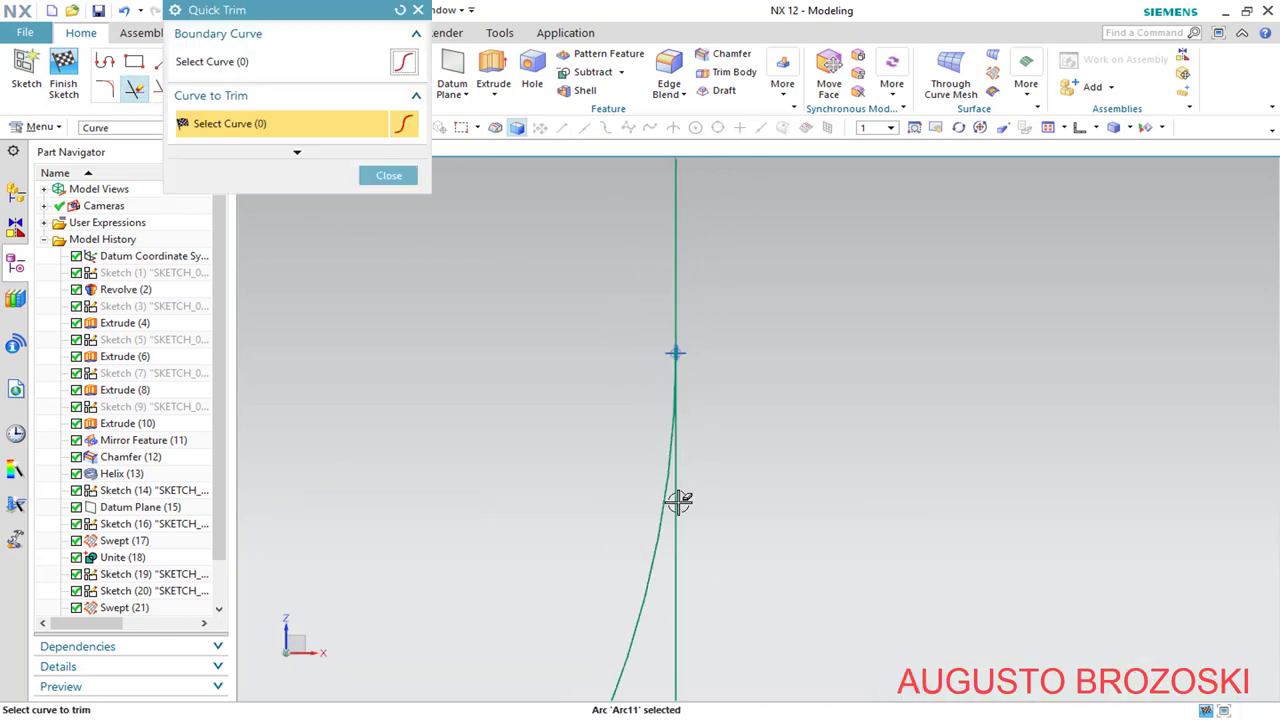
click(678, 556)
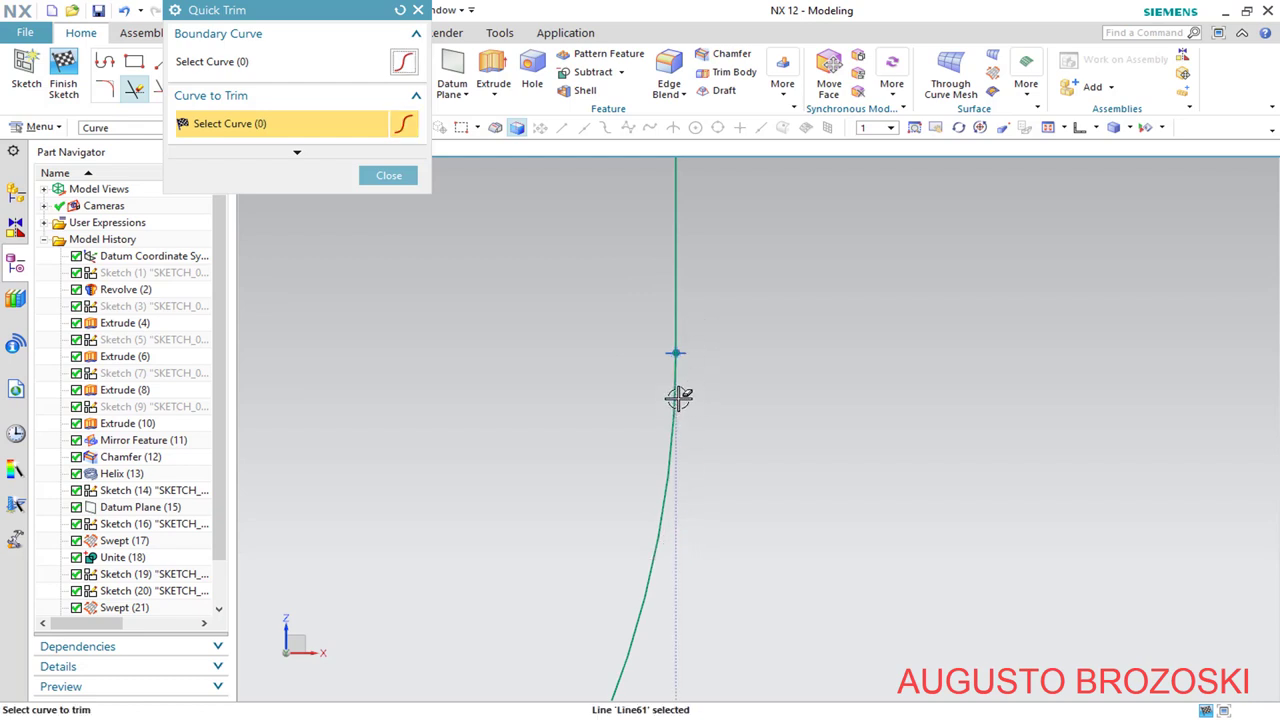
click(388, 175)
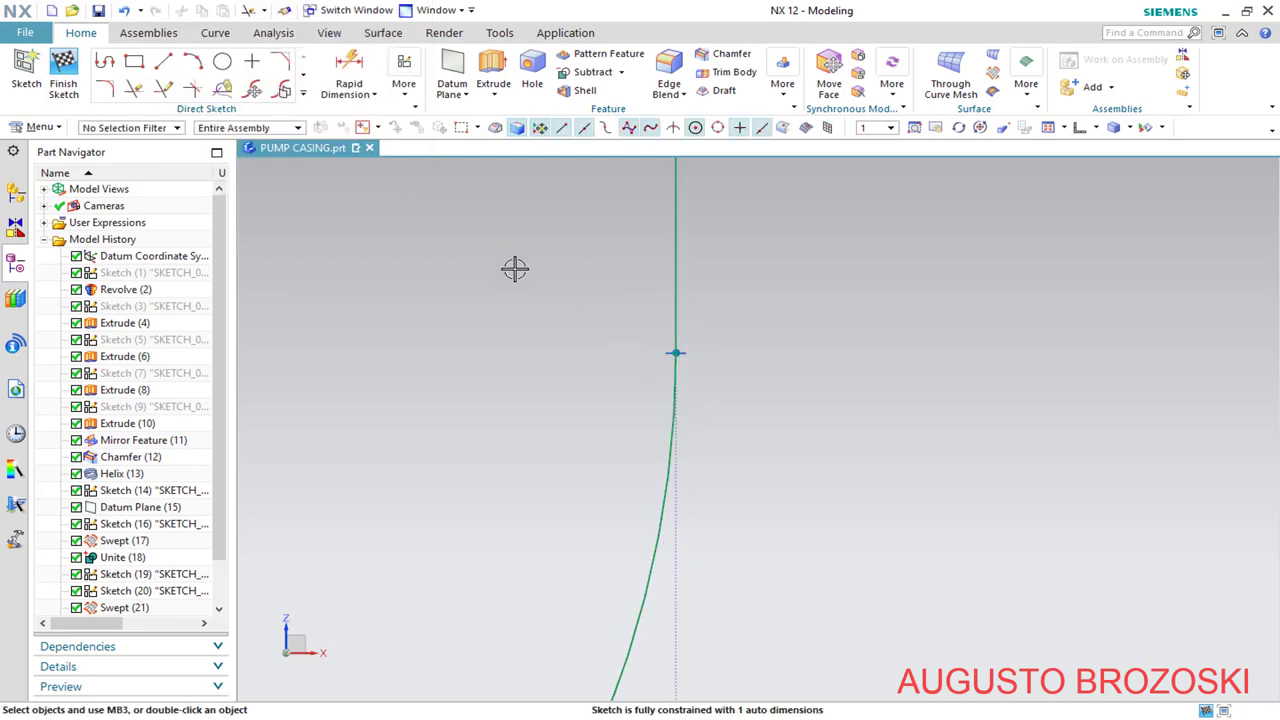
Switch the view to trimetric
scroll(737, 289, down, 5)
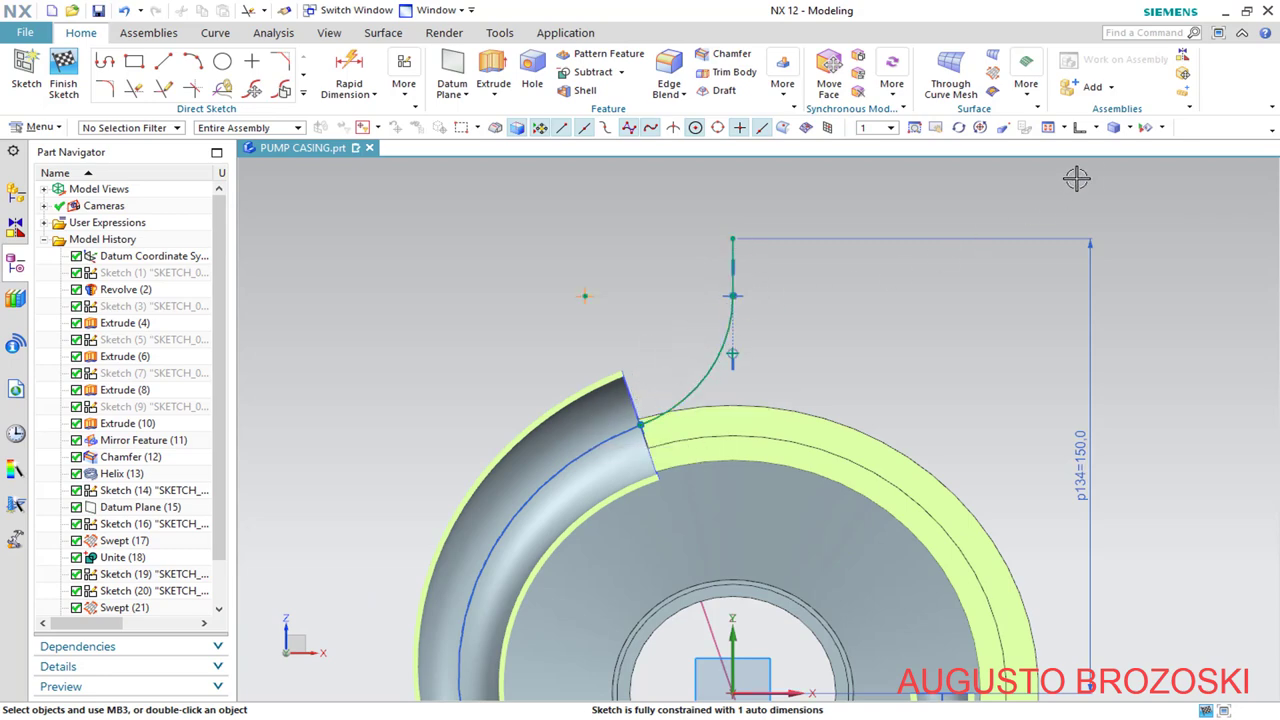
click(1096, 127)
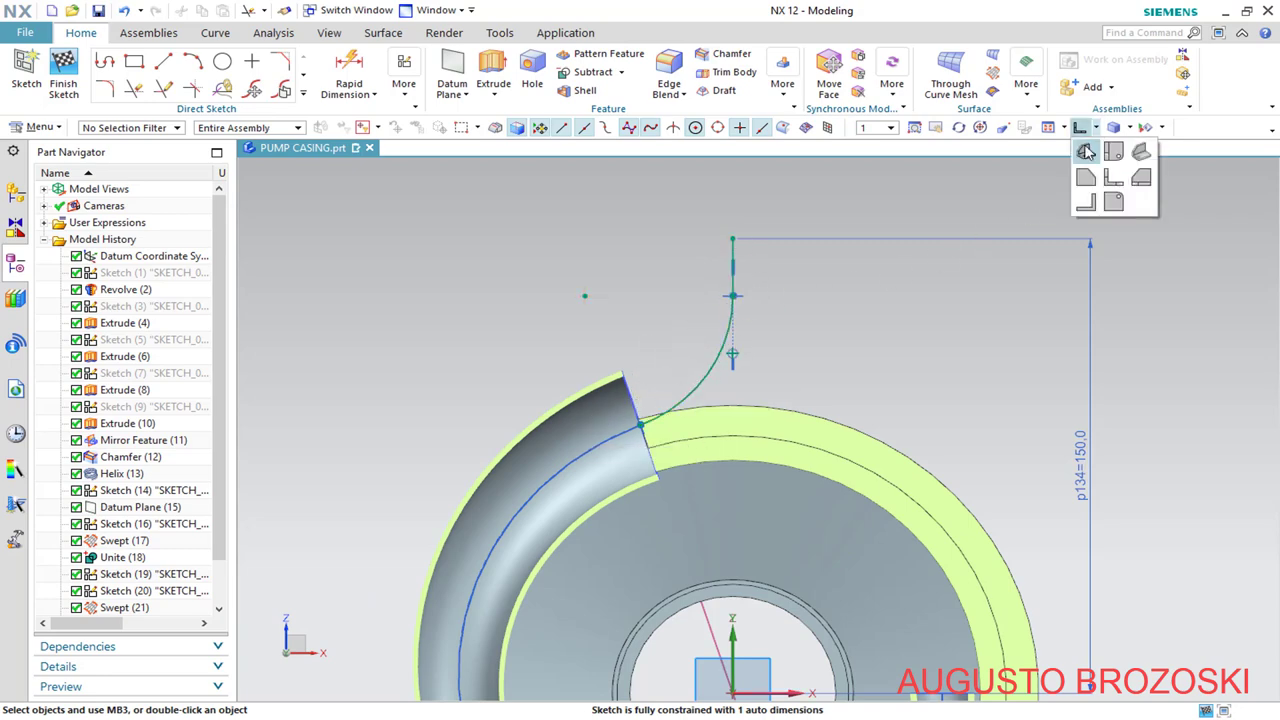
click(1085, 153)
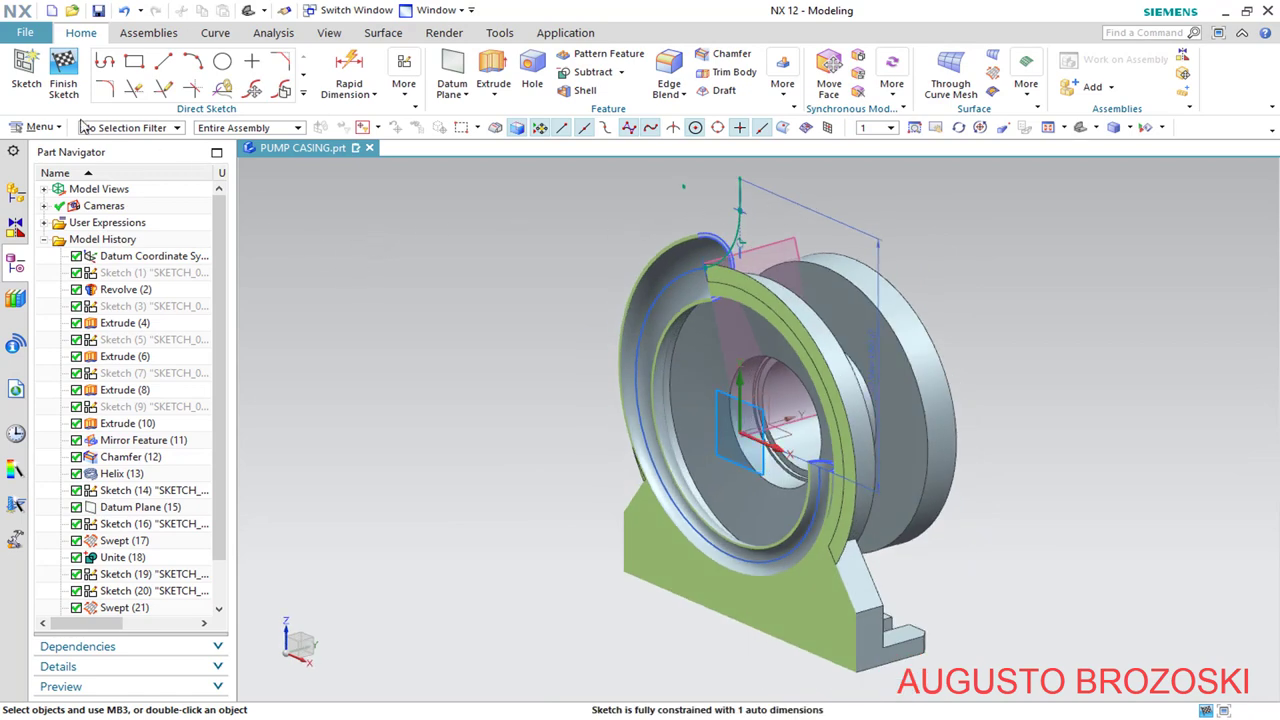
Finish the guide sketch, turn off Clip Section, and start a Swept feature
click(63, 75)
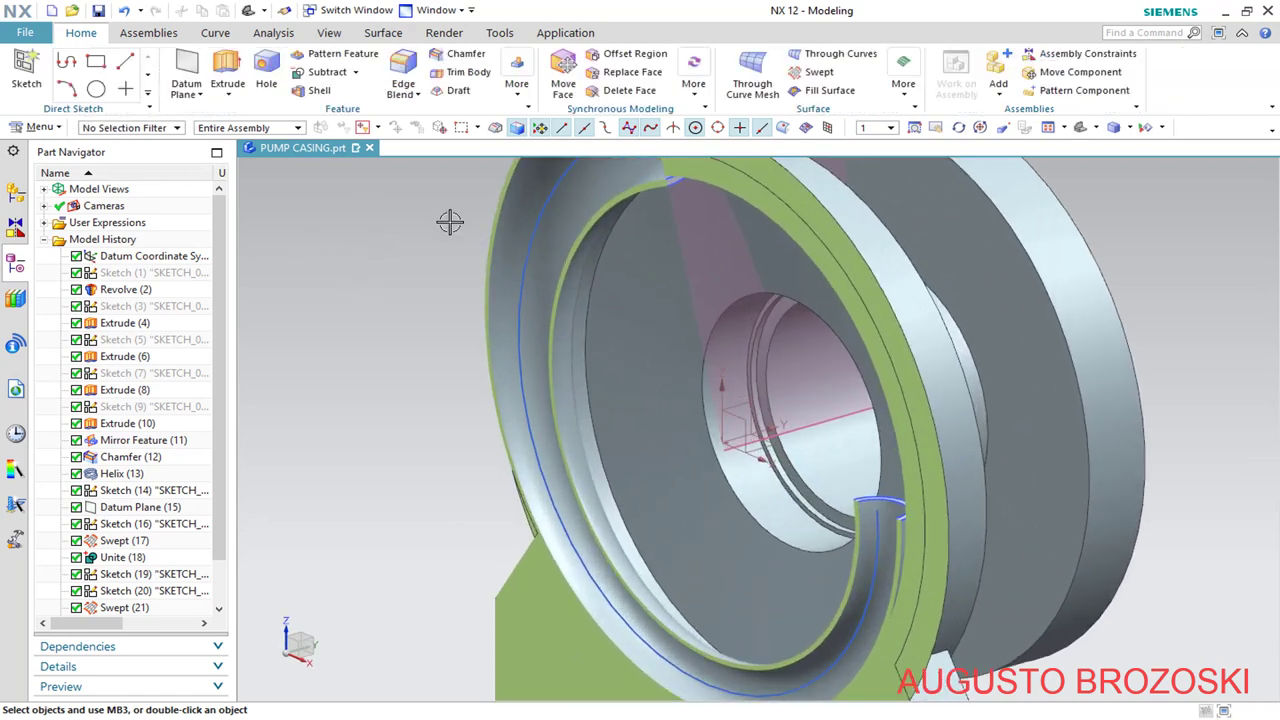
click(329, 33)
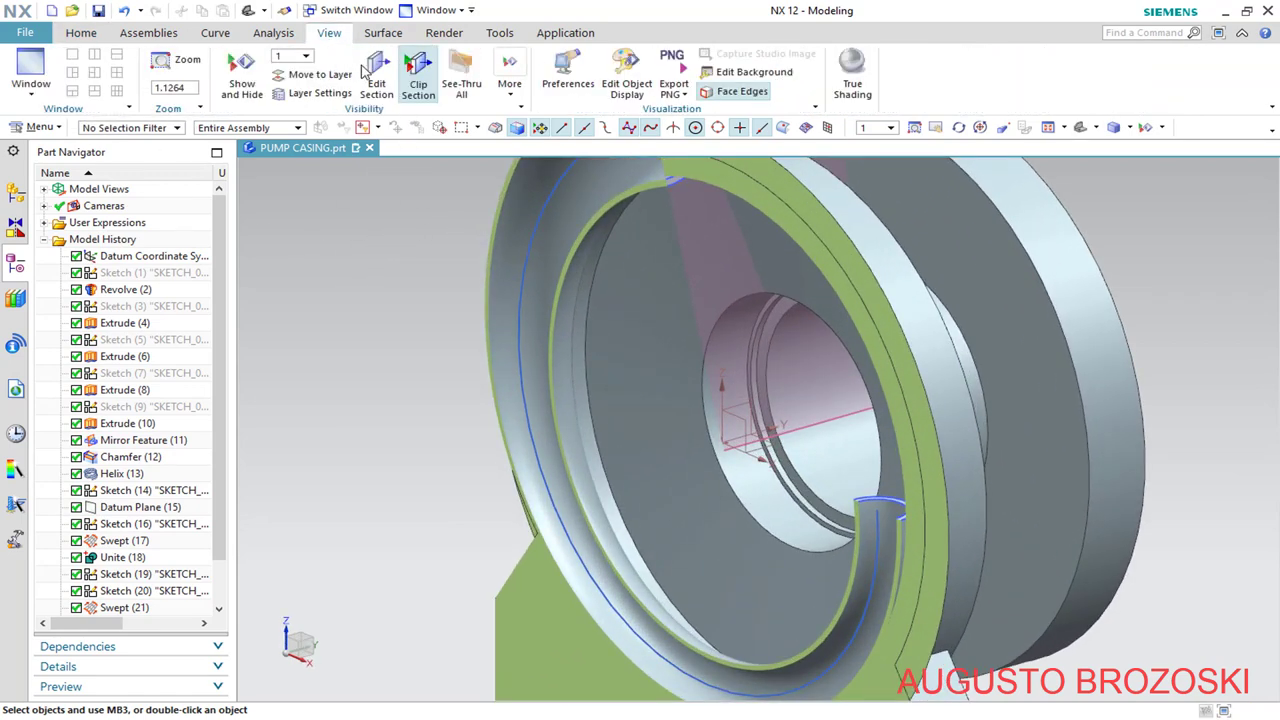
click(418, 75)
scroll(635, 393, up, 3)
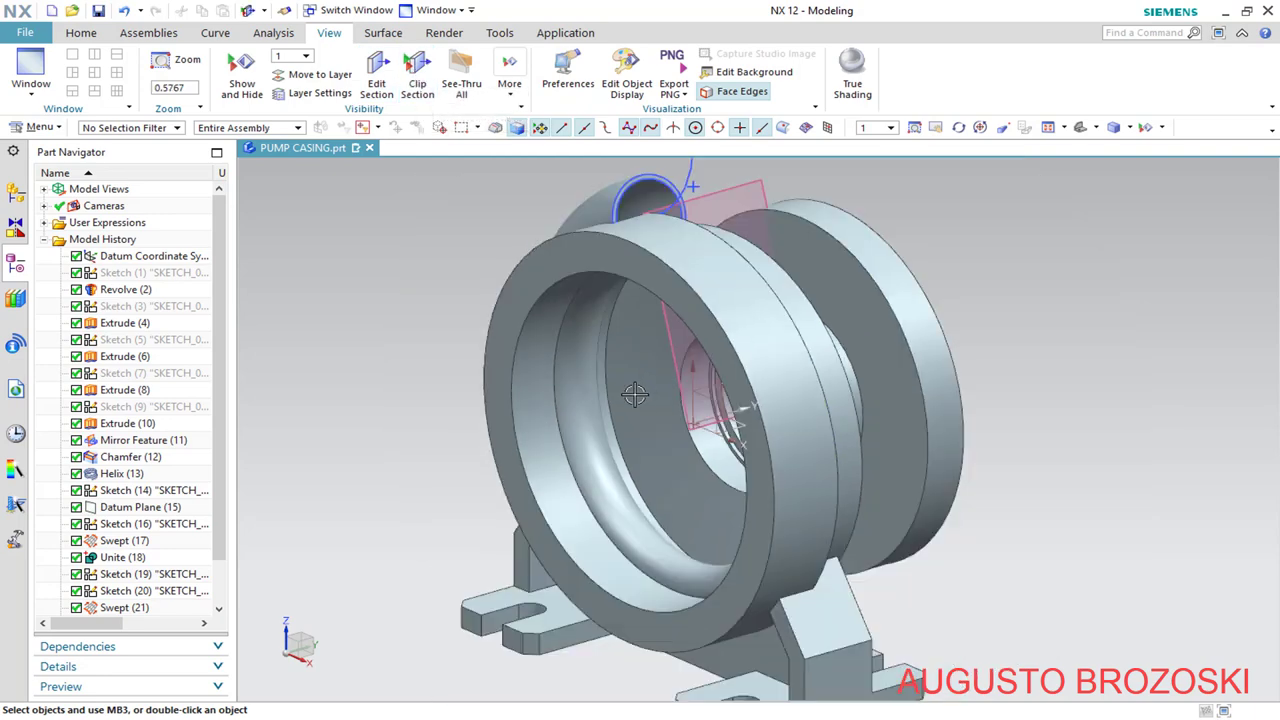
scroll(632, 265, down, 5)
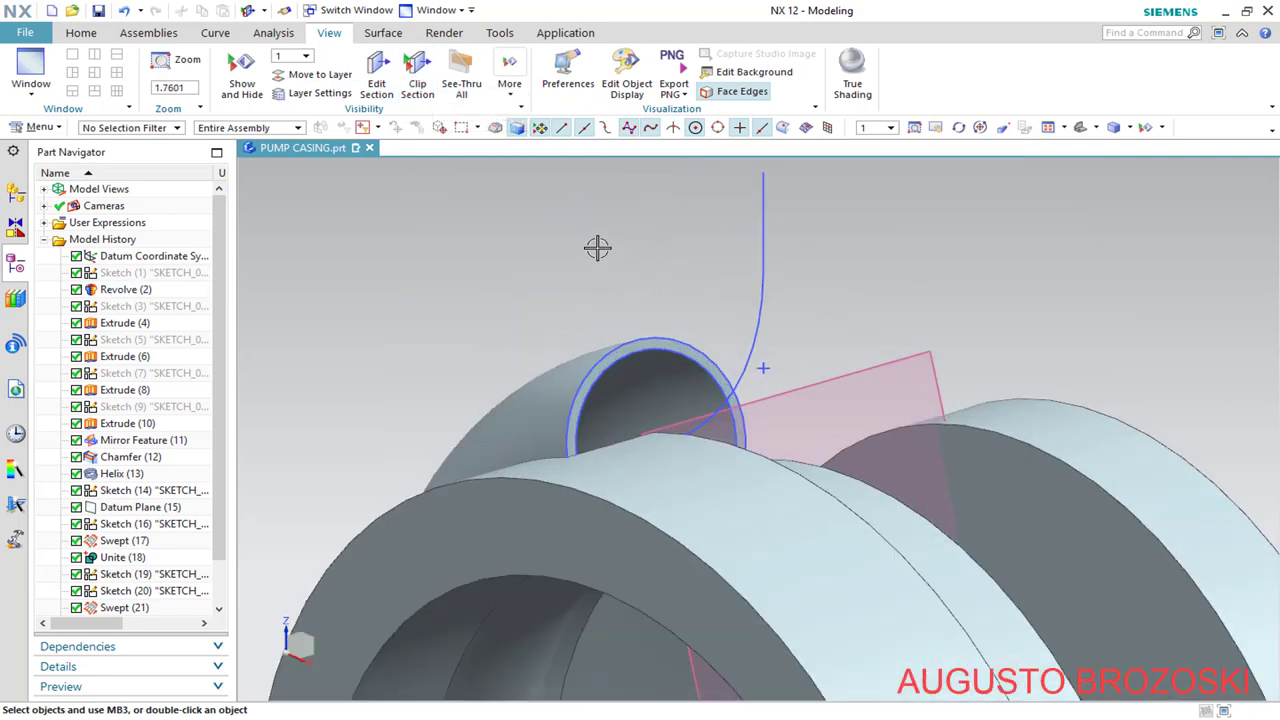
click(81, 33)
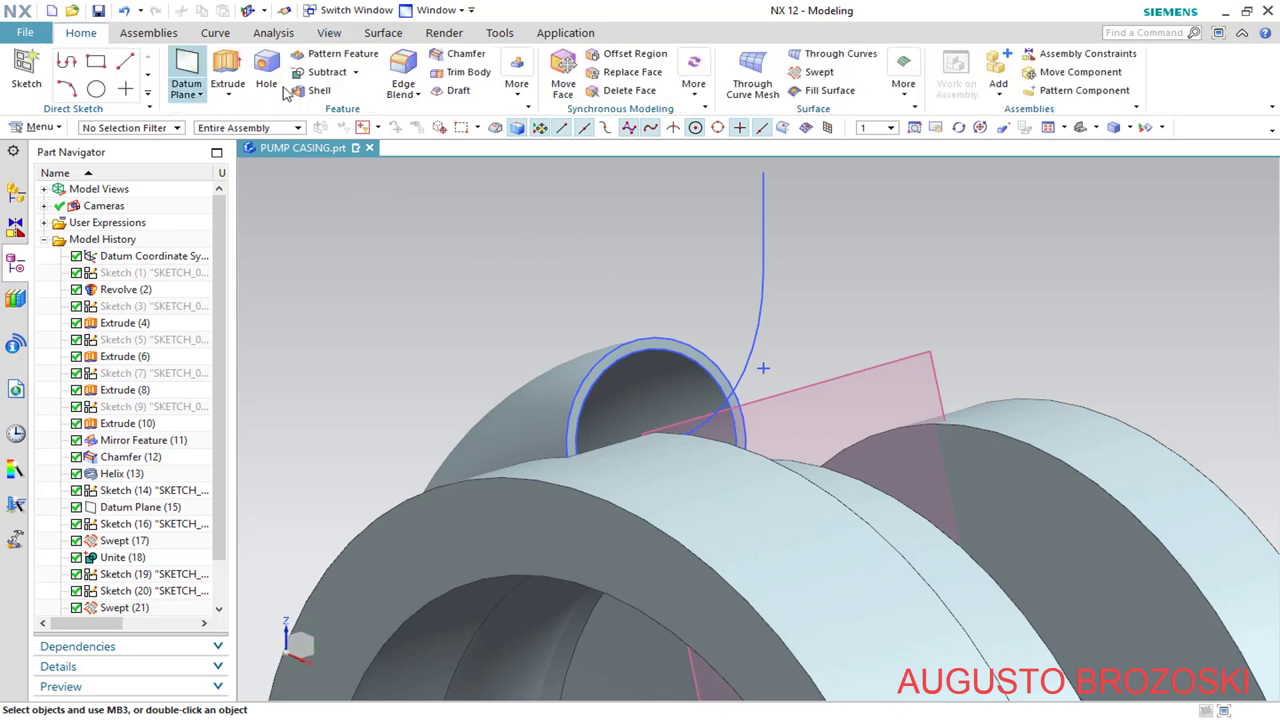
click(812, 72)
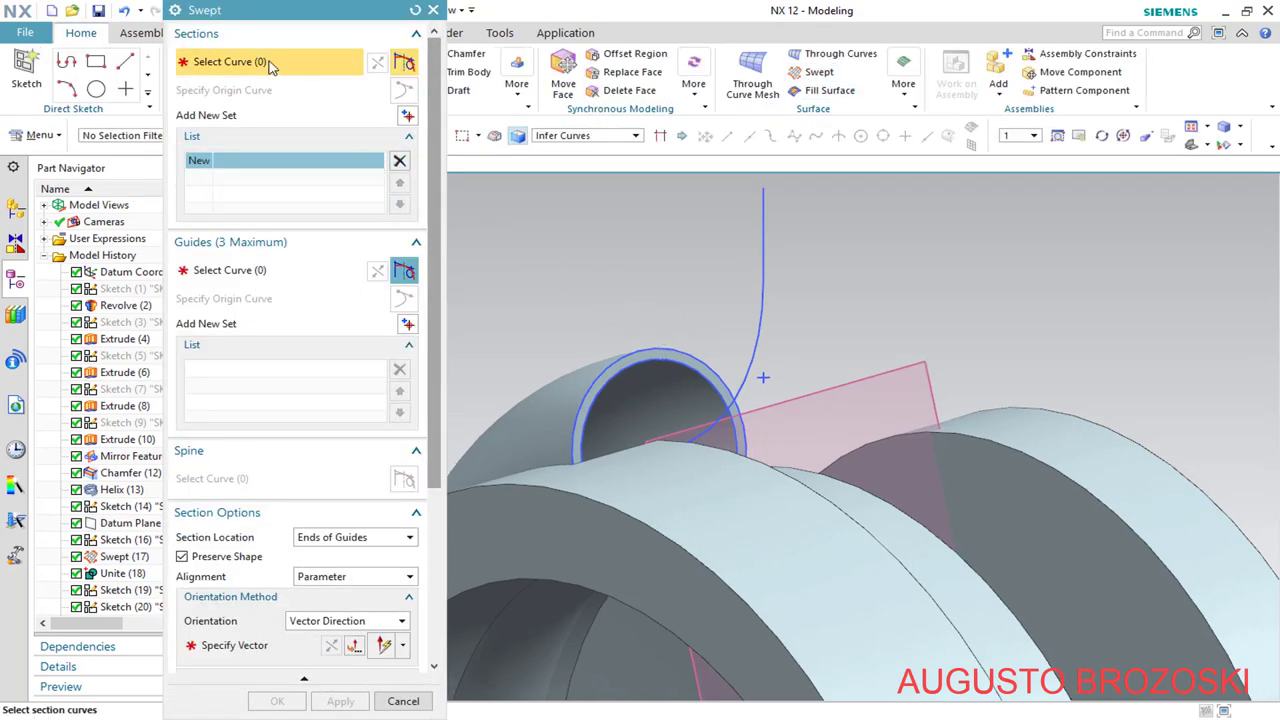
Sweep the circle along the reversed sketch guide curve with a Y-axis orientation vector
click(679, 345)
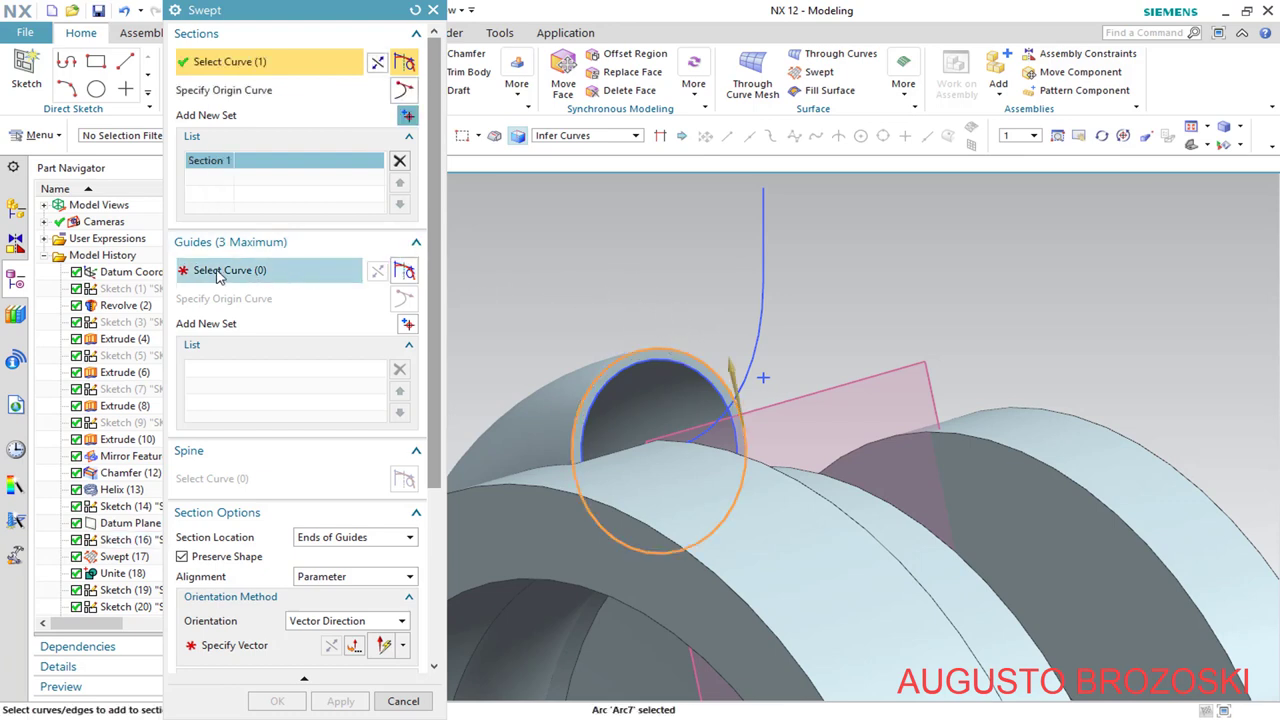
click(255, 280)
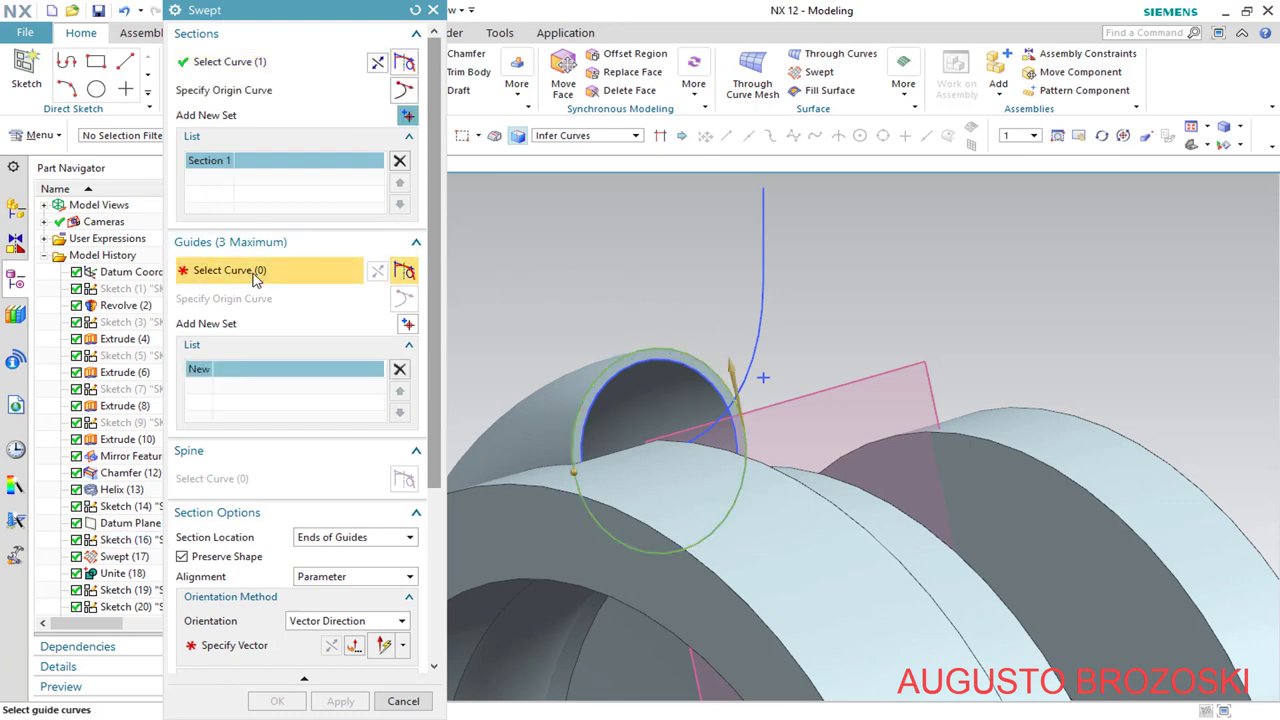
click(764, 278)
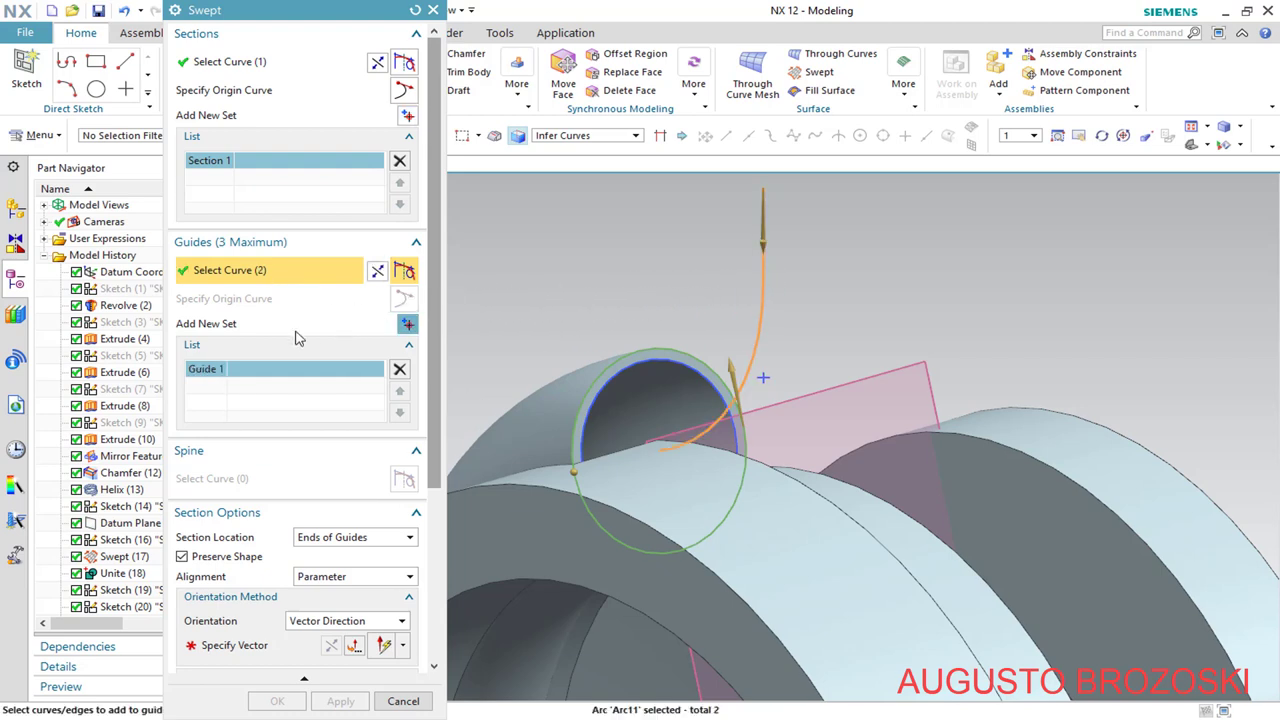
click(376, 272)
click(241, 645)
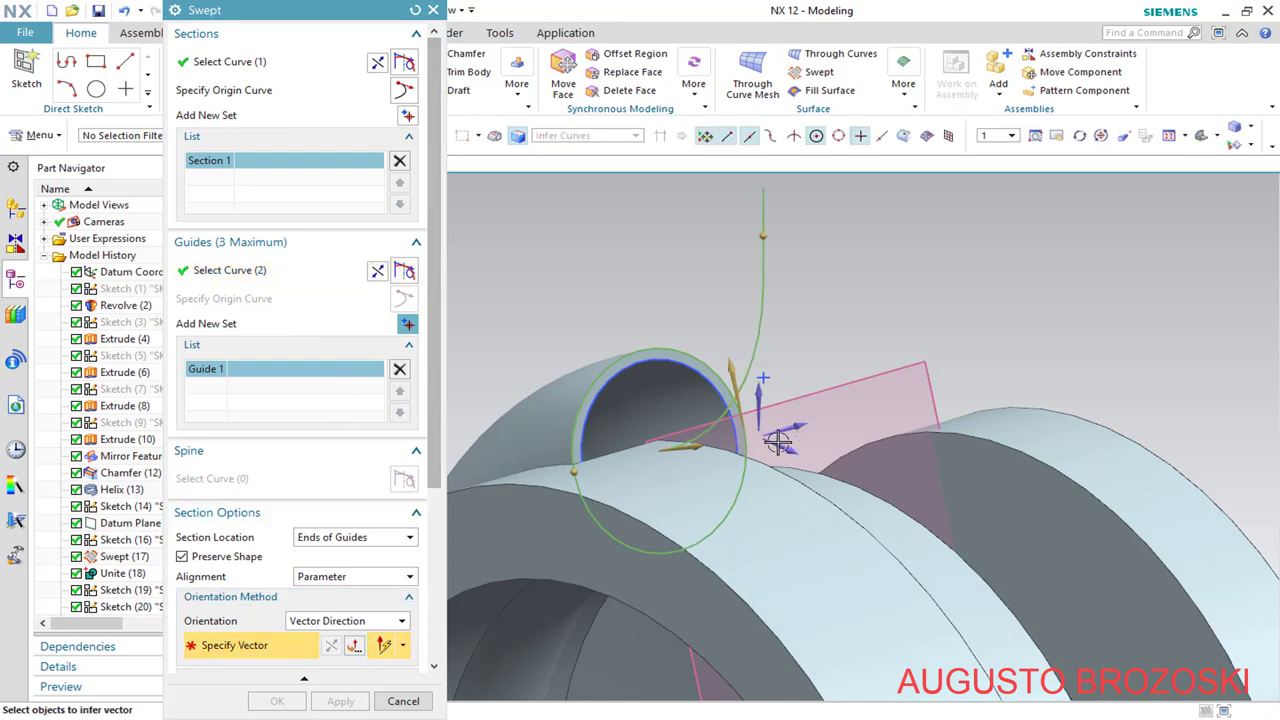
click(649, 449)
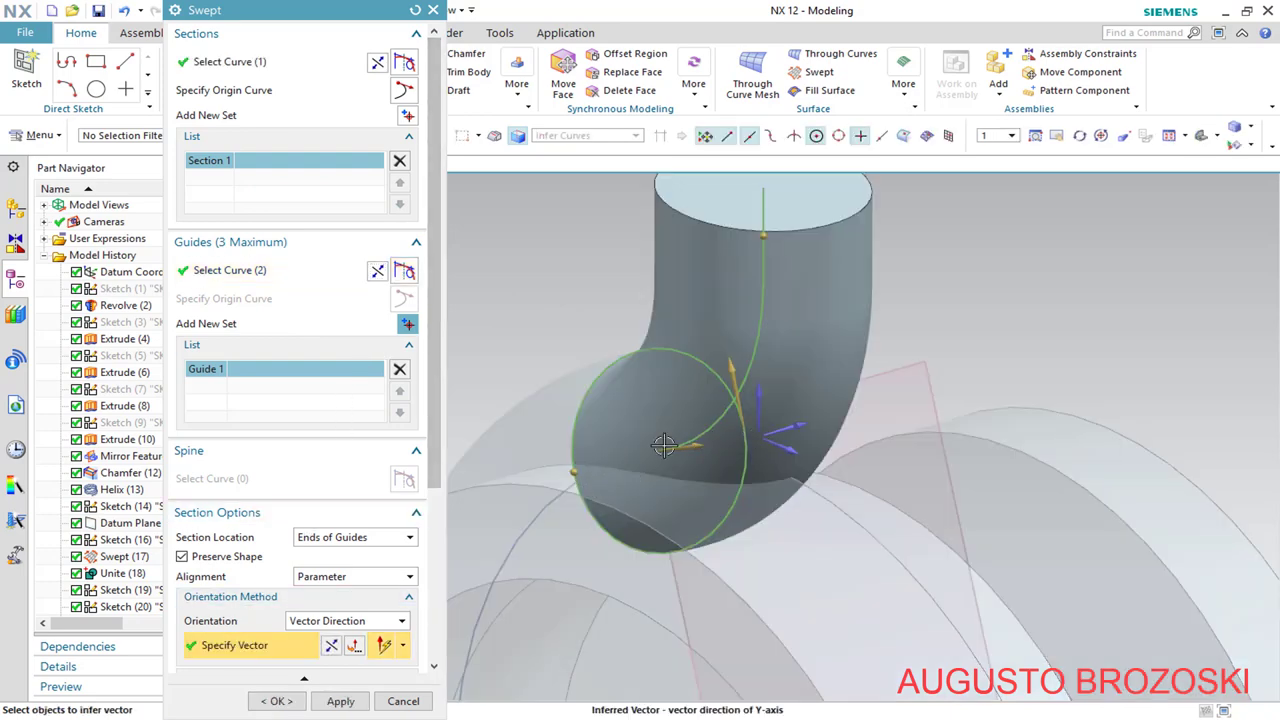
middle_drag(730, 424, 730, 395)
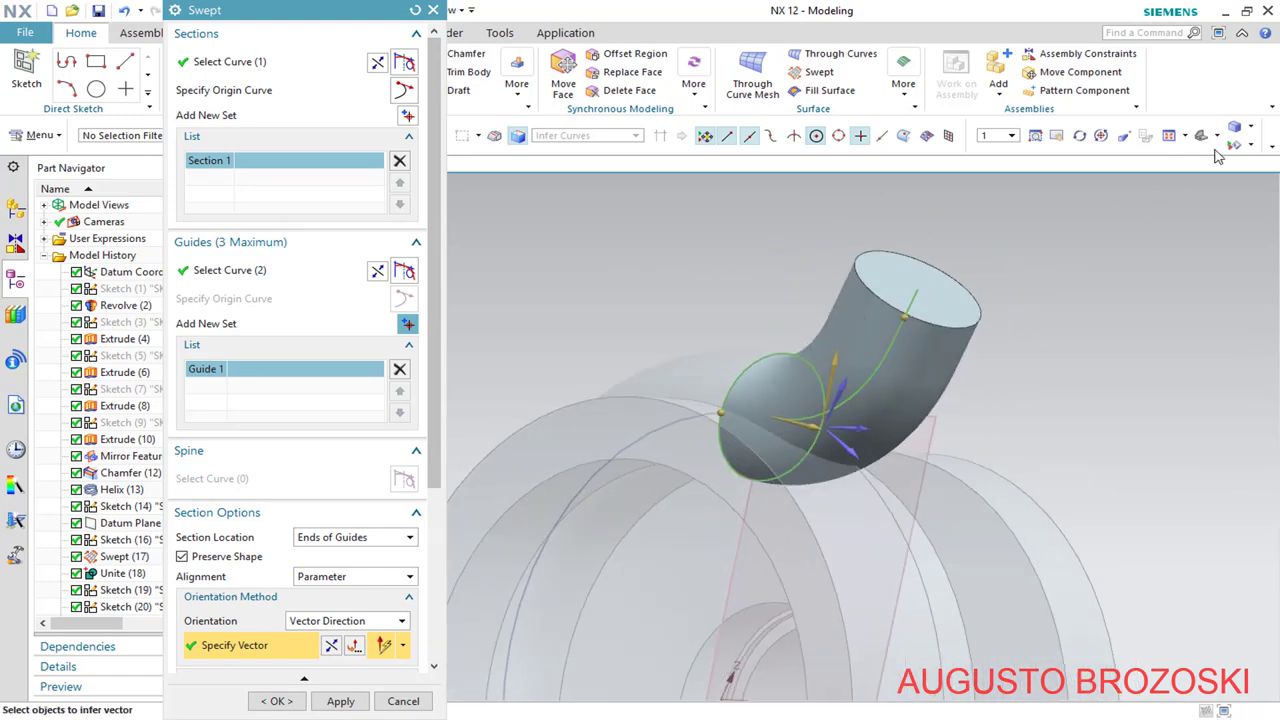
click(1248, 144)
click(1222, 190)
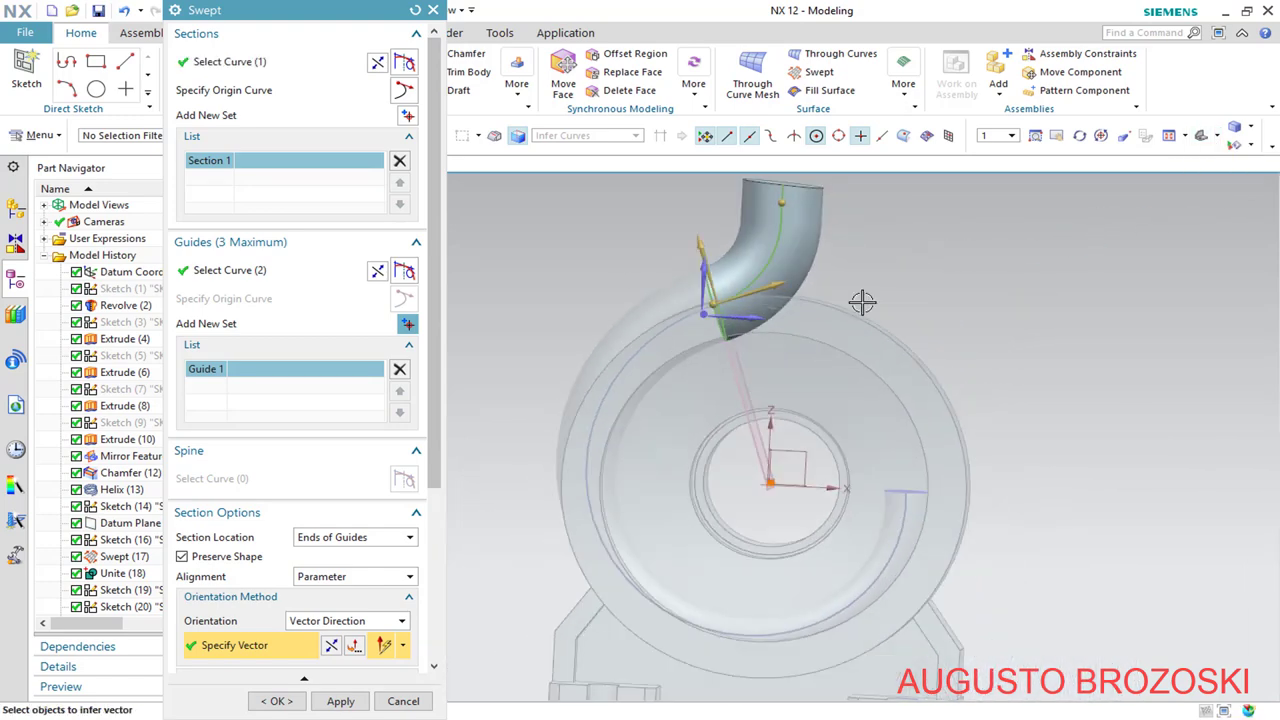
scroll(766, 251, down, 5)
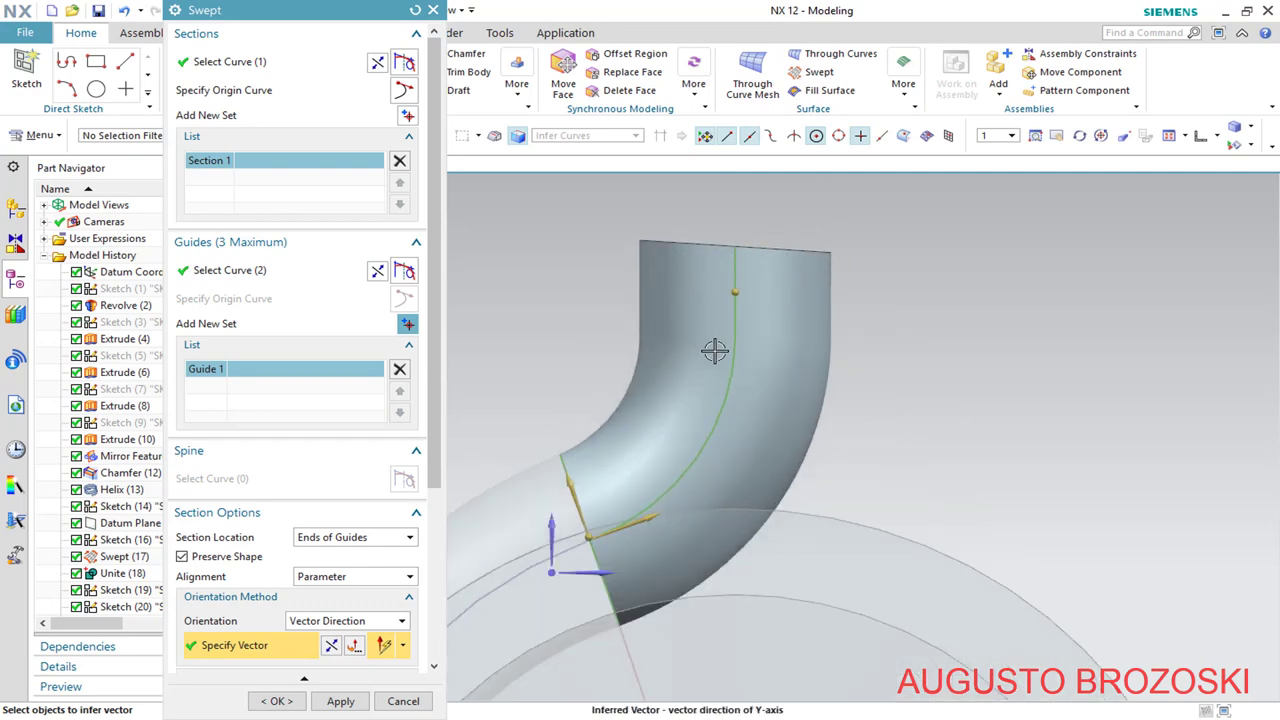
click(272, 703)
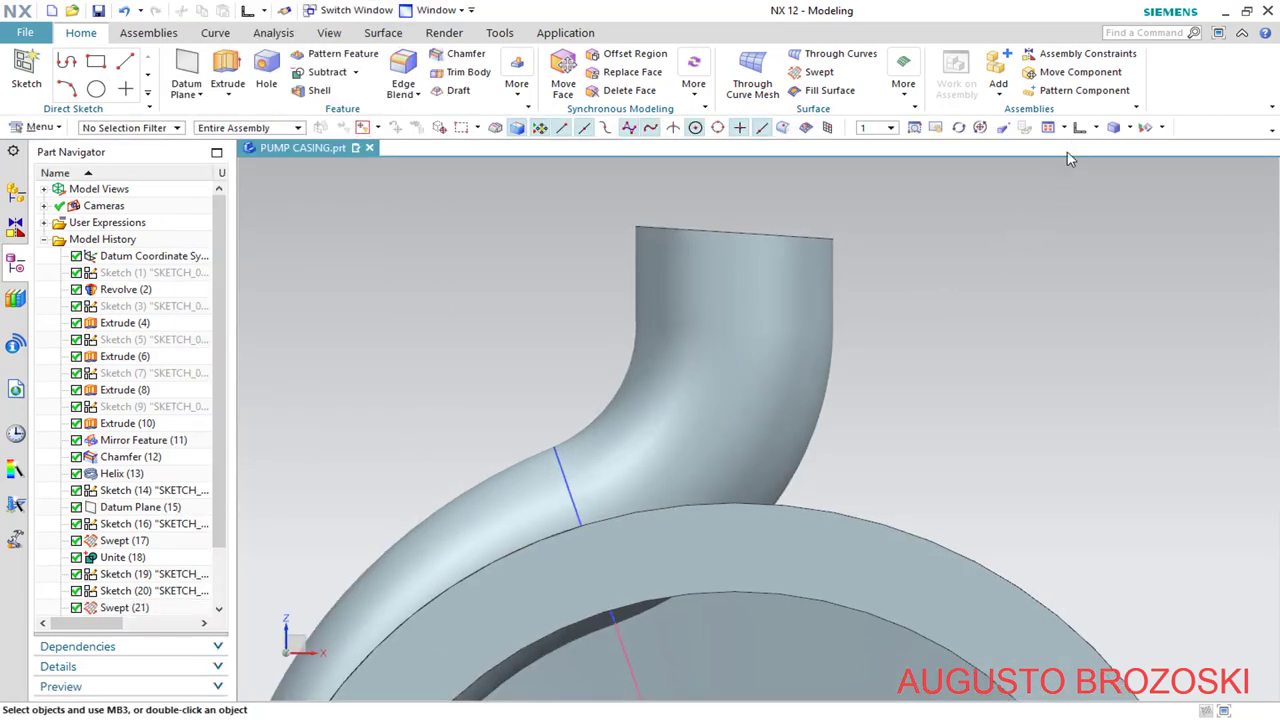
Return to trimetric view and save the part
click(1097, 130)
click(1087, 151)
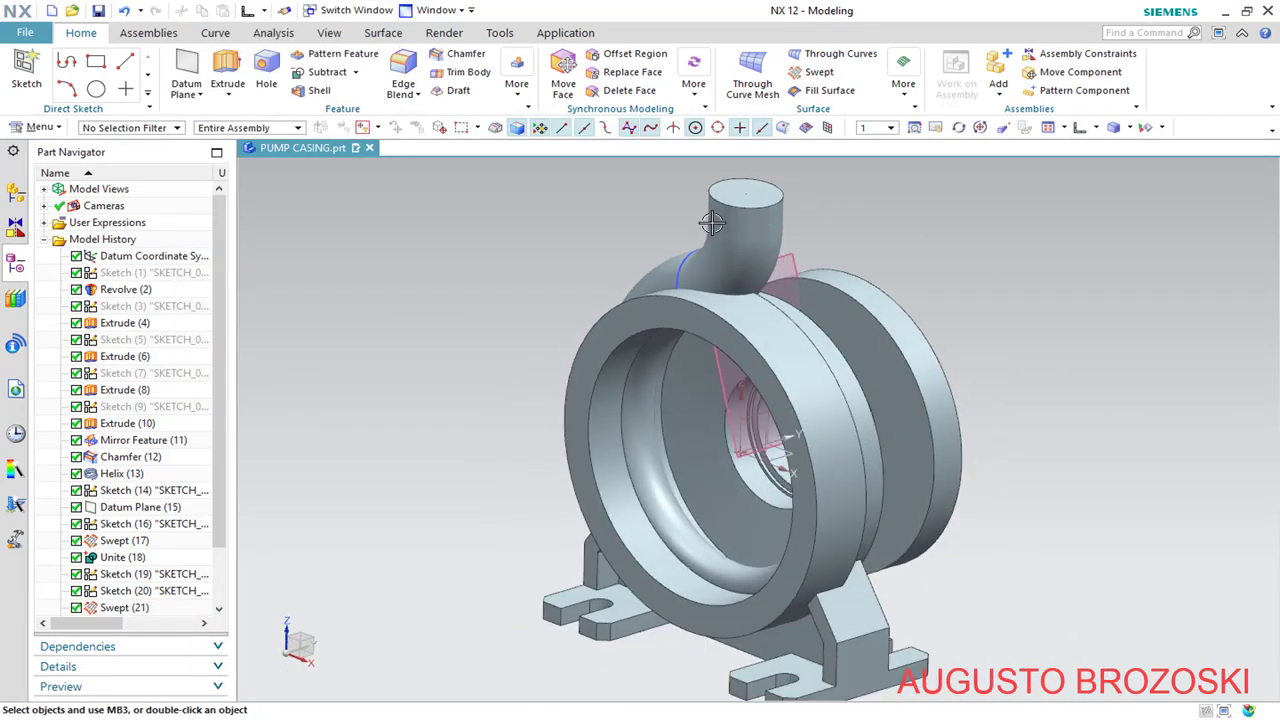
click(99, 14)
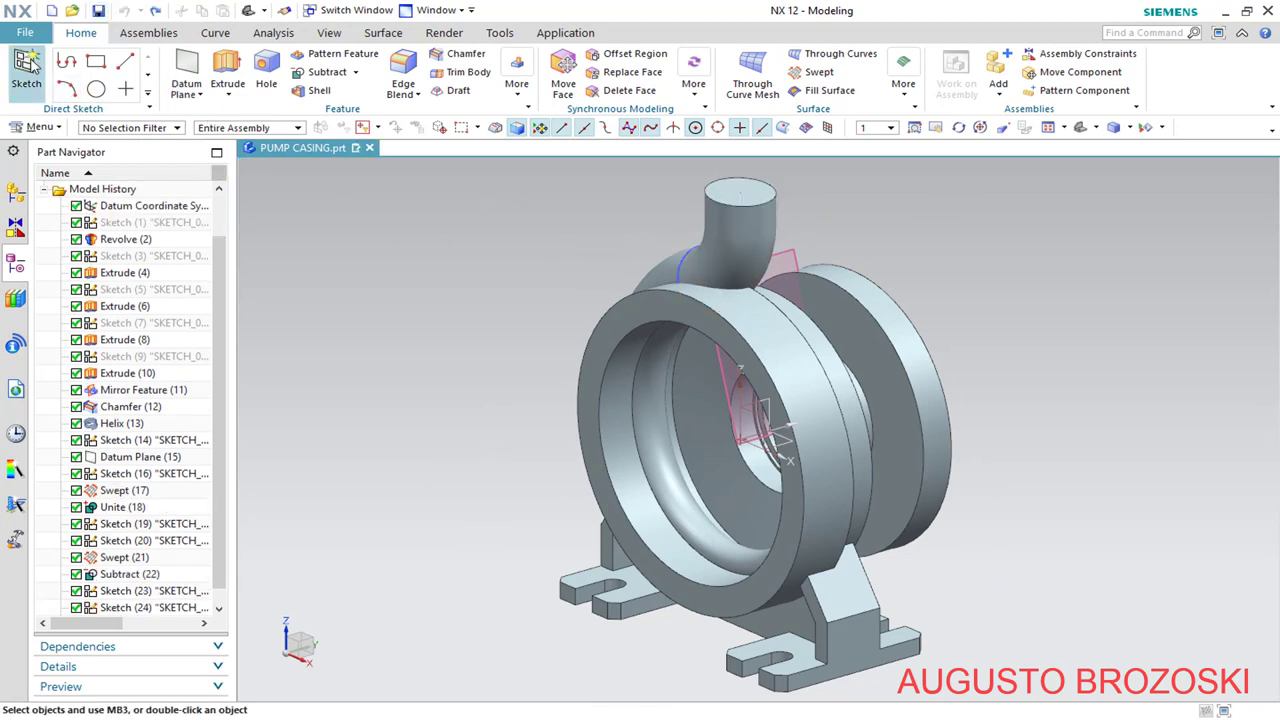
Create a new sketch on Datum Plane (15)
click(26, 70)
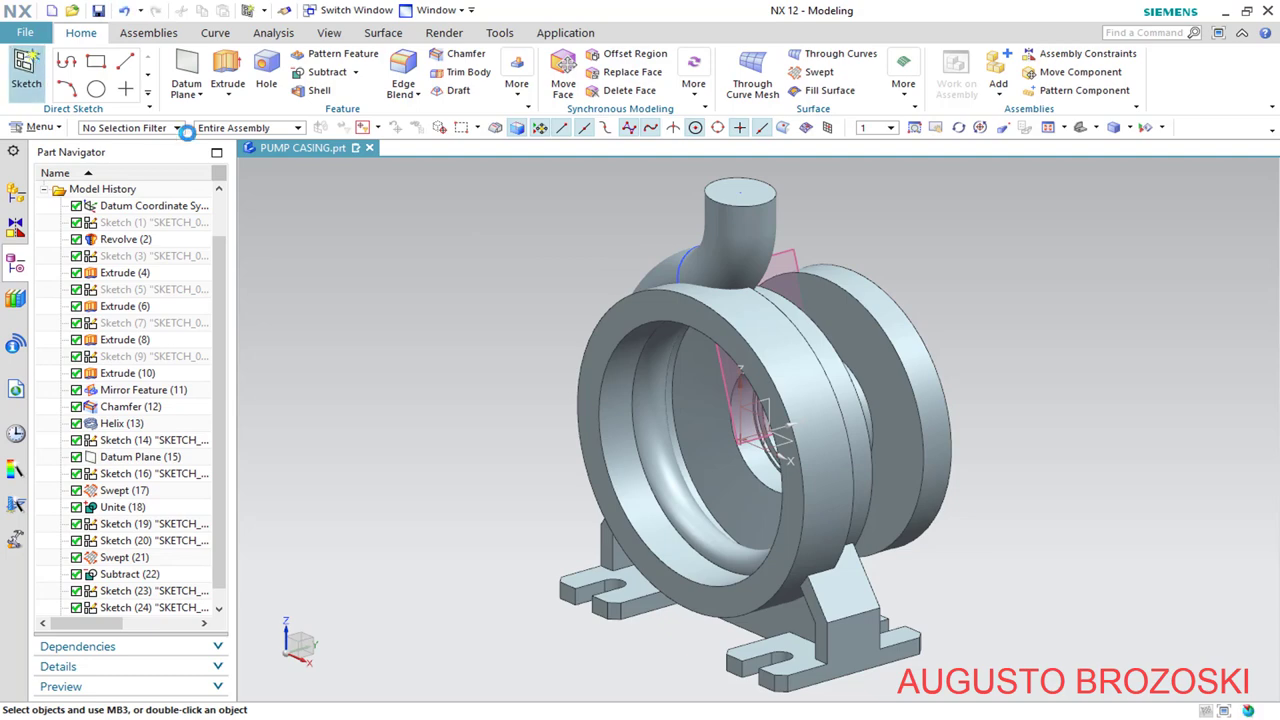
click(778, 247)
click(325, 221)
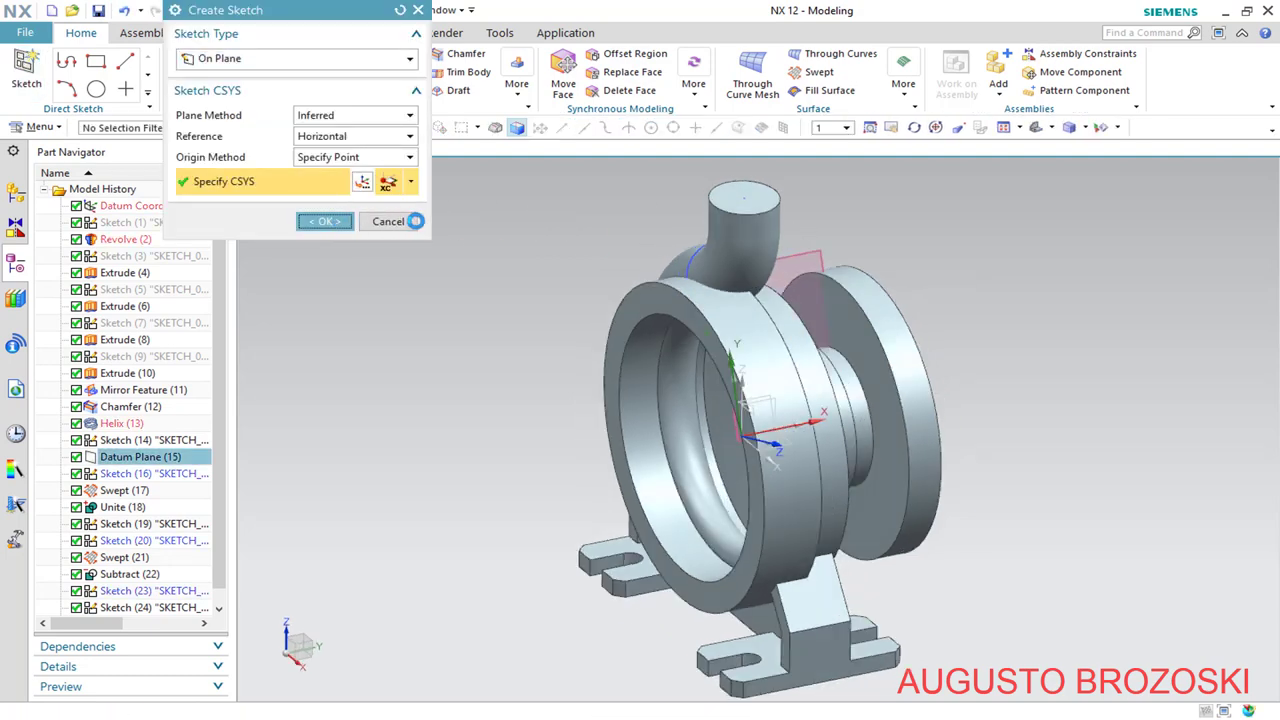
Section-cut the casing along the Y plane at the datum plane and zoom in
click(330, 33)
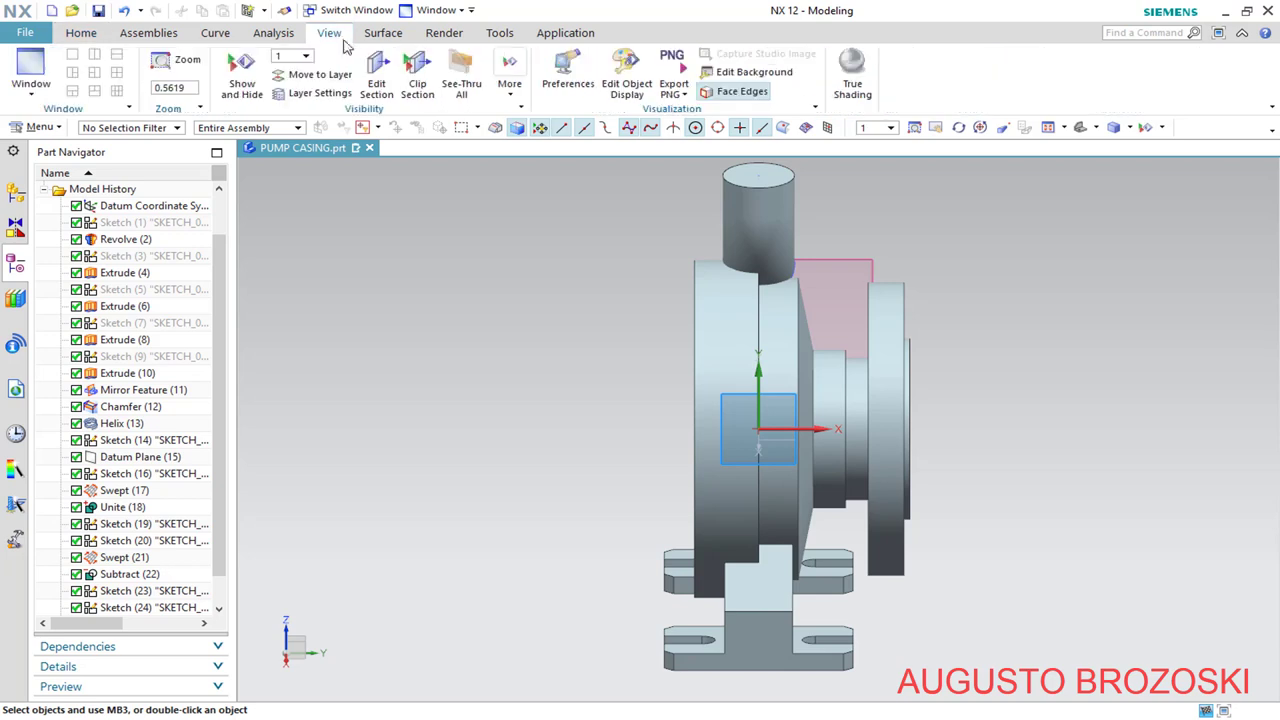
click(373, 77)
click(369, 198)
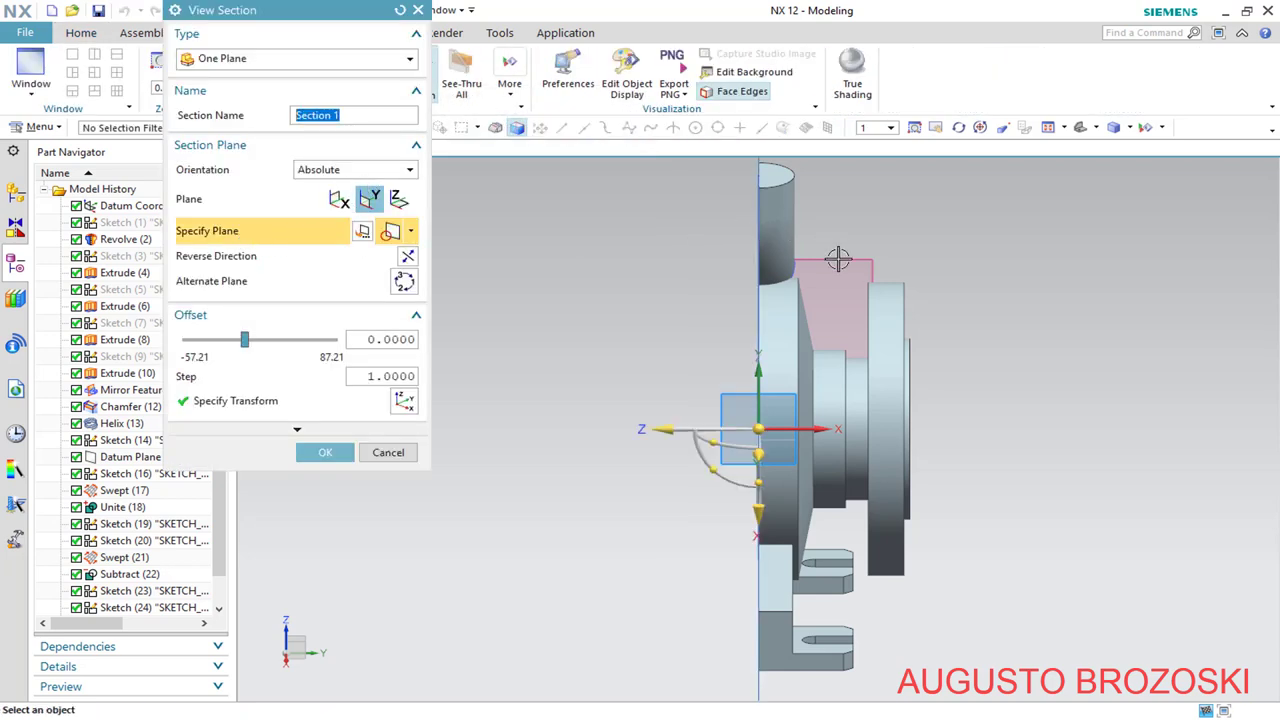
click(838, 262)
click(327, 453)
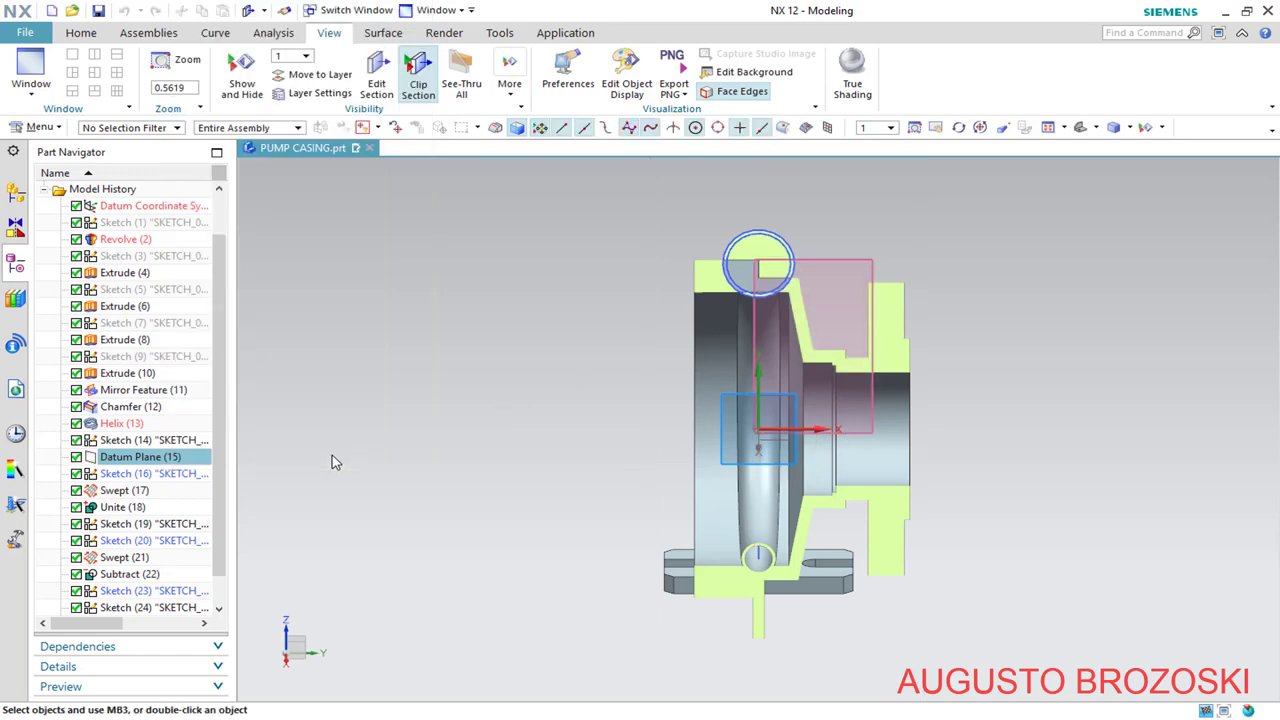
scroll(805, 245, down, 8)
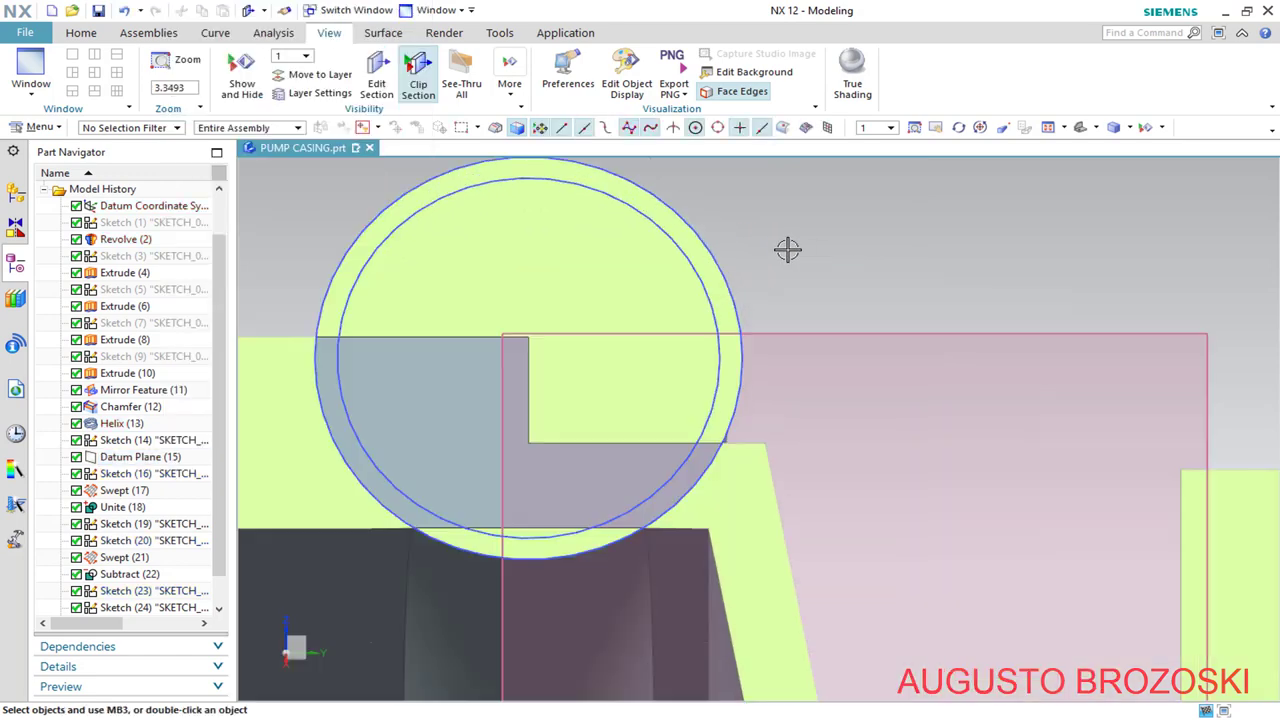
Draw a circle centred at the pipe end's inner corner
click(81, 32)
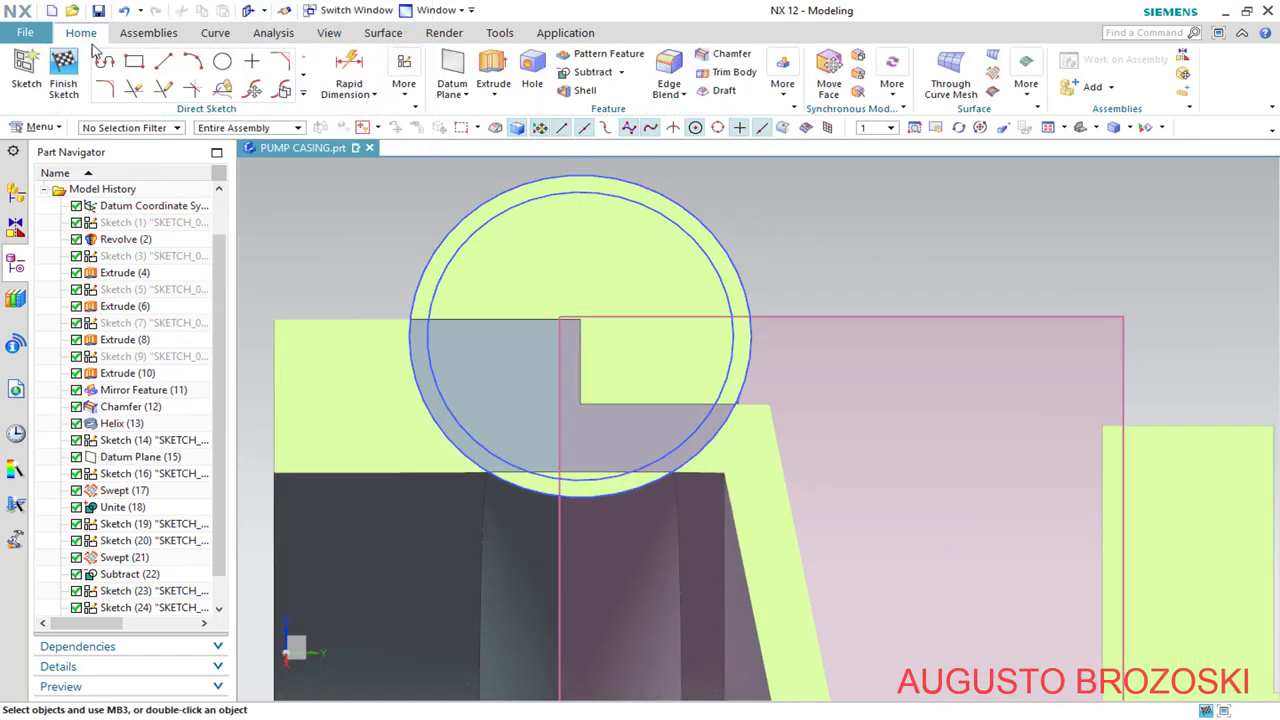
click(222, 62)
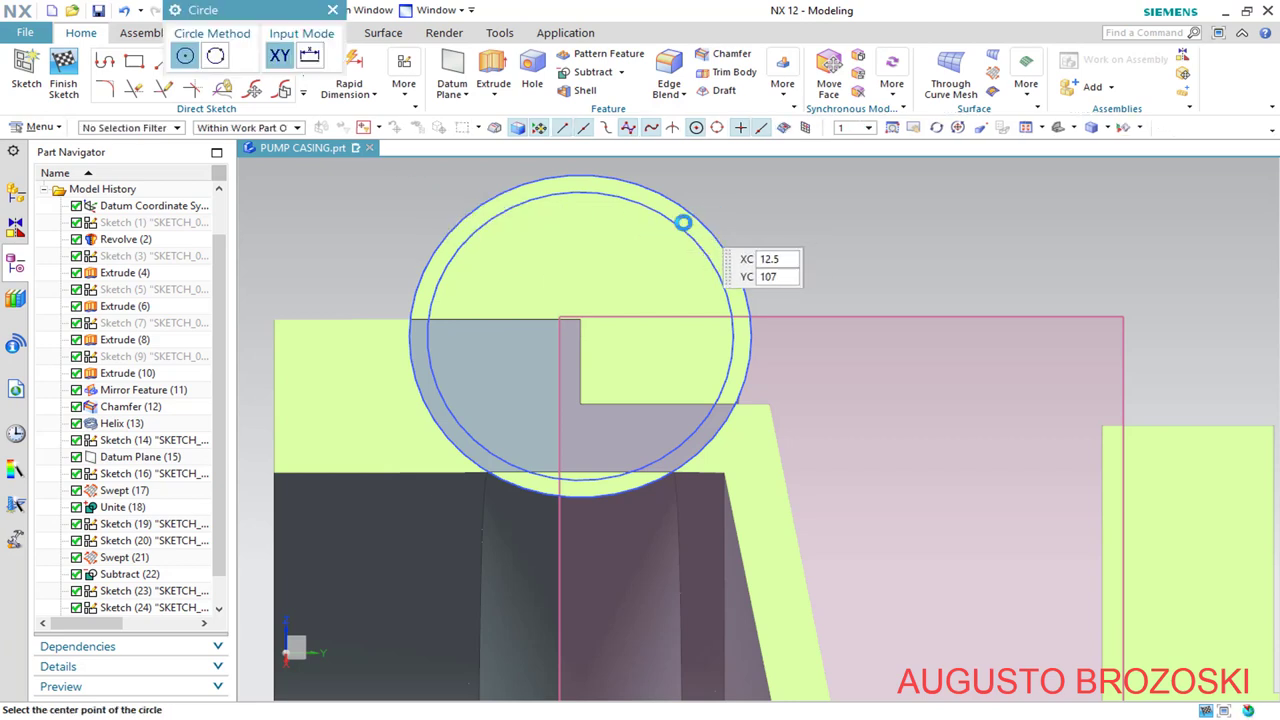
click(578, 337)
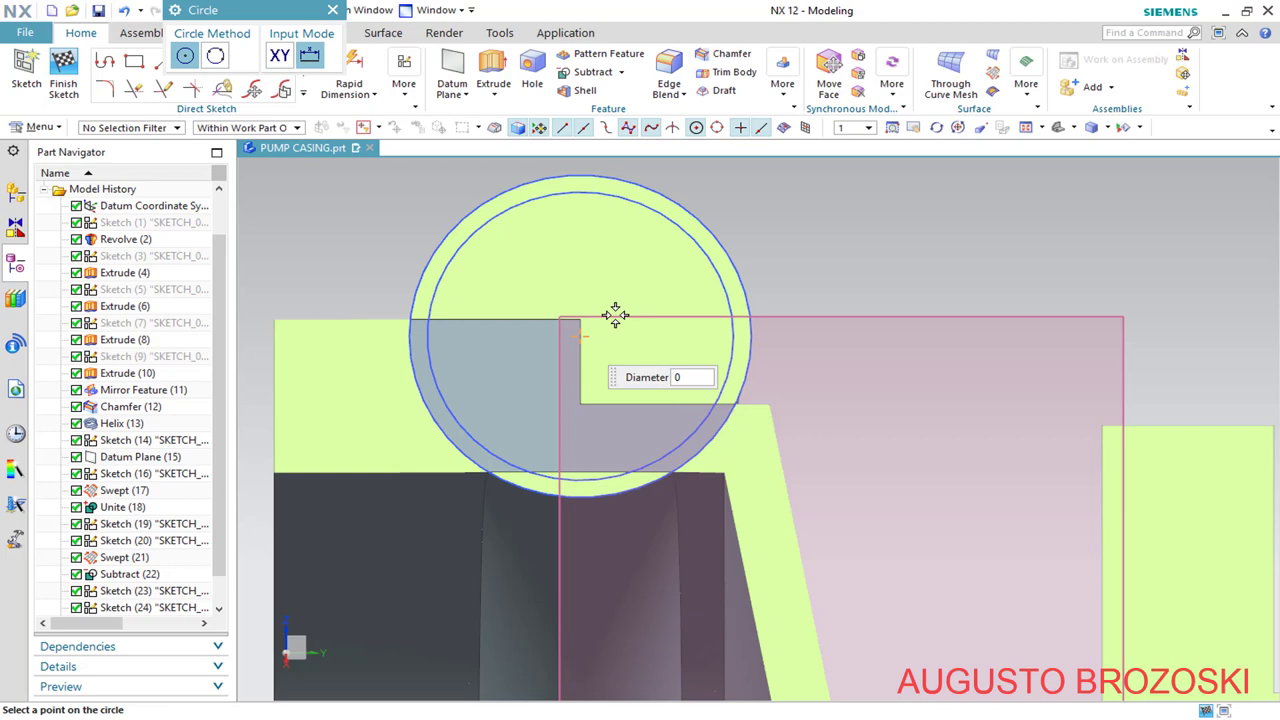
click(764, 230)
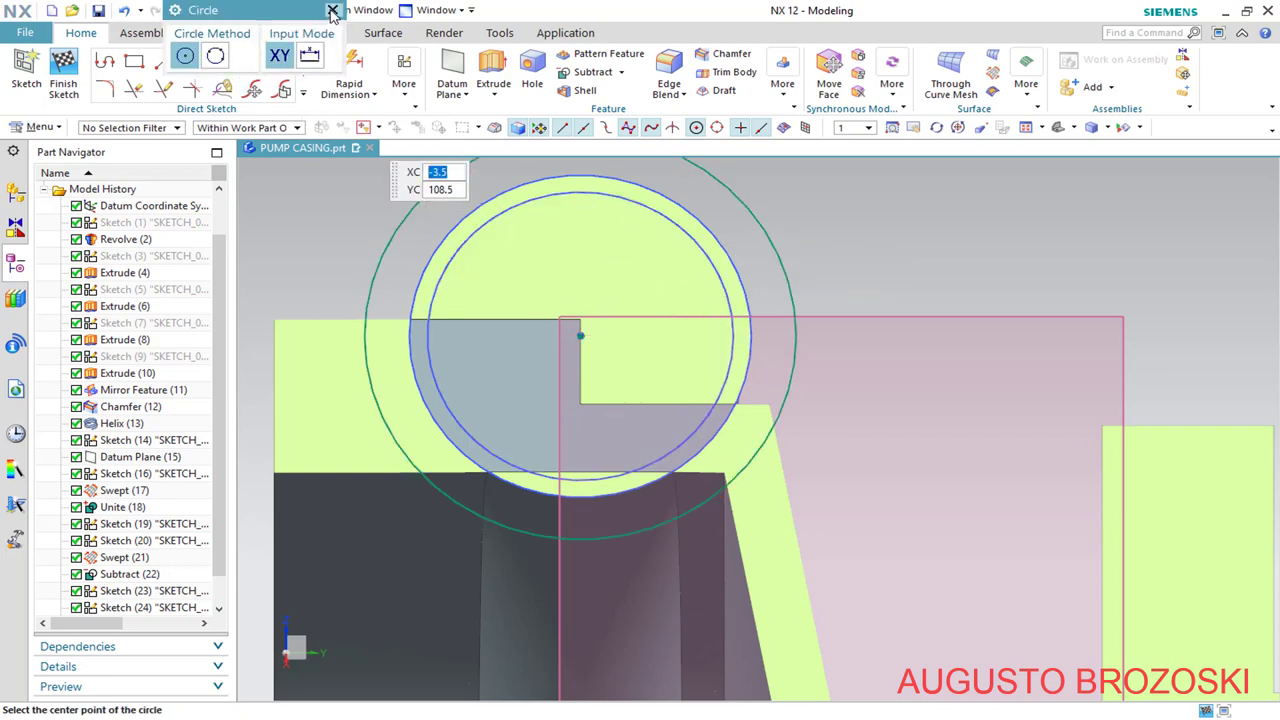
click(332, 10)
Dimension the circle's diameter to 34 and finish the sketch
click(349, 65)
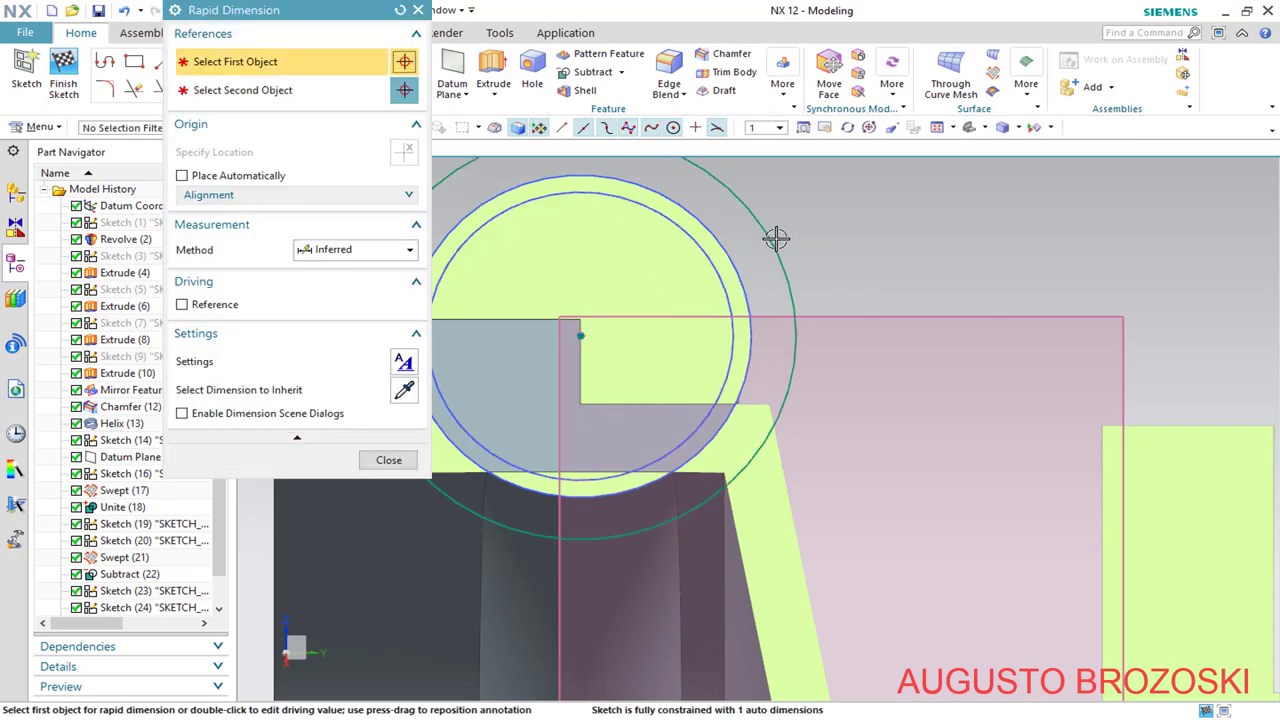
click(774, 238)
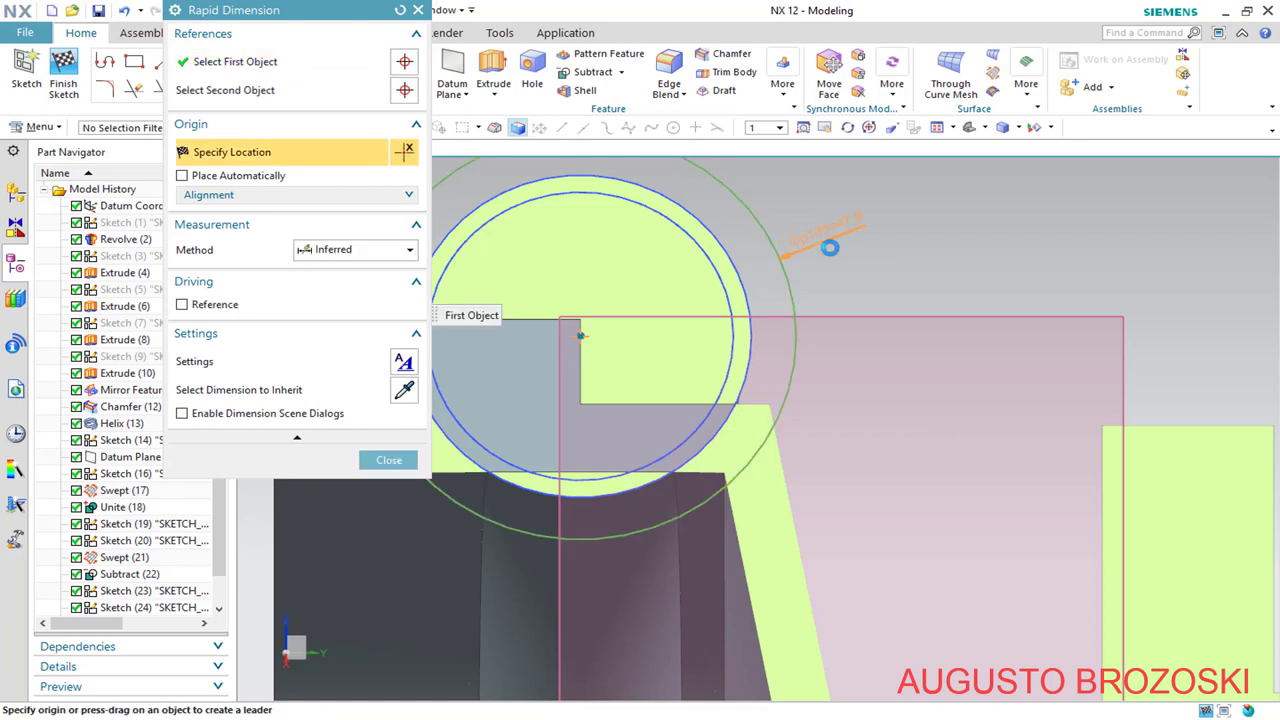
click(829, 247)
text(3)
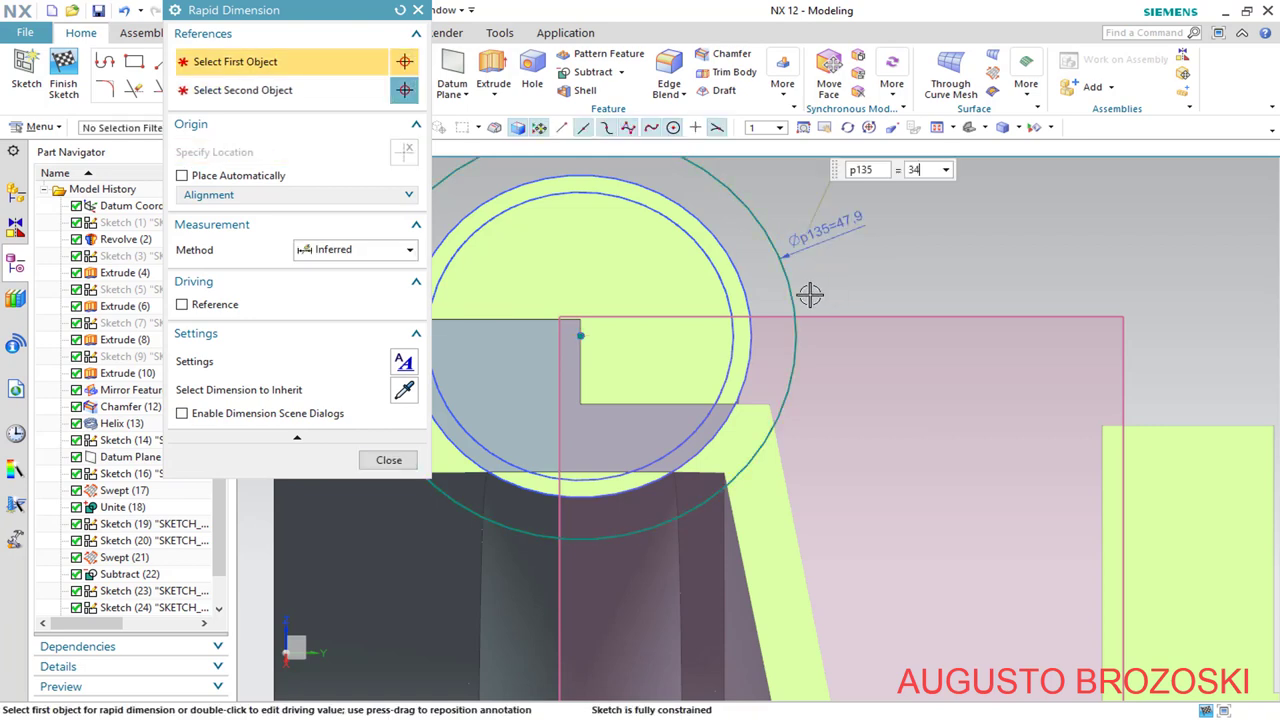
text(4)
key(Return)
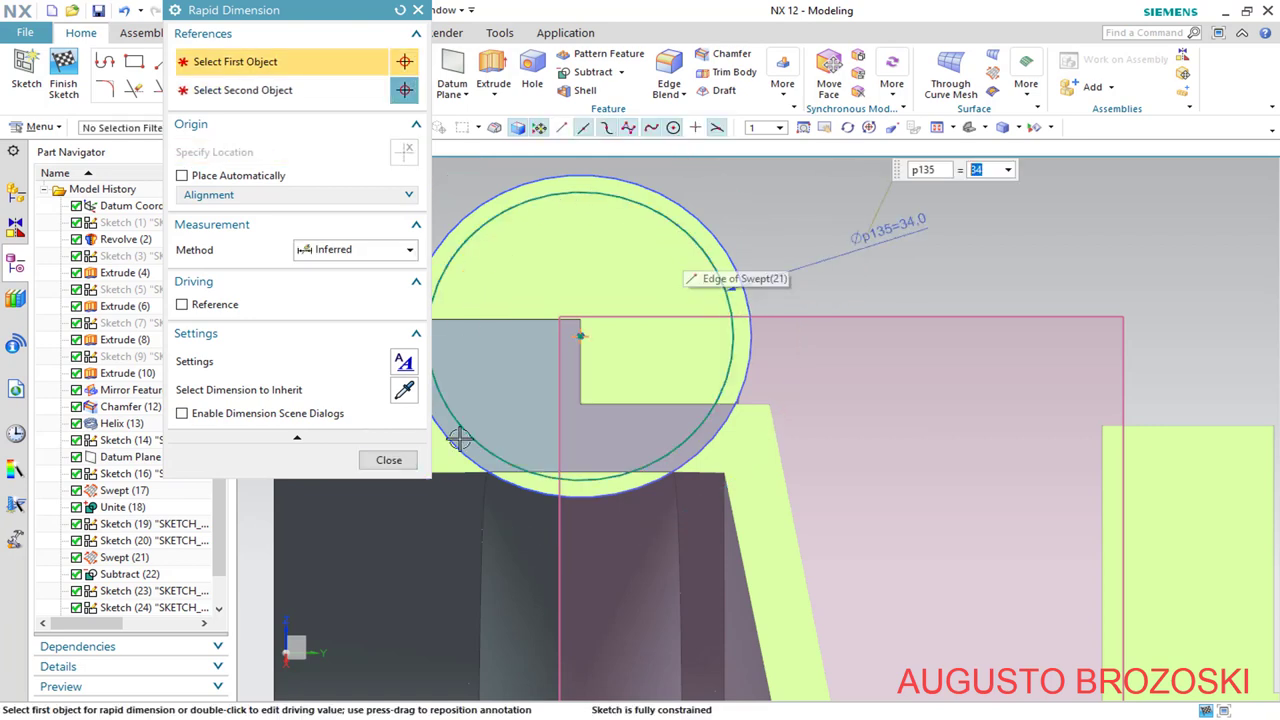
click(389, 460)
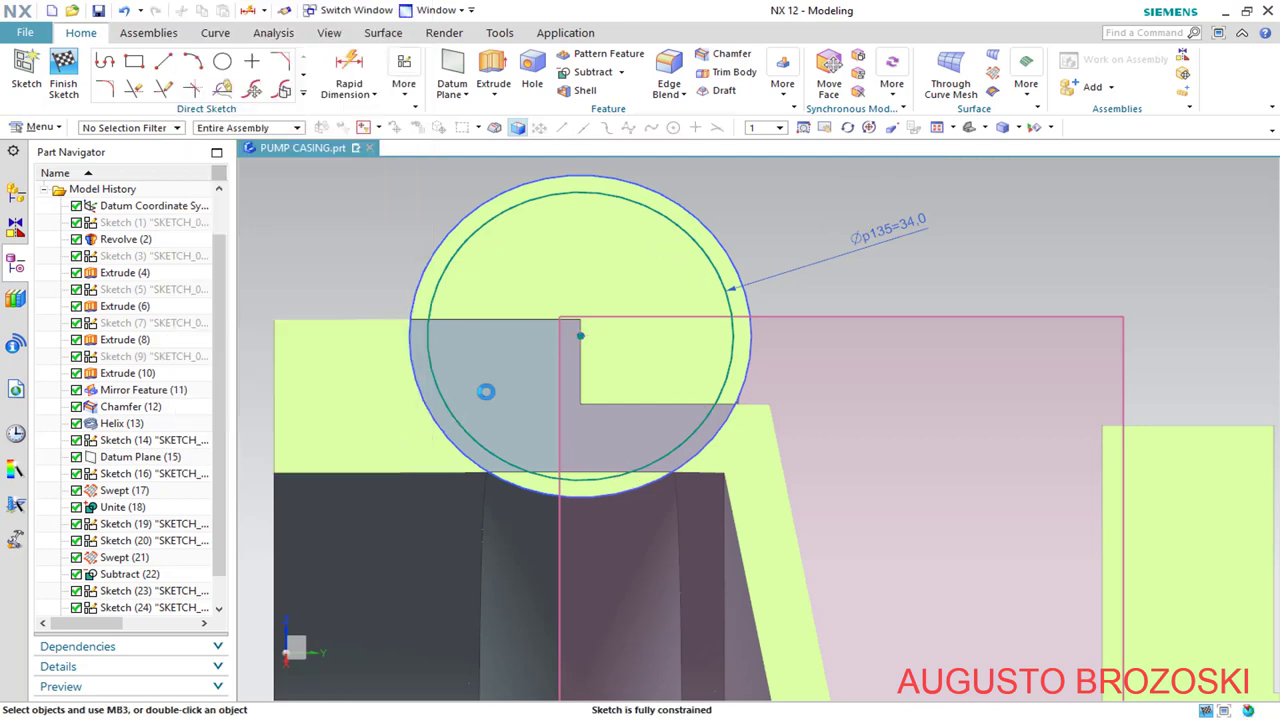
click(63, 72)
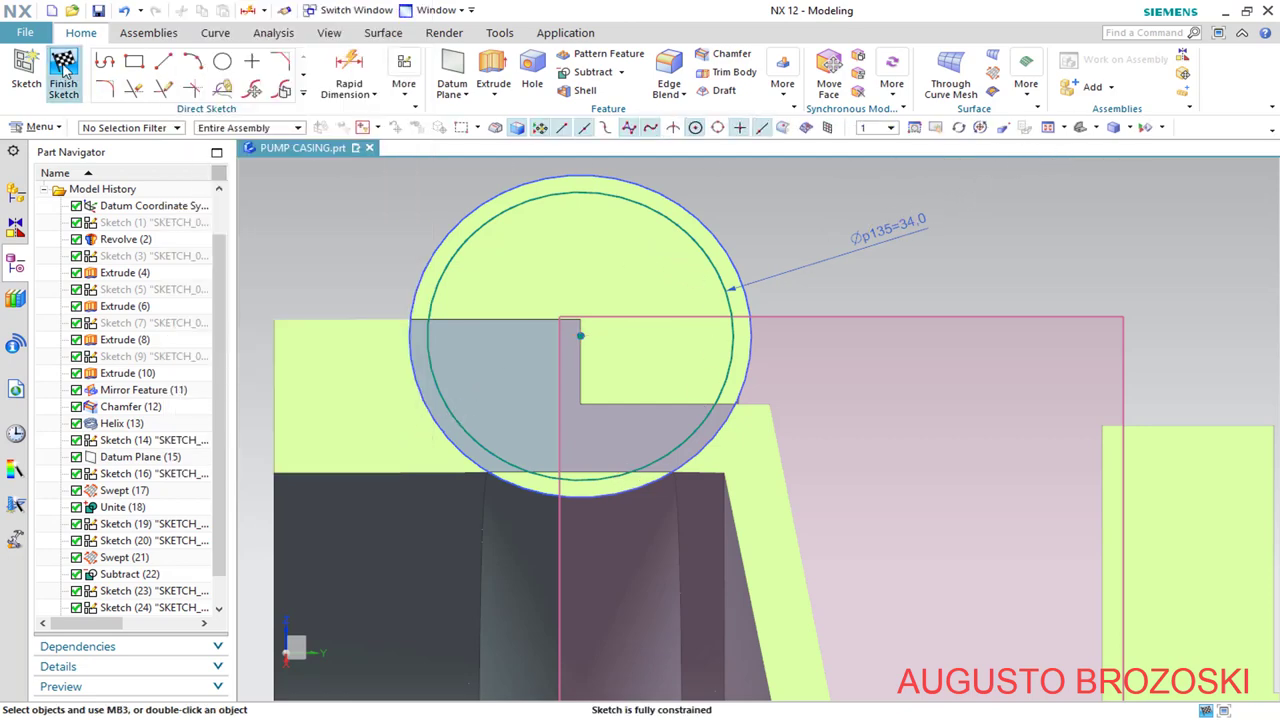
Remove the section cut and display the casing as a static wireframe
click(329, 33)
click(417, 84)
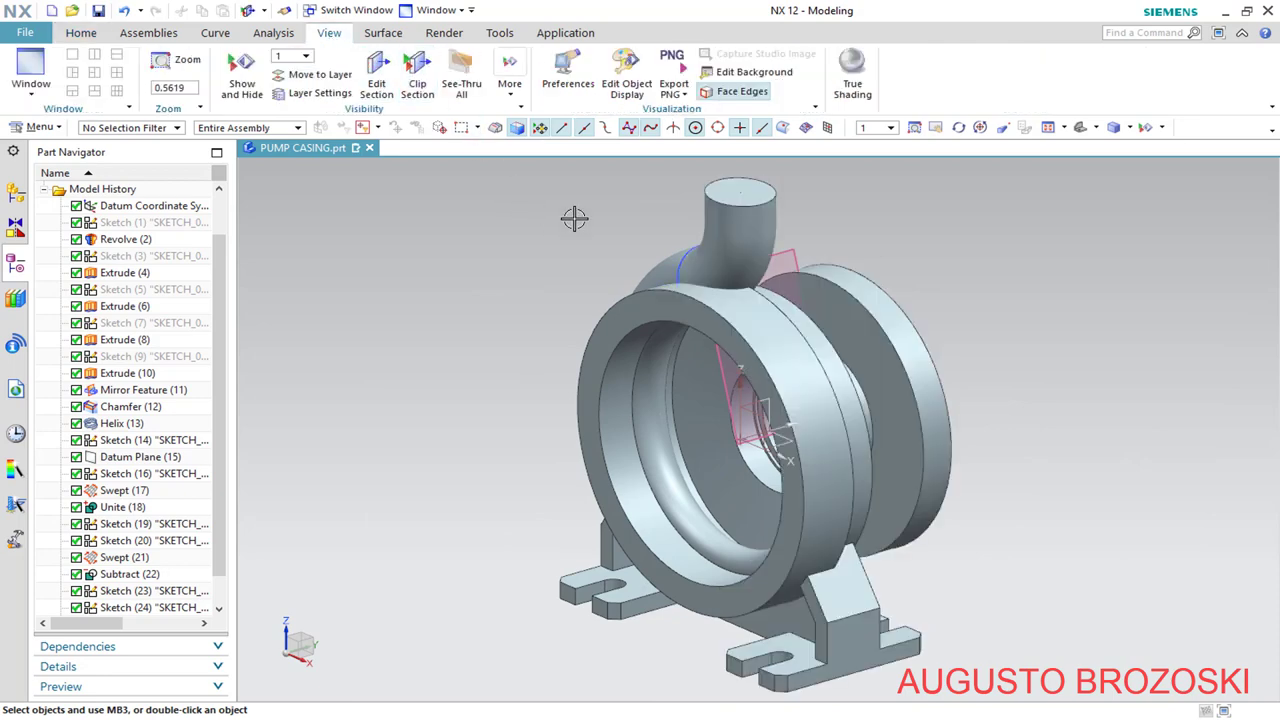
click(1130, 127)
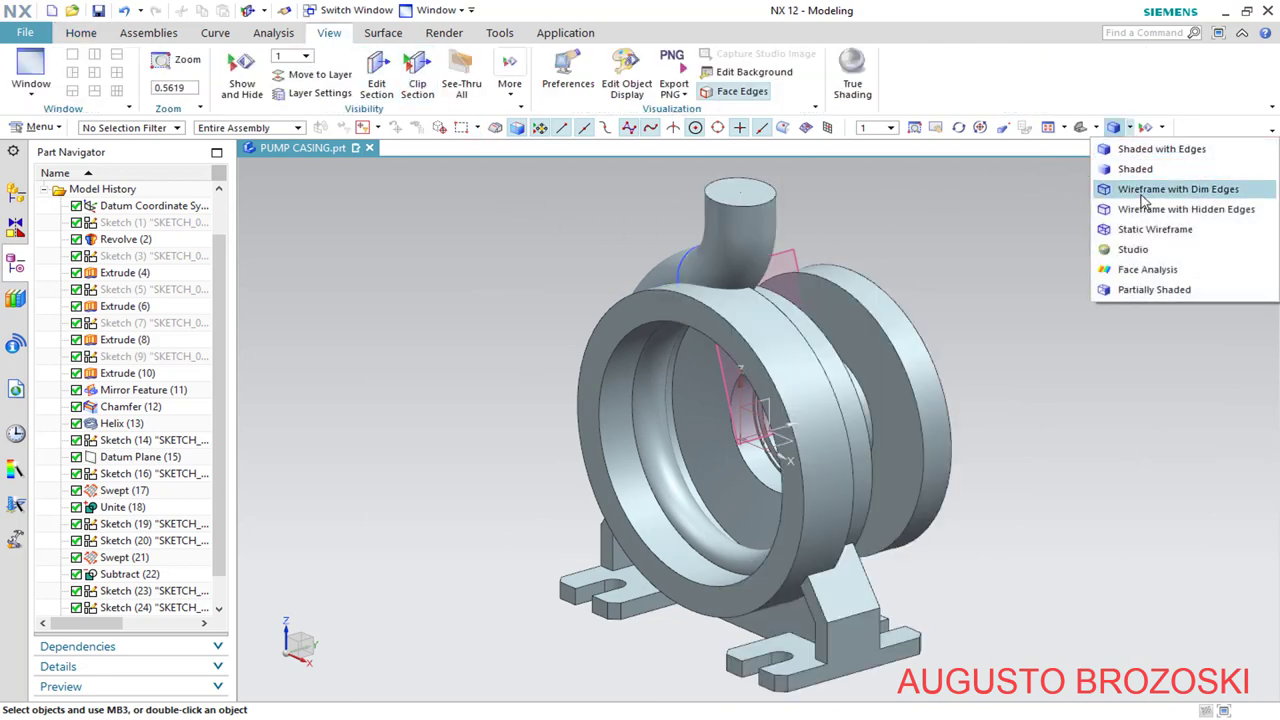
click(1137, 230)
scroll(666, 220, up, 6)
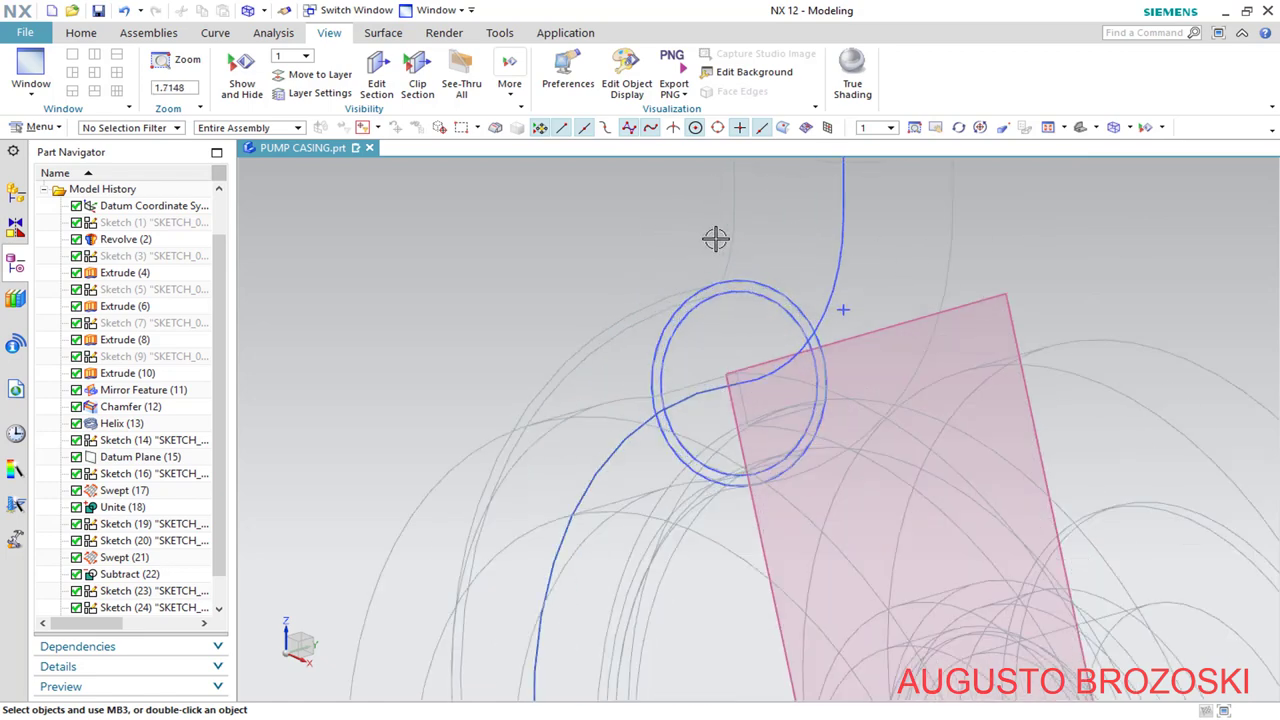
click(81, 33)
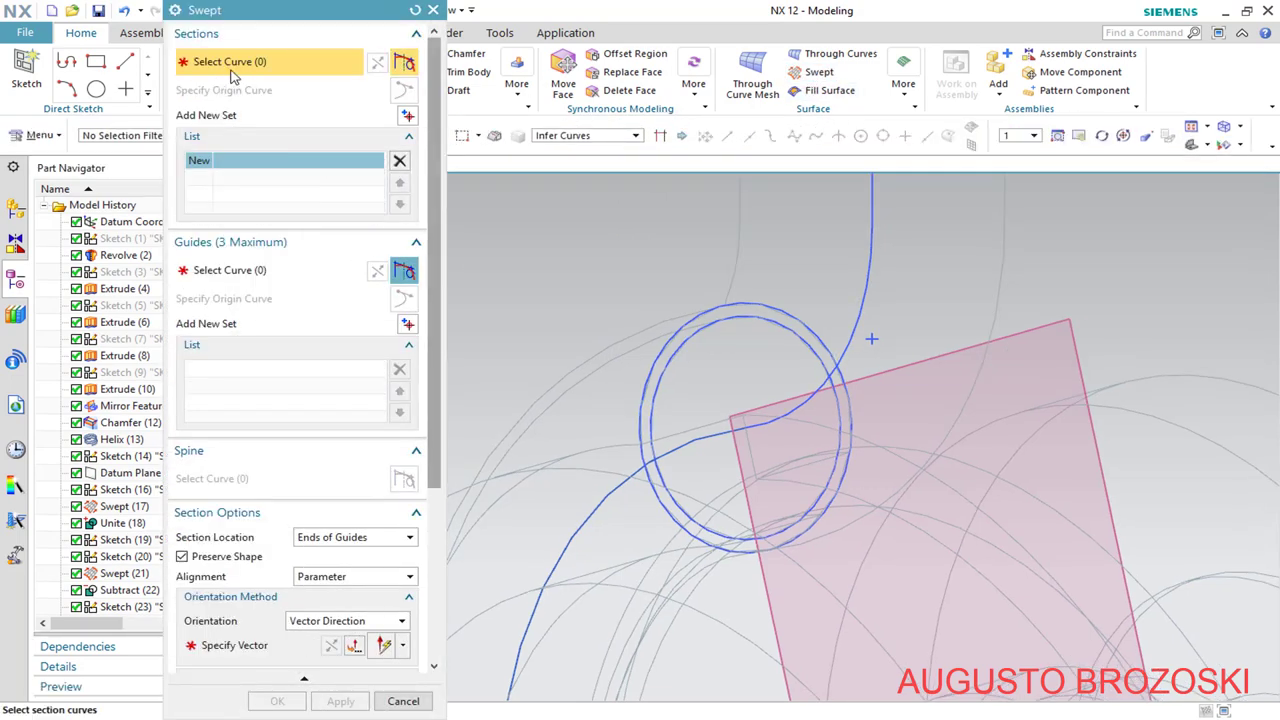
Sweep the 34-diameter circle along the pipe centreline with Y-axis vector, then shade with edges
click(762, 319)
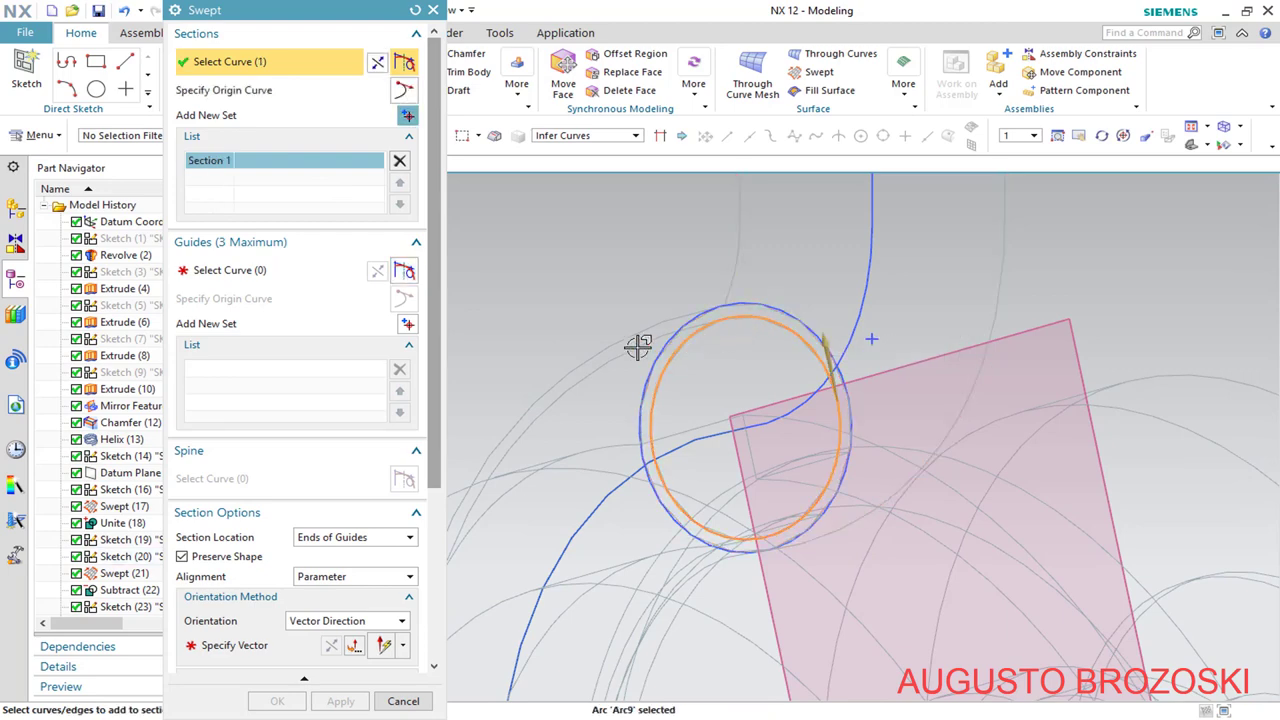
middle_drag(543, 365, 562, 362)
scroll(562, 362, down, 3)
click(233, 276)
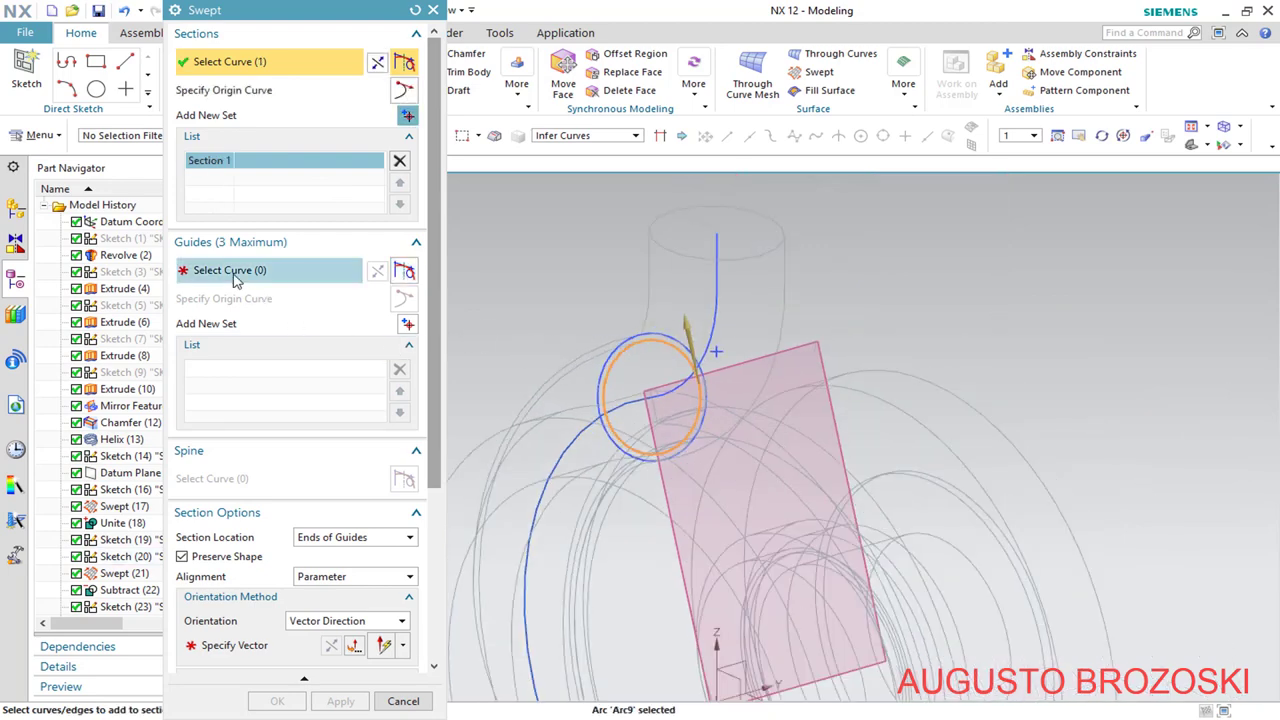
click(233, 279)
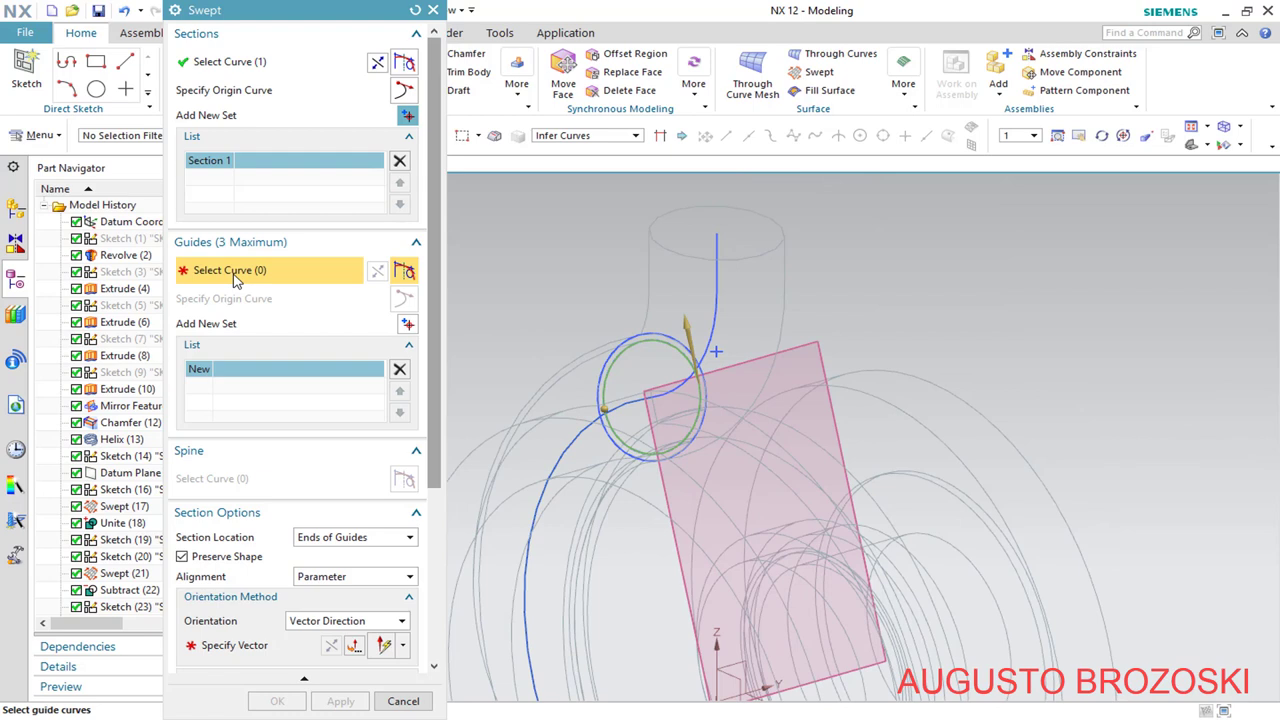
click(715, 290)
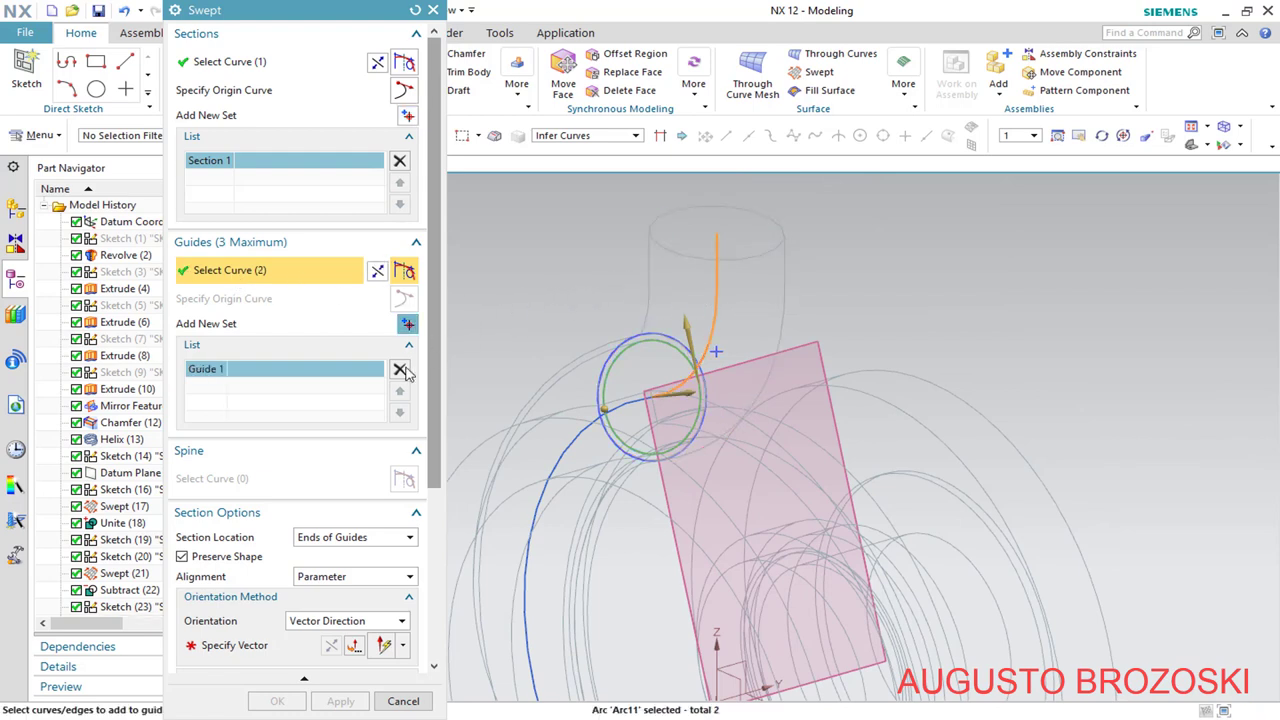
click(258, 645)
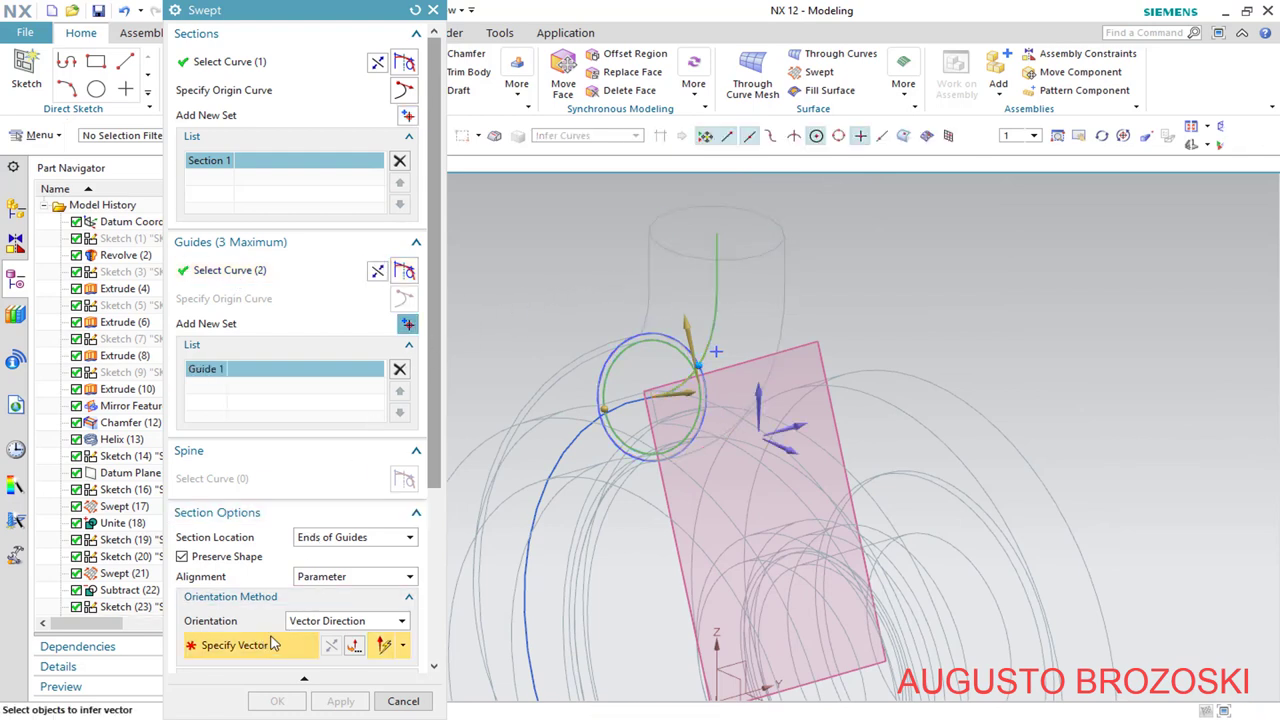
click(802, 428)
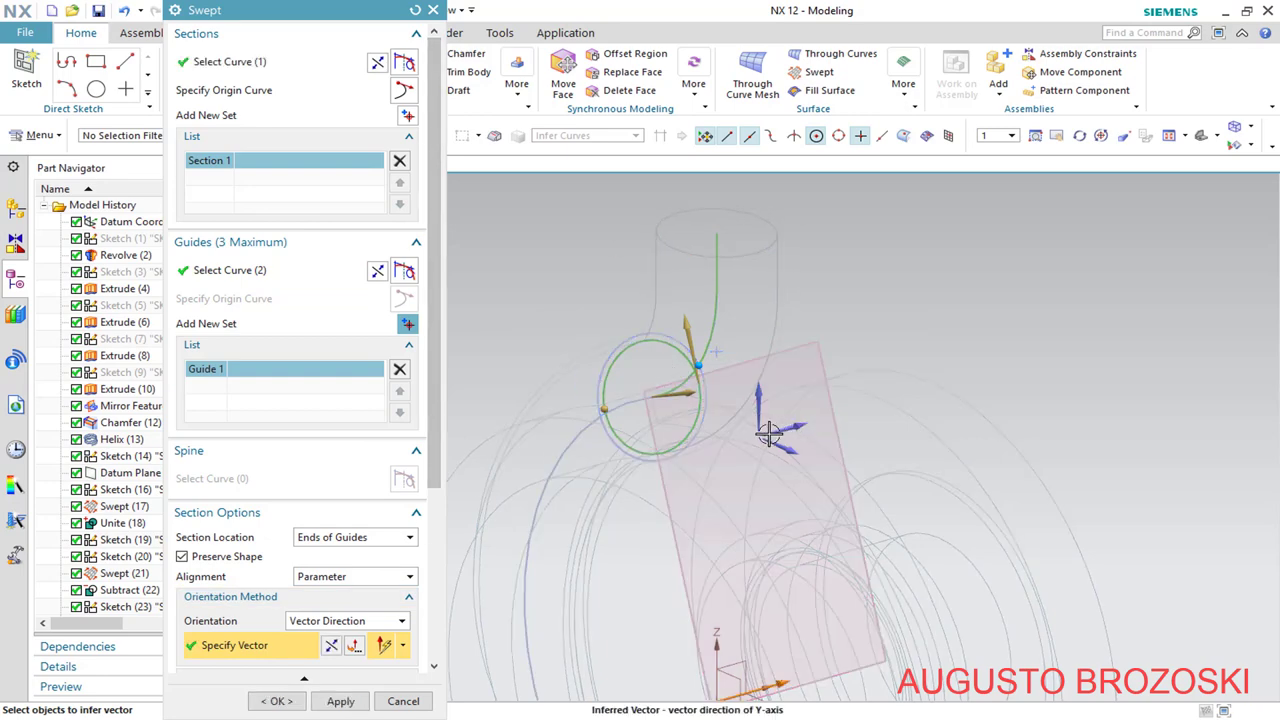
click(277, 701)
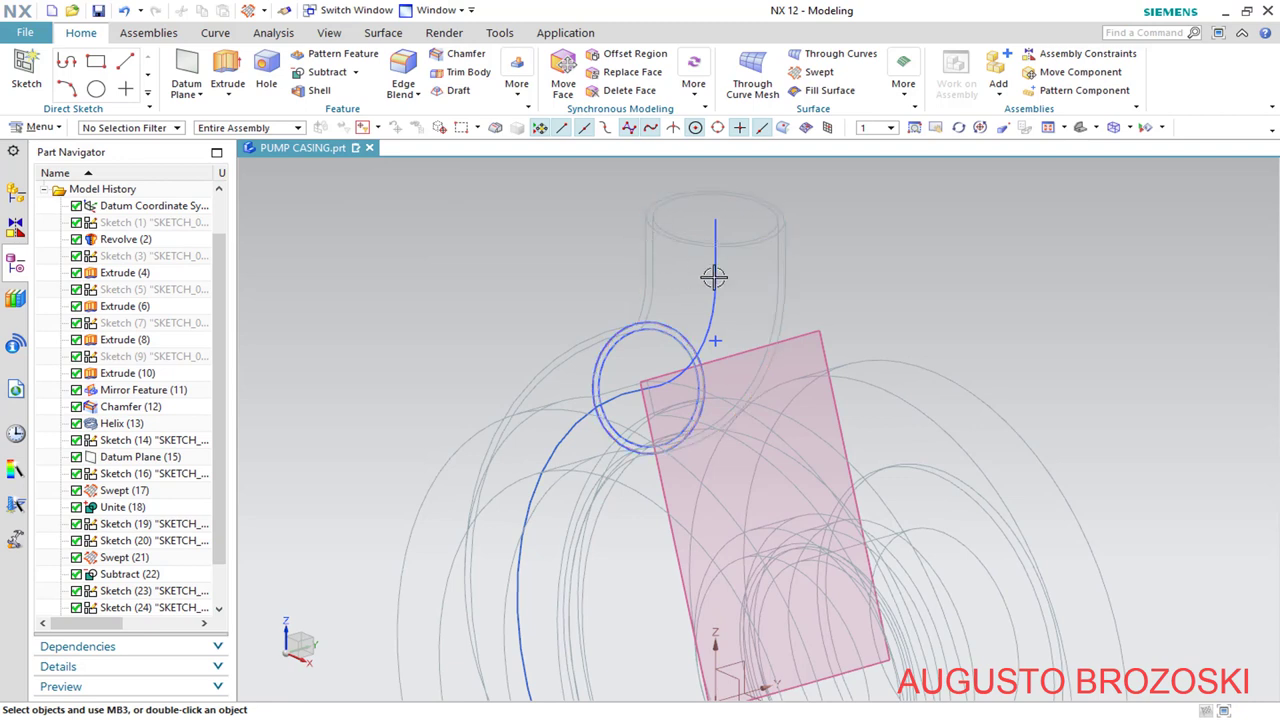
click(1131, 127)
click(1142, 151)
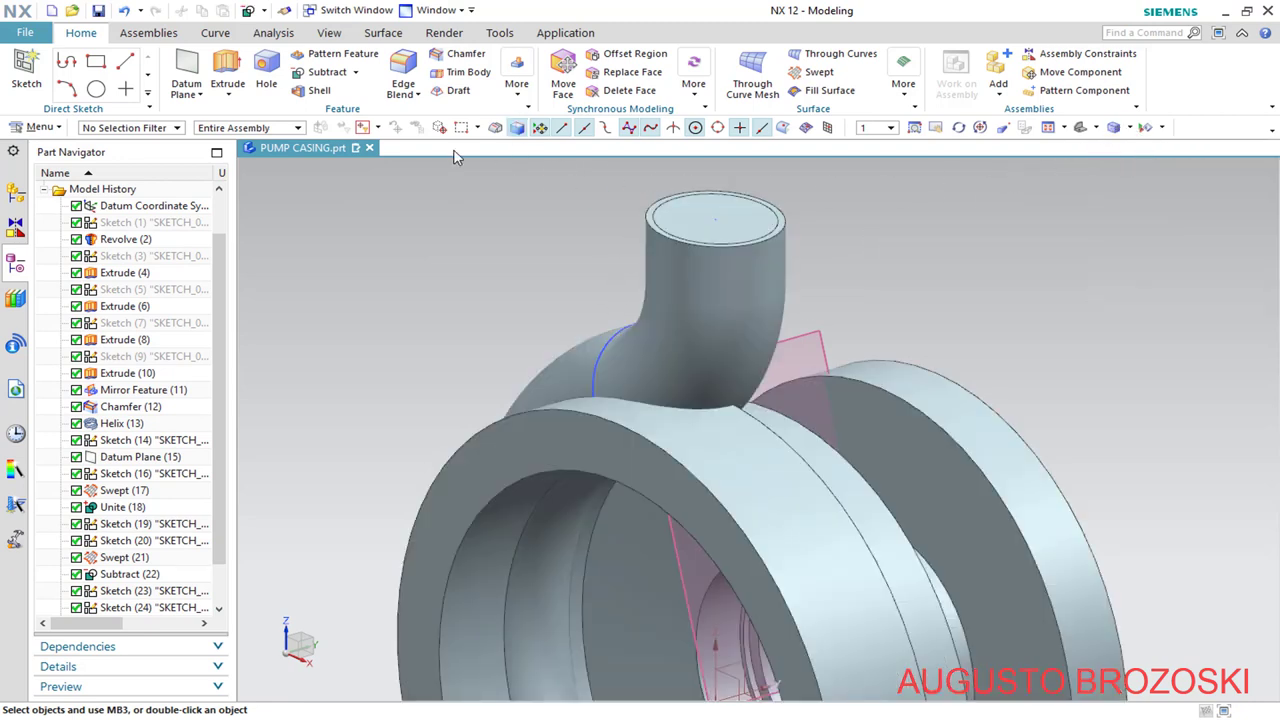
Unite the discharge pipe with the volute body
click(355, 72)
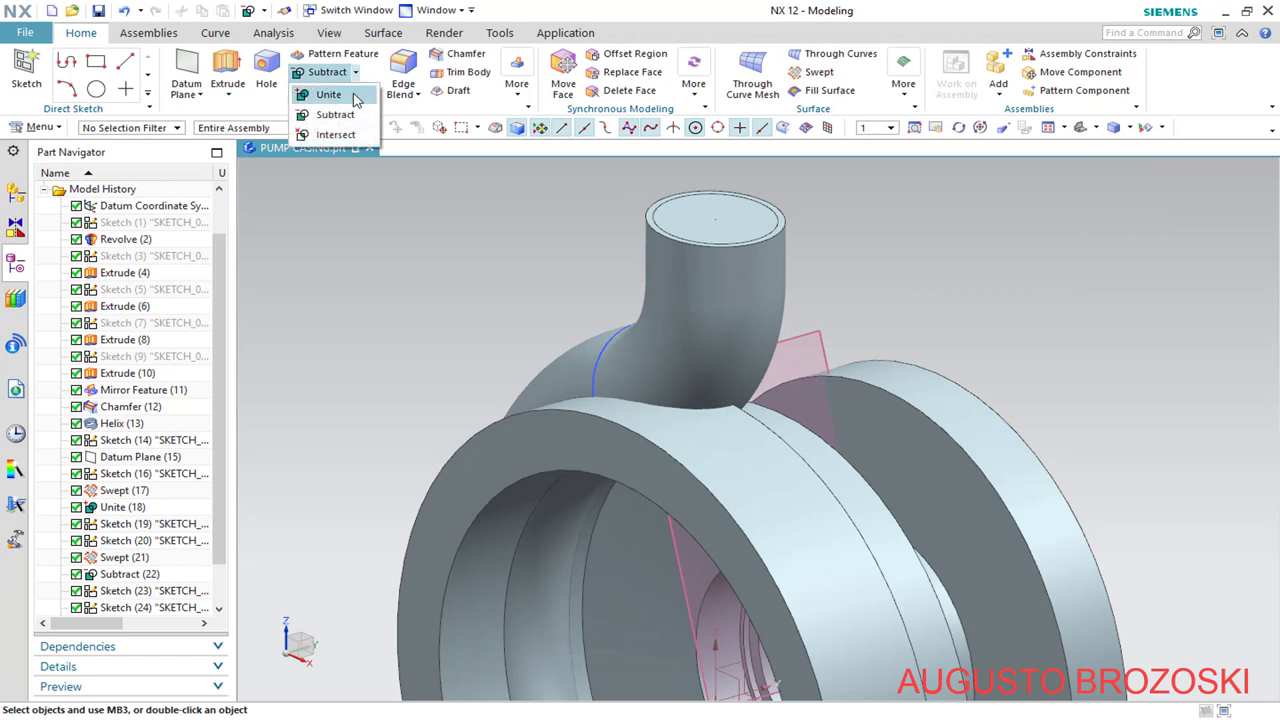
click(349, 97)
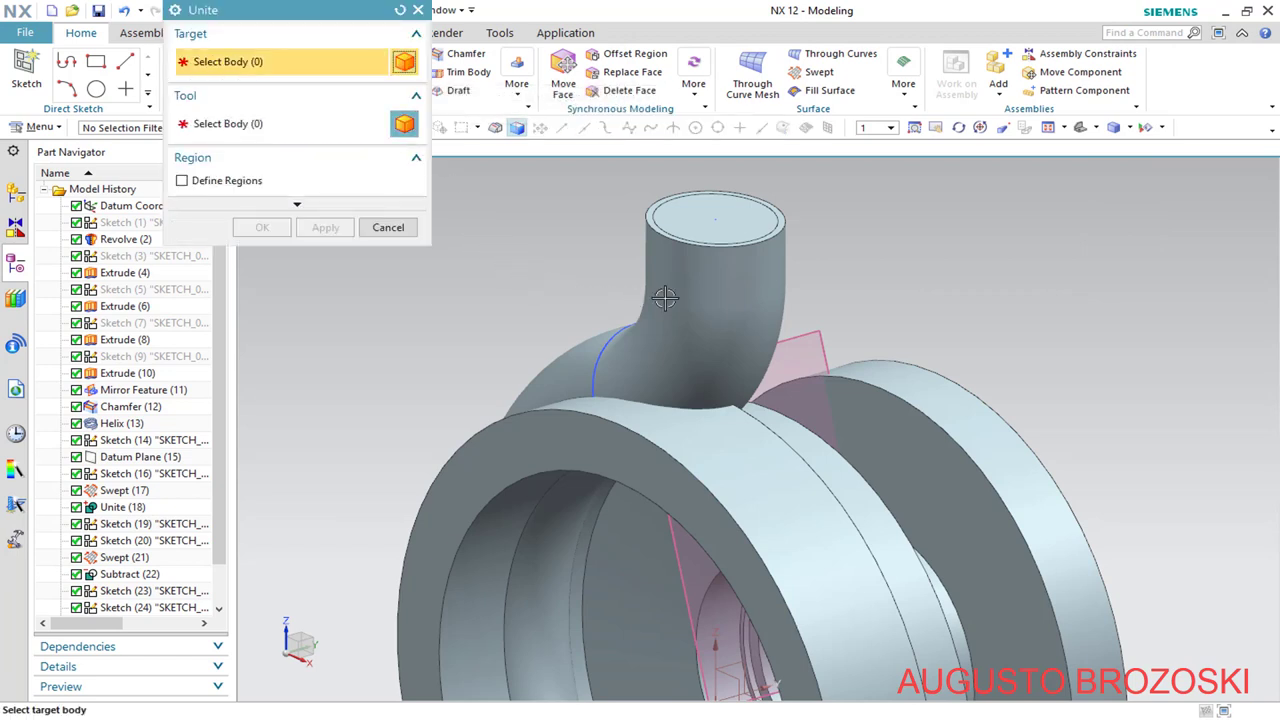
click(644, 252)
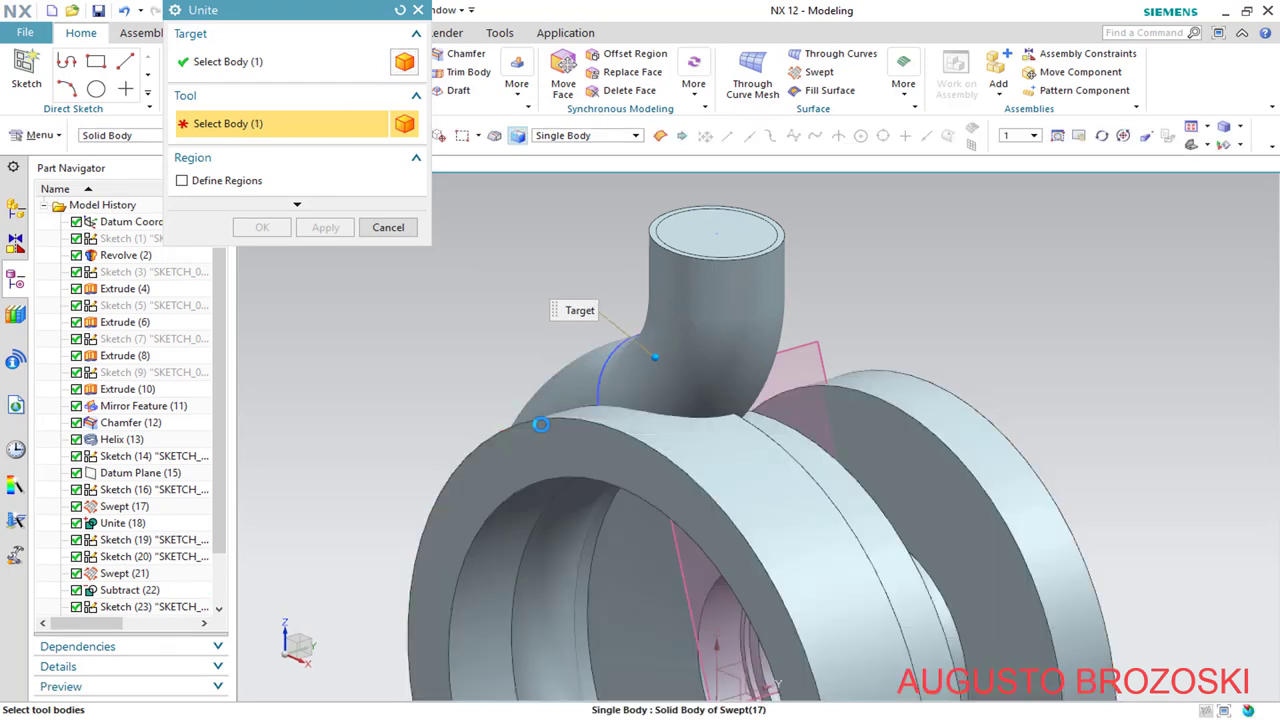
click(541, 422)
click(268, 229)
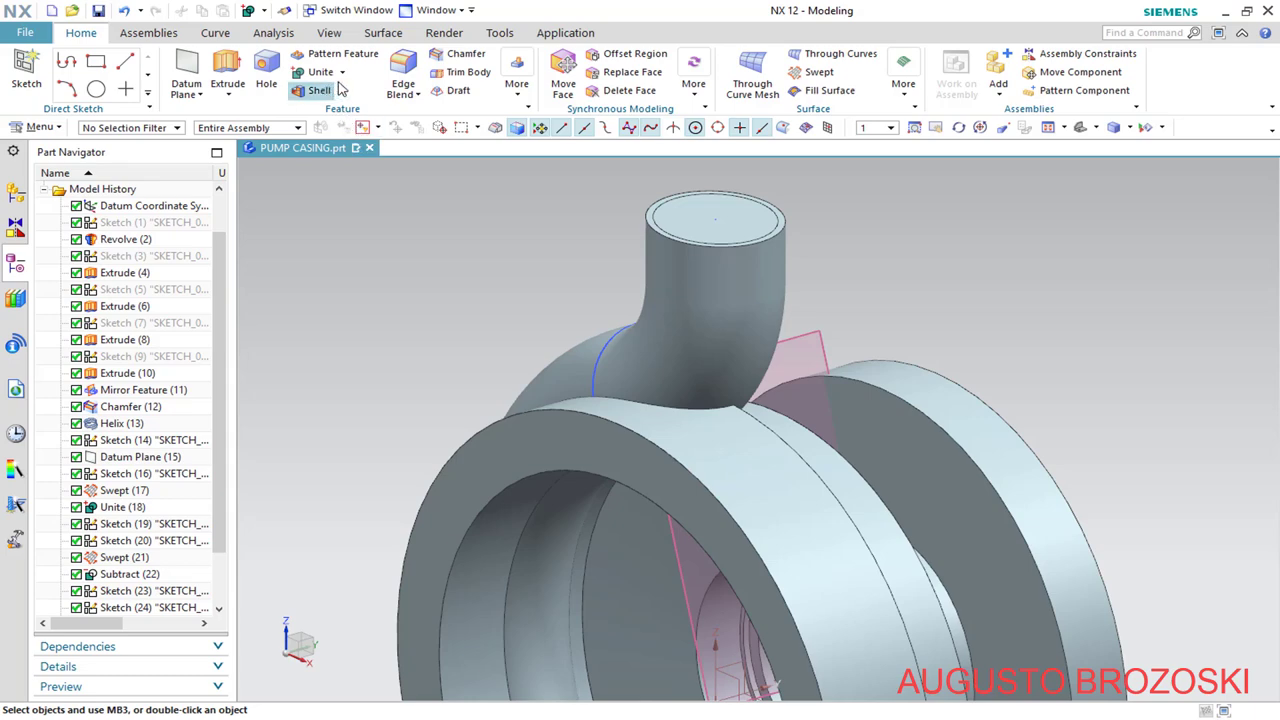
Subtract the inner 34-diameter sweep from the casing to hollow the pipe
click(342, 72)
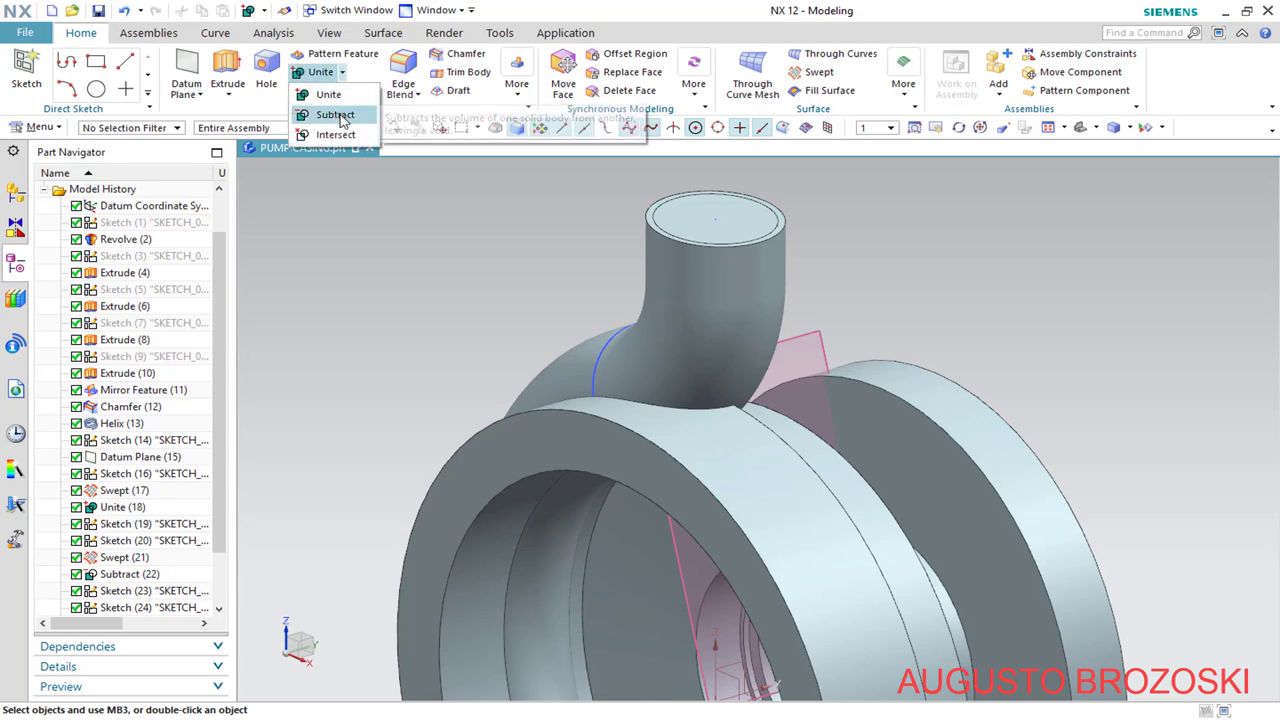
click(335, 115)
click(650, 284)
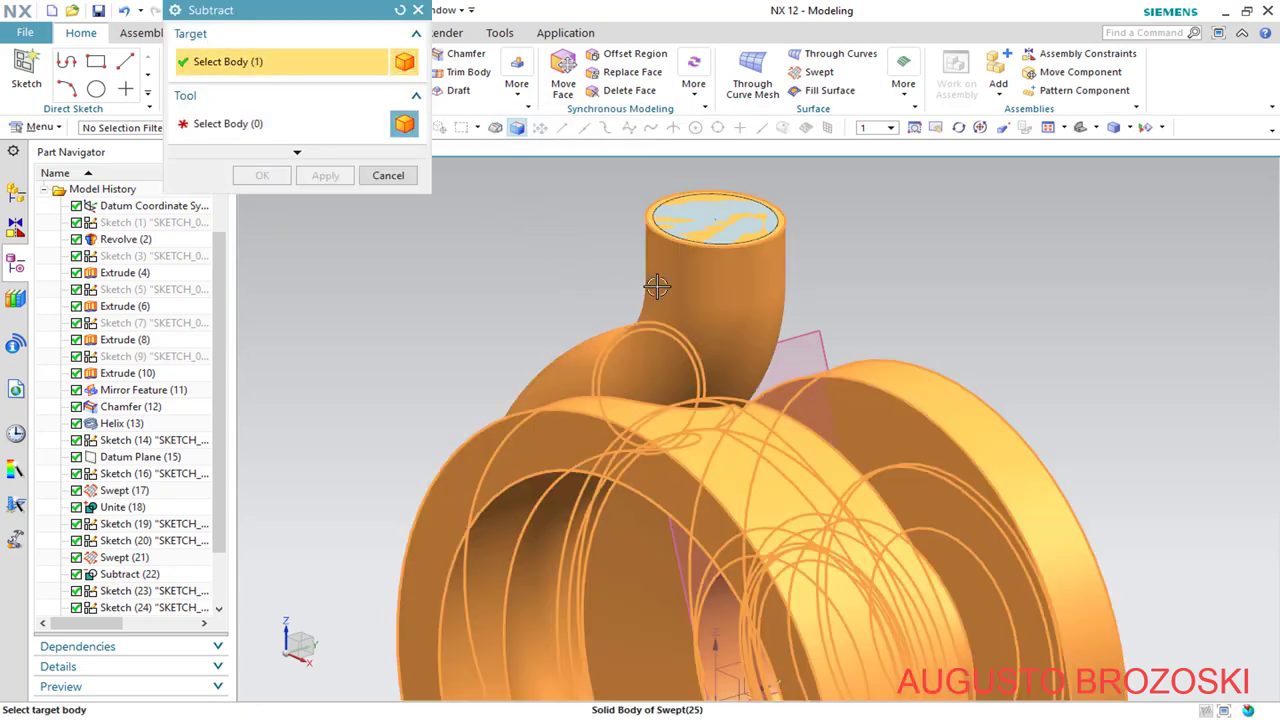
click(707, 226)
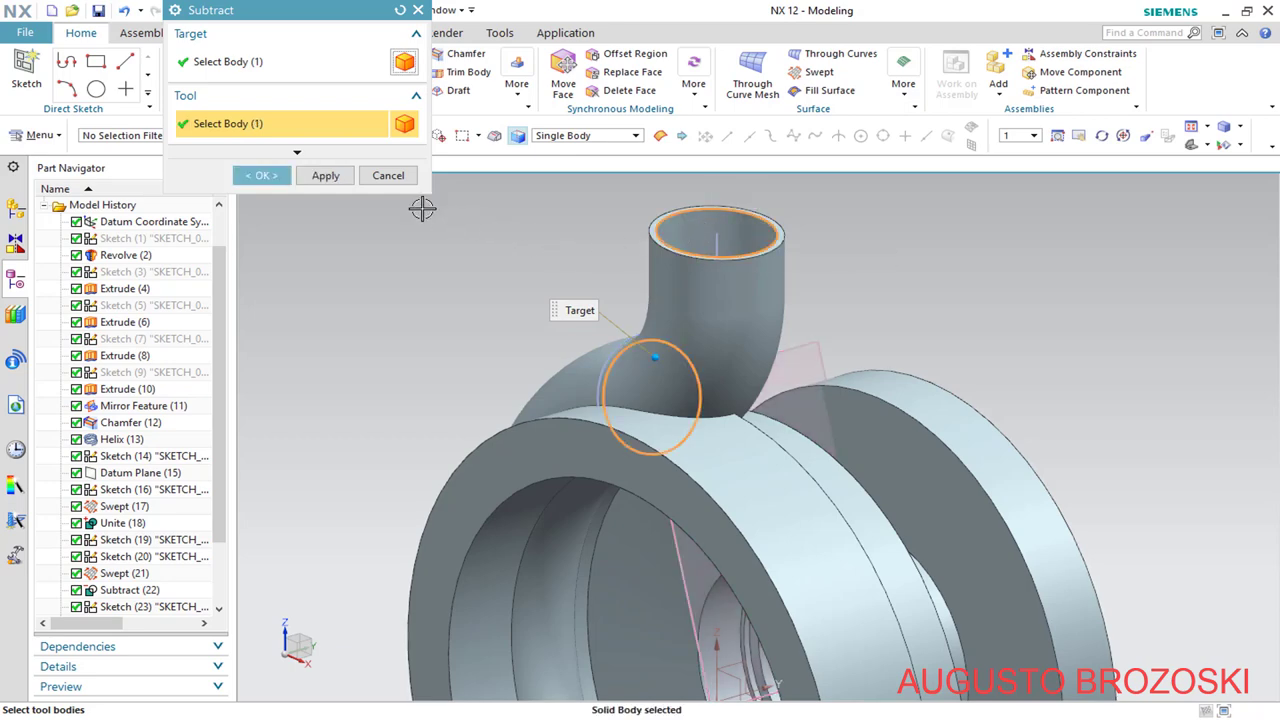
click(261, 176)
middle_drag(580, 330, 491, 270)
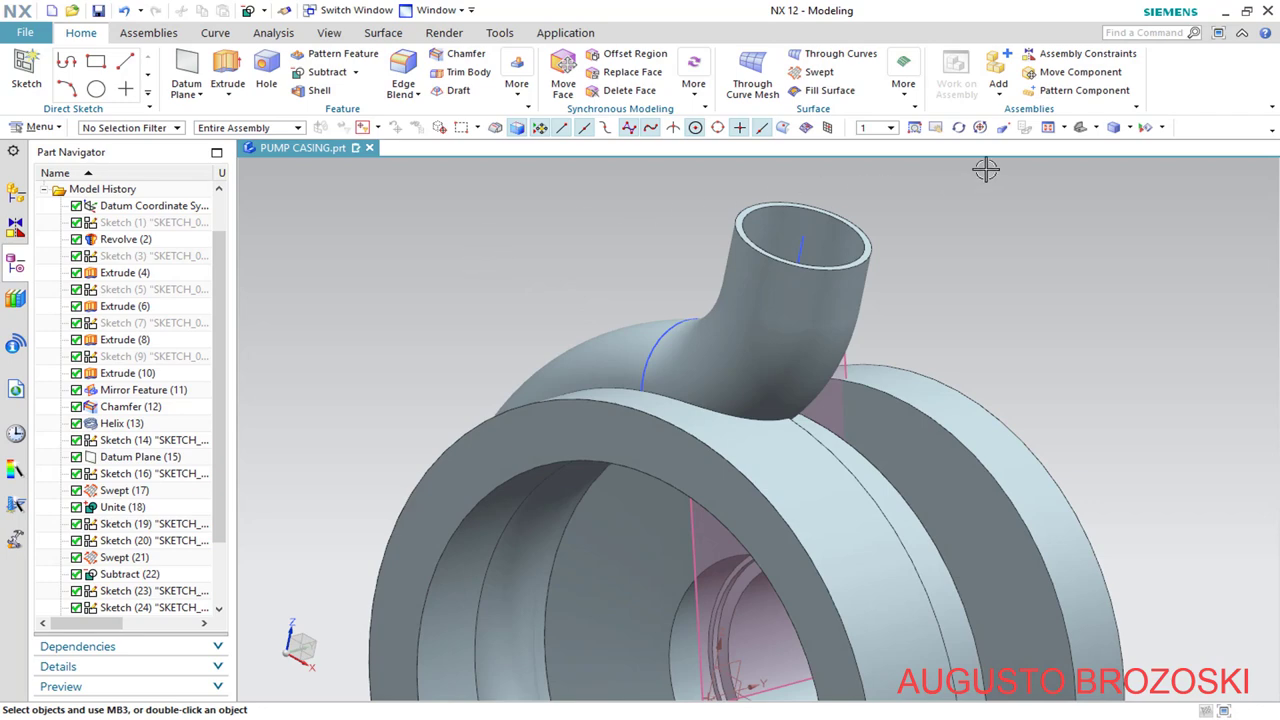
Start a new sketch on the casing's front ring face
click(1079, 128)
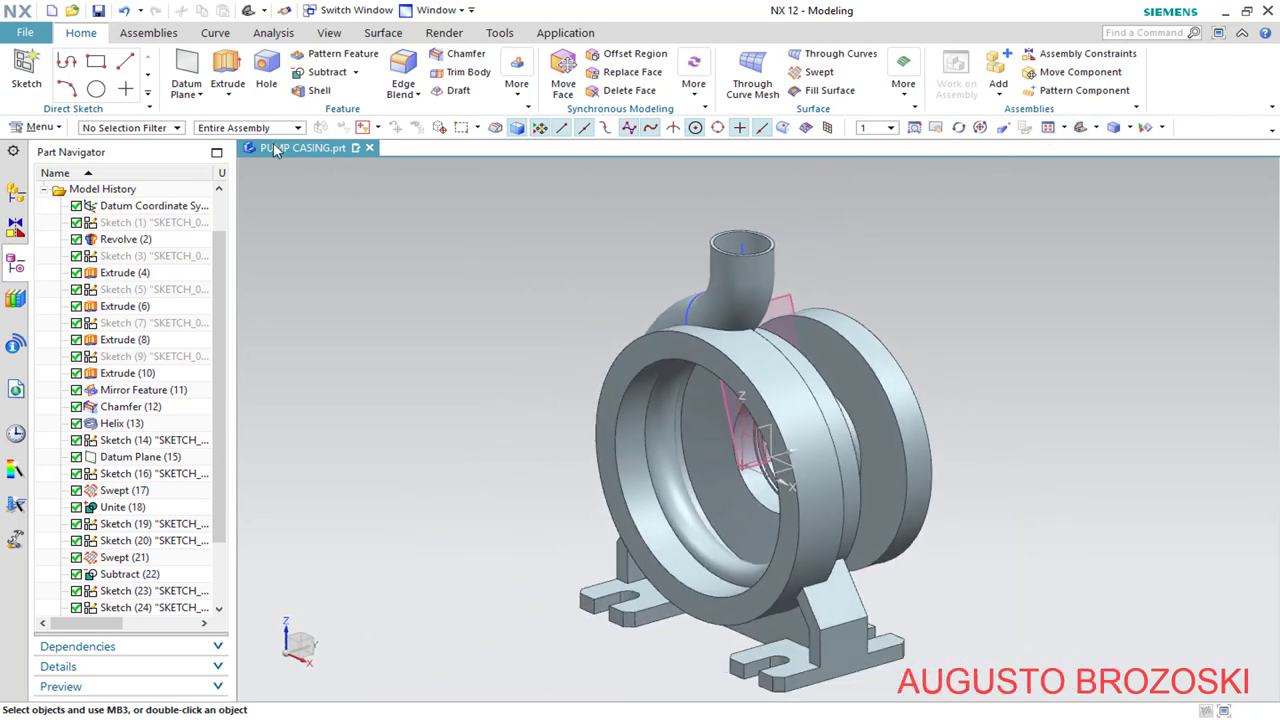
click(27, 62)
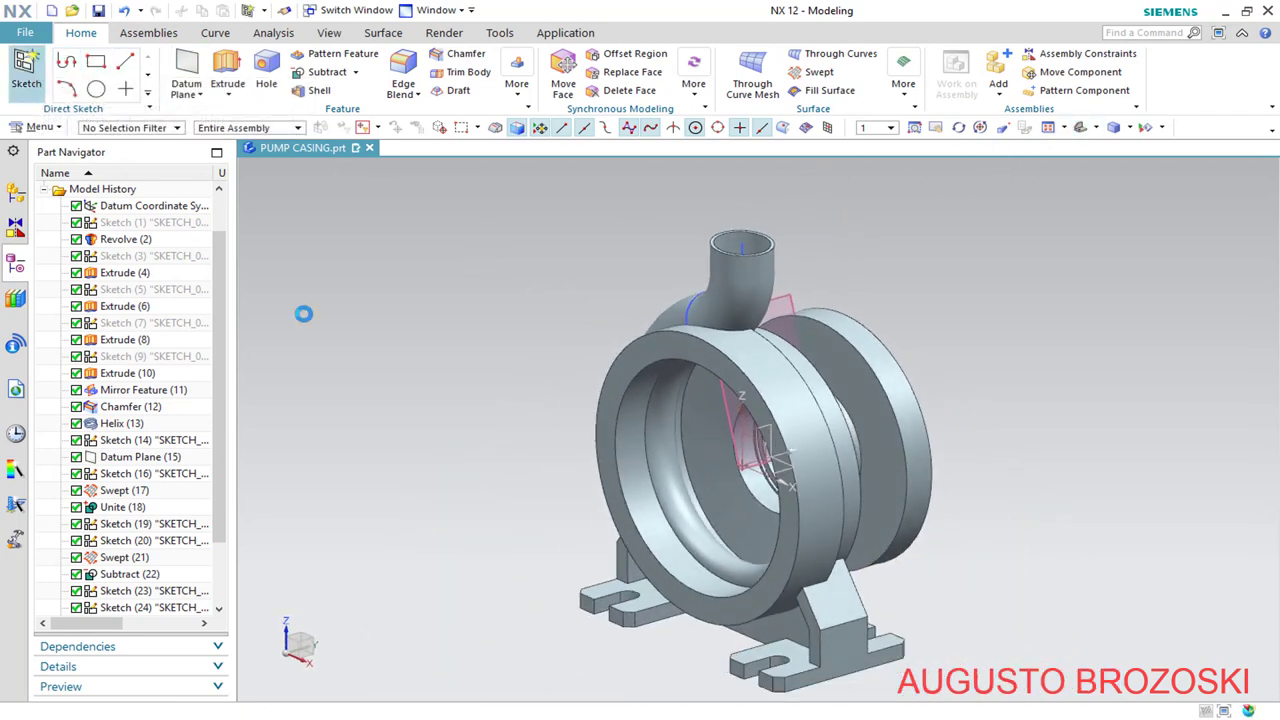
click(626, 362)
click(326, 222)
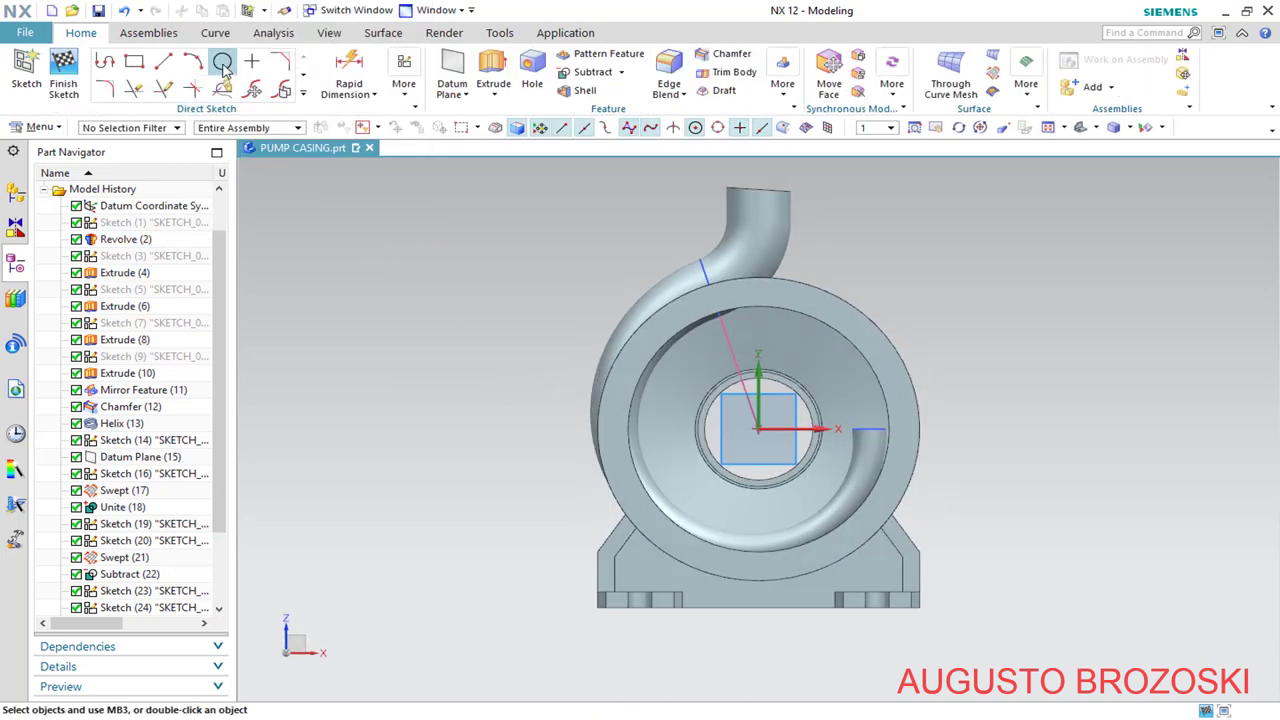
Draw an origin-centred circle snapped to the Revolve(2) edge, about 154 diameter, and finish the sketch
click(222, 61)
scroll(870, 370, up, 5)
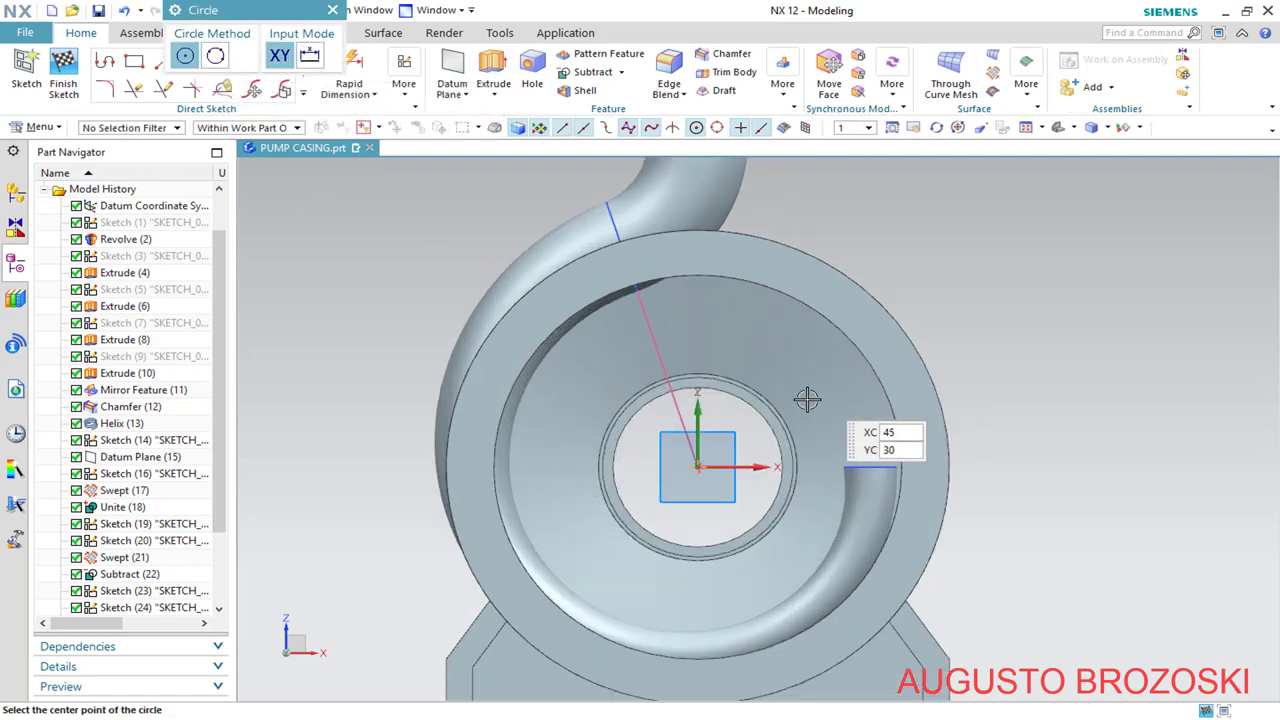
click(630, 510)
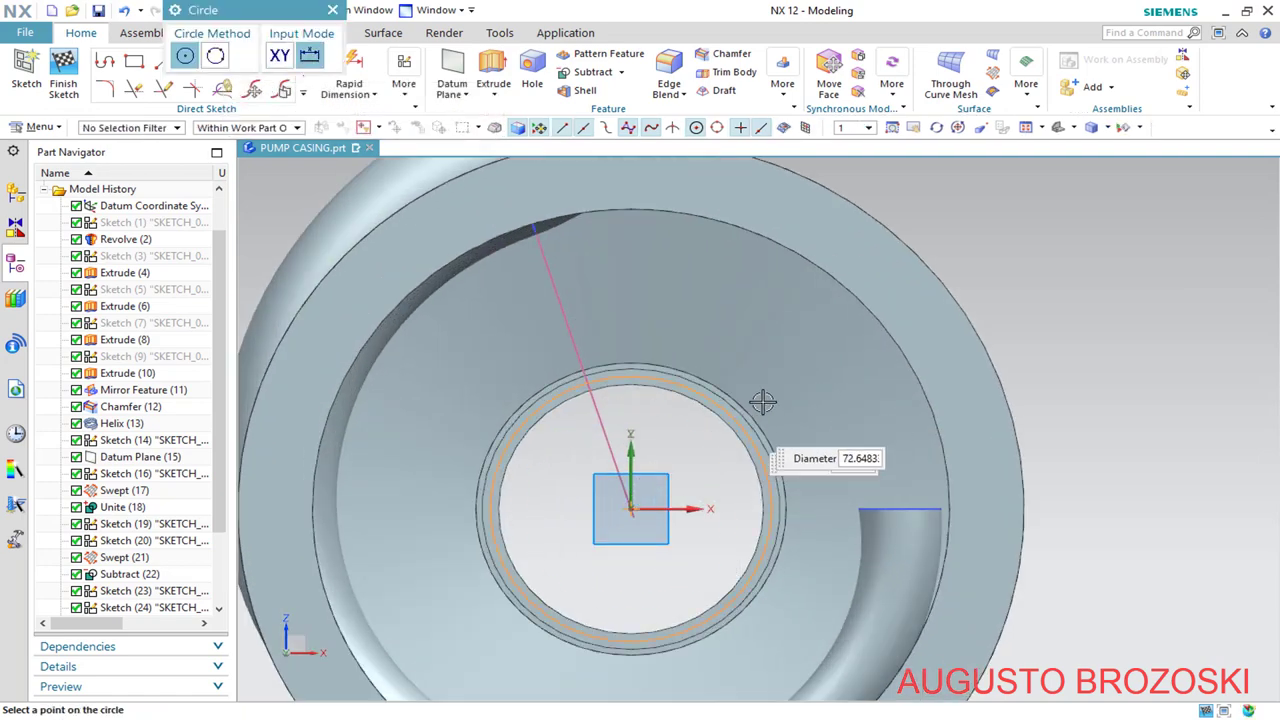
click(860, 296)
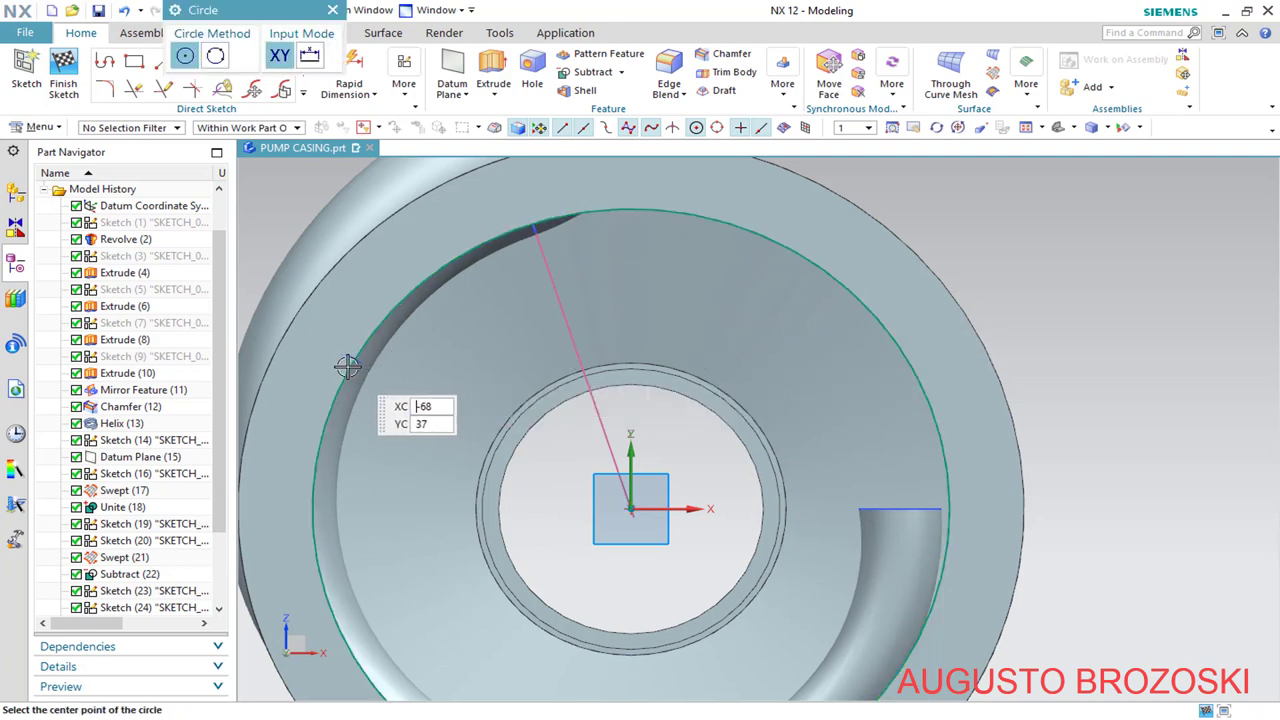
click(333, 11)
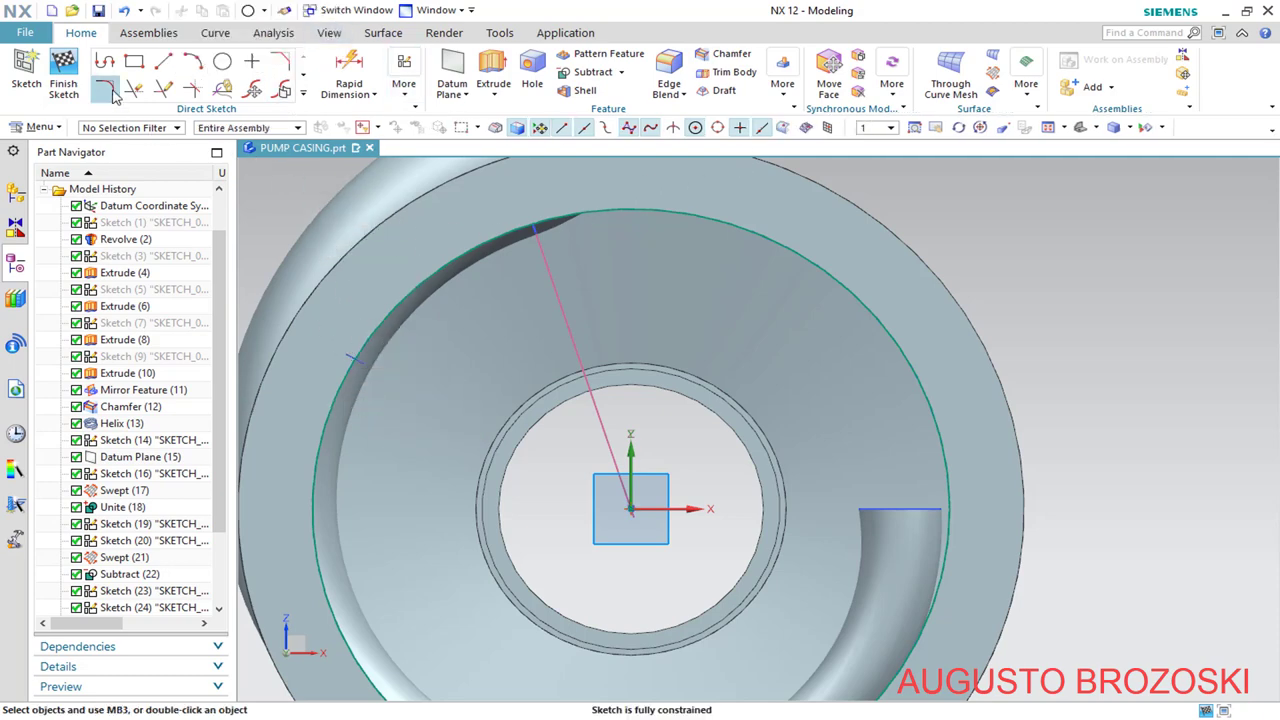
click(63, 75)
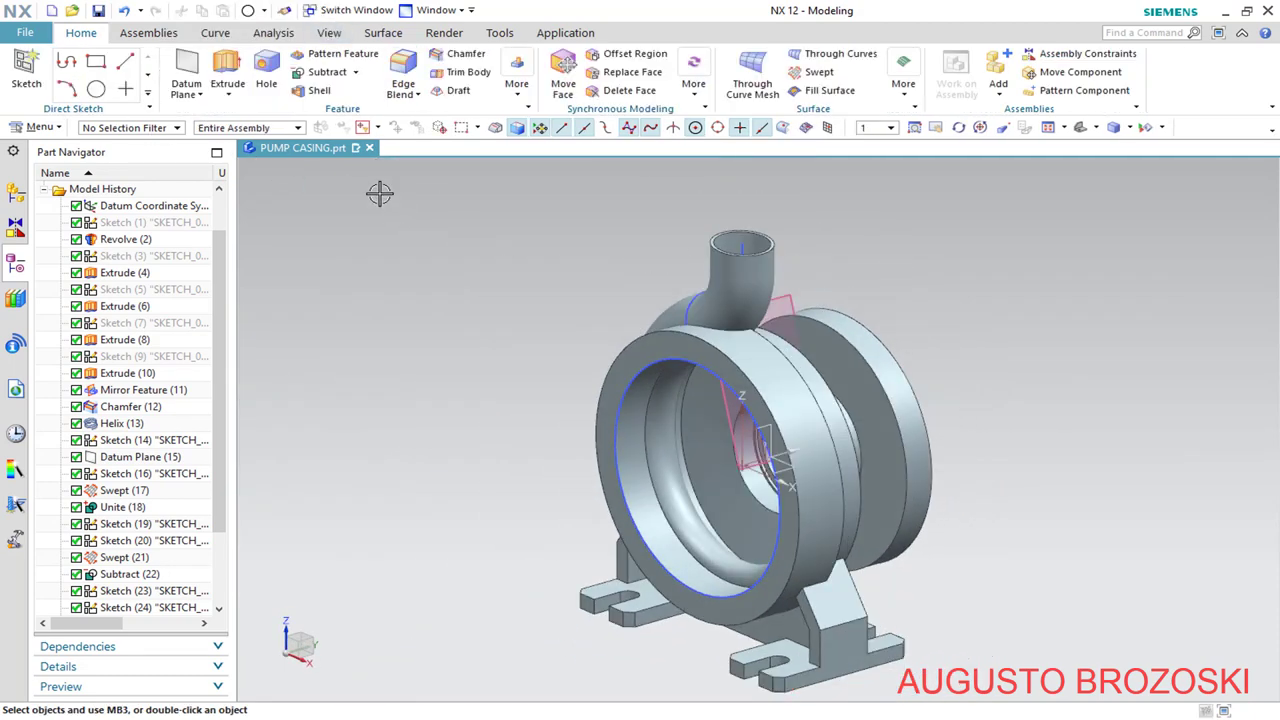
Extrude the 154 circle 50 mm reversed into the casing, subtracting it from the casing body
click(227, 68)
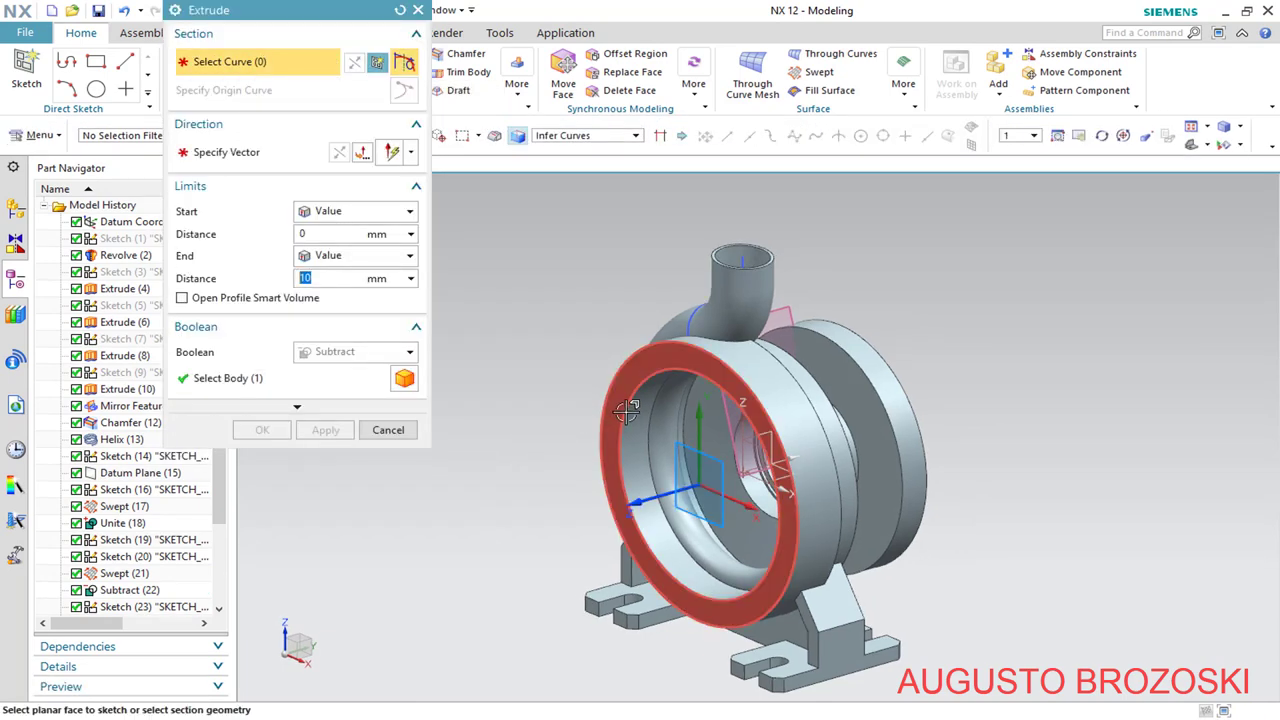
click(621, 415)
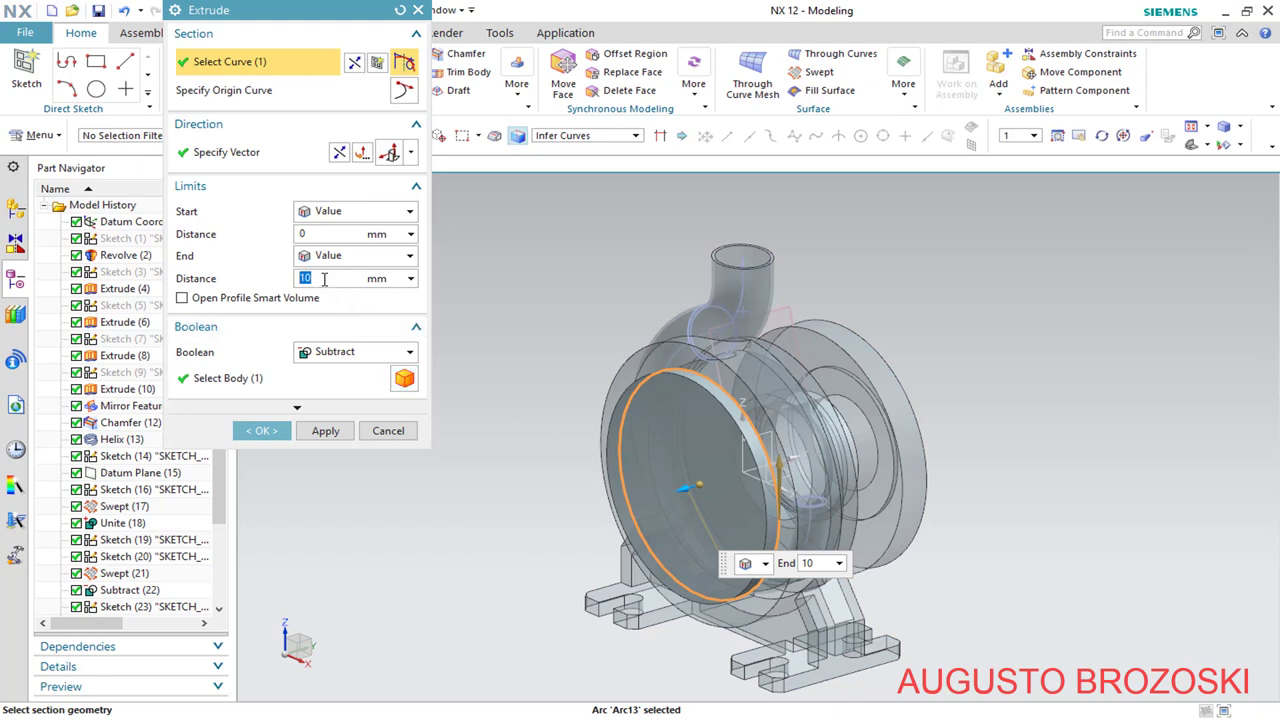
click(339, 154)
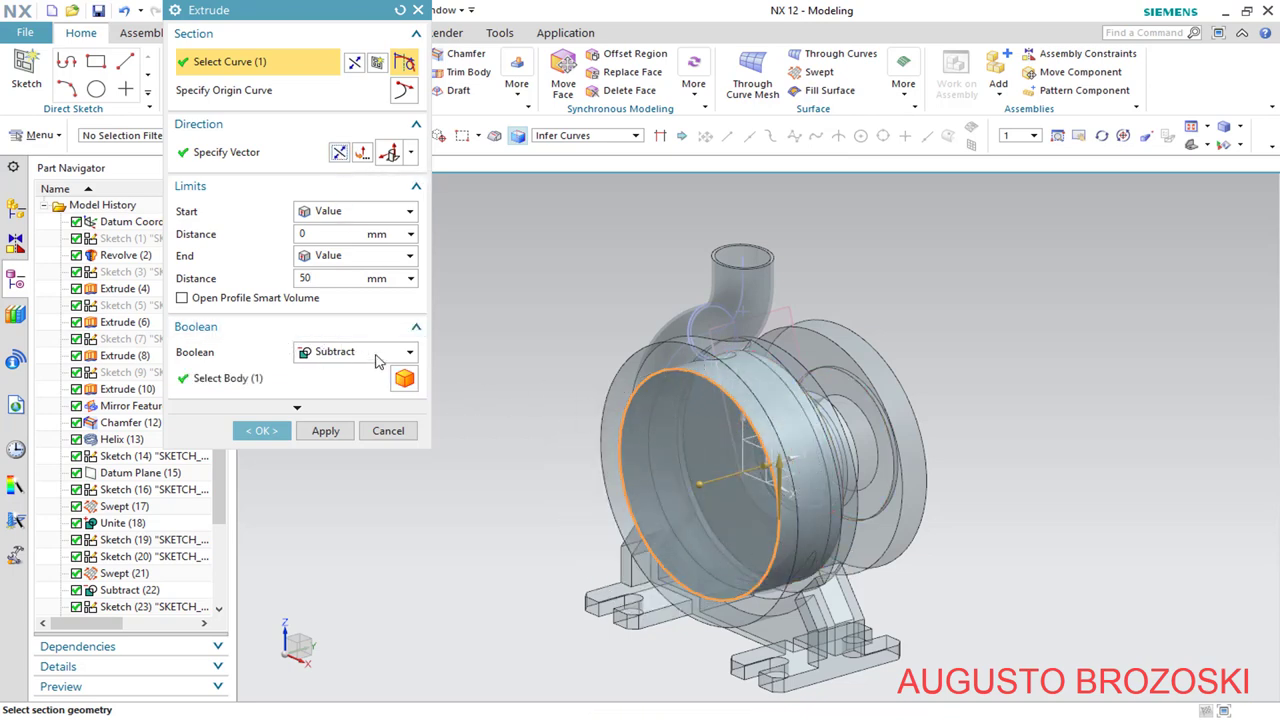
click(288, 386)
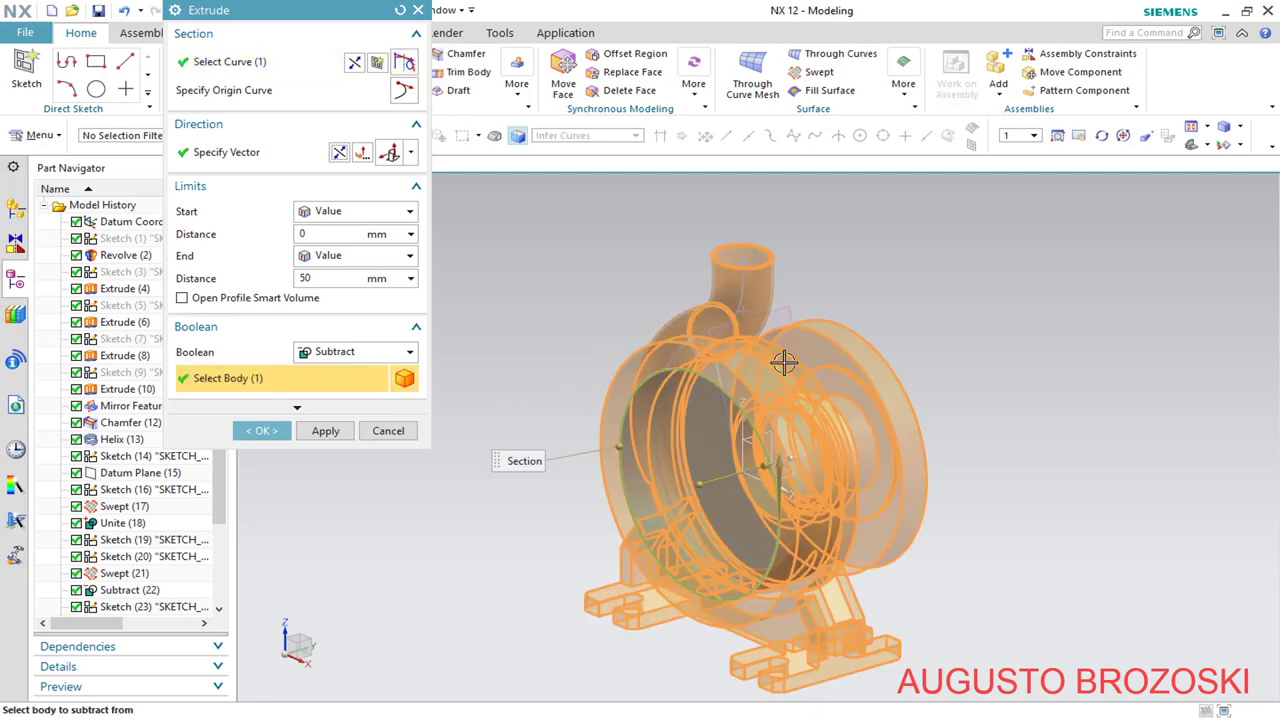
click(274, 433)
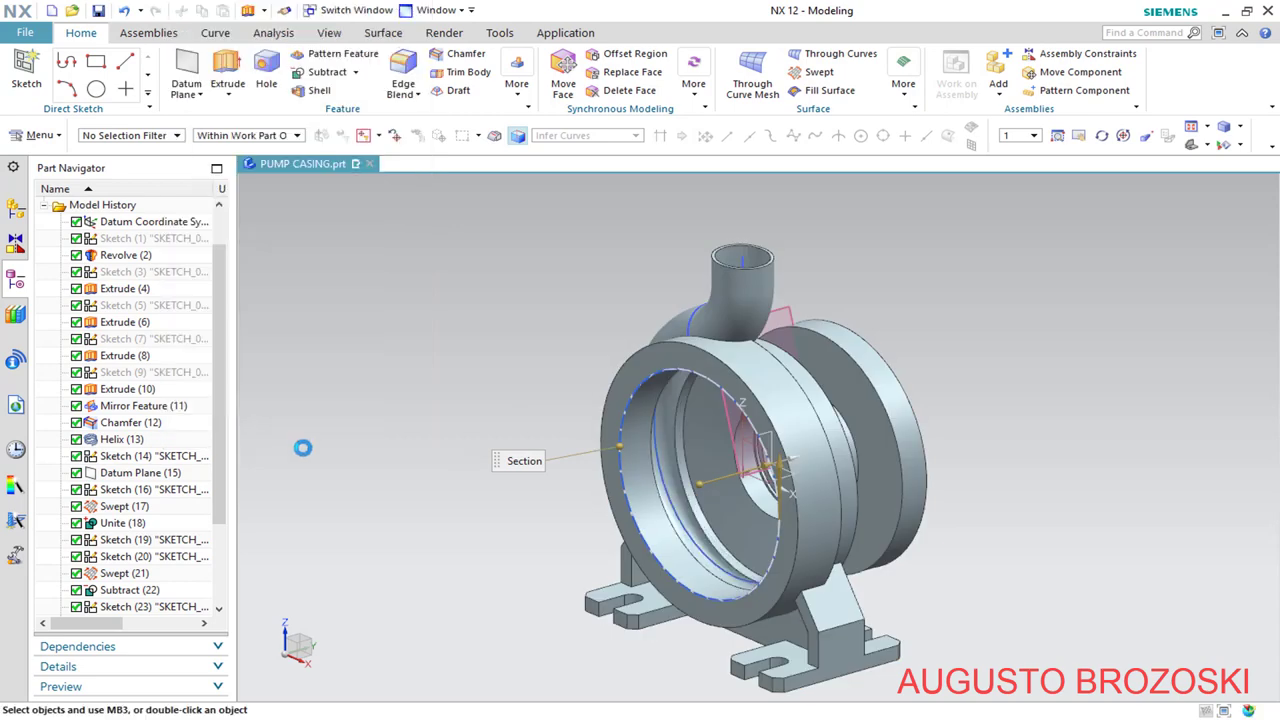
middle_drag(589, 534, 624, 450)
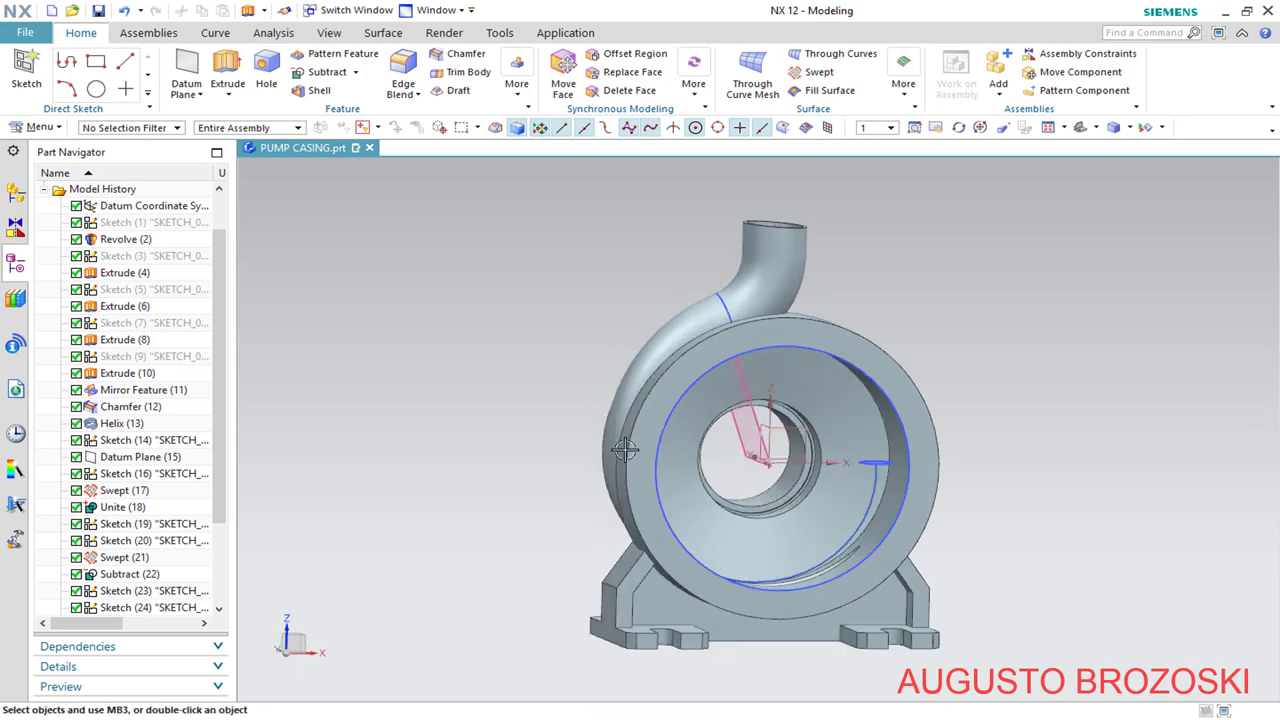
Hide all sketches, curves and datum planes through Show and Hide
click(1146, 128)
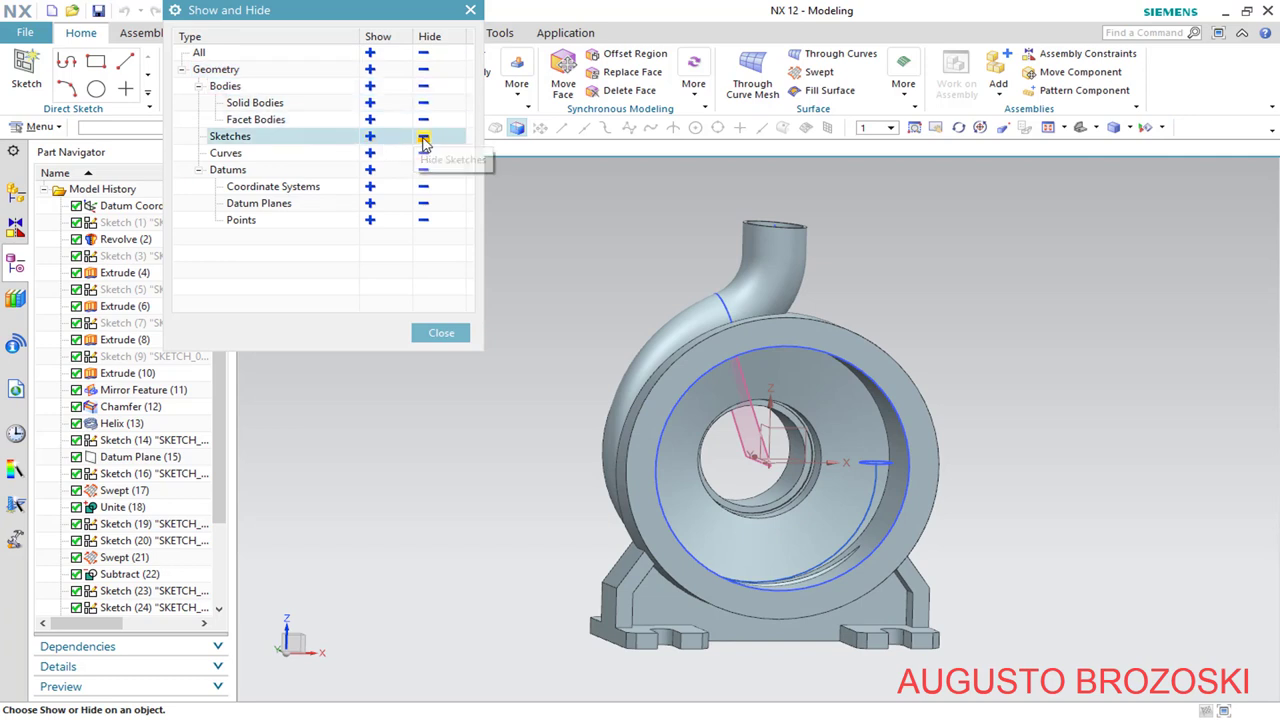
click(424, 138)
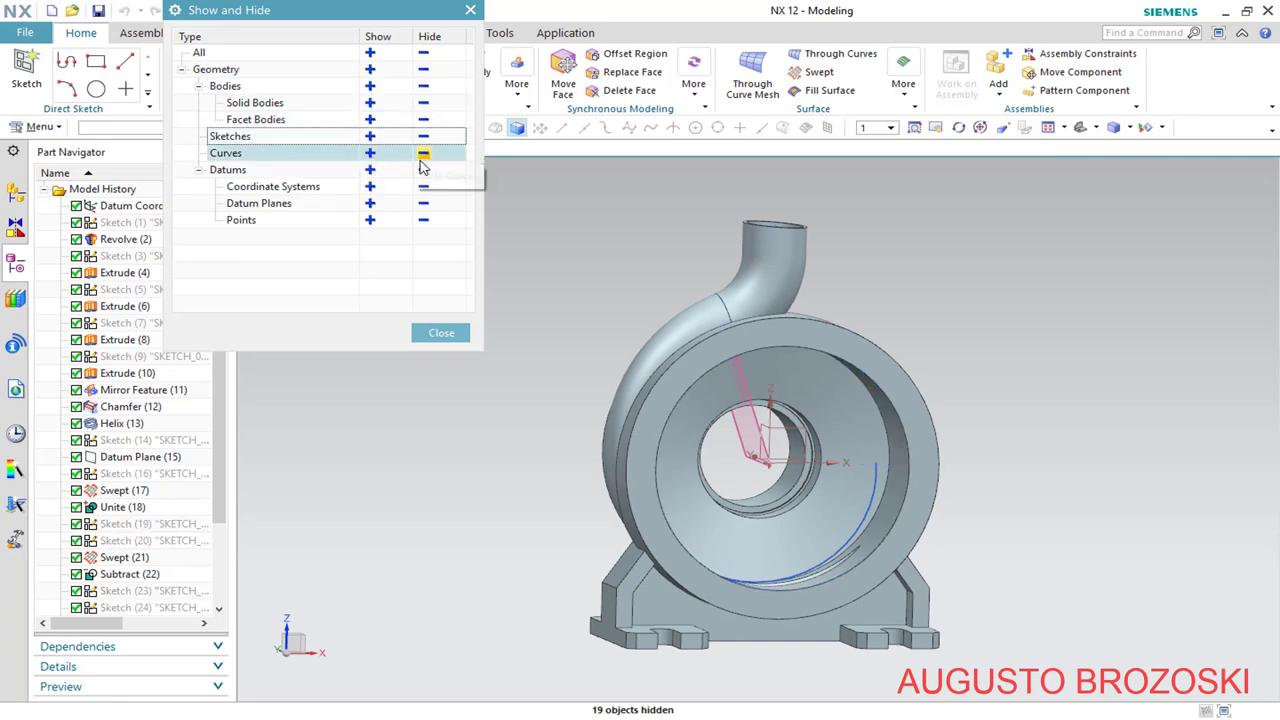
click(424, 155)
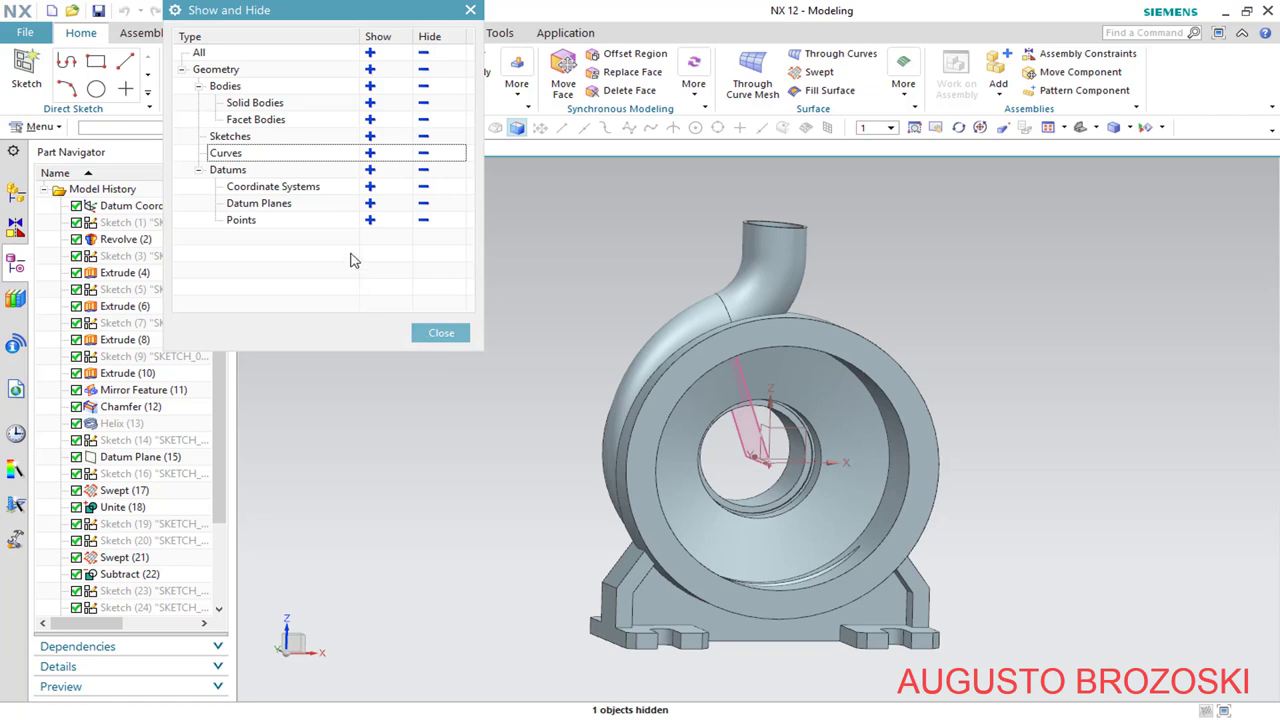
click(424, 205)
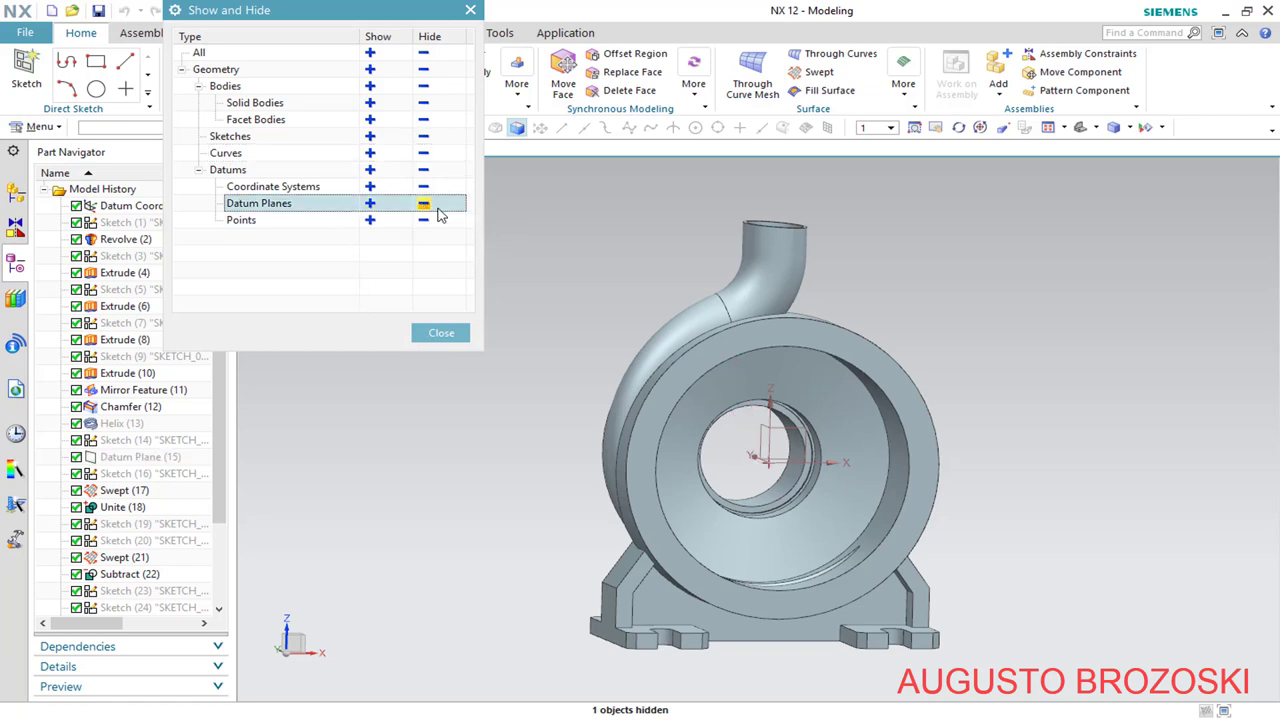
click(439, 332)
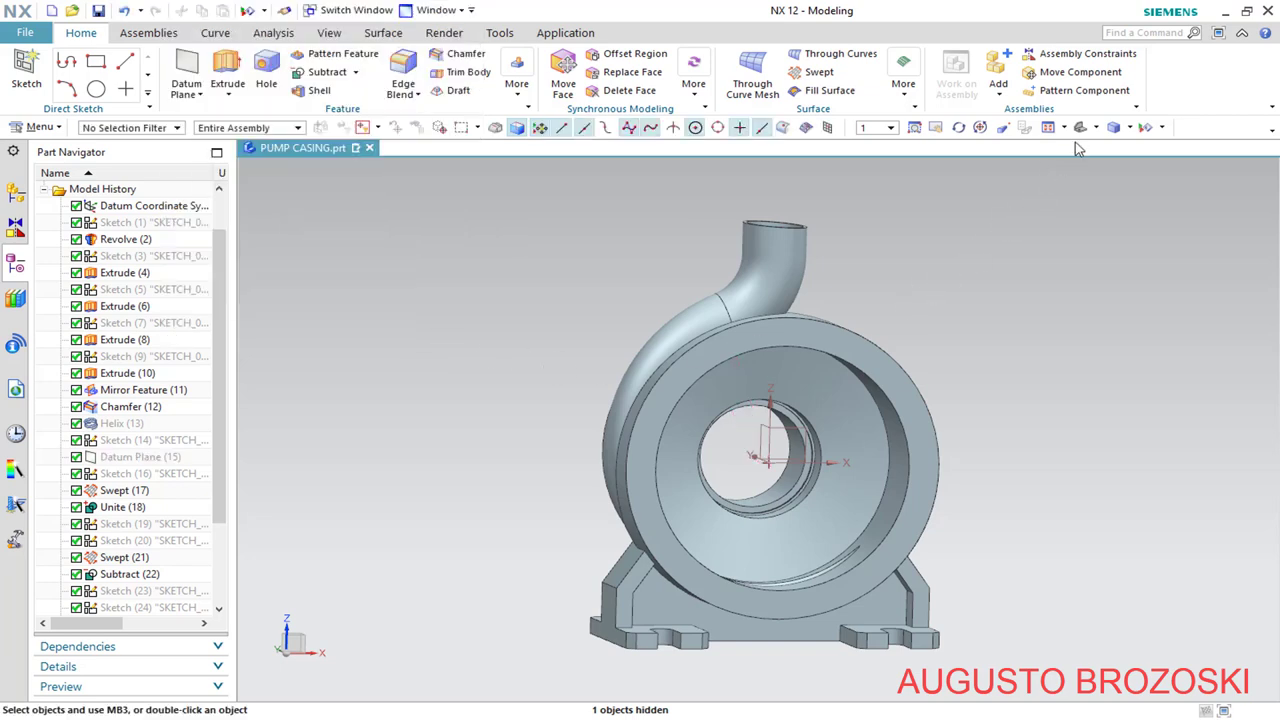
middle_drag(880, 350, 690, 520)
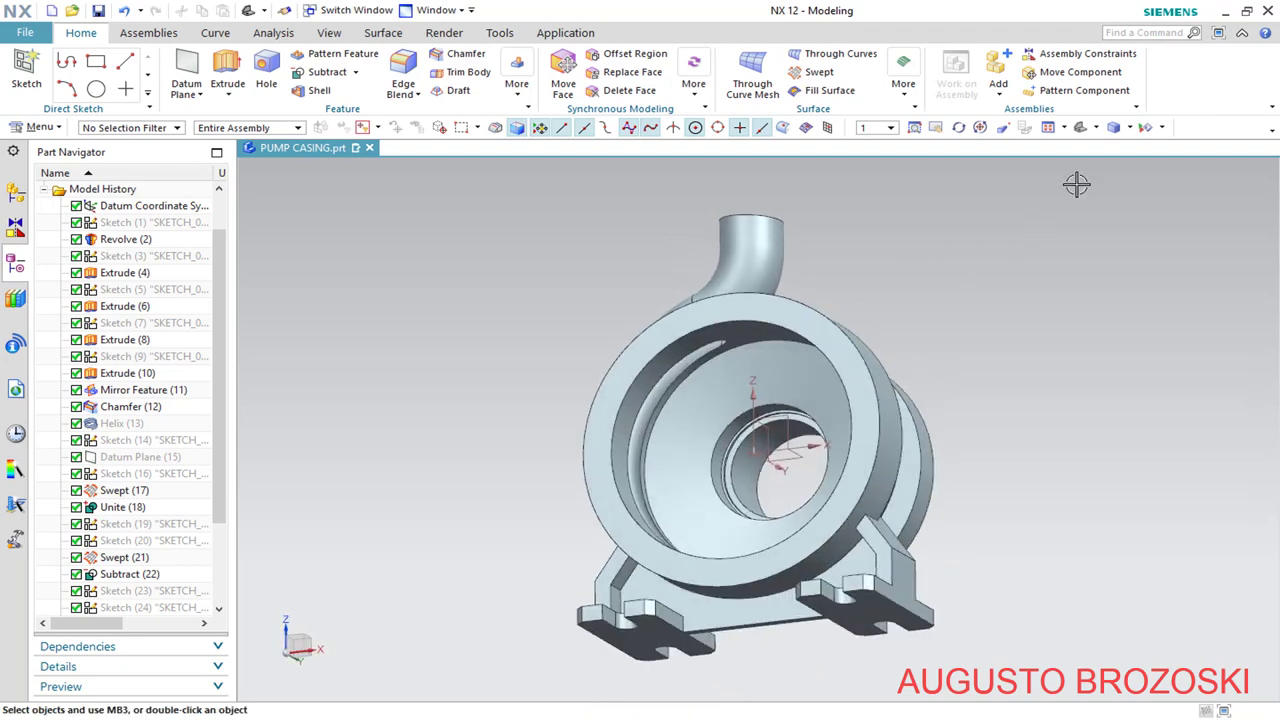
Return the casing to the Trimetric view and save the part
click(1079, 130)
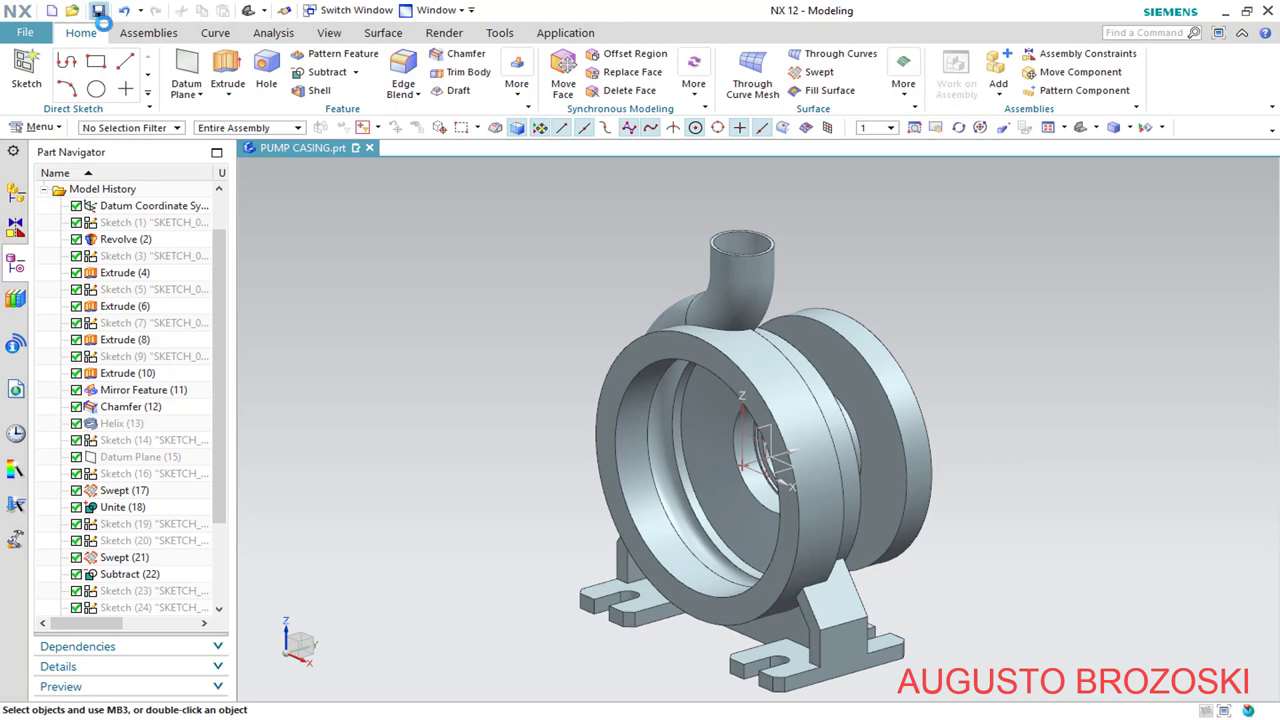
click(98, 12)
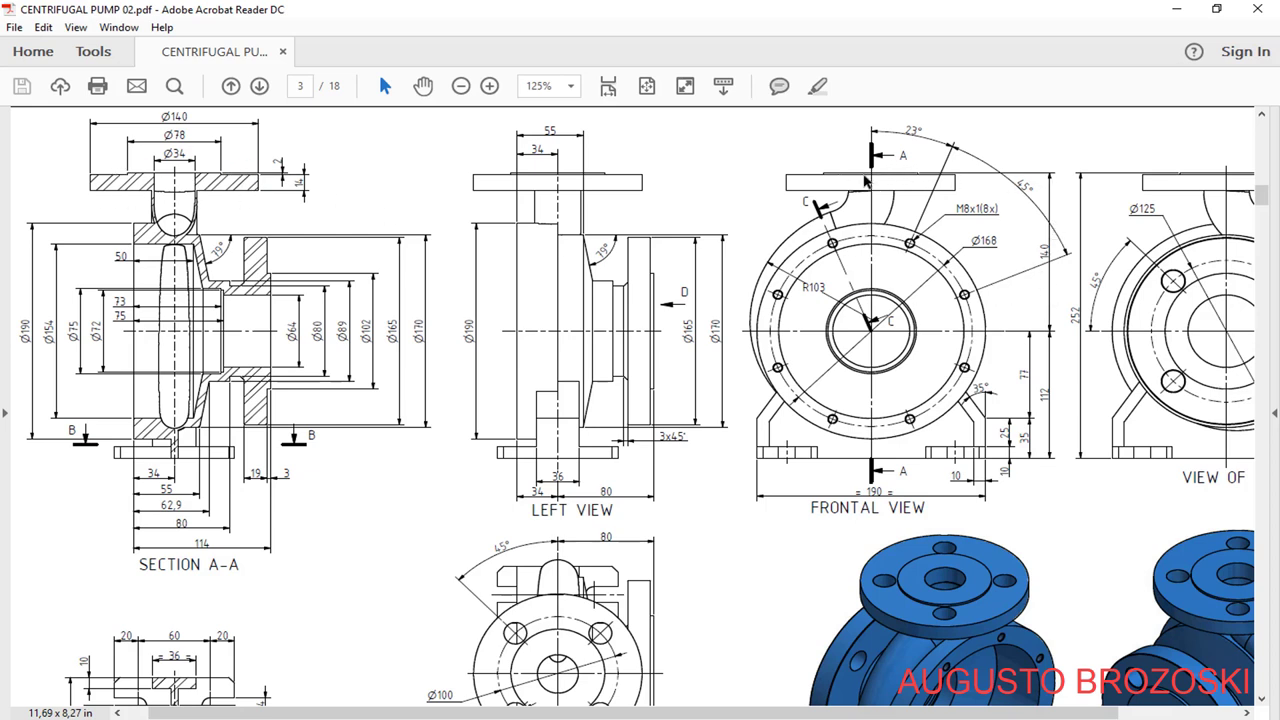
Create an Inferred datum plane offset 140 mm from the XY plane
click(1178, 10)
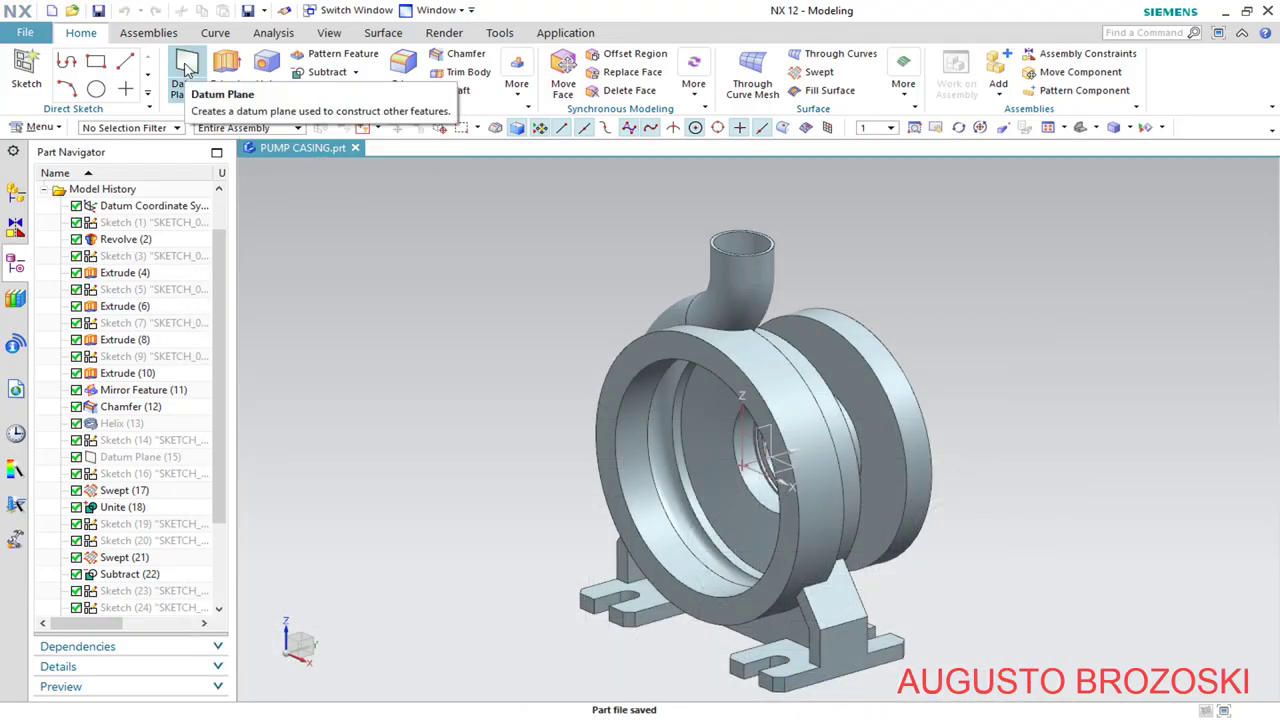
click(187, 68)
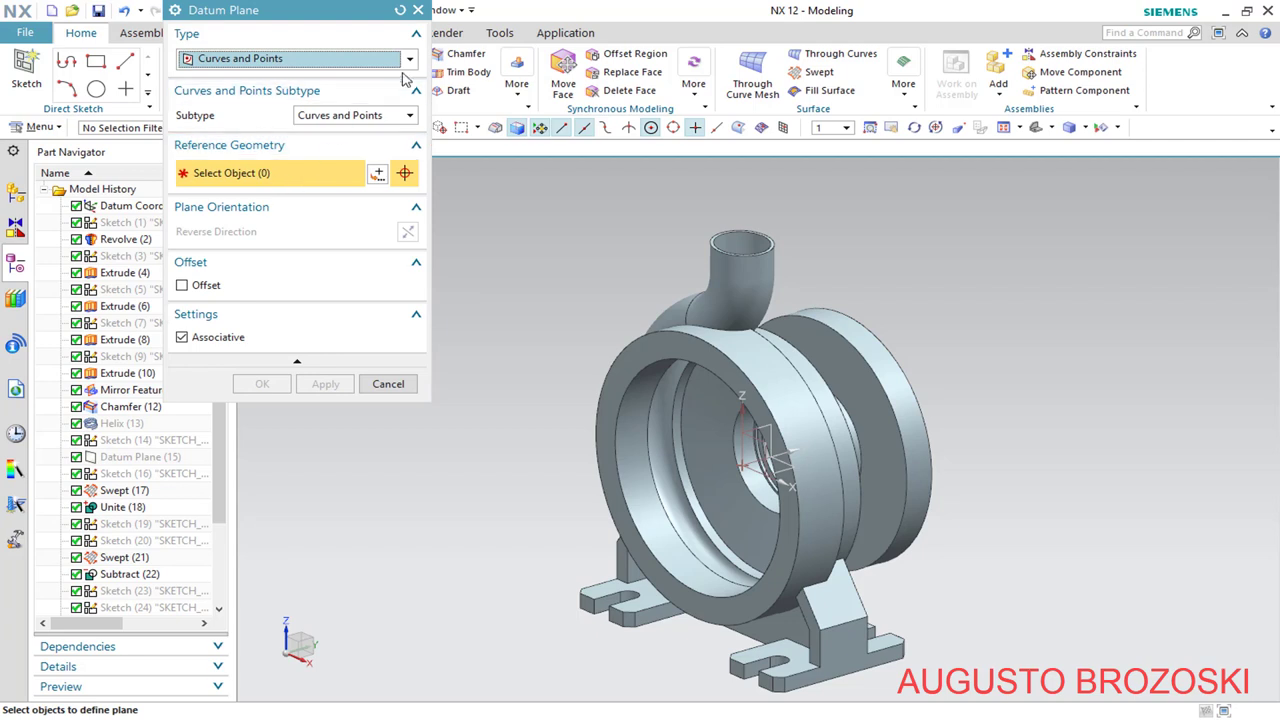
click(409, 60)
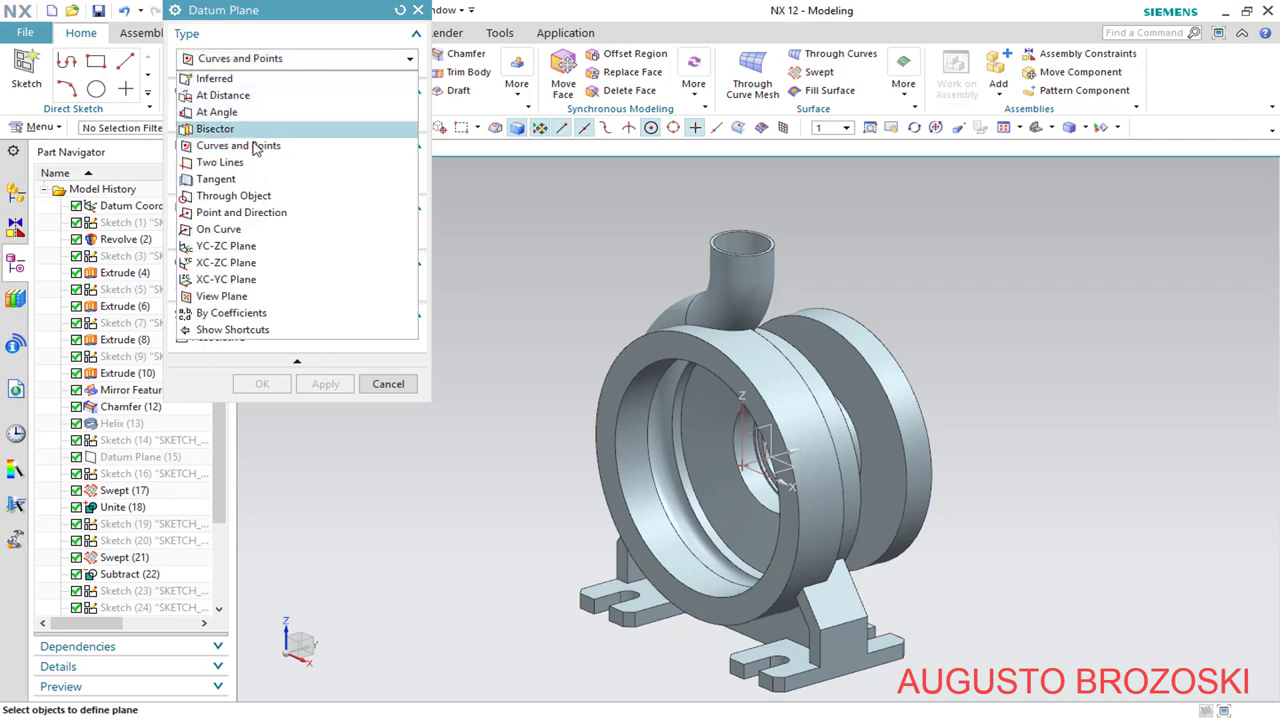
click(215, 79)
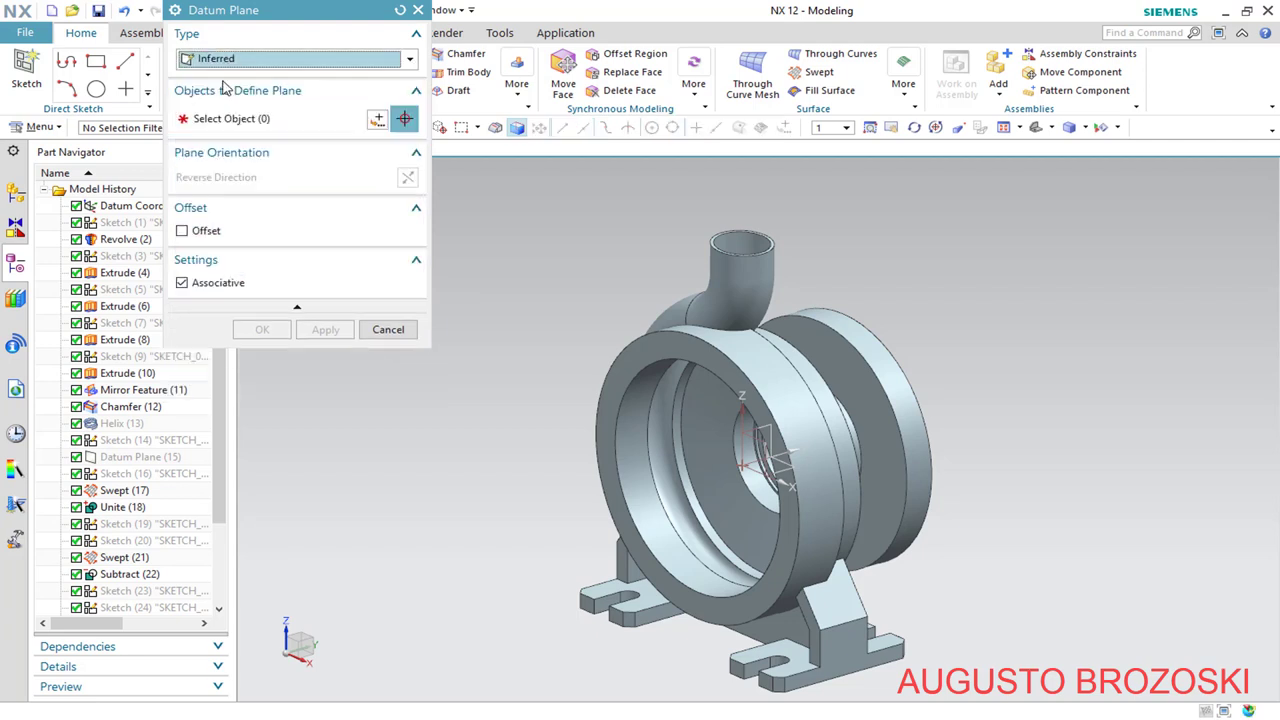
click(778, 455)
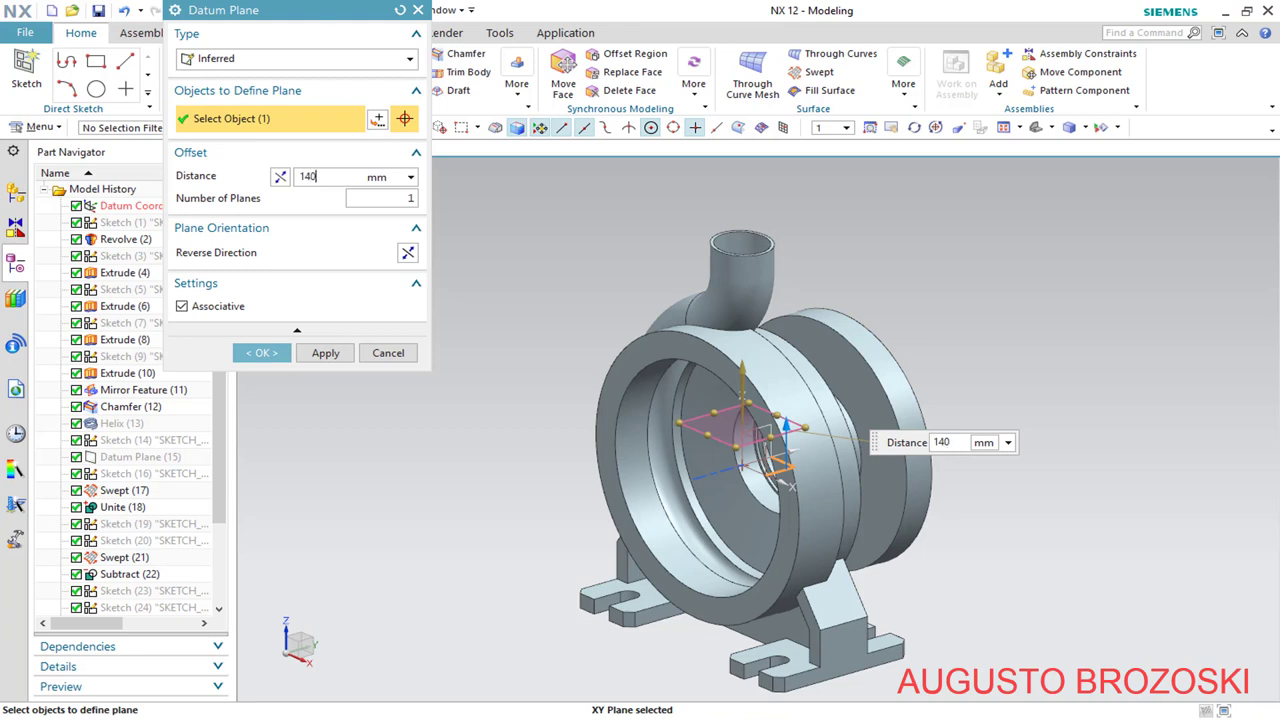
key(Return)
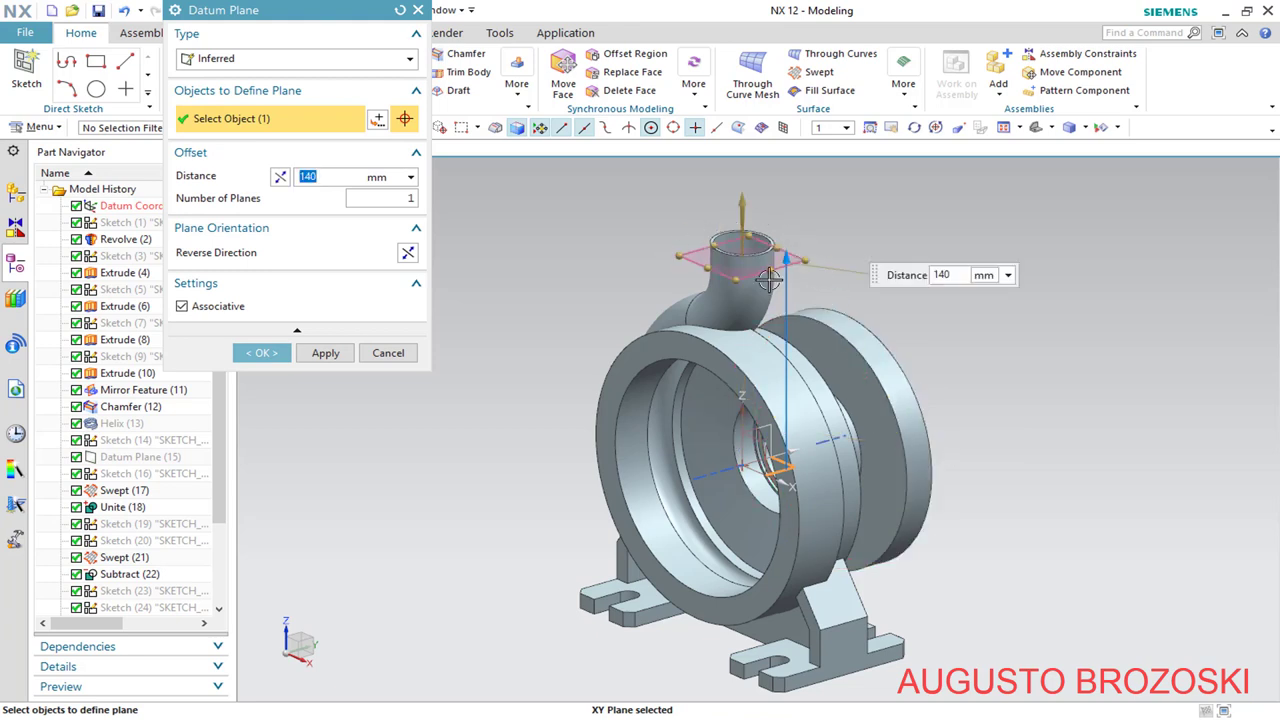
click(262, 353)
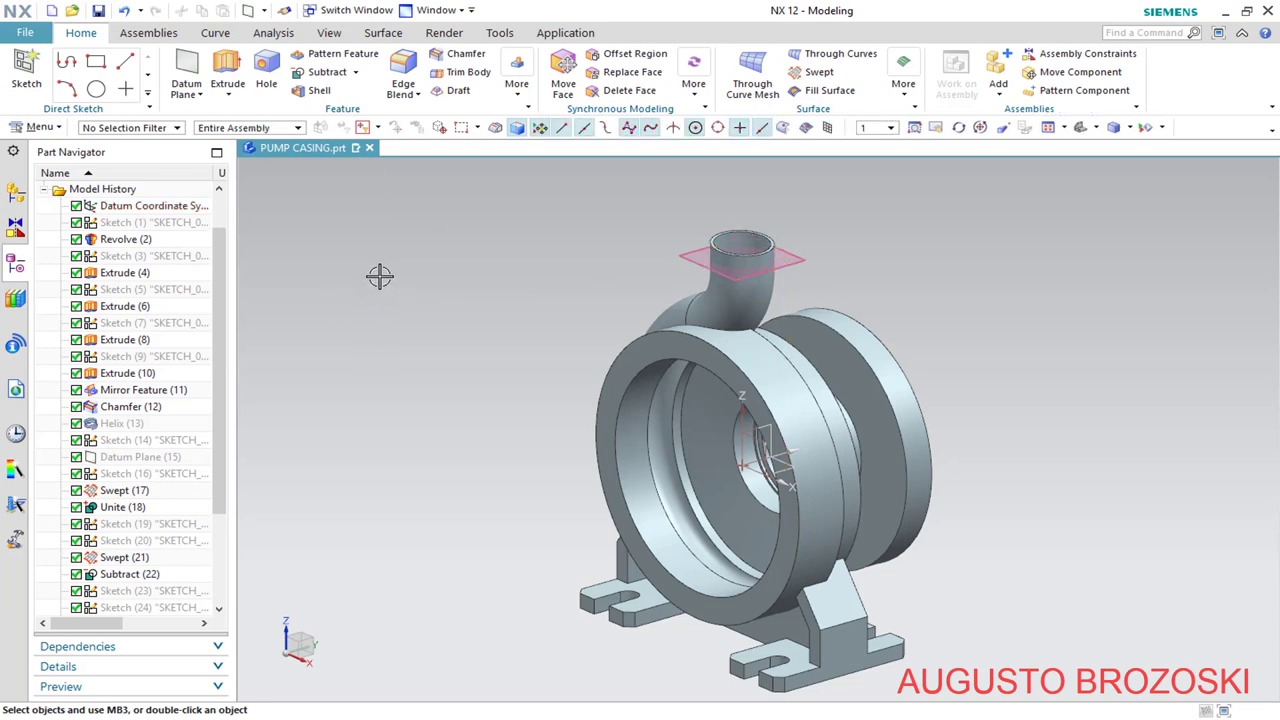
Sketch a circle centred at the origin on the pipe-top datum plane
click(27, 72)
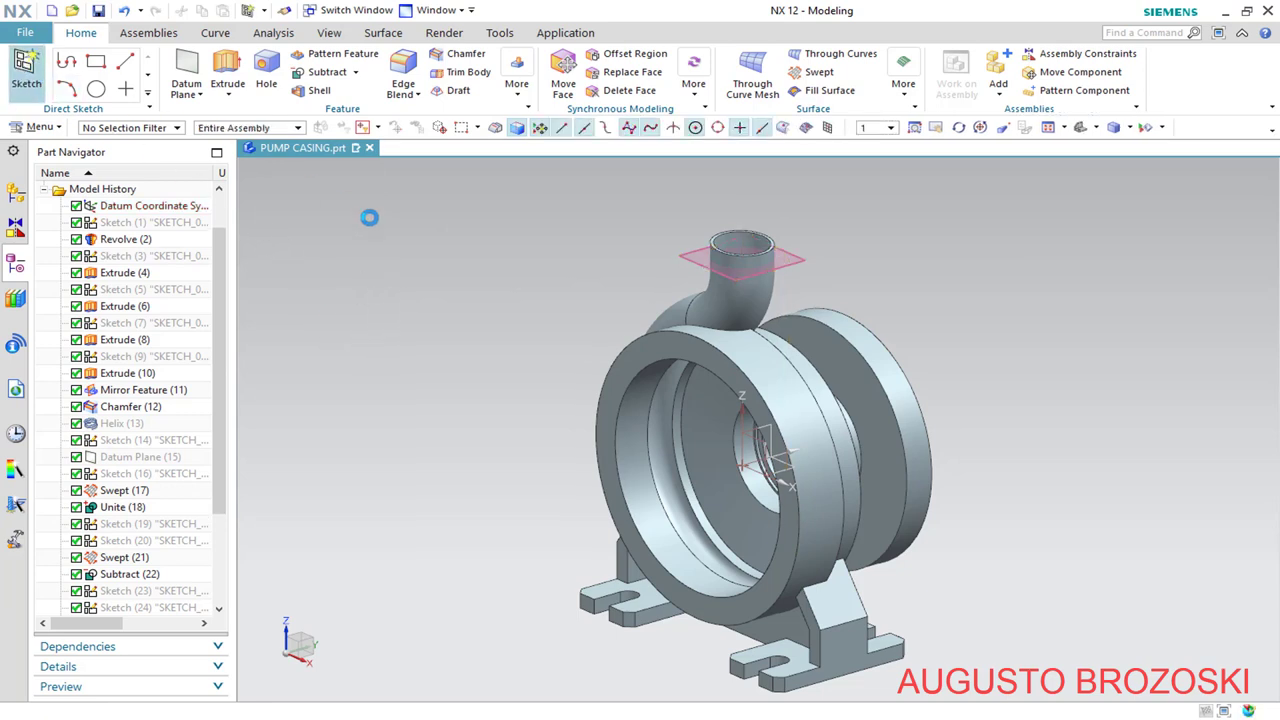
click(687, 260)
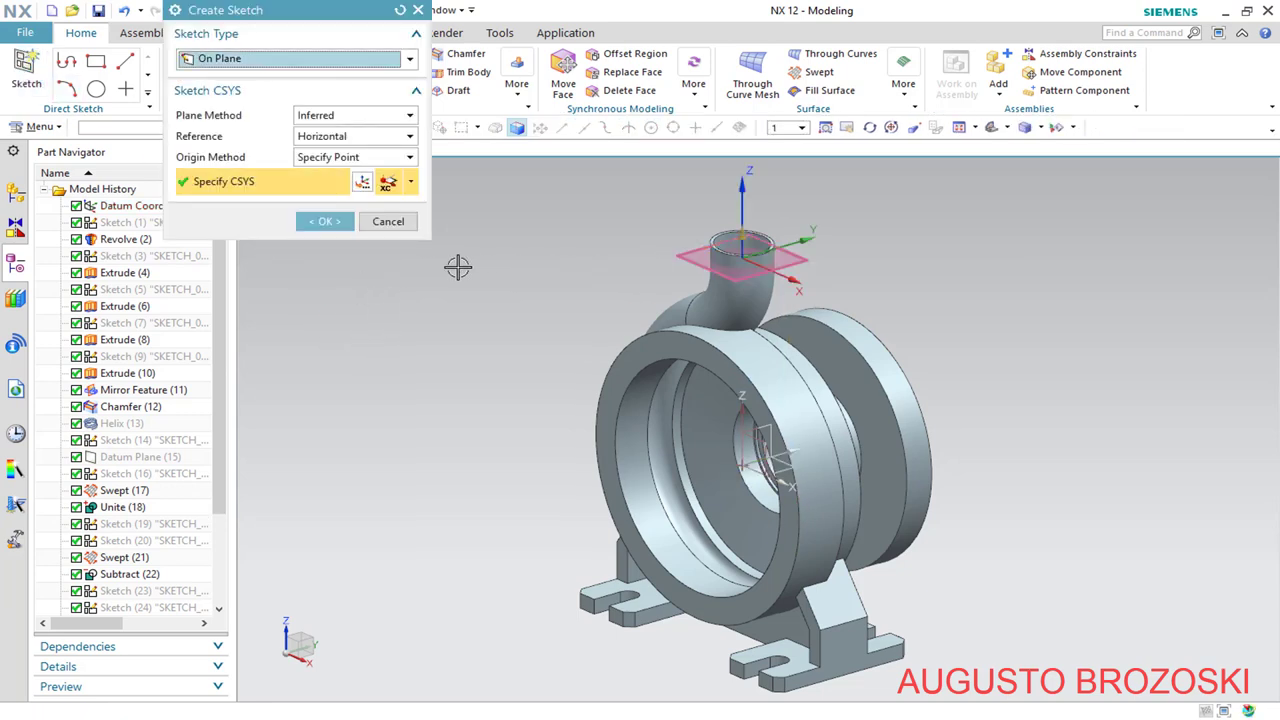
click(330, 223)
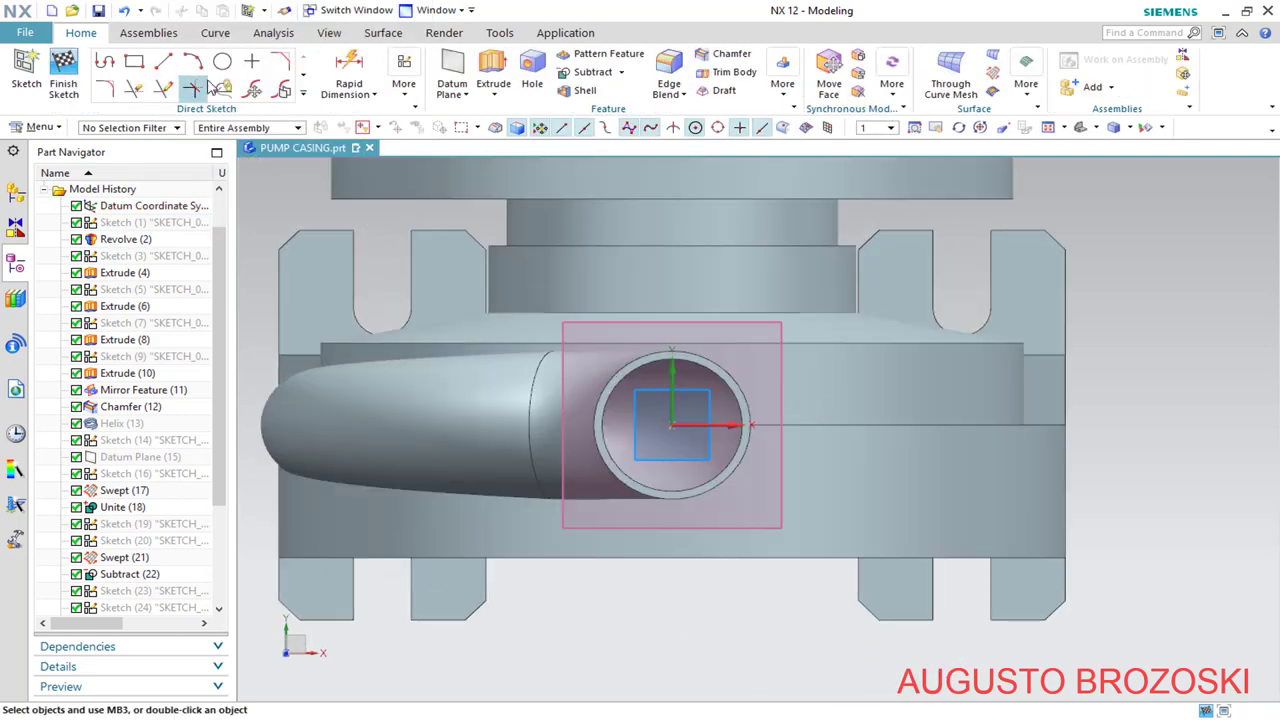
click(222, 61)
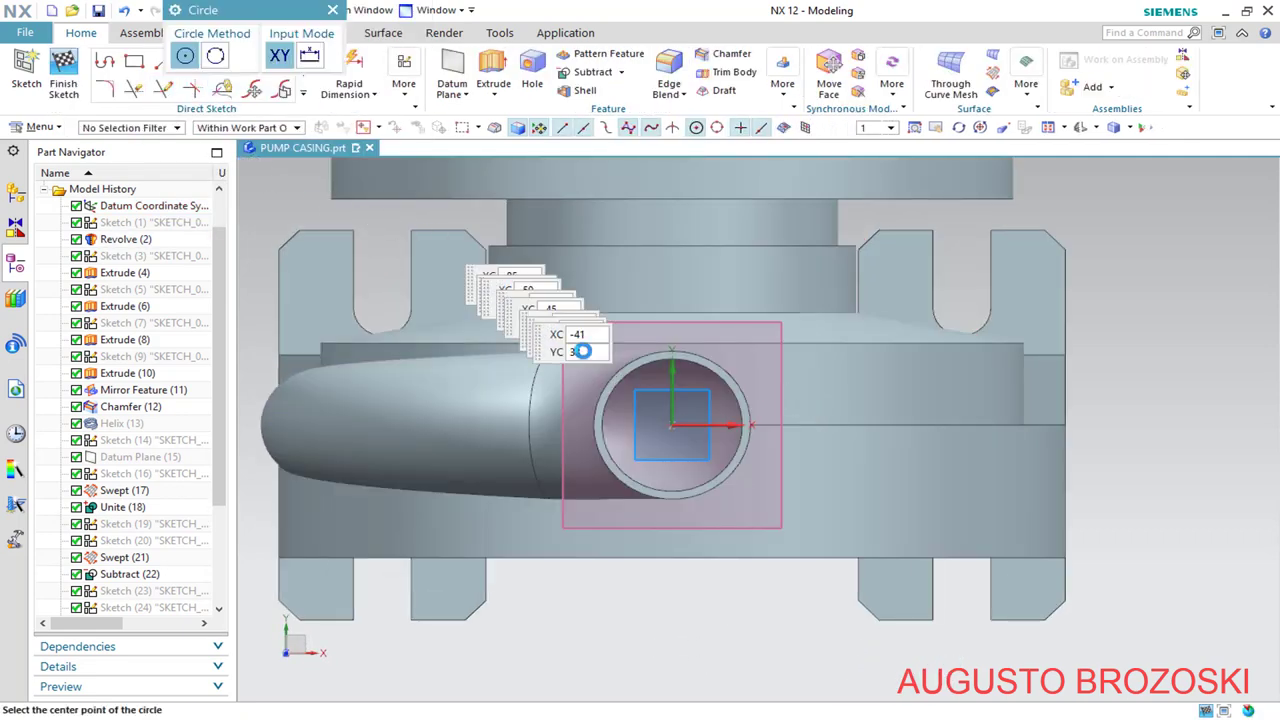
click(673, 424)
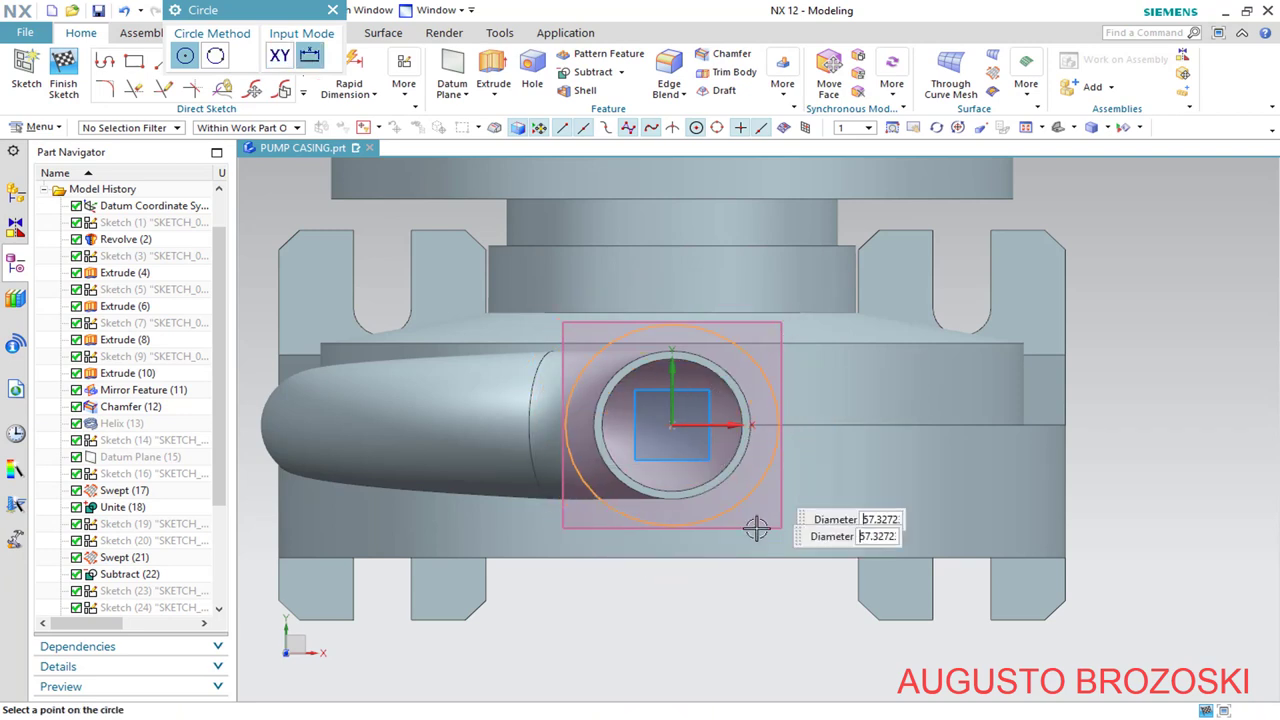
click(736, 592)
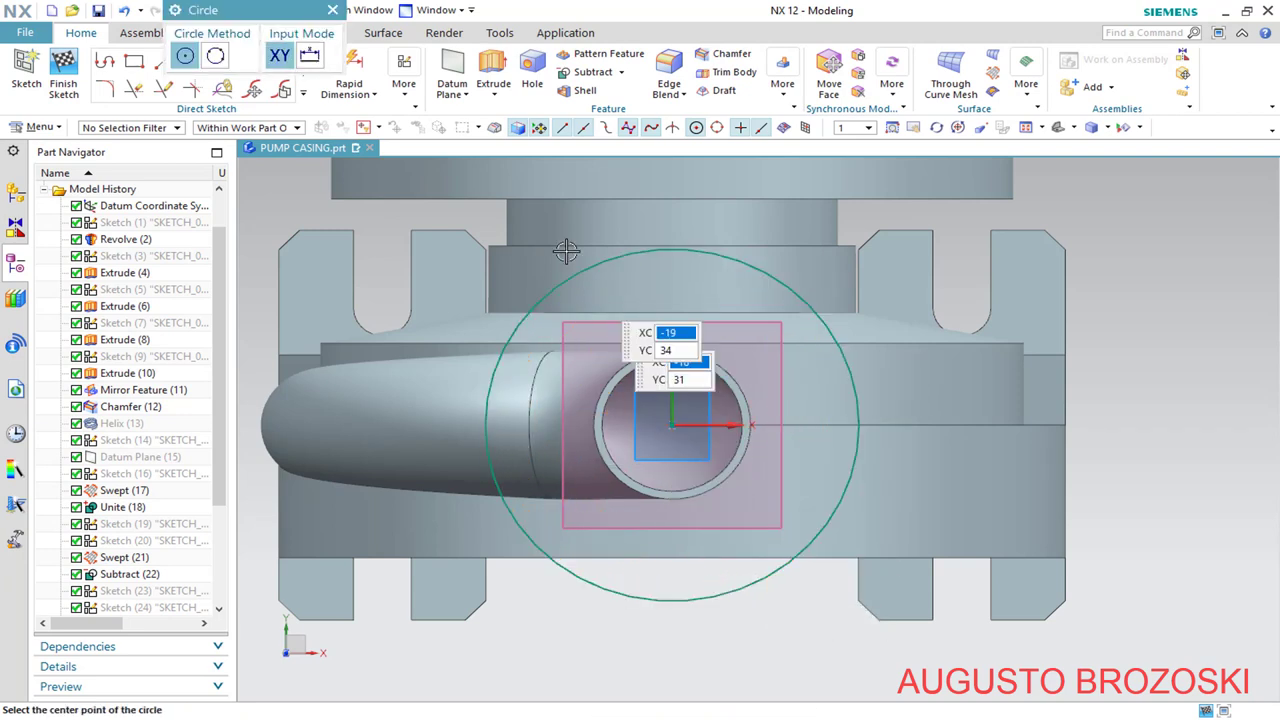
click(332, 10)
Dimension the circle to 50 diameter and finish the sketch
click(349, 75)
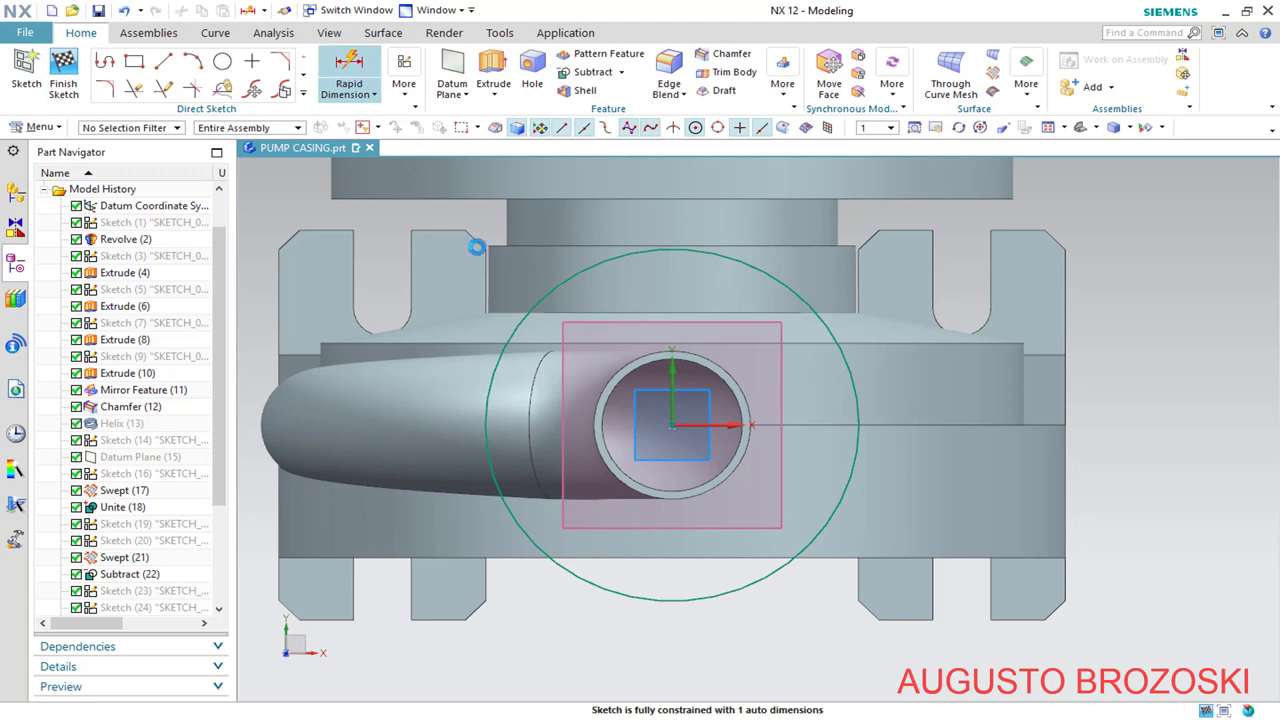
click(667, 594)
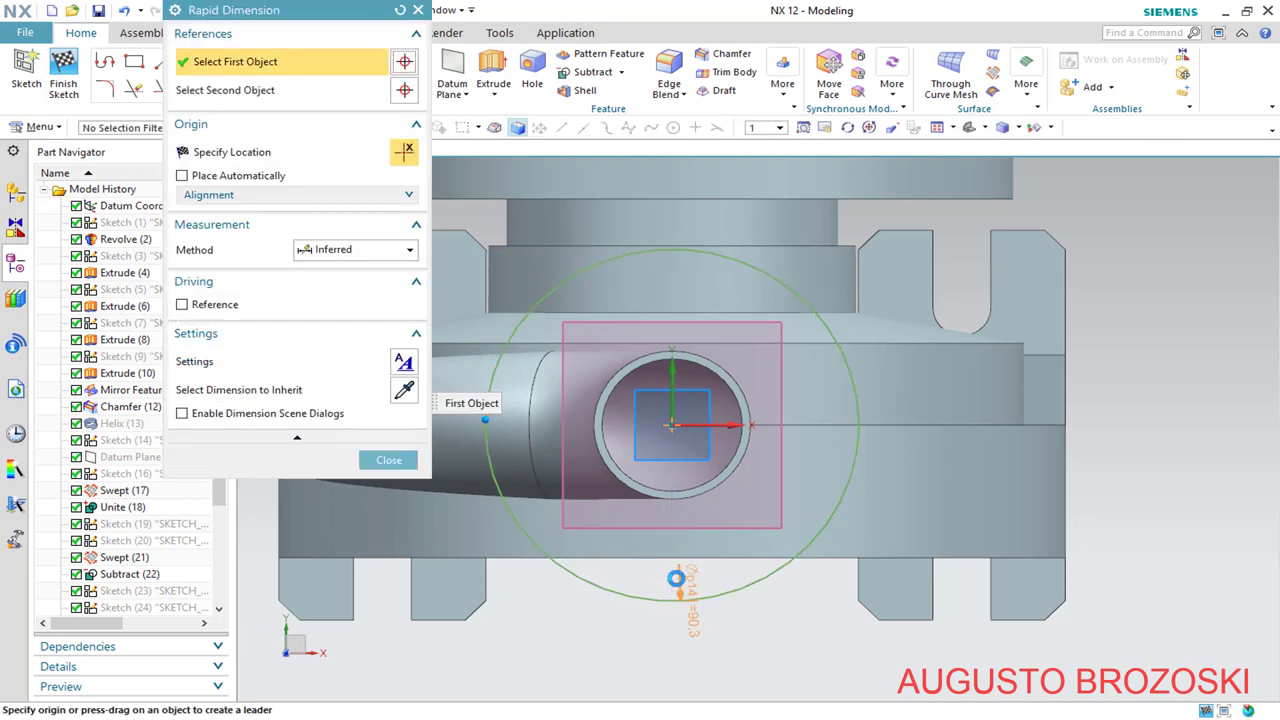
click(758, 626)
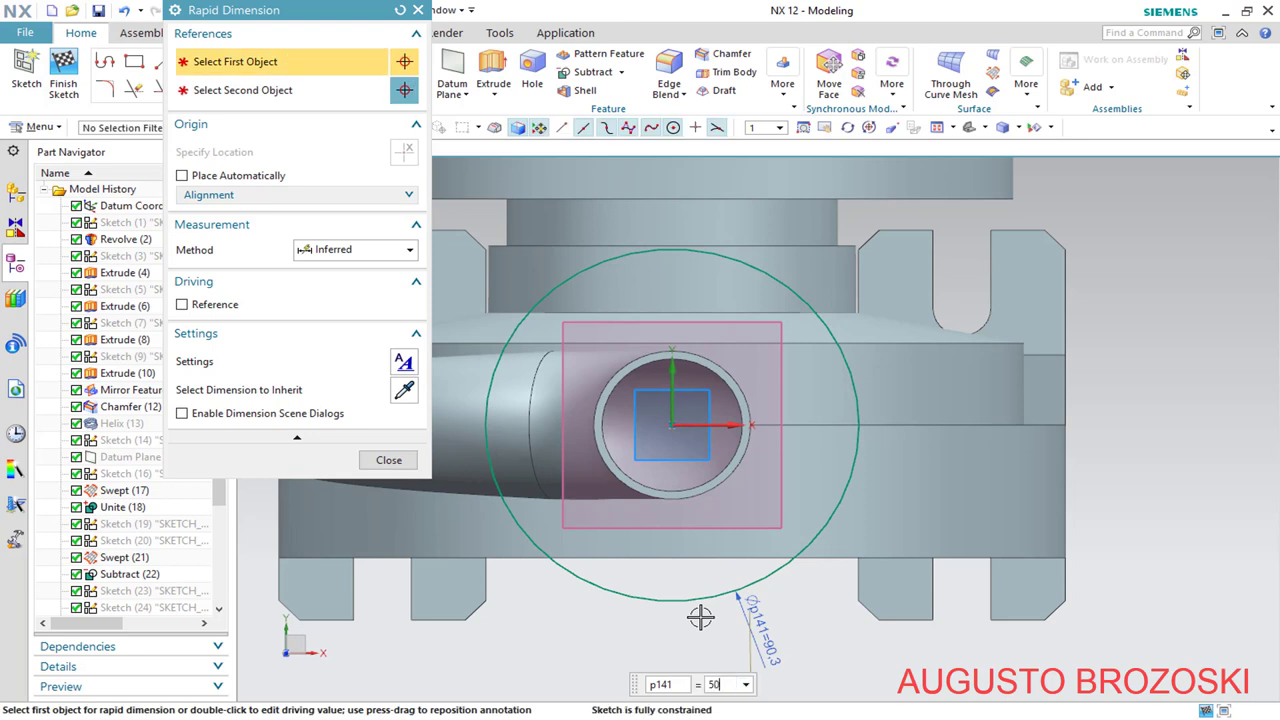
text(50)
key(Return)
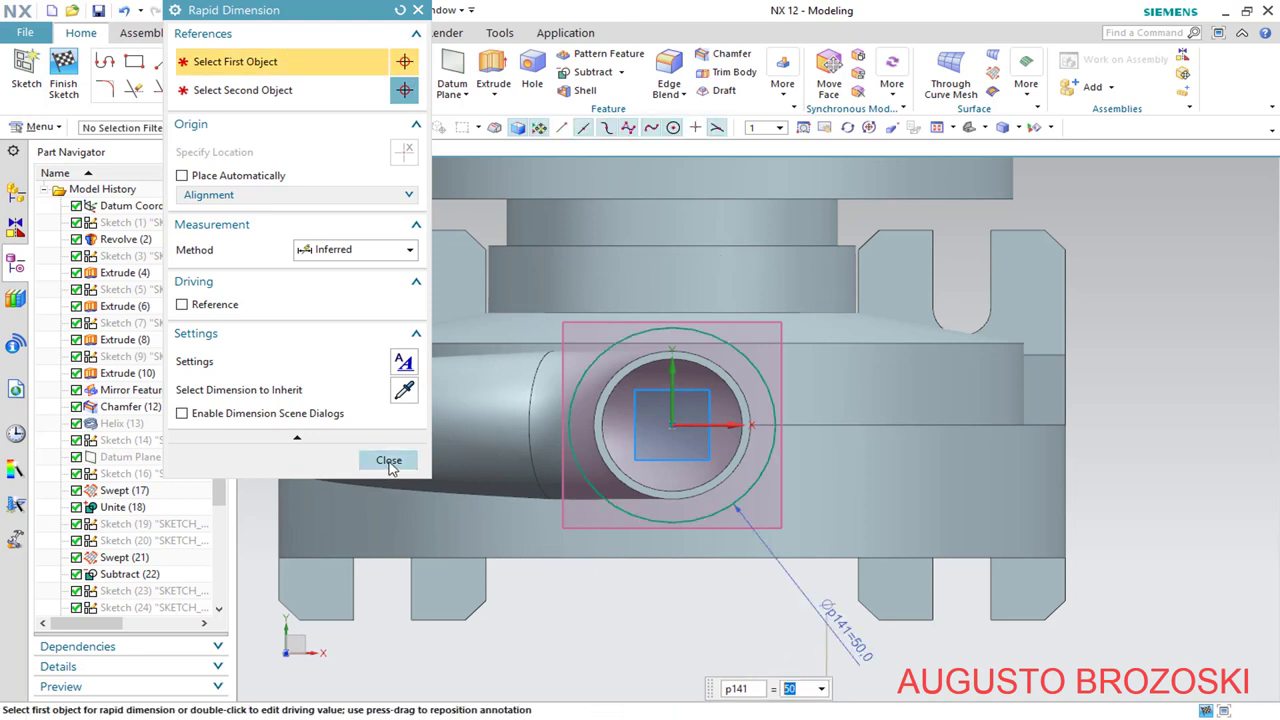
click(389, 461)
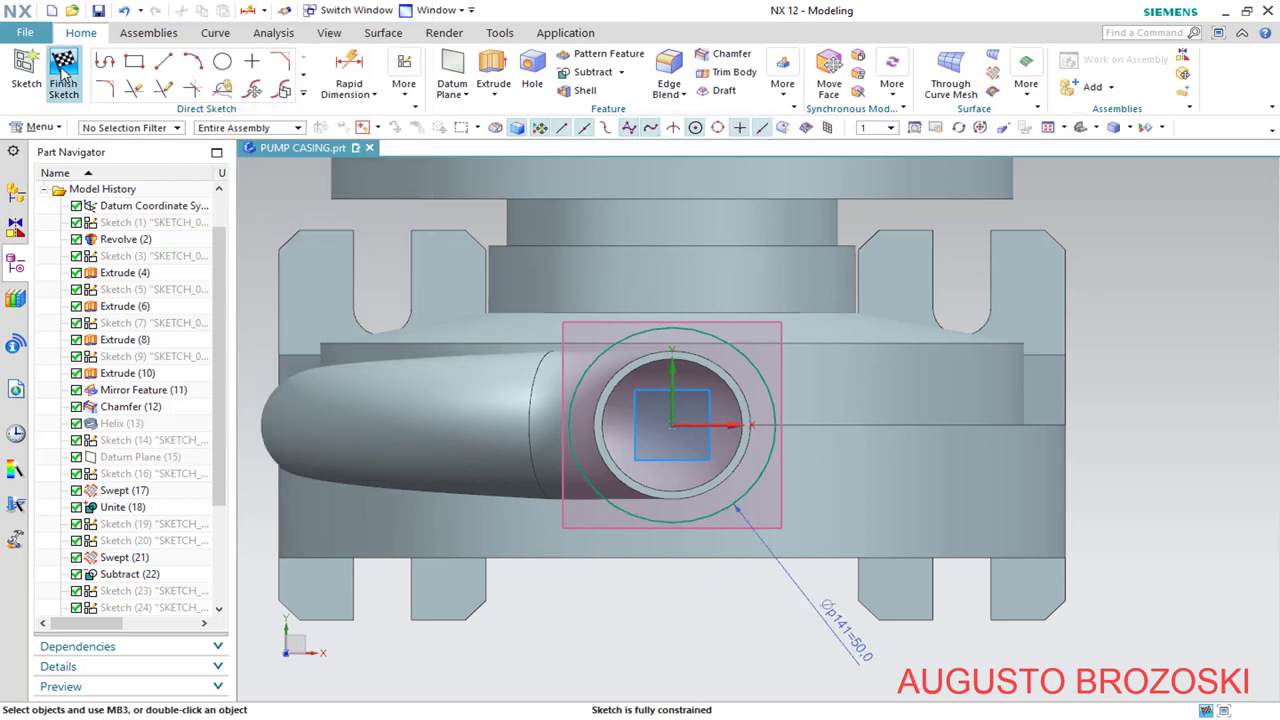
key(ctrl+q)
Extrude the 50 mm circle to an end distance of 15 mm, subtracting from the casing body
scroll(754, 200, up, 5)
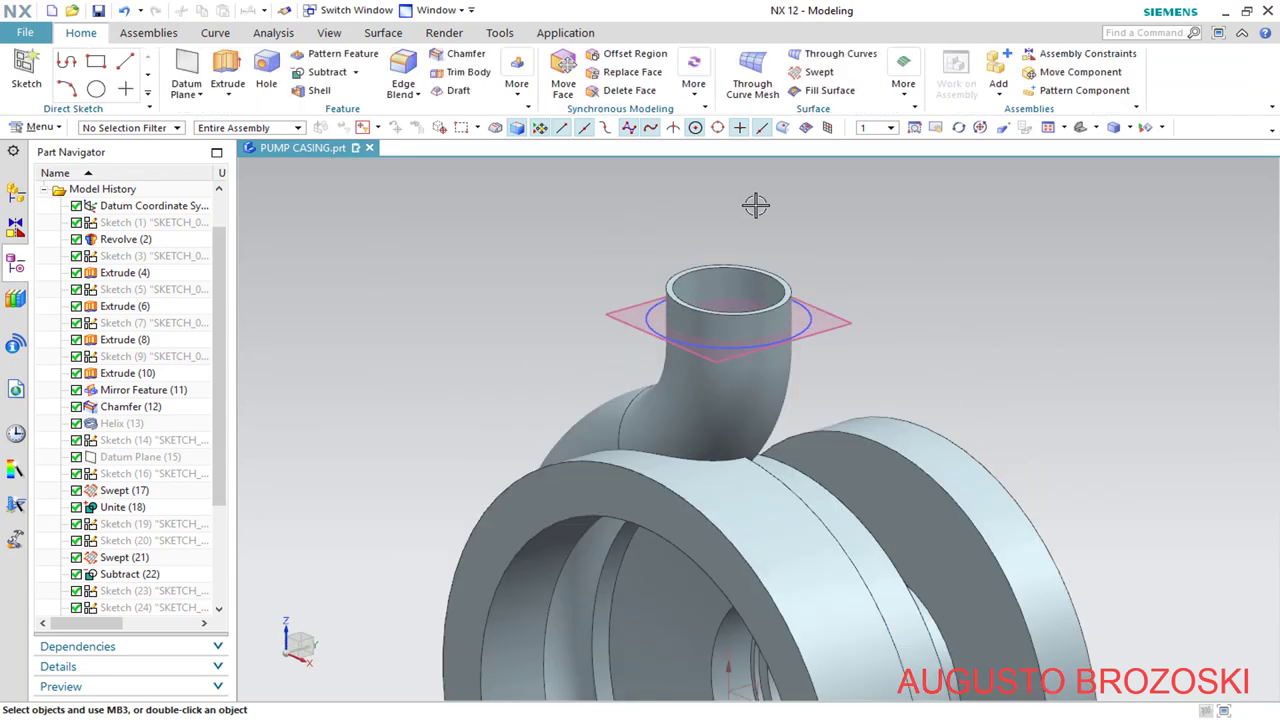
click(227, 66)
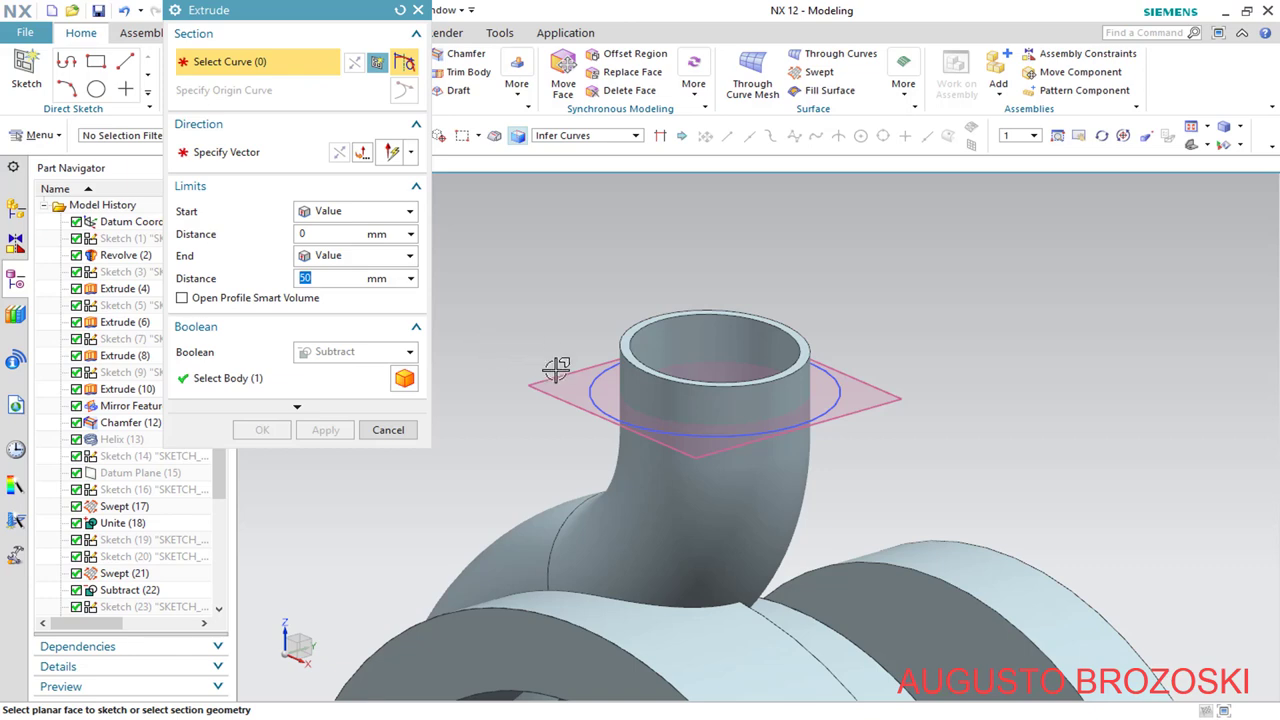
click(588, 374)
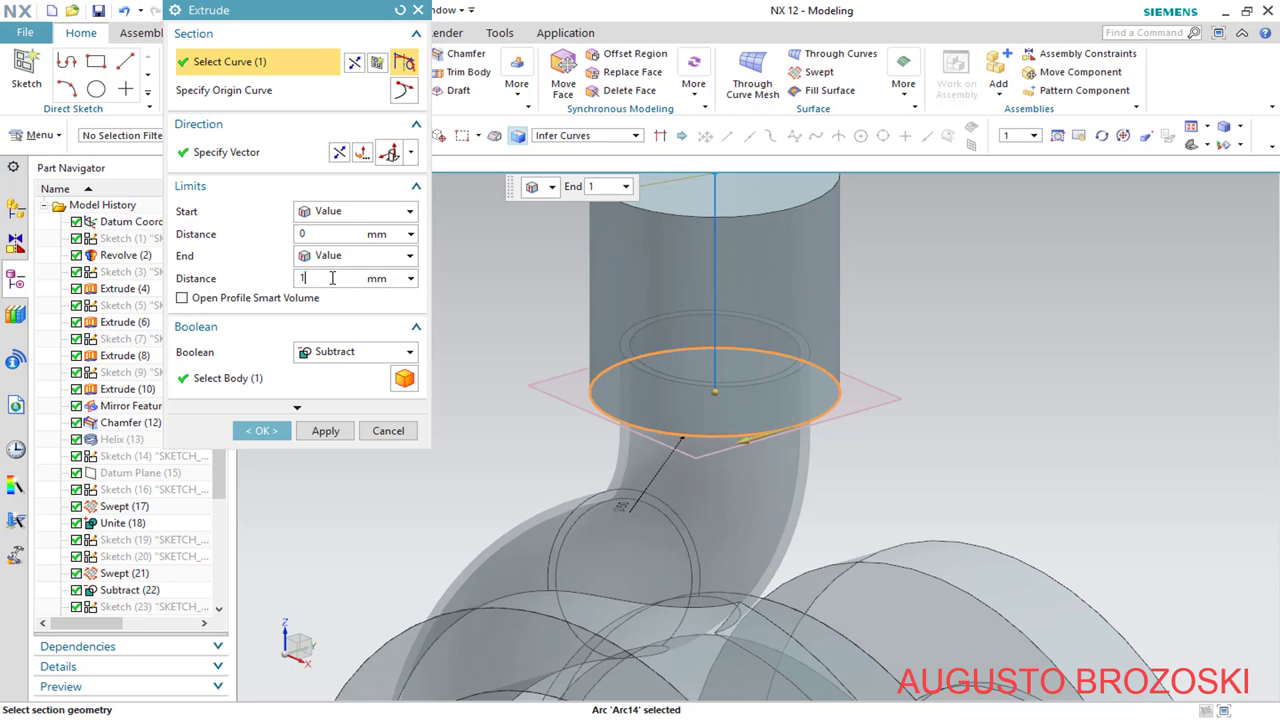
key(Return)
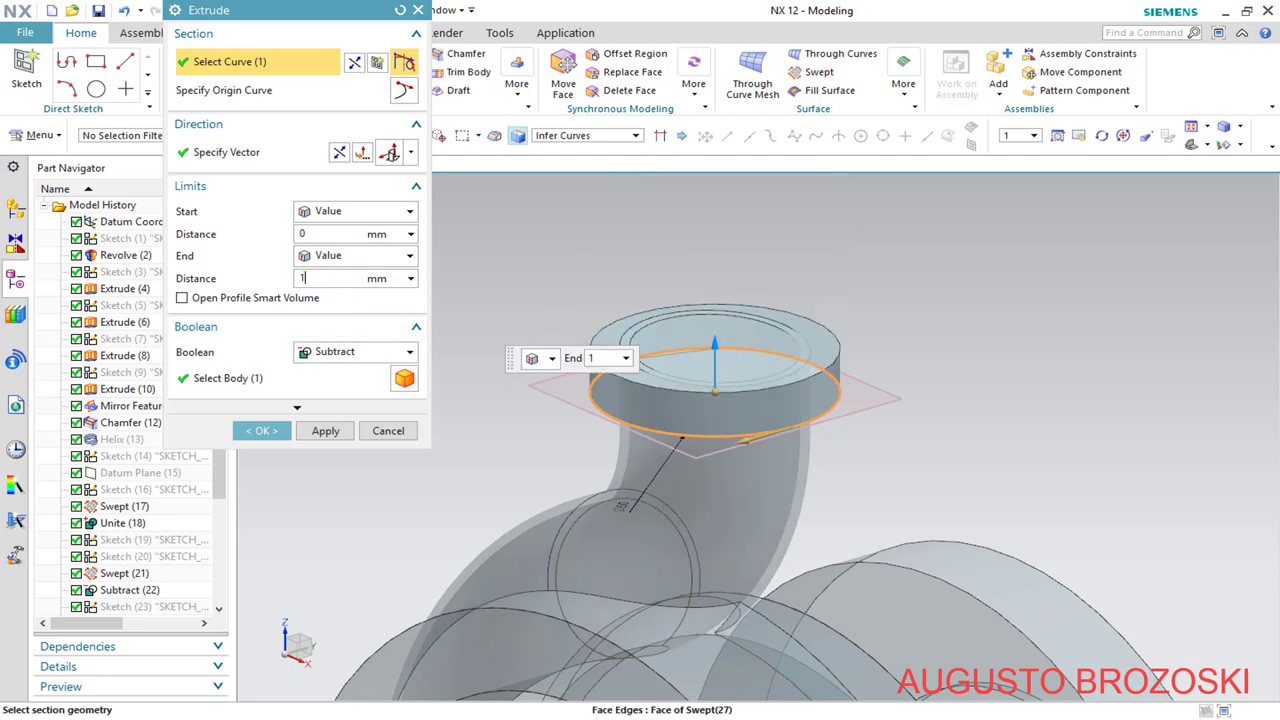
key(Return)
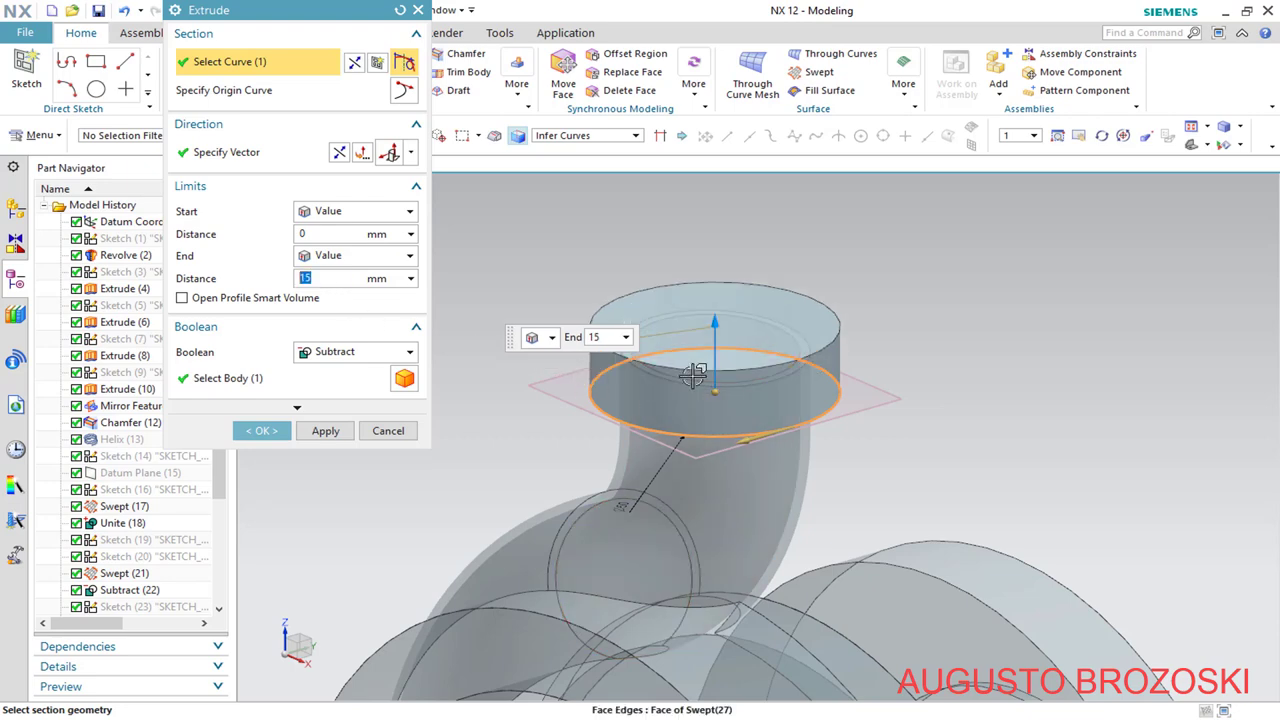
click(1209, 146)
click(1228, 190)
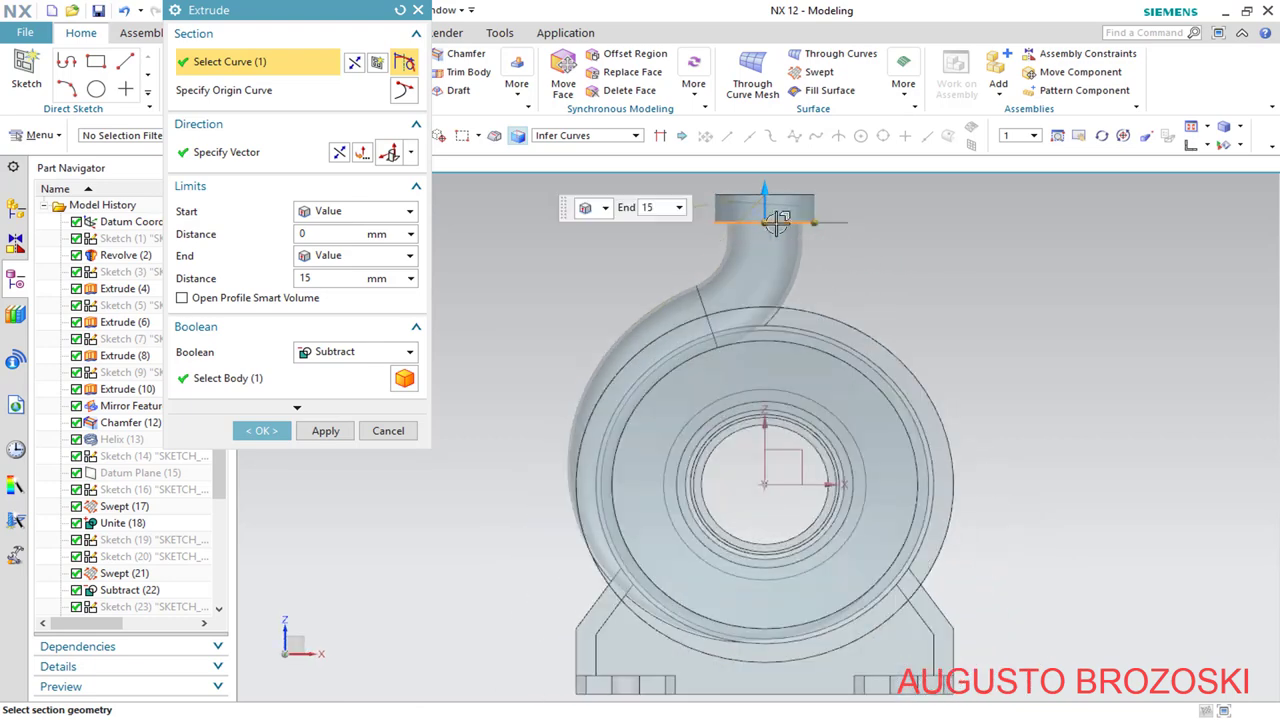
scroll(700, 240, up, 5)
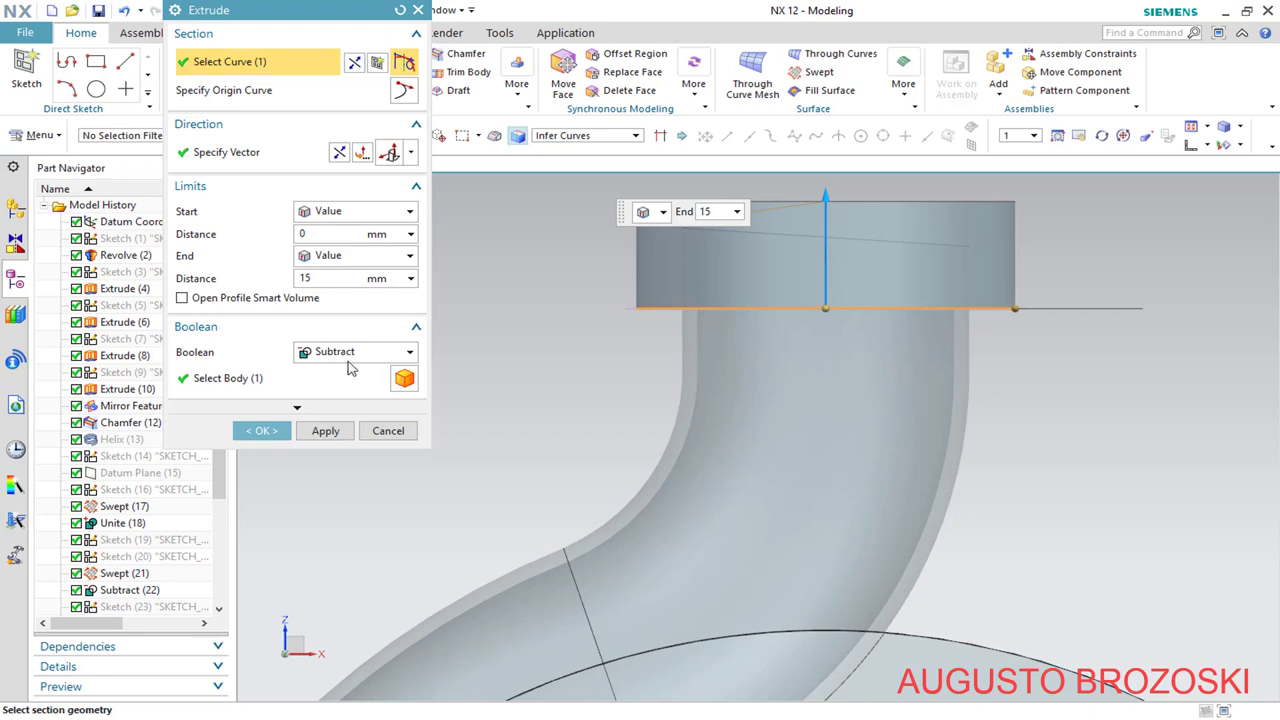
click(276, 381)
Apply the 15 mm subtracting extrusion and orbit to an angled view
click(265, 433)
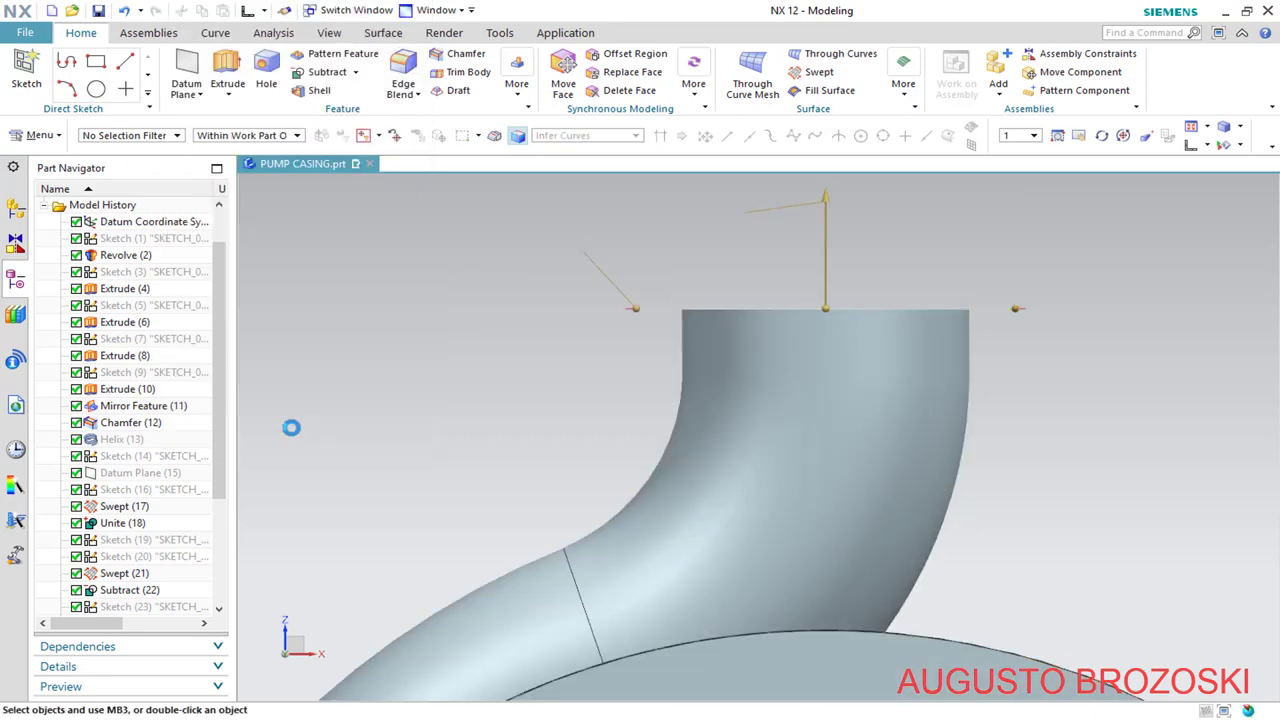
scroll(700, 350, down, 4)
middle_drag(793, 329, 803, 249)
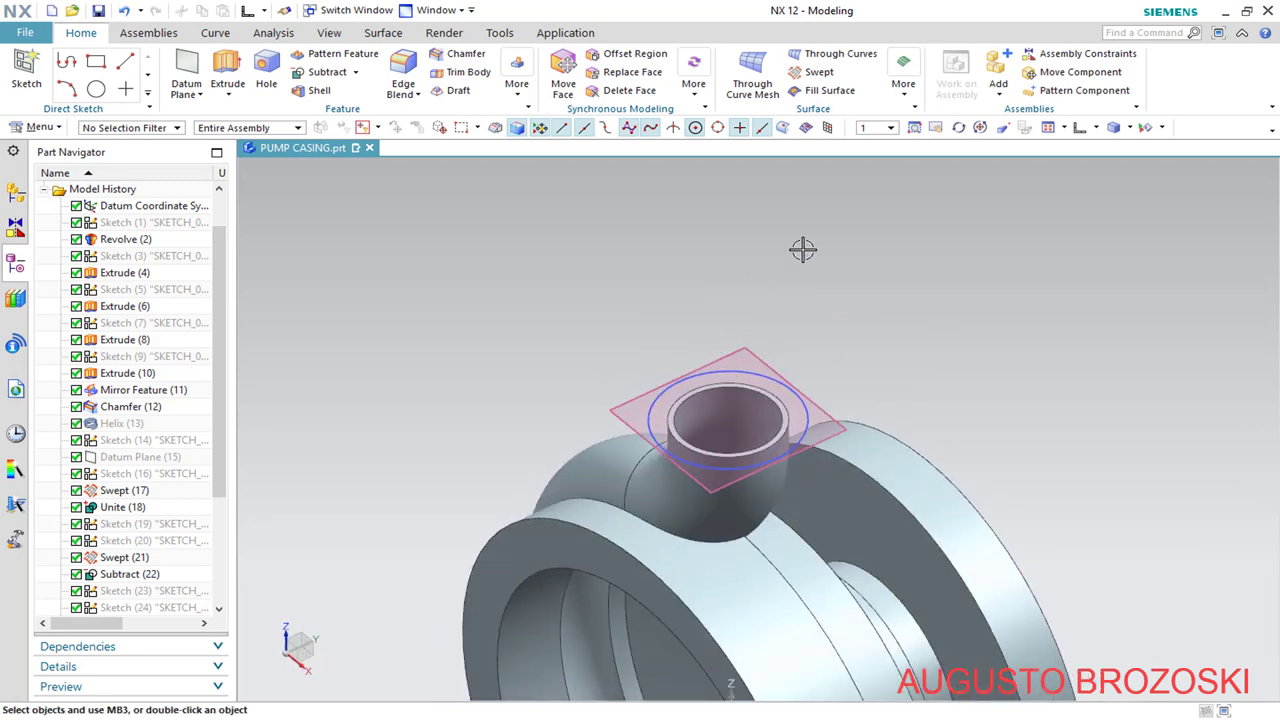
Switch to isometric view, save PUMP CASING, and check the centrifugal pump drawing PDF
click(1097, 128)
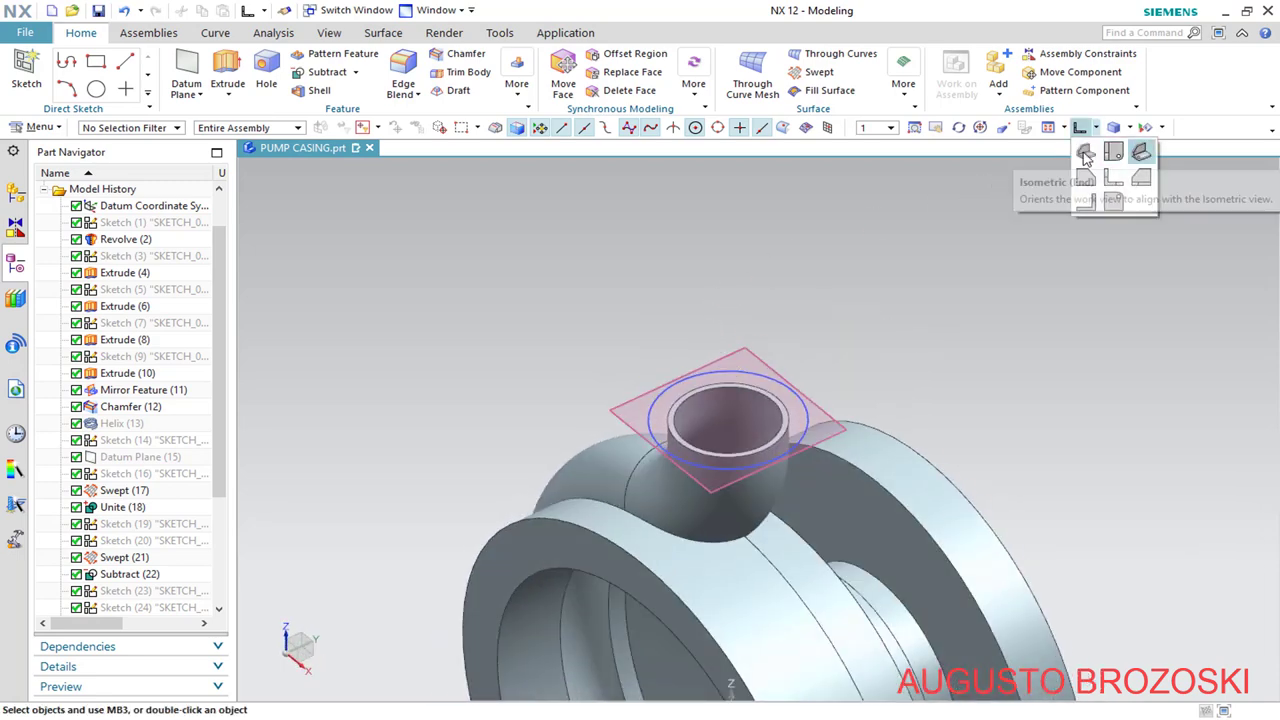
click(1141, 153)
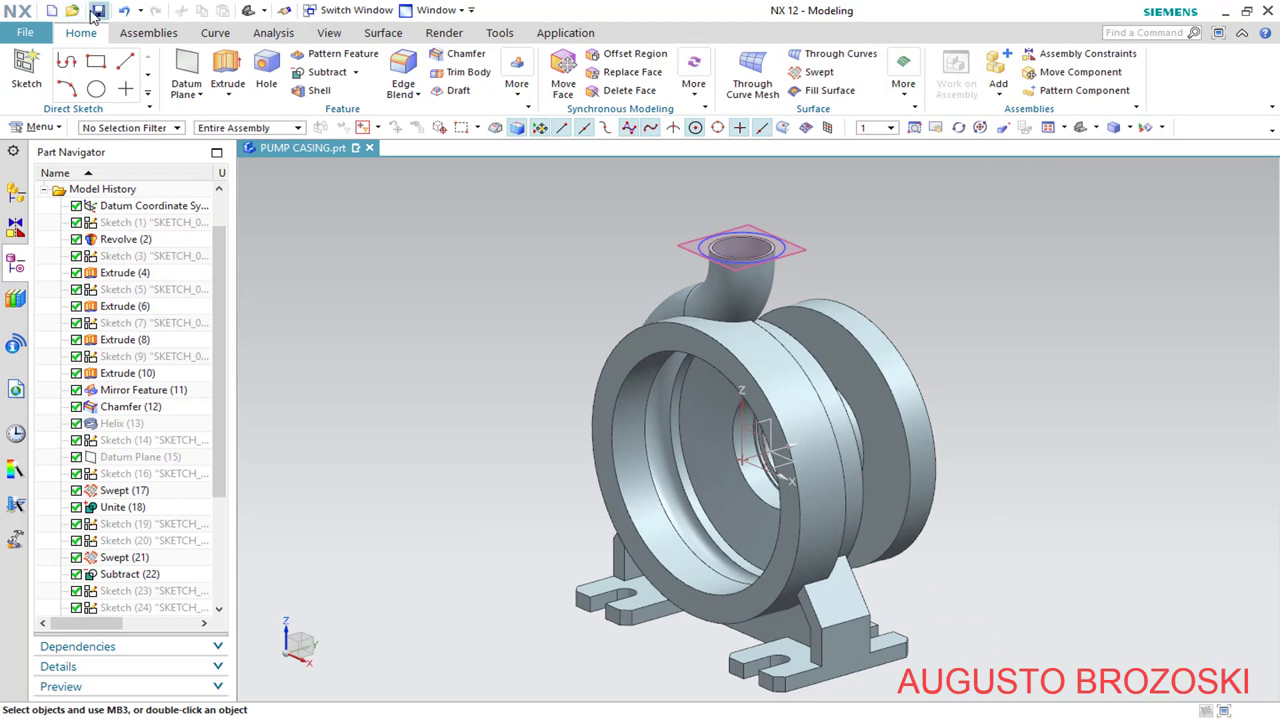
click(97, 10)
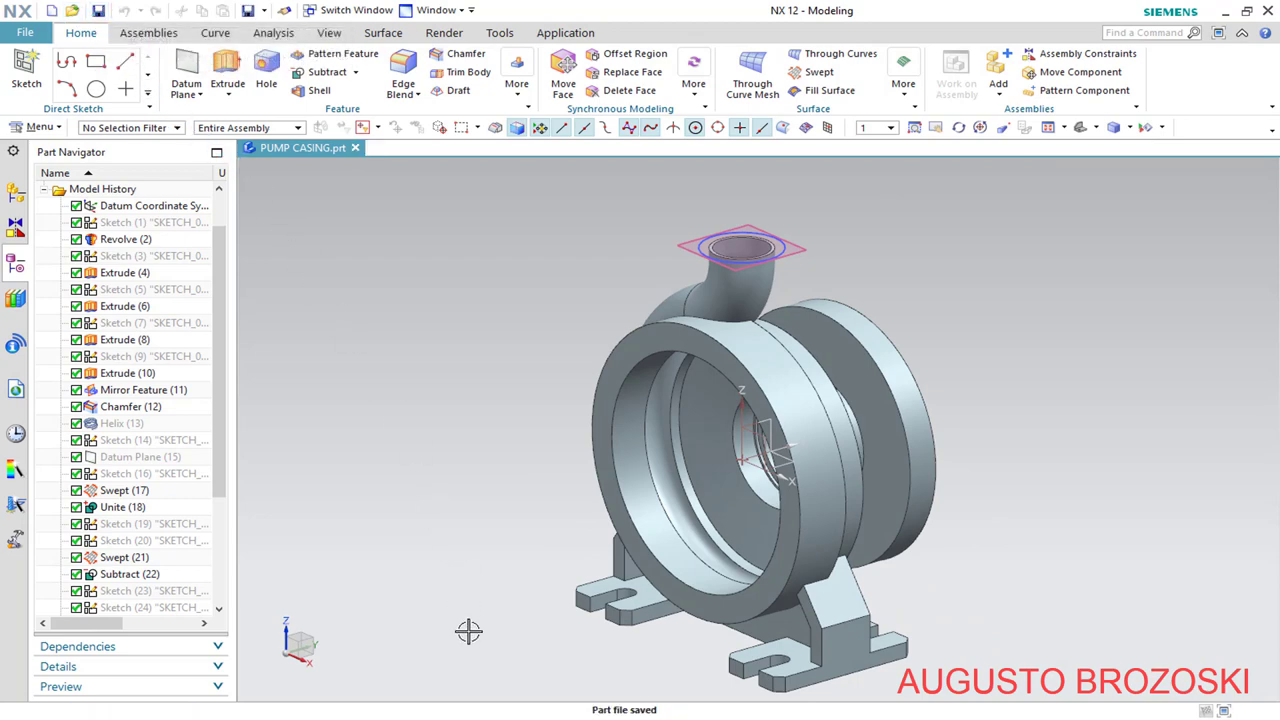
key(alt+Tab)
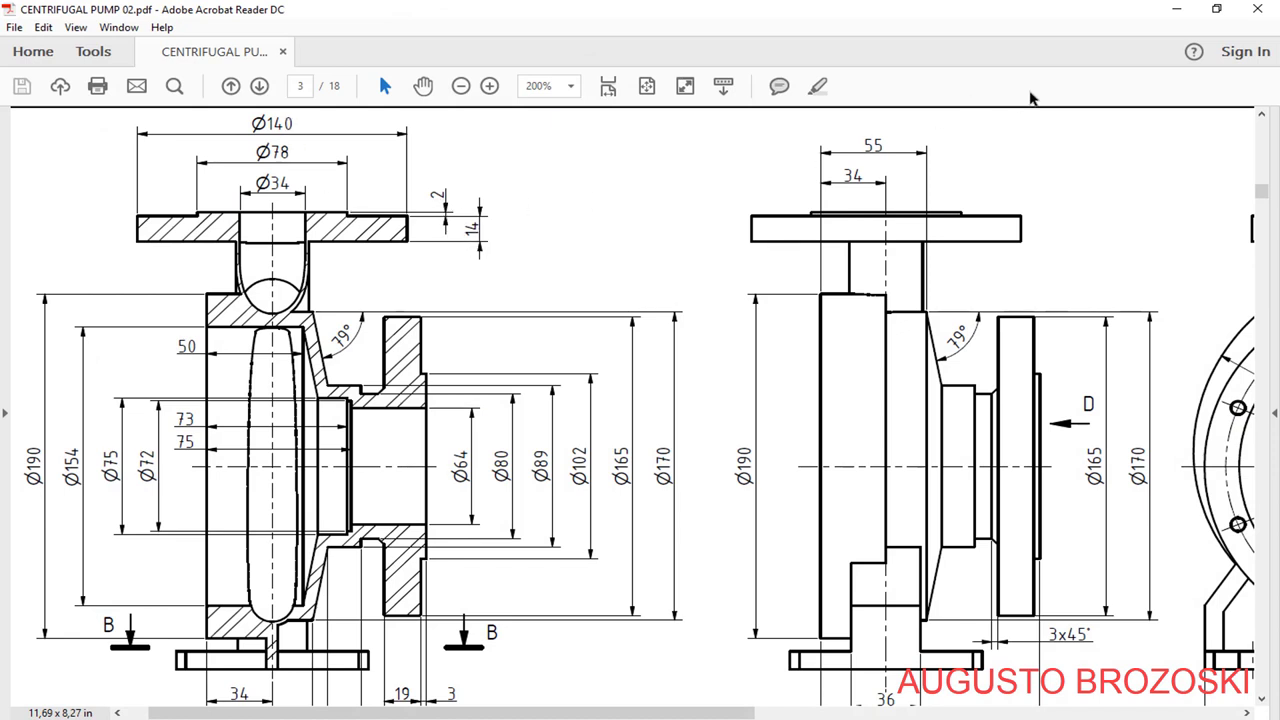
click(1177, 13)
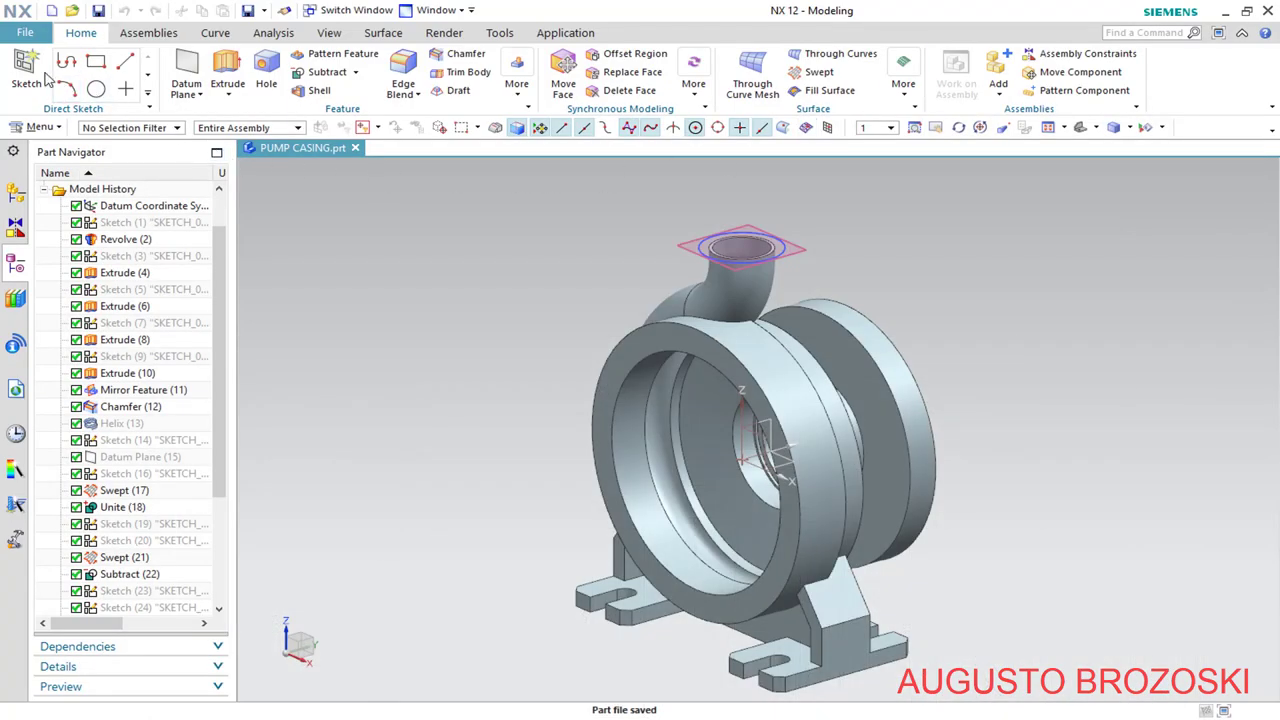
Start a new sketch on the pipe-top datum plane
click(28, 68)
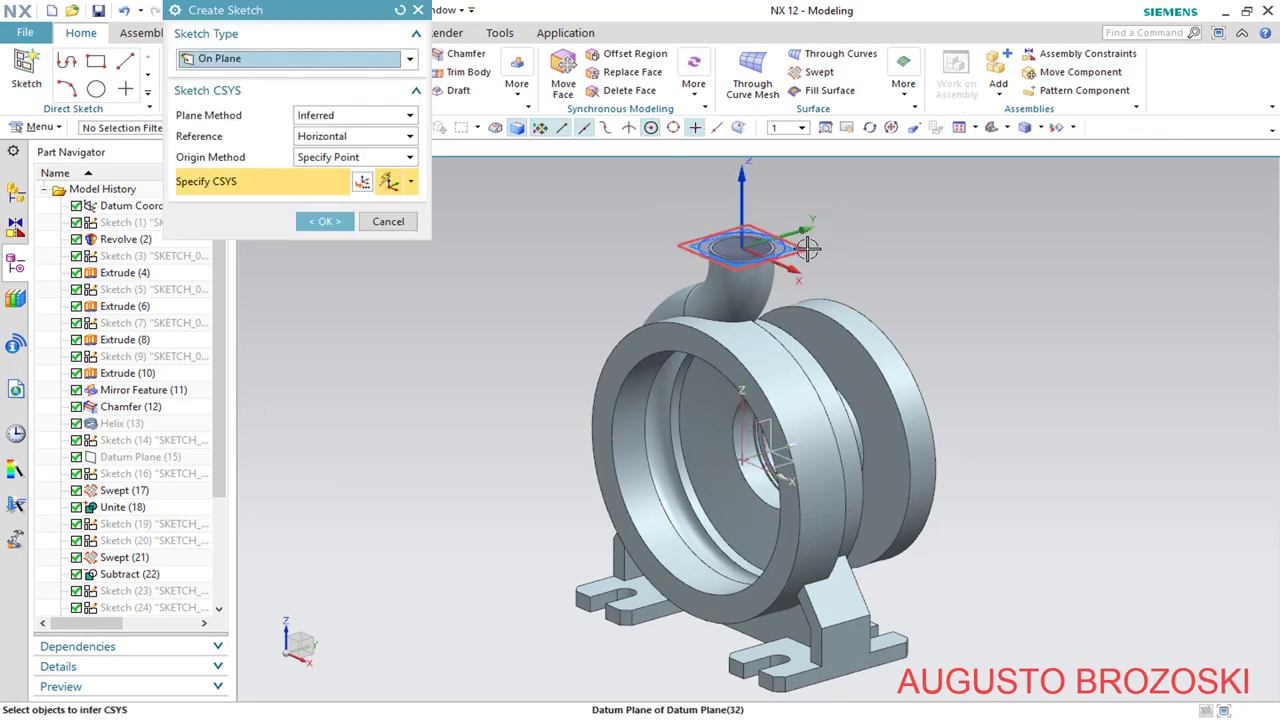
click(807, 248)
click(340, 224)
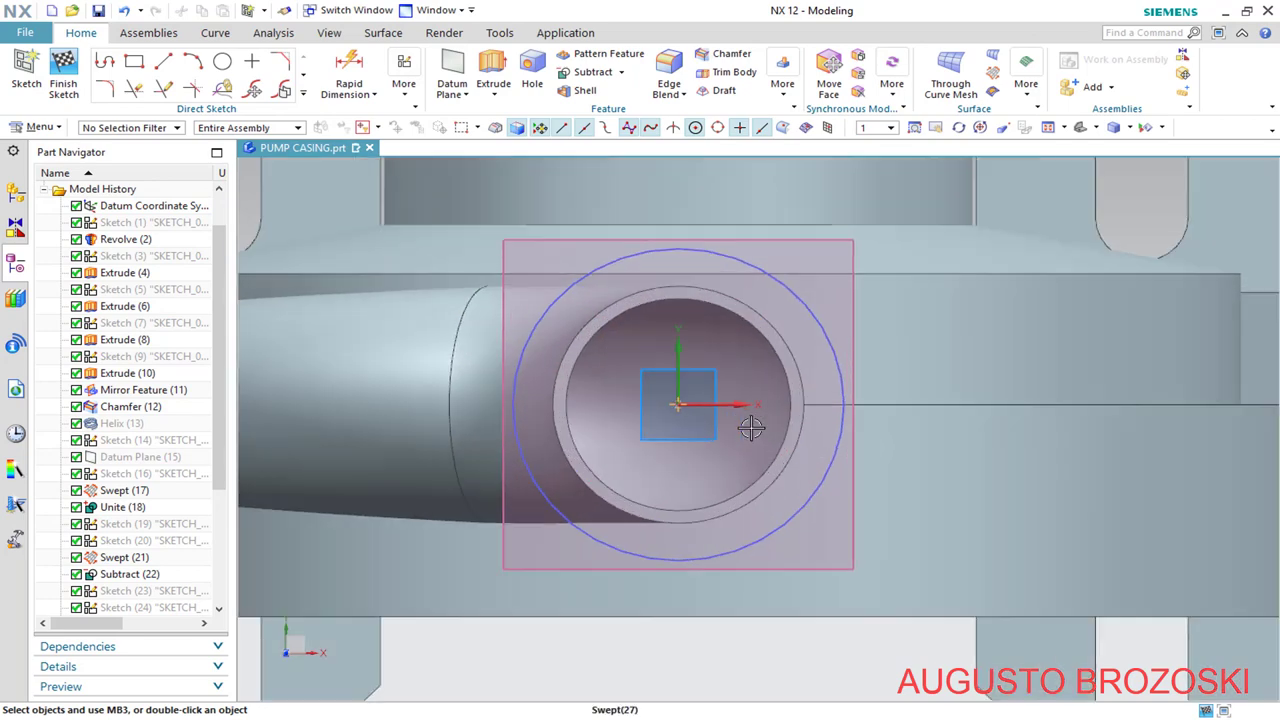
scroll(751, 428, down, 2)
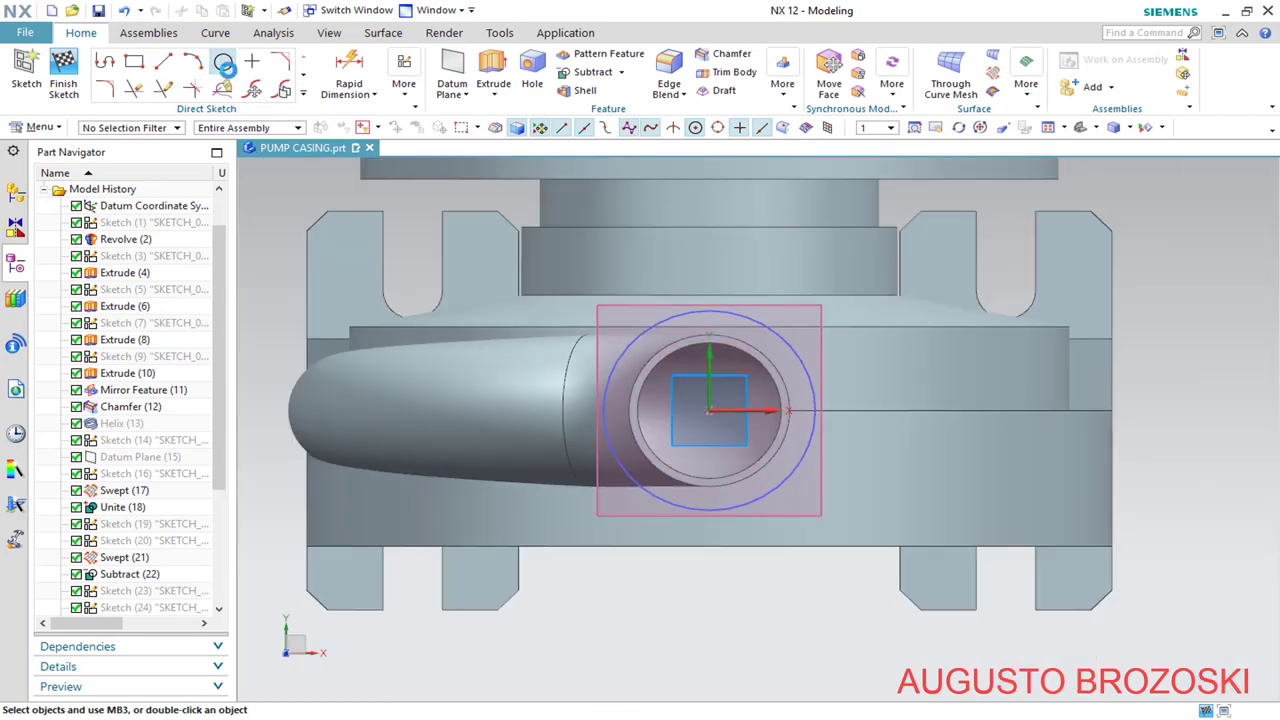
Draw a large circle centred on the pipe hole's centre
click(224, 63)
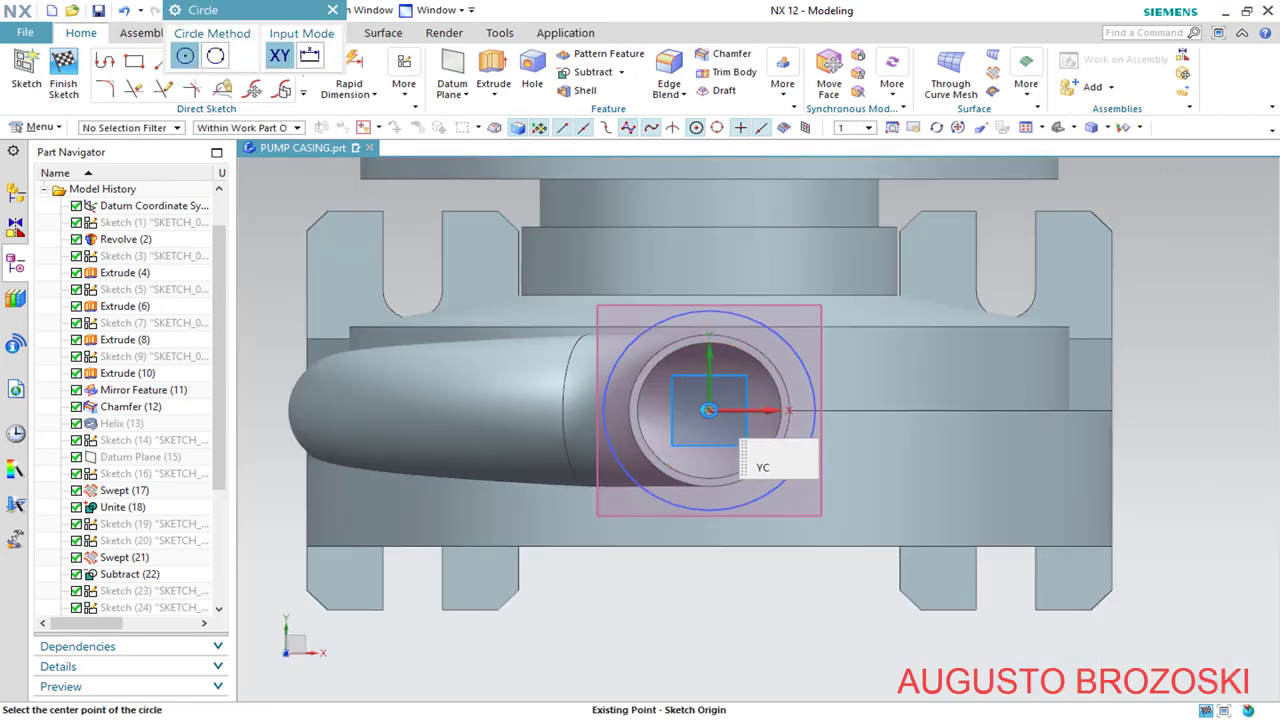
click(708, 410)
scroll(708, 410, up, 3)
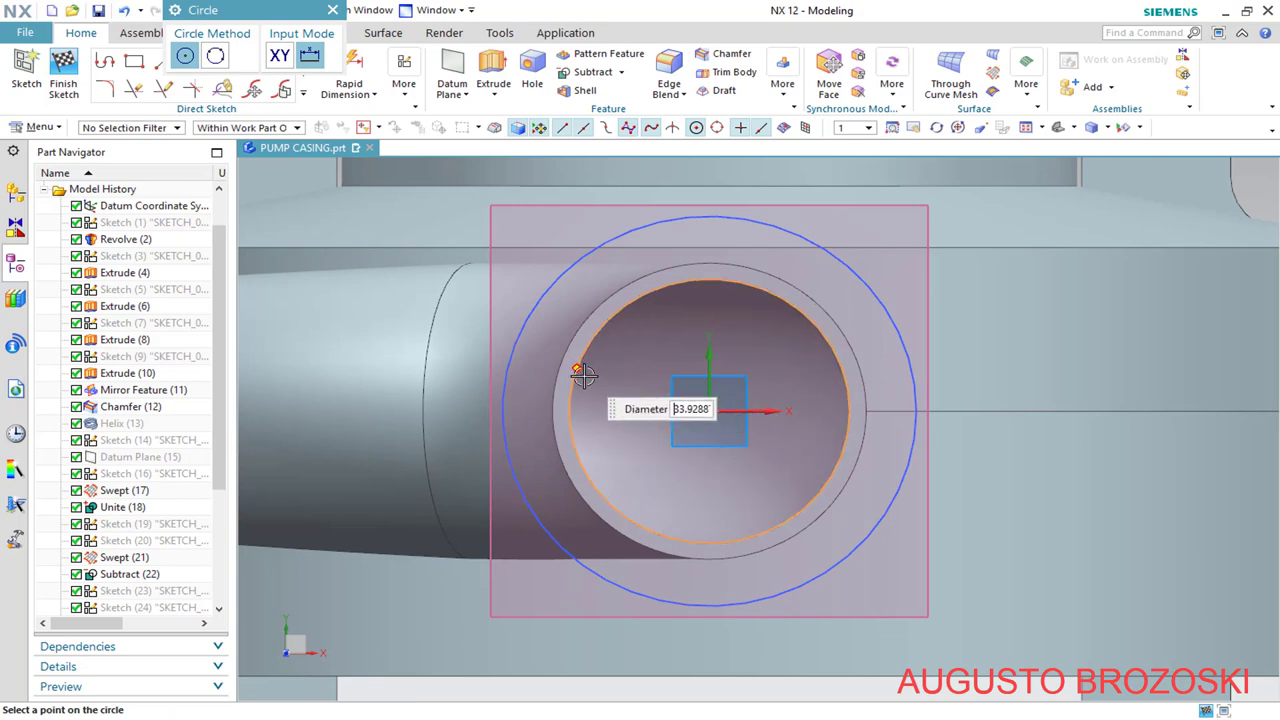
scroll(584, 375, up, 3)
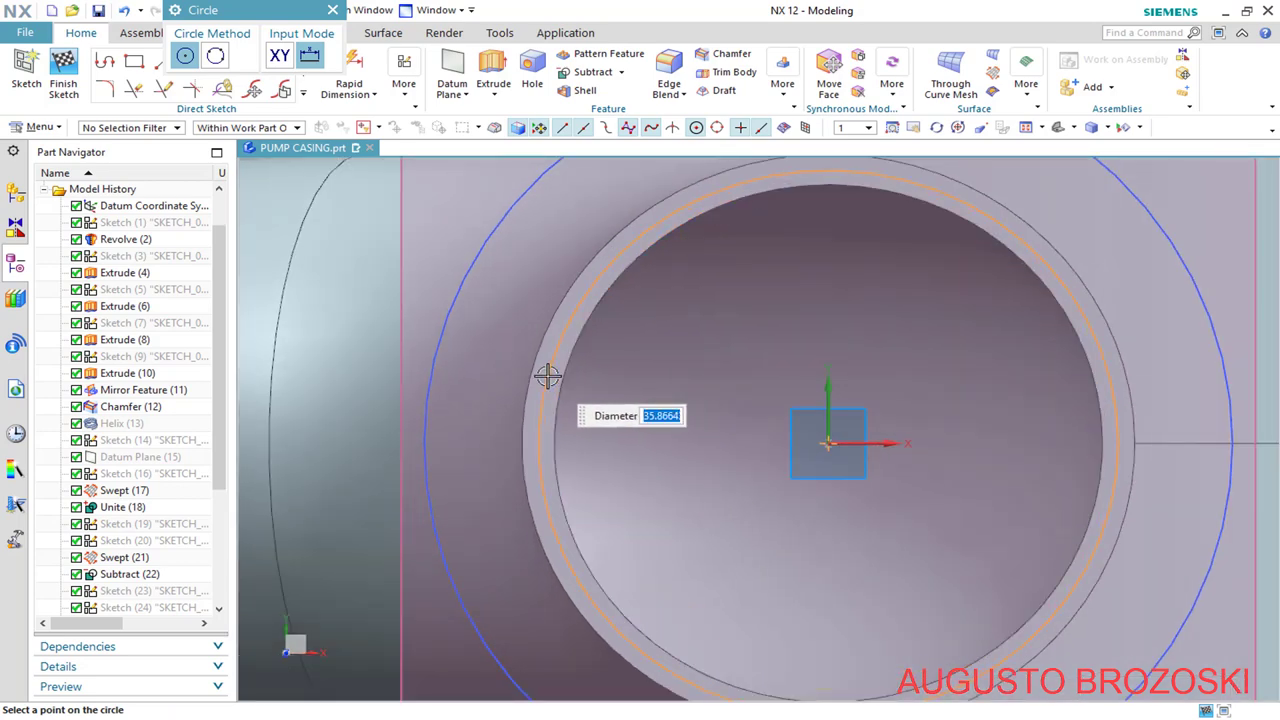
key(Escape)
scroll(663, 391, down, 5)
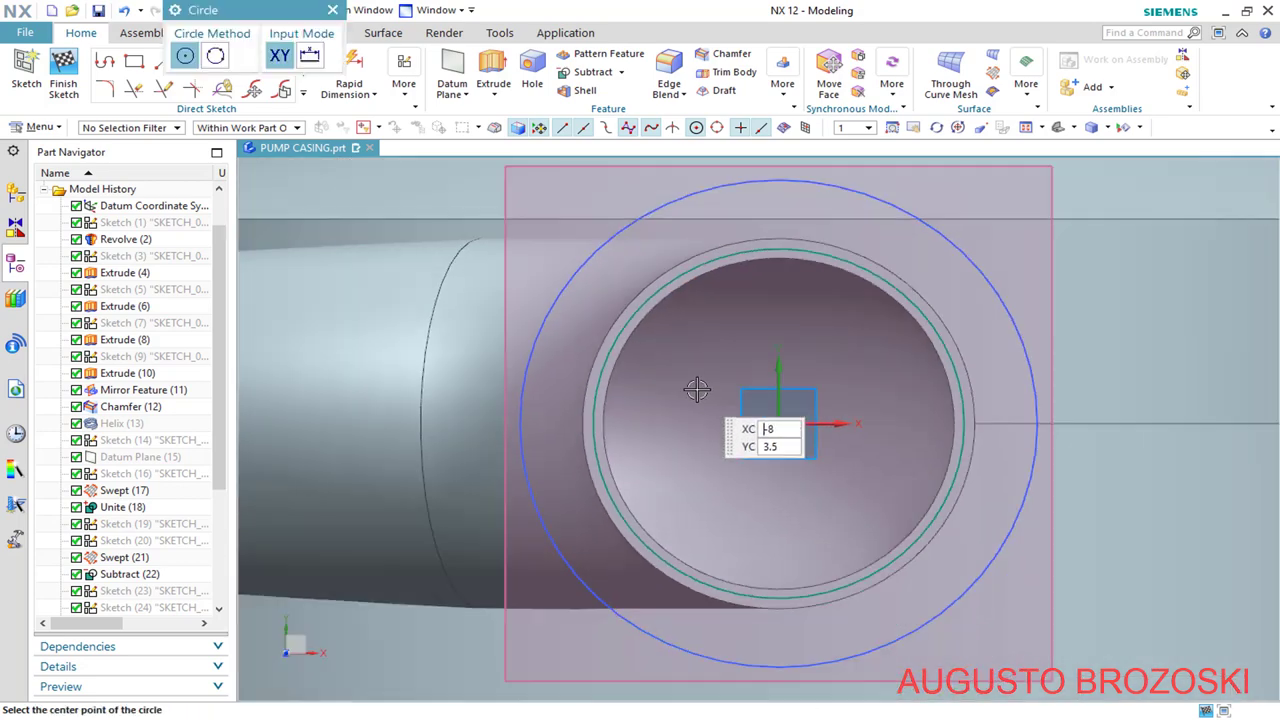
click(750, 410)
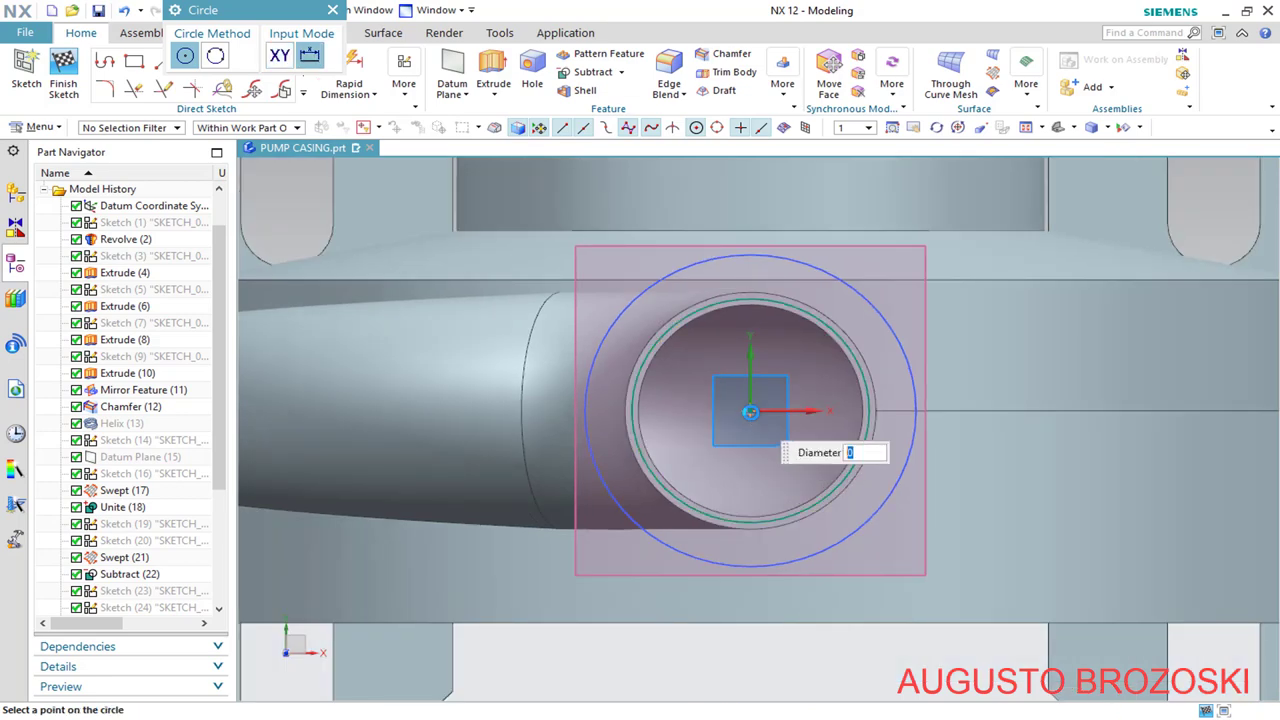
scroll(751, 411, down, 4)
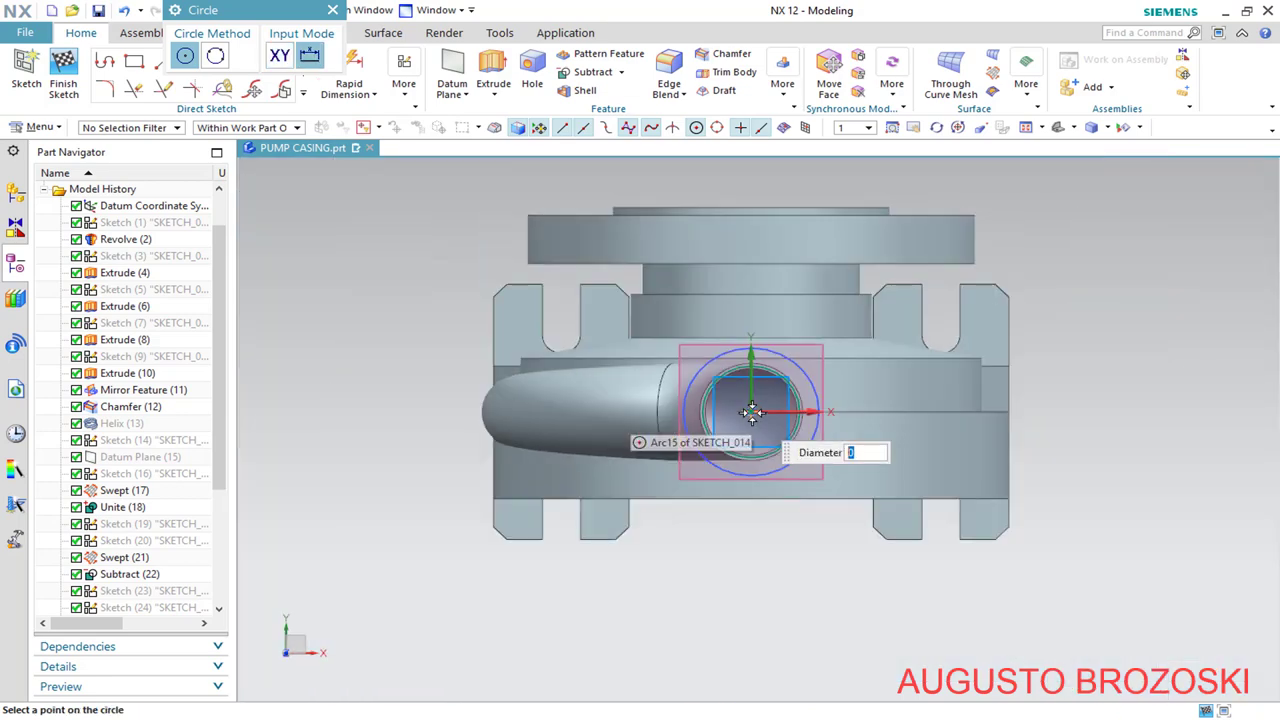
click(737, 560)
click(333, 10)
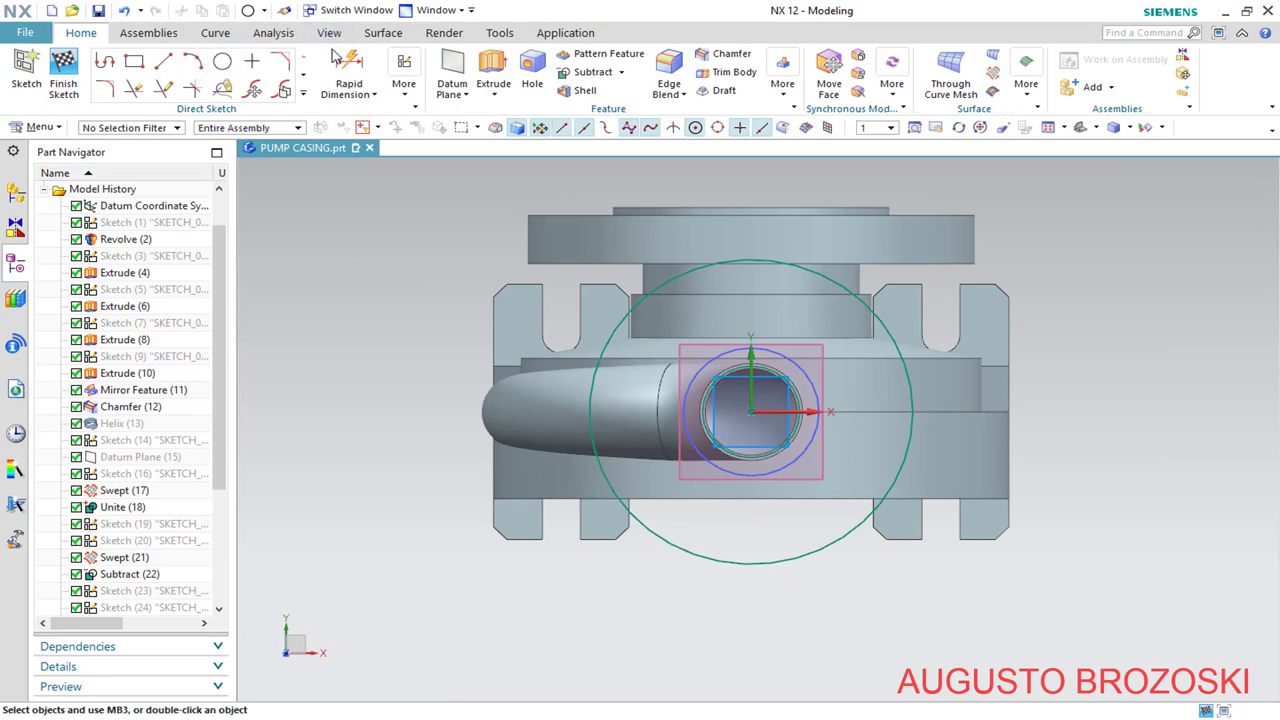
Give the hole circle a diametral dimension of 35
click(349, 65)
scroll(760, 395, down, 5)
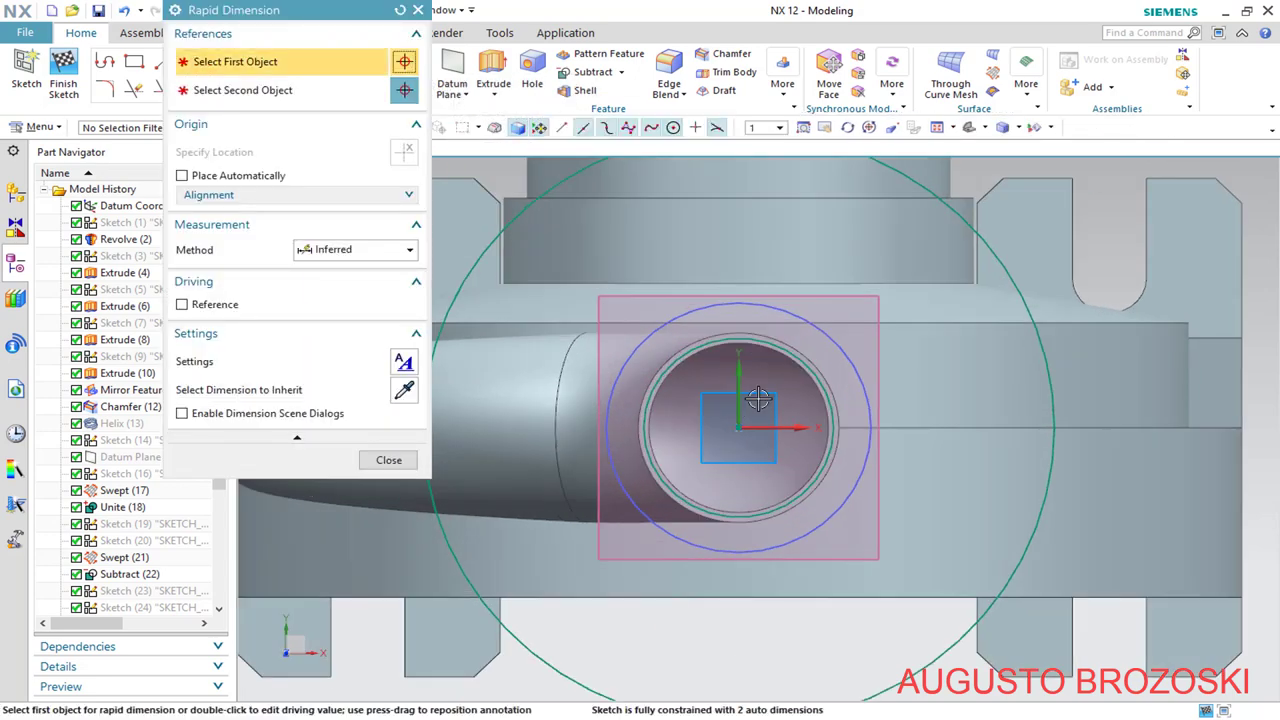
click(408, 250)
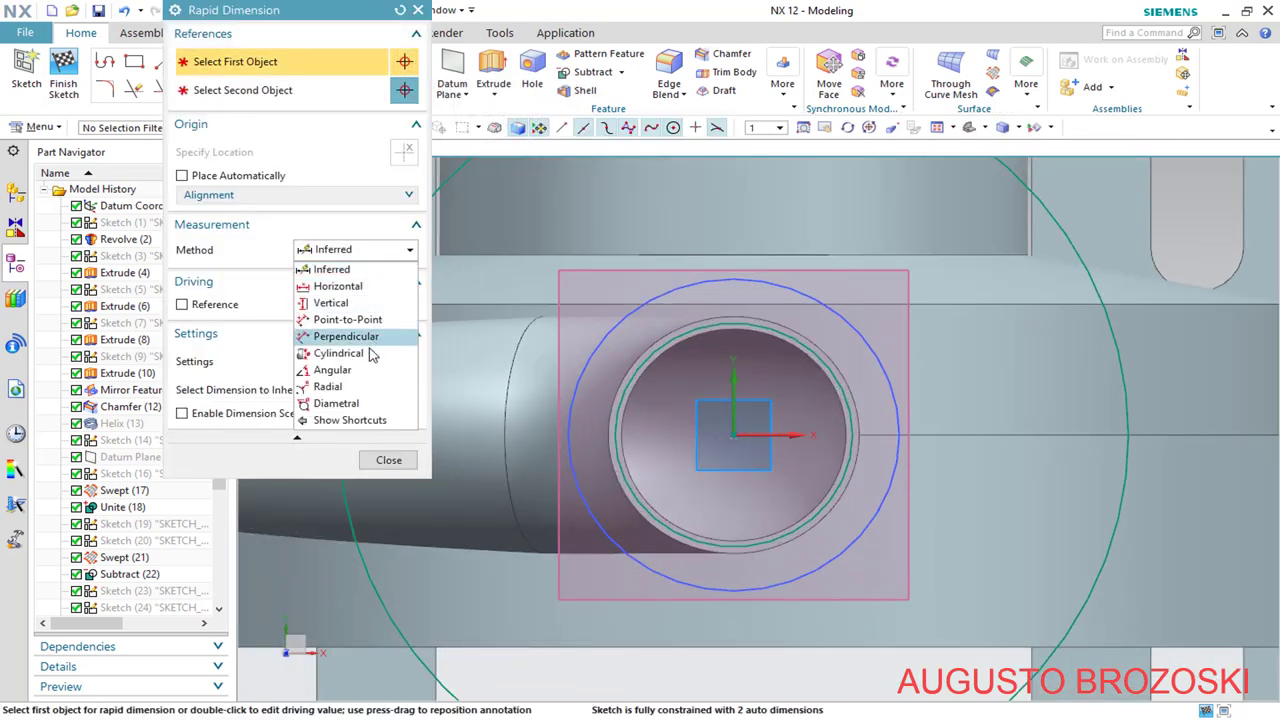
click(355, 404)
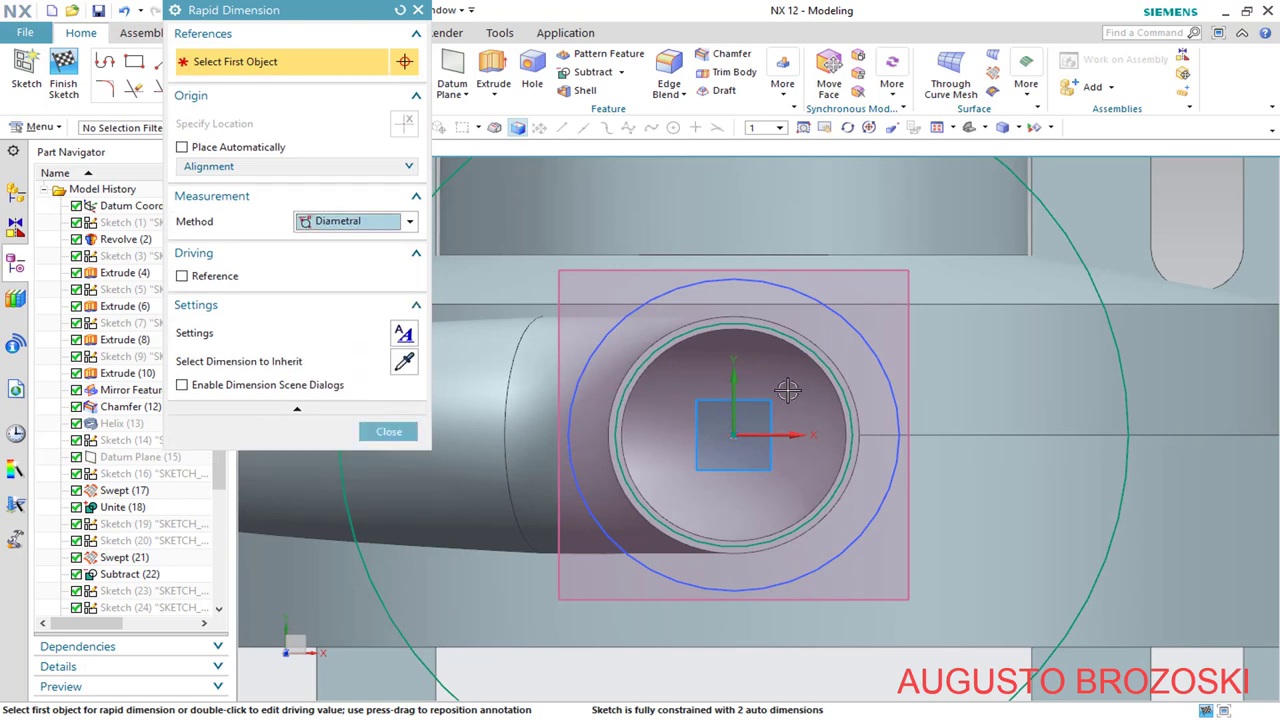
click(831, 375)
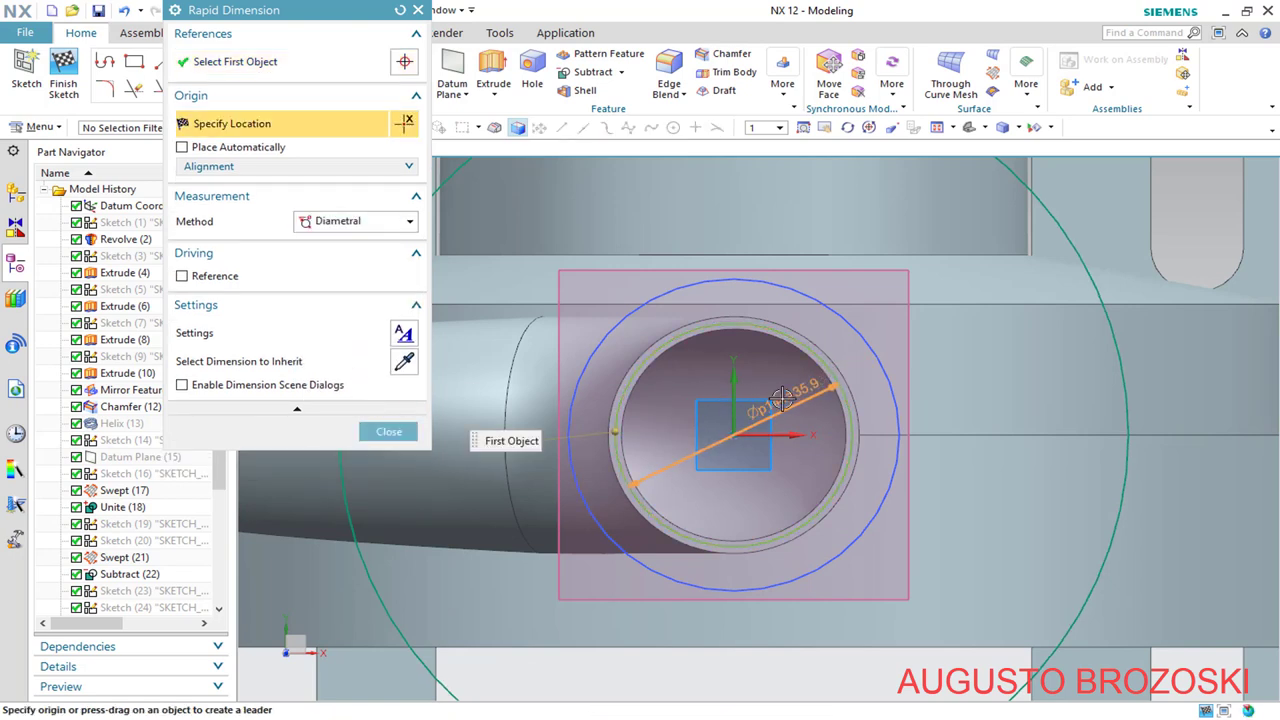
click(775, 462)
text(35)
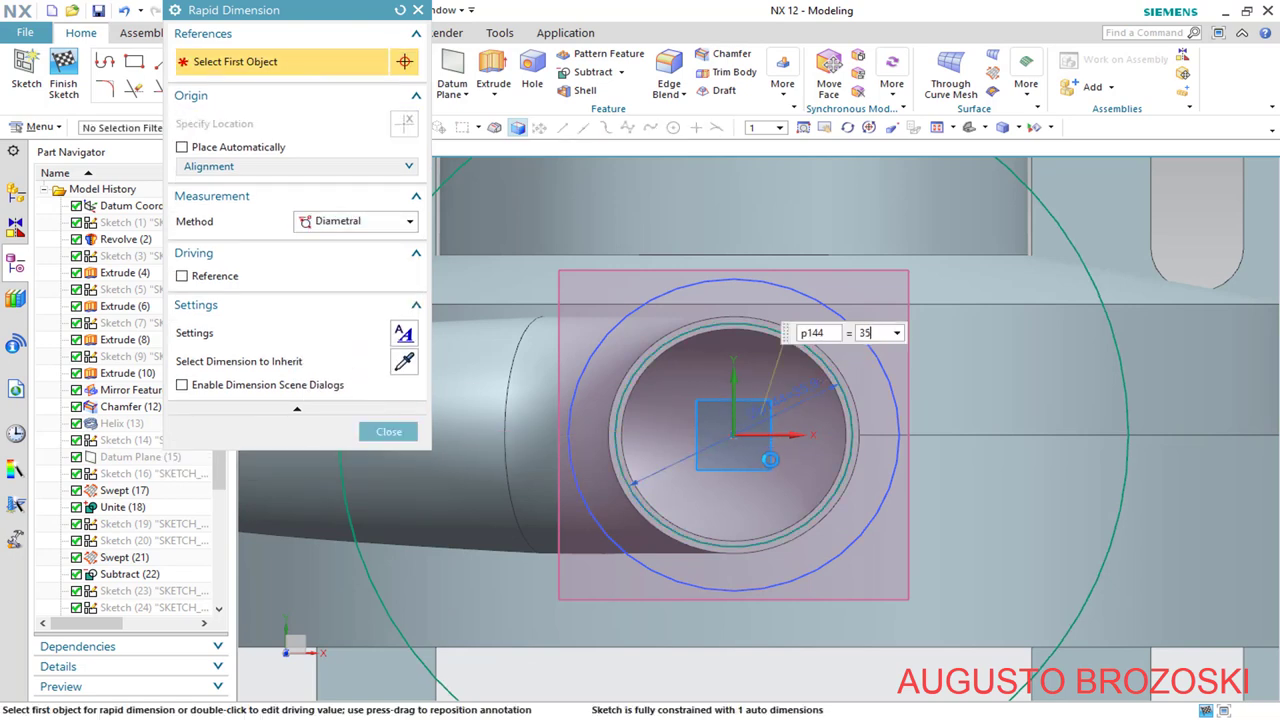
key(Return)
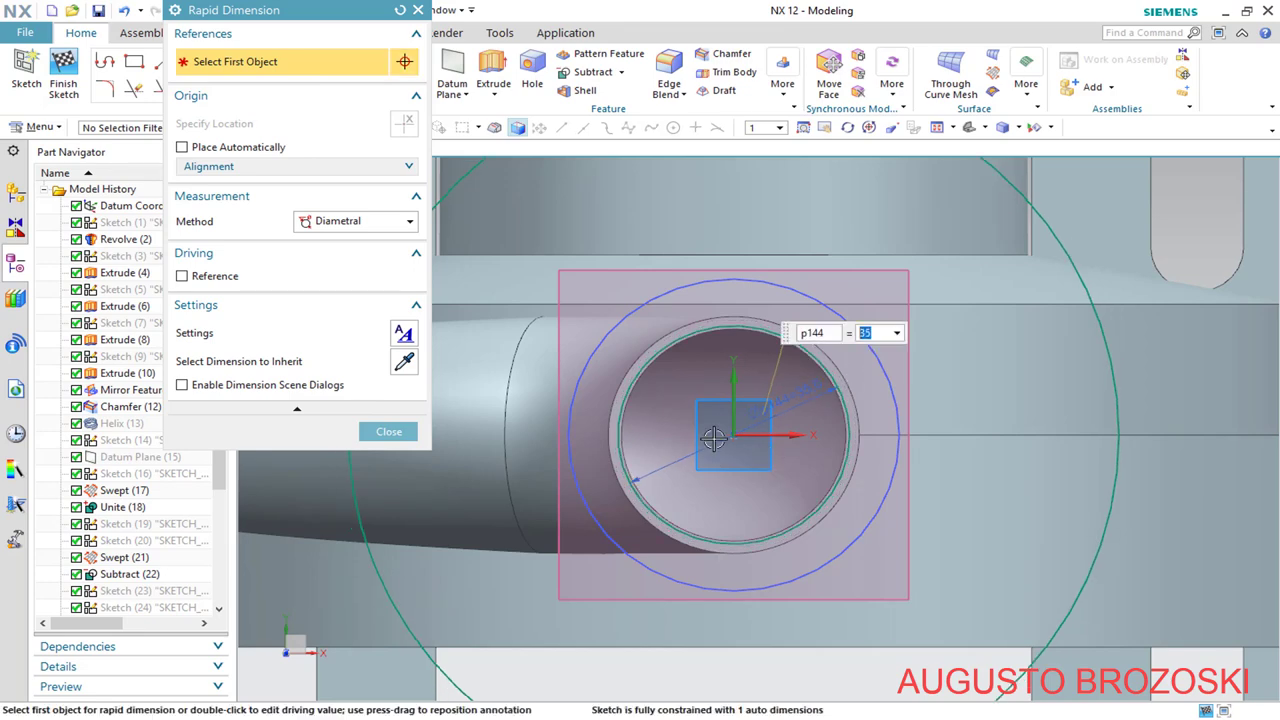
Dimension the large outer circle to 140 diameter, checking the pump drawing for the size
scroll(713, 437, up, 2)
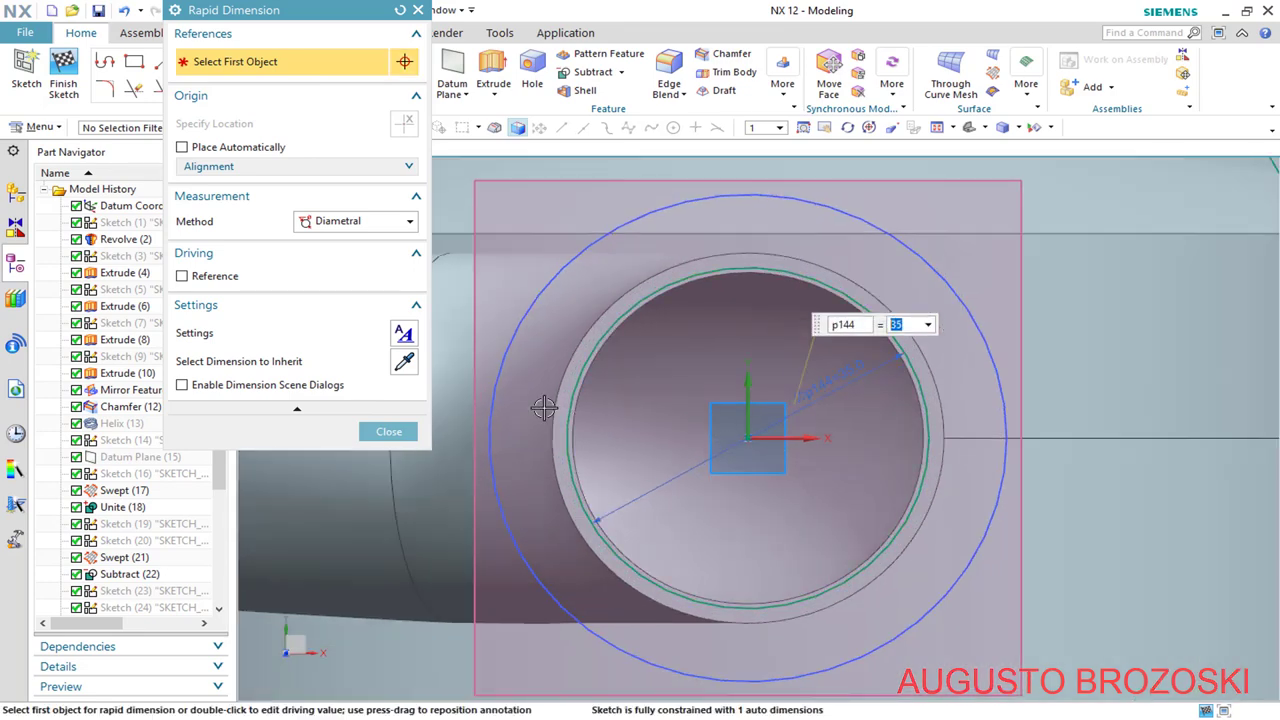
scroll(692, 381, down, 3)
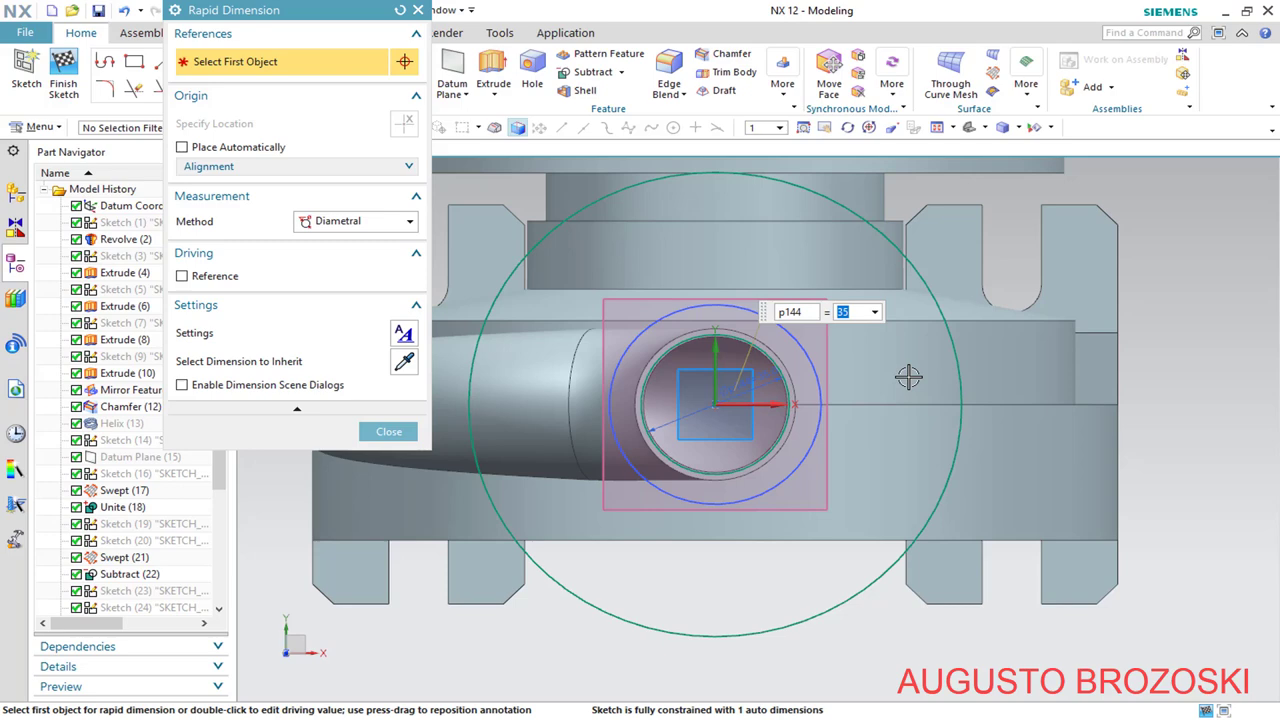
click(961, 367)
click(775, 585)
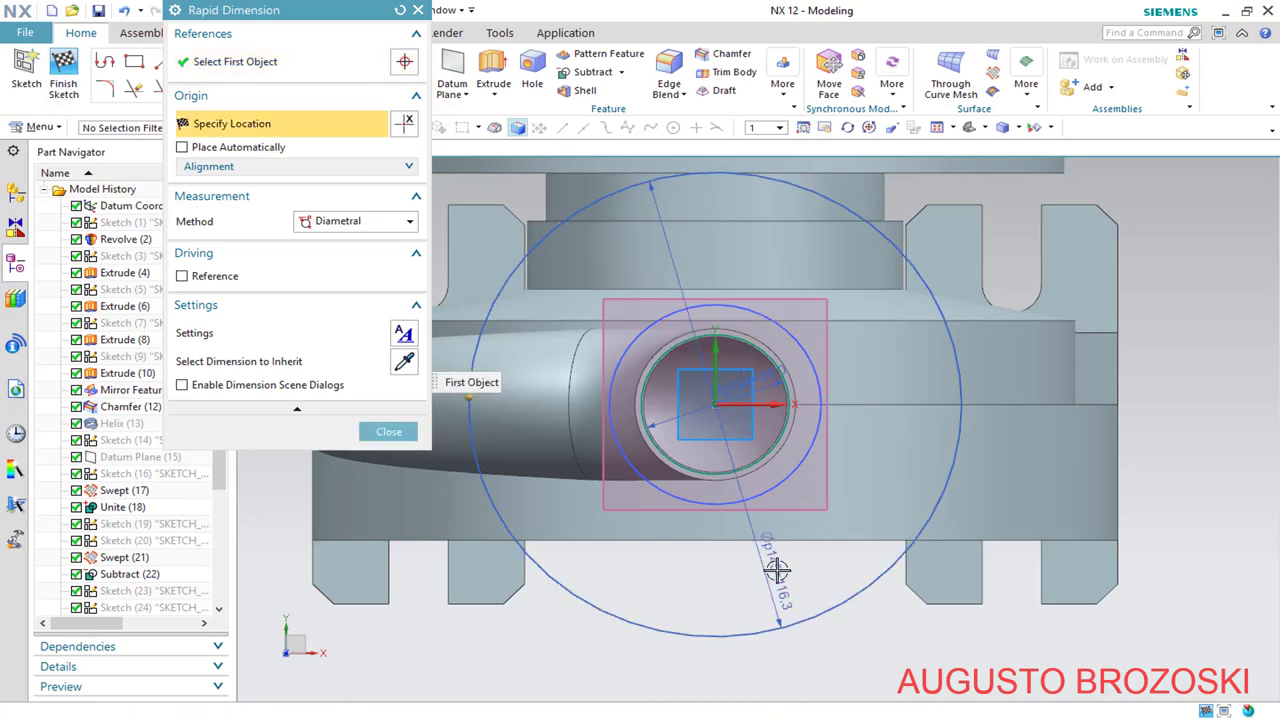
key(alt+Tab)
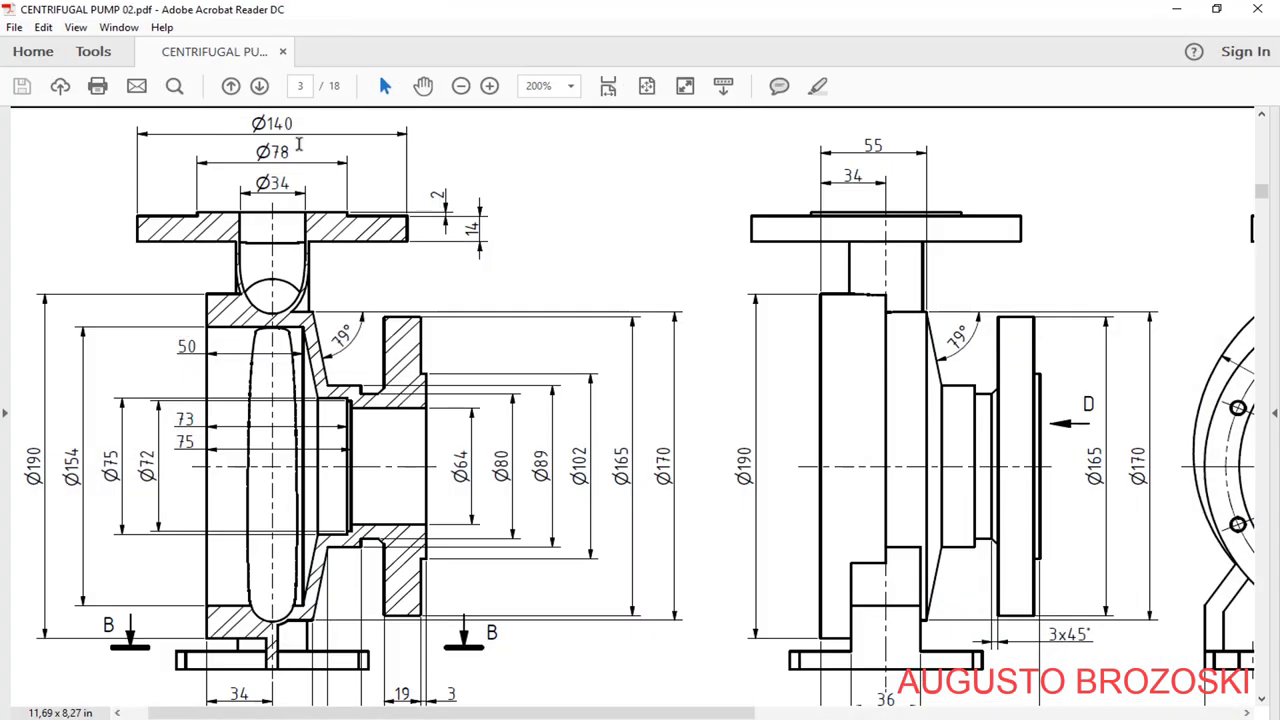
click(1176, 10)
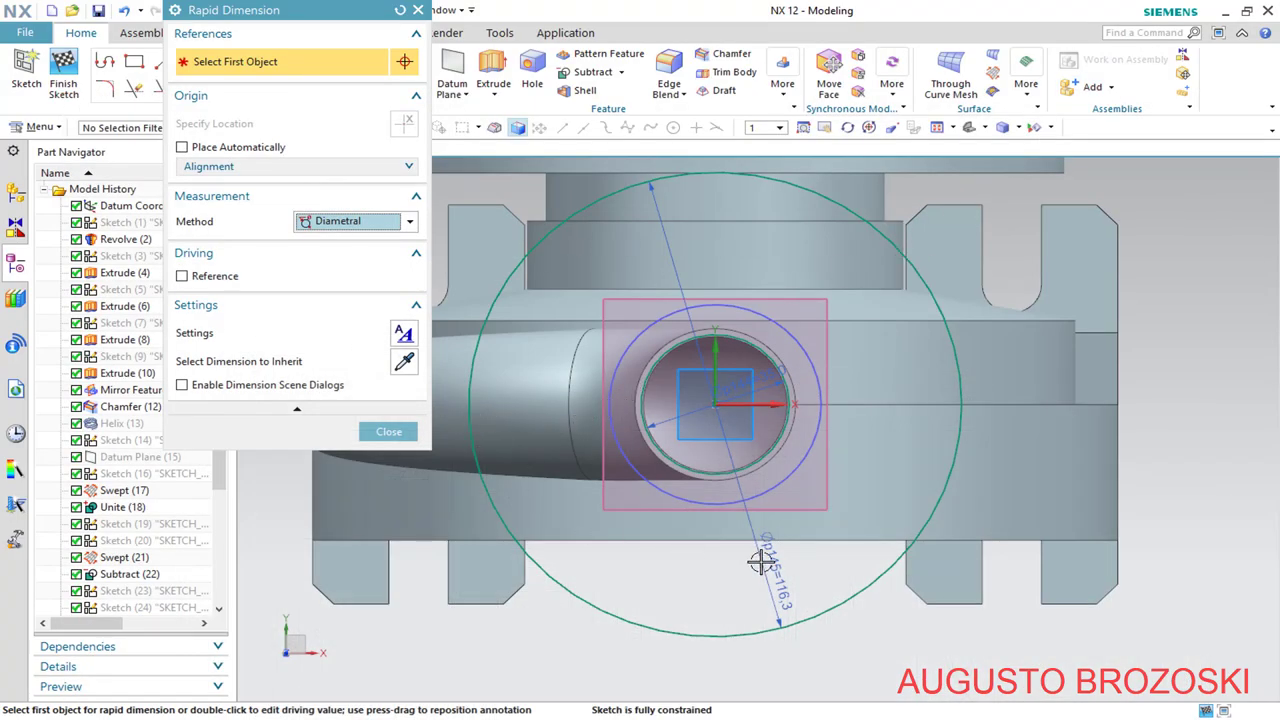
double_click(770, 565)
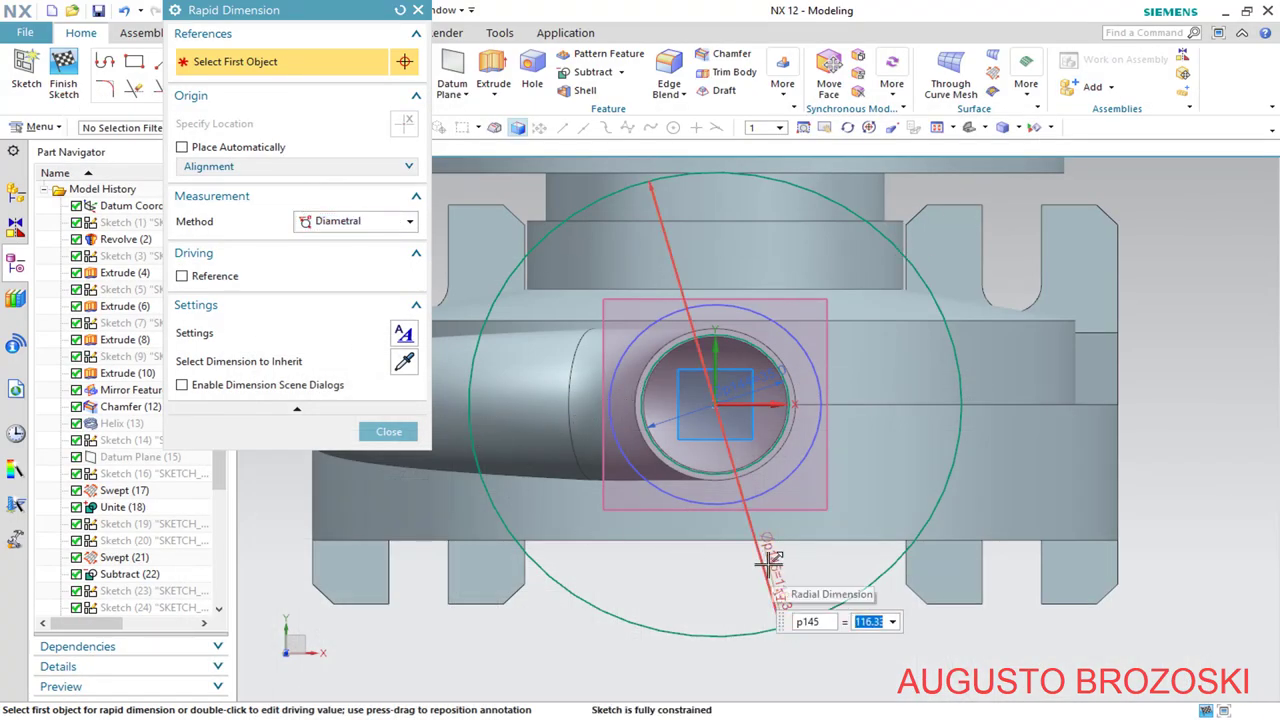
text(140)
key(Return)
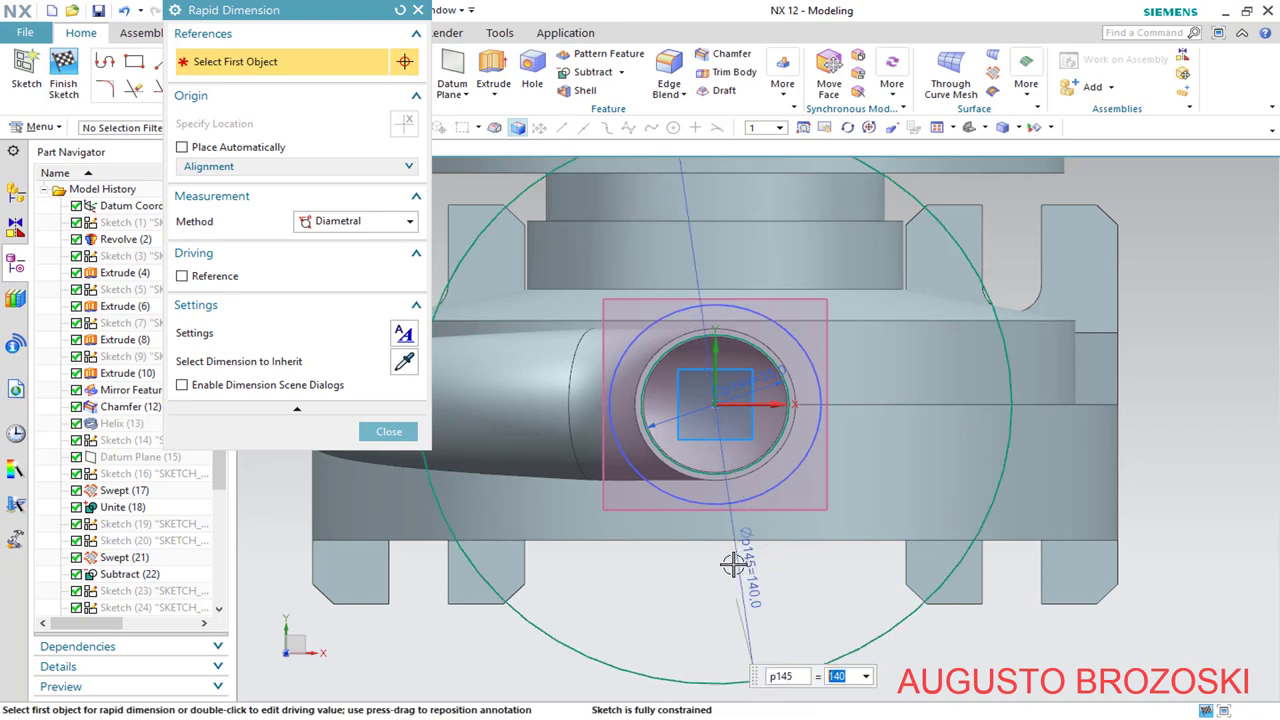
click(388, 432)
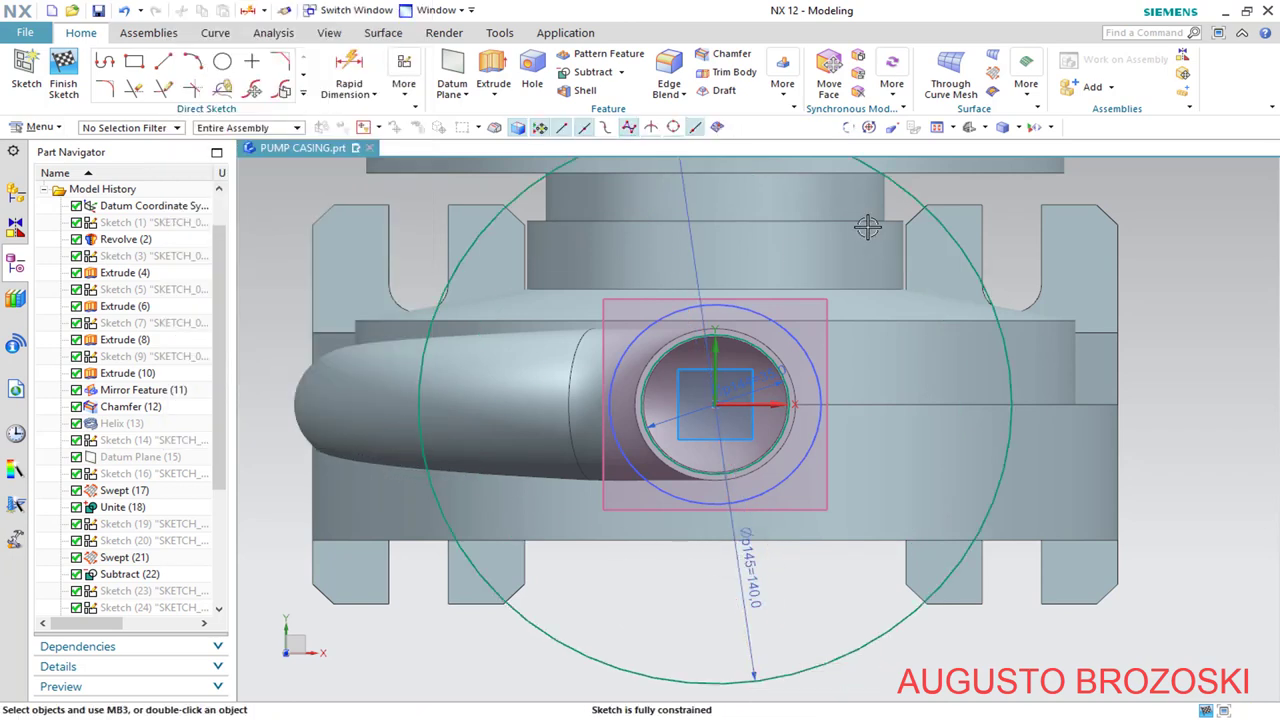
Finish the flange sketch and extrude its two circles in the reversed, downward direction
click(63, 72)
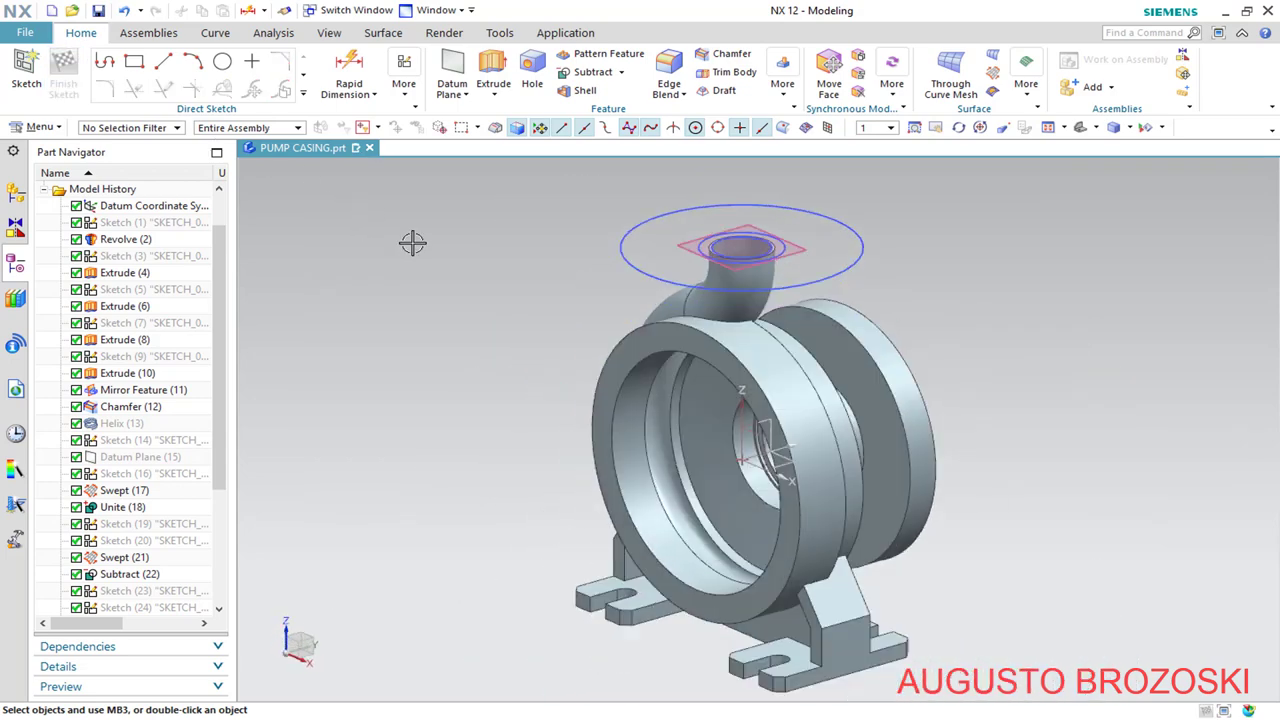
click(228, 72)
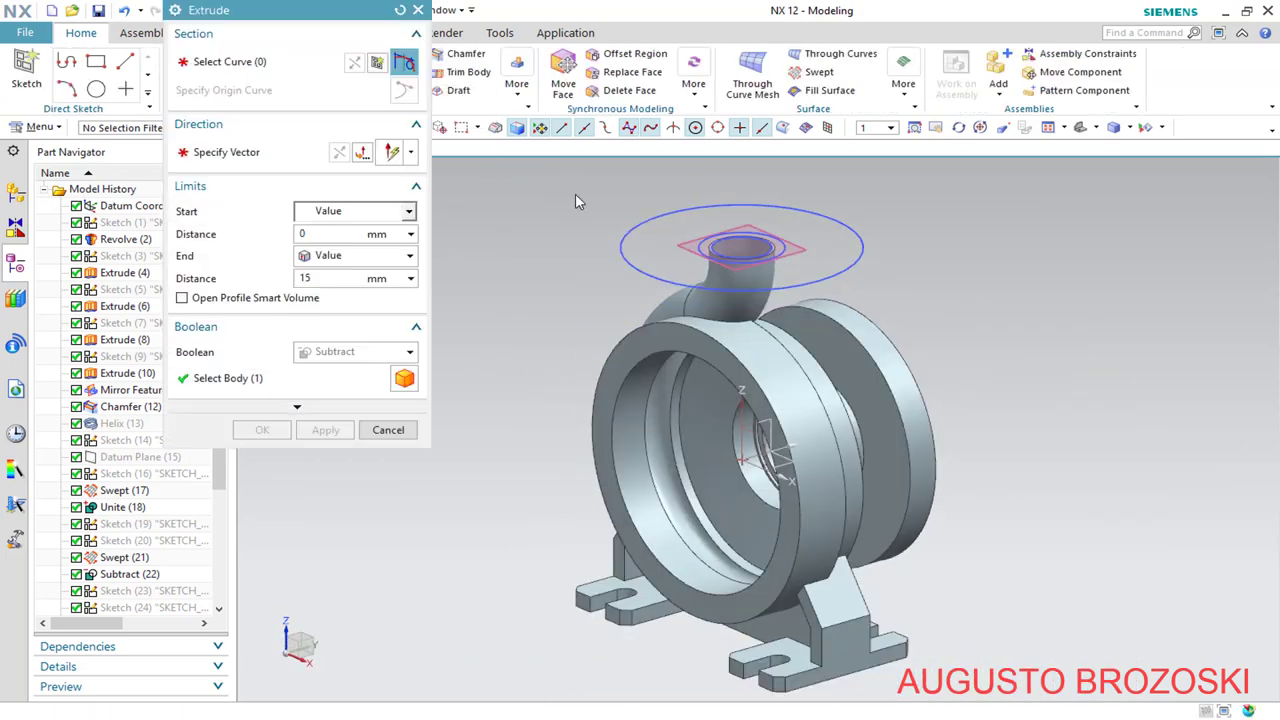
scroll(600, 205, up, 3)
scroll(750, 232, up, 3)
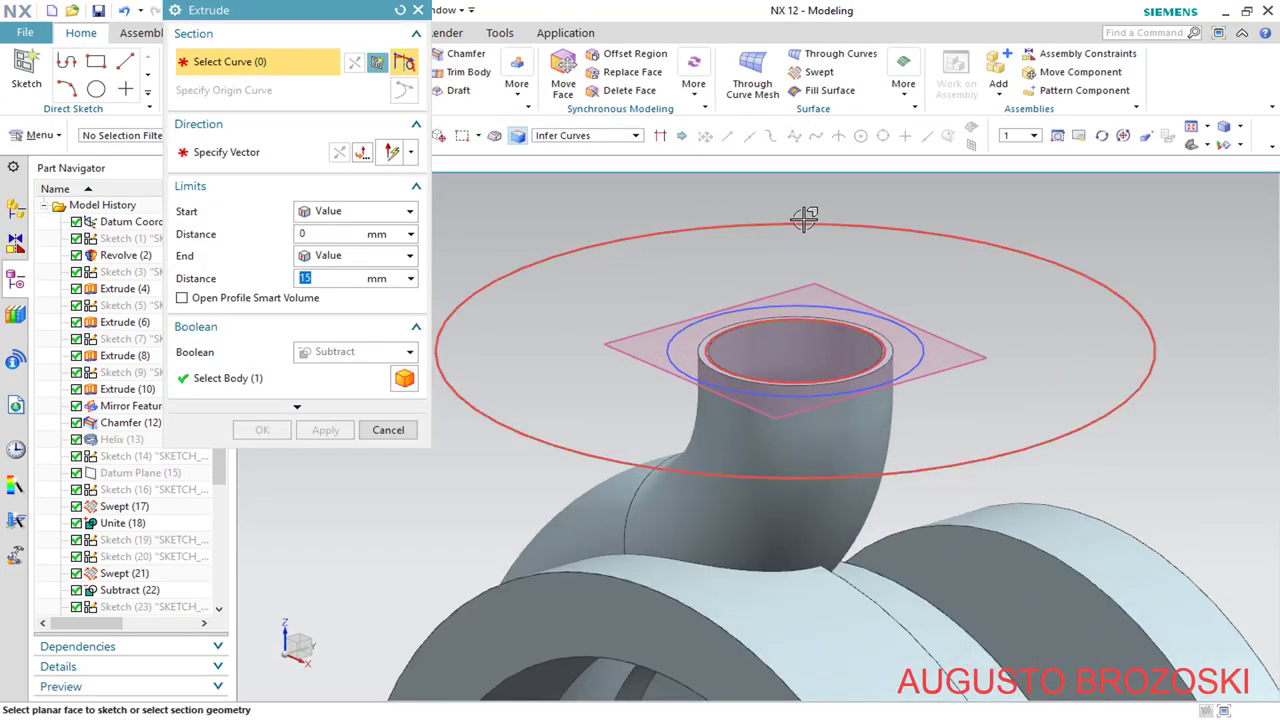
click(805, 224)
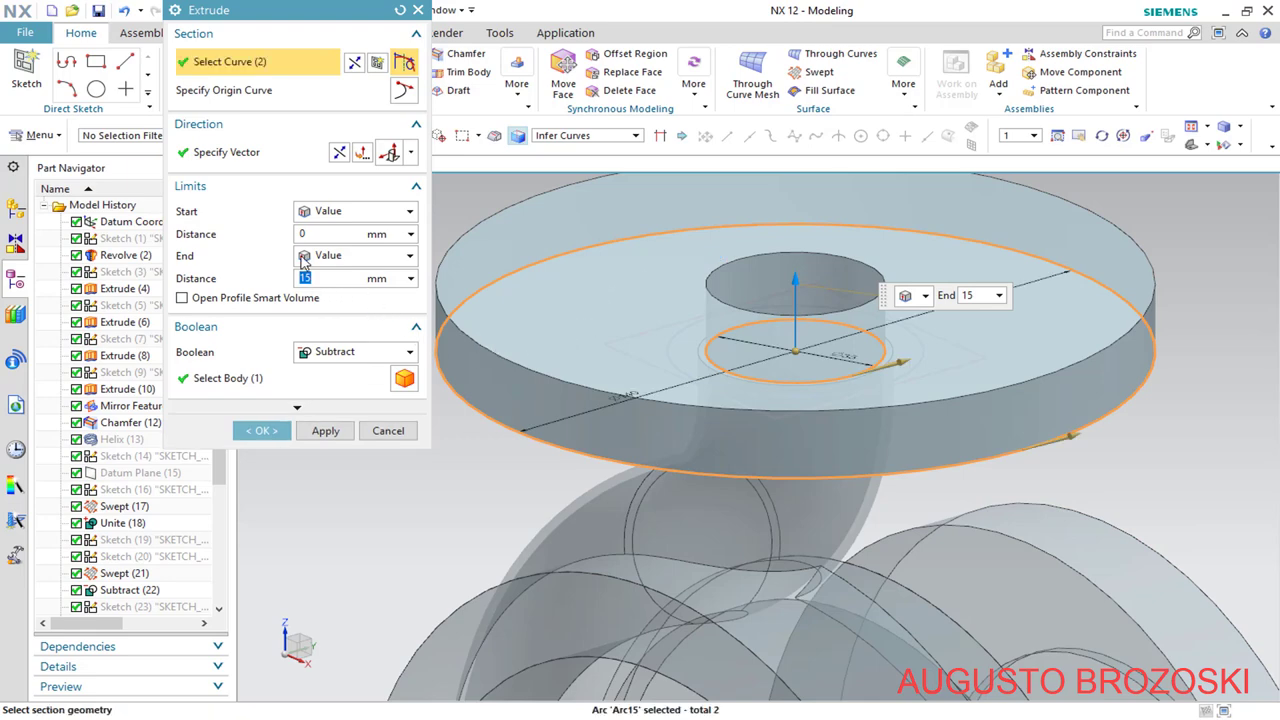
click(340, 152)
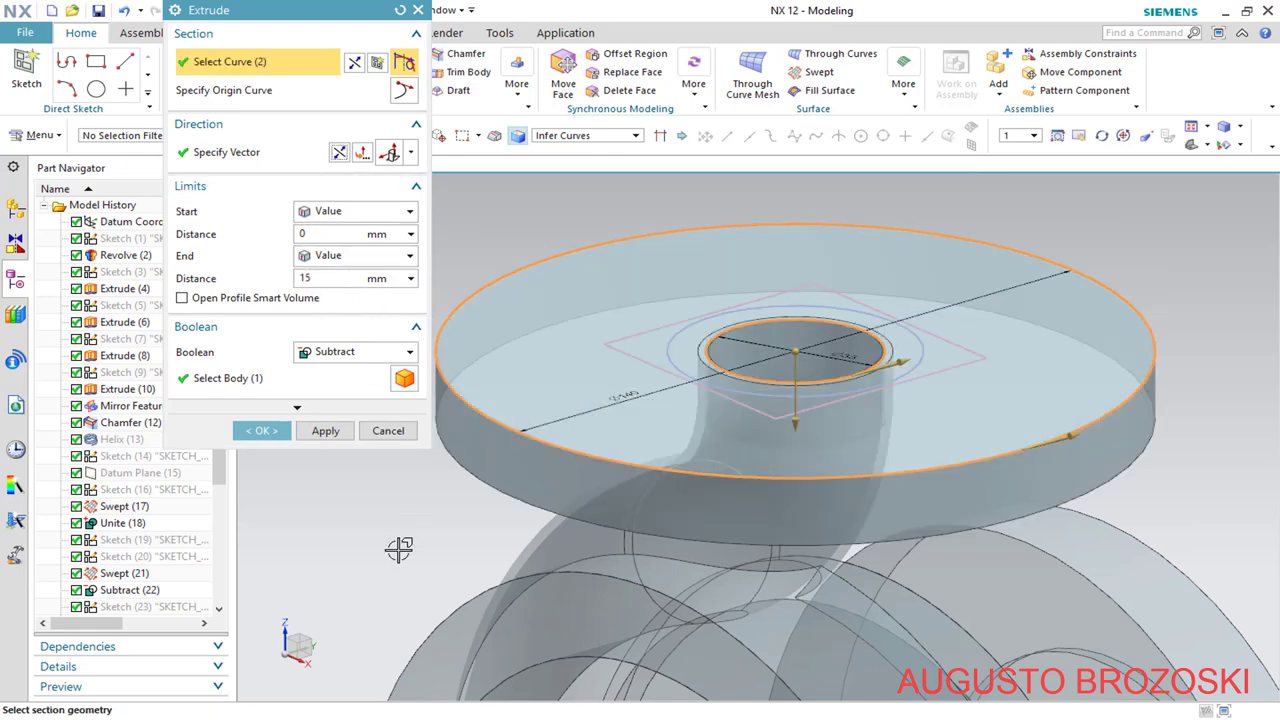
Set the extrusion end distance to 16 mm and the Boolean to Unite with the casing
key(alt+Tab)
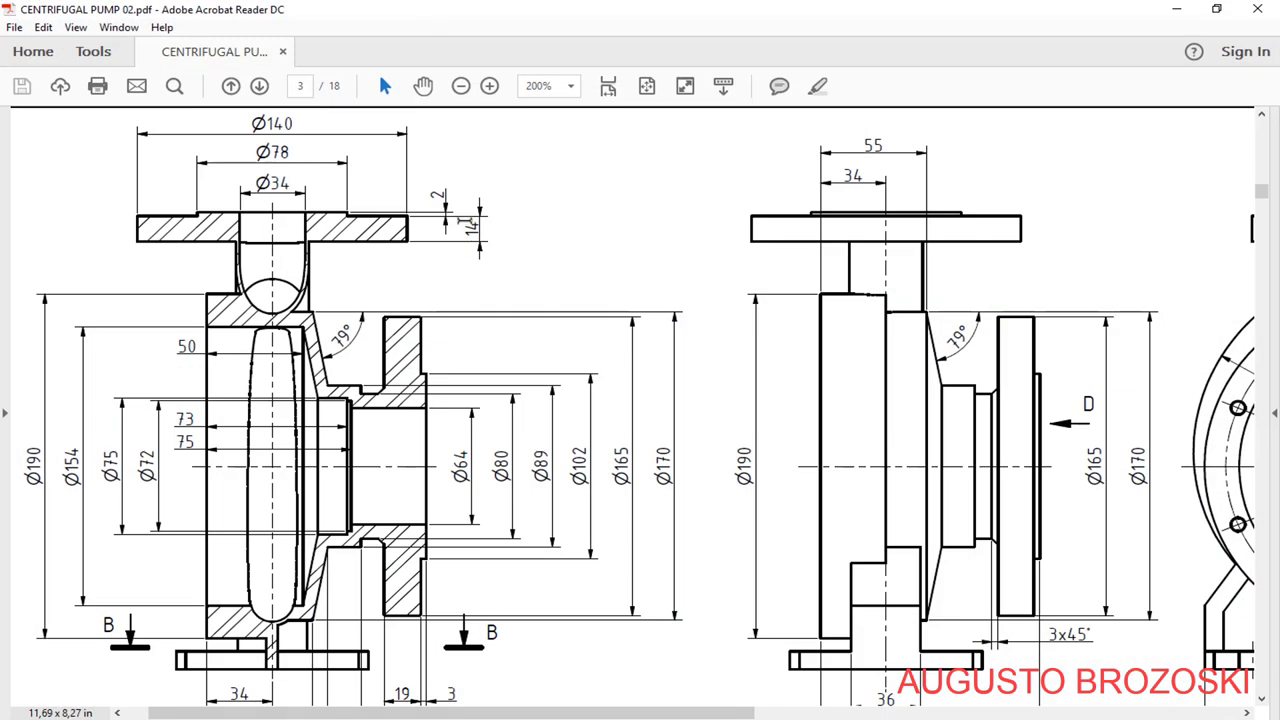
click(1177, 10)
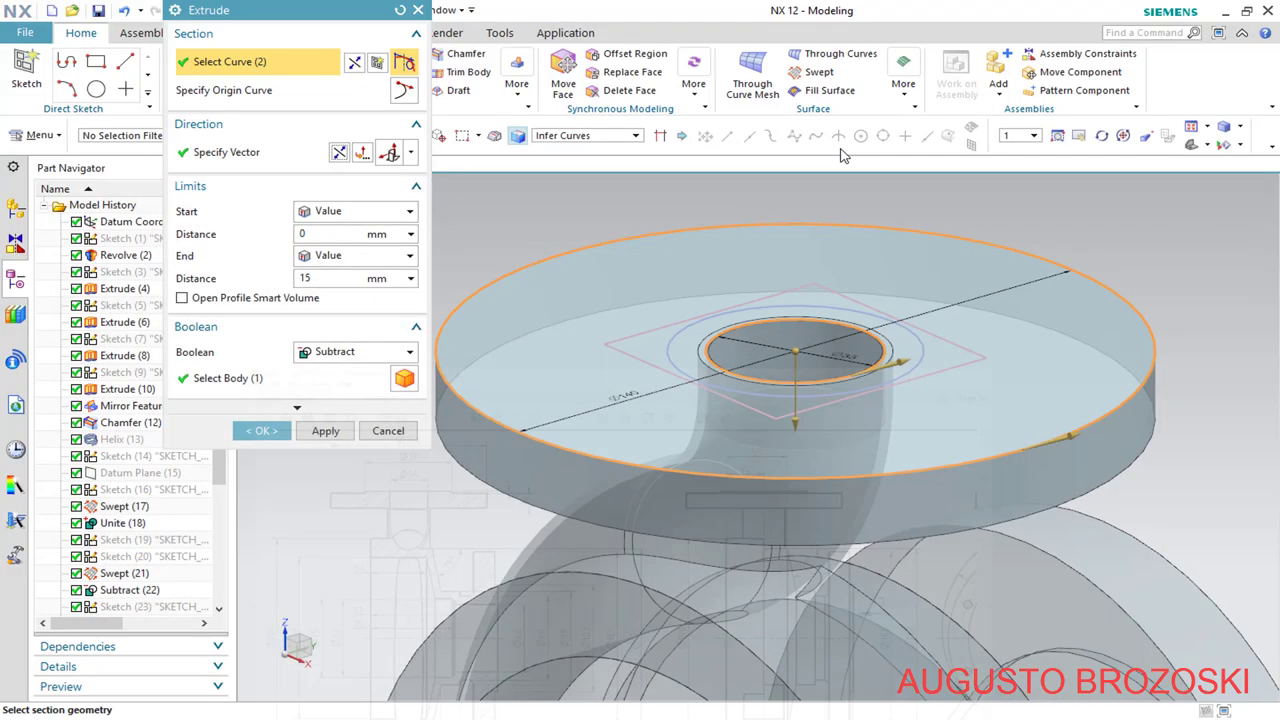
double_click(344, 278)
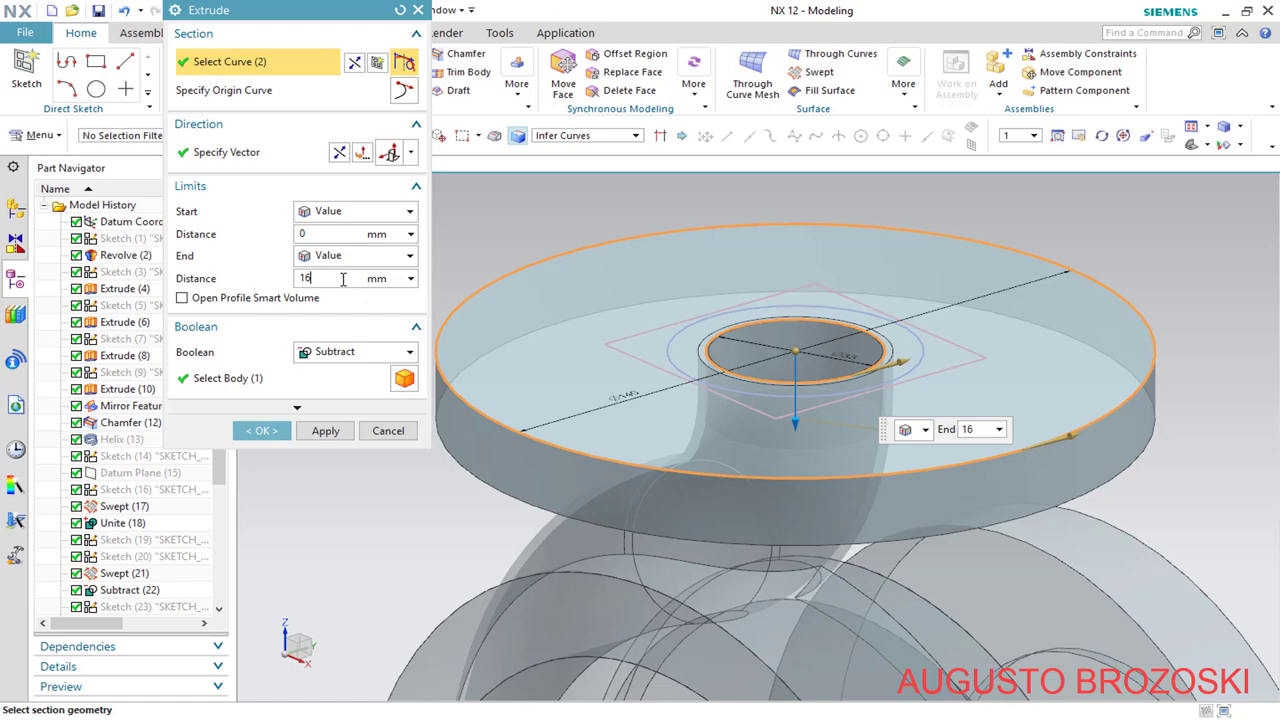
key(Return)
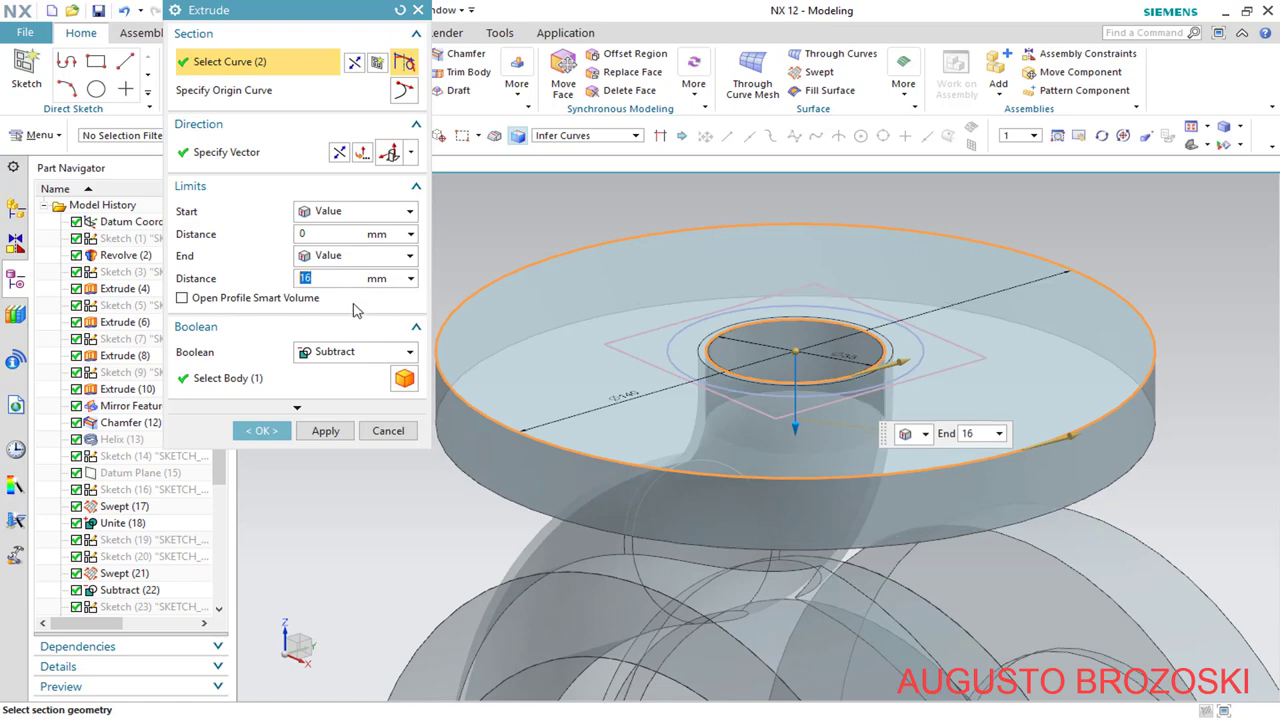
click(411, 353)
click(346, 387)
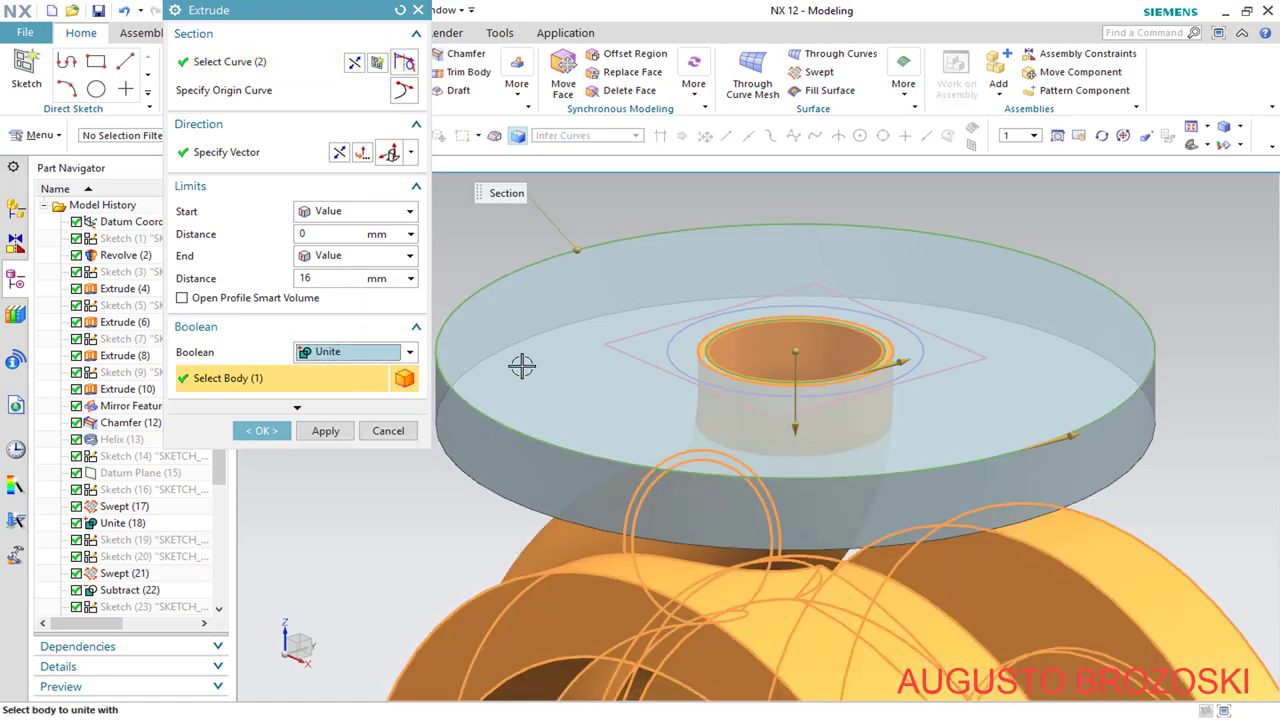
Create the 16 mm flange extrusion as Extrude (36) and inspect it atop the discharge pipe
click(267, 433)
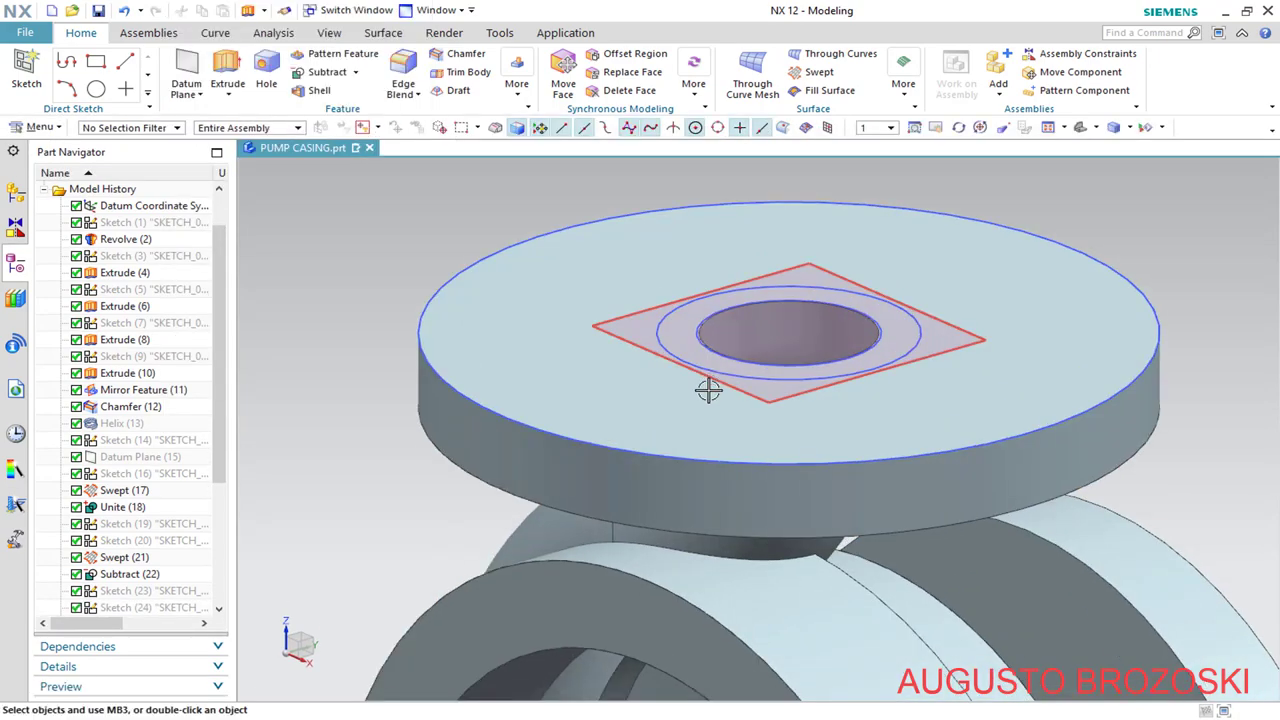
mouse_move(706, 389)
middle_down()
mouse_move(723, 457)
mouse_move(714, 417)
mouse_move(686, 423)
mouse_move(716, 399)
middle_up()
scroll(716, 399, up, 4)
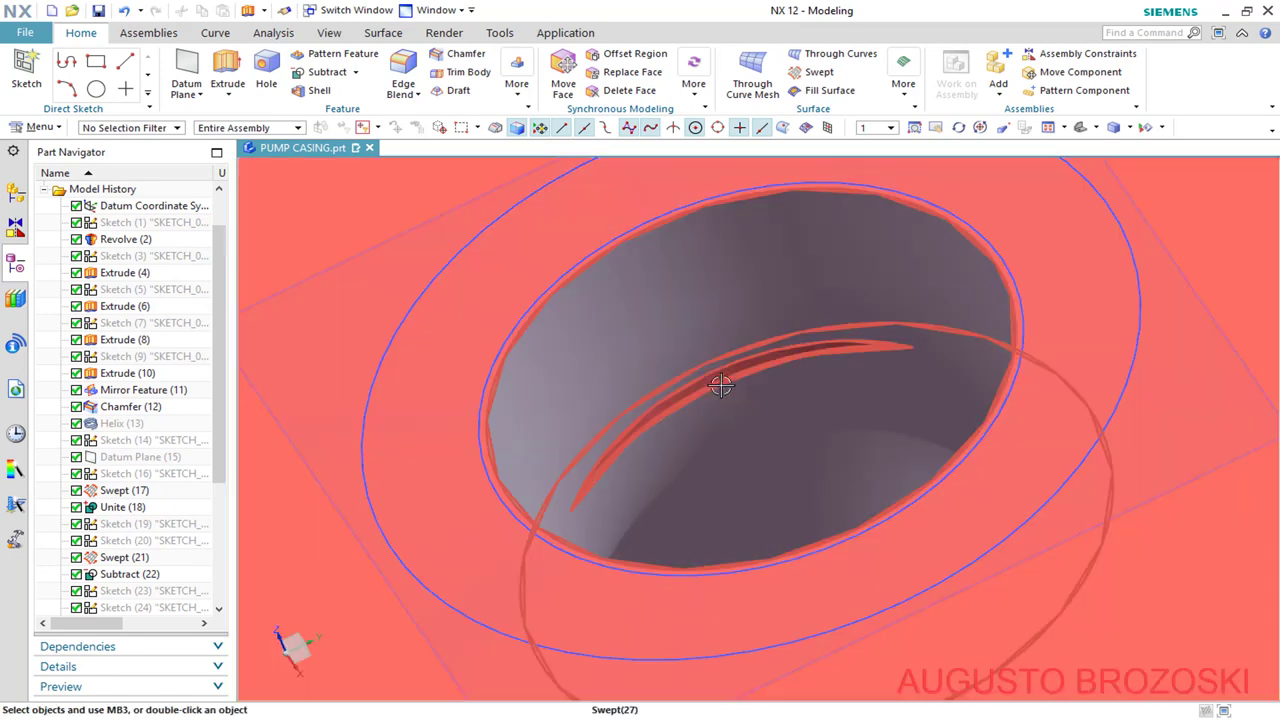
scroll(707, 375, down, 2)
scroll(707, 375, down, 2)
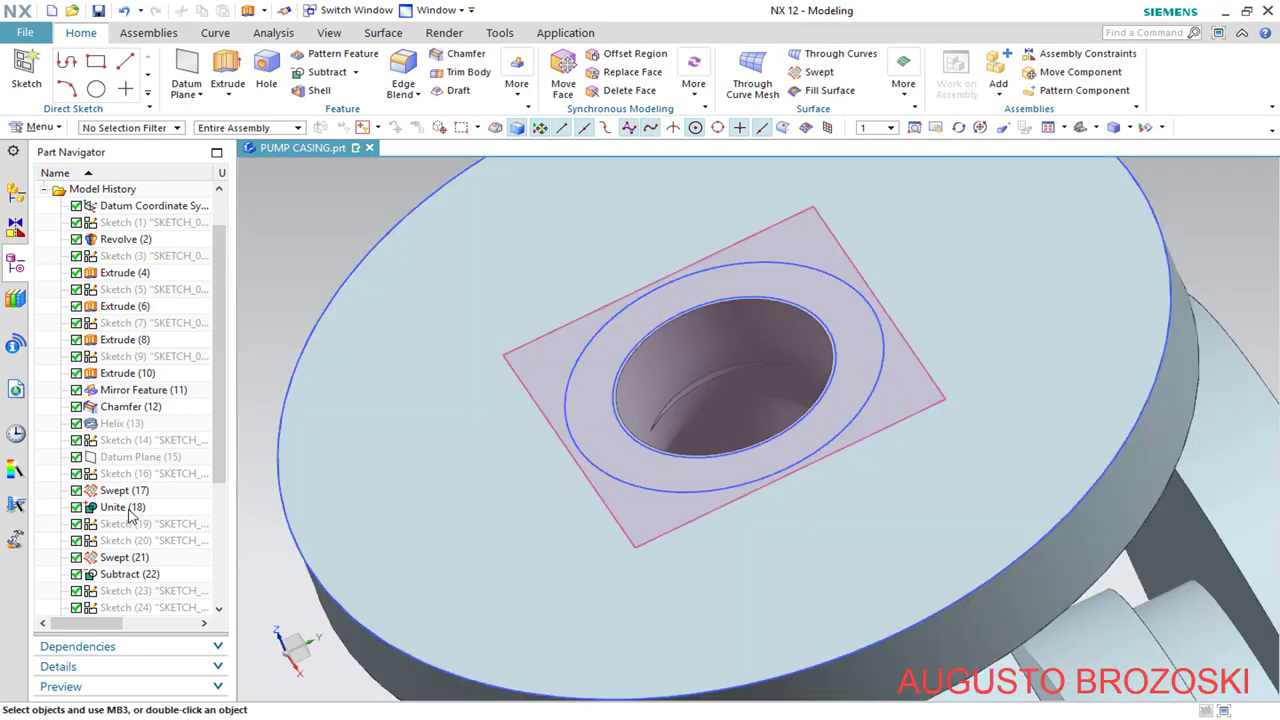
scroll(130, 530, down, 4)
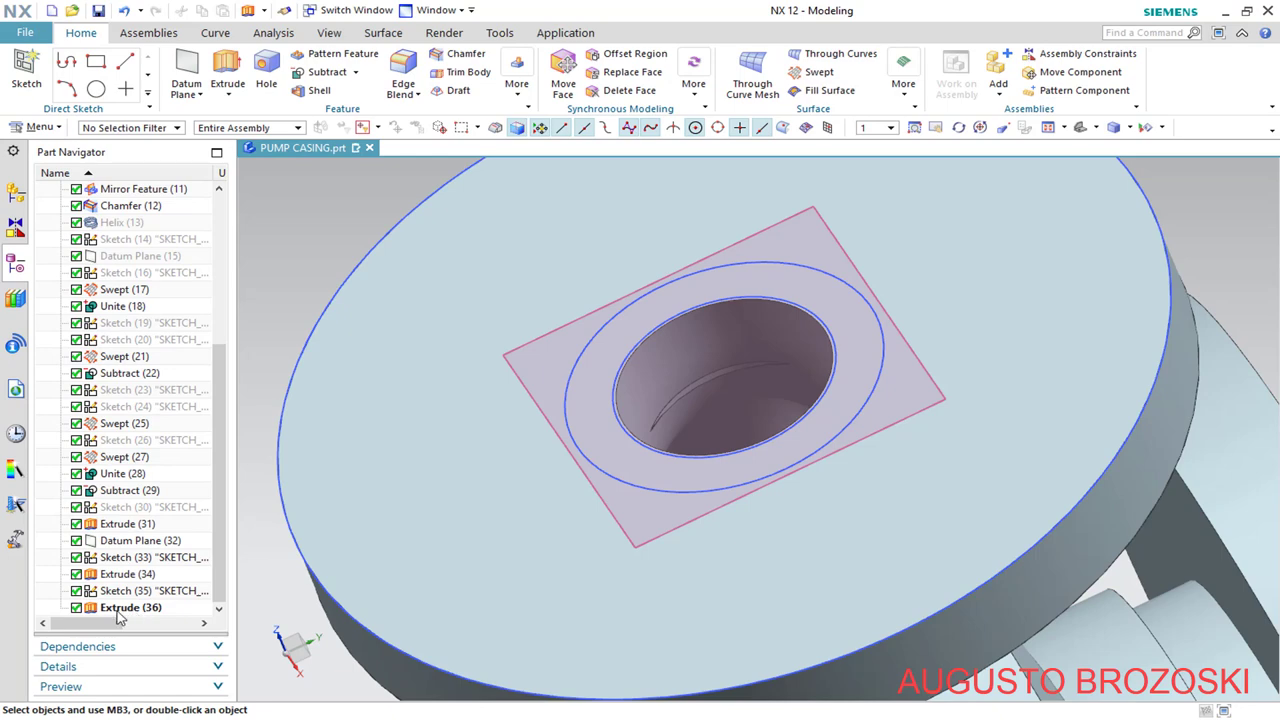
Reopen Sketch (35) for editing and open its 35 mm bore diameter dimension
right_click(116, 598)
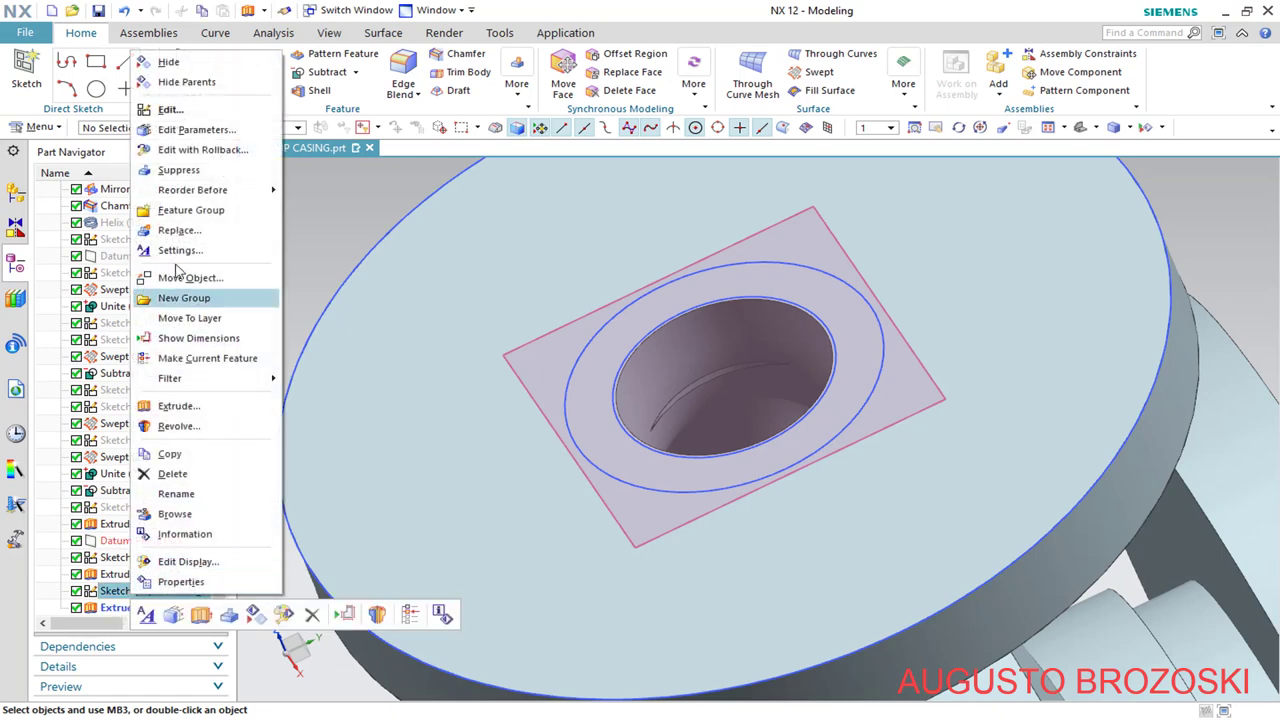
click(170, 110)
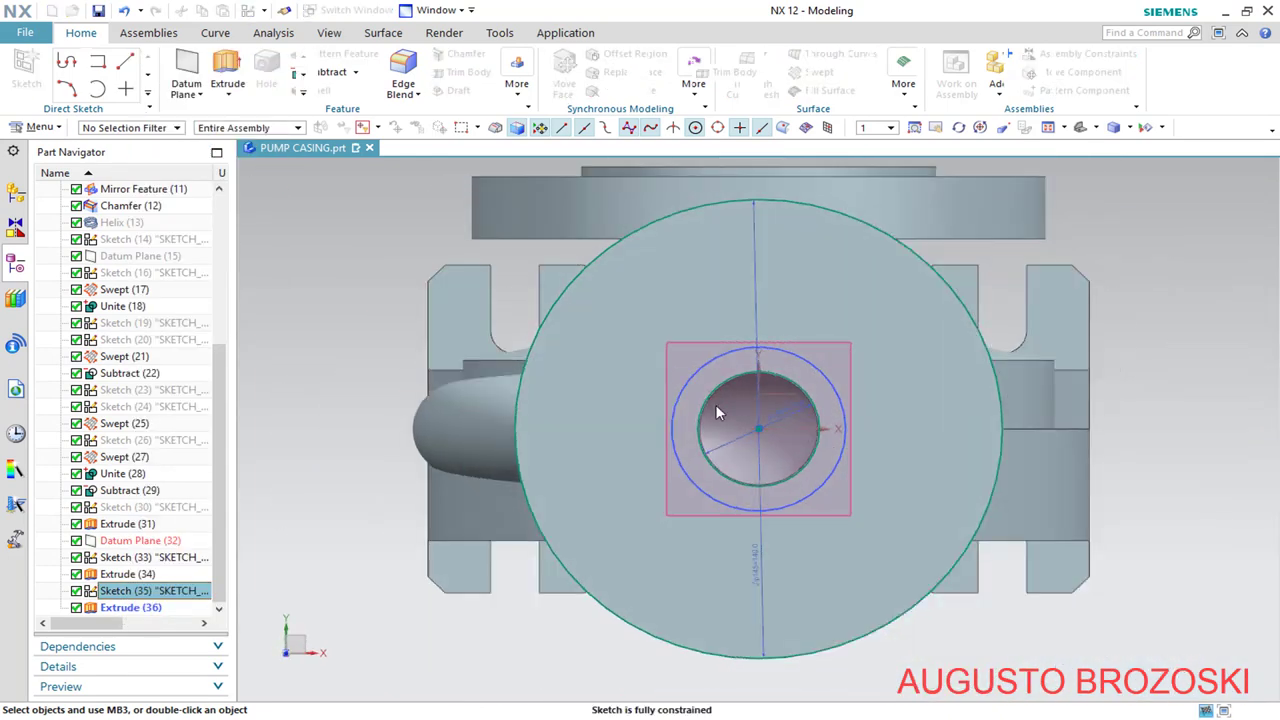
scroll(803, 428, up, 4)
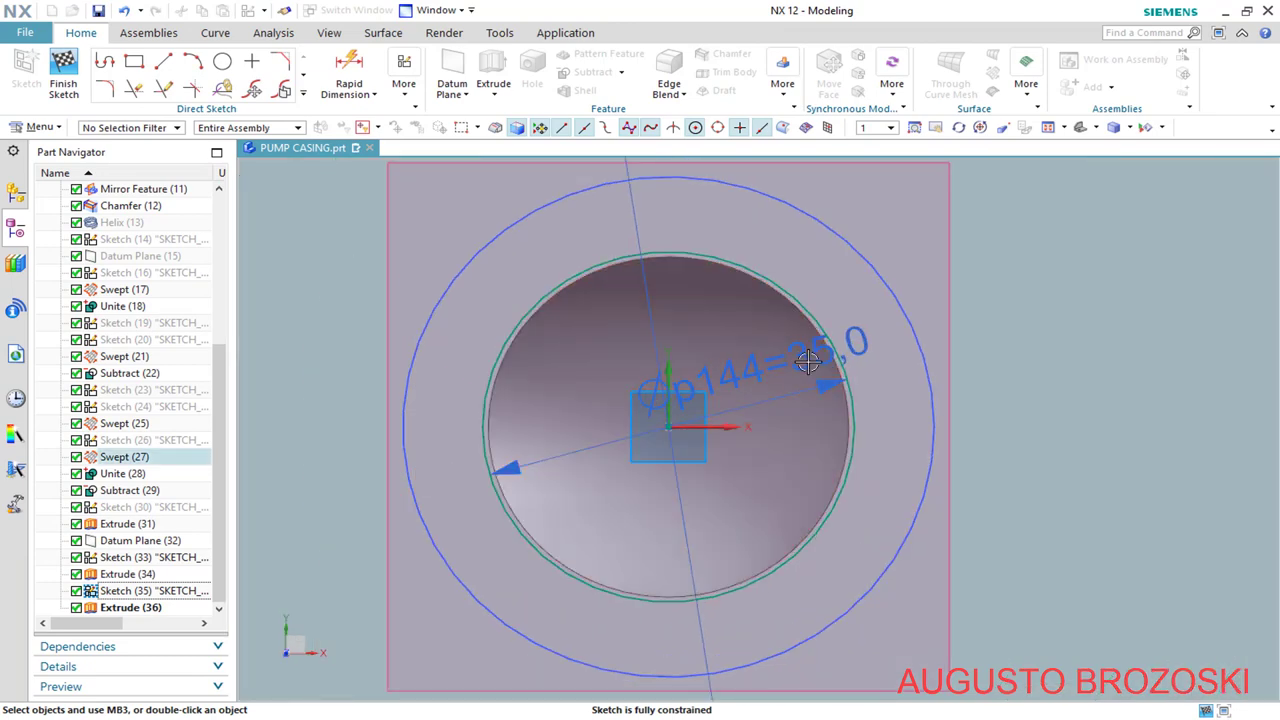
click(805, 358)
double_click(763, 357)
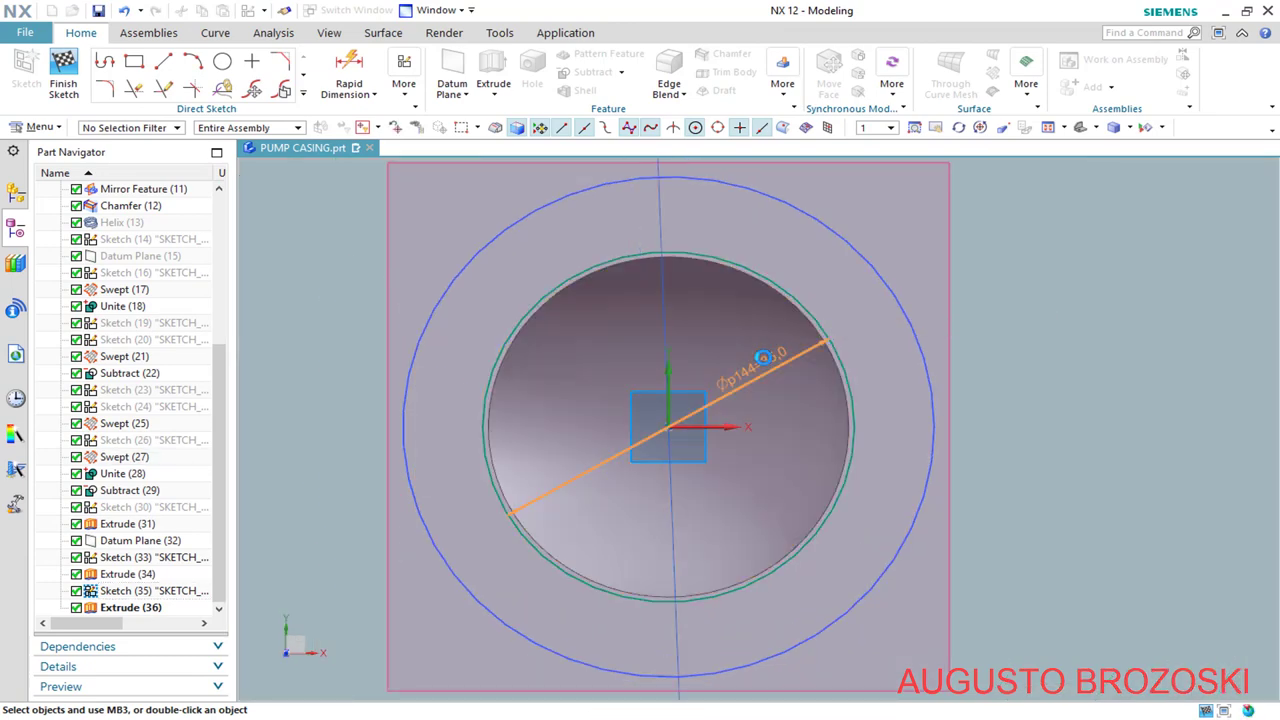
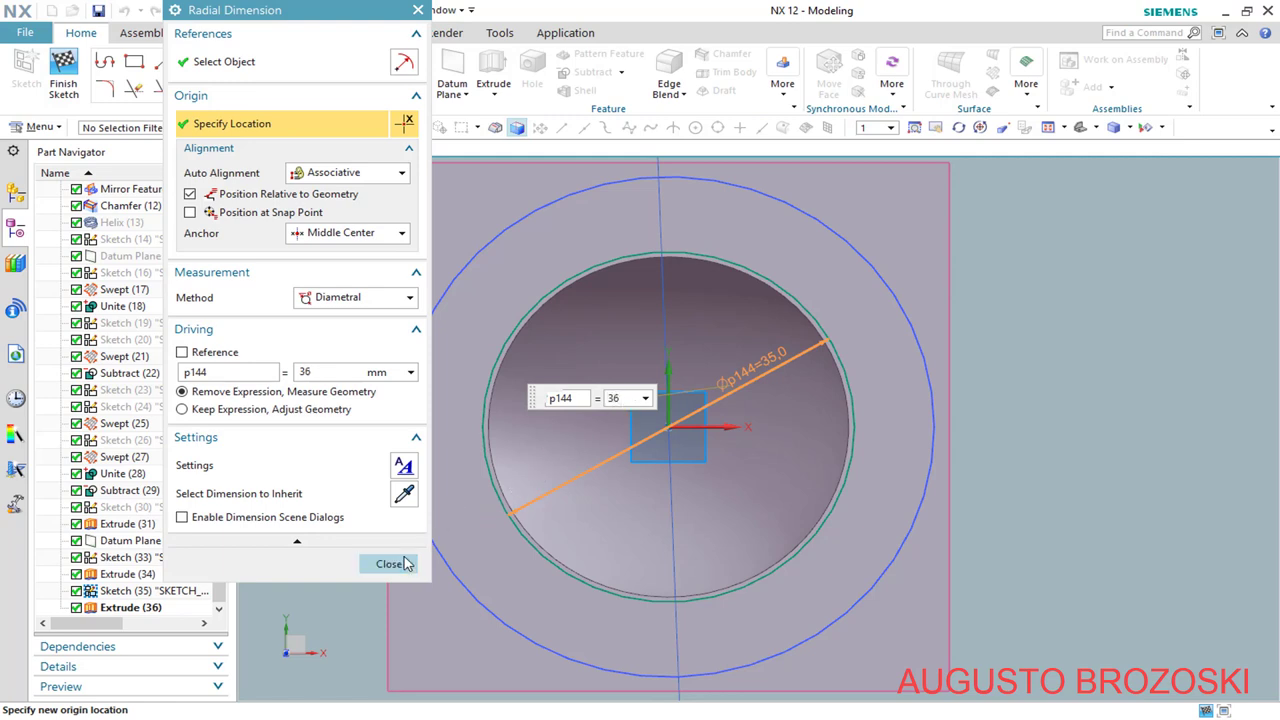
Finish the 36-diameter hole sketch, fit the casing in view, and save PUMP CASING
click(391, 565)
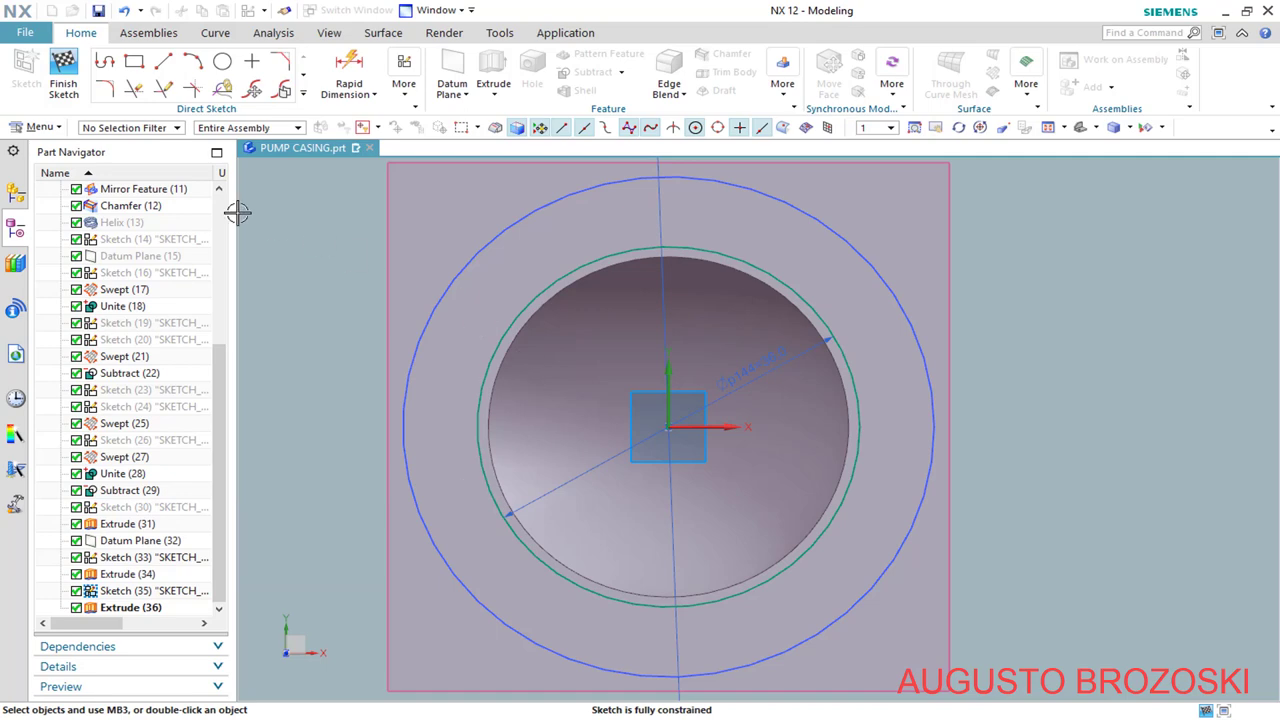
click(63, 75)
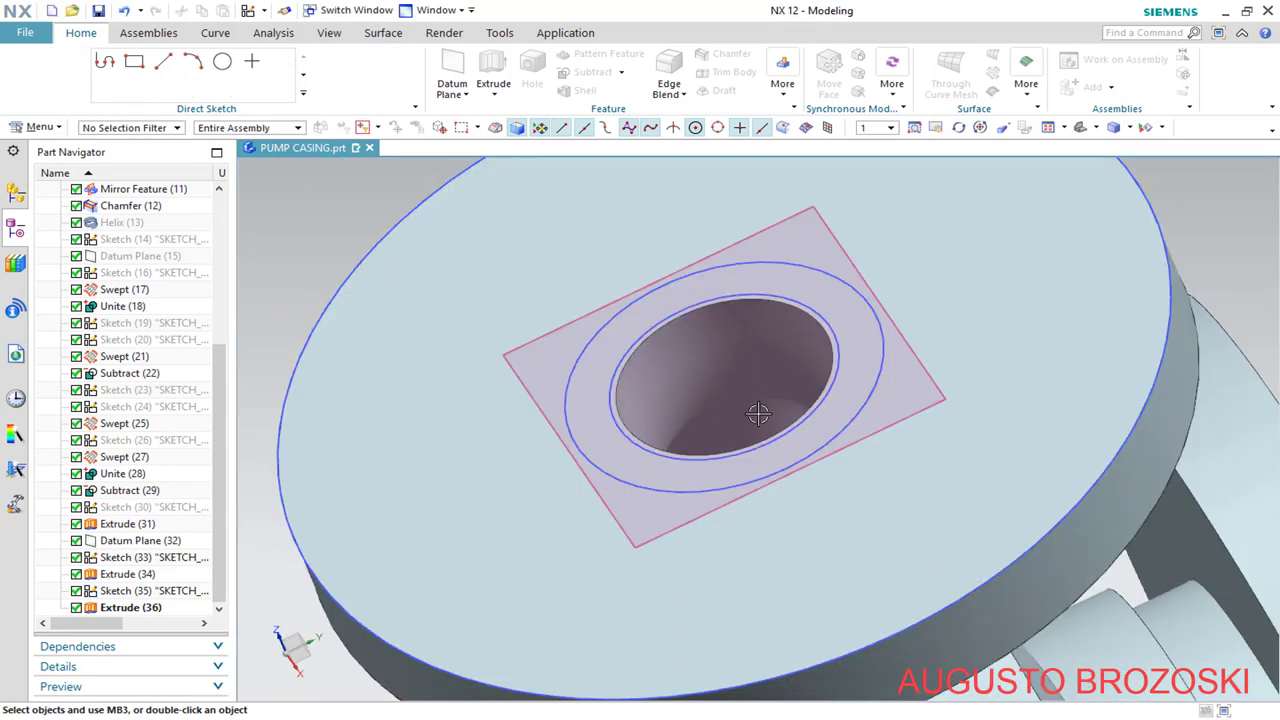
scroll(729, 380, up, 5)
mouse_move(729, 380)
middle_down()
mouse_move(771, 409)
mouse_move(720, 420)
mouse_move(741, 398)
middle_up()
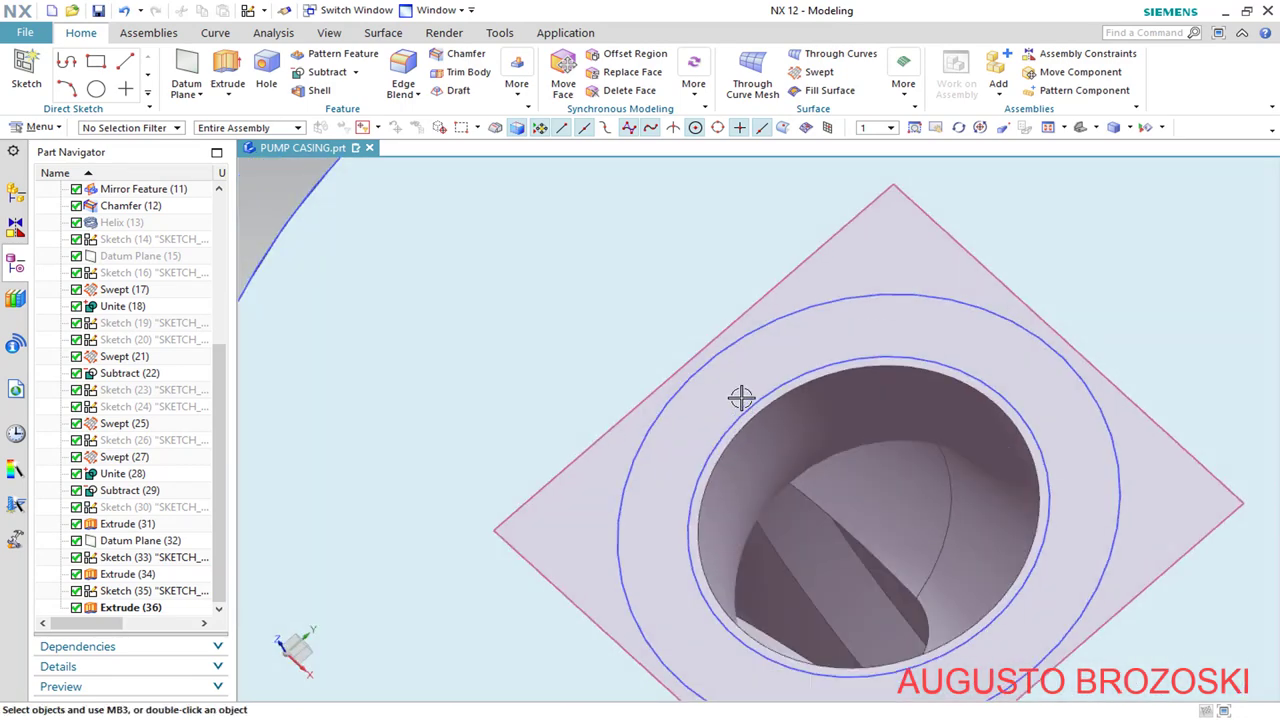
click(1080, 128)
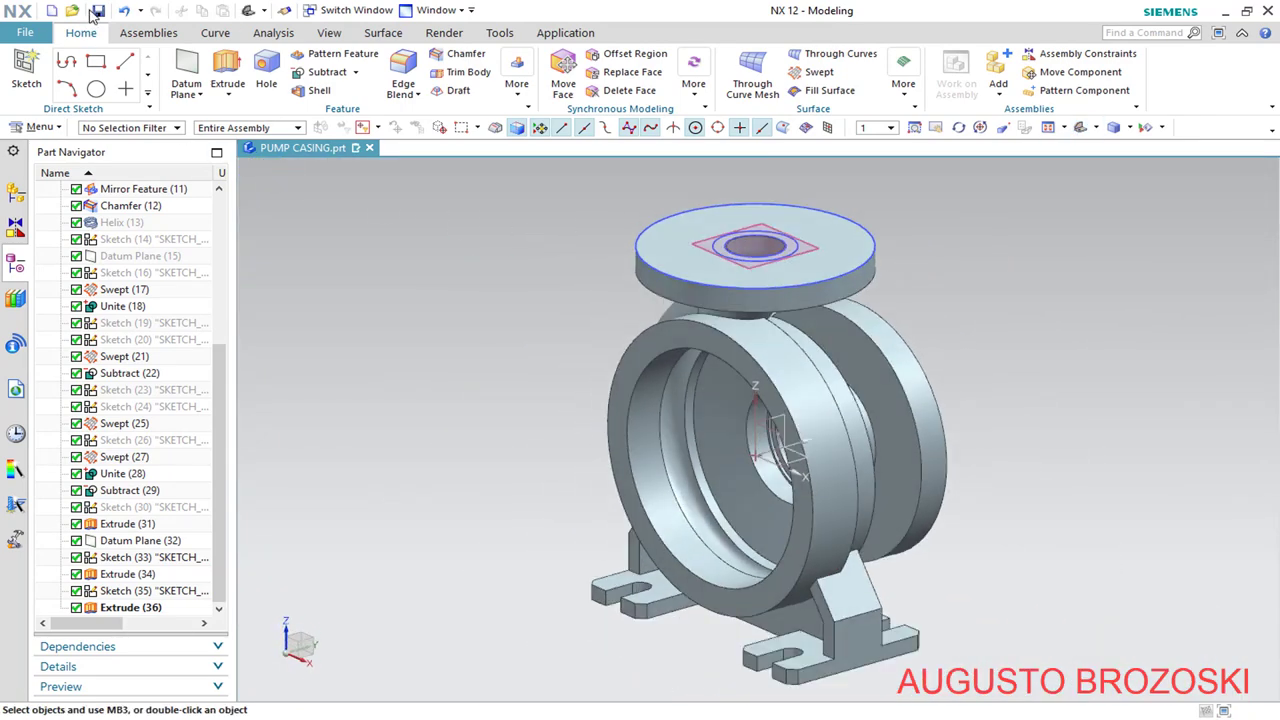
click(97, 12)
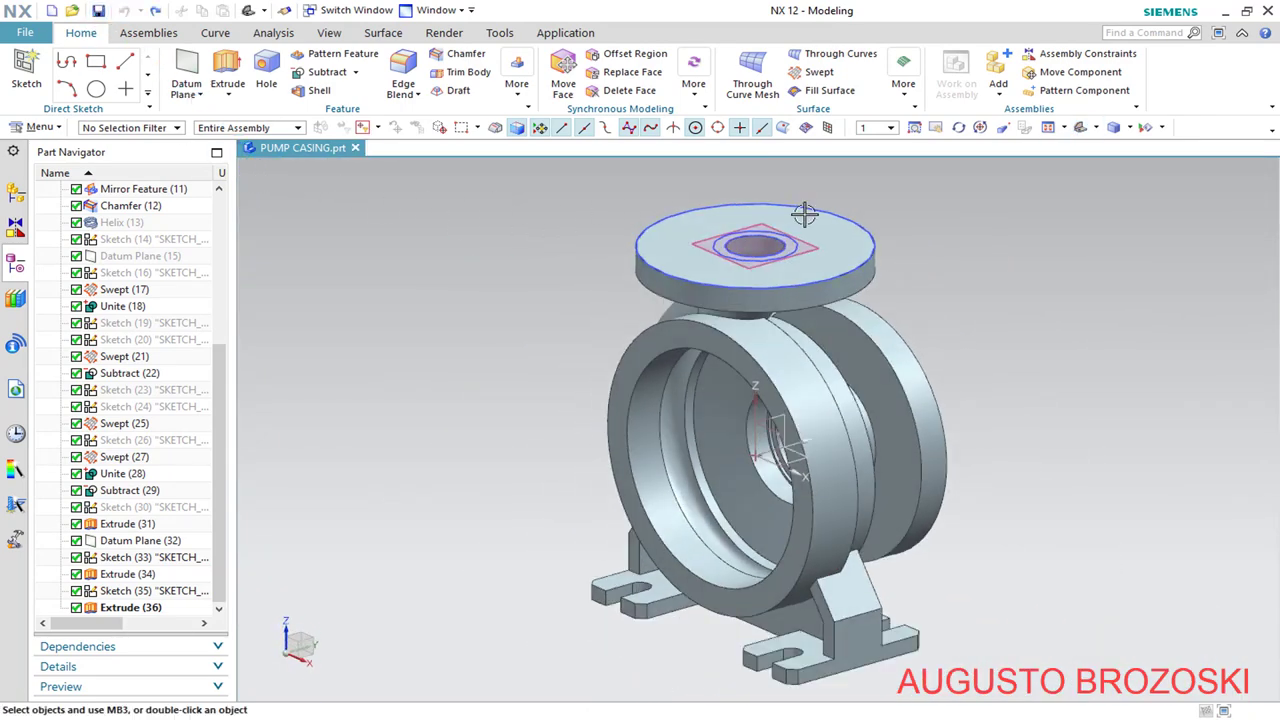
Hide all sketches and datum planes in the part
click(1145, 128)
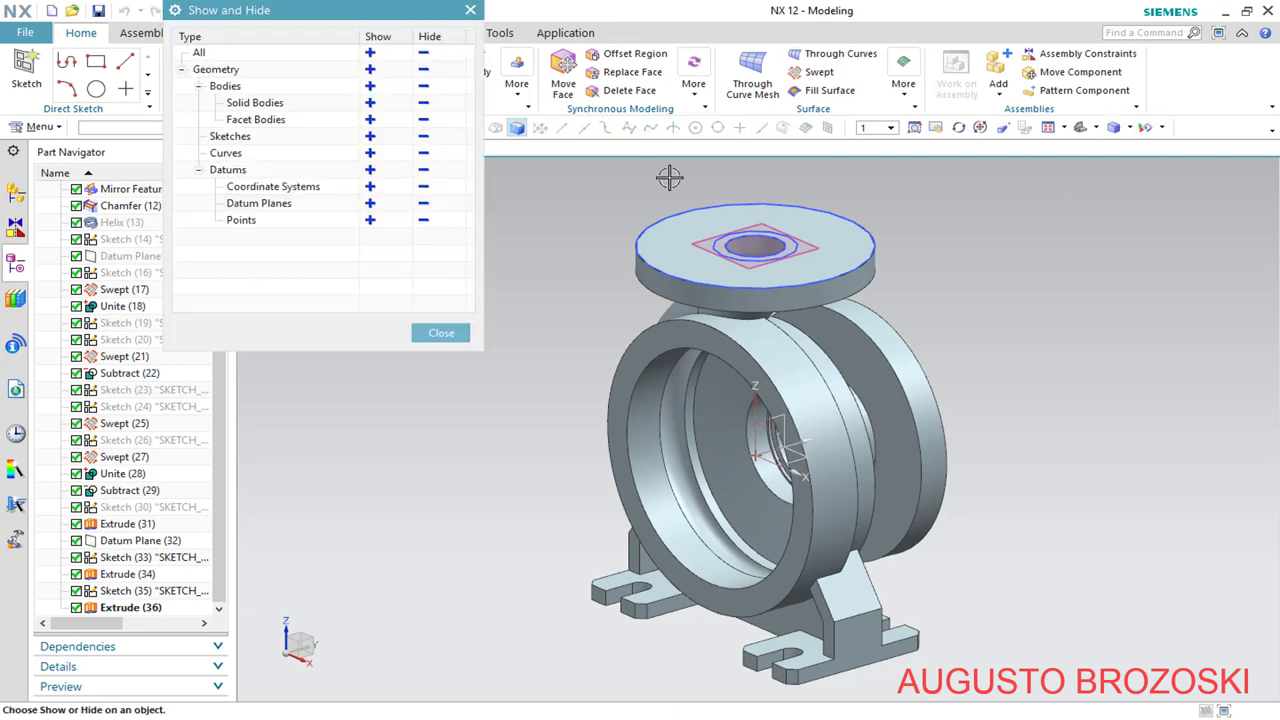
click(422, 138)
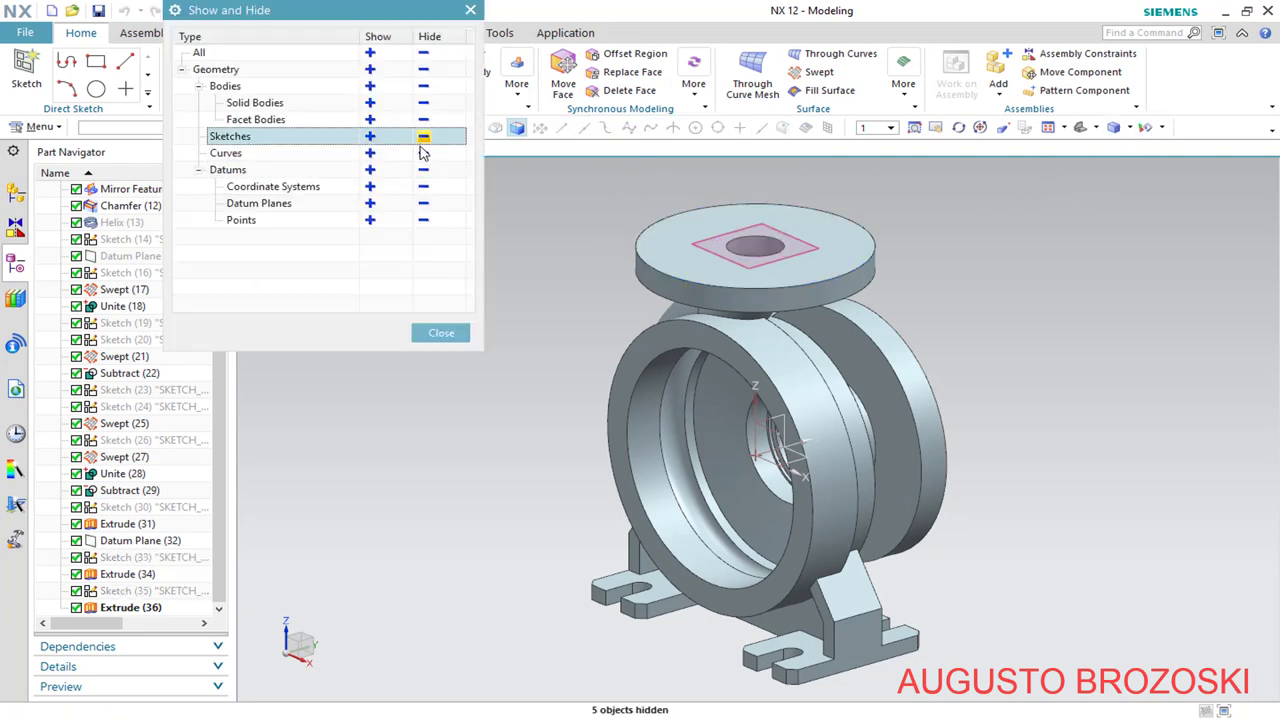
click(422, 205)
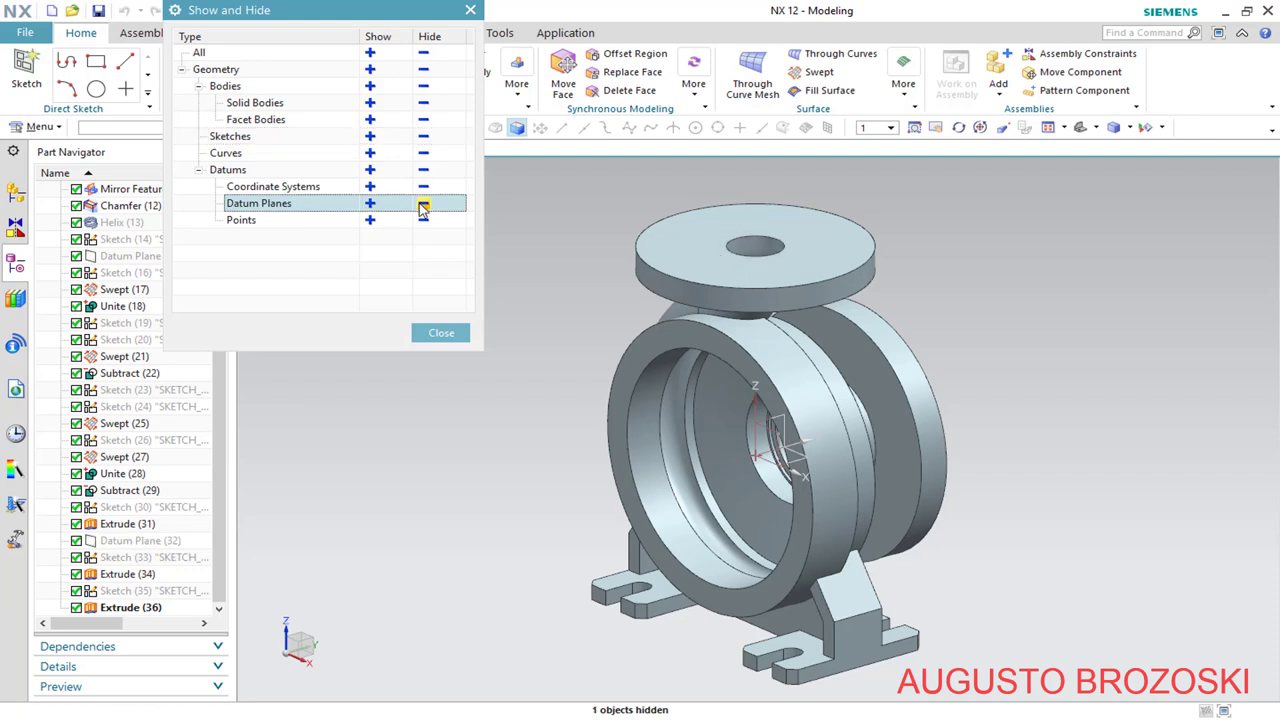
click(440, 334)
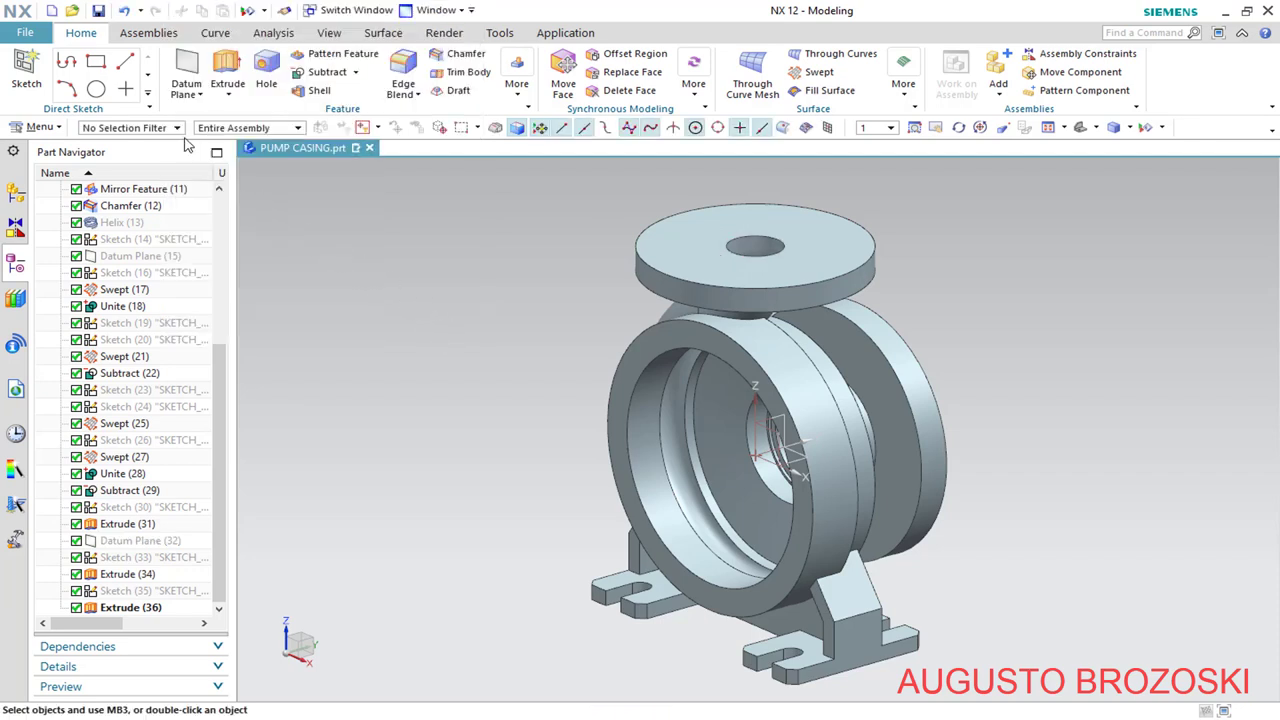
Sketch two concentric circles at the origin on the top flange face, the outer on the flange edge
click(61, 66)
click(690, 232)
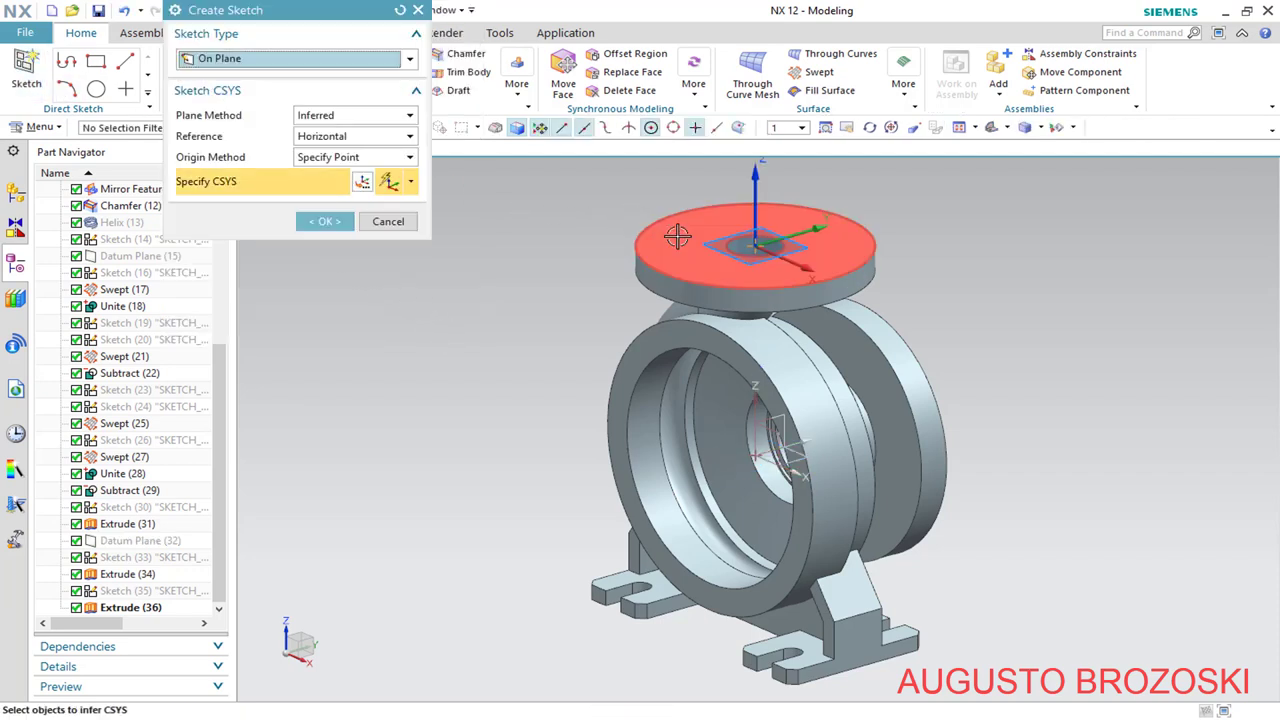
click(325, 221)
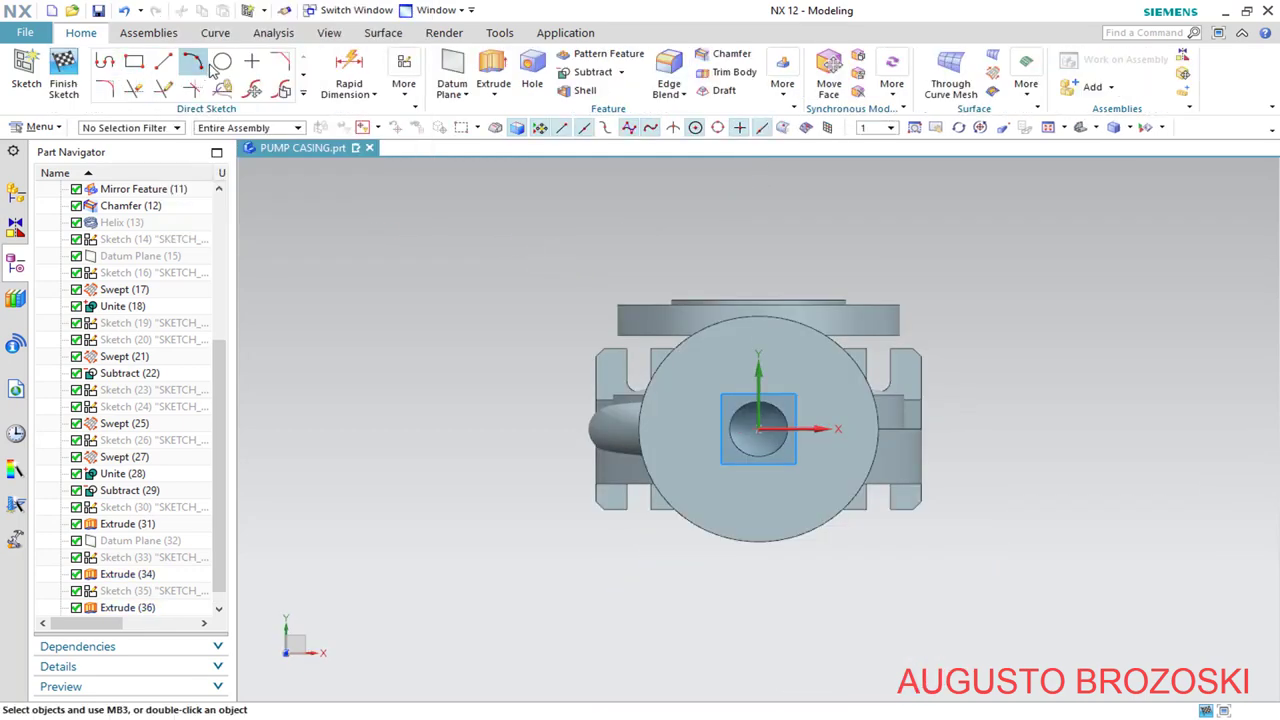
click(222, 63)
scroll(790, 440, up, 5)
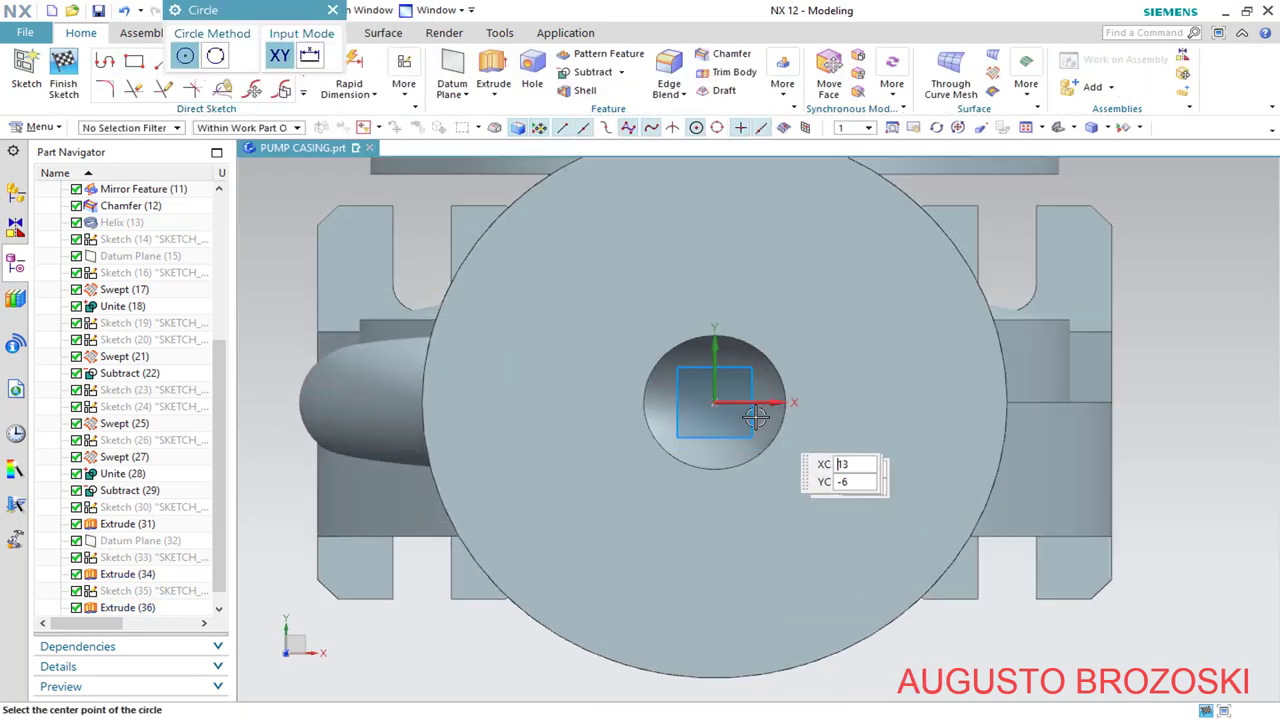
click(716, 403)
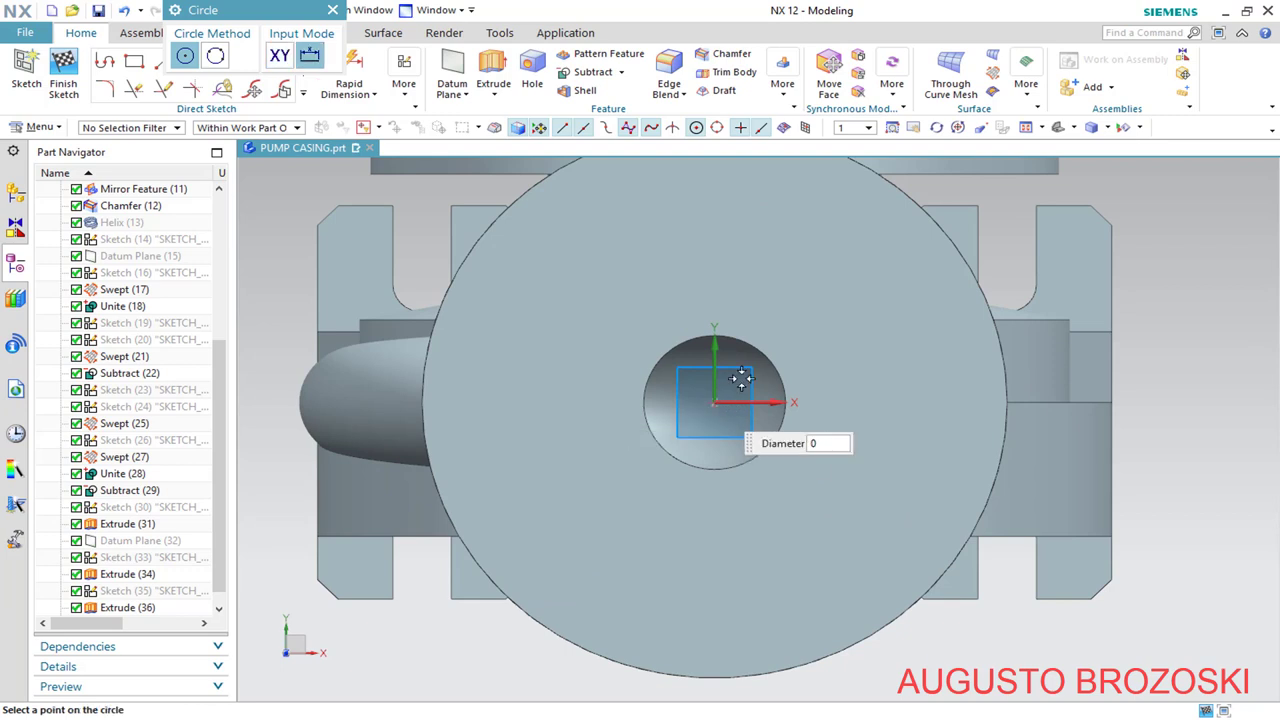
click(838, 274)
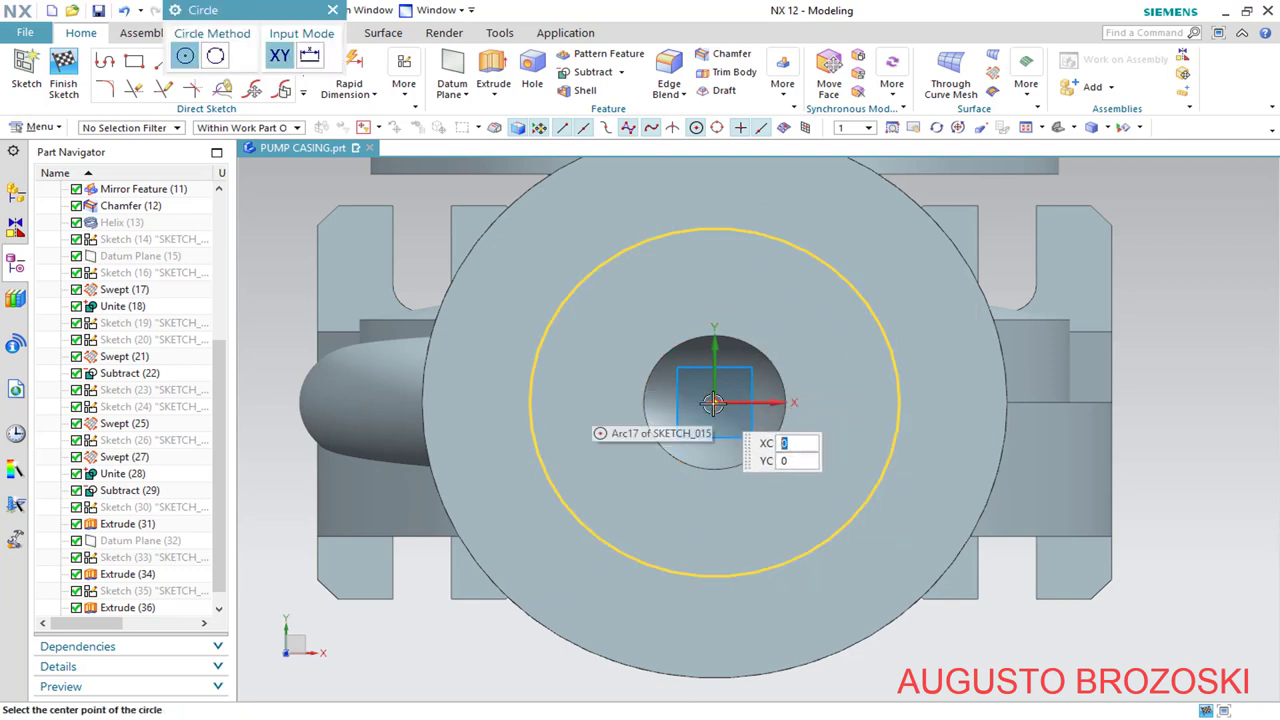
click(743, 400)
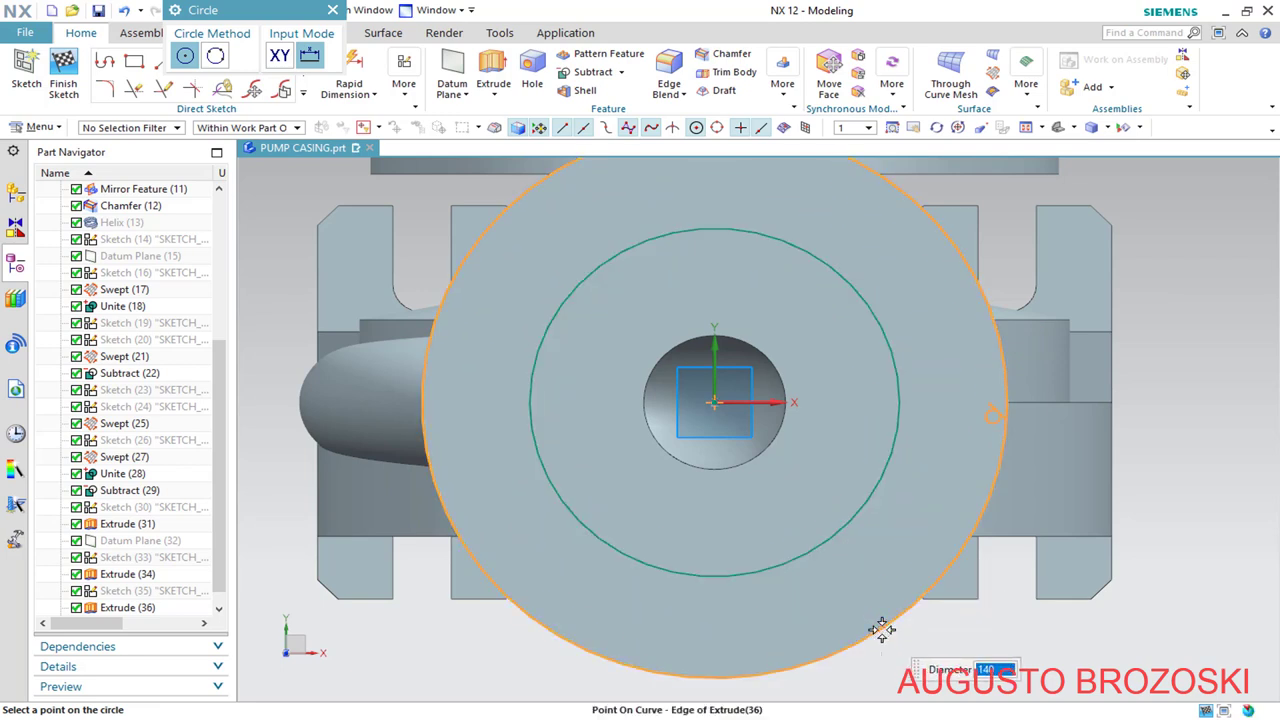
click(880, 625)
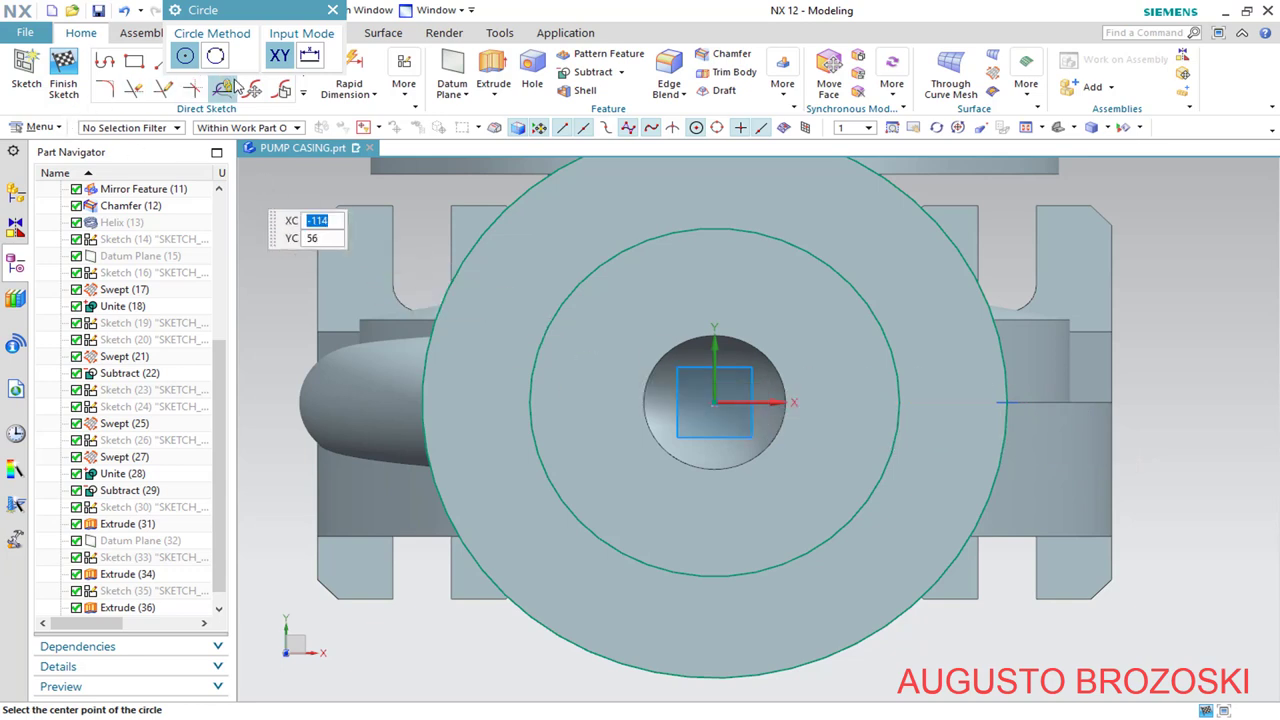
click(332, 12)
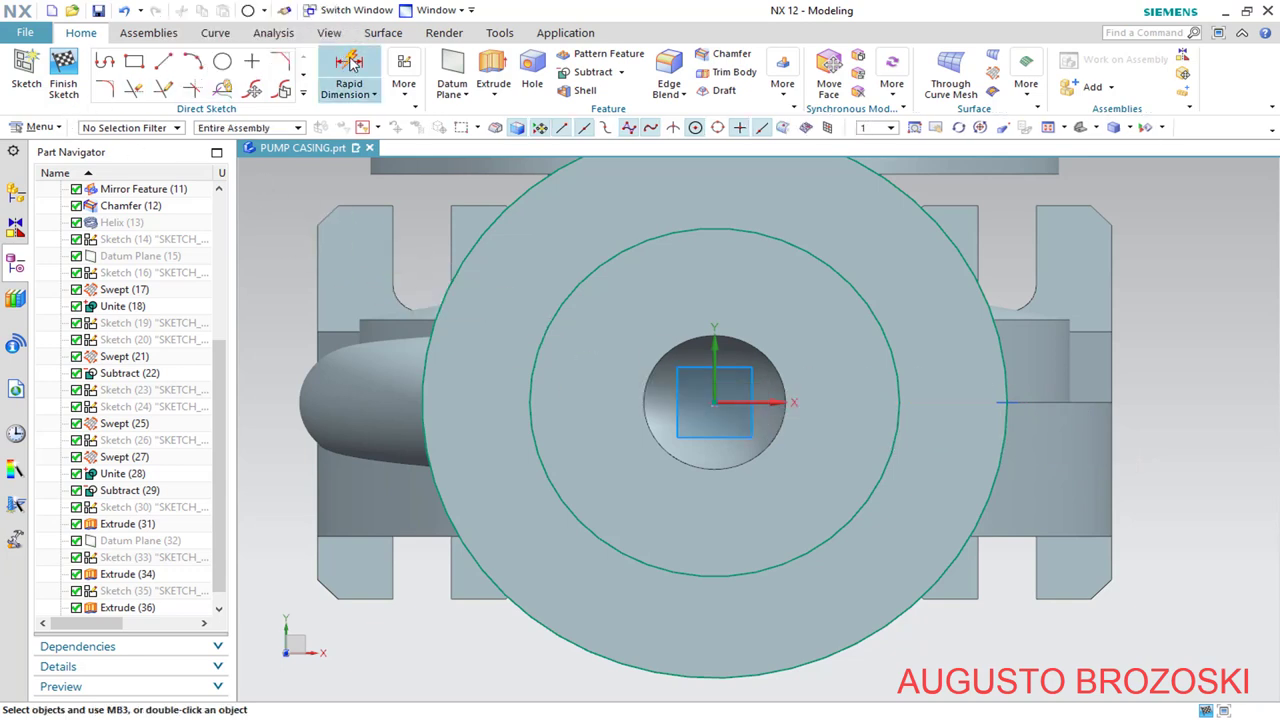
Dimension the inner circle to diameter 78
click(358, 78)
click(846, 280)
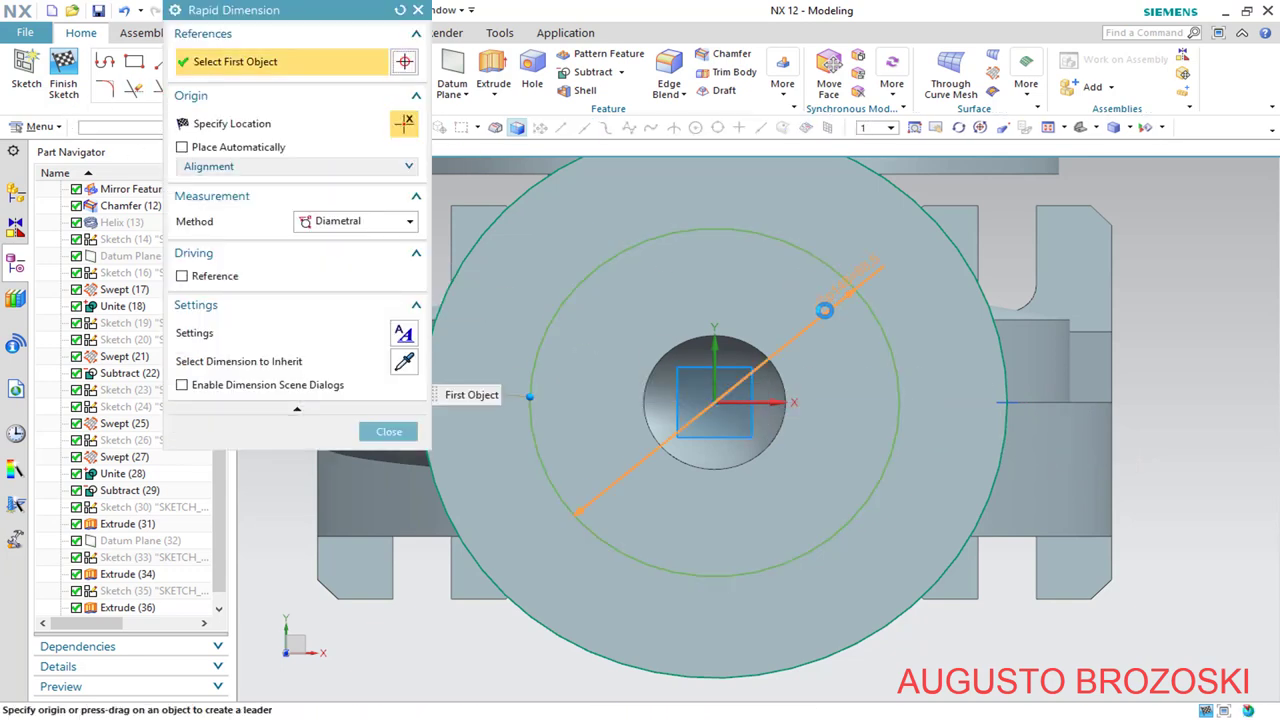
click(809, 324)
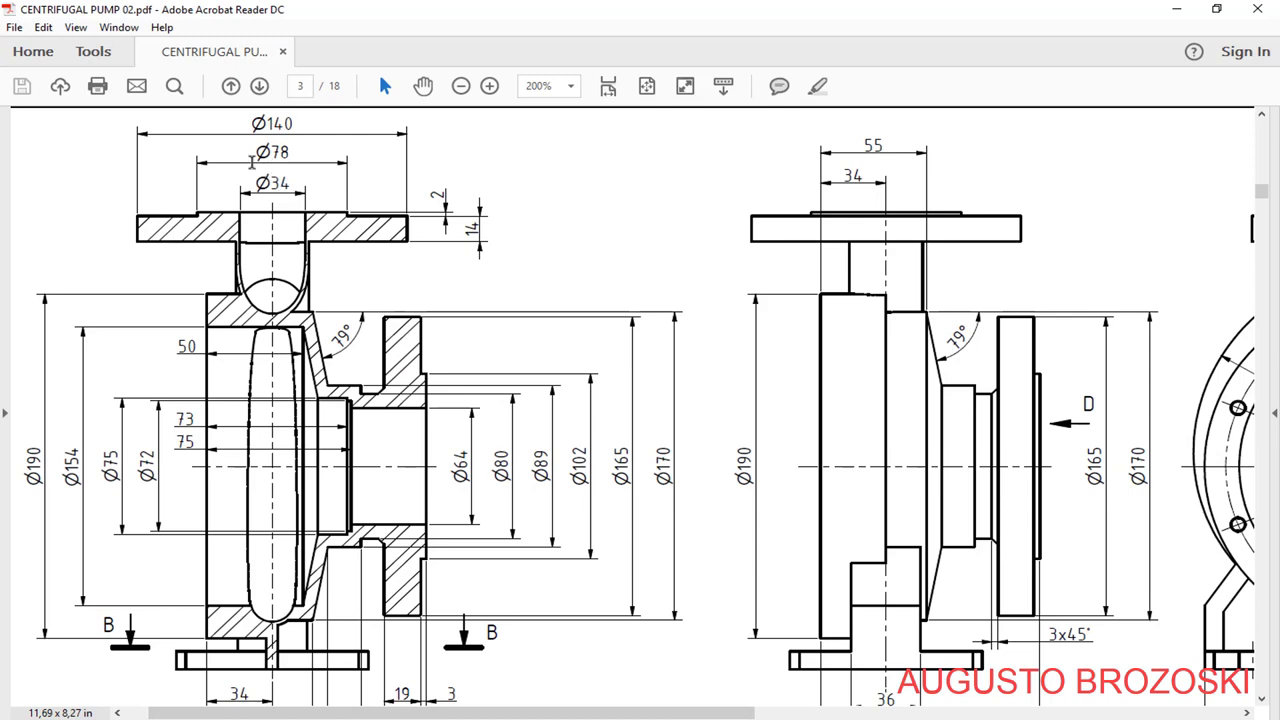
click(1175, 12)
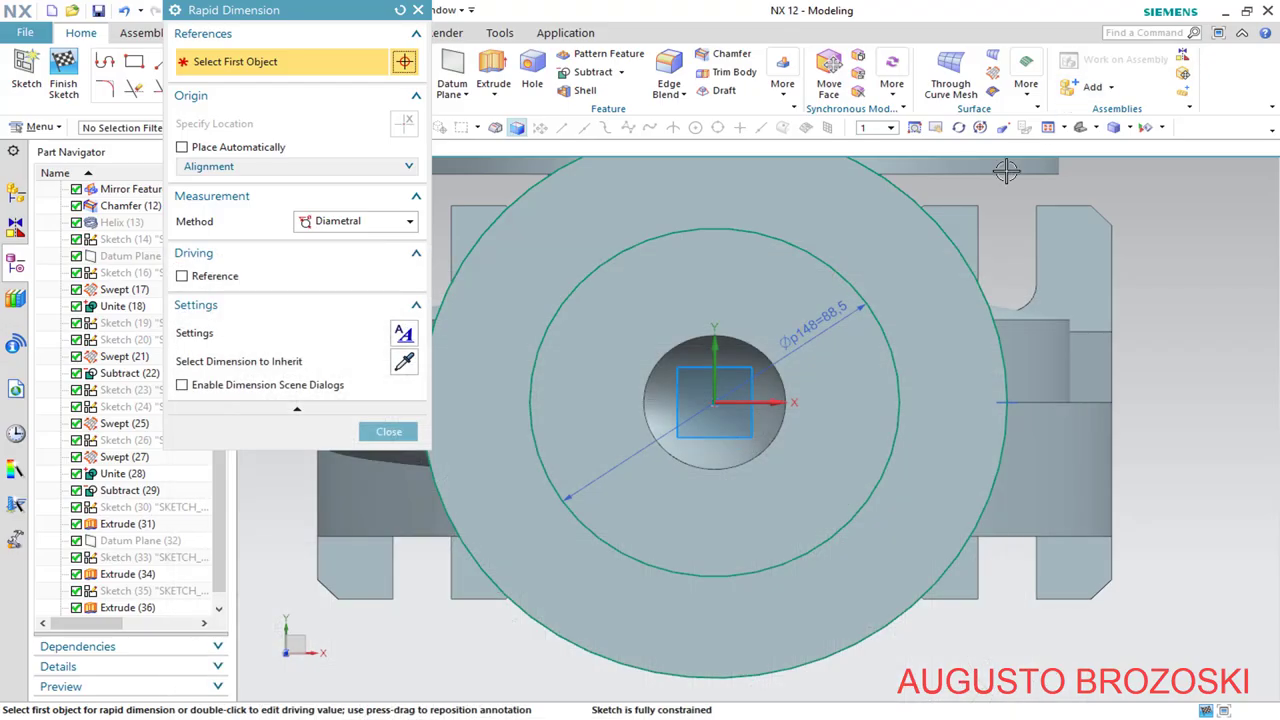
double_click(818, 320)
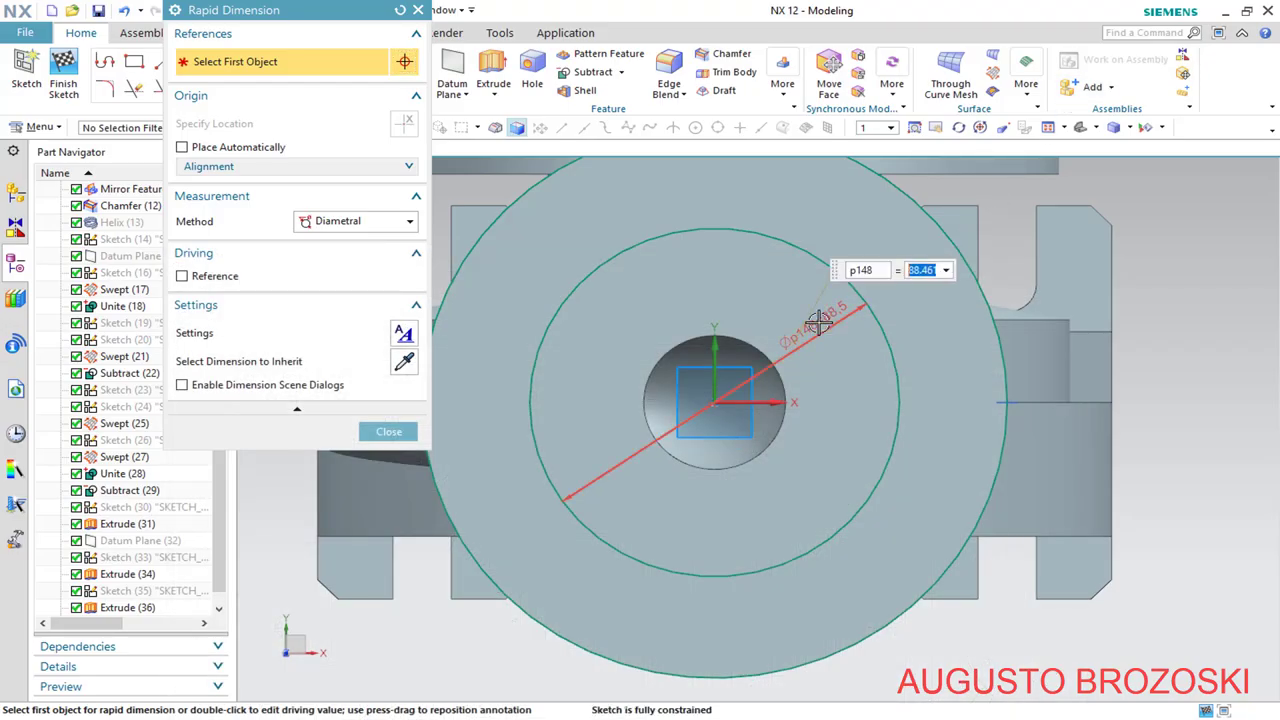
text(78)
key(Return)
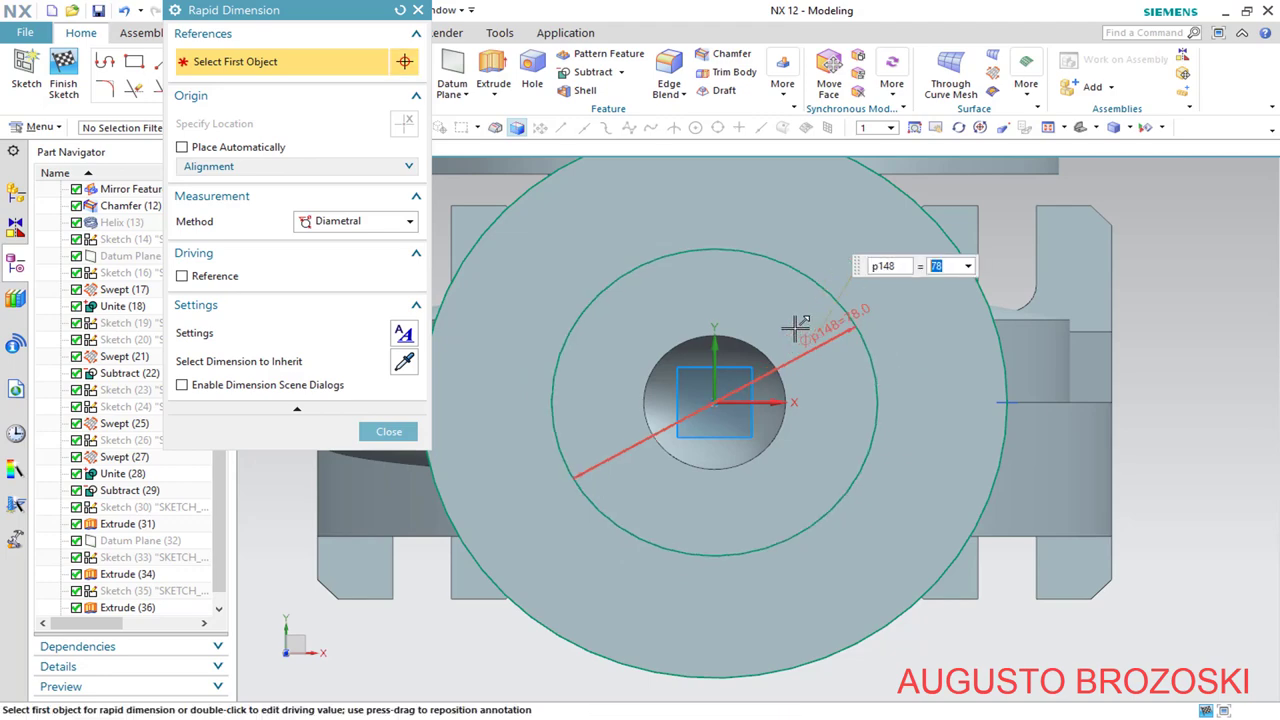
click(387, 432)
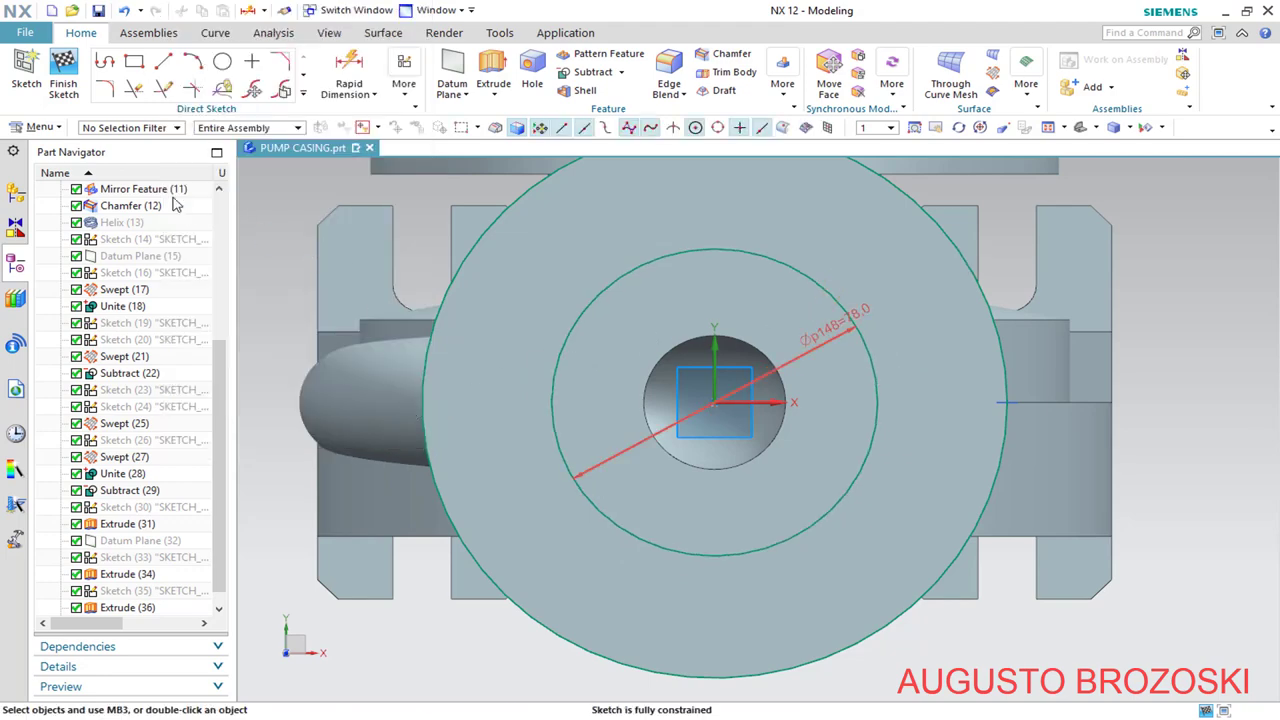
Extrude Sketch (37)'s circles, reversed to cut downward into the top flange
click(78, 91)
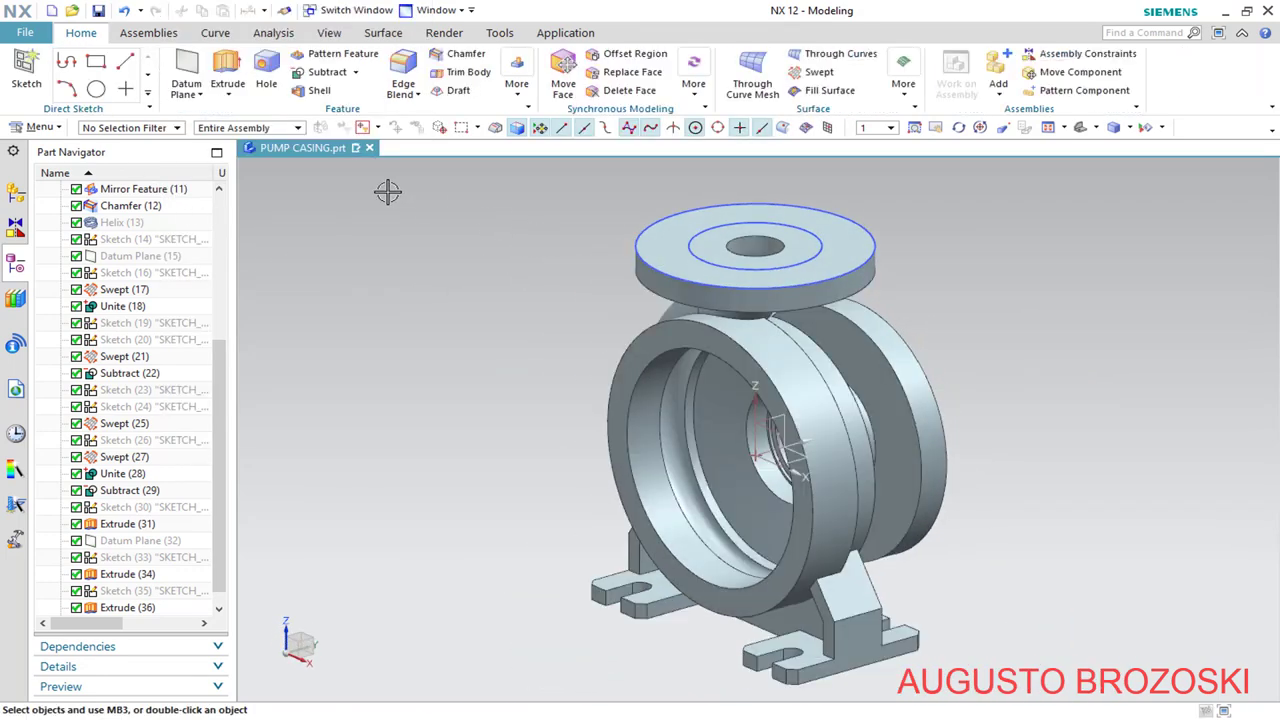
click(227, 65)
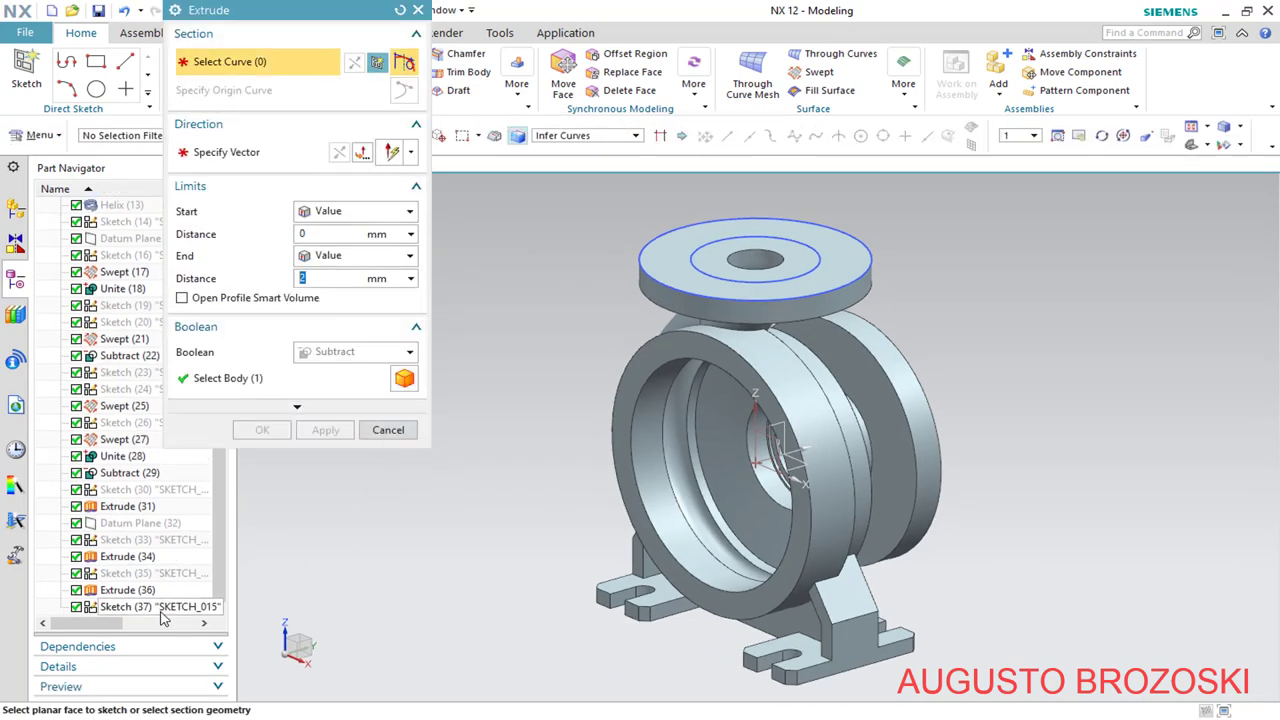
click(160, 606)
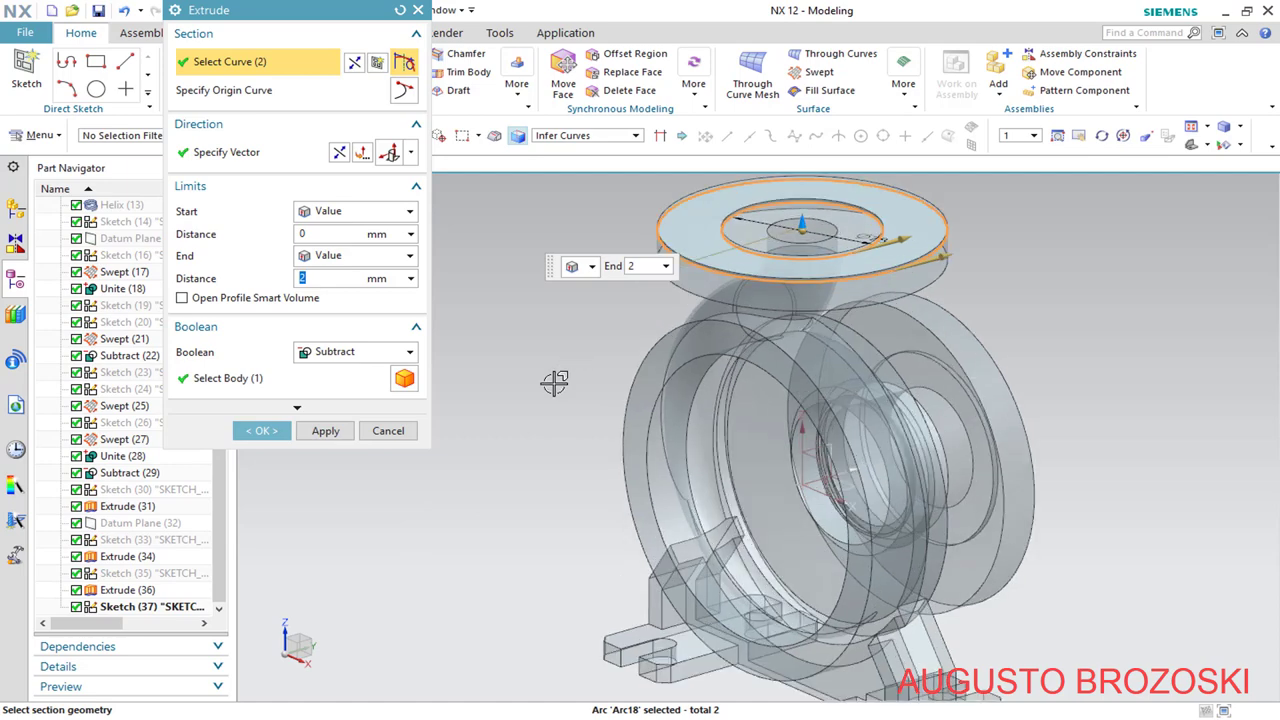
scroll(554, 383, up, 2)
scroll(574, 410, down, 3)
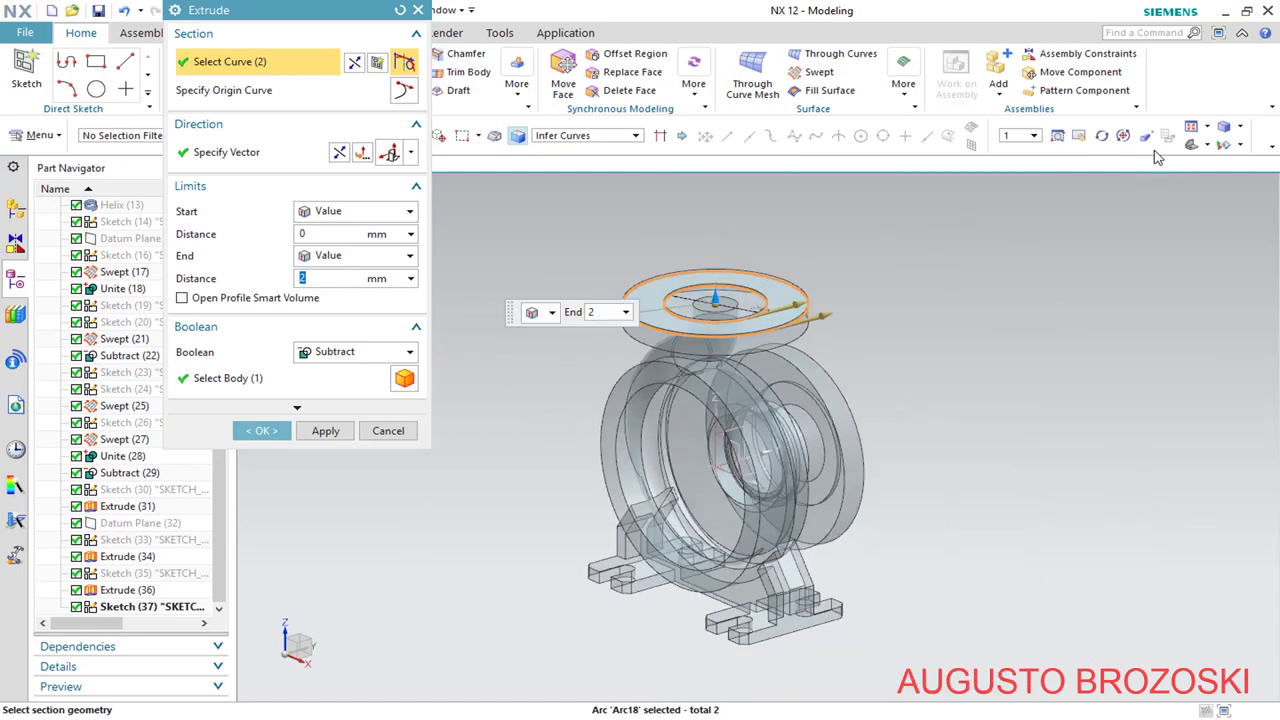
click(1208, 146)
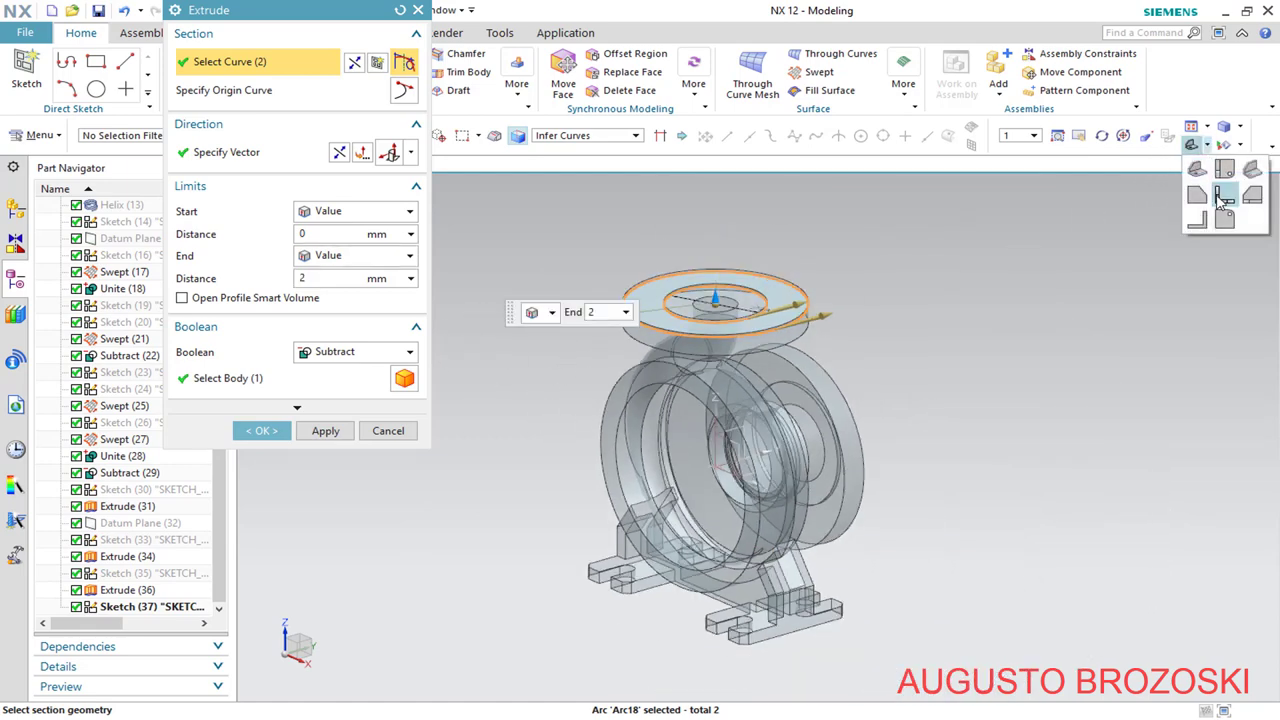
click(1223, 196)
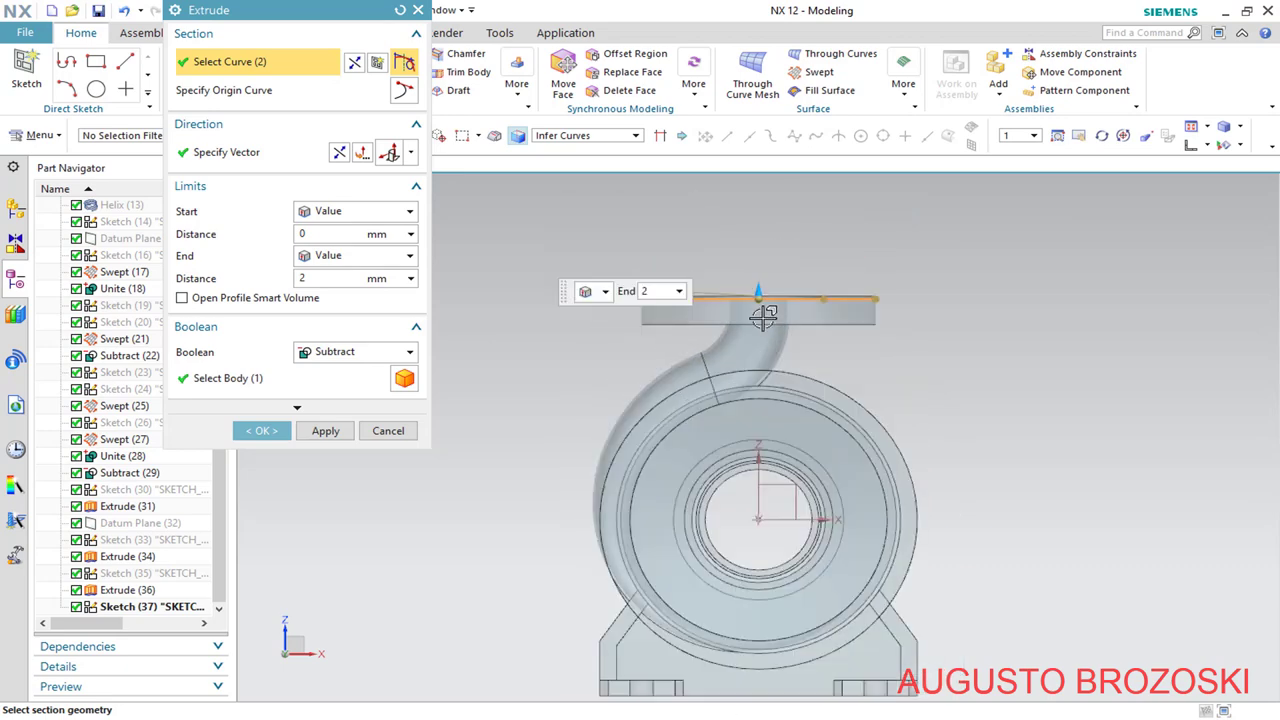
scroll(764, 317, up, 3)
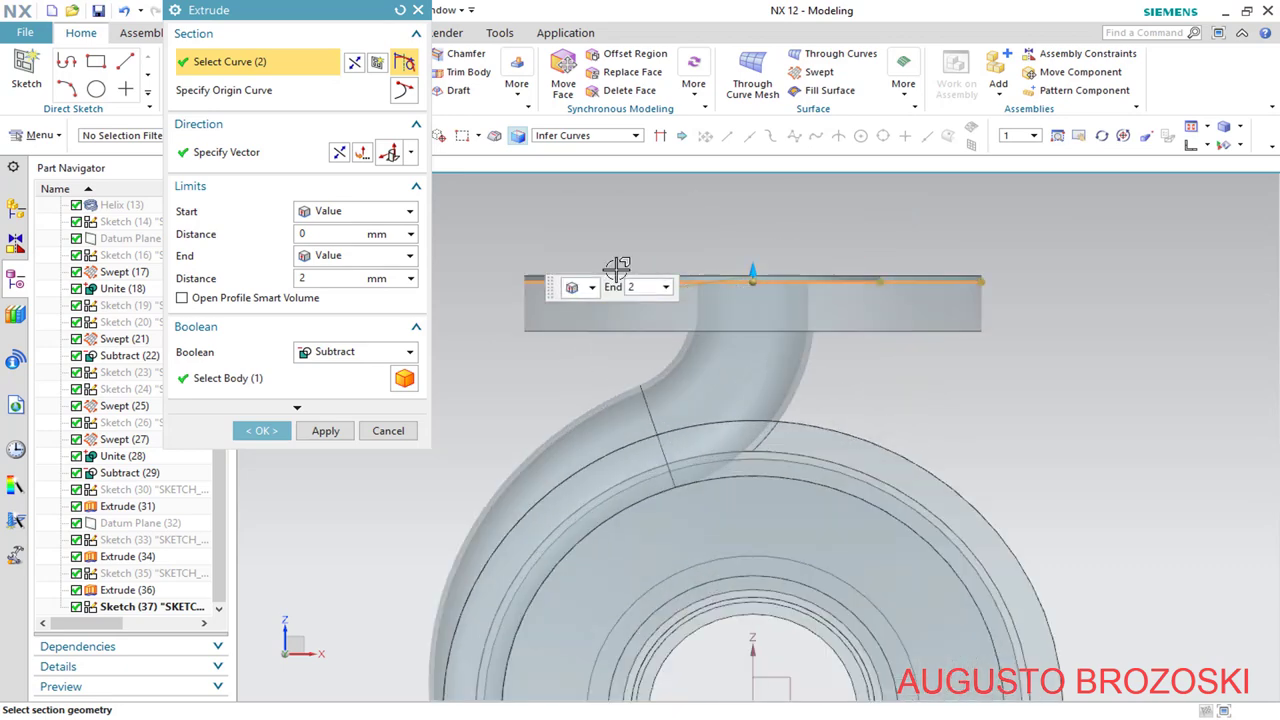
click(340, 154)
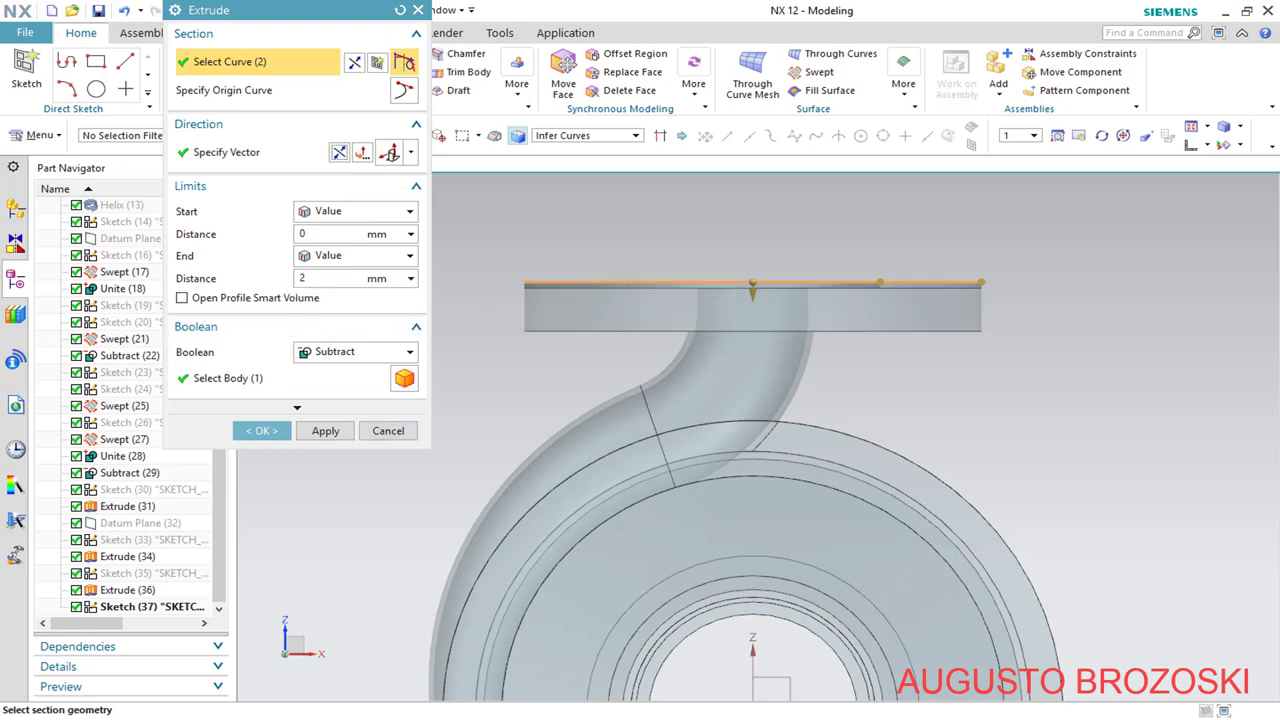
Subtract the 2 mm extrusion from the casing body and view the top flange
key(alt+Tab)
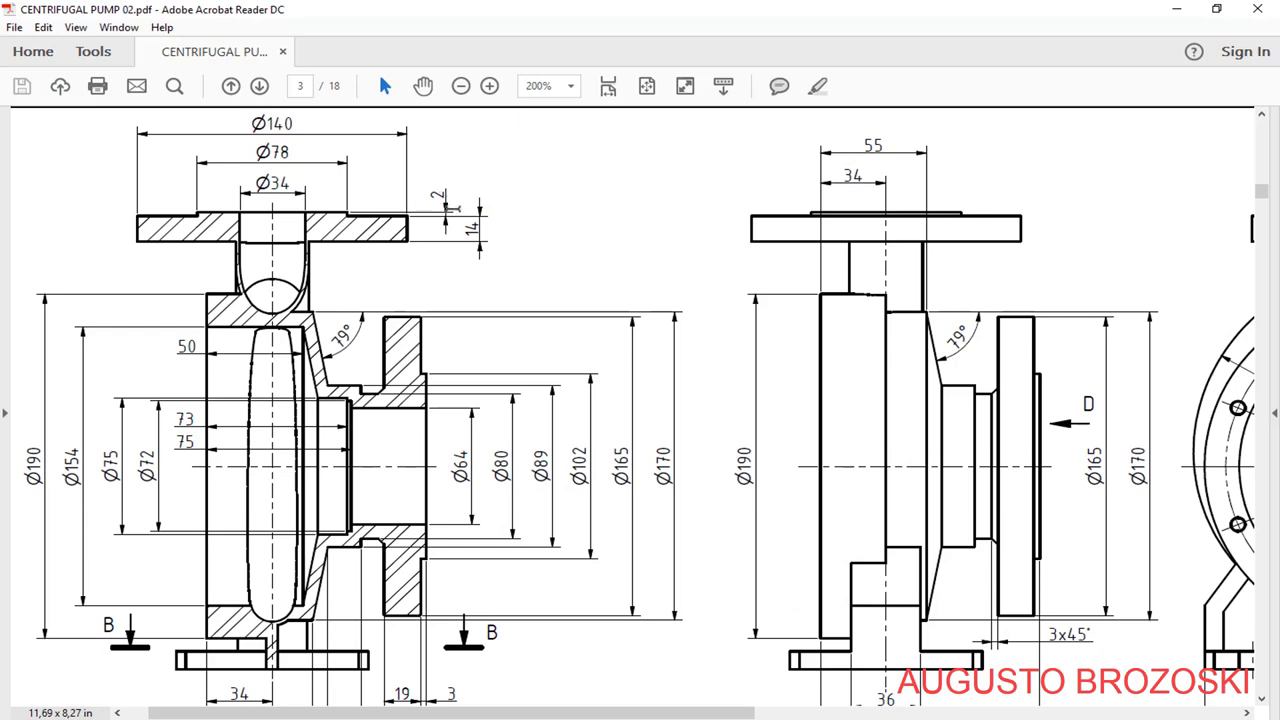
click(1189, 11)
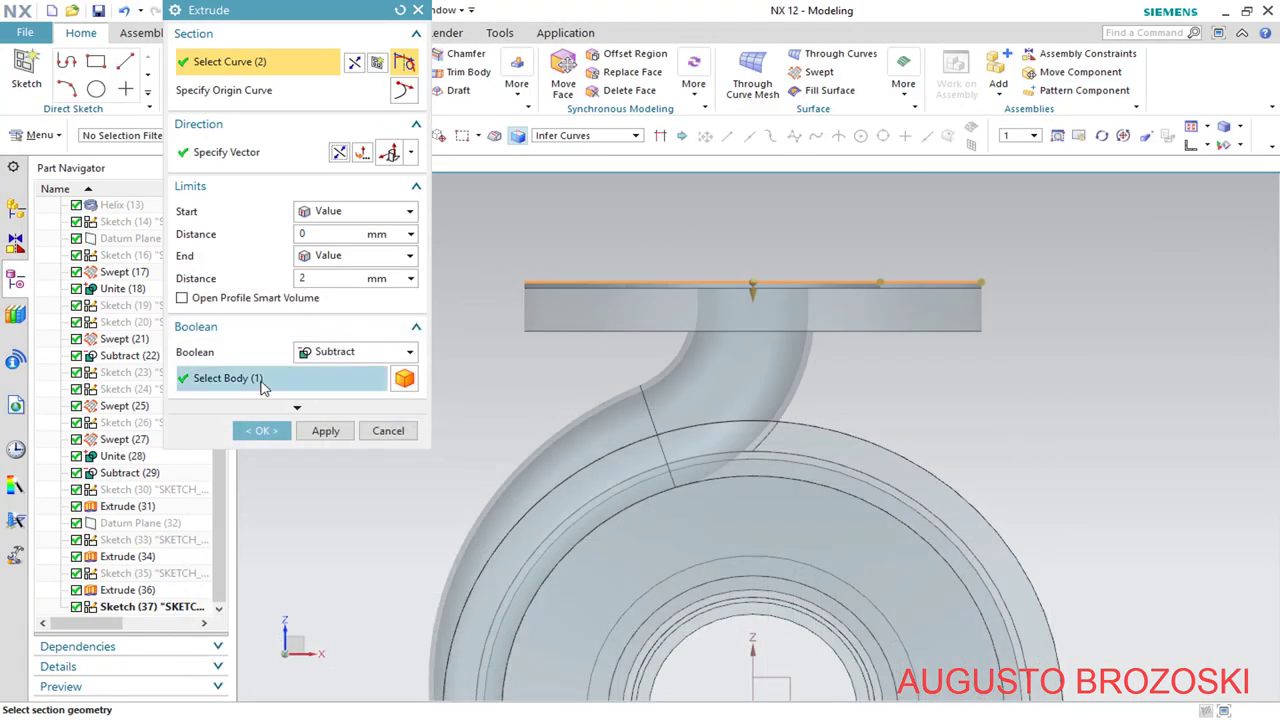
click(260, 385)
click(262, 431)
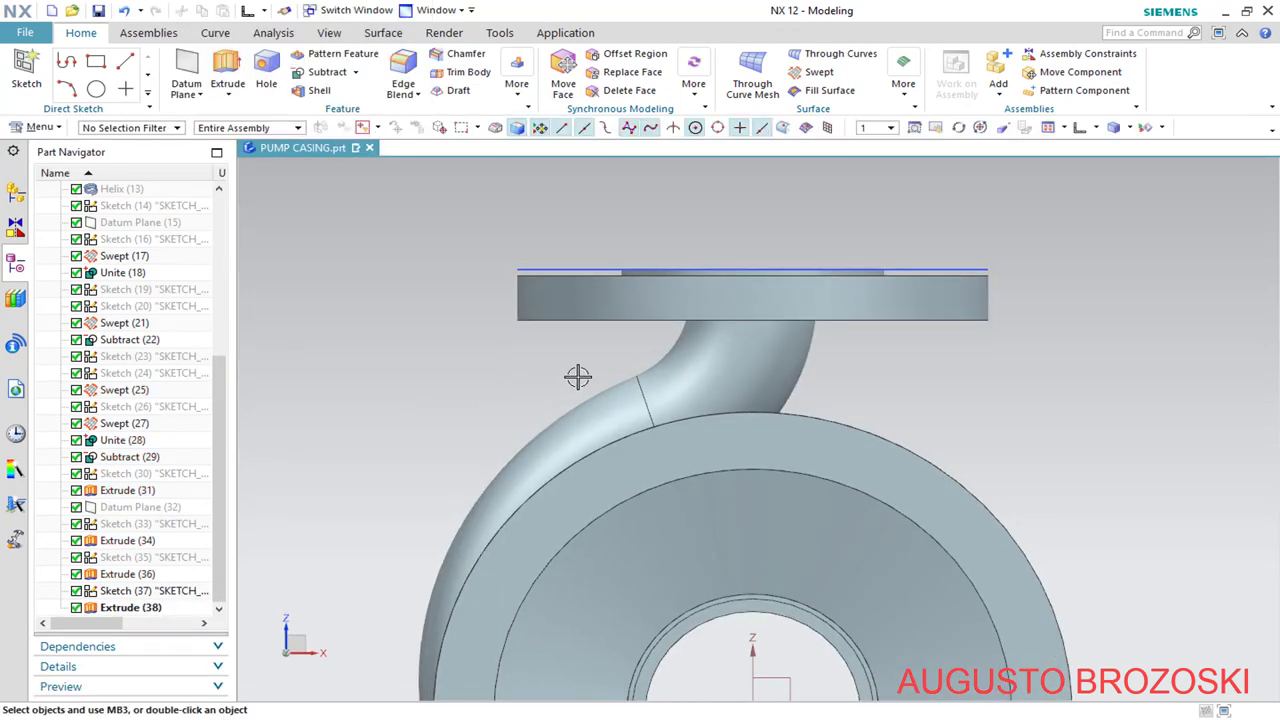
middle_drag(574, 371, 647, 339)
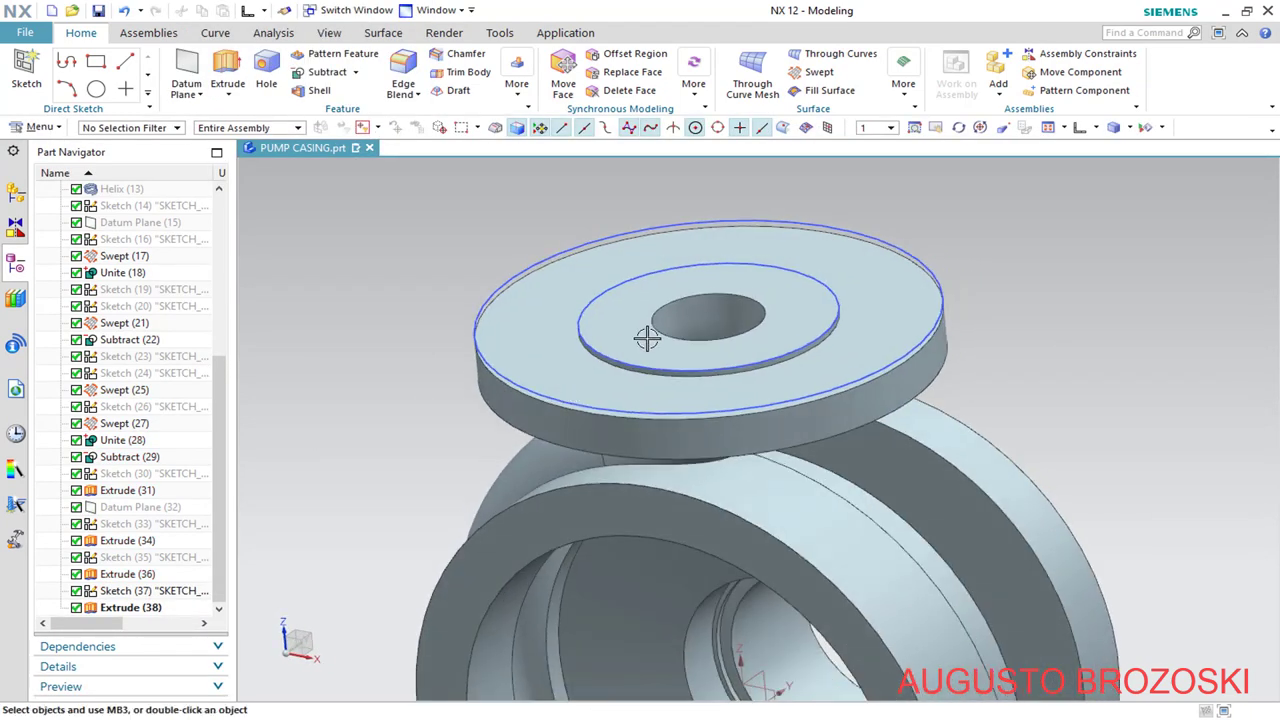
Hide all sketches in the part
click(1146, 128)
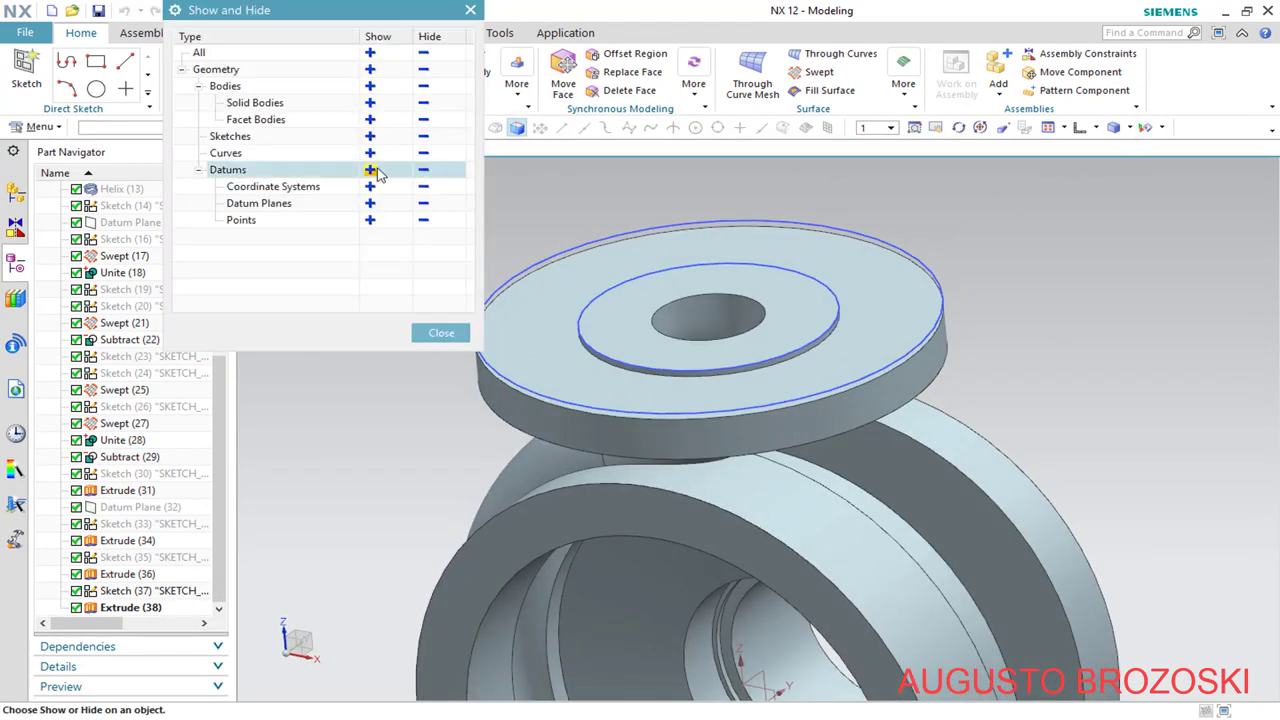
click(424, 139)
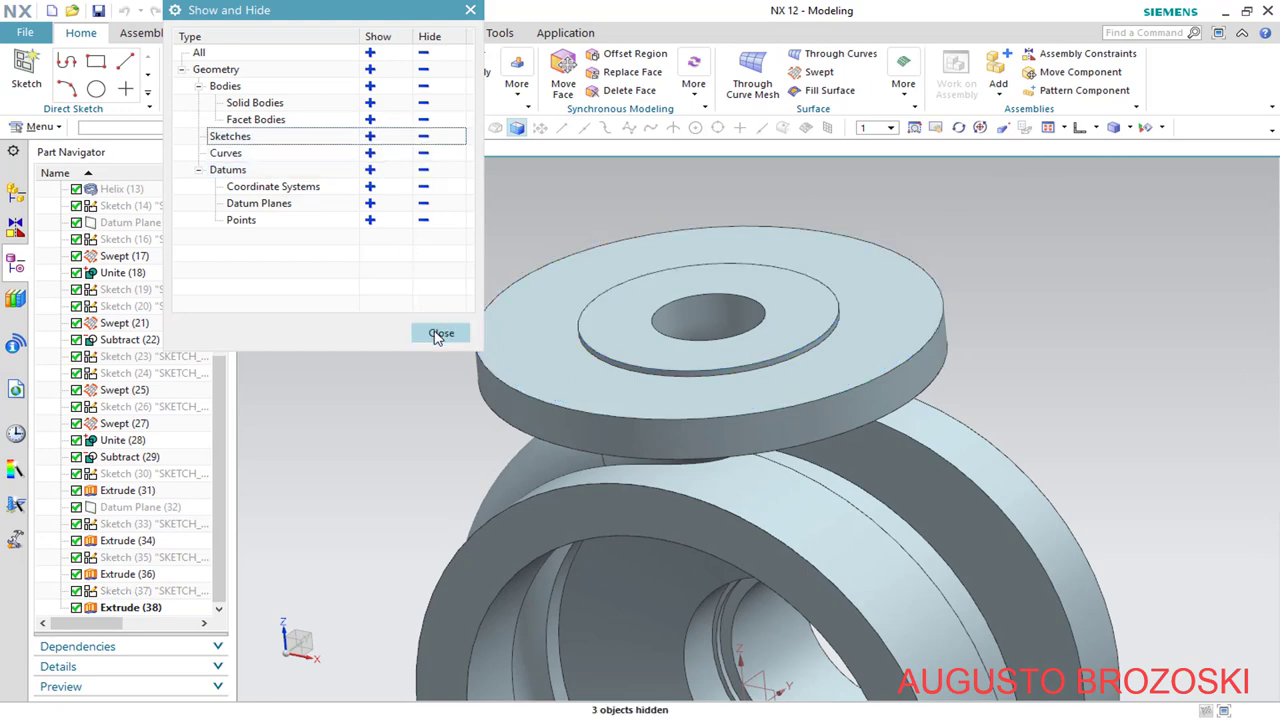
click(440, 334)
Switch to trimetric view, save PUMP CASING, and compare against the drawing's top view
click(1095, 128)
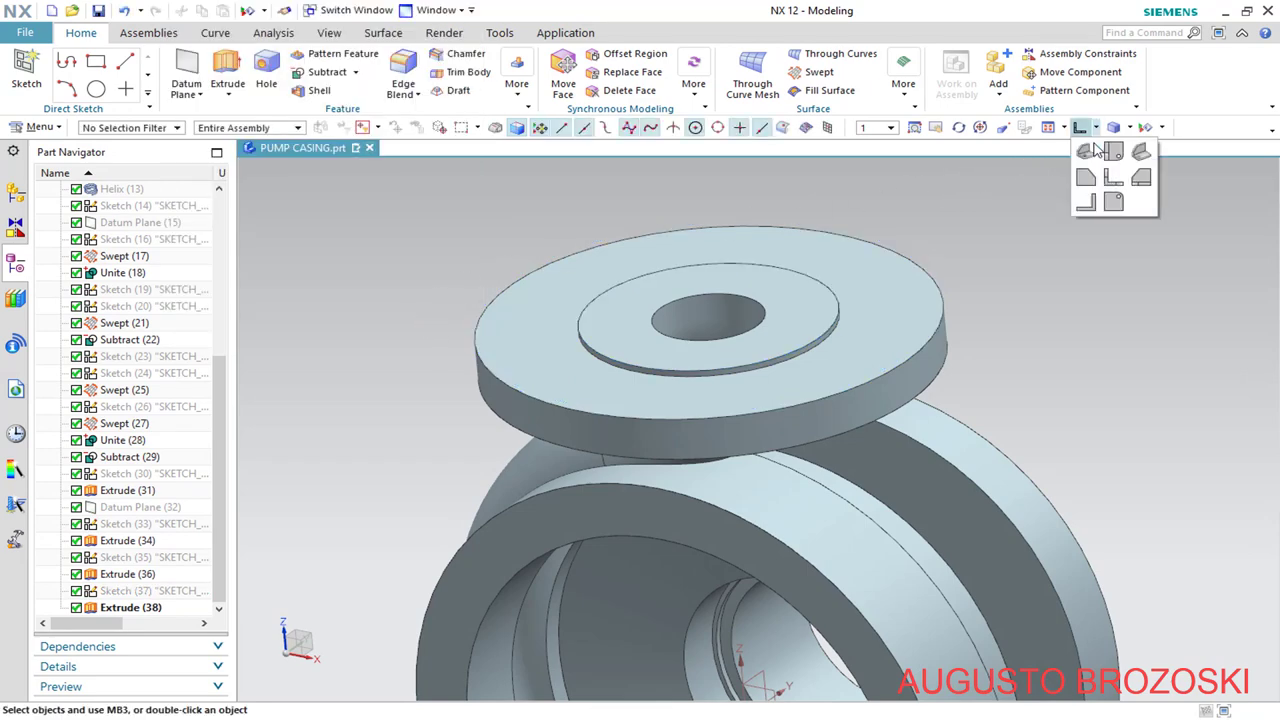
click(1086, 152)
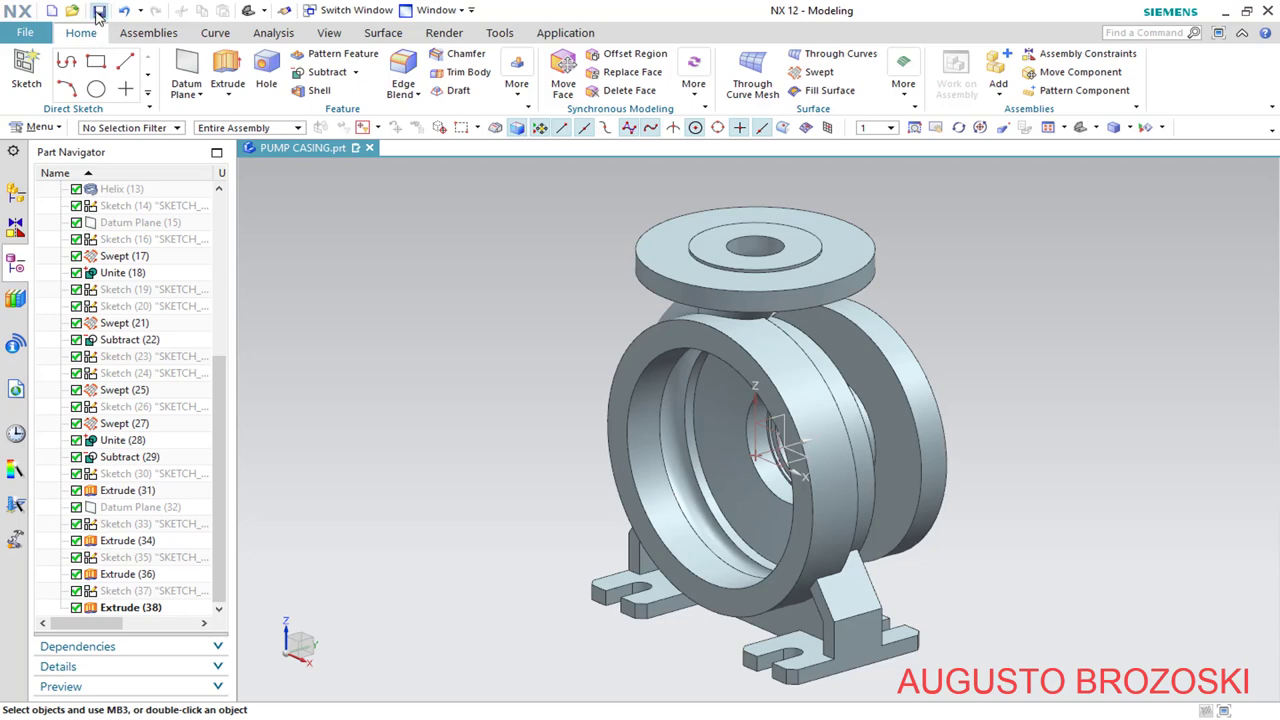
click(98, 12)
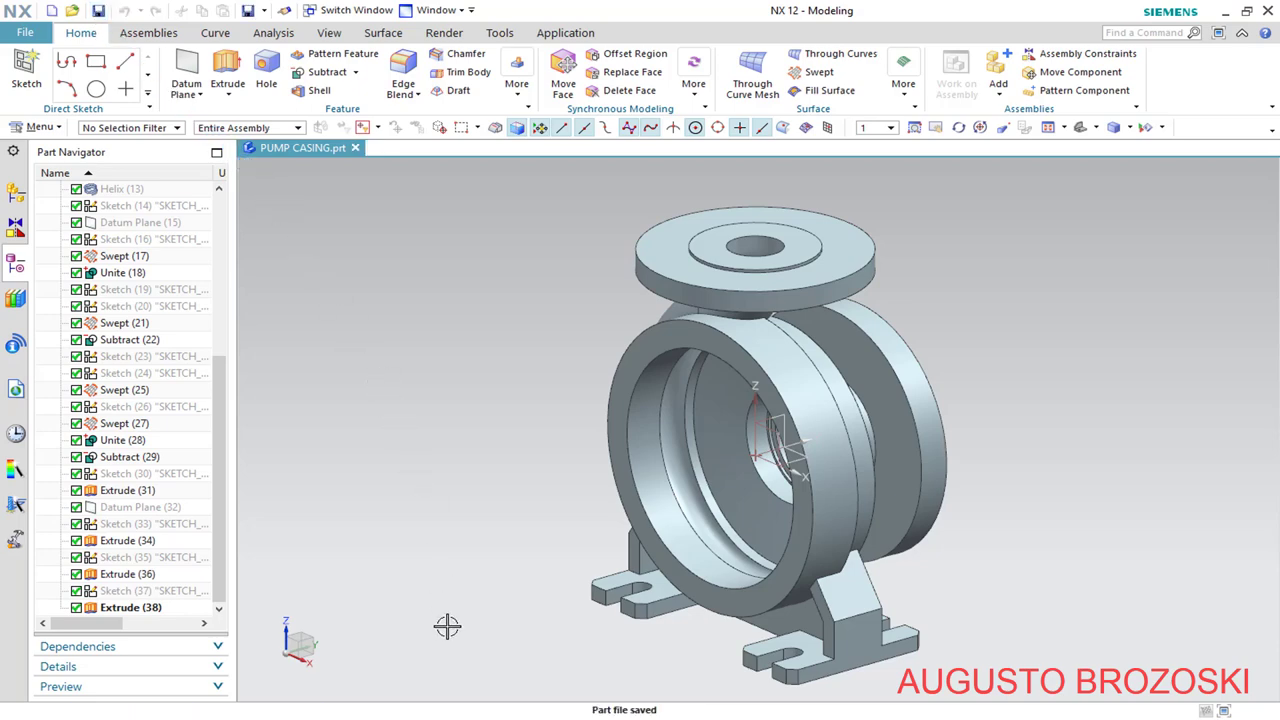
key(alt+Tab)
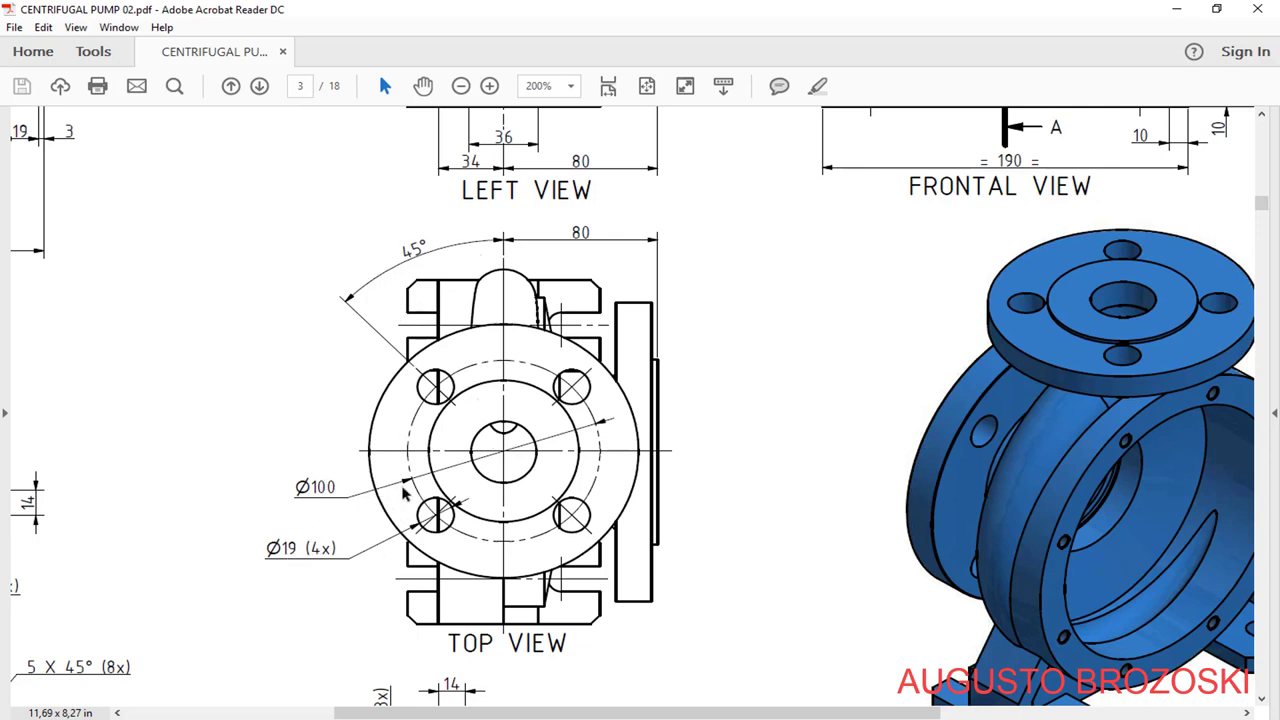
click(1172, 9)
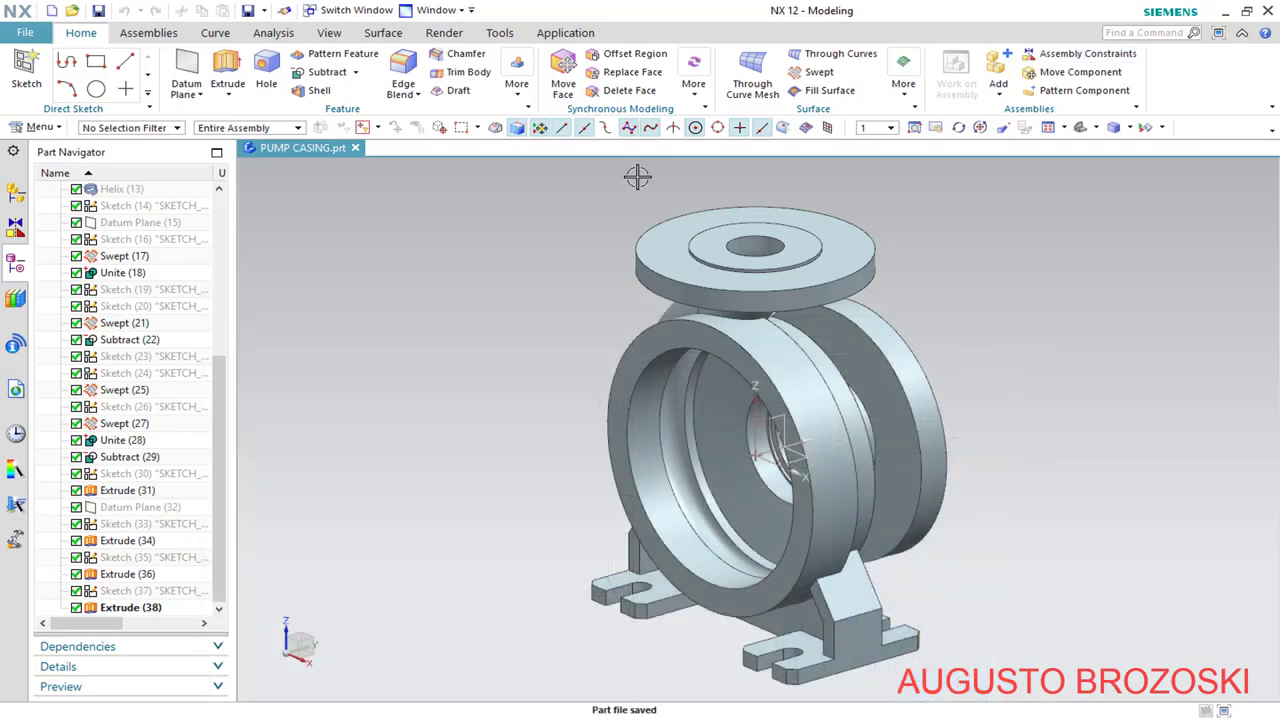
Start a Hole and place a position point on the top flange face
click(266, 68)
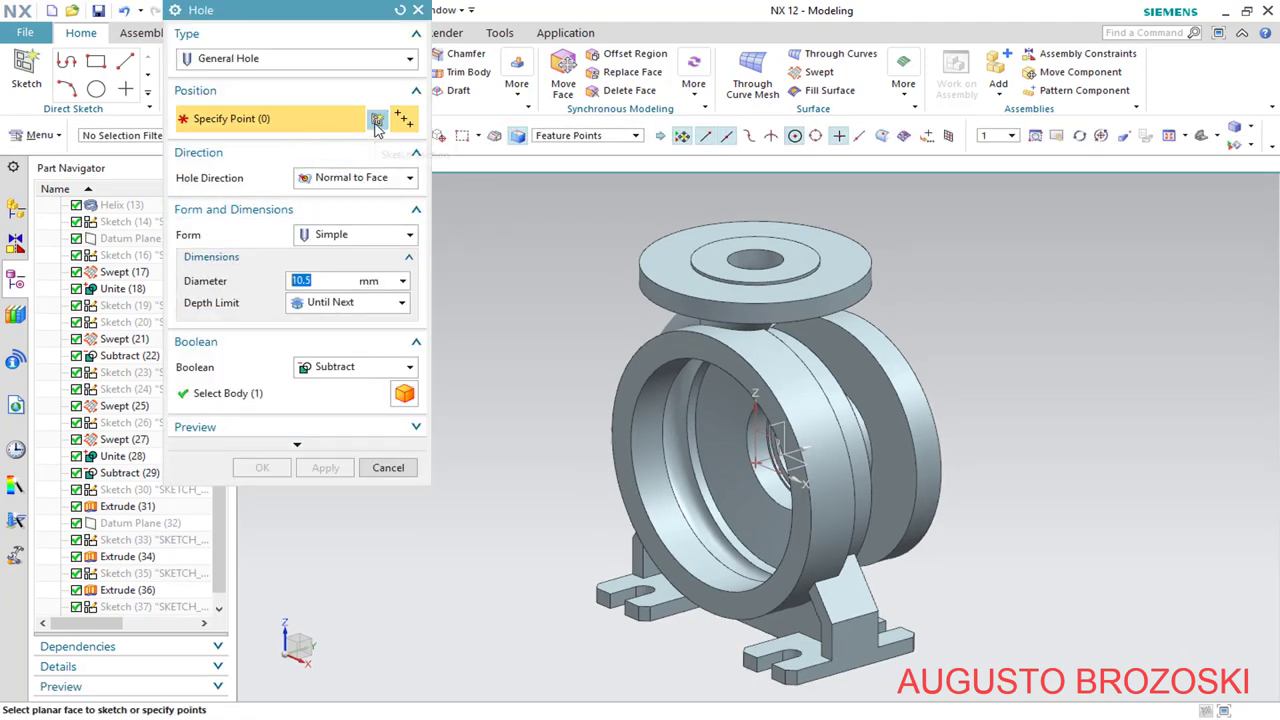
click(678, 247)
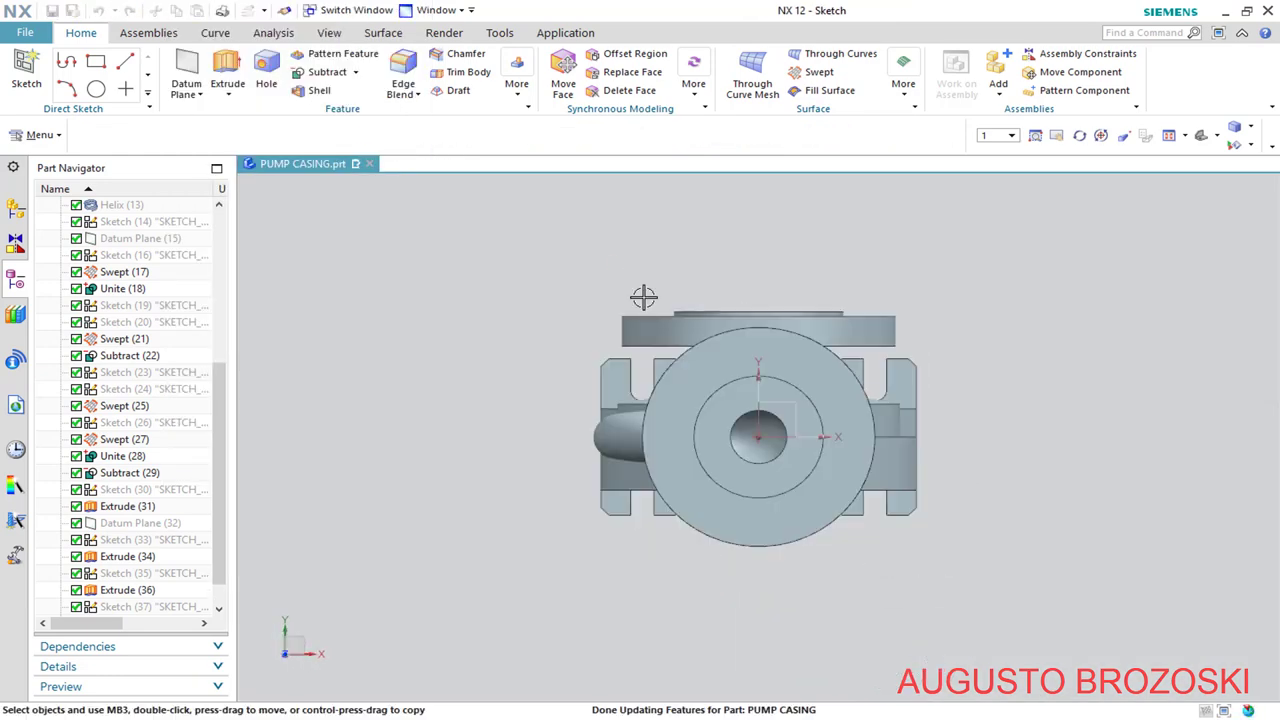
scroll(849, 393, up, 1)
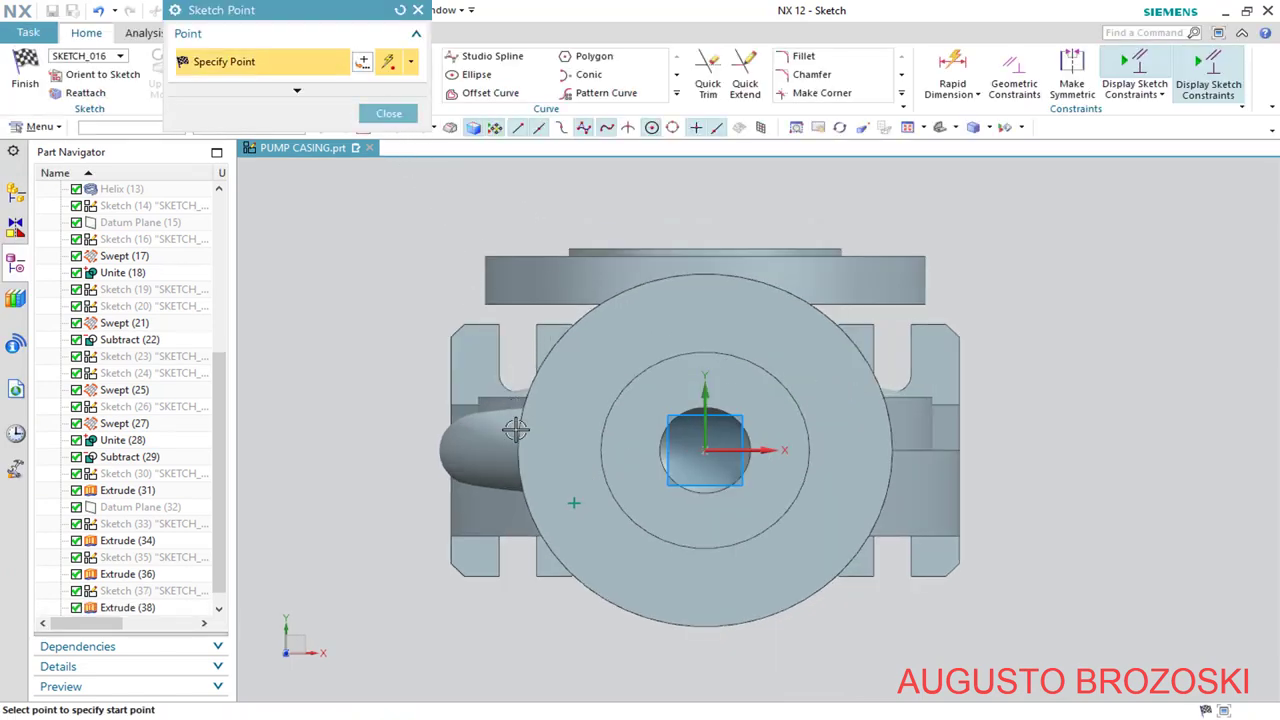
click(563, 503)
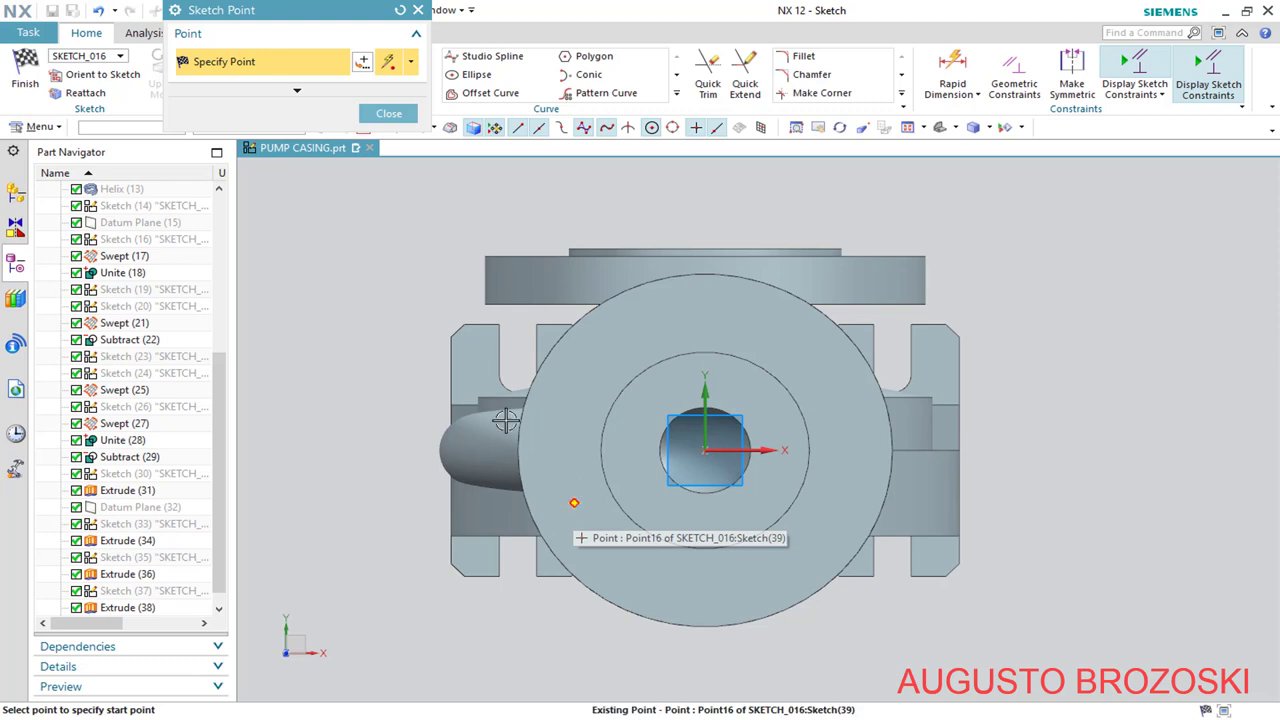
key(Escape)
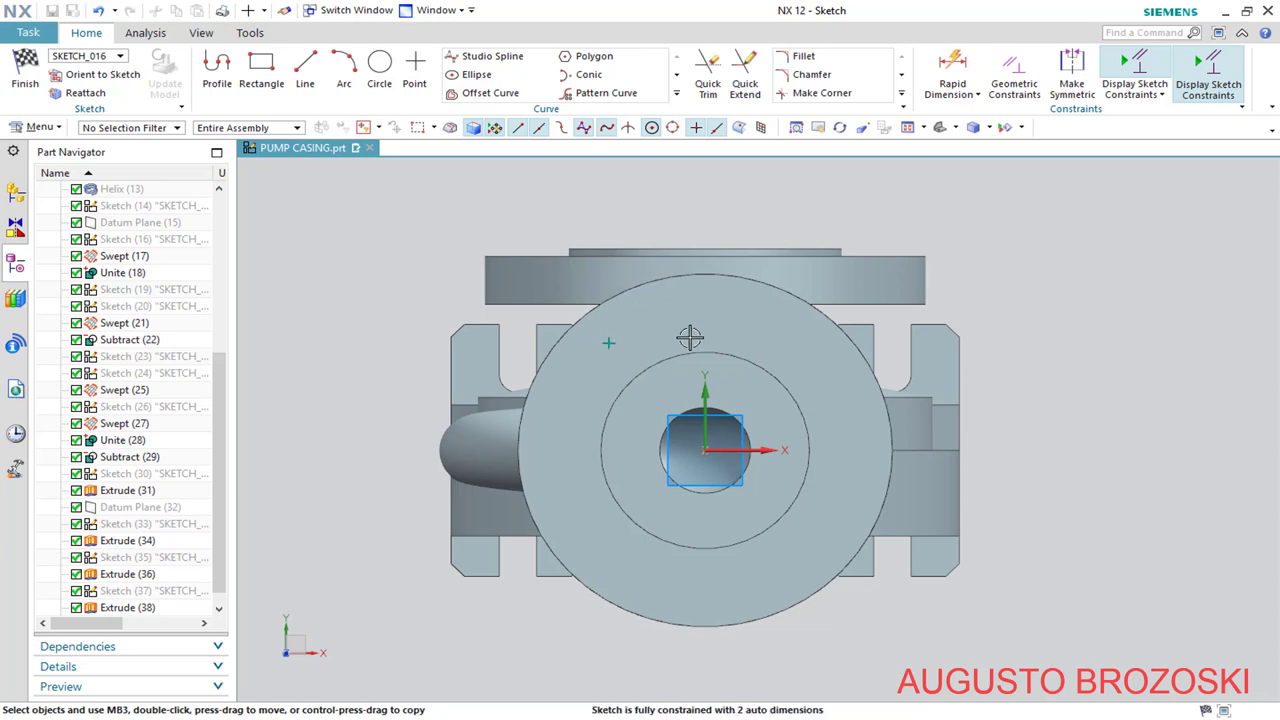
Draw a line from the point to the origin and a vertical line from the origin to the rim
scroll(686, 337, up, 2)
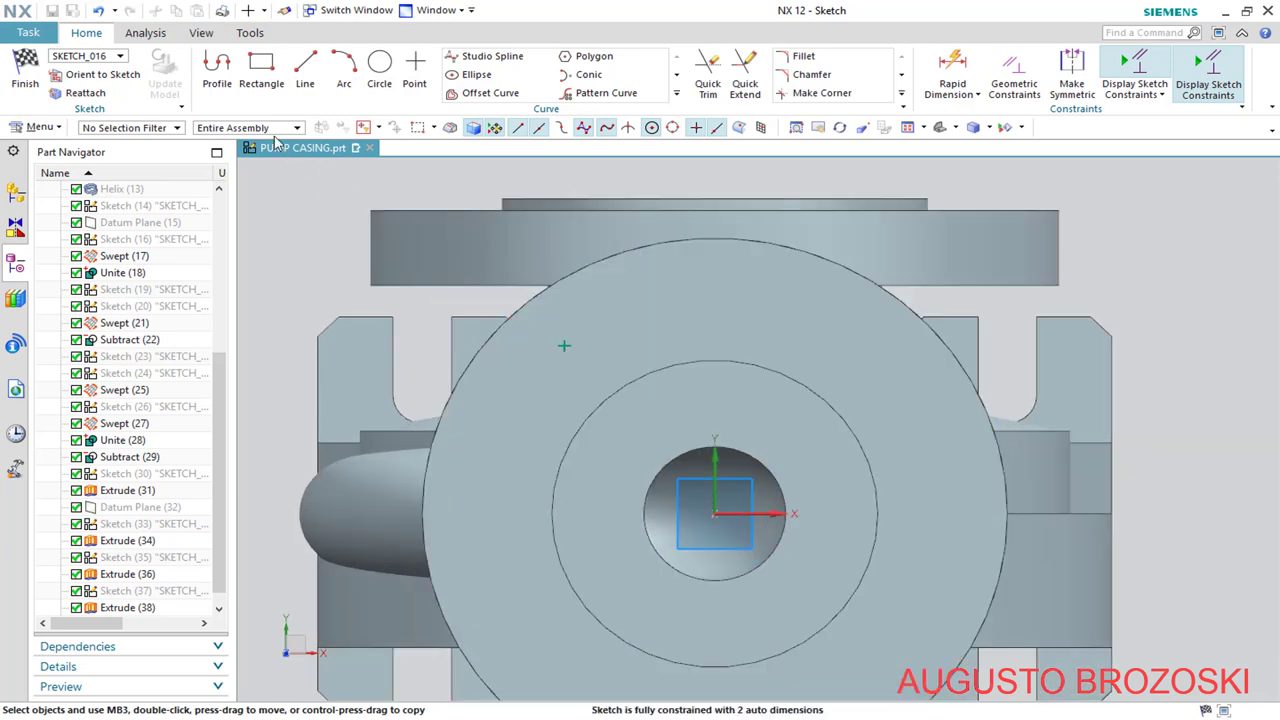
click(305, 68)
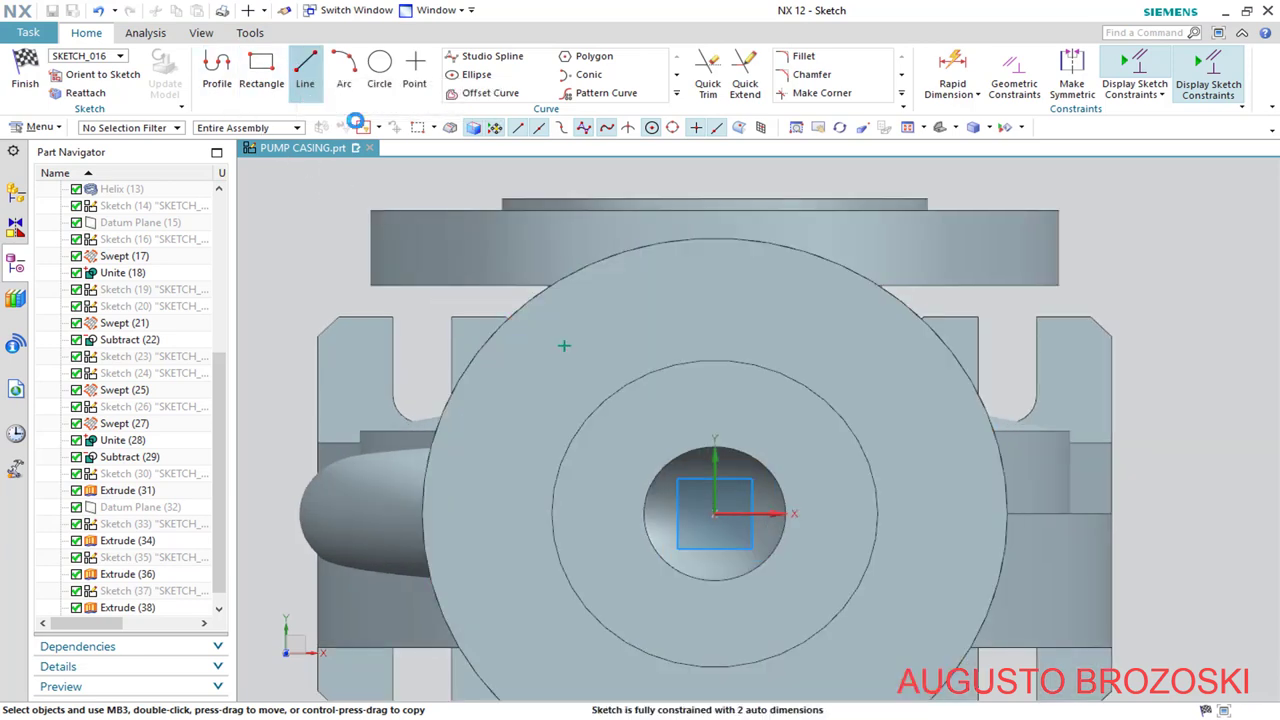
click(564, 346)
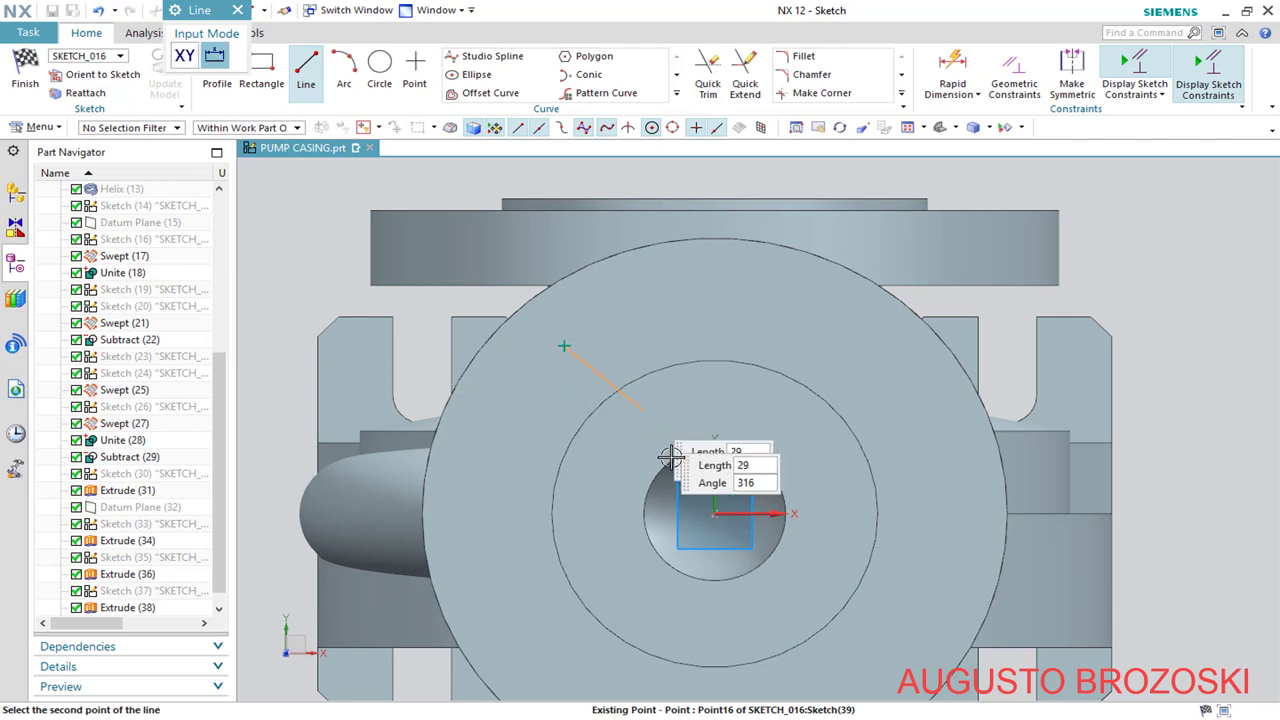
click(714, 513)
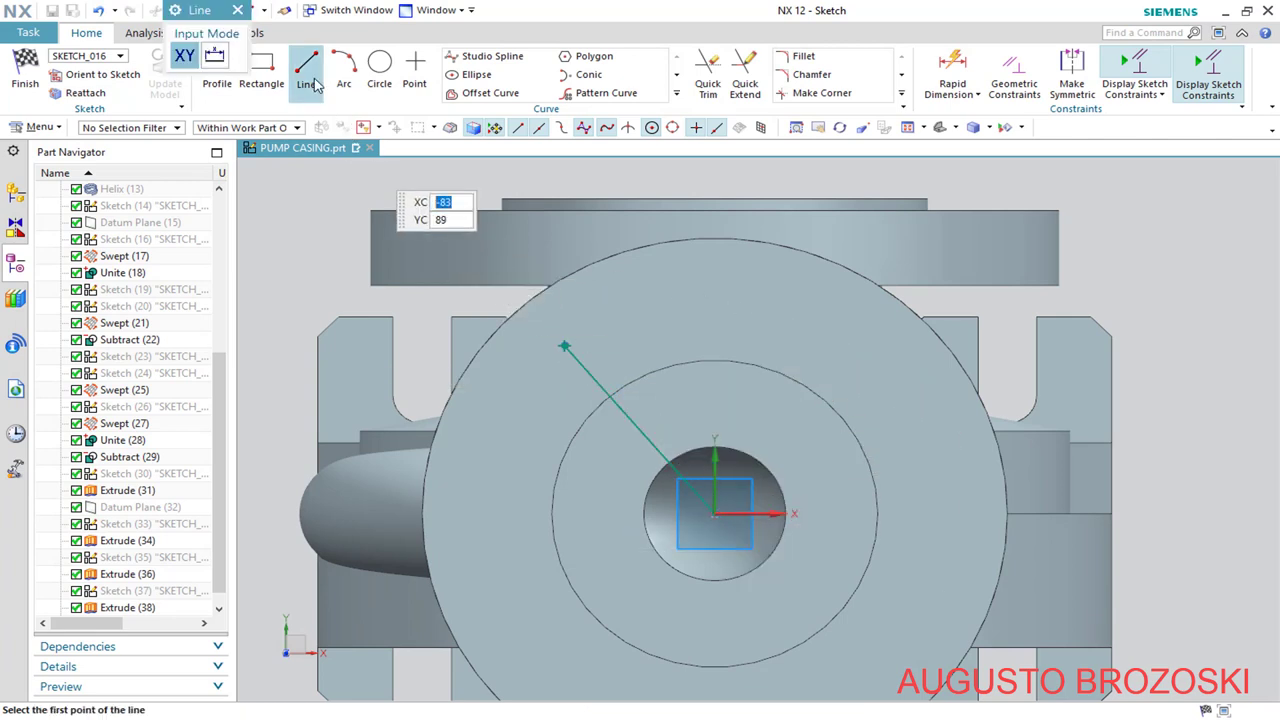
click(714, 513)
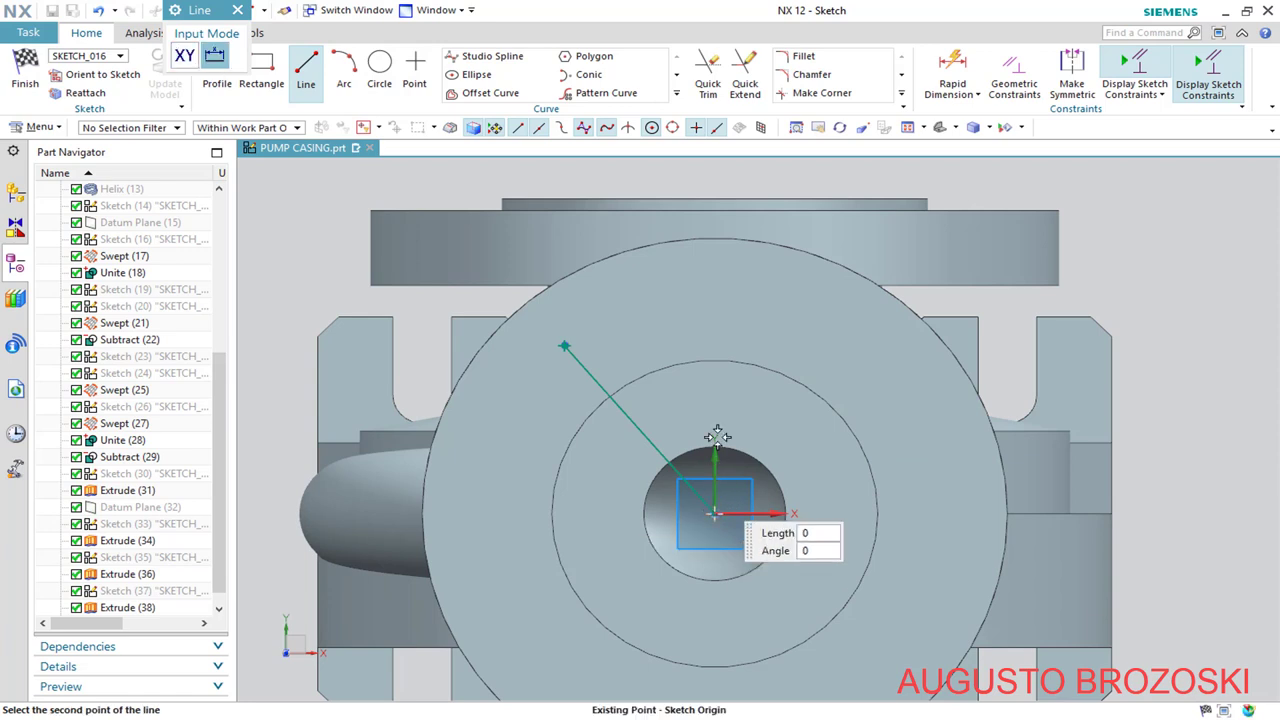
click(712, 238)
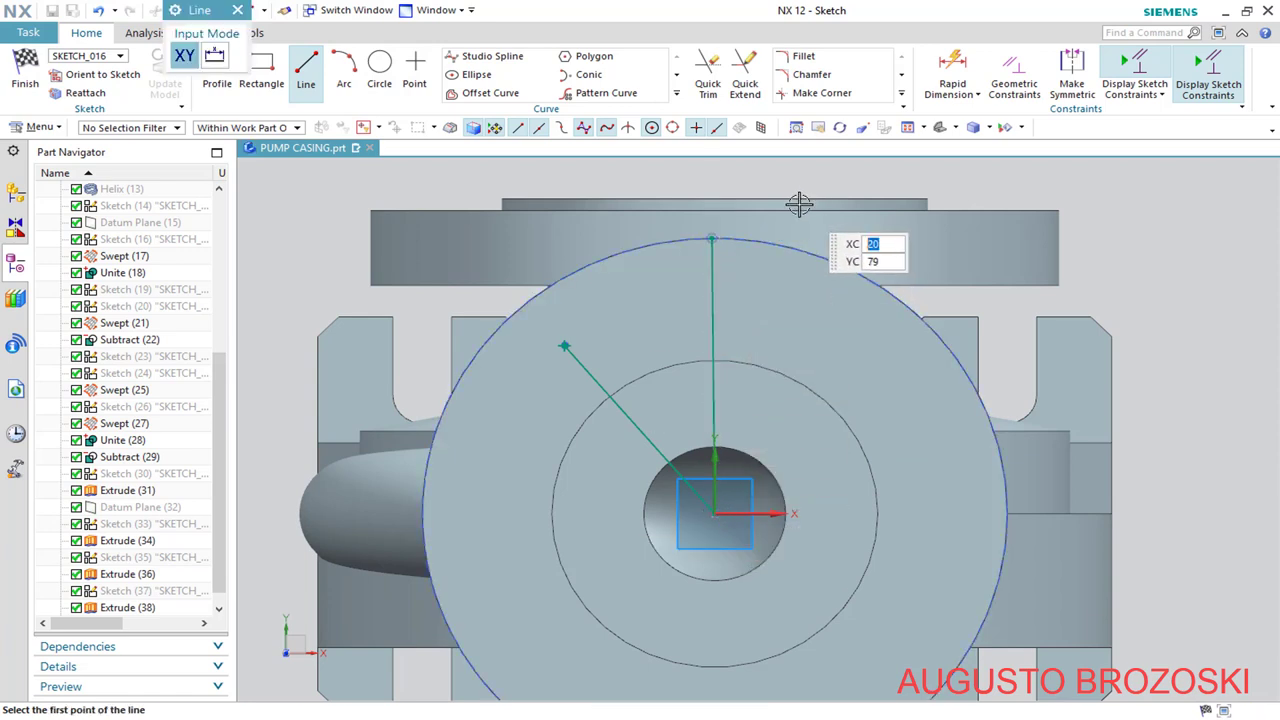
key(Escape)
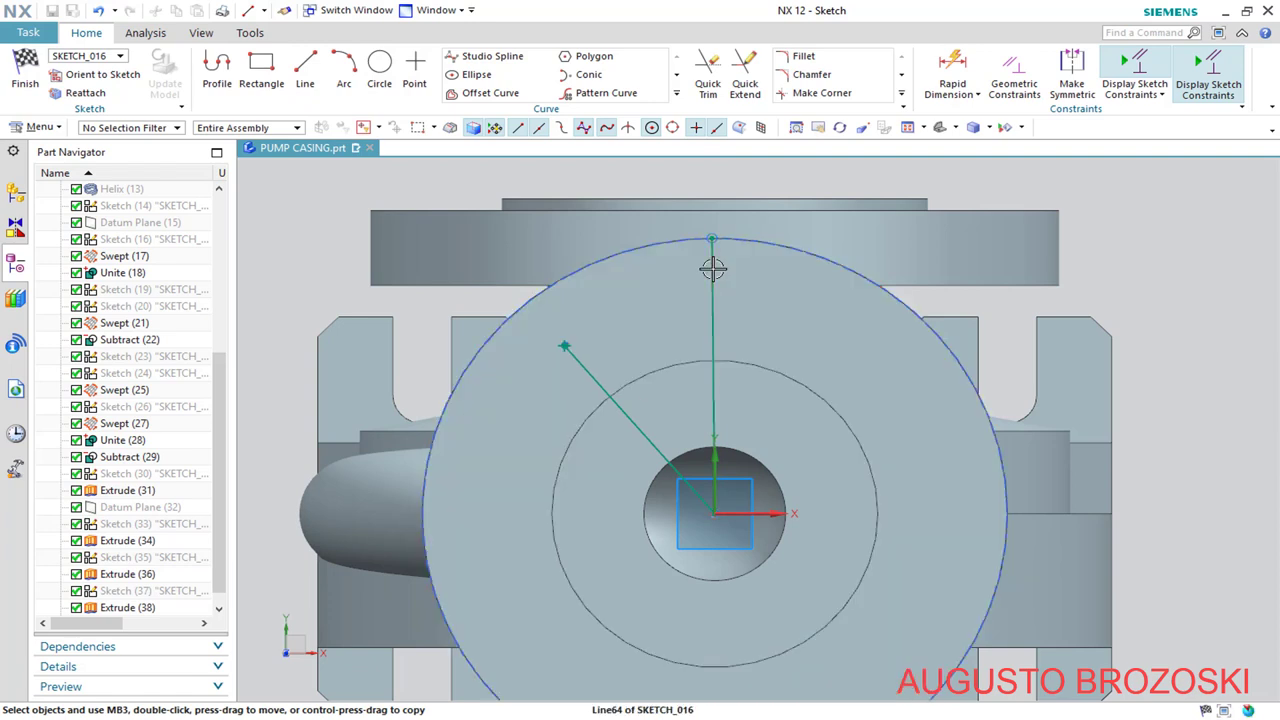
click(712, 268)
click(946, 214)
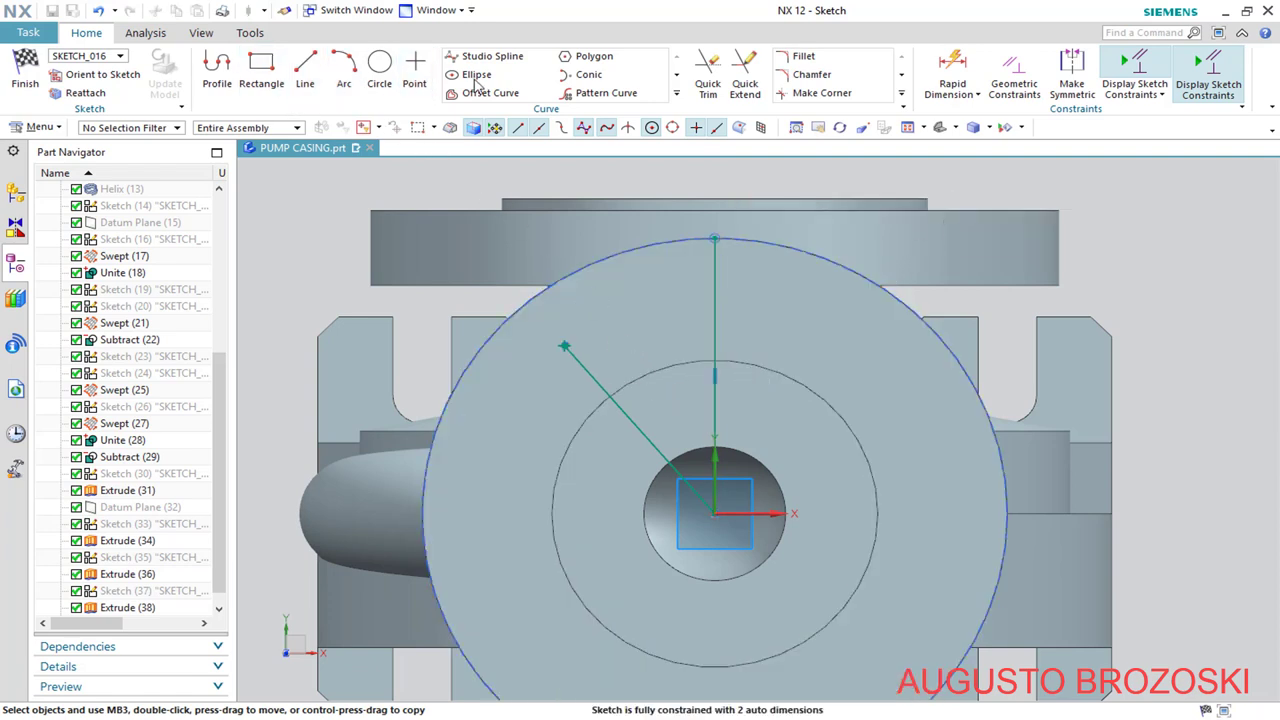
Dimension the angle between the vertical and slanted lines to 45°
click(950, 80)
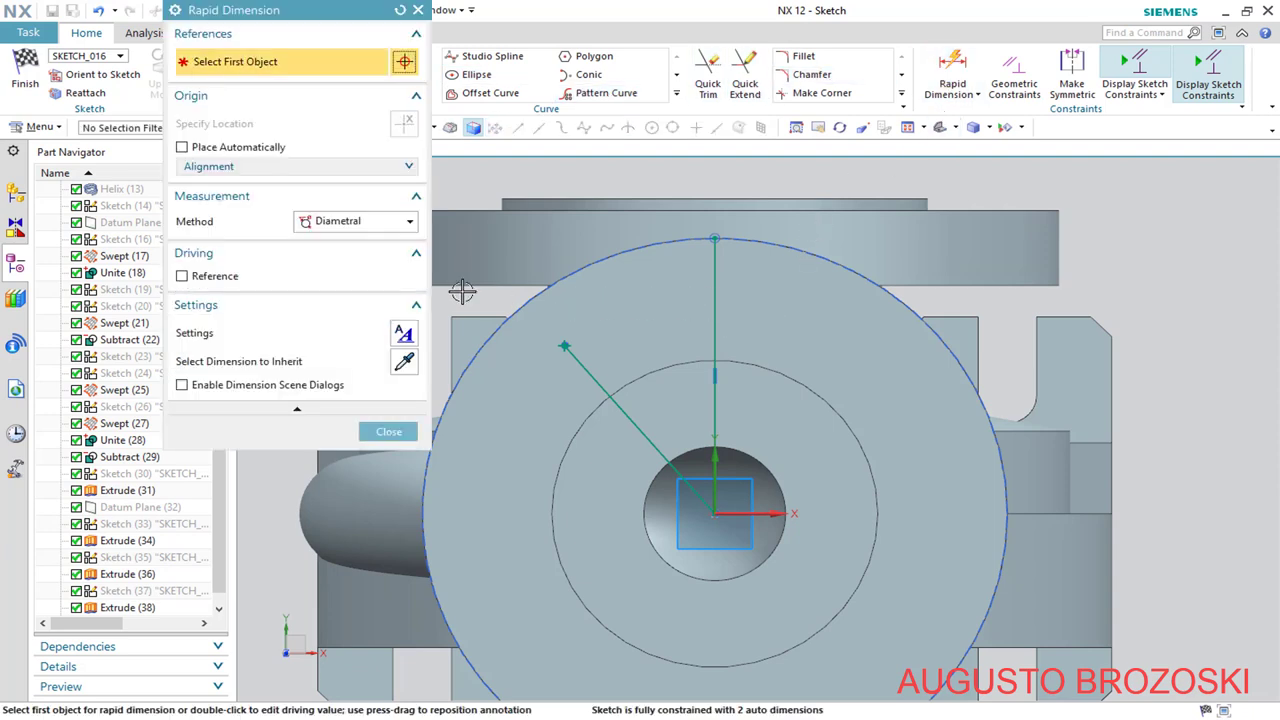
click(356, 221)
click(330, 340)
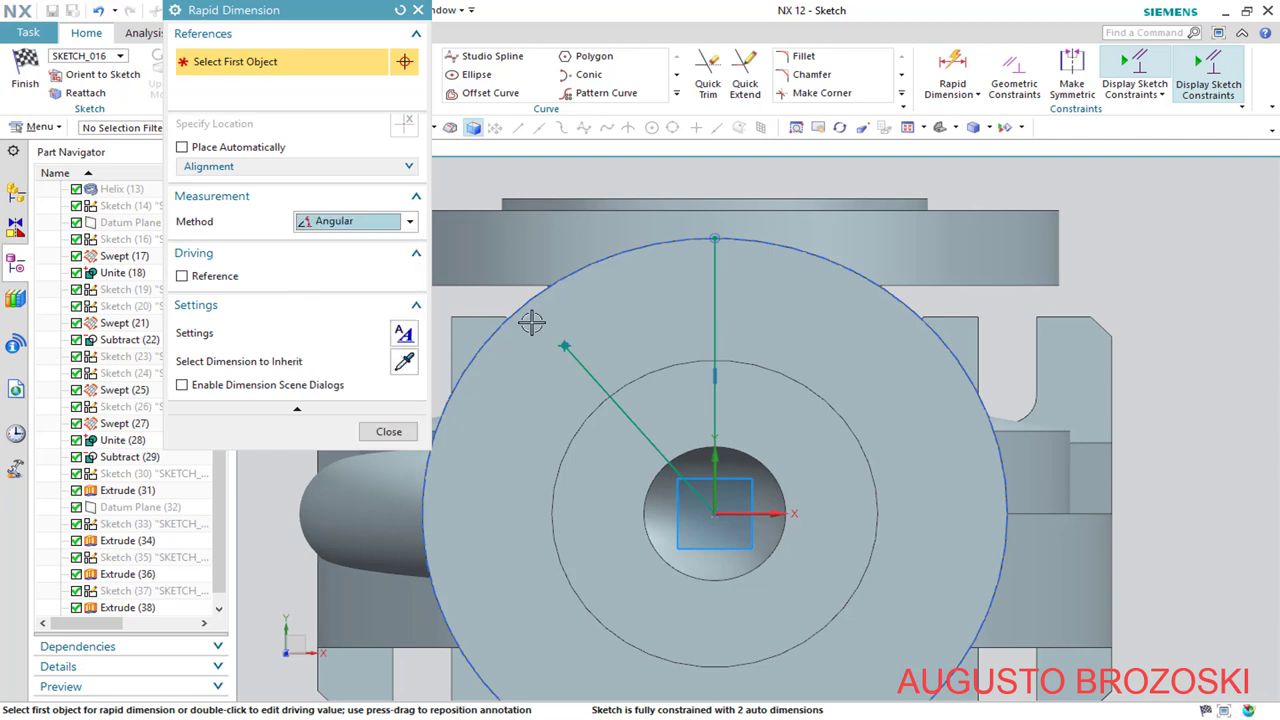
click(712, 295)
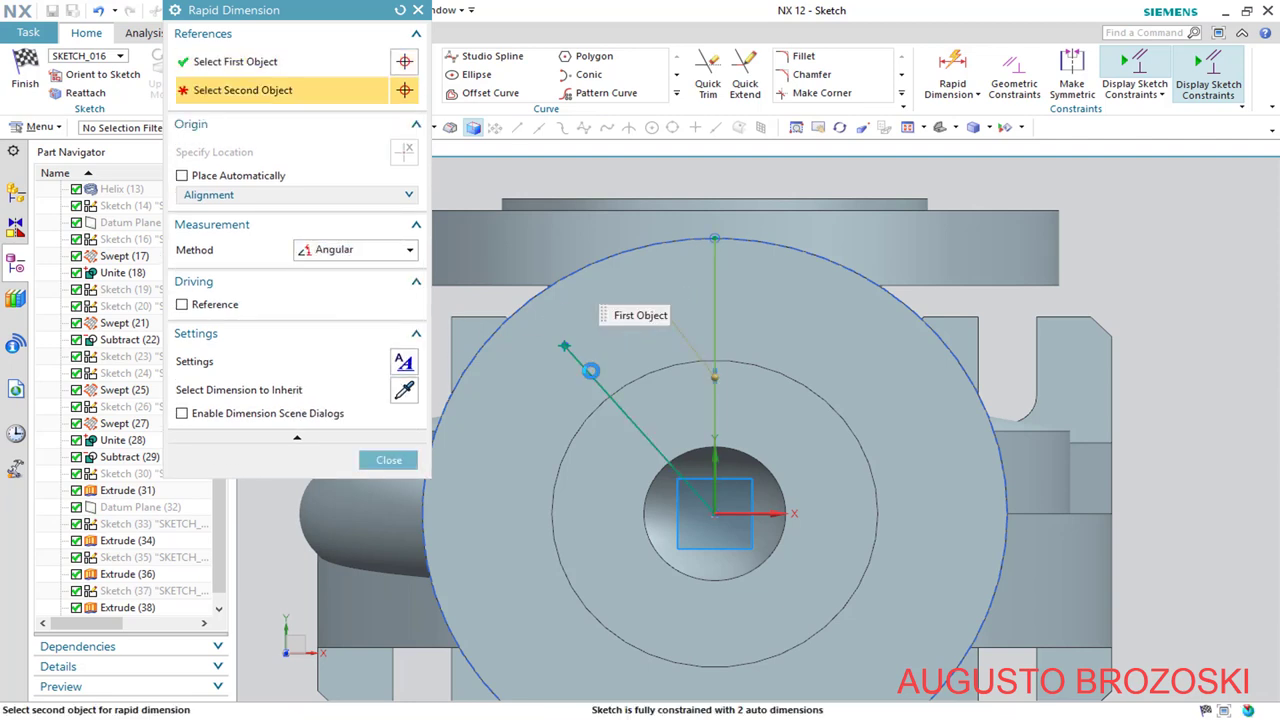
click(591, 371)
click(660, 378)
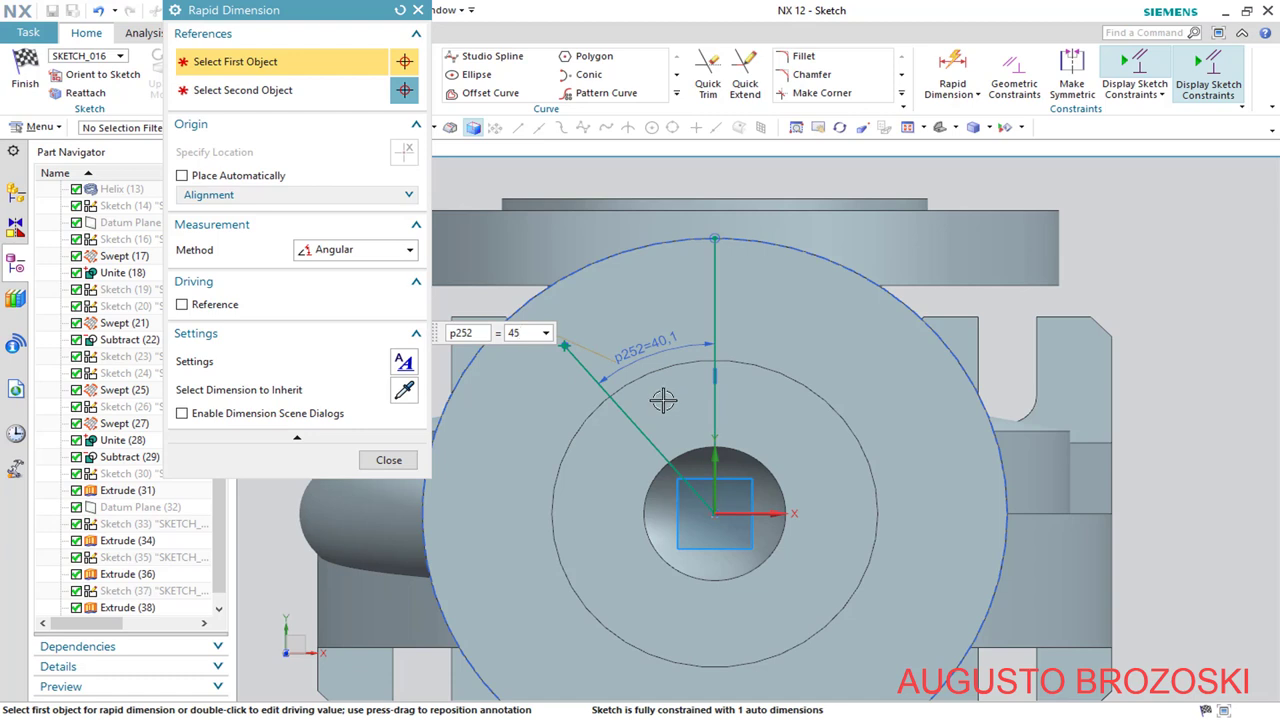
text(45)
key(Return)
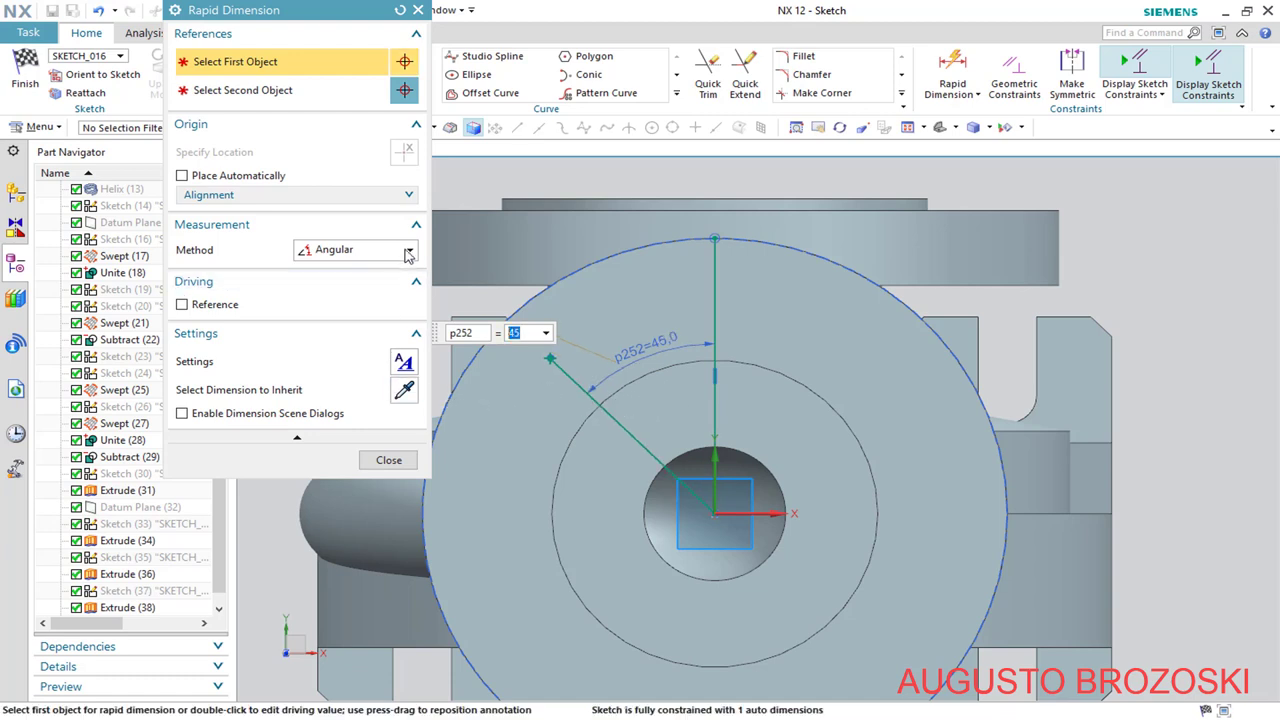
Dimension the slanted line's length to 50, fully constraining the sketch
click(407, 252)
click(340, 266)
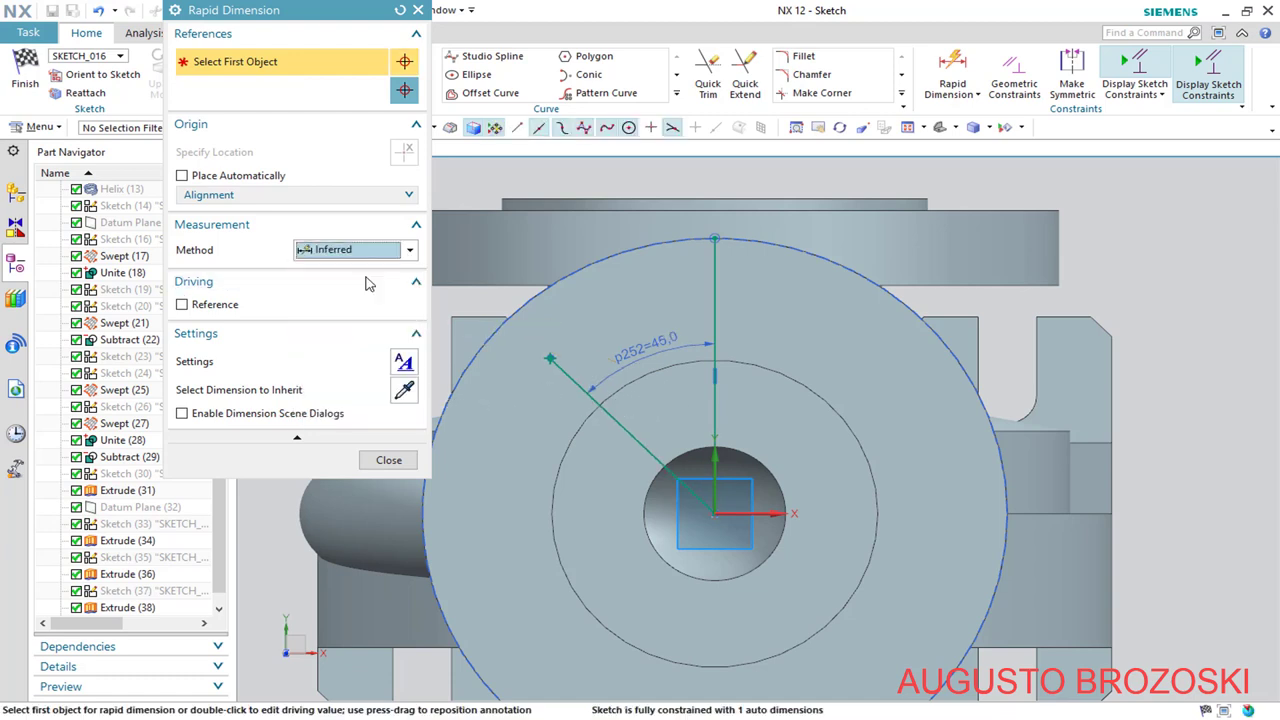
click(614, 422)
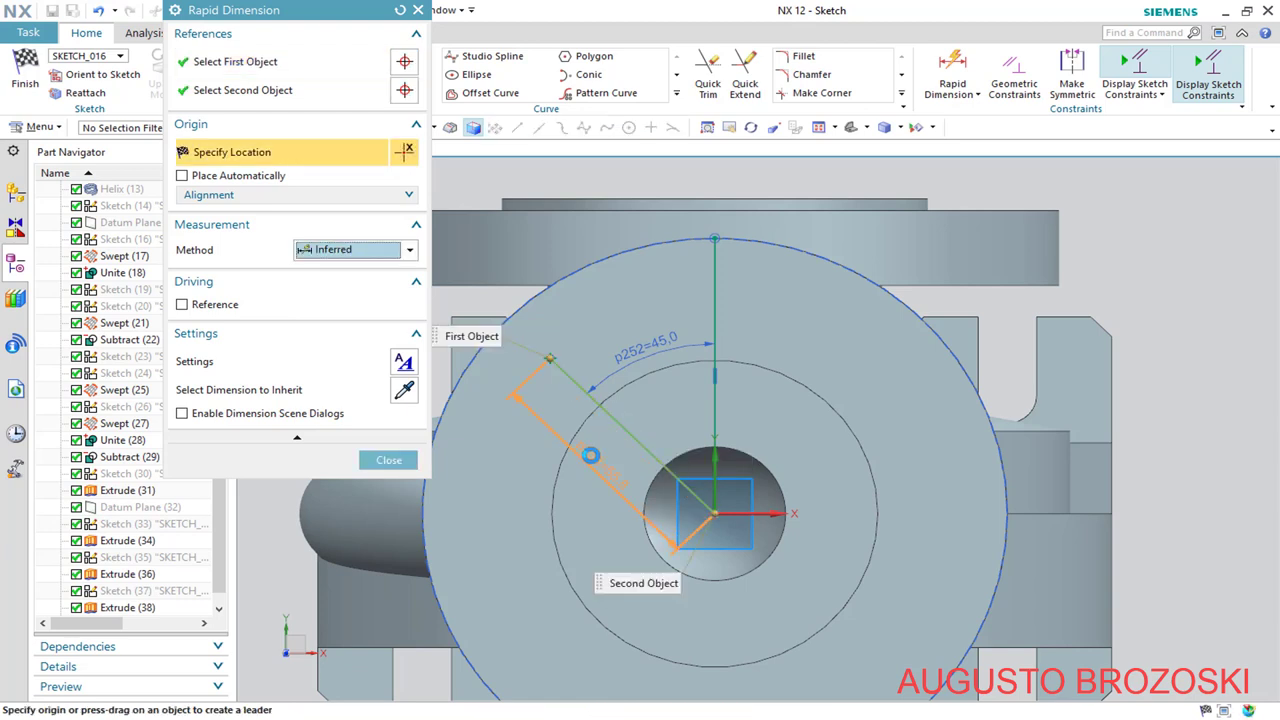
click(598, 456)
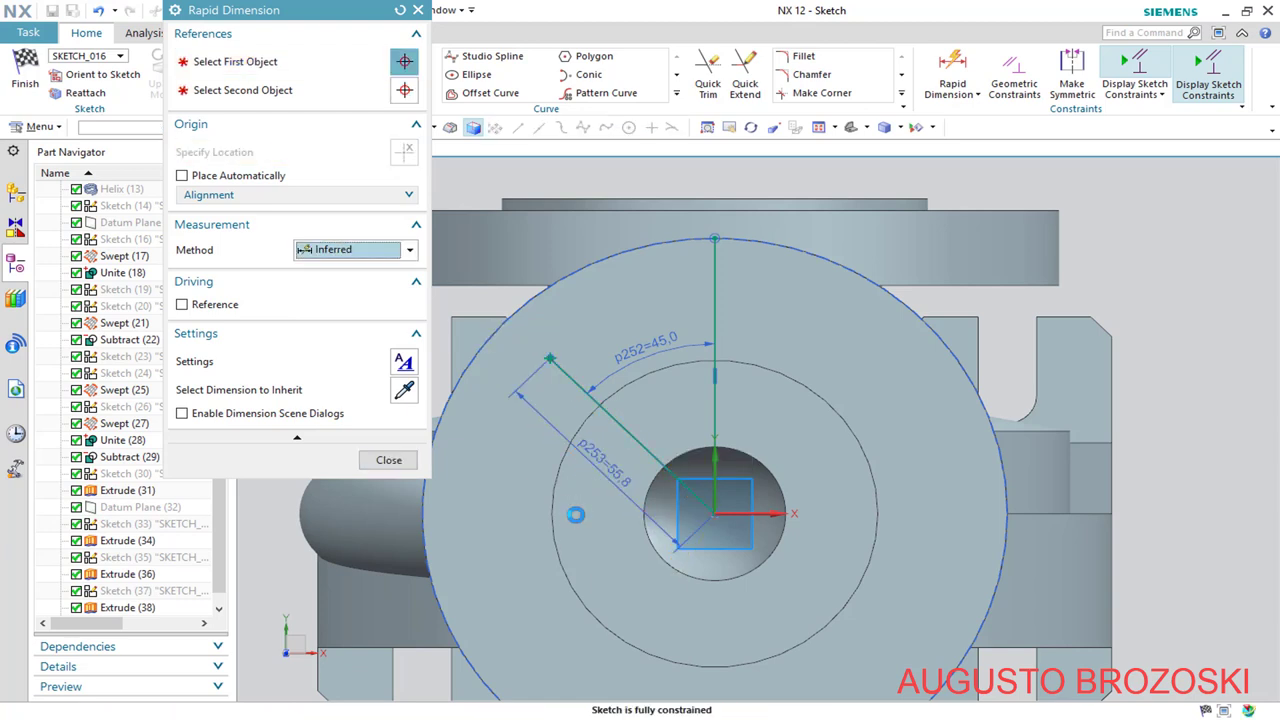
text(50)
key(Return)
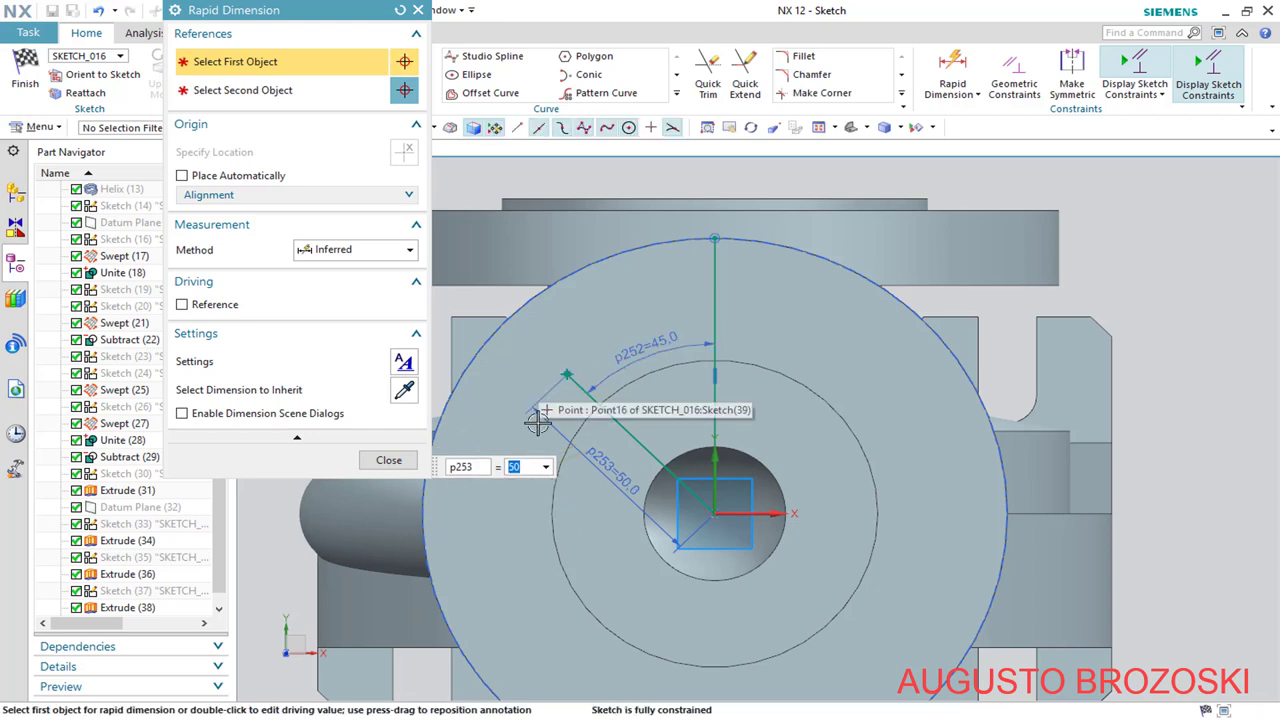
click(390, 461)
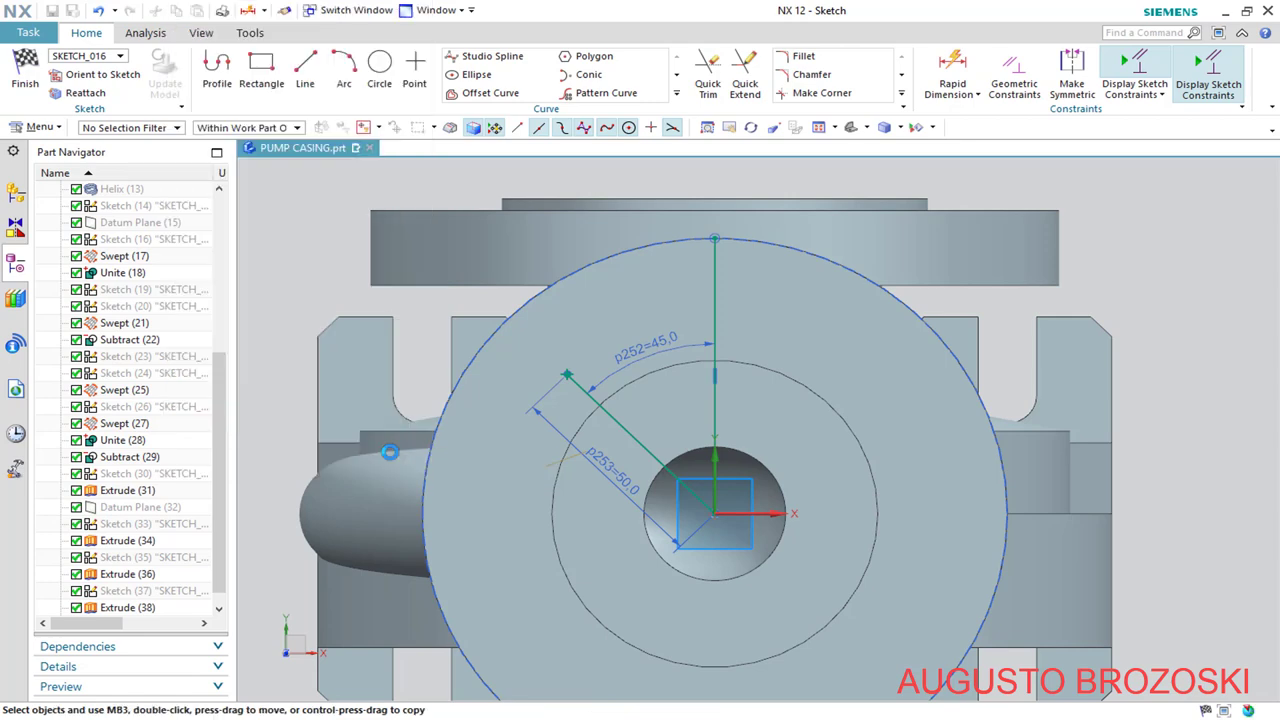
Cut a 19 mm Until Next simple hole through the casing body at the sketched point
click(27, 67)
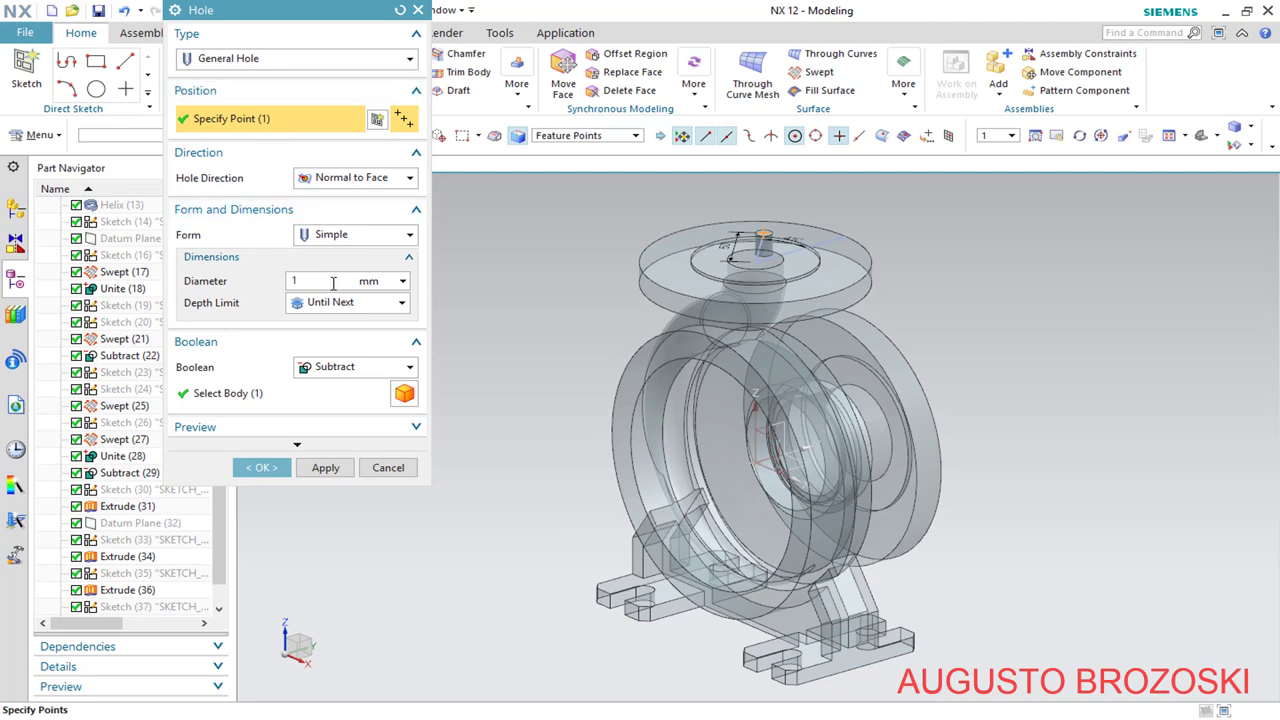
key(Return)
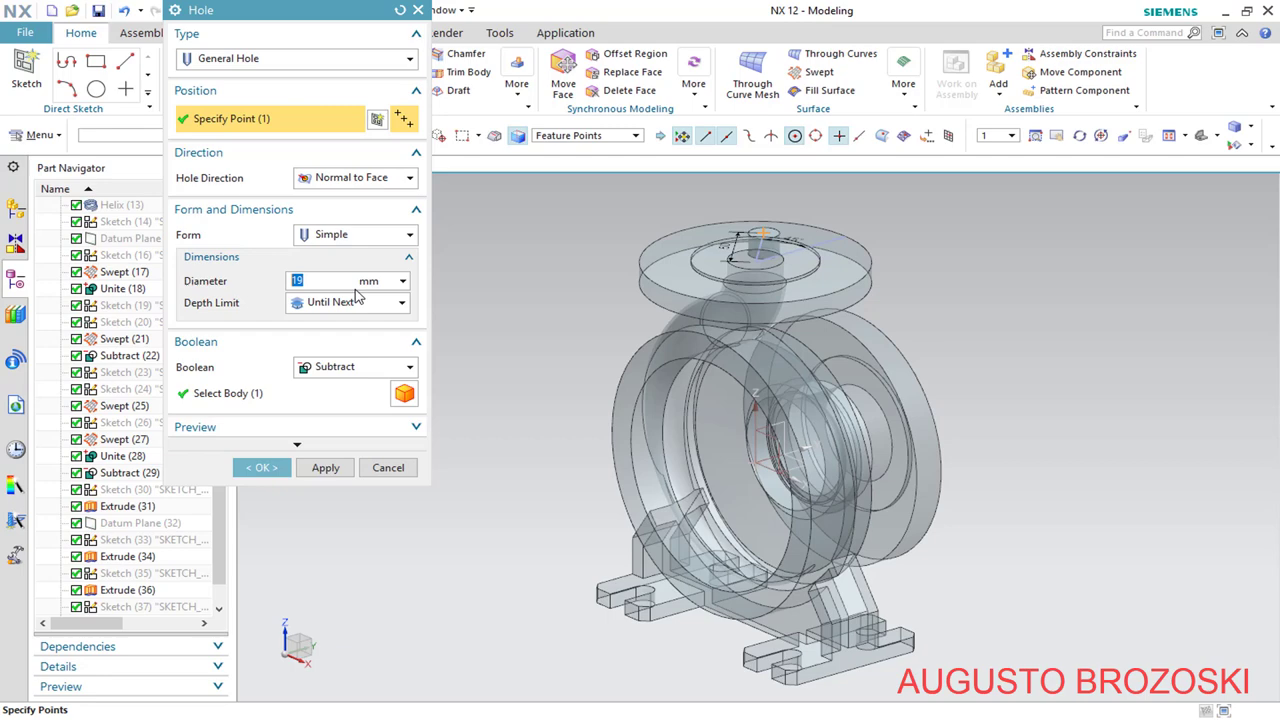
click(256, 395)
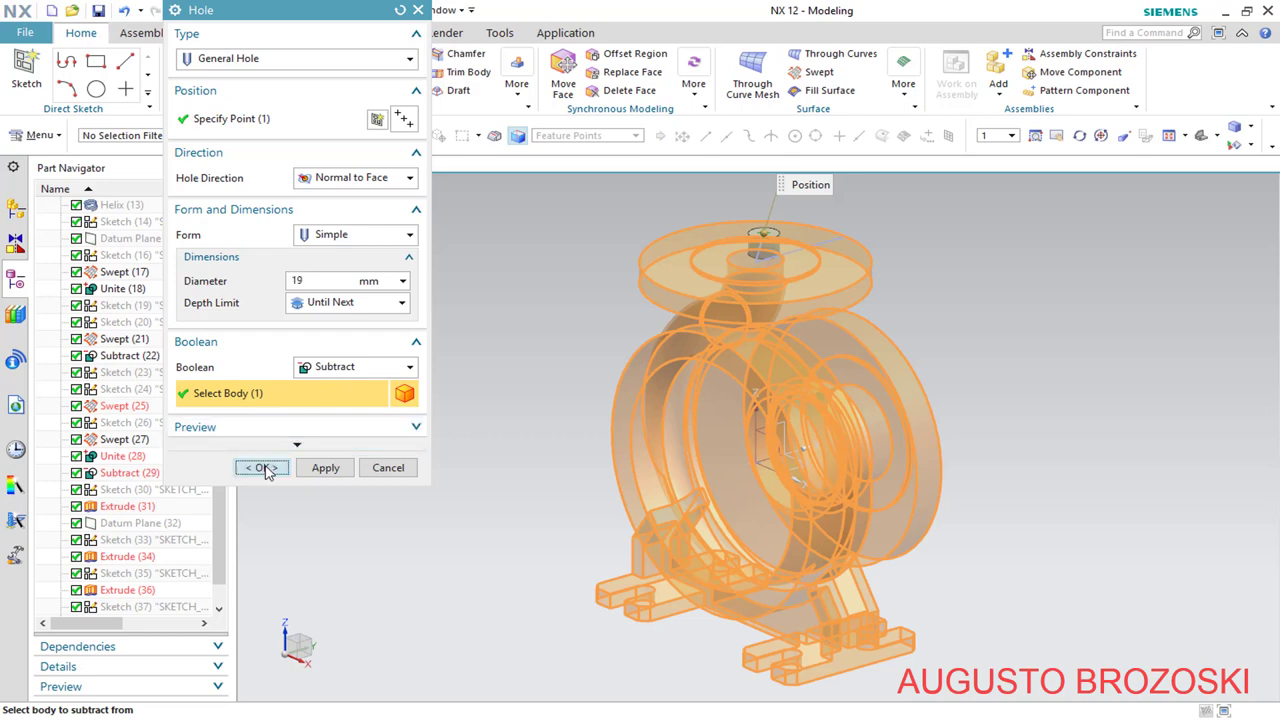
click(262, 467)
middle_drag(662, 254, 905, 160)
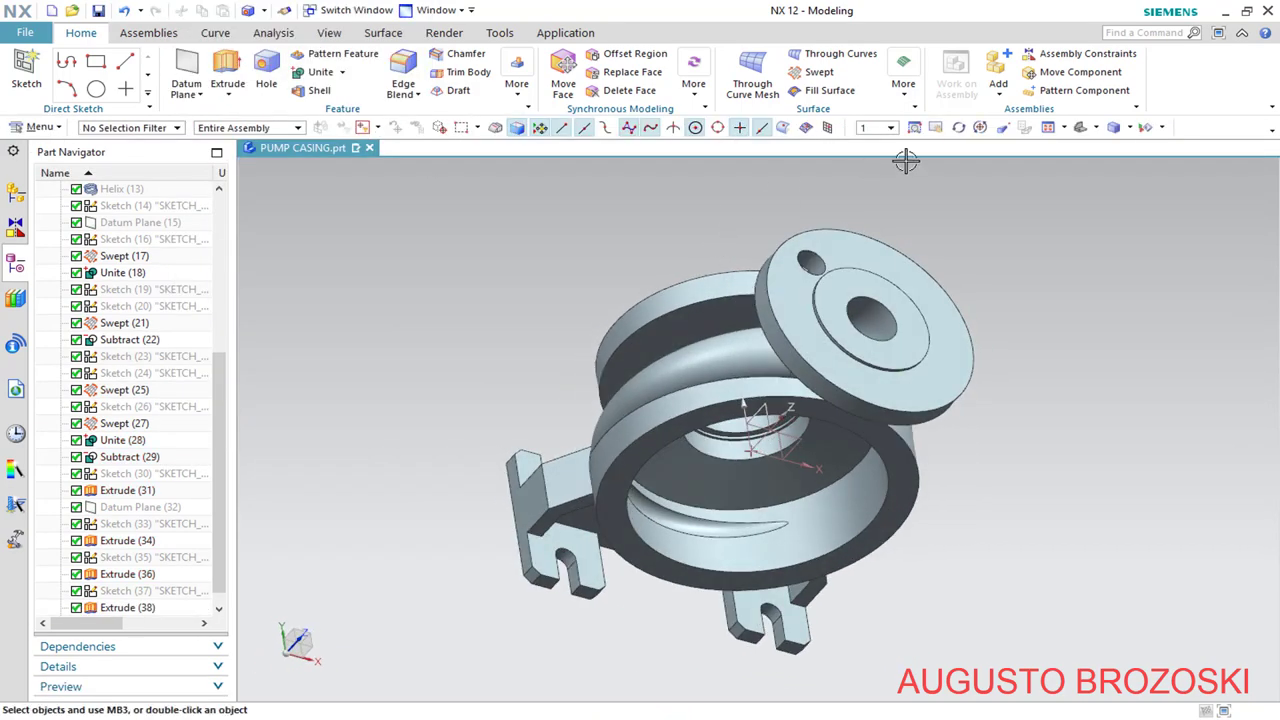
Pattern the Simple Hole circularly about the flange centre with count 4 and 90° pitch
click(1081, 127)
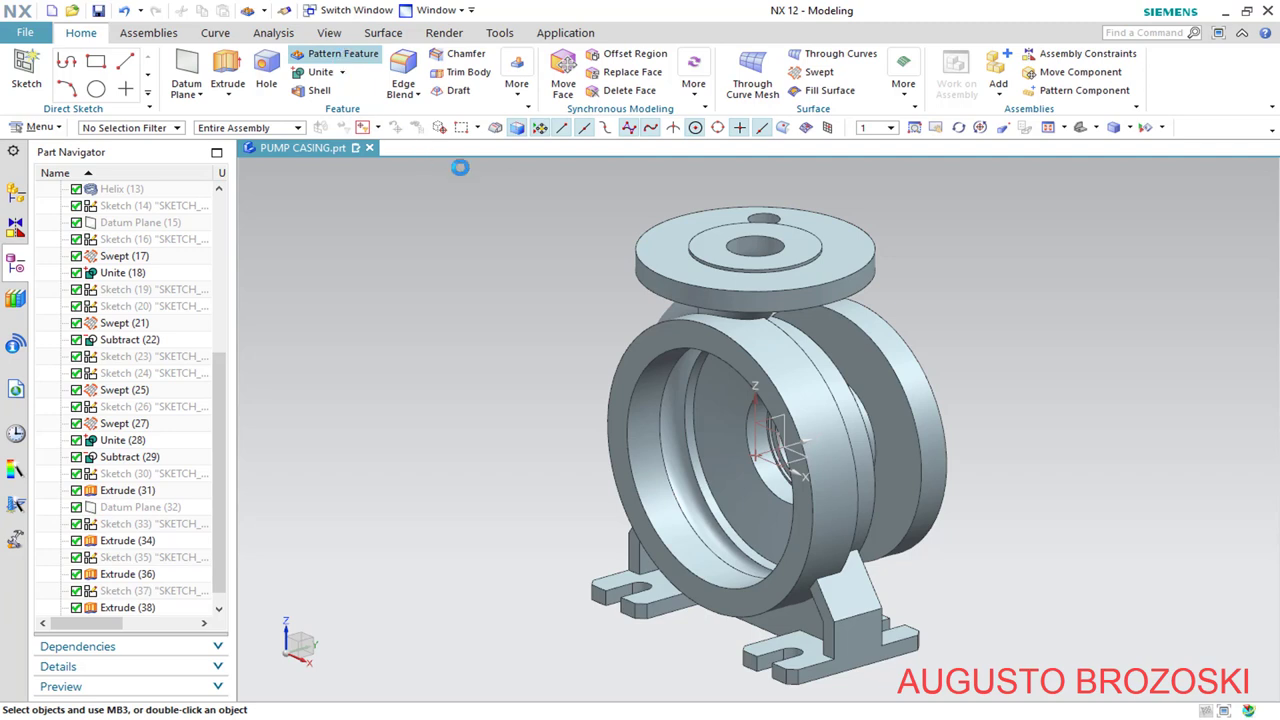
scroll(82, 504, down, 1)
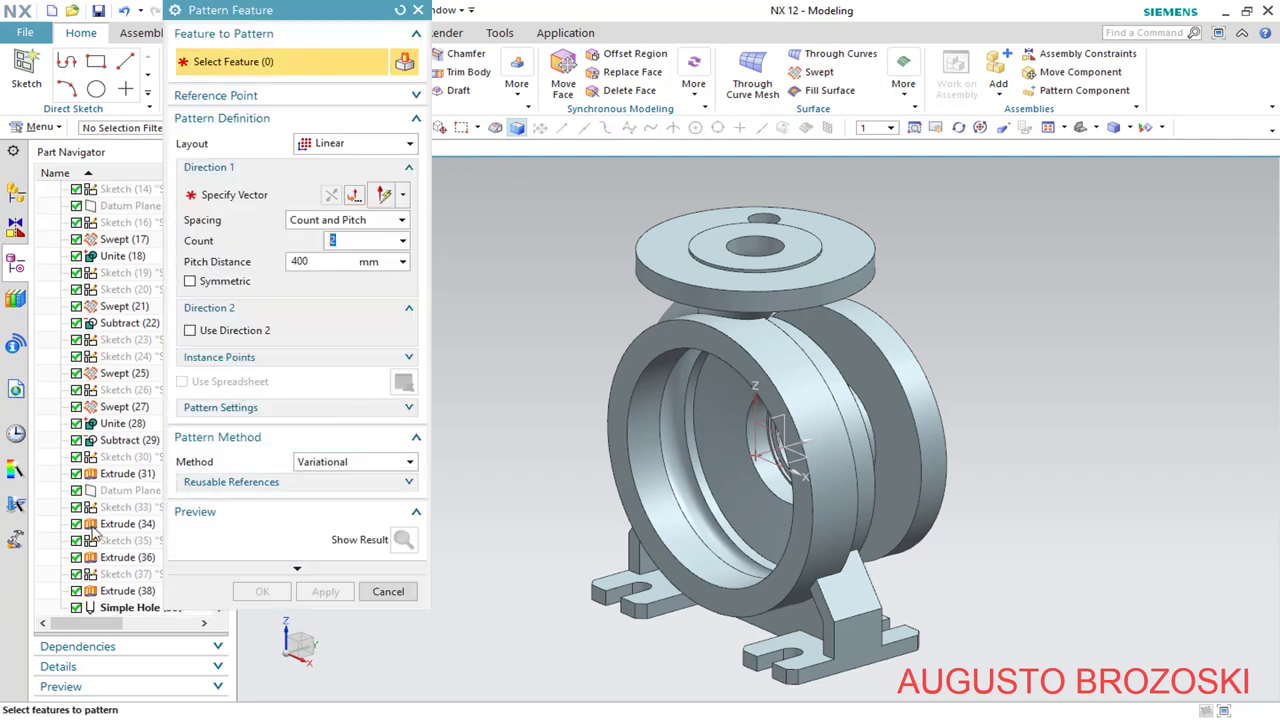
click(117, 609)
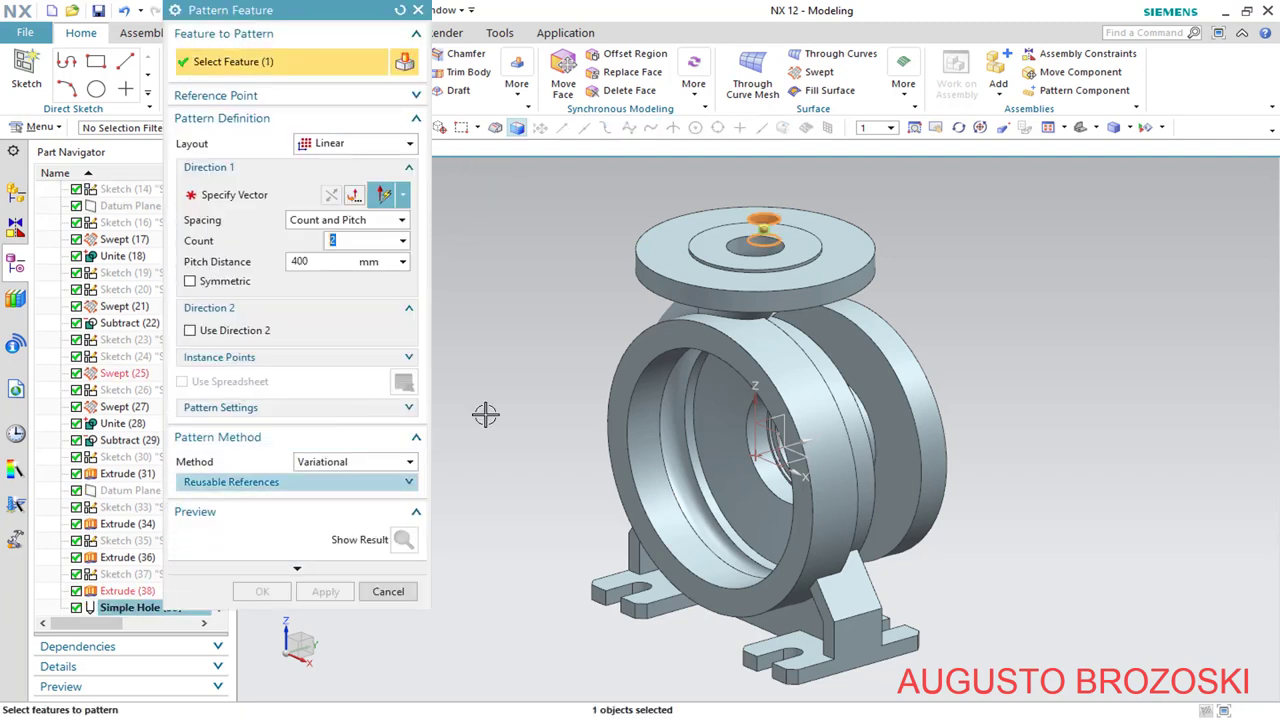
click(409, 147)
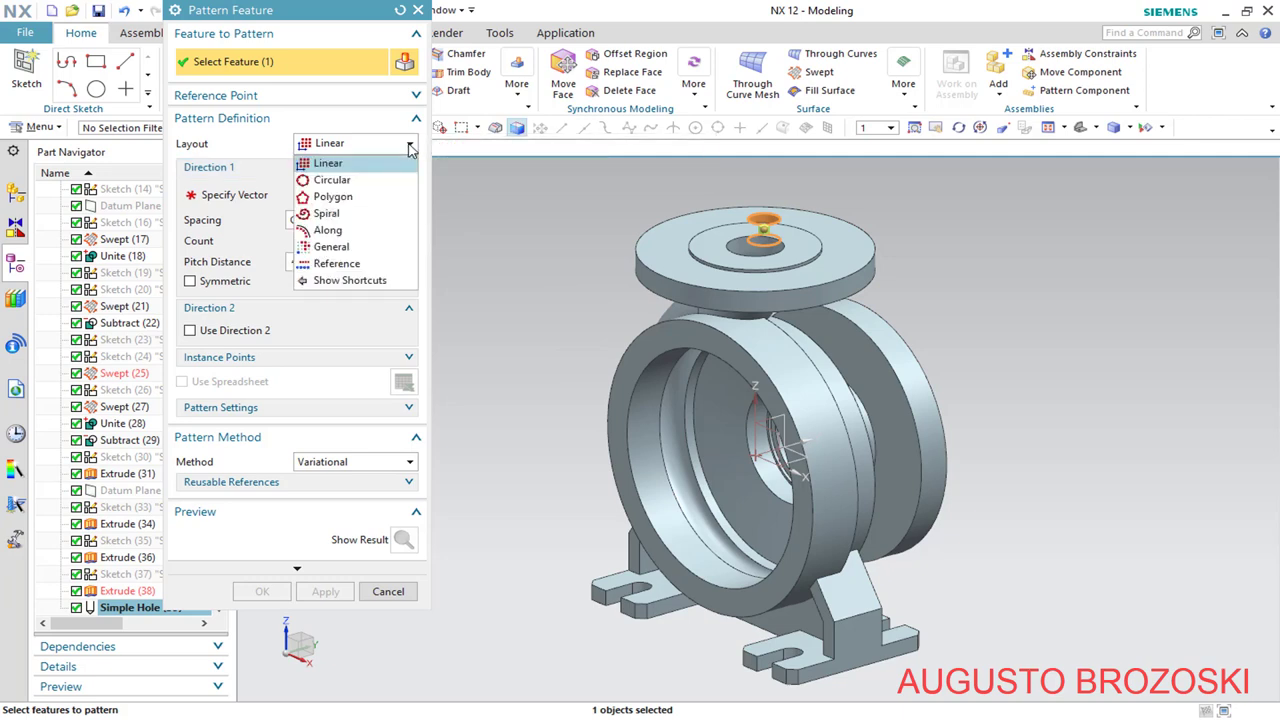
click(360, 177)
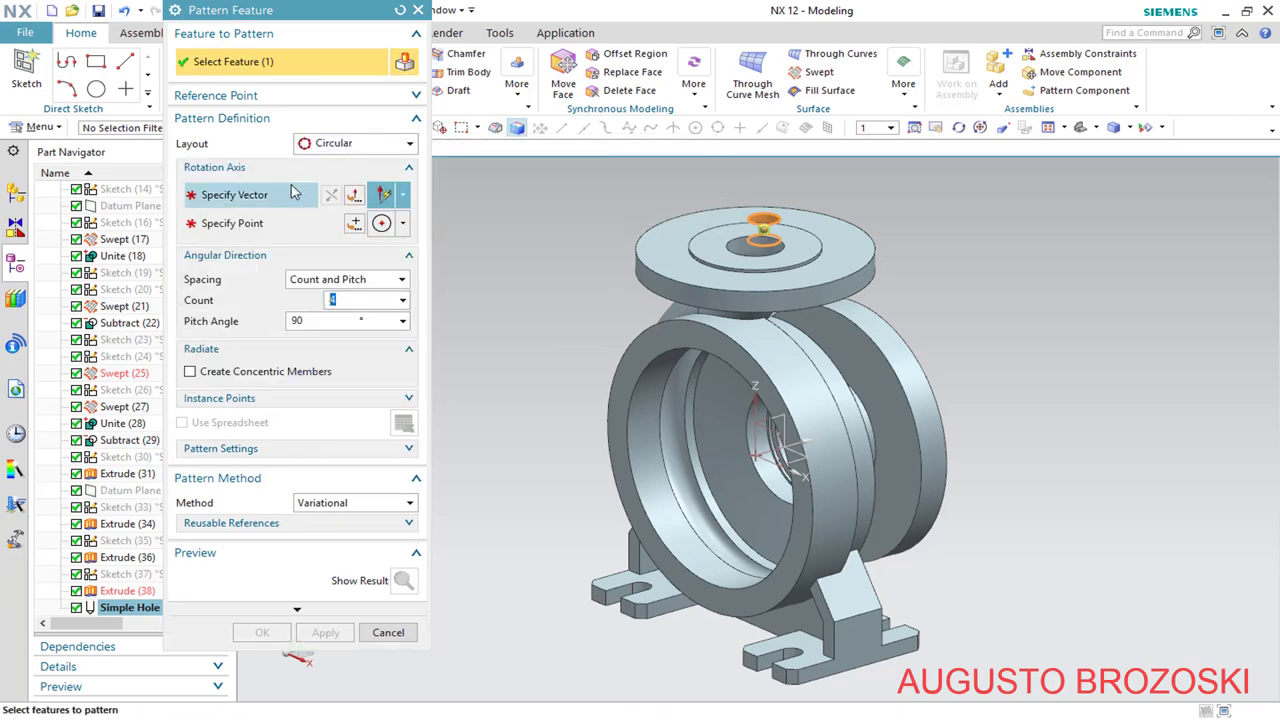
click(265, 198)
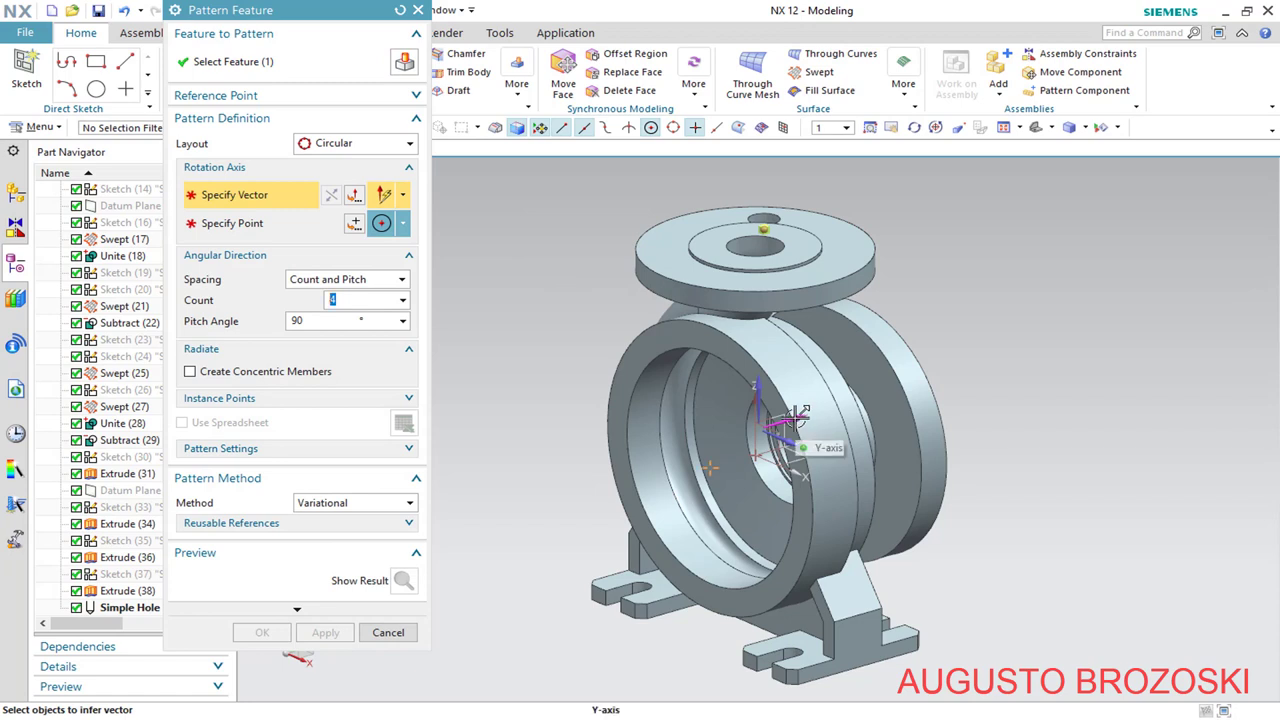
click(755, 392)
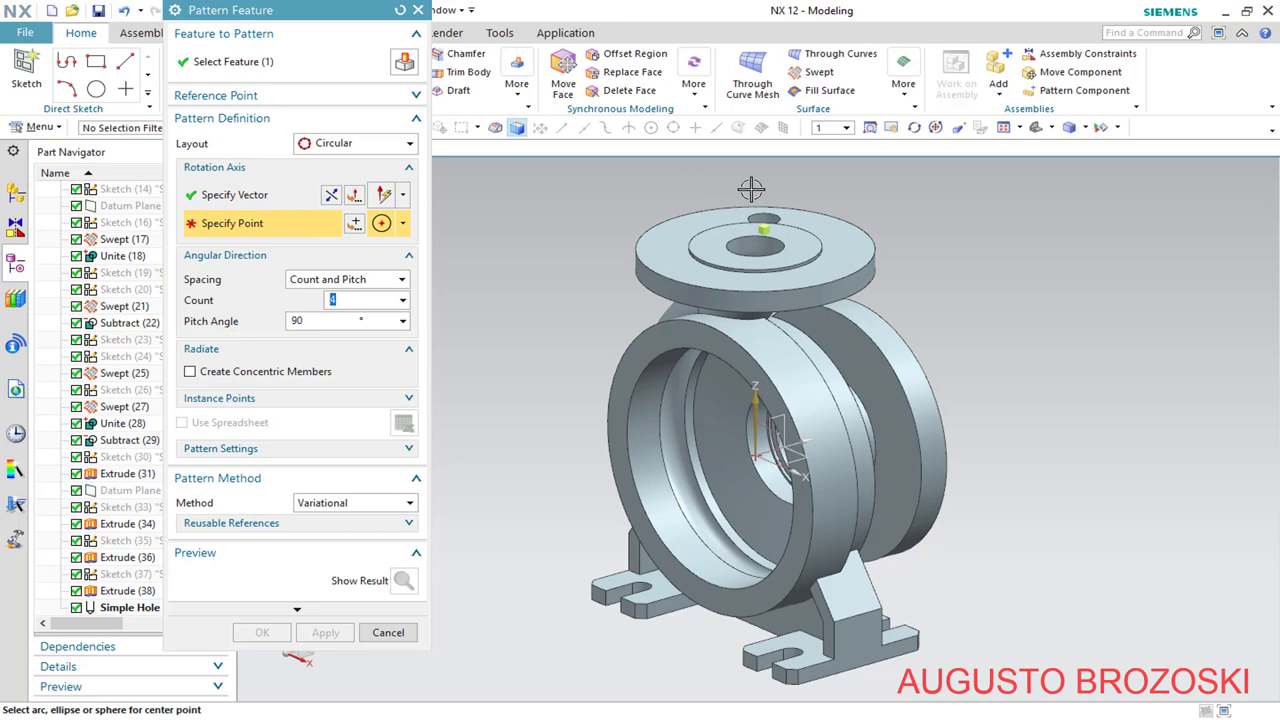
click(1051, 127)
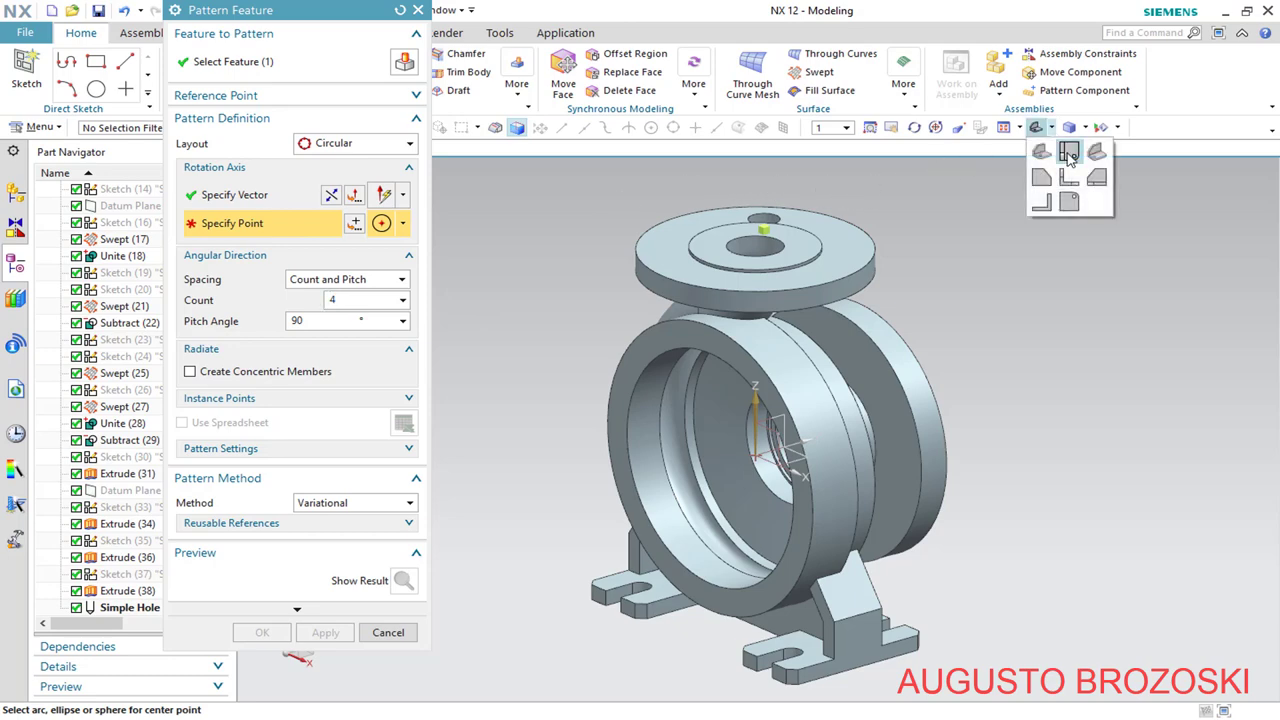
click(1043, 154)
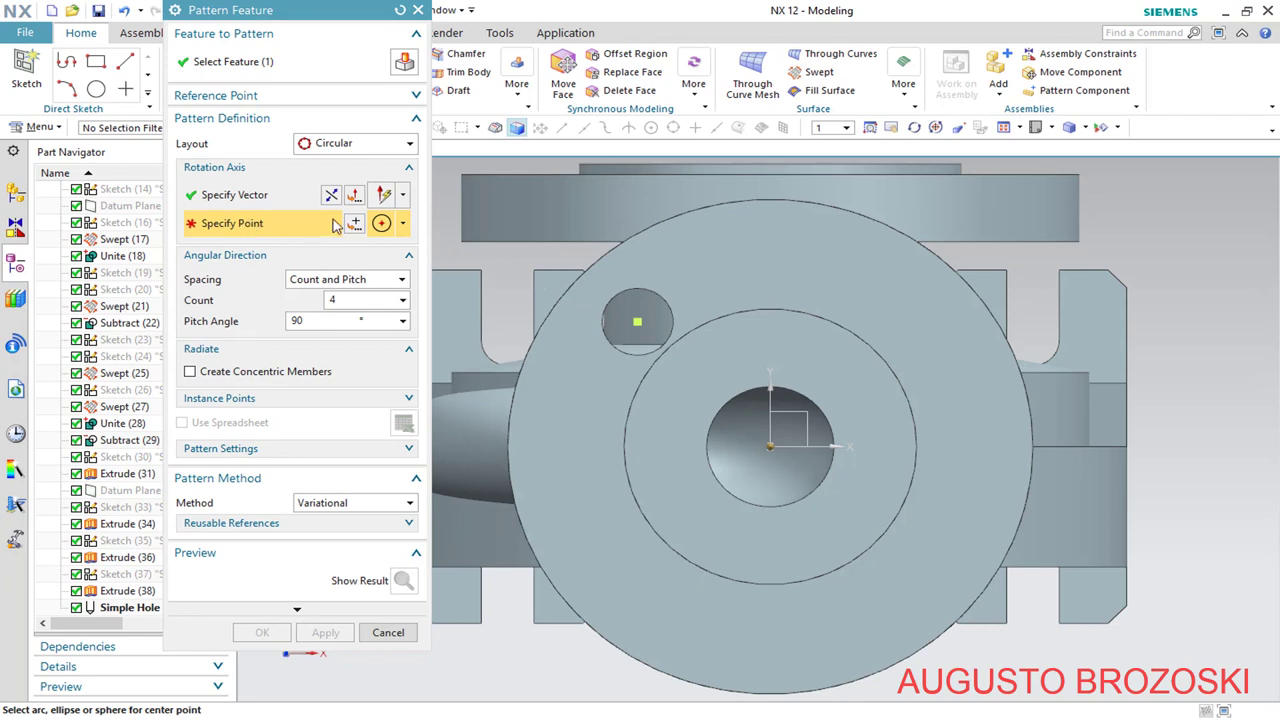
click(594, 252)
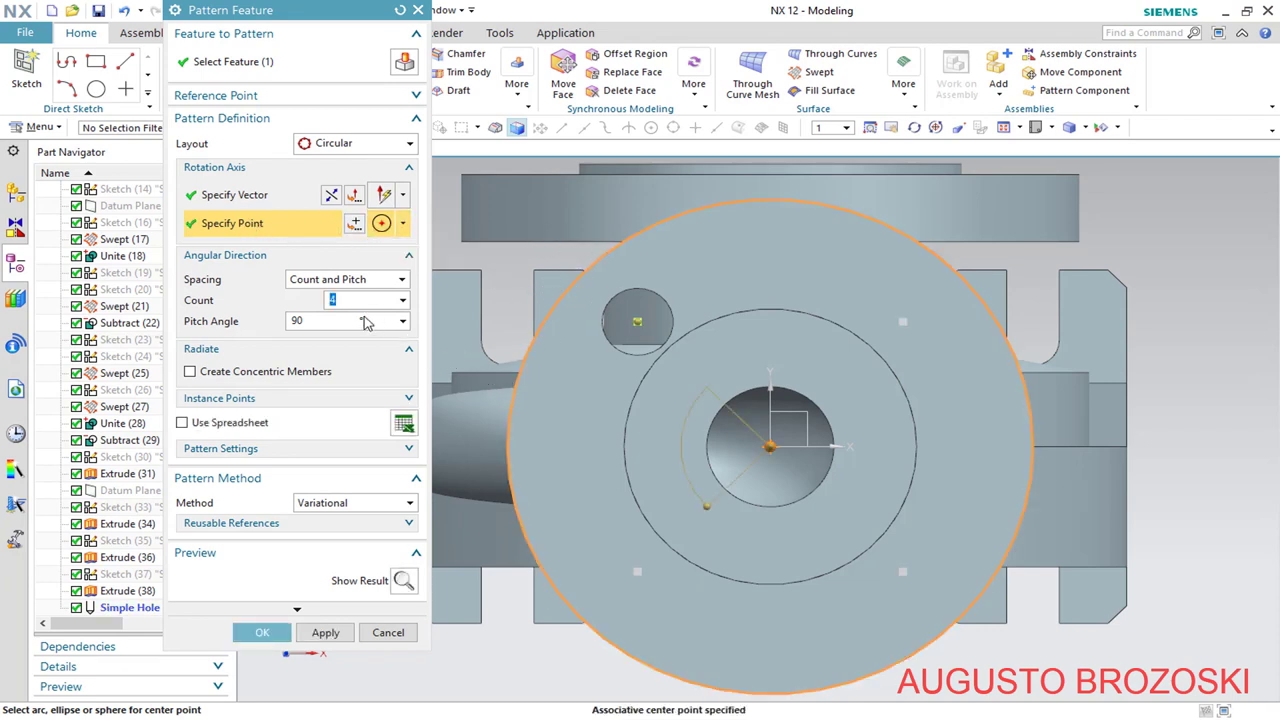
click(262, 636)
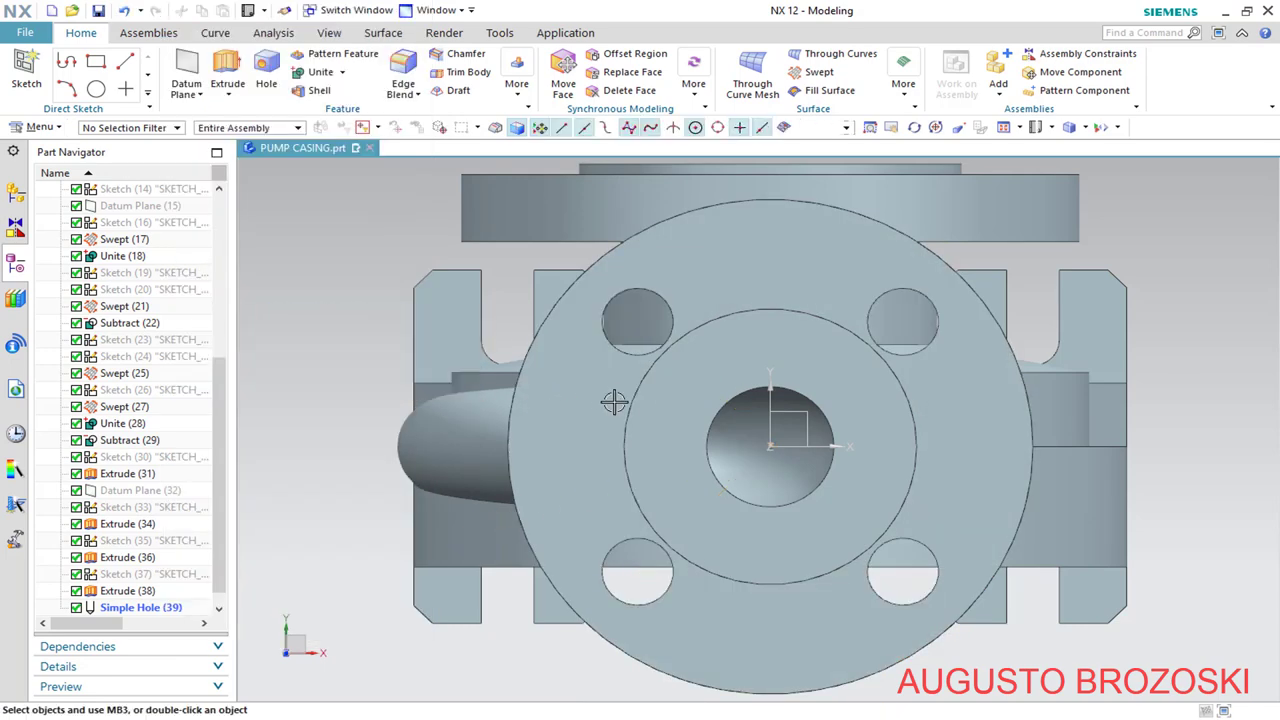
Return to trimetric view, save the part, and switch to the CENTRIFUGAL PUMP 02.pdf drawing
click(1096, 127)
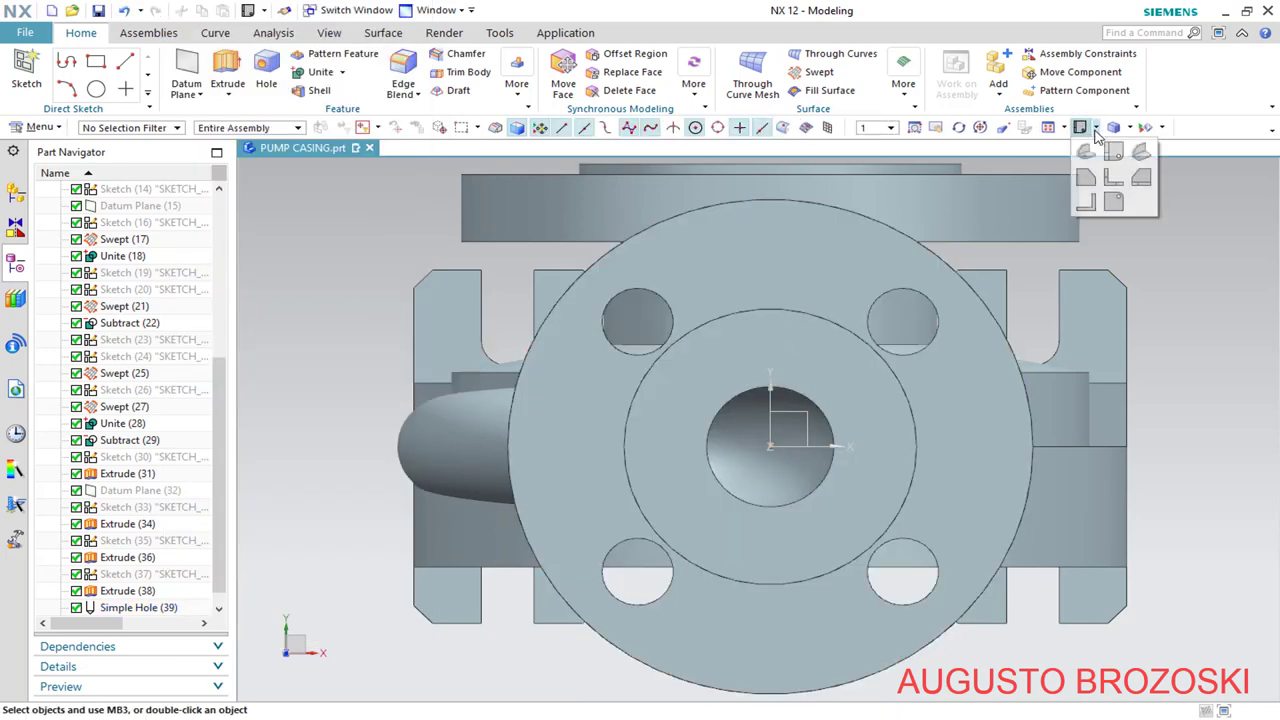
click(1082, 155)
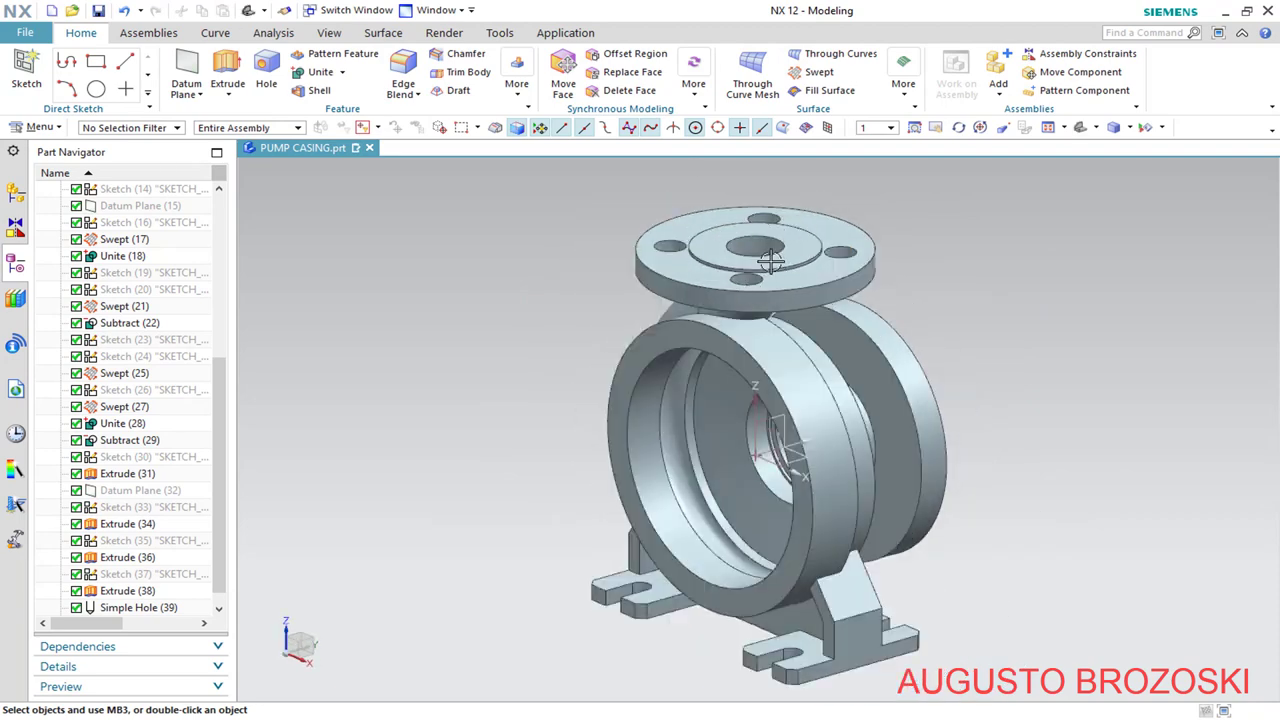
click(97, 11)
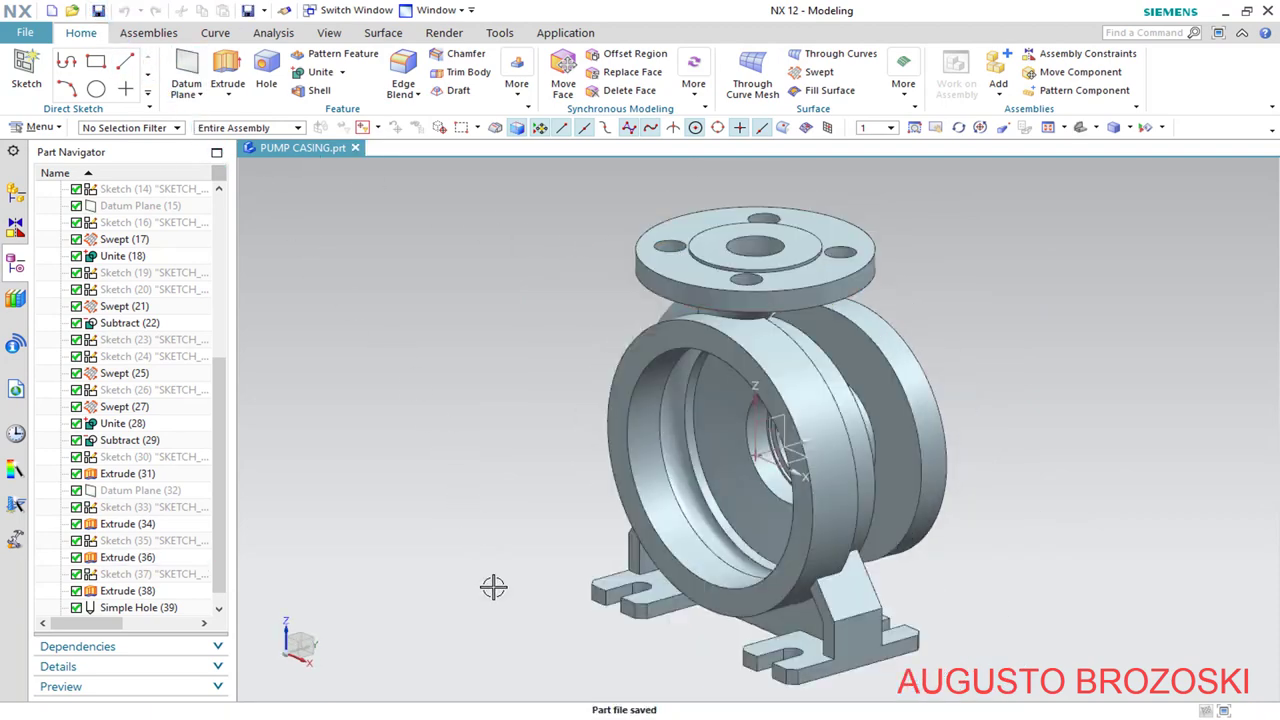
key(alt+Tab)
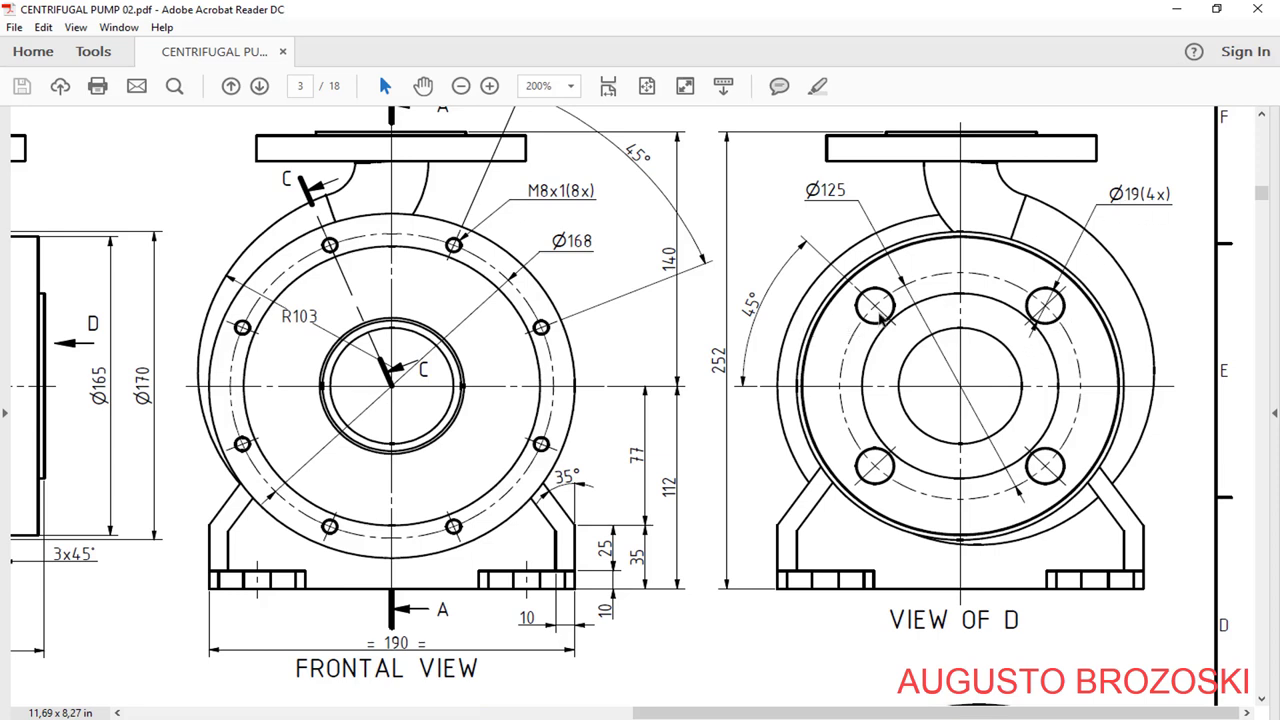
Minimize the pump drawing to get back to the NX model
click(1175, 9)
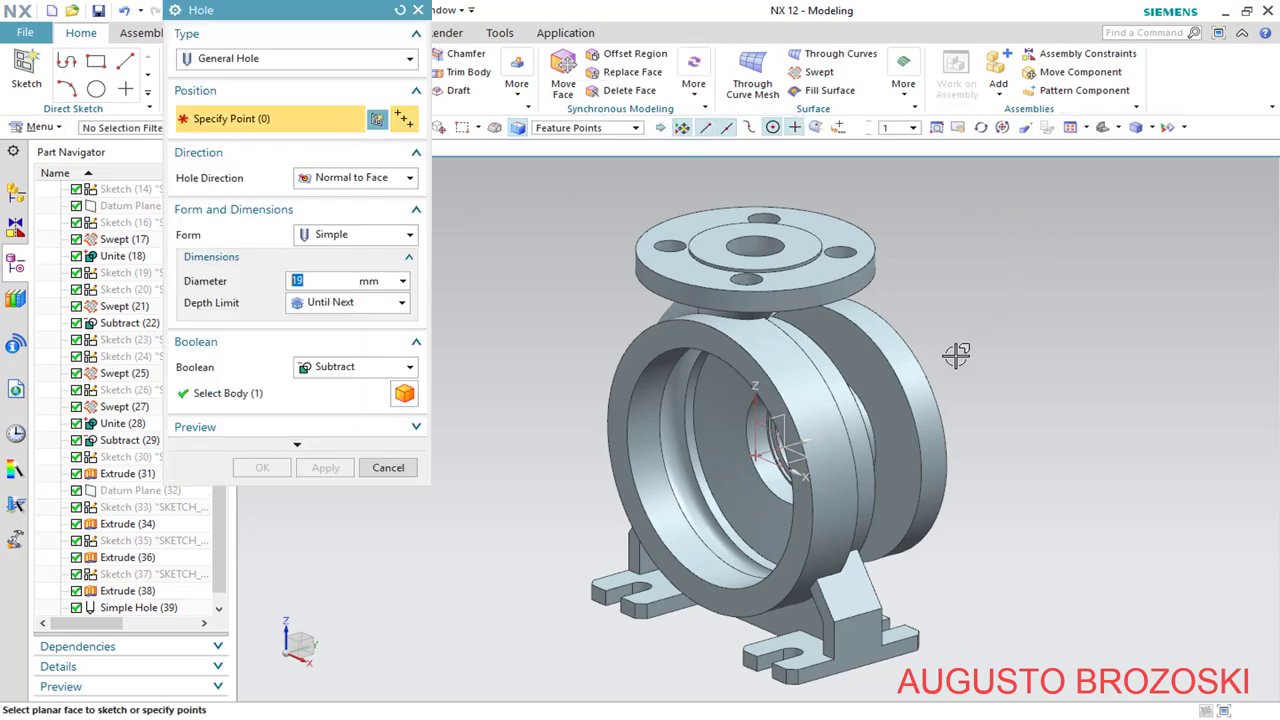
Place a sketch point on the flange, then draw lines from it to the origin and straight up
middle_drag(940, 360, 806, 346)
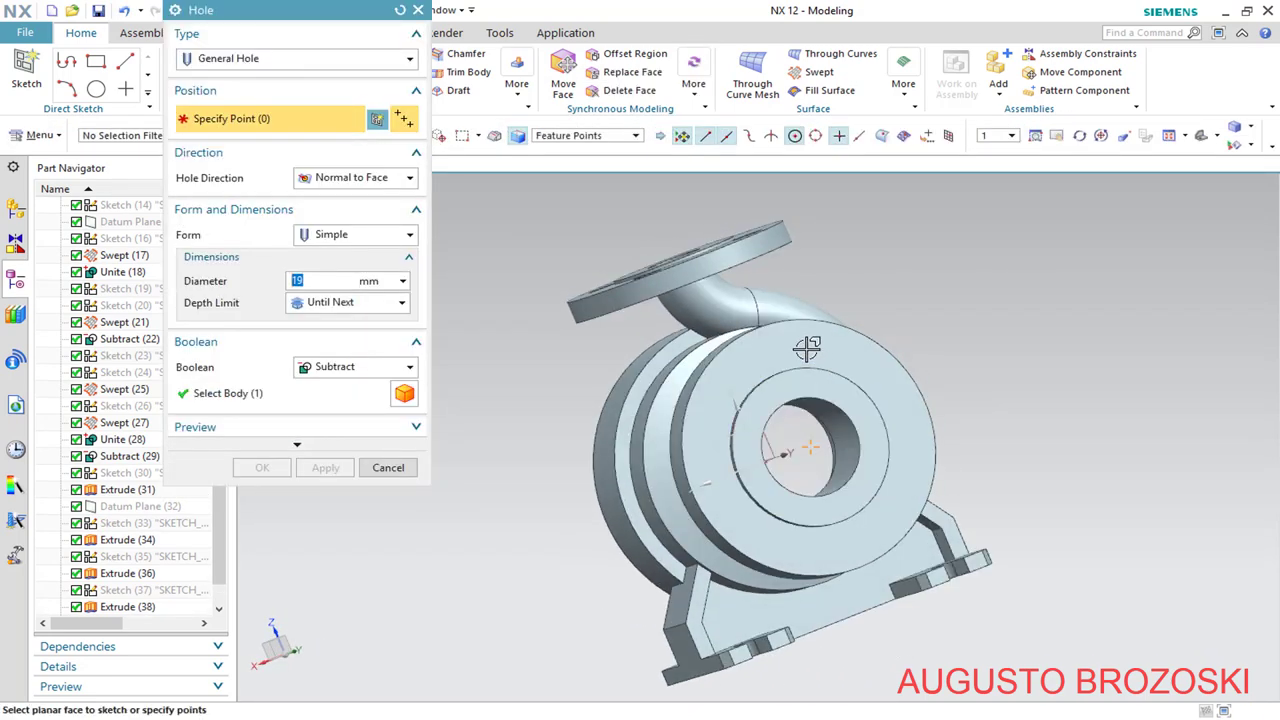
key(Escape)
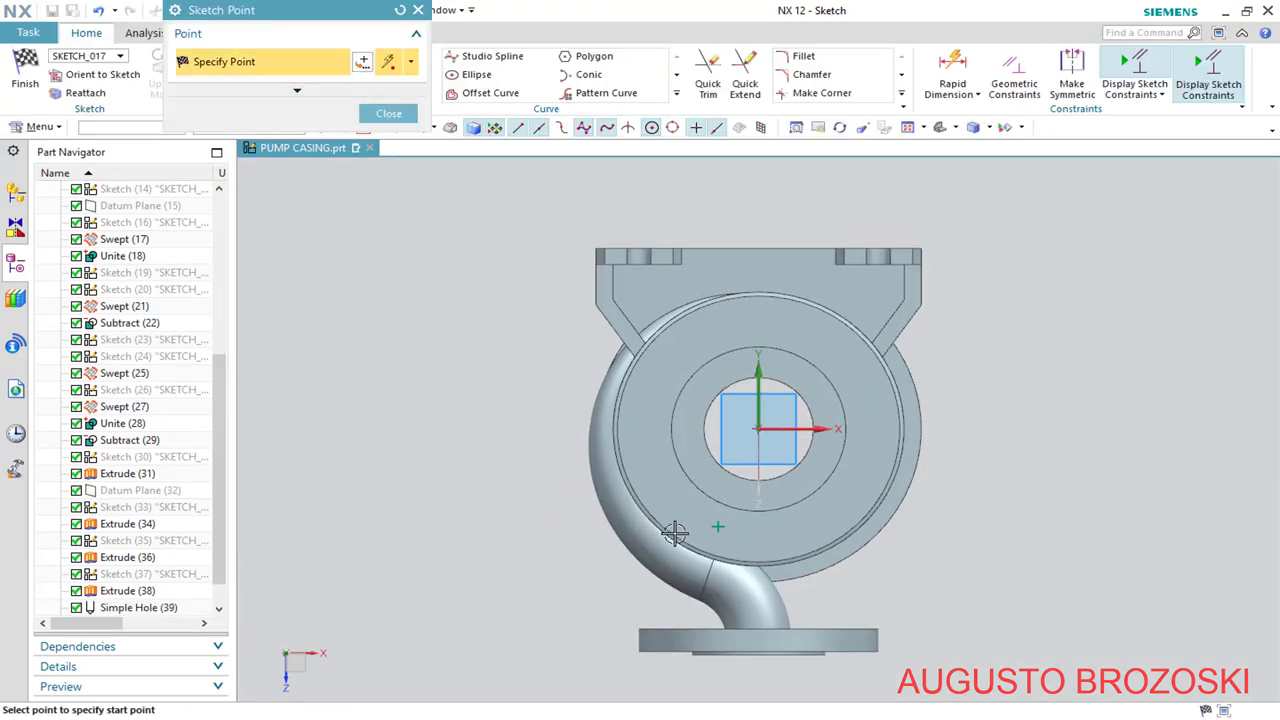
click(717, 526)
click(418, 9)
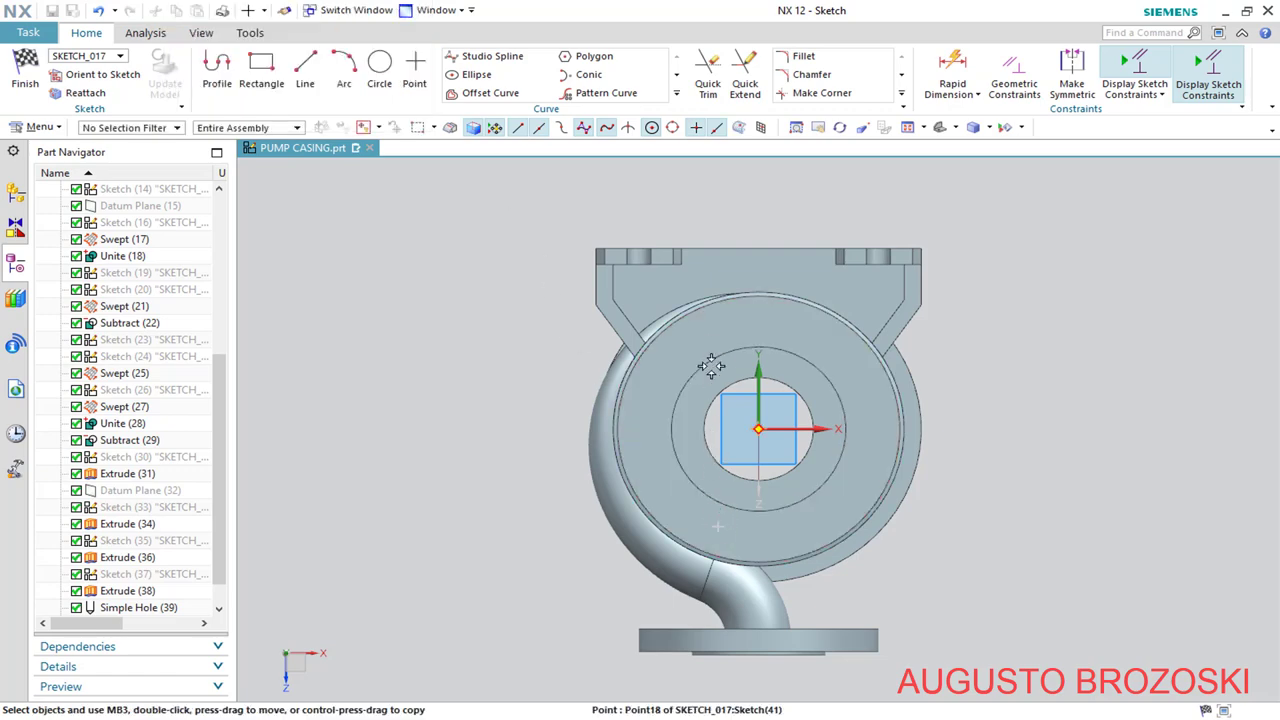
scroll(749, 303, down, 3)
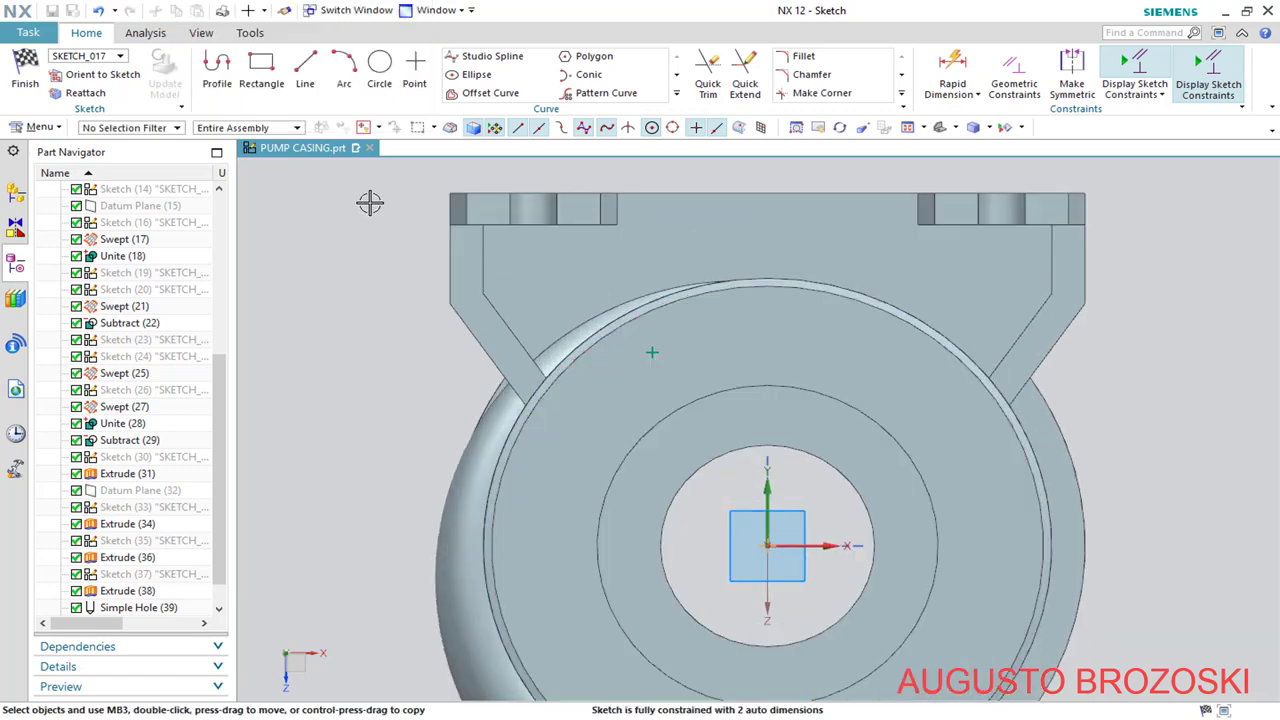
click(305, 72)
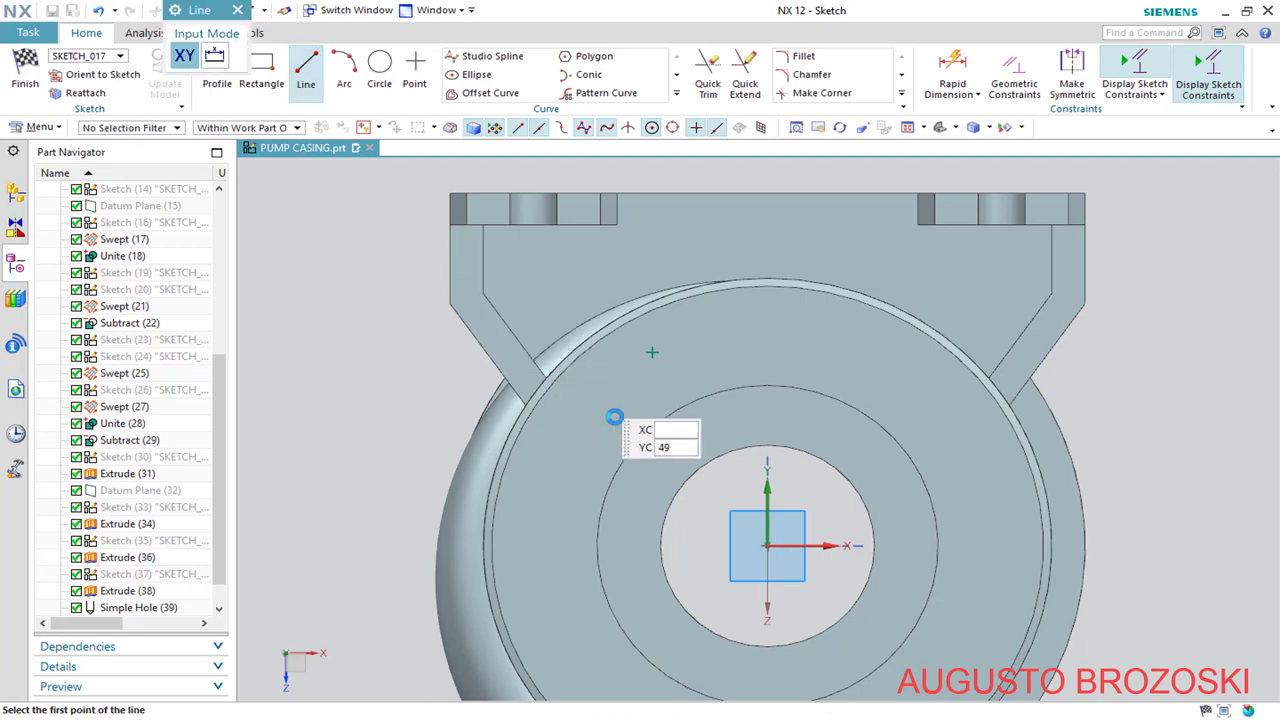
click(653, 350)
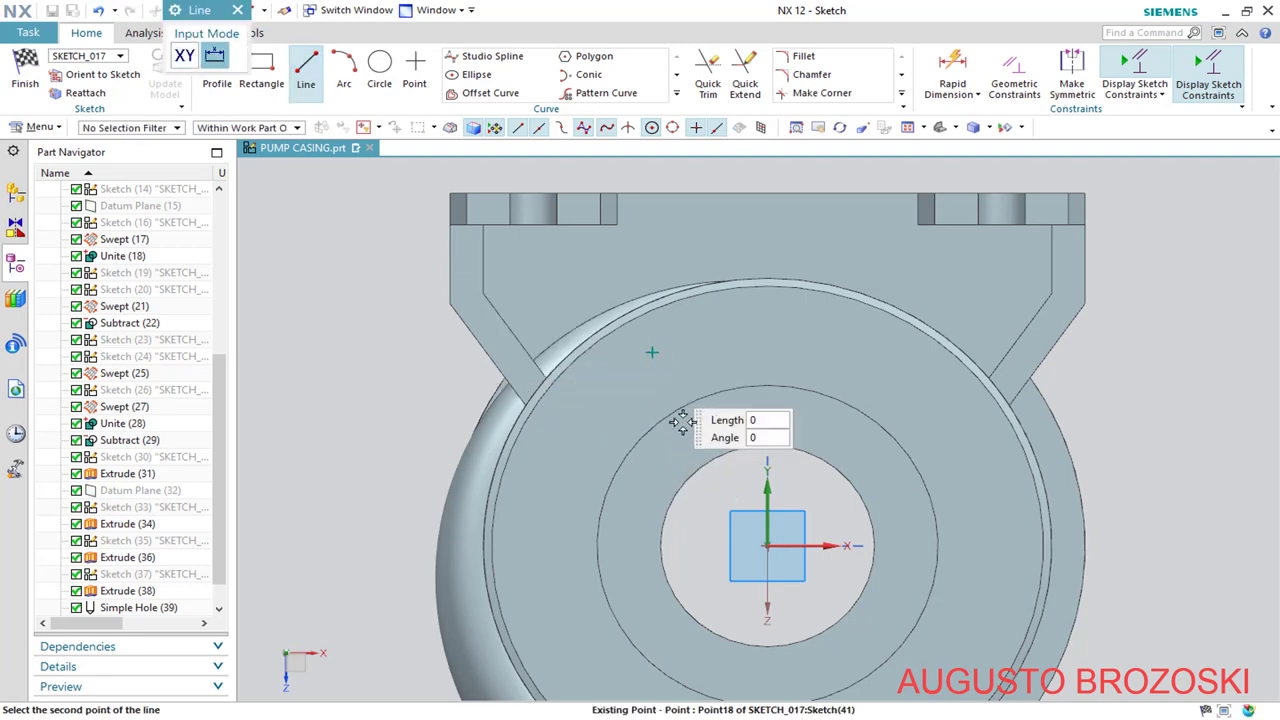
click(767, 543)
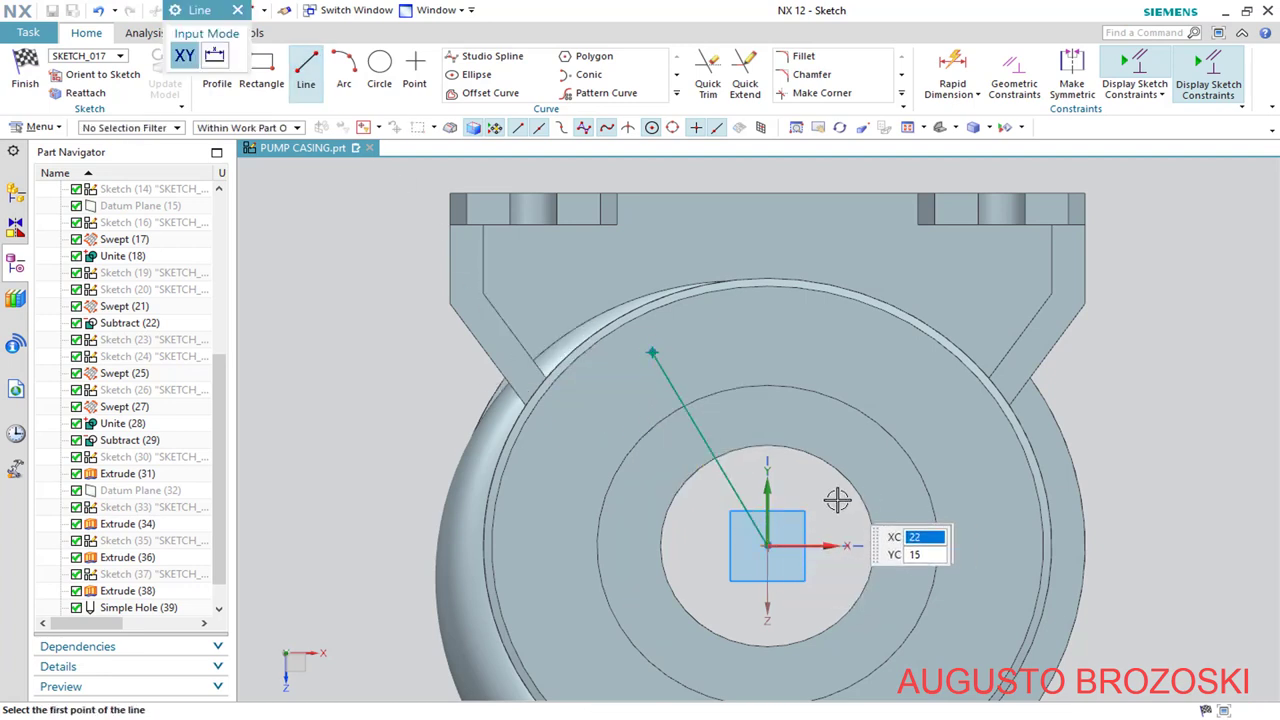
click(767, 543)
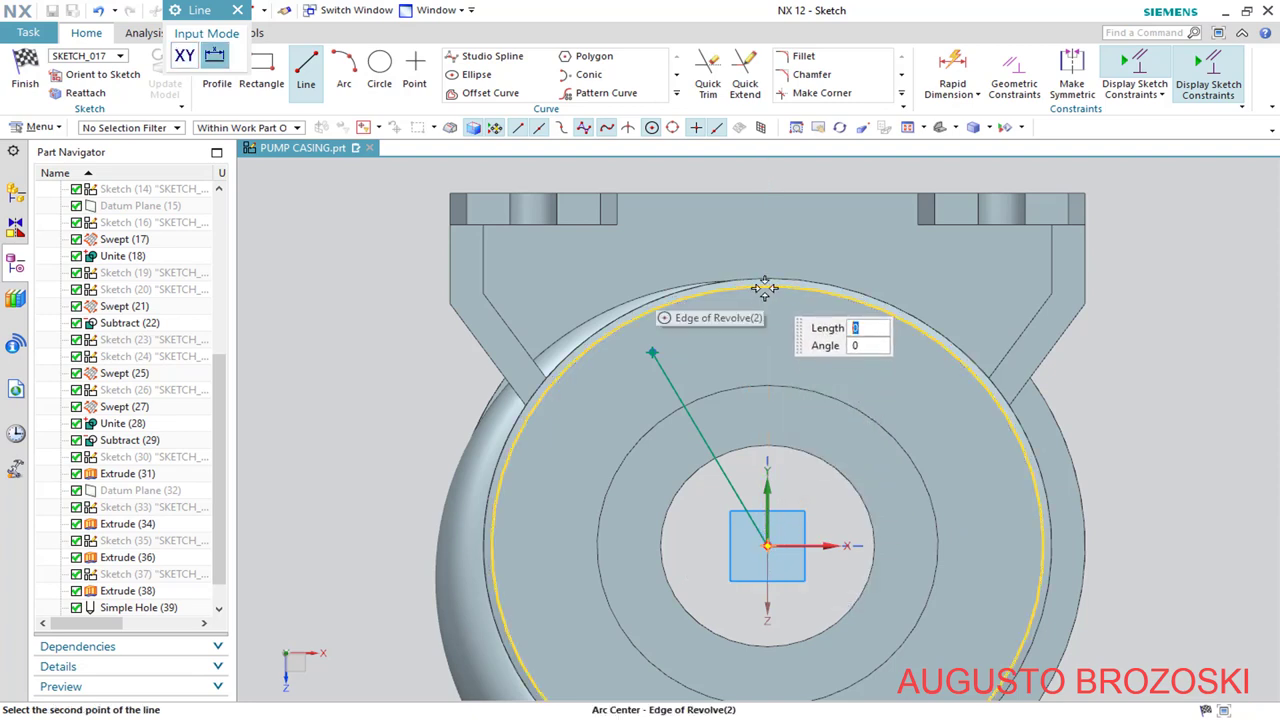
click(767, 285)
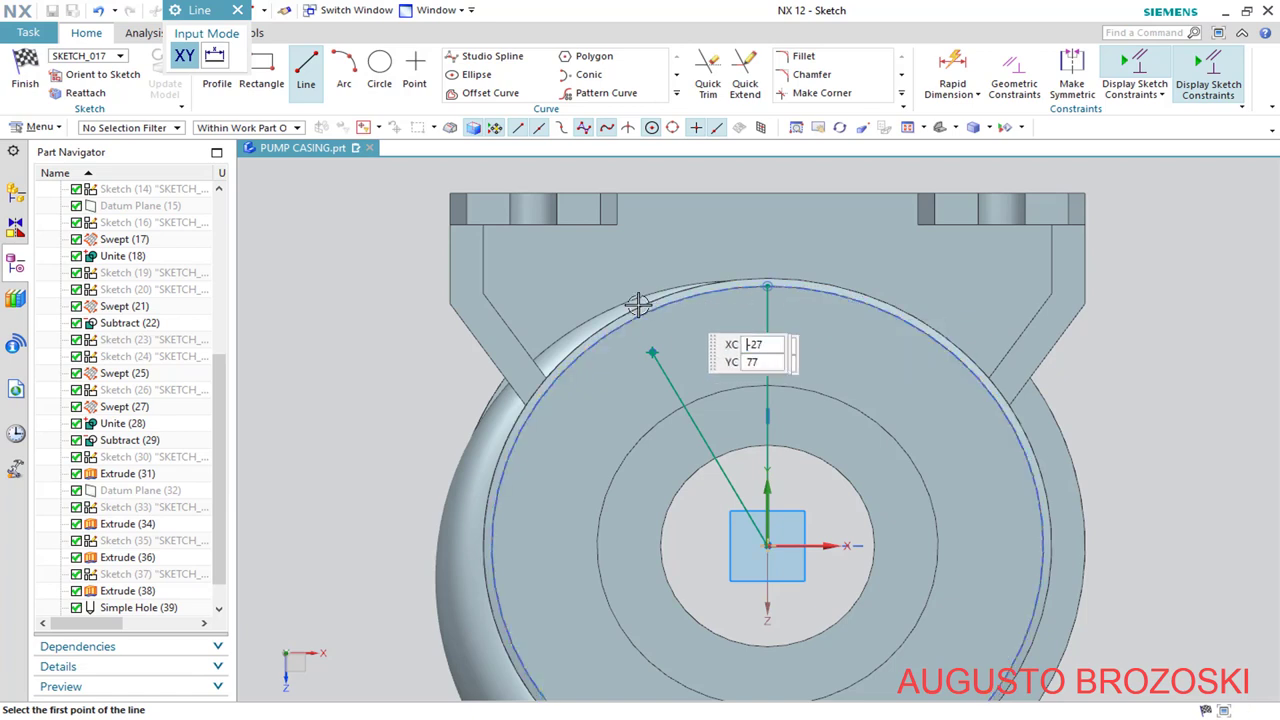
click(306, 68)
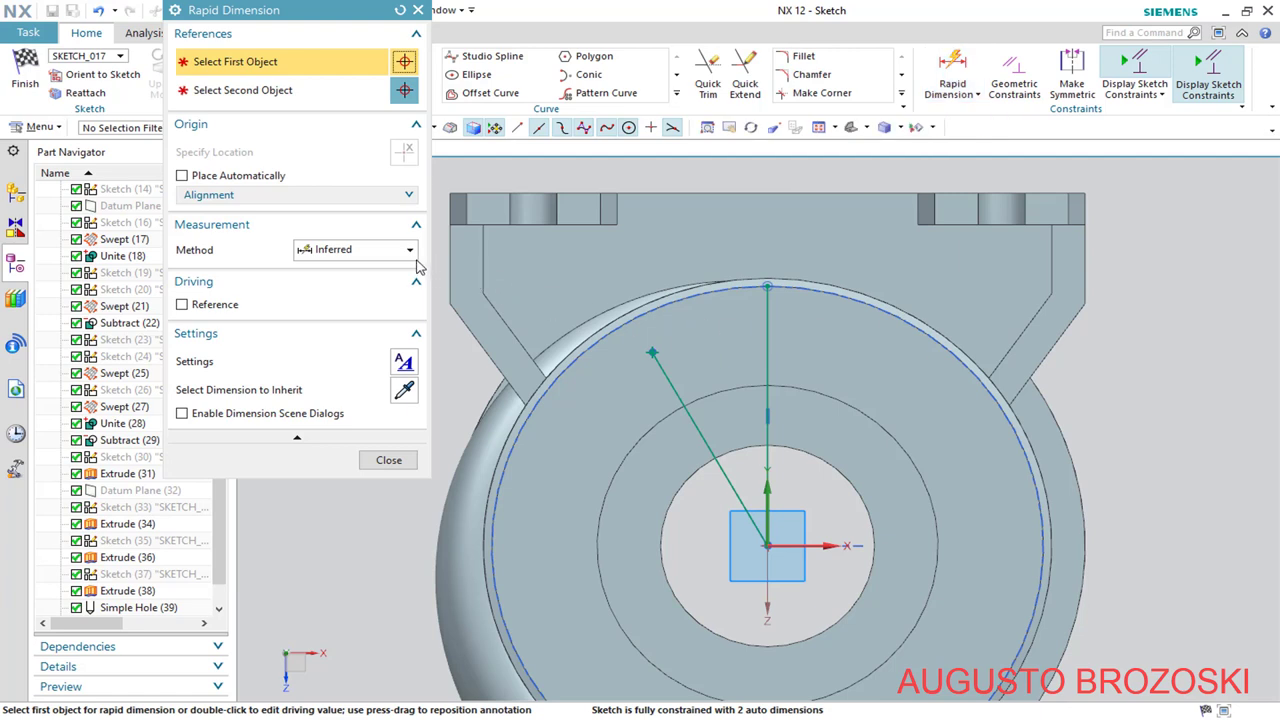
Dimension the angle between the vertical and slanted lines as 45°
click(412, 252)
click(364, 372)
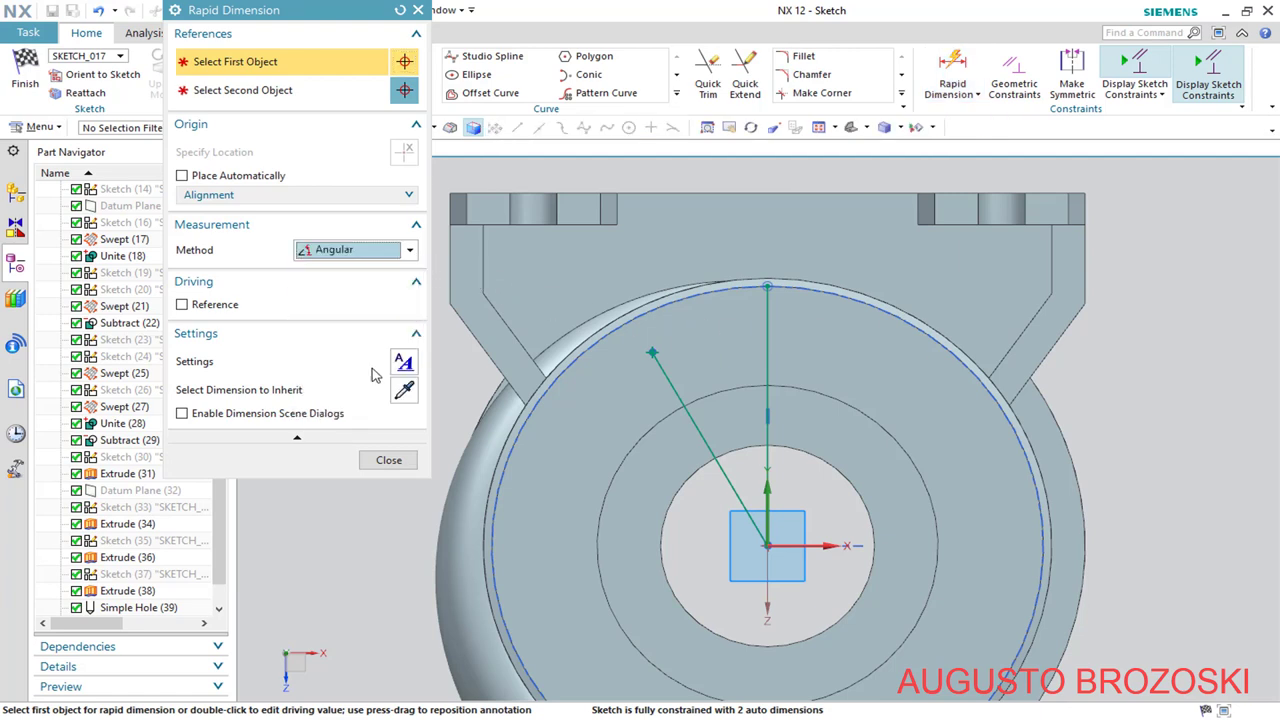
click(757, 345)
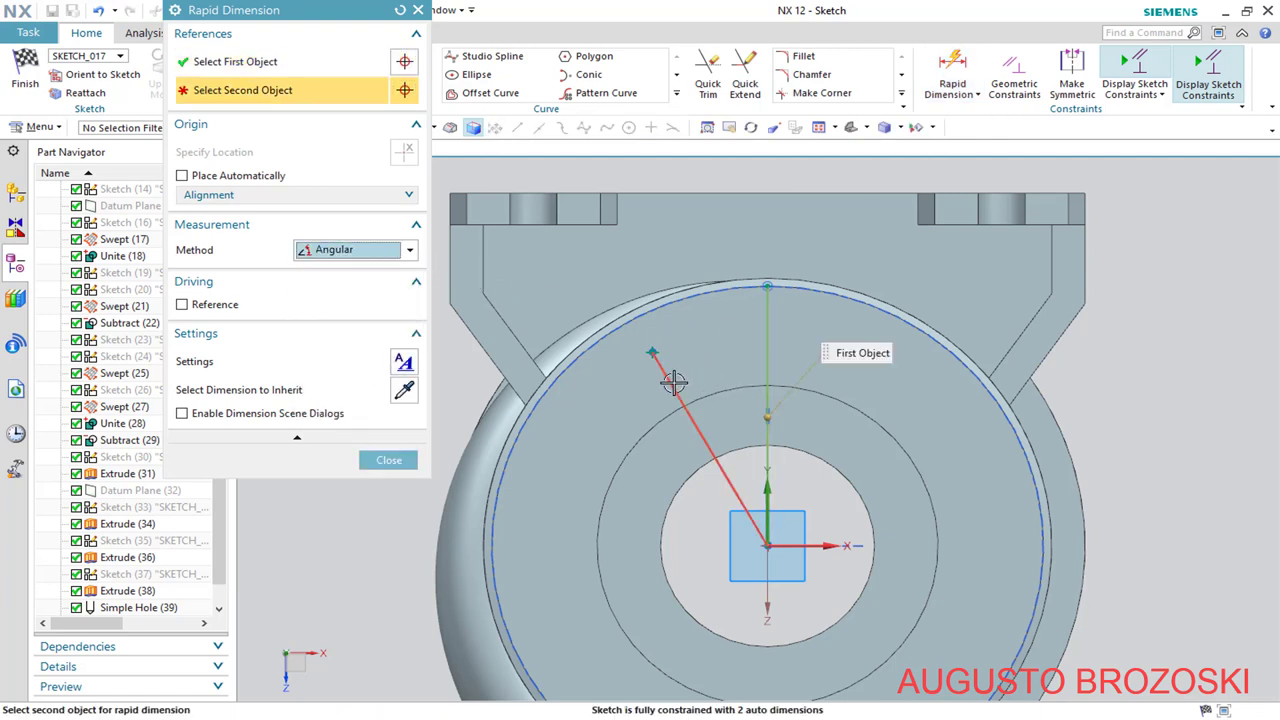
click(674, 384)
click(702, 383)
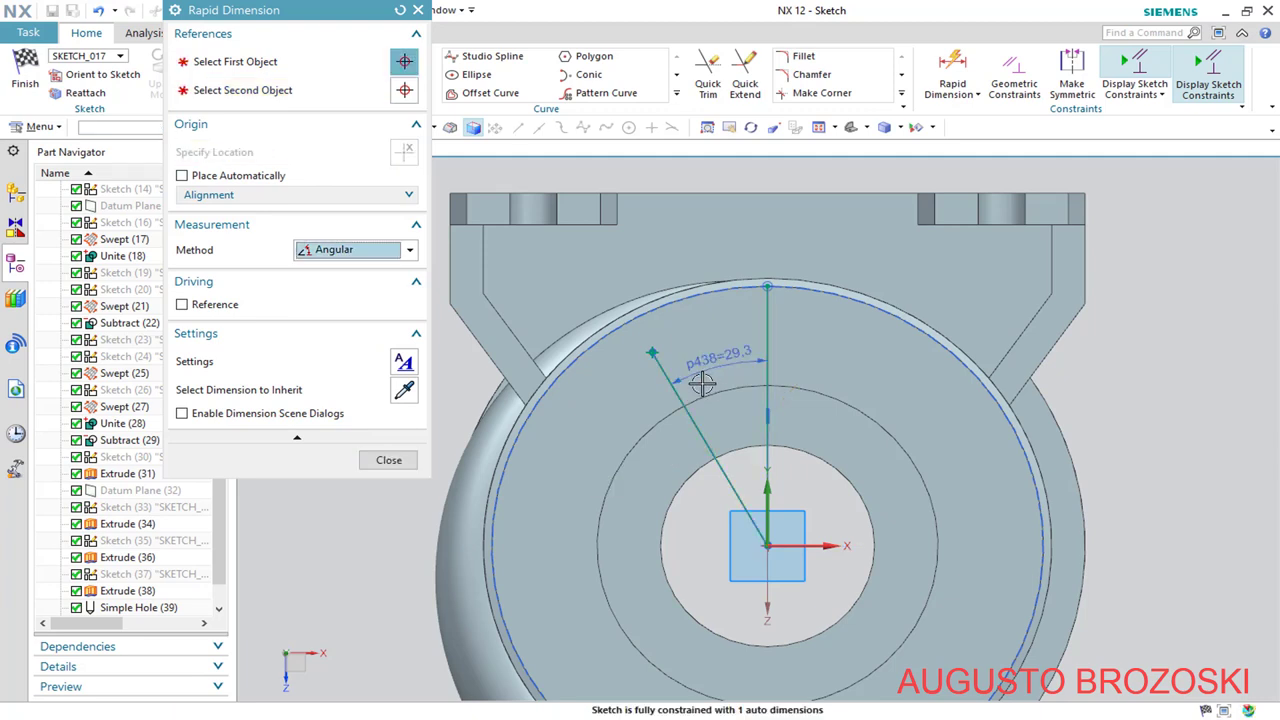
text(45)
key(Return)
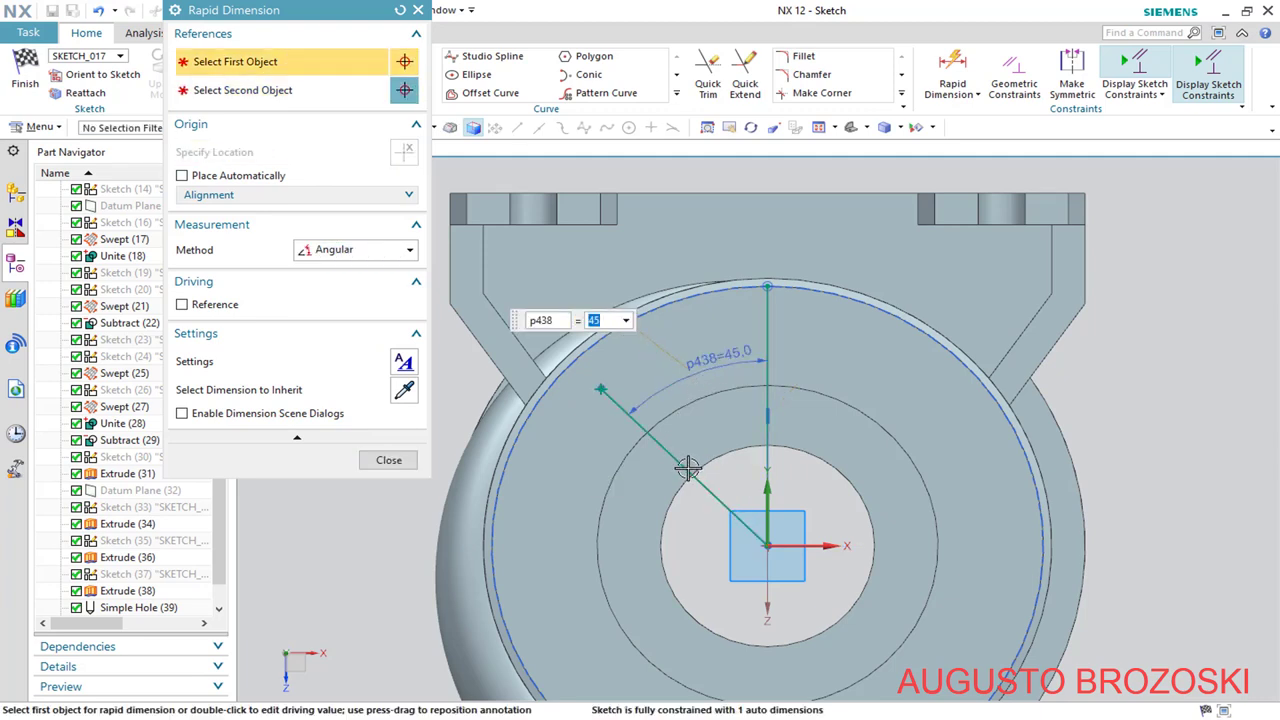
Dimension the slanted line's length to 62.5 with an inferred dimension
click(409, 250)
click(360, 270)
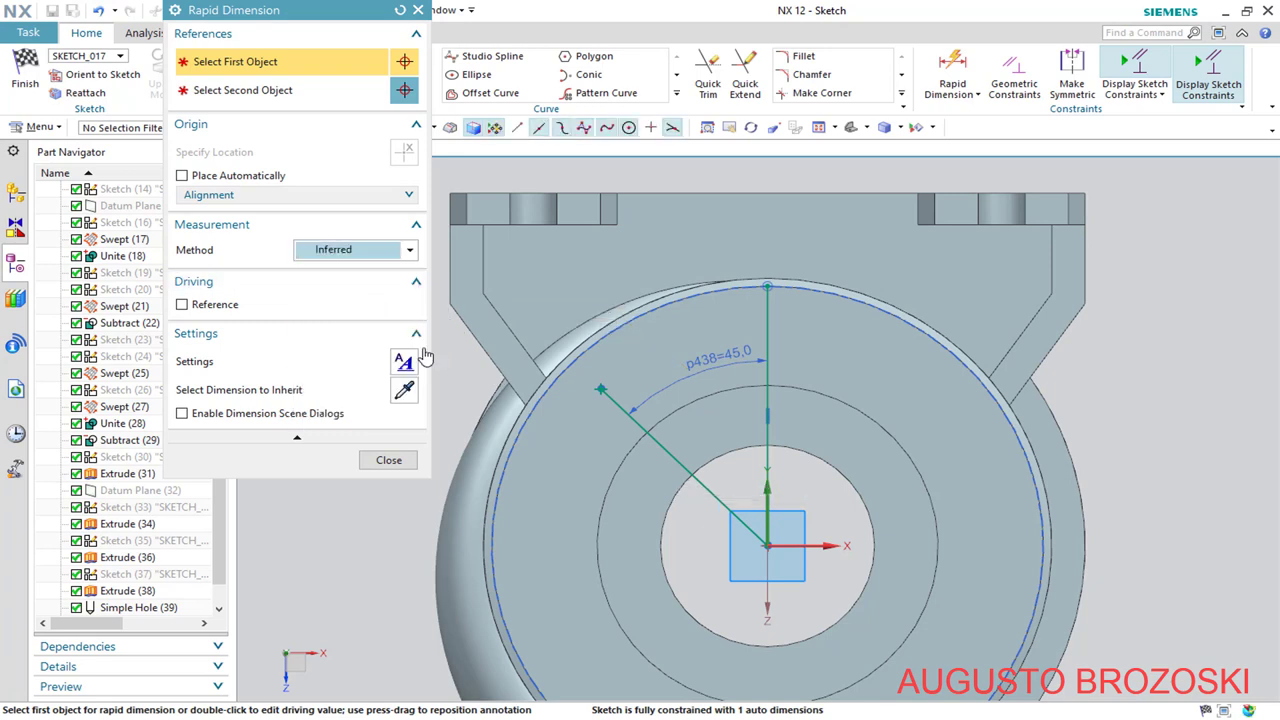
click(668, 455)
click(684, 474)
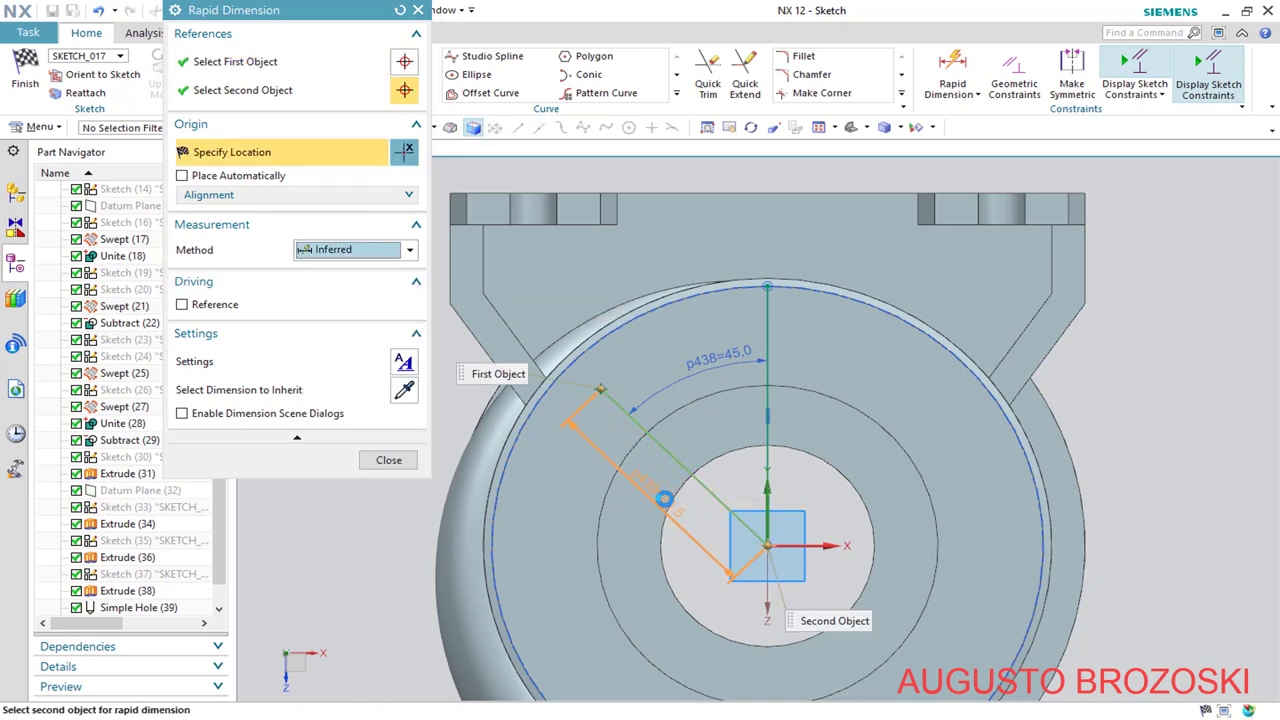
click(660, 510)
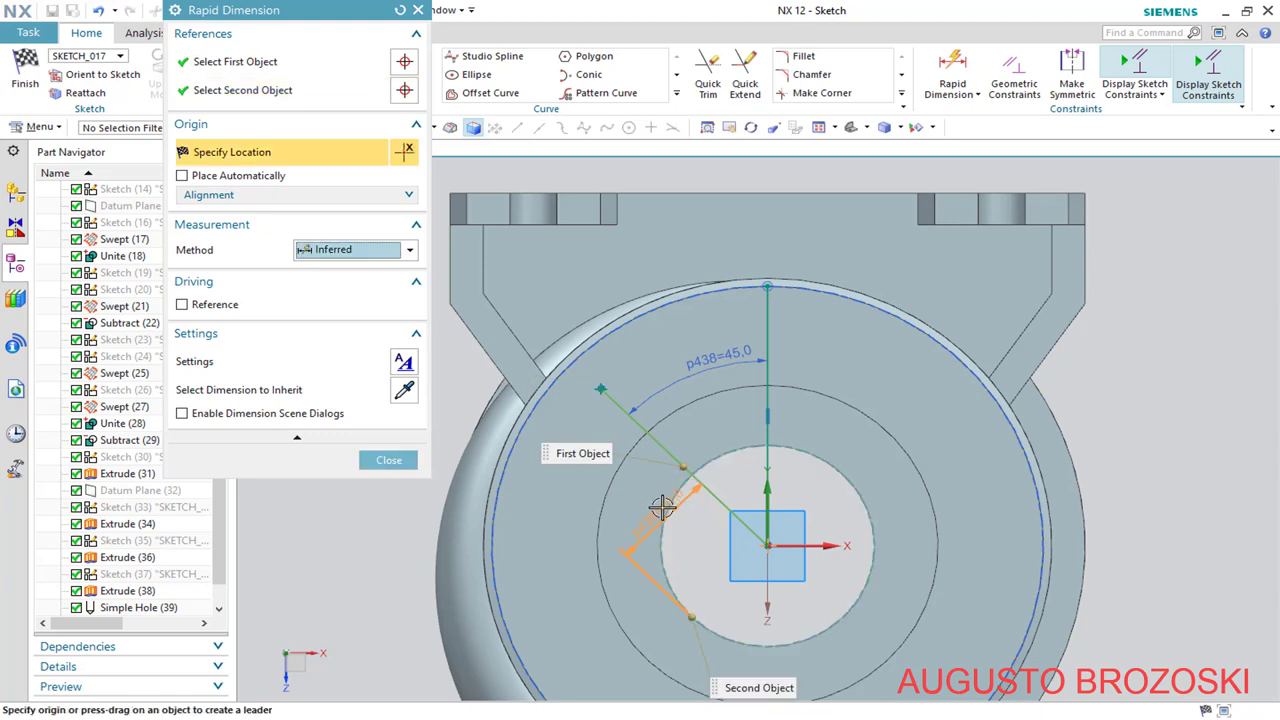
click(399, 14)
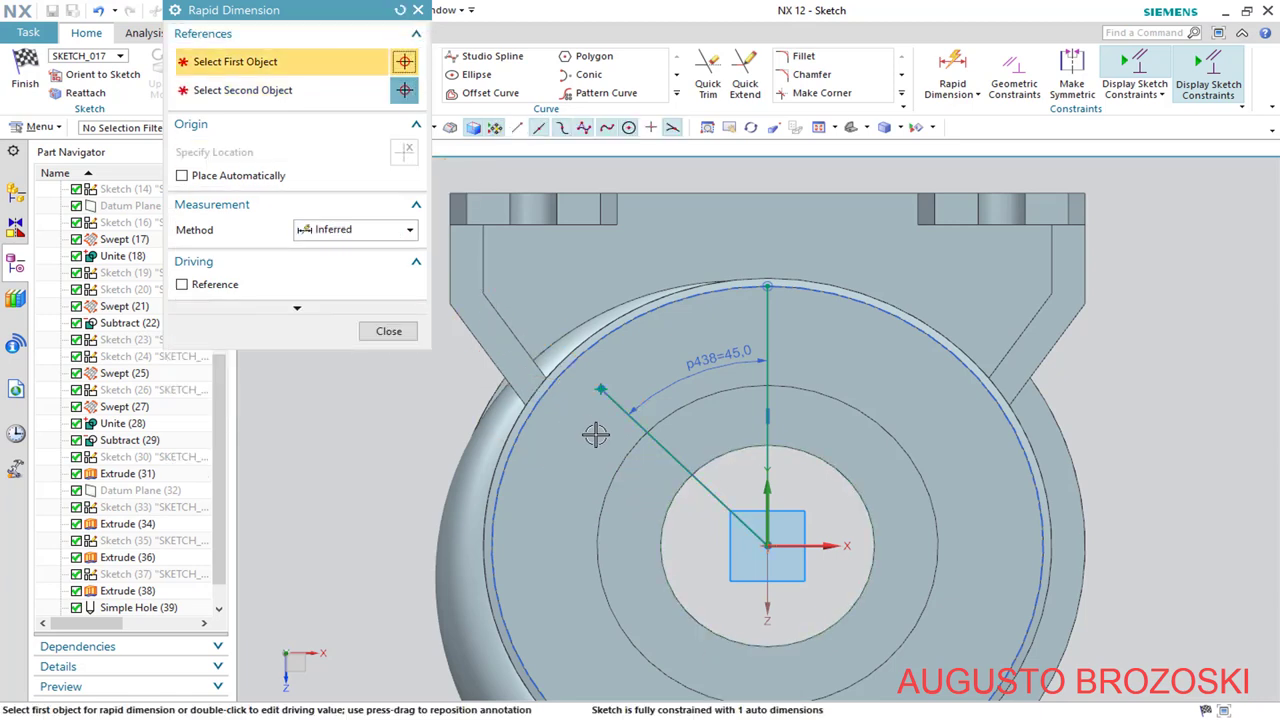
click(690, 473)
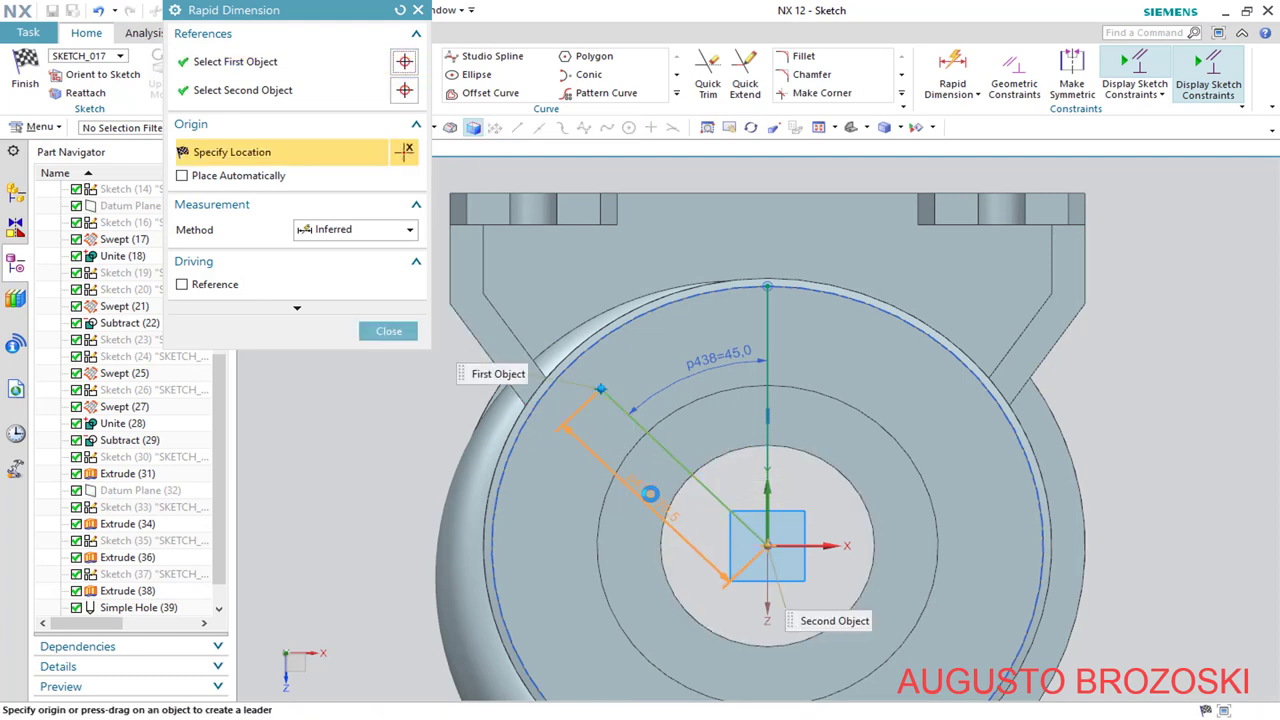
click(650, 493)
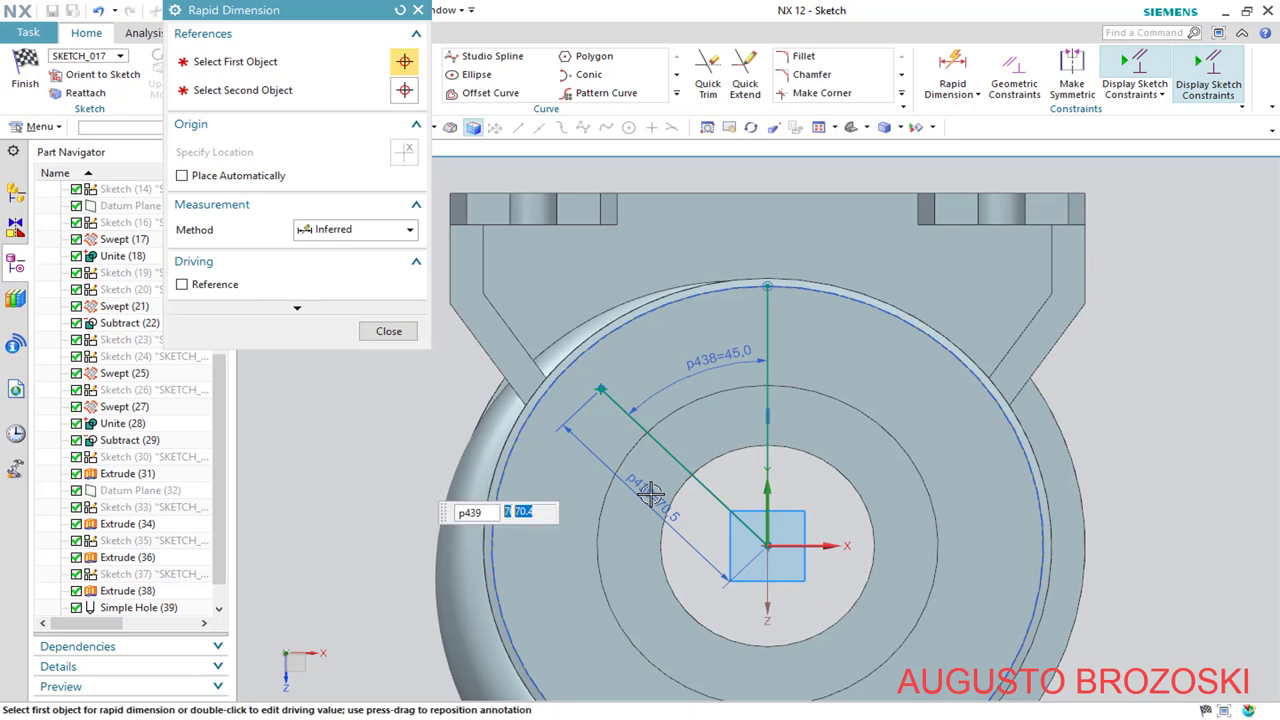
text(62.5)
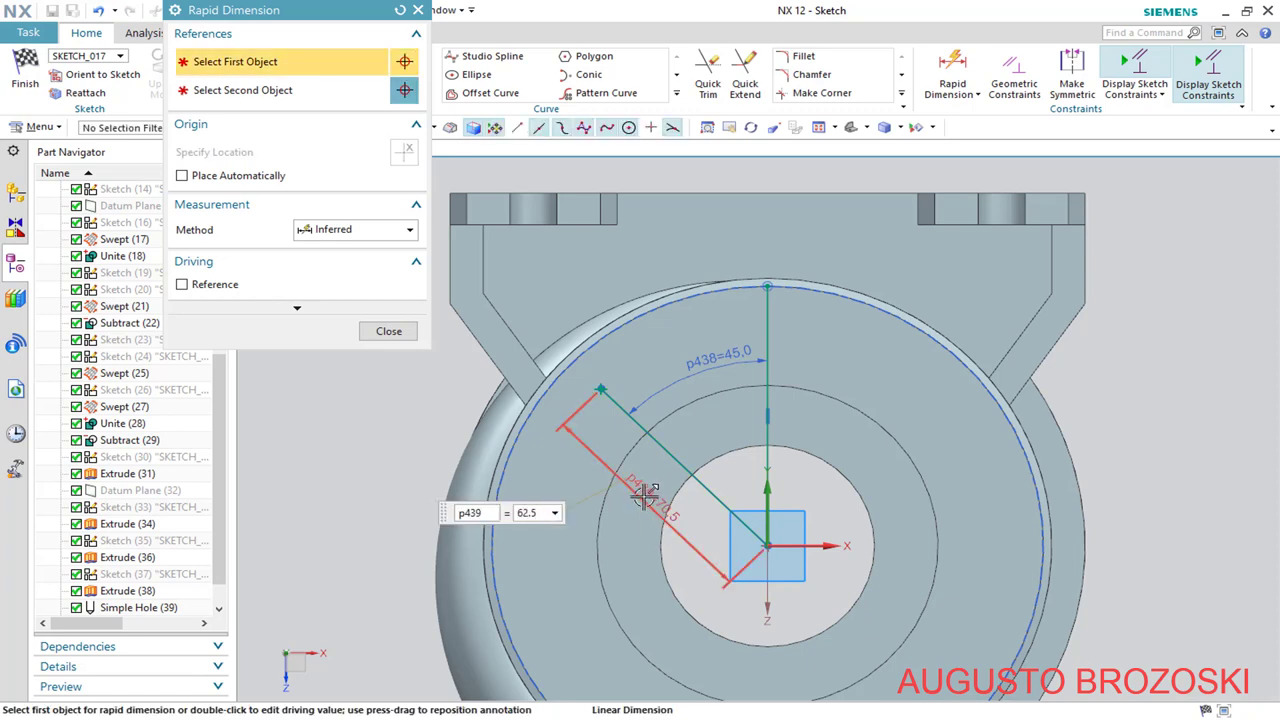
key(Return)
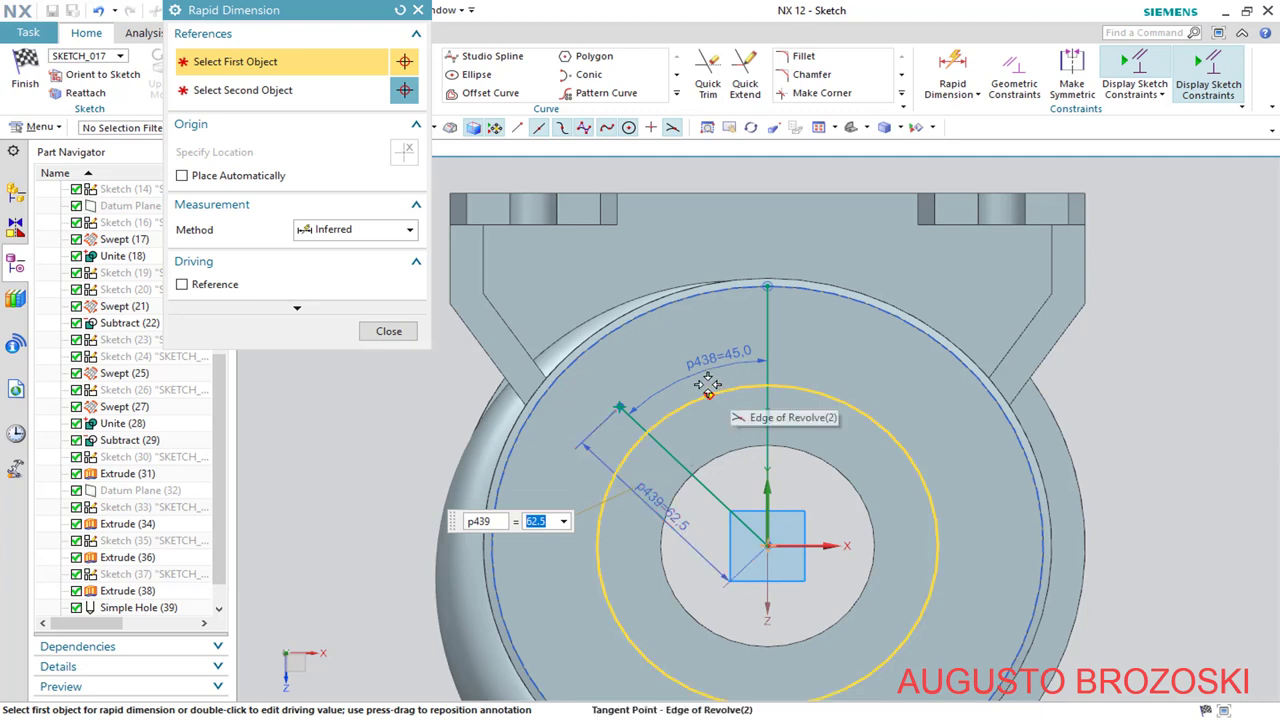
click(389, 331)
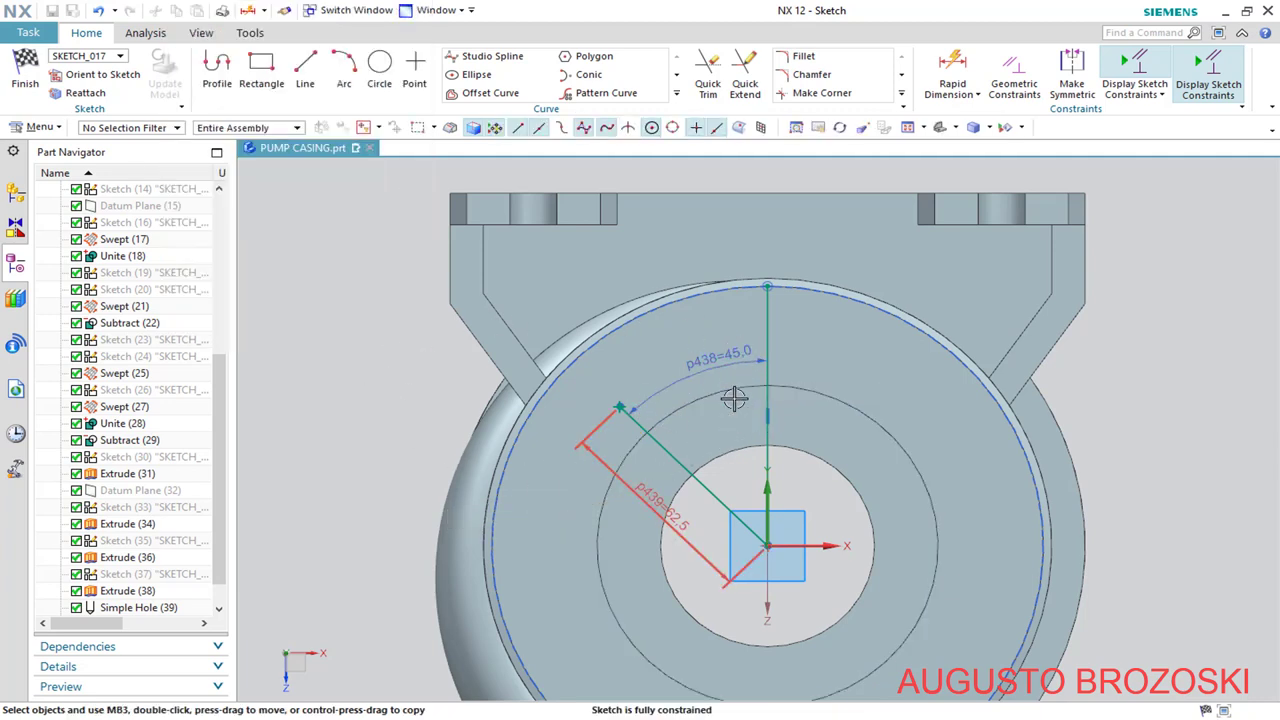
Finish the sketch and cut the simple hole into the casing body
click(25, 70)
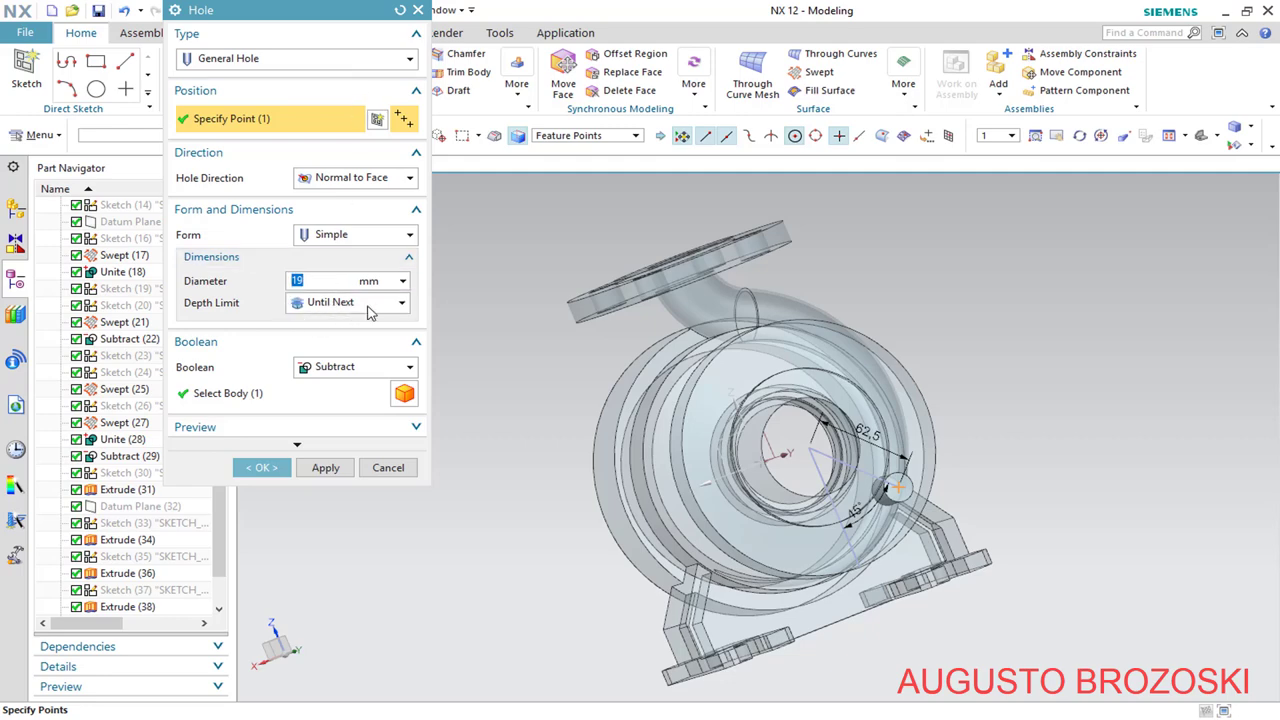
click(283, 398)
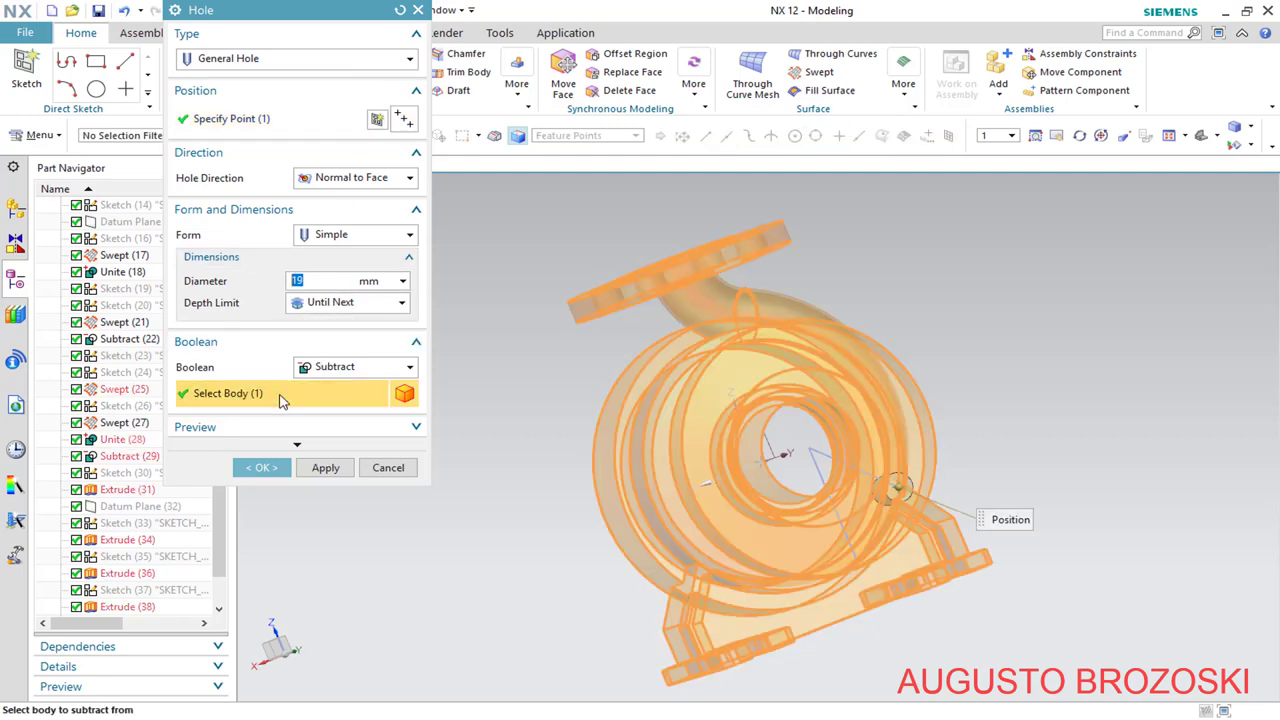
click(270, 465)
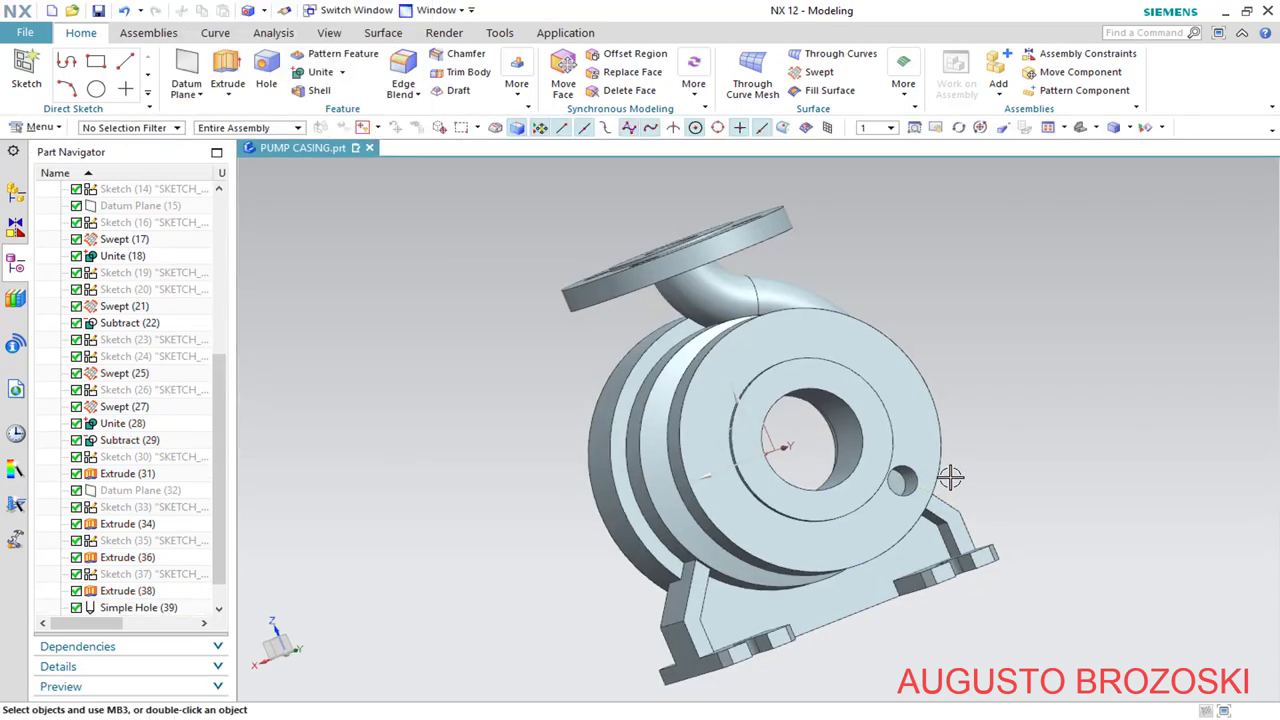
Circularly pattern the simple hole about the bore axis and its circular edge centre
middle_drag(951, 477, 869, 395)
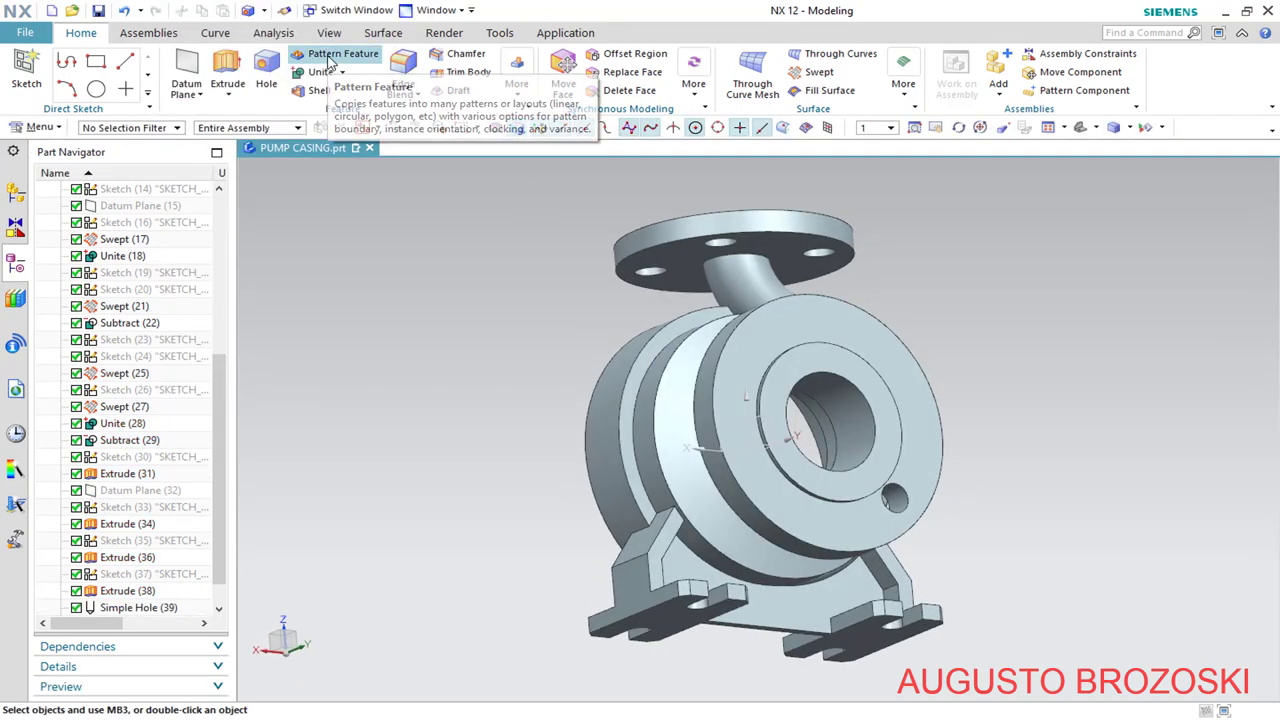
click(337, 53)
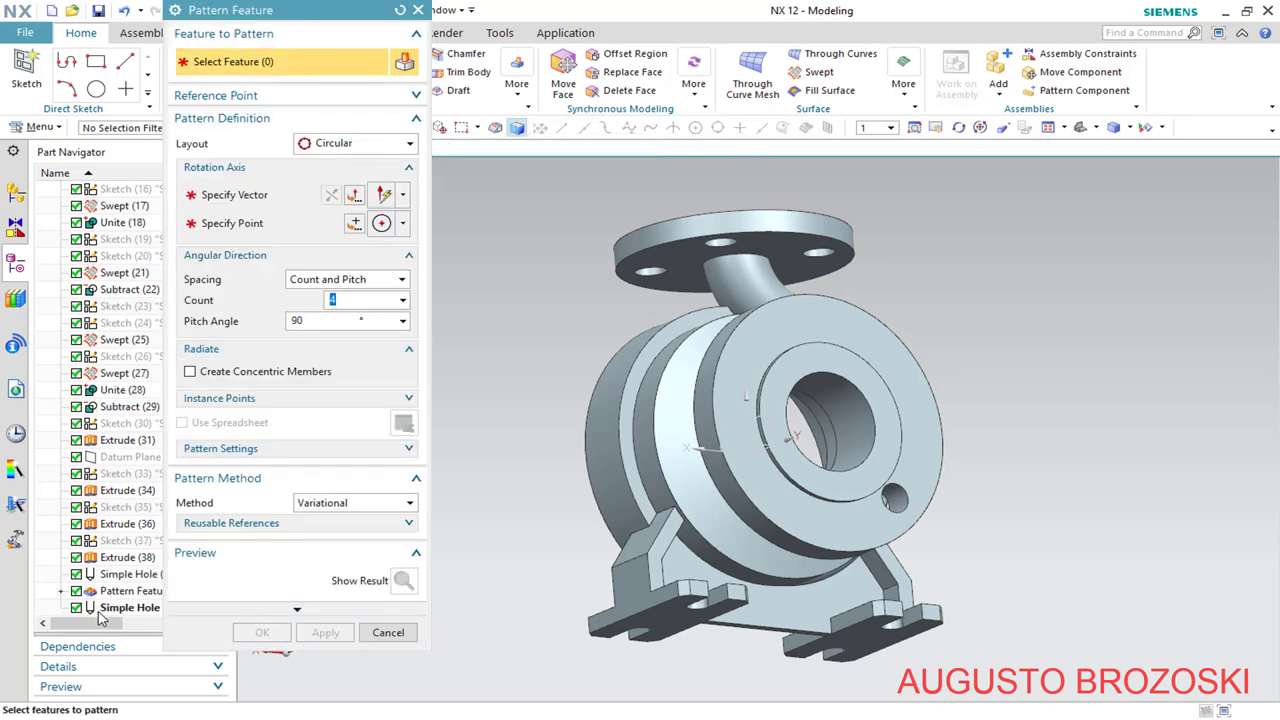
click(124, 610)
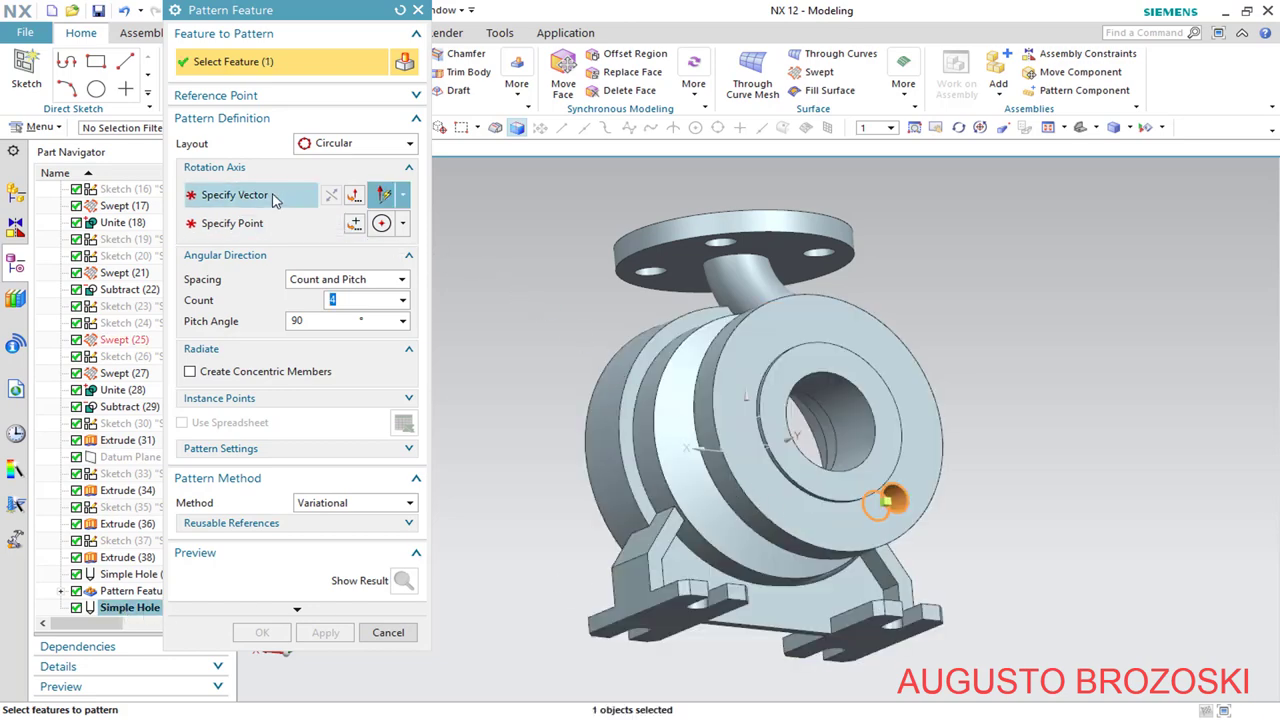
click(240, 195)
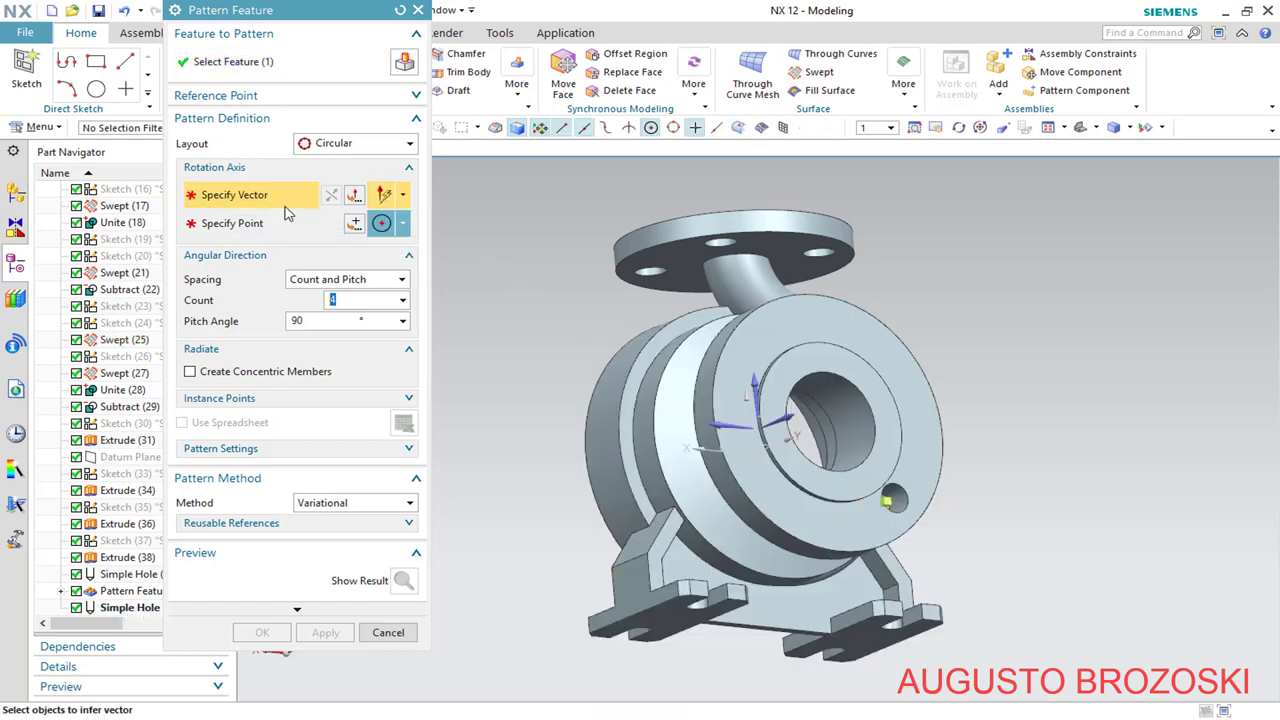
click(790, 415)
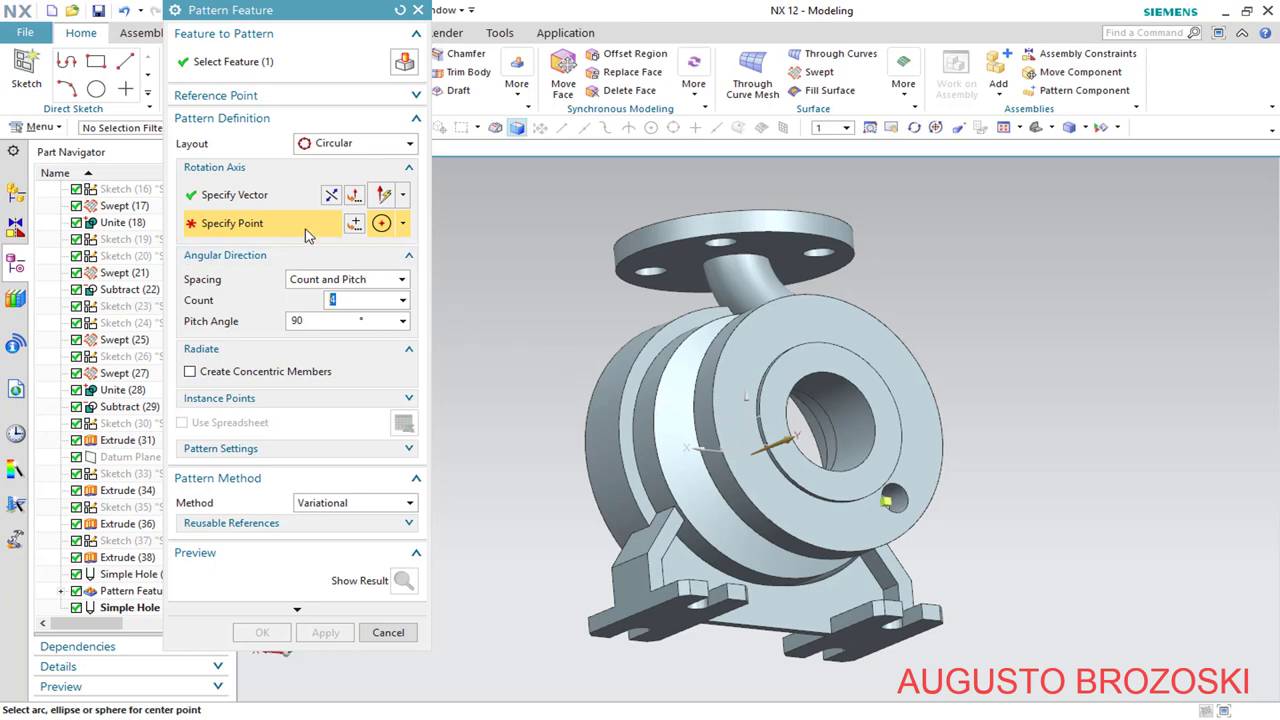
click(903, 312)
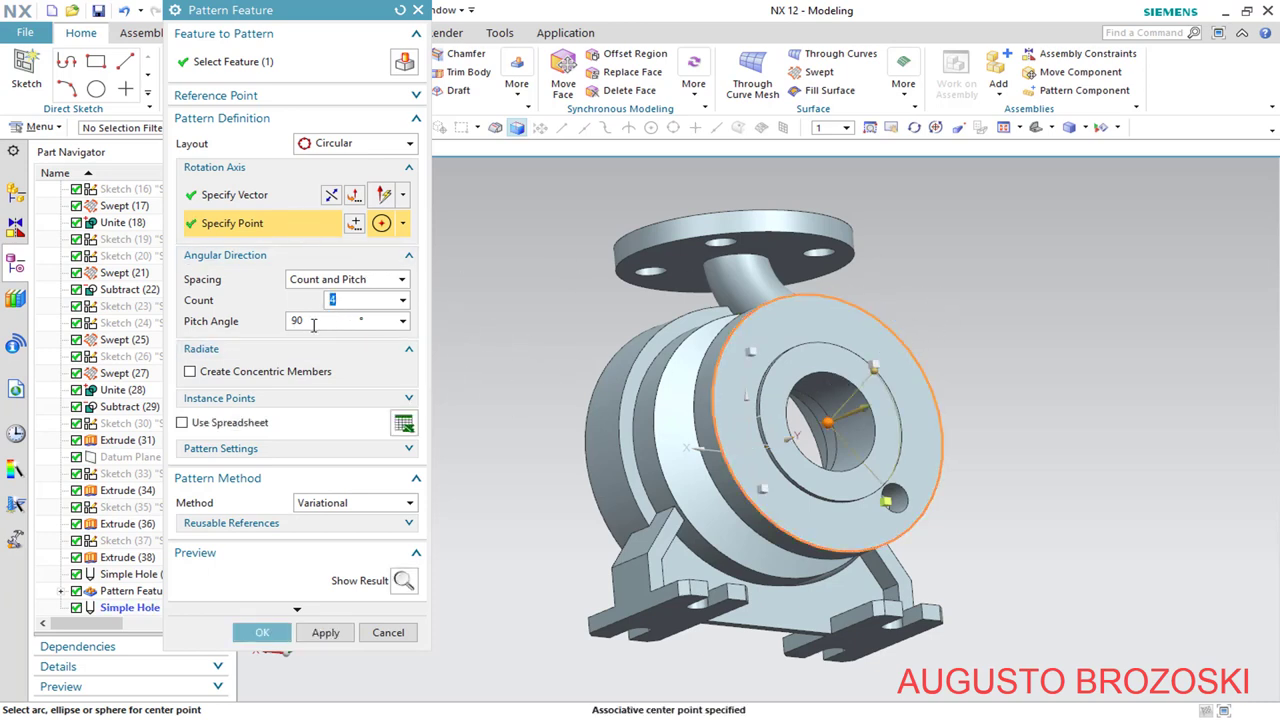
click(262, 632)
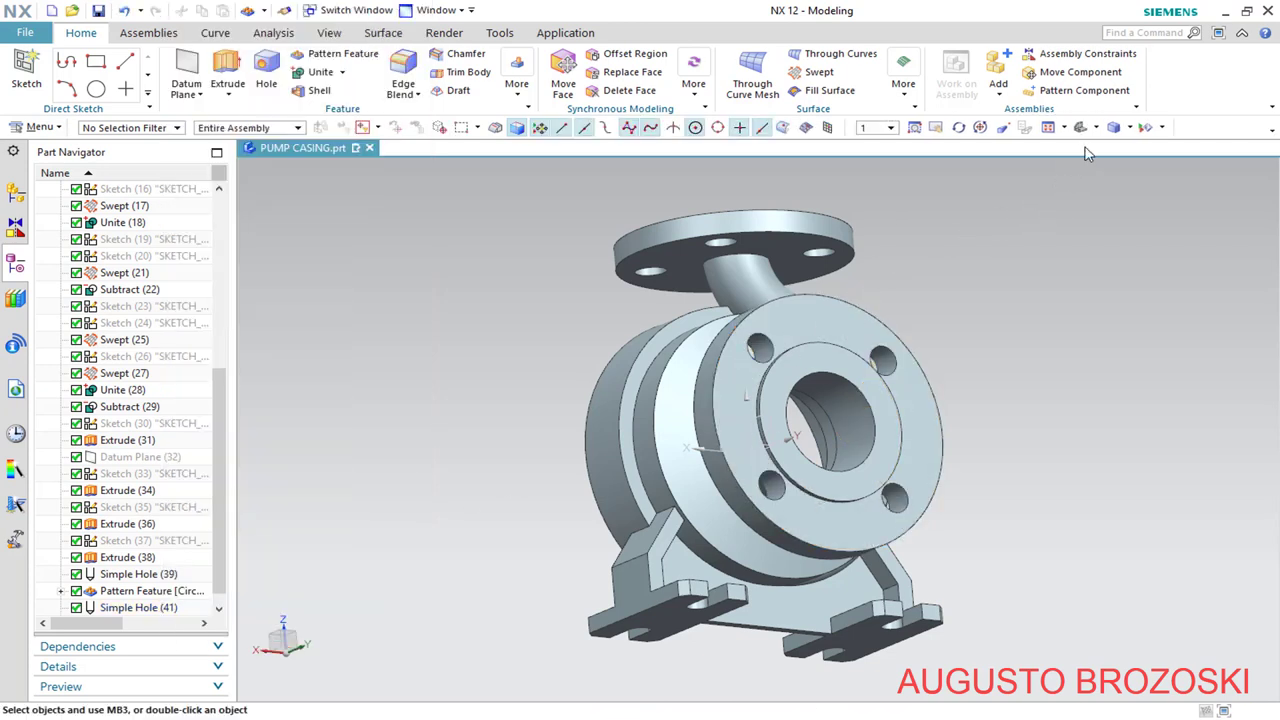
Reorient to a standard view, save the part, and bring up the pump drawing
click(1096, 127)
click(1085, 197)
click(98, 11)
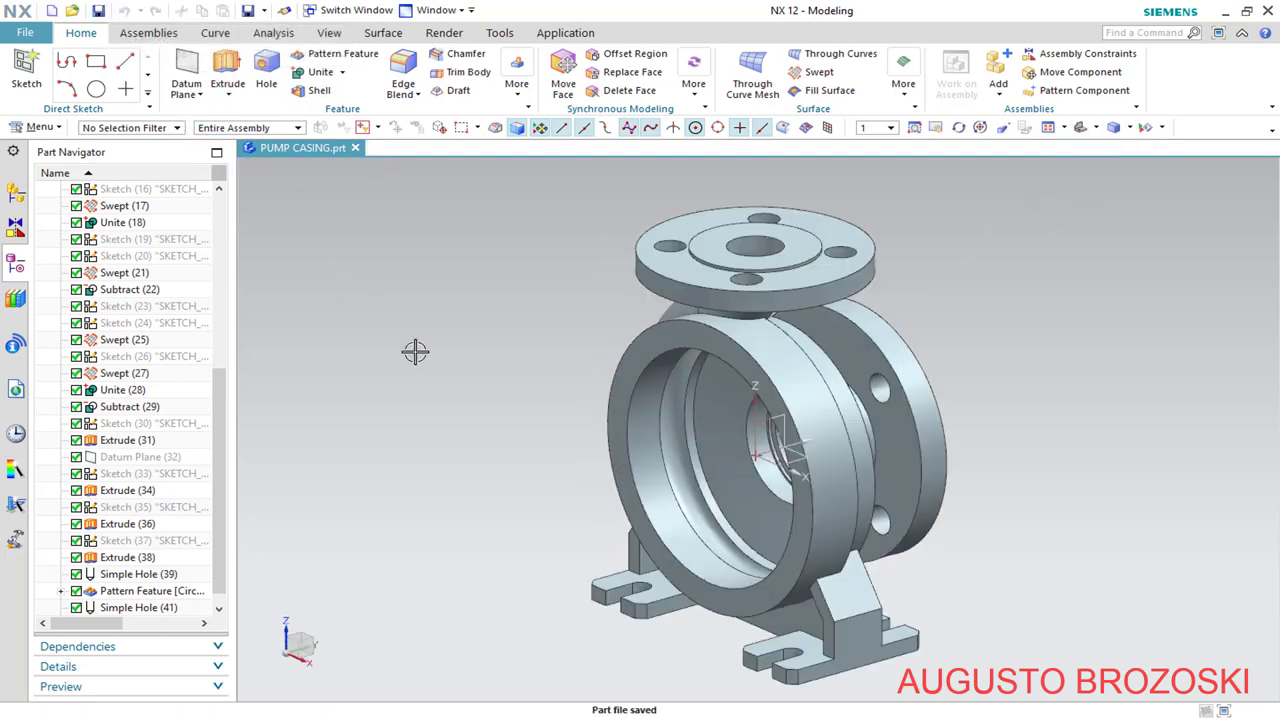
key(alt+Tab)
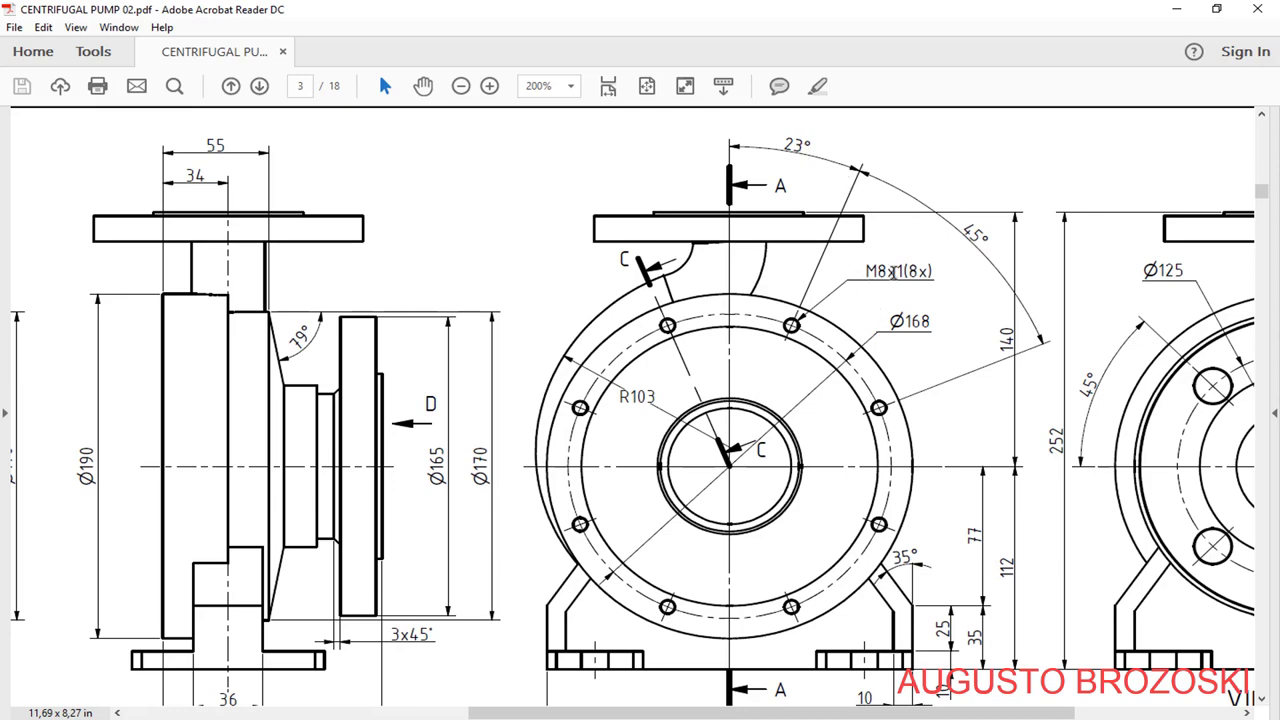
Review Section C-C and the frontal view in the pump drawing, then minimize Acrobat
scroll(593, 425, down, 10)
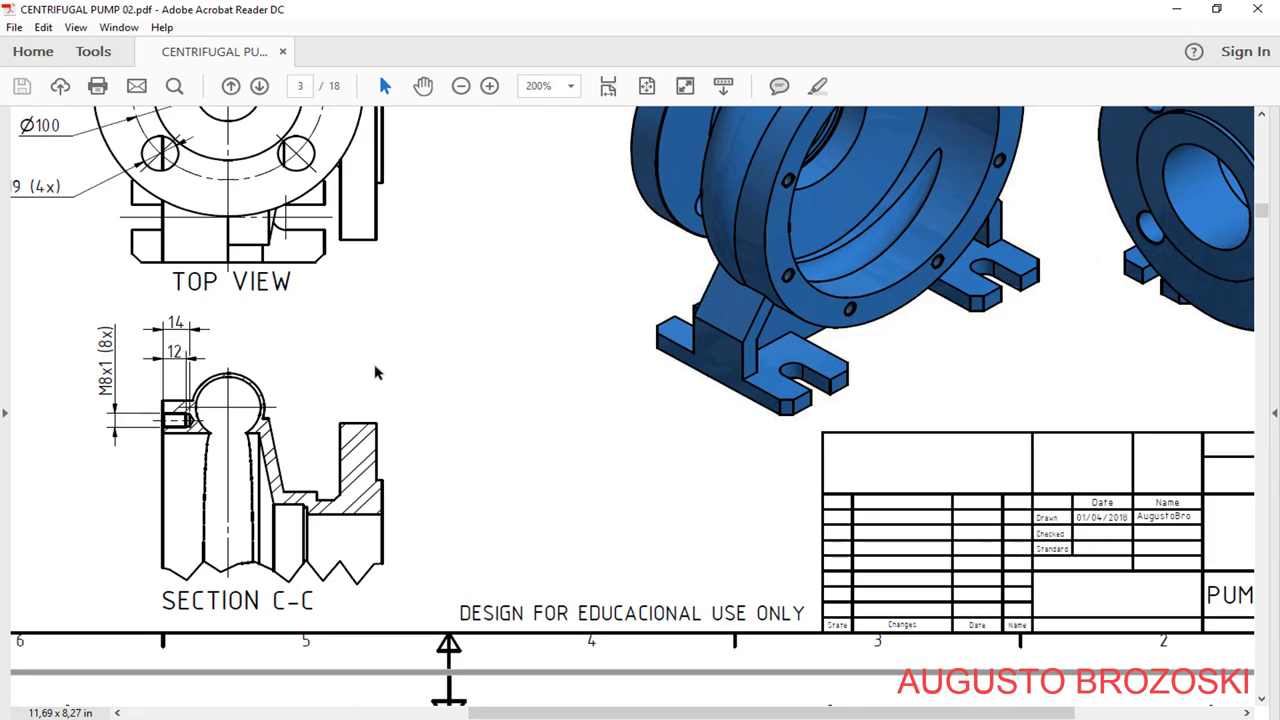
scroll(588, 393, up, 10)
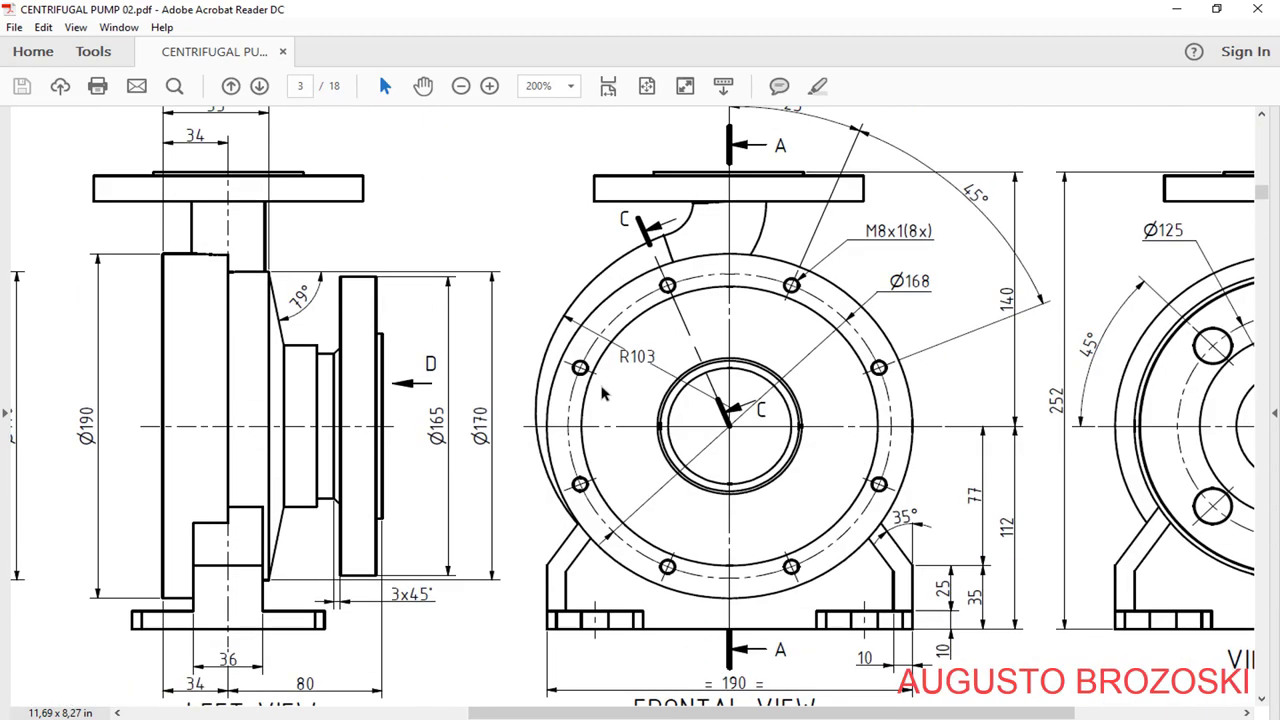
click(1176, 9)
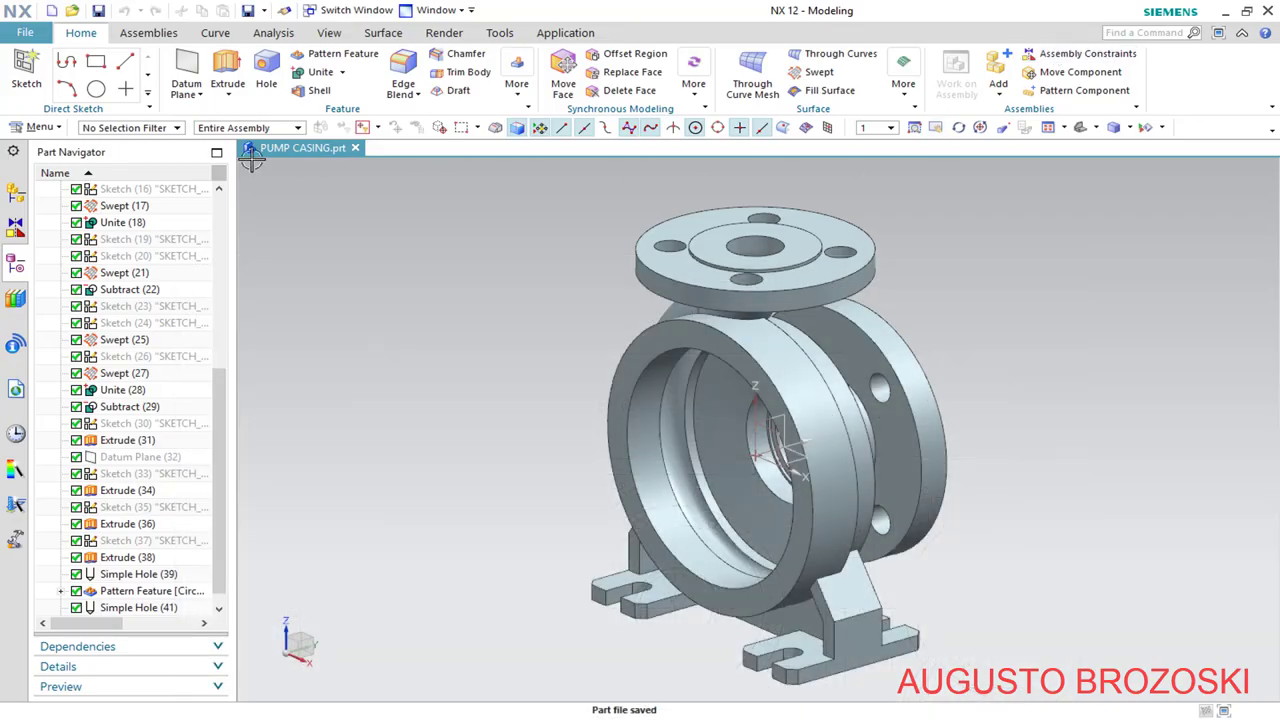
Start a new hole sketch on the back flange face and place a point near its outer edge
click(266, 75)
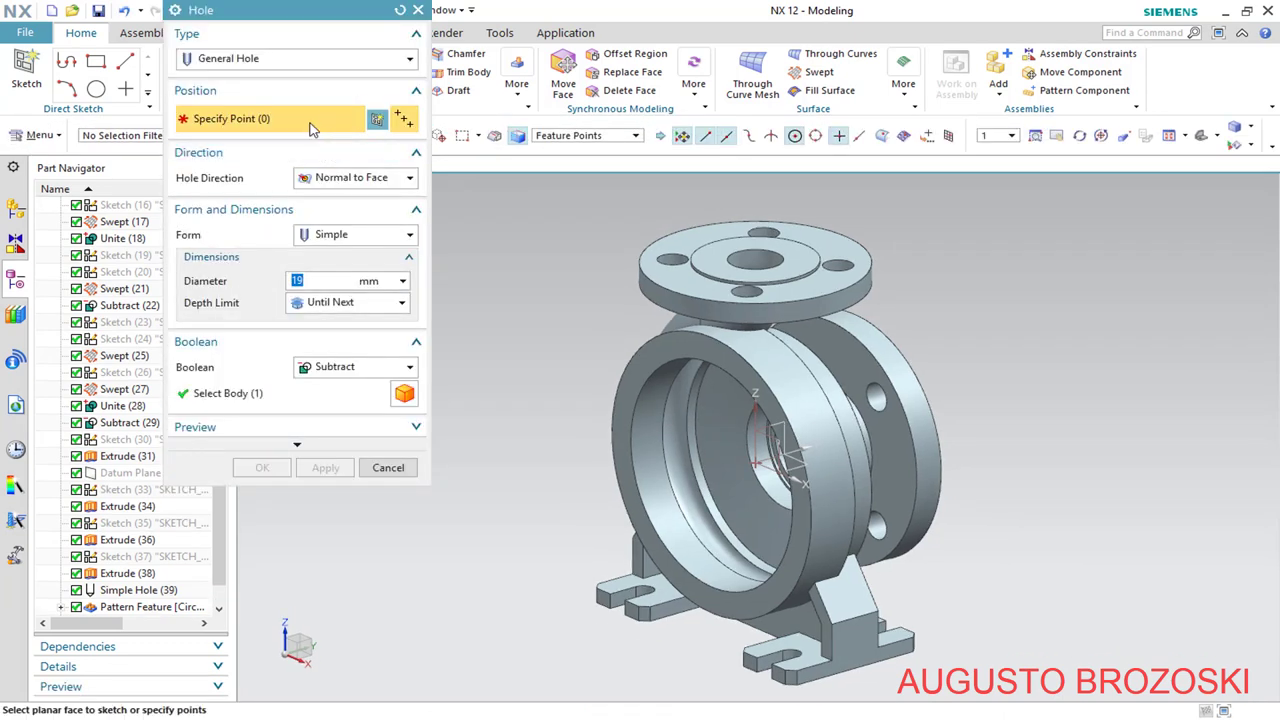
click(378, 121)
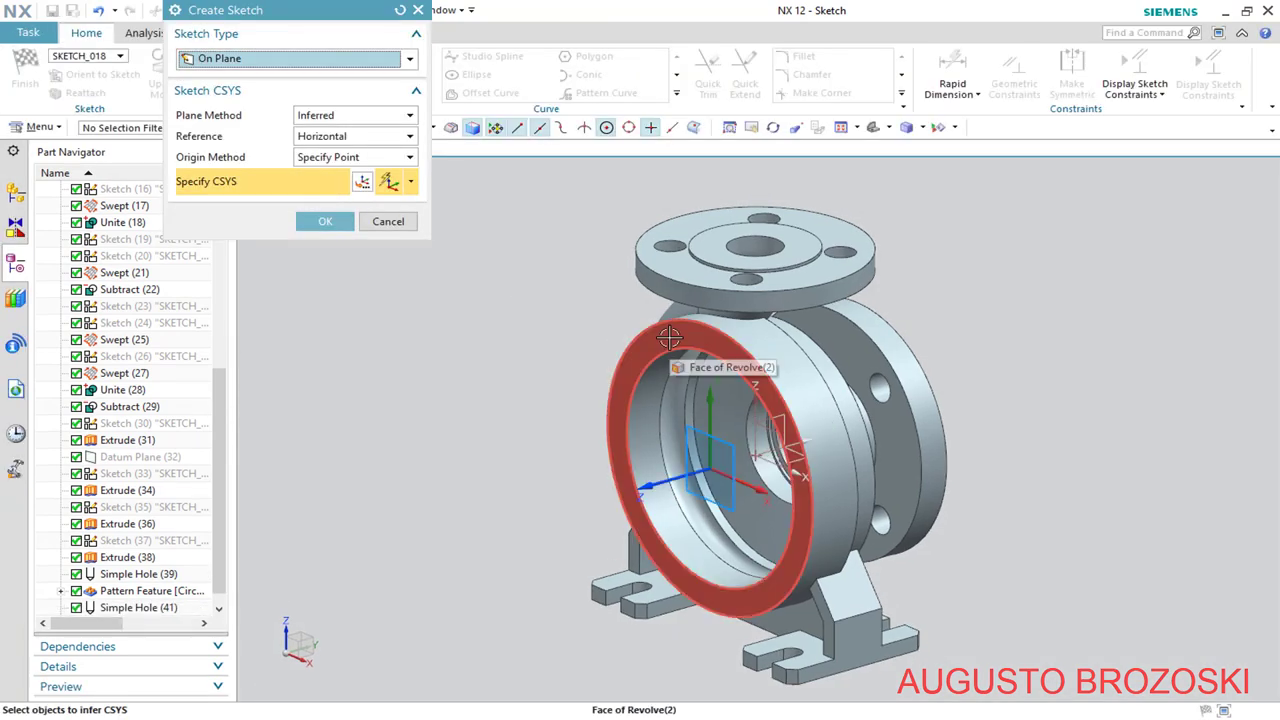
click(645, 364)
click(330, 221)
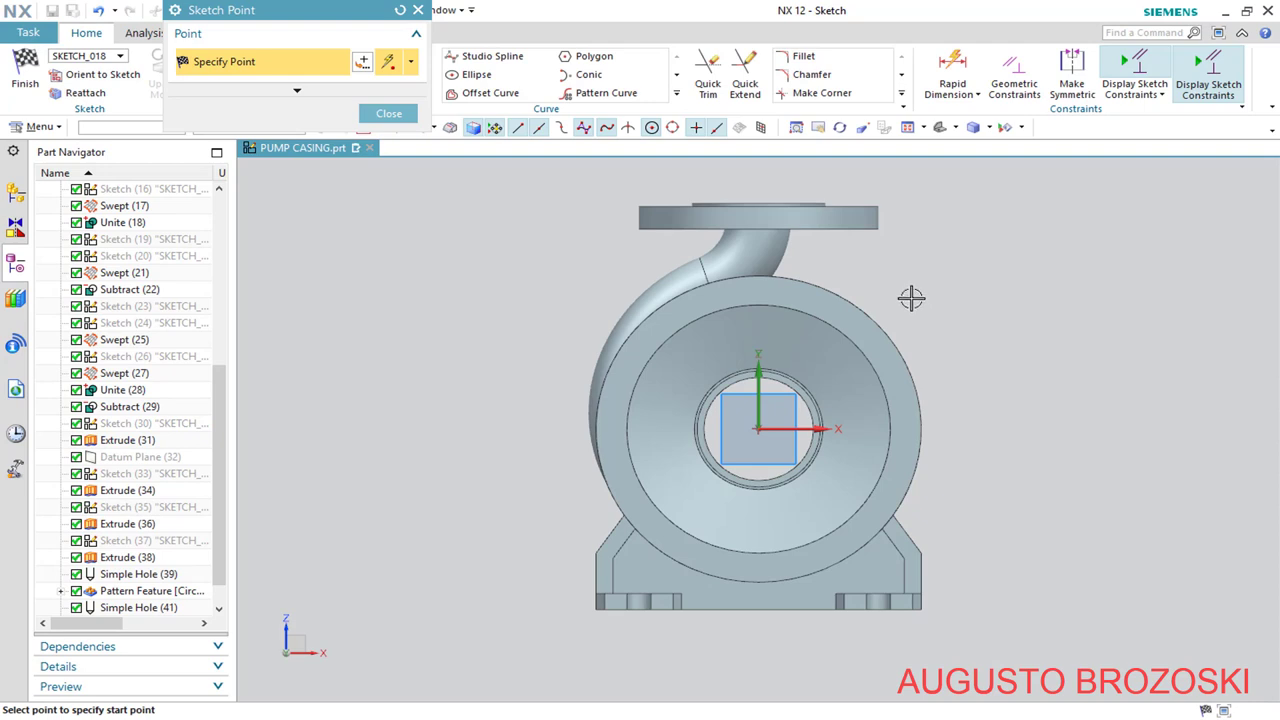
scroll(905, 296, up, 4)
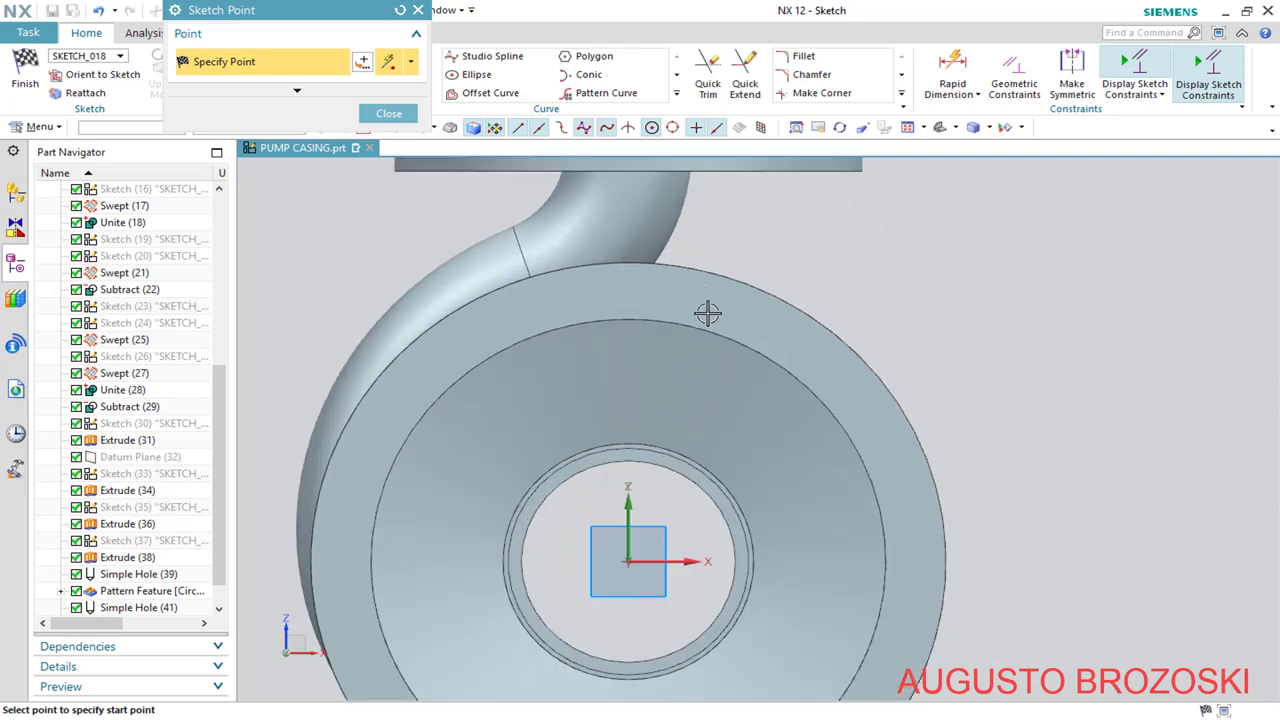
scroll(707, 314, down, 1)
click(725, 308)
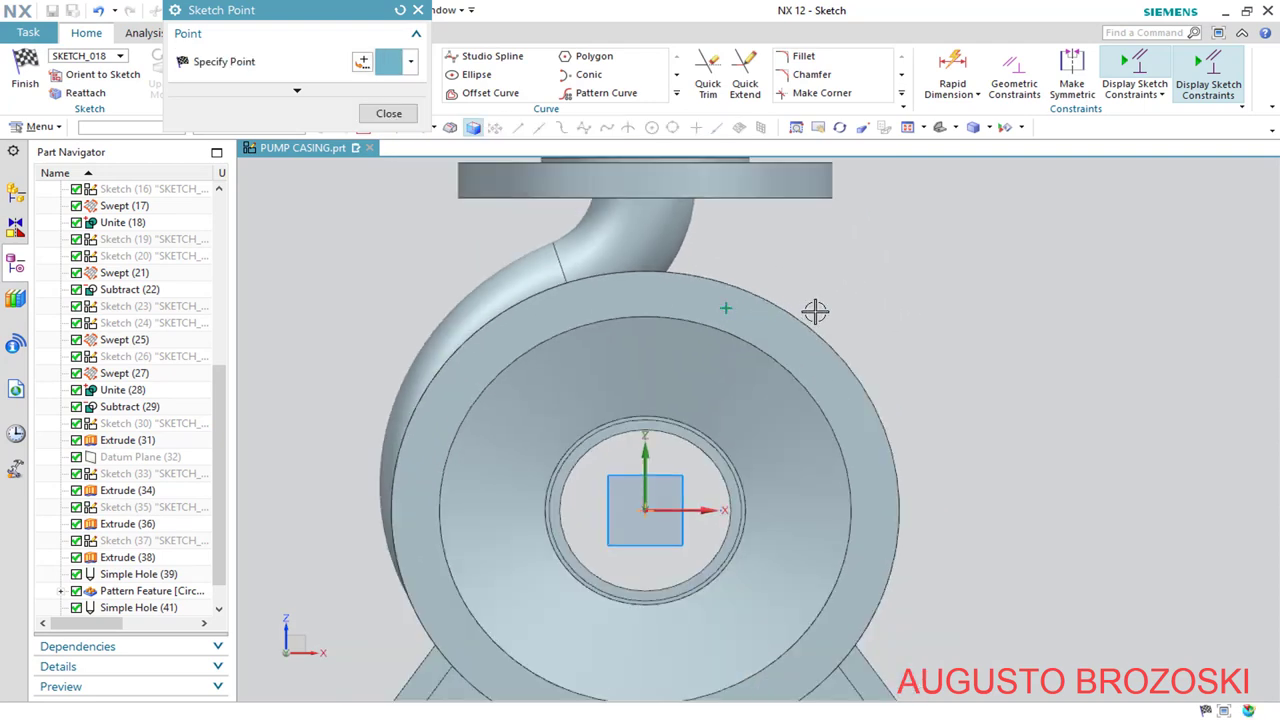
middle_click(765, 297)
Draw lines from the point to the origin and a vertical line, constrained vertical
click(305, 70)
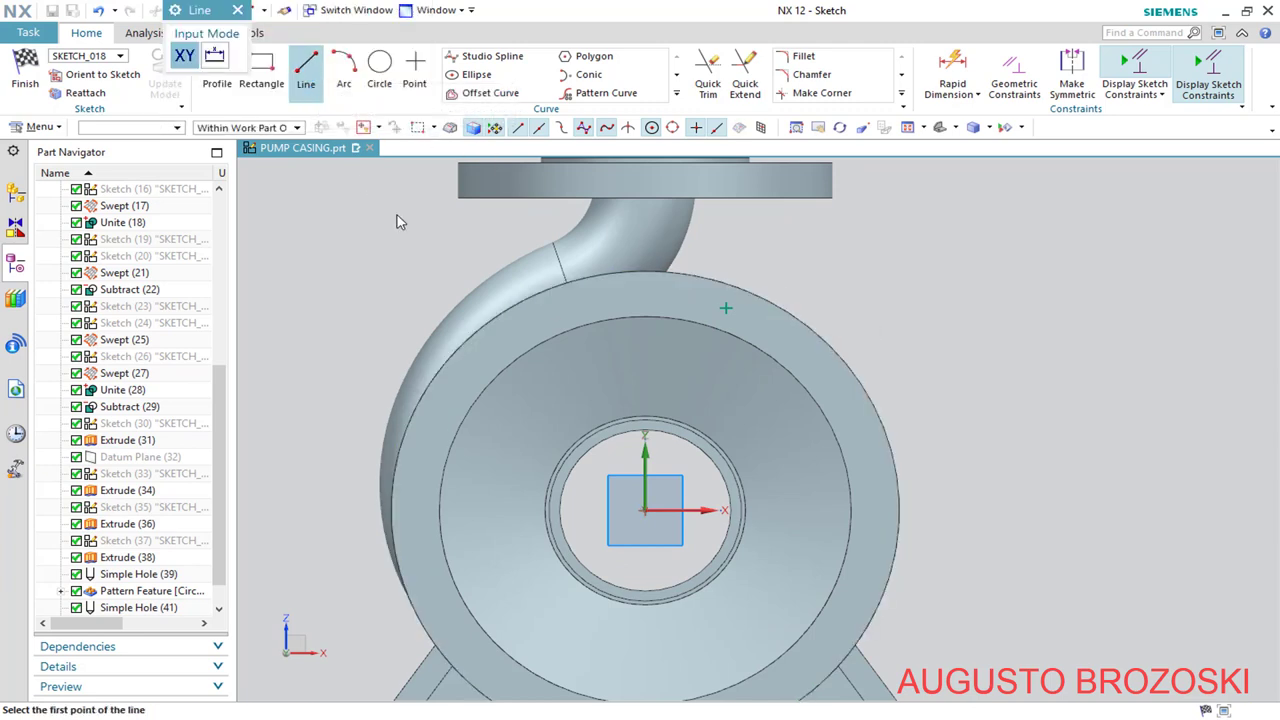
click(725, 308)
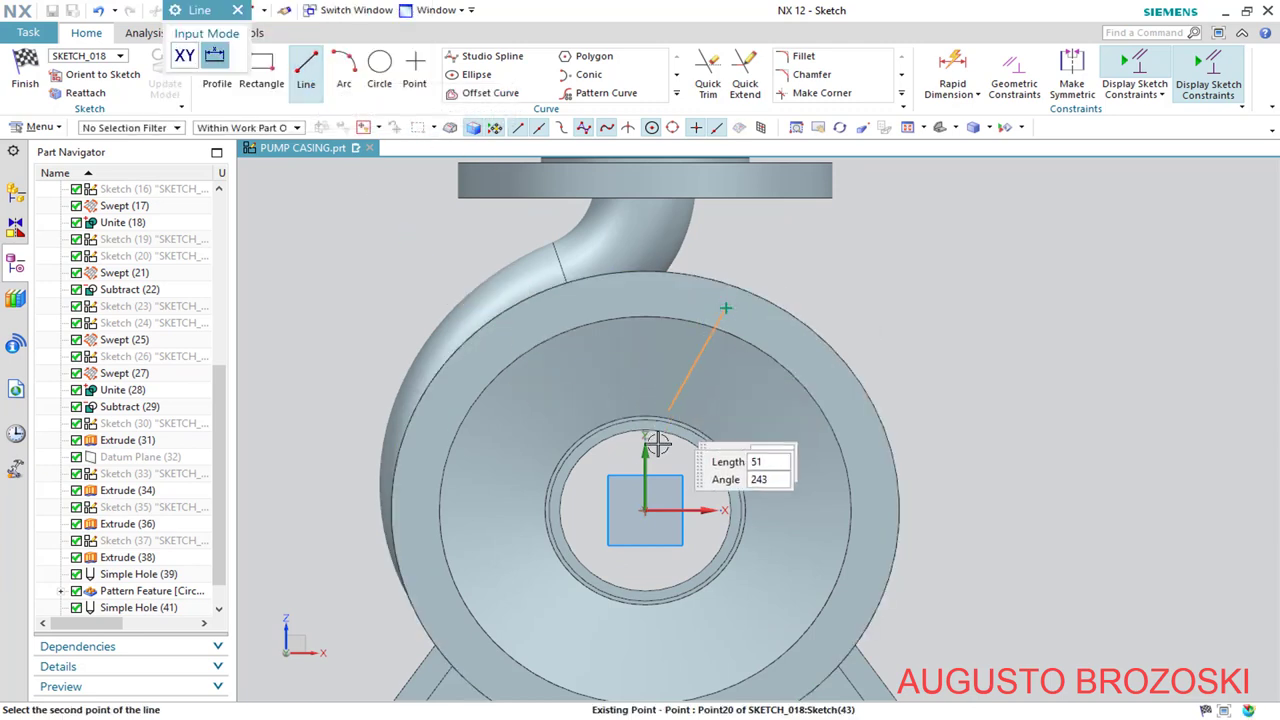
click(645, 510)
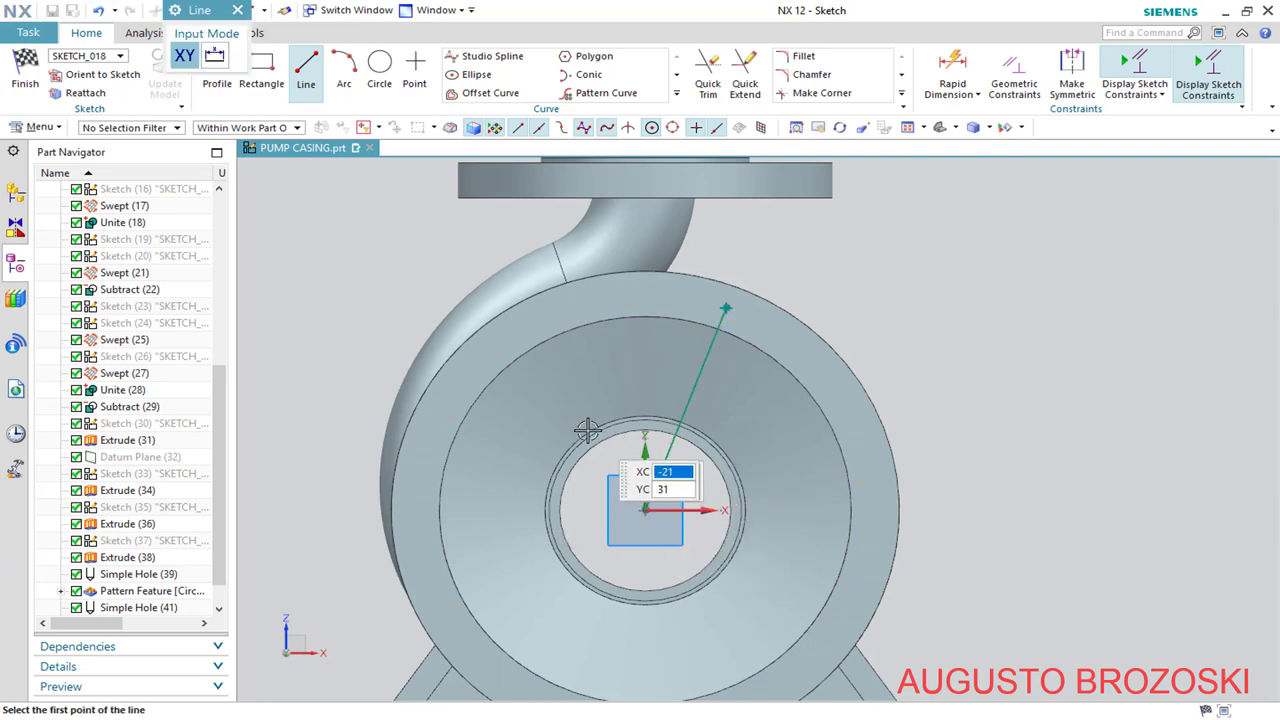
click(642, 510)
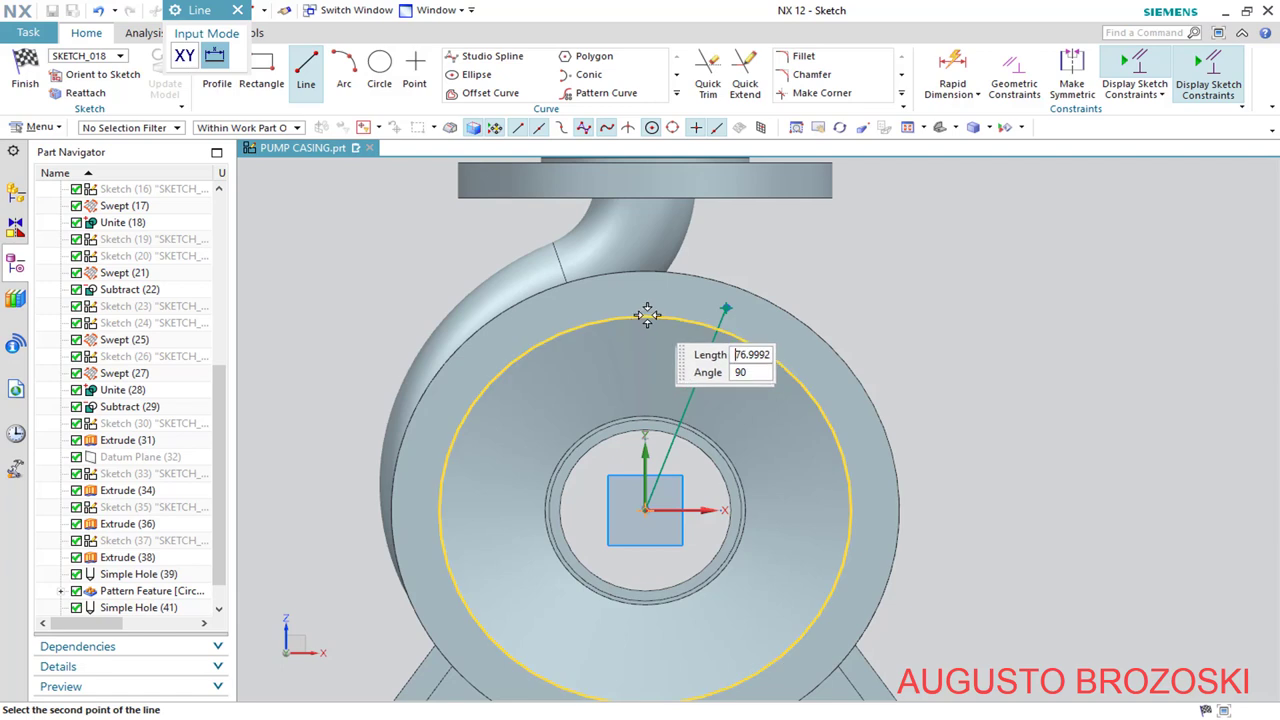
click(644, 317)
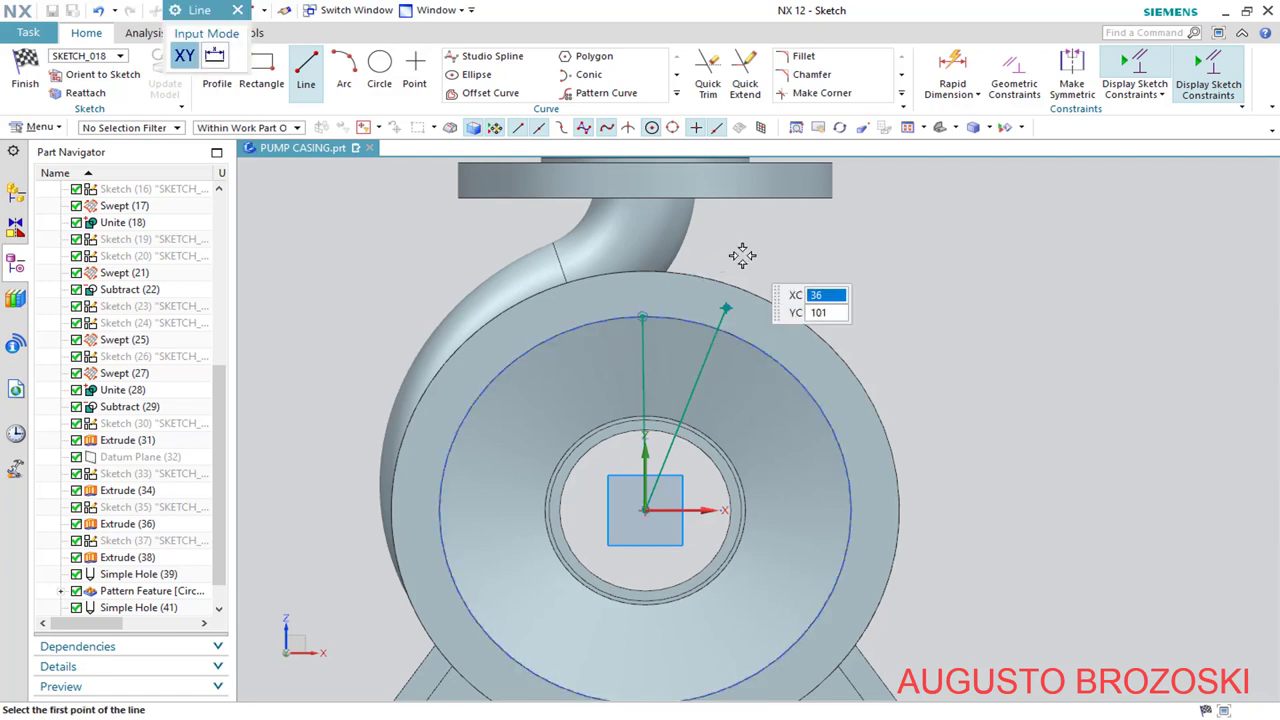
key(Escape)
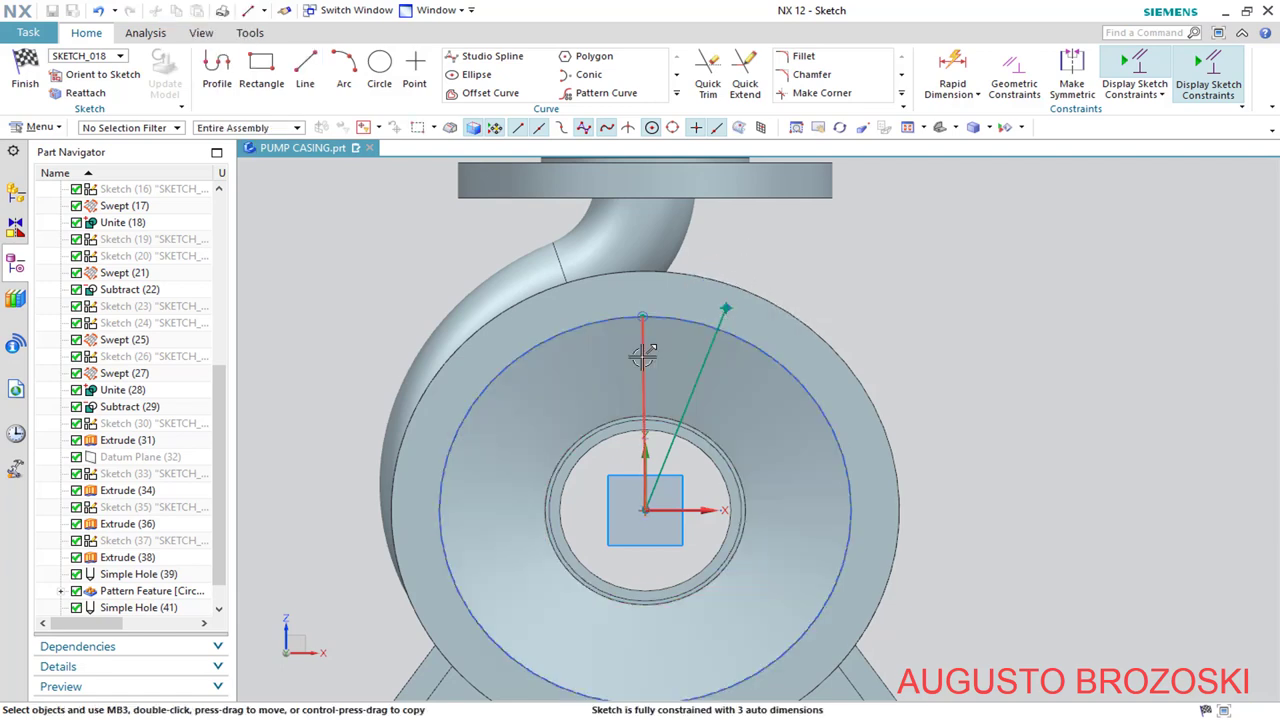
click(643, 352)
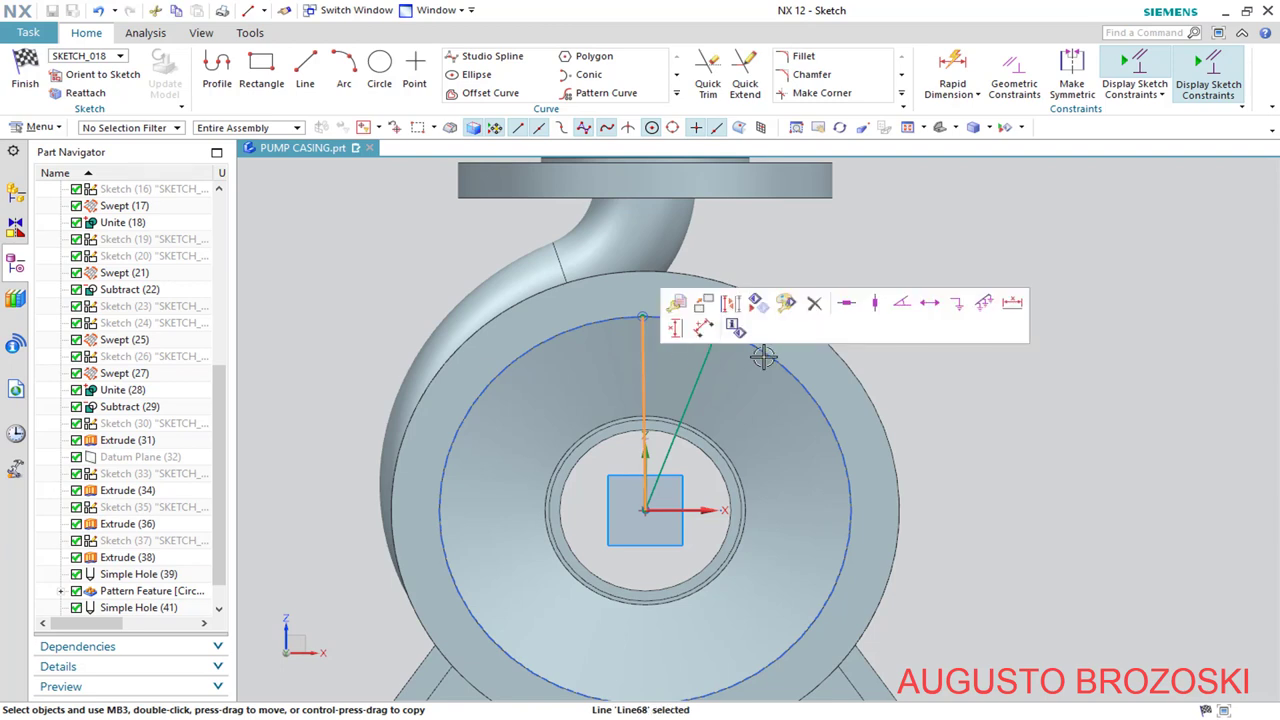
click(873, 303)
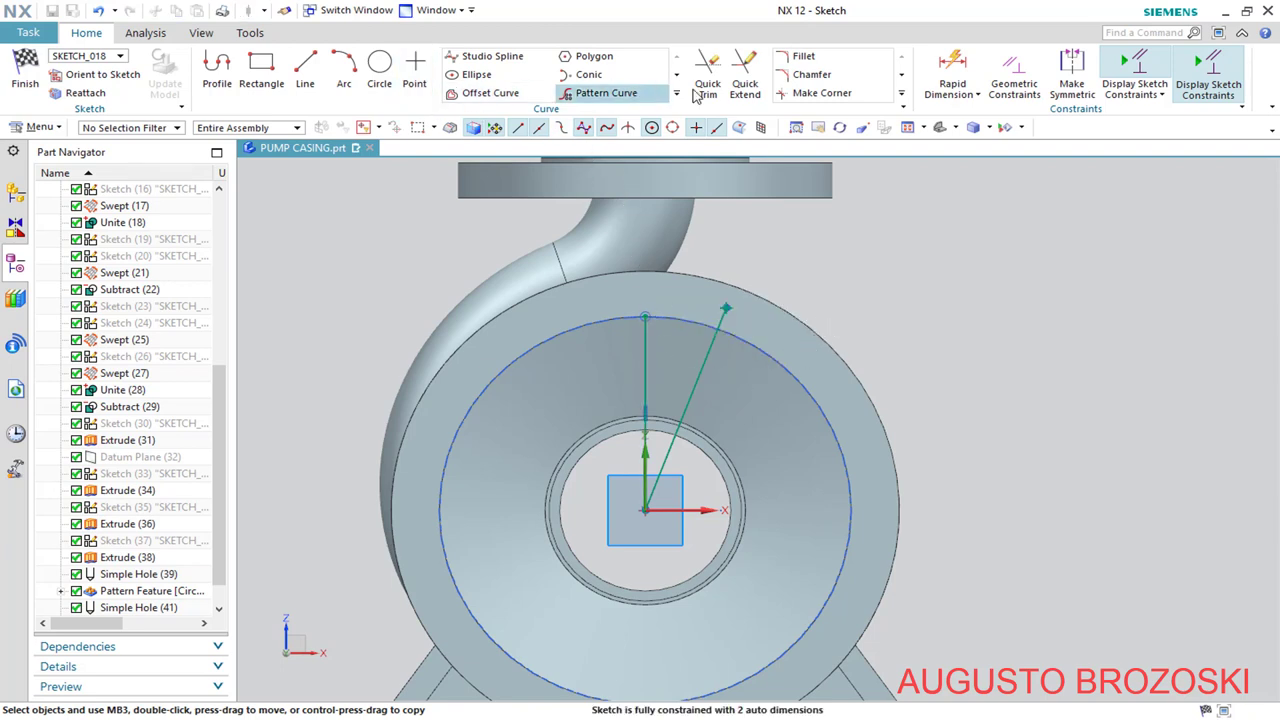
Add a 22.5° angular dimension between the vertical and angled lines
click(952, 70)
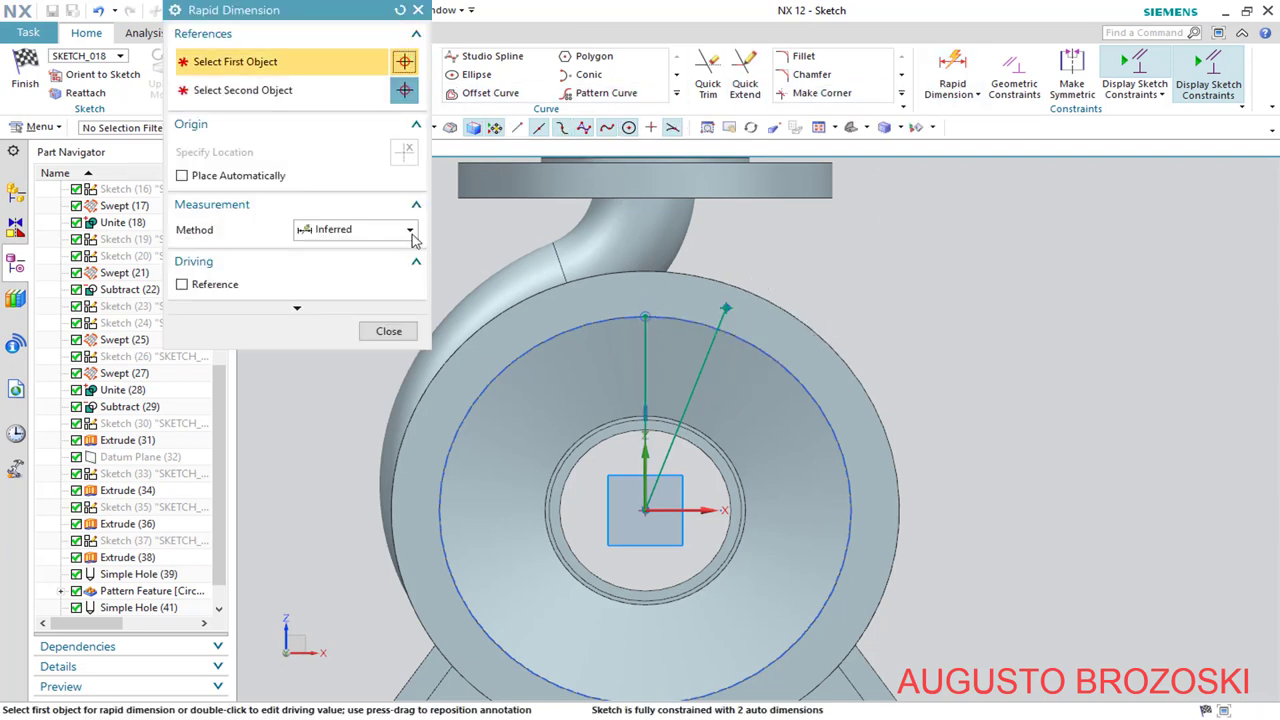
click(410, 231)
click(330, 347)
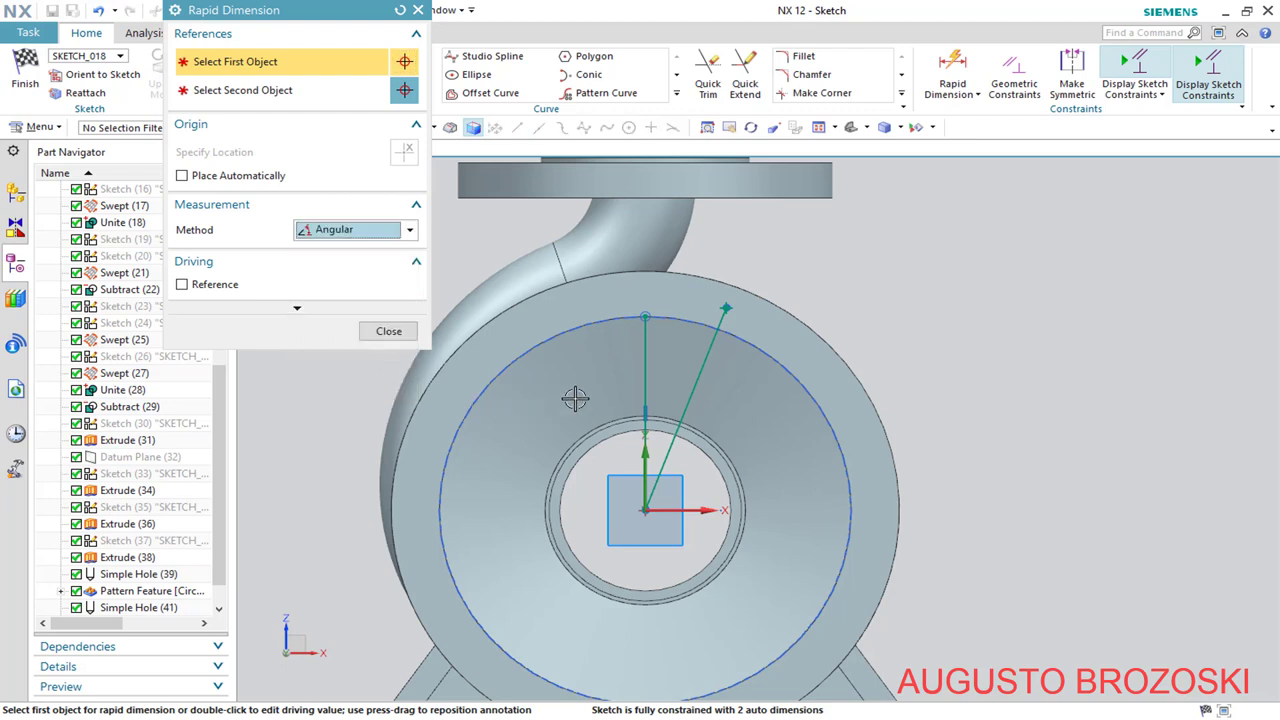
click(644, 372)
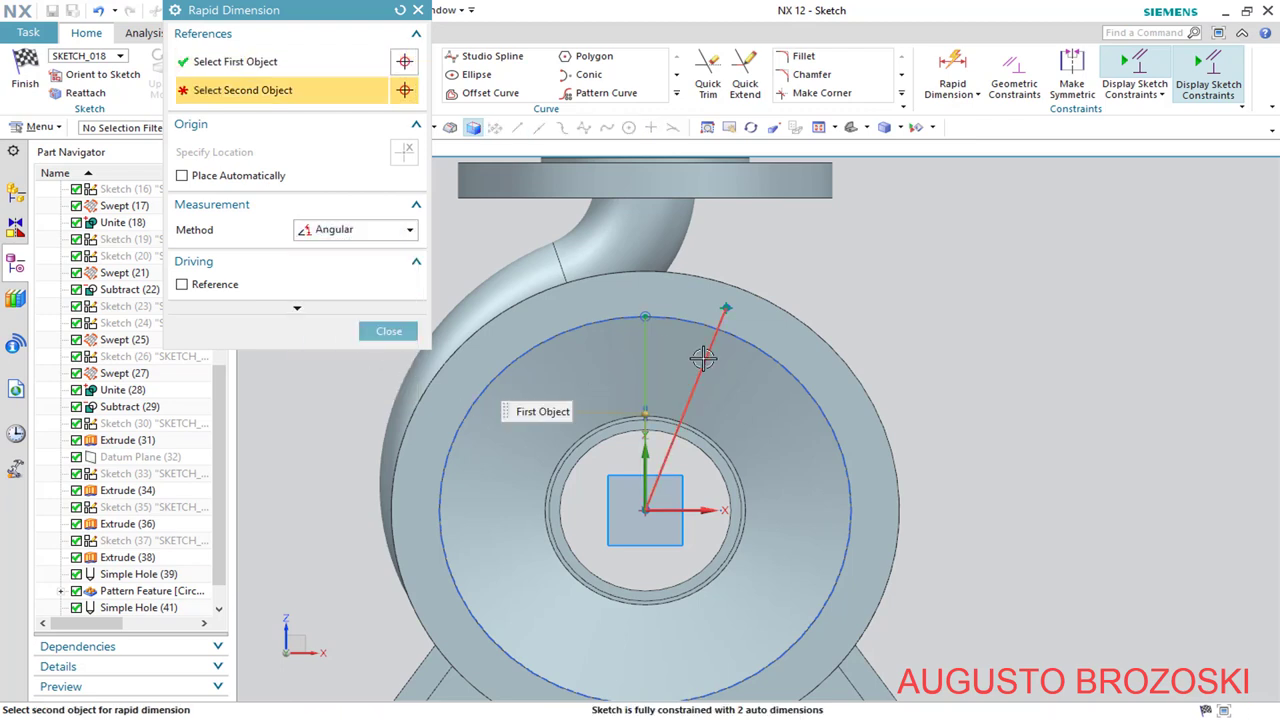
click(704, 356)
click(682, 352)
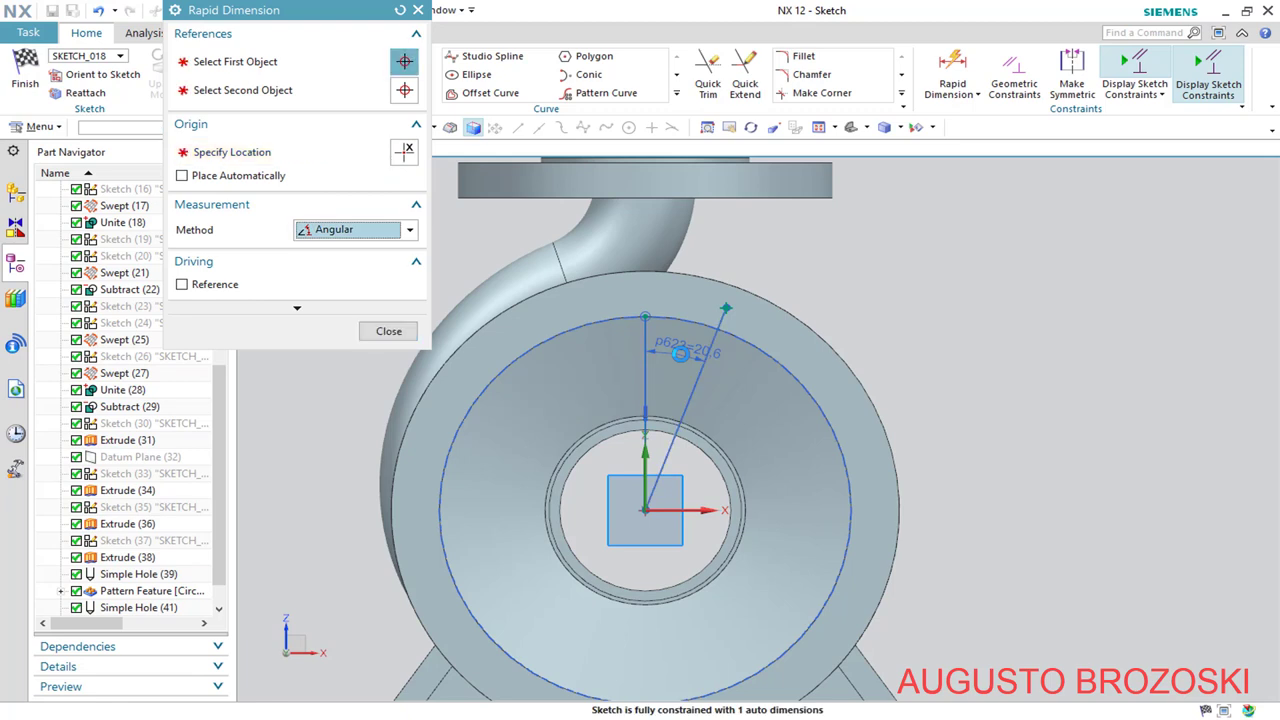
text(22)
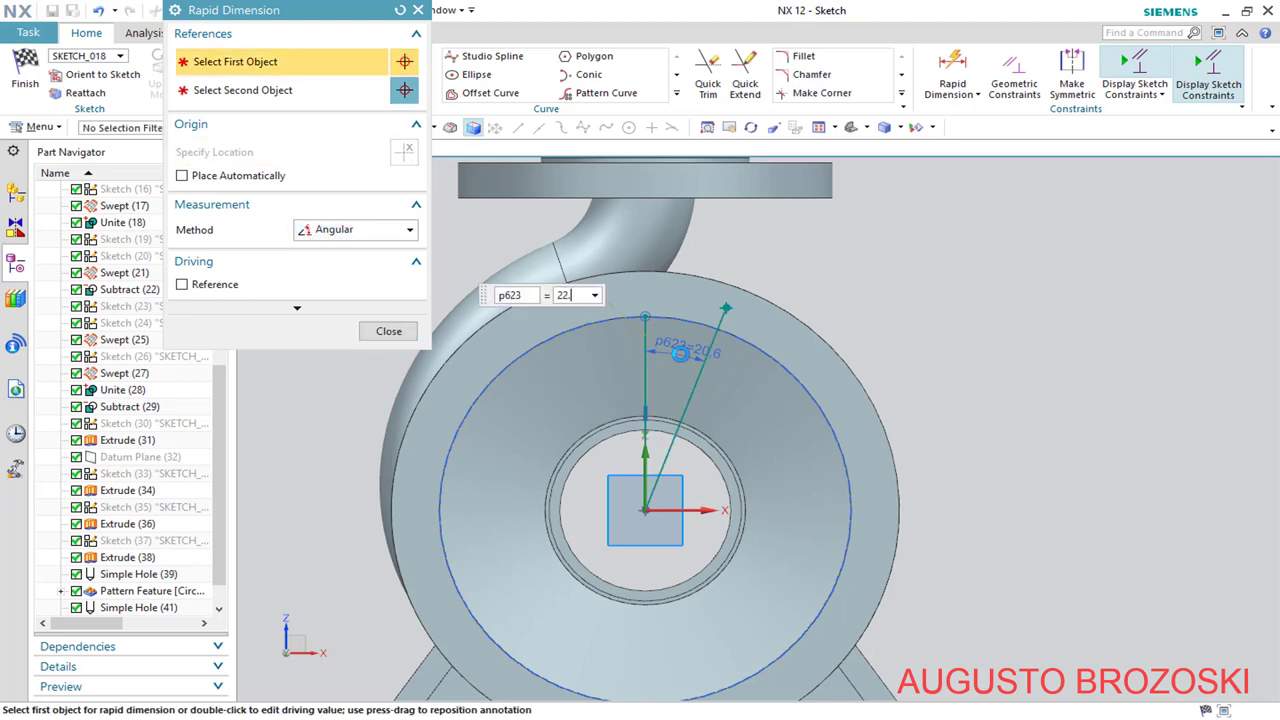
text(.5)
key(Return)
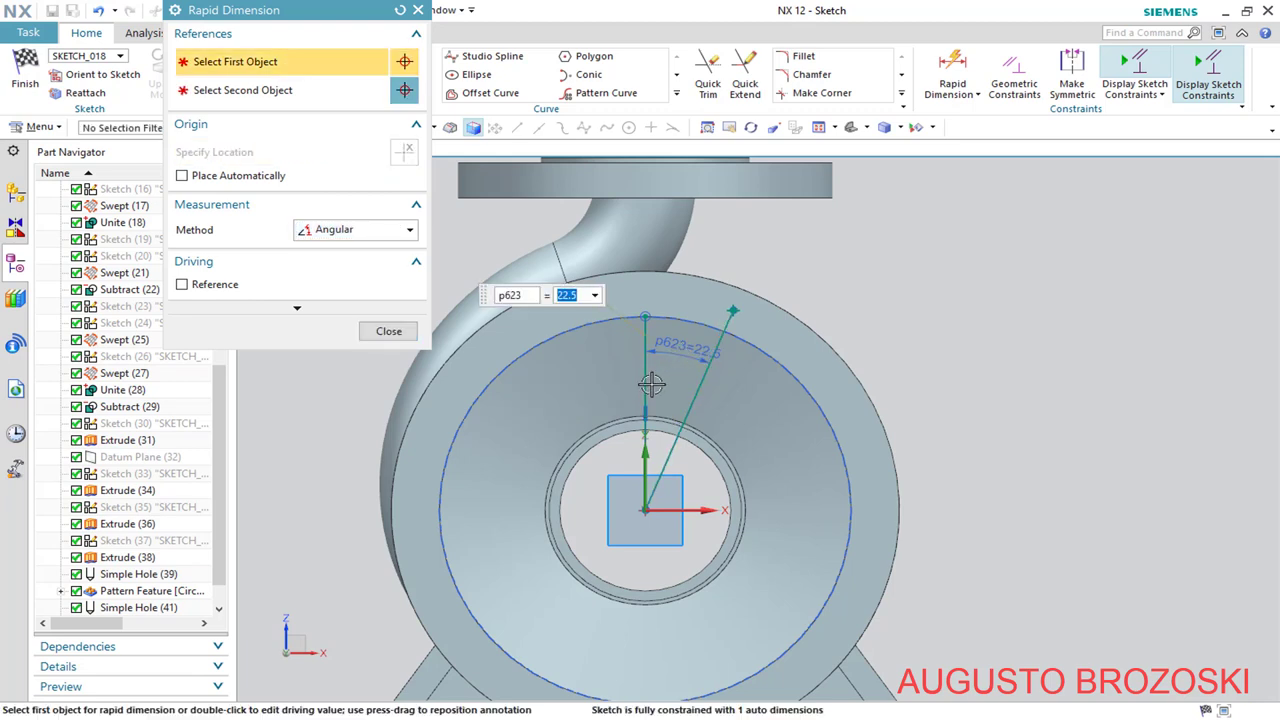
Dimension the point-to-point distance from origin to sketch point as 84
scroll(668, 365, up, 1)
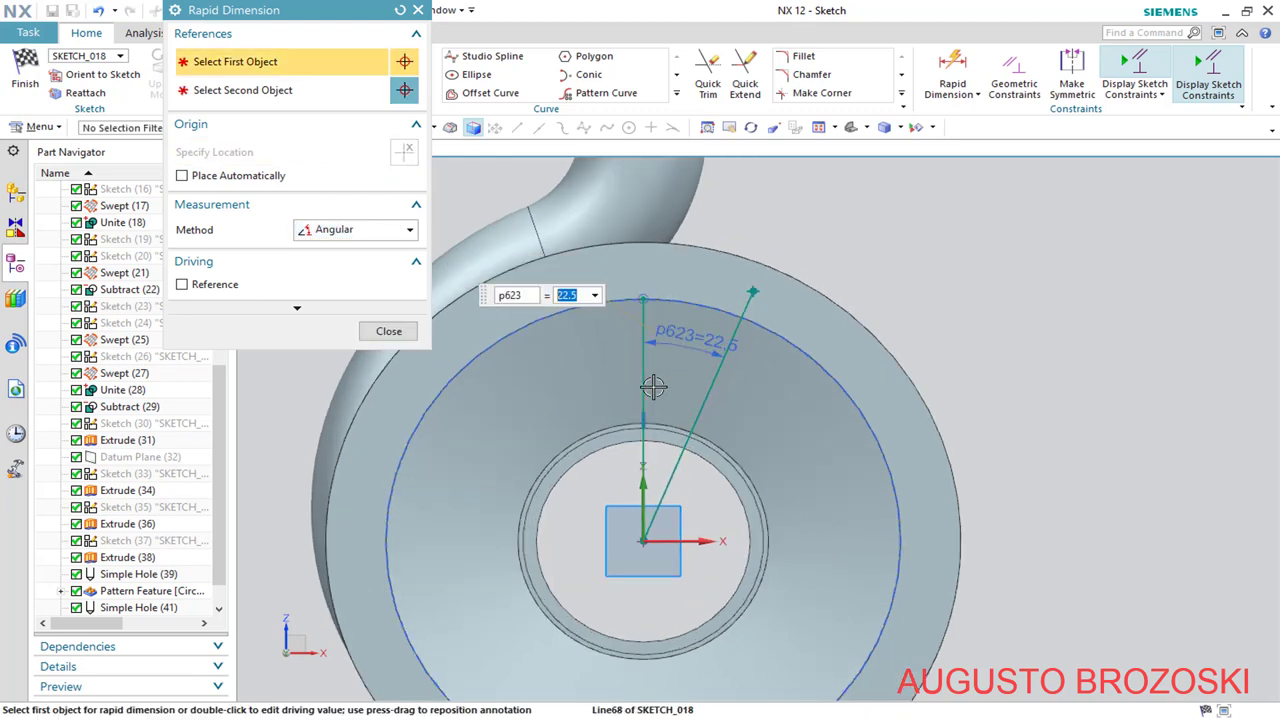
click(408, 231)
click(370, 298)
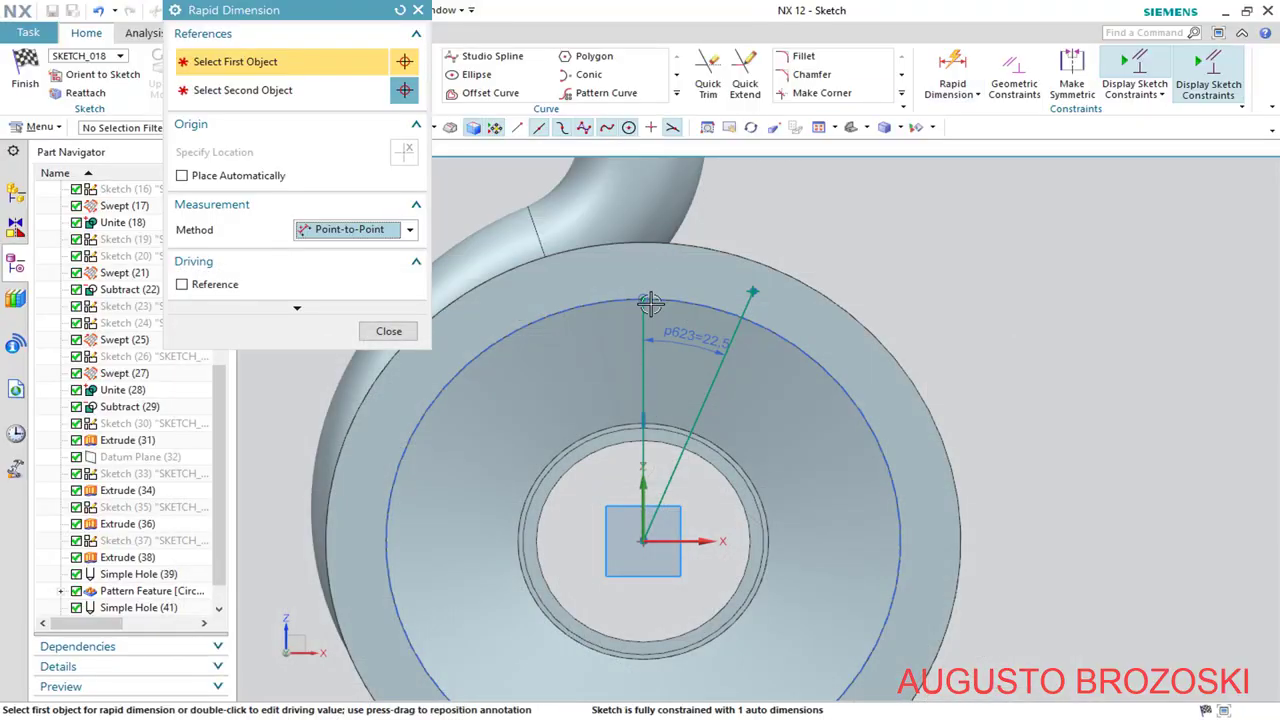
click(643, 541)
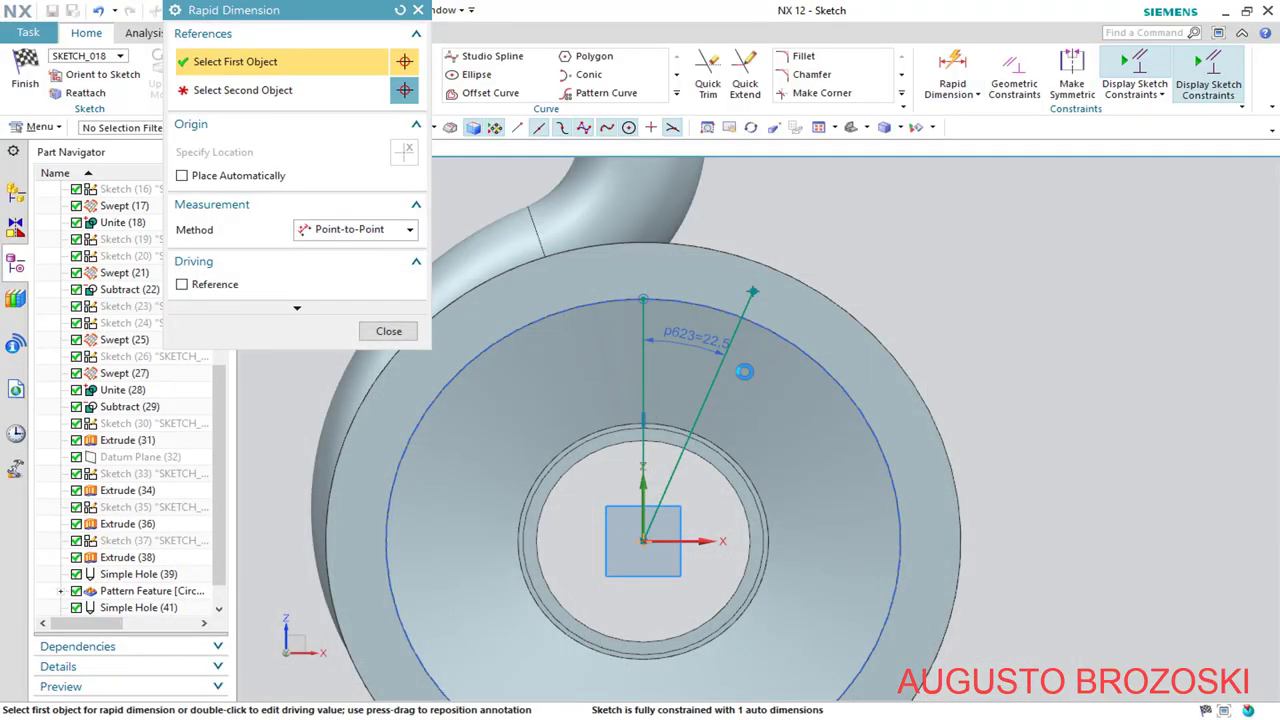
click(757, 325)
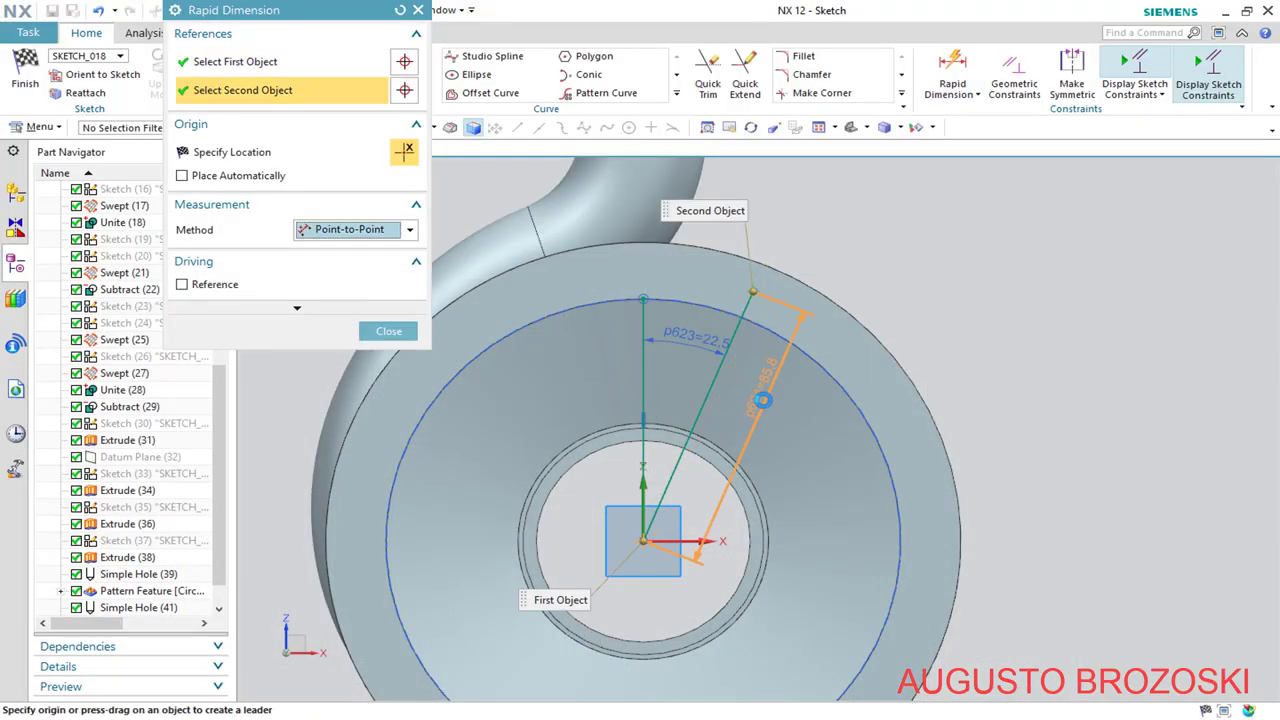
click(760, 472)
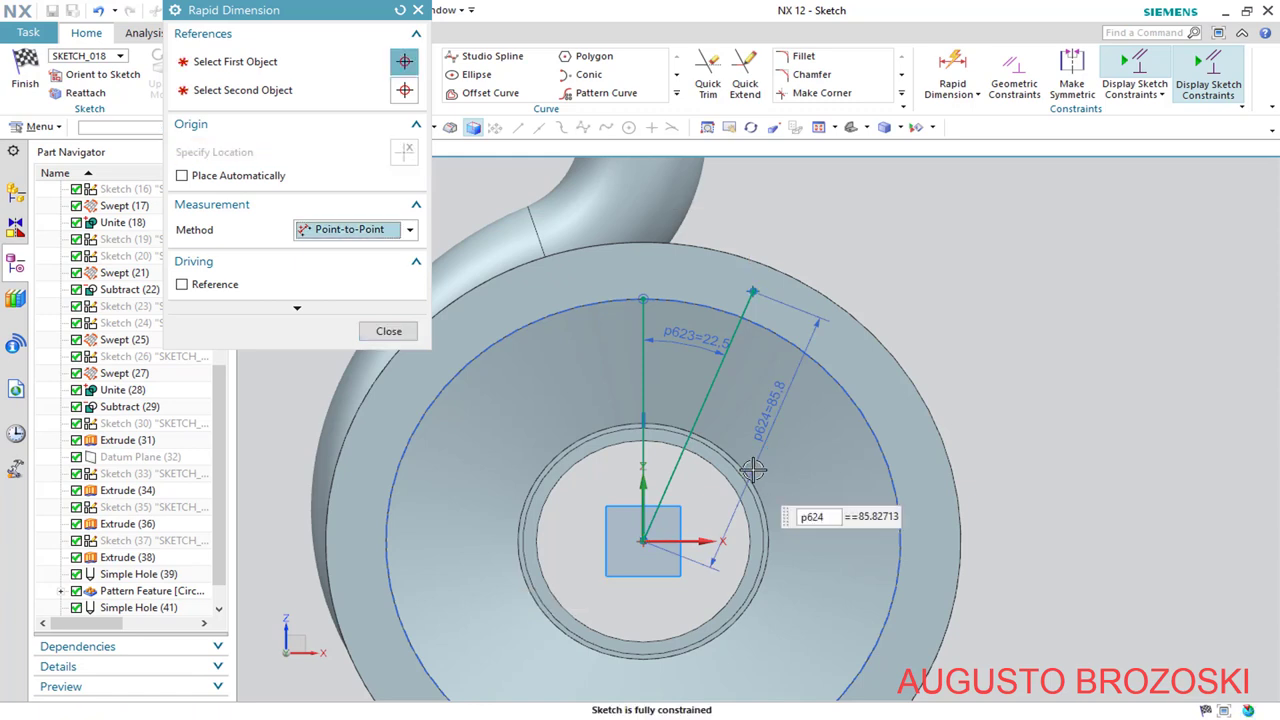
text(84)
key(Return)
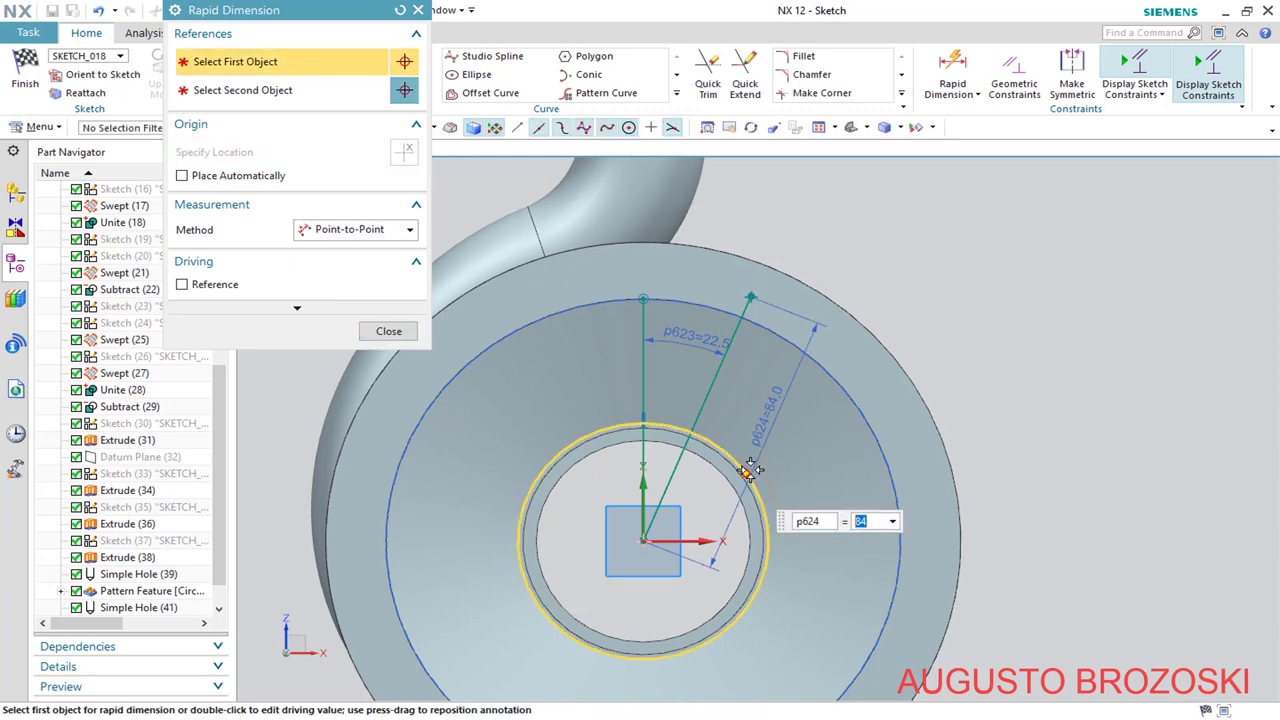
click(390, 333)
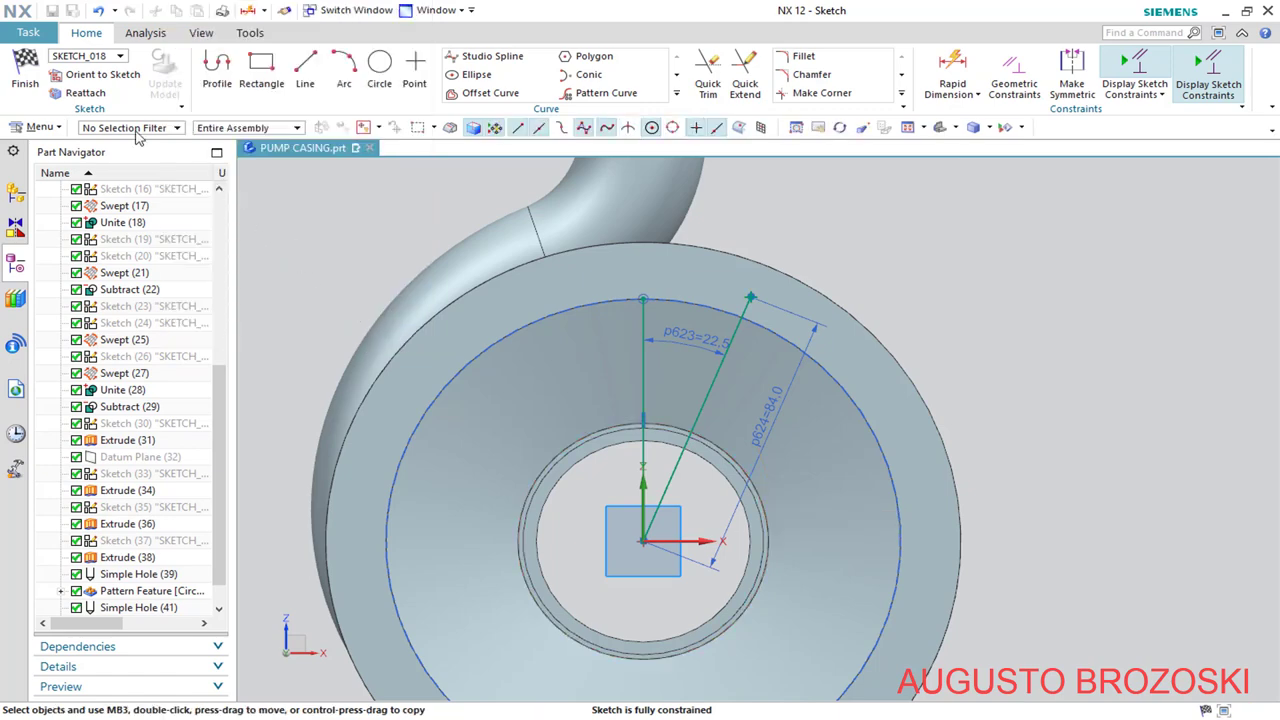
Finish the sketch, make the hole Threaded, and check the M8x1 (8x) drawing detail
click(26, 66)
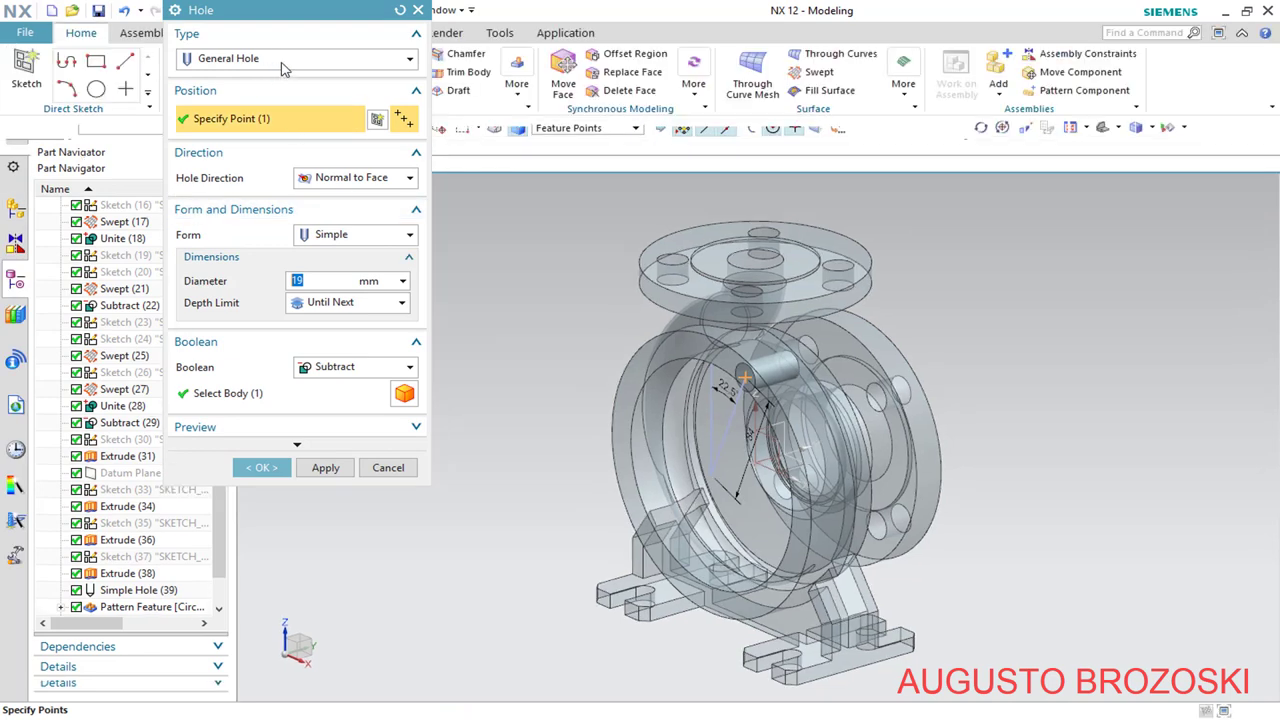
click(408, 60)
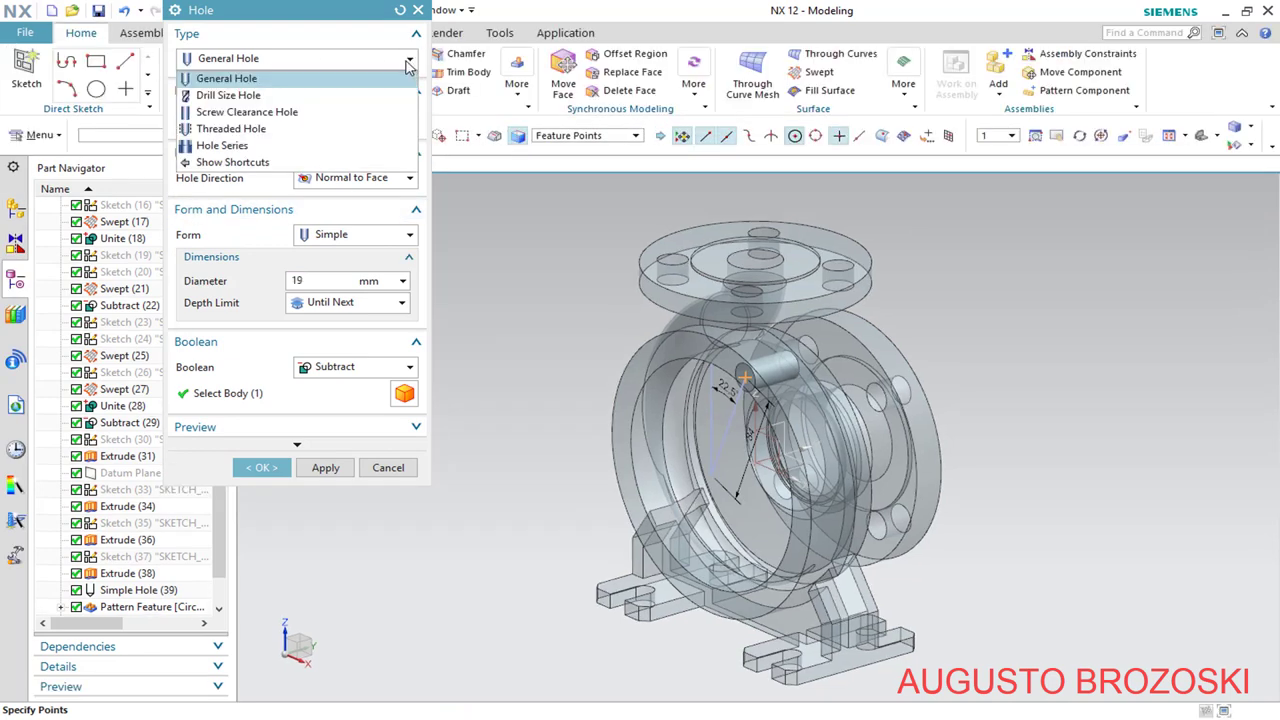
click(240, 128)
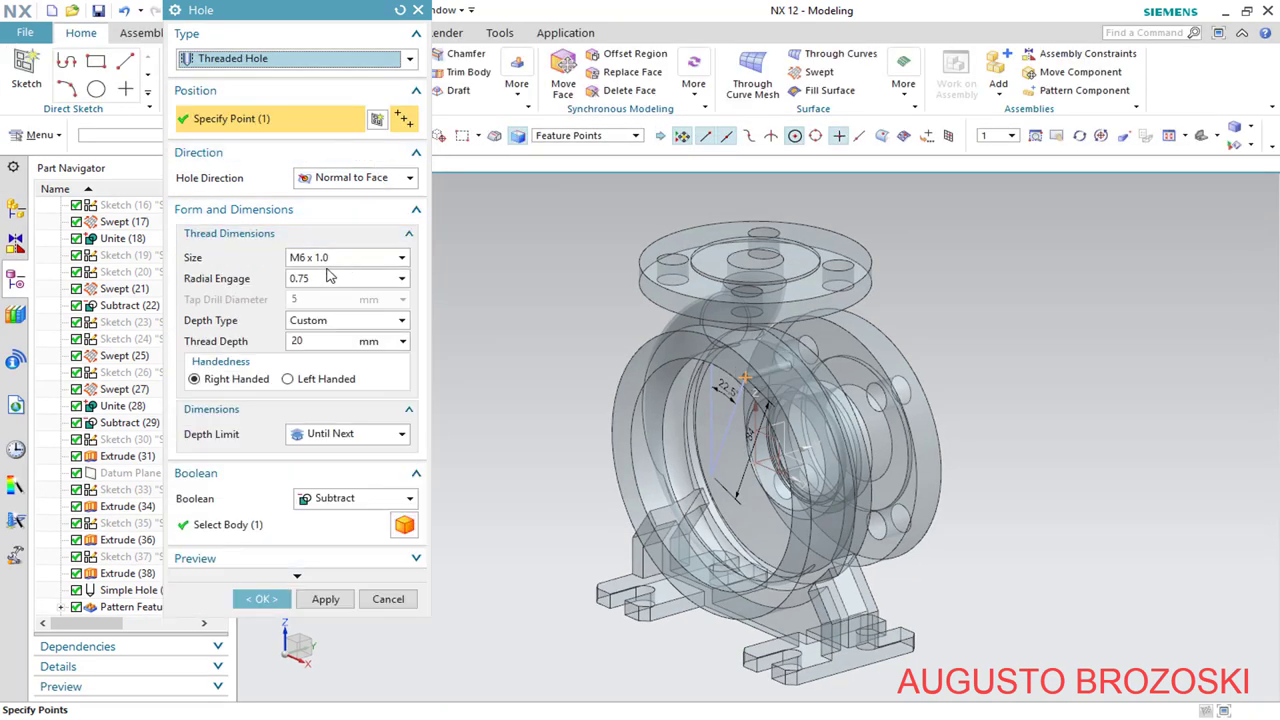
key(alt+Tab)
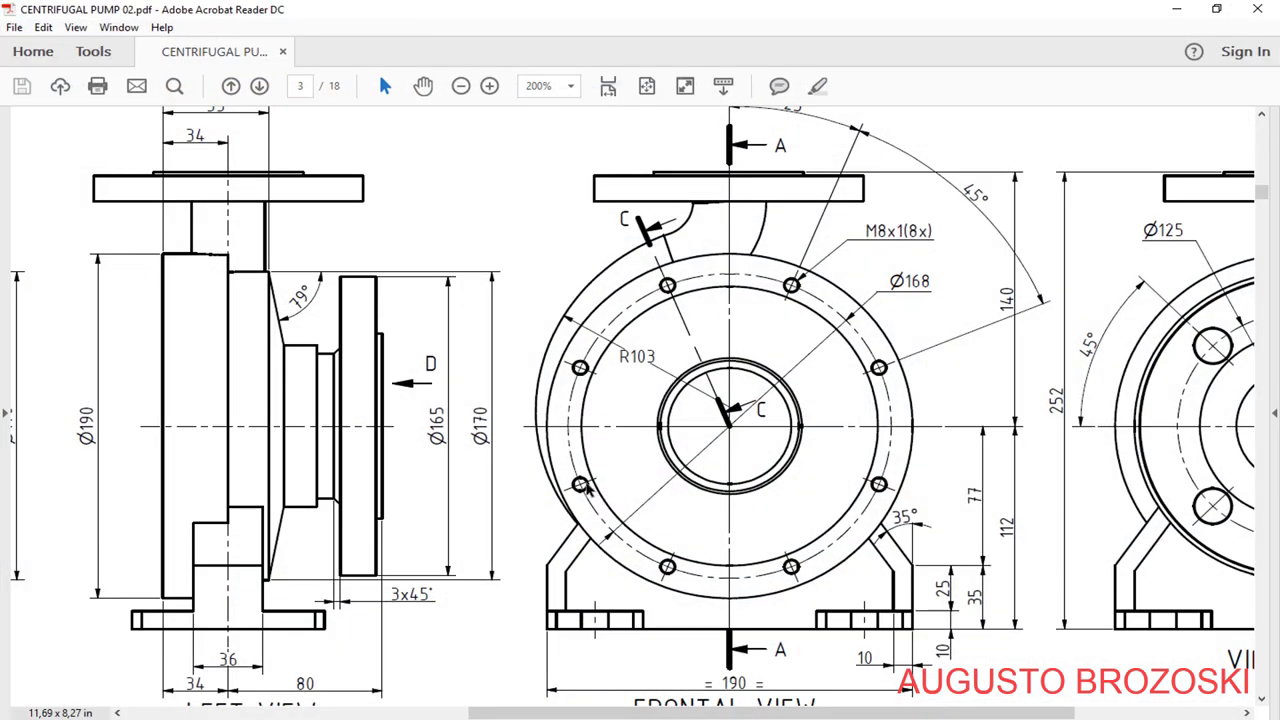
scroll(580, 488, down, 10)
scroll(572, 485, down, 5)
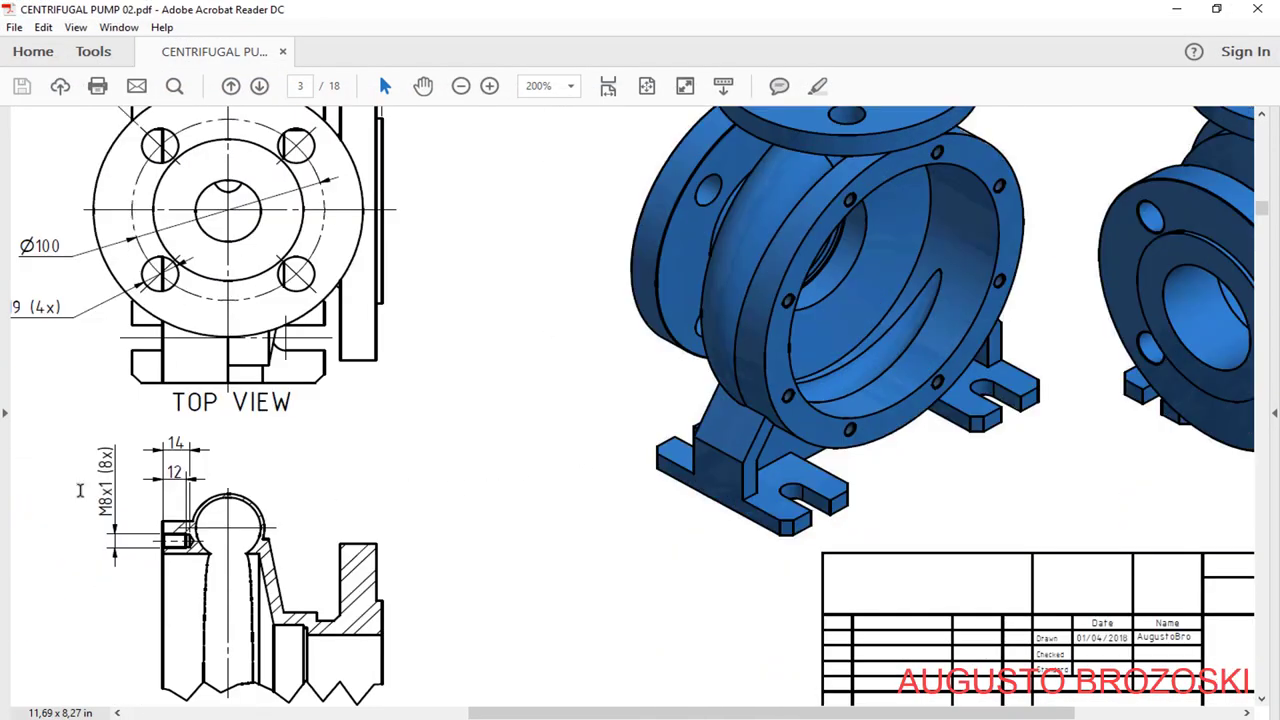
click(1176, 9)
Choose M8 x 1.25 thread size, edit the thread depth, and set a fixed depth limit
click(403, 259)
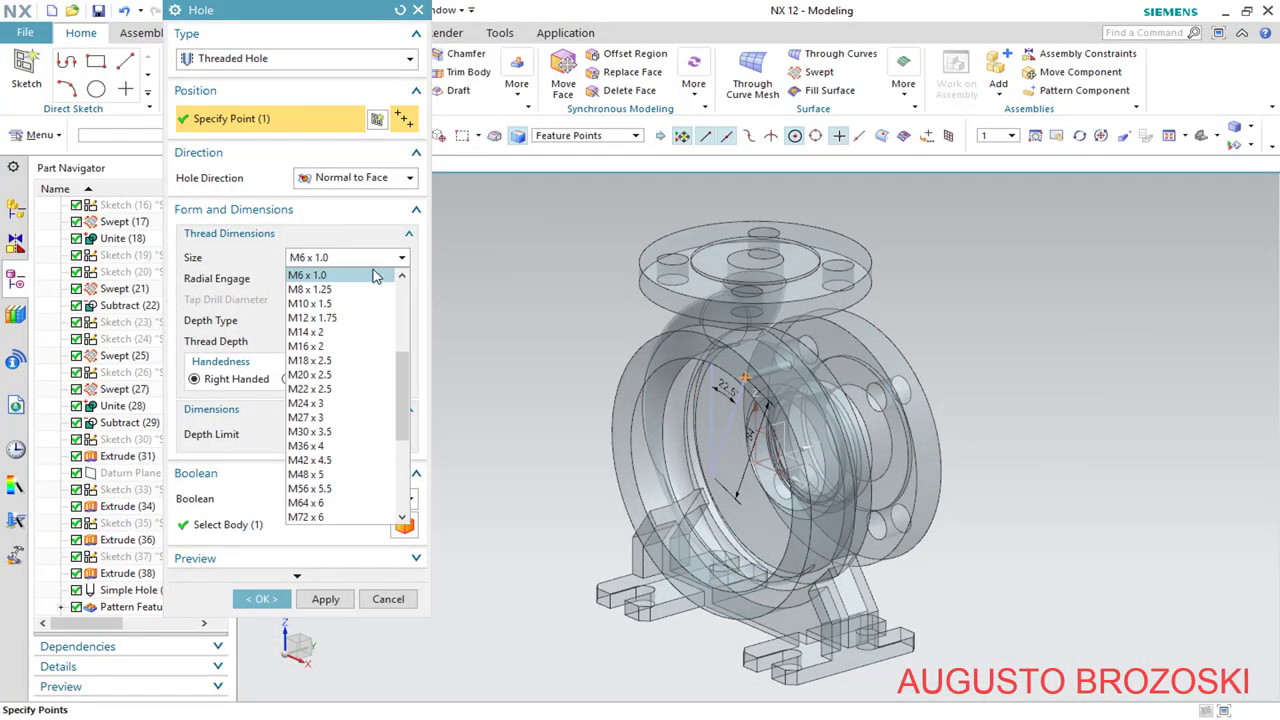
click(312, 289)
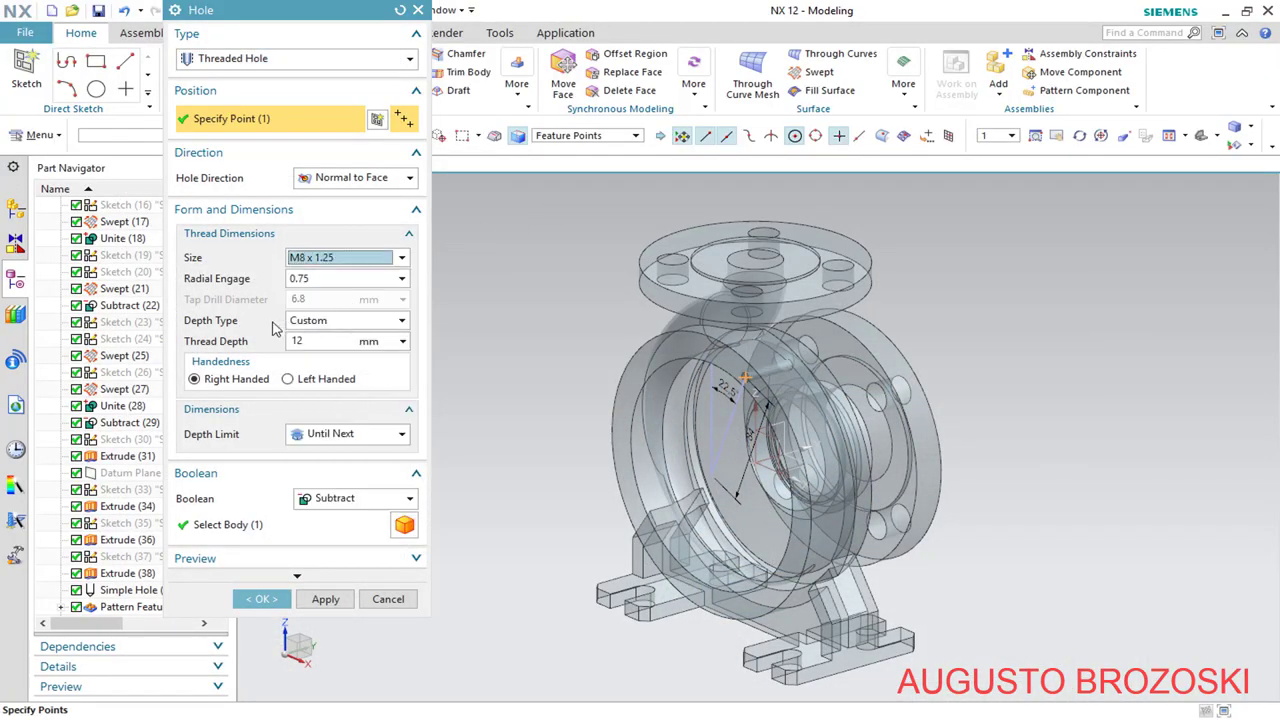
click(322, 343)
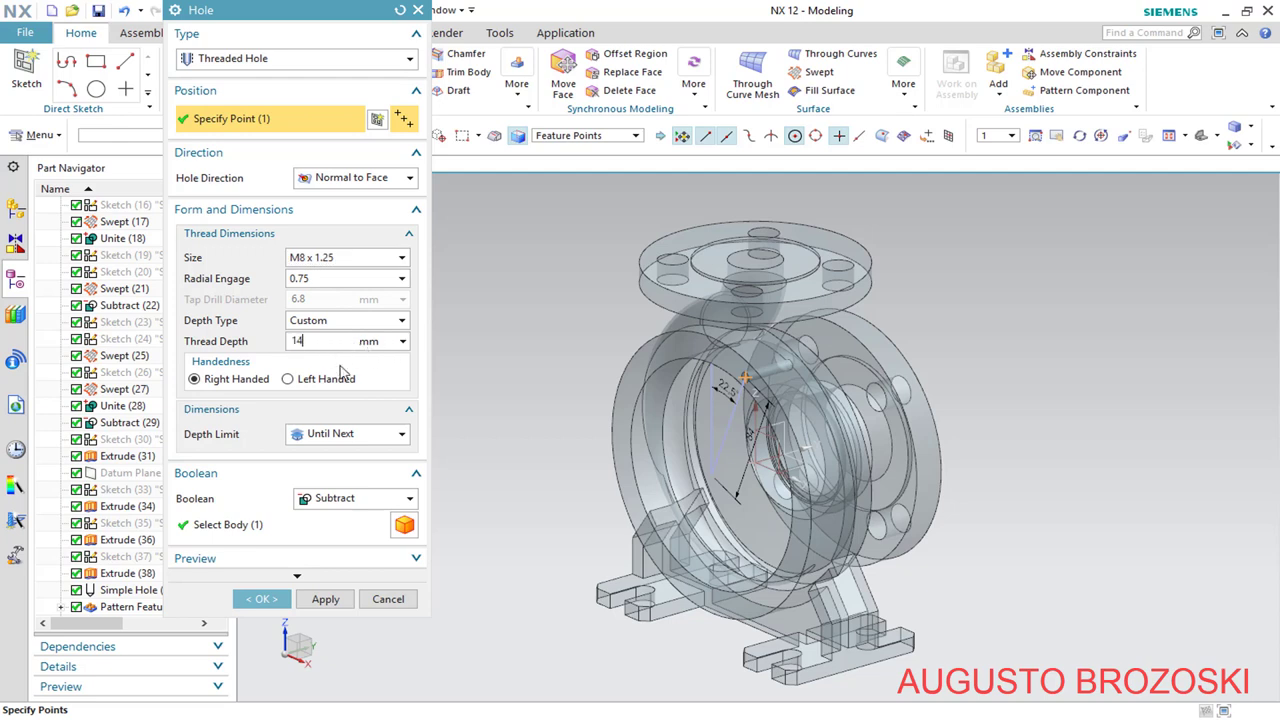
click(400, 436)
click(320, 454)
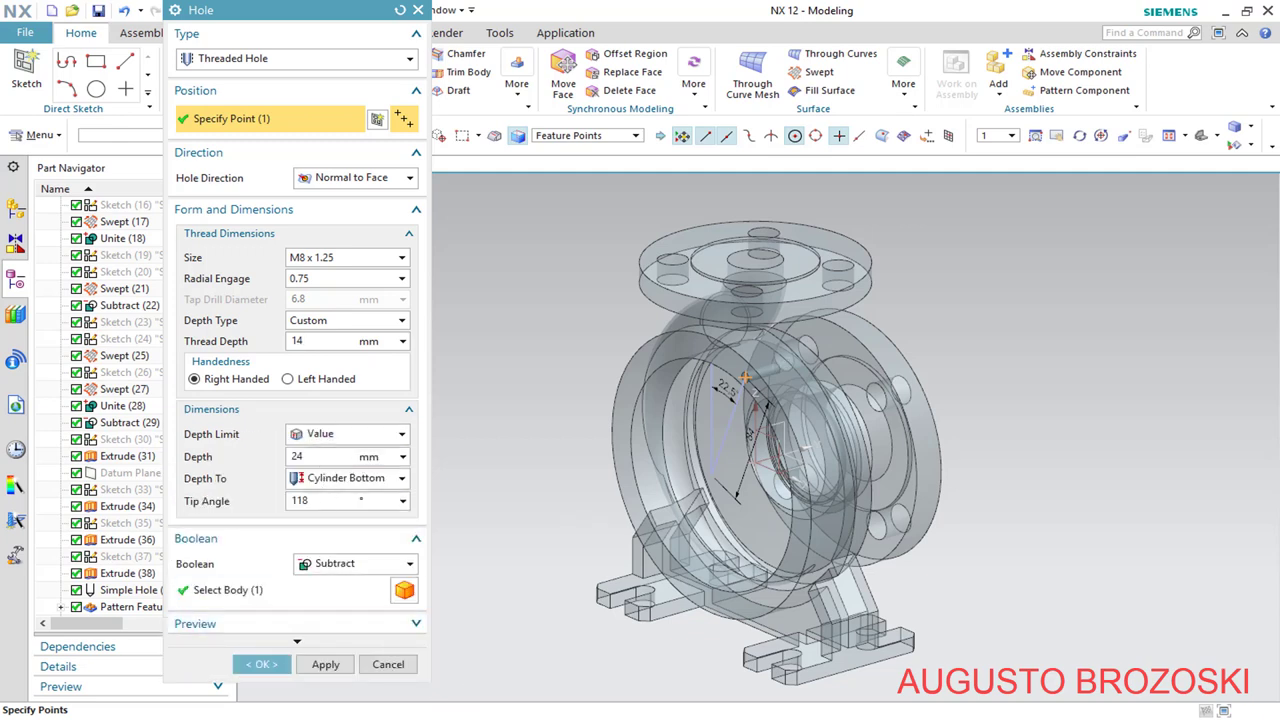
key(alt+Tab)
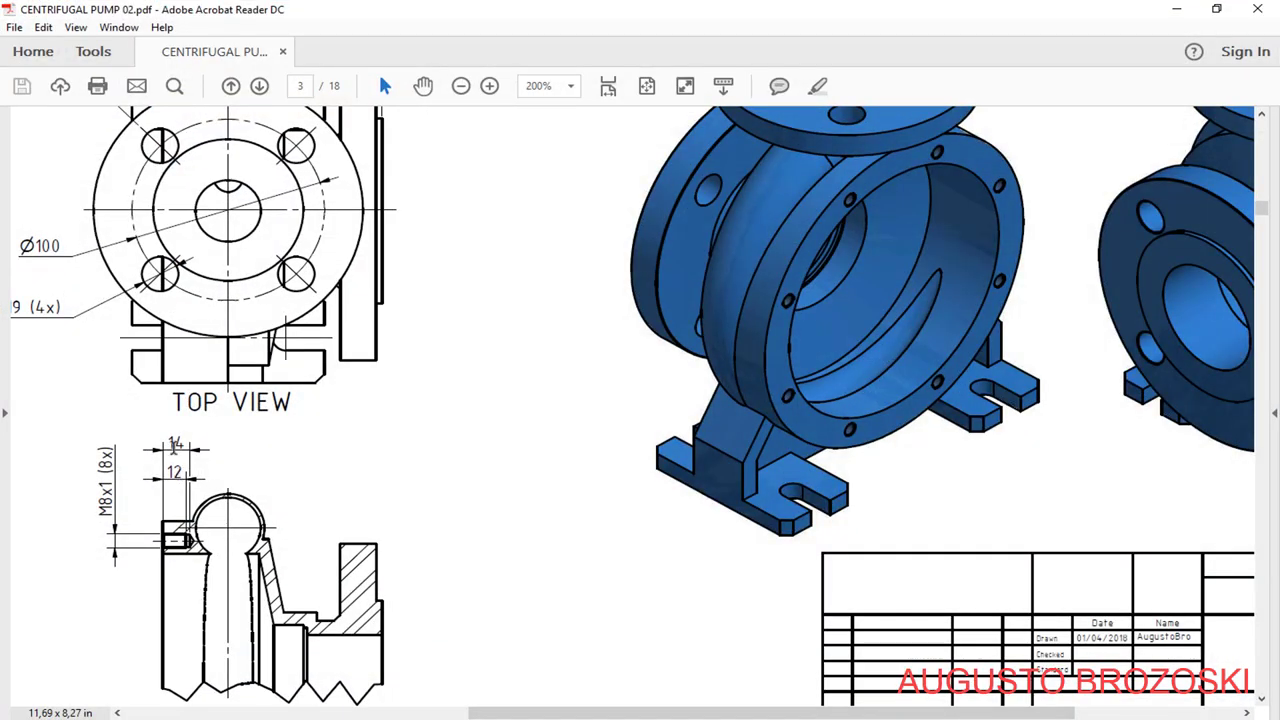
Set hole depth 14, subtract from the casing body, and inspect the threaded hole
click(1176, 10)
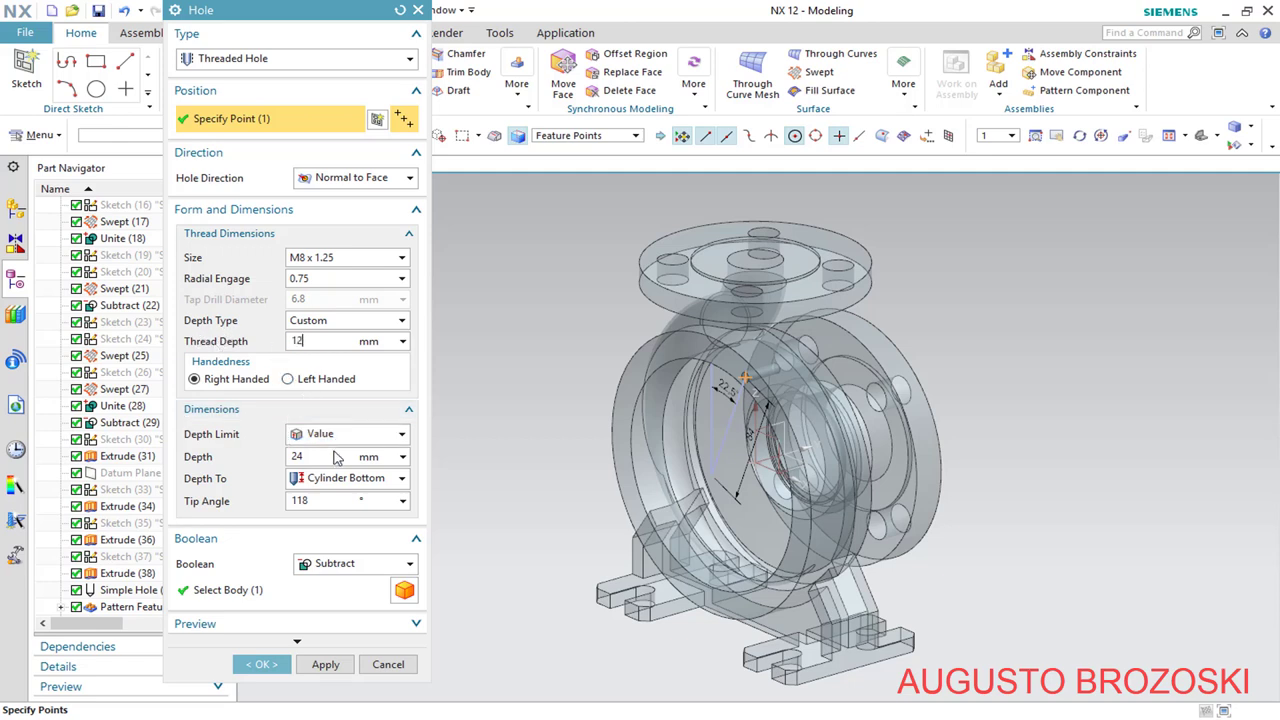
double_click(298, 456)
scroll(745, 375, up, 5)
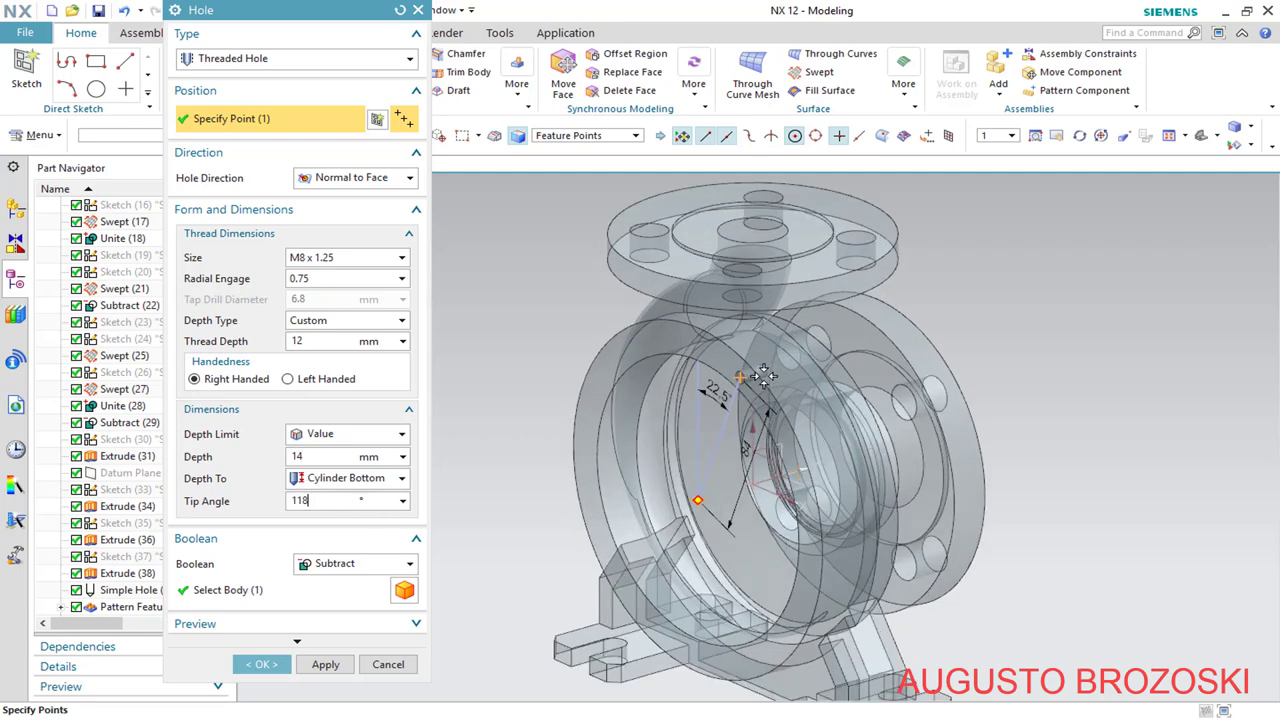
scroll(743, 374, up, 3)
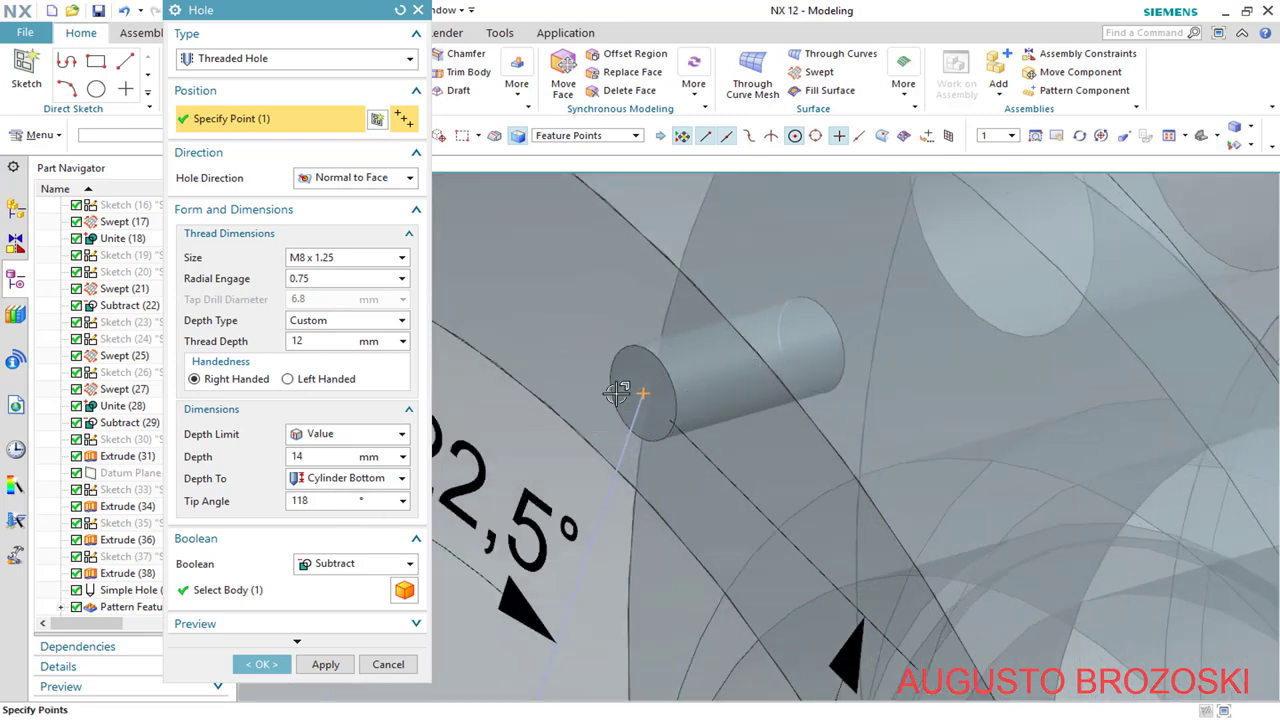
click(305, 594)
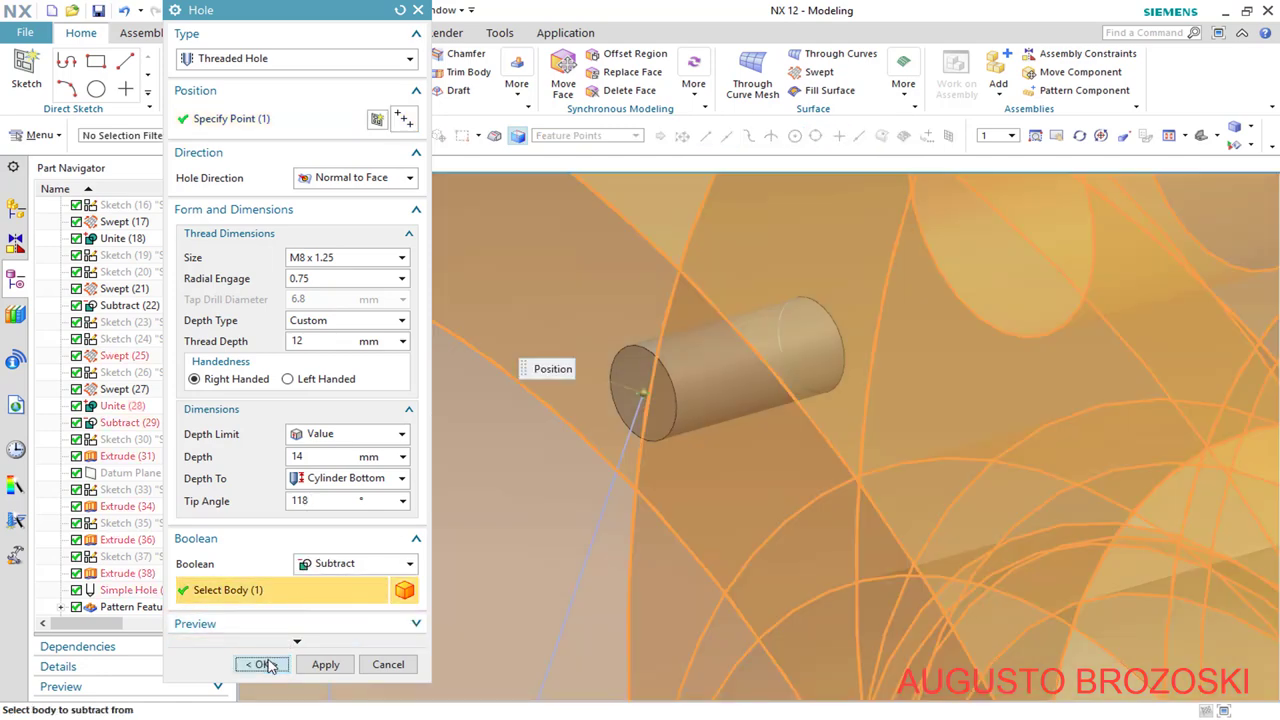
click(262, 664)
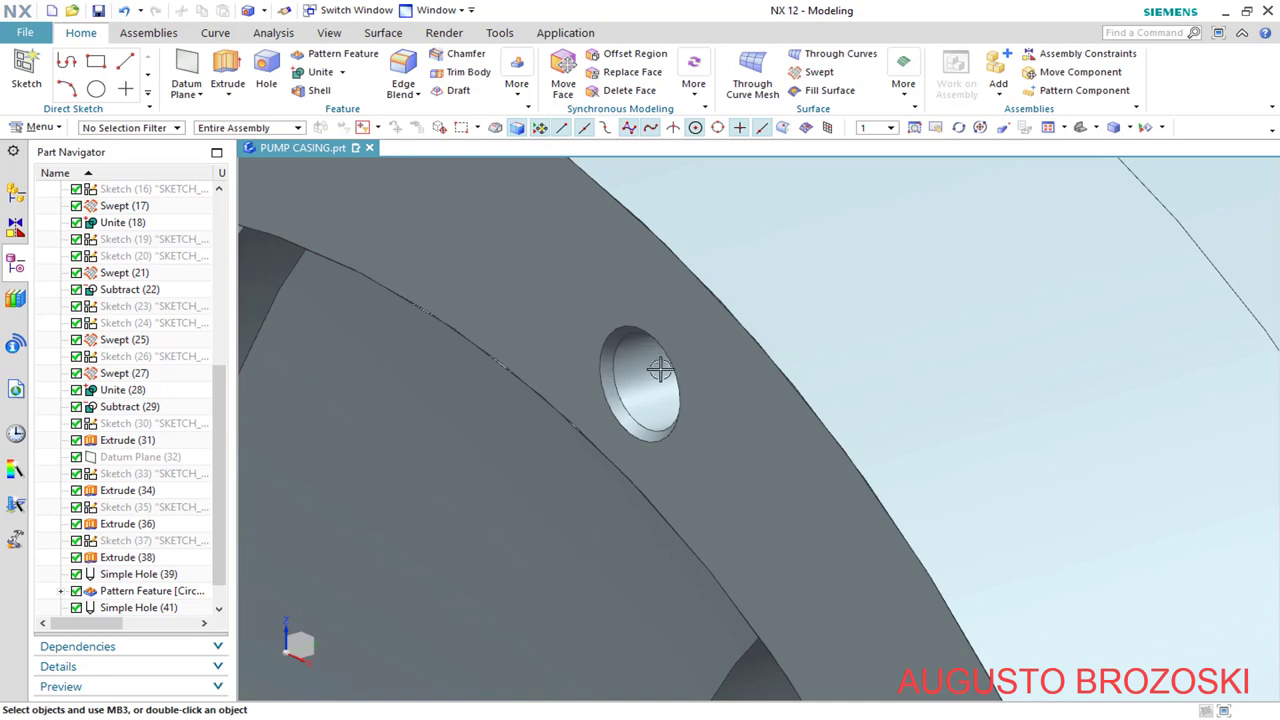
scroll(673, 387, up, 2)
scroll(673, 387, down, 3)
middle_drag(665, 420, 812, 316)
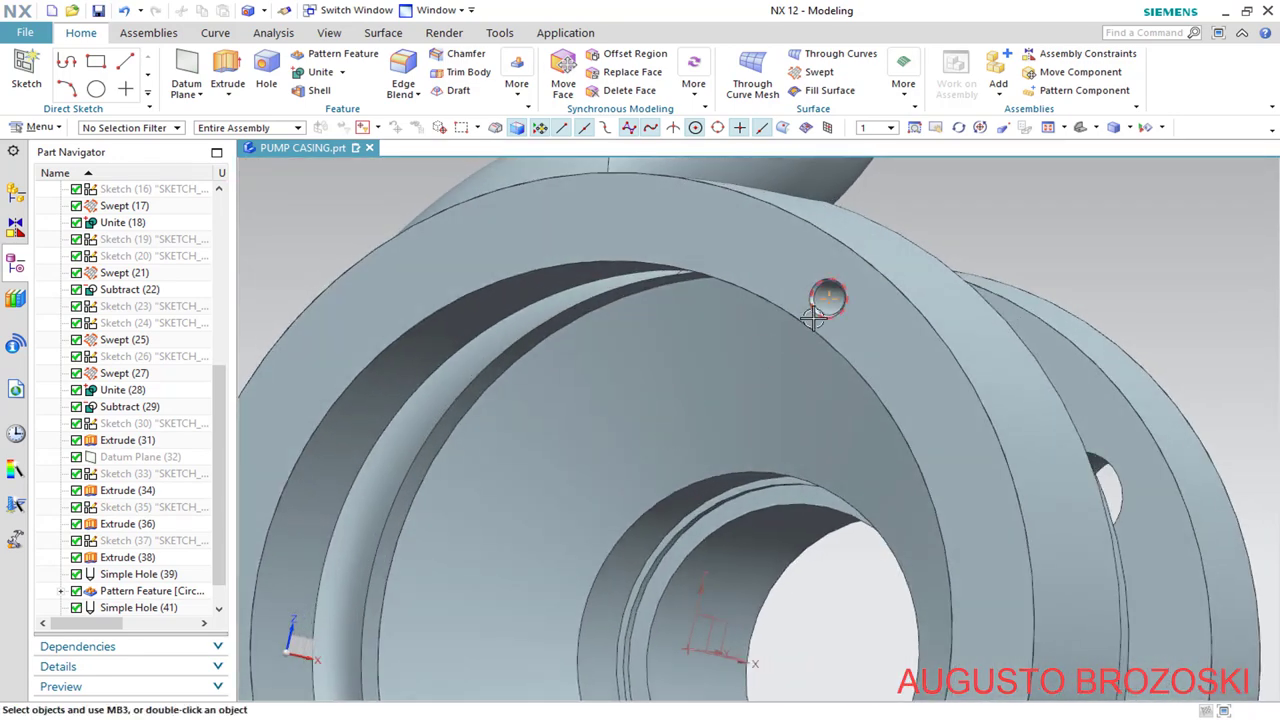
Pattern the Threaded Hole circularly about the bore axis and front ring centre, checking the drawing
click(1080, 127)
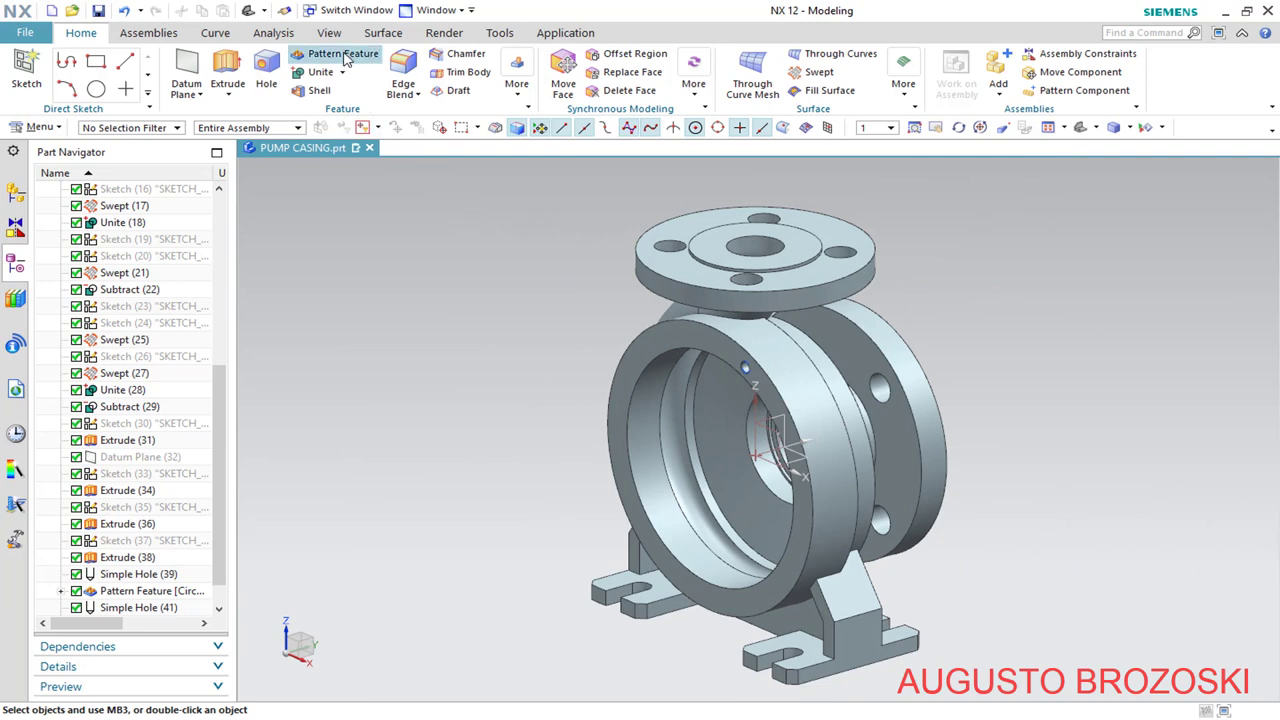
click(343, 57)
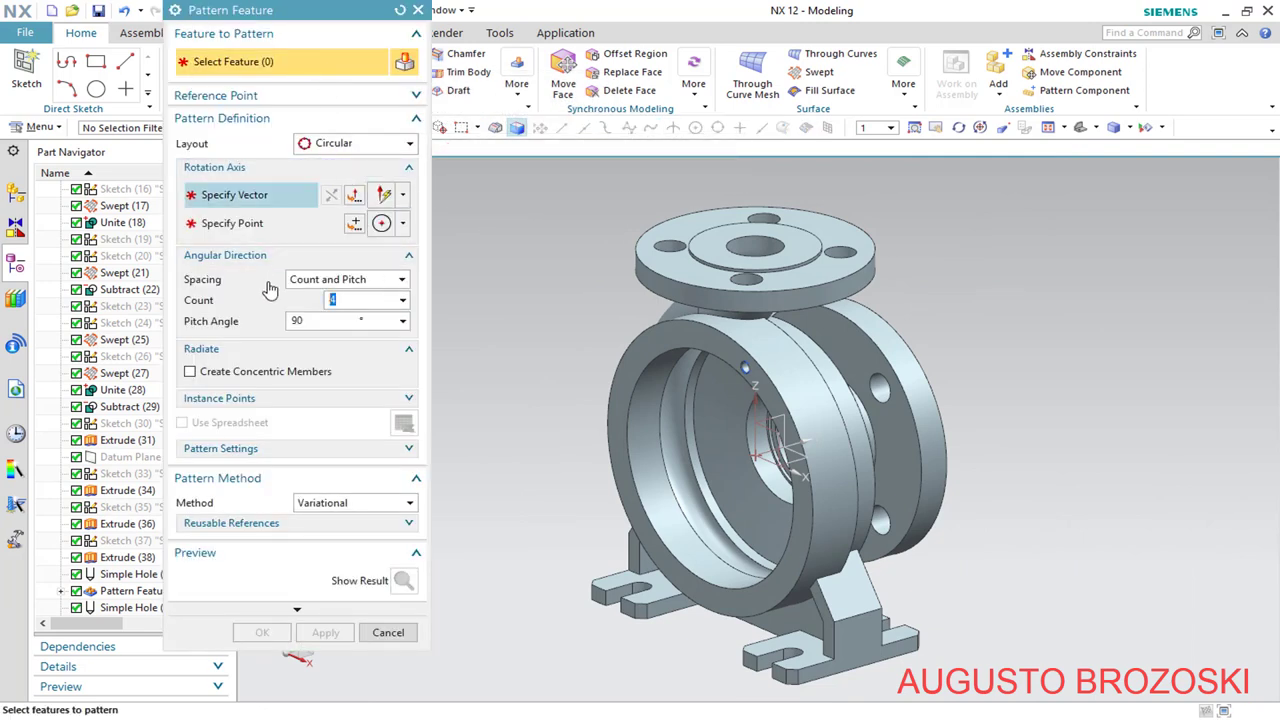
scroll(92, 573, down, 1)
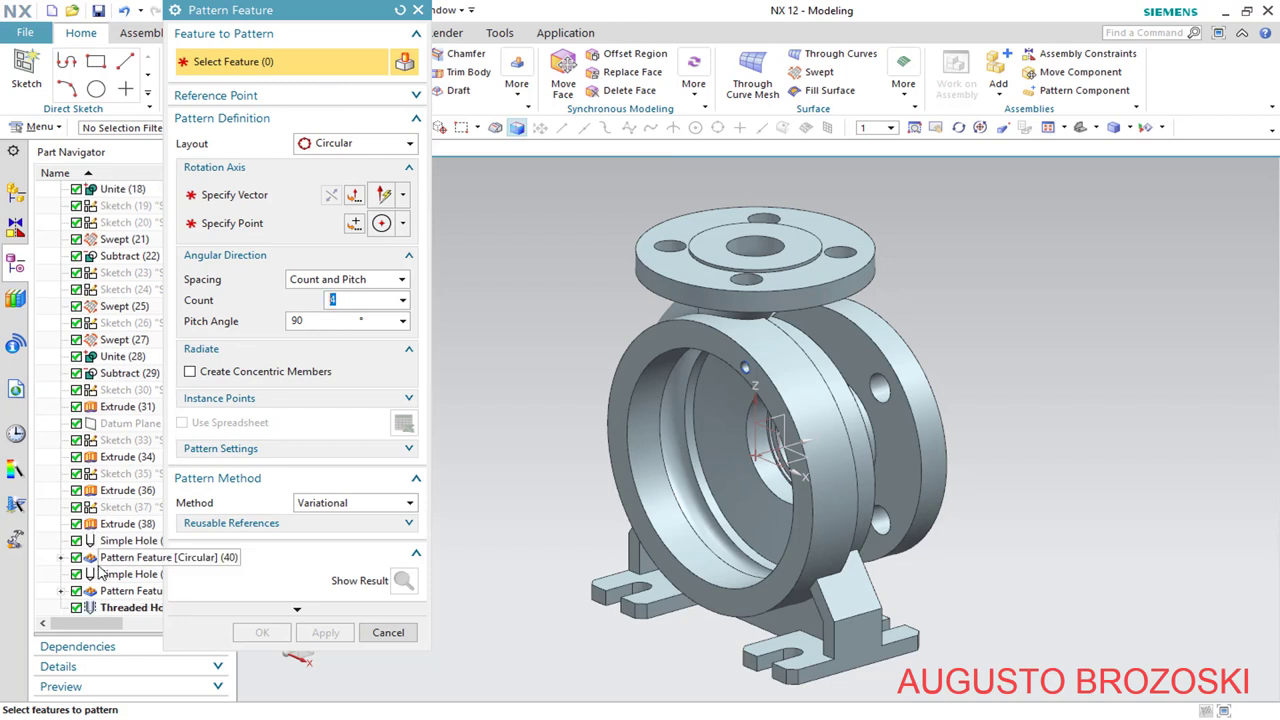
click(110, 615)
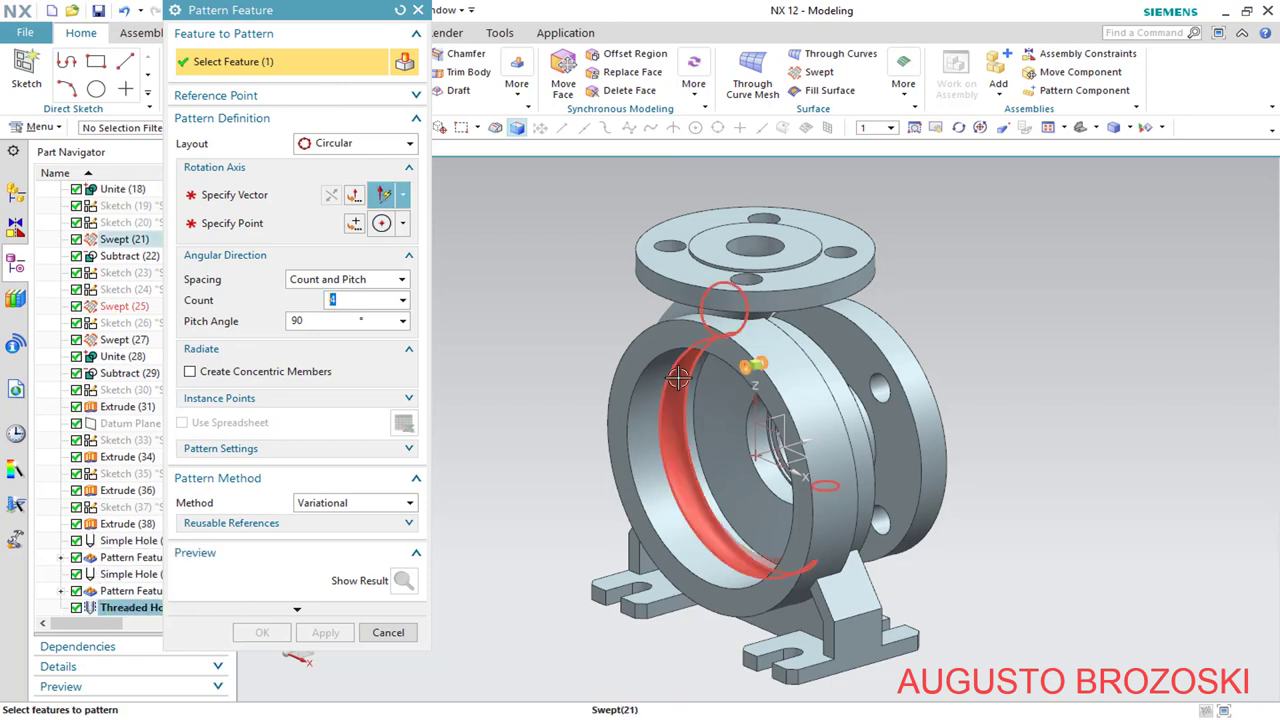
click(249, 204)
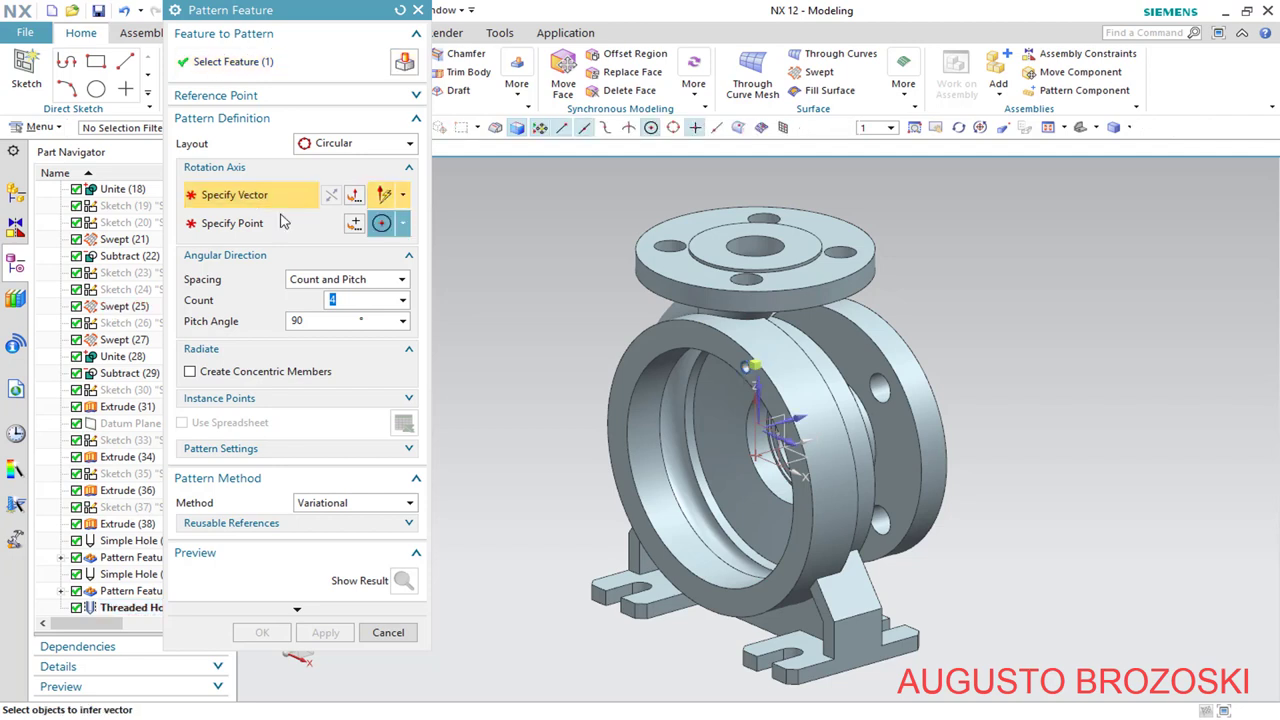
click(805, 415)
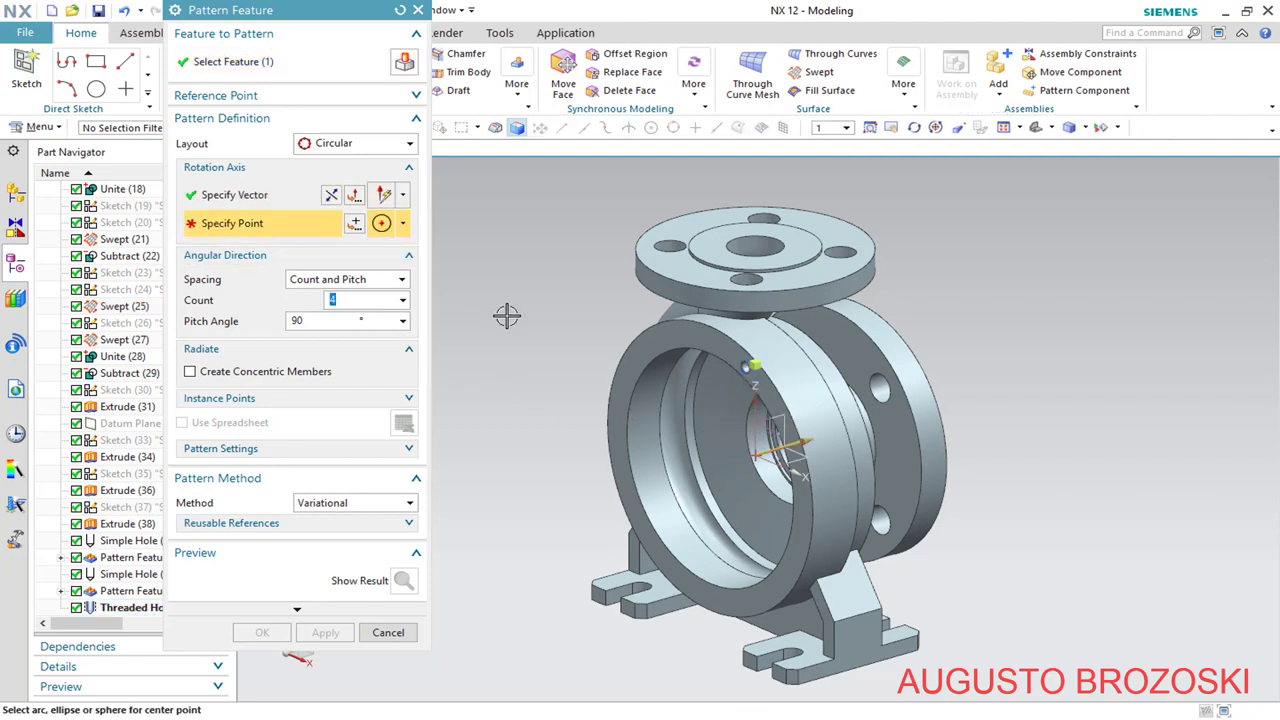
click(612, 355)
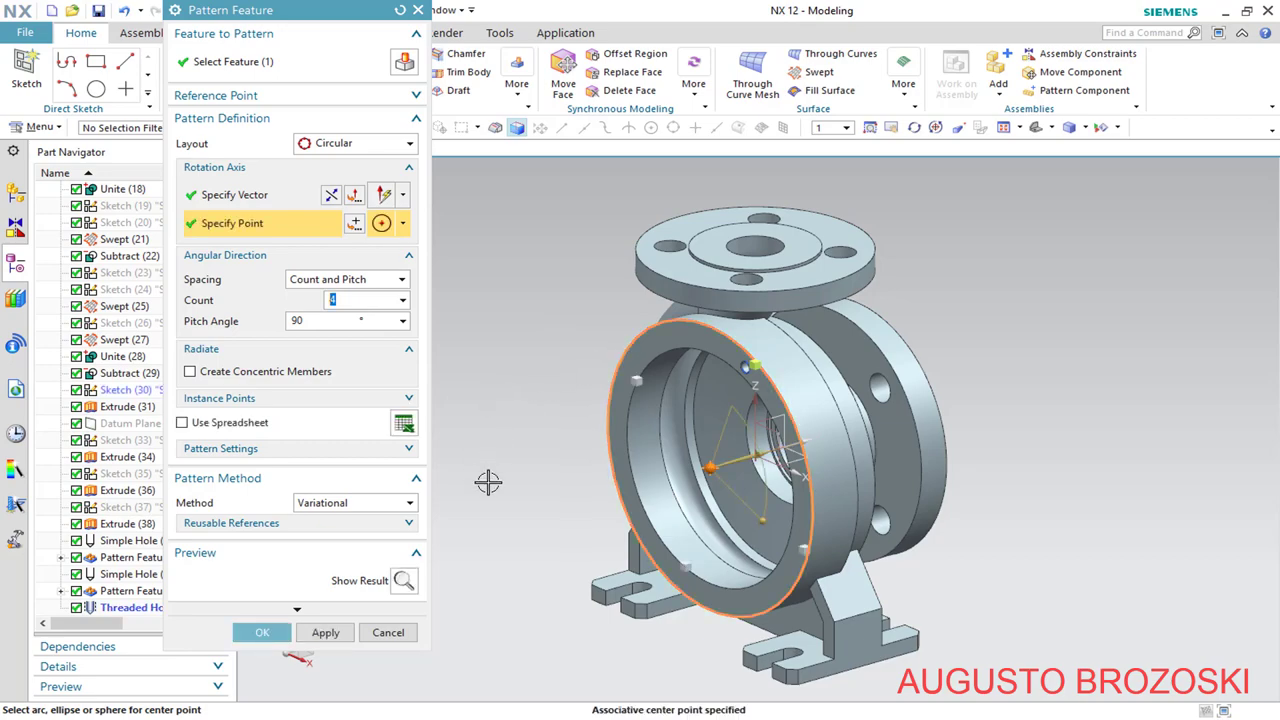
key(alt+Tab)
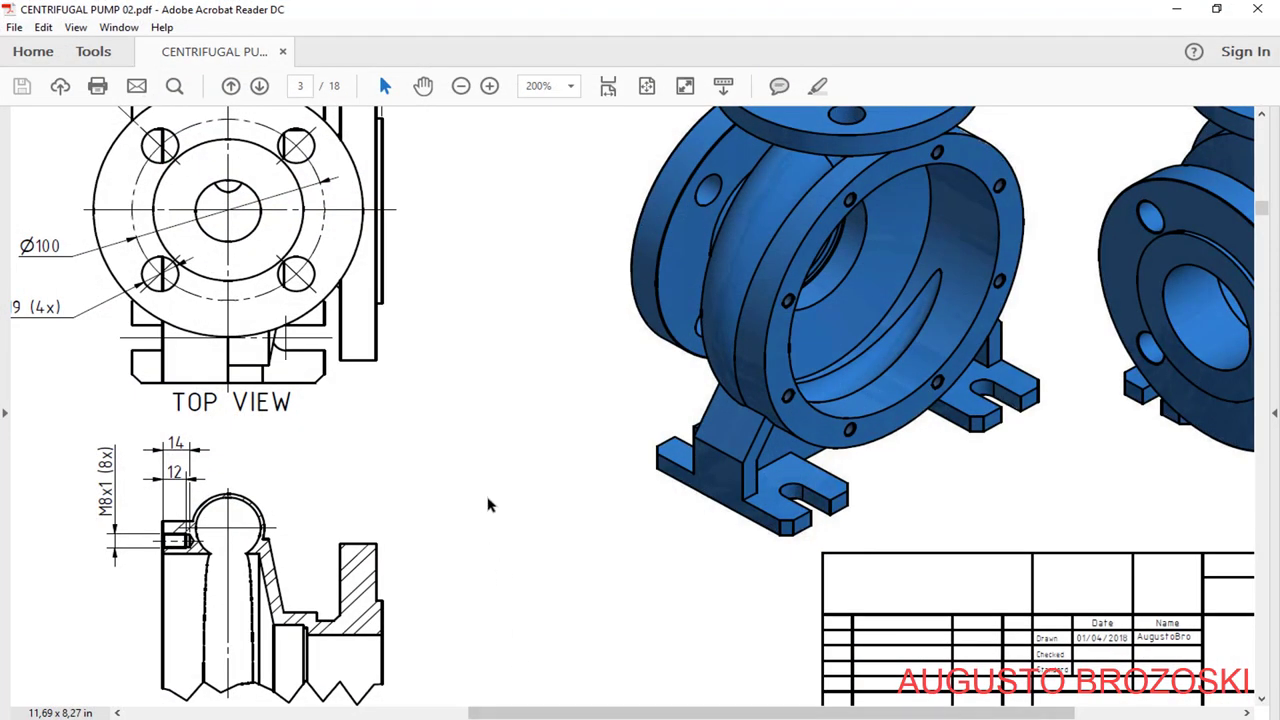
scroll(488, 505, up, 10)
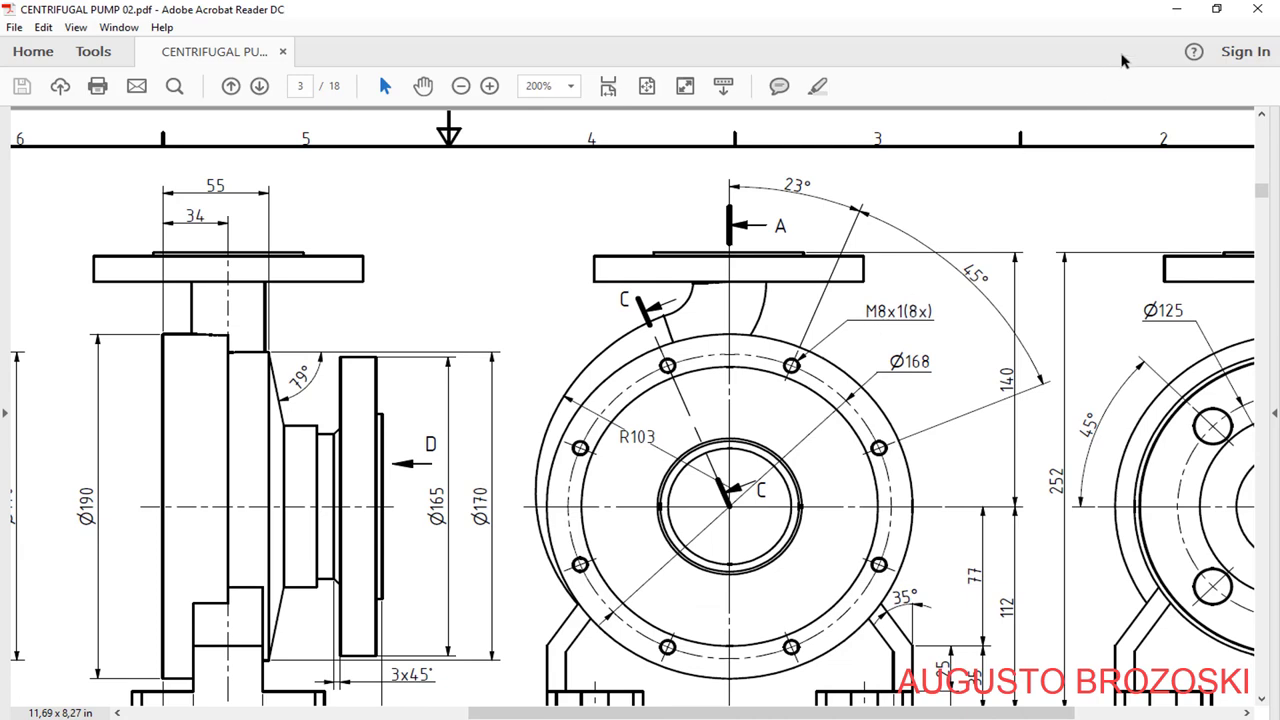
click(1176, 9)
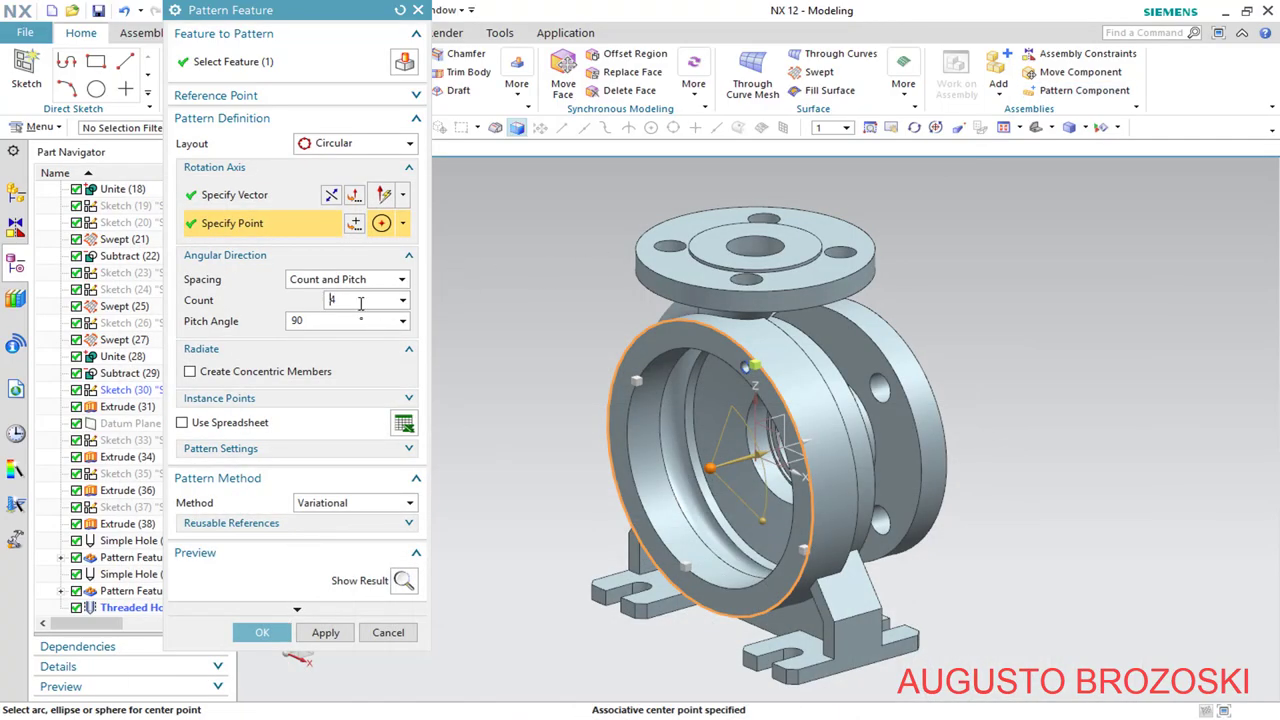
Set the pitch angle to 45° for eight holes and create the pattern
click(314, 322)
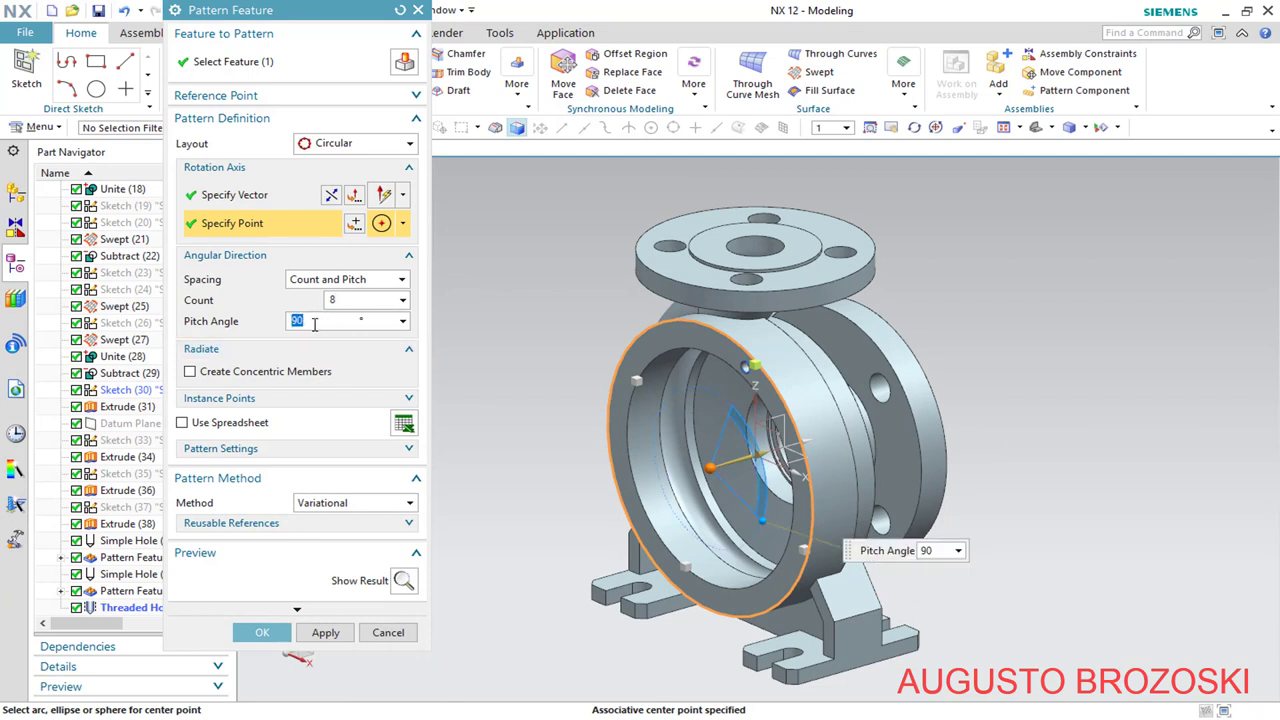
text(45)
click(360, 301)
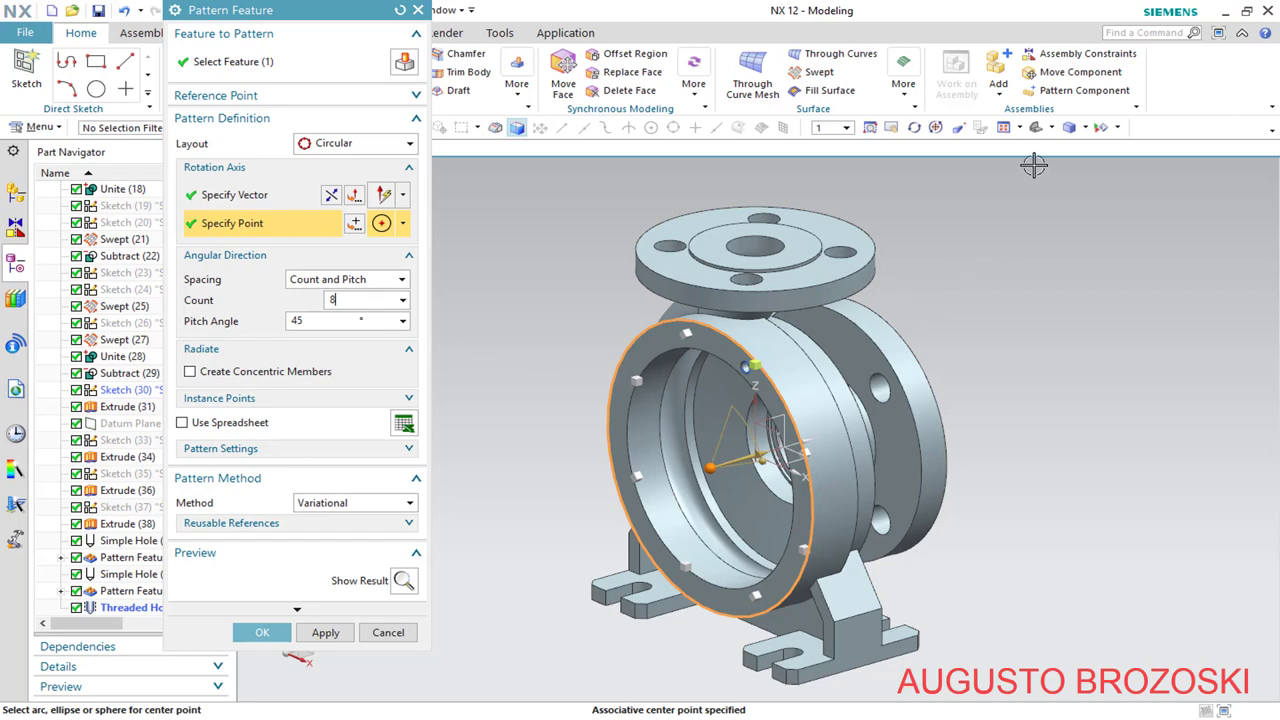
click(1052, 127)
click(1066, 177)
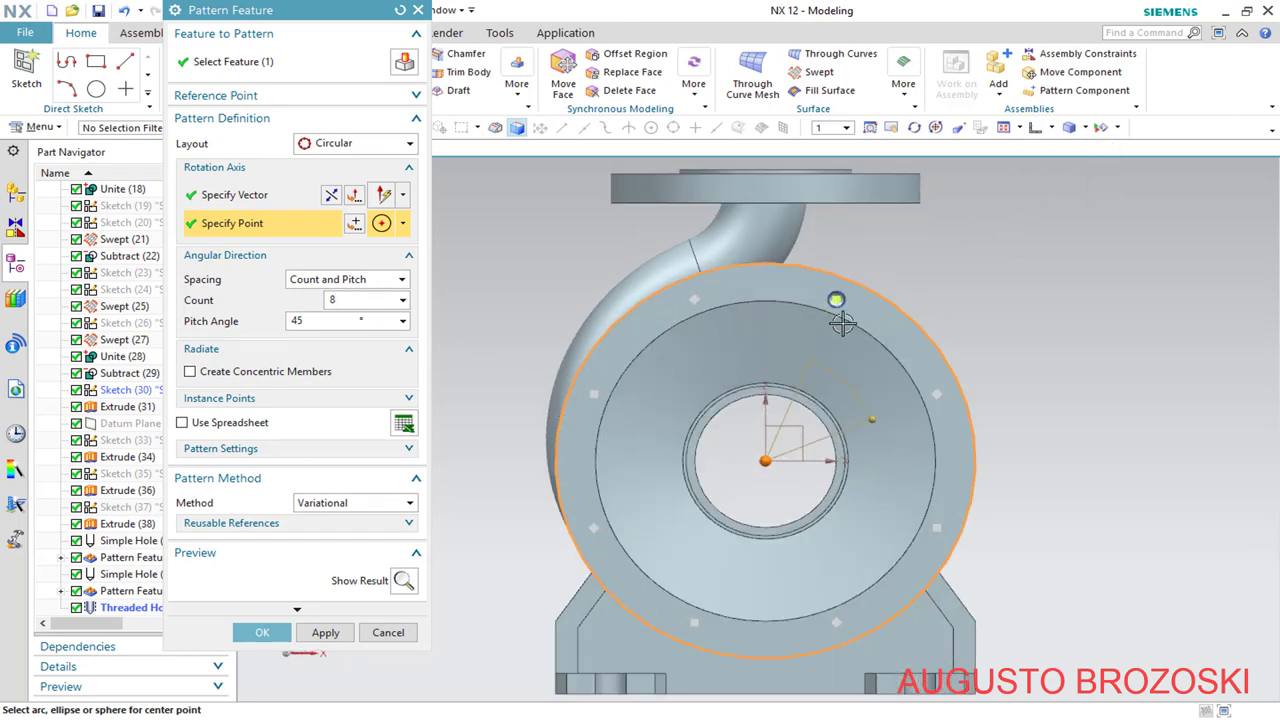
click(262, 632)
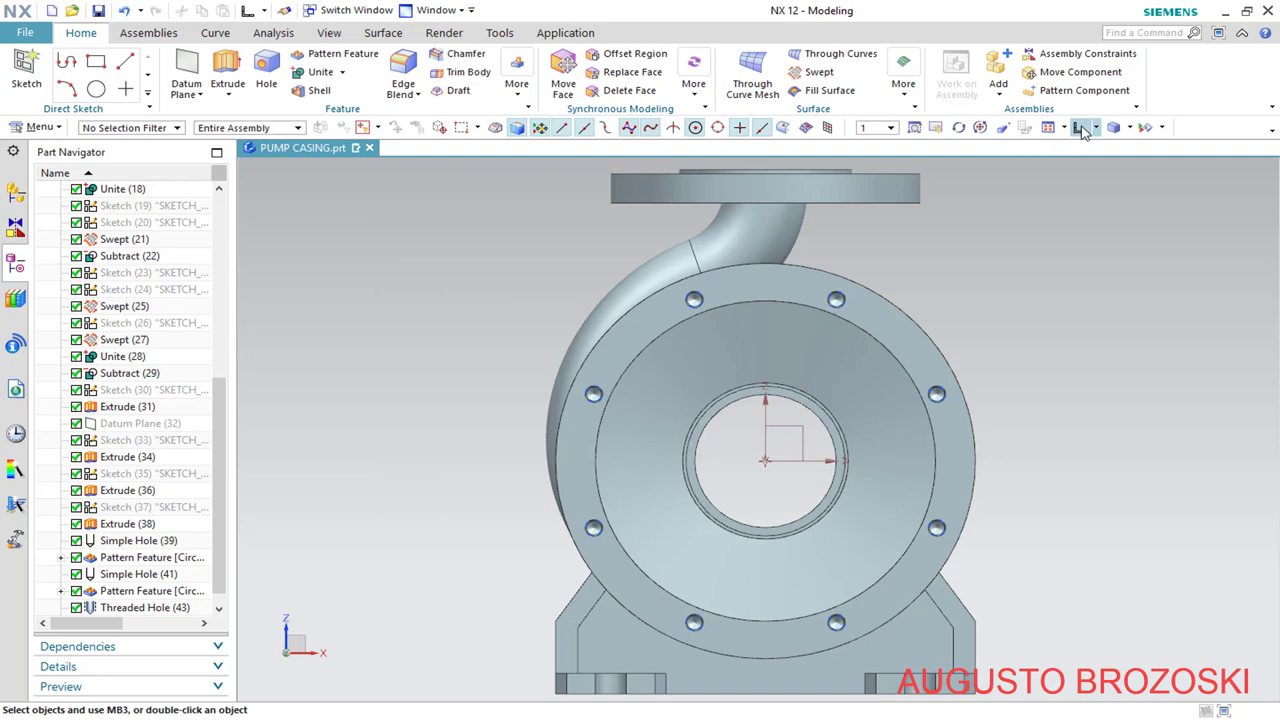
Return to Trimetric view, save the pump casing part, and check the drawing's chamfers
click(1096, 130)
click(1086, 149)
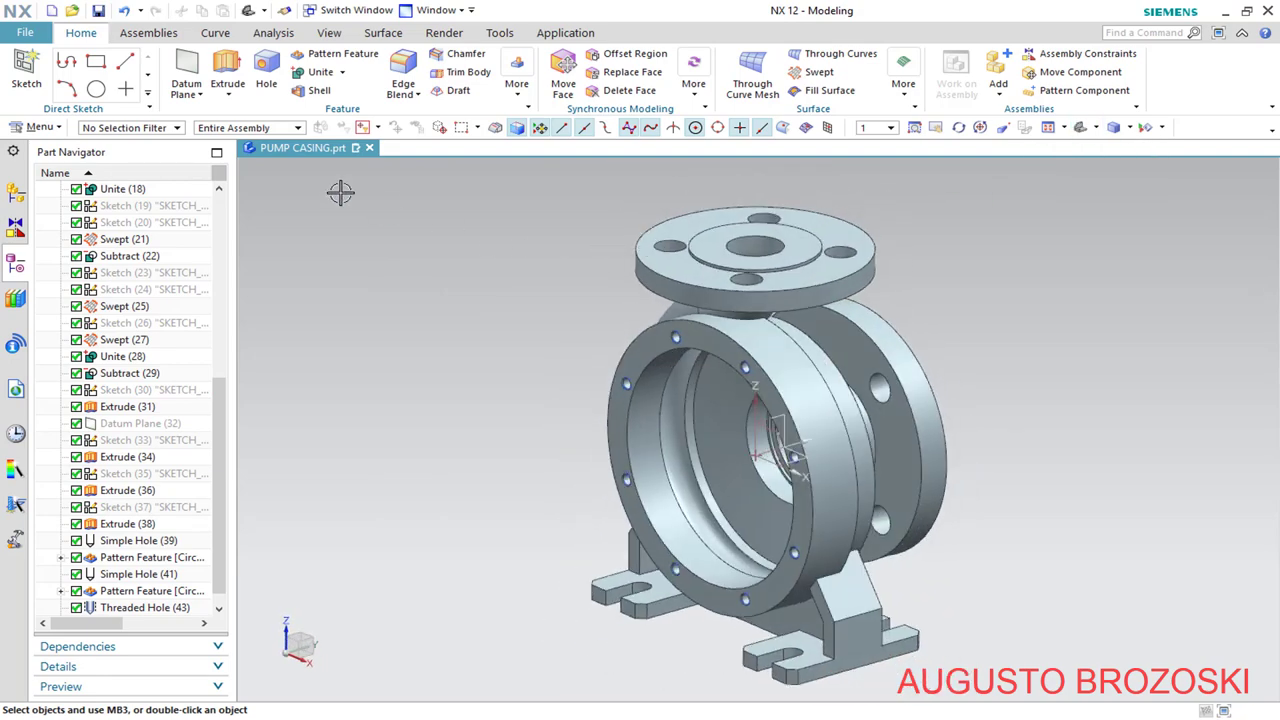
click(98, 10)
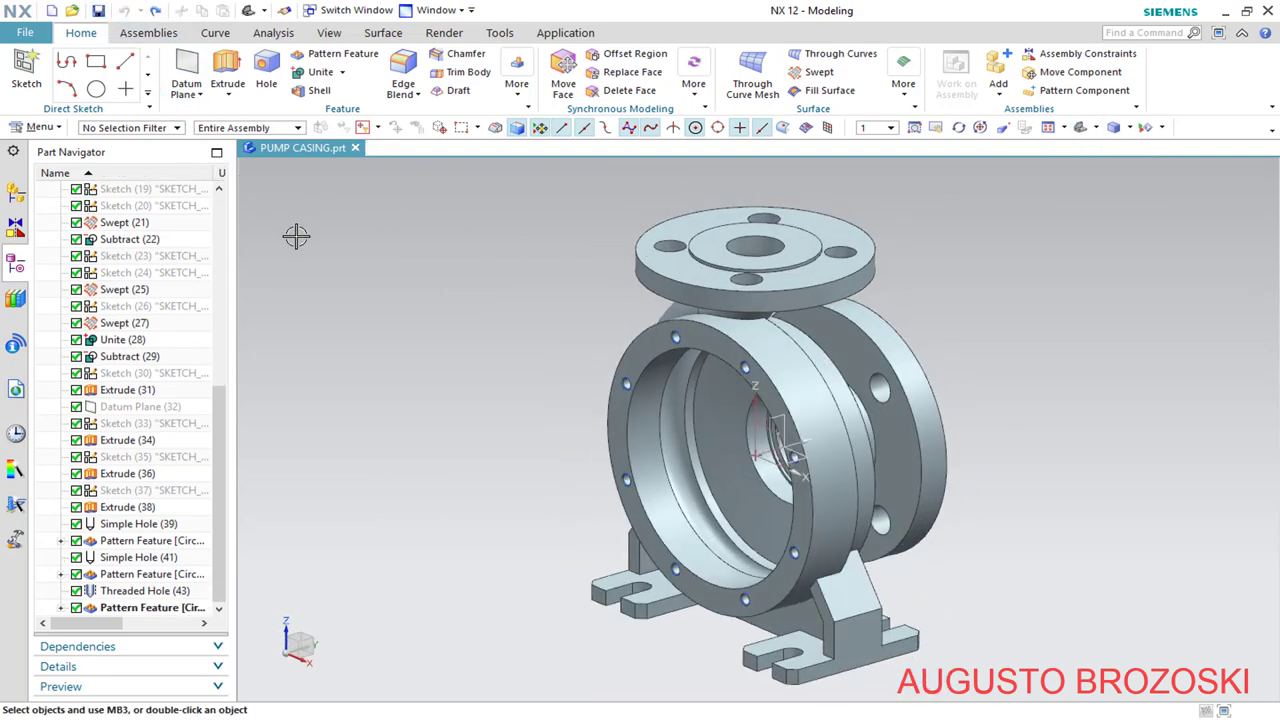
key(alt+Tab)
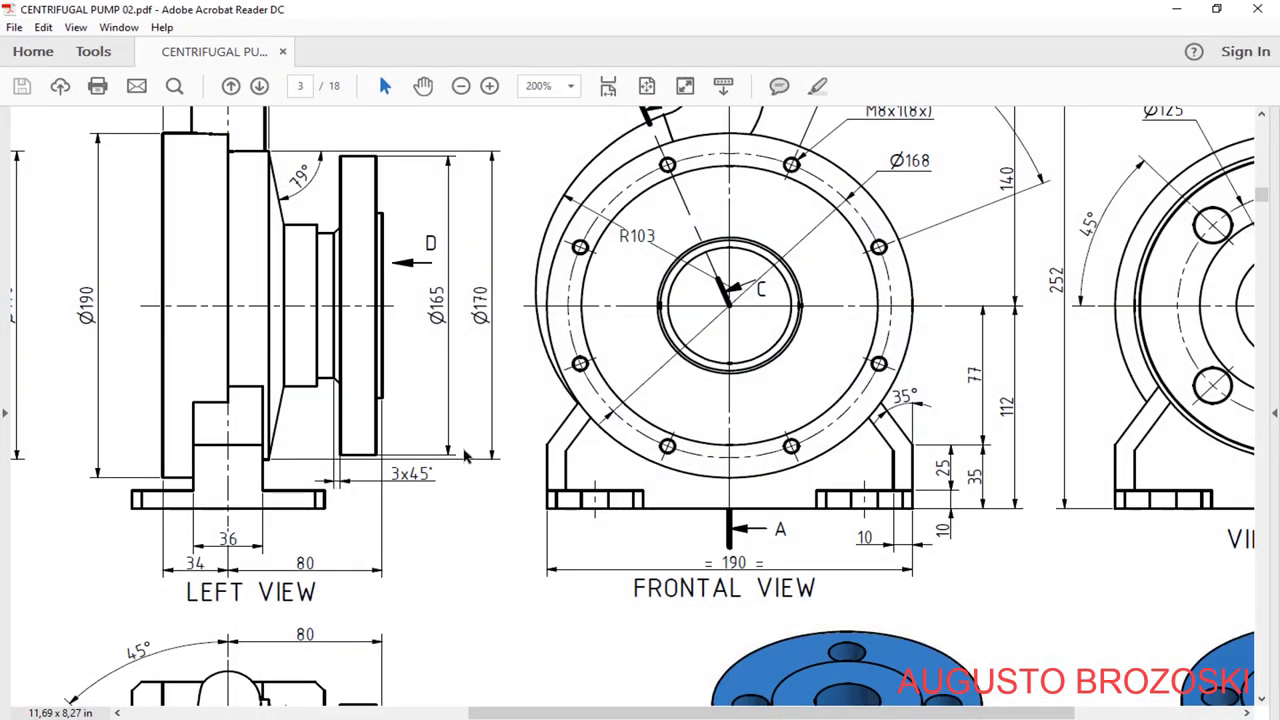
click(1168, 9)
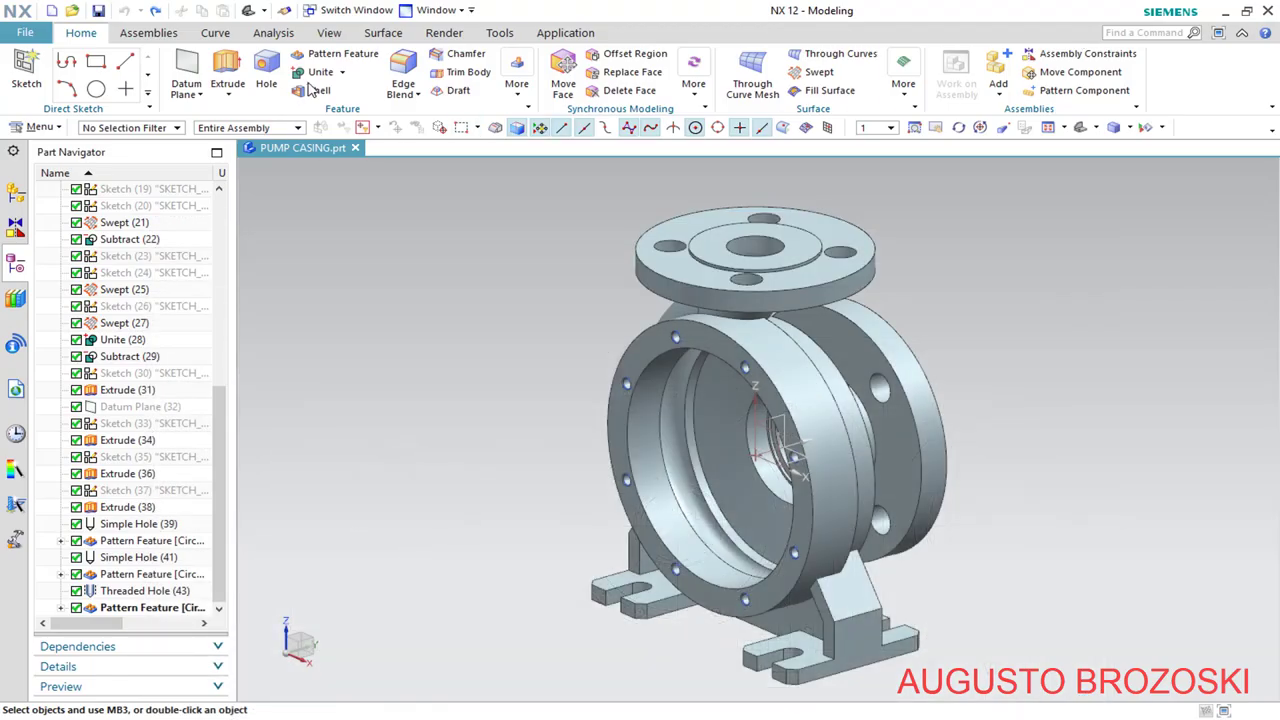
Apply a symmetric 3 mm chamfer to a casing edge
click(462, 53)
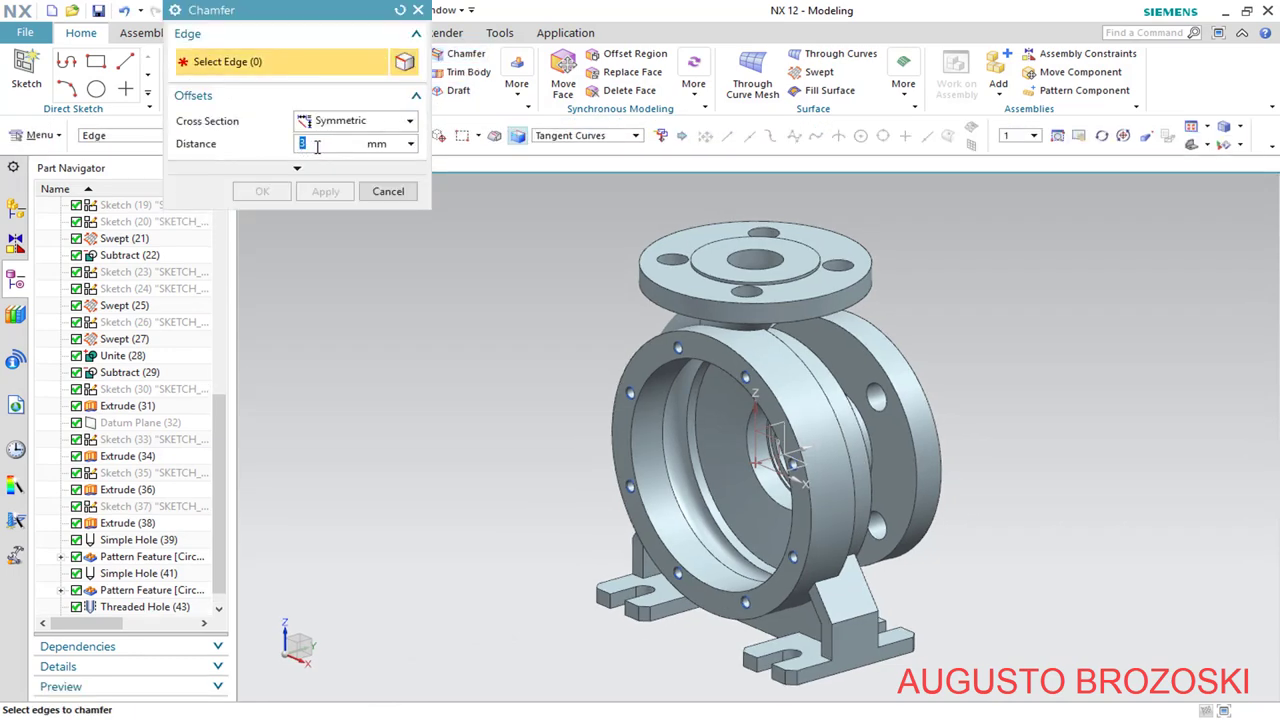
scroll(930, 378, up, 5)
middle_drag(894, 383, 826, 397)
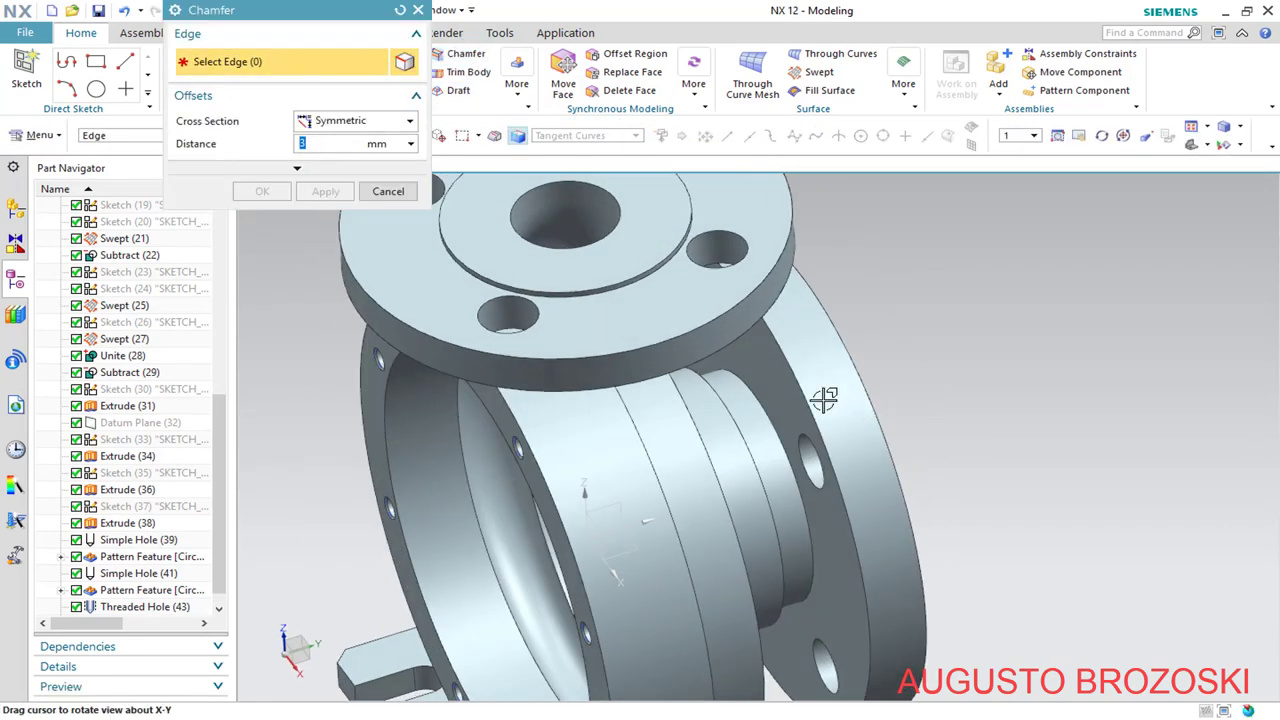
click(752, 396)
click(258, 190)
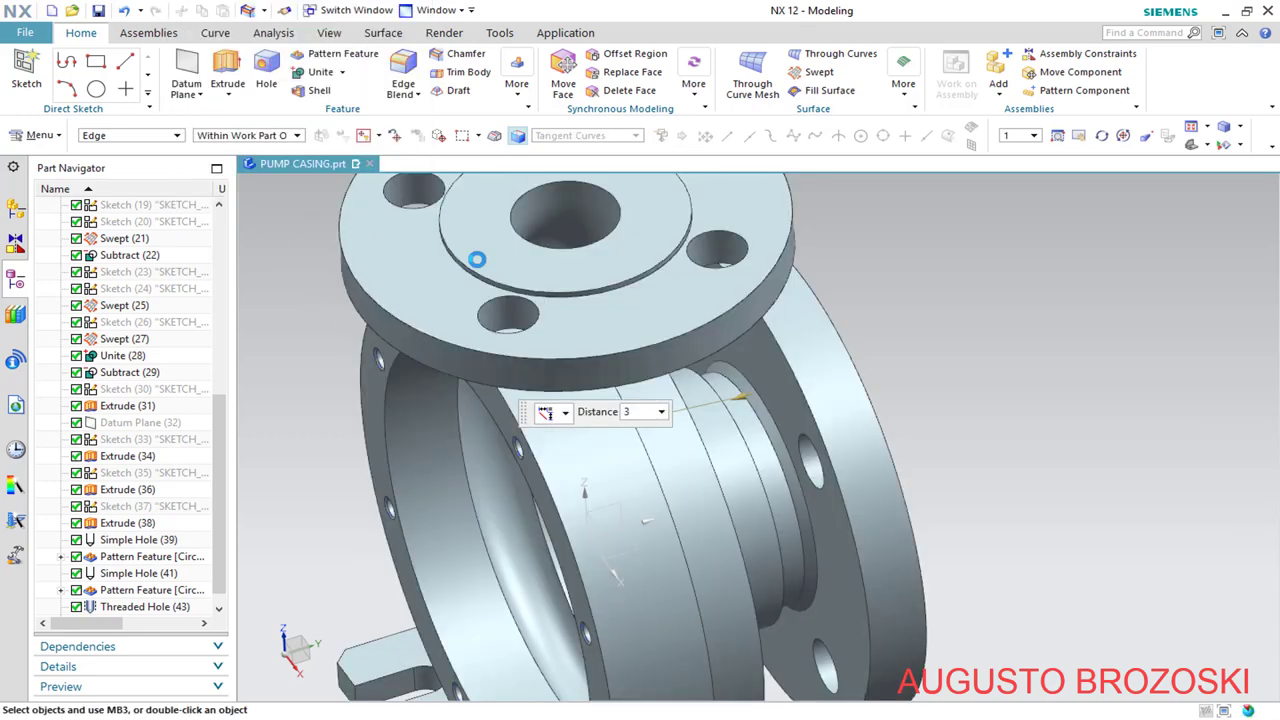
scroll(477, 259, down, 3)
click(1080, 127)
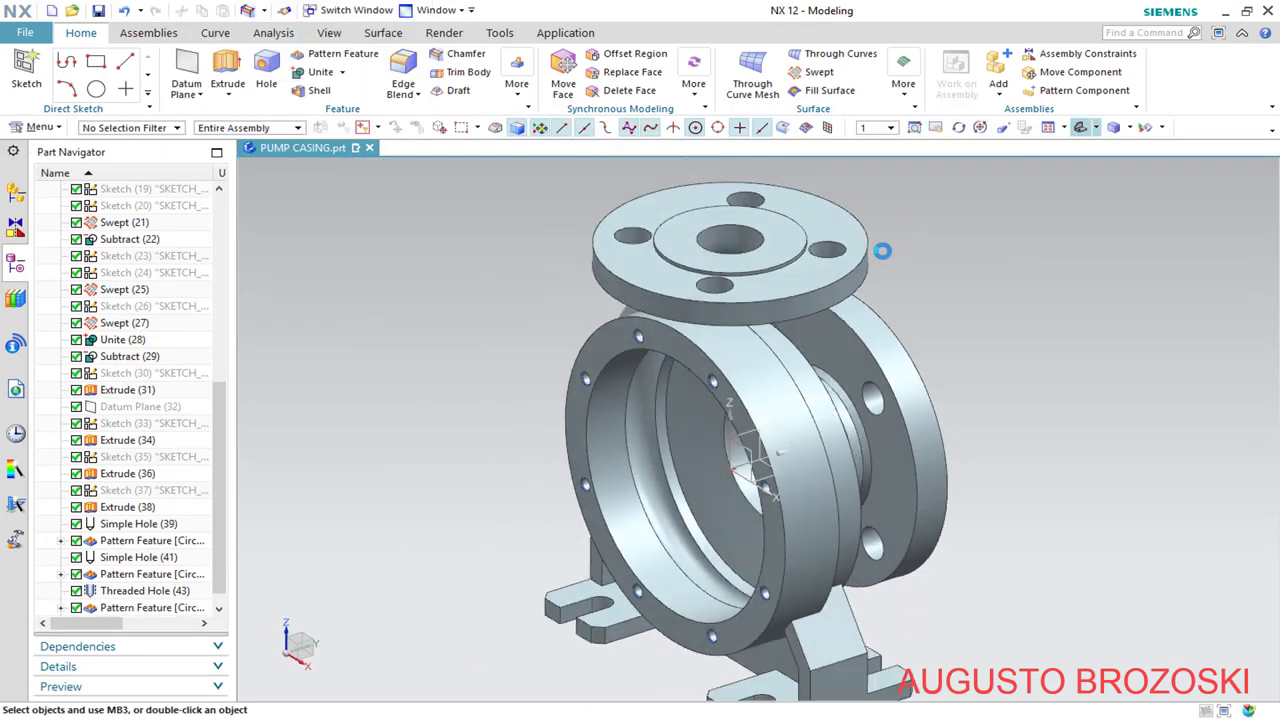